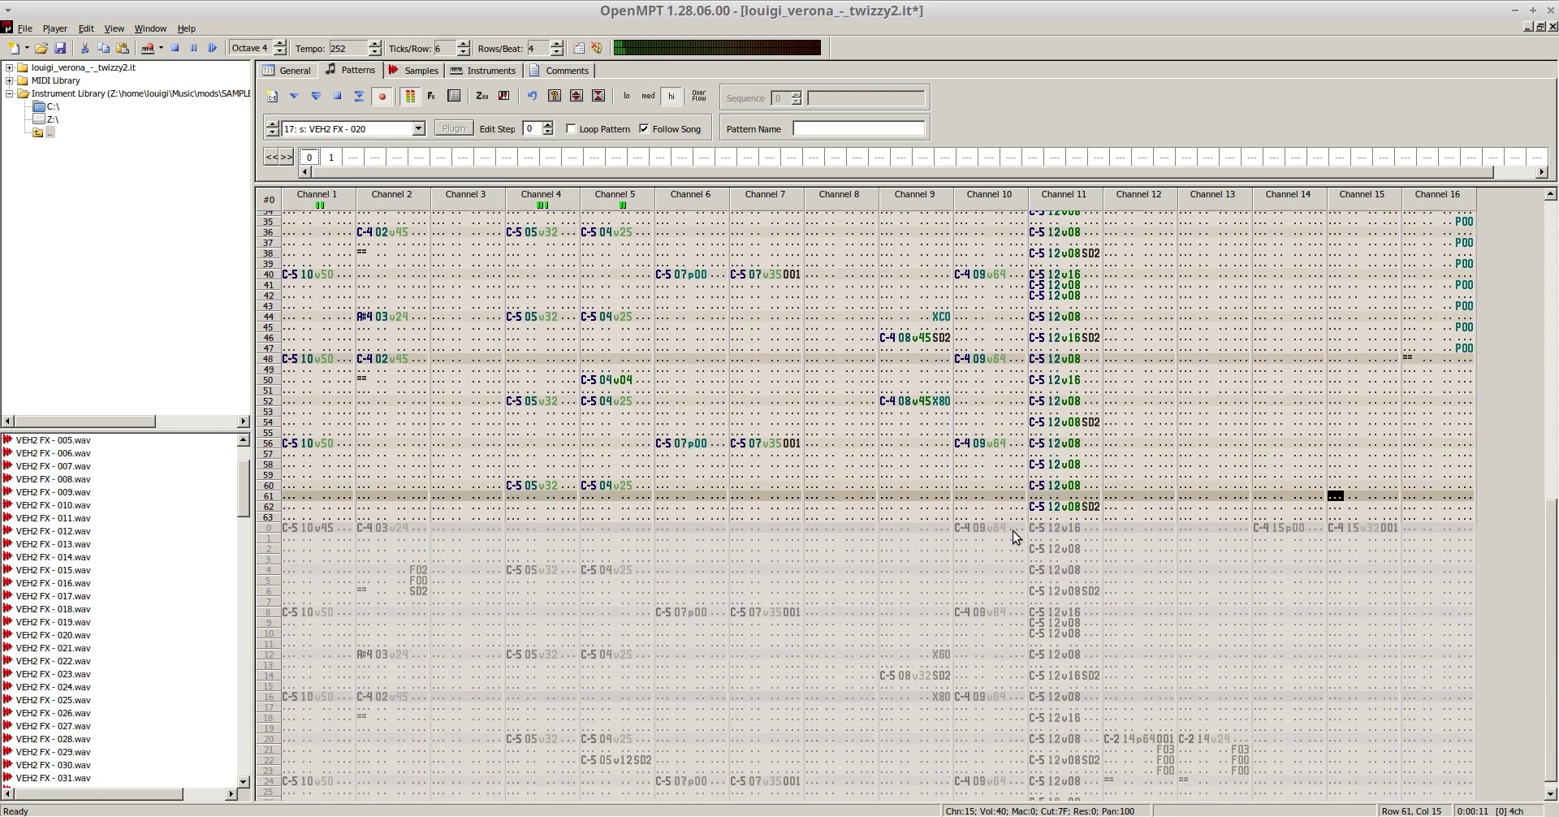
# - Play pattern 1 in a loop to listen to the edited channels
pyautogui.press('F7')
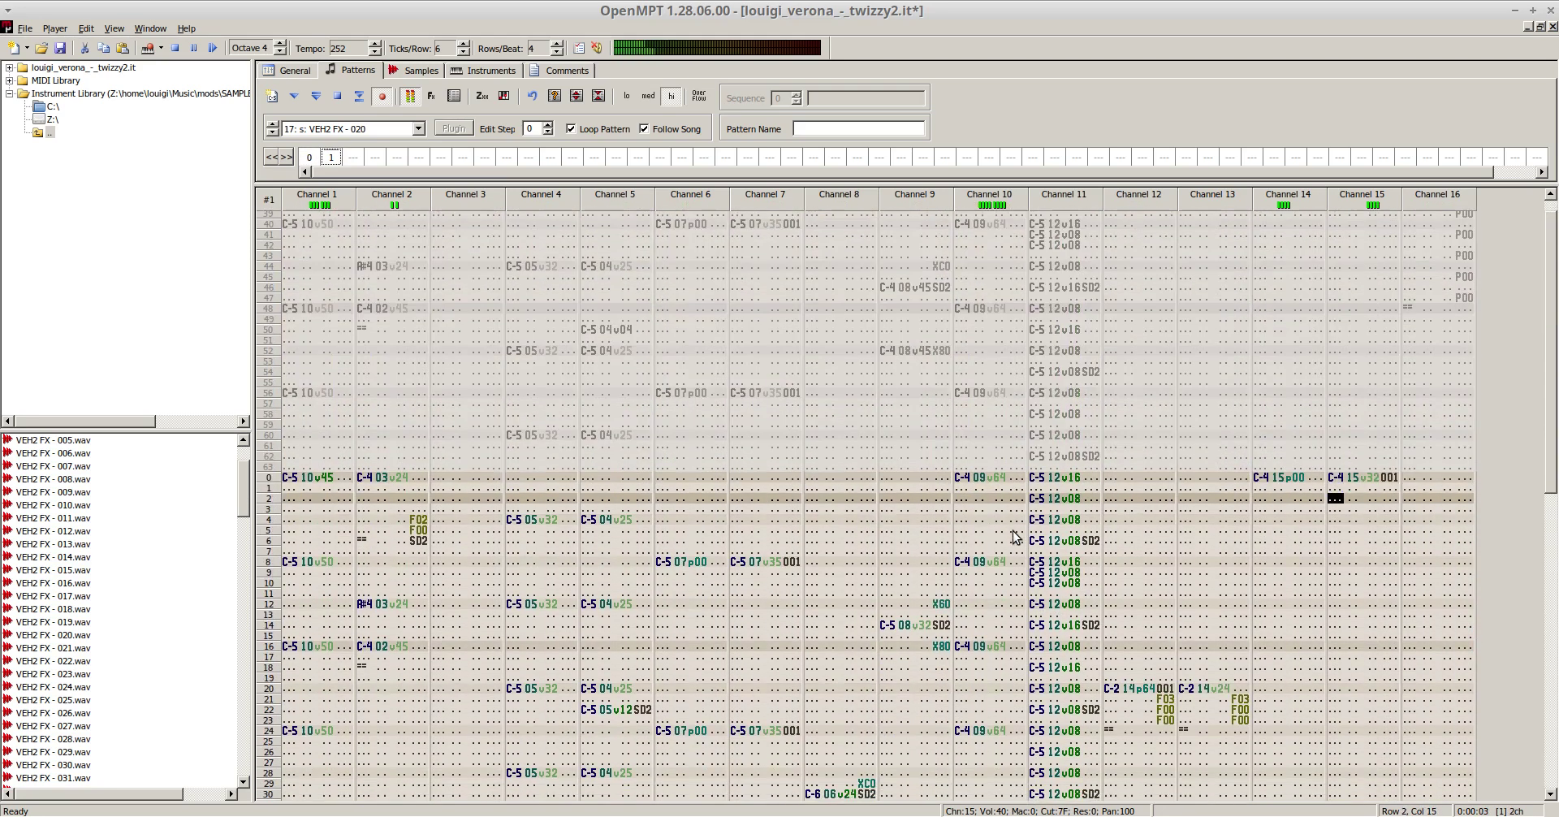
pyautogui.press('F8')
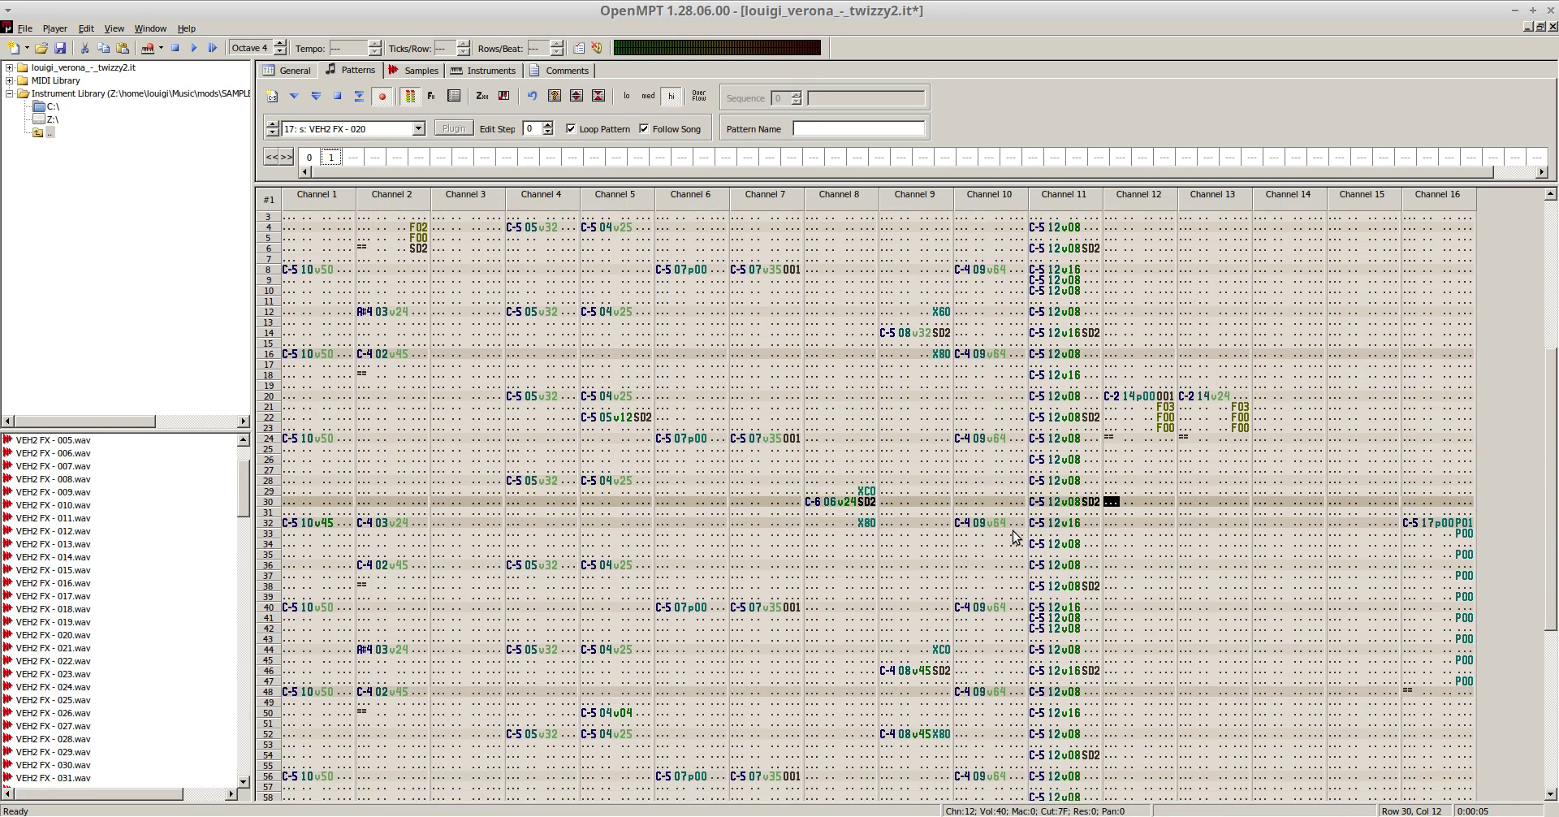
pyautogui.press('F5')
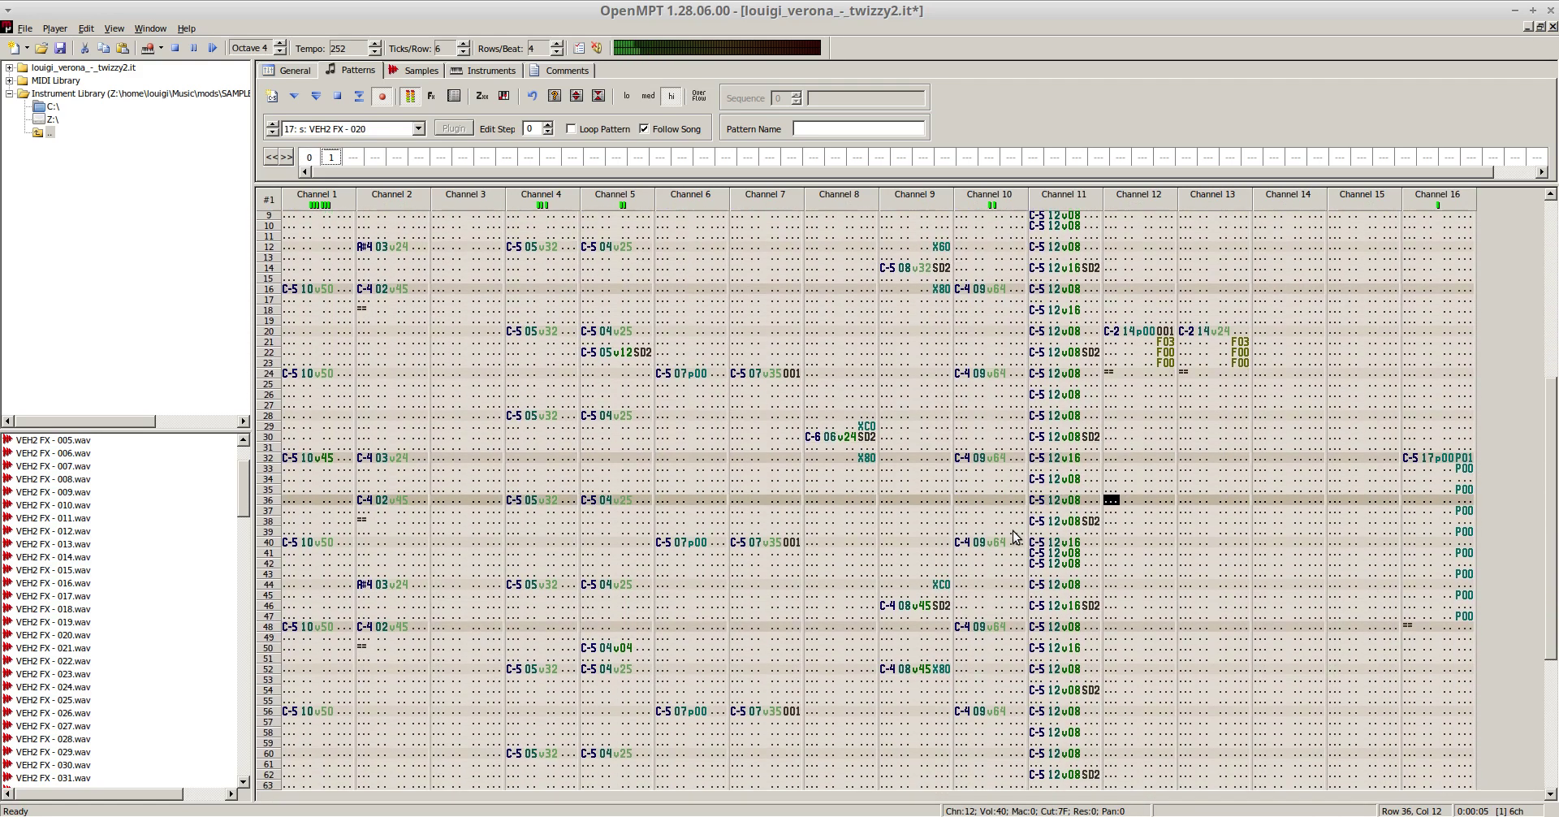
pyautogui.press('F7')
pyautogui.press('F8')
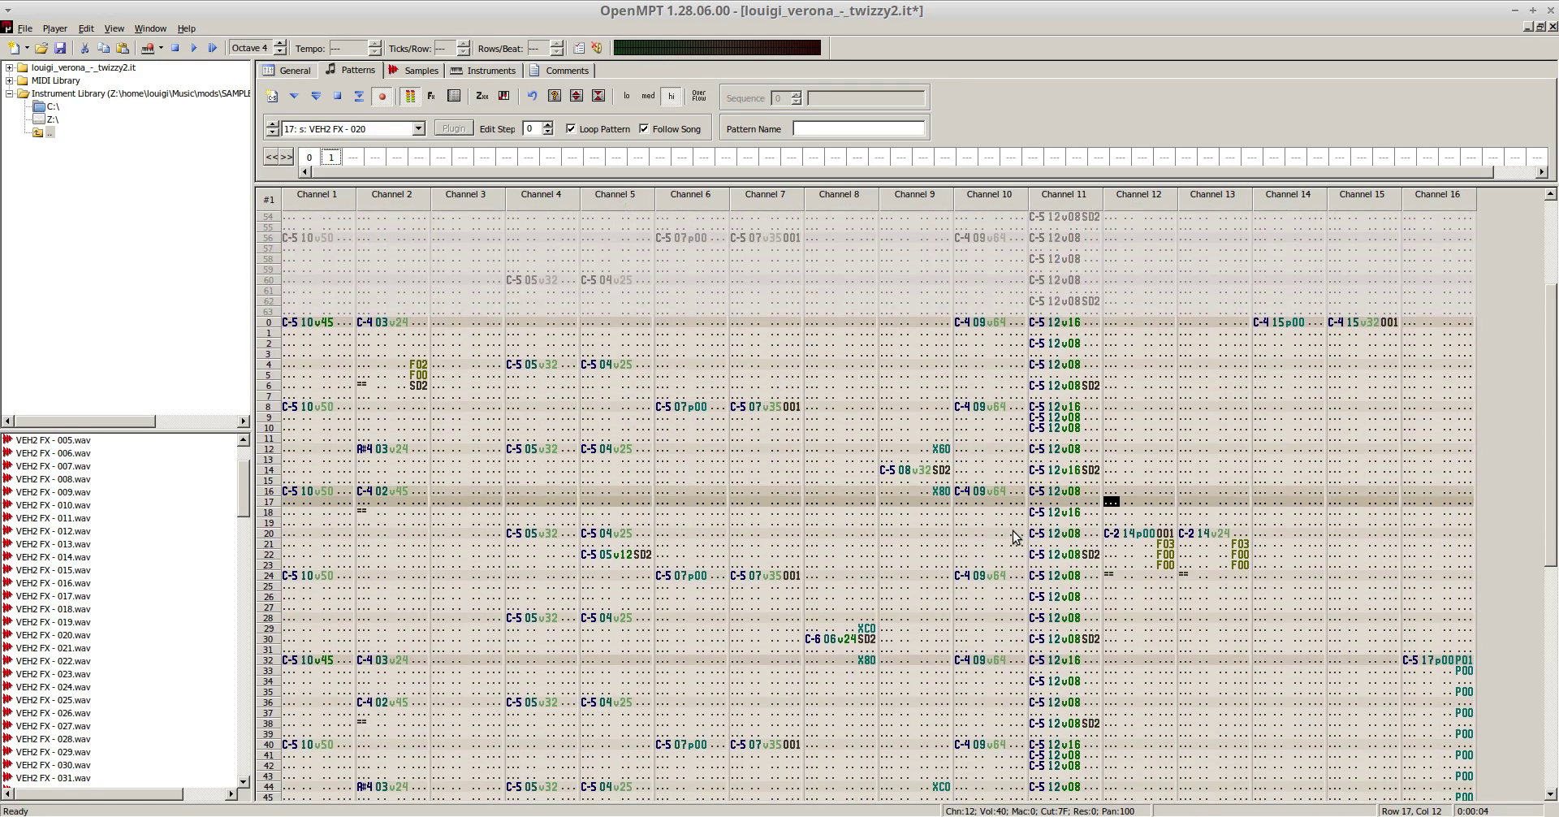
# - Undo the last panning change on the channel 12 note at row 20
pyautogui.hotkey('ctrl', 'z')
pyautogui.scroll(-2, 934, 536)
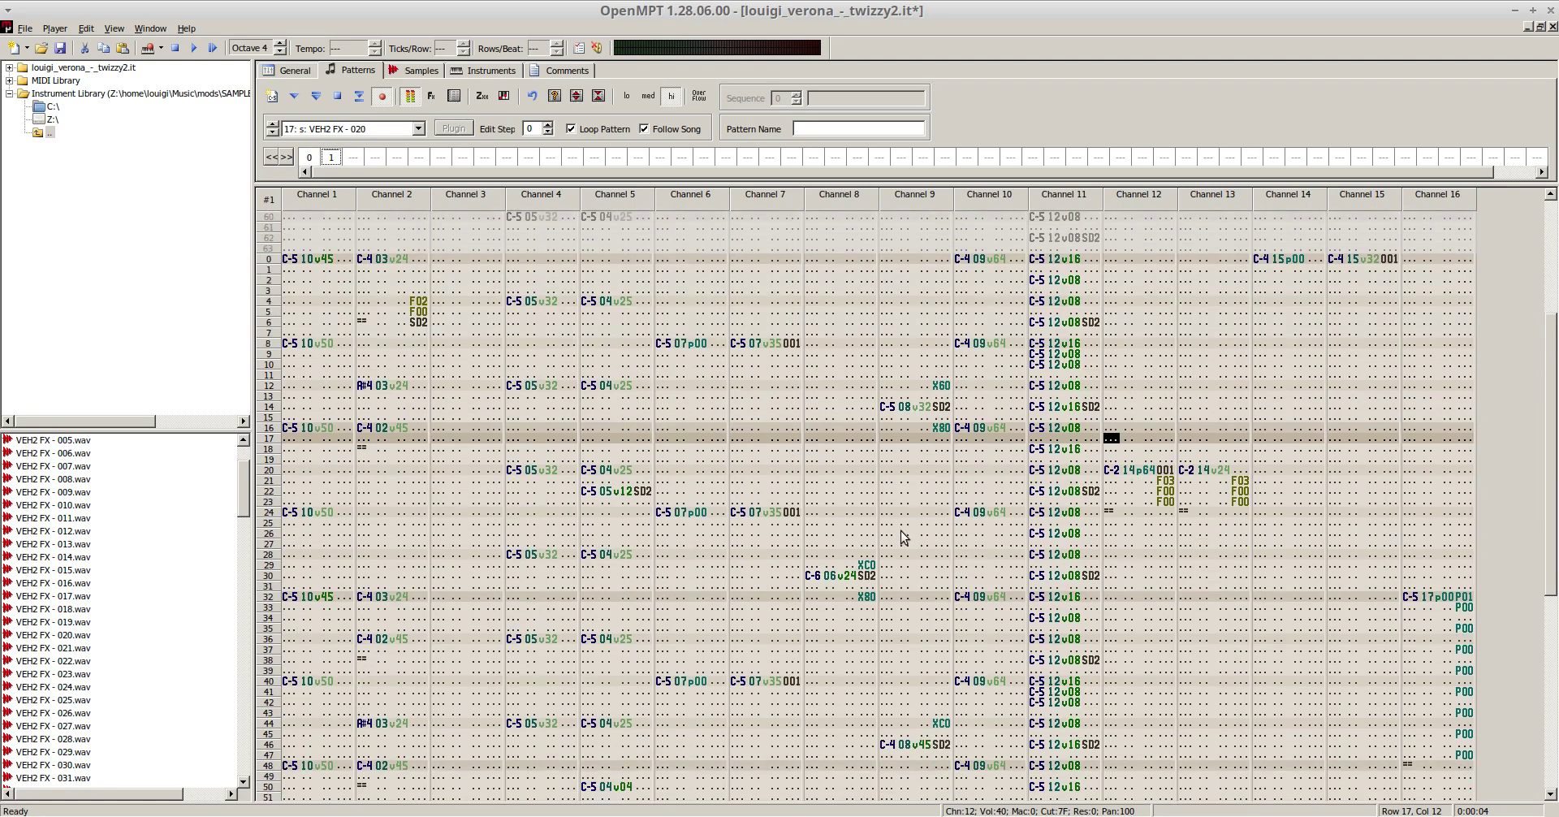
pyautogui.scroll(-4, 1200, 500)
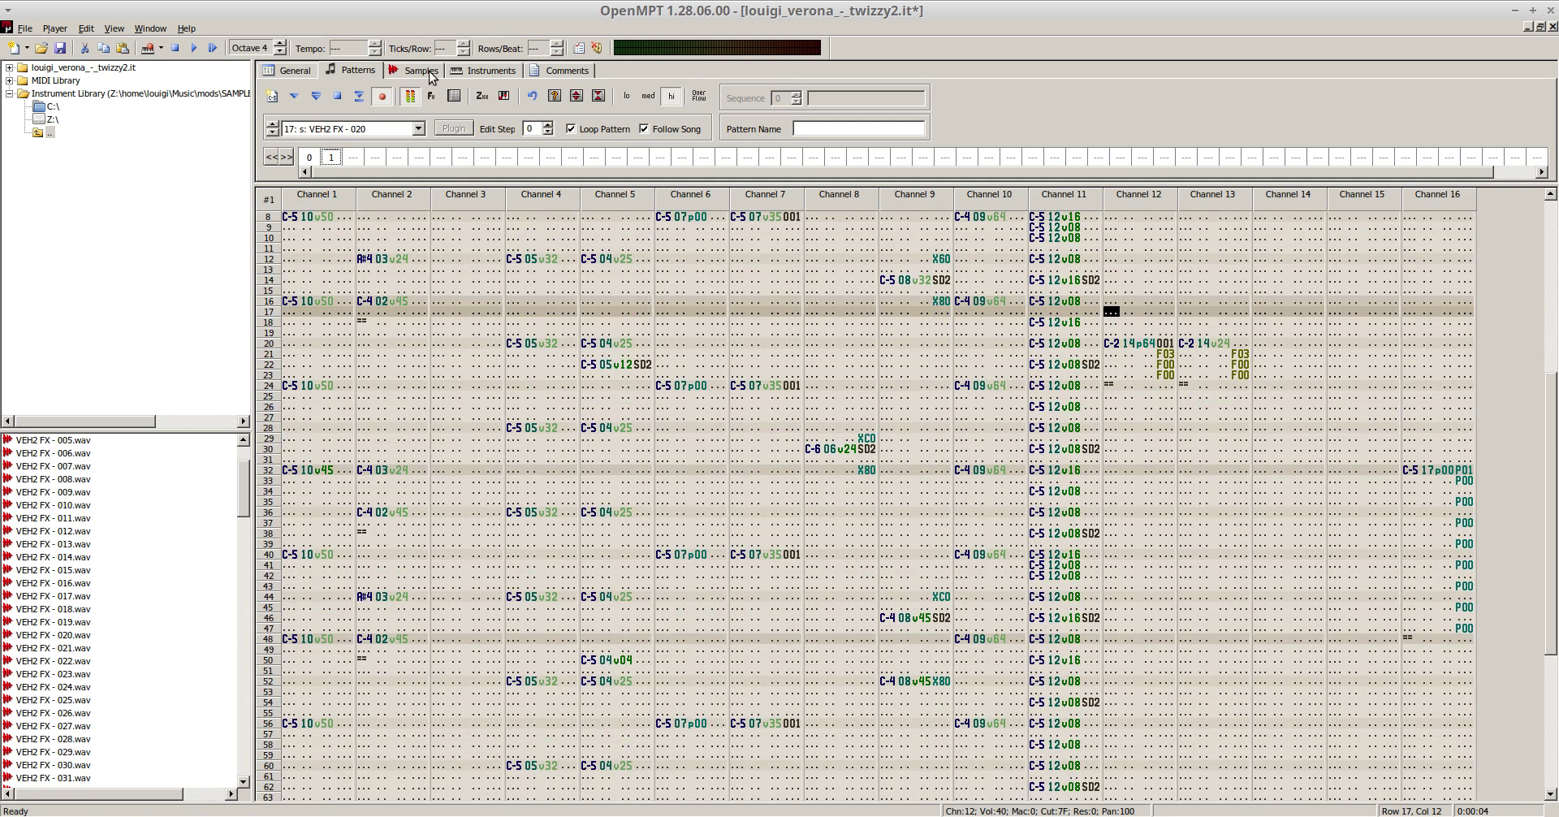
pyautogui.scroll(5, 514, 546)
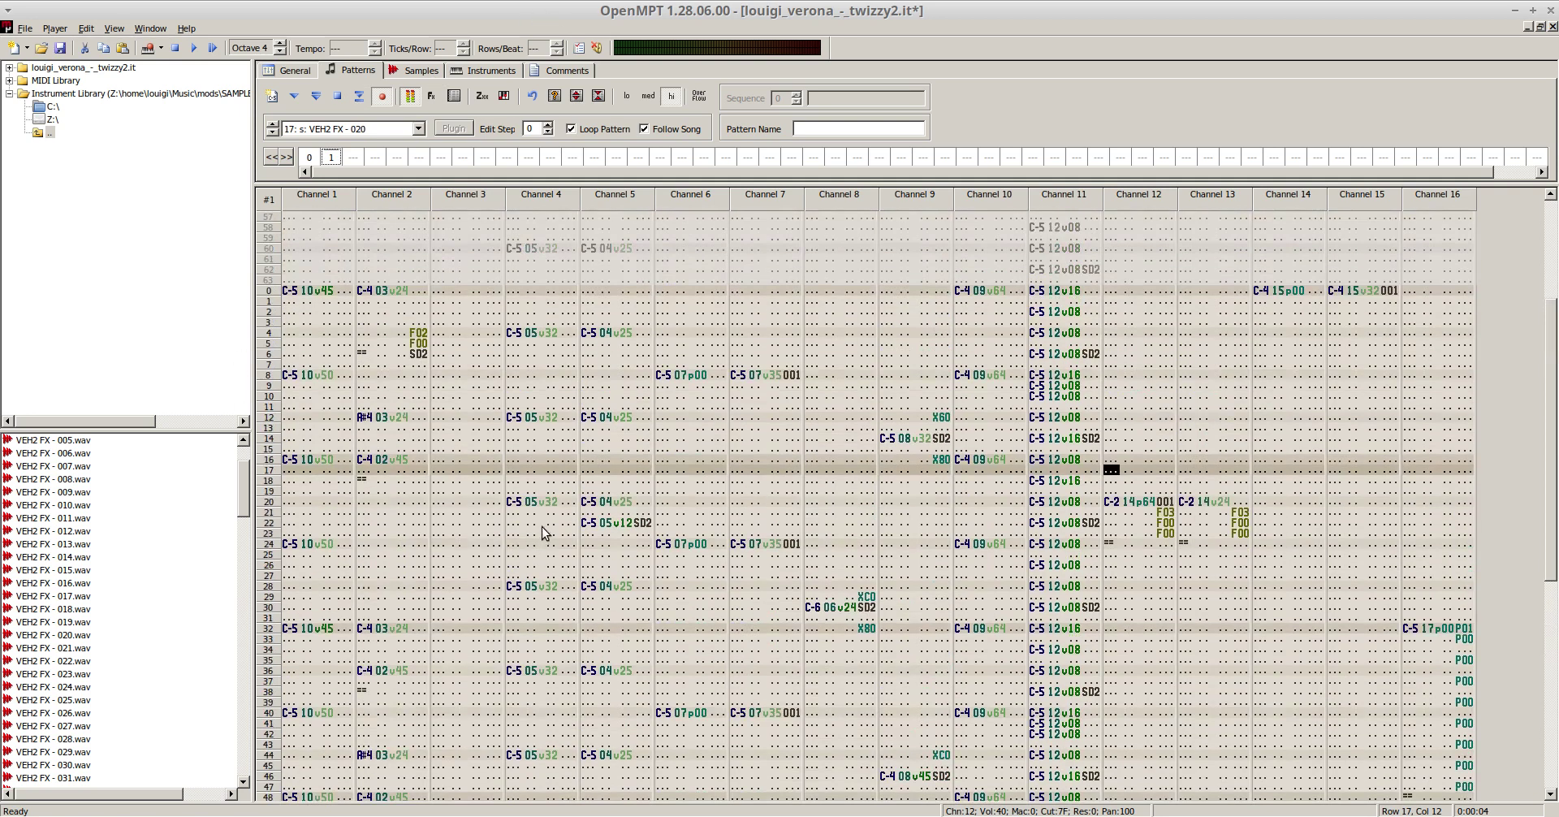
# - Open sample 17, VEH2 FX - 020, in the sample editor and audition it
pyautogui.click(416, 72)
pyautogui.click(440, 93)
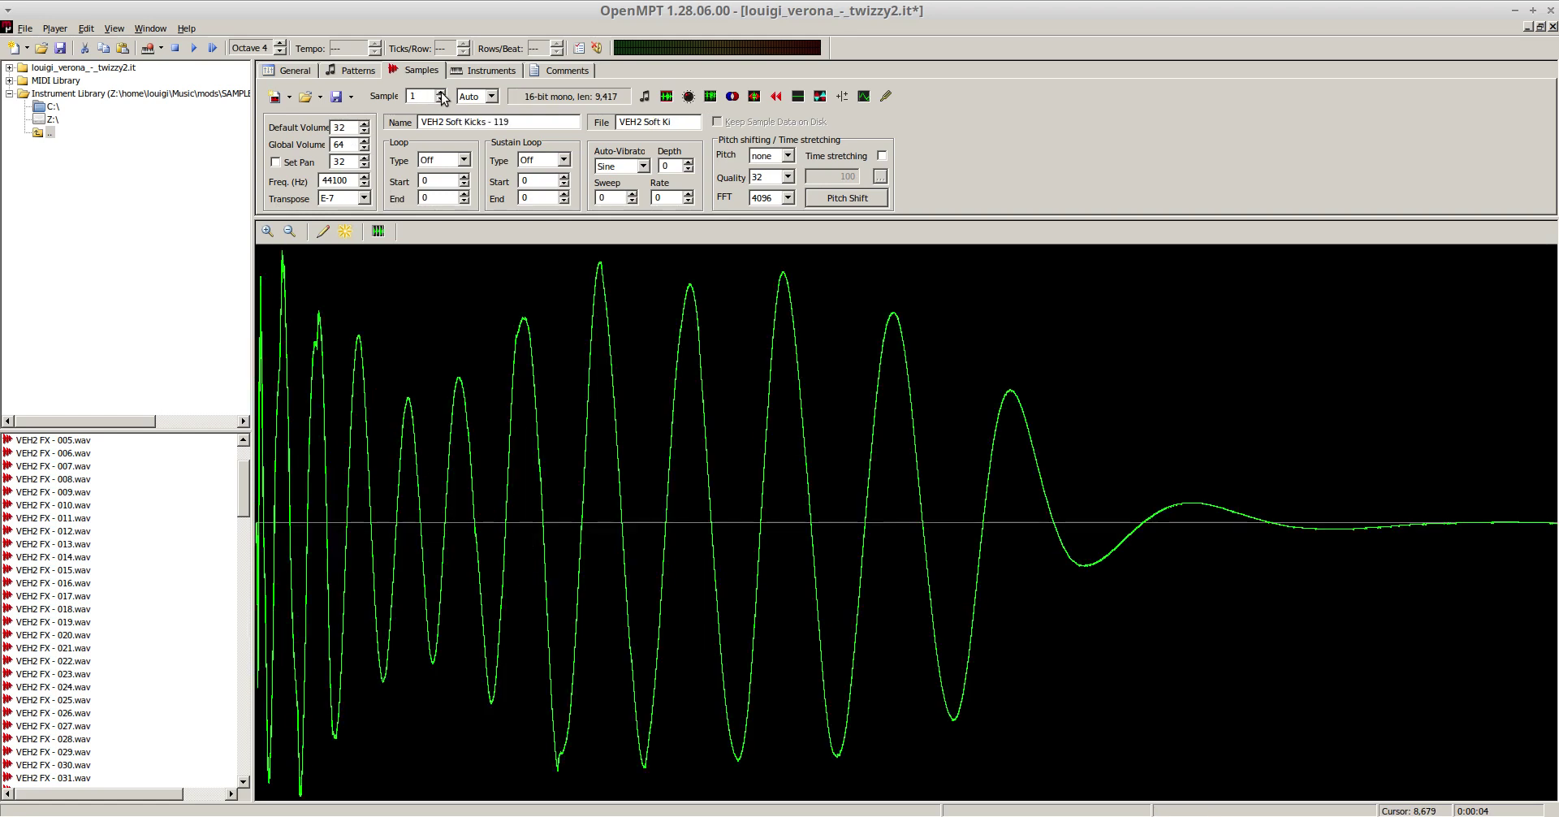
pyautogui.click(440, 99)
pyautogui.press('a')
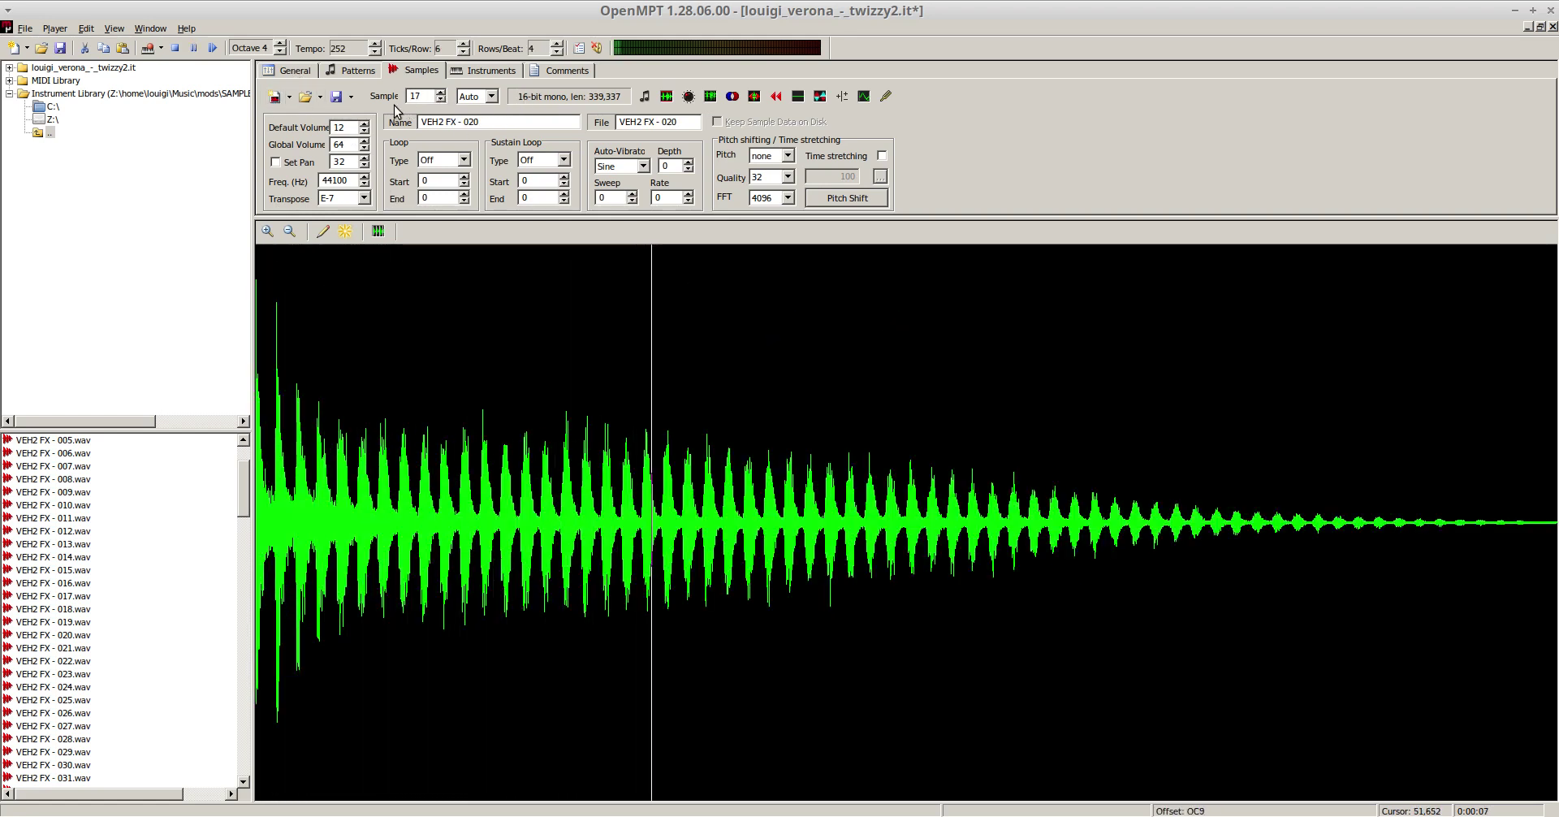
# - Add an empty sample in slot 18 and play back pattern 1
pyautogui.click(273, 98)
pyautogui.click(753, 436)
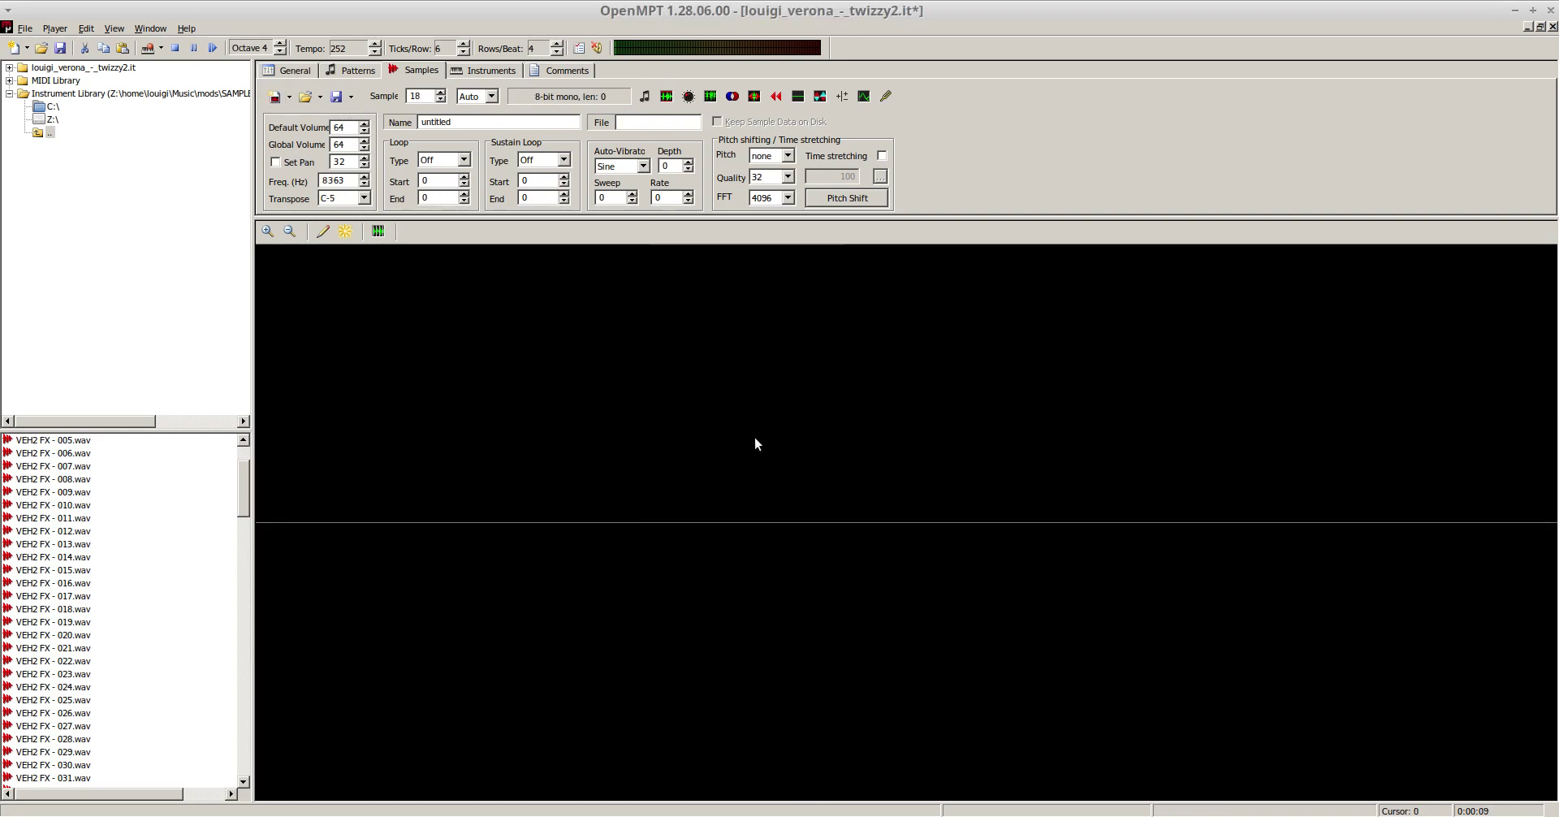
pyautogui.click(336, 74)
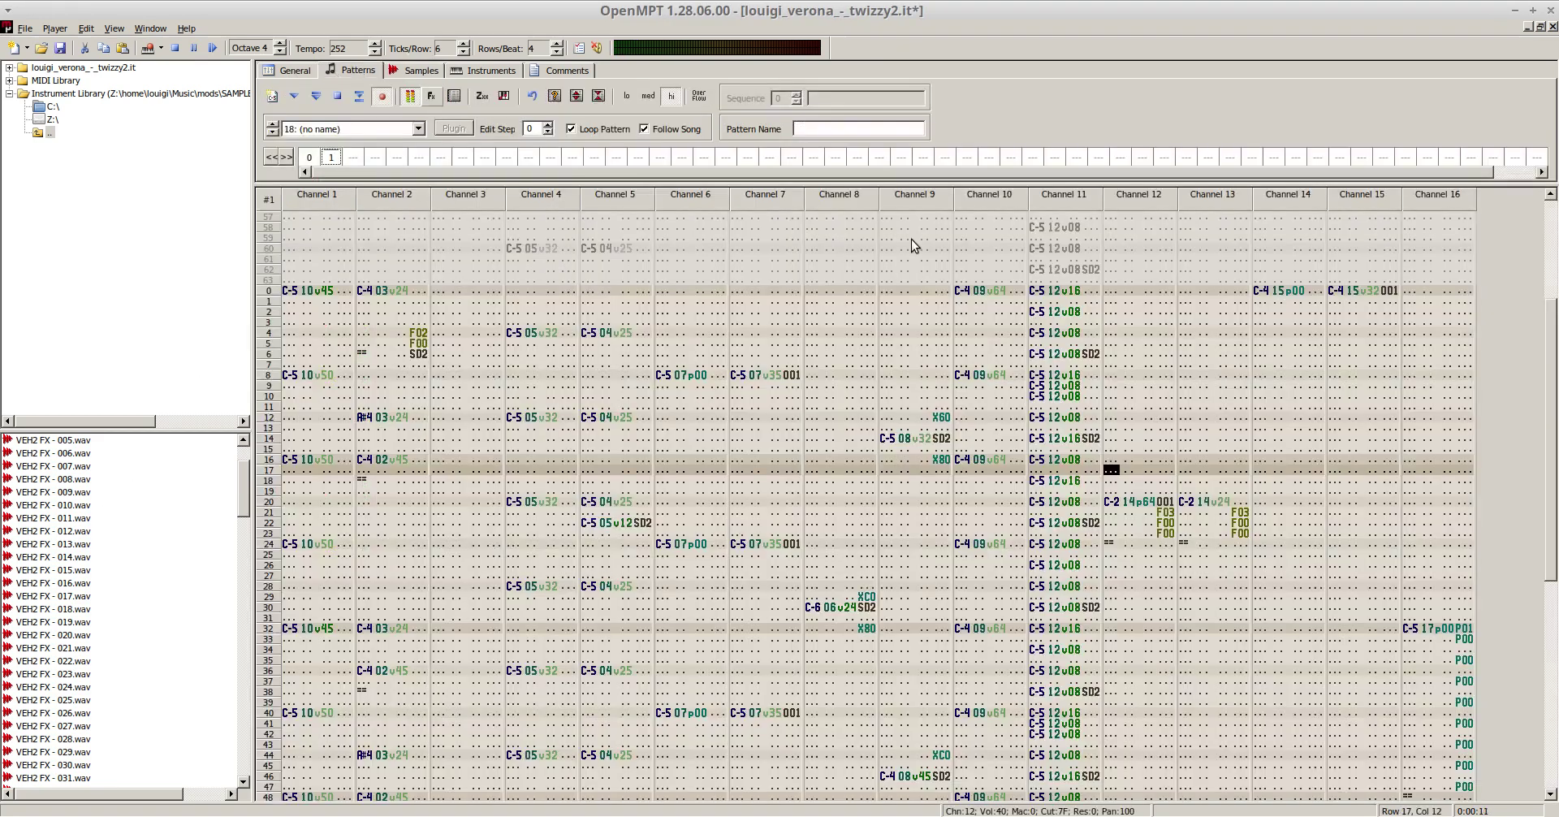
pyautogui.press('F6')
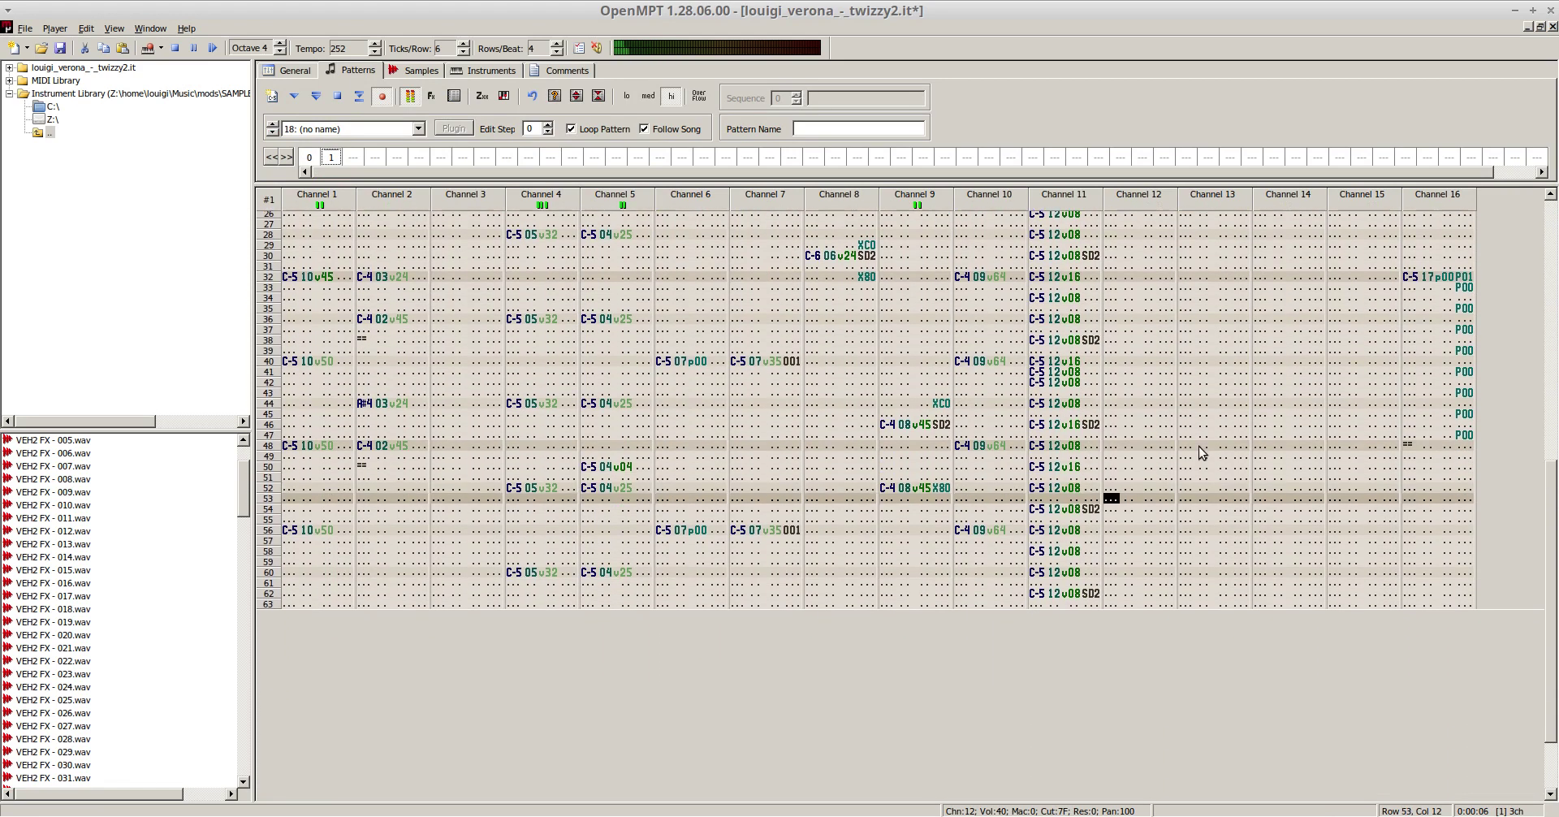
pyautogui.press('Escape')
# - Examine sample 17, its instrument's volume envelope and the neighbouring sample 16
pyautogui.click(406, 71)
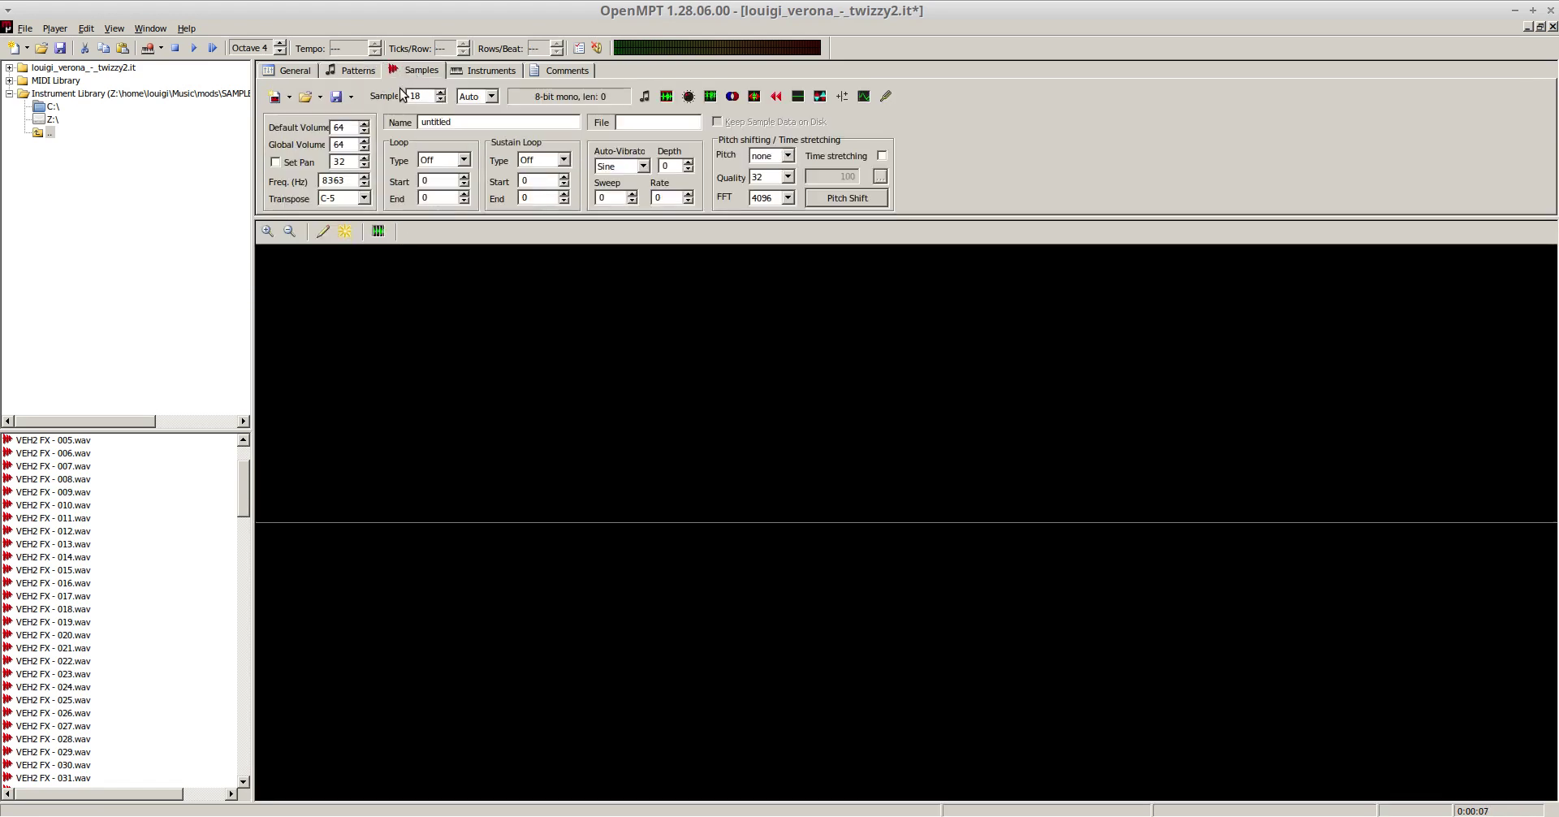
pyautogui.click(440, 101)
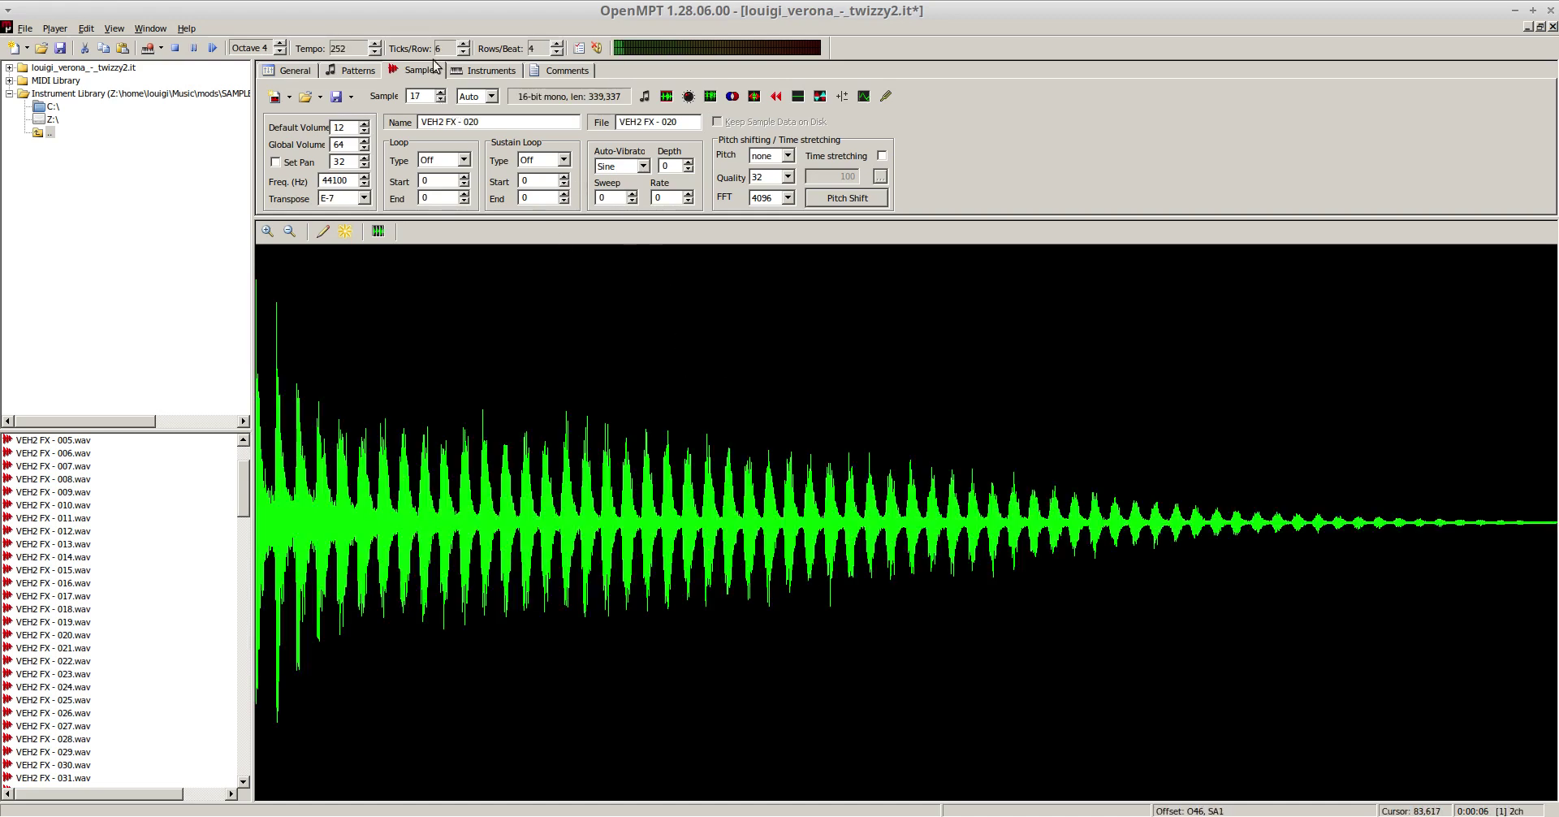
pyautogui.click(476, 72)
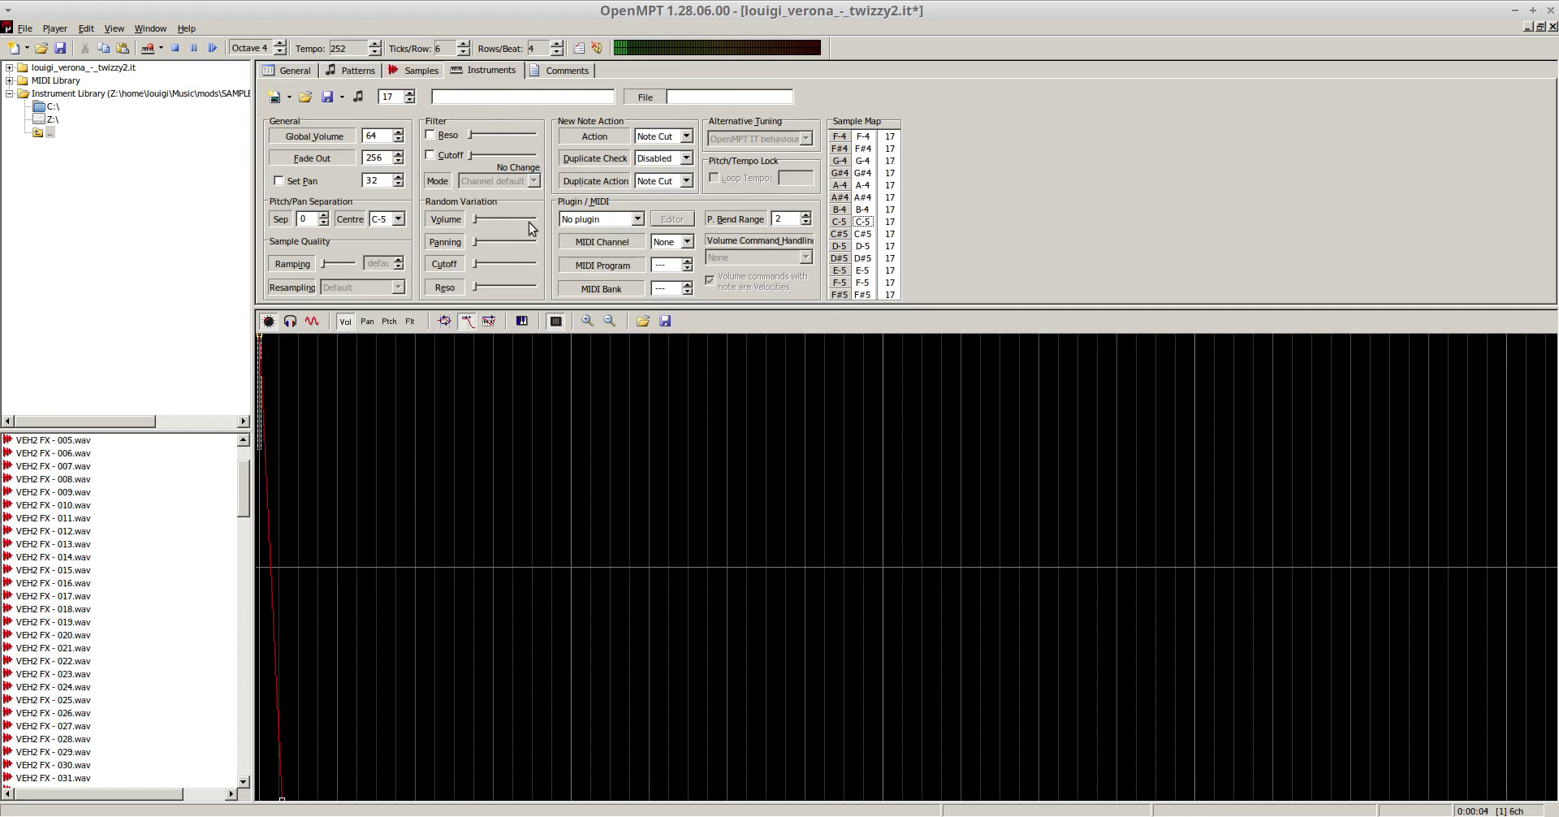
pyautogui.moveTo(530, 235)
pyautogui.click(418, 71)
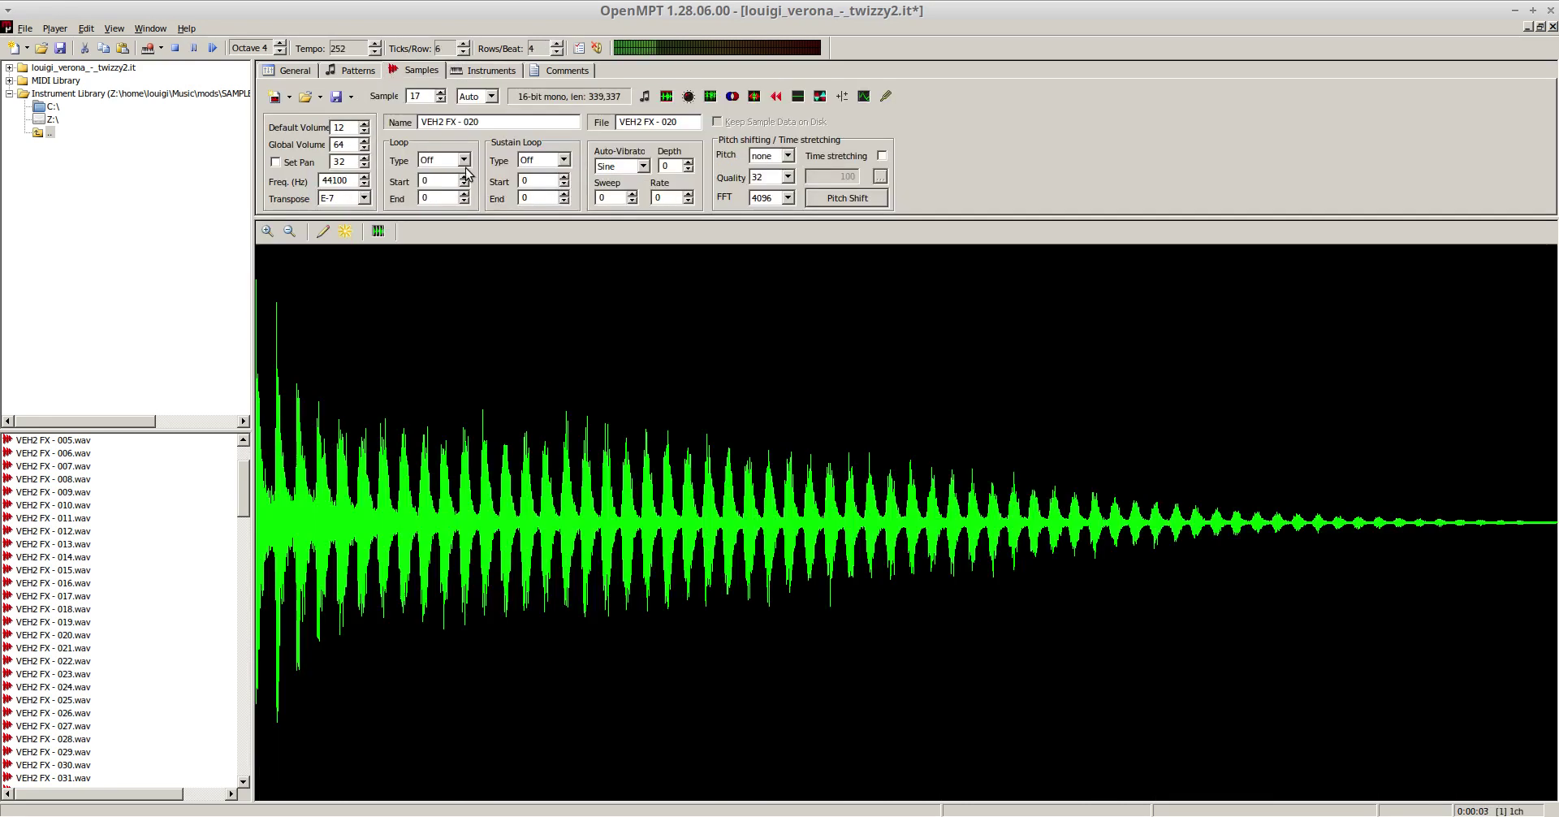
pyautogui.click(440, 100)
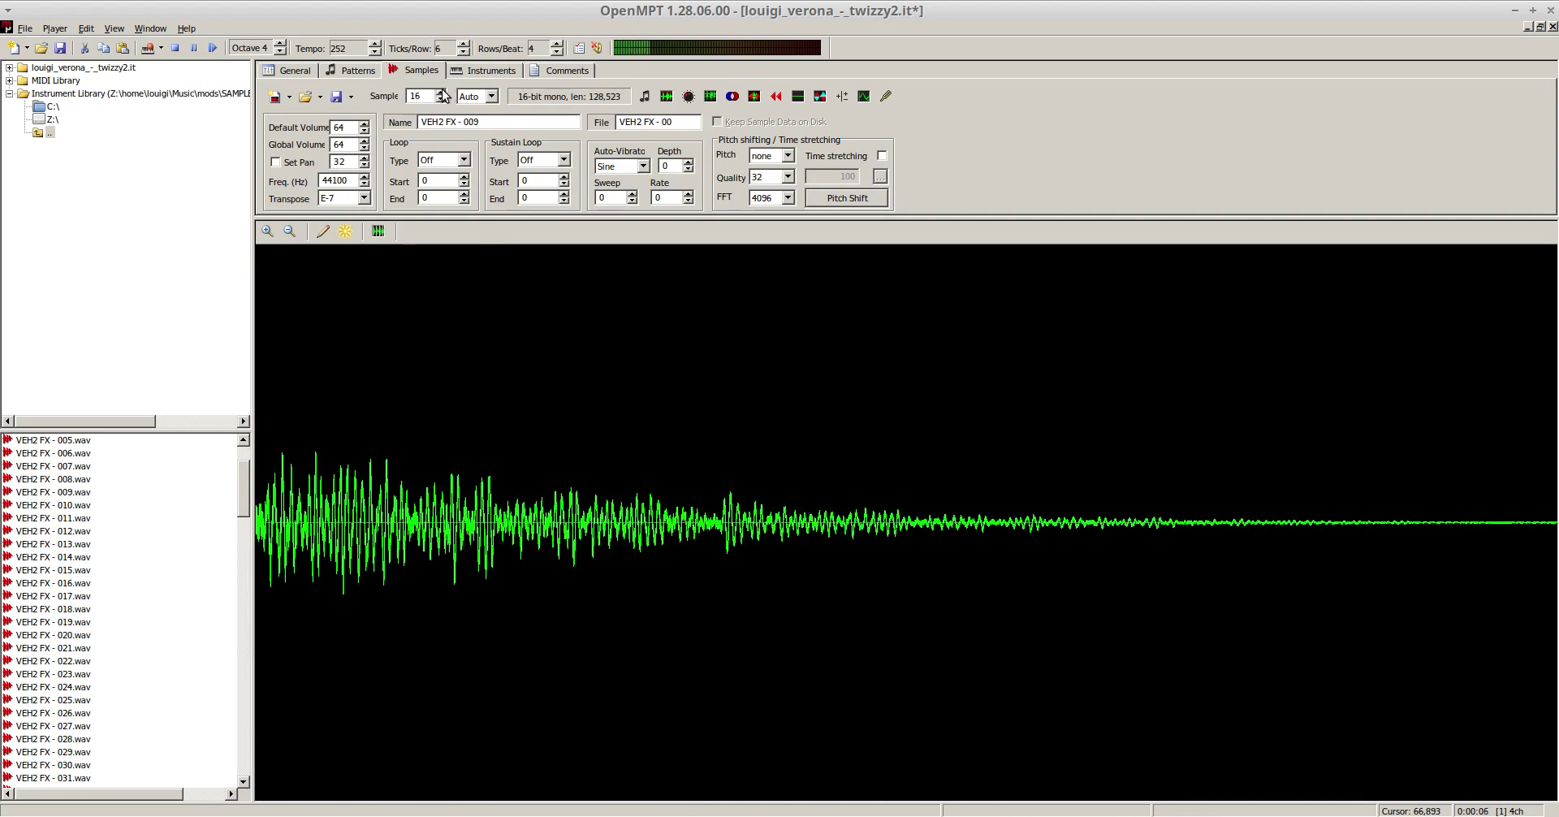
pyautogui.click(440, 93)
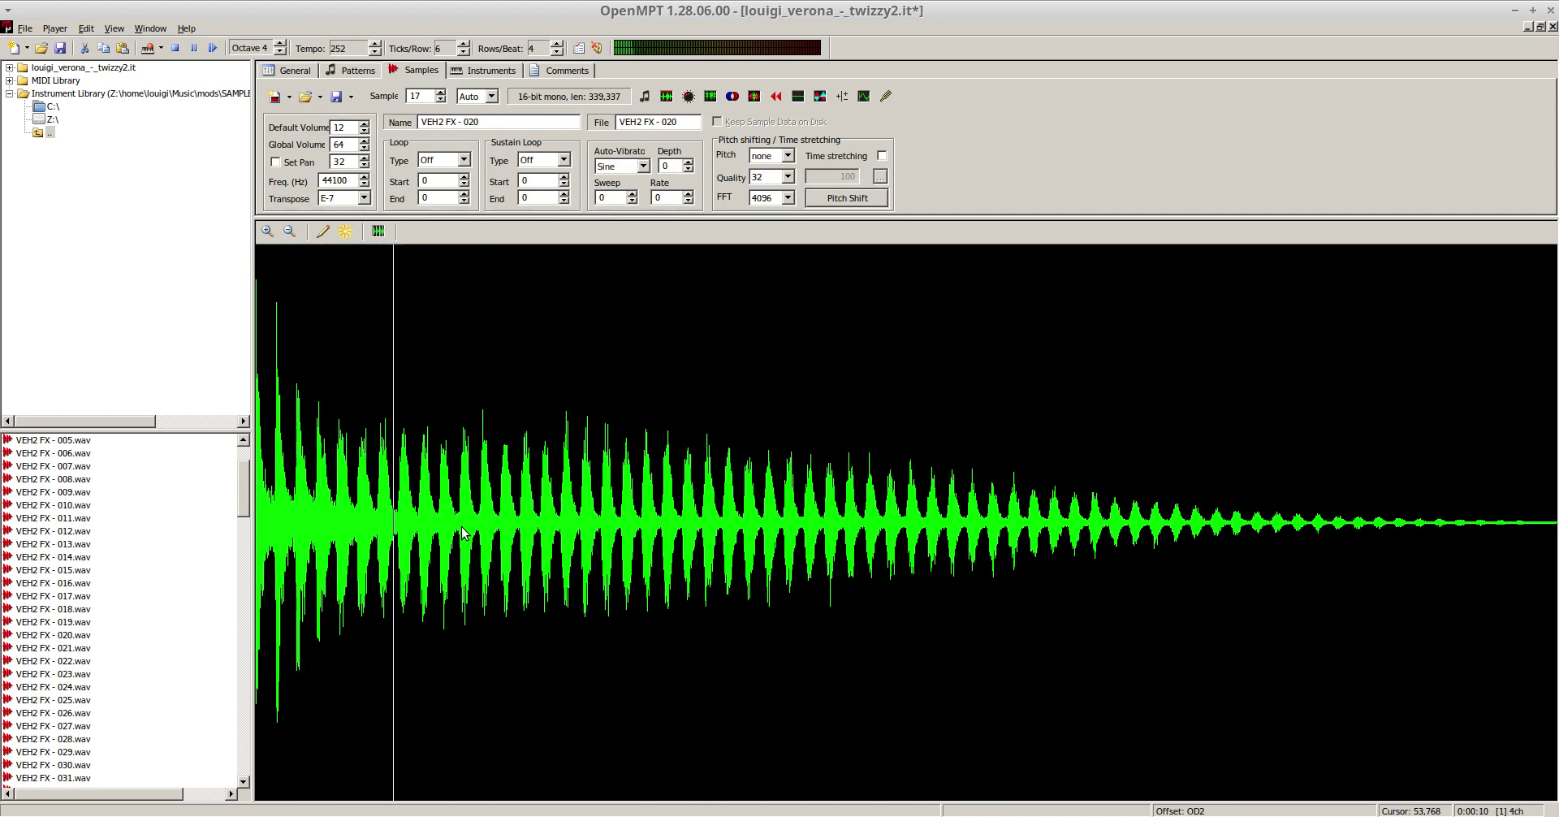
# - Cut the tail of sample 17 from about position 53,768 to the end and play the pattern to check it
pyautogui.moveTo(463, 533); pyautogui.dragTo(1557, 589)
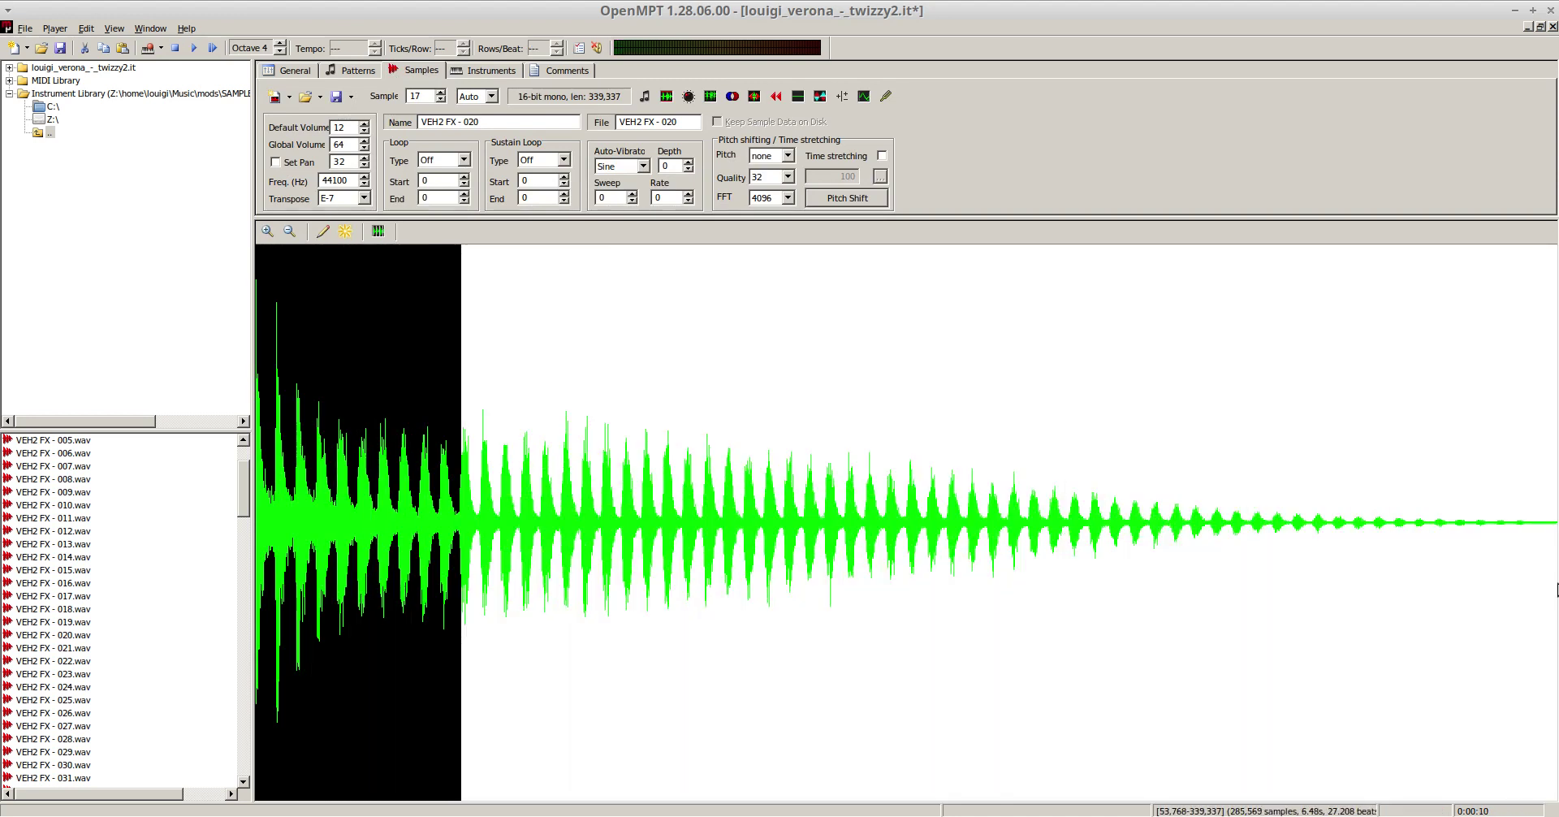
pyautogui.press('Delete')
pyautogui.press('F5')
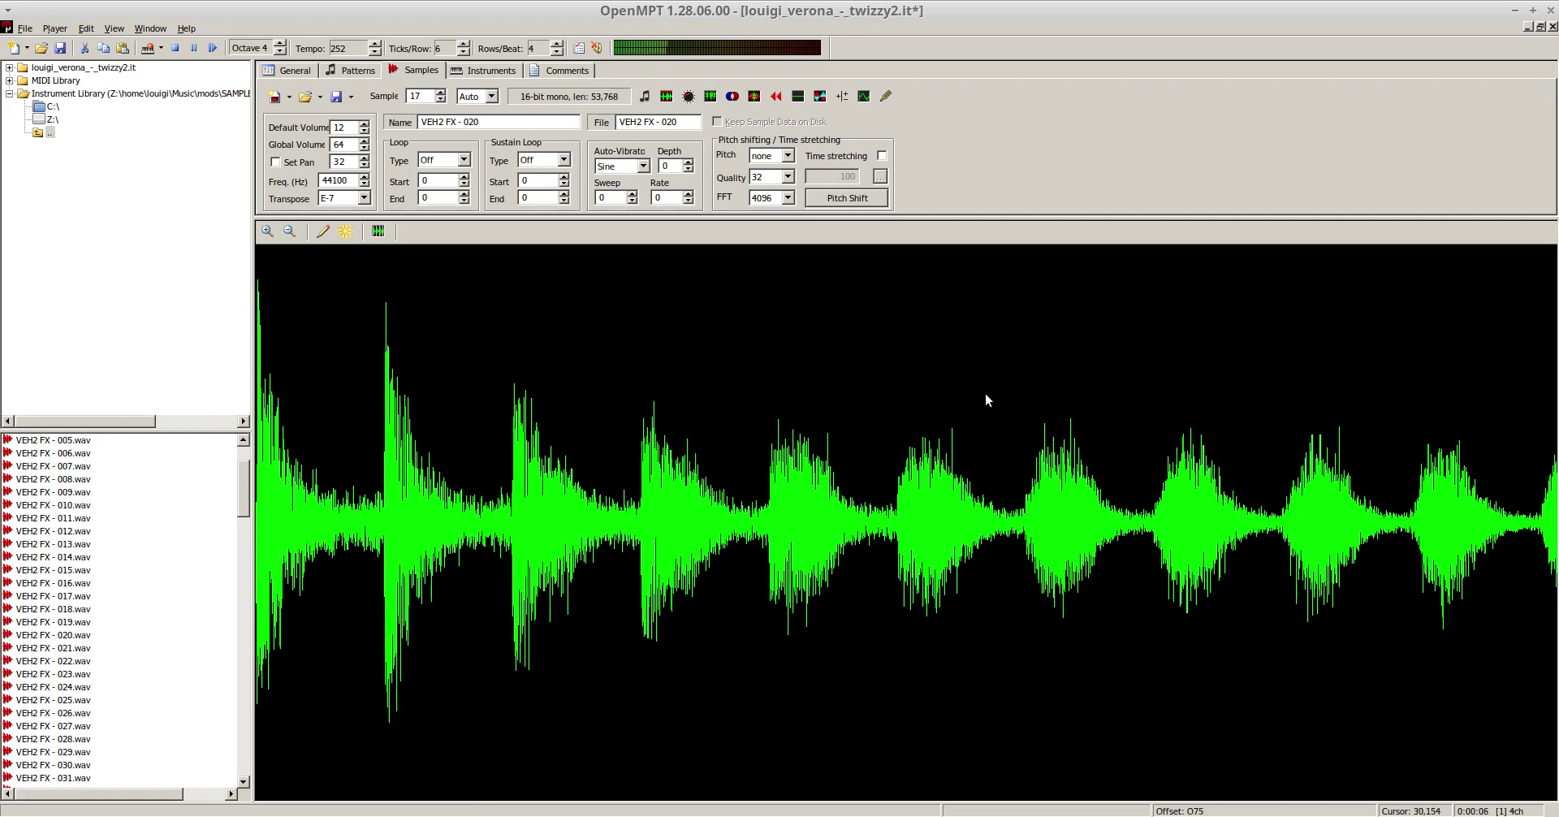
# - Return to the pattern view and save the module
pyautogui.click(352, 70)
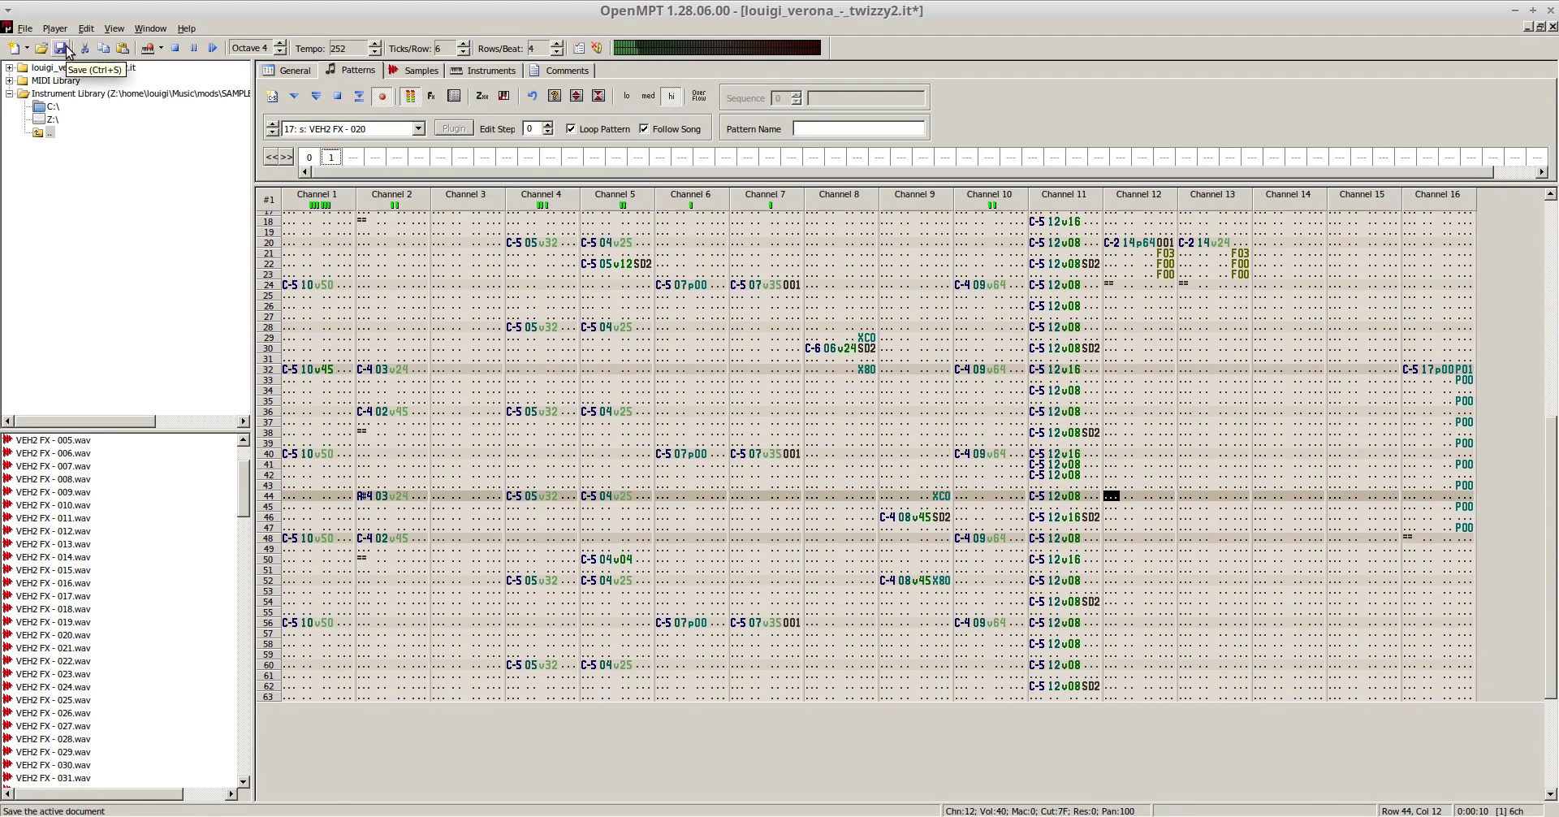
pyautogui.click(61, 48)
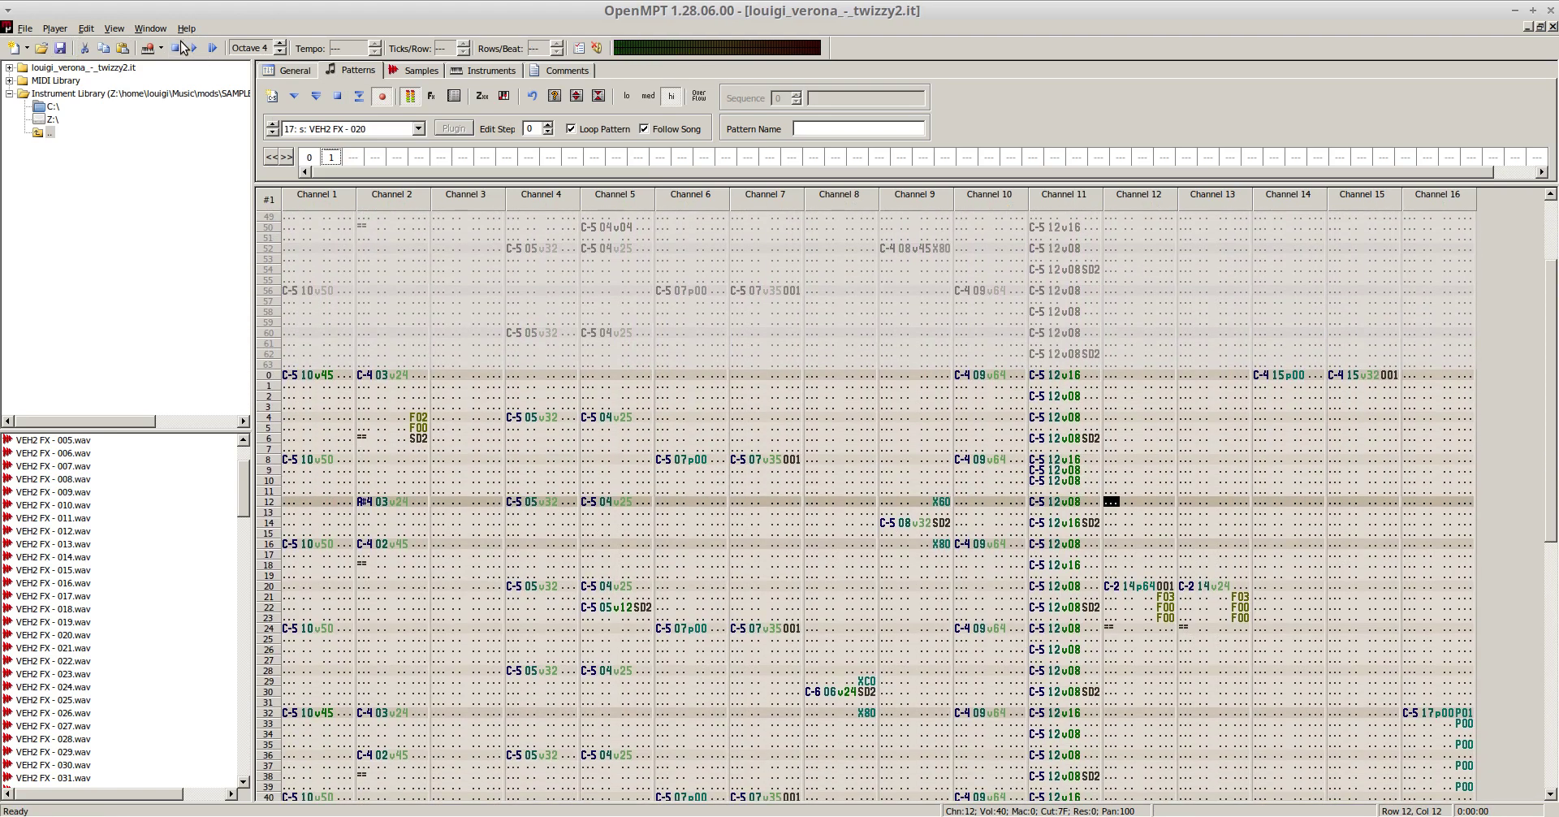
pyautogui.click(193, 47)
# - Open the empty sample slot 18 and preview VEH2 FX - 016, 017 and 018 from the instrument library
pyautogui.click(419, 71)
pyautogui.click(439, 92)
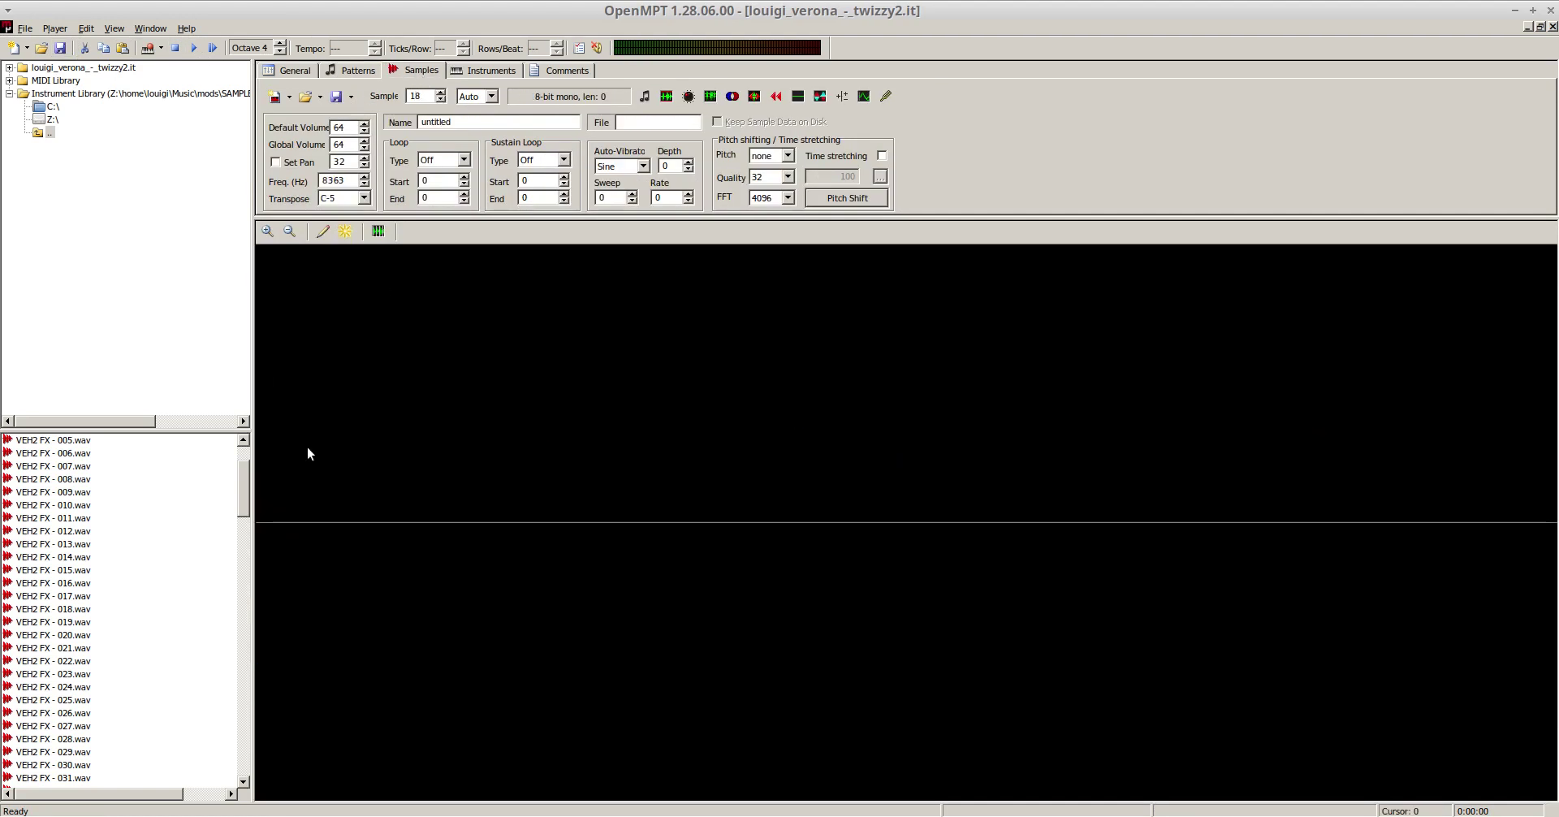
pyautogui.click(32, 584)
pyautogui.click(41, 597)
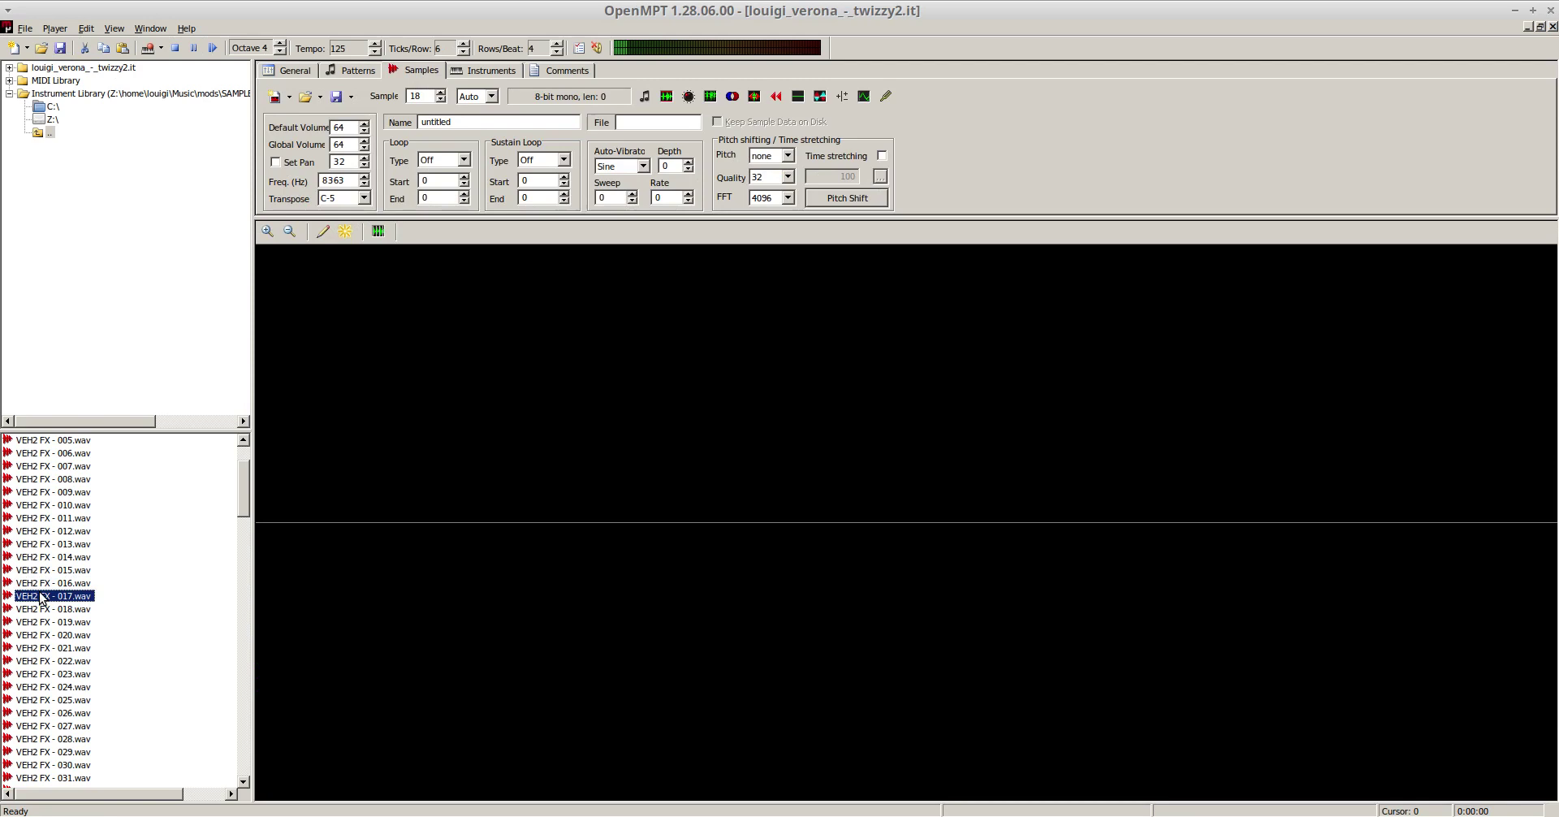
pyautogui.scroll(-2, 58, 552)
pyautogui.click(67, 532)
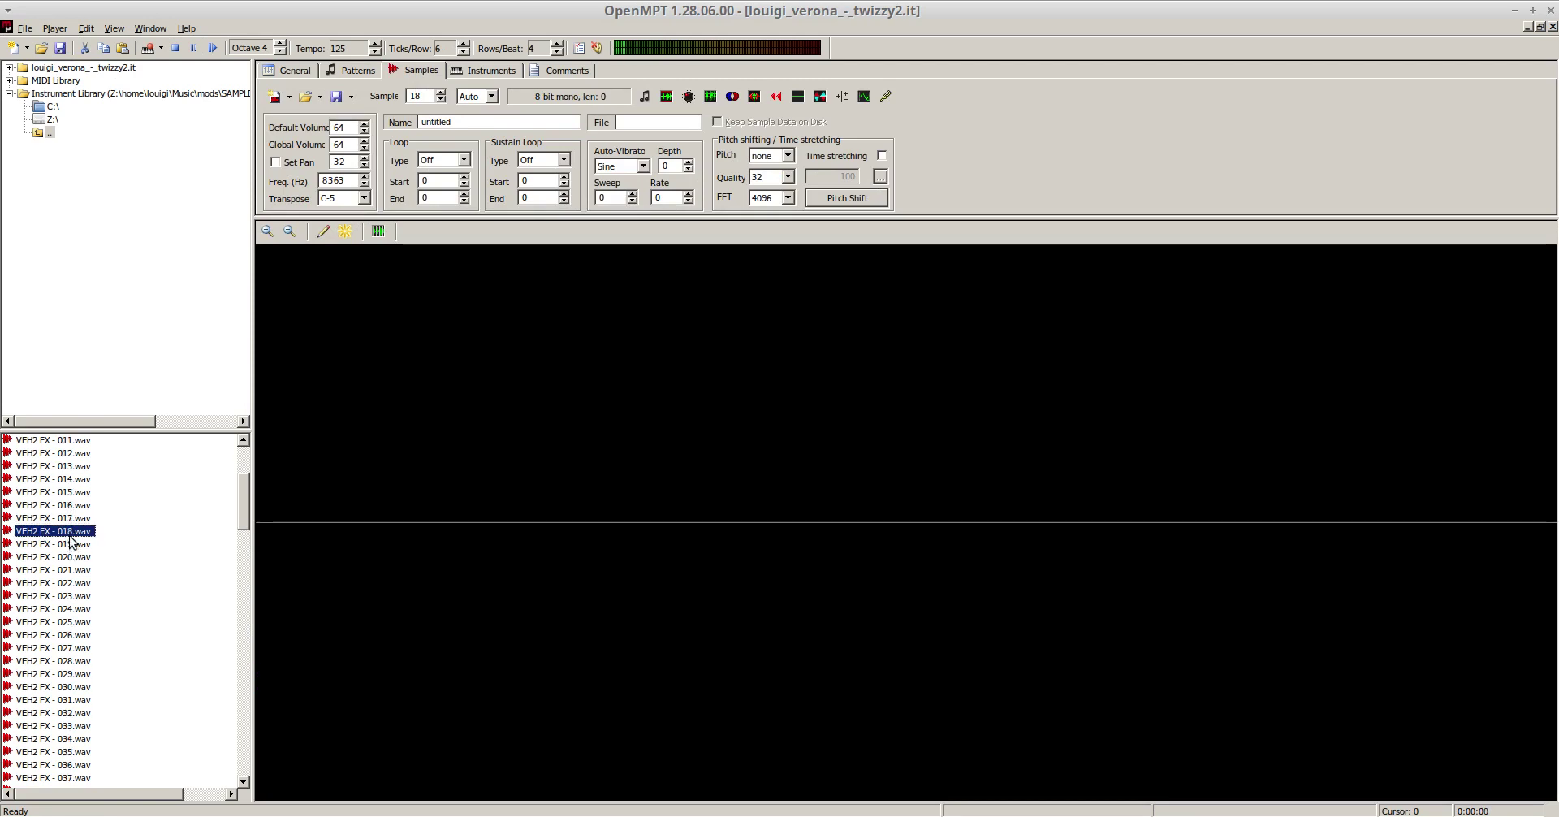
# - Load VEH2 FX - 018.wav into sample slot 18 and audition it
pyautogui.moveTo(68, 536); pyautogui.dragTo(602, 544)
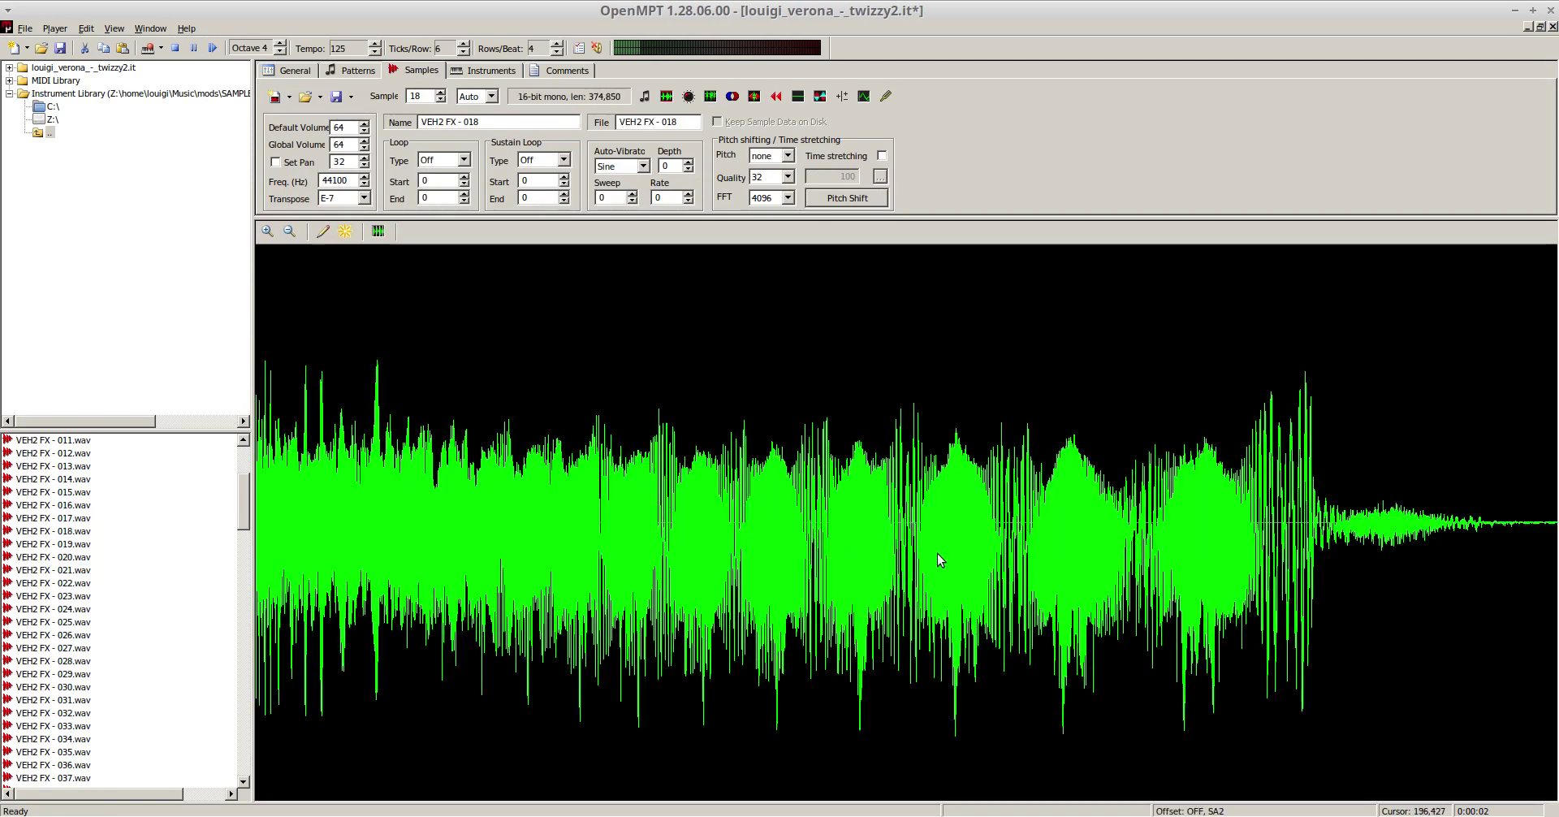
pyautogui.press('a')
pyautogui.press('a')
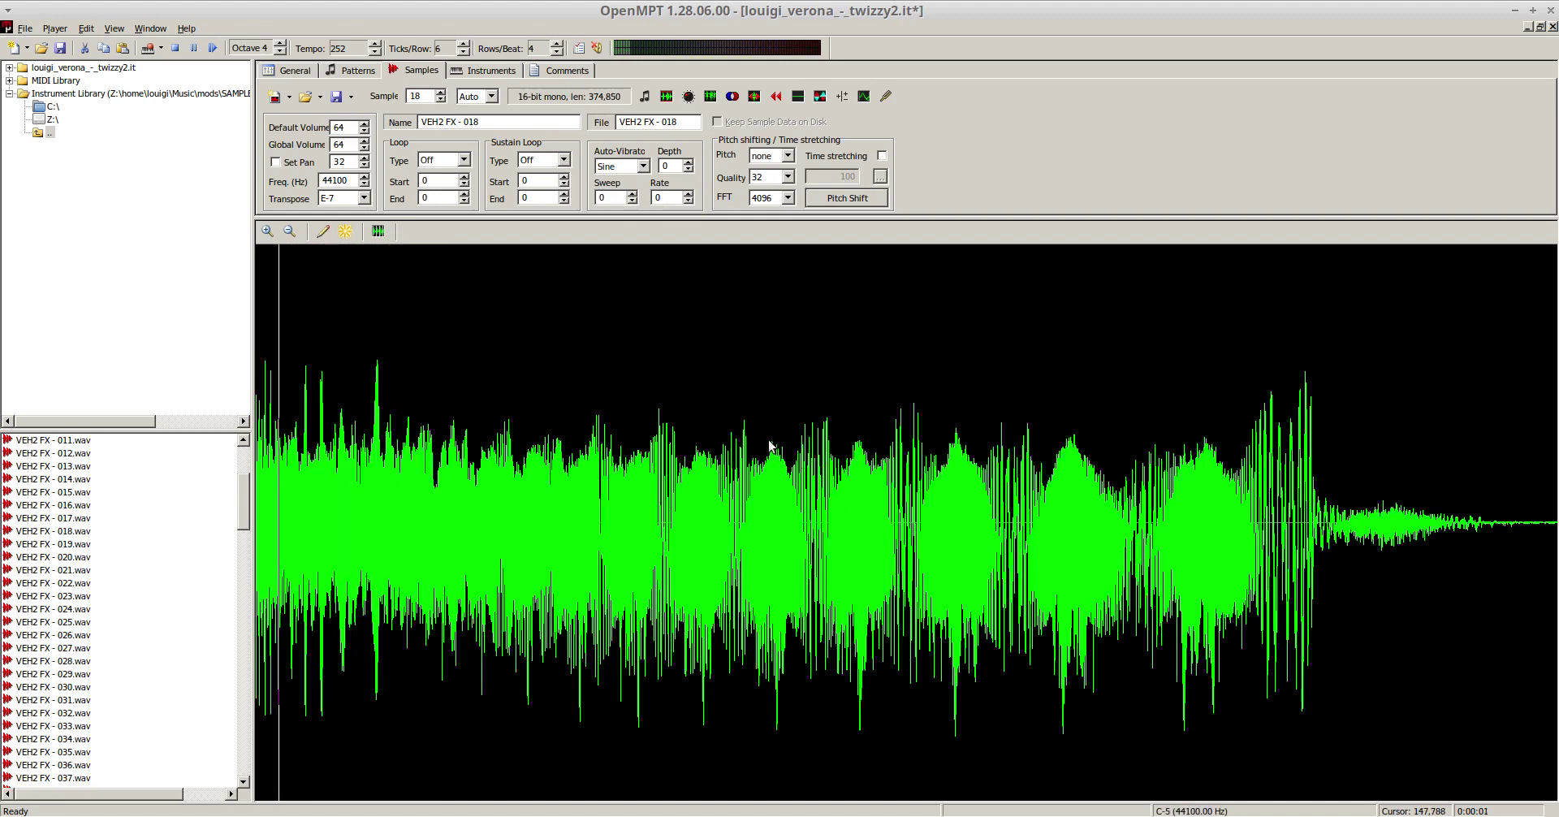
# - Cut the tail of sample 18 from about position 63,605 to the end
pyautogui.click(480, 518)
pyautogui.moveTo(481, 518); pyautogui.dragTo(1557, 581)
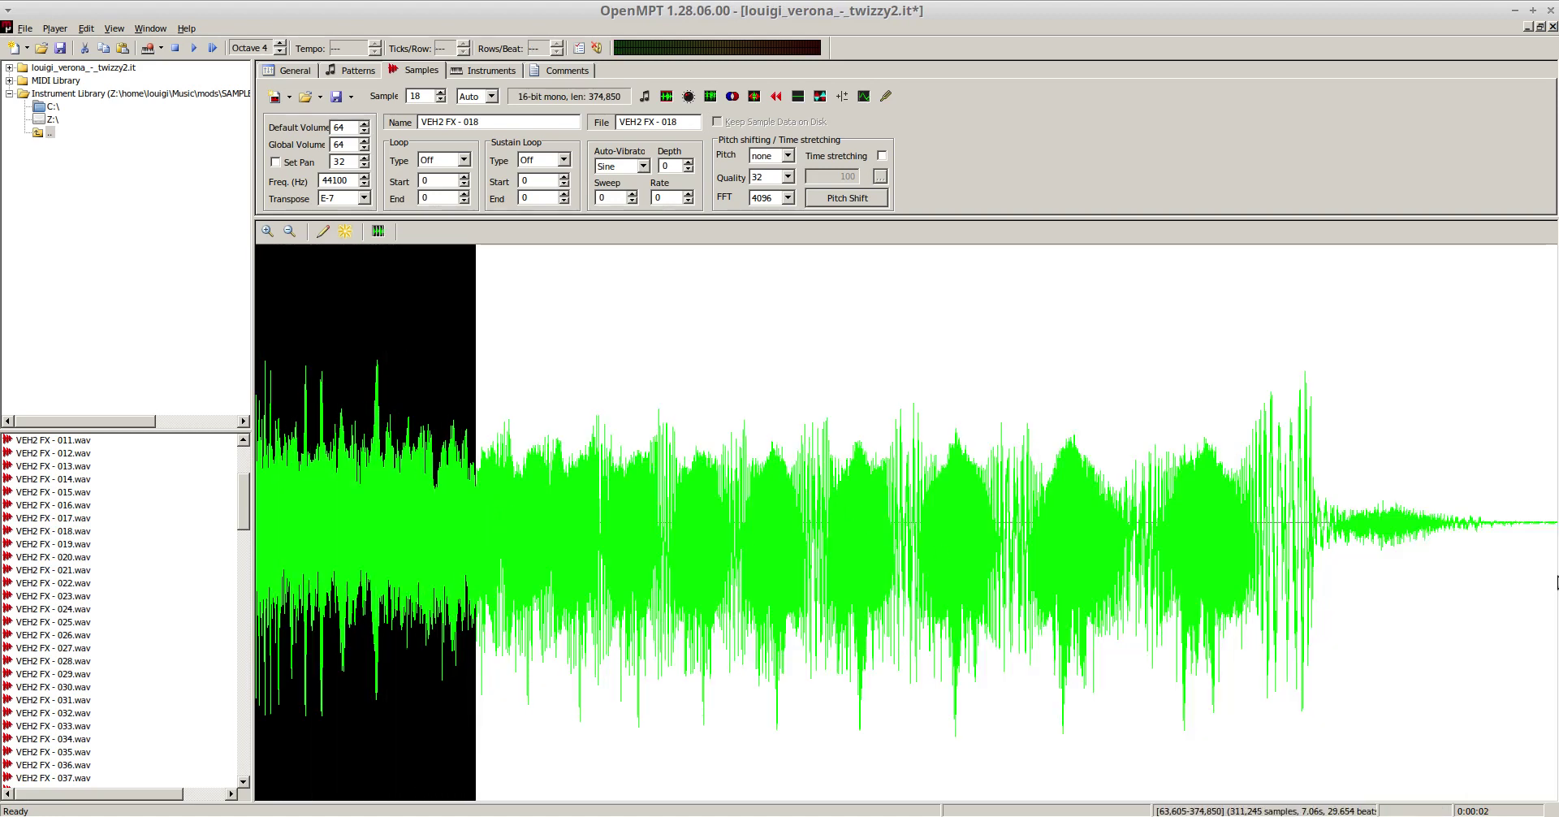
pyautogui.press('Delete')
# - Audition the trimmed sample 18 and set its volume to 32
pyautogui.press('q')
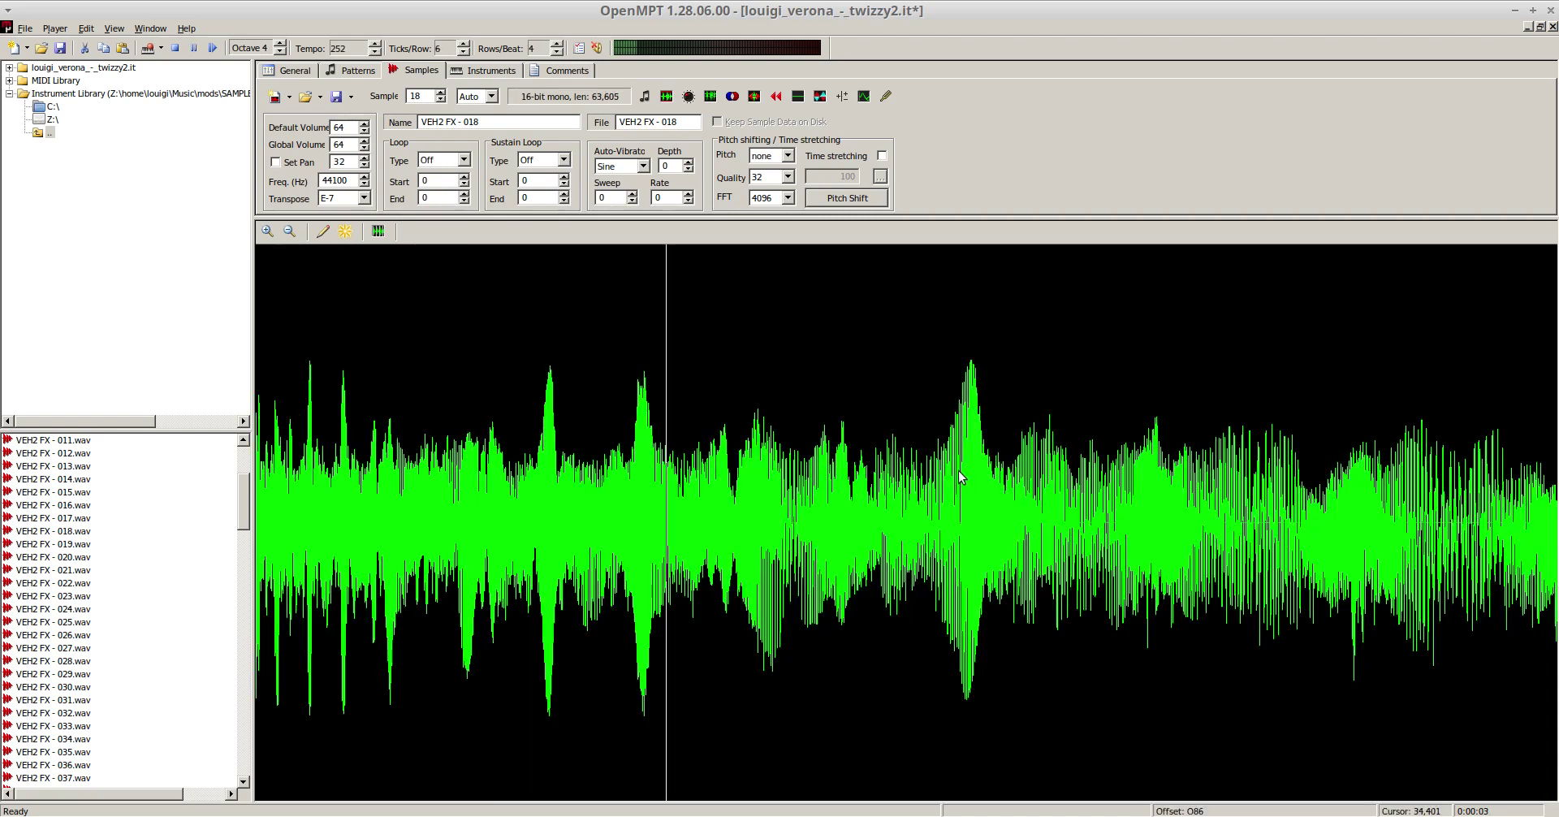
pyautogui.press('q')
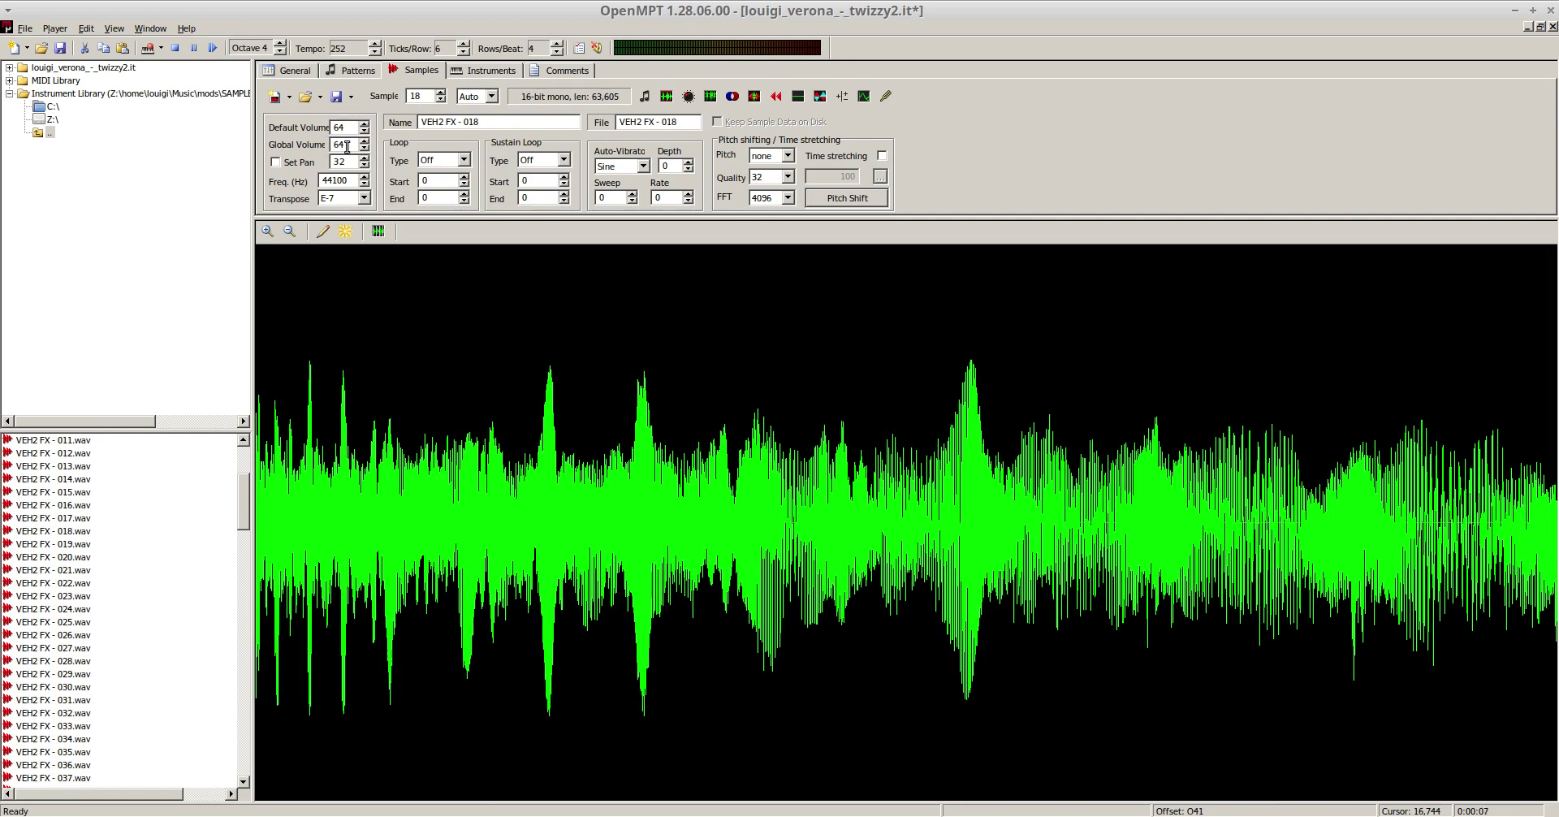
pyautogui.write('32')
# - Shape instrument 18's volume envelope as a short fade from full to zero and enable its sustain at the first point
pyautogui.click(479, 71)
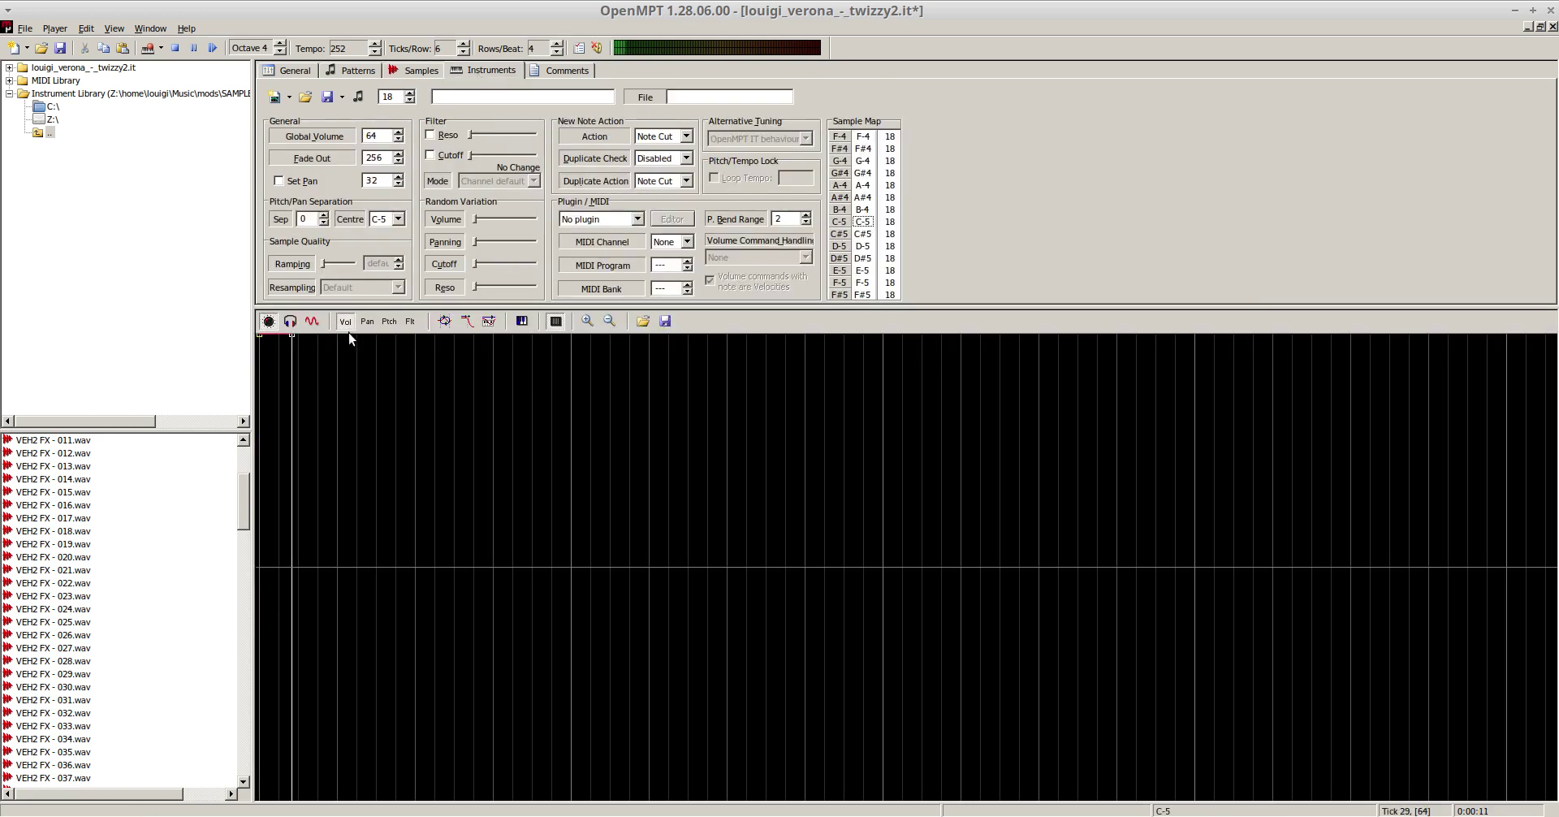
pyautogui.moveTo(297, 334); pyautogui.dragTo(285, 800)
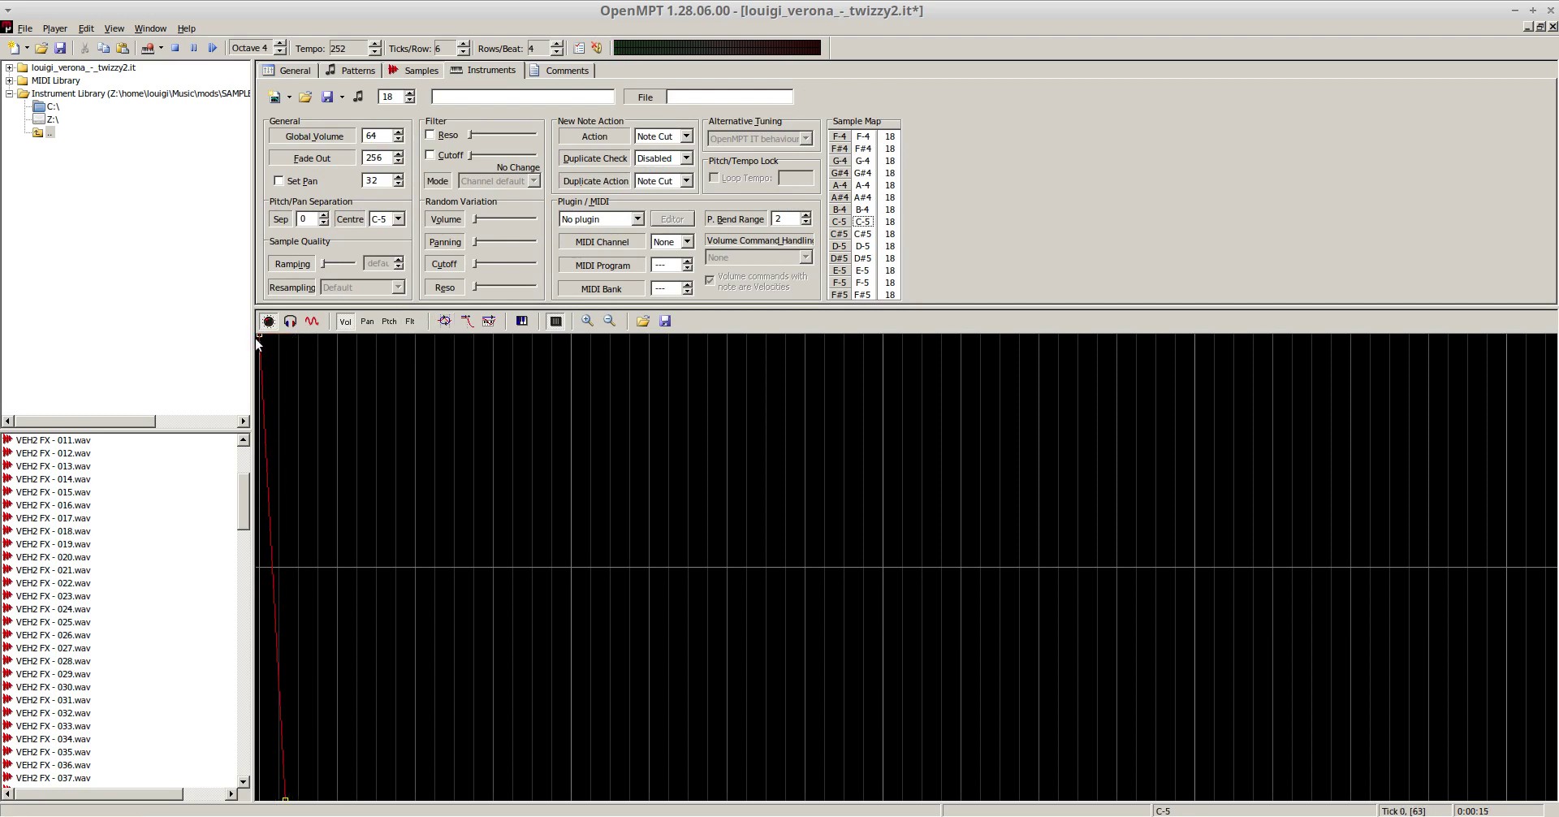
pyautogui.click(468, 325)
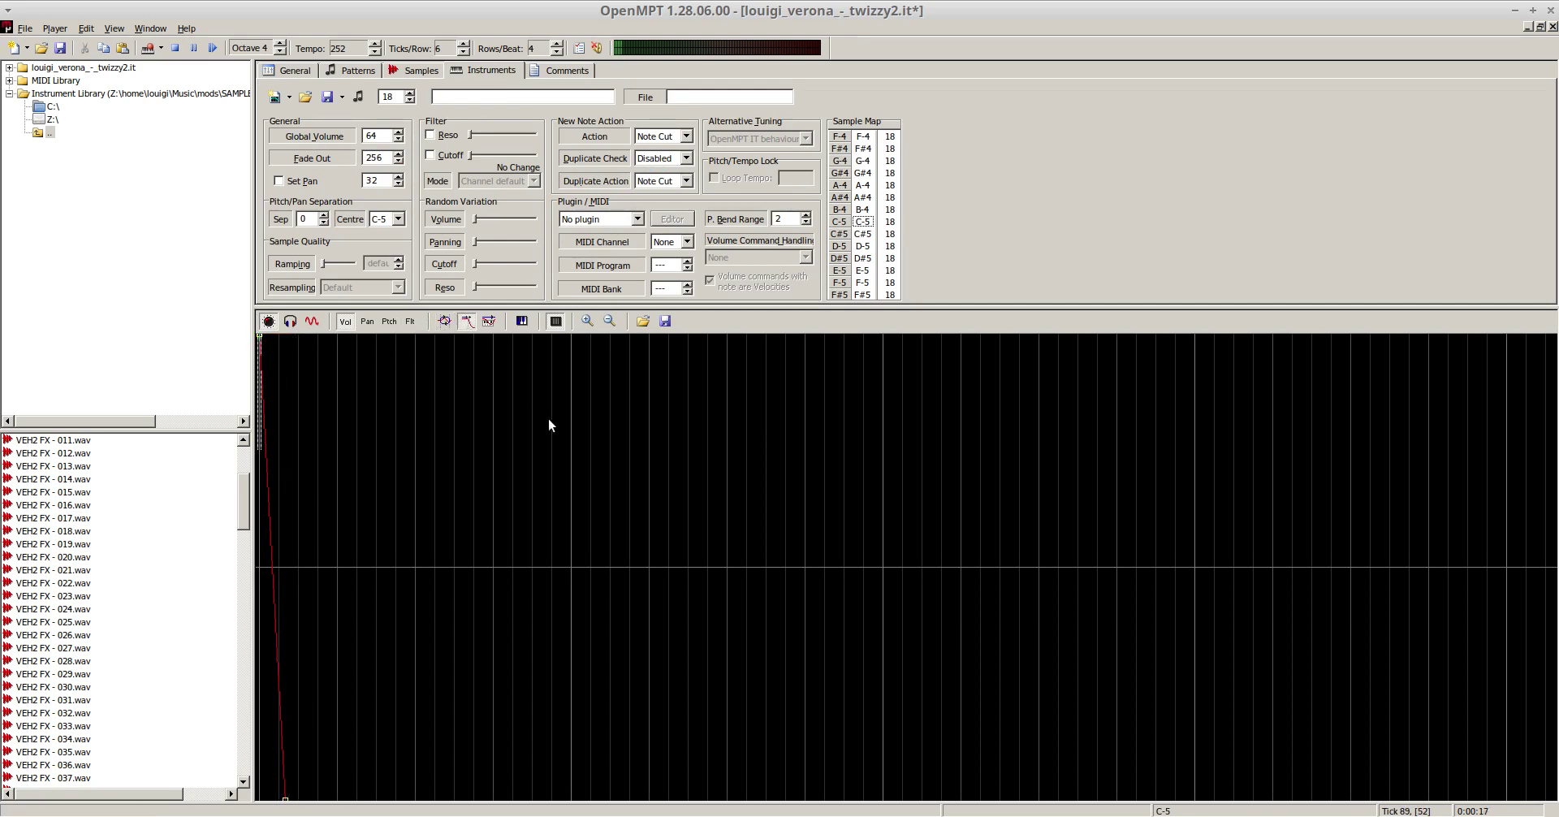
# - Enable instrument 18's pitch envelope and lower its end point from the centre to the minimum
pyautogui.click(388, 323)
pyautogui.click(312, 321)
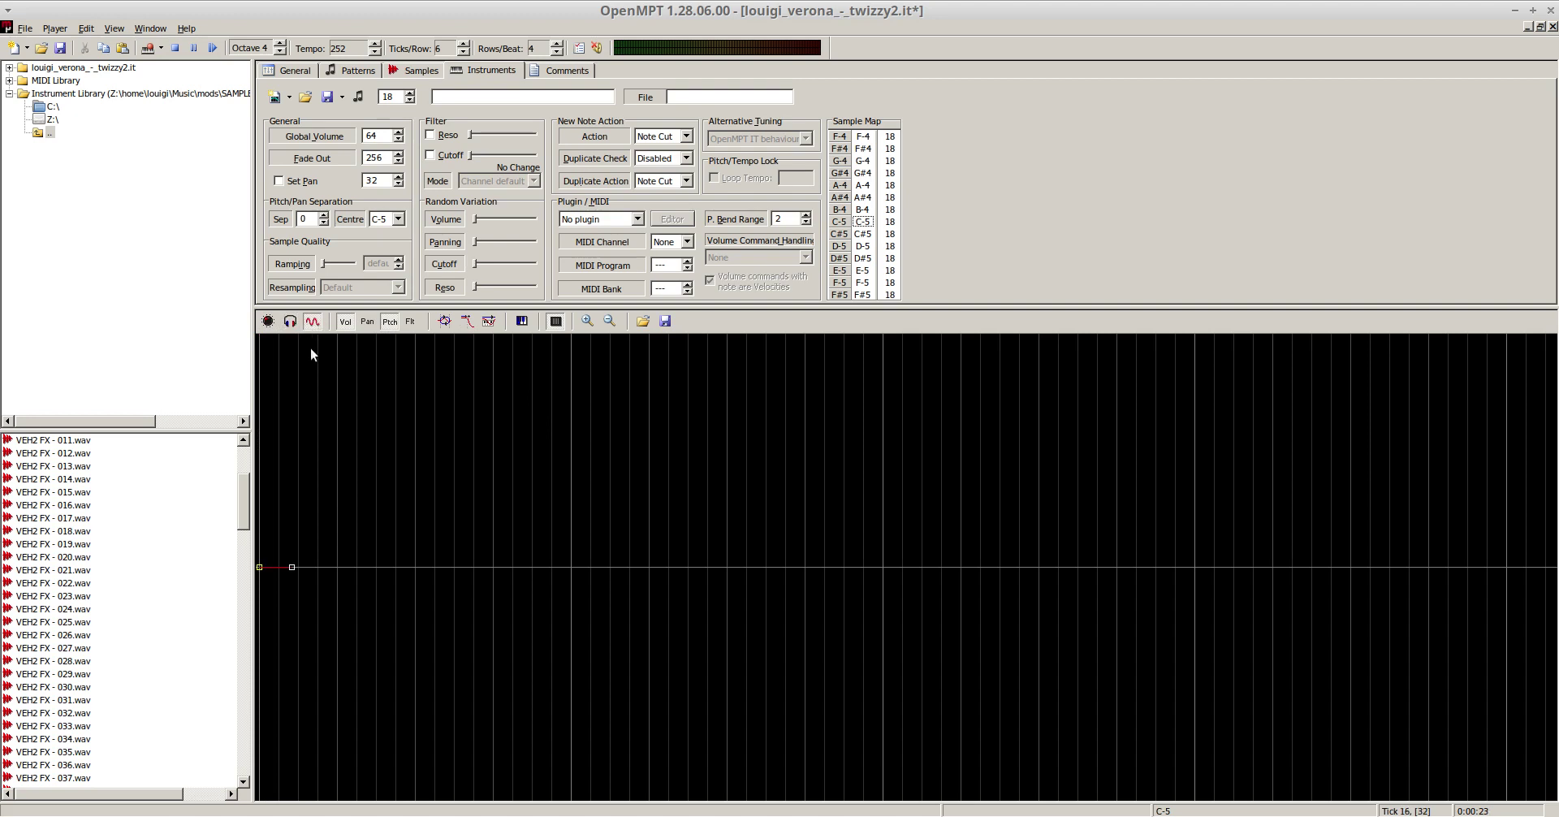
pyautogui.moveTo(297, 632); pyautogui.dragTo(311, 800)
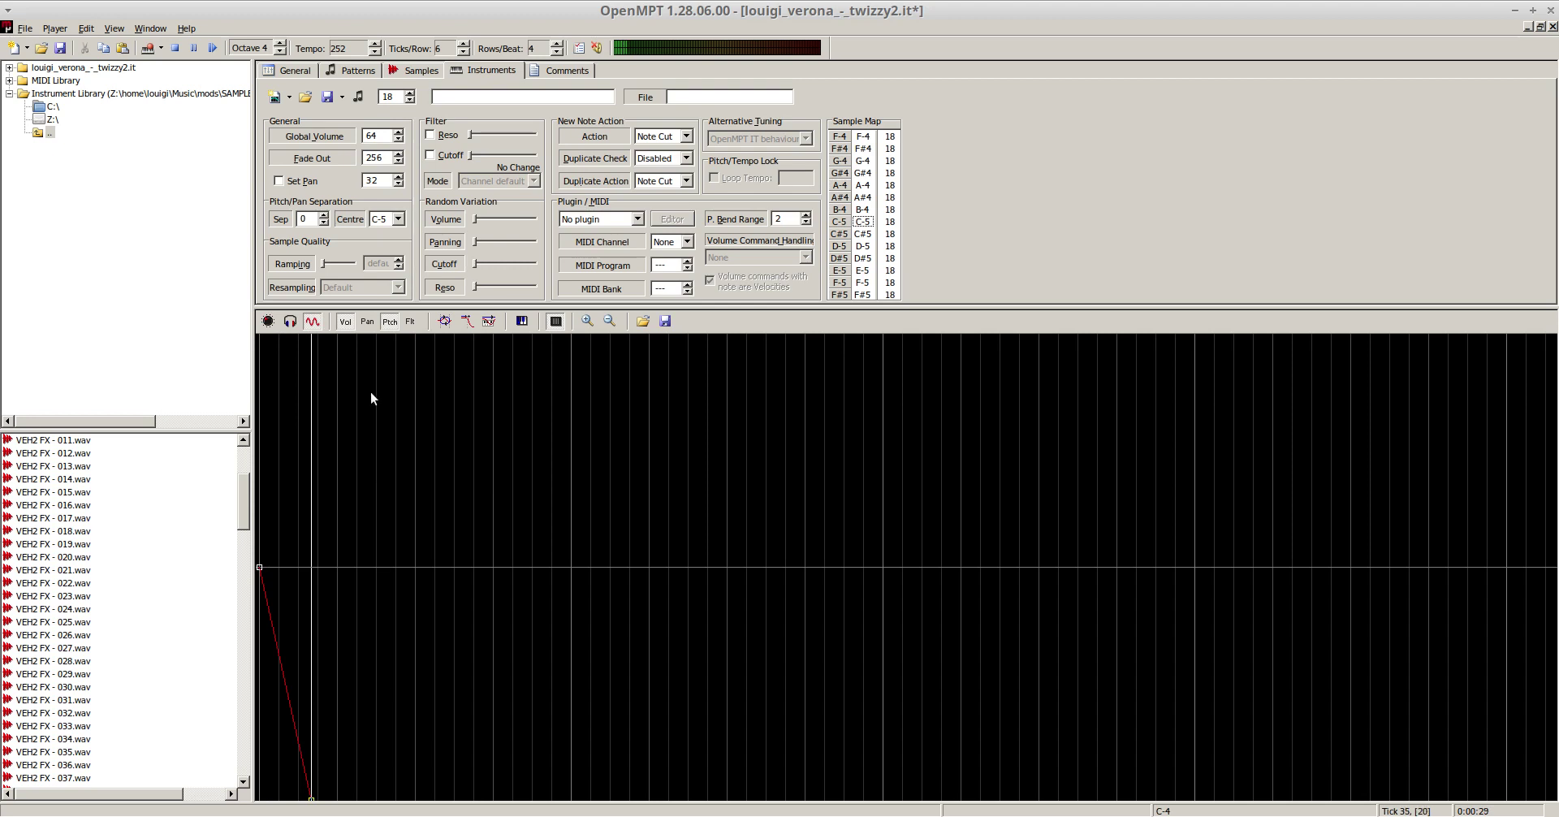
# - Reverse sample 18 and audition it as a sample and through instrument 18
pyautogui.click(412, 70)
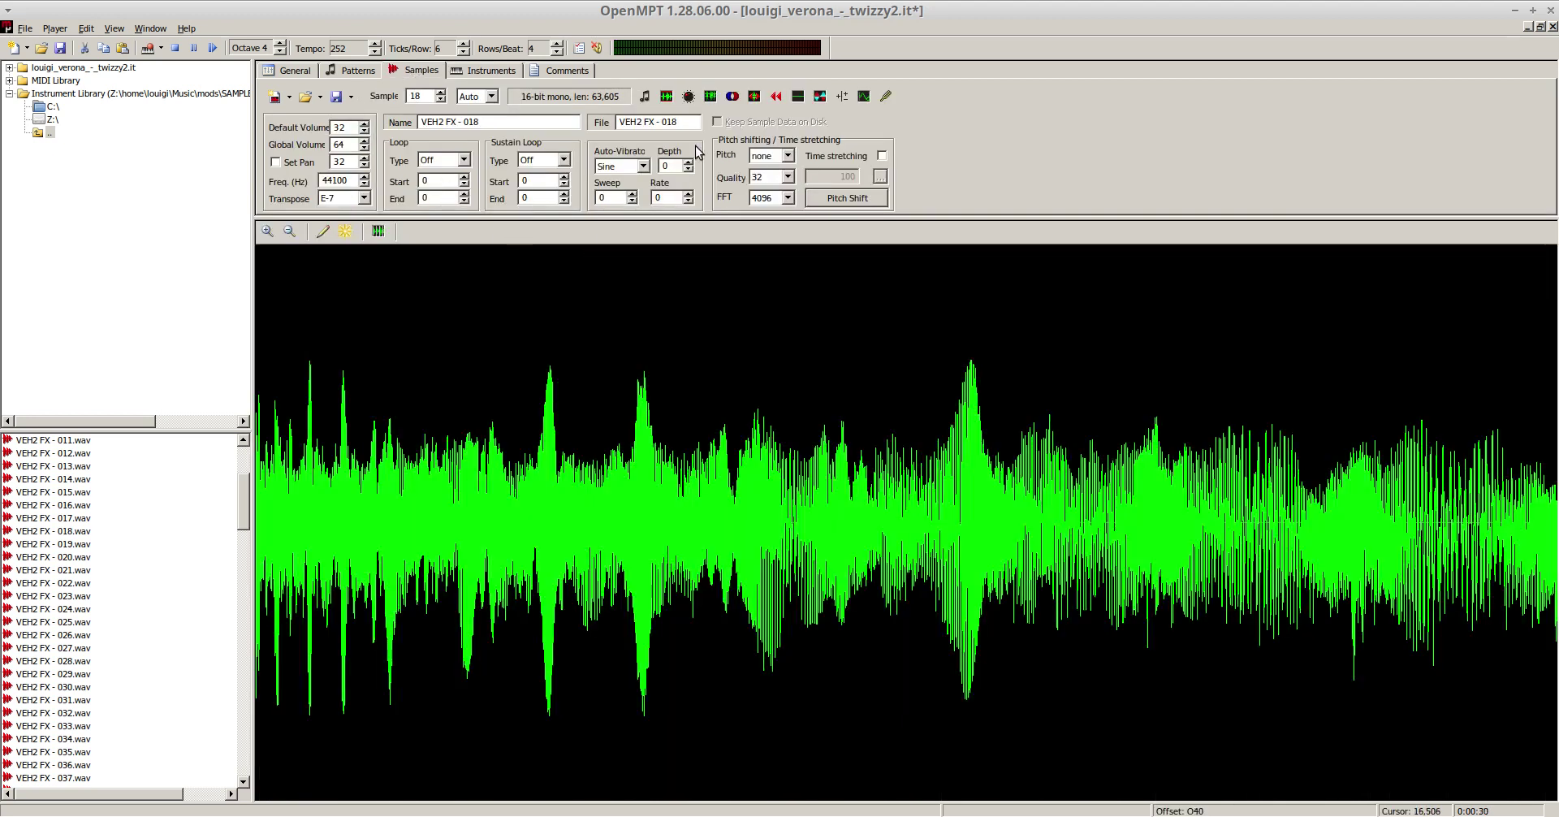
pyautogui.click(774, 96)
pyautogui.press('q')
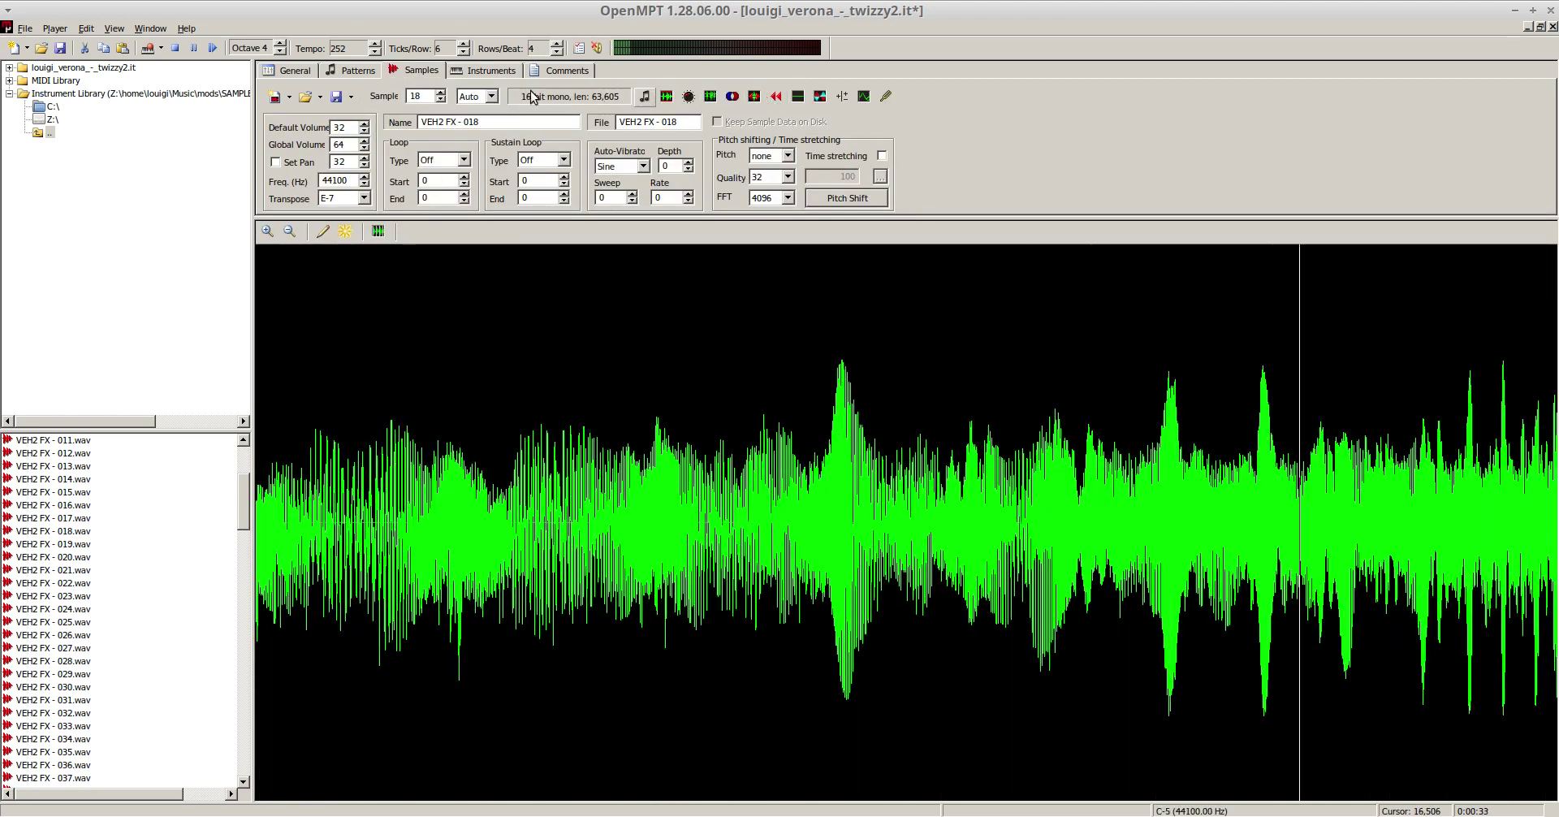
pyautogui.click(491, 71)
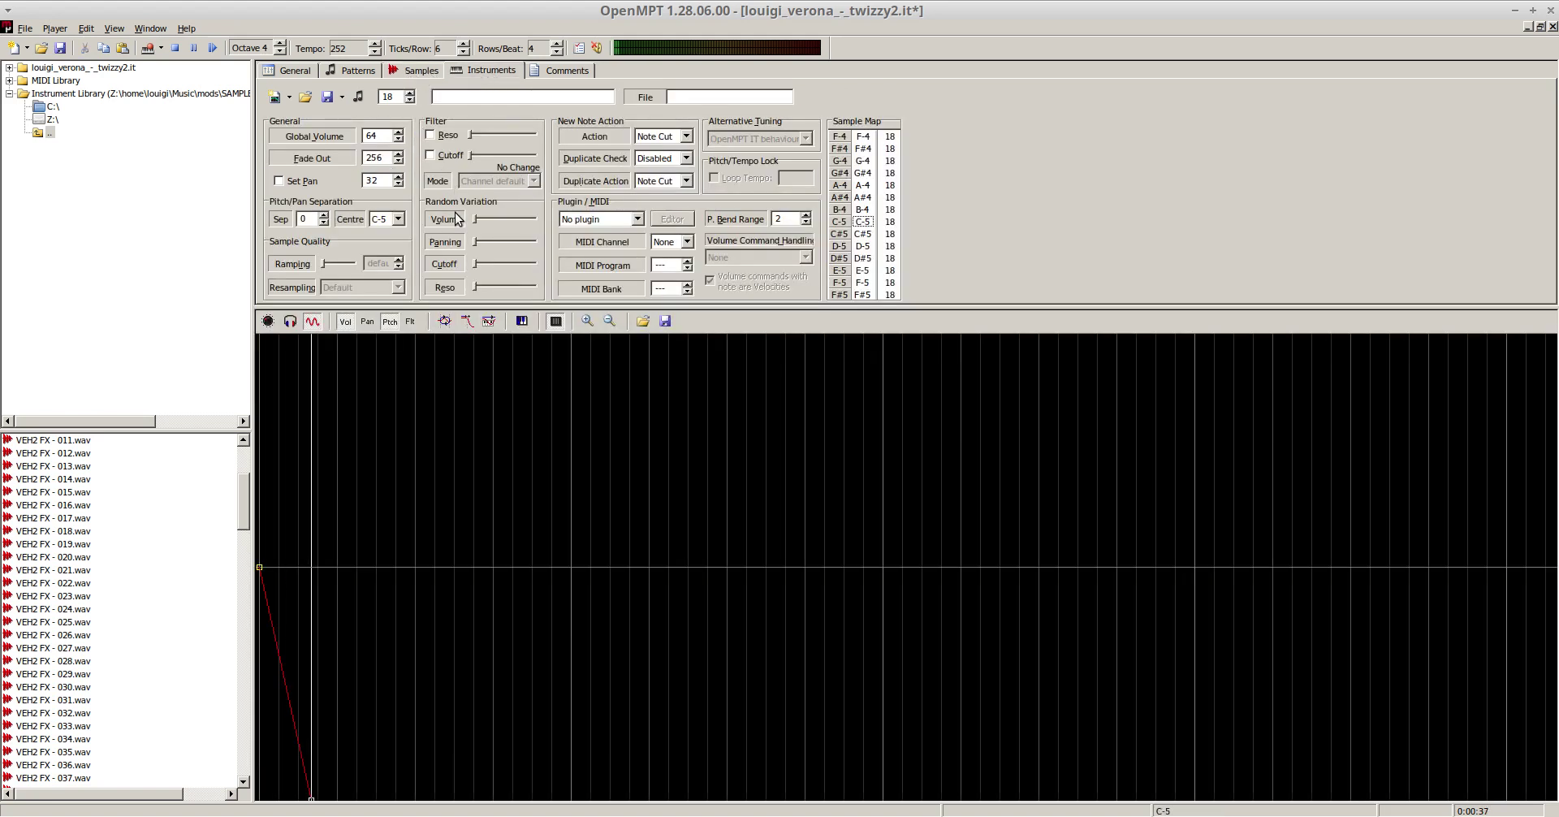
pyautogui.press('z')
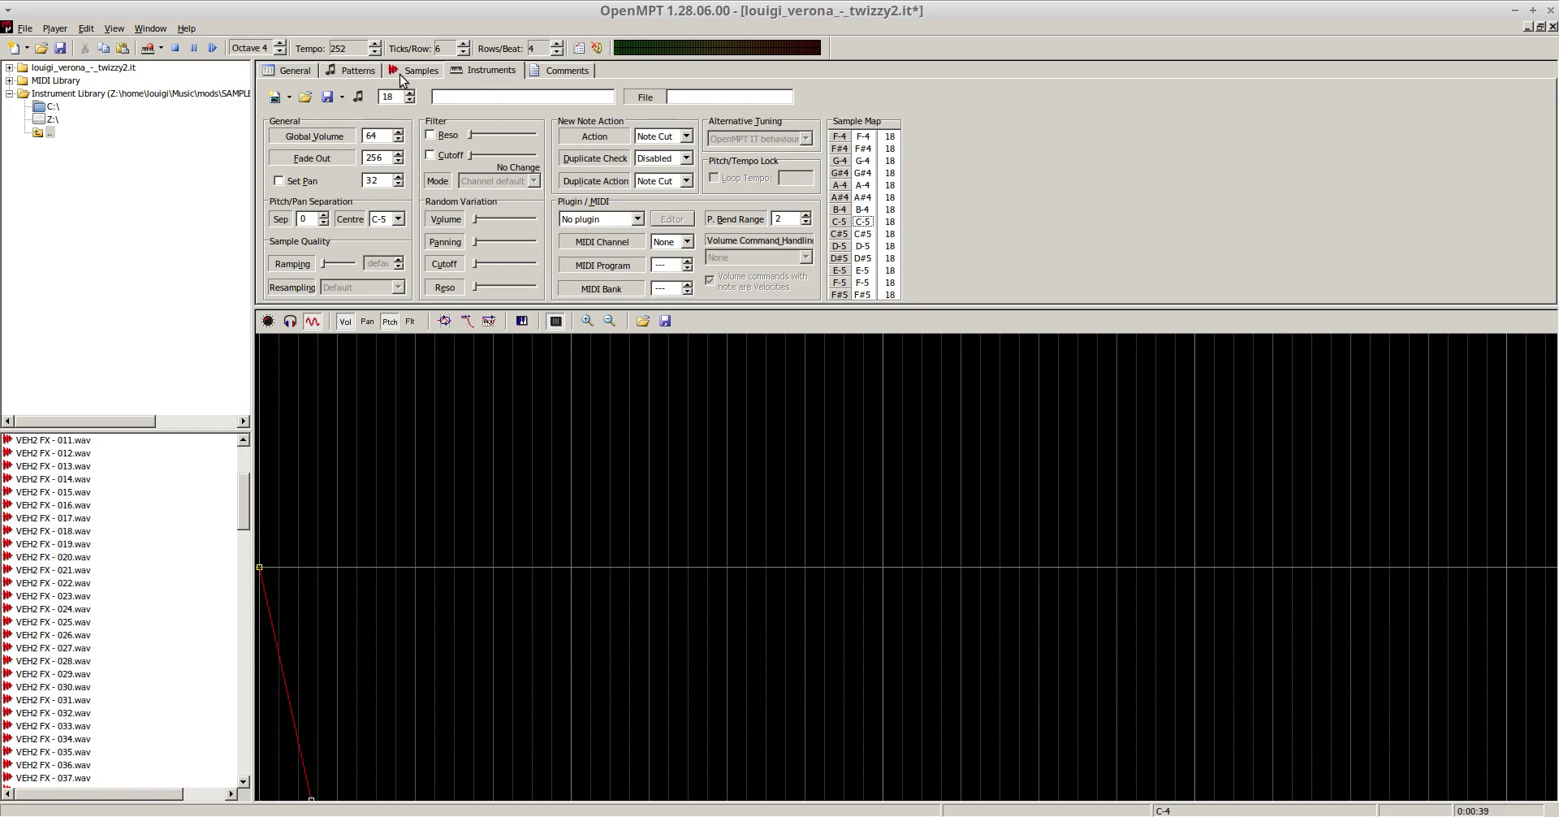
# - Enter a C-4 note with instrument 18 at volume 16 on row 48 of channel 12 in pattern 1
pyautogui.click(372, 73)
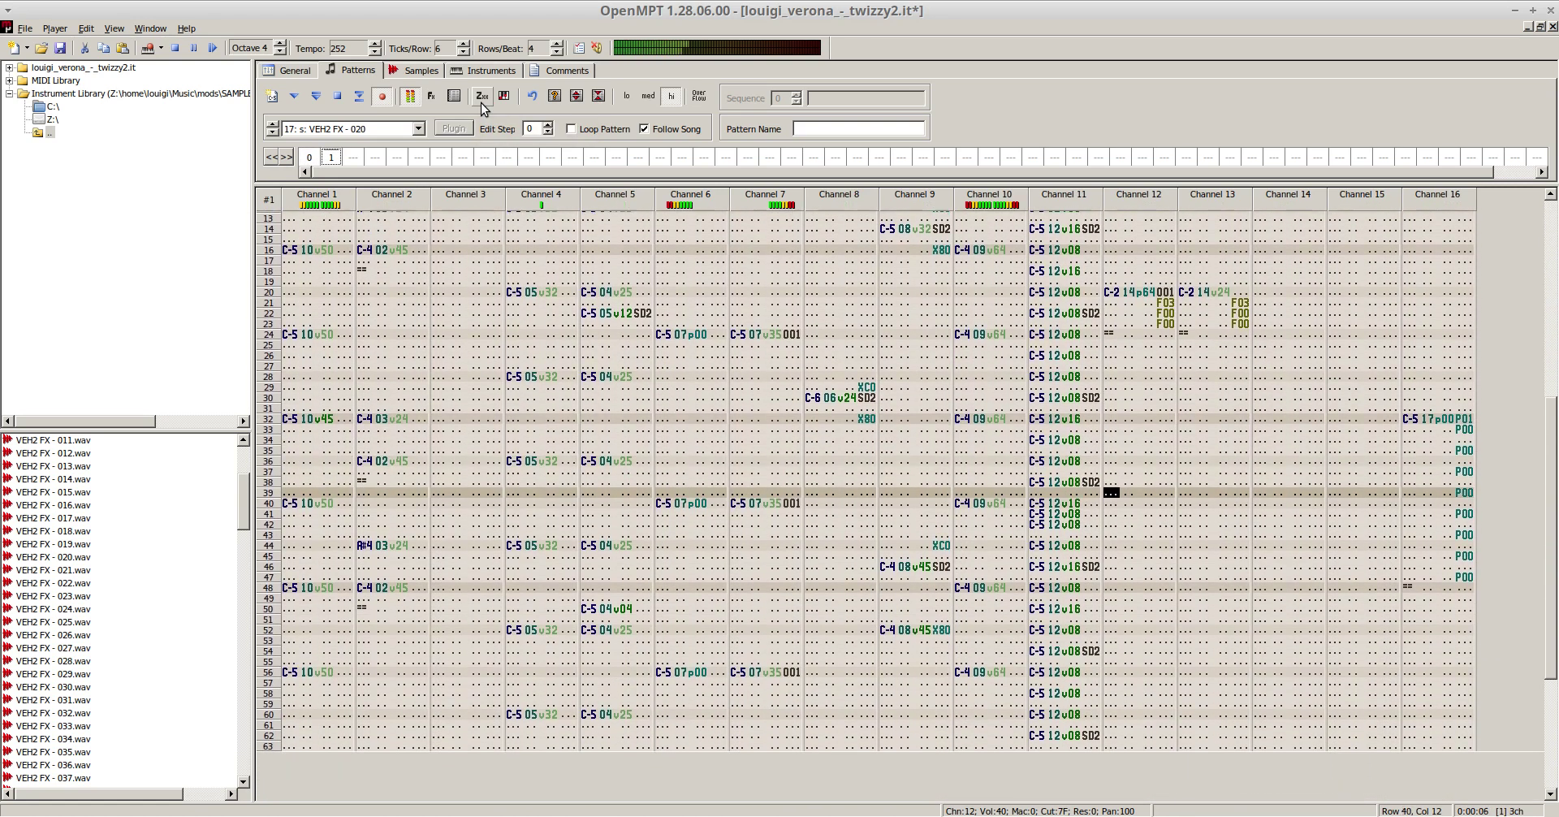
pyautogui.press('F8')
pyautogui.press('Up')
pyautogui.press('Up')
pyautogui.press('Up')
pyautogui.press('q')
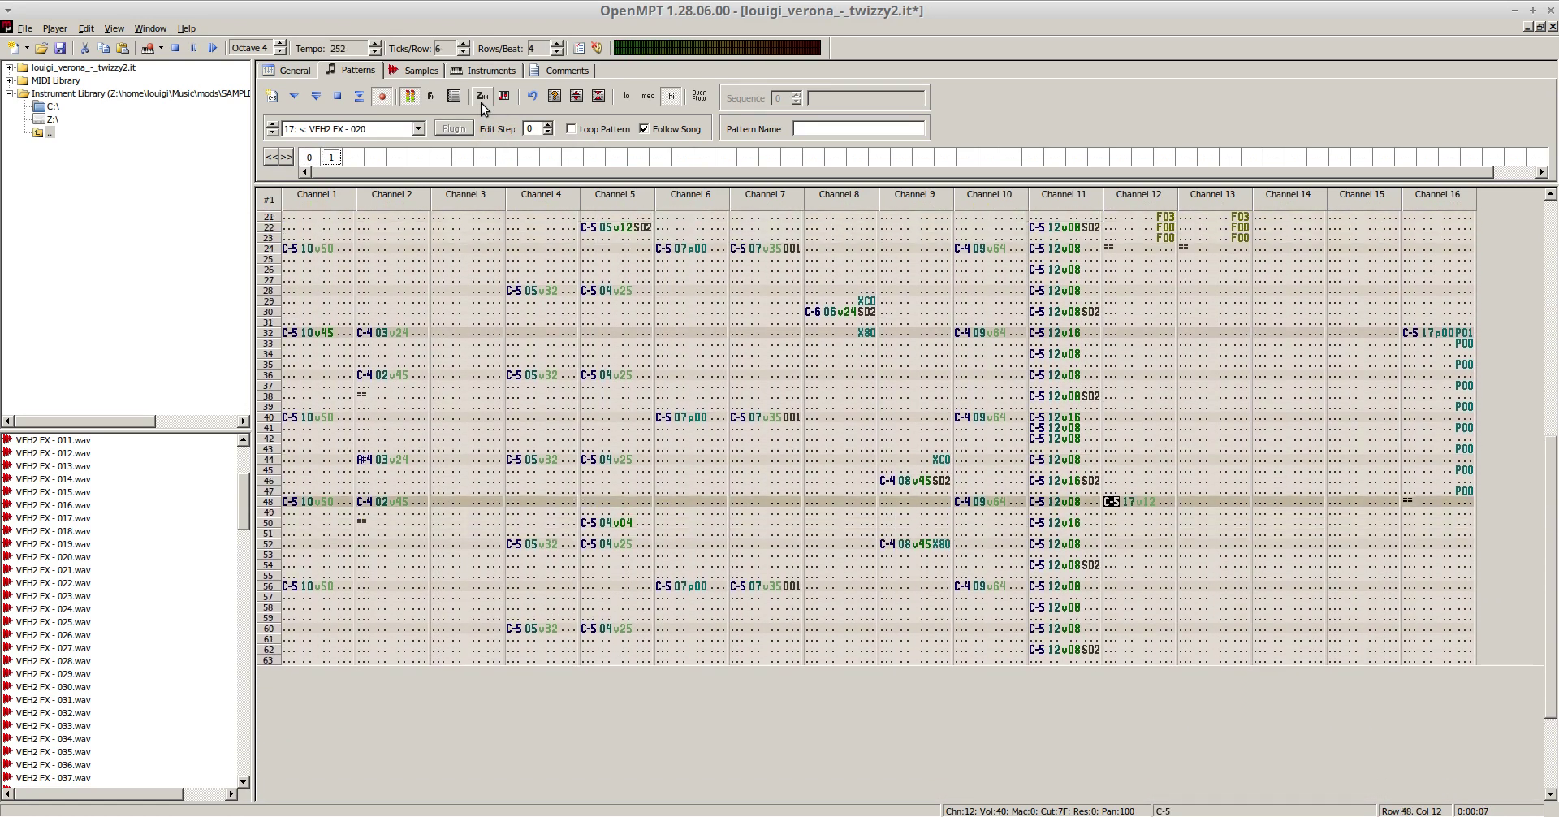
pyautogui.hotkey('ctrl', 'Down')
pyautogui.press('q')
pyautogui.write('16')
# - Add a note-off on row 60 of channel 12 and play the result
pyautogui.press('Down')
pyautogui.press('Down')
pyautogui.press('Down')
pyautogui.press('Down')
pyautogui.press('Down')
pyautogui.press('Down')
pyautogui.press('Down')
pyautogui.press('Down')
pyautogui.press('Down')
pyautogui.press('Down')
pyautogui.press('Down')
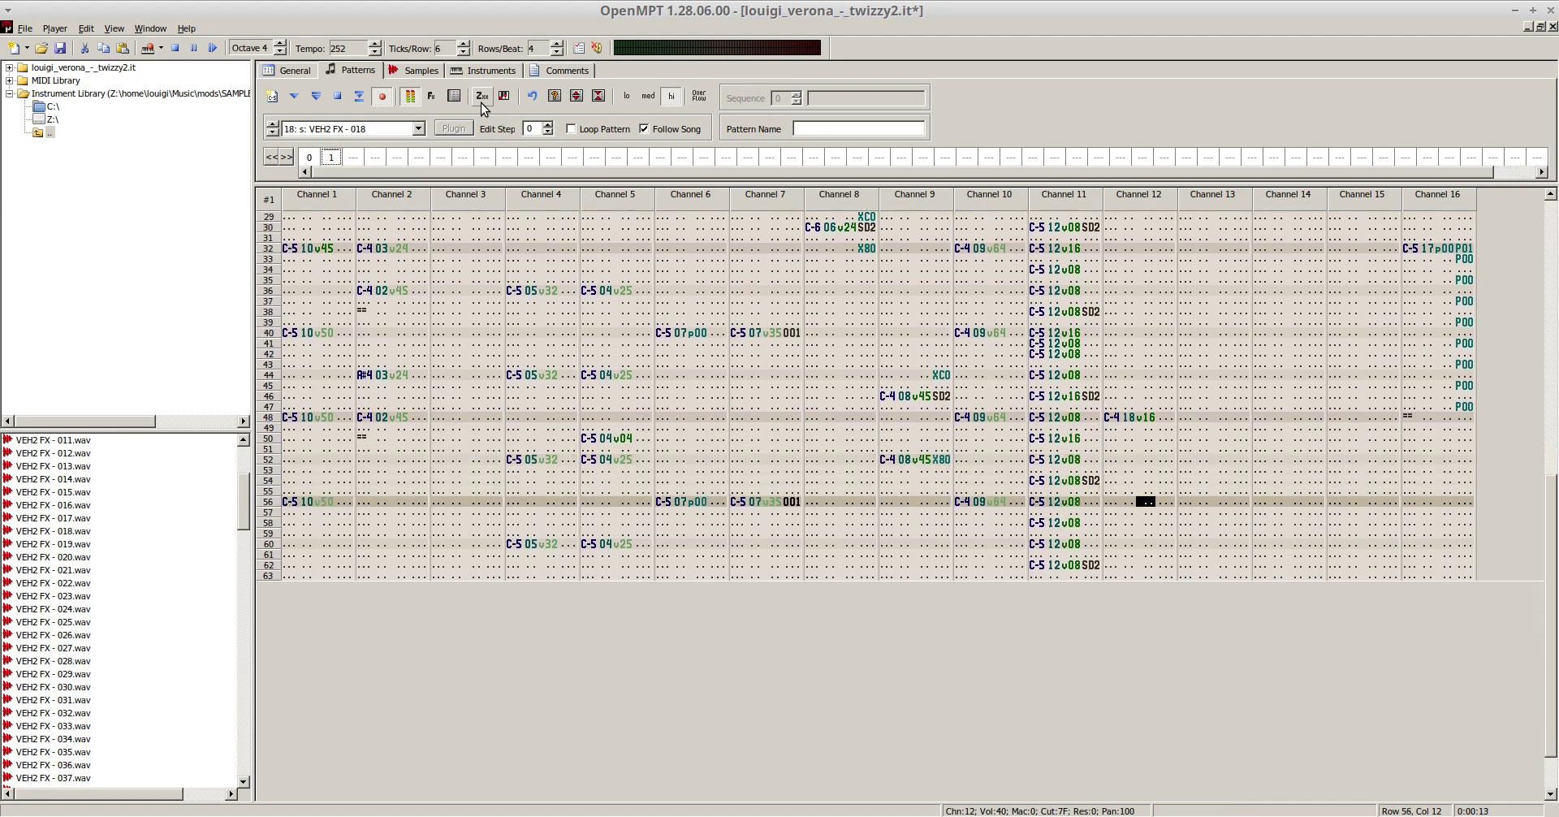
pyautogui.press('Down')
pyautogui.press('Left')
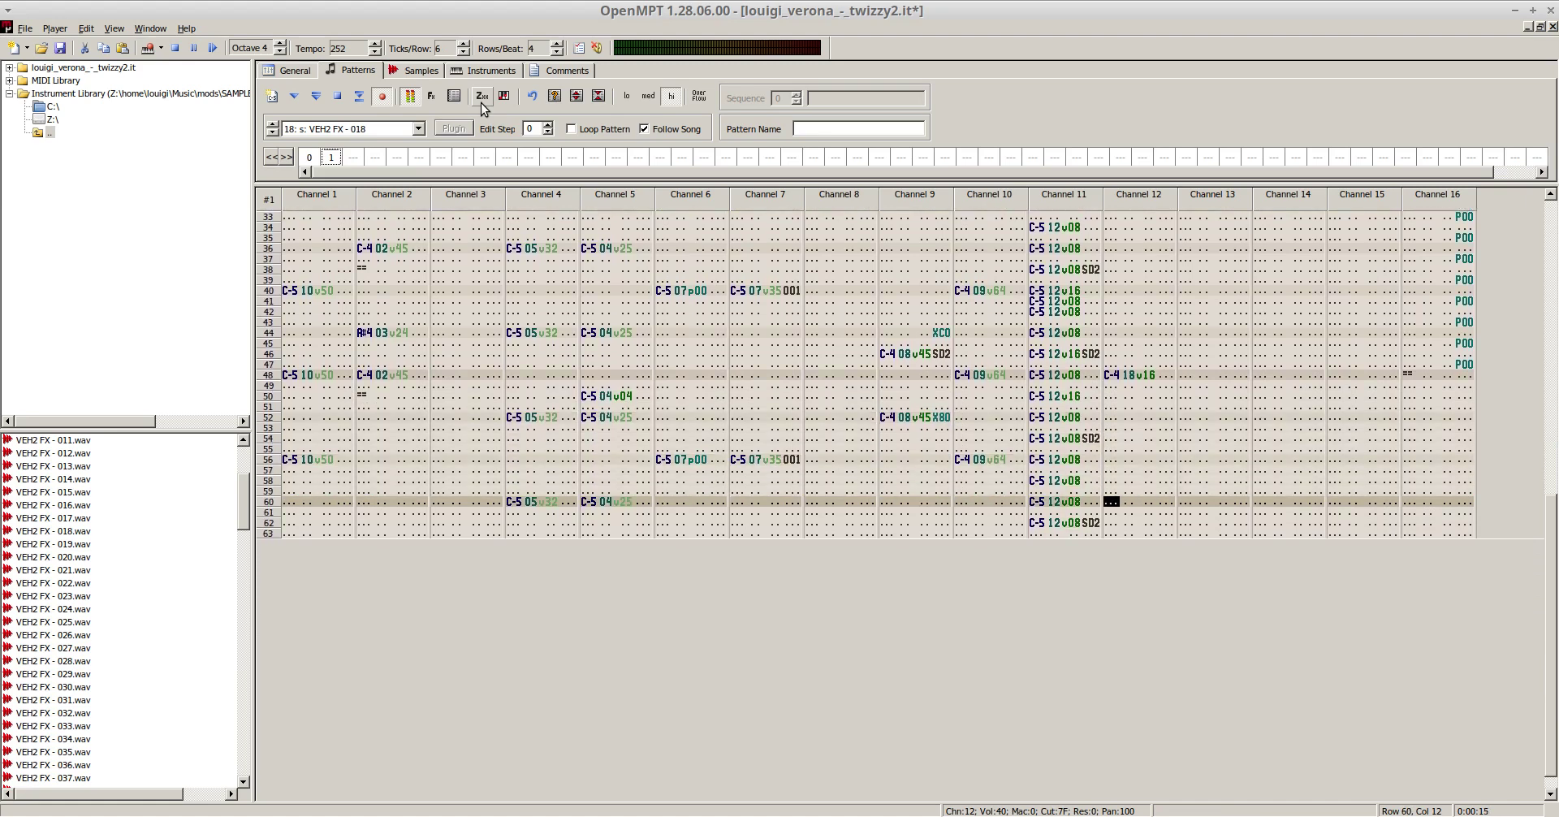
pyautogui.press('F5')
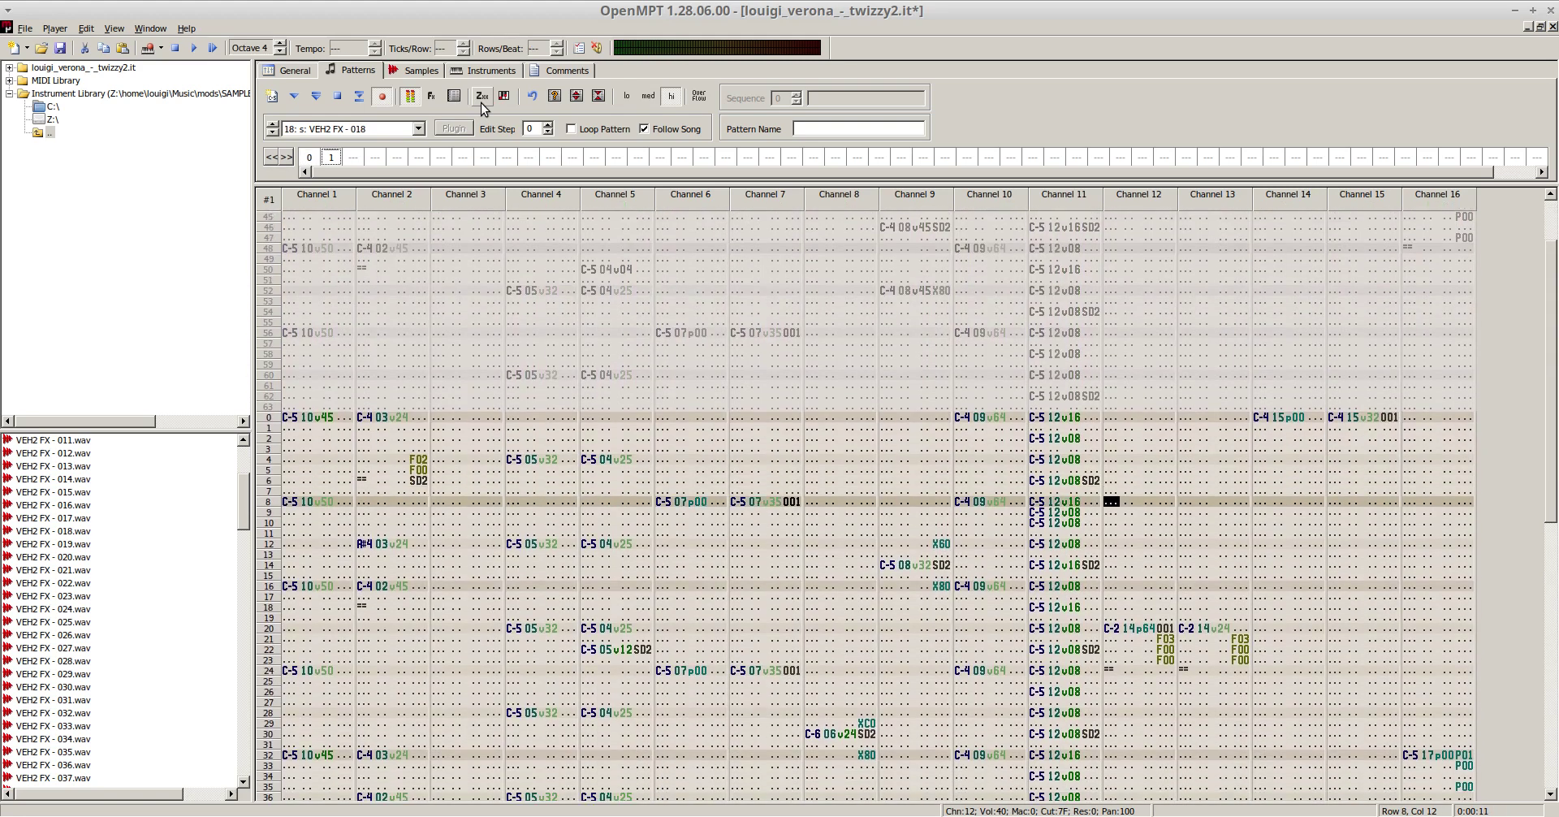
# - Add the panning effect X80 to the instrument 18 note on row 48 of channel 12 and play the pattern
pyautogui.press('F8')
pyautogui.press('Down')
pyautogui.press('Down')
pyautogui.press('Down')
pyautogui.press('Down')
pyautogui.press('Down')
pyautogui.press('Down')
pyautogui.press('Down')
pyautogui.press('Down')
pyautogui.press('Down')
pyautogui.press('Down')
pyautogui.press('Down')
pyautogui.press('Down')
pyautogui.press('Down')
pyautogui.press('Down')
pyautogui.press('Down')
pyautogui.press('Down')
pyautogui.press('Down')
pyautogui.press('Down')
pyautogui.press('Down')
pyautogui.press('Down')
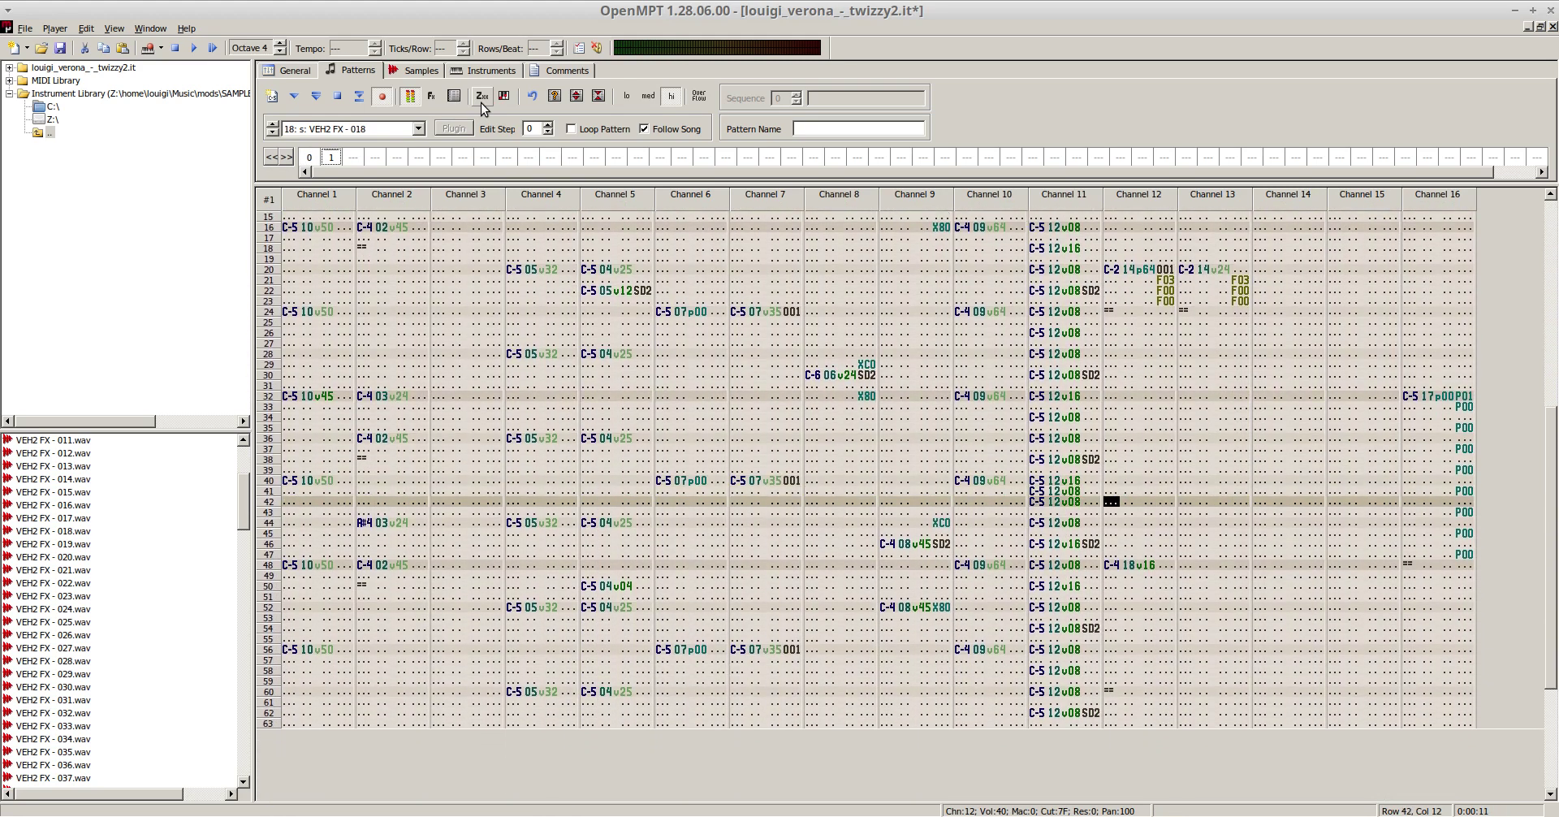
pyautogui.press('Right')
pyautogui.press('Right')
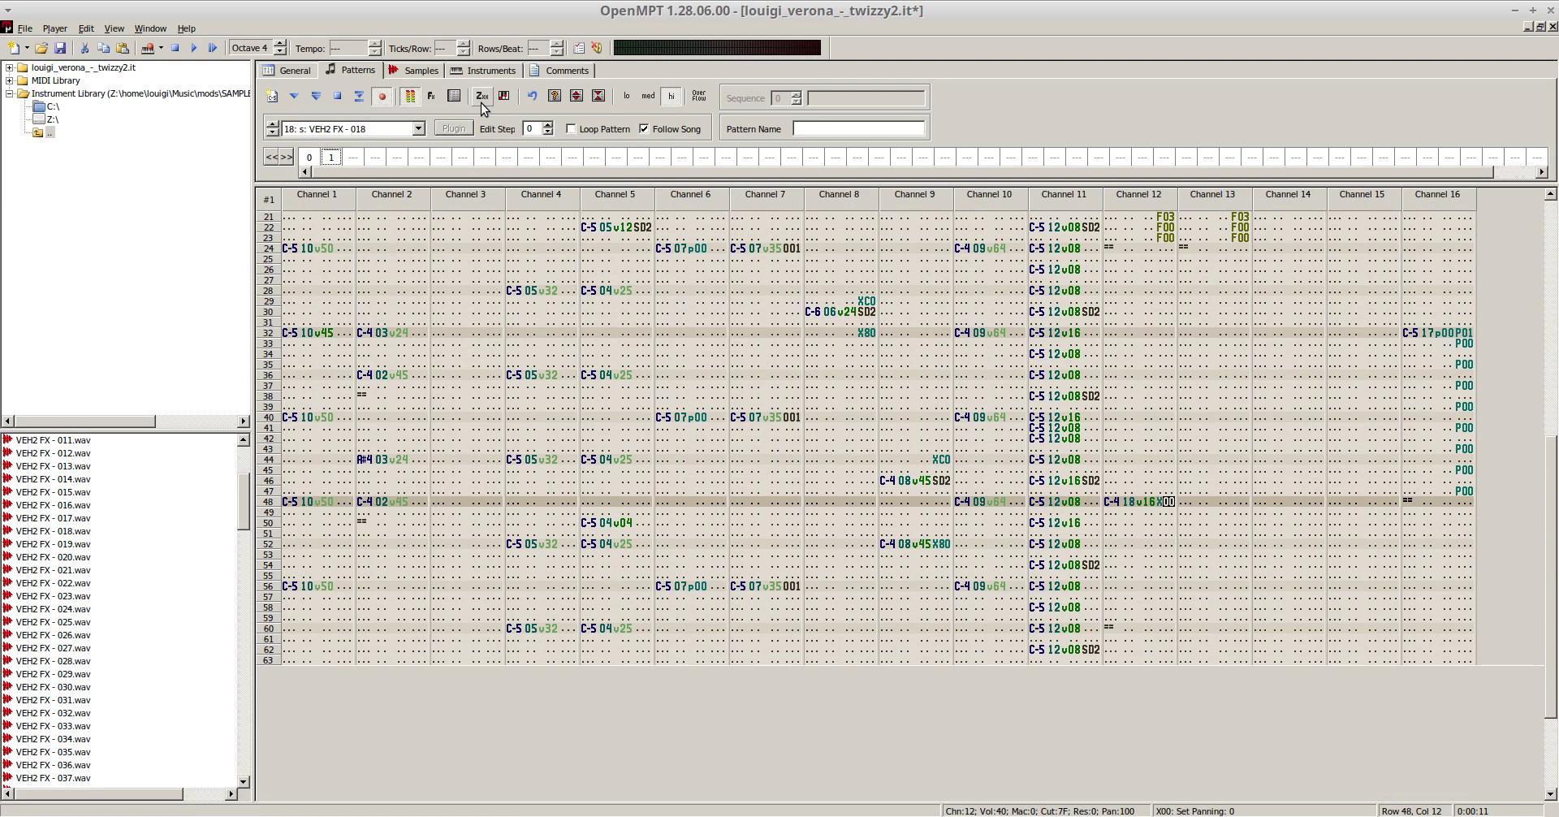
pyautogui.press('F6')
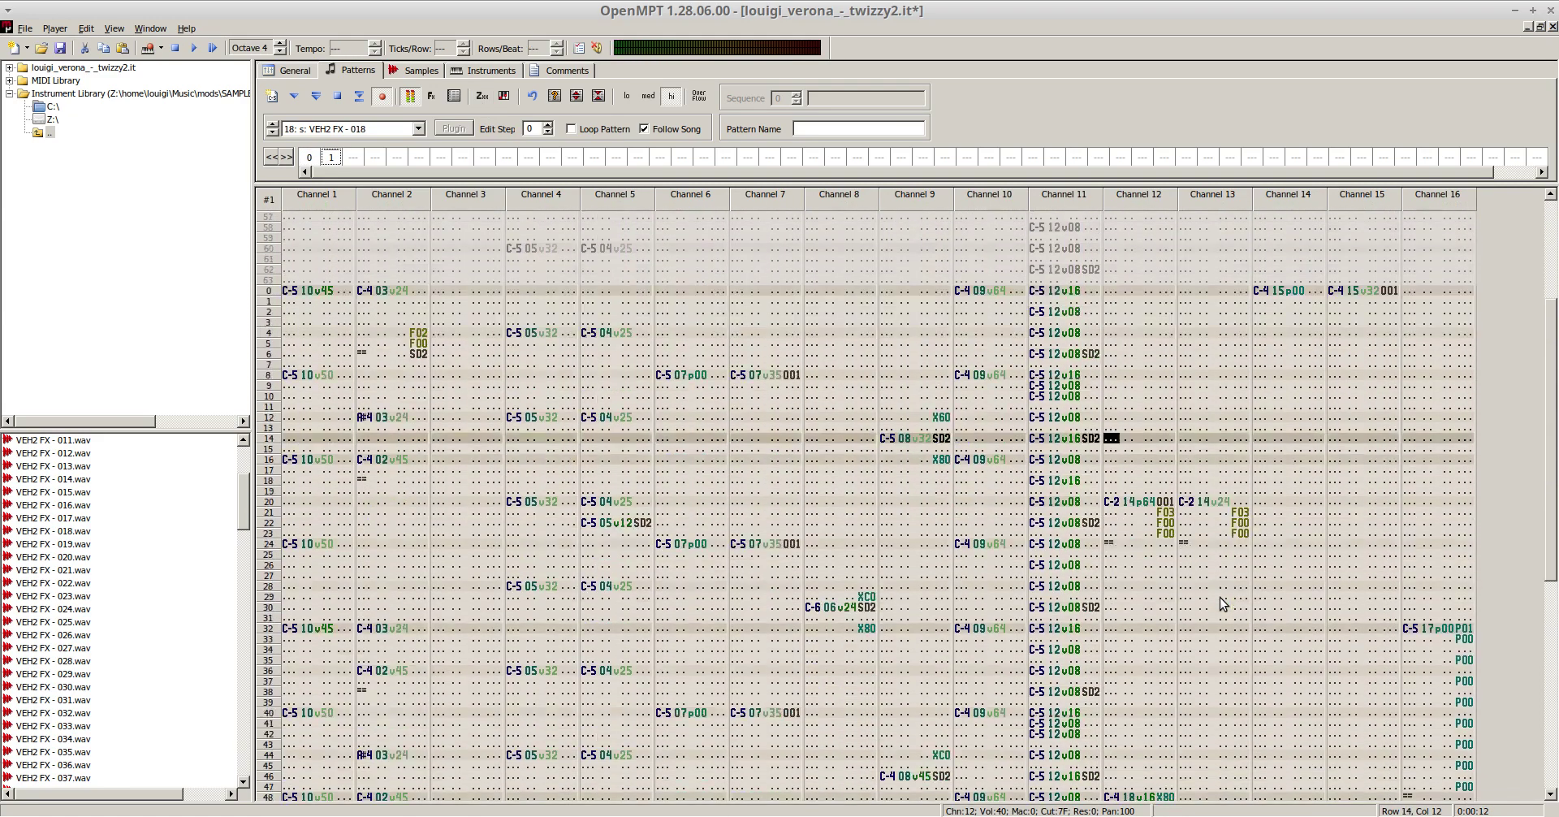
# - Enter a second C-4 note with instrument 18, volume 16 and panning effect X00 on row 48 of channel 13
pyautogui.click(1181, 637)
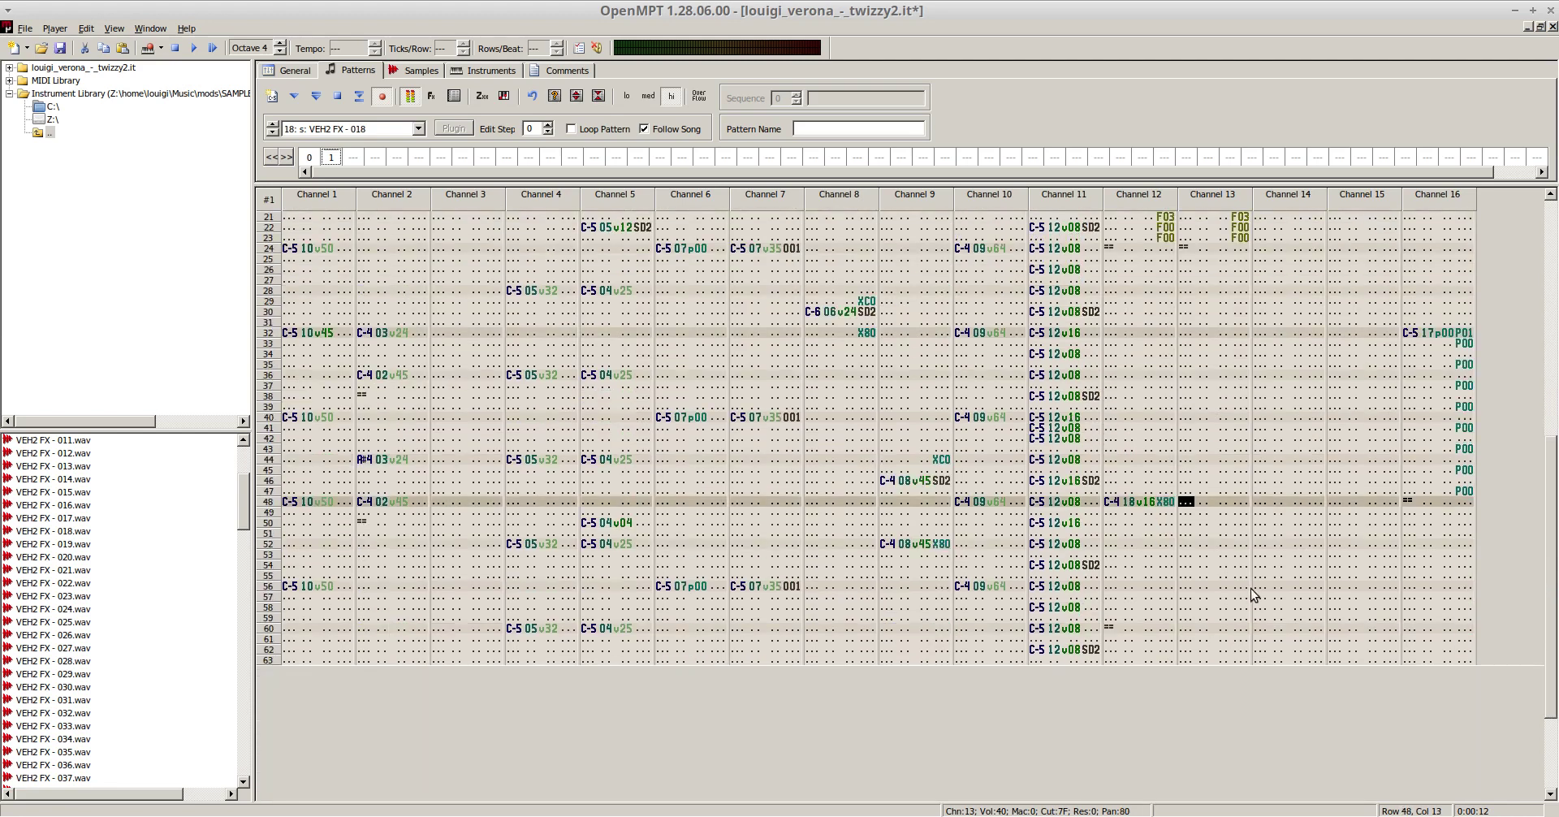
pyautogui.press('z')
pyautogui.press('Right')
pyautogui.press('Right')
pyautogui.write('16')
pyautogui.press('Right')
pyautogui.write('x')
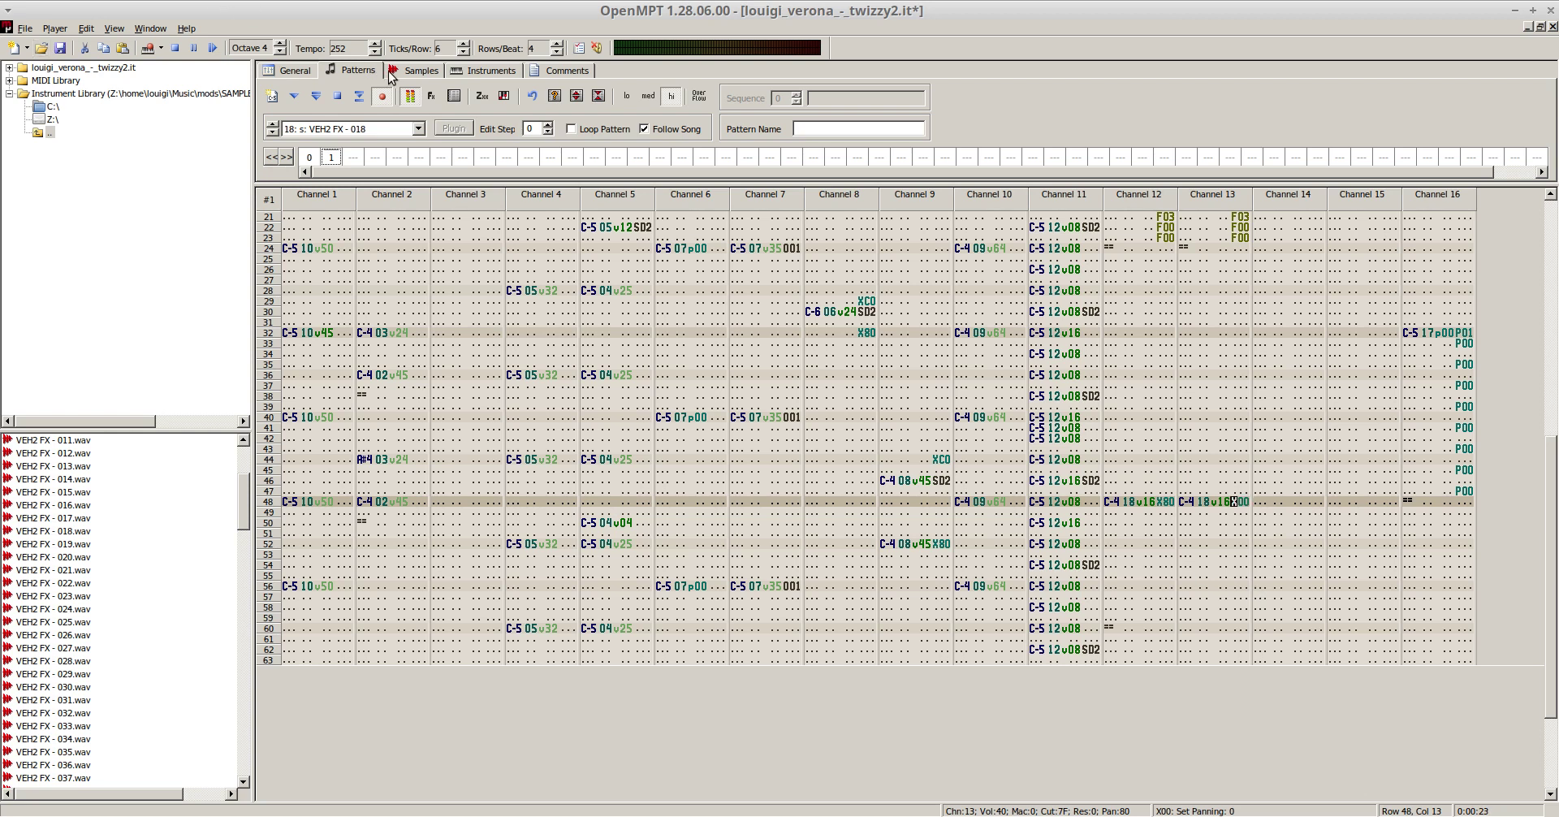
# - Open sample 18's default volume for editing and return to the pattern
pyautogui.click(413, 71)
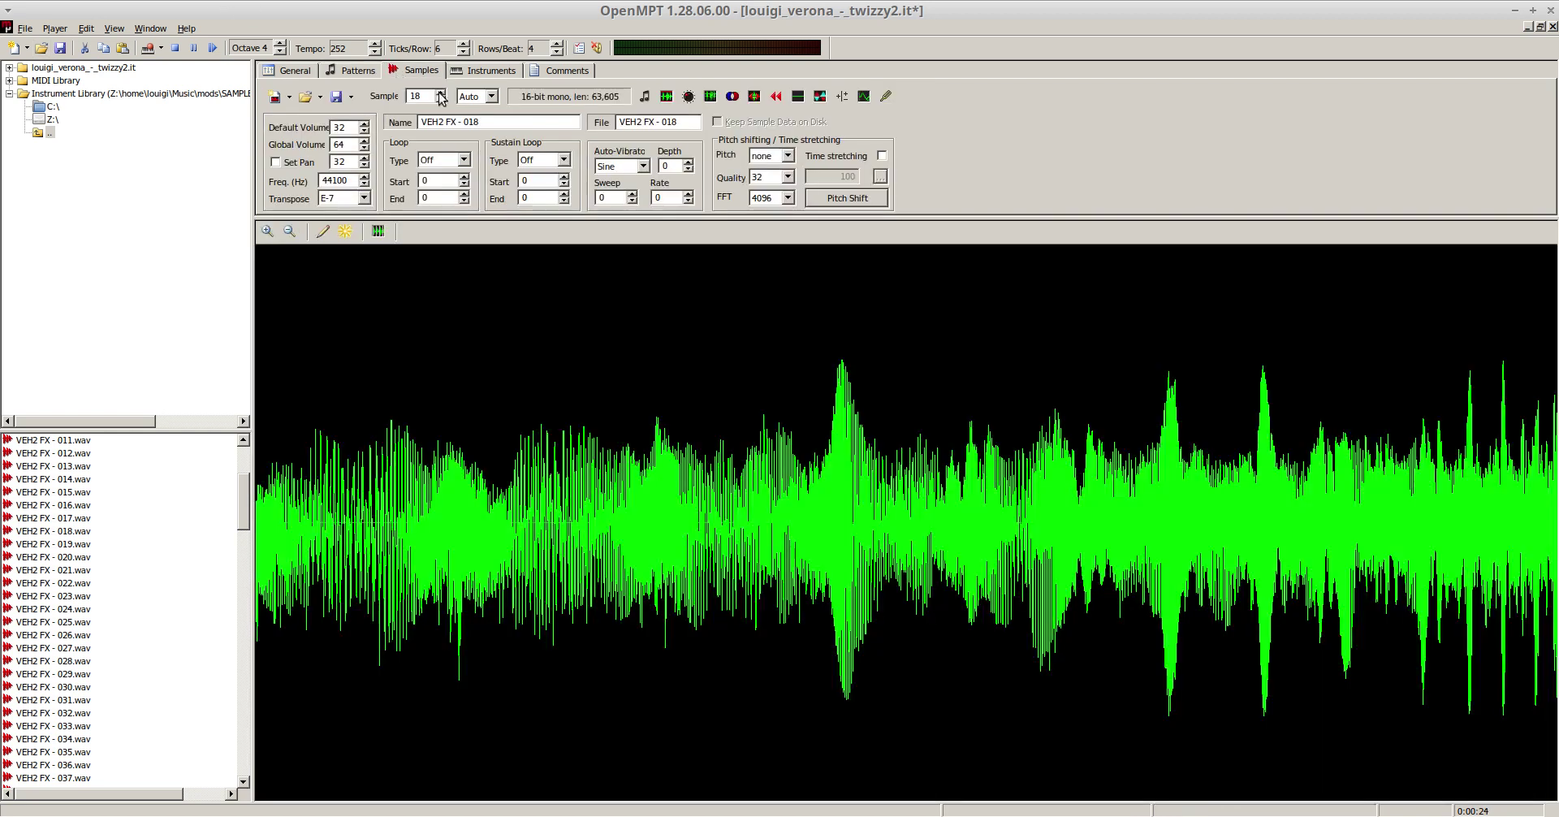
pyautogui.doubleClick(351, 130)
pyautogui.click(368, 72)
# - Replace the volume entries of the row 48 notes with panning p00 in channel 13 and p64 in channel 12
pyautogui.click(1219, 502)
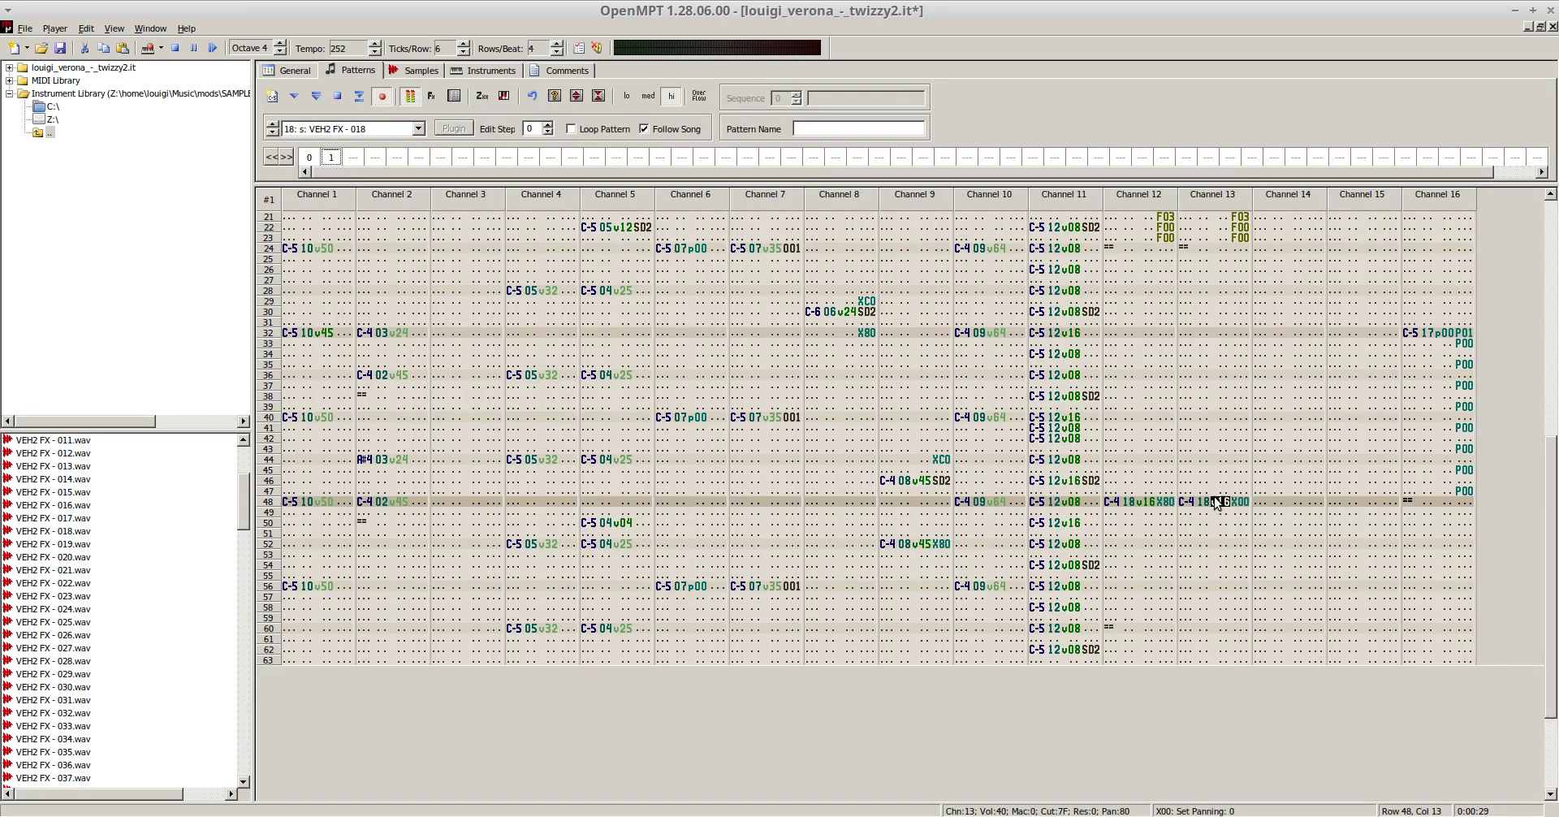
pyautogui.press('p')
pyautogui.press('Left')
pyautogui.press('Left')
pyautogui.press('Left')
pyautogui.press('Left')
pyautogui.press('Left')
pyautogui.press('p')
# - On row 48, clear channel 12's X80 effect, set channel 13's effect to offset O01, and play the pattern looped
pyautogui.press('Right')
pyautogui.press('Right')
pyautogui.press('Right')
pyautogui.press('Delete')
pyautogui.press('o')
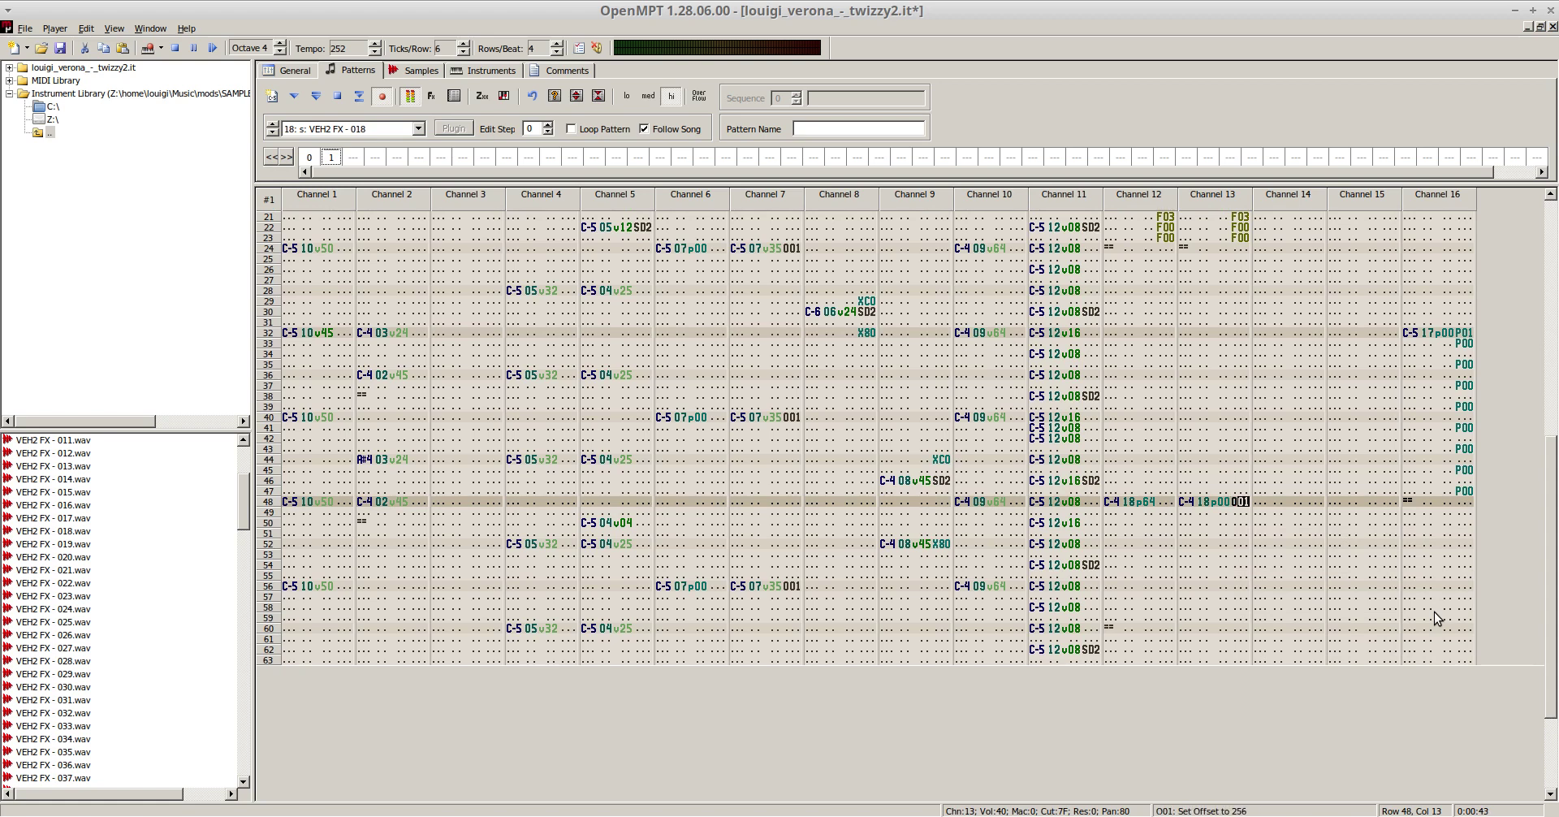
pyautogui.press('F6')
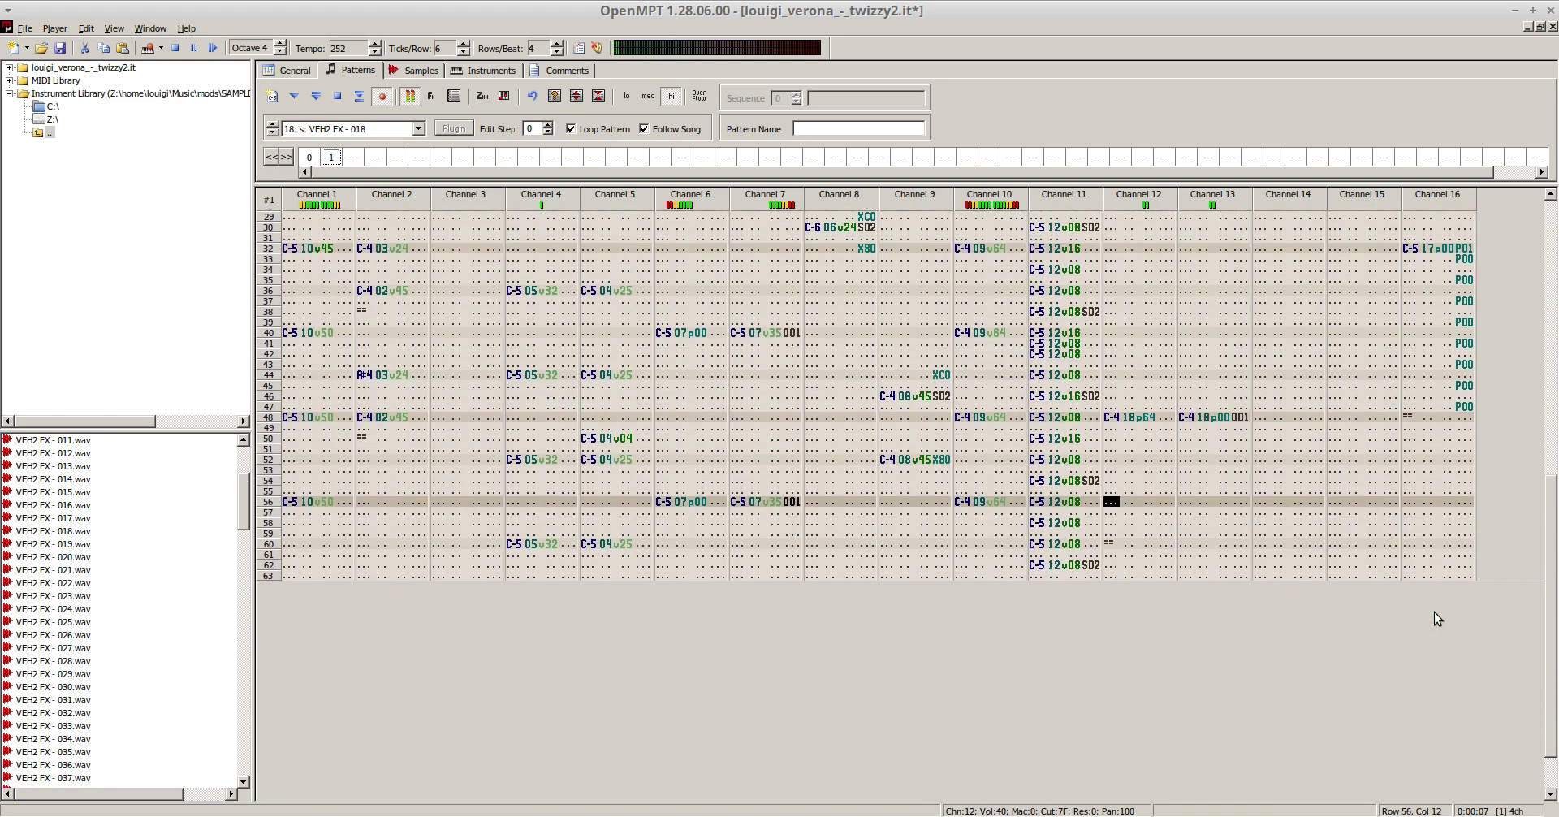
# - Stop playback and add a note-off on row 60 of channel 13 in pattern 1
pyautogui.press('F8')
pyautogui.press('Up')
pyautogui.press('Down')
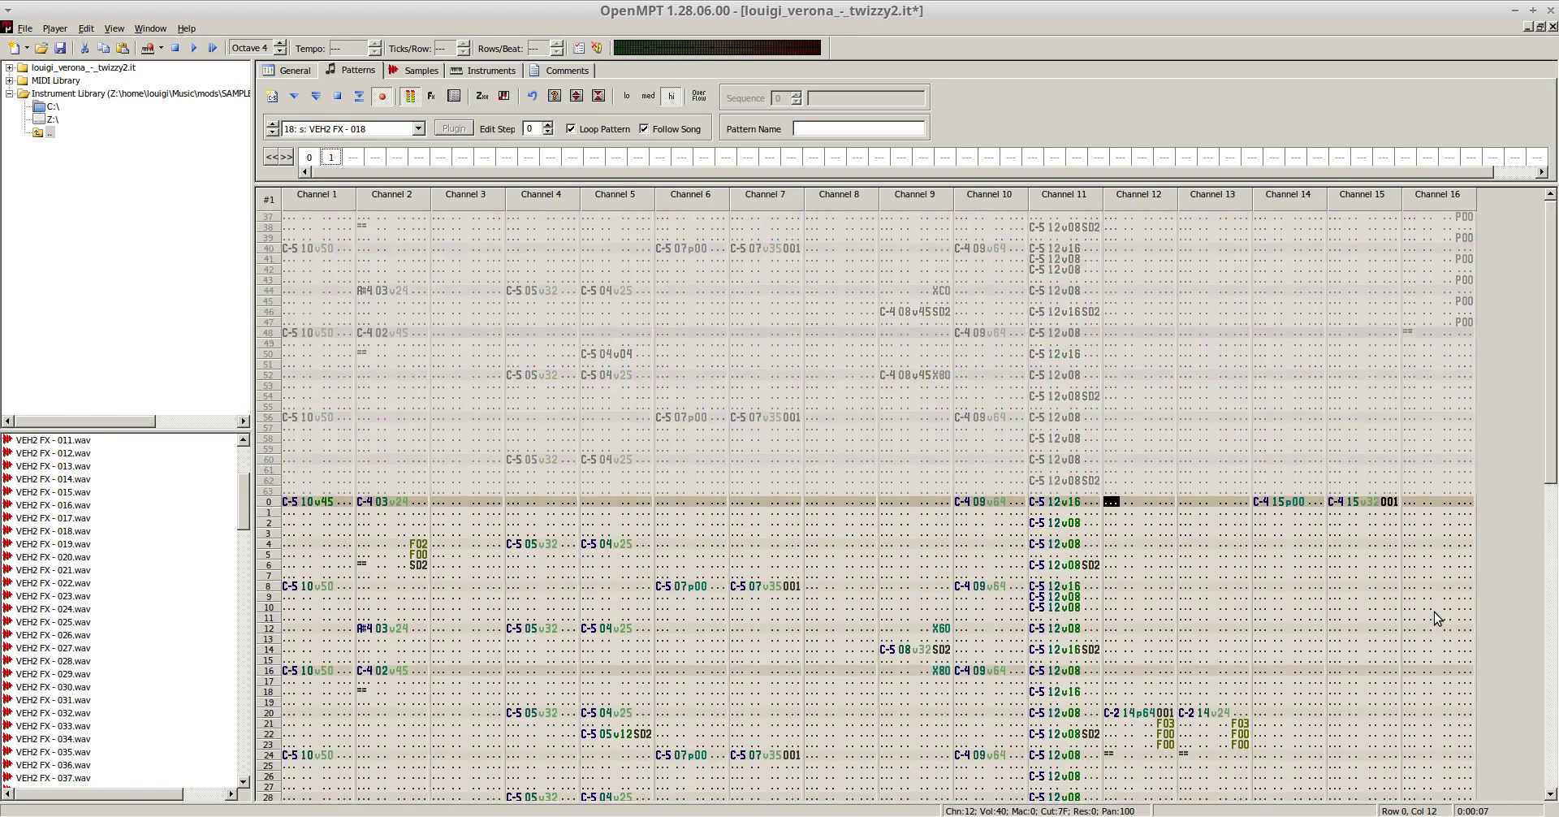
pyautogui.press('pagedown')
pyautogui.press('pagedown')
pyautogui.press('pagedown')
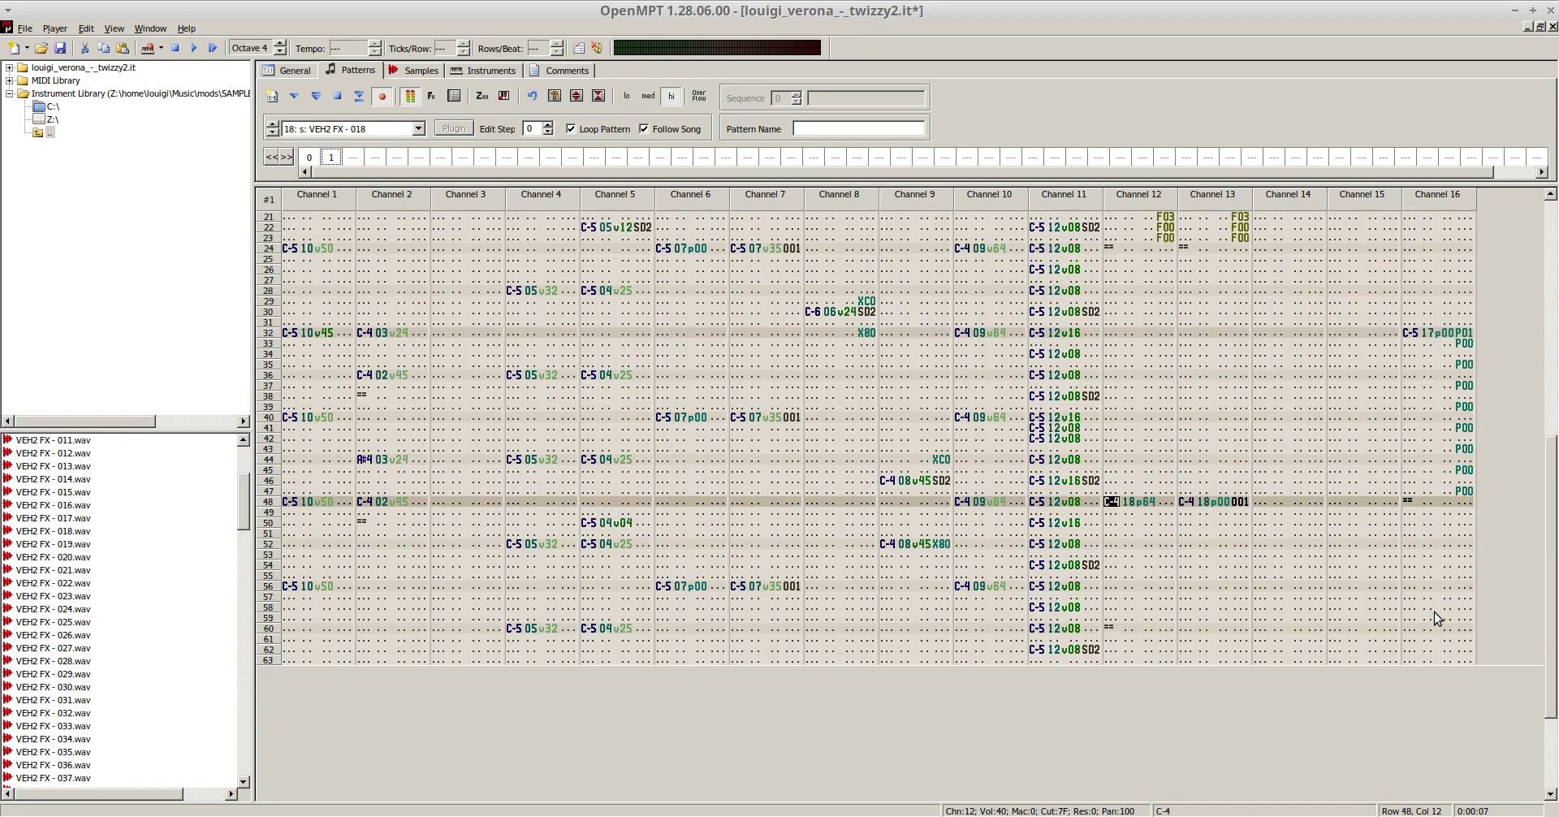
pyautogui.press('Down')
pyautogui.press('Down')
pyautogui.press('Down')
pyautogui.press('Down')
pyautogui.press('Down')
pyautogui.press('Down')
pyautogui.press('Down')
pyautogui.press('Down')
pyautogui.press('Down')
pyautogui.press('Down')
pyautogui.press('Down')
pyautogui.press('Down')
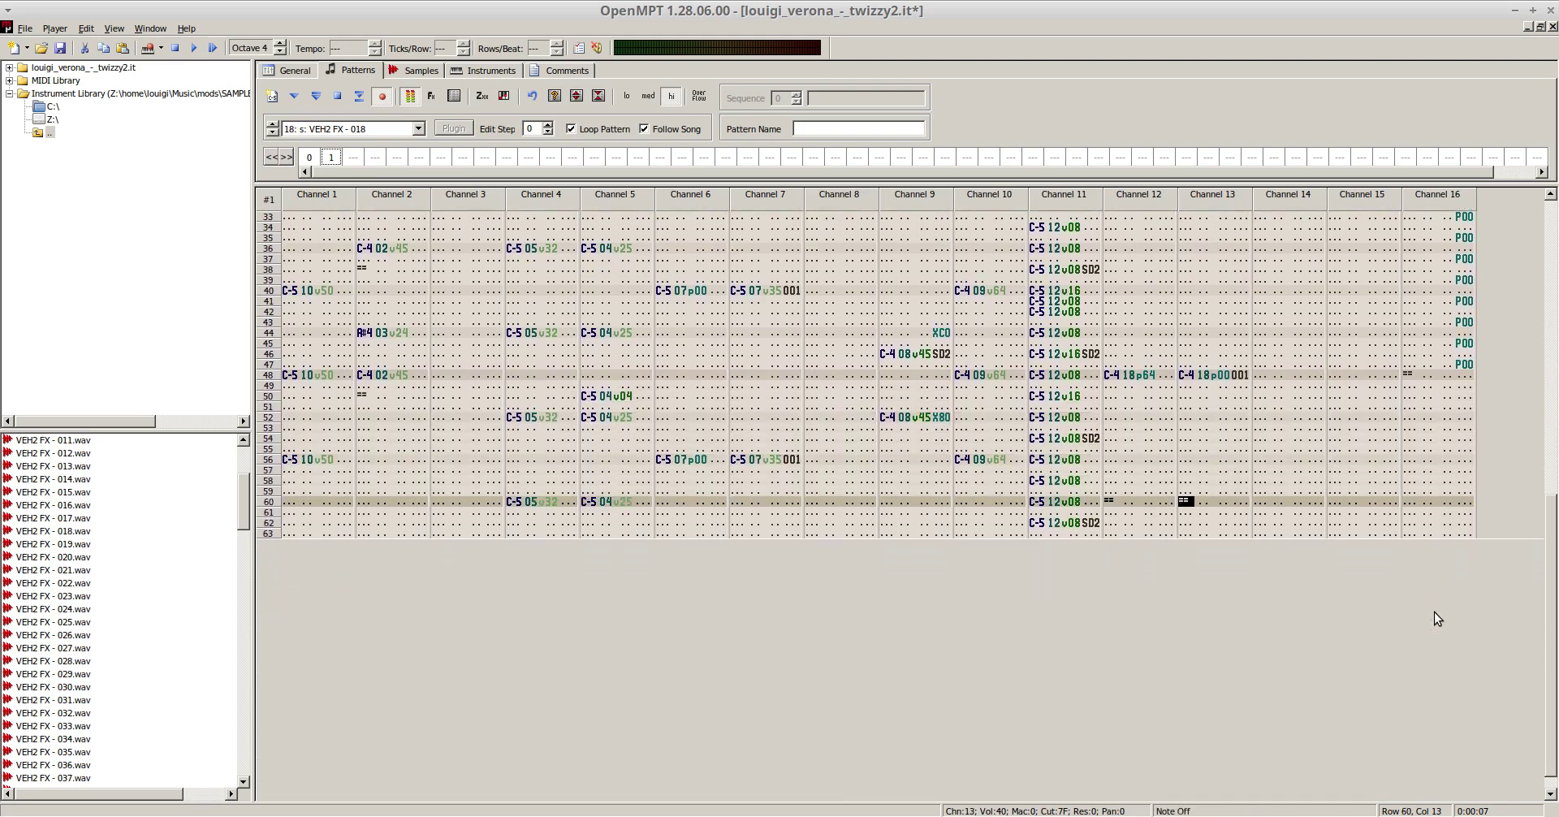
# - Play back the paired instrument 18 notes with pattern looping on, and again with it off
pyautogui.press('F6')
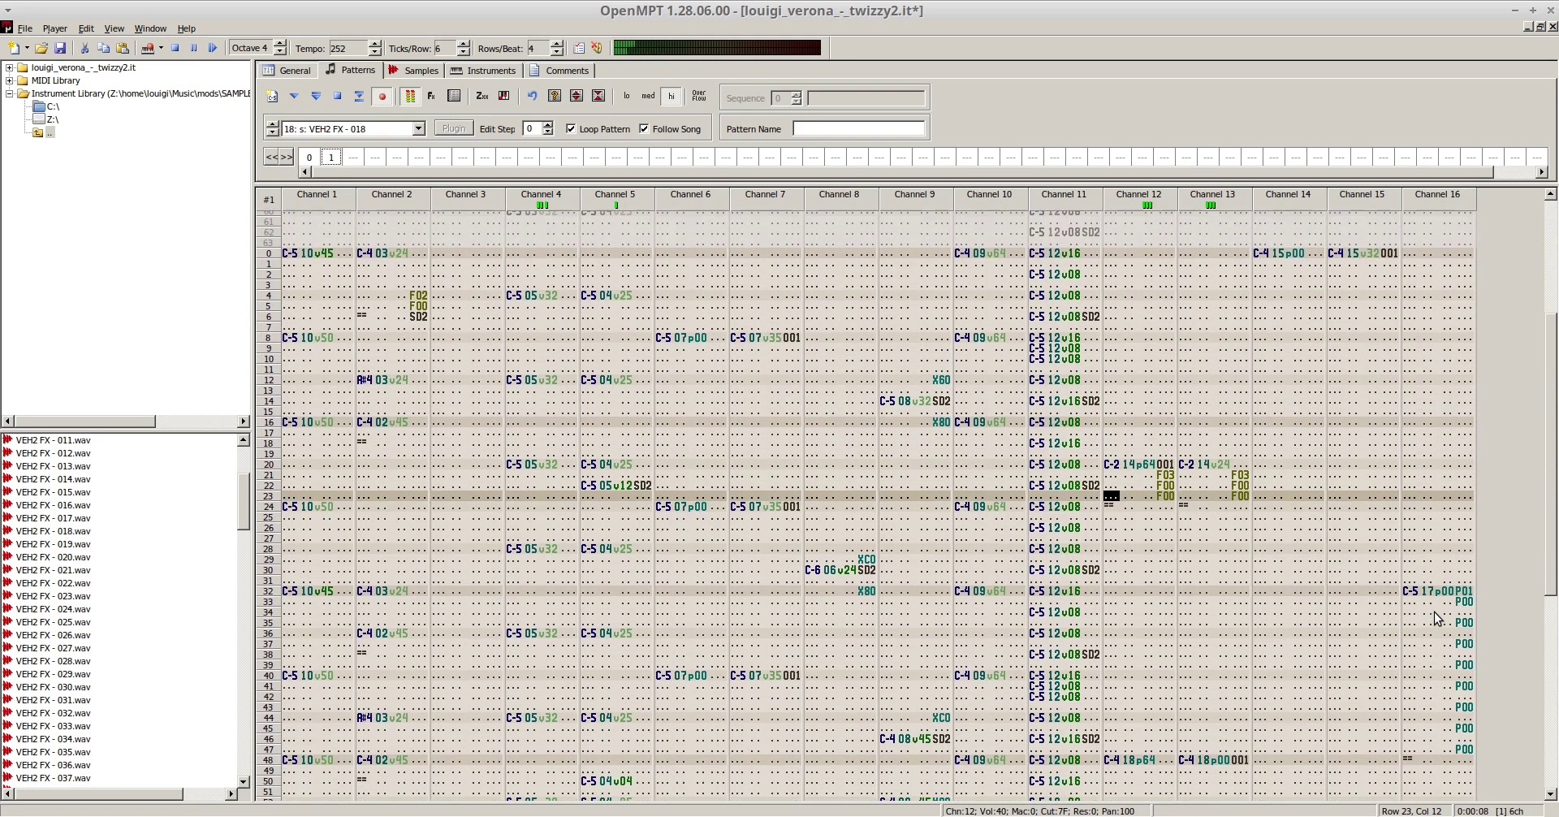
pyautogui.press('F8')
pyautogui.press('F5')
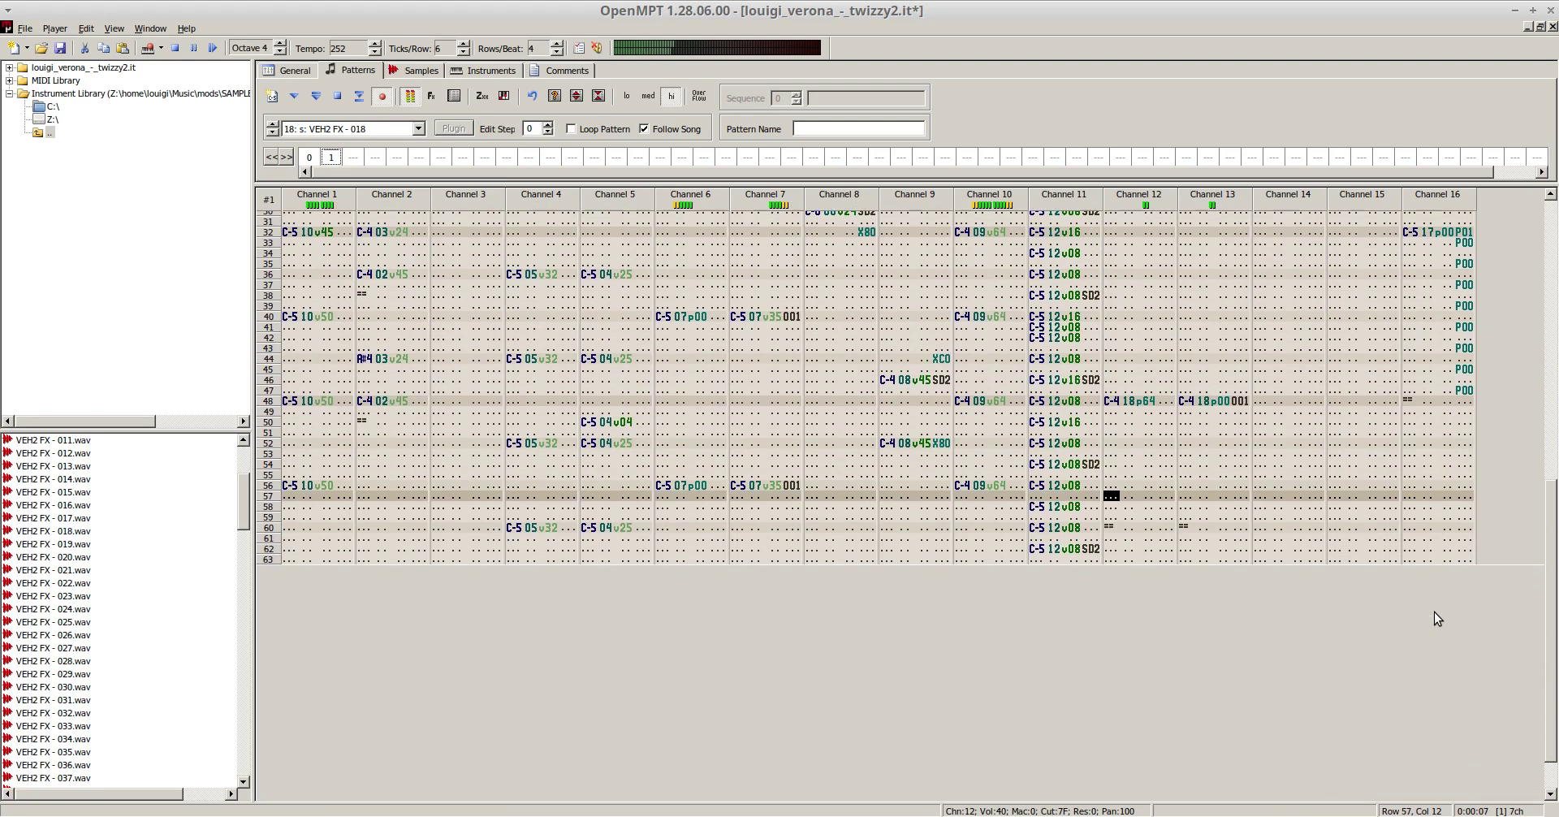
pyautogui.press('F8')
pyautogui.press('Up')
pyautogui.press('Up')
pyautogui.press('Up')
pyautogui.press('Up')
pyautogui.press('Up')
pyautogui.press('Up')
pyautogui.press('Up')
pyautogui.press('Up')
pyautogui.press('Up')
pyautogui.press('Up')
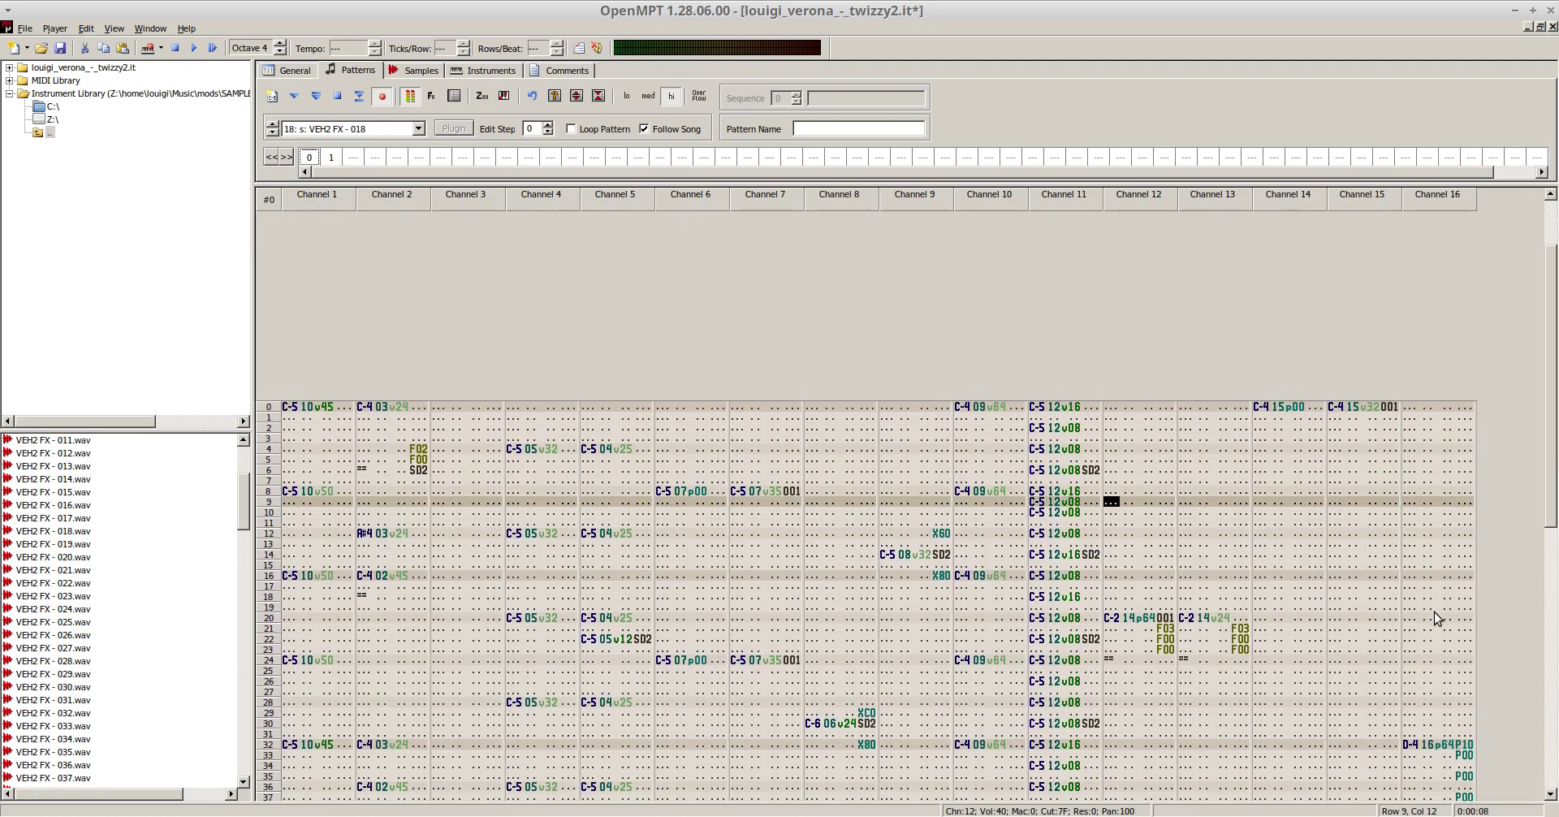
# - Increase the song's channel count to 24 and place the pattern cursor on row 0 of channel 17
pyautogui.click(300, 71)
pyautogui.click(611, 92)
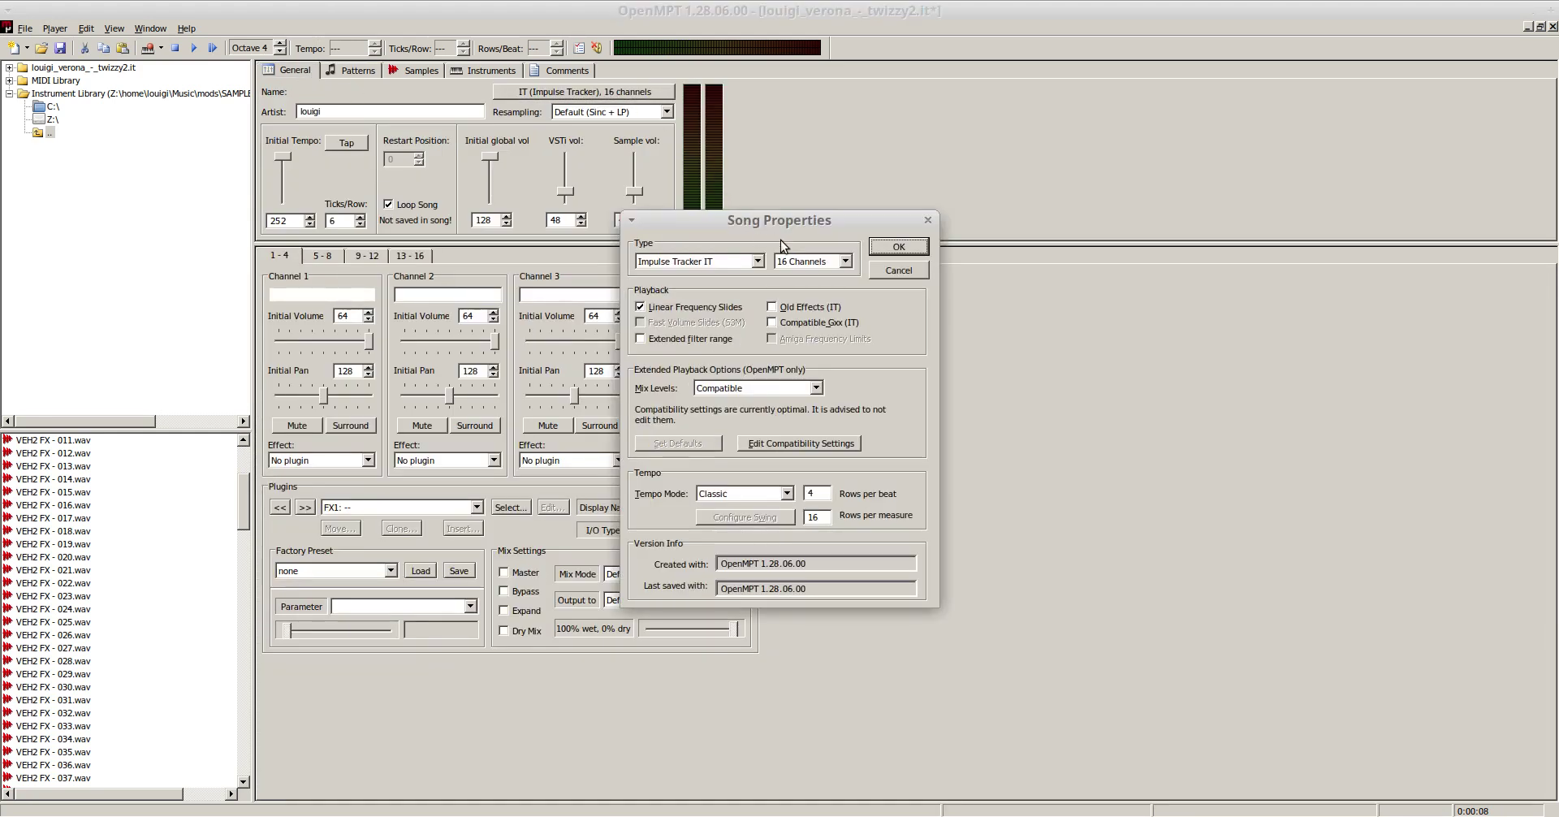
pyautogui.click(846, 262)
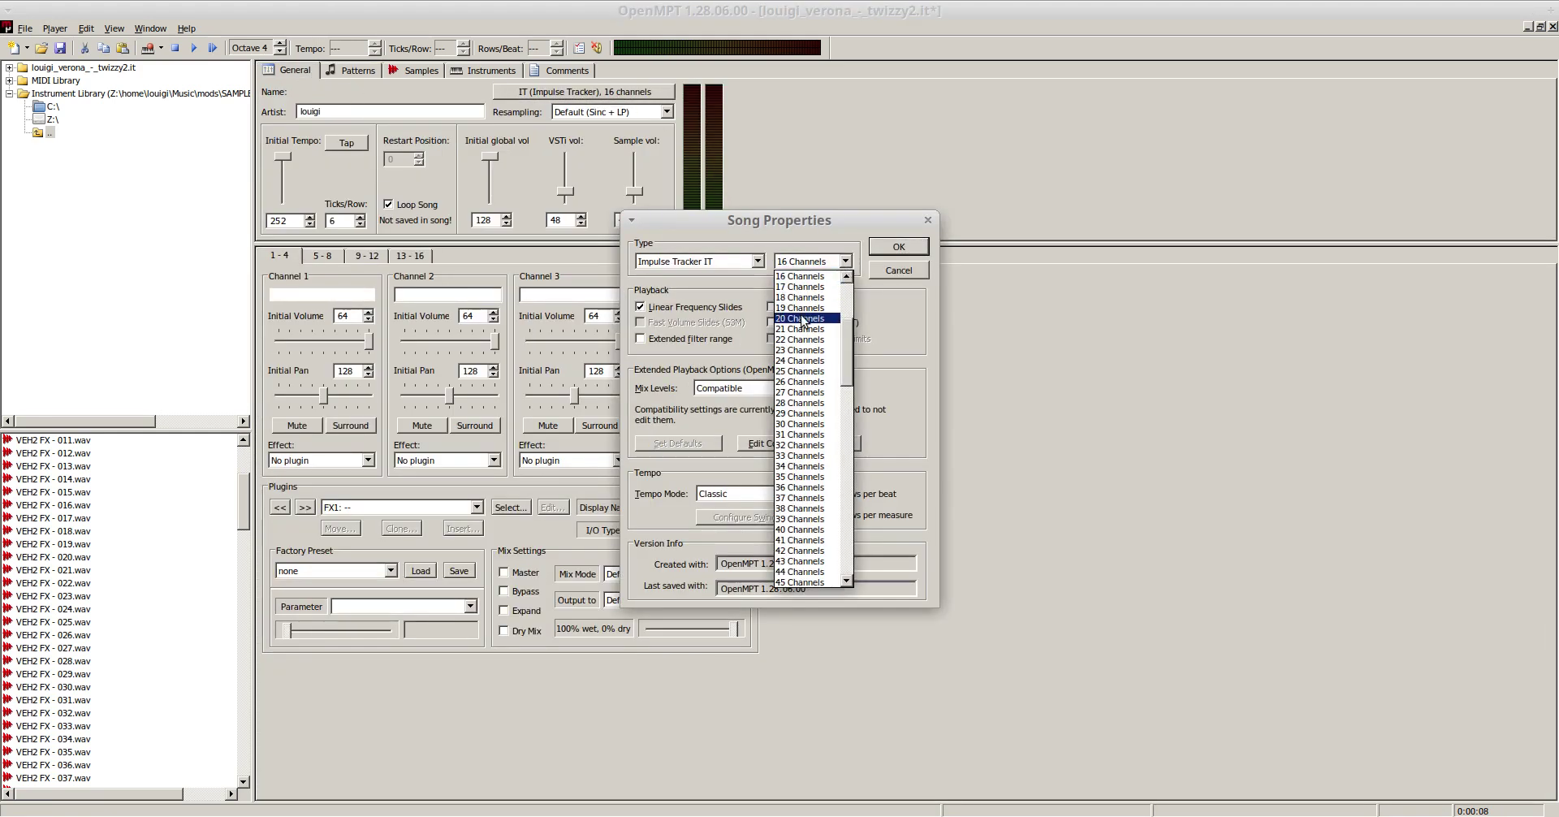
pyautogui.click(804, 360)
pyautogui.click(899, 246)
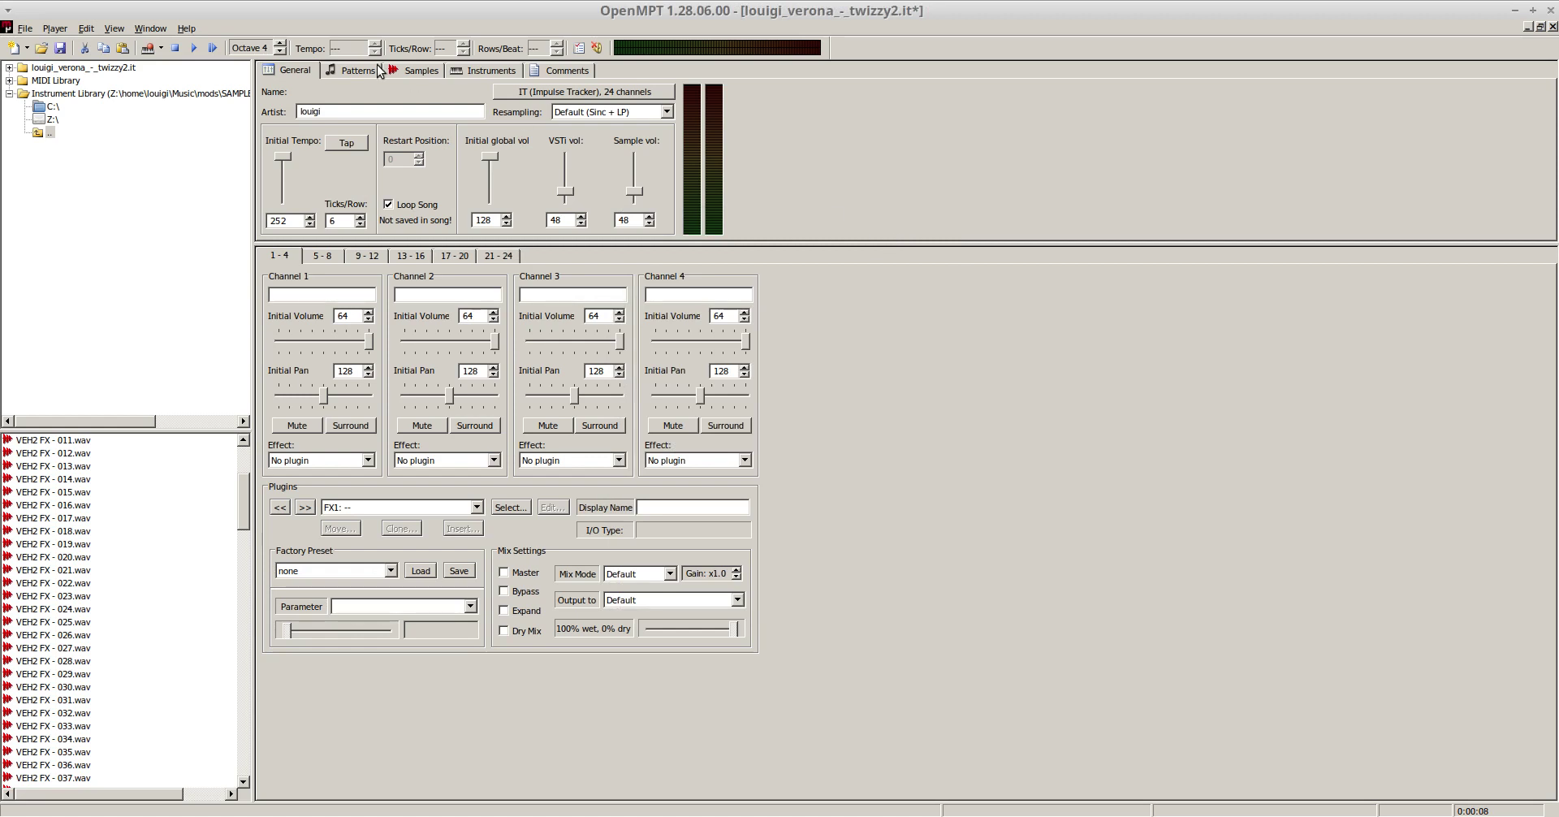
pyautogui.click(370, 71)
pyautogui.moveTo(1066, 799); pyautogui.dragTo(1344, 811)
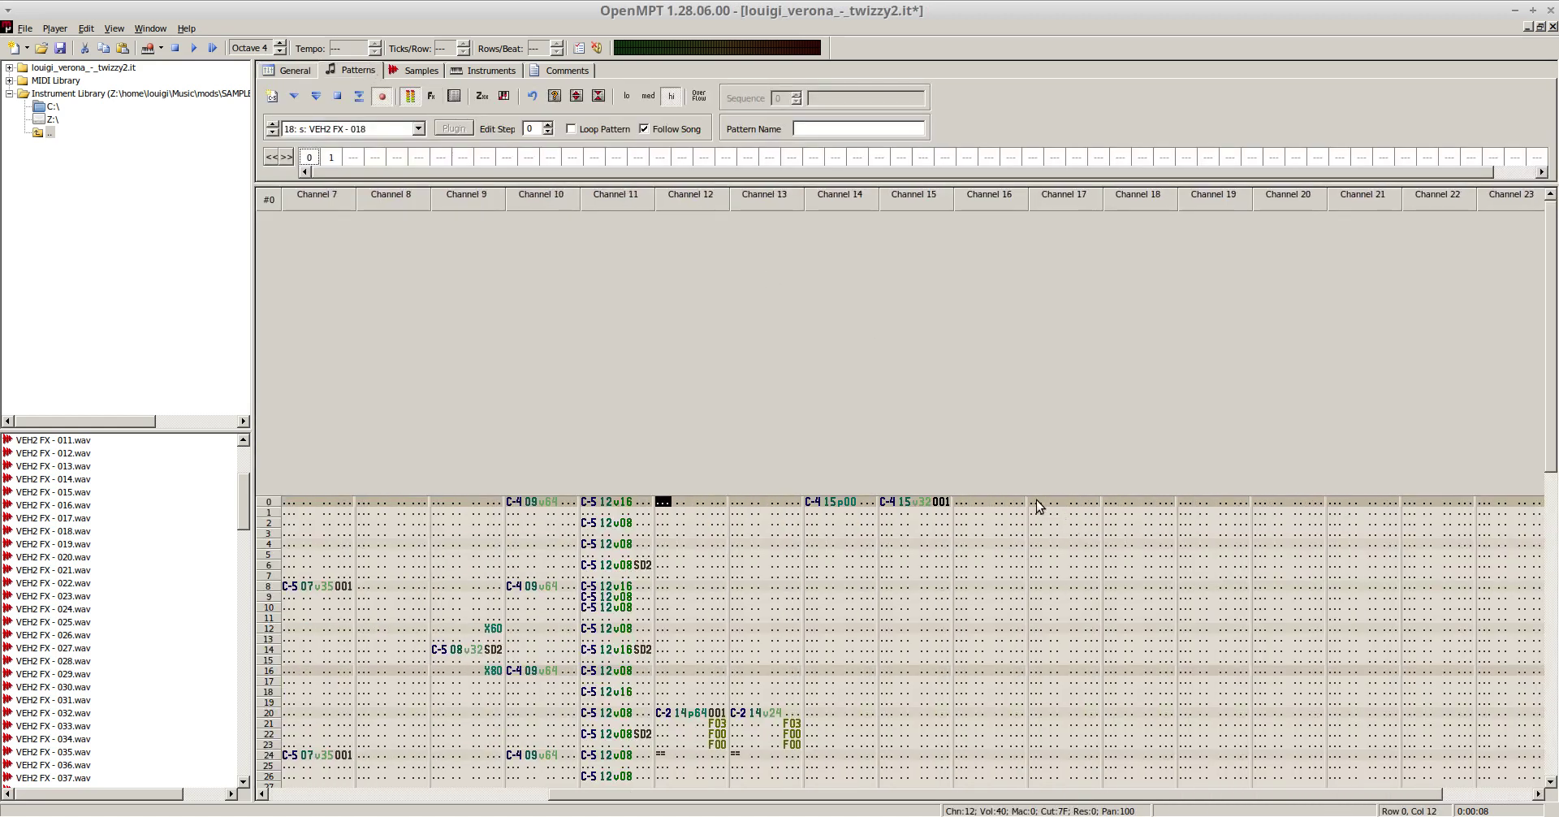
# - Browse the instrument library from the VEH2 FX folder to the MISC folder inside INSTRUME.NTS
pyautogui.scroll(4, 127, 490)
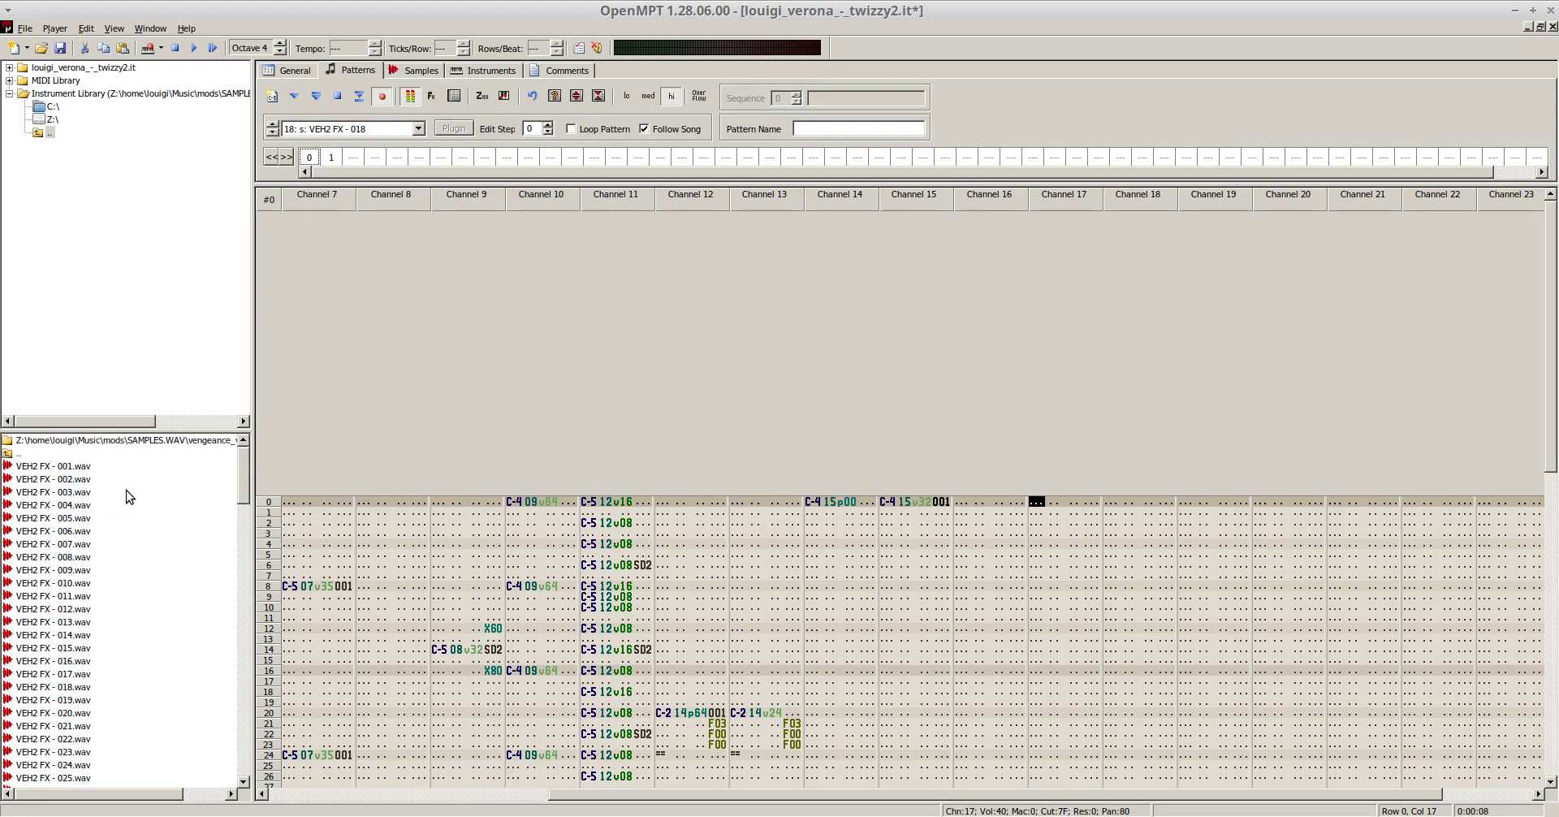
pyautogui.doubleClick(22, 454)
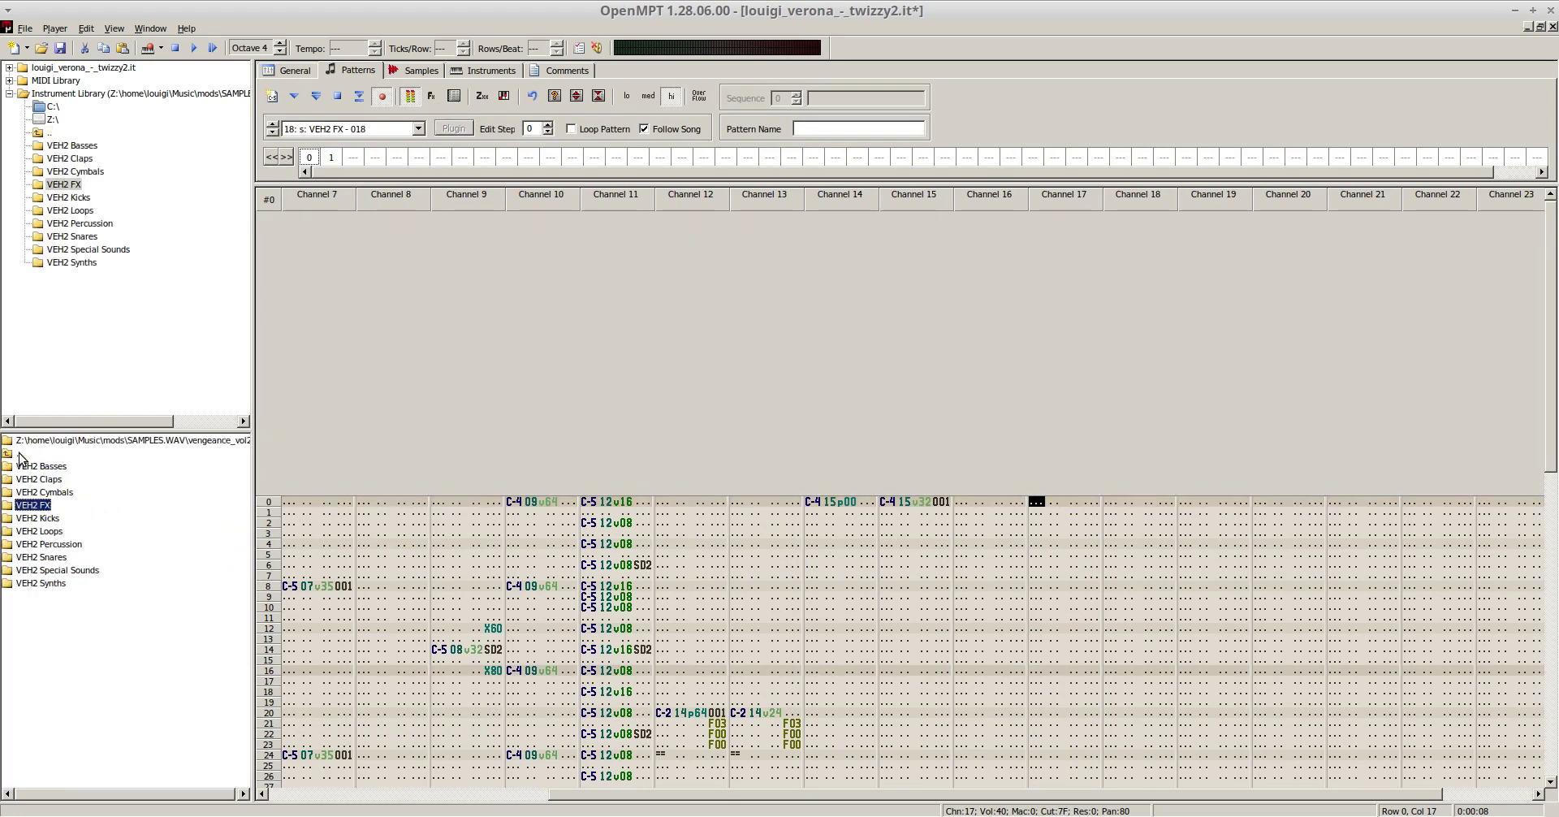
pyautogui.doubleClick(22, 454)
pyautogui.doubleClick(35, 545)
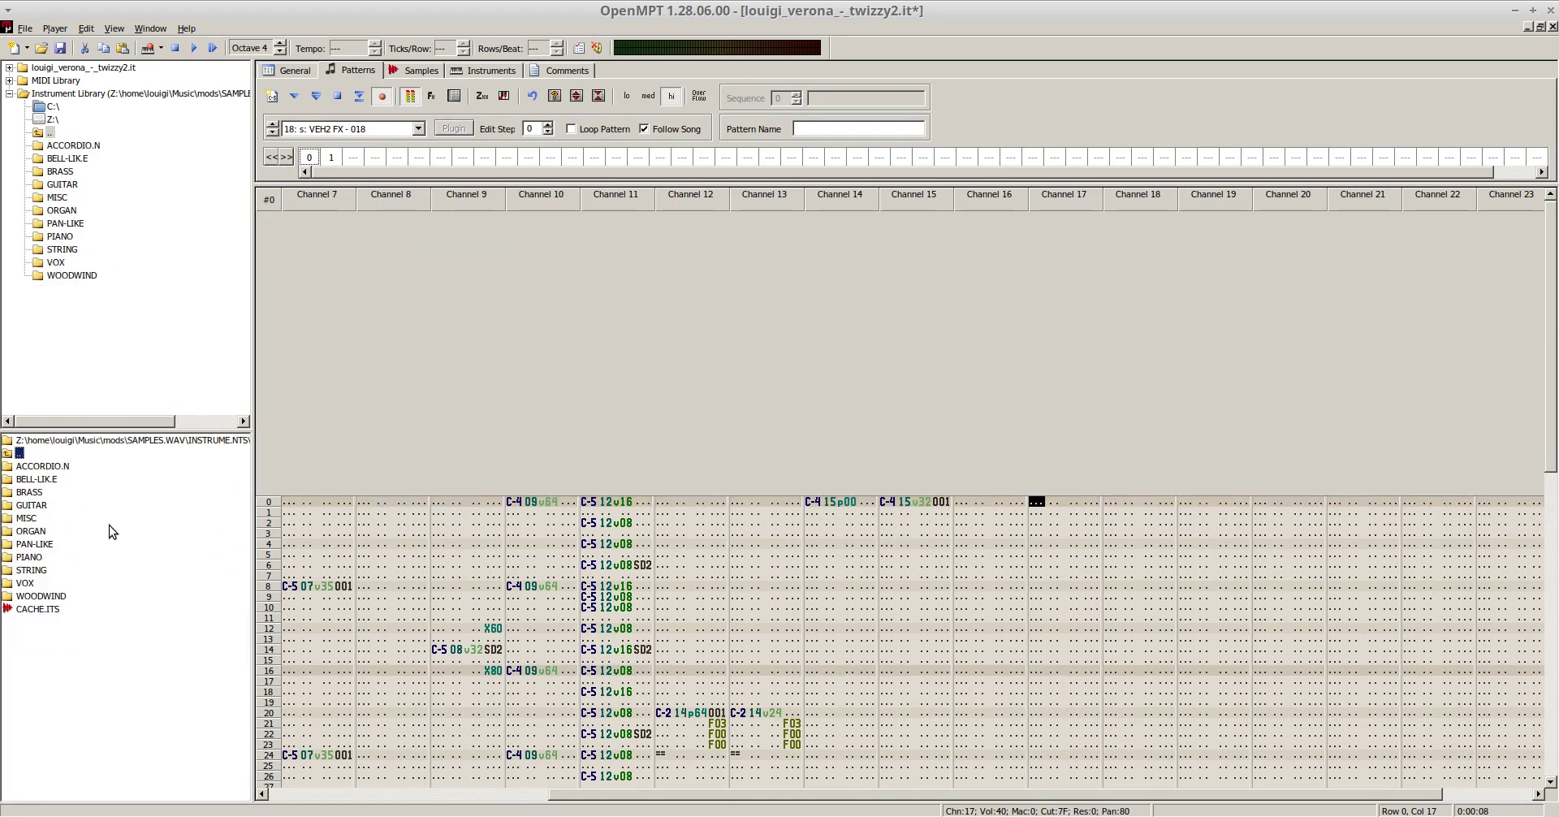
pyautogui.doubleClick(31, 520)
# - Audition the samples HARPGIT1.WAV through HARPGIT4.WAV
pyautogui.click(47, 520)
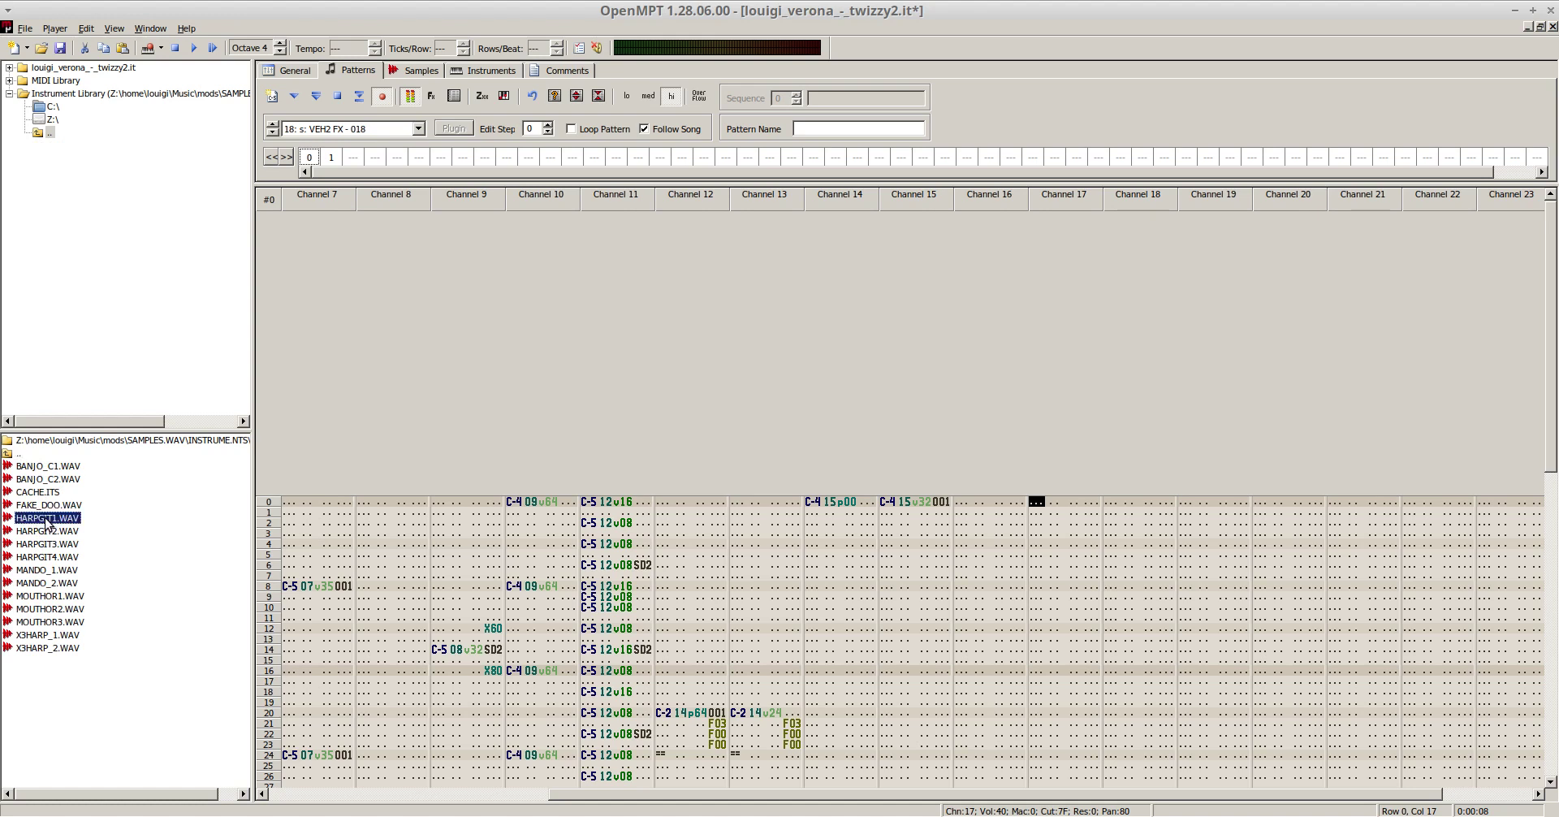
pyautogui.click(44, 531)
pyautogui.click(42, 545)
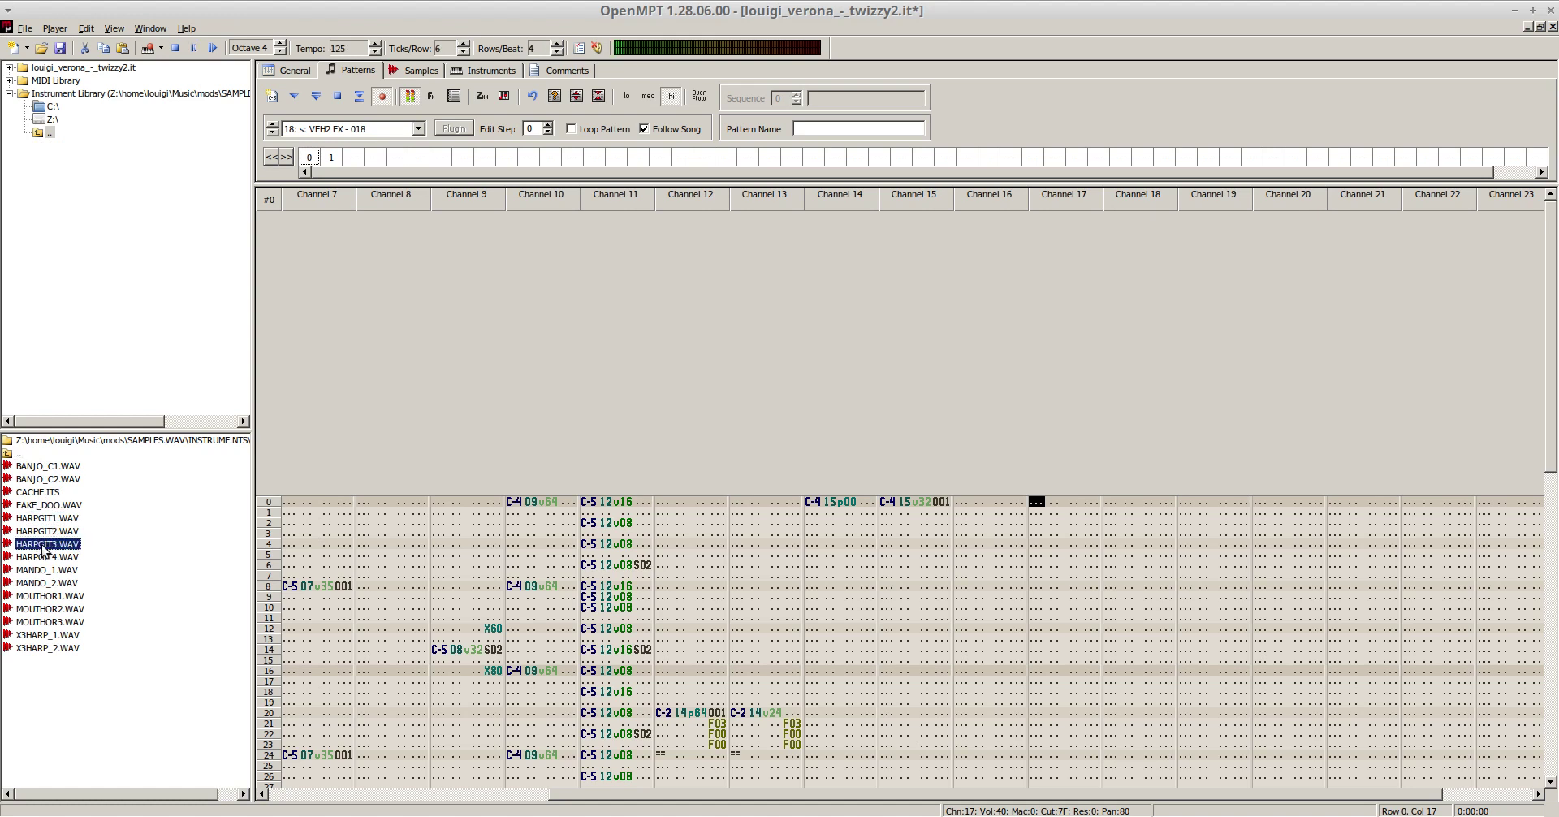
pyautogui.click(36, 558)
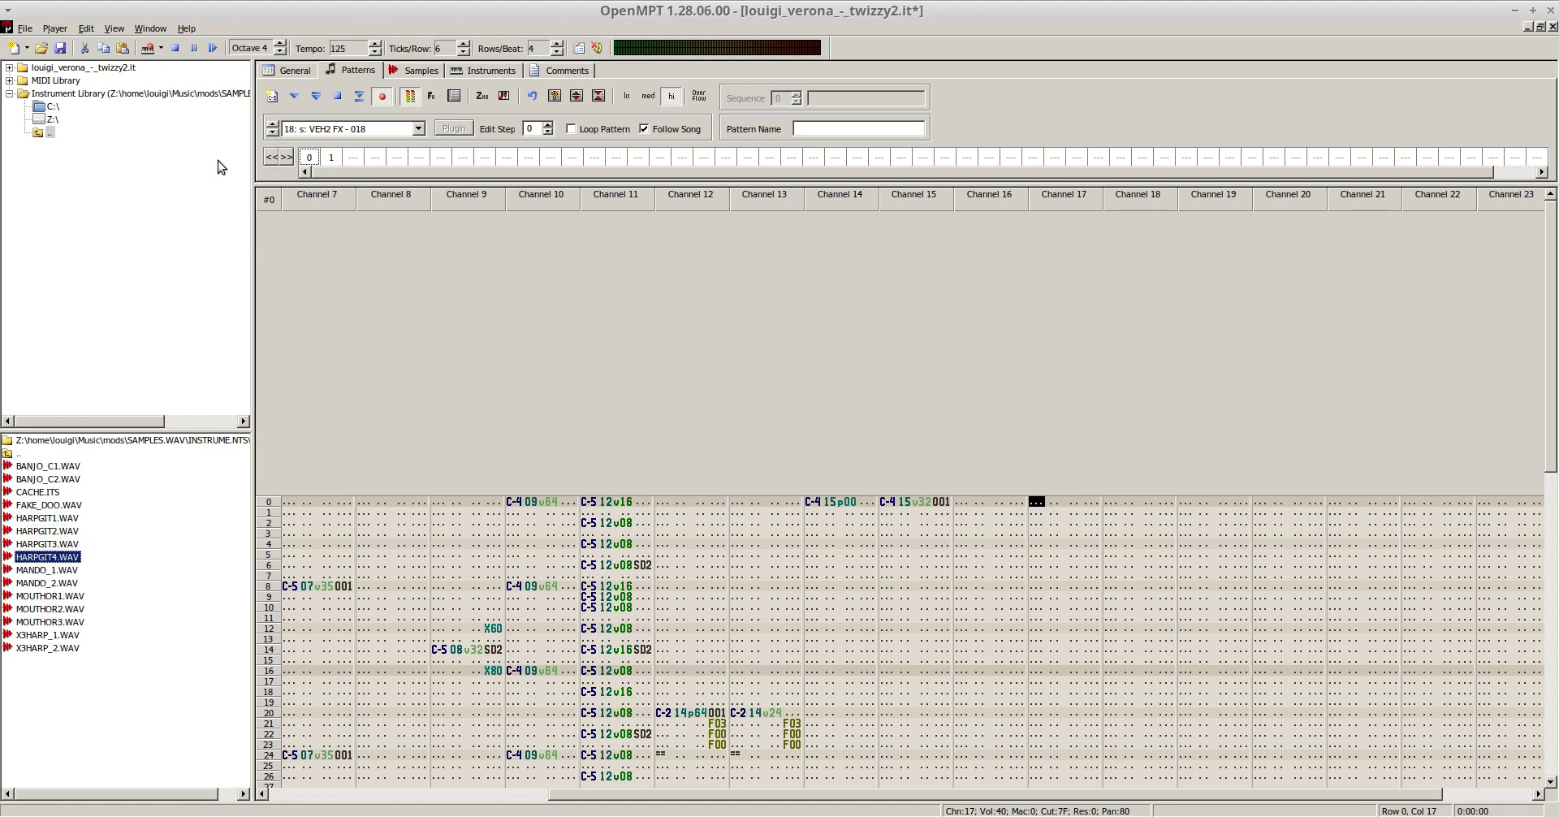
# - Create sample 19 with its own new instrument, load HARPGIT4.WAV into it and audition it at several pitches
pyautogui.click(416, 71)
pyautogui.click(274, 97)
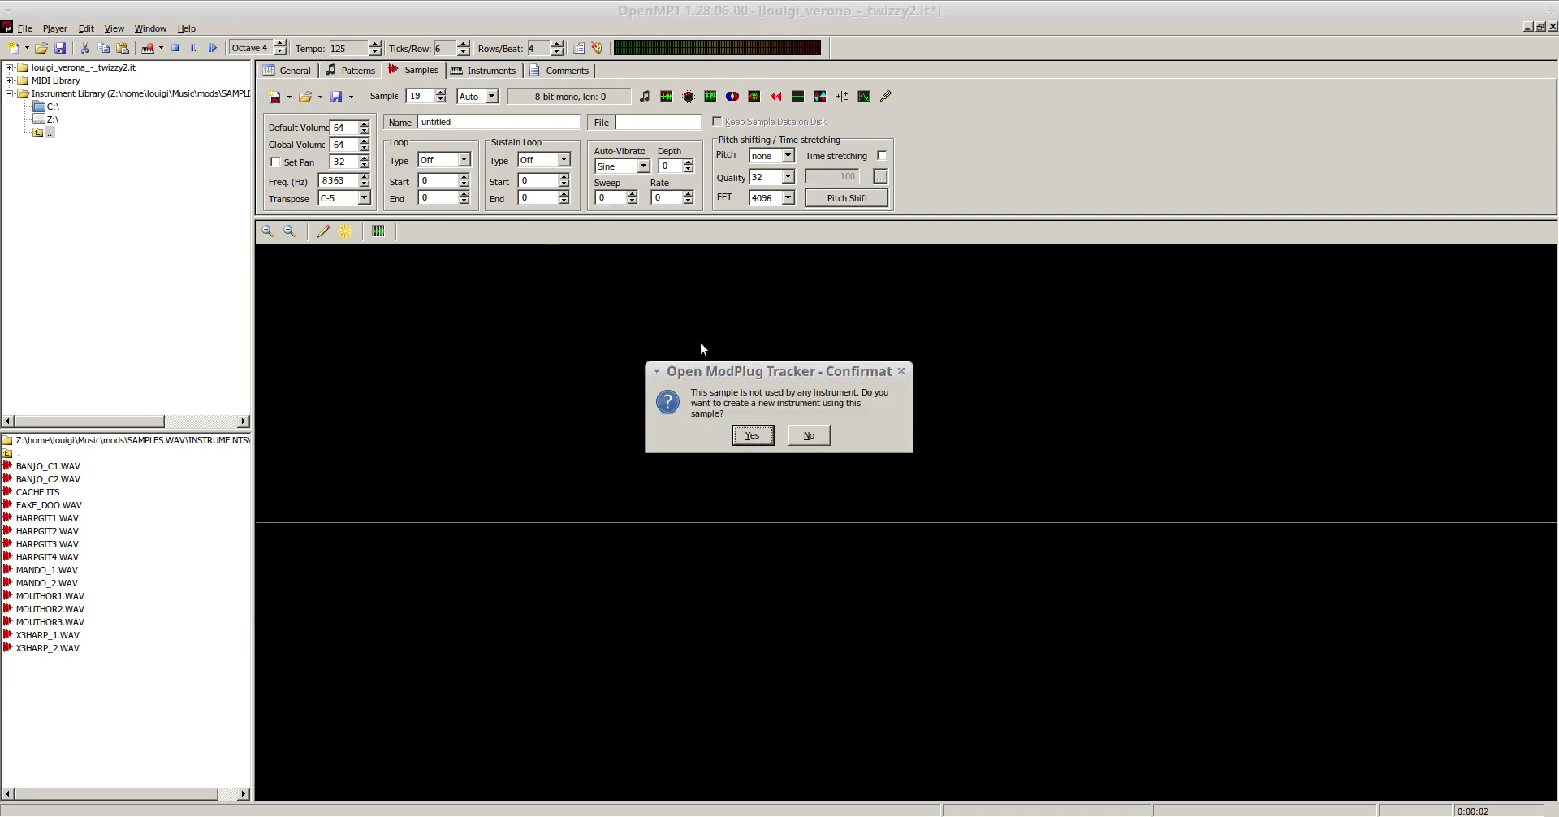
pyautogui.click(752, 437)
pyautogui.moveTo(32, 559); pyautogui.dragTo(534, 568)
pyautogui.press('q')
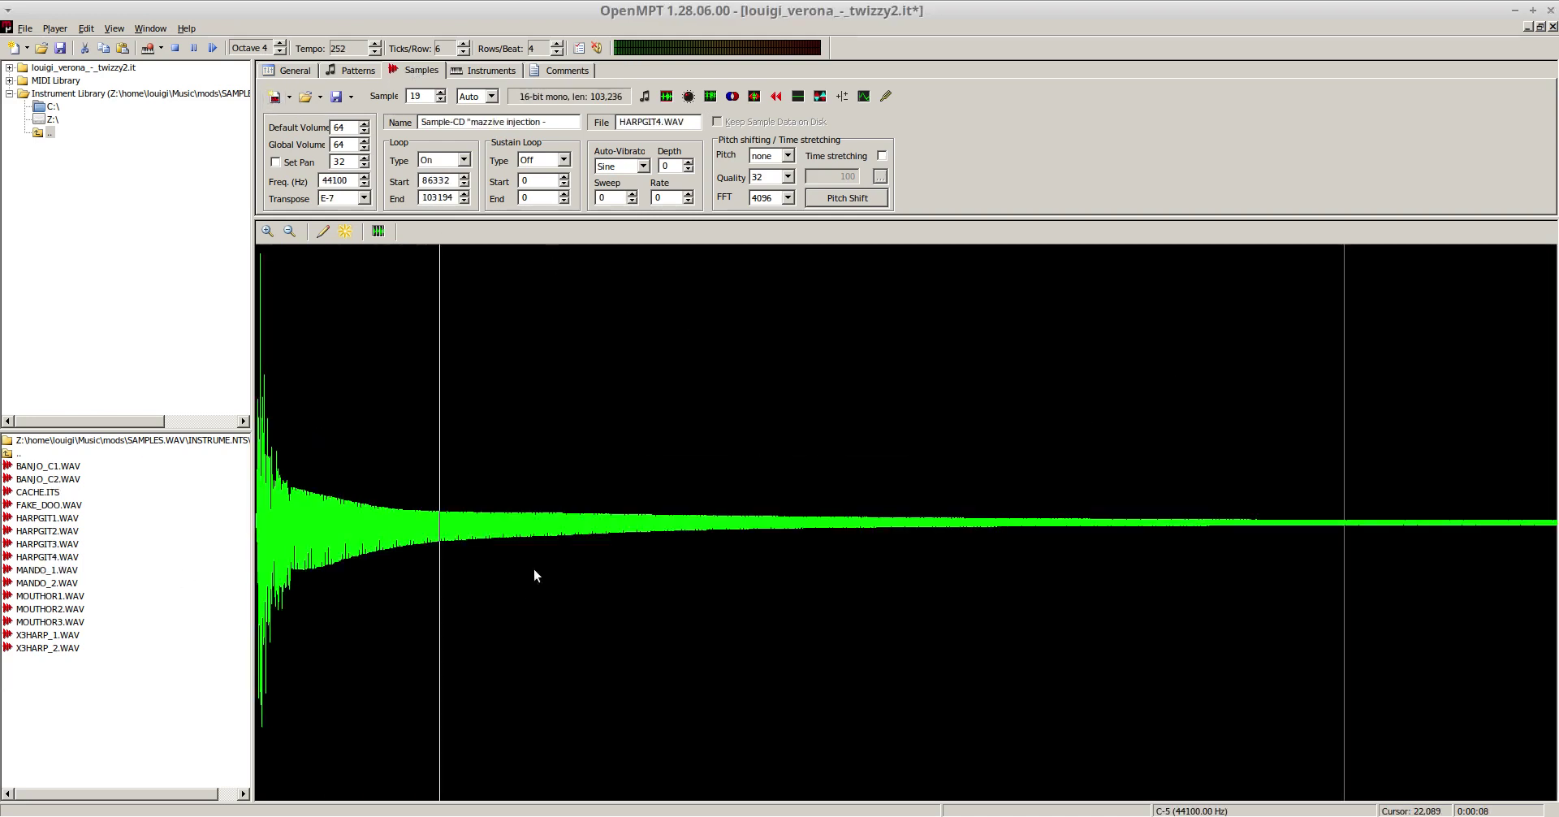
pyautogui.press('e')
pyautogui.press('t')
pyautogui.press('e')
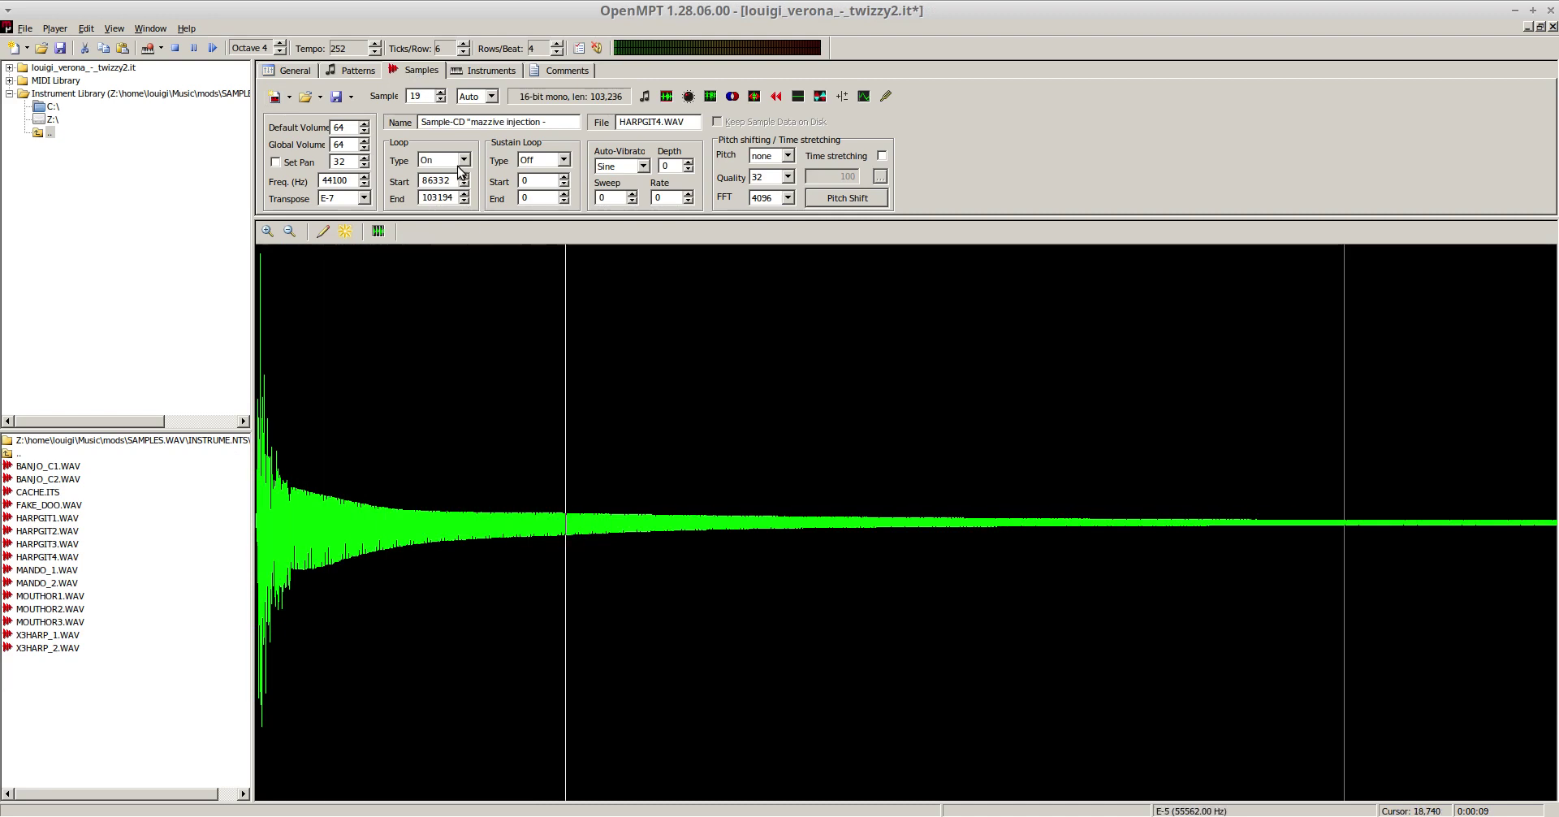
# - Enable instrument 19's volume envelope and shape it as a decay from full volume to zero at about tick 37
pyautogui.click(486, 70)
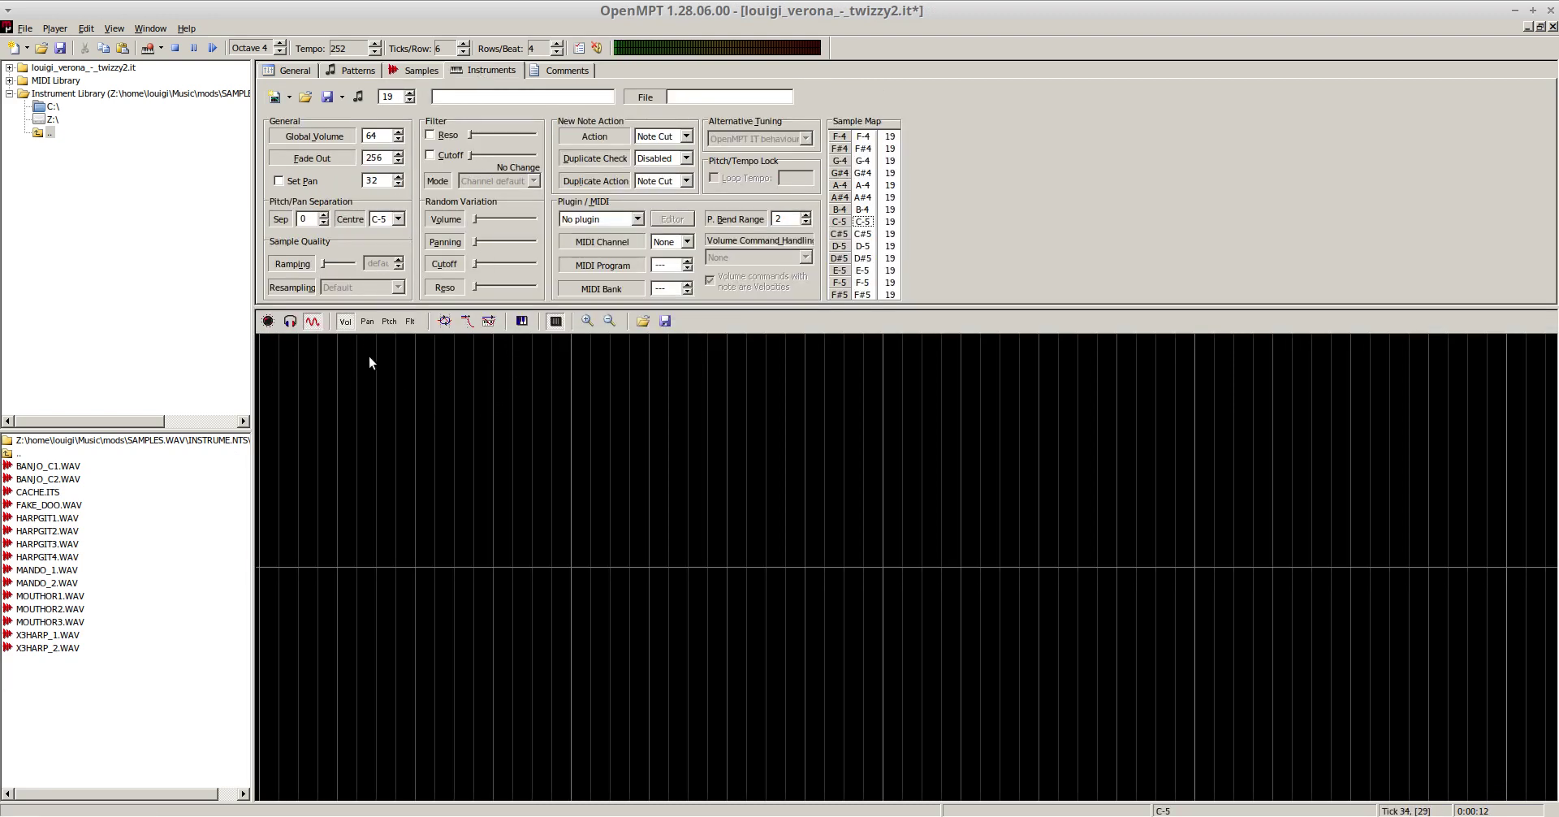
pyautogui.click(270, 323)
pyautogui.press('q')
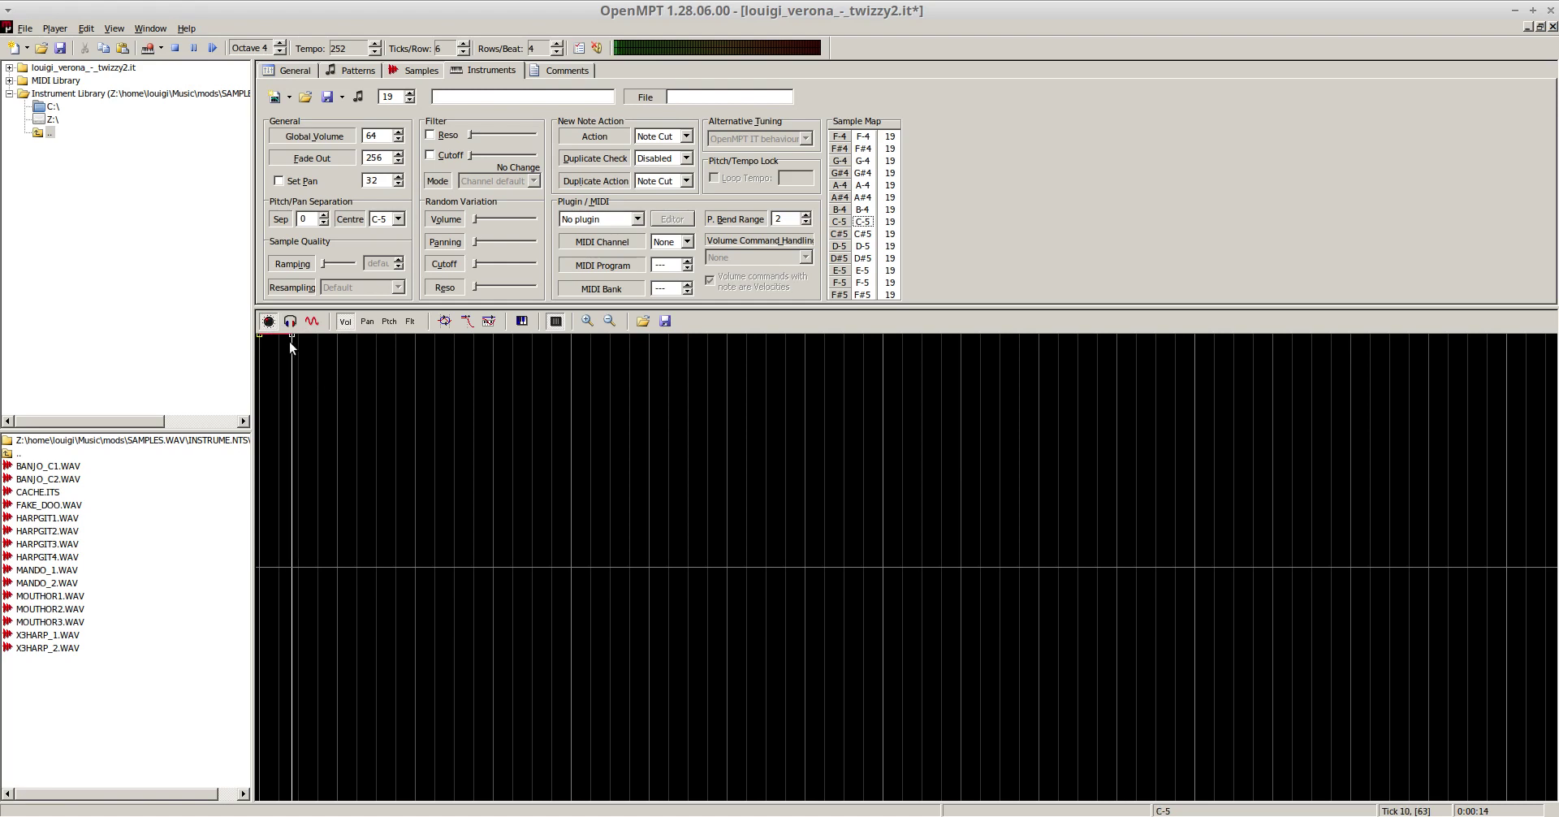
pyautogui.moveTo(290, 336); pyautogui.dragTo(379, 803)
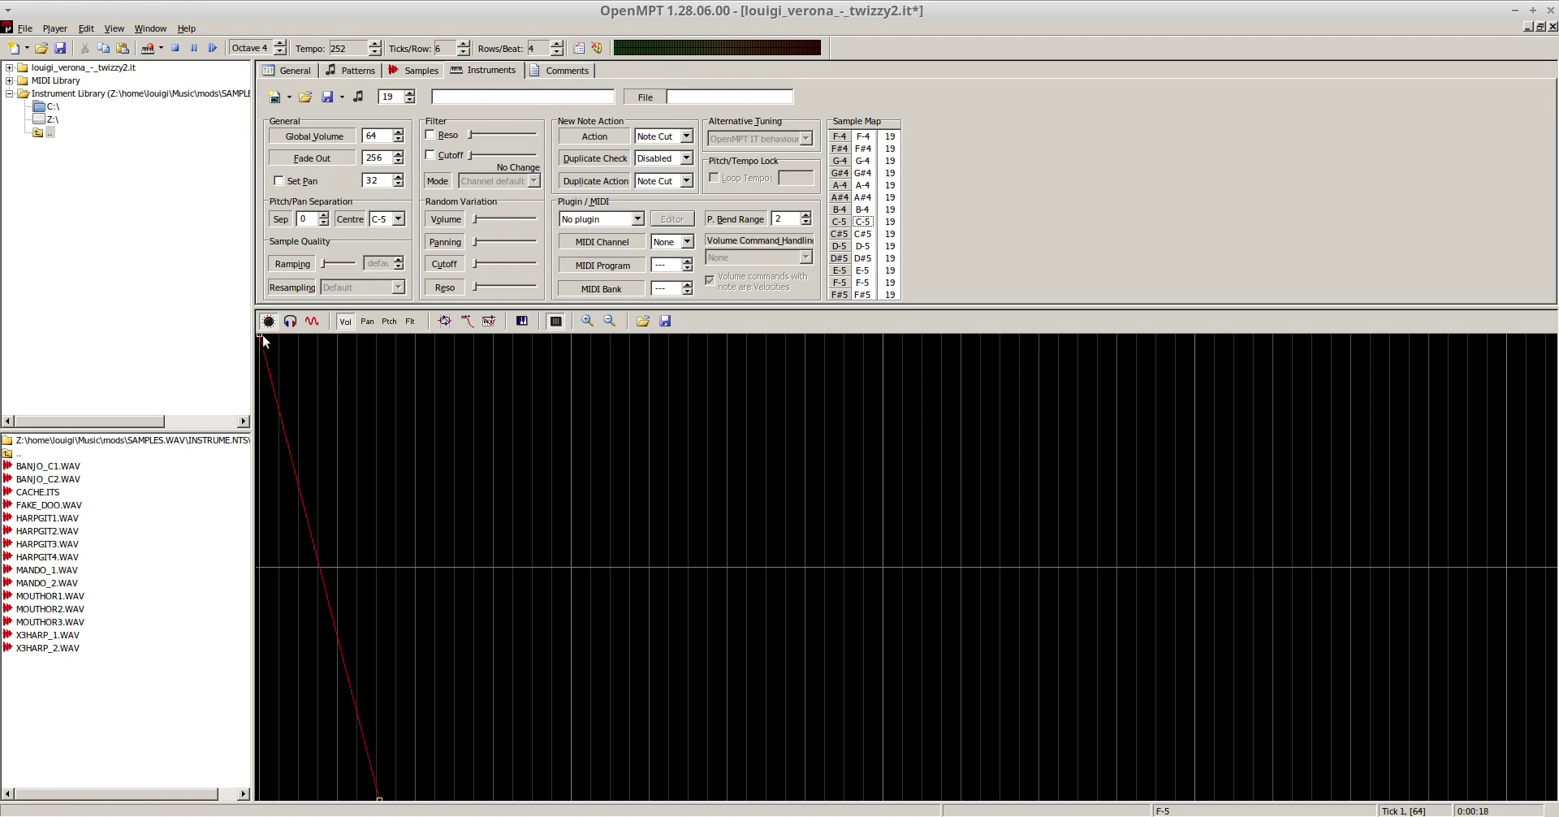
# - Turn on volume envelope sustain, add a low middle point at about tick 10, and extend the end point to tick 96
pyautogui.click(460, 324)
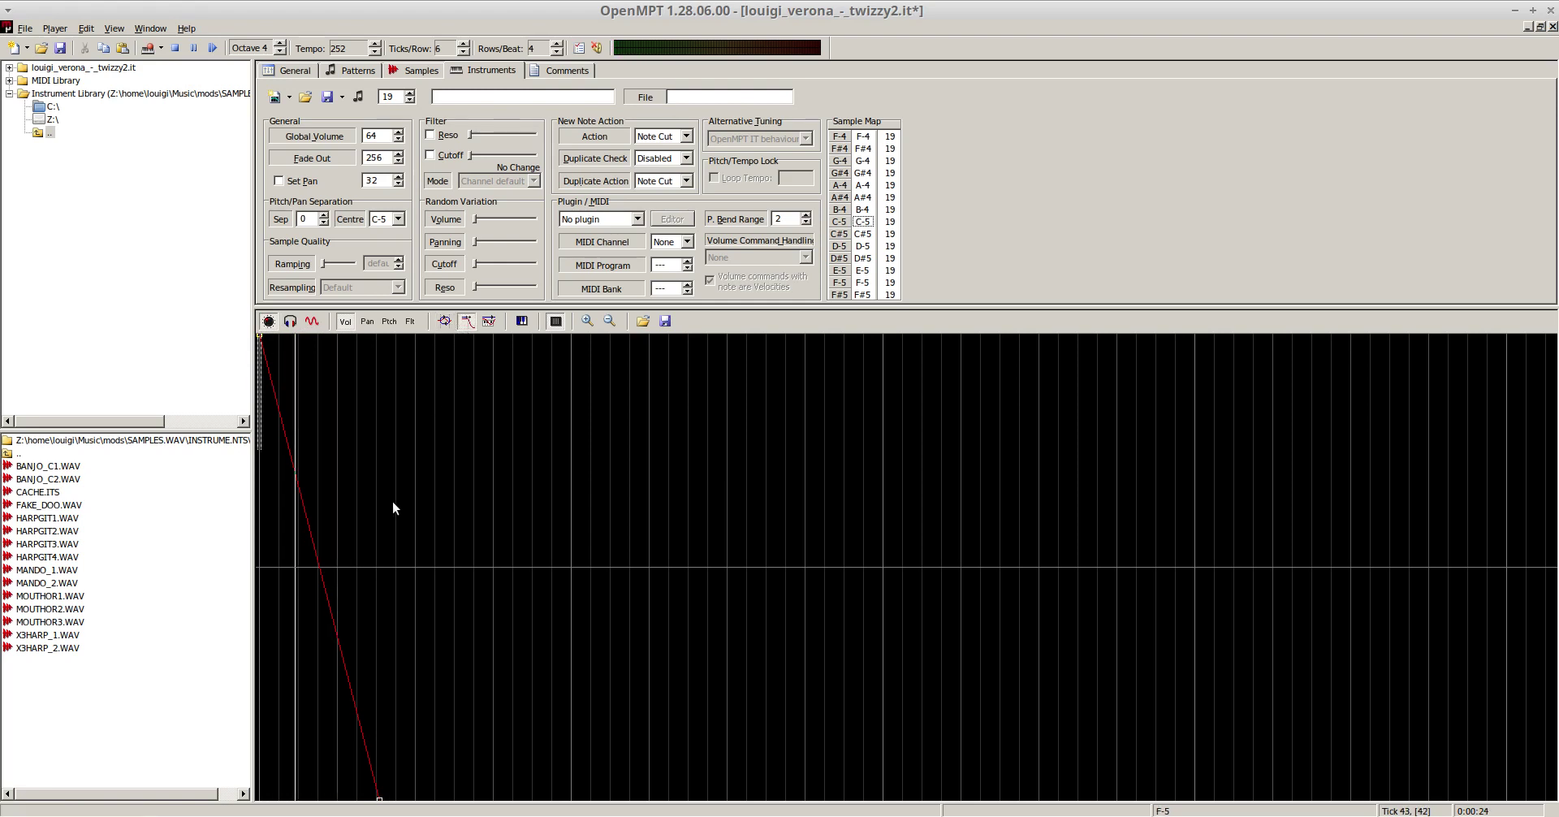
pyautogui.moveTo(315, 567); pyautogui.dragTo(309, 718)
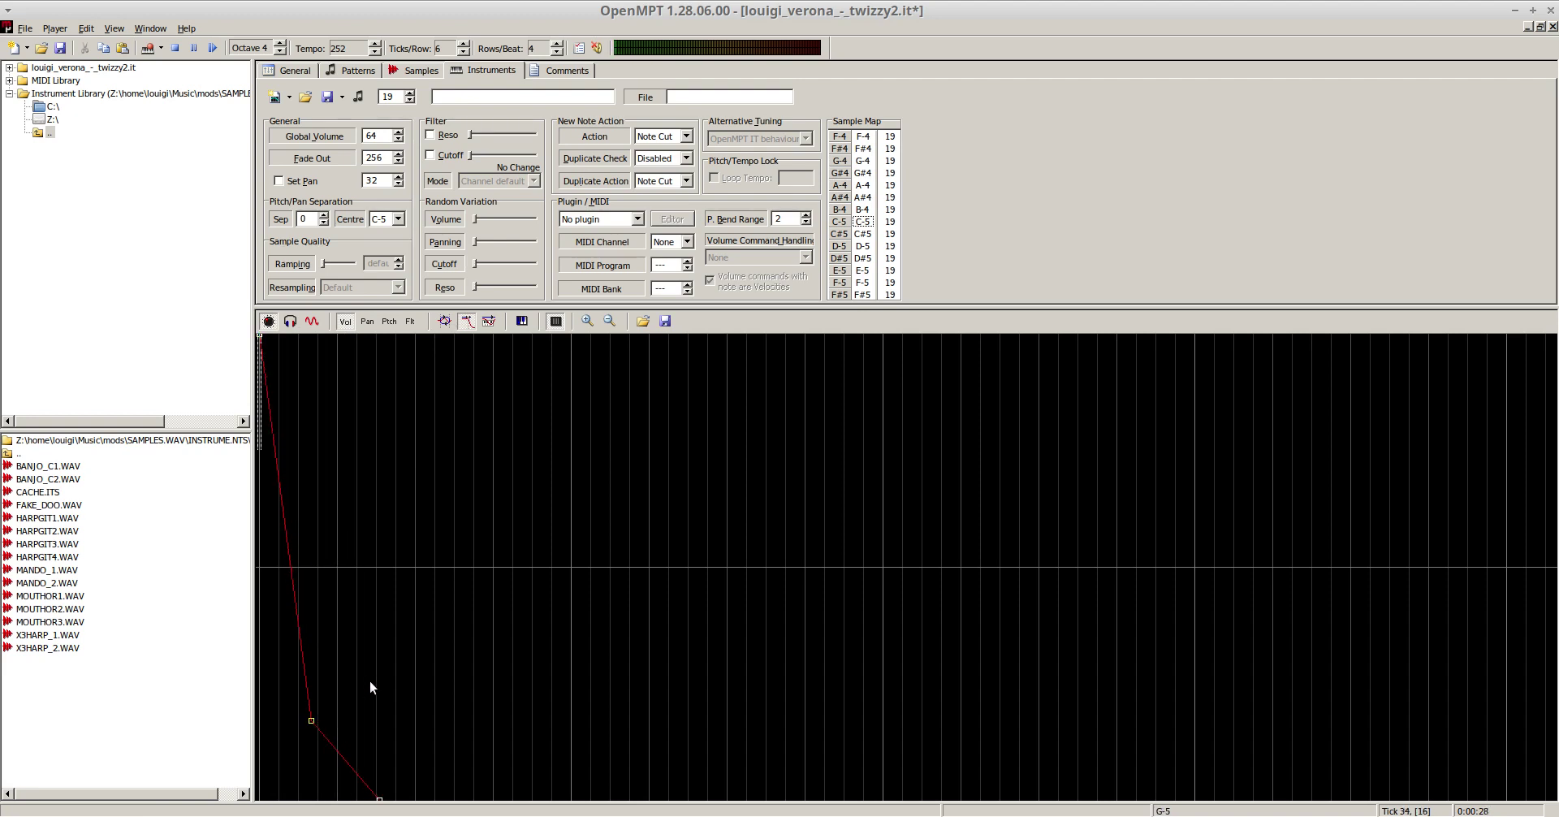
pyautogui.moveTo(380, 800); pyautogui.dragTo(568, 799)
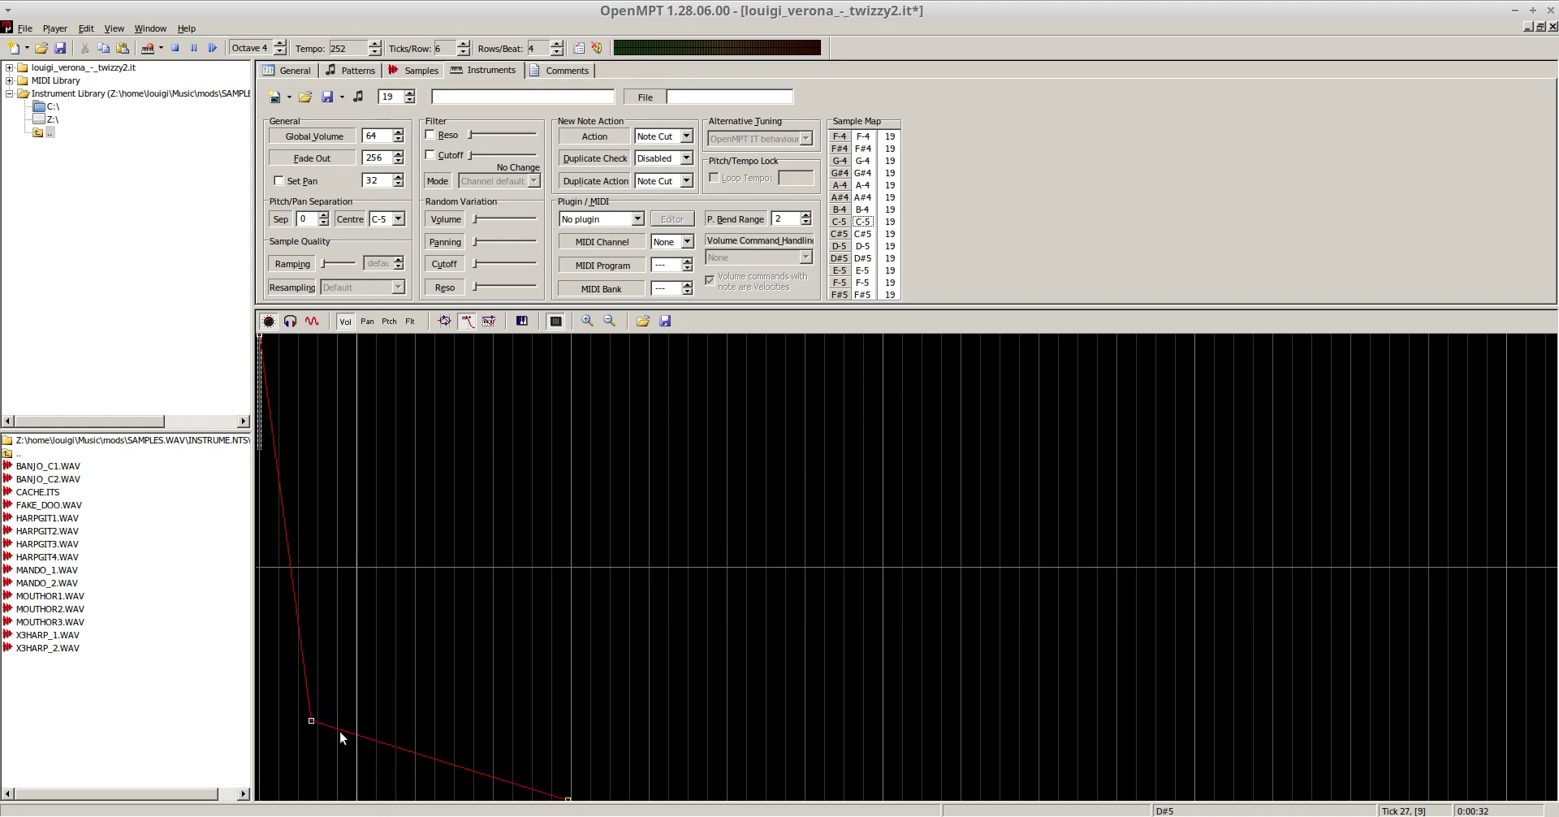
pyautogui.moveTo(312, 720); pyautogui.dragTo(291, 764)
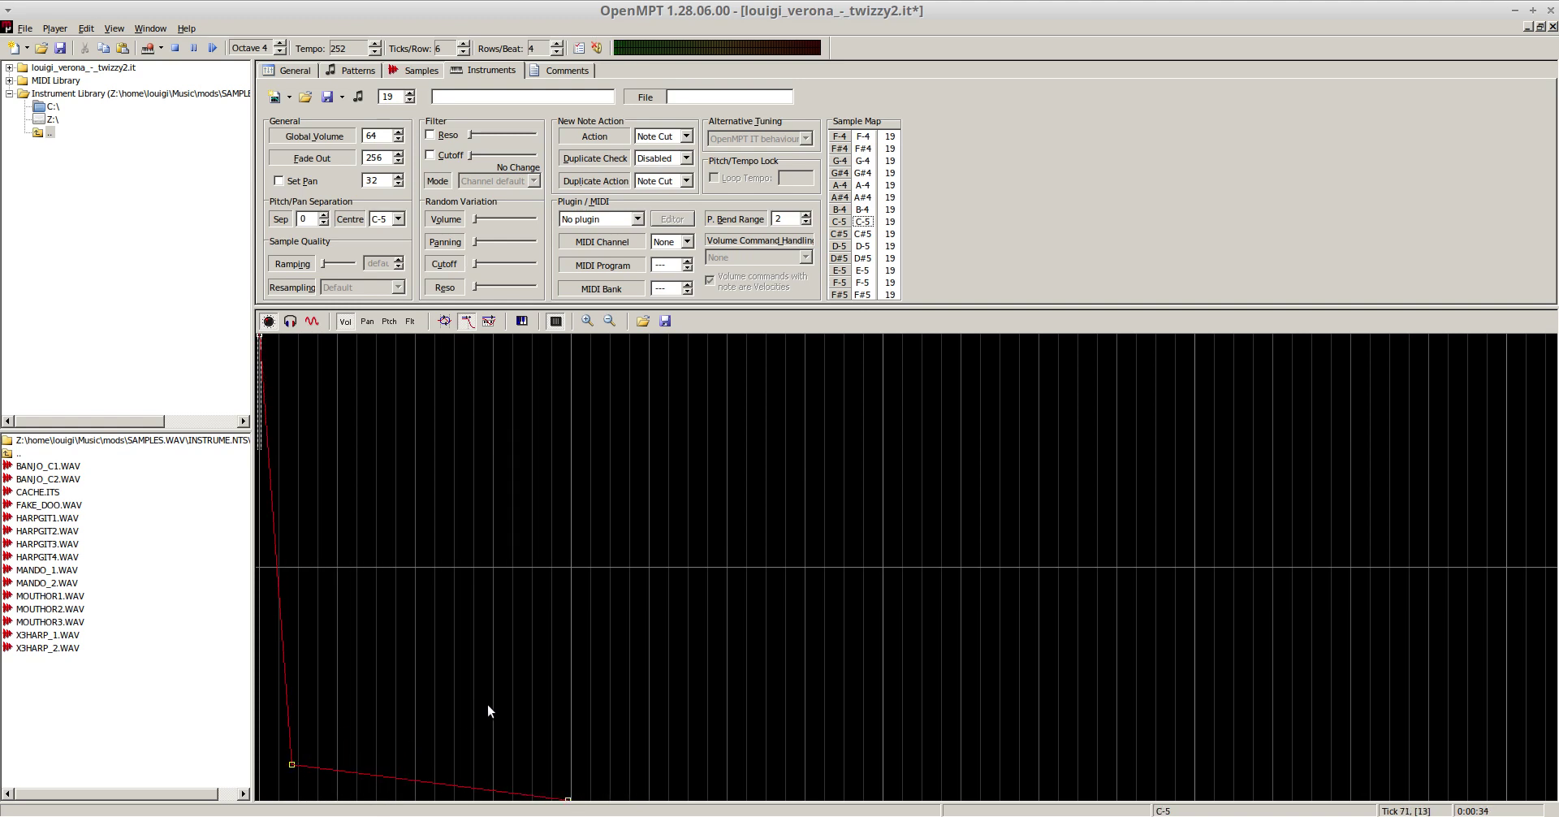
# - Add three envelope points forming an echo spike: value 6 at tick 42, 26 at tick 48, and 6 at about tick 55
pyautogui.doubleClick(407, 781)
pyautogui.moveTo(406, 781); pyautogui.dragTo(411, 614)
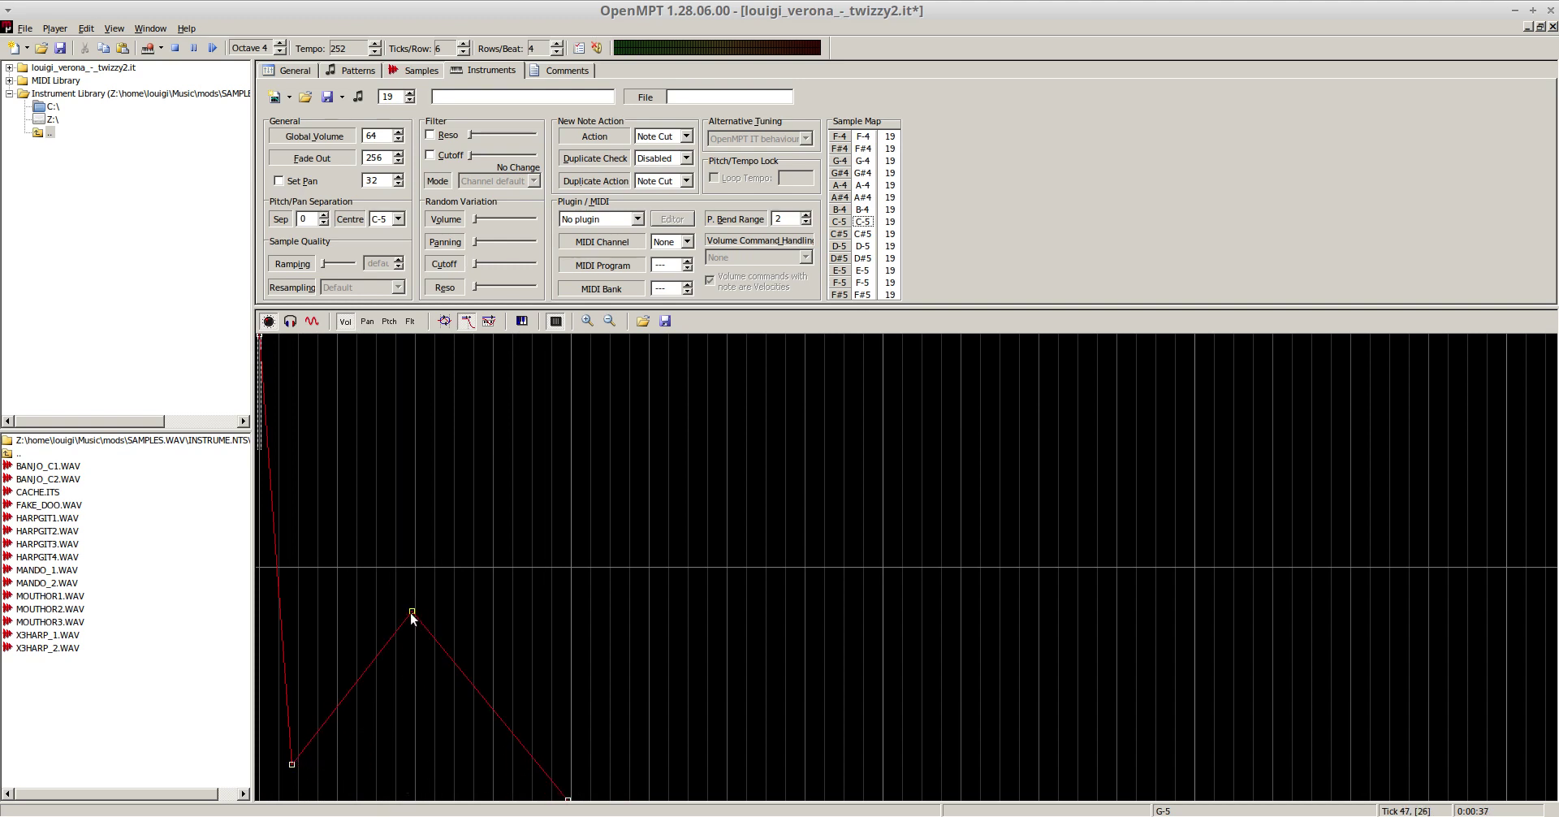
pyautogui.doubleClick(363, 670)
pyautogui.moveTo(364, 670); pyautogui.dragTo(394, 757)
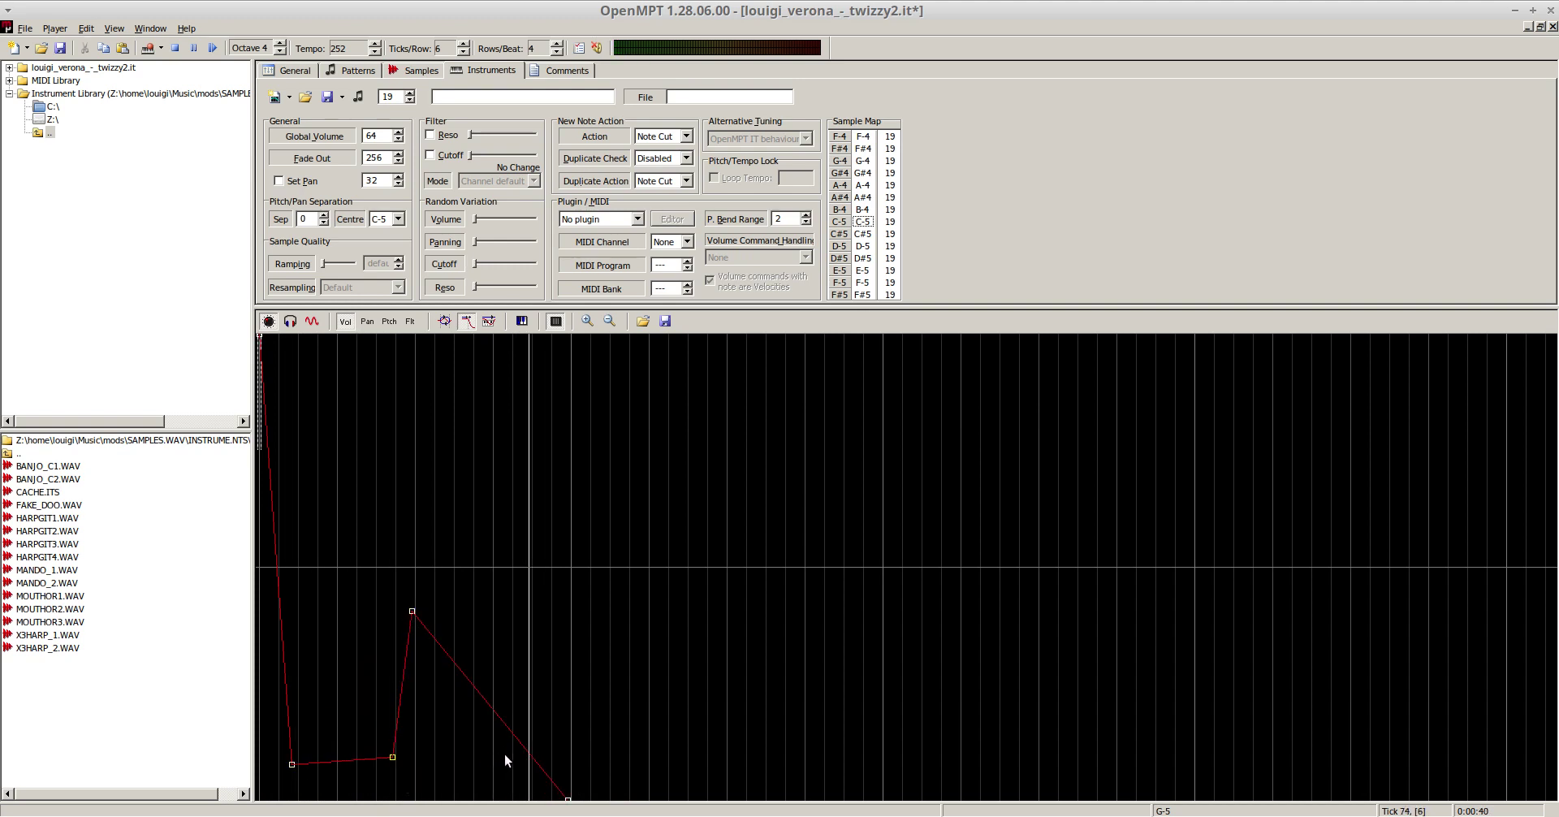
pyautogui.doubleClick(472, 726)
pyautogui.moveTo(472, 726); pyautogui.dragTo(435, 757)
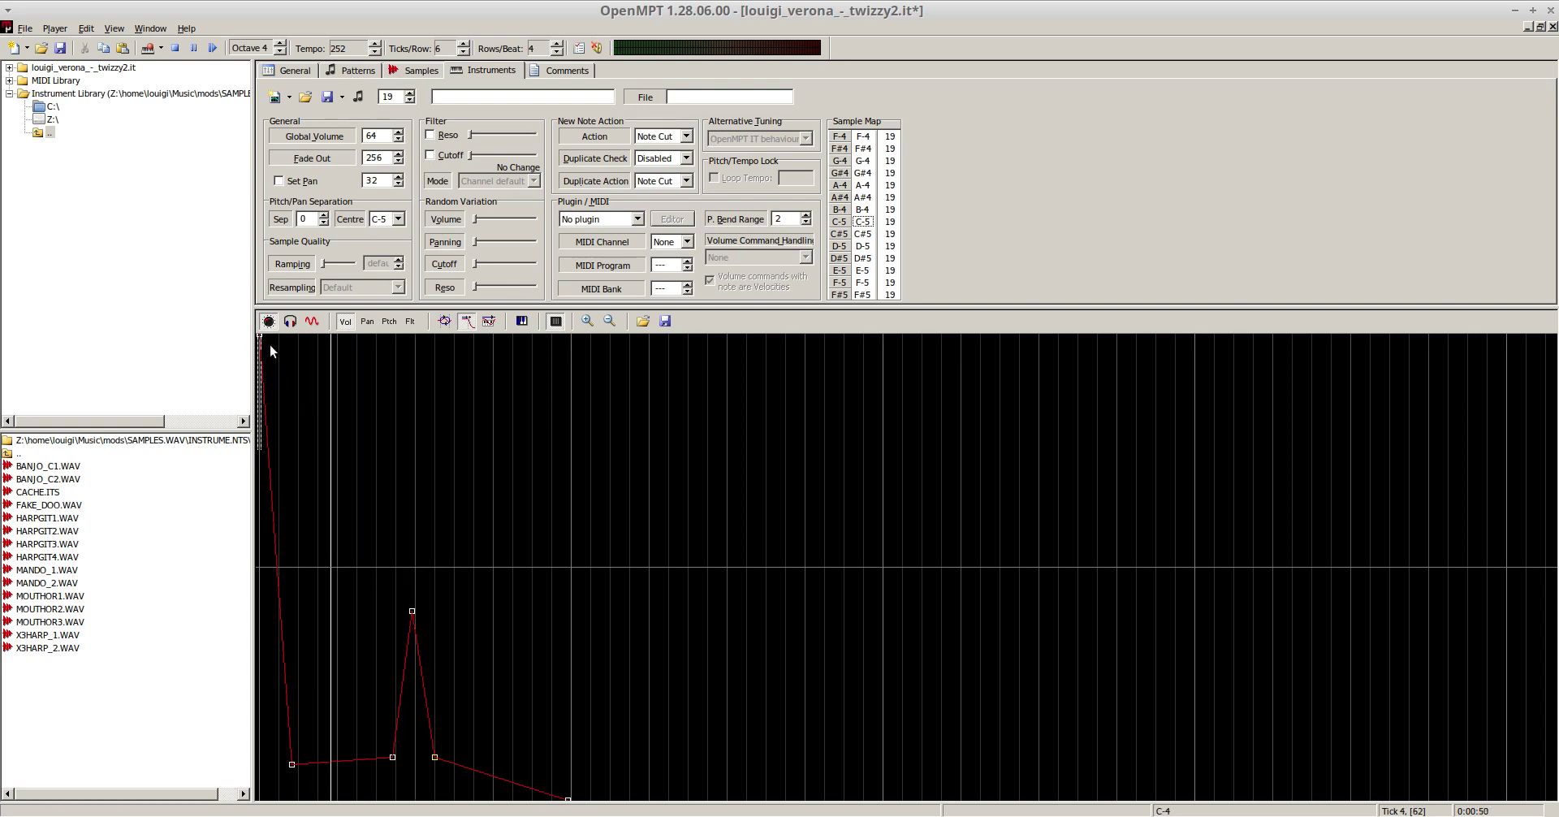
# - Play the pattern briefly with looping on, stop it, and return the cursor to row 0 of channel 17
pyautogui.click(351, 71)
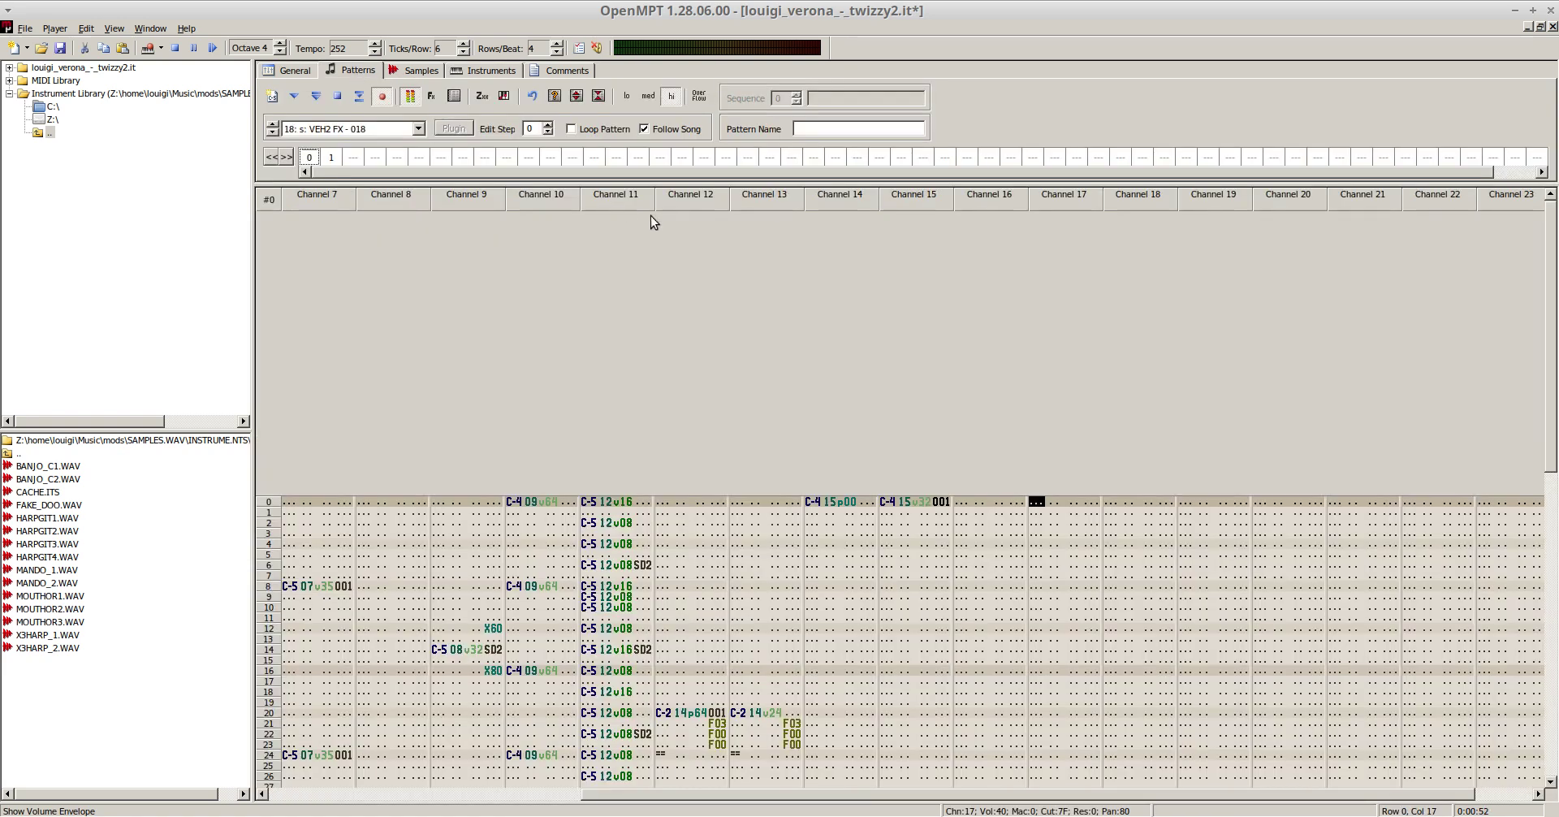
pyautogui.press('F7')
pyautogui.press('F8')
pyautogui.press('Up')
pyautogui.press('Up')
pyautogui.press('Up')
pyautogui.press('Up')
pyautogui.press('Up')
pyautogui.press('Up')
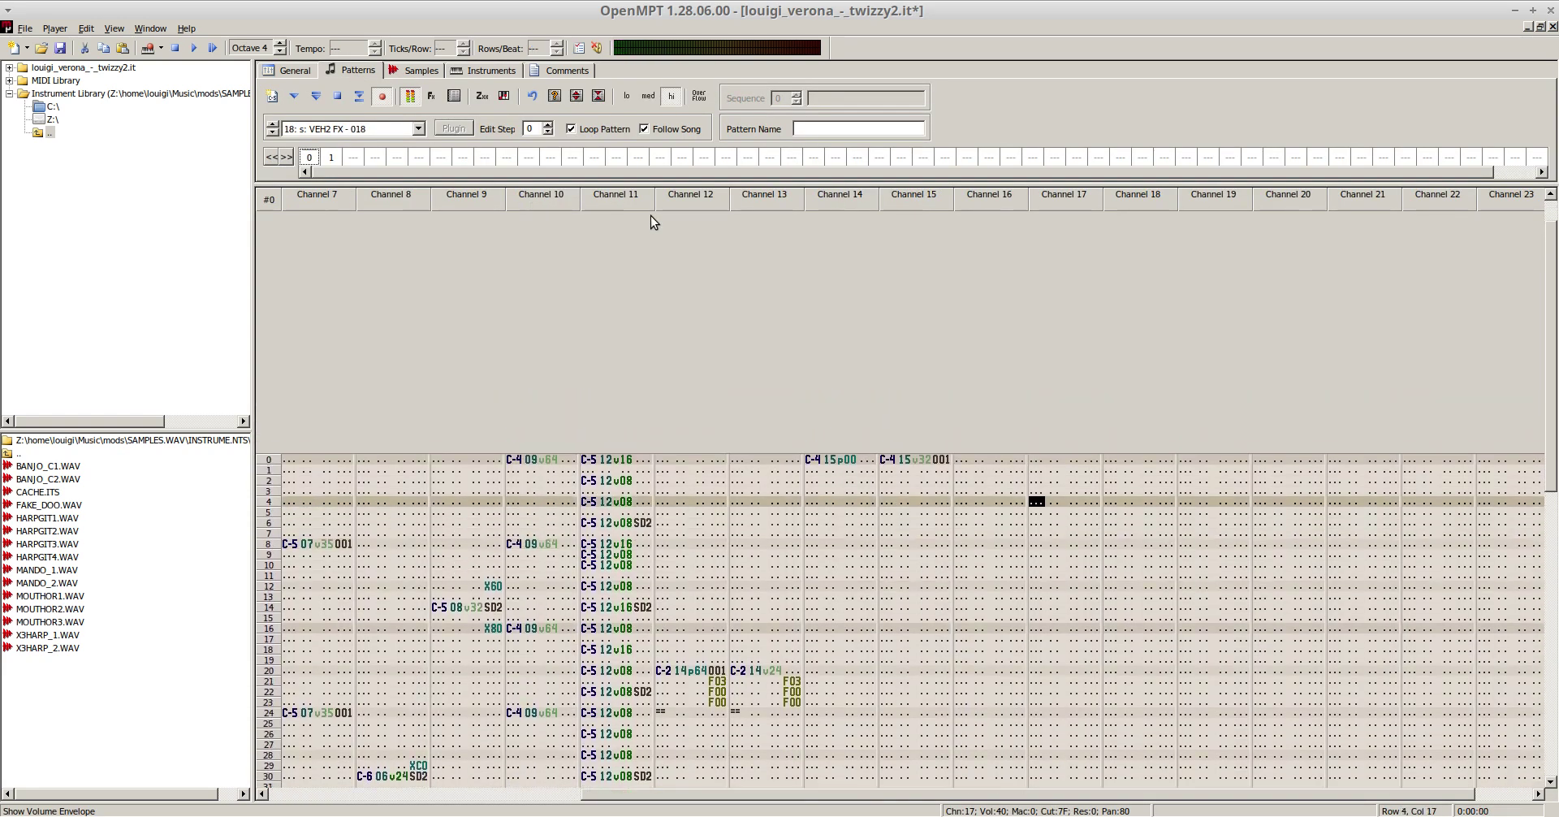
pyautogui.press('Up')
pyautogui.press('Up')
pyautogui.press('Up')
pyautogui.press('Up')
pyautogui.press('Right')
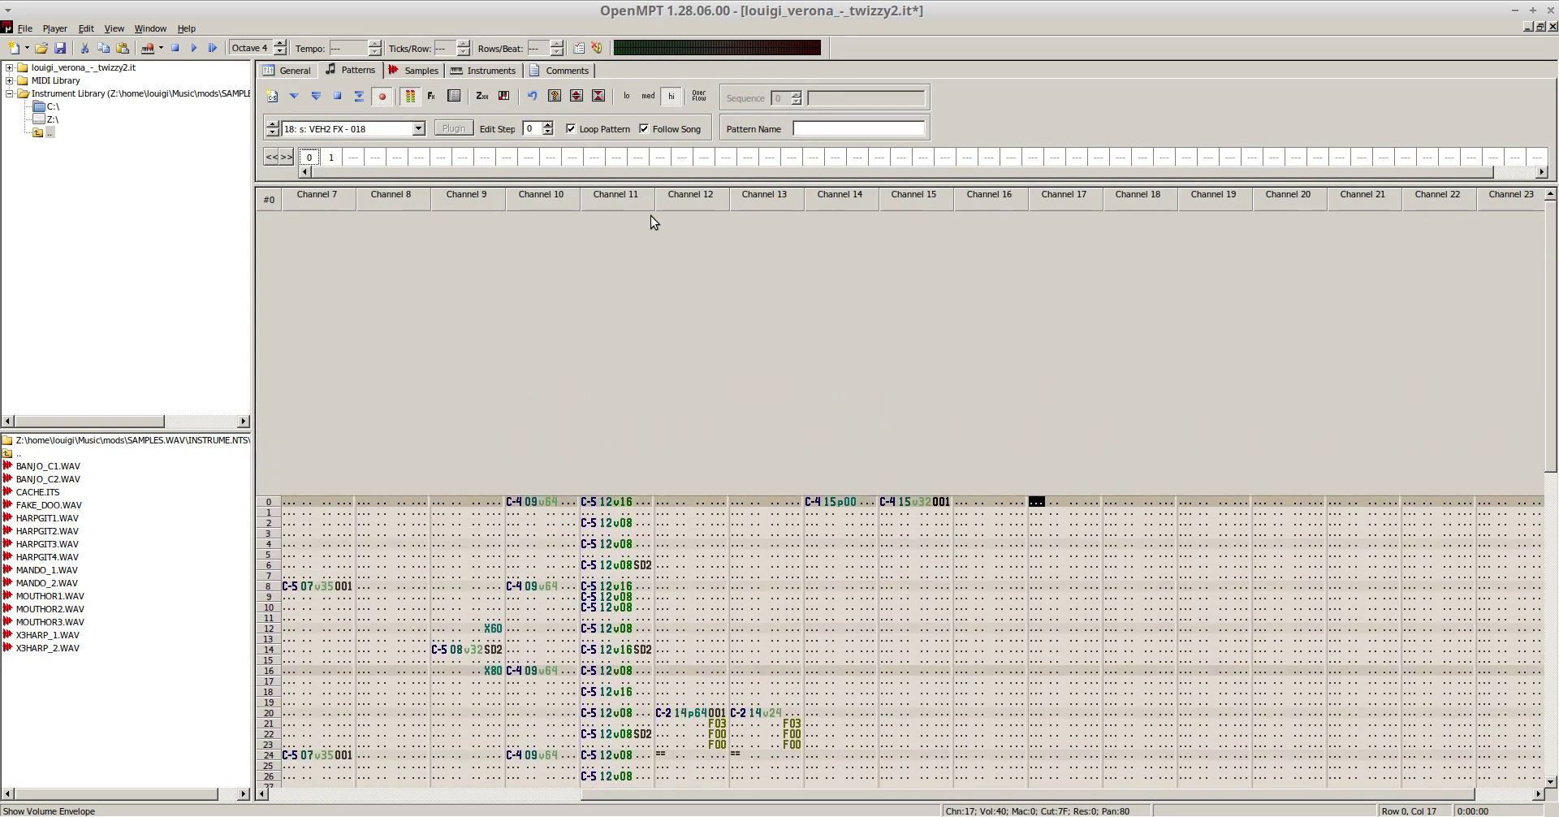
# - Audition sample 19 and set its default volume to 16
pyautogui.click(418, 71)
pyautogui.press('q')
pyautogui.press('q')
pyautogui.doubleClick(340, 127)
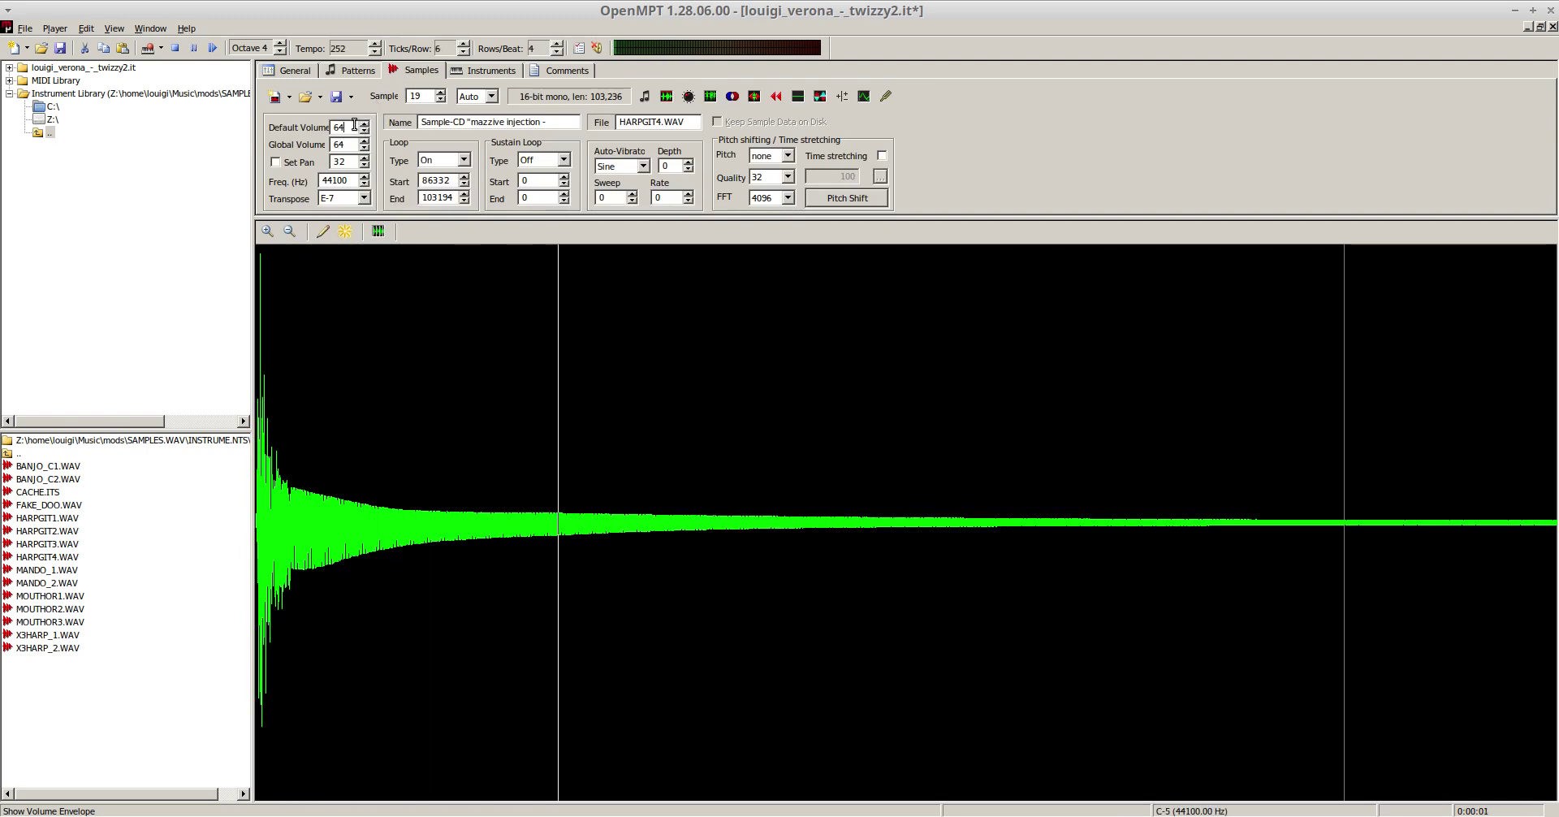
pyautogui.write('16')
# - Switch the pattern editor to instrument 19 and play the looped pattern with note recording turned off
pyautogui.click(354, 72)
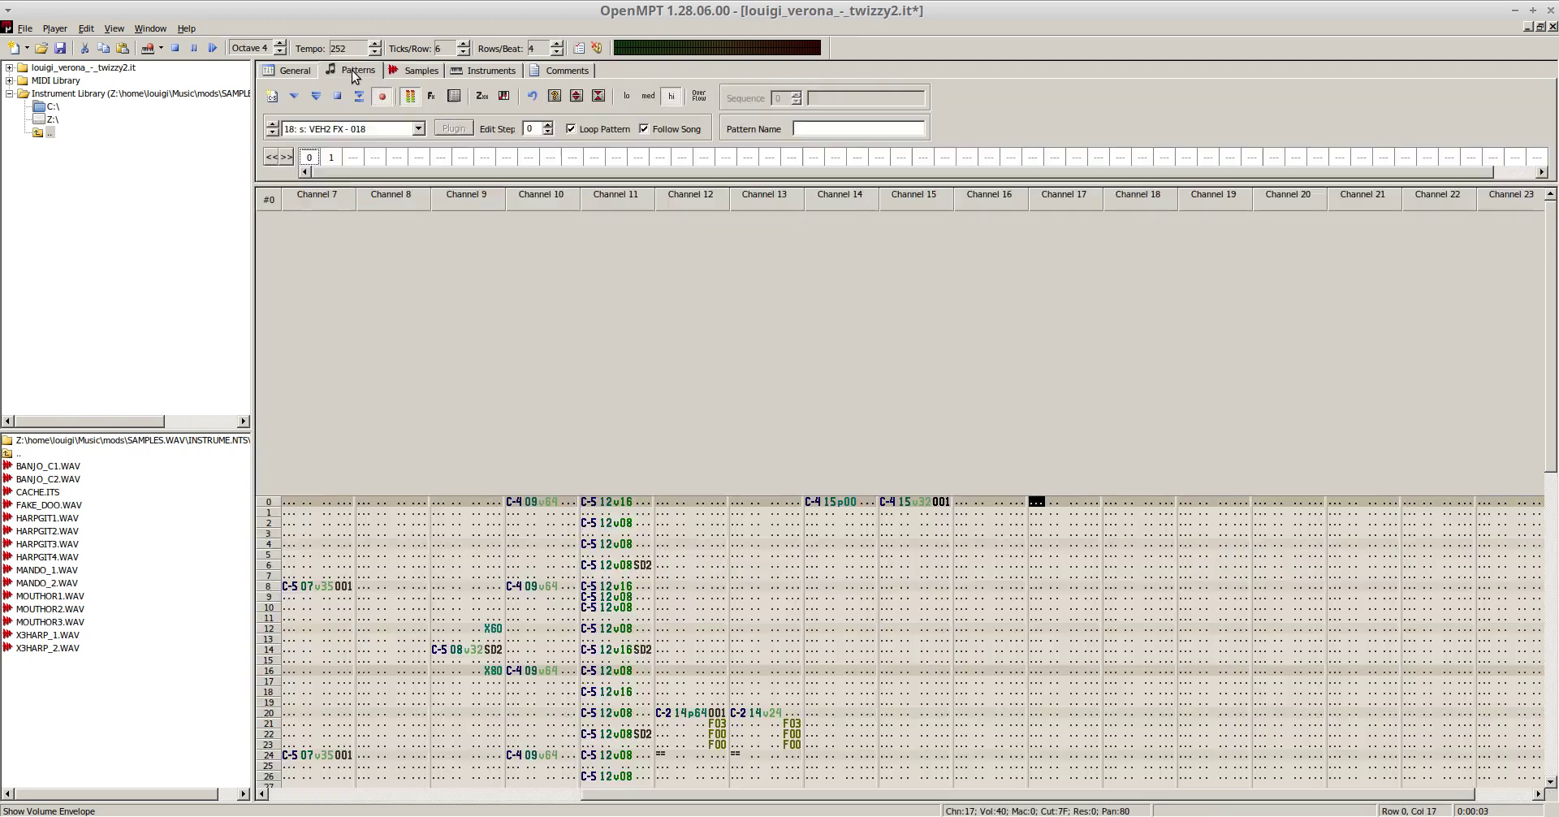
pyautogui.press('space')
pyautogui.hotkey('ctrl', 'Down')
pyautogui.press('F6')
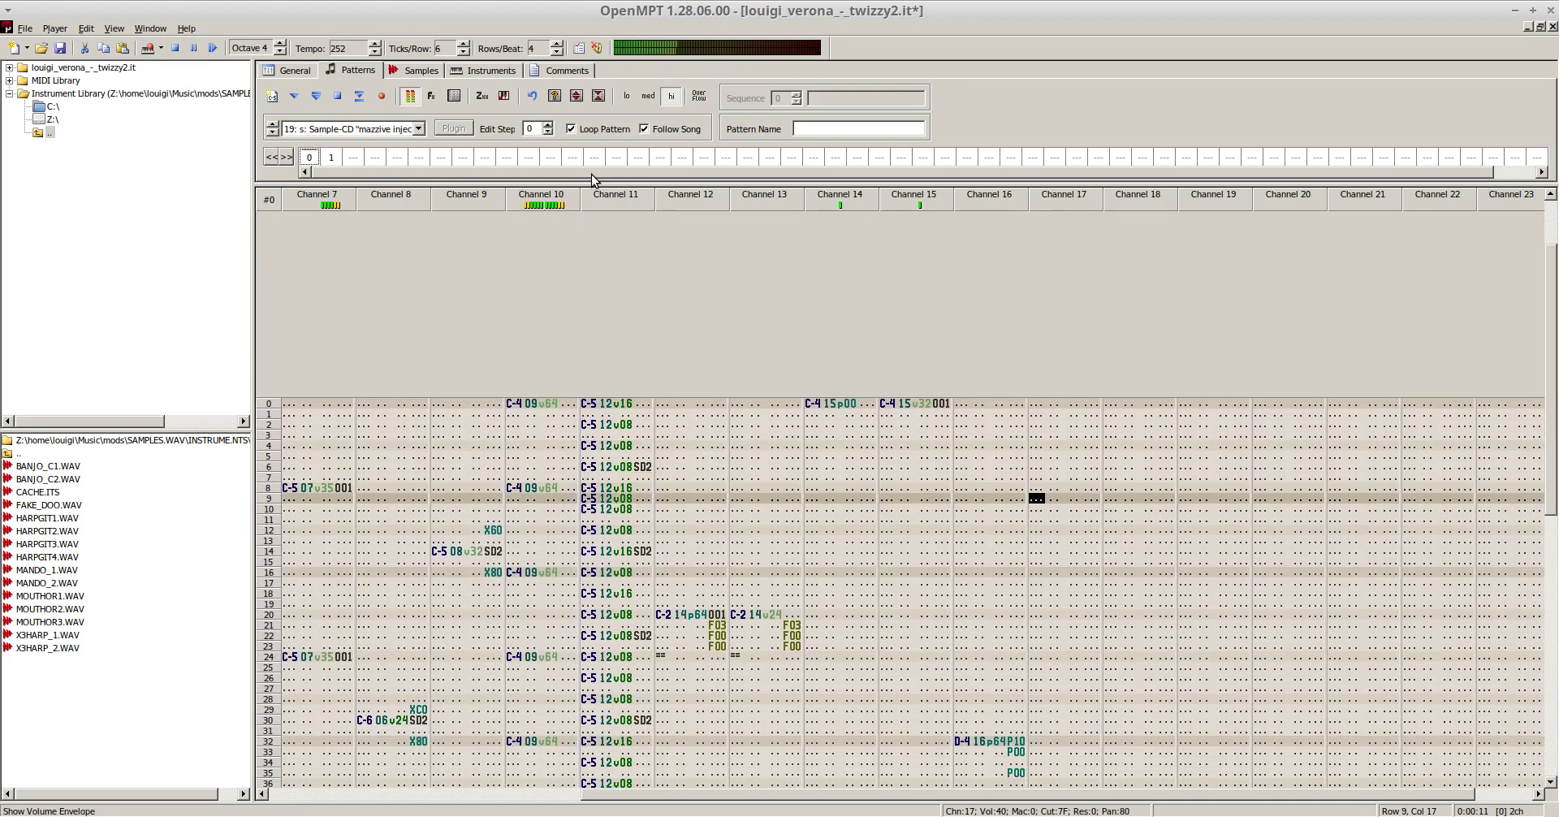
pyautogui.press('F8')
# - Turn recording on and enter instrument 19 notes in channel 17: C-5 on row 4, G-5 on row 10, A#5 on row 12, C-6 on row 14
pyautogui.press('space')
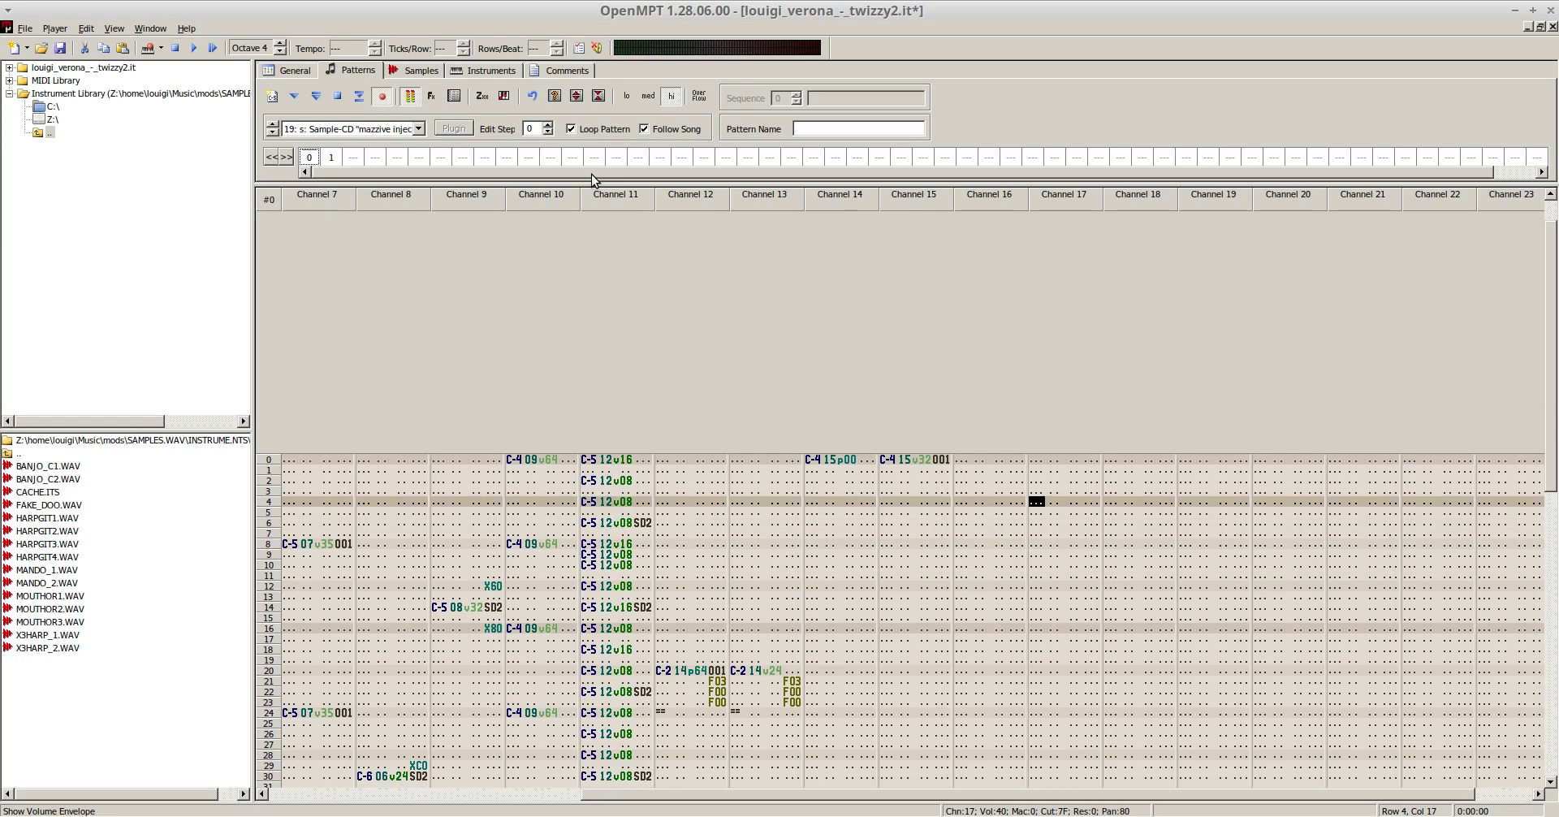
pyautogui.press('q')
pyautogui.press('F8')
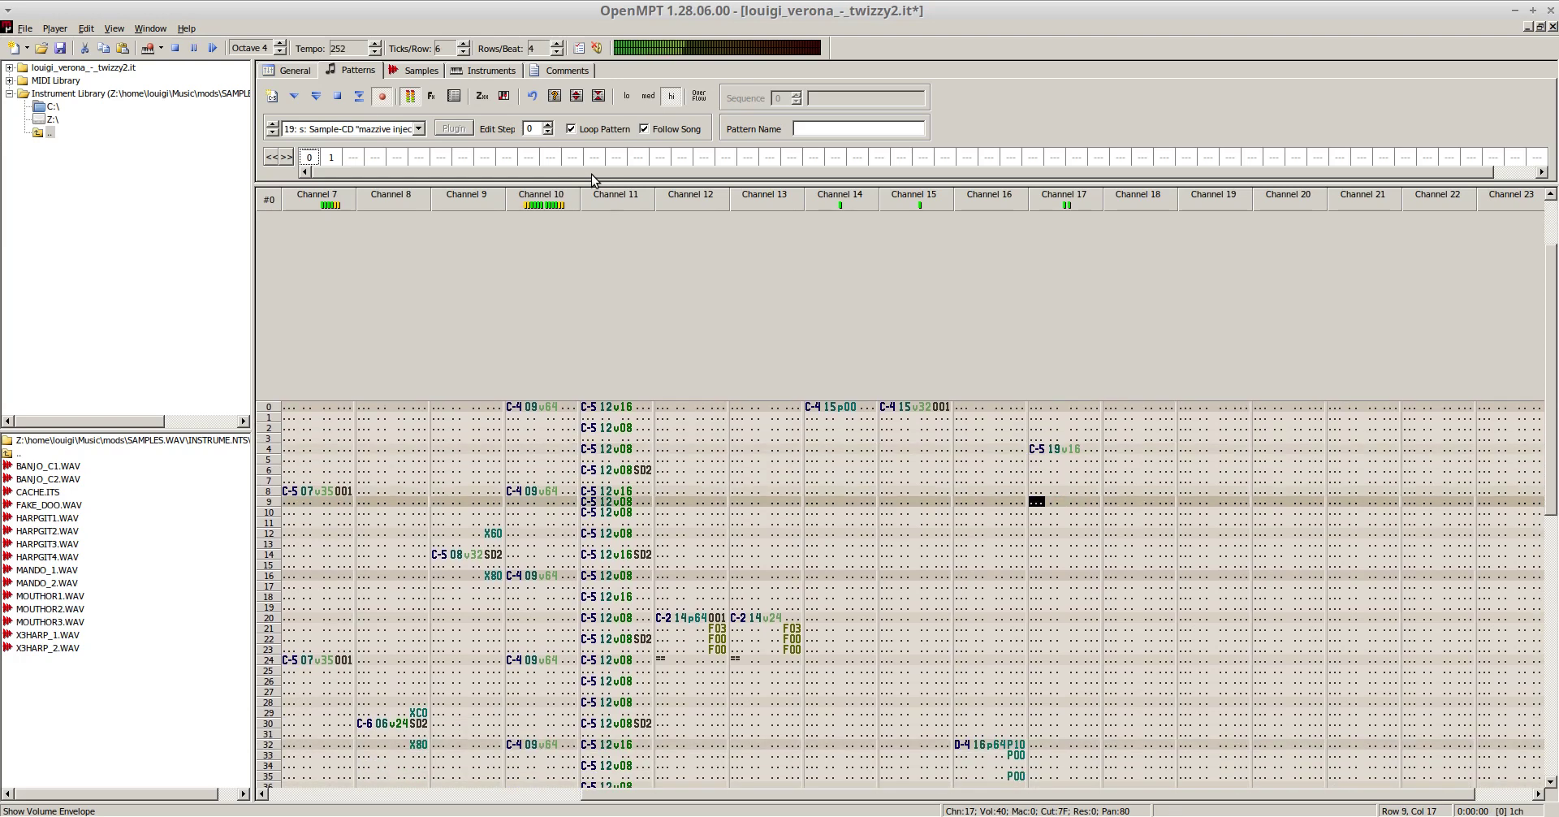
pyautogui.press('q')
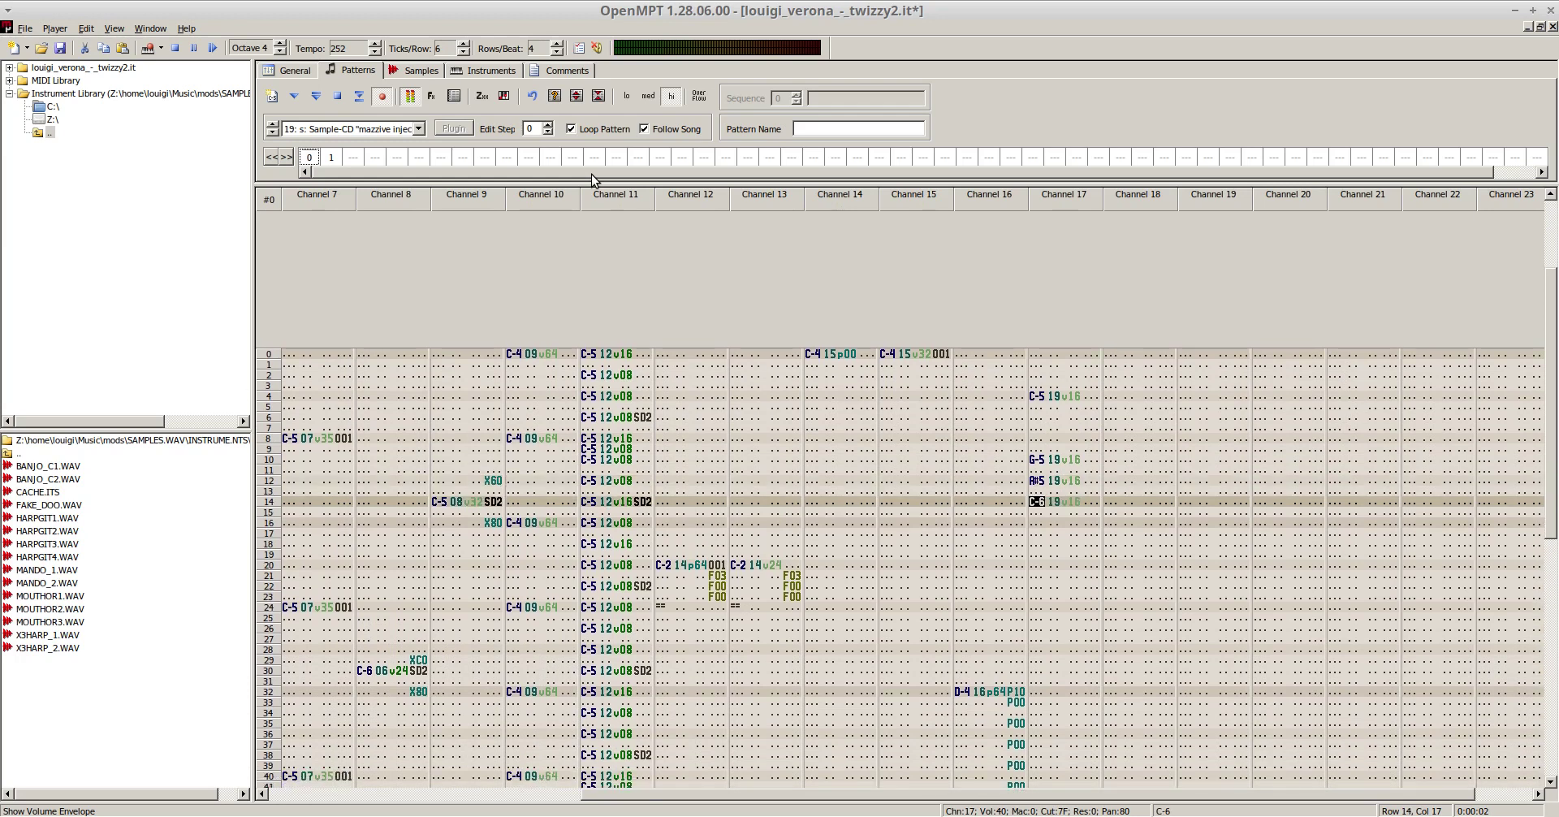
# - Play back the new notes, then shift A#5 to row 14 and C-6 to row 16 in channel 17
pyautogui.press('F7')
pyautogui.press('F8')
pyautogui.press('Up')
pyautogui.press('Up')
pyautogui.press('Up')
pyautogui.press('Up')
pyautogui.press('Up')
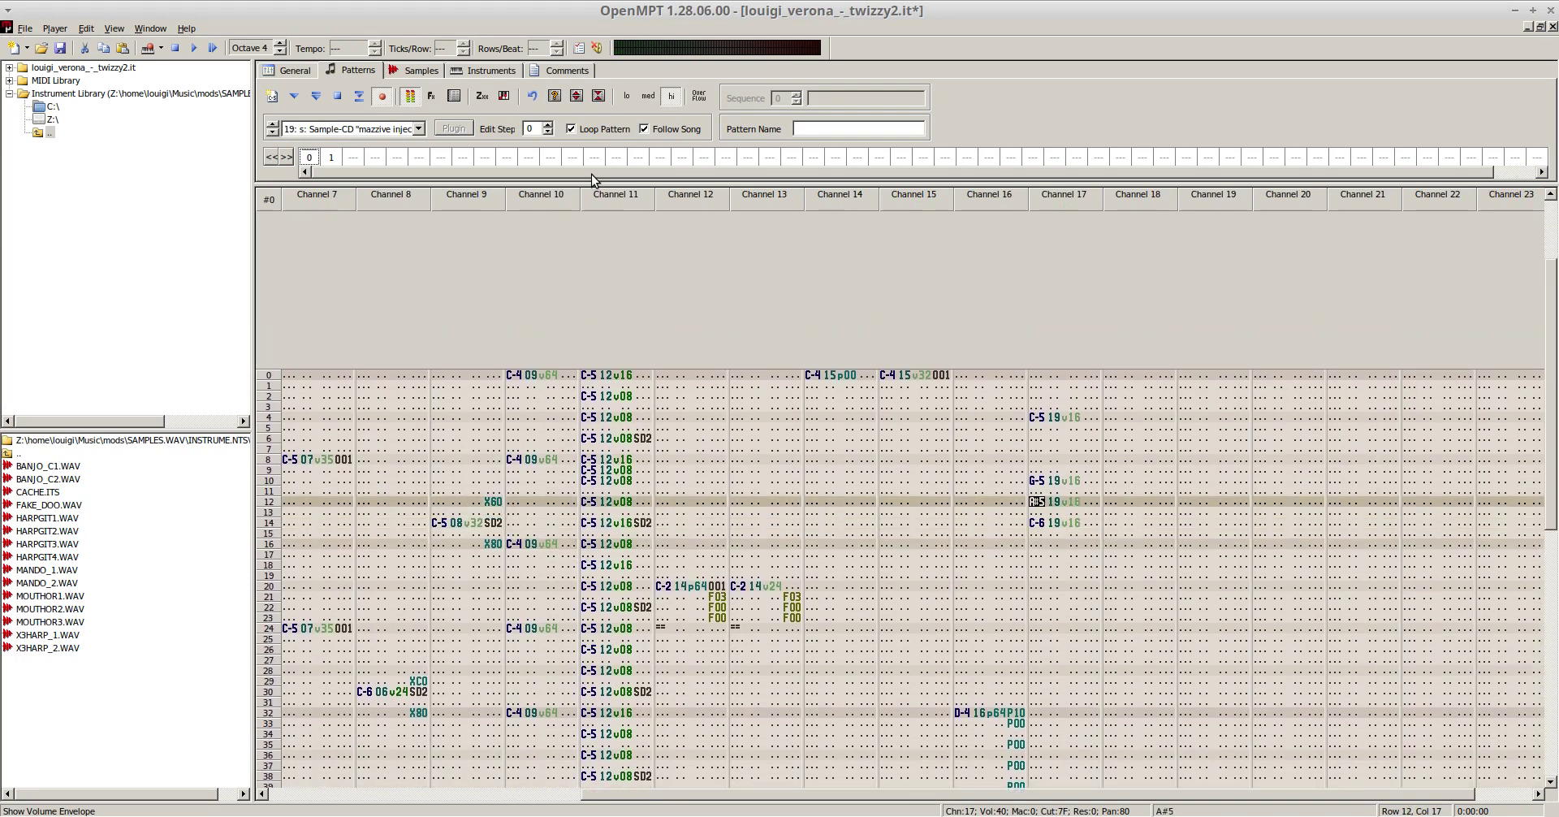
pyautogui.press('Down')
pyautogui.press('Down')
pyautogui.press('Down')
pyautogui.press('Down')
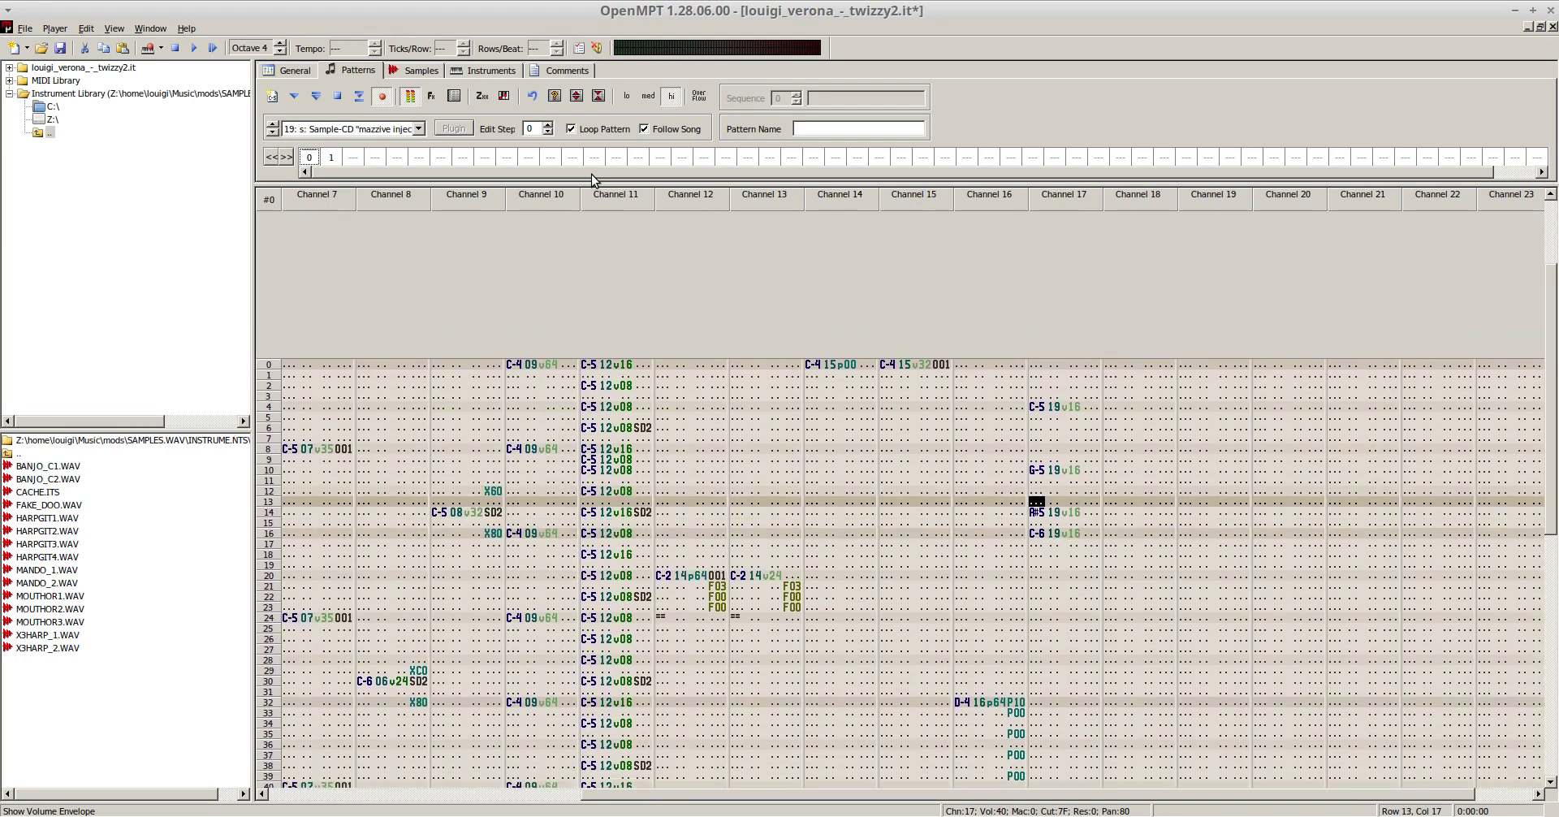
# - Shift A#5 to row 16 and C-6 to row 20 in channel 17, and play the pattern back
pyautogui.press('F7')
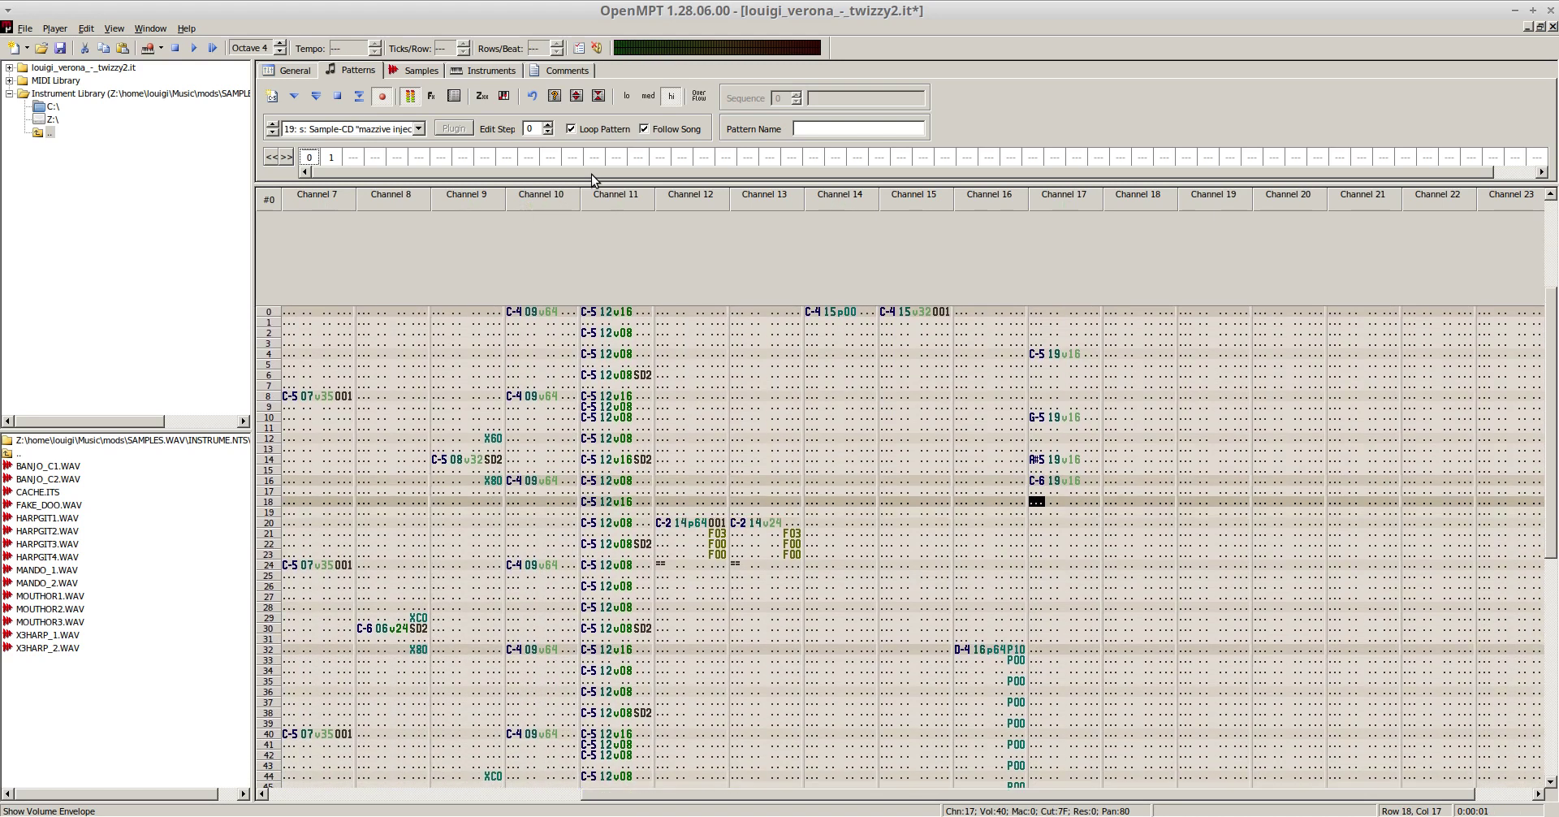
pyautogui.press('F8')
pyautogui.press('Insert')
pyautogui.press('Insert')
pyautogui.press('Down')
pyautogui.press('Down')
pyautogui.press('Down')
pyautogui.press('Down')
pyautogui.press('Down')
pyautogui.press('Down')
pyautogui.press('Down')
pyautogui.press('Down')
pyautogui.press('Down')
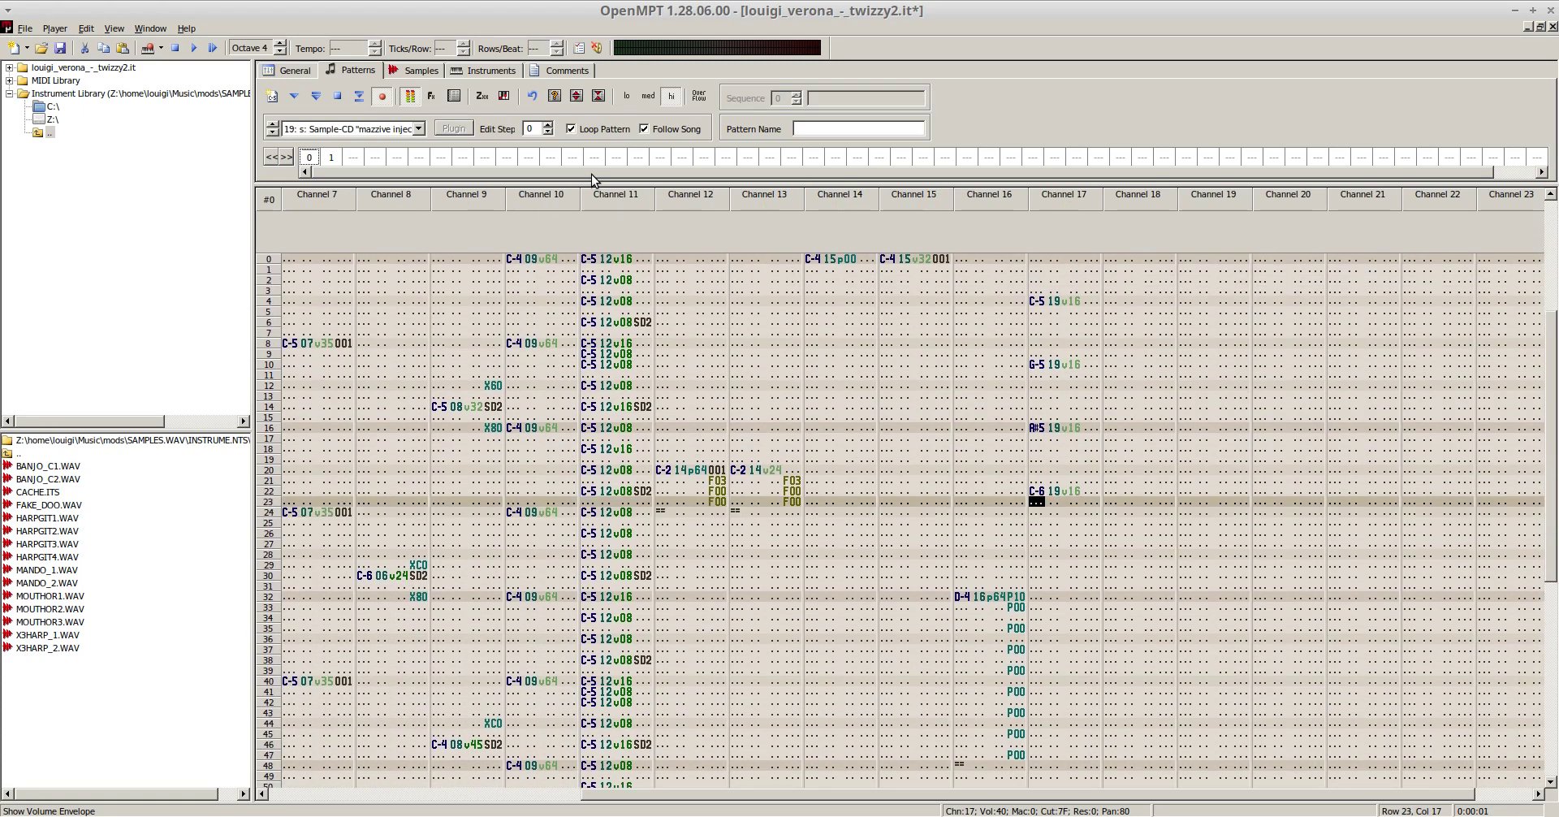
pyautogui.press('F6')
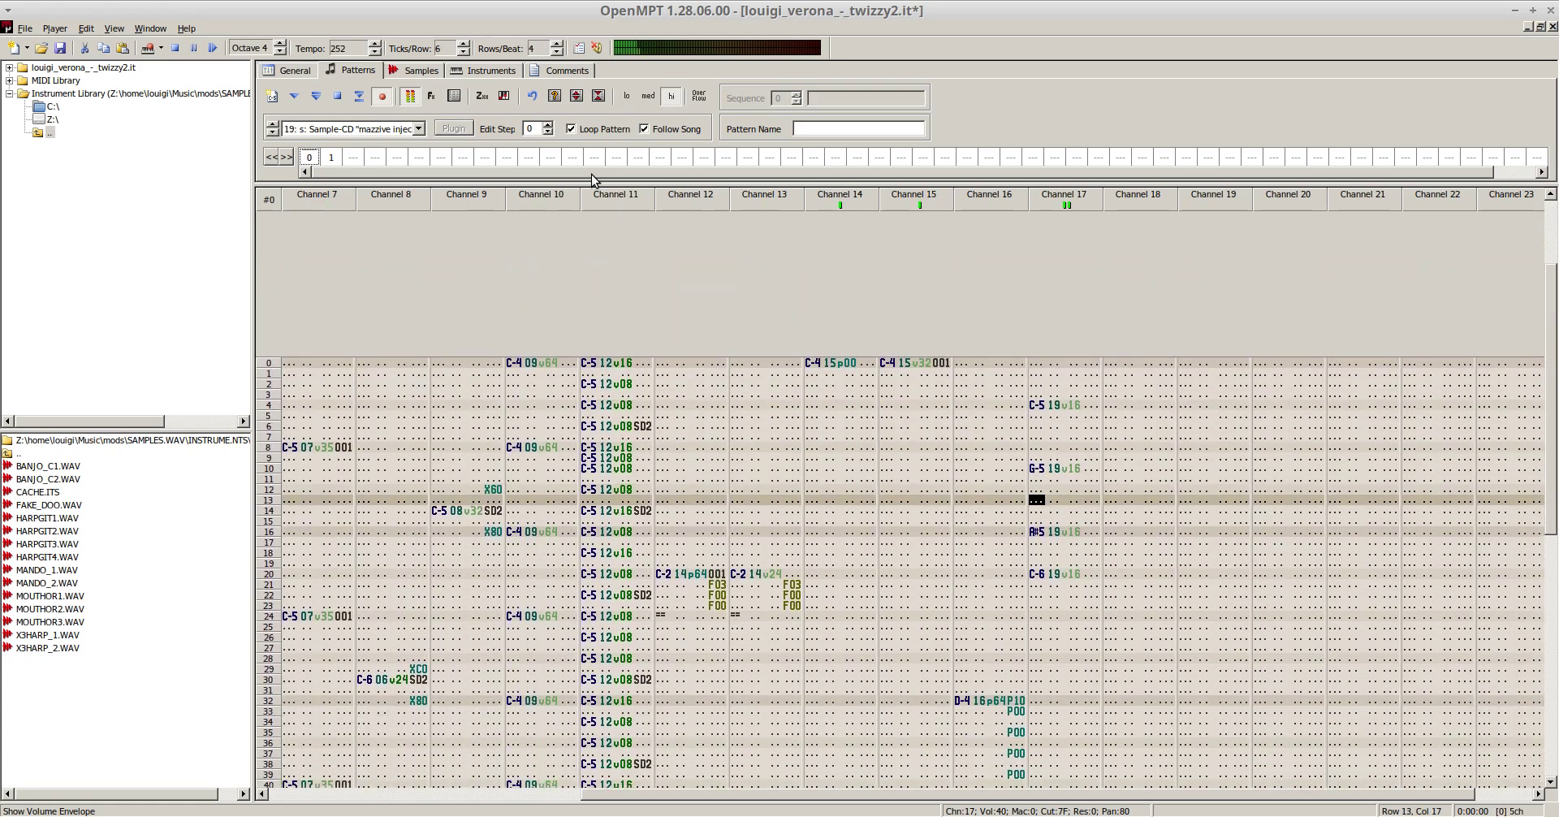
pyautogui.press('F8')
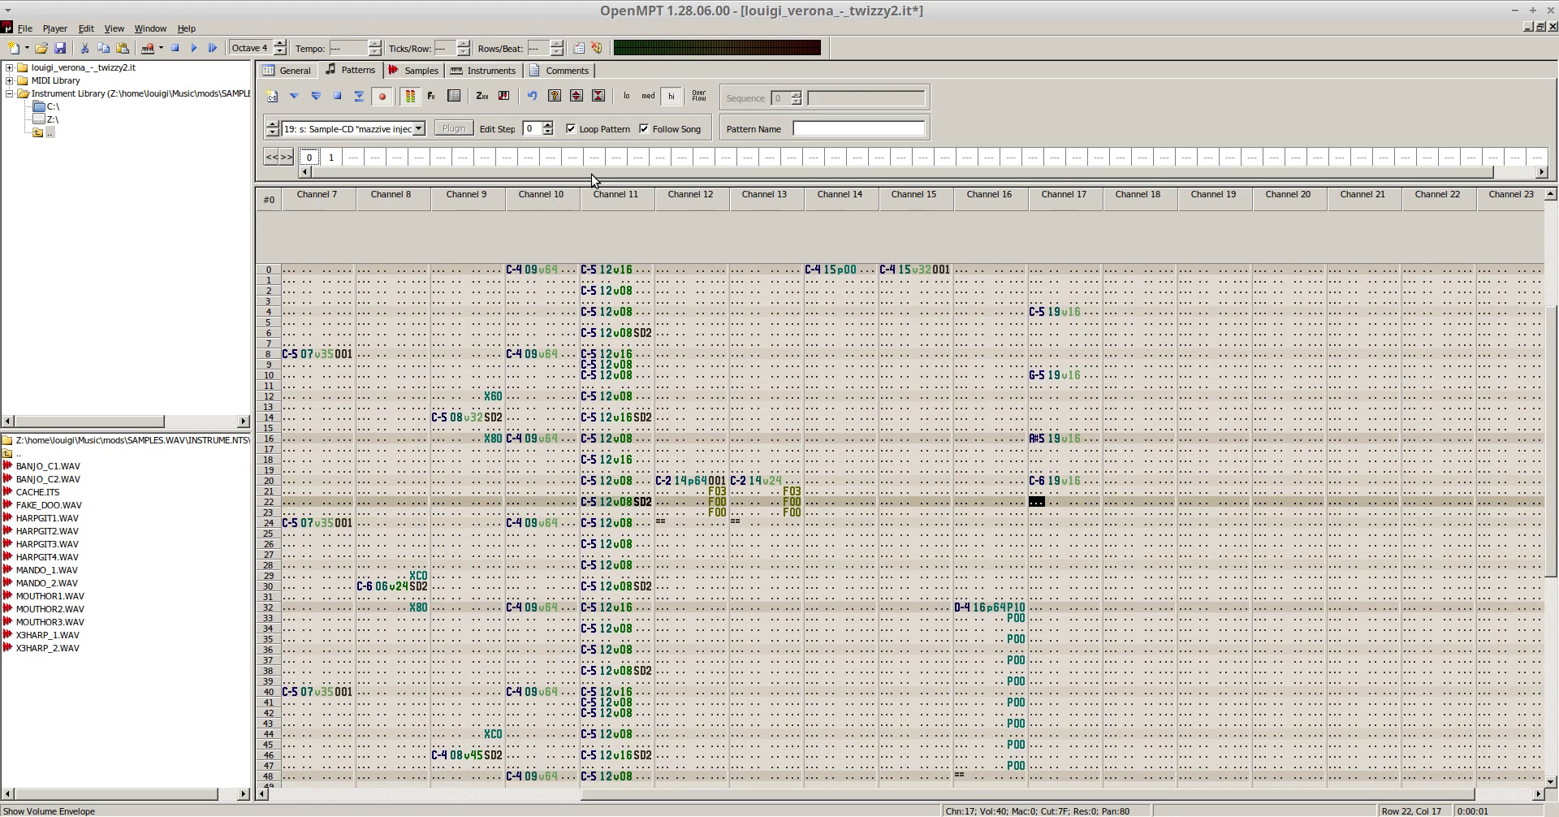
# - Audition instrument 19 and remove the last four points of its volume envelope
pyautogui.click(463, 72)
pyautogui.press('a')
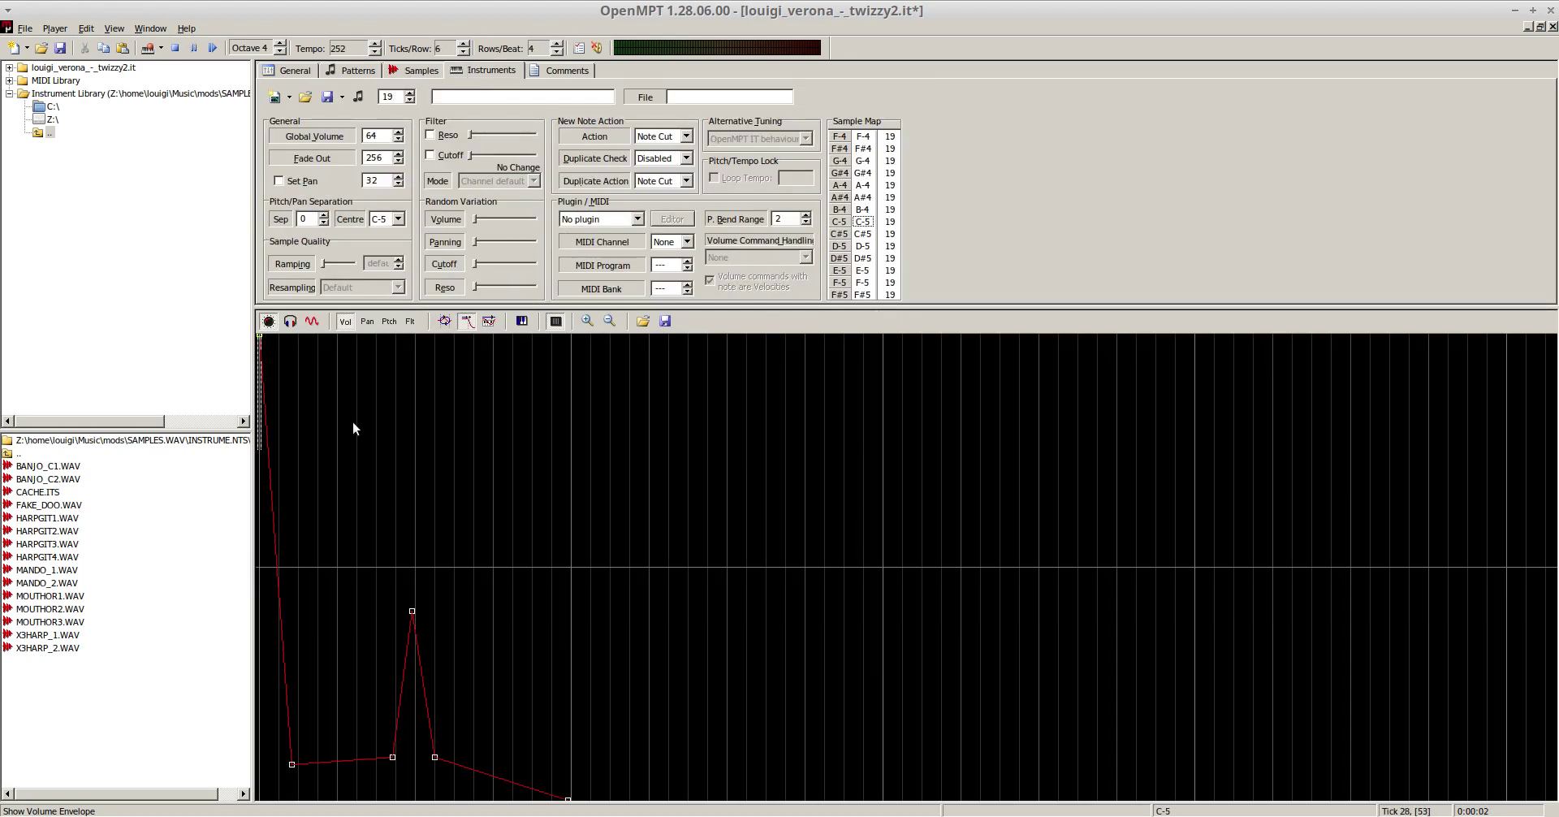
pyautogui.press('a')
pyautogui.rightClick(567, 799)
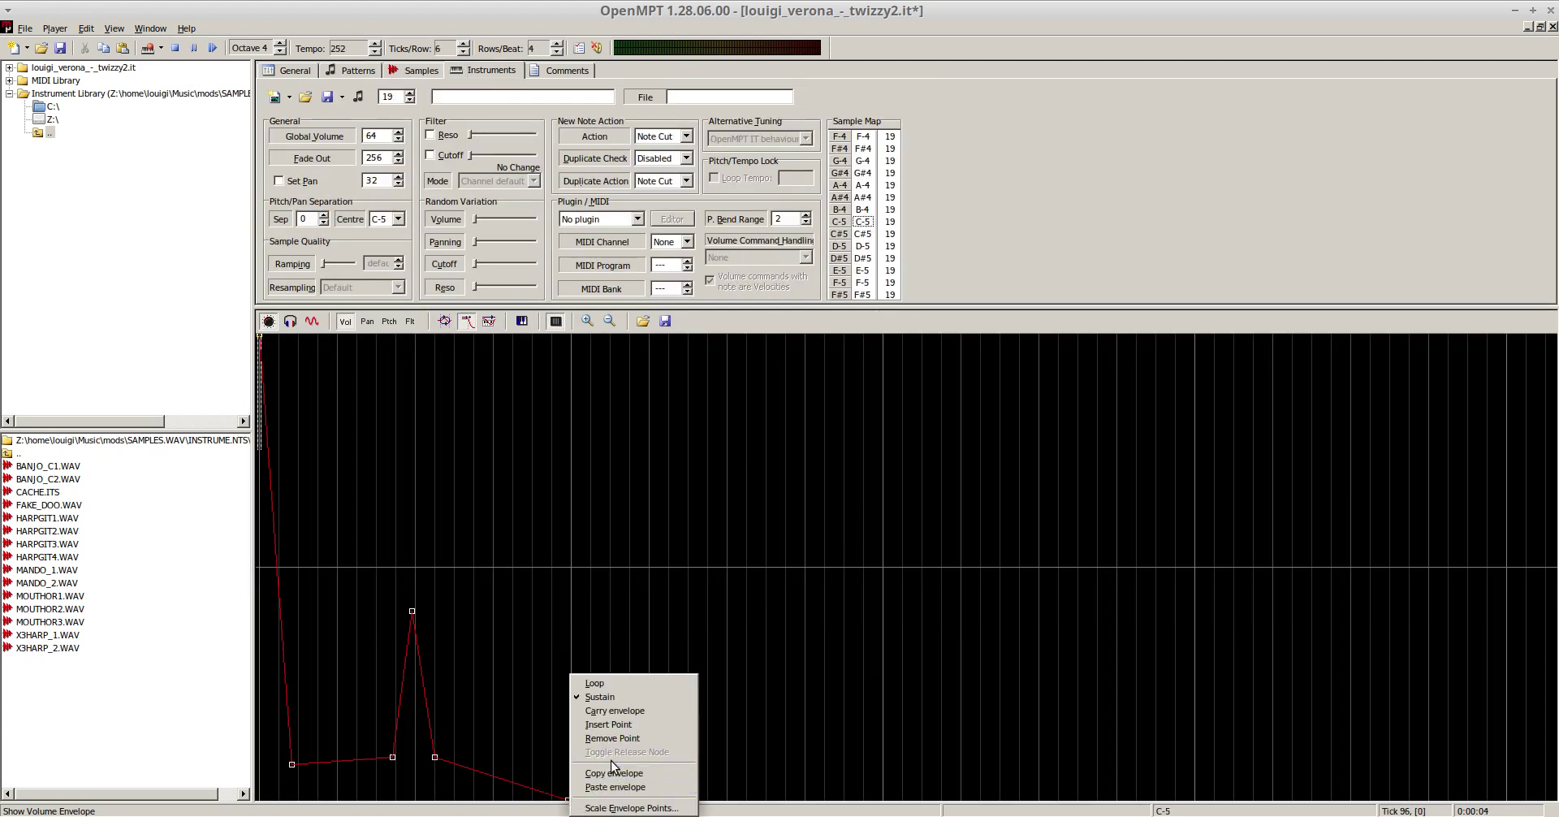
pyautogui.click(610, 739)
pyautogui.rightClick(436, 757)
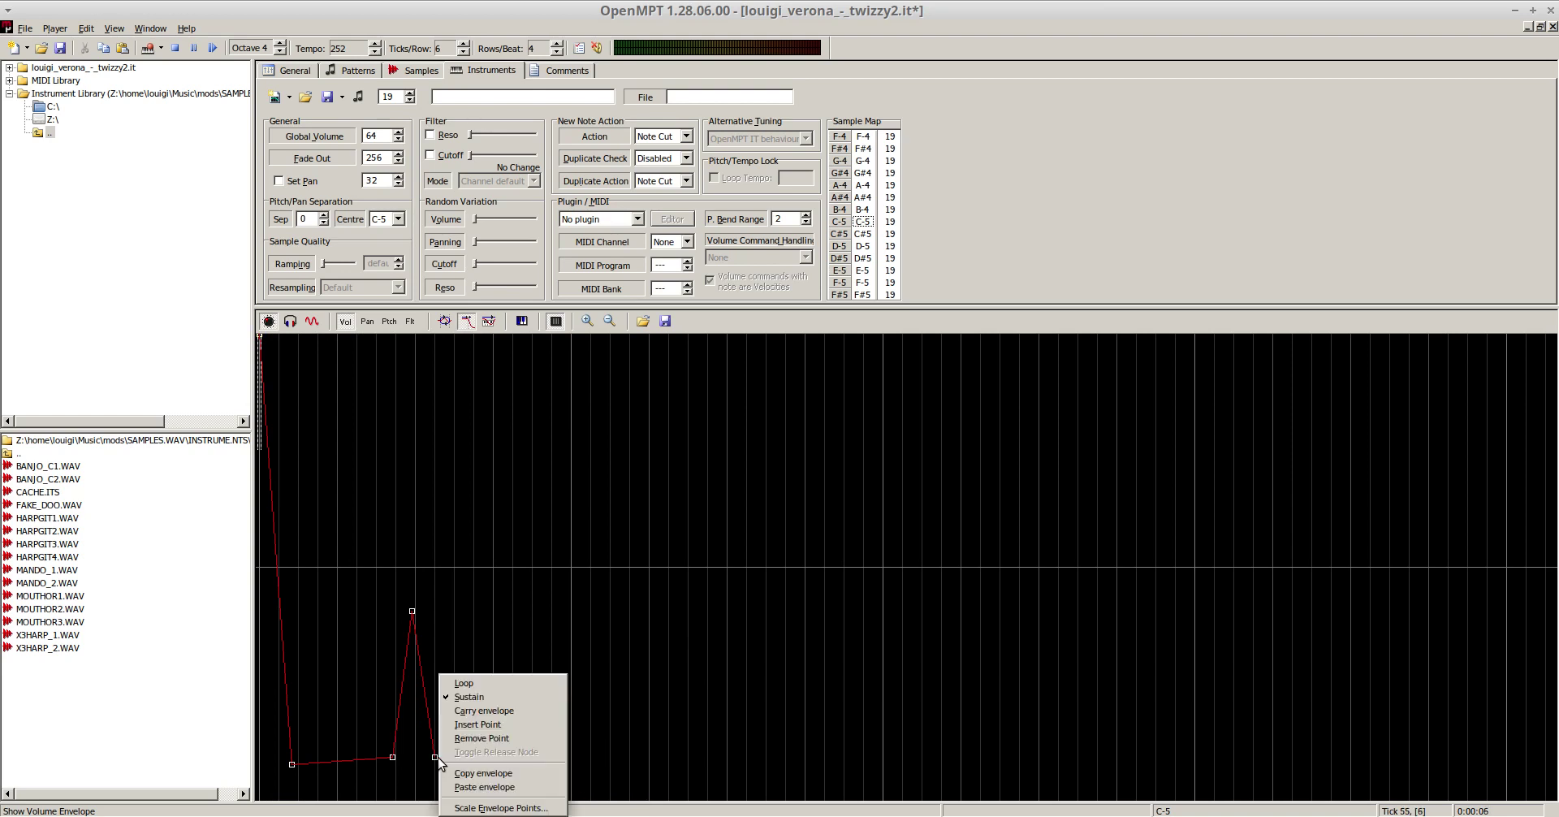
pyautogui.click(471, 739)
pyautogui.rightClick(412, 610)
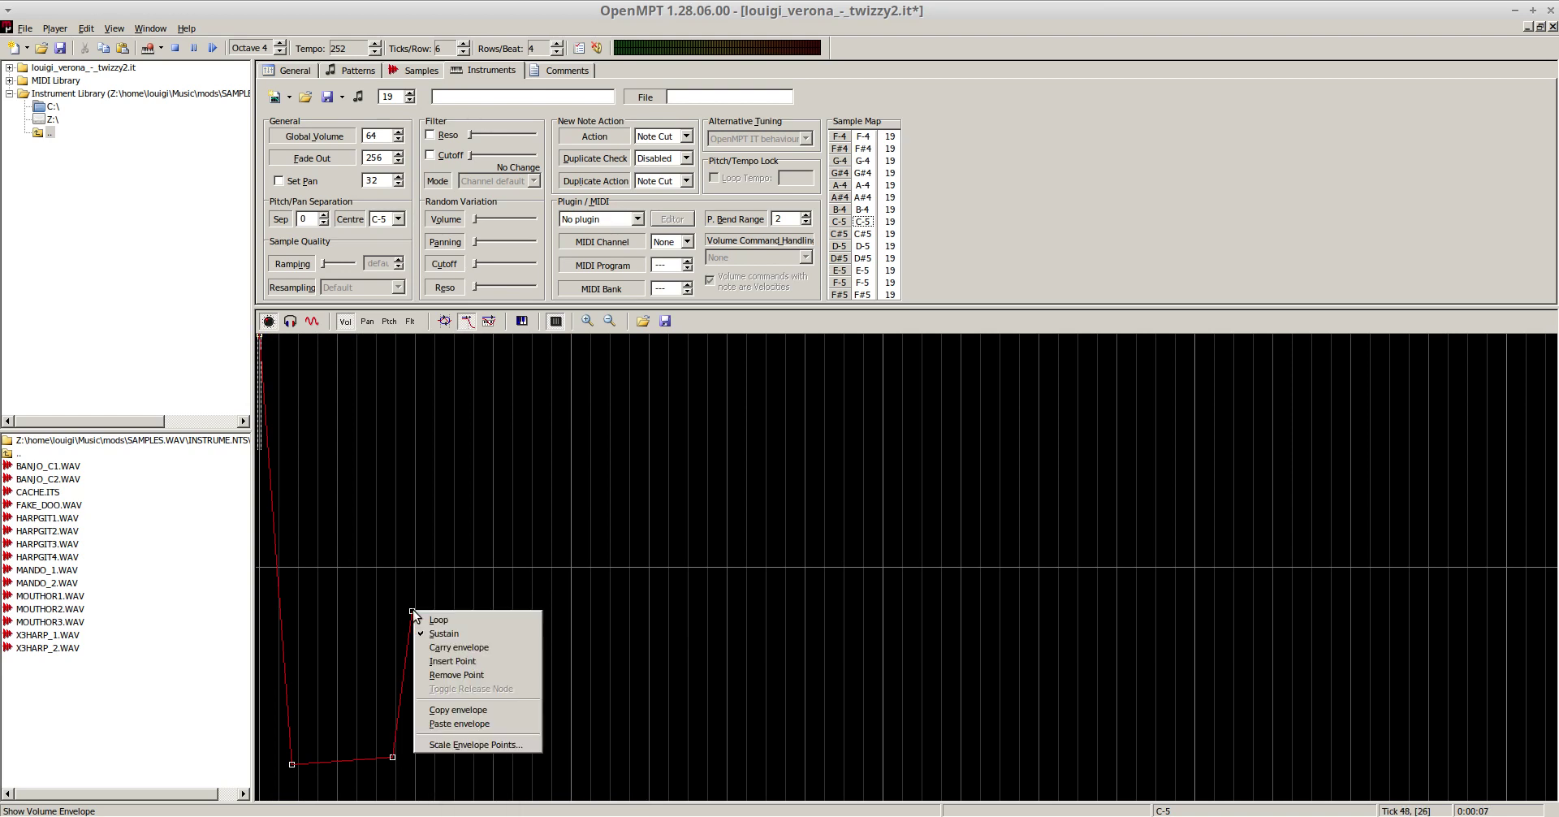
pyautogui.click(445, 674)
pyautogui.rightClick(393, 755)
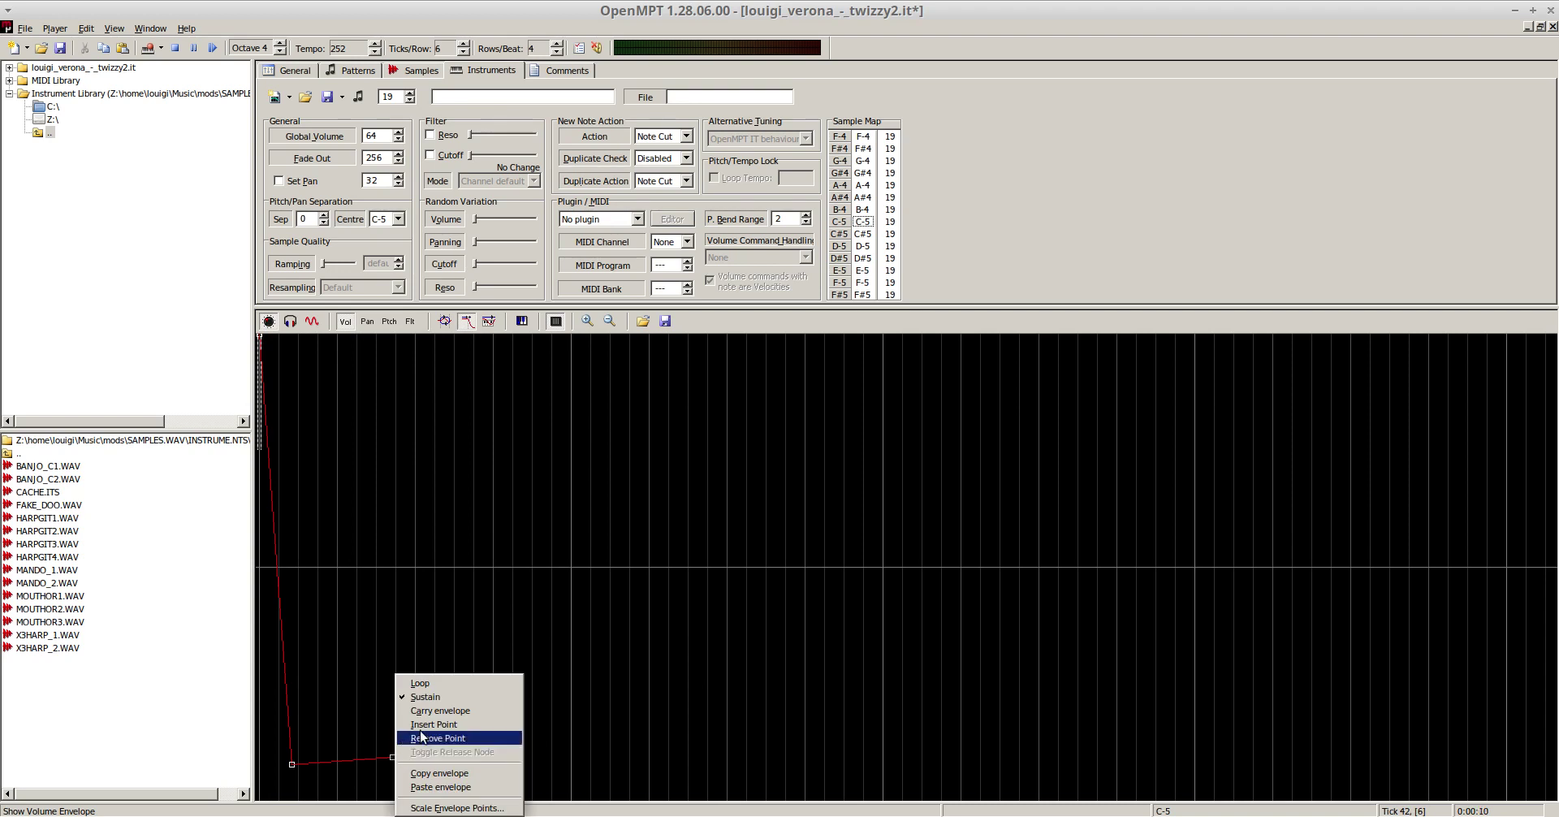
pyautogui.click(421, 737)
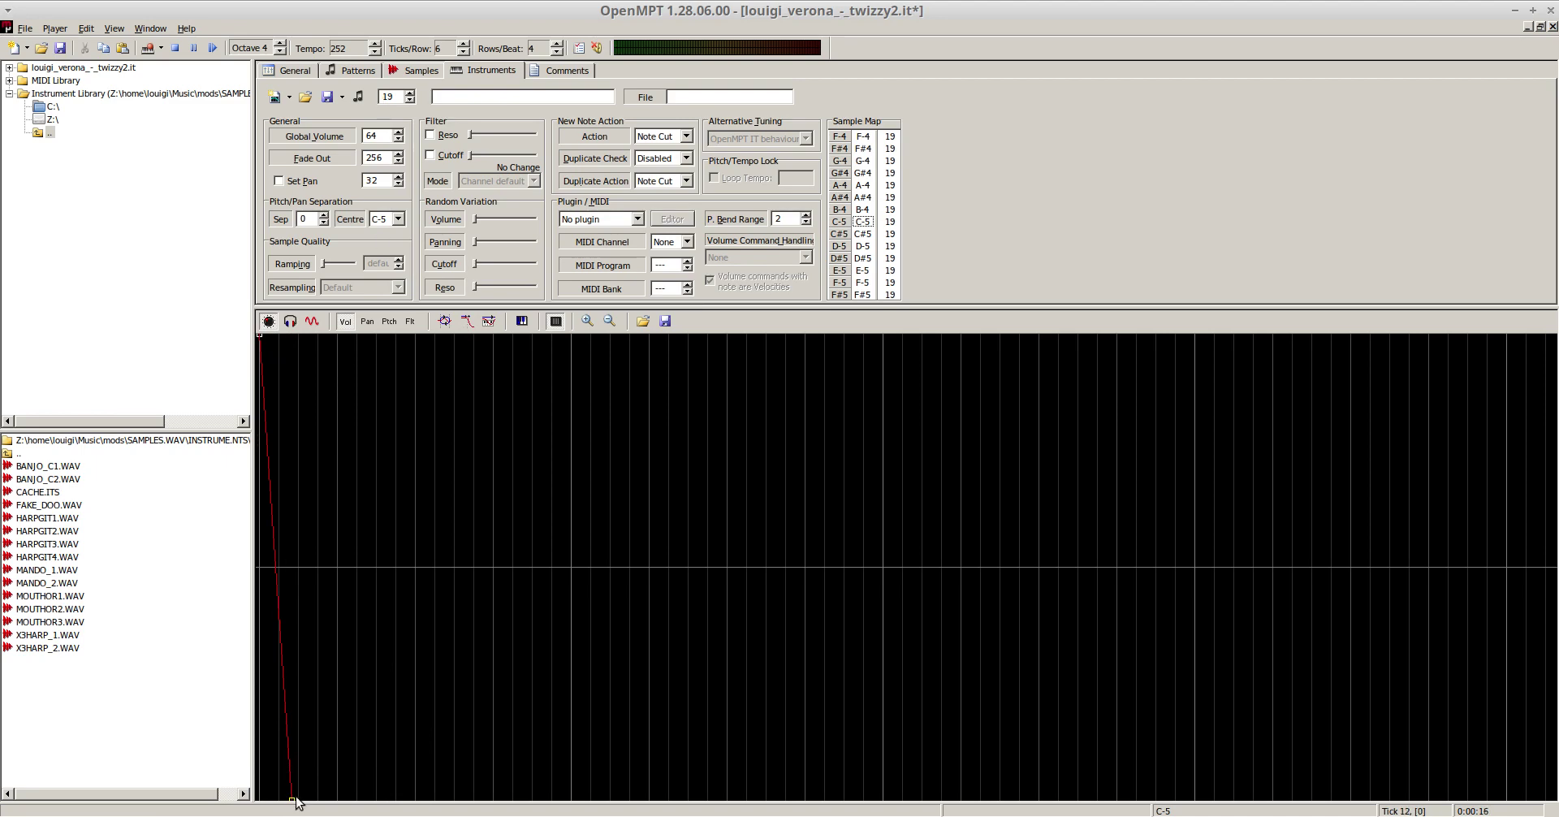
# - Turn off envelope sustain, place the end point at zero at about tick 23, and return to the pattern
pyautogui.moveTo(297, 803); pyautogui.dragTo(331, 802)
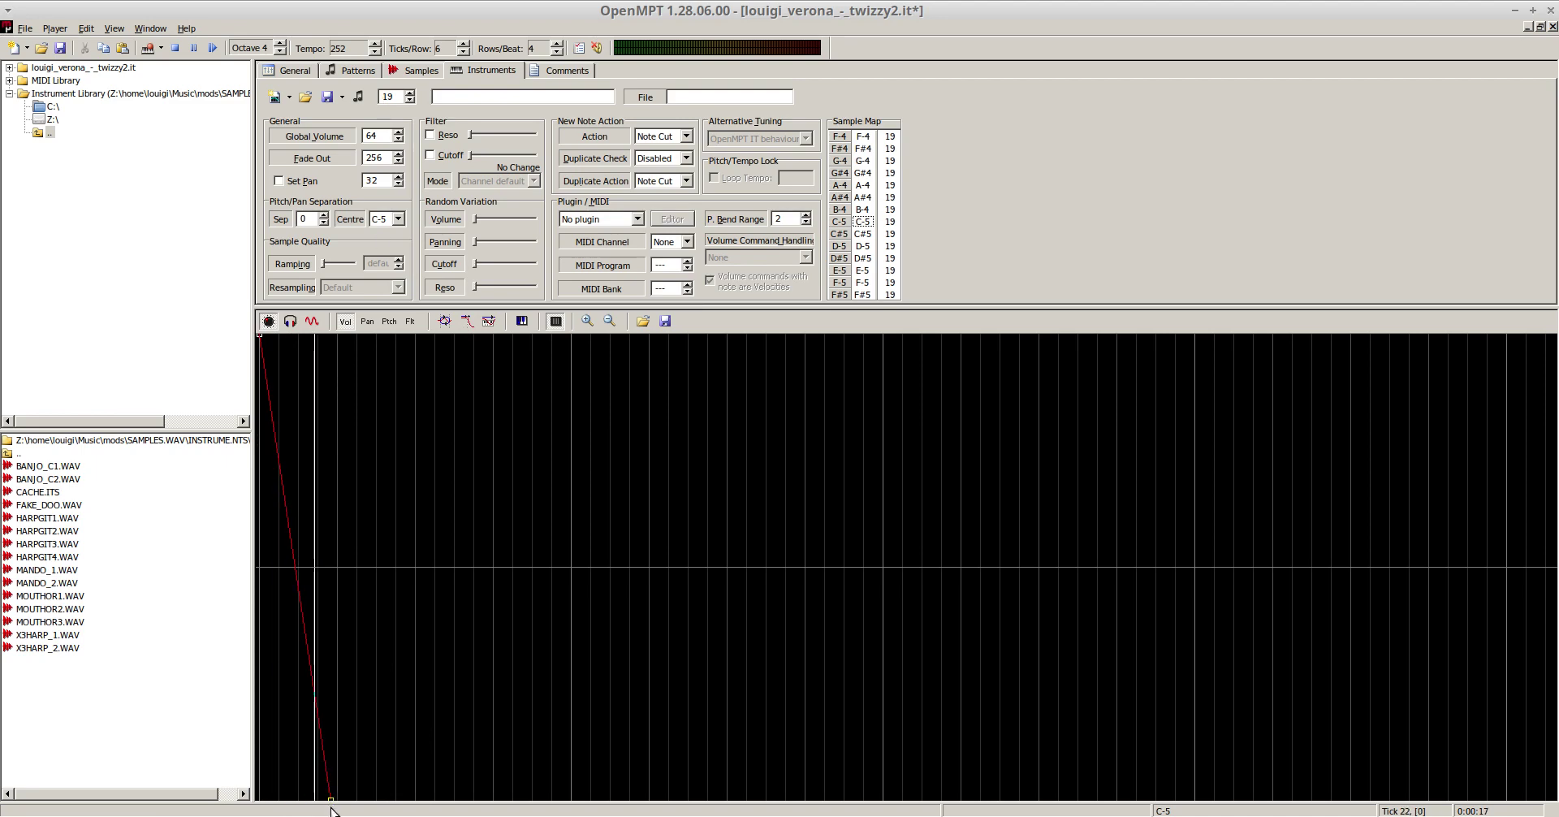
pyautogui.click(358, 73)
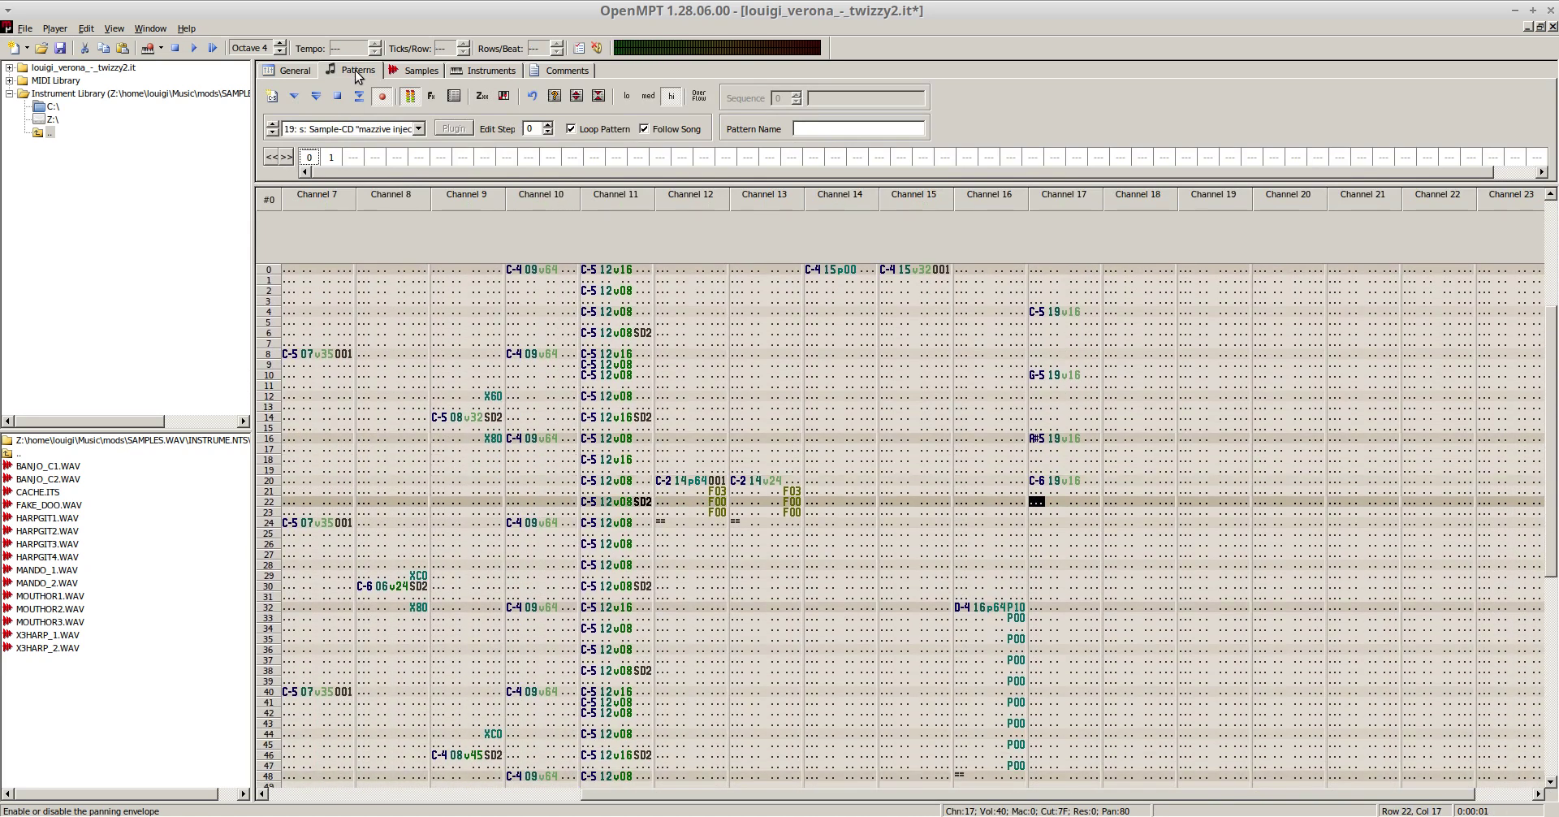
# - Copy the channel 17 notes from row 4 through row 20
pyautogui.press('Up')
pyautogui.press('Up')
pyautogui.press('Up')
pyautogui.press('Up')
pyautogui.press('Up')
pyautogui.press('Up')
pyautogui.press('Up')
pyautogui.press('Up')
pyautogui.press('Up')
pyautogui.press('Up')
pyautogui.press('Up')
pyautogui.press('Up')
pyautogui.press('Up')
pyautogui.press('Up')
pyautogui.press('Up')
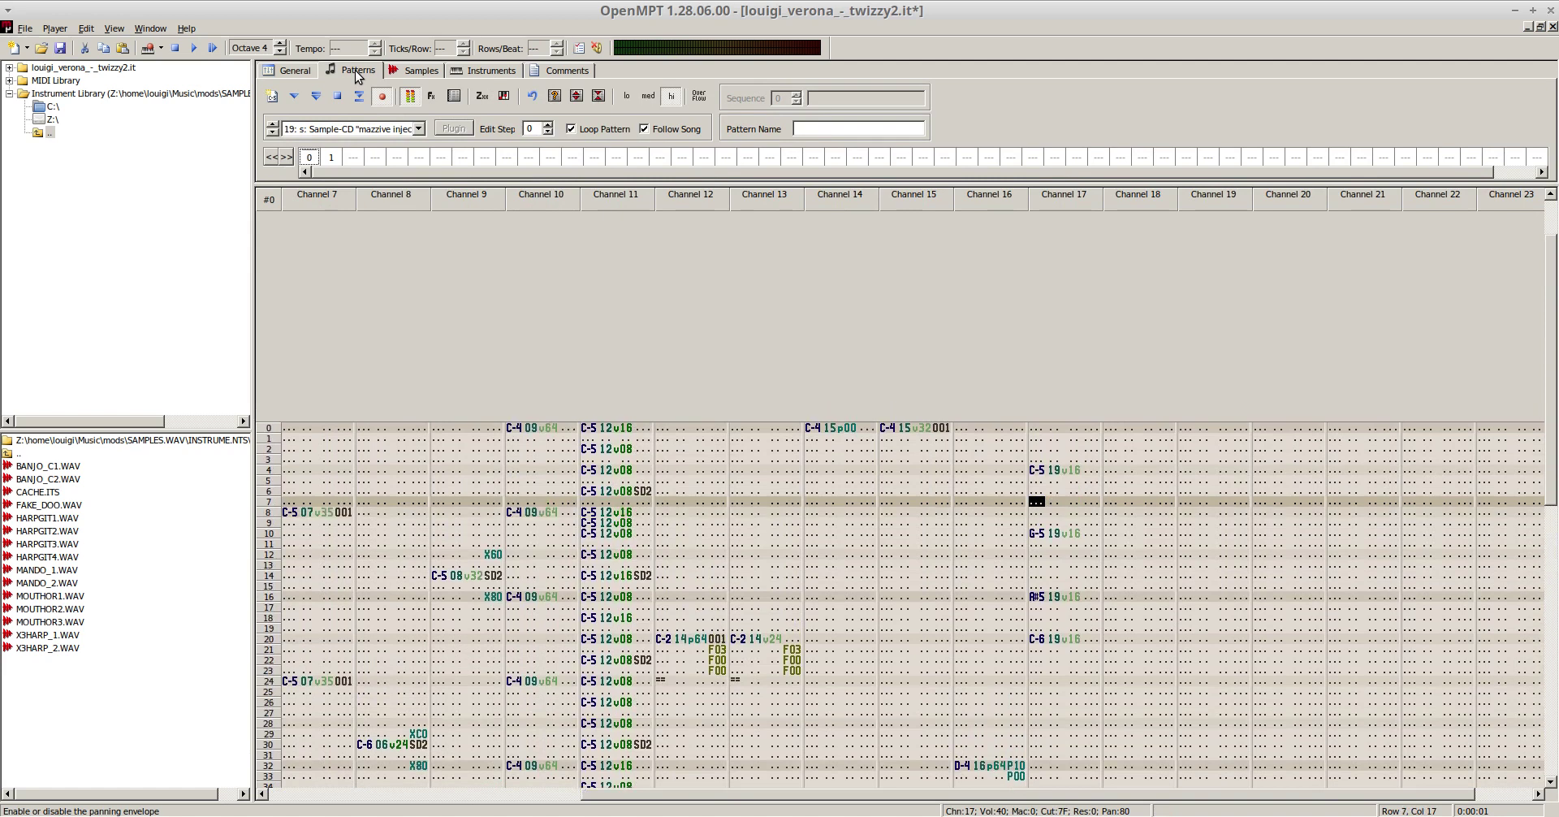
pyautogui.press('Up')
pyautogui.press('Up')
pyautogui.press('Up')
pyautogui.hotkey('shift', 'Right')
pyautogui.hotkey('shift', 'Right')
pyautogui.hotkey('shift', 'Right')
pyautogui.hotkey('shift', 'Down')
pyautogui.hotkey('shift', 'Down')
pyautogui.hotkey('shift', 'Down')
pyautogui.hotkey('shift', 'Down')
pyautogui.hotkey('shift', 'Down')
pyautogui.hotkey('shift', 'Down')
pyautogui.hotkey('shift', 'Down')
pyautogui.hotkey('shift', 'Down')
pyautogui.hotkey('shift', 'Down')
pyautogui.hotkey('shift', 'Down')
pyautogui.hotkey('shift', 'Down')
pyautogui.hotkey('shift', 'Down')
pyautogui.hotkey('shift', 'Down')
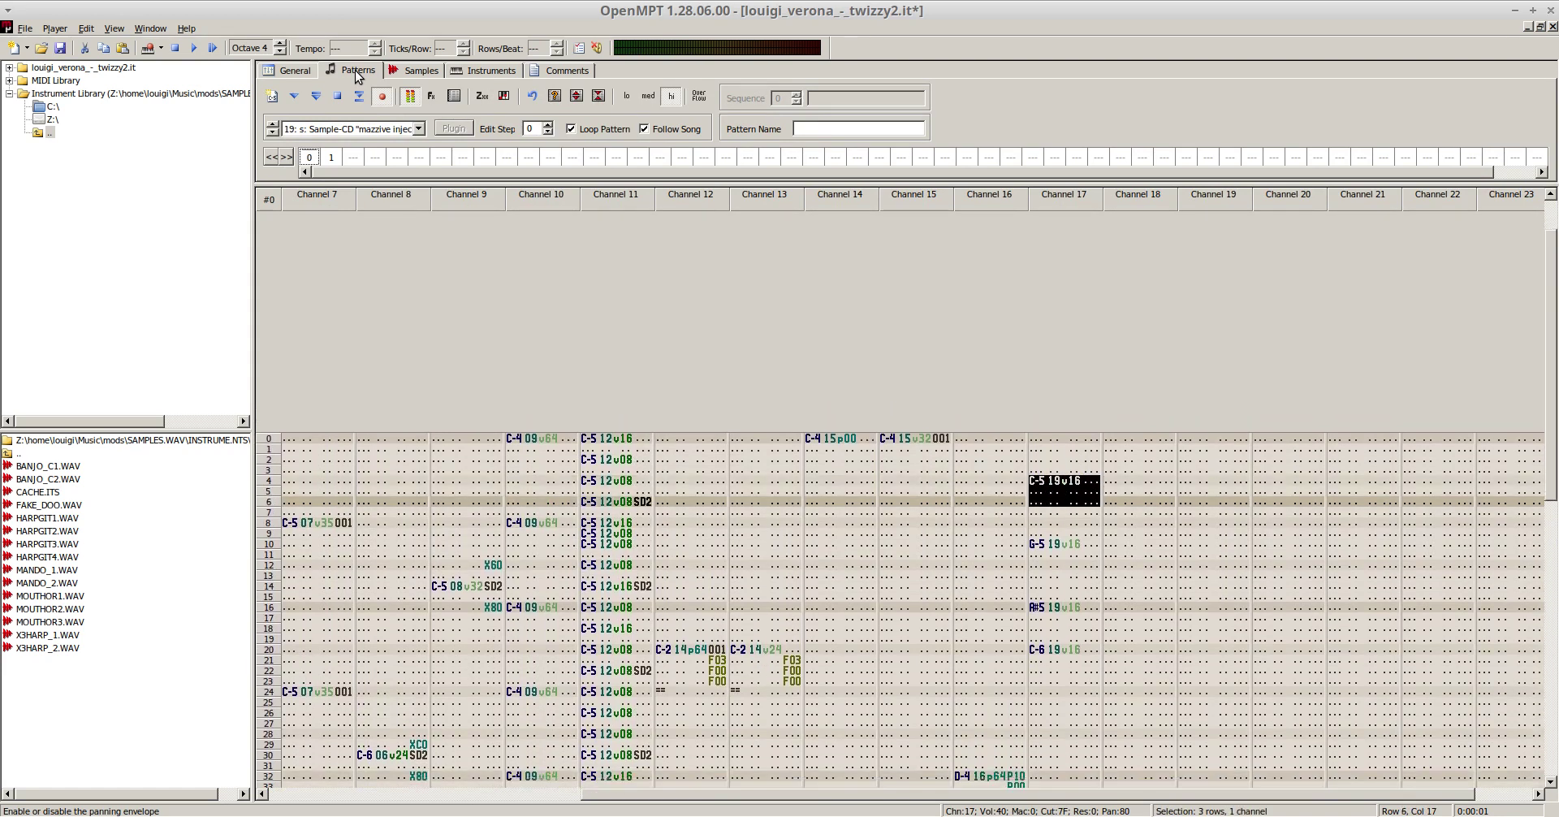
pyautogui.hotkey('shift', 'Down')
pyautogui.hotkey('shift', 'Down')
pyautogui.hotkey('shift', 'Down')
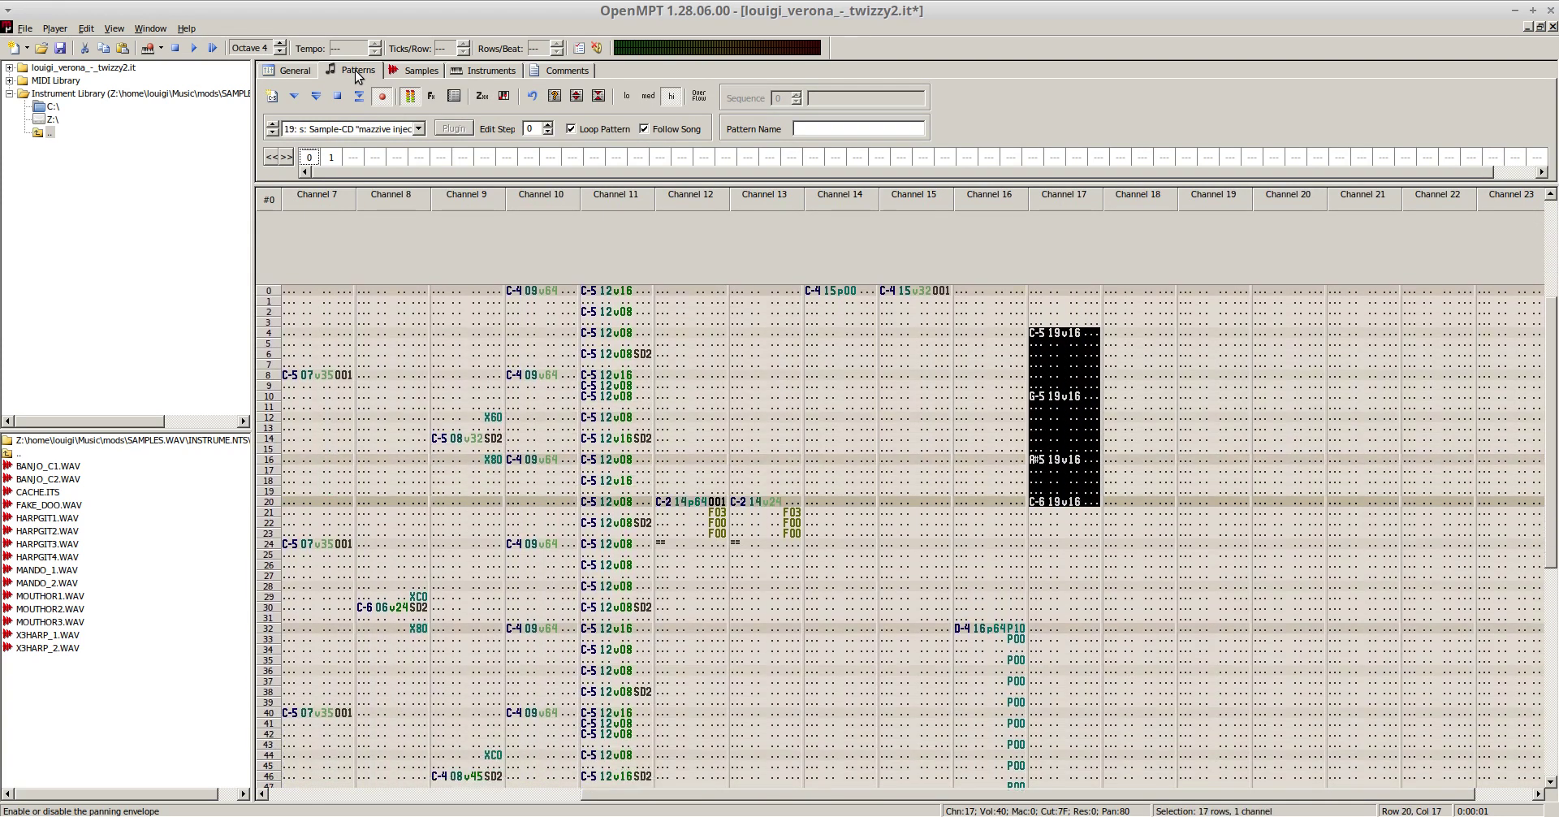
# - Paste the copied notes into channel 18 starting at row 8 and amplify them by 50%
pyautogui.press('Right')
pyautogui.press('Up')
pyautogui.press('Up')
pyautogui.press('Up')
pyautogui.press('Up')
pyautogui.press('Up')
pyautogui.press('Up')
pyautogui.press('Up')
pyautogui.press('Up')
pyautogui.press('Up')
pyautogui.press('Up')
pyautogui.press('Up')
pyautogui.press('Up')
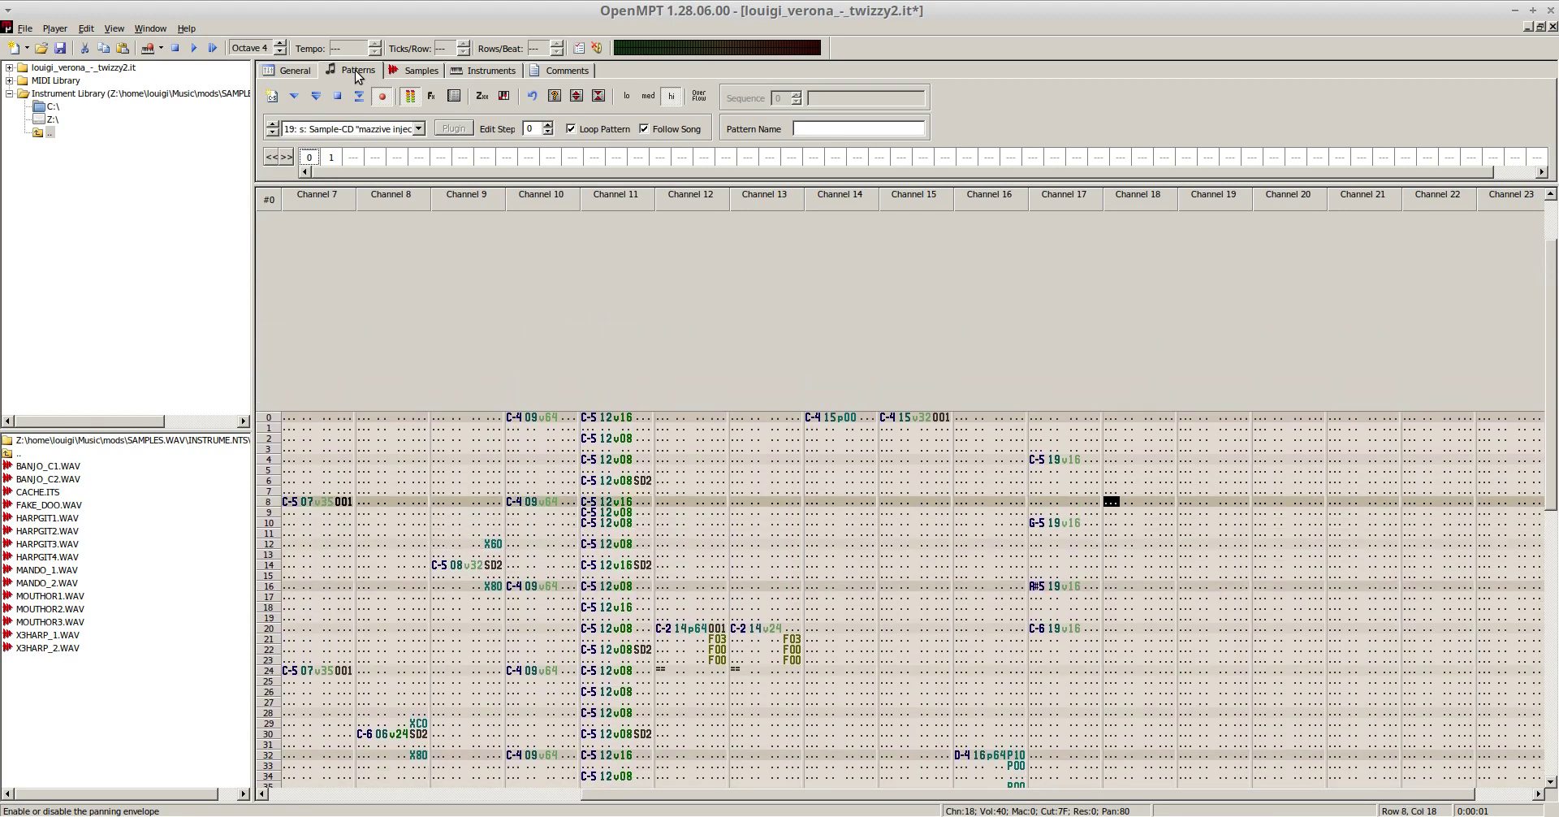
pyautogui.hotkey('ctrl', 'v')
pyautogui.hotkey('ctrl', 'm')
pyautogui.write('5')
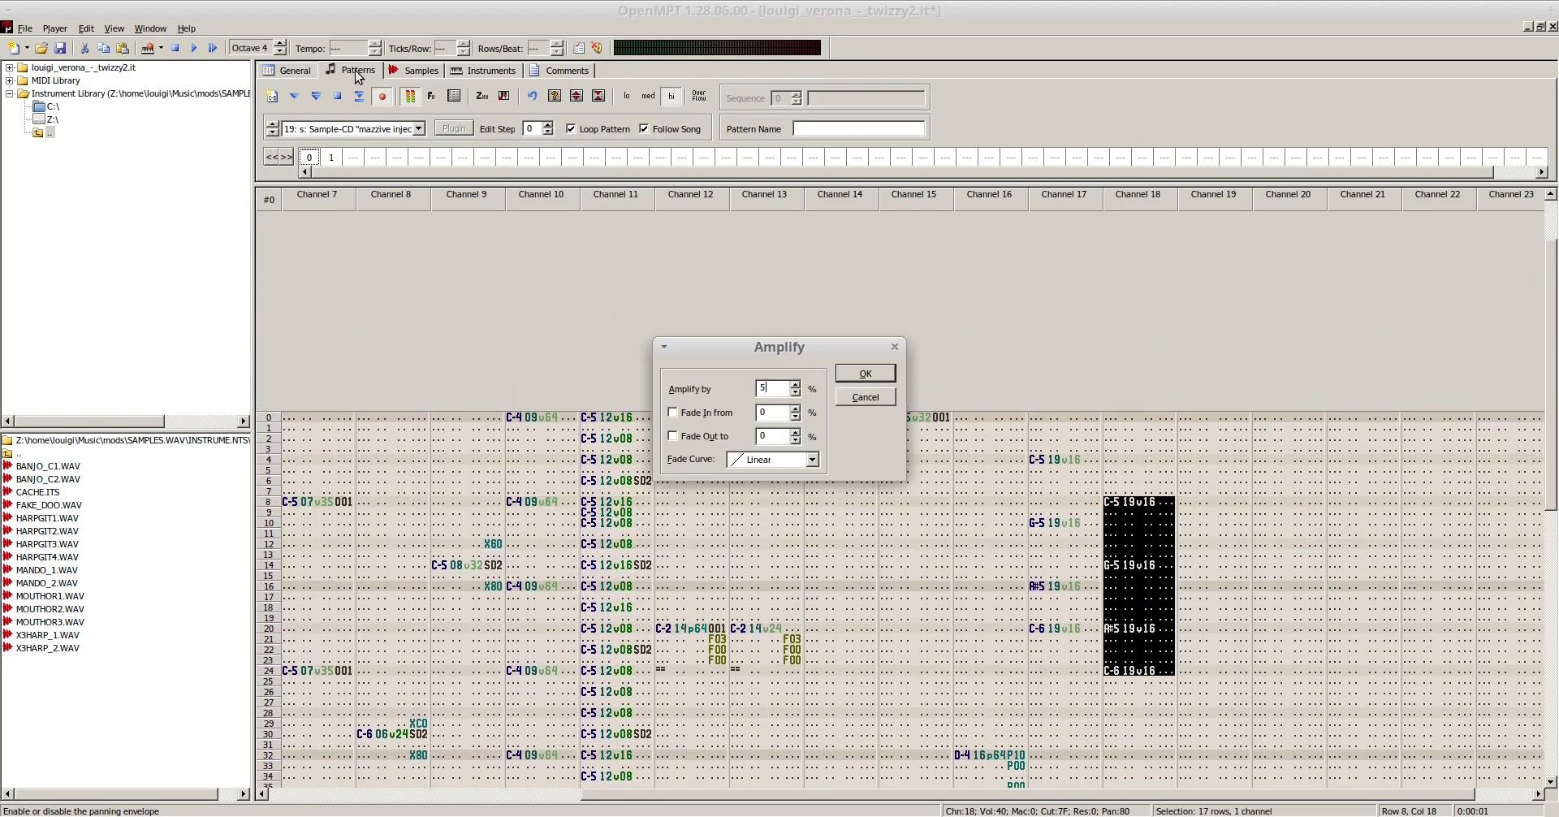
pyautogui.write('0')
pyautogui.press('Return')
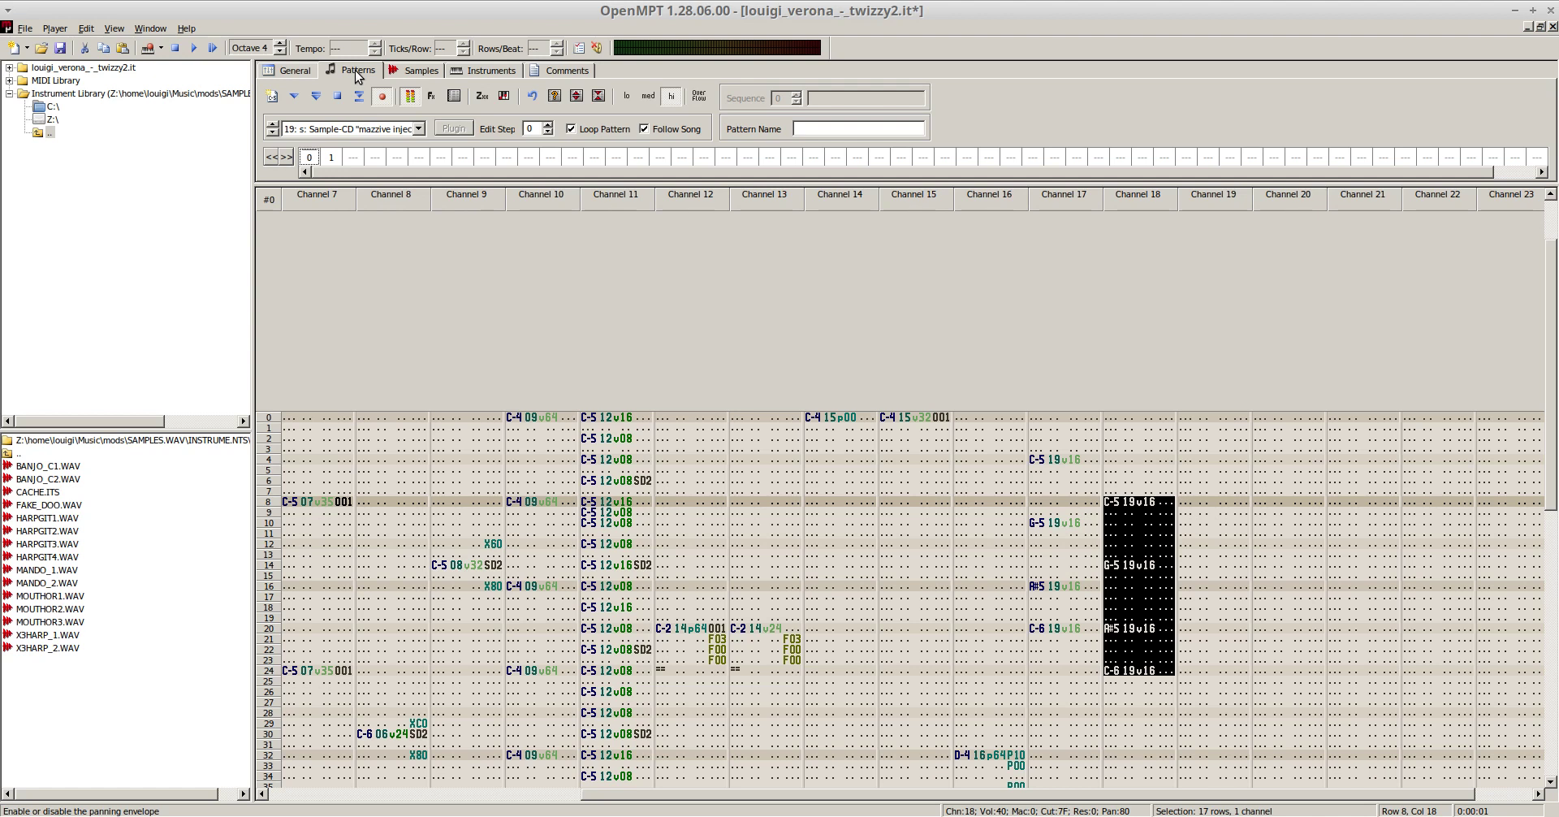
# - Add a second echo in channel 19 starting at row 12, amplifying the channel 18 notes by 50%
pyautogui.press('Right')
pyautogui.press('Right')
pyautogui.press('Right')
pyautogui.press('Right')
pyautogui.press('Right')
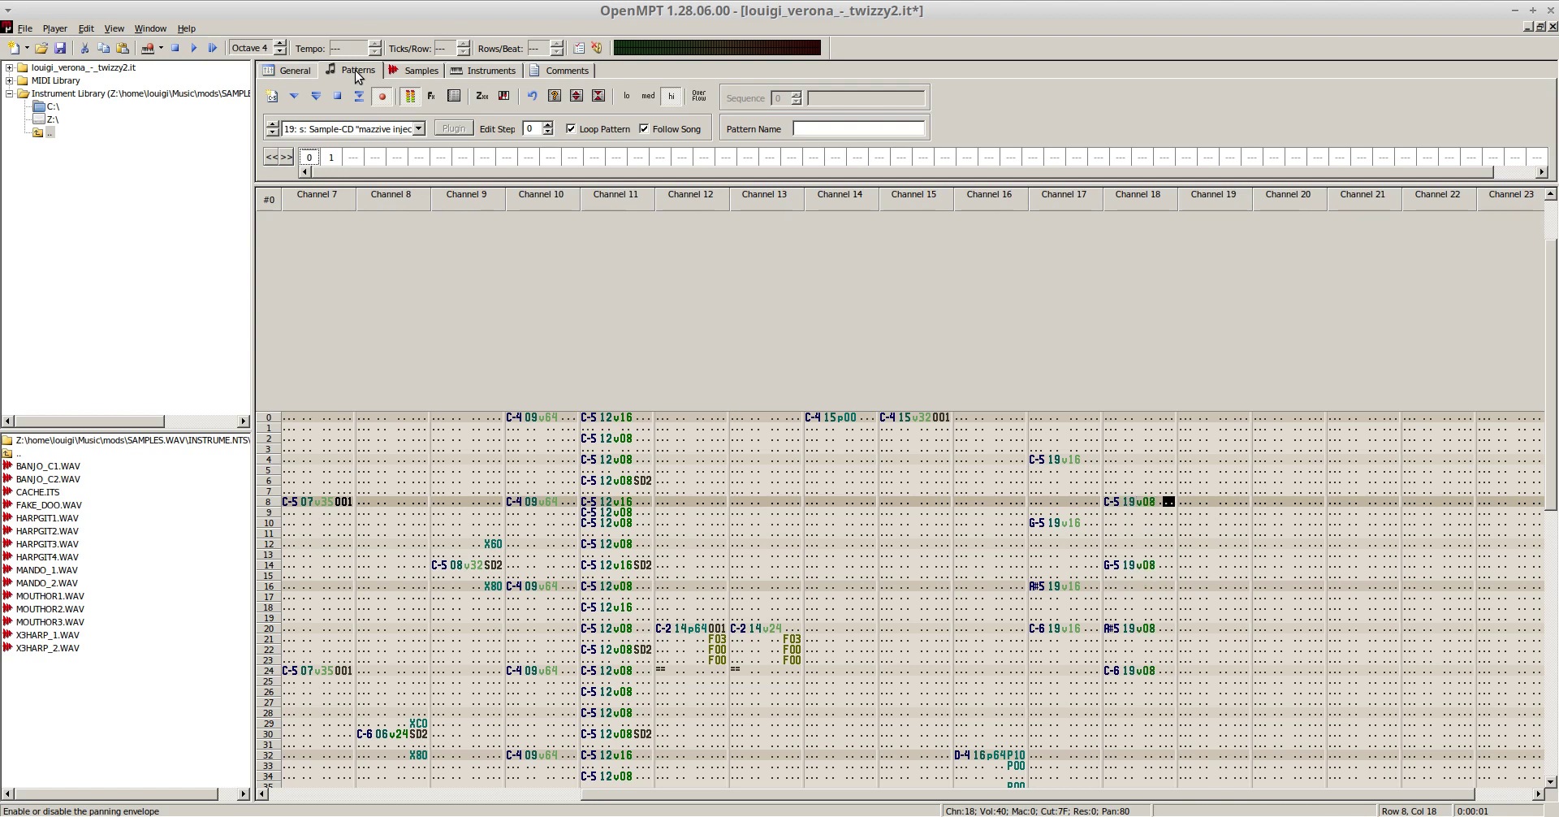
pyautogui.press('Down')
pyautogui.press('Down')
pyautogui.press('Down')
pyautogui.press('Down')
pyautogui.hotkey('ctrl', 'm')
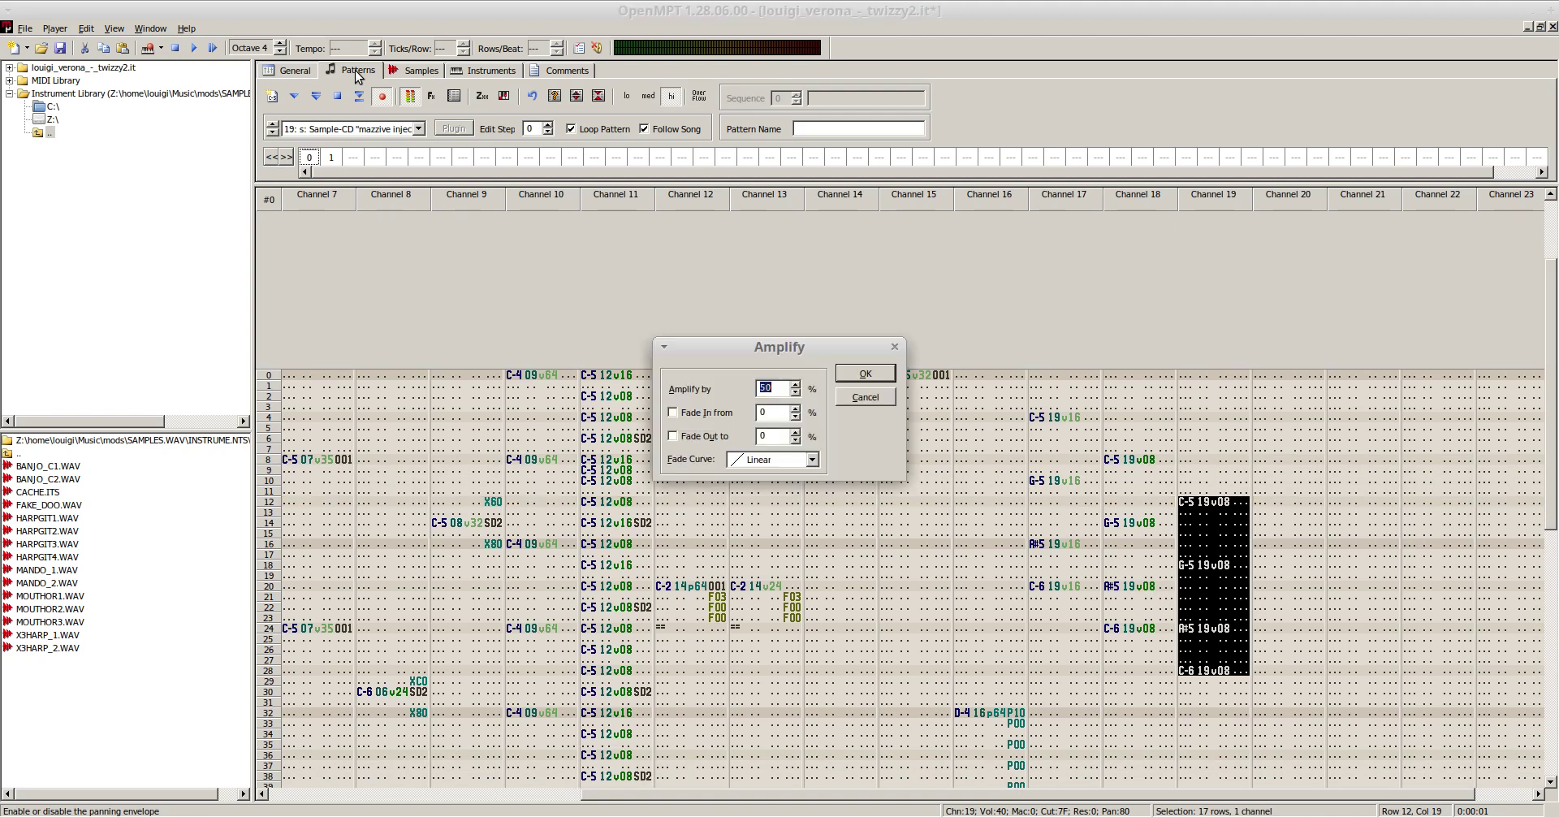
pyautogui.press('Return')
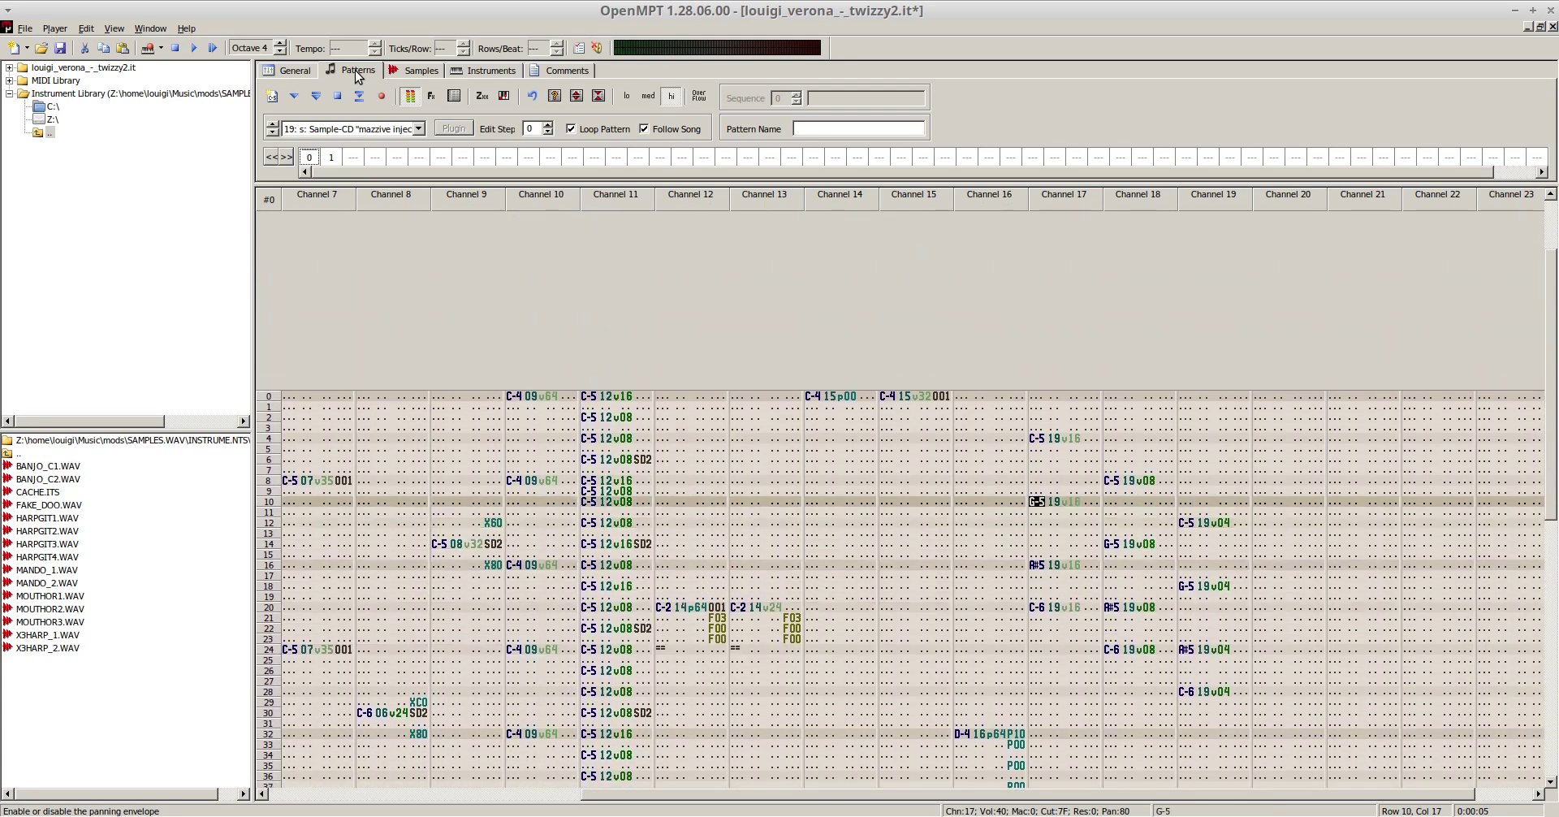
# - Play back the echoed pattern and try a C-4 note at row 2 in channel 17
pyautogui.press('F5')
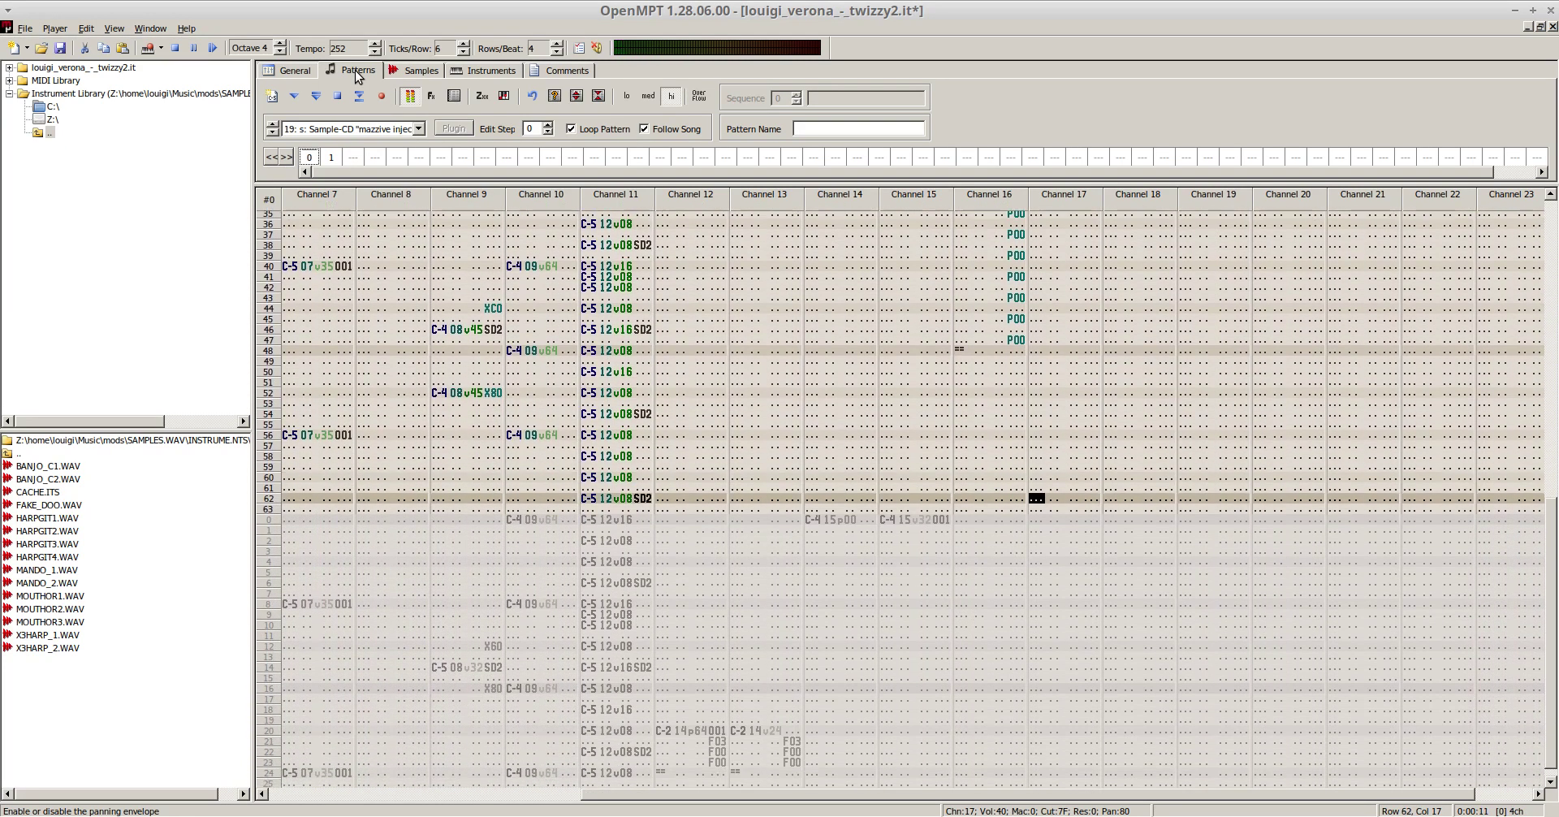
pyautogui.press('F8')
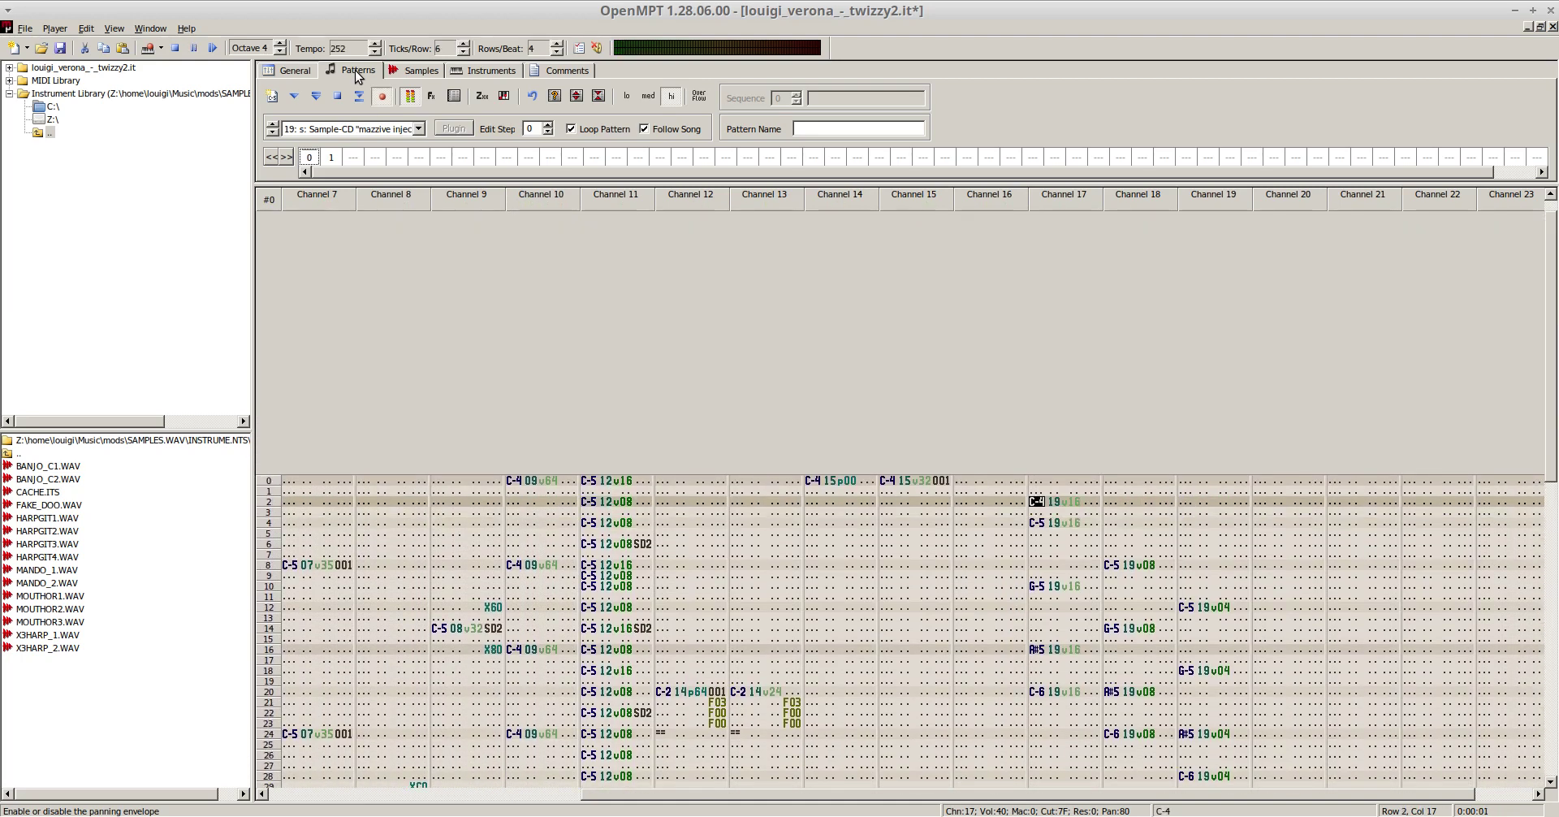
pyautogui.press('F8')
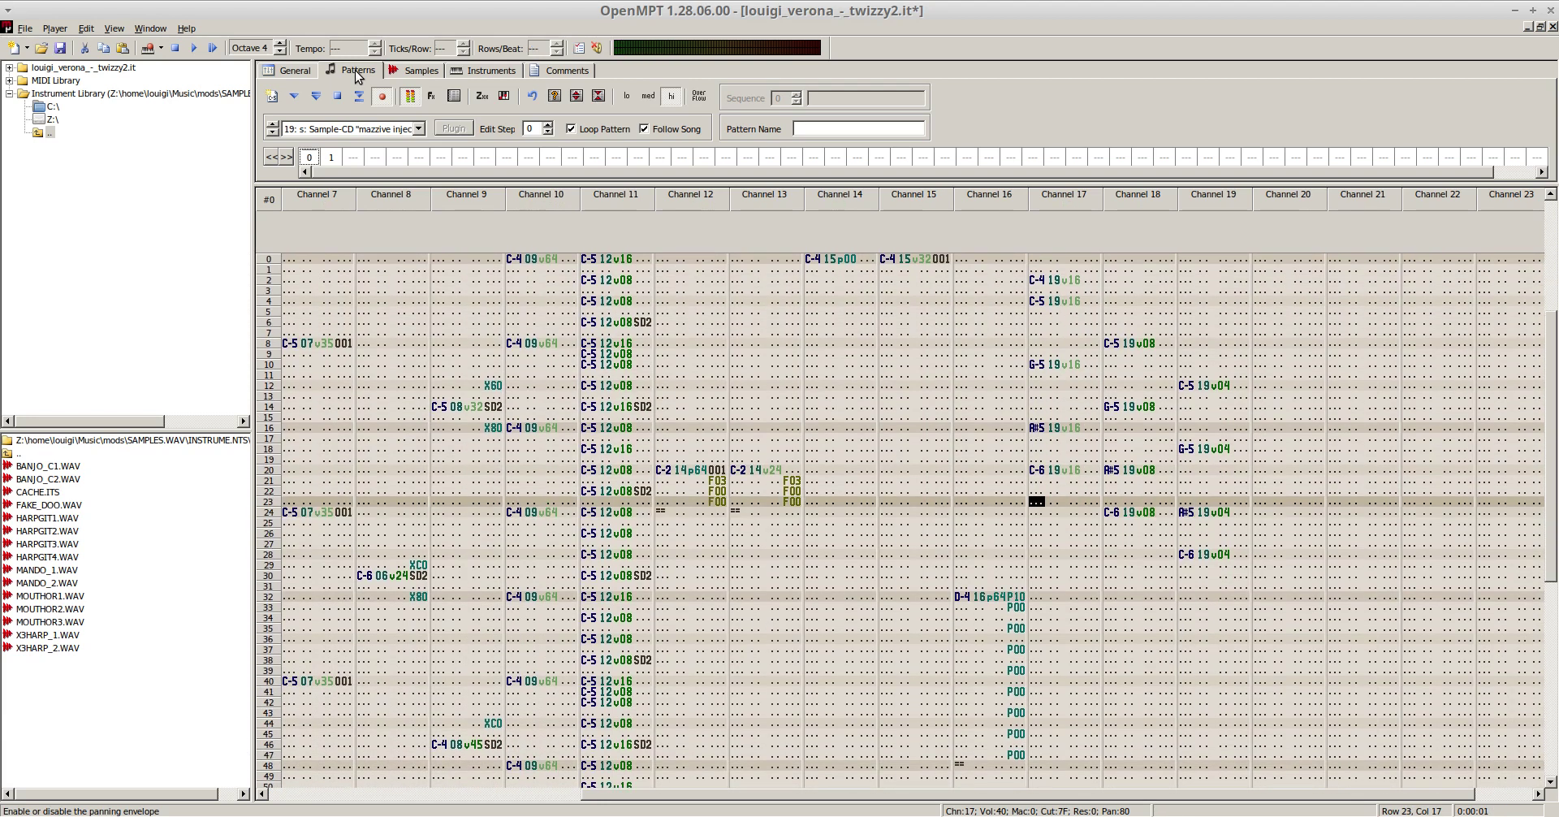
pyautogui.press('F7')
pyautogui.press('F8')
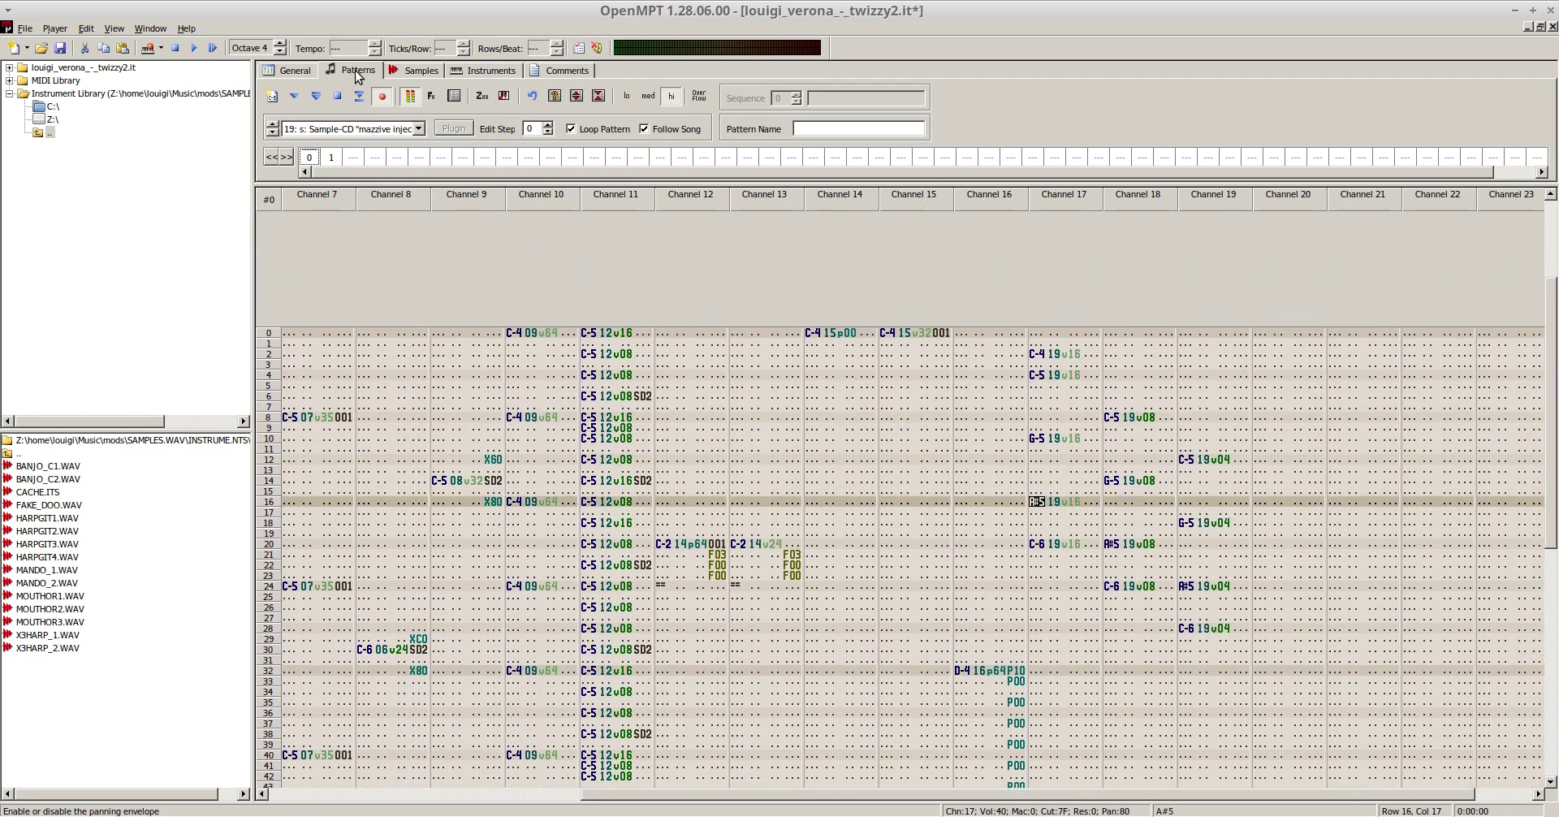
# - Move the C-4 note in channel 17 from row 2 to row 6 and play the pattern
pyautogui.press('pageup')
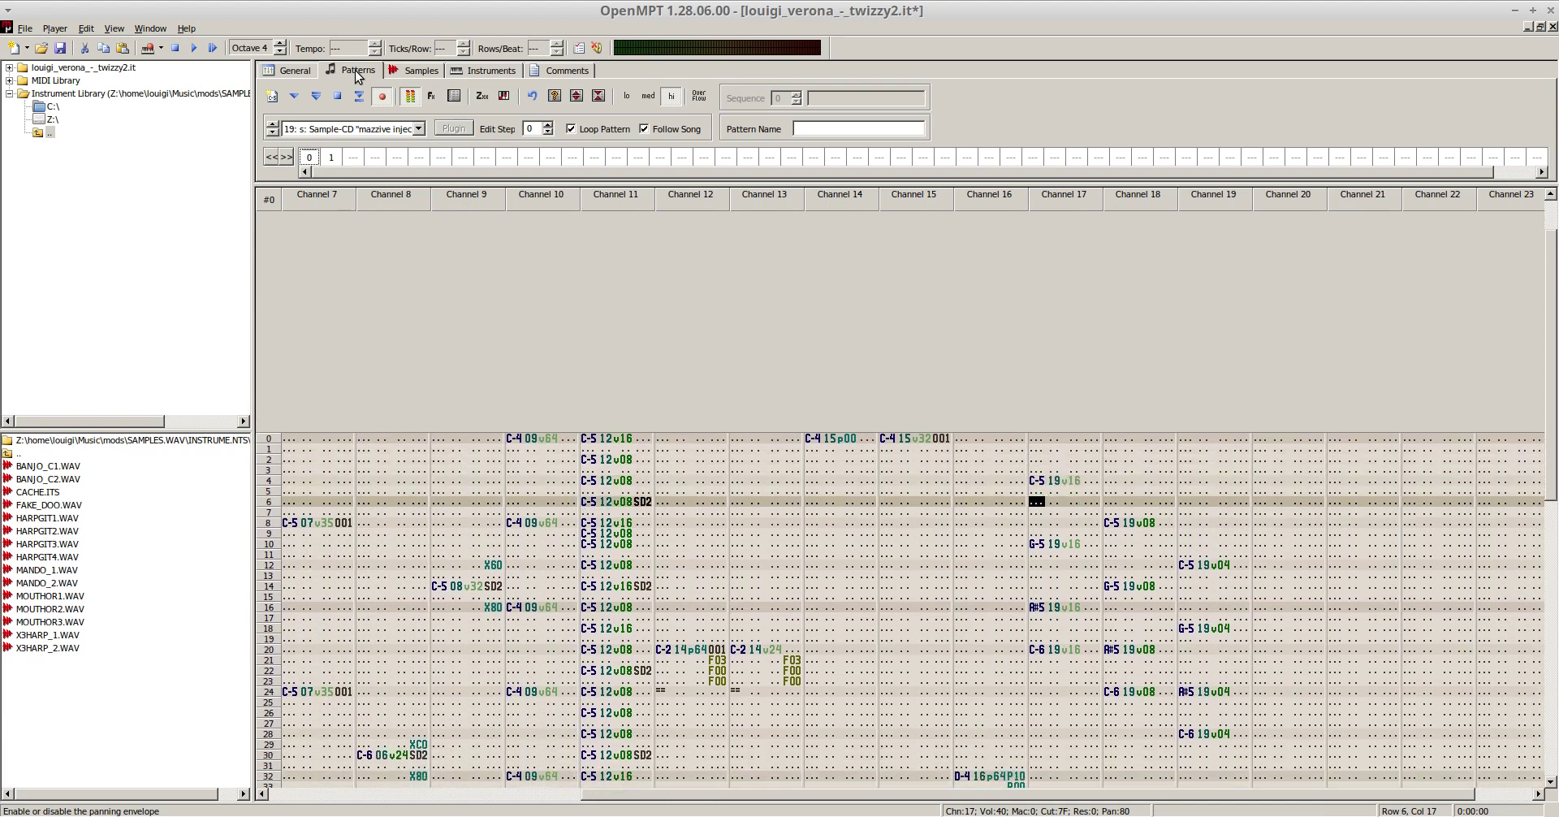
pyautogui.press('q')
pyautogui.press('F7')
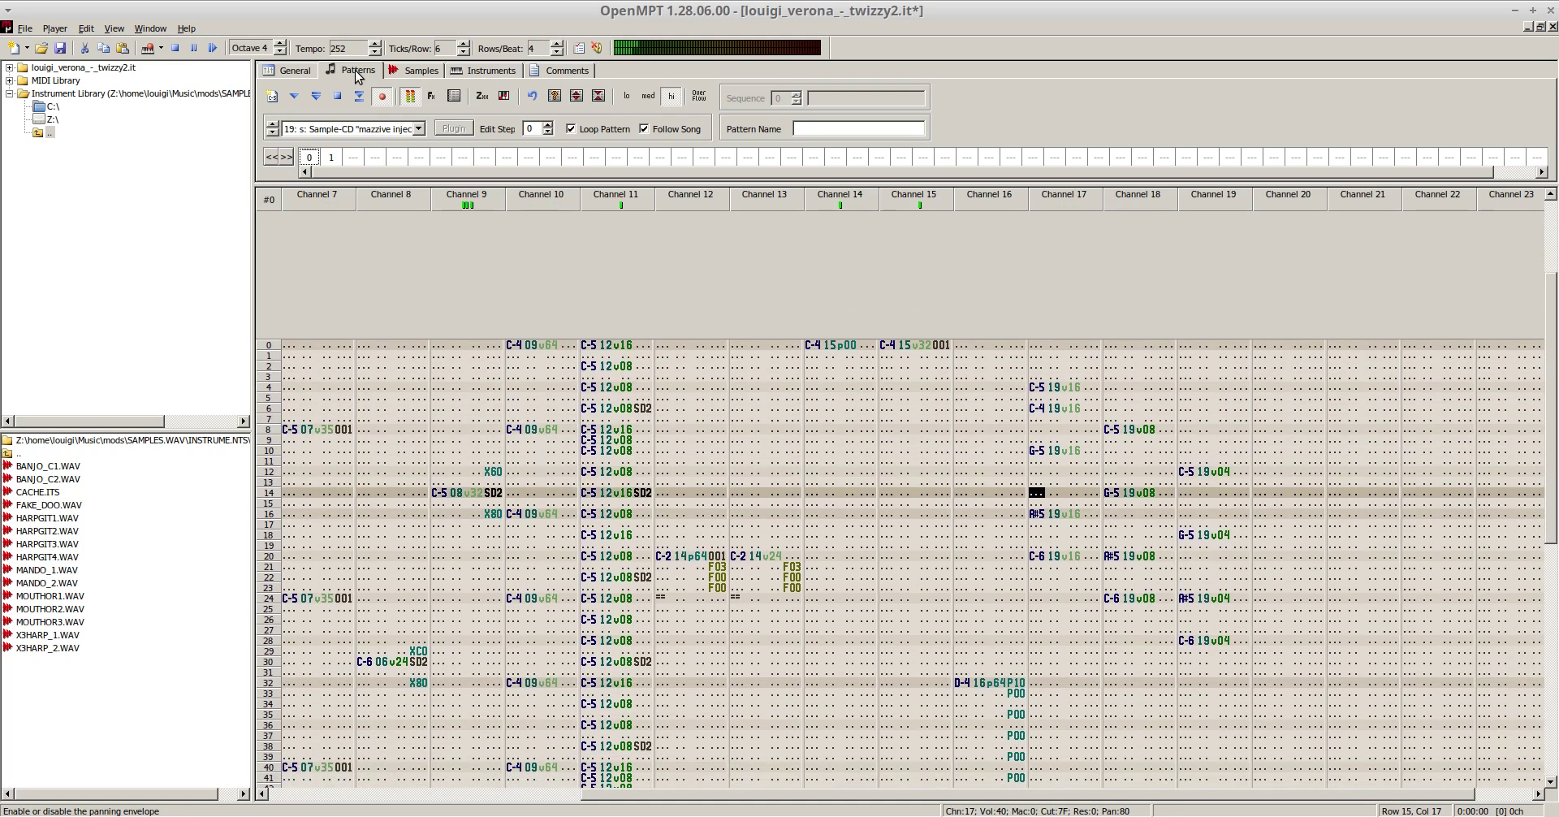
pyautogui.press('F8')
# - Remove the C-4 note from row 6 in channel 17 and play the pattern back
pyautogui.press('Up')
pyautogui.press('Up')
pyautogui.press('Up')
pyautogui.press('Up')
pyautogui.press('Up')
pyautogui.press('Up')
pyautogui.press('Up')
pyautogui.press('Up')
pyautogui.press('Up')
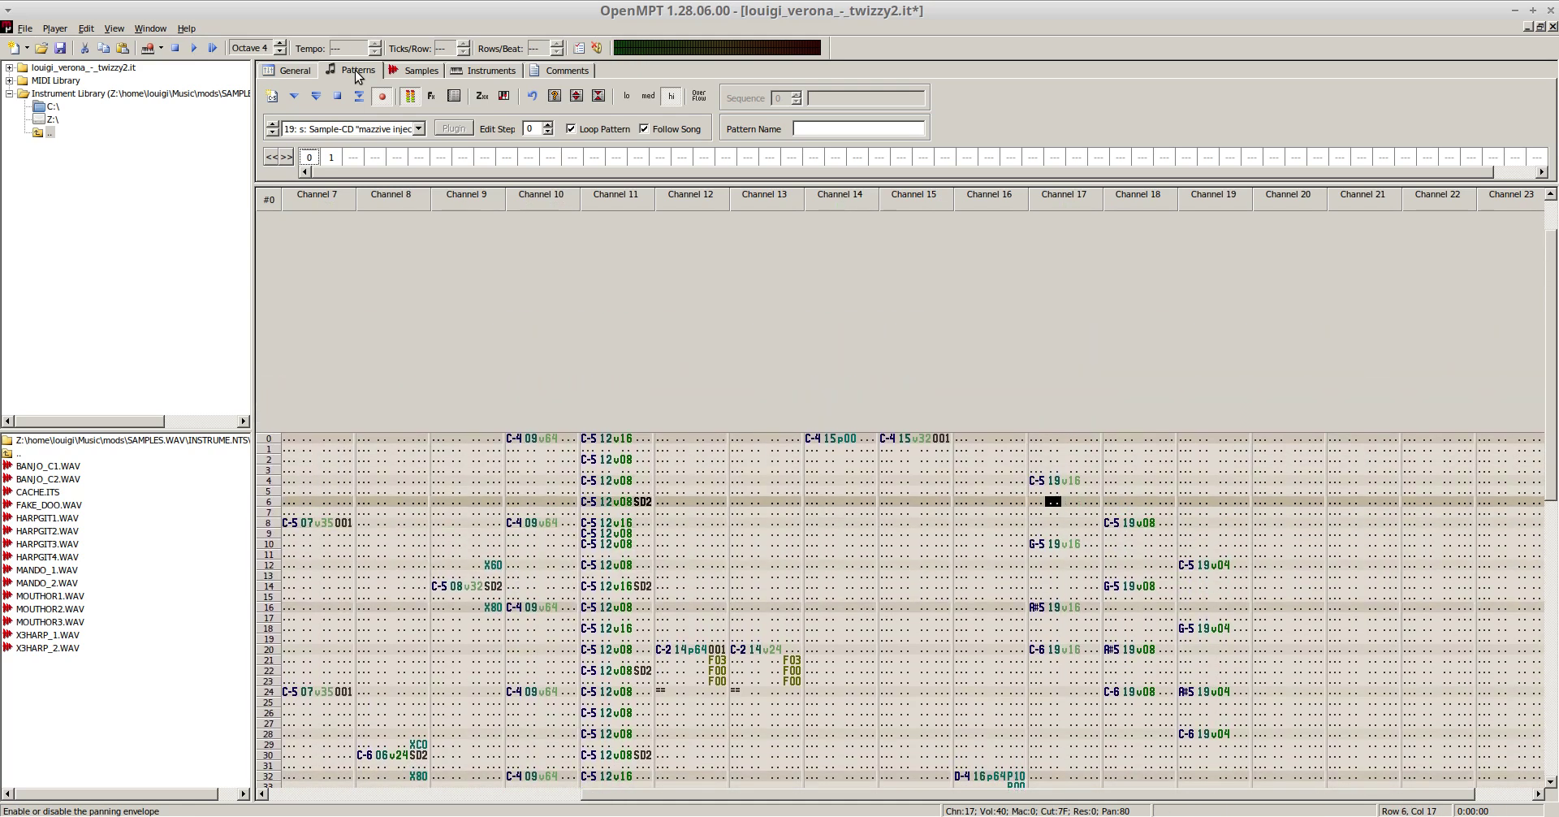
pyautogui.press('F5')
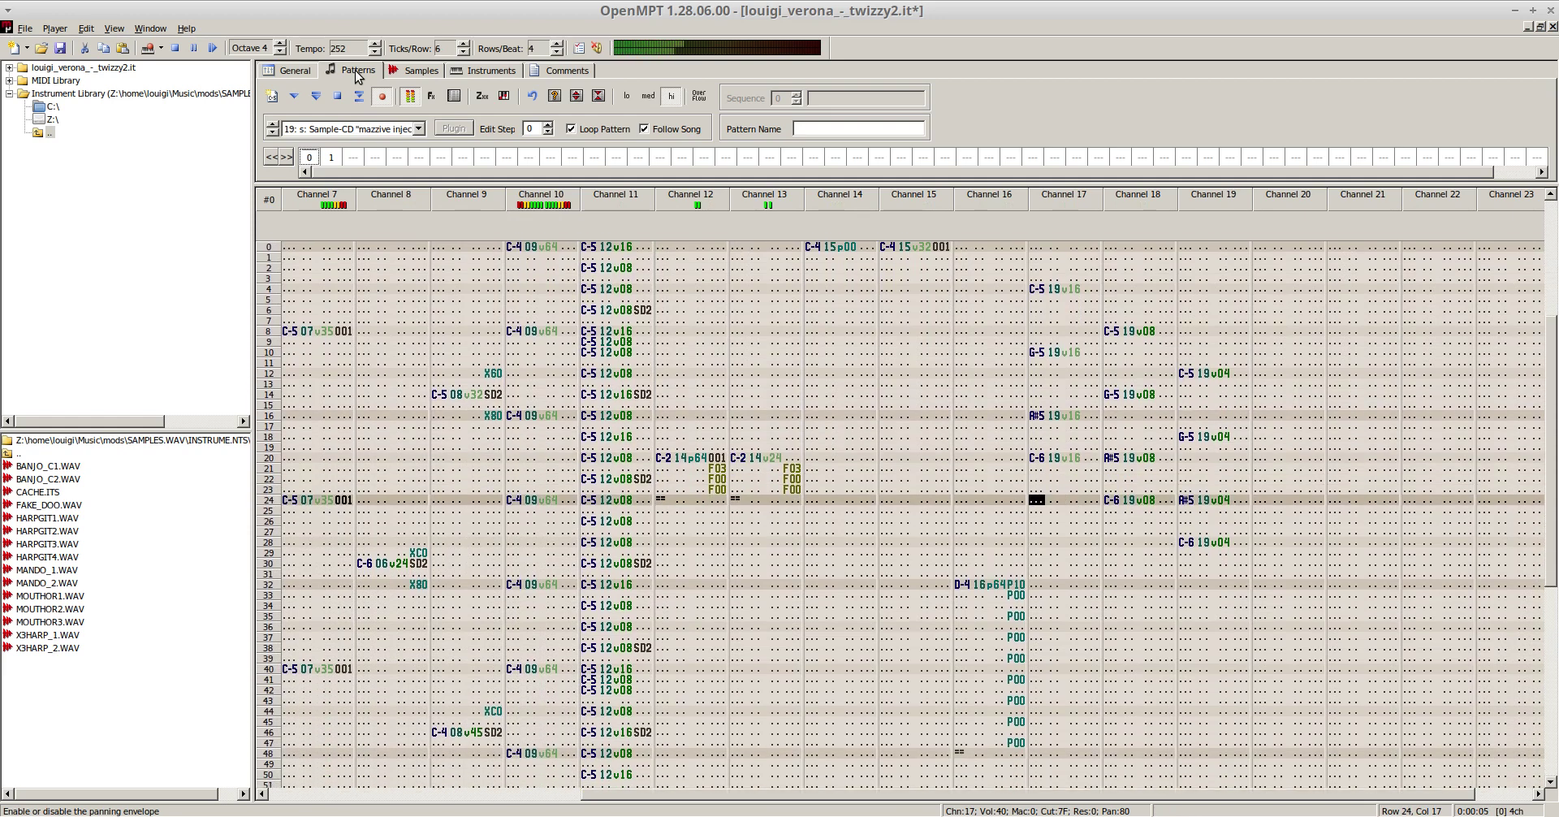
pyautogui.press('F8')
# - Clear rows 2 to 32 across channels 17, 18 and 19
pyautogui.press('Up')
pyautogui.scroll(2, 1230, 577)
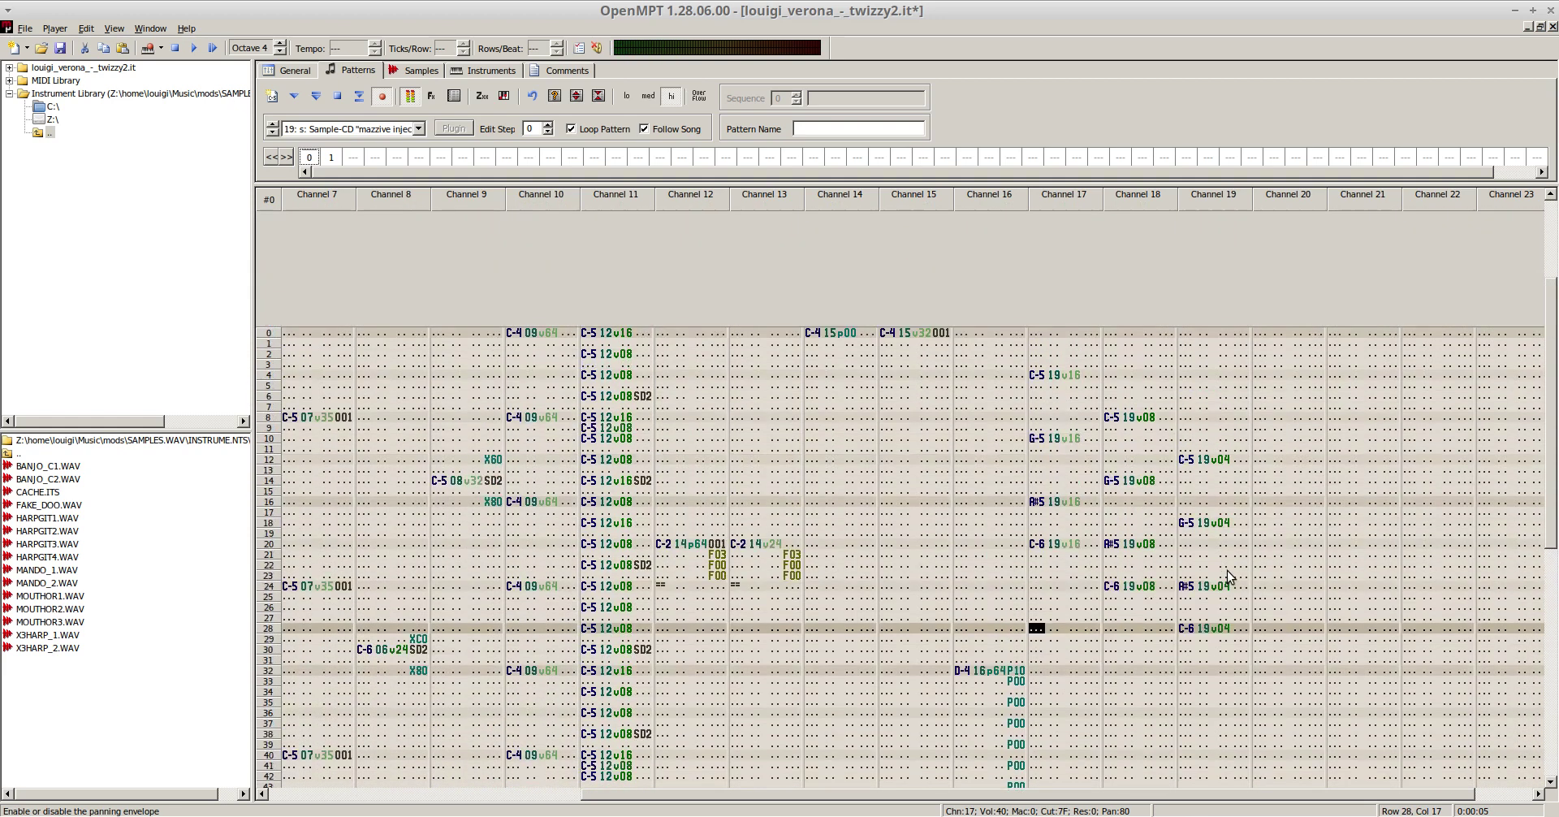
pyautogui.moveTo(1035, 358); pyautogui.dragTo(1247, 671)
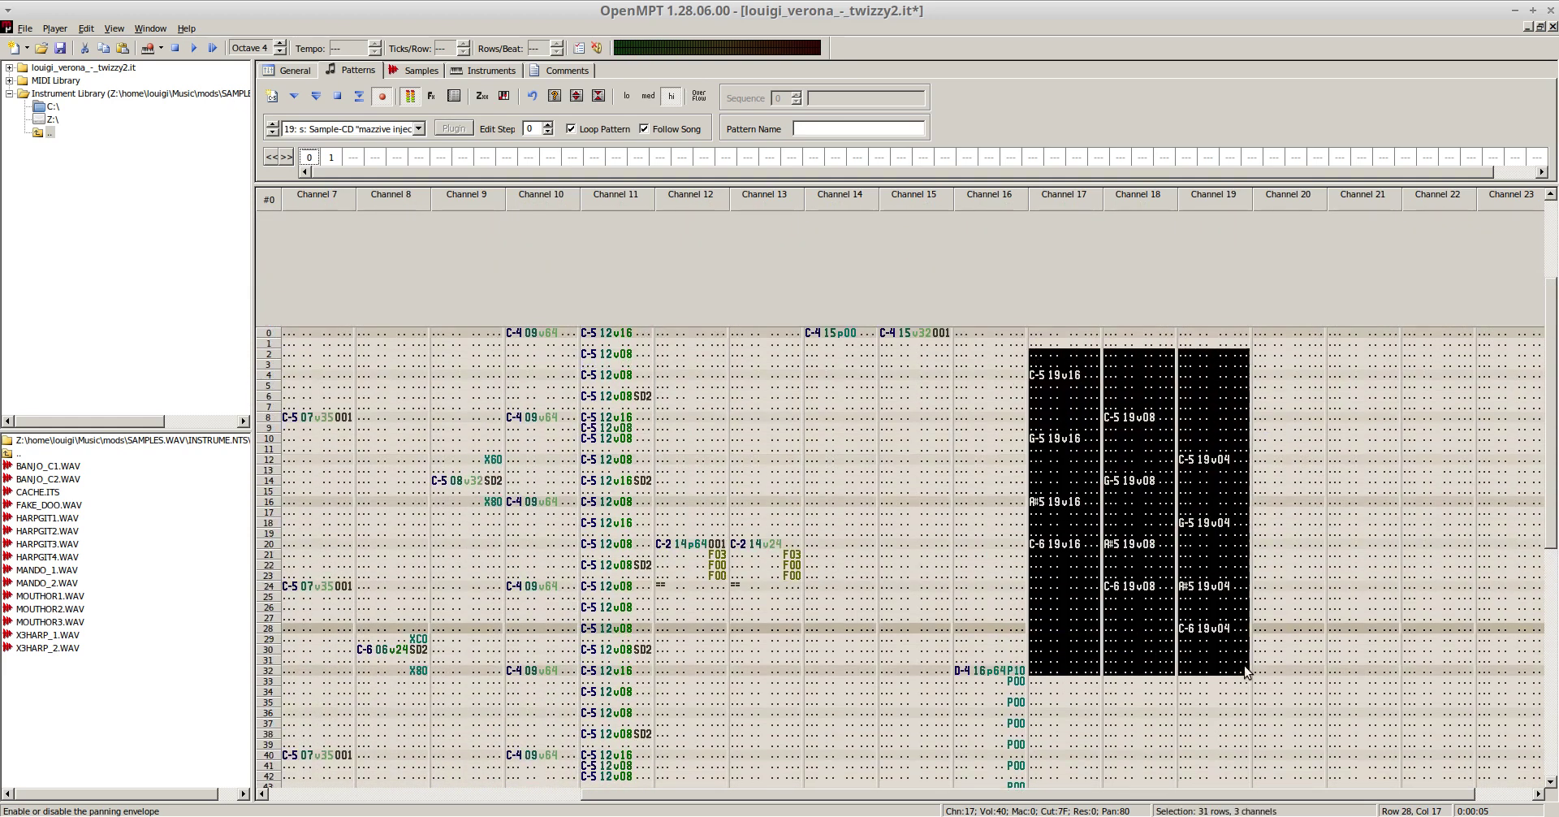
pyautogui.press('Delete')
# - Enter instrument 19 notes C-5, F-4 and C-6 at rows 0, 2 and 4 of channel 17
pyautogui.scroll(3, 1067, 467)
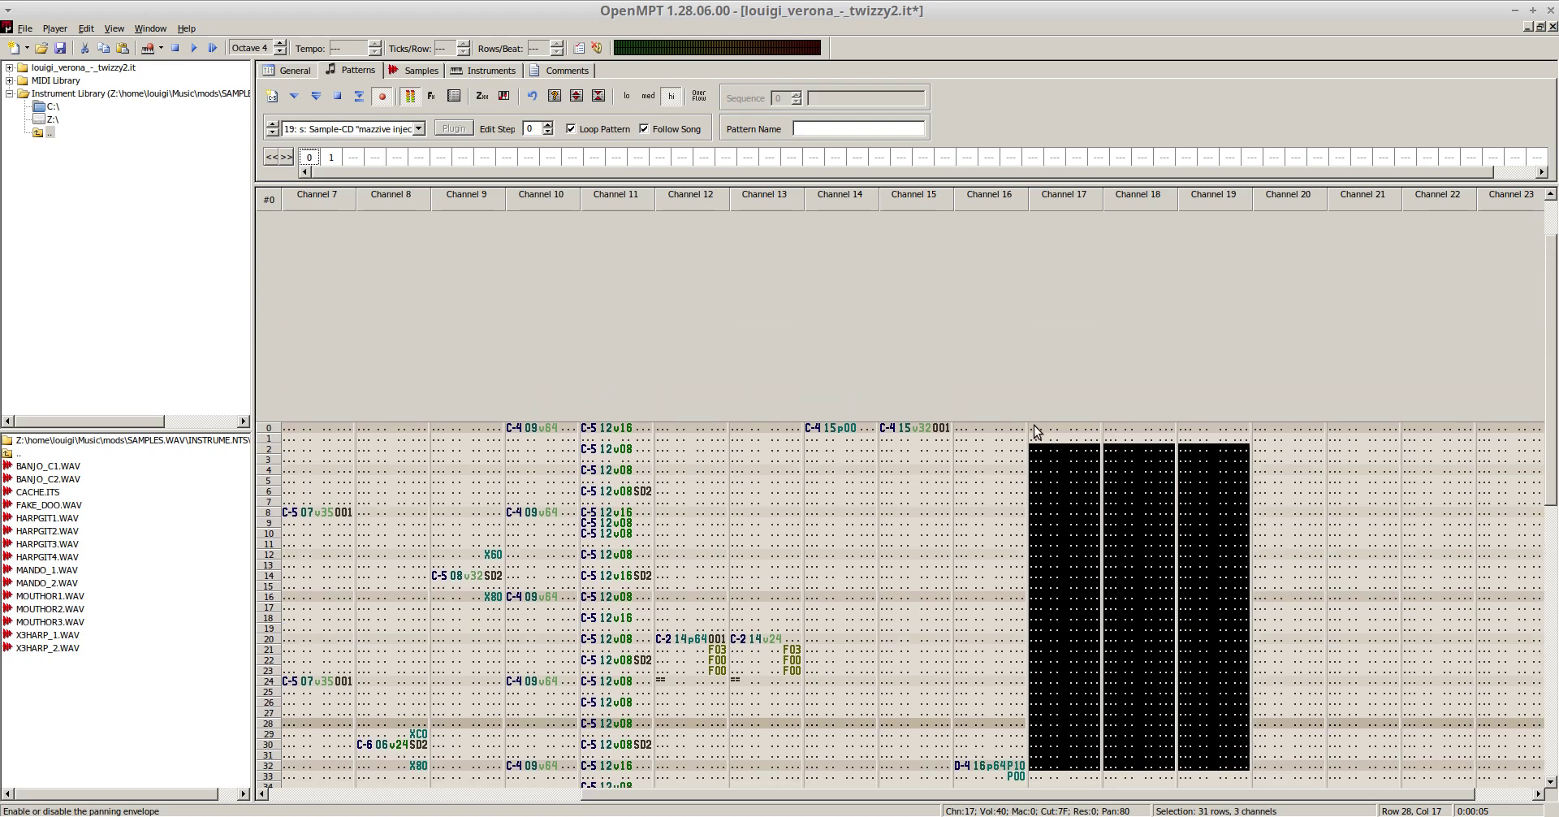
pyautogui.click(1036, 429)
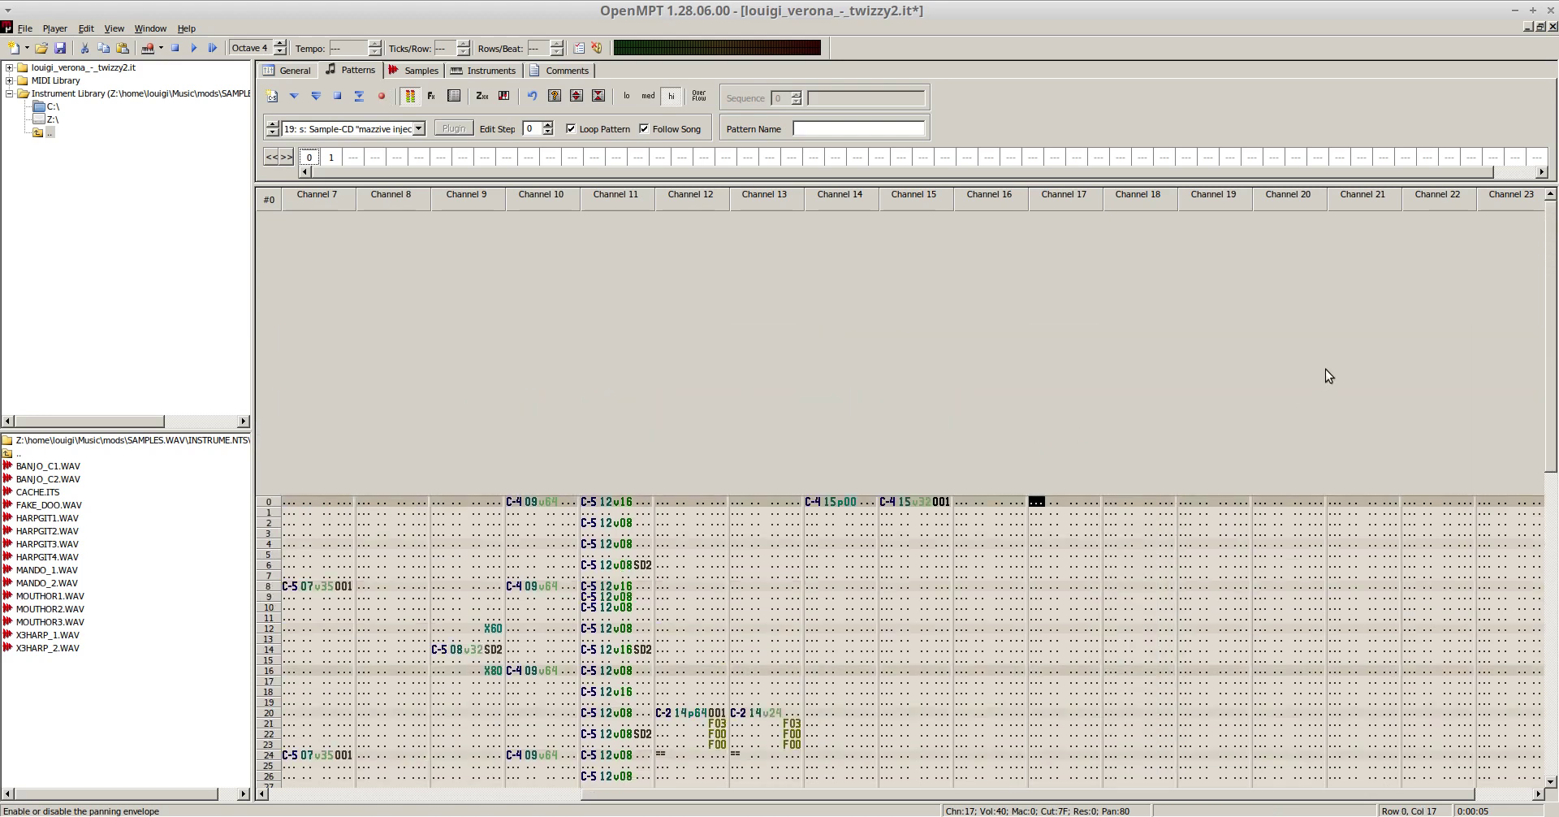
pyautogui.hotkey('ctrl', 'space')
pyautogui.press('a')
pyautogui.press('Down')
pyautogui.press('Down')
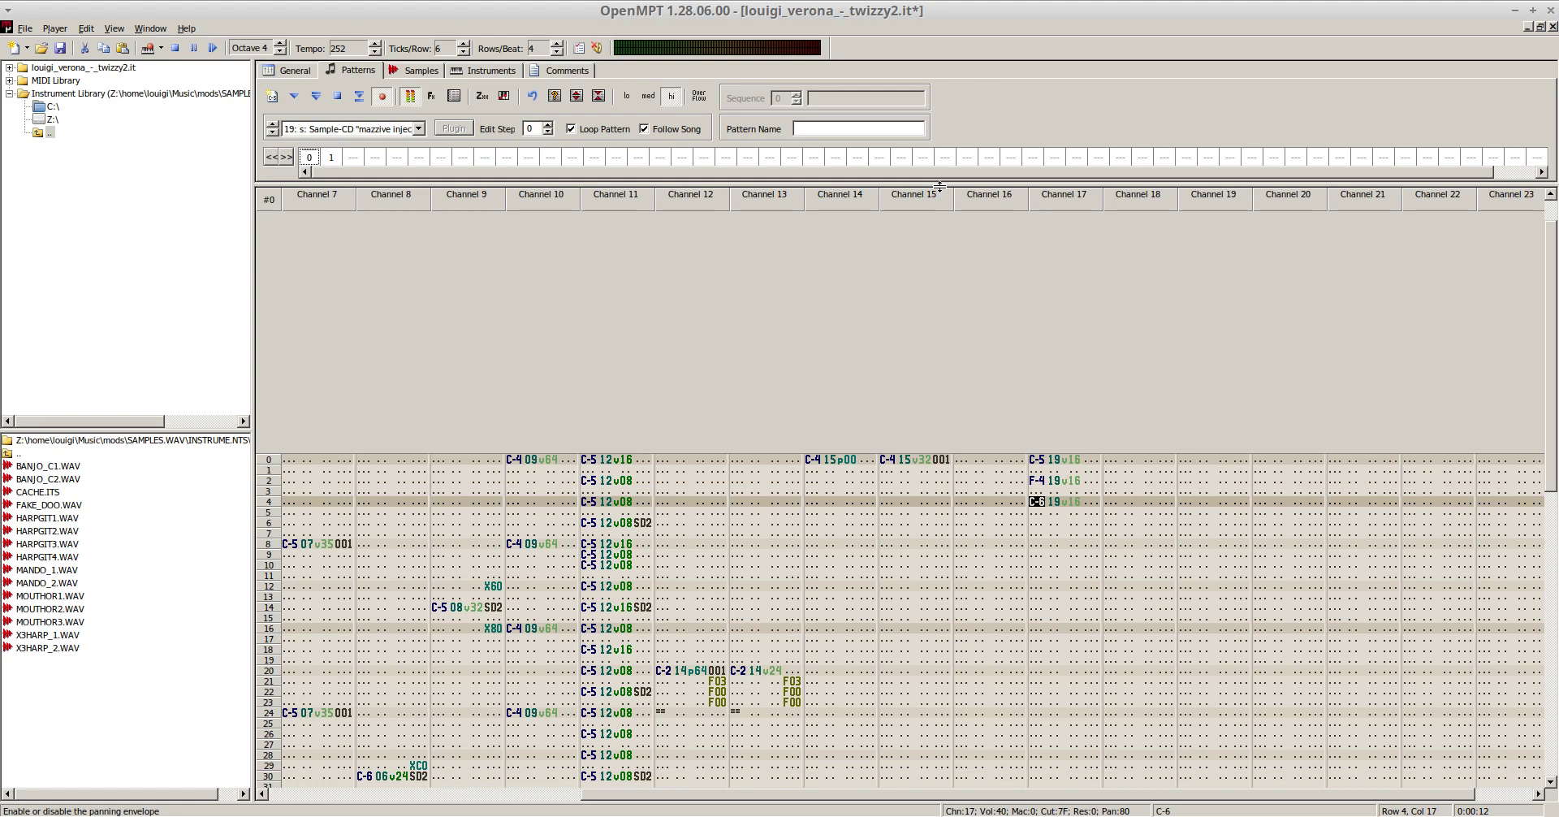
pyautogui.press('Up')
pyautogui.press('Up')
pyautogui.press('Up')
pyautogui.press('Up')
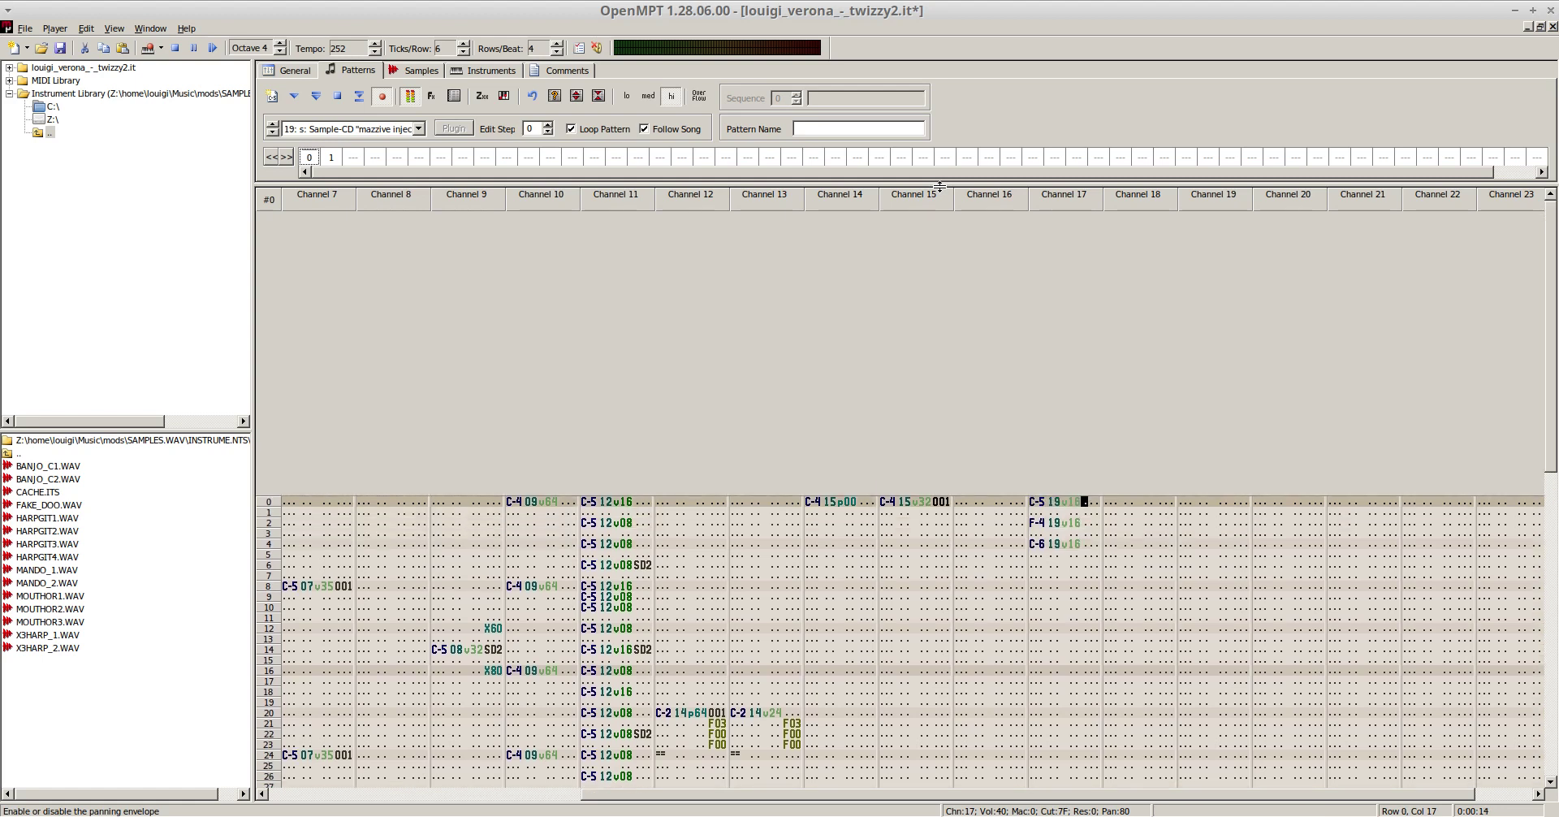
# - Add tone portamento to the channel 17 notes: GFF on row 0 and G00 on rows 2 and 4
pyautogui.press('g')
pyautogui.press('f')
pyautogui.press('Down')
pyautogui.press('Down')
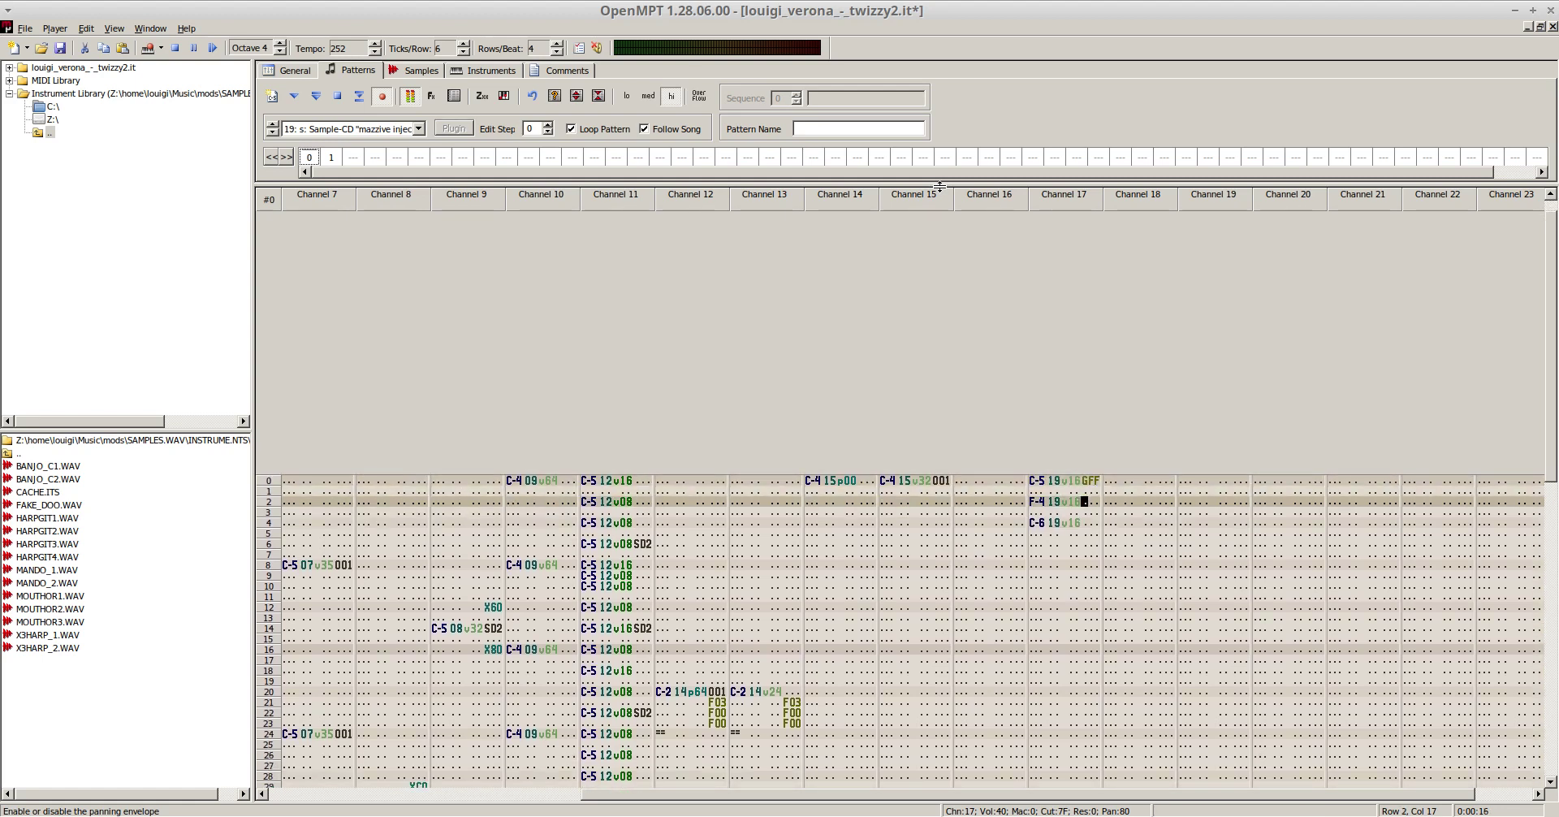
pyautogui.press('g')
pyautogui.press('Down')
pyautogui.press('Down')
pyautogui.press('g')
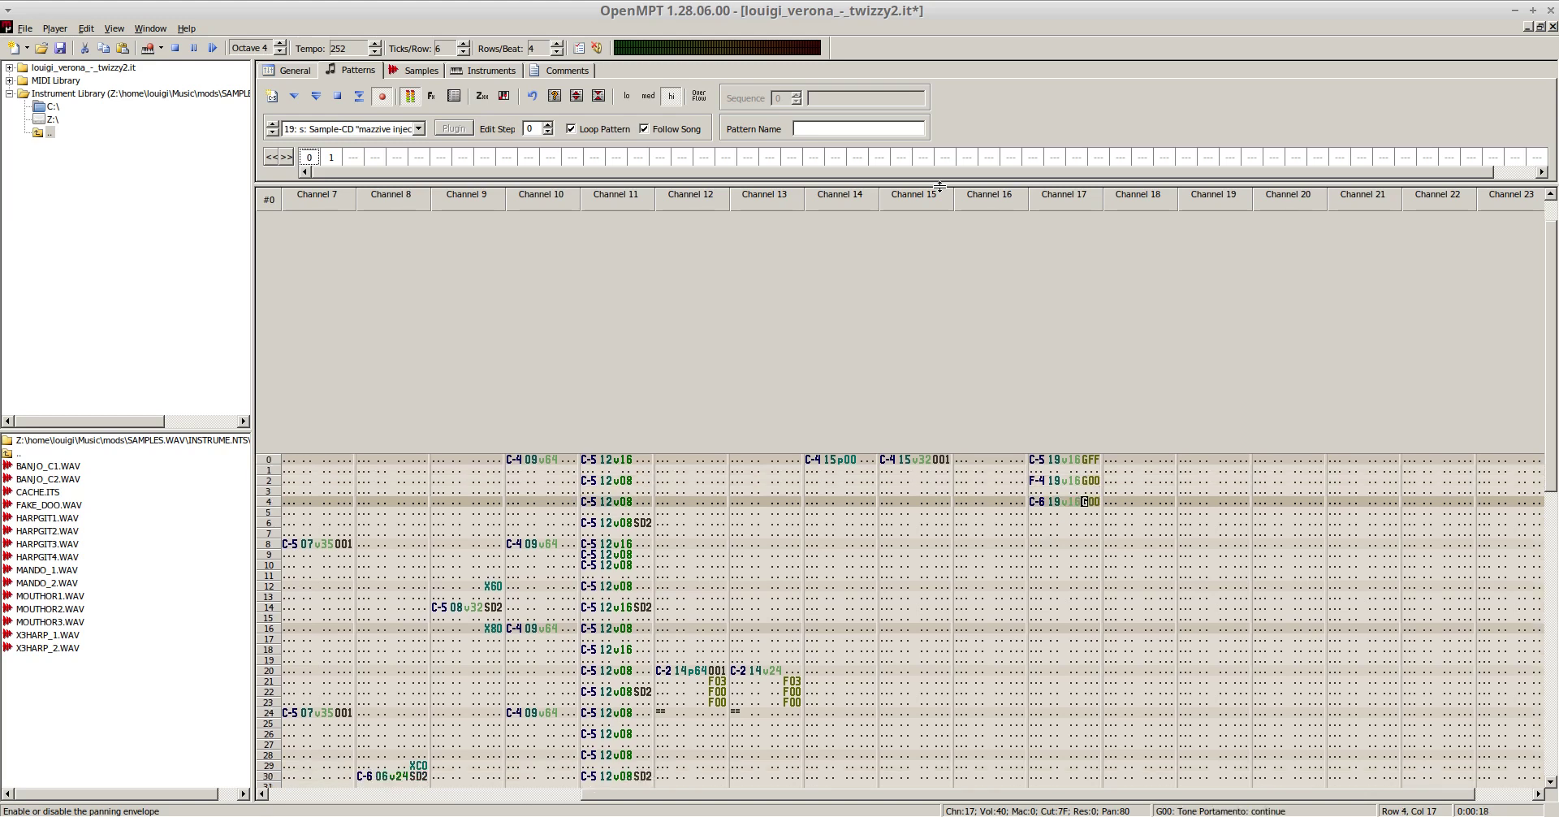
# - Play back the portamento notes, inspect sample 19 and instrument 19's envelope, and return to the pattern
pyautogui.press('F6')
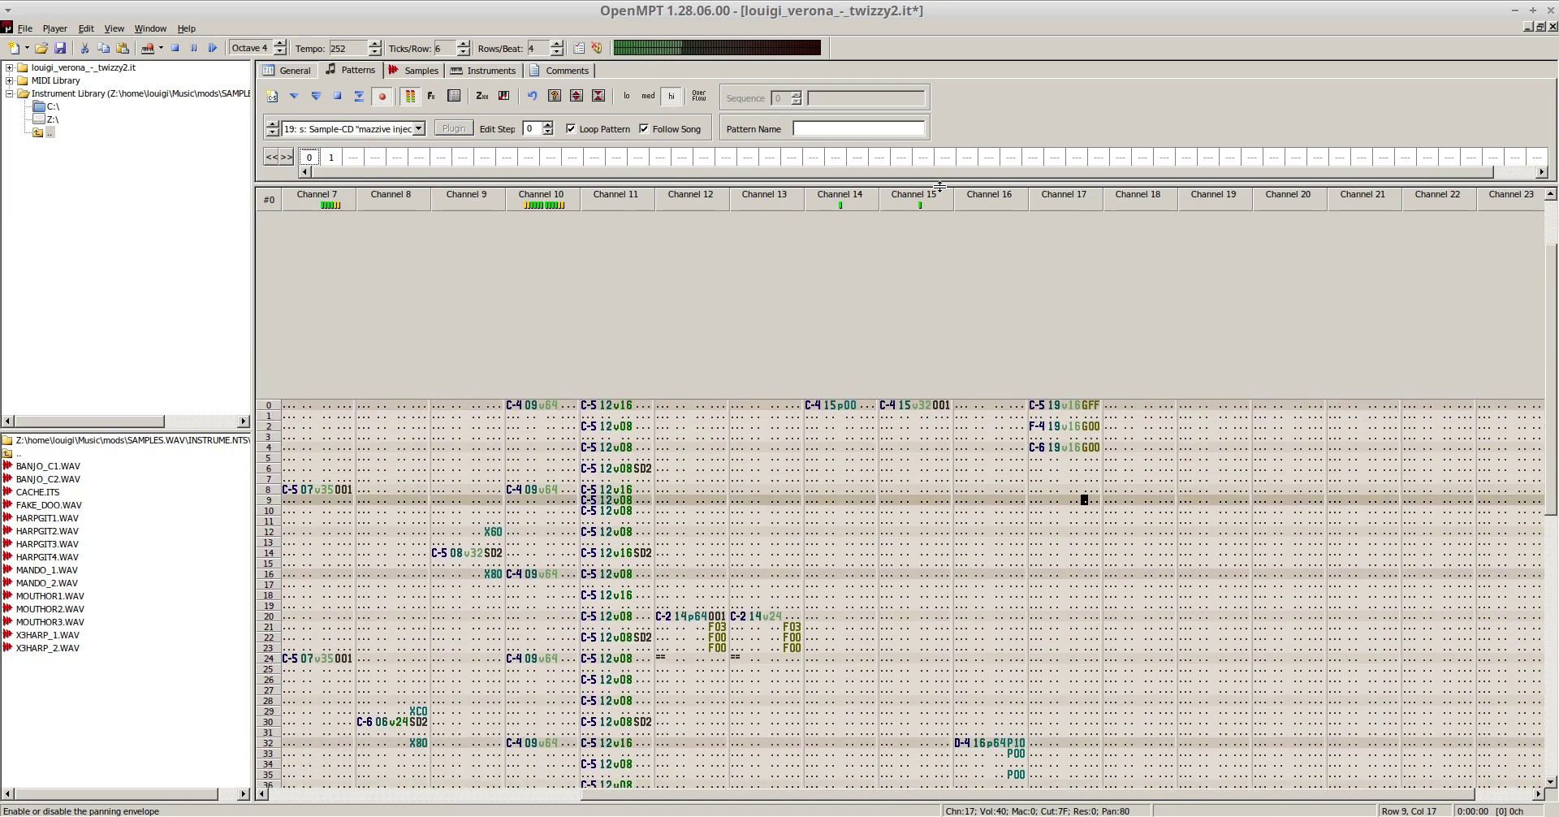
pyautogui.press('F8')
pyautogui.click(420, 70)
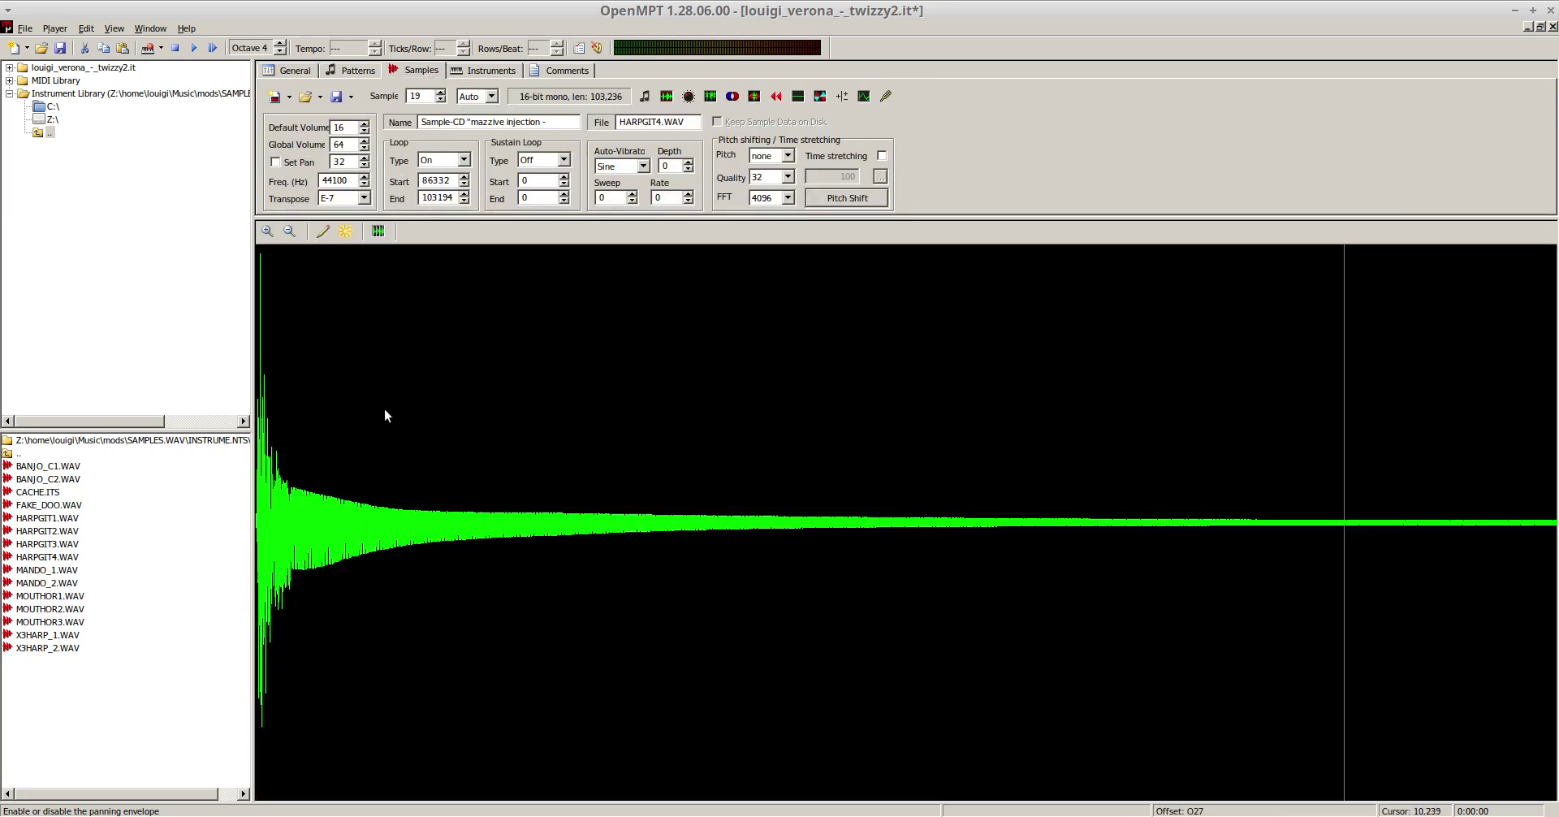
pyautogui.click(450, 73)
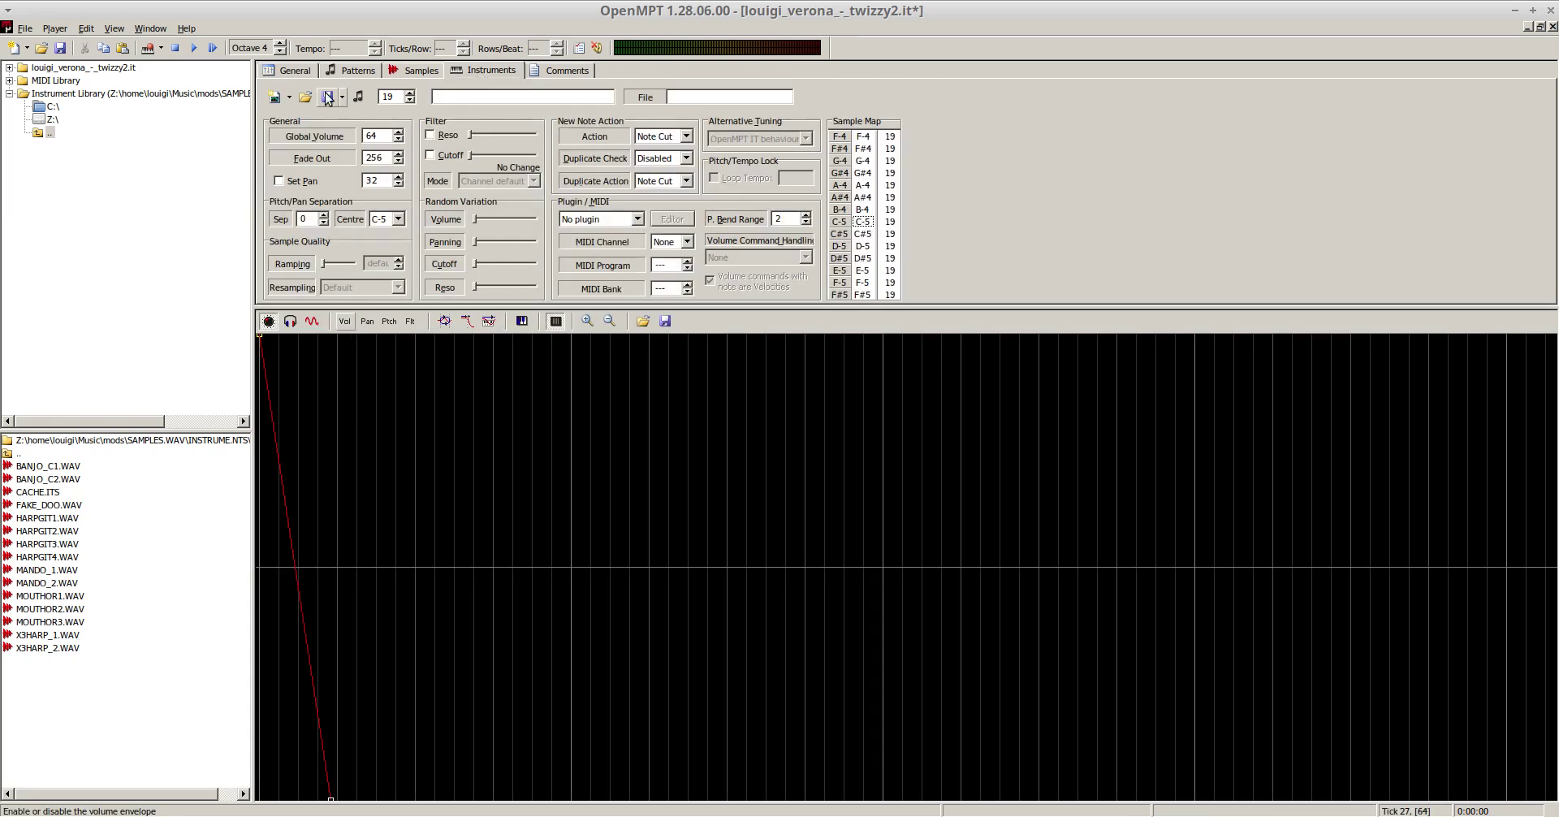
pyautogui.click(342, 71)
pyautogui.press('Down')
pyautogui.press('Down')
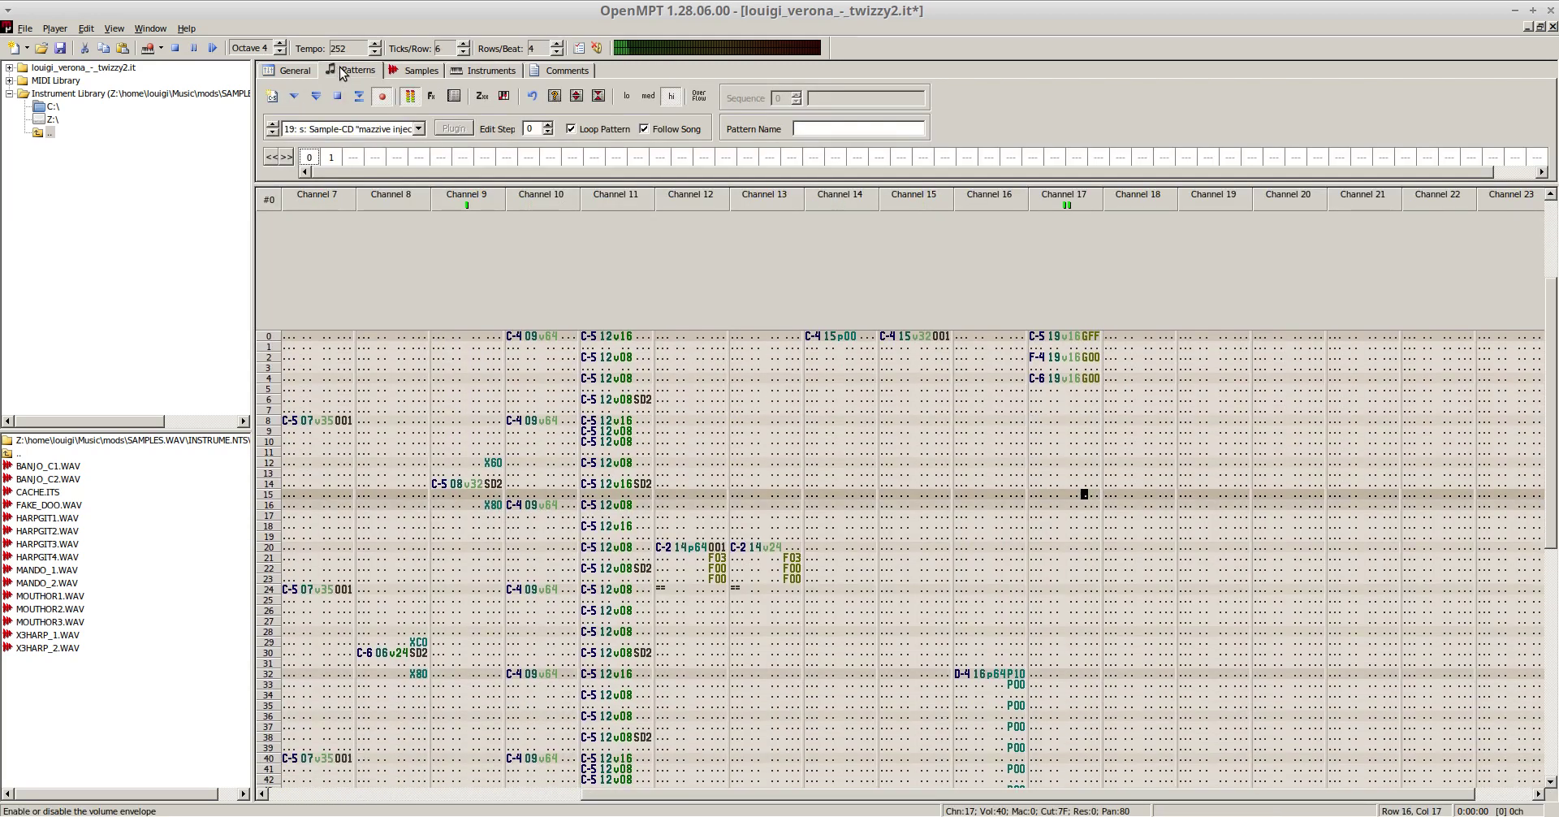
# - Add D#6 at row 6 and G-5 at row 8 in channel 17, and play the pattern
pyautogui.press('Up')
pyautogui.press('Up')
pyautogui.press('Up')
pyautogui.press('Up')
pyautogui.press('Up')
pyautogui.press('Up')
pyautogui.press('Up')
pyautogui.press('Up')
pyautogui.press('Up')
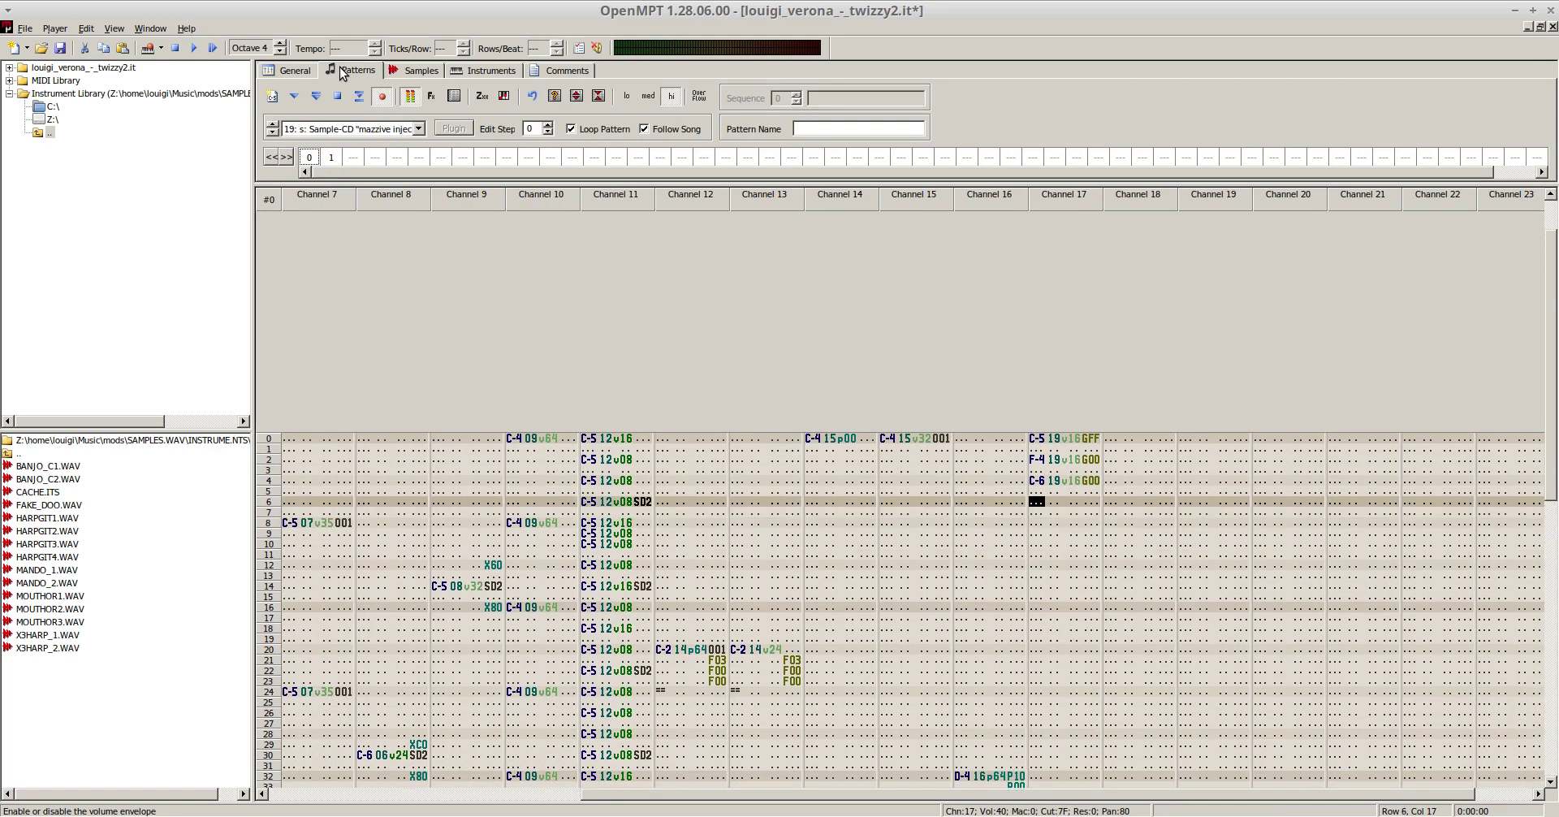
pyautogui.press('z')
pyautogui.press('Down')
pyautogui.press('Down')
pyautogui.press('Up')
pyautogui.press('Up')
pyautogui.press('Down')
pyautogui.press('Down')
pyautogui.press('F7')
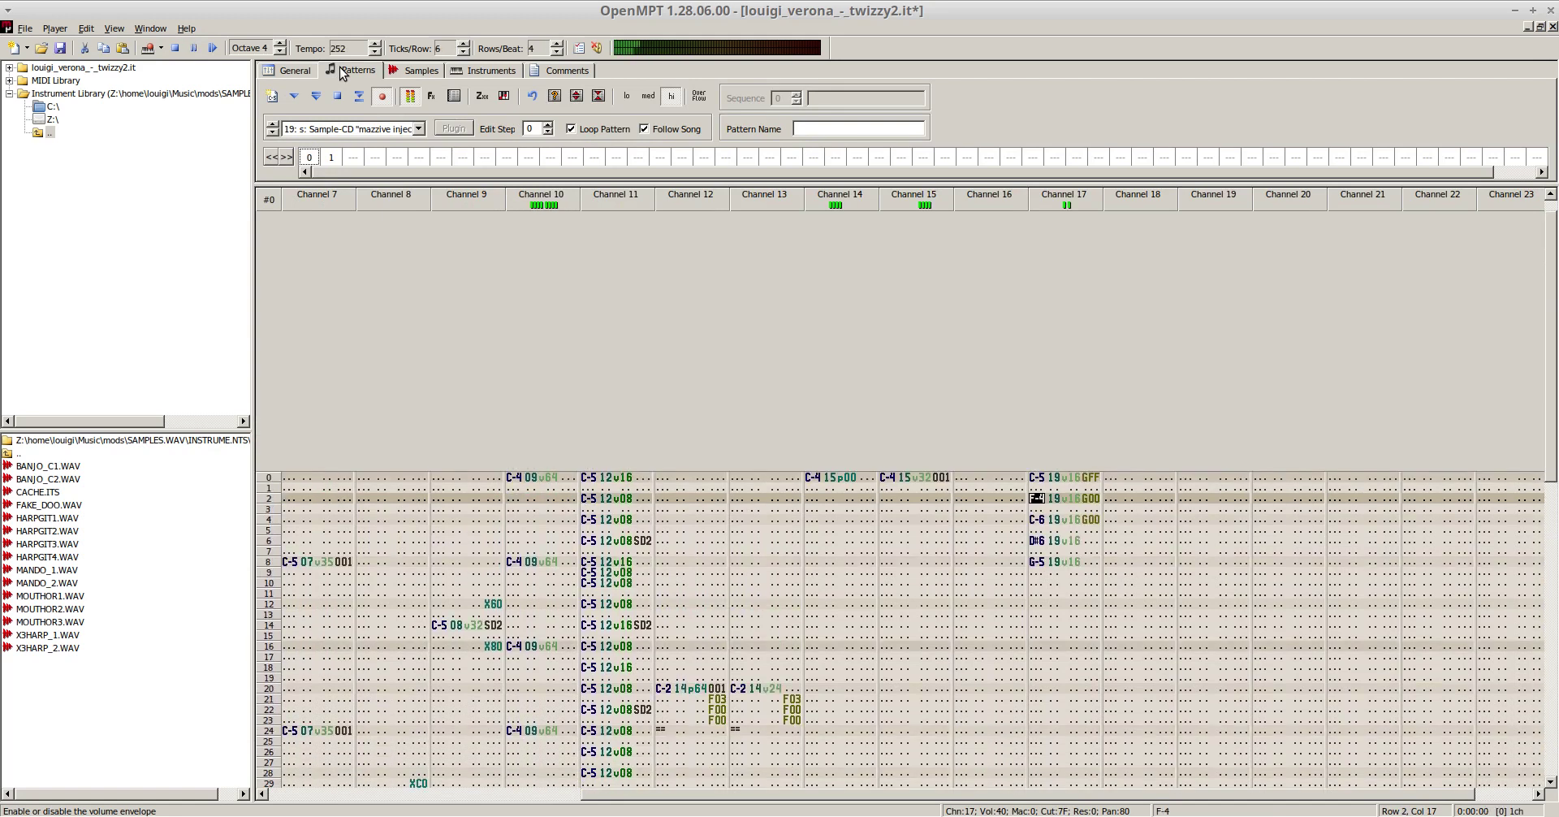
# - Remove the C-6 note from channel 17, pulling D#6 up to row 4 and G-5 to row 6, and play back
pyautogui.press('F8')
pyautogui.press('F7')
pyautogui.press('F8')
pyautogui.press('Up')
pyautogui.press('Up')
pyautogui.press('Up')
pyautogui.press('Up')
pyautogui.press('Up')
pyautogui.press('Up')
pyautogui.press('Up')
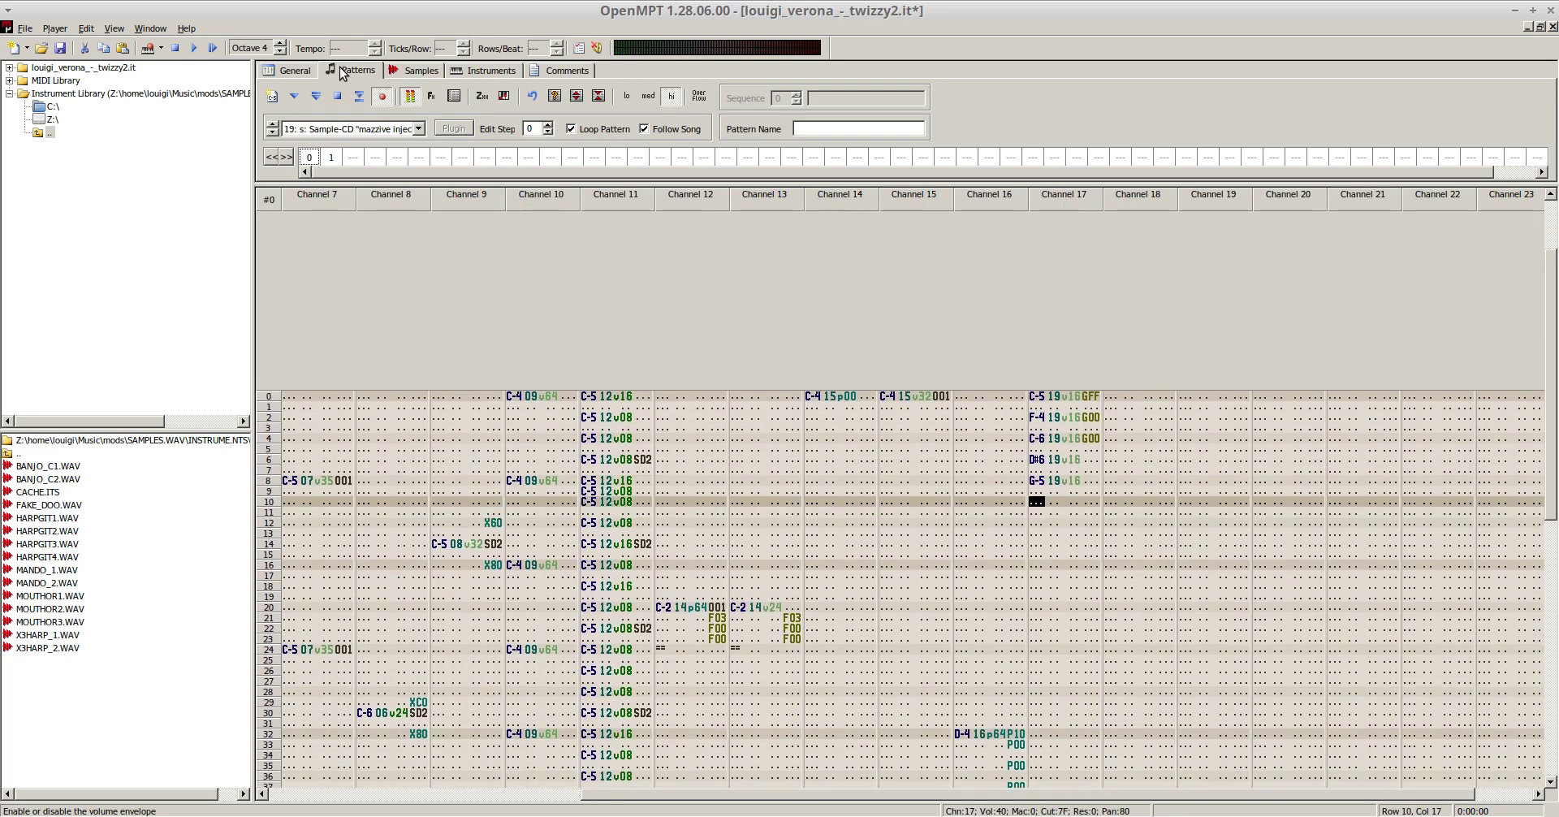
pyautogui.press('BackSpace')
pyautogui.press('BackSpace')
pyautogui.press('Down')
pyautogui.press('Down')
pyautogui.press('Down')
pyautogui.press('Down')
pyautogui.press('Down')
pyautogui.press('Down')
pyautogui.press('Down')
pyautogui.press('Down')
pyautogui.press('Down')
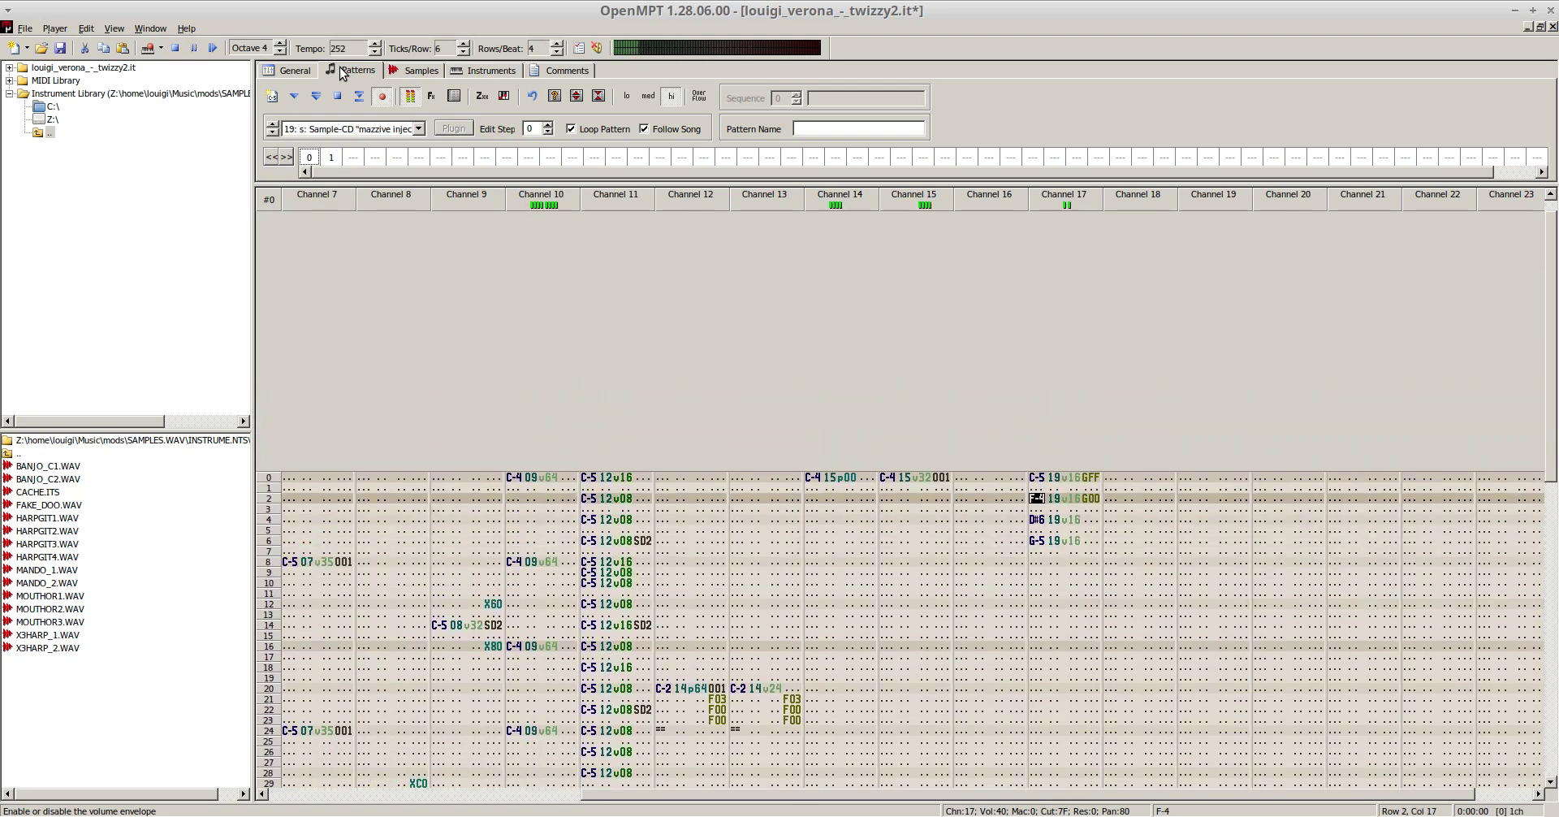
# - Add a G00 tone portamento effect to the G-5 note at row 6 in channel 17
pyautogui.press('Up')
pyautogui.press('Up')
pyautogui.press('Up')
pyautogui.press('Up')
pyautogui.press('Up')
pyautogui.press('Up')
pyautogui.press('Up')
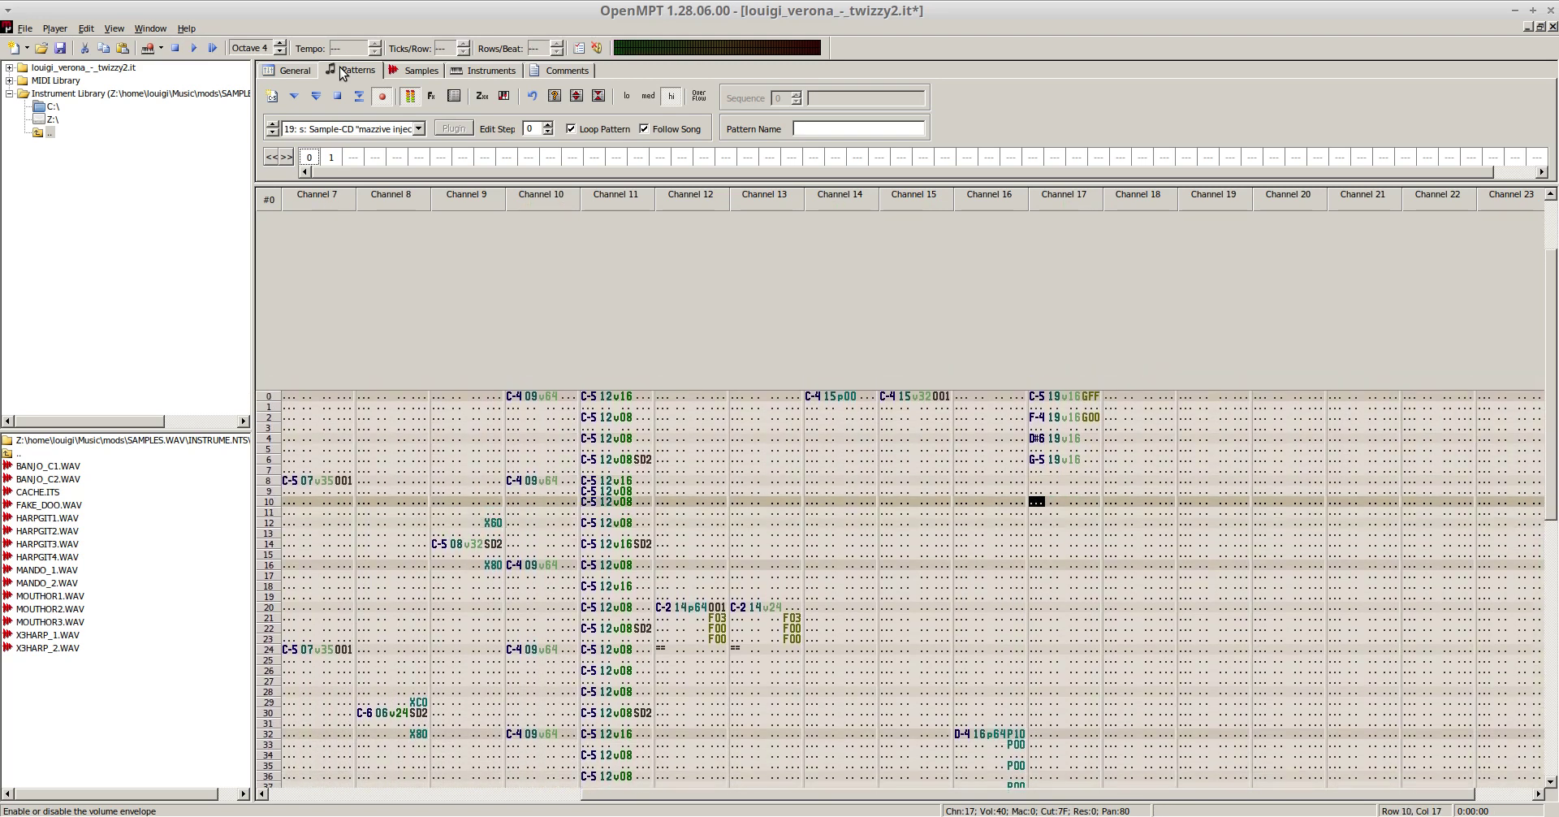
pyautogui.press('Right')
pyautogui.press('Right')
pyautogui.press('Right')
pyautogui.write('g00')
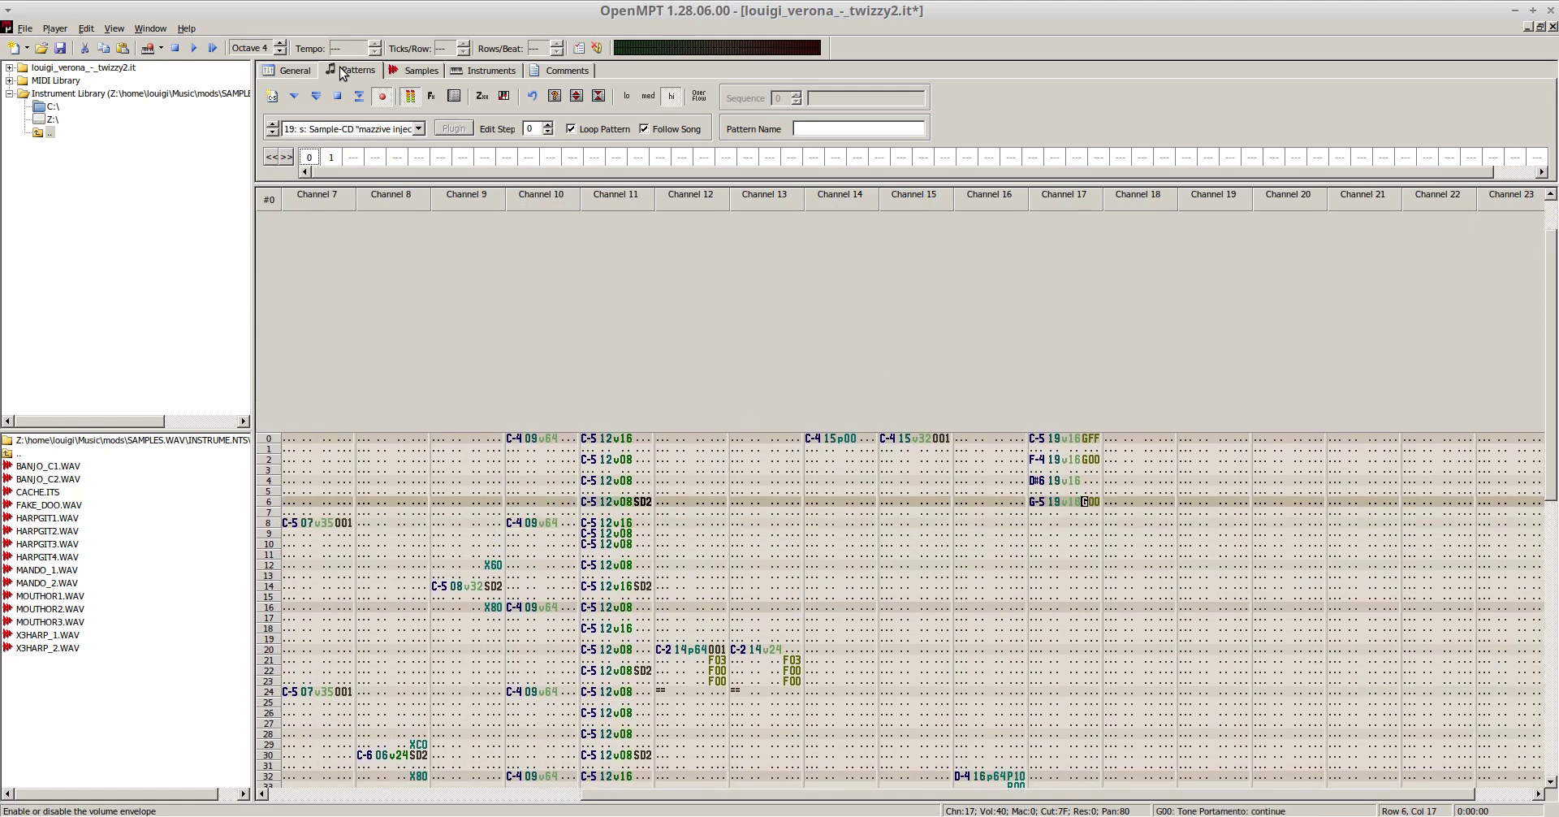
# - Add an F-4 note at row 12 in channel 17 and play the pattern
pyautogui.press('Down')
pyautogui.press('Down')
pyautogui.press('Down')
pyautogui.press('Down')
pyautogui.press('Down')
pyautogui.press('Down')
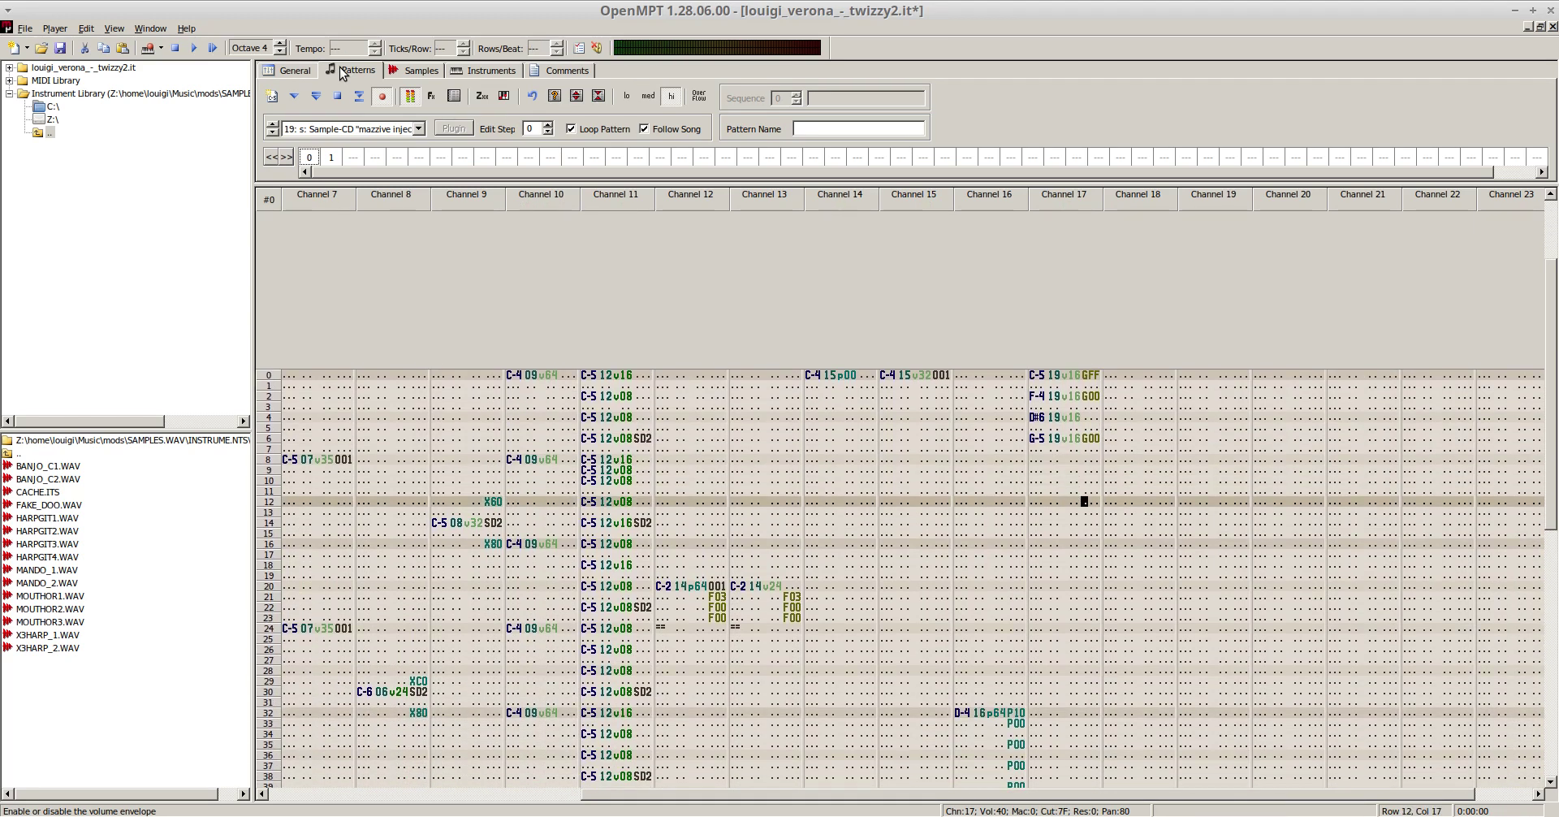
pyautogui.press('y')
pyautogui.press('F7')
pyautogui.press('F8')
pyautogui.press('Up')
pyautogui.press('Up')
pyautogui.press('Up')
pyautogui.press('Up')
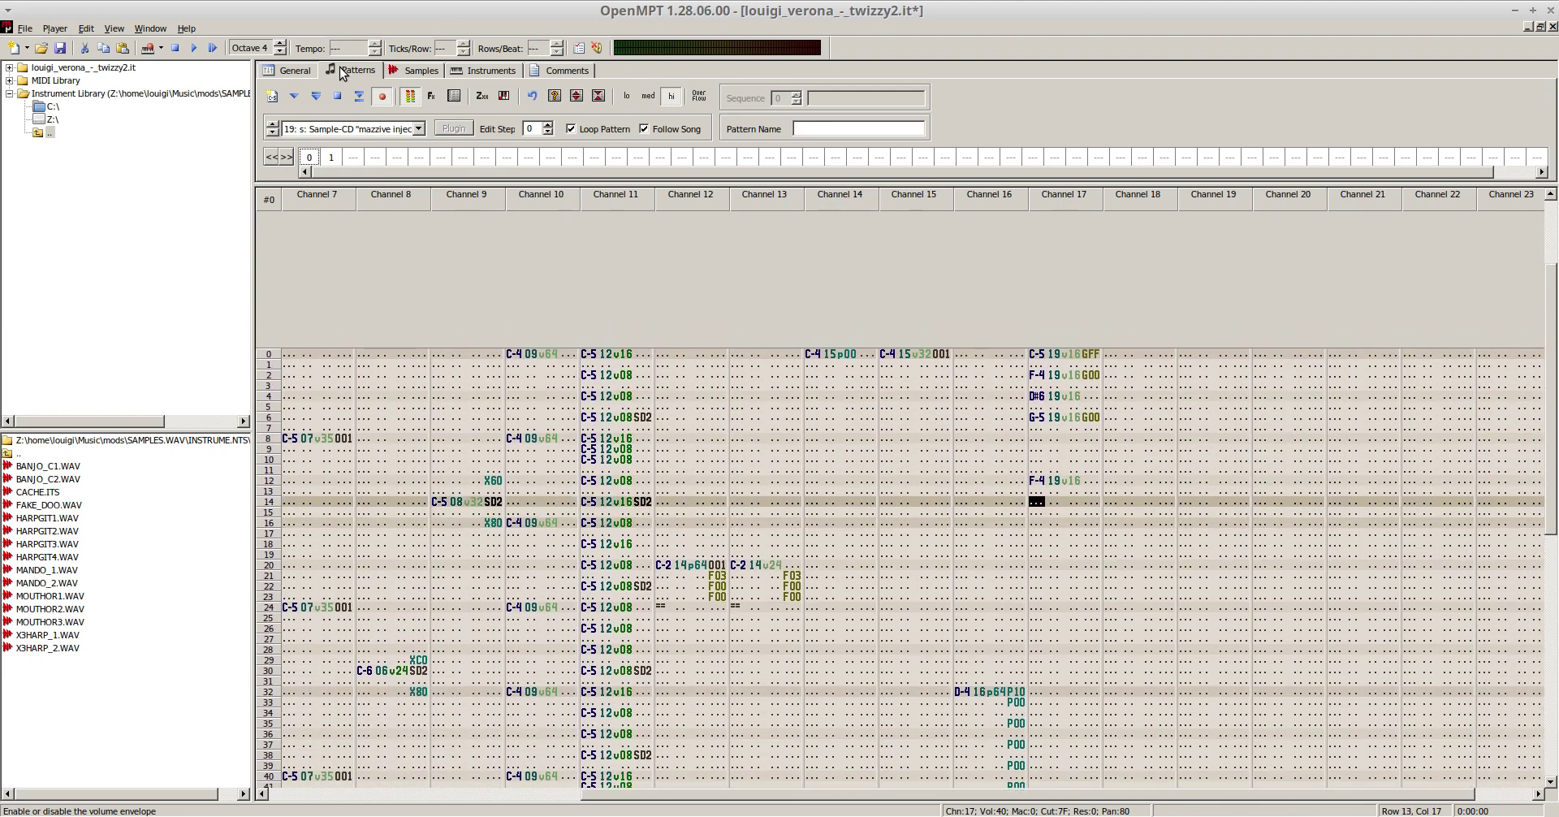
# - Change the row 12 note in channel 17 to G-4 and play the pattern
pyautogui.press('i')
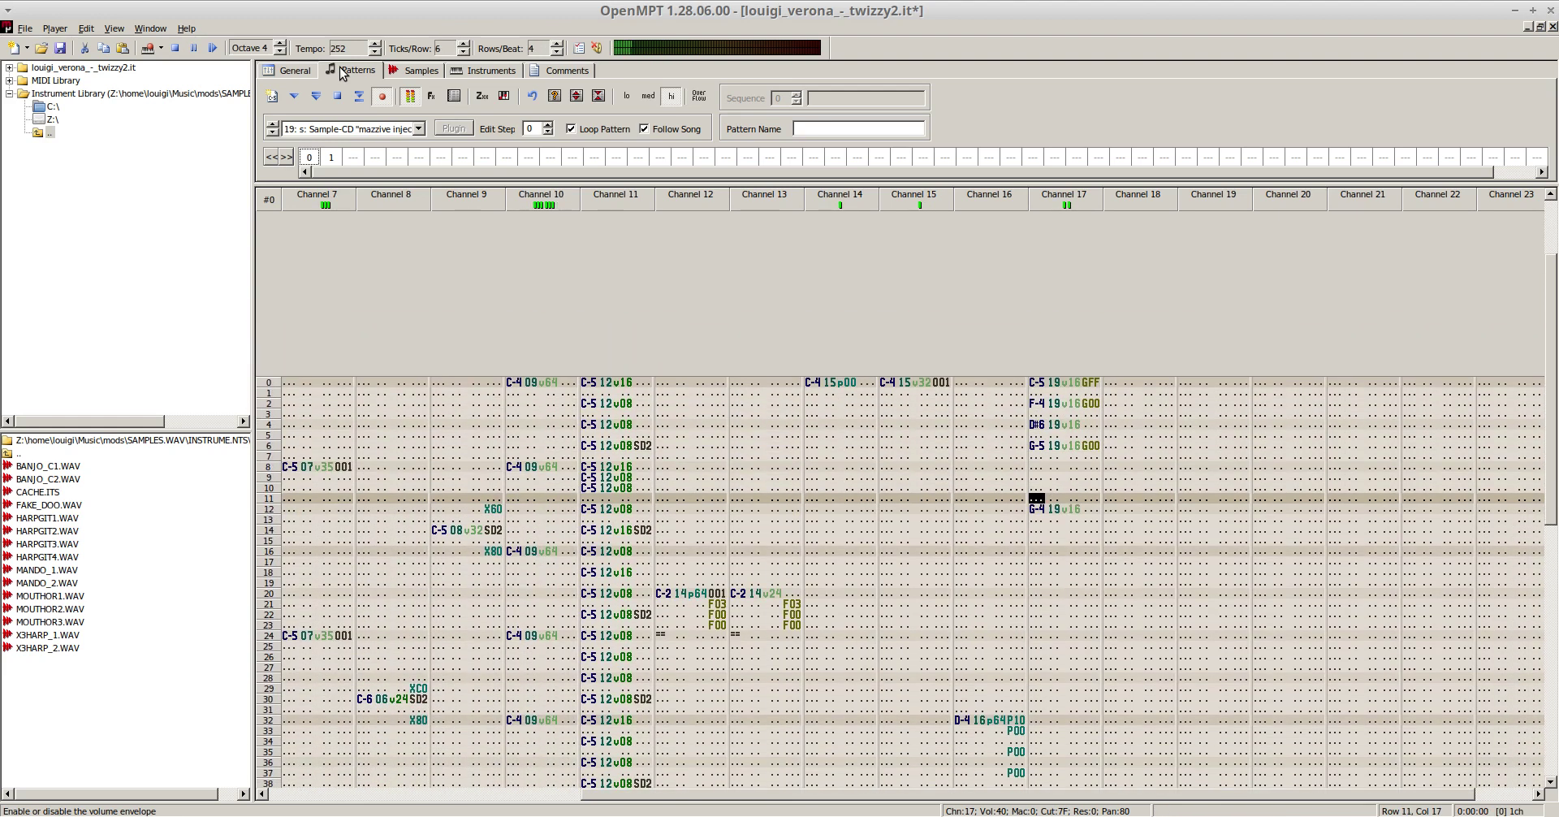
pyautogui.press('Down')
pyautogui.press('Down')
pyautogui.press('Down')
pyautogui.press('Down')
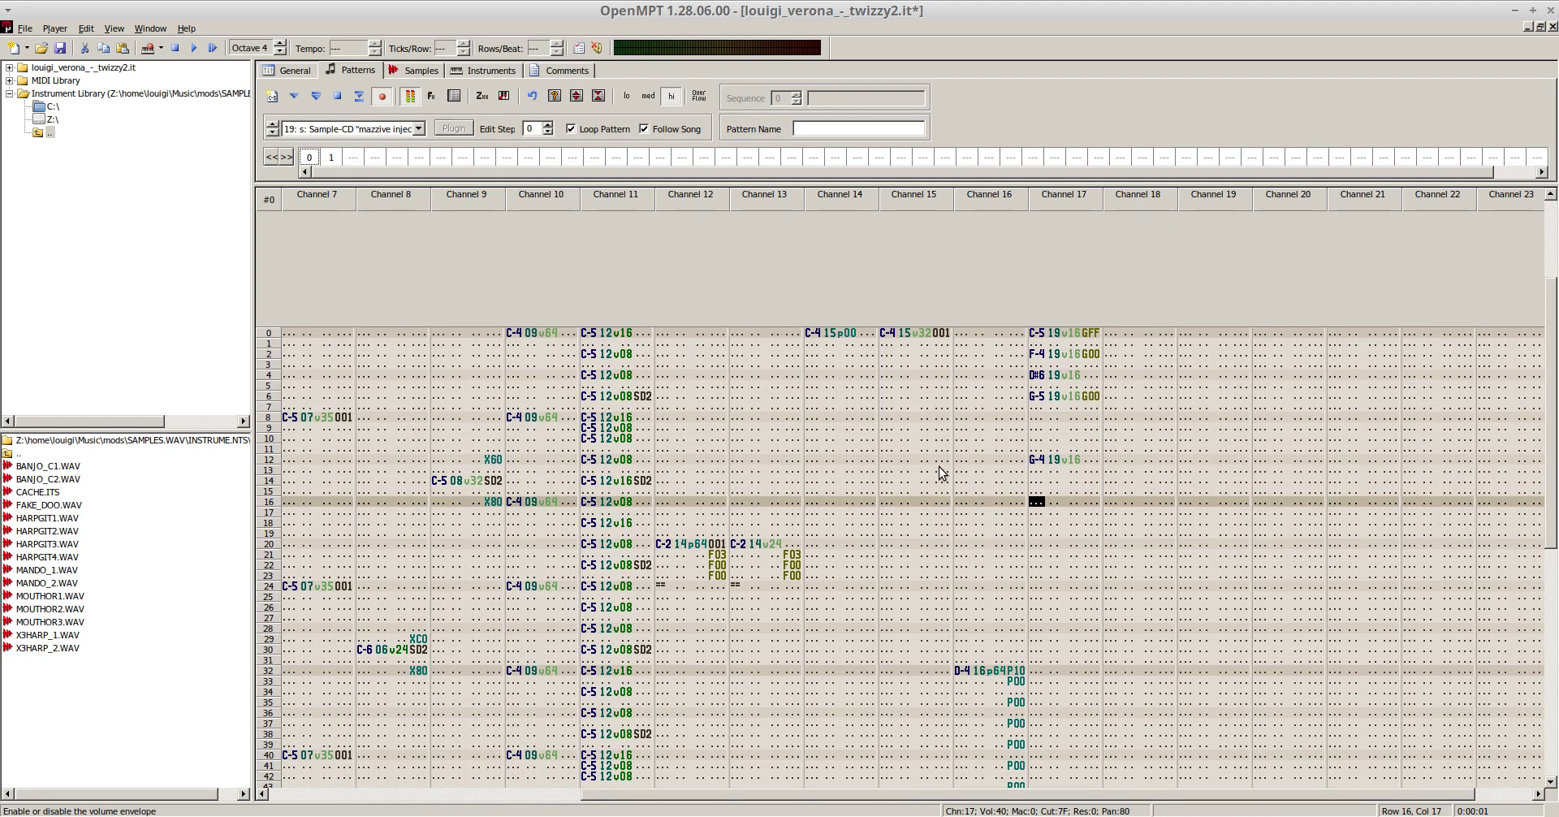
# - Clear rows 0 to 14 of channel 17, play the pattern, and turn off pattern looping
pyautogui.moveTo(1037, 489); pyautogui.dragTo(1089, 226)
pyautogui.press('Delete')
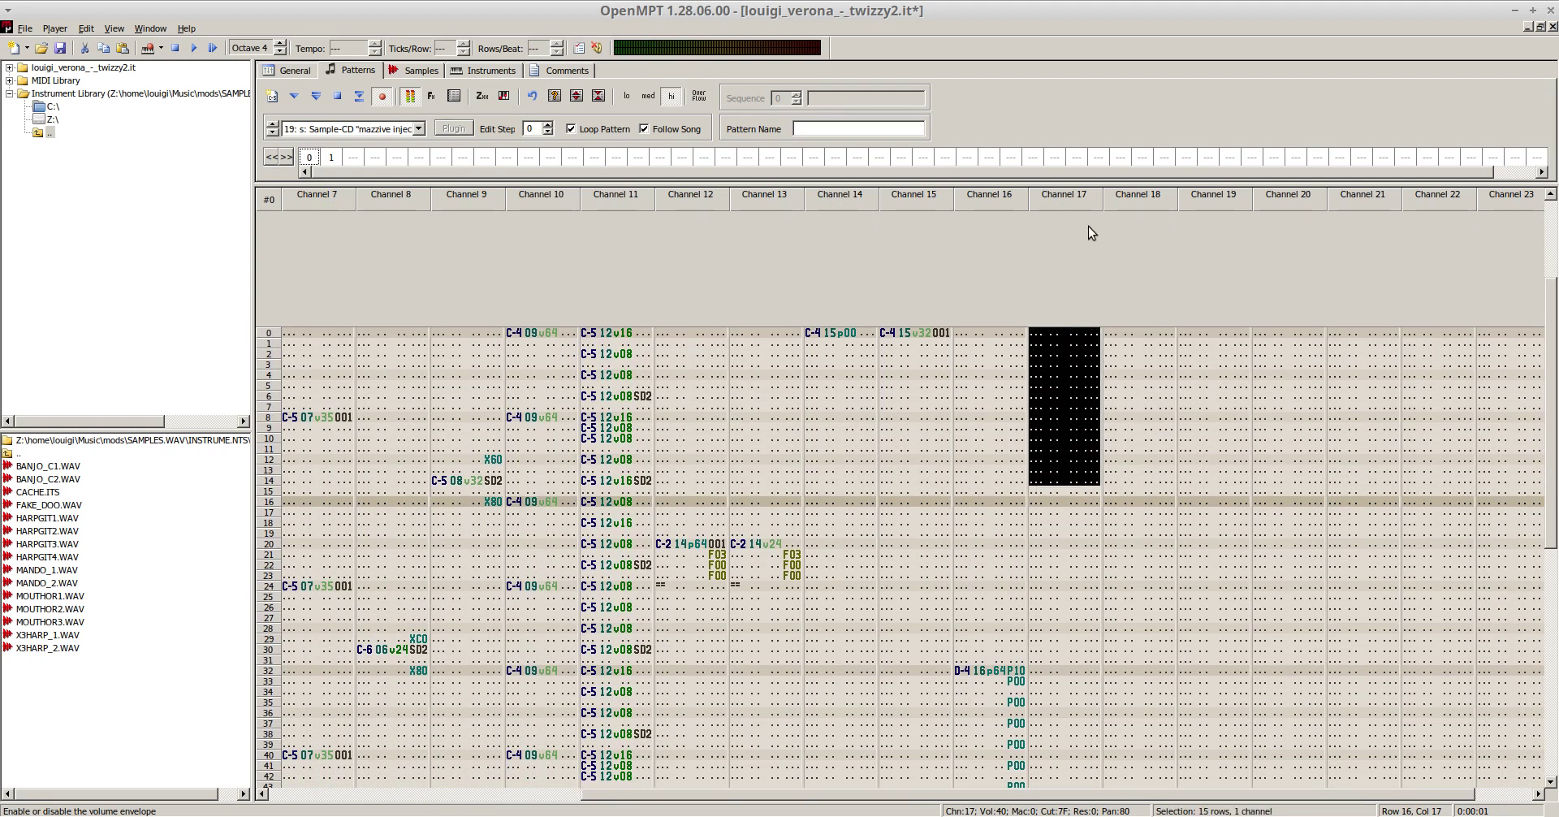
pyautogui.press('F6')
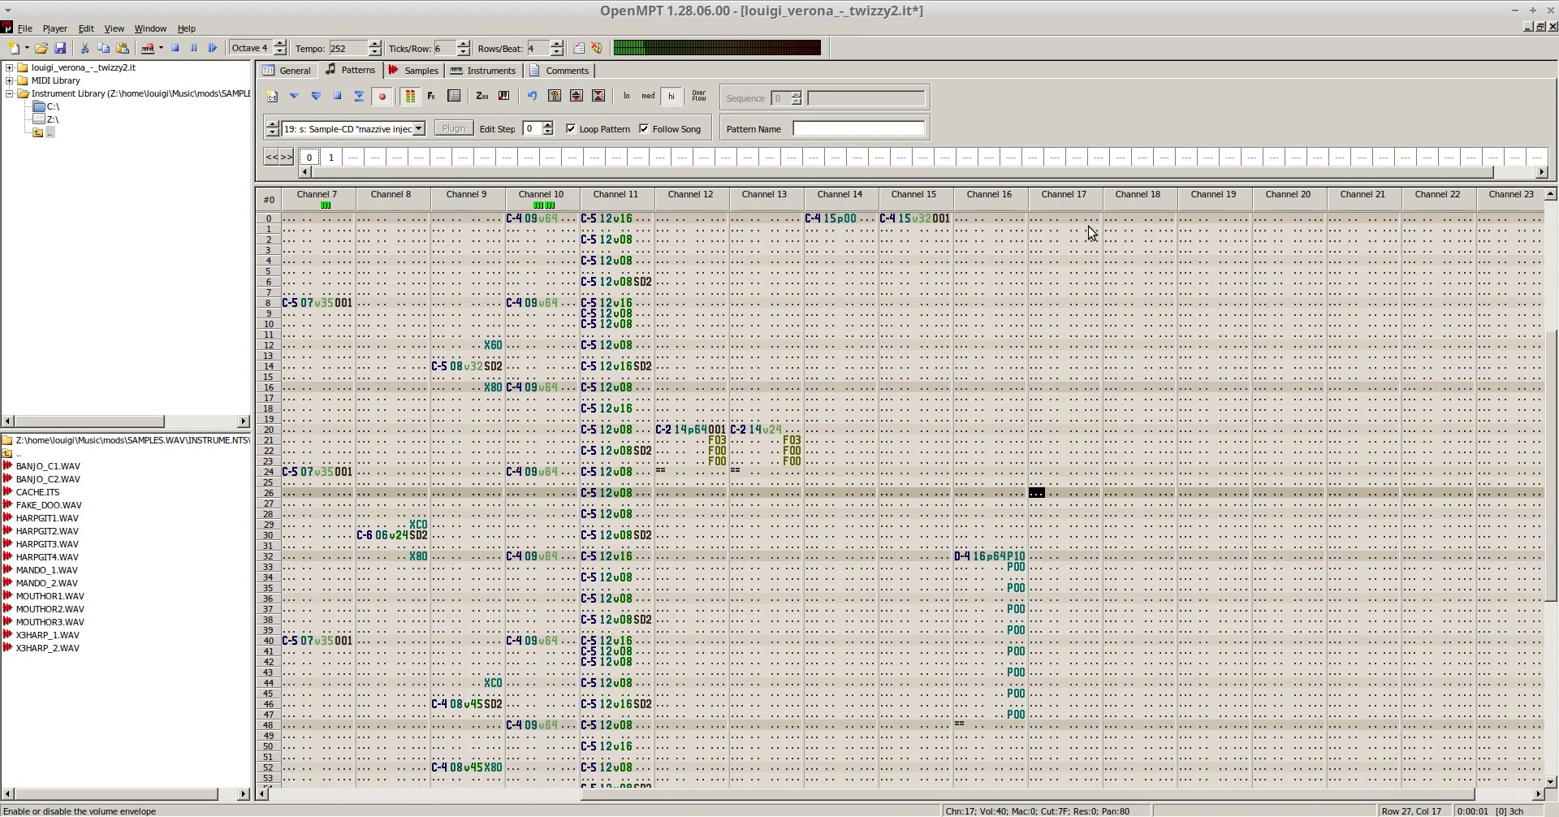
pyautogui.hotkey('ctrl', 'l')
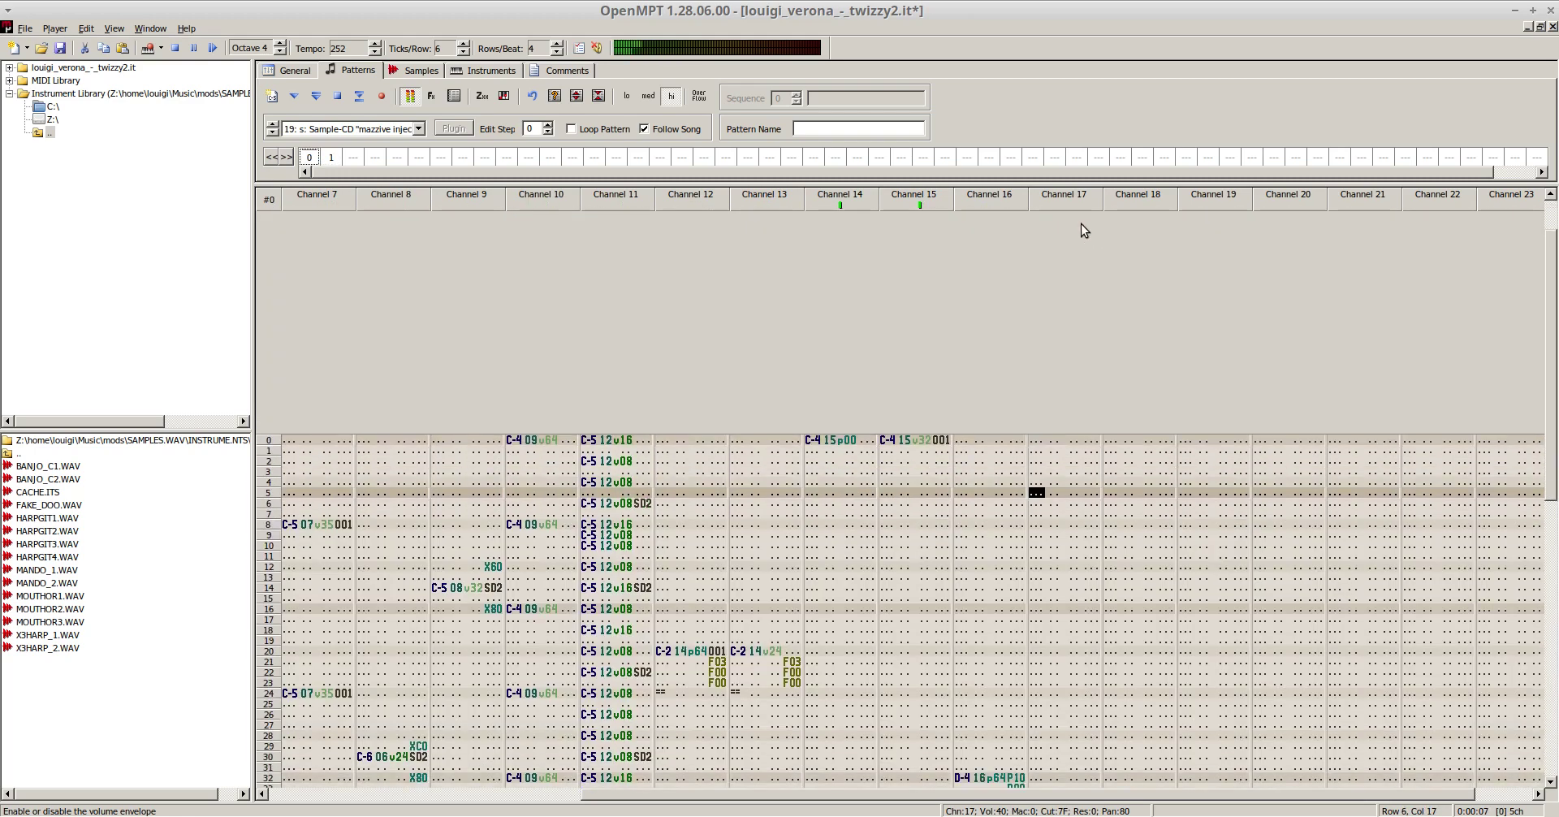
# - Lower the base octave to 3 and preview FAKE_DOO.WAV and HARPGIT2.WAV from the sample folder
pyautogui.click(279, 53)
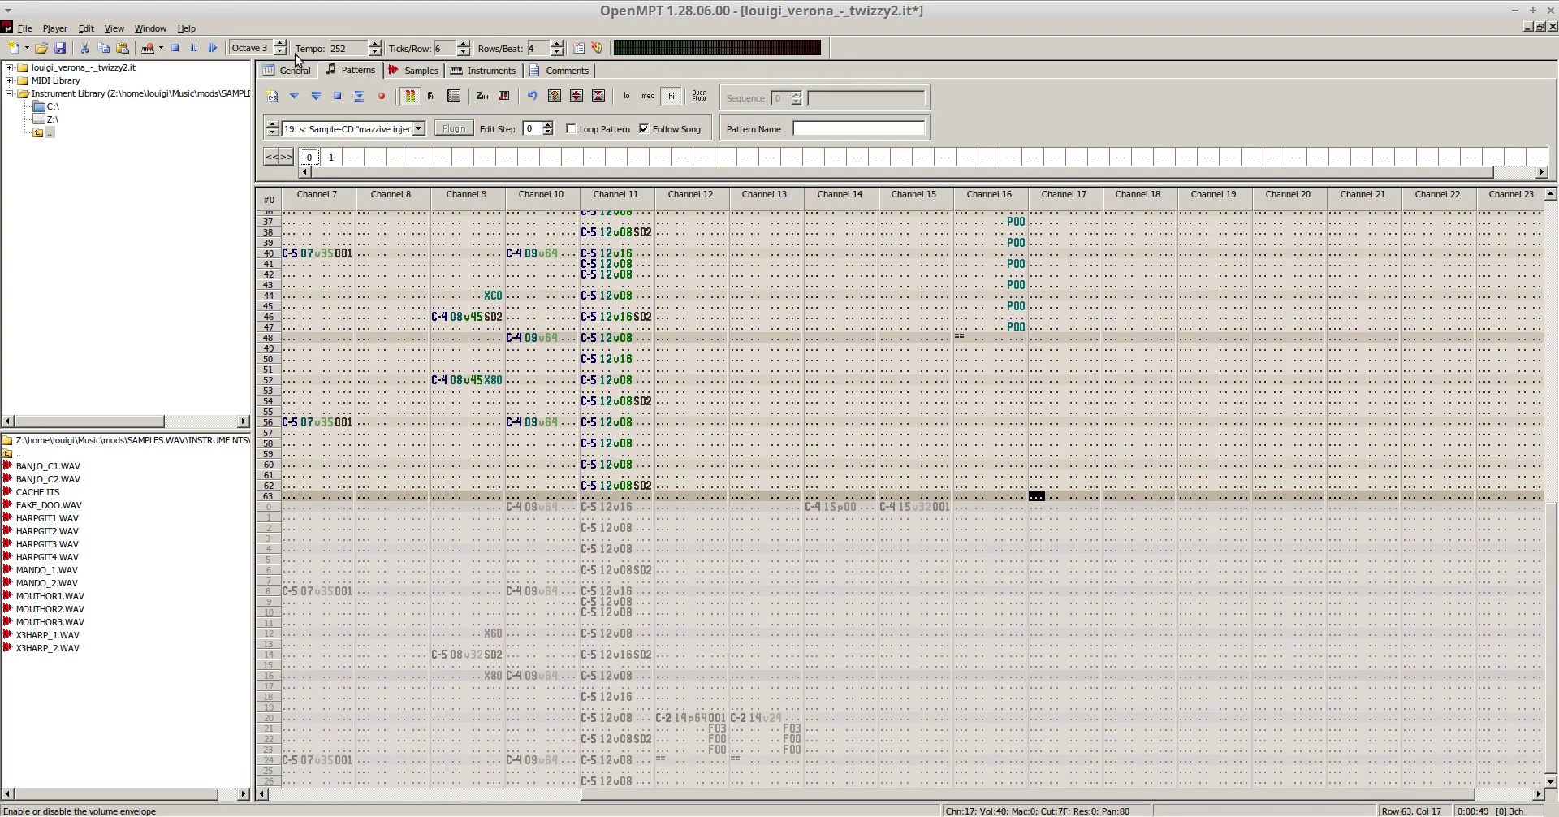
pyautogui.click(43, 503)
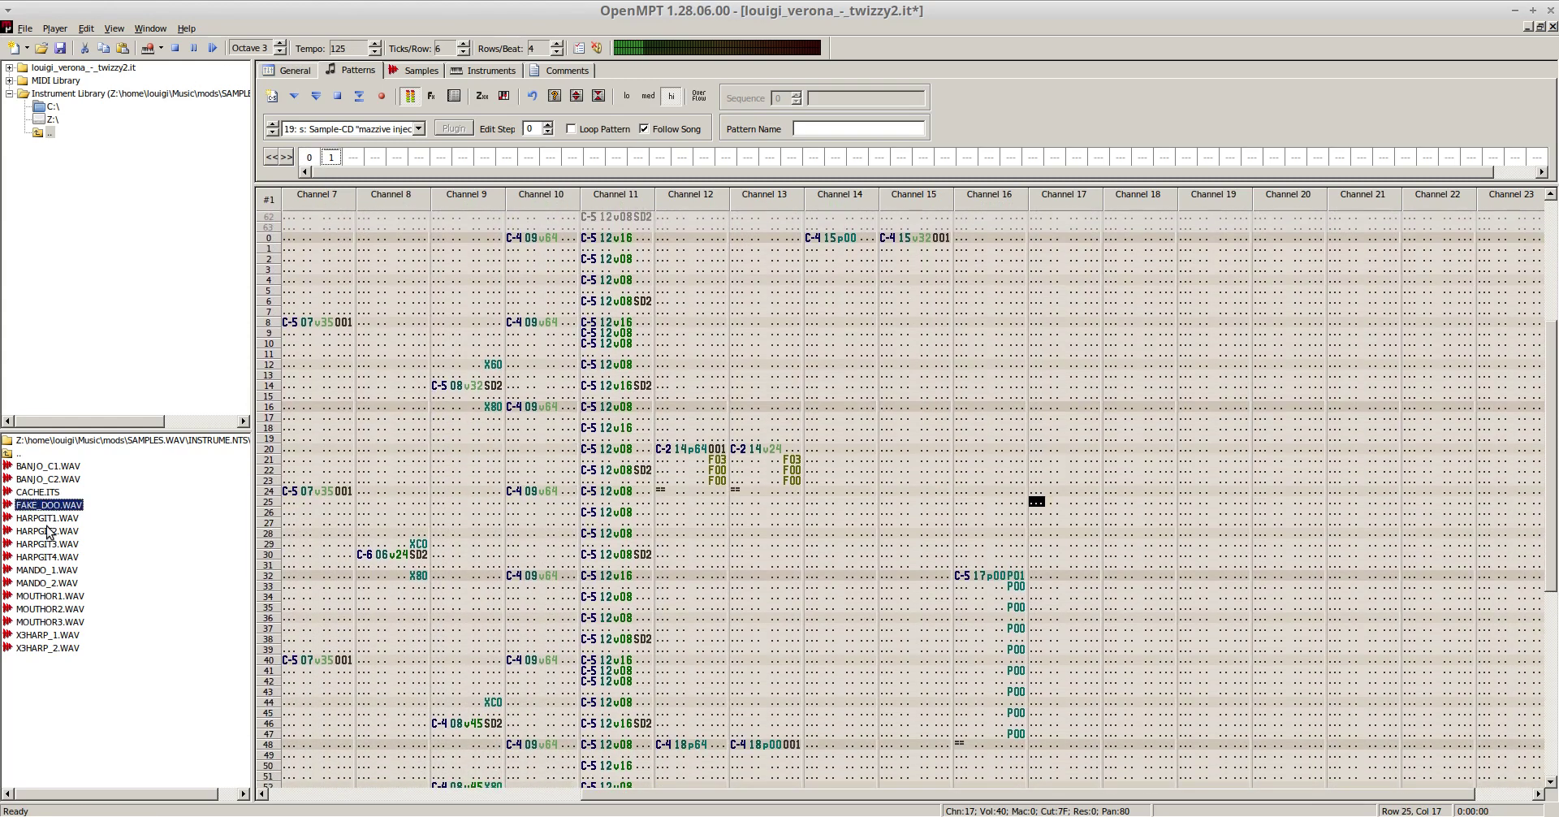
pyautogui.click(47, 528)
pyautogui.click(49, 506)
# - Create sample slot 20 and load FAKE_DOO.WAV into it
pyautogui.click(414, 70)
pyautogui.click(275, 97)
pyautogui.click(769, 441)
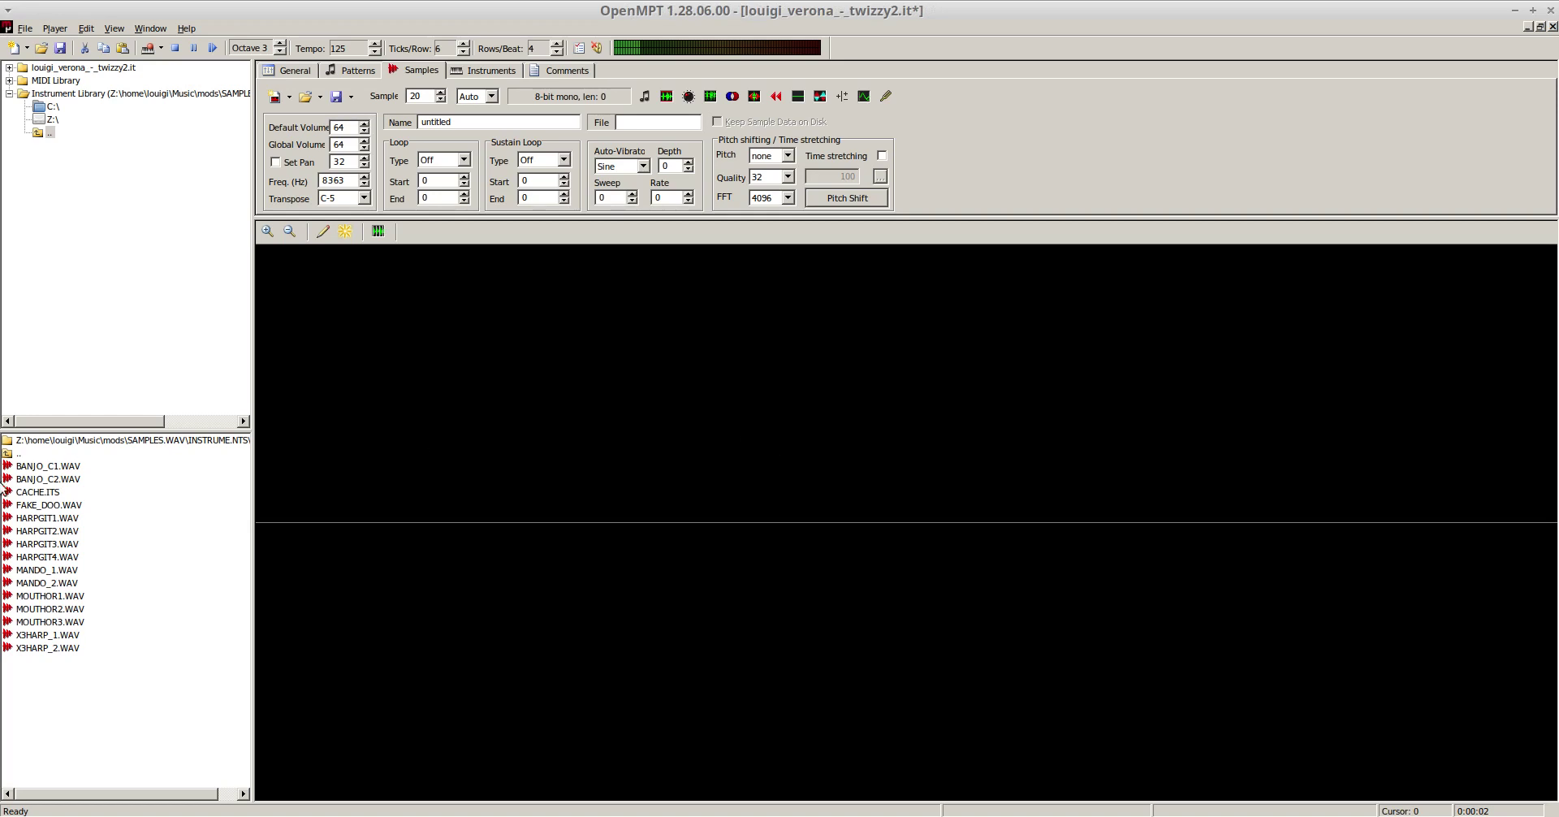
pyautogui.doubleClick(42, 506)
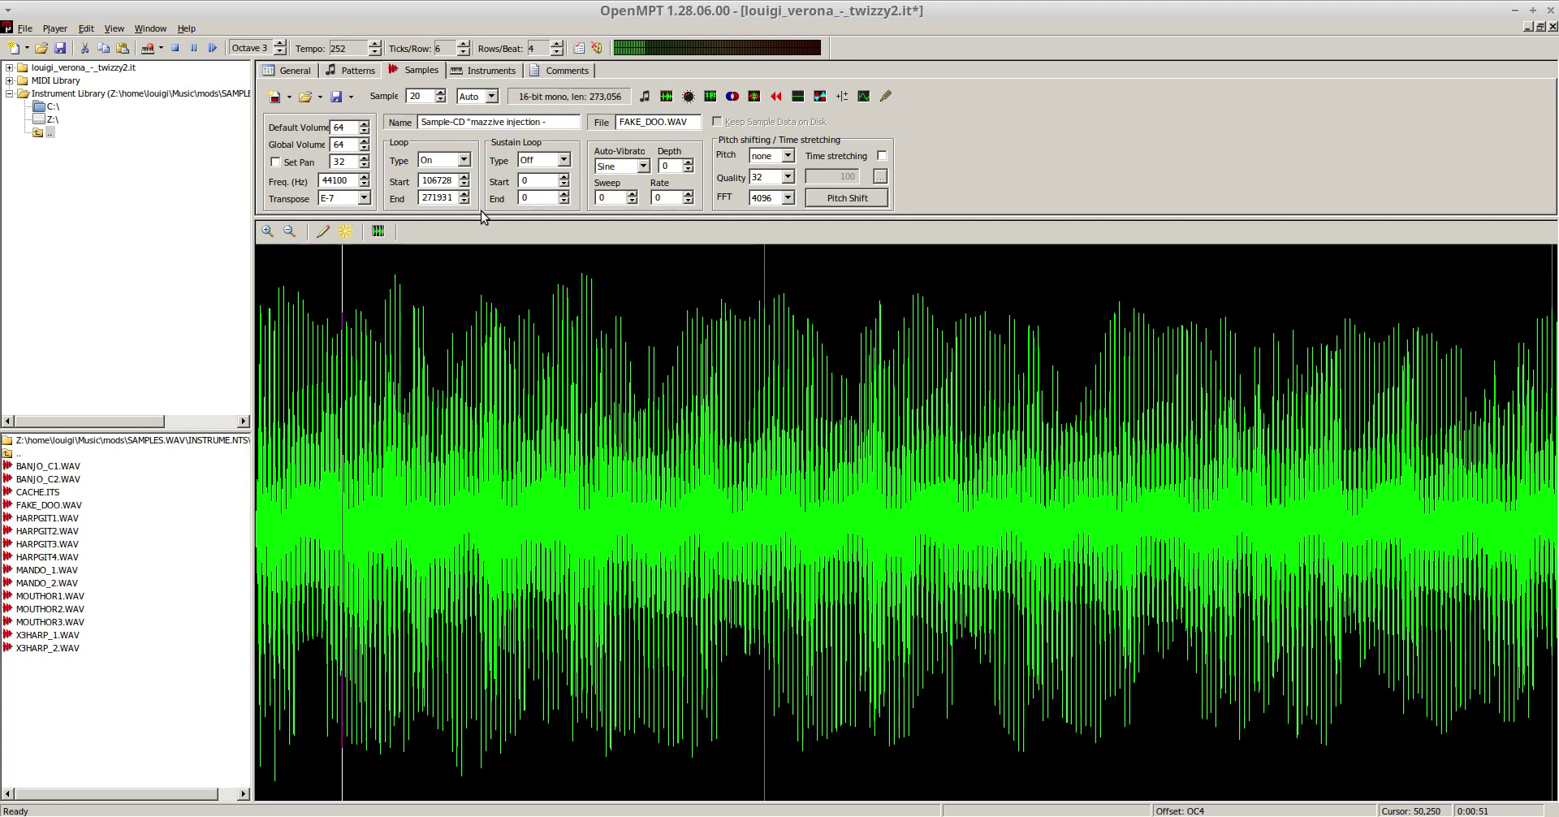
# - Audition sample 20 at base octave 4, set its default volume to 24, and play the song from the pattern view
pyautogui.click(279, 43)
pyautogui.click(279, 44)
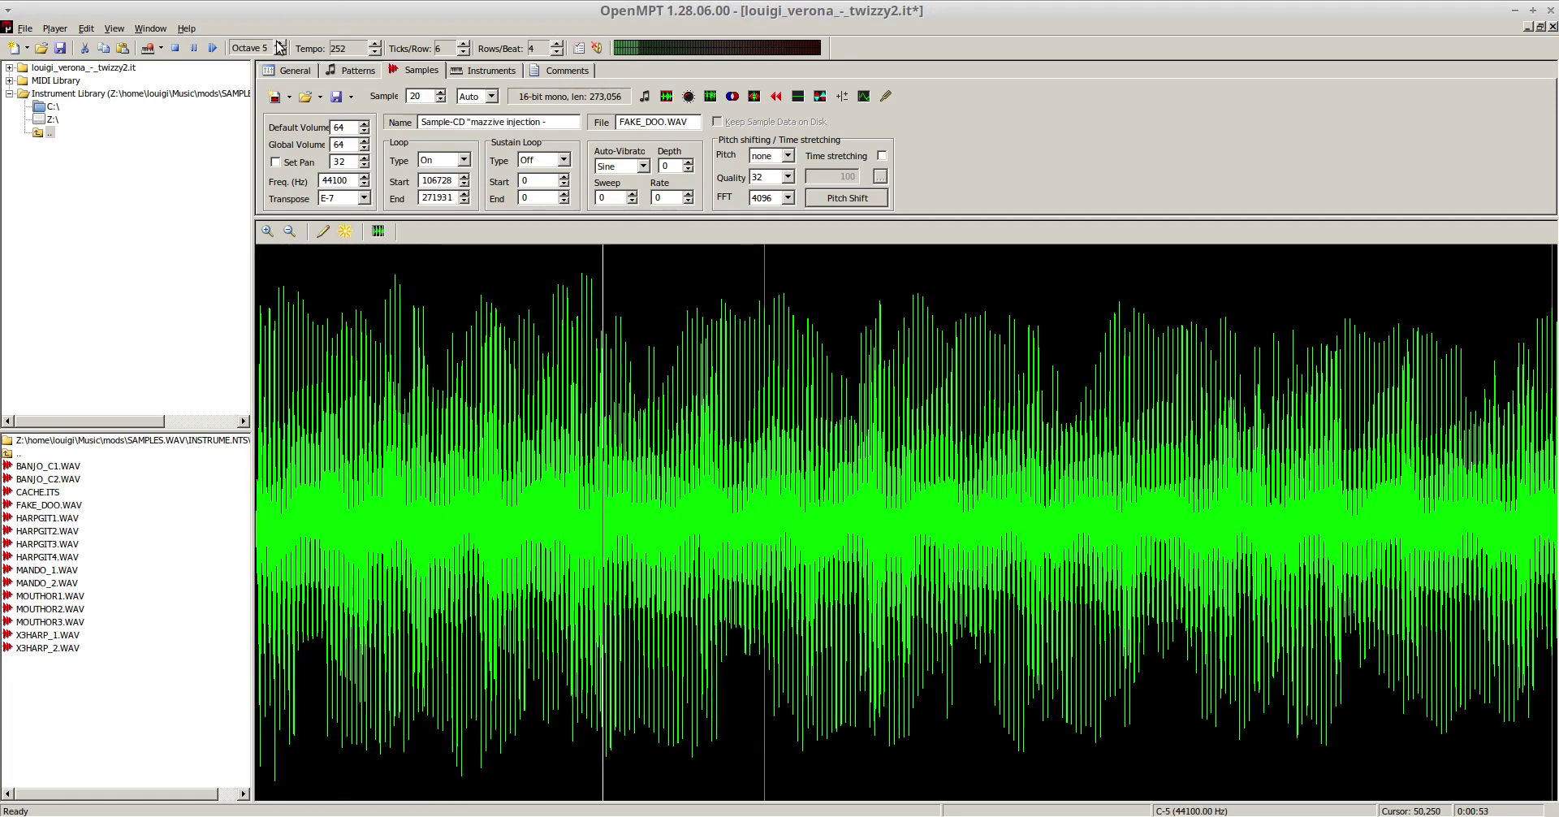
pyautogui.press('a')
pyautogui.press('KP_Divide')
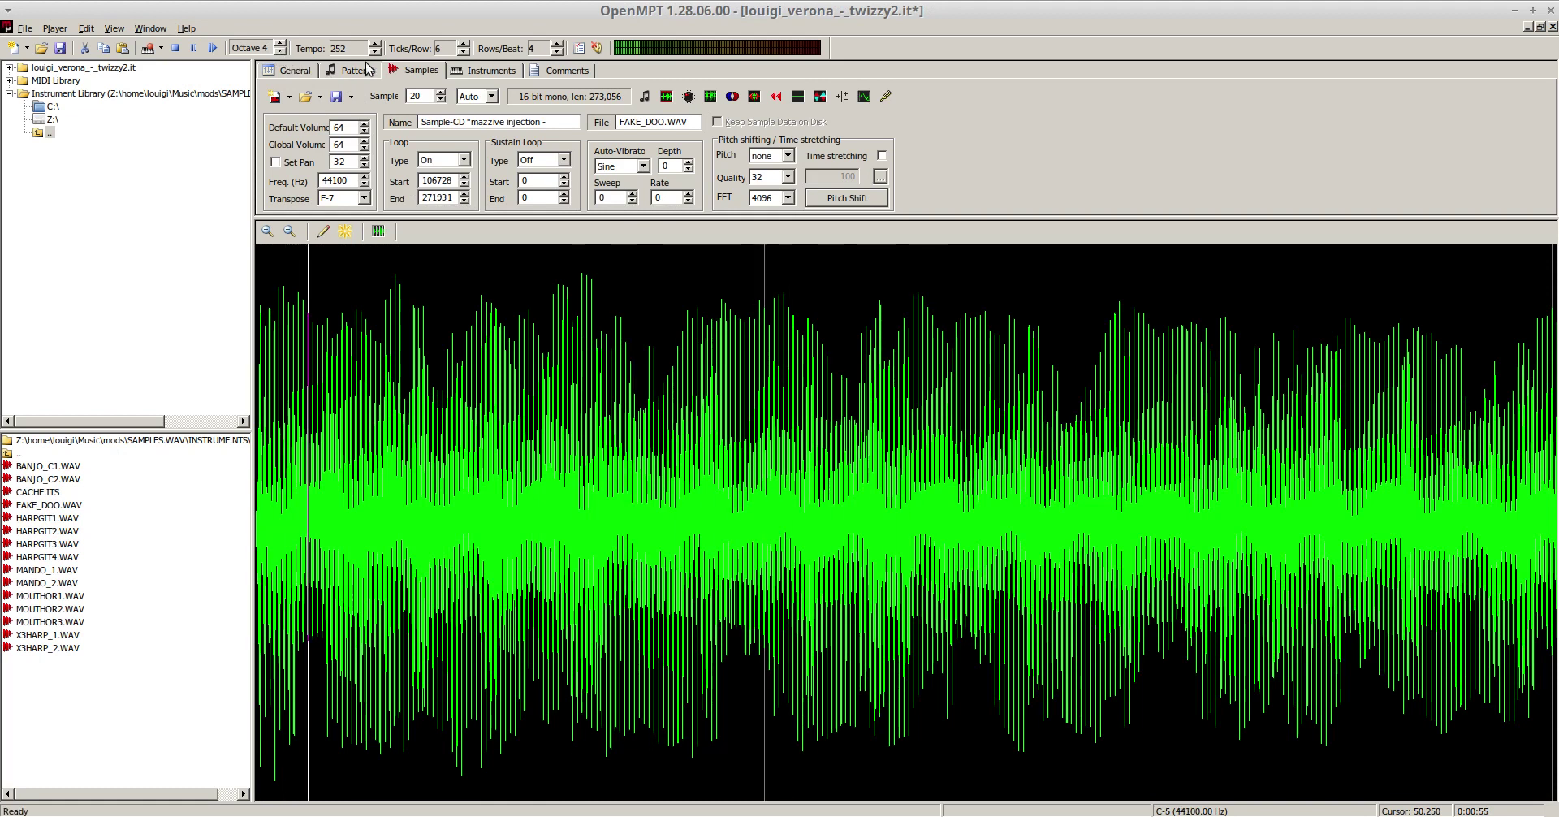
pyautogui.press('q')
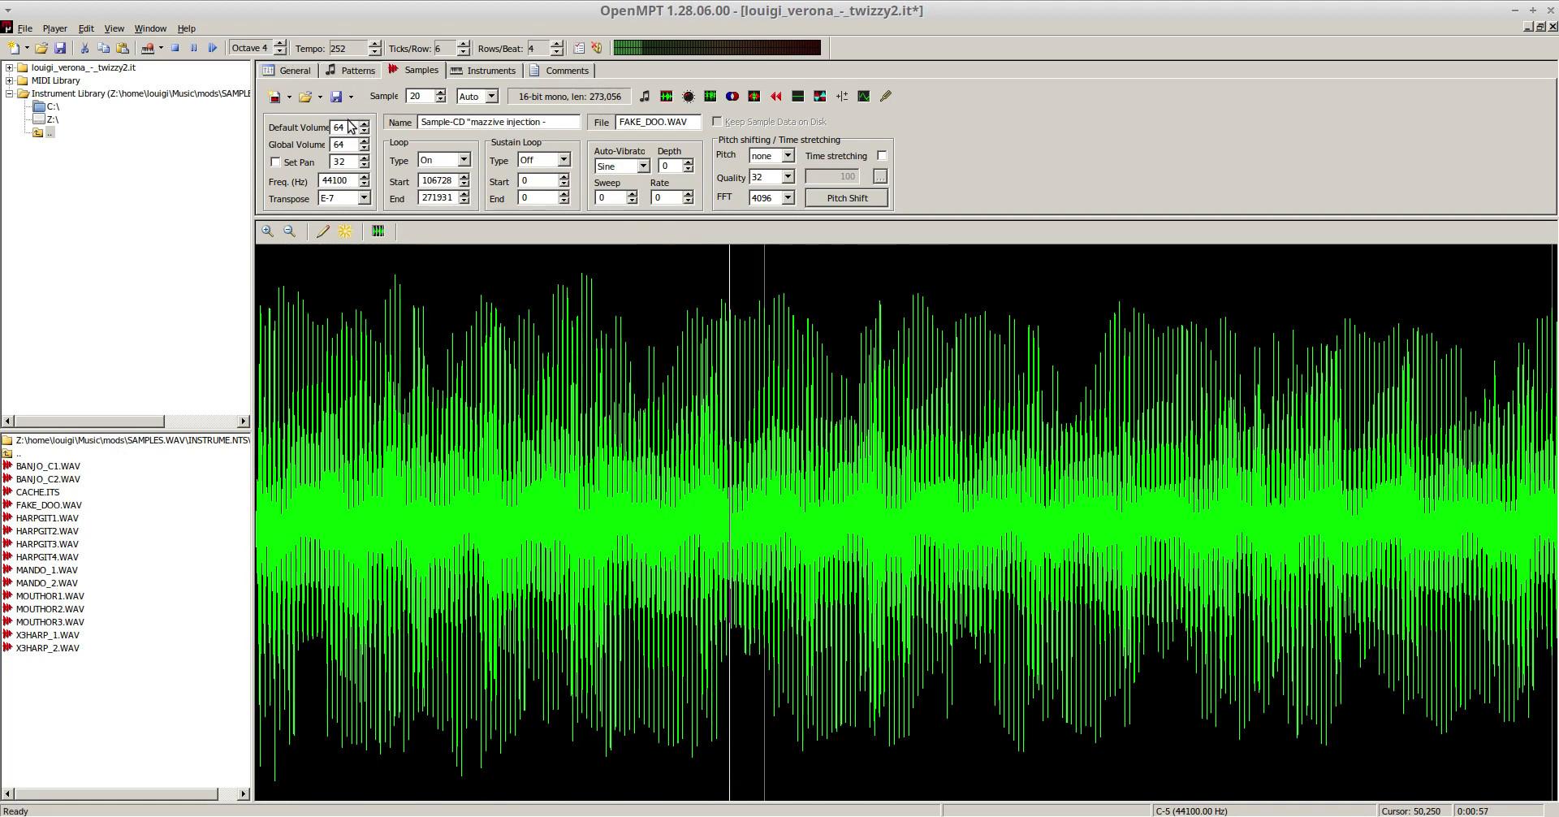
pyautogui.click(358, 70)
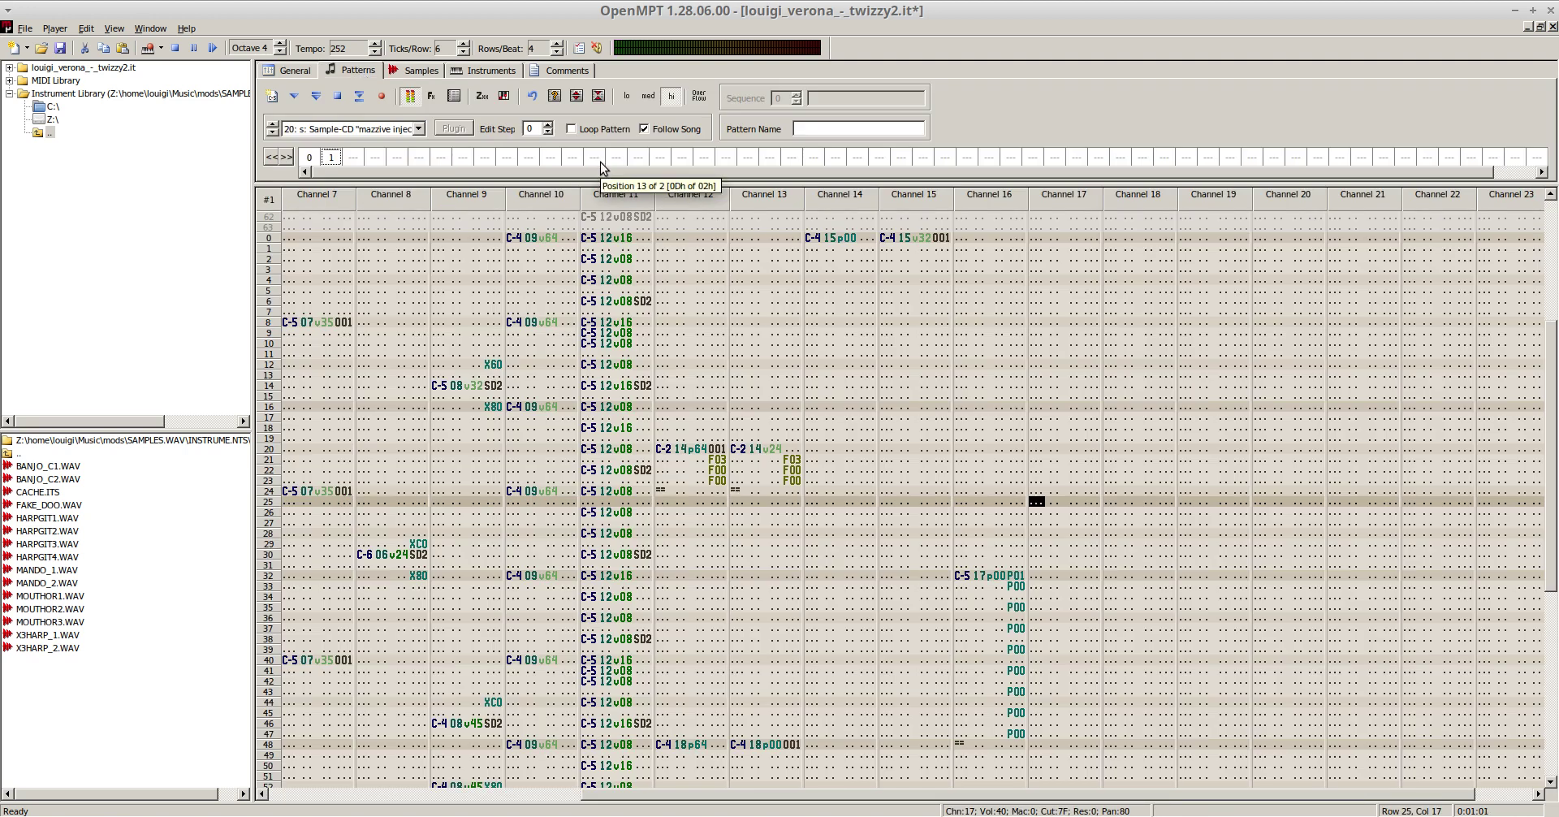
pyautogui.press('F5')
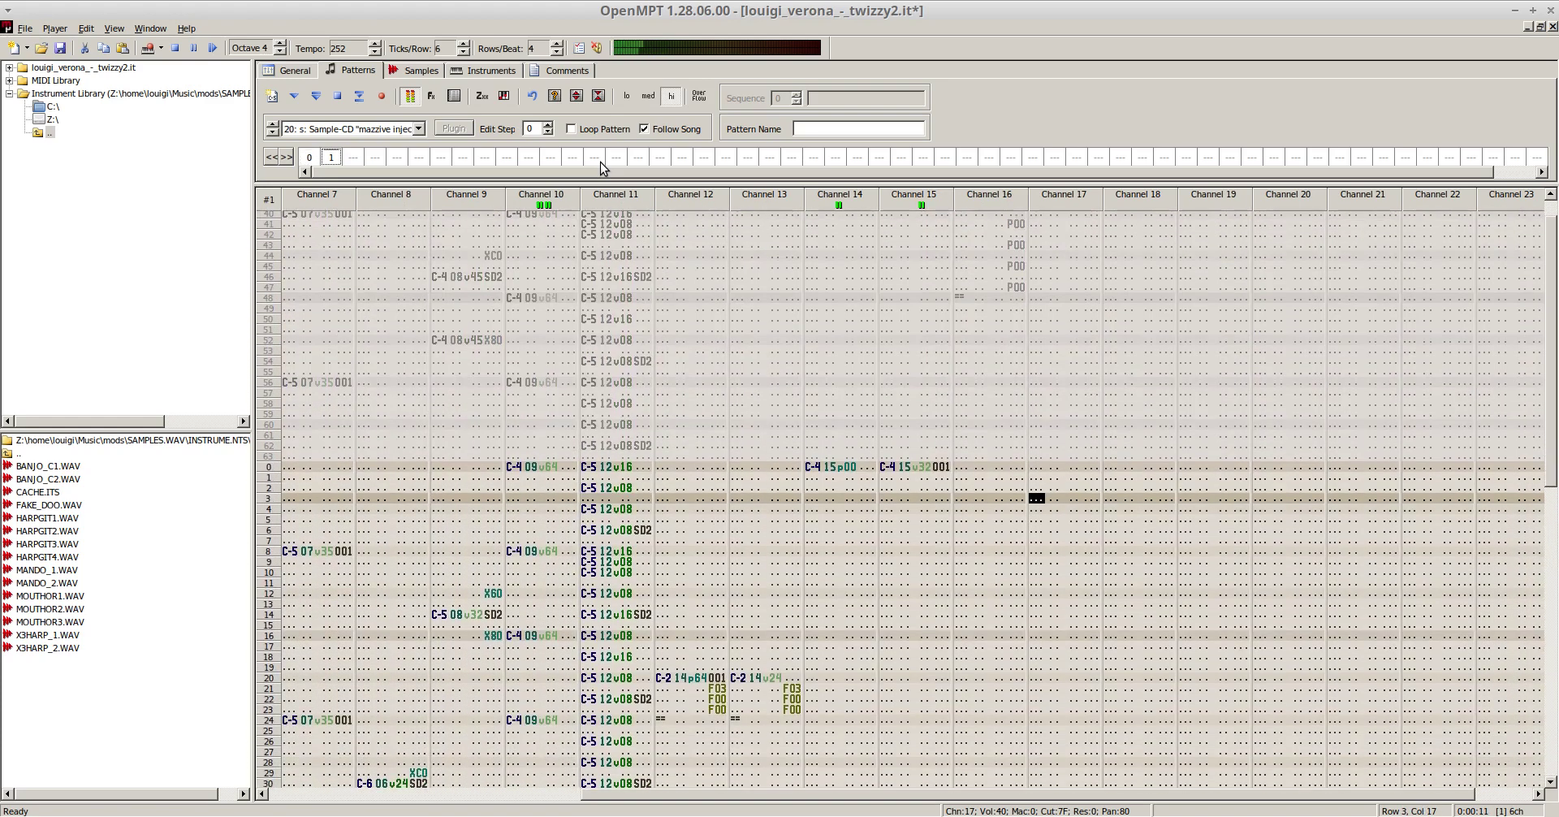
# - Preview the mandolin, mouth organ and X3HARP samples in the MISC folder
pyautogui.click(93, 586)
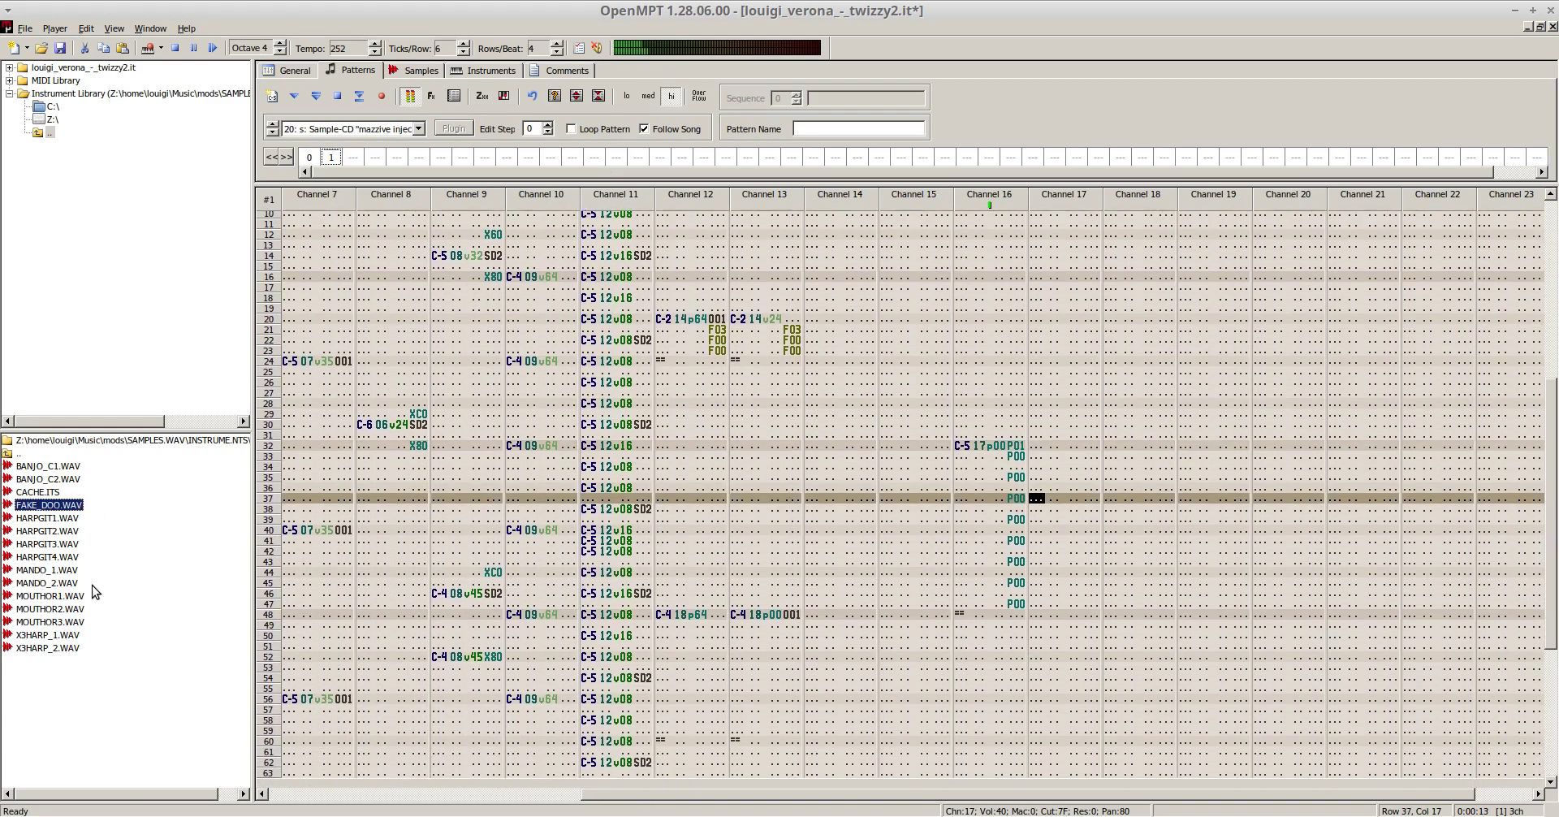
pyautogui.click(24, 571)
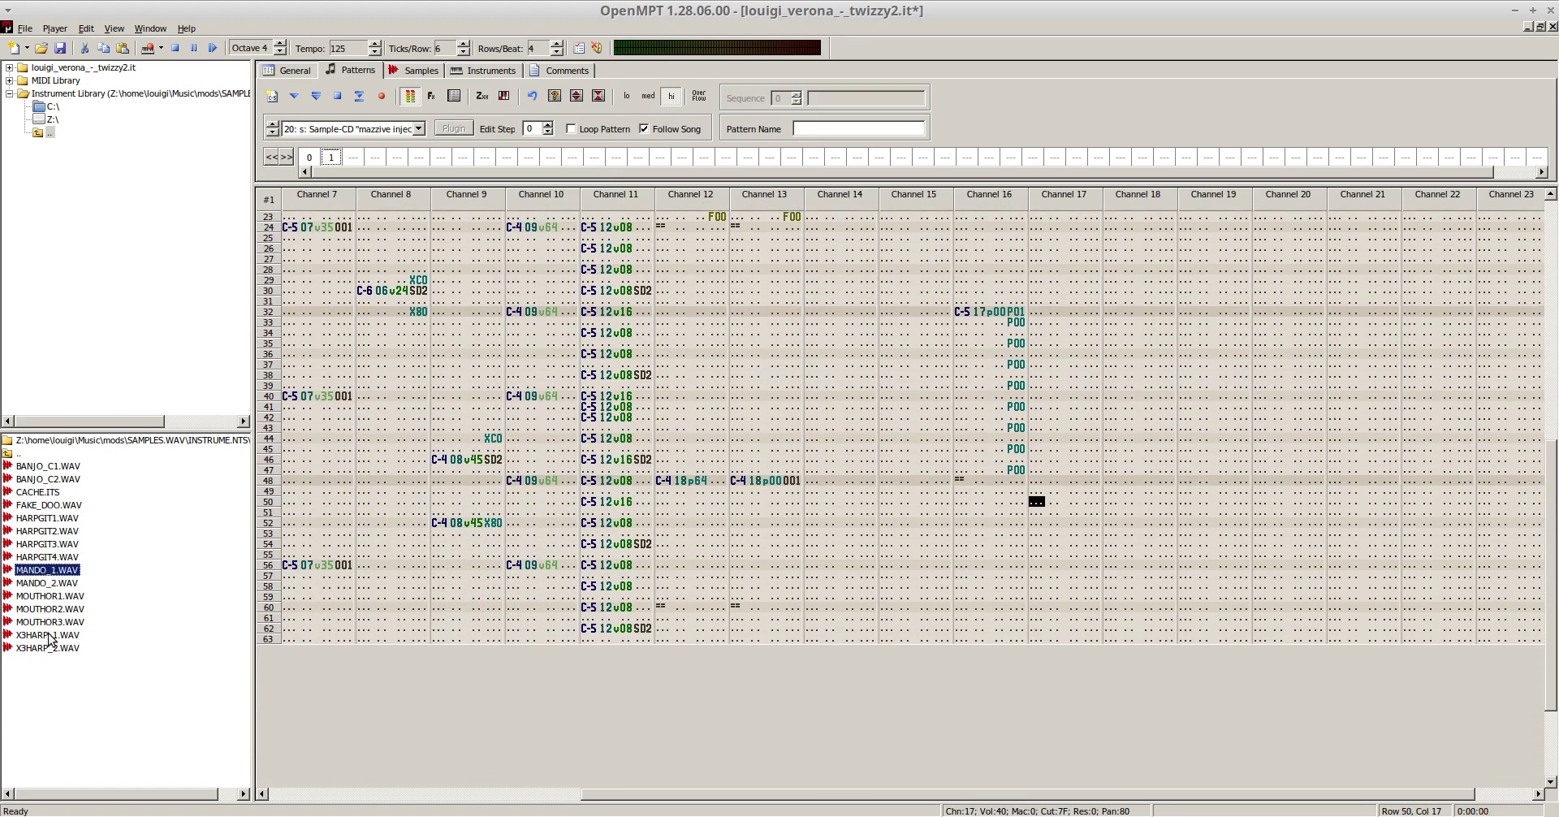
pyautogui.press('Down')
pyautogui.press('Down')
pyautogui.press('Down')
pyautogui.press('Down')
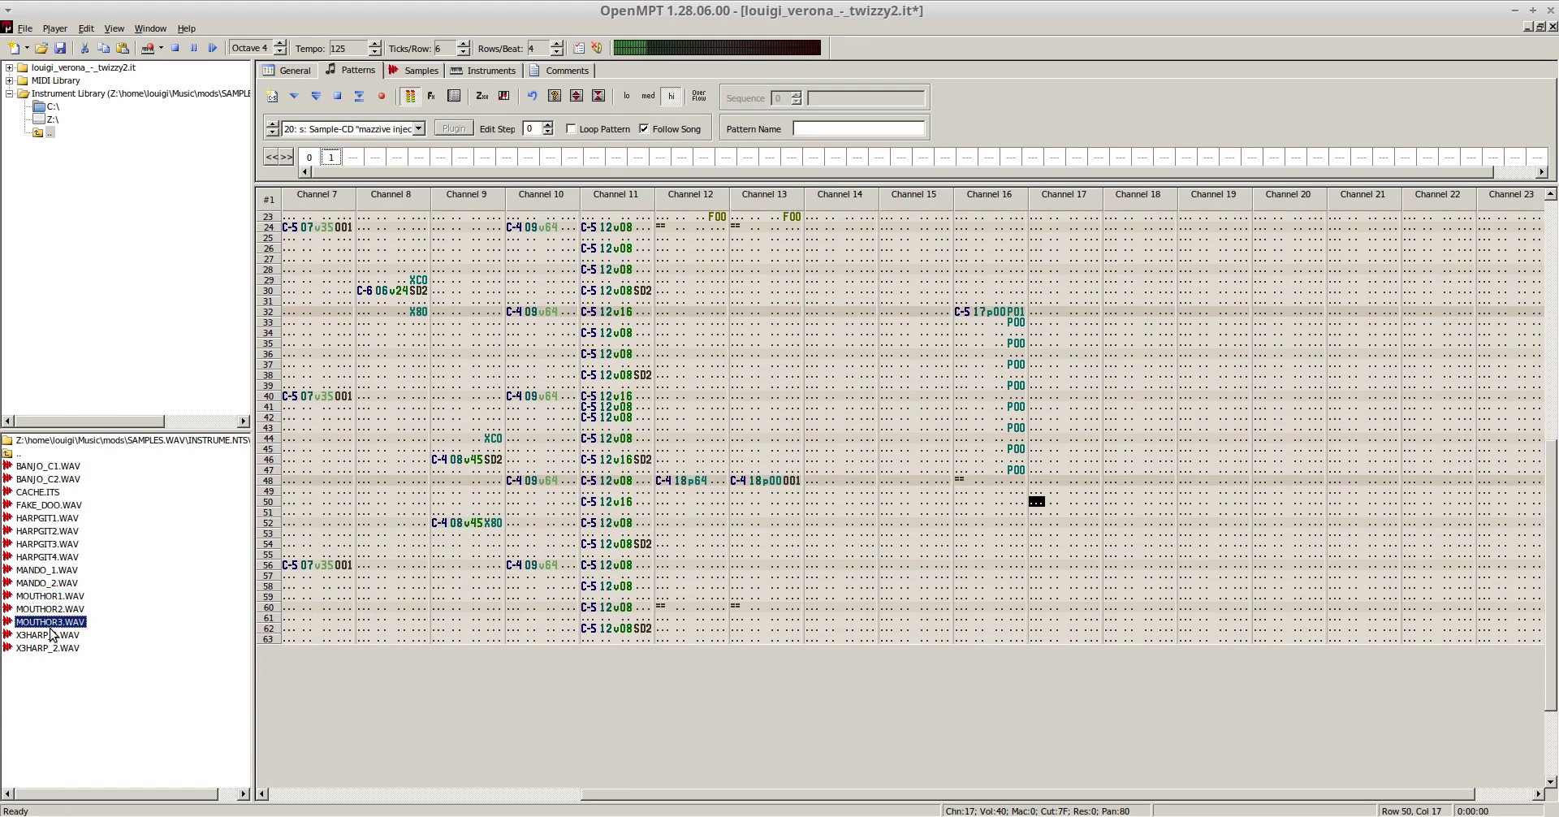
pyautogui.click(51, 634)
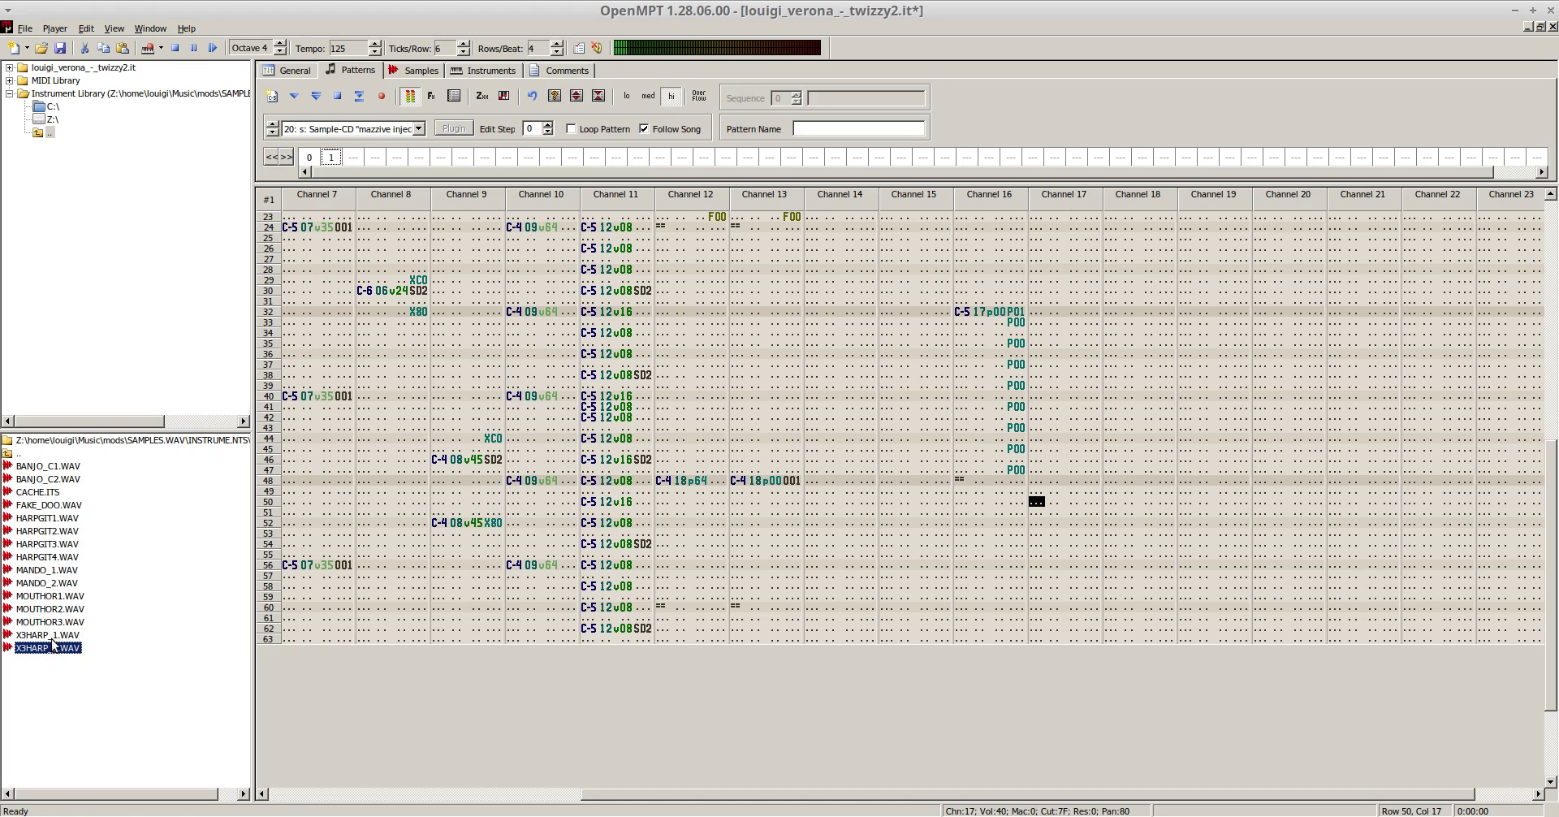
pyautogui.press('Up')
pyautogui.doubleClick(15, 455)
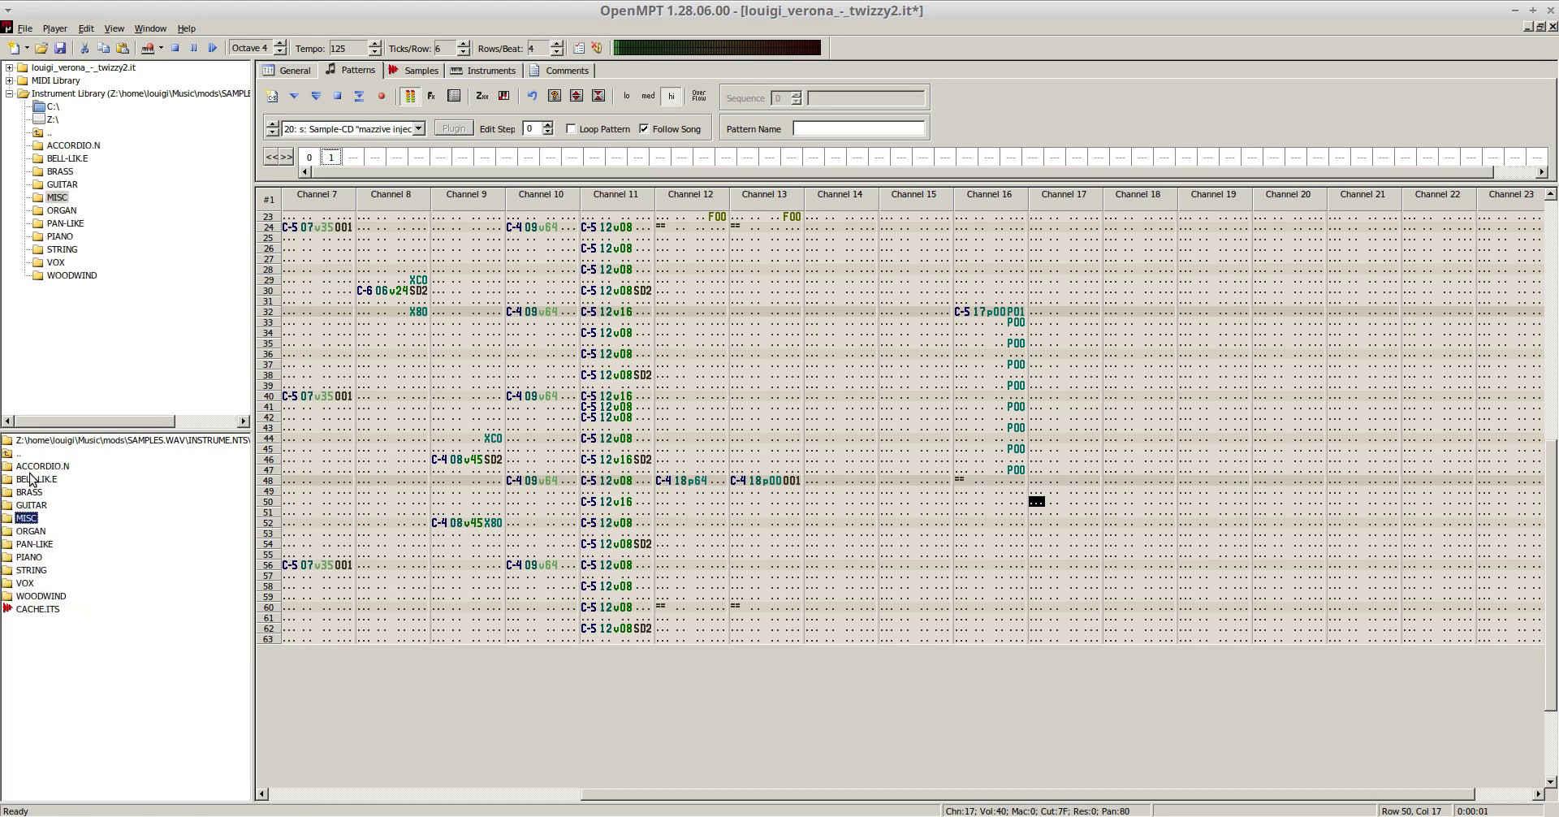
pyautogui.doubleClick(32, 518)
pyautogui.click(45, 635)
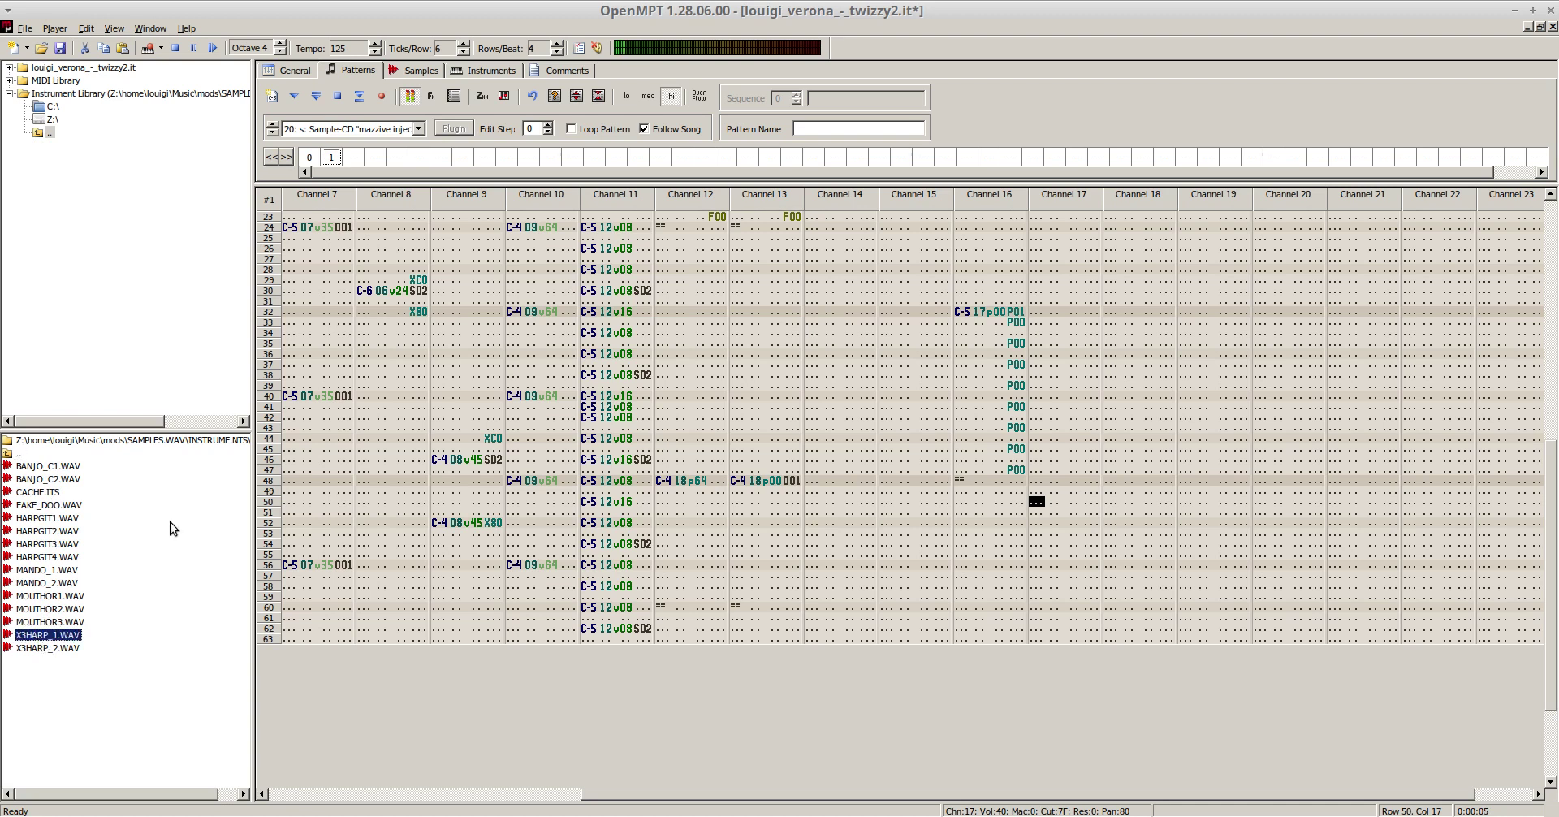
# - Replace sample 19 with X3HARP_1.WAV and audition it
pyautogui.click(415, 72)
pyautogui.click(441, 100)
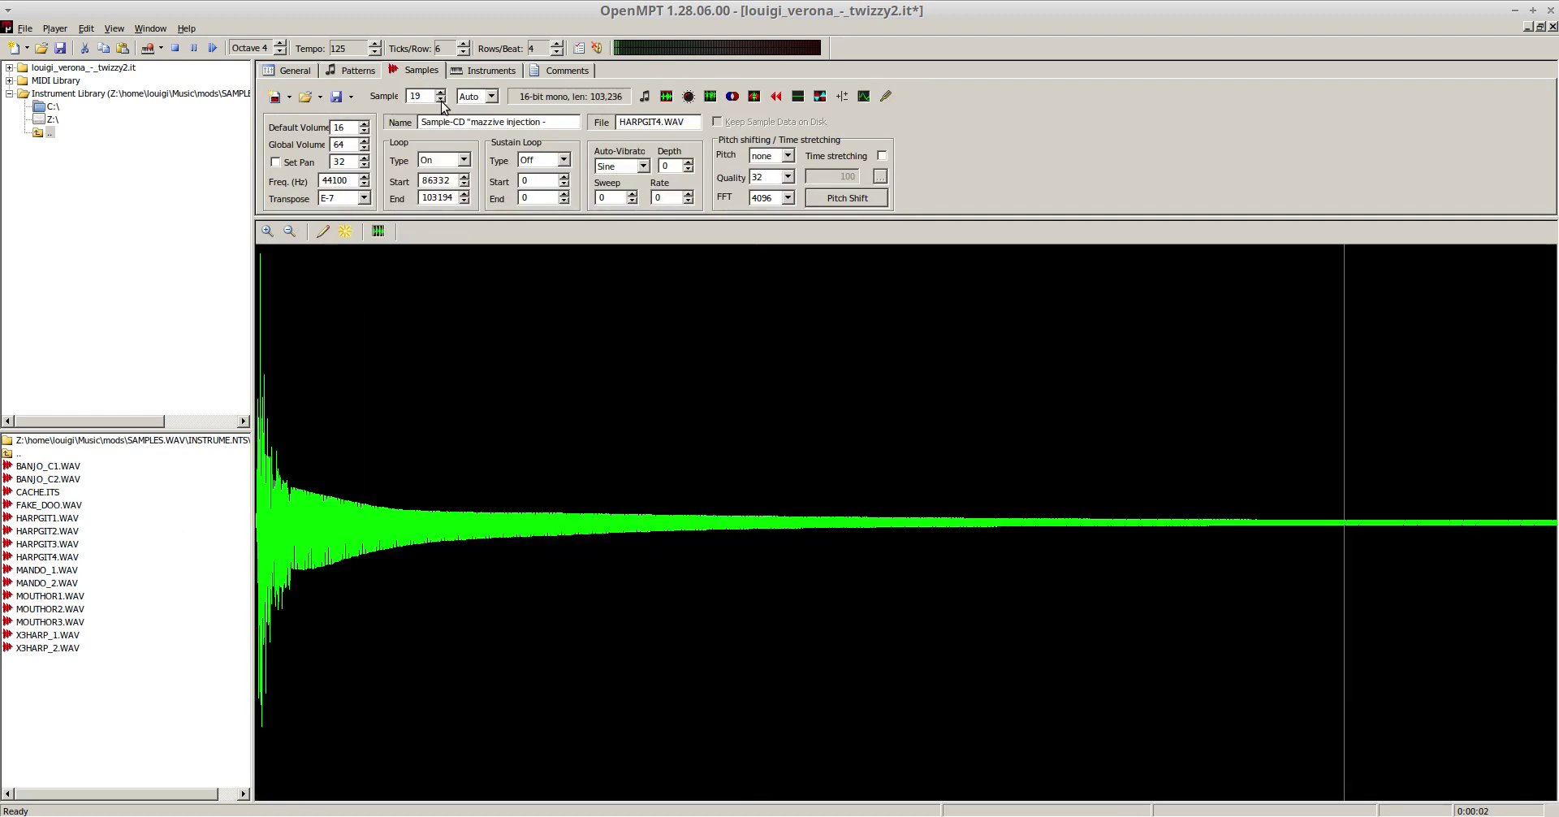
pyautogui.click(62, 647)
pyautogui.click(49, 639)
pyautogui.moveTo(456, 582); pyautogui.dragTo(455, 581)
pyautogui.press('q')
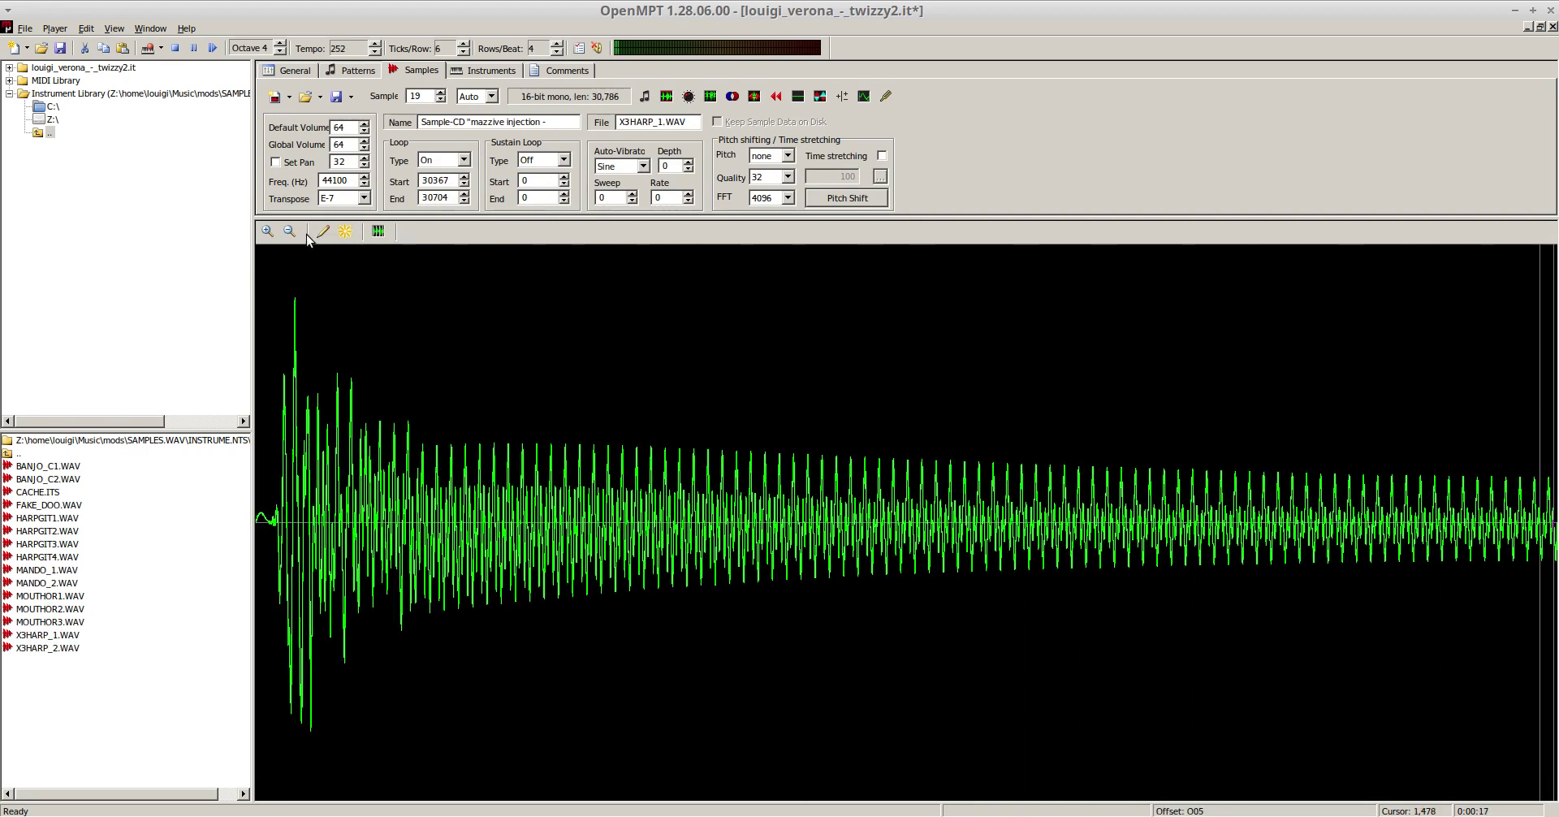
# - Check instrument 19's volume envelope, return to the pattern, and play it
pyautogui.click(486, 65)
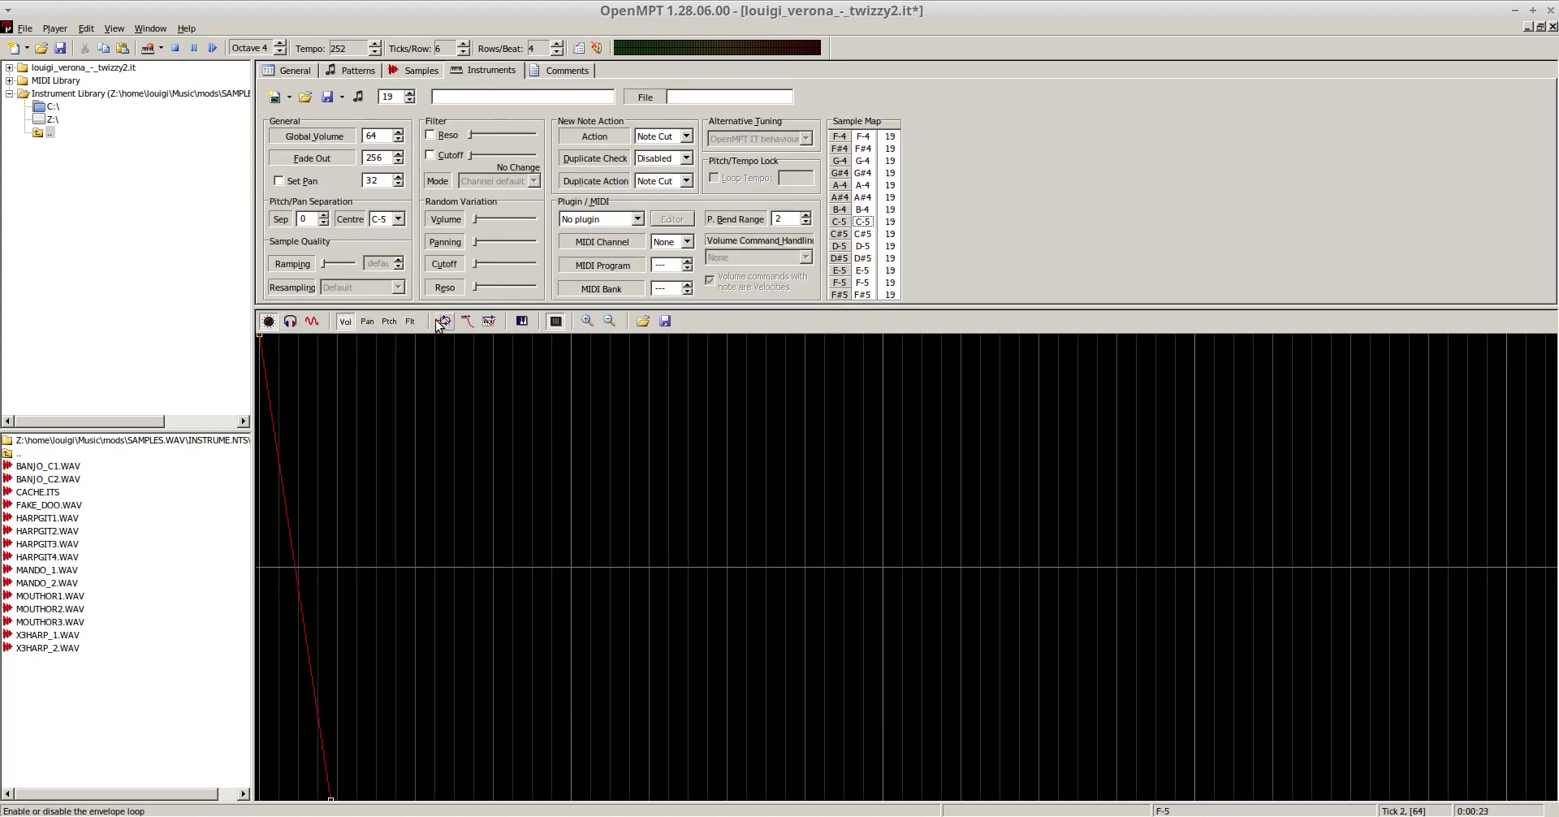
pyautogui.click(353, 71)
pyautogui.press('F6')
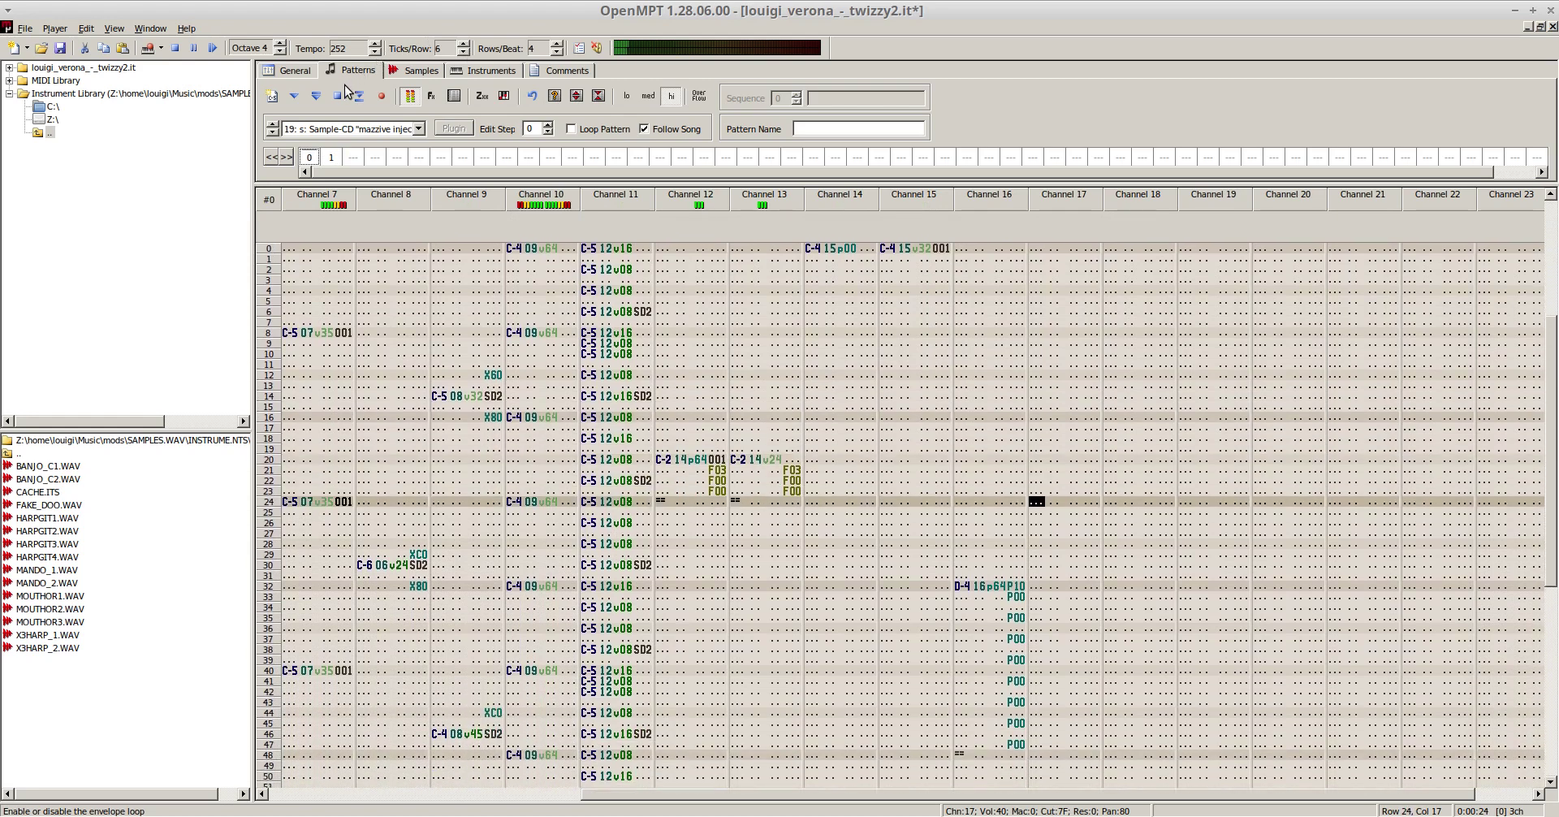
# - With instrument 19, enter C-4, G-4, A#4 and C-5 at rows 16, 20, 24 and 28 of channel 17, and play back
pyautogui.press('F8')
pyautogui.scroll(3, 934, 446)
pyautogui.press('F6')
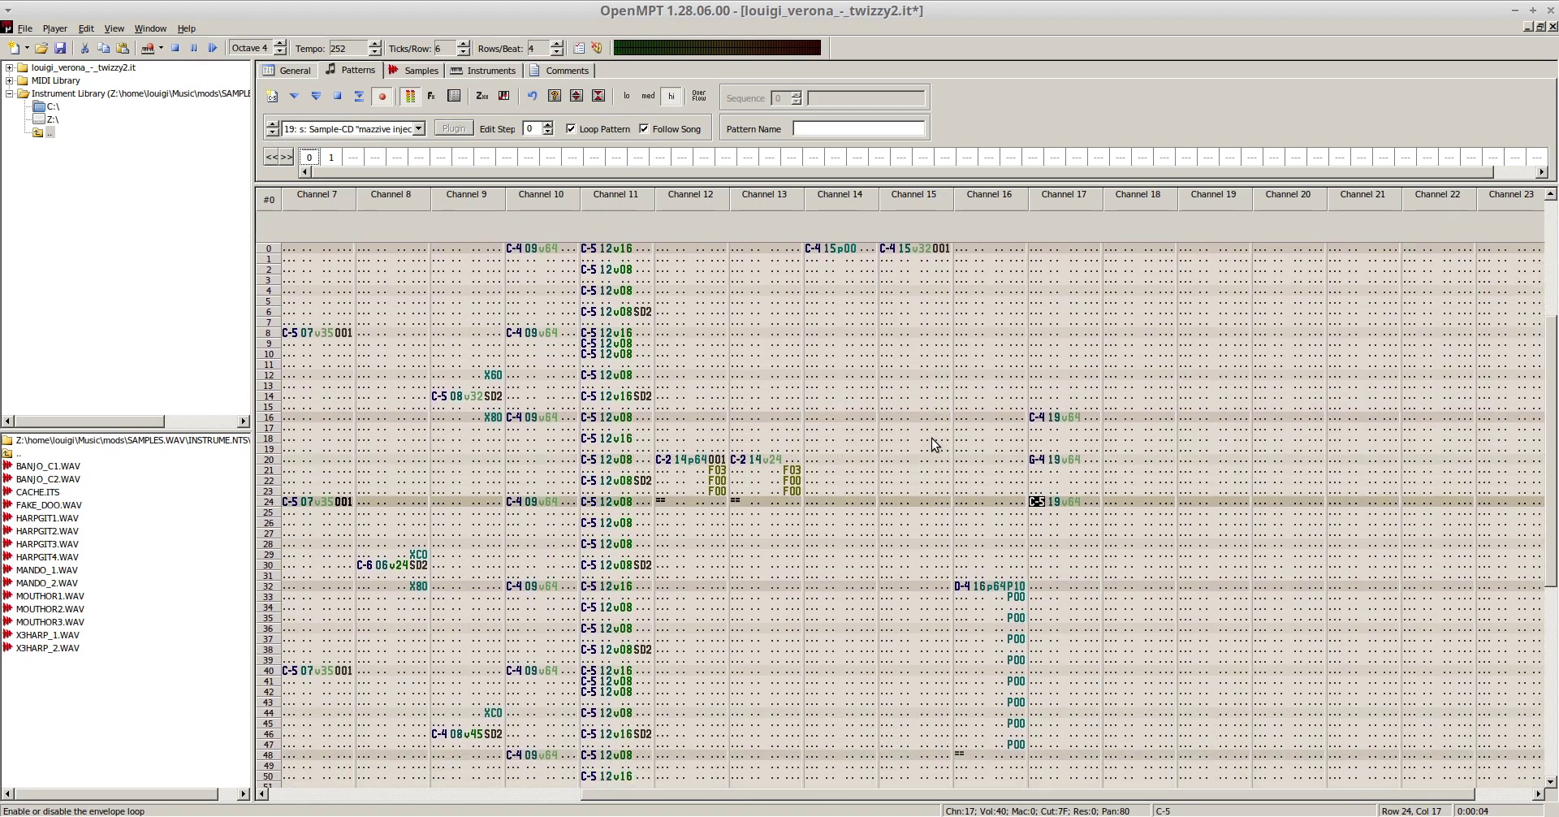
pyautogui.press('[')
pyautogui.press('Down')
pyautogui.press('Down')
pyautogui.press('Down')
pyautogui.press('Down')
pyautogui.press('a')
pyautogui.press('F7')
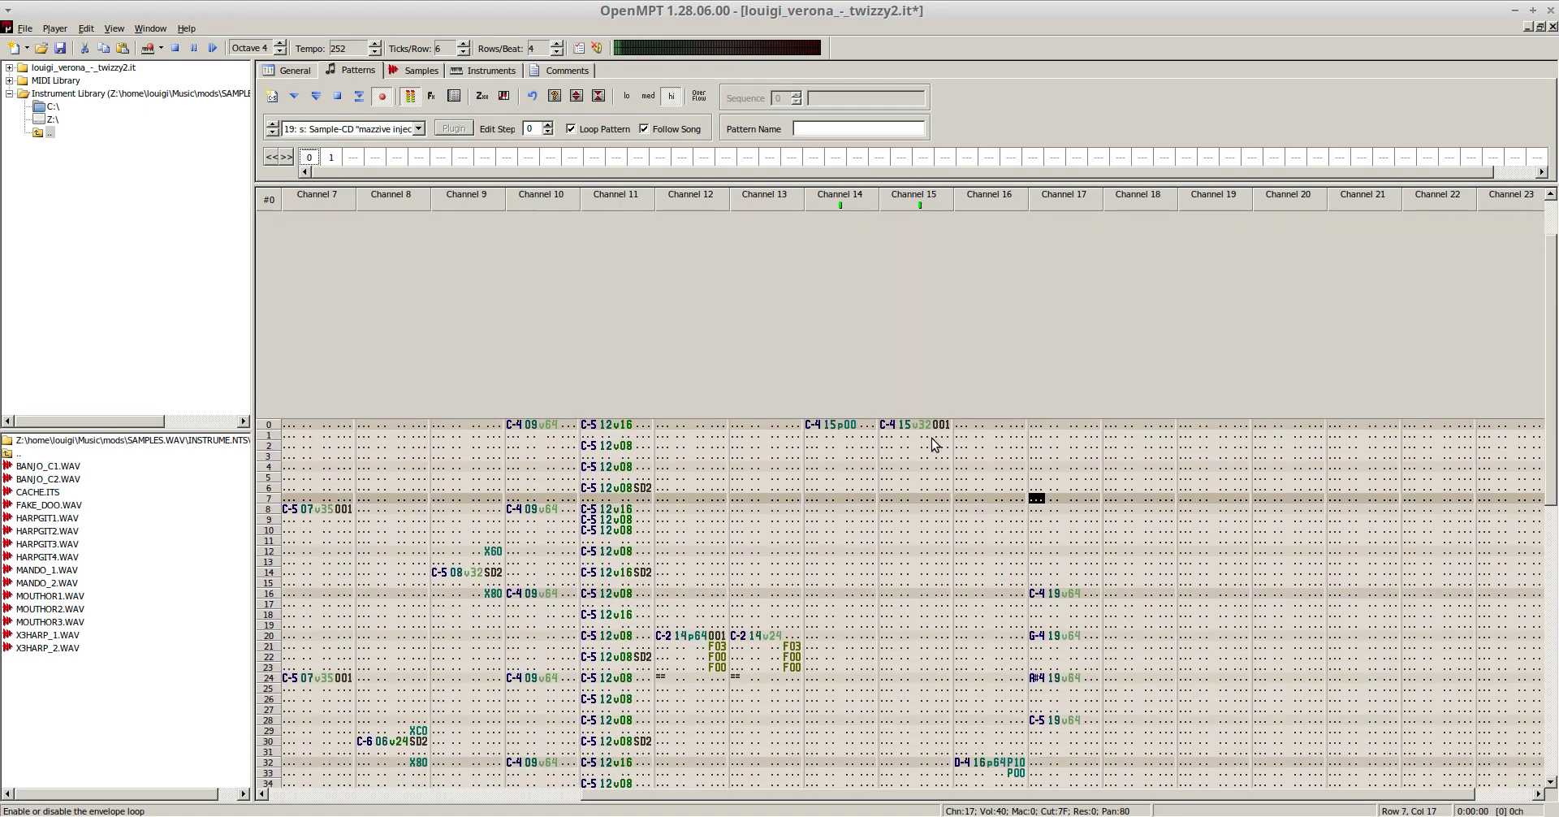
# - Add a note-off at row 32 in channel 17 and play the pattern
pyautogui.press('F8')
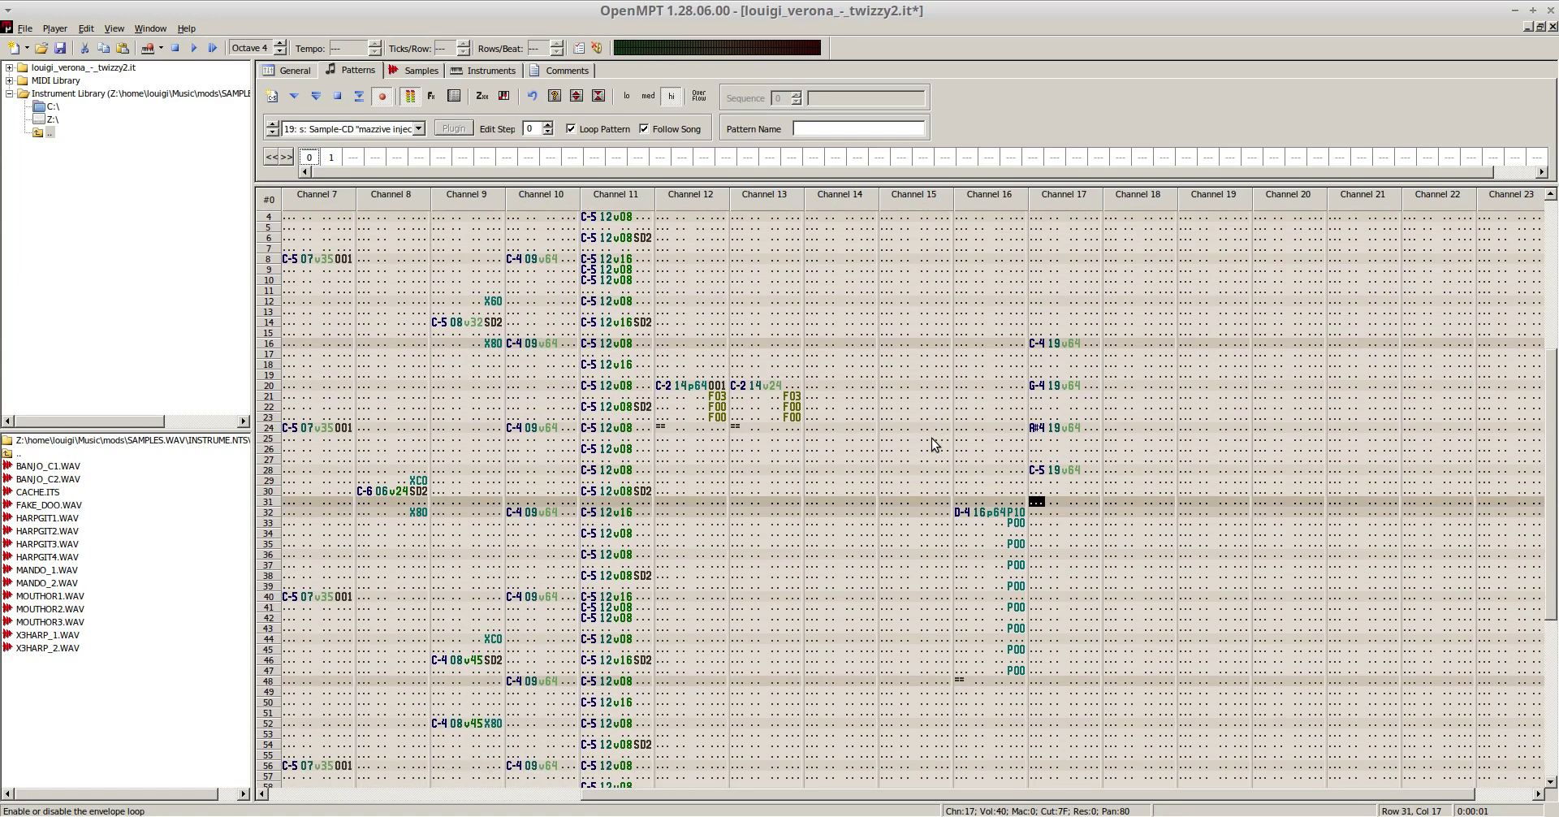
pyautogui.press('F6')
pyautogui.press('F8')
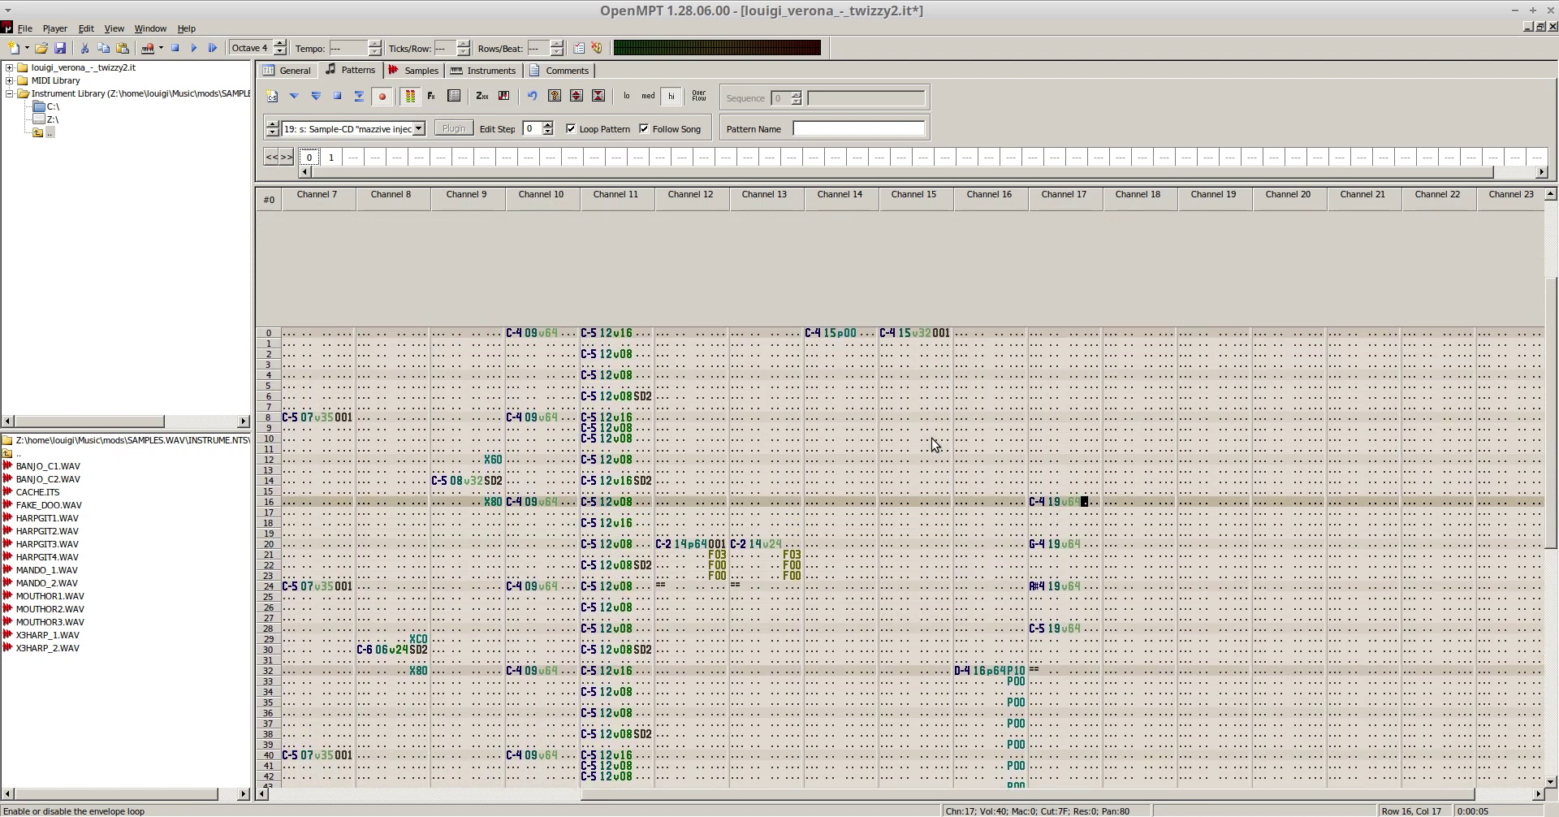
# - Add slide effects E01, F00, E00 and F00 to the channel 17 notes at rows 16, 20, 24 and 28
pyautogui.press('Down')
pyautogui.press('Down')
pyautogui.press('Down')
pyautogui.press('Down')
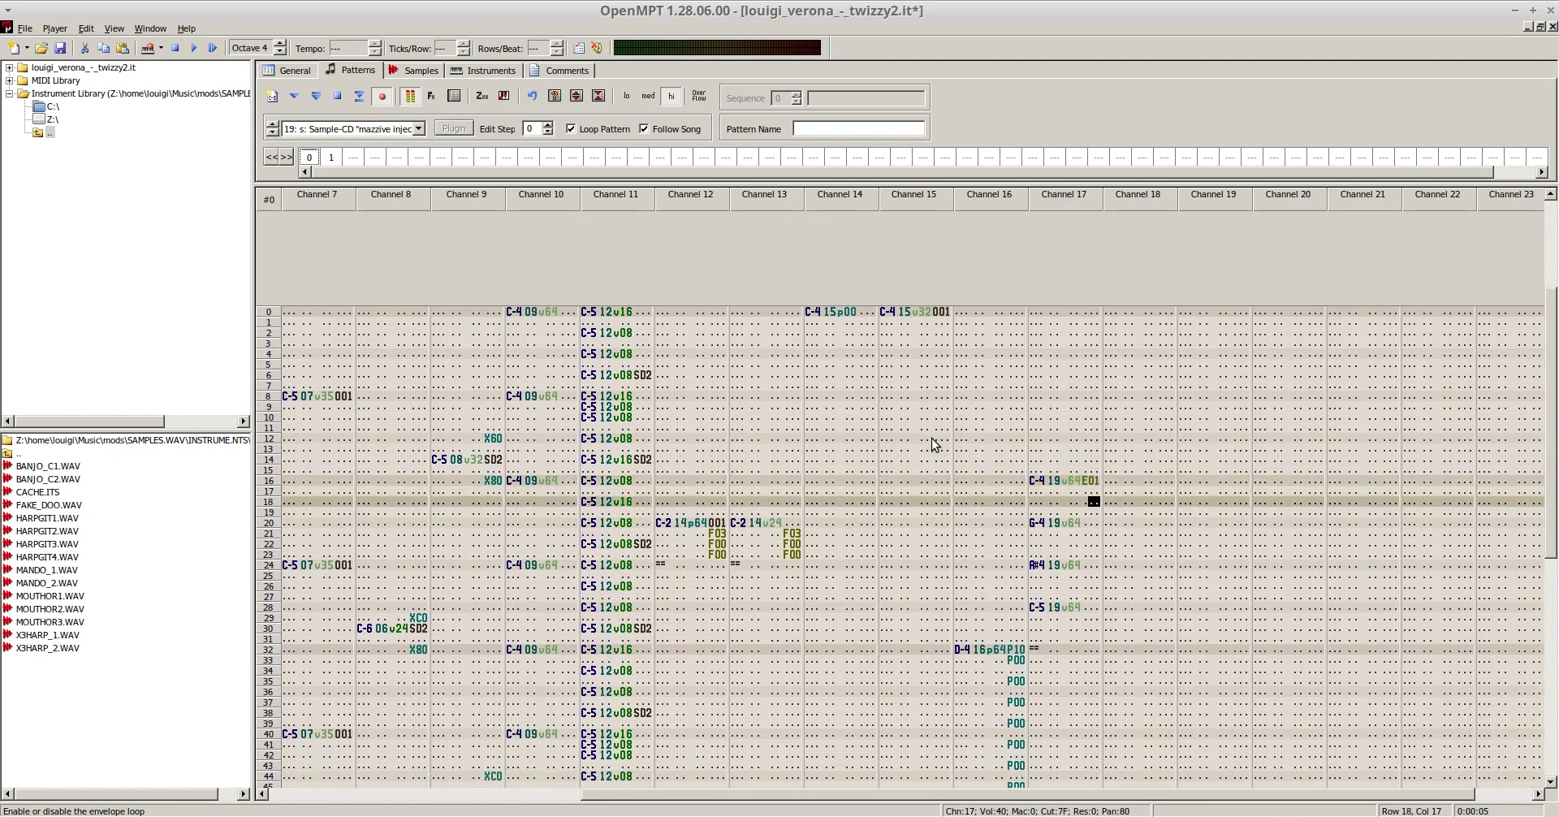
pyautogui.press('Down')
pyautogui.press('Down')
pyautogui.press('Down')
pyautogui.press('Down')
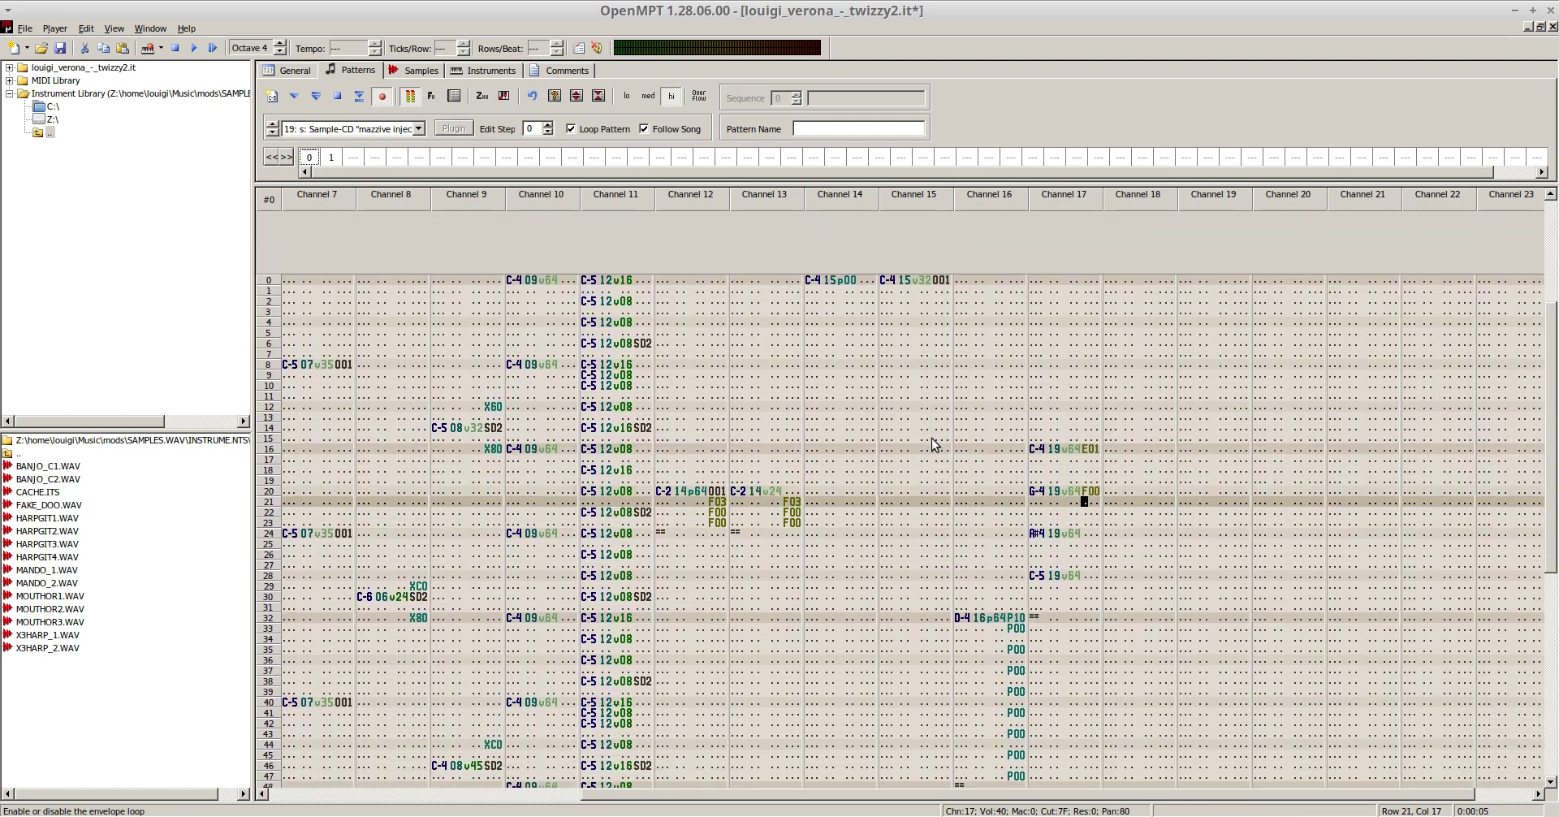
pyautogui.press('Down')
pyautogui.press('Down')
pyautogui.press('Down')
pyautogui.press('Down')
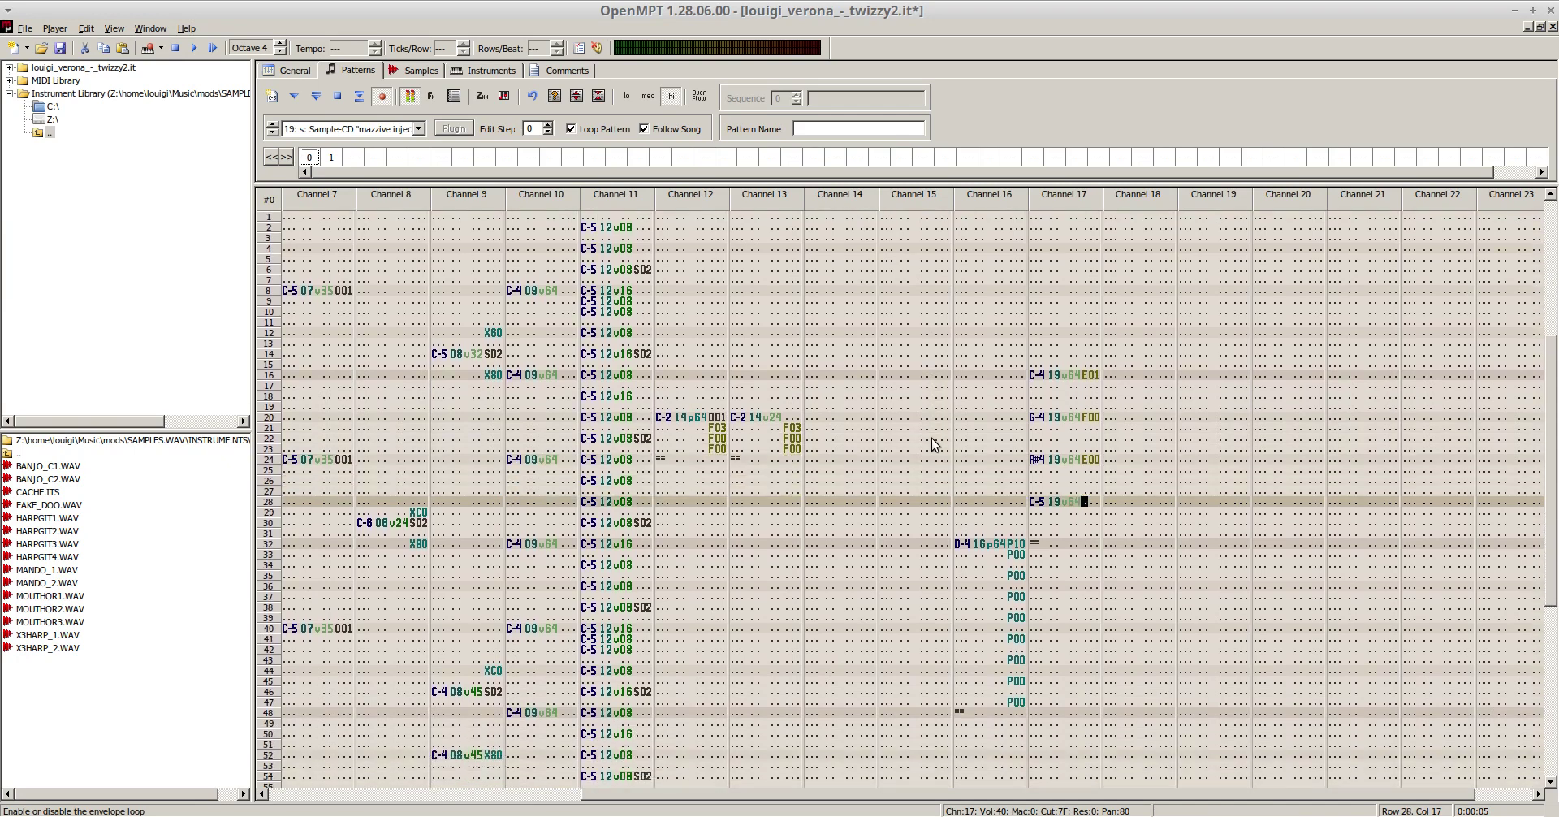
# - Play the pattern to hear the pitch slides in channel 17, and return to the slide notes
pyautogui.press('F5')
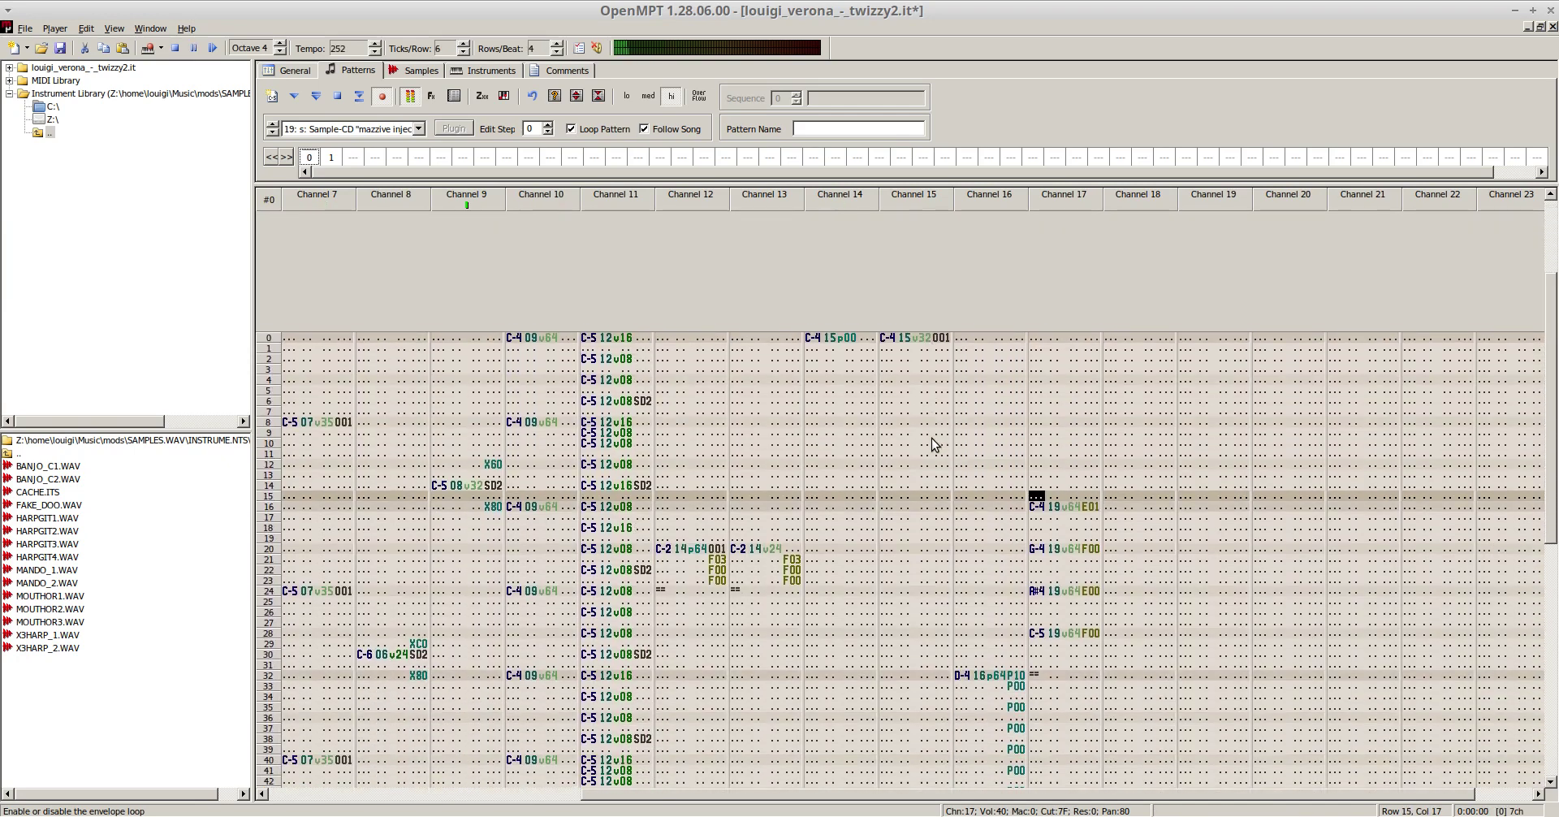
pyautogui.press('F8')
pyautogui.press('Up')
pyautogui.press('Up')
pyautogui.press('Up')
pyautogui.press('Up')
pyautogui.press('Up')
pyautogui.press('Up')
pyautogui.press('Up')
pyautogui.press('Up')
pyautogui.press('Up')
pyautogui.press('Up')
pyautogui.press('Up')
pyautogui.press('Up')
pyautogui.press('Up')
pyautogui.press('Up')
pyautogui.press('Up')
pyautogui.press('Up')
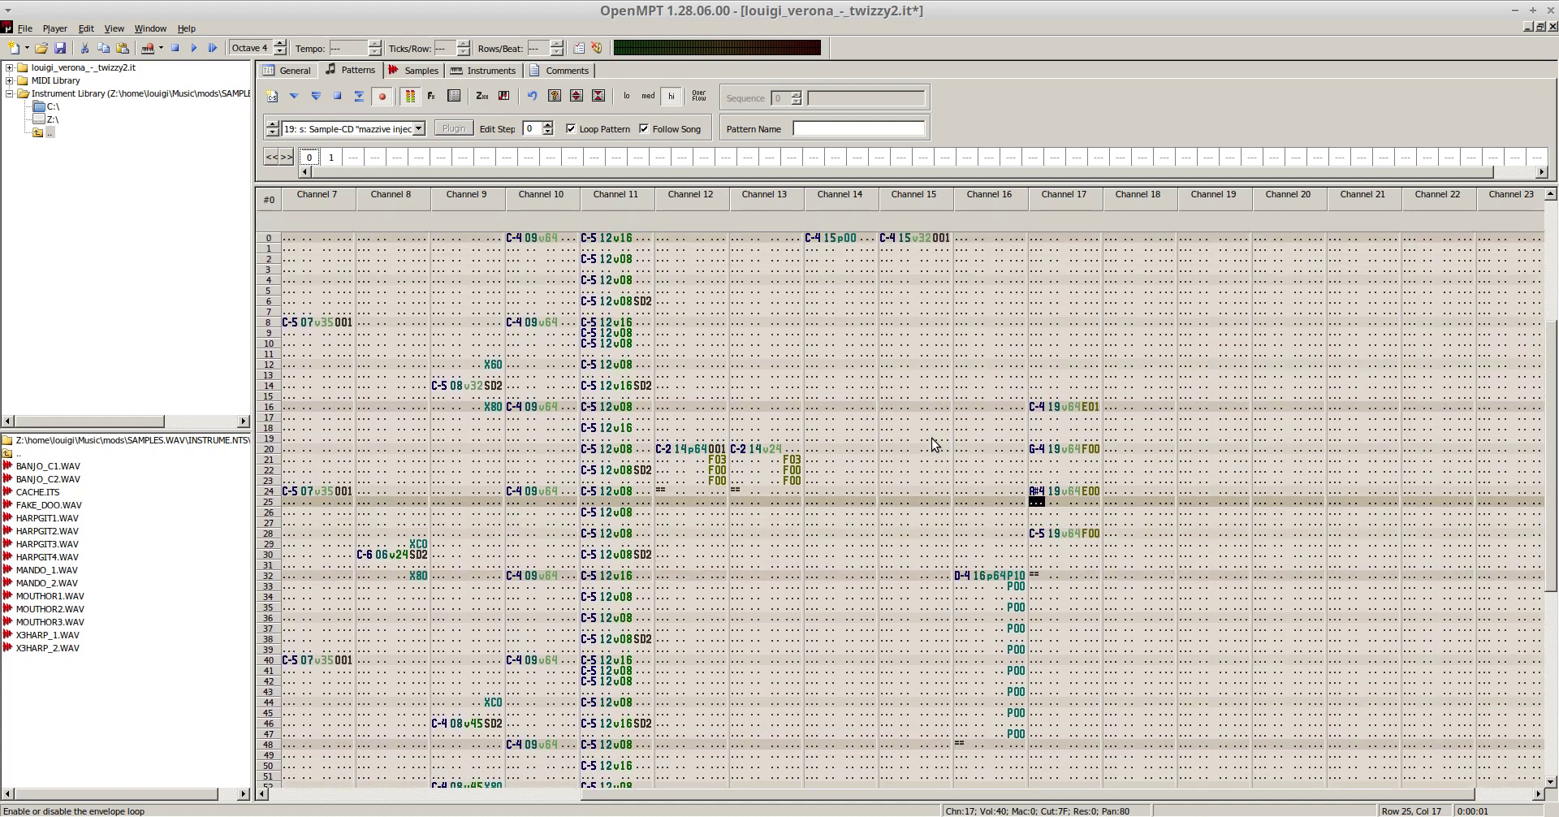
# - Change the slide effect on the row 16 note of channel 17 to E03 and play the pattern
pyautogui.press('Right')
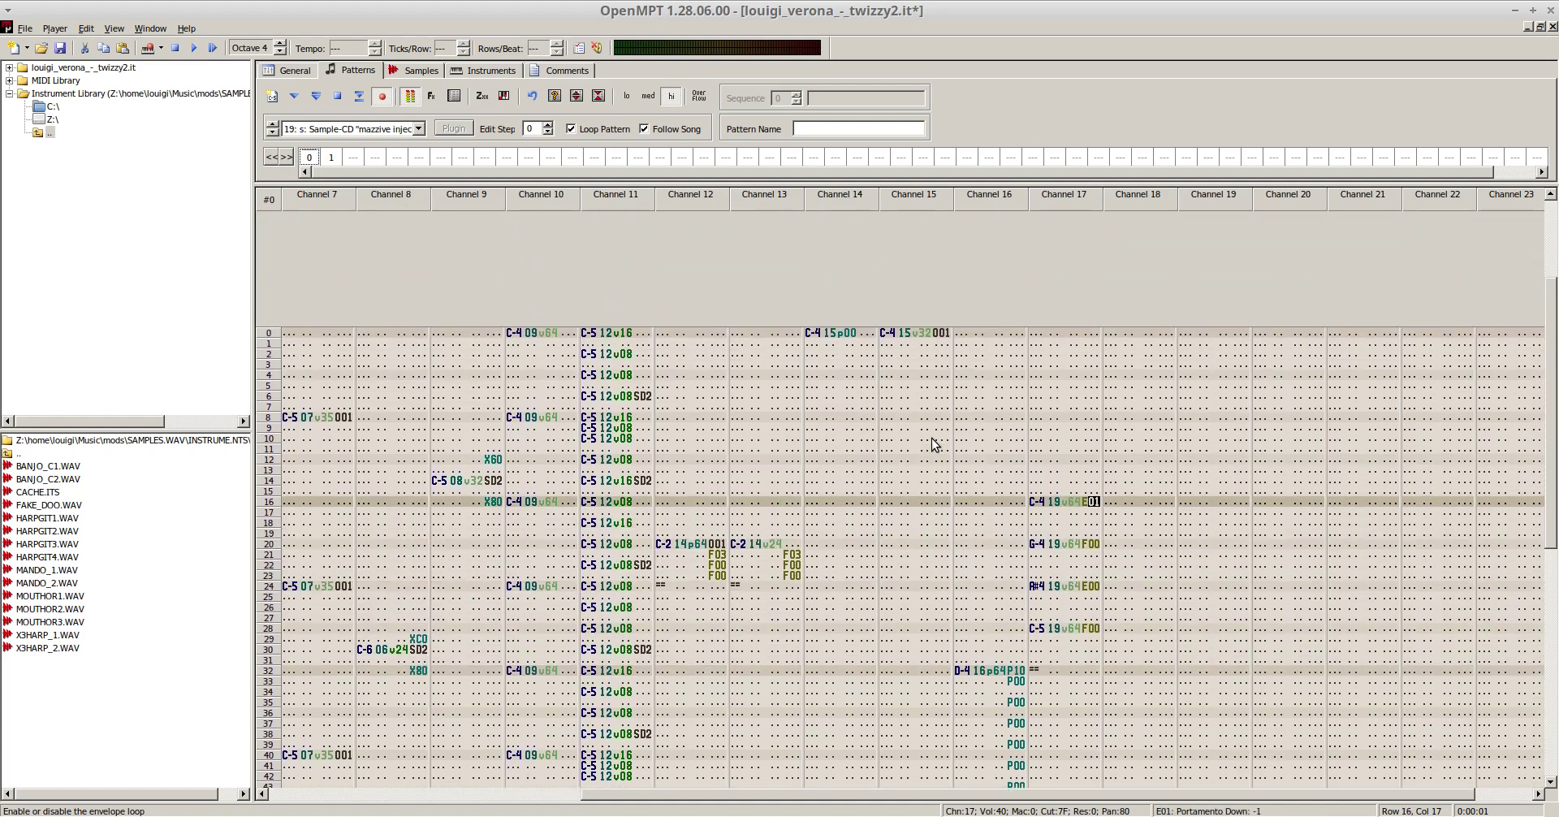
pyautogui.press('F5')
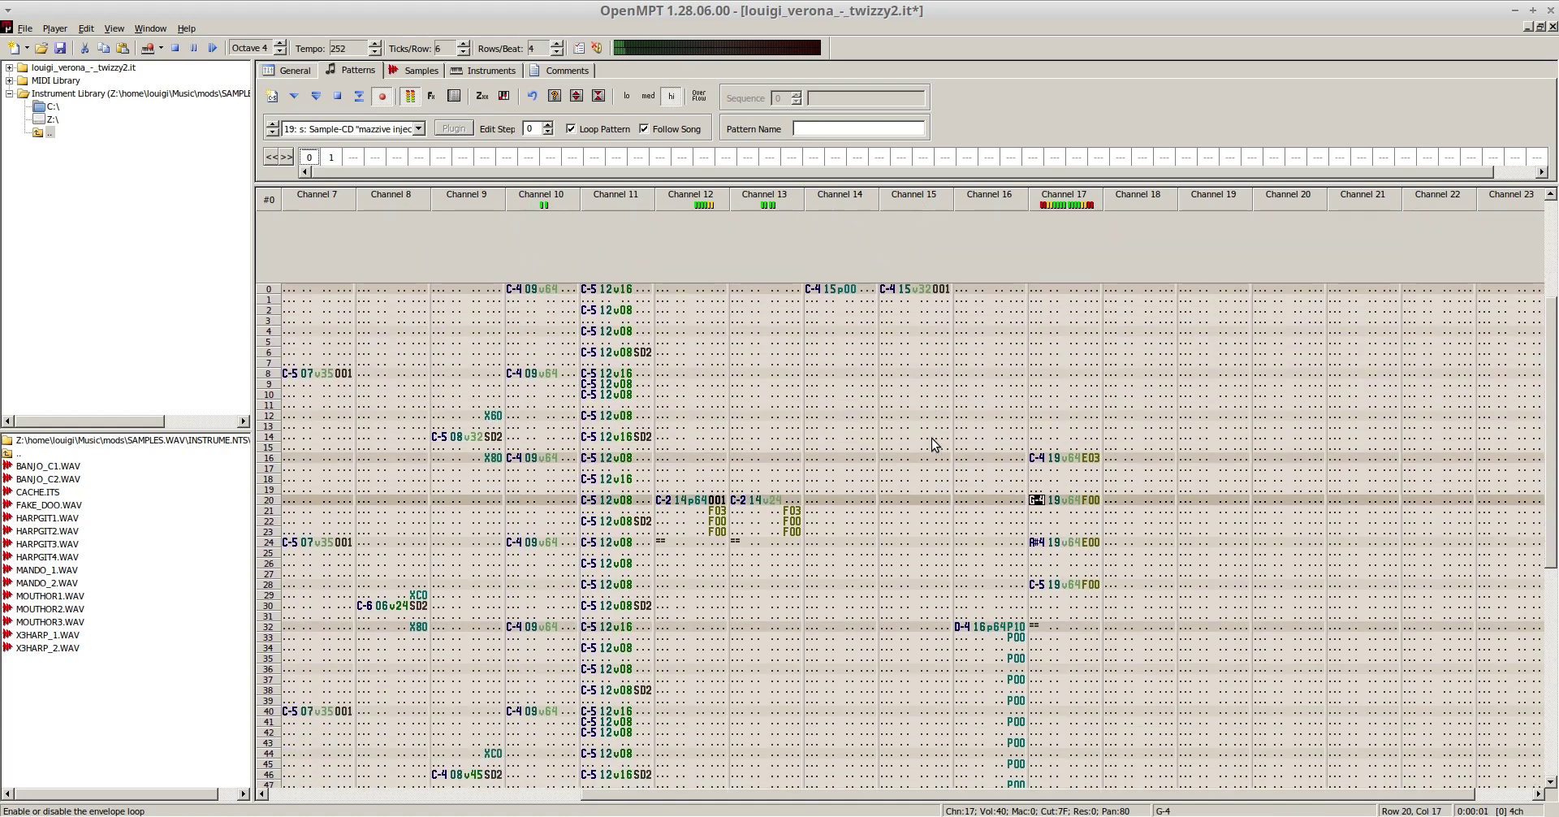
pyautogui.press('F8')
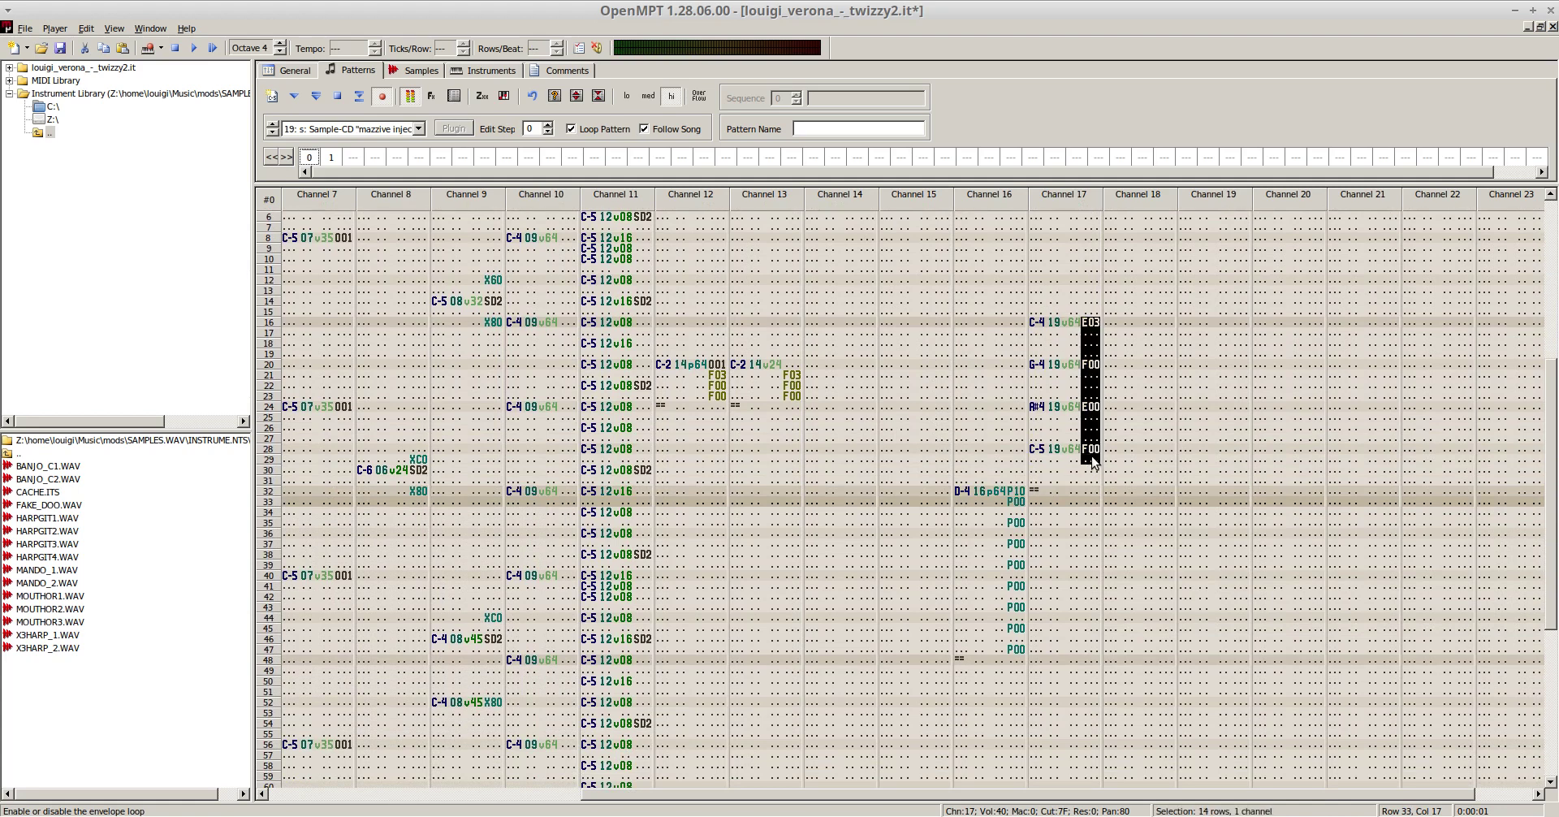
# - Clear the slide effects from the channel 17 notes at rows 16 to 28
pyautogui.press('Delete')
pyautogui.scroll(3, 1091, 456)
pyautogui.click(1056, 417)
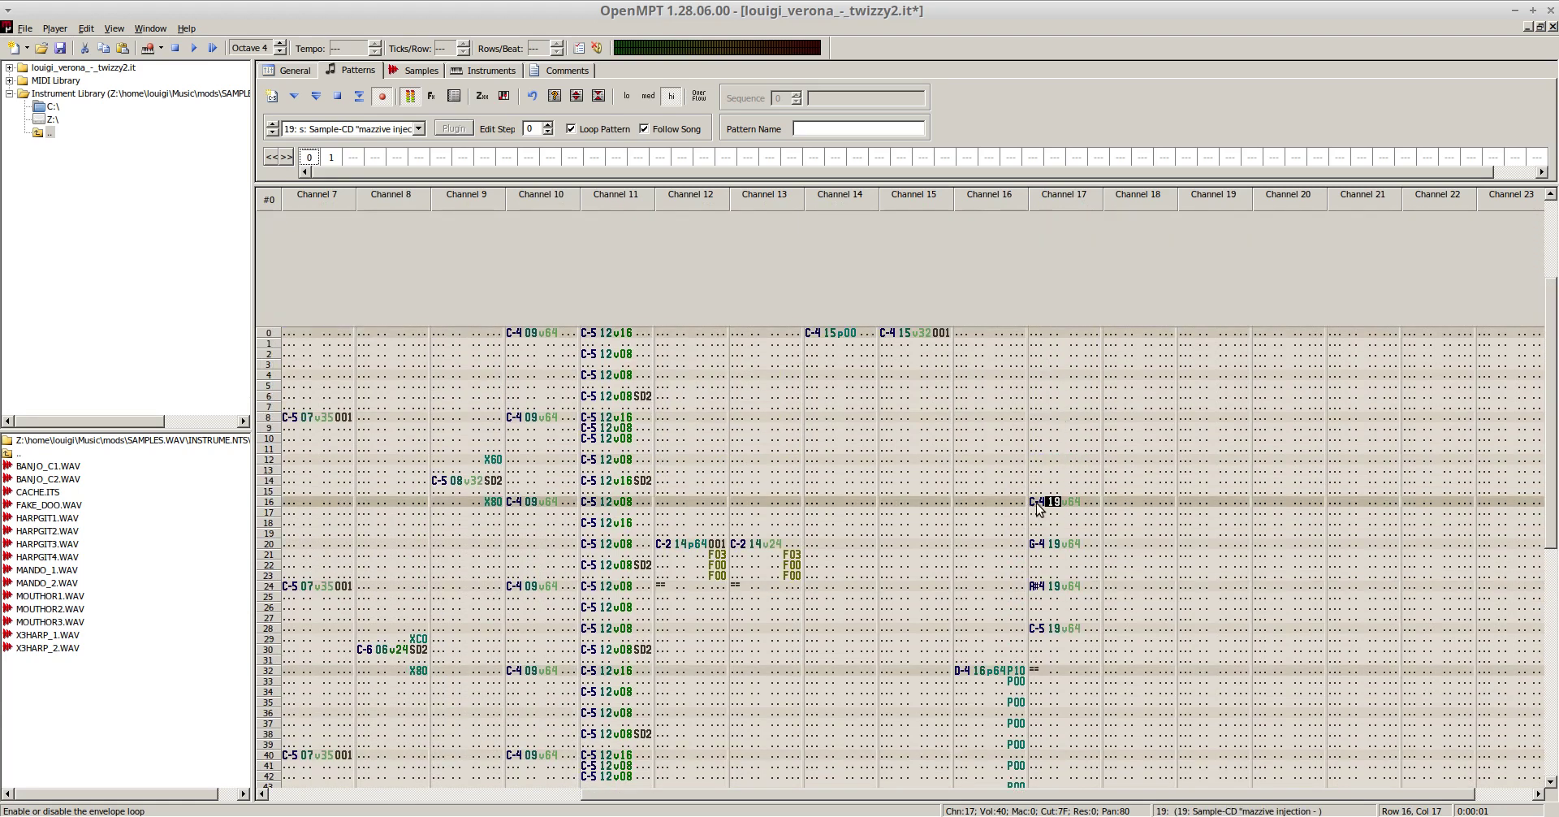
# - Add panning effects X40, X80, XC0 and X80 to the channel 17 notes at rows 16, 20, 24 and 28
pyautogui.click(1094, 502)
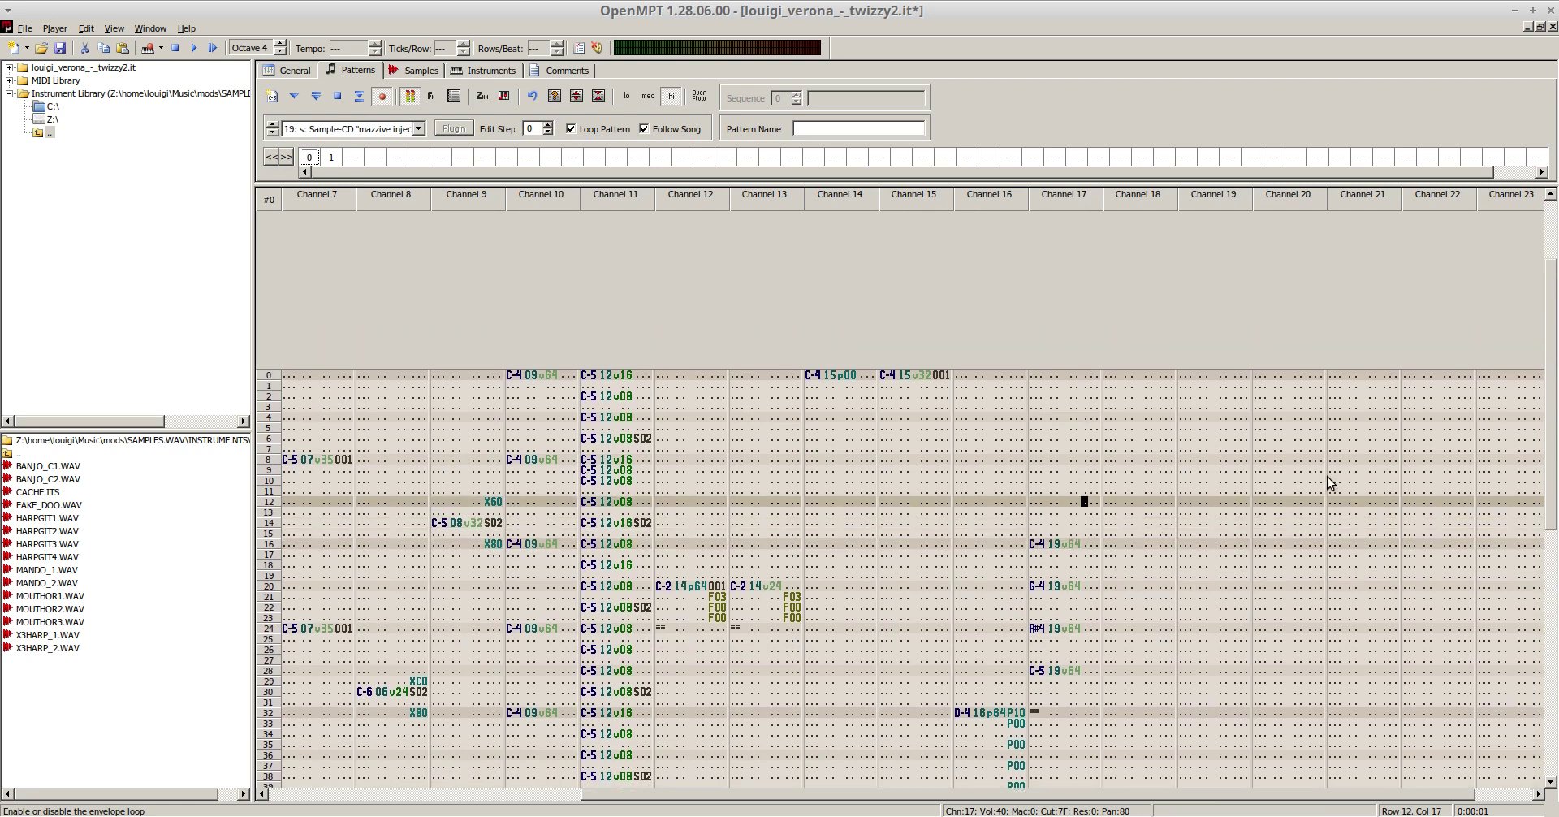
pyautogui.write('x4')
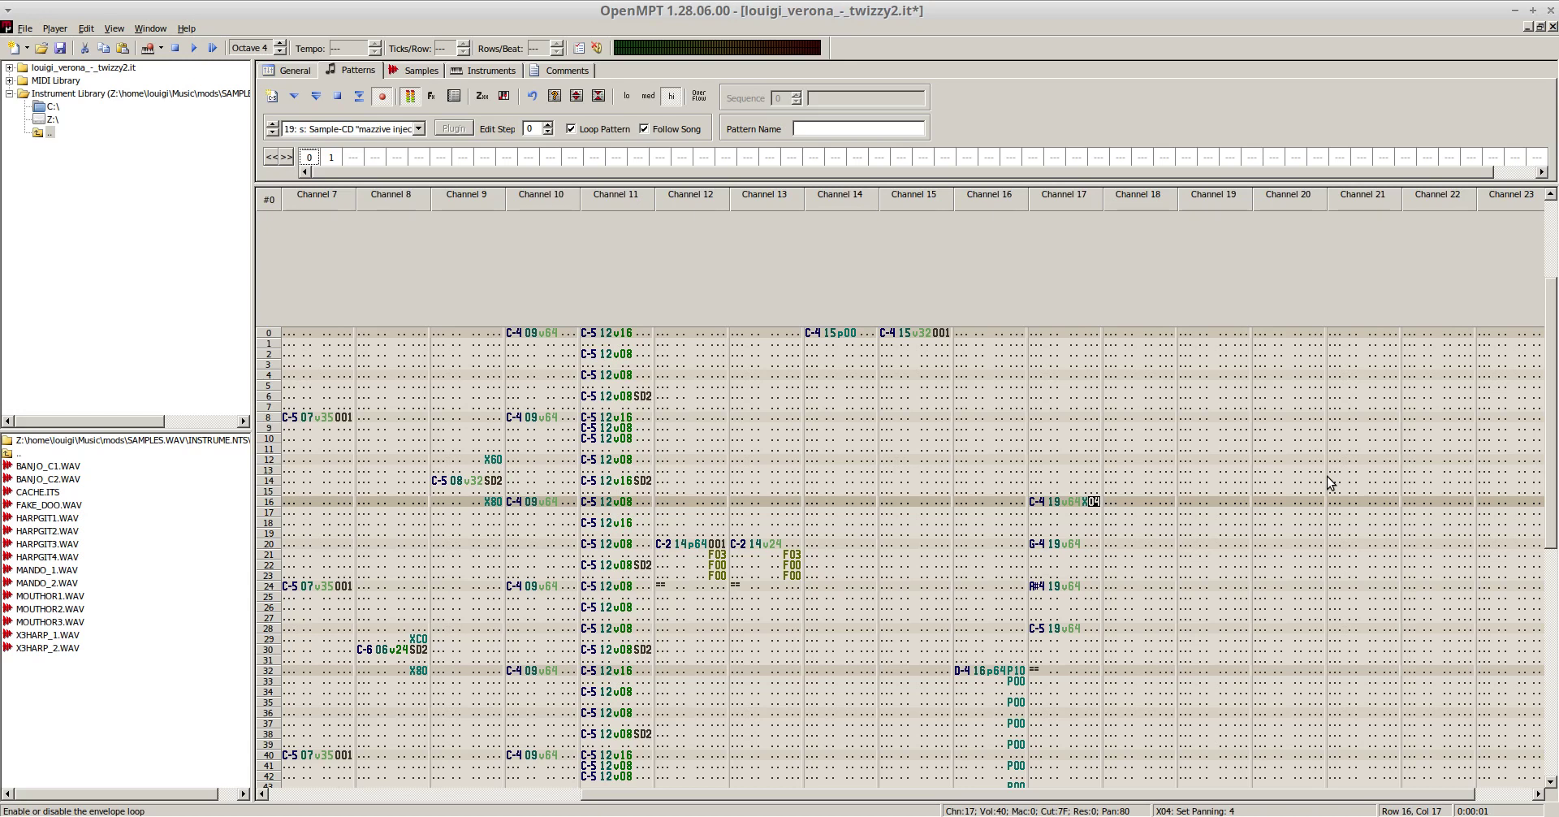
pyautogui.write('0')
pyautogui.press('Down')
pyautogui.press('Down')
pyautogui.press('Down')
pyautogui.press('Down')
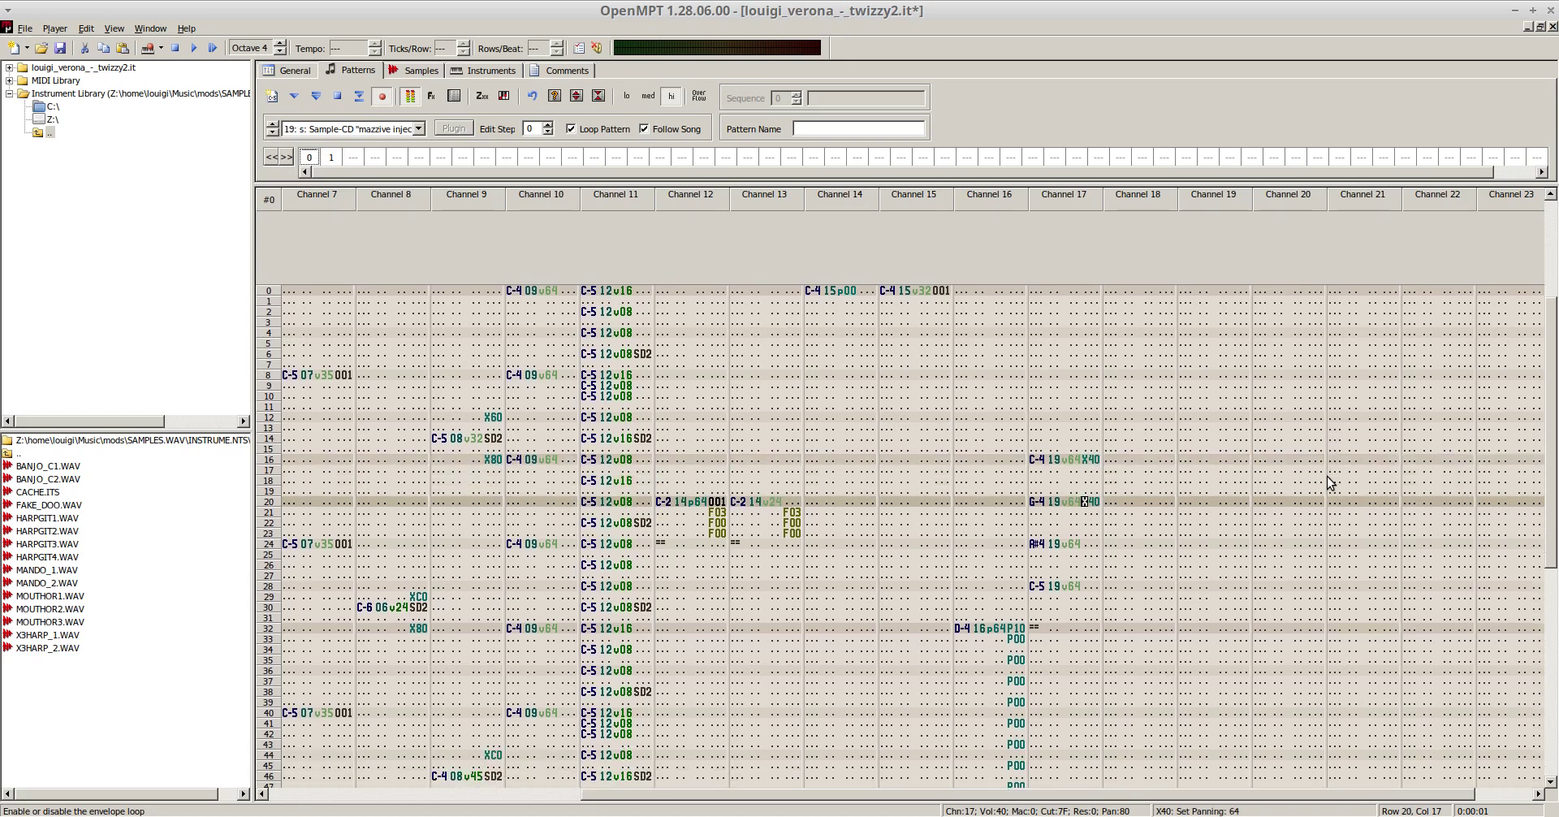
pyautogui.press('Down')
pyautogui.press('Down')
pyautogui.press('Down')
pyautogui.press('Down')
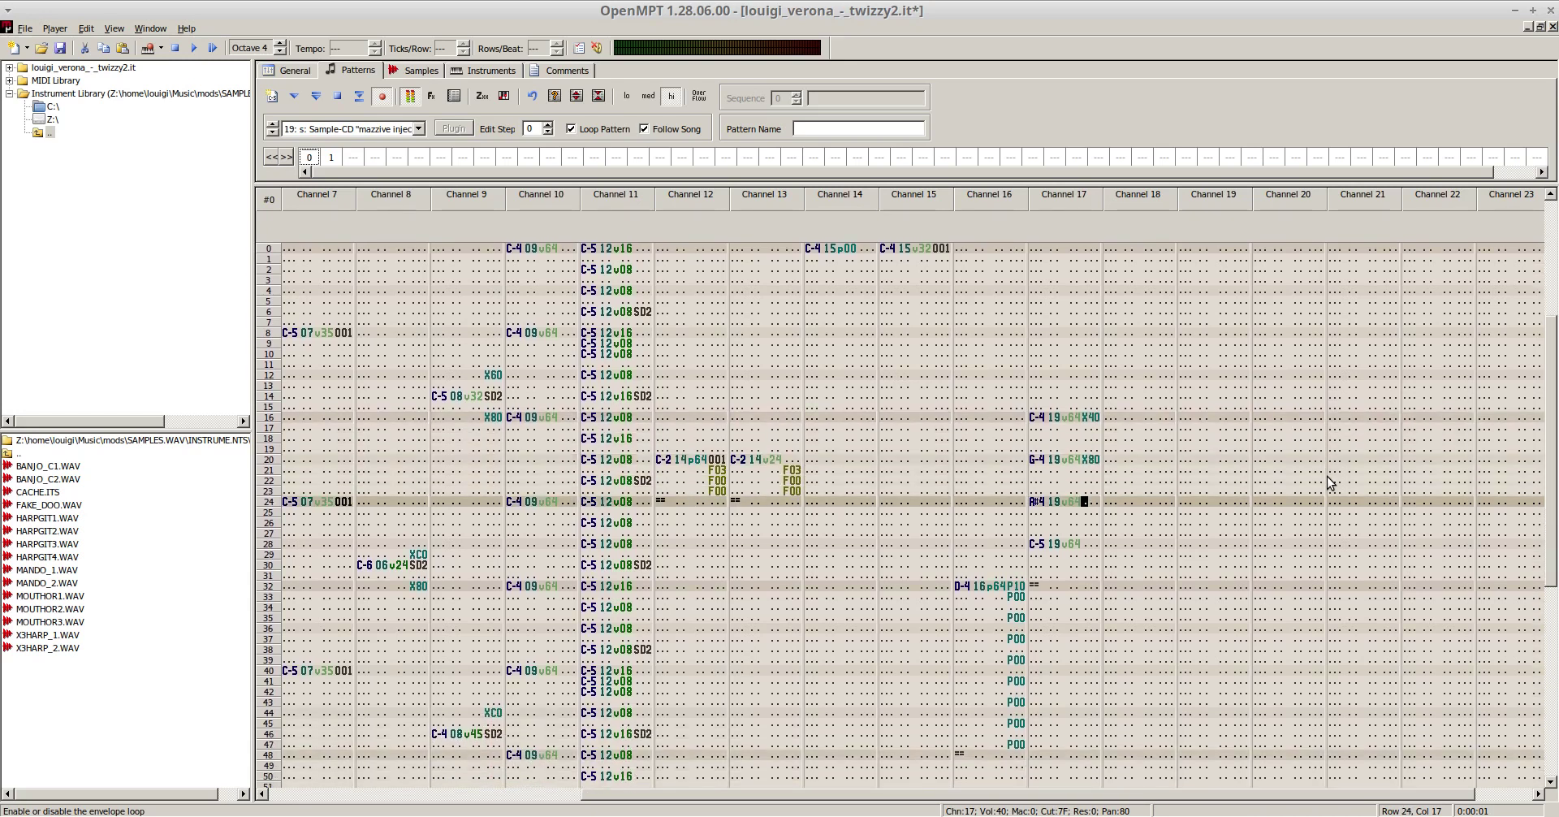
pyautogui.press('Down')
pyautogui.press('Down')
pyautogui.press('Down')
pyautogui.press('Down')
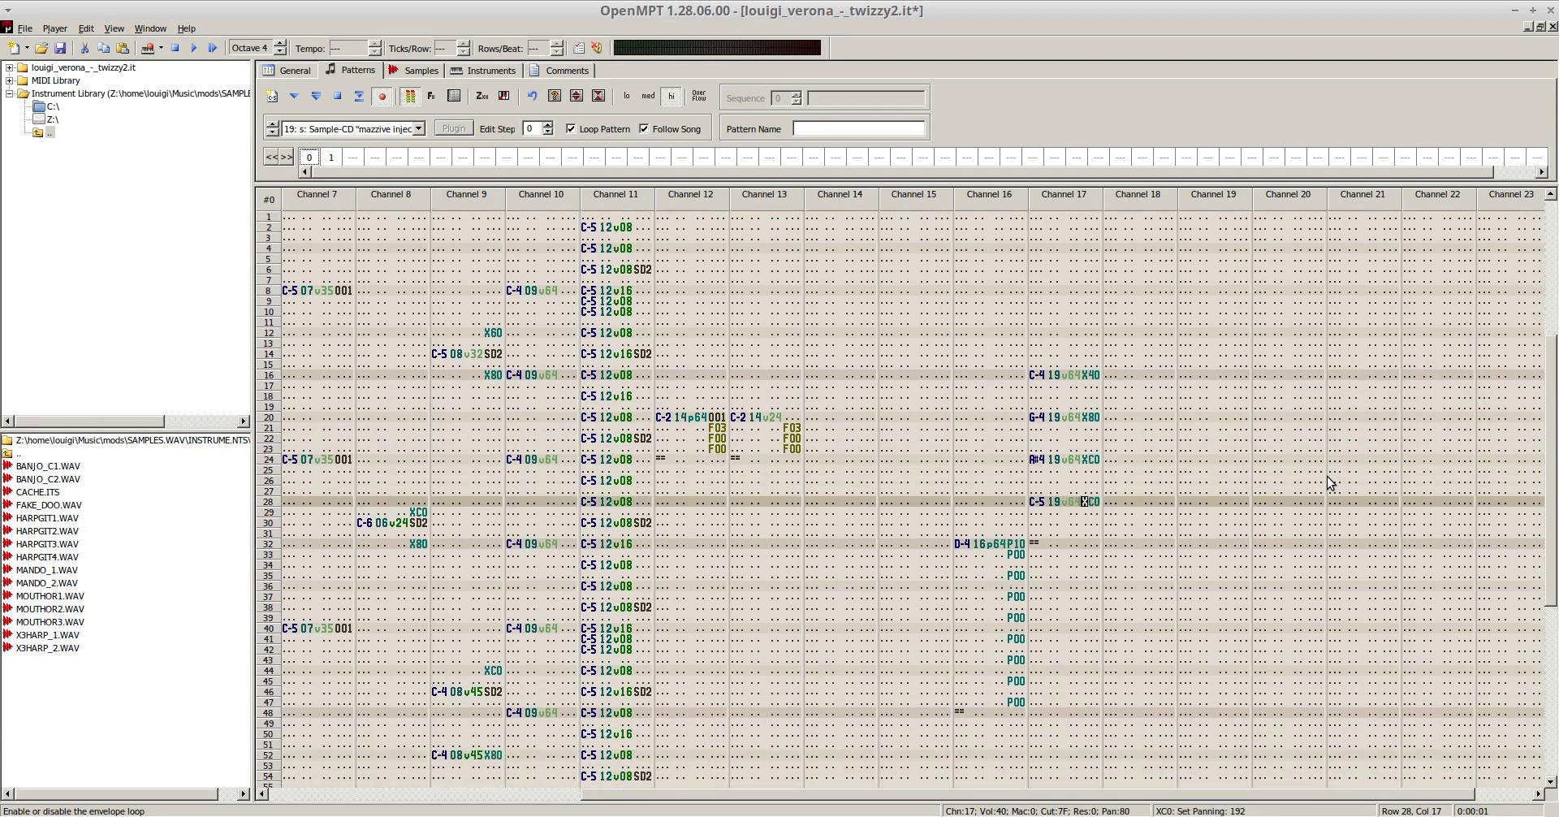
# - Play the pattern from its start to hear the panned notes in channel 17
pyautogui.press('F7')
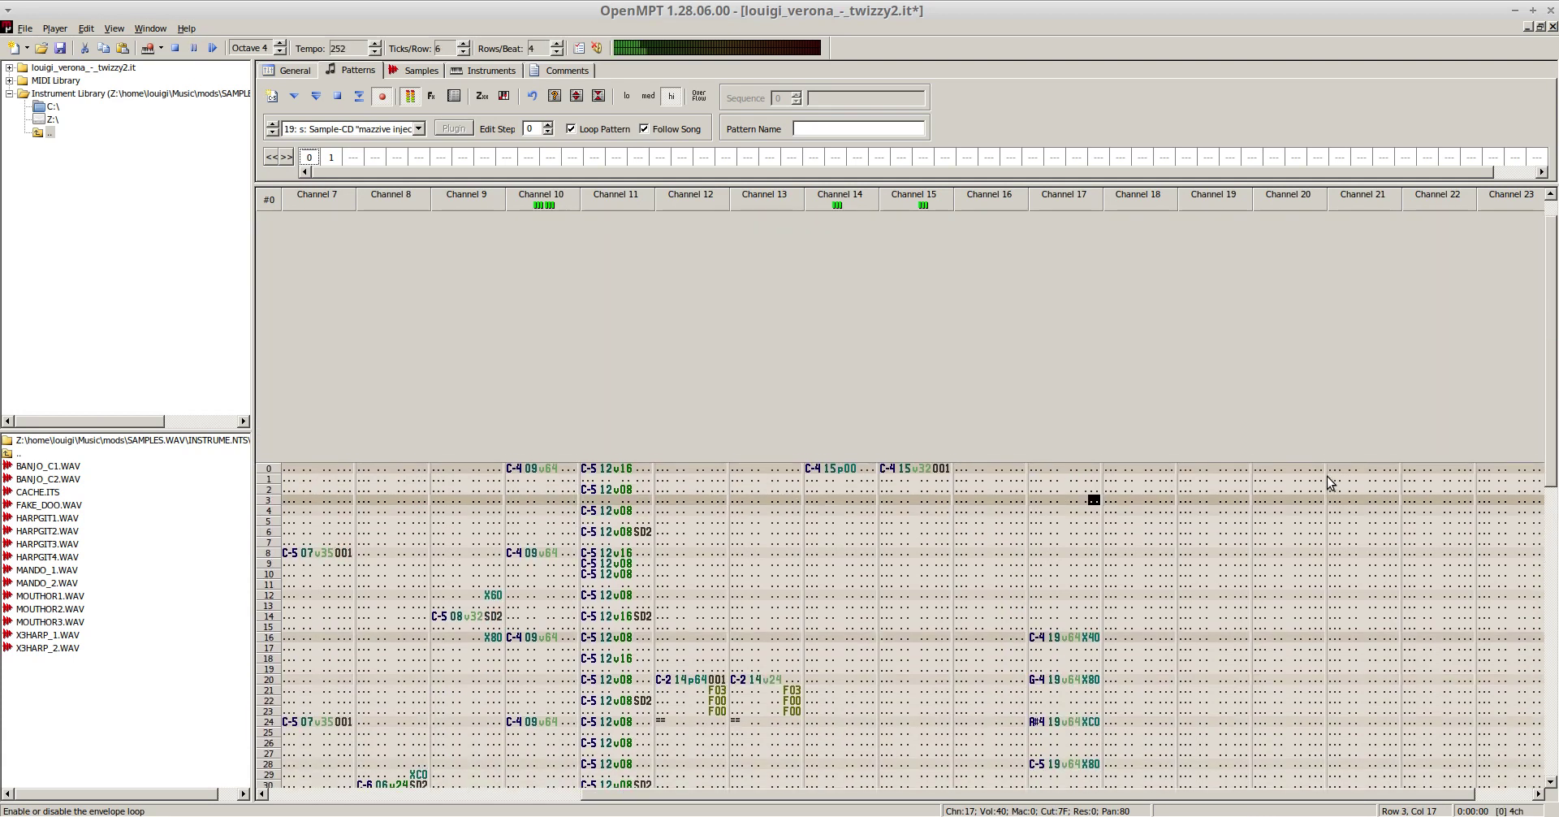
pyautogui.press('Left')
pyautogui.press('Left')
pyautogui.press('Left')
pyautogui.press('Left')
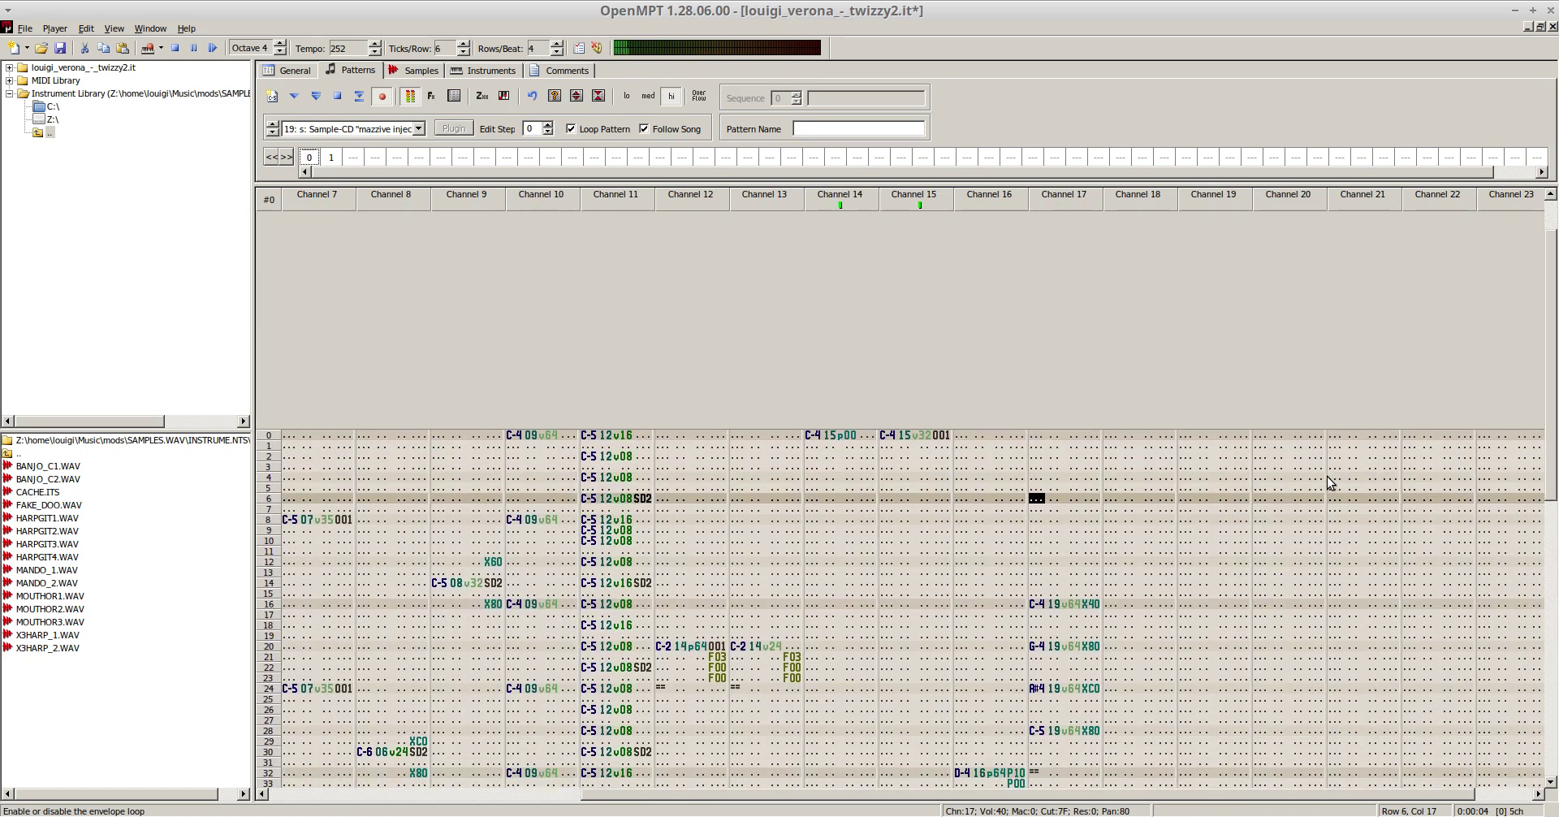
pyautogui.press('F8')
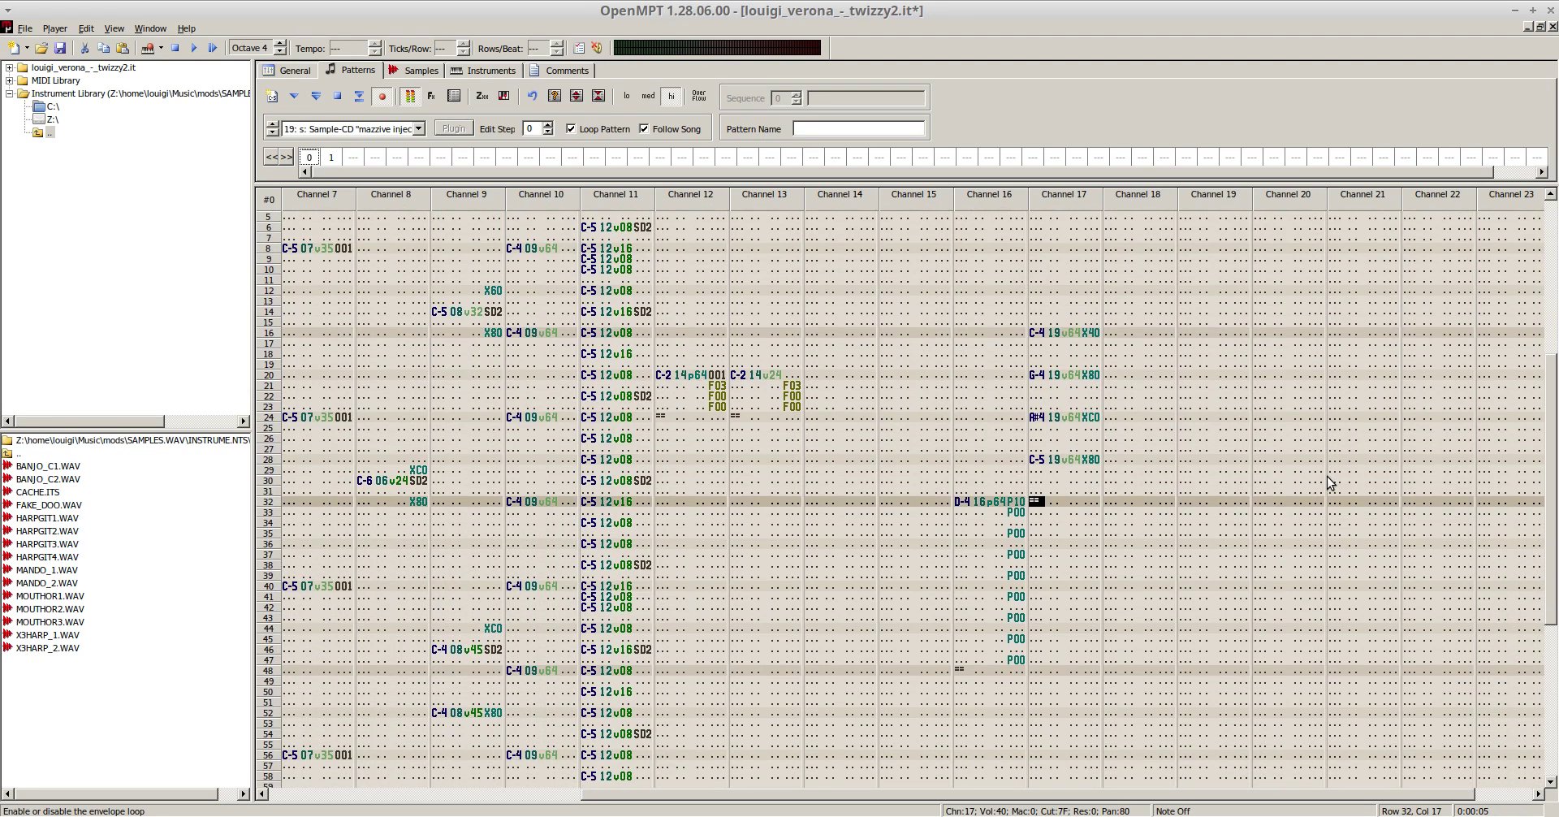
# - Set the default volume of sample 19 to 32 and play the pattern from just before the melody
pyautogui.press('Up')
pyautogui.press('Up')
pyautogui.press('Up')
pyautogui.press('Up')
pyautogui.press('Up')
pyautogui.press('Up')
pyautogui.press('Up')
pyautogui.press('Up')
pyautogui.press('Up')
pyautogui.press('Up')
pyautogui.press('Up')
pyautogui.press('Up')
pyautogui.press('Up')
pyautogui.press('Up')
pyautogui.press('Up')
pyautogui.press('Up')
pyautogui.press('Up')
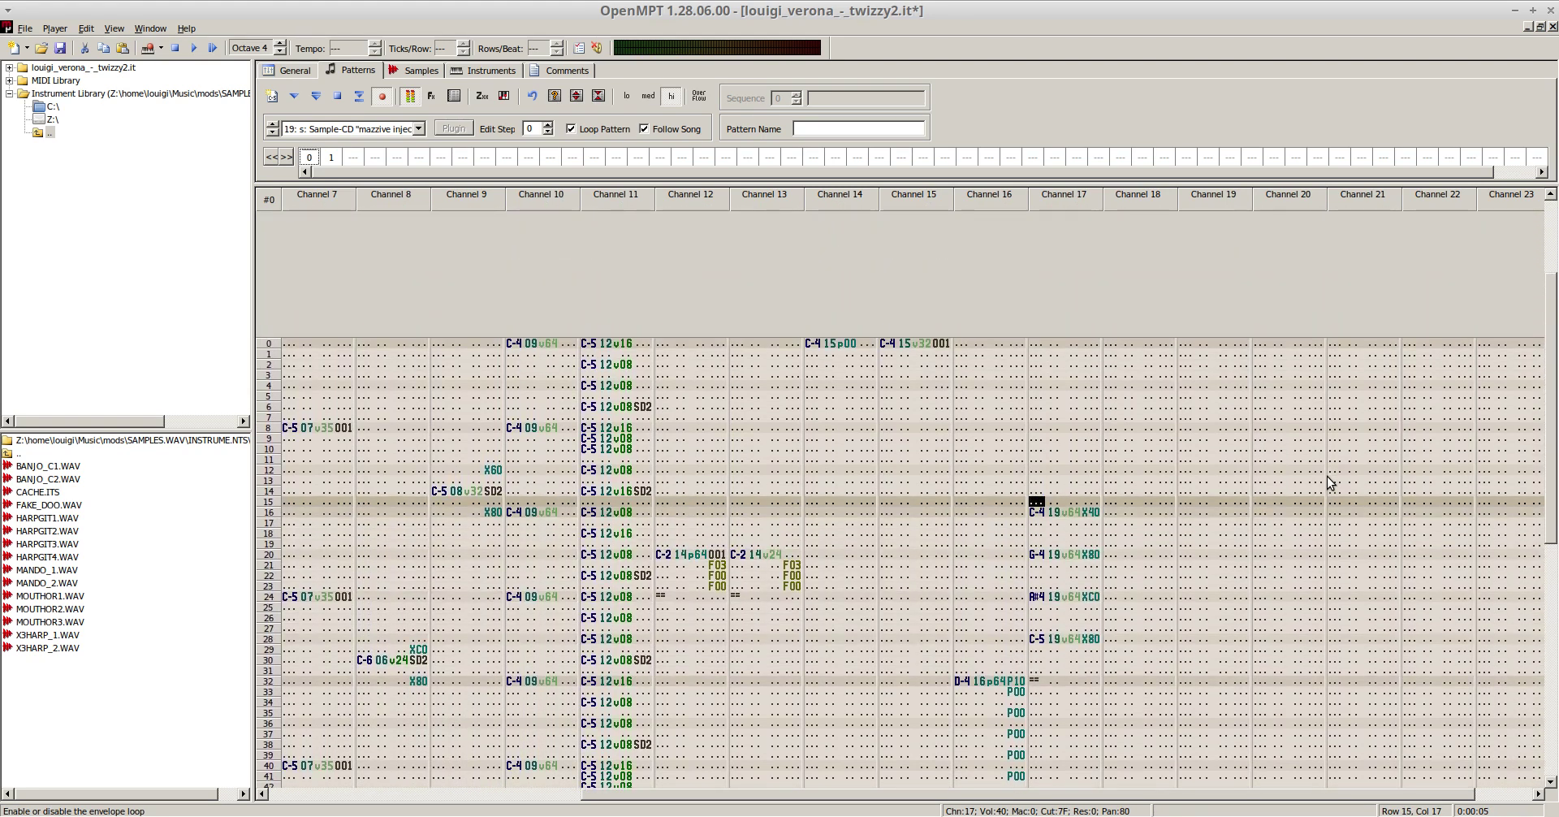
pyautogui.click(420, 71)
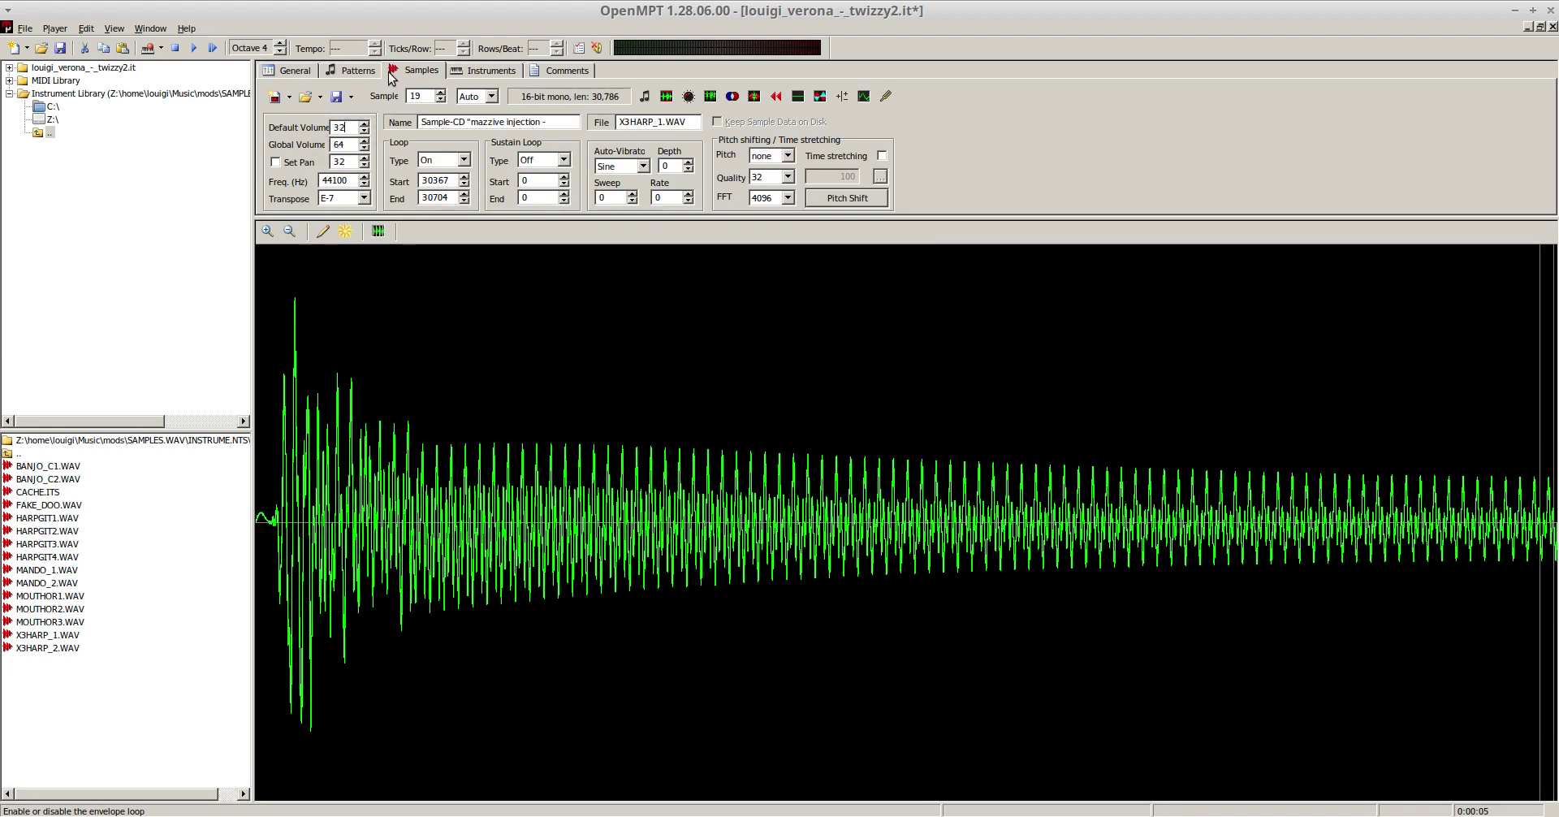
pyautogui.click(362, 70)
pyautogui.press('F5')
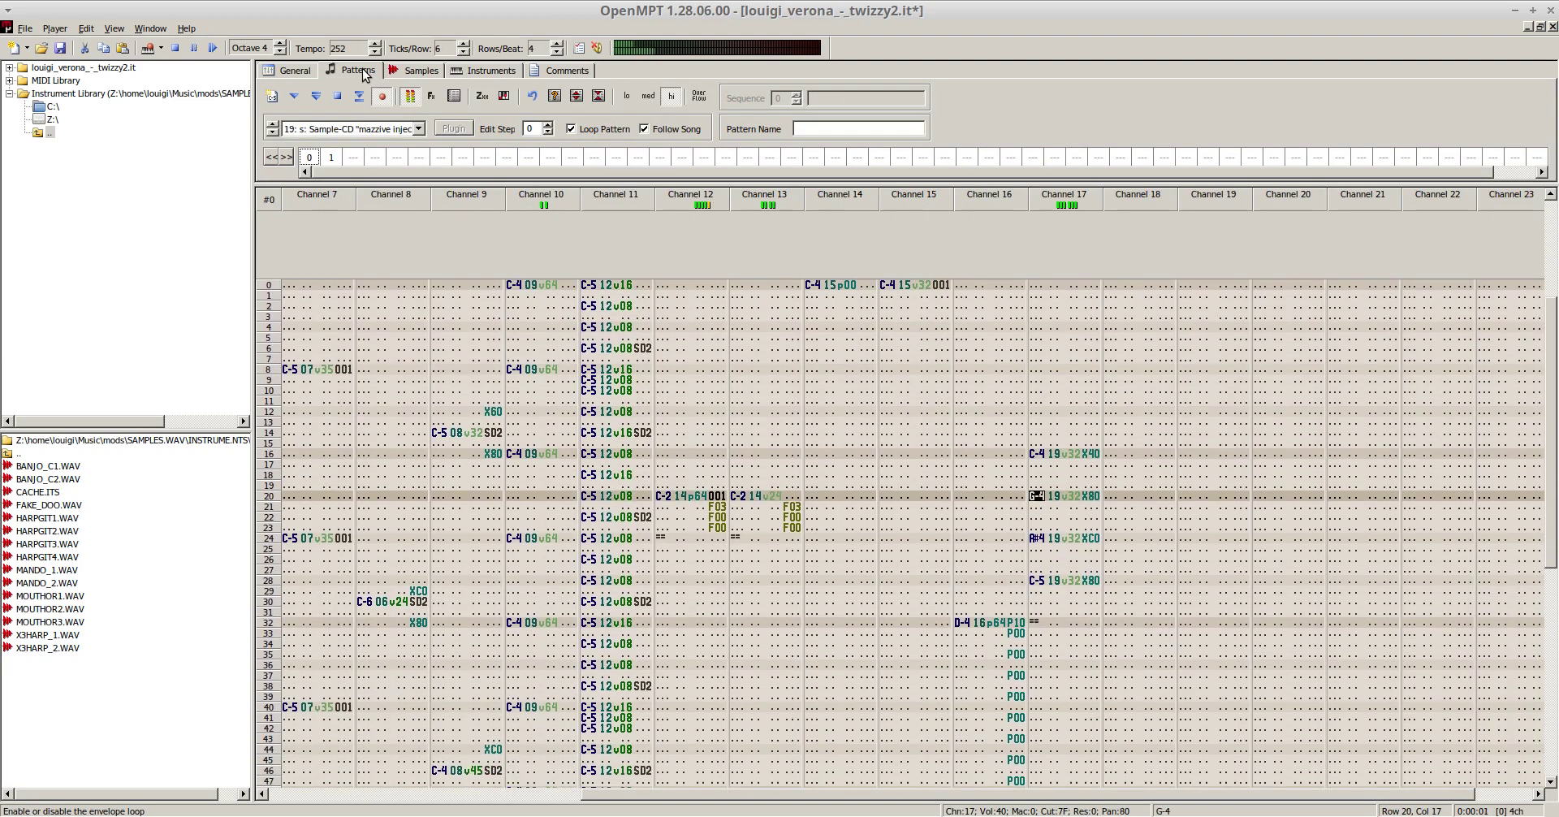
pyautogui.press('F8')
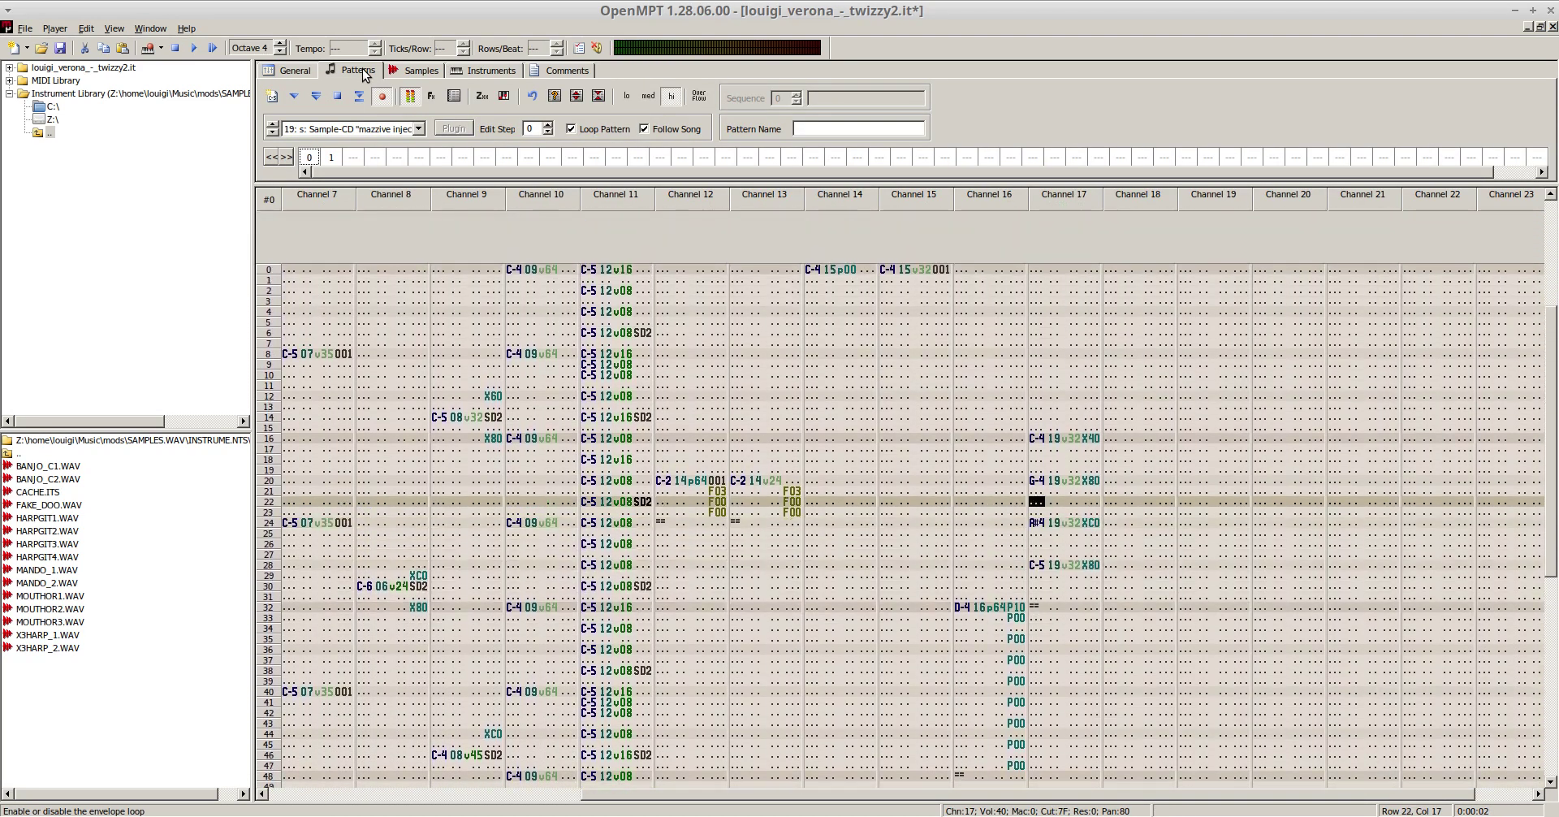
# - Narrow the channel 17 panning to X60 at row 16 and XA0 at row 24, and play back
pyautogui.press('Up')
pyautogui.press('Up')
pyautogui.press('Up')
pyautogui.press('Up')
pyautogui.press('Up')
pyautogui.press('Up')
pyautogui.press('Right')
pyautogui.press('Right')
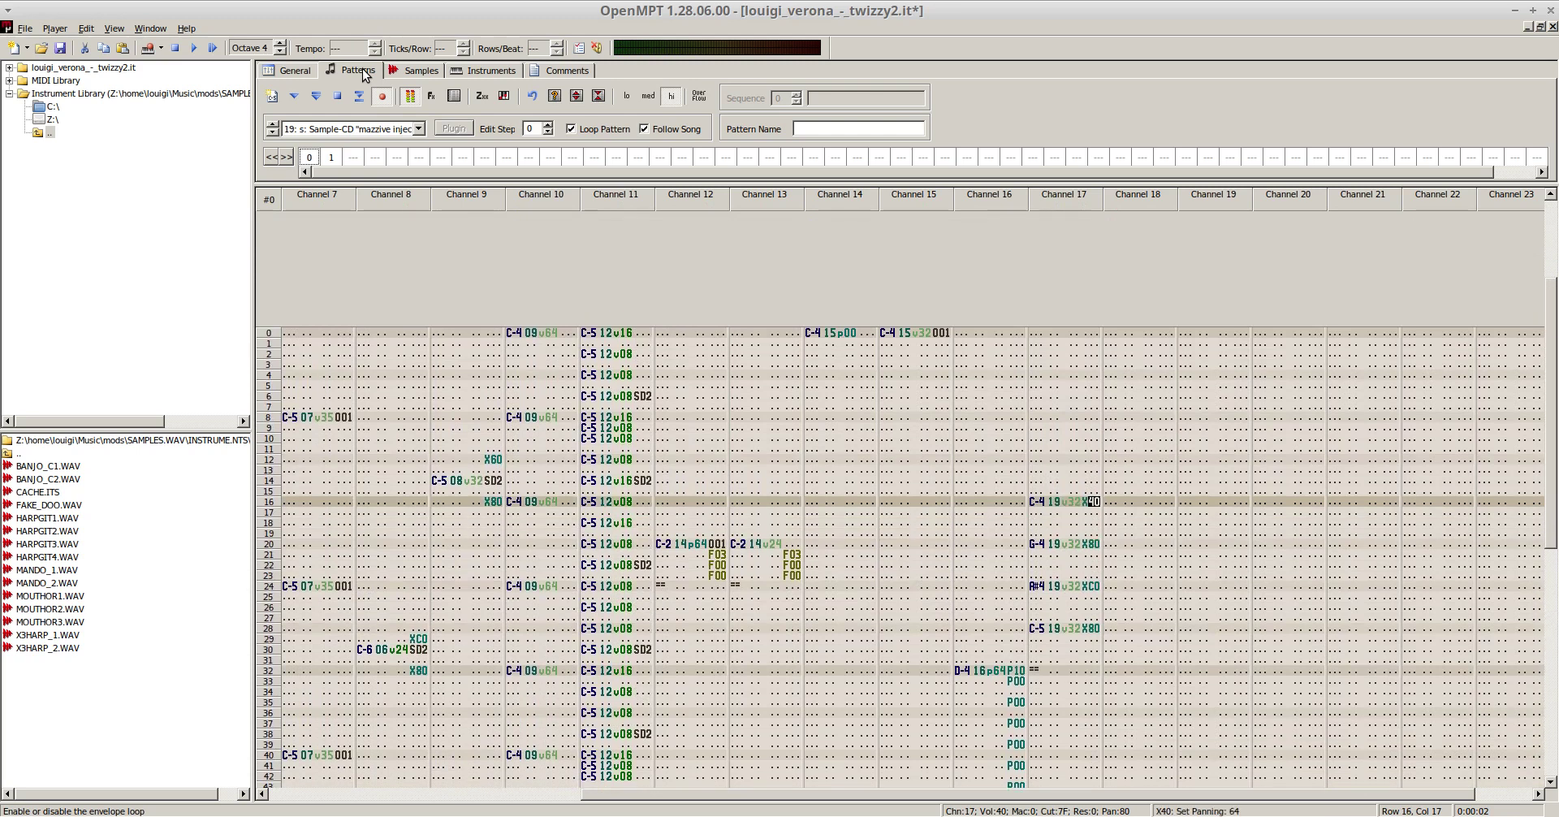
pyautogui.write('6')
pyautogui.press('Down')
pyautogui.press('Down')
pyautogui.press('Down')
pyautogui.press('Down')
pyautogui.press('Down')
pyautogui.press('Down')
pyautogui.press('Down')
pyautogui.press('Down')
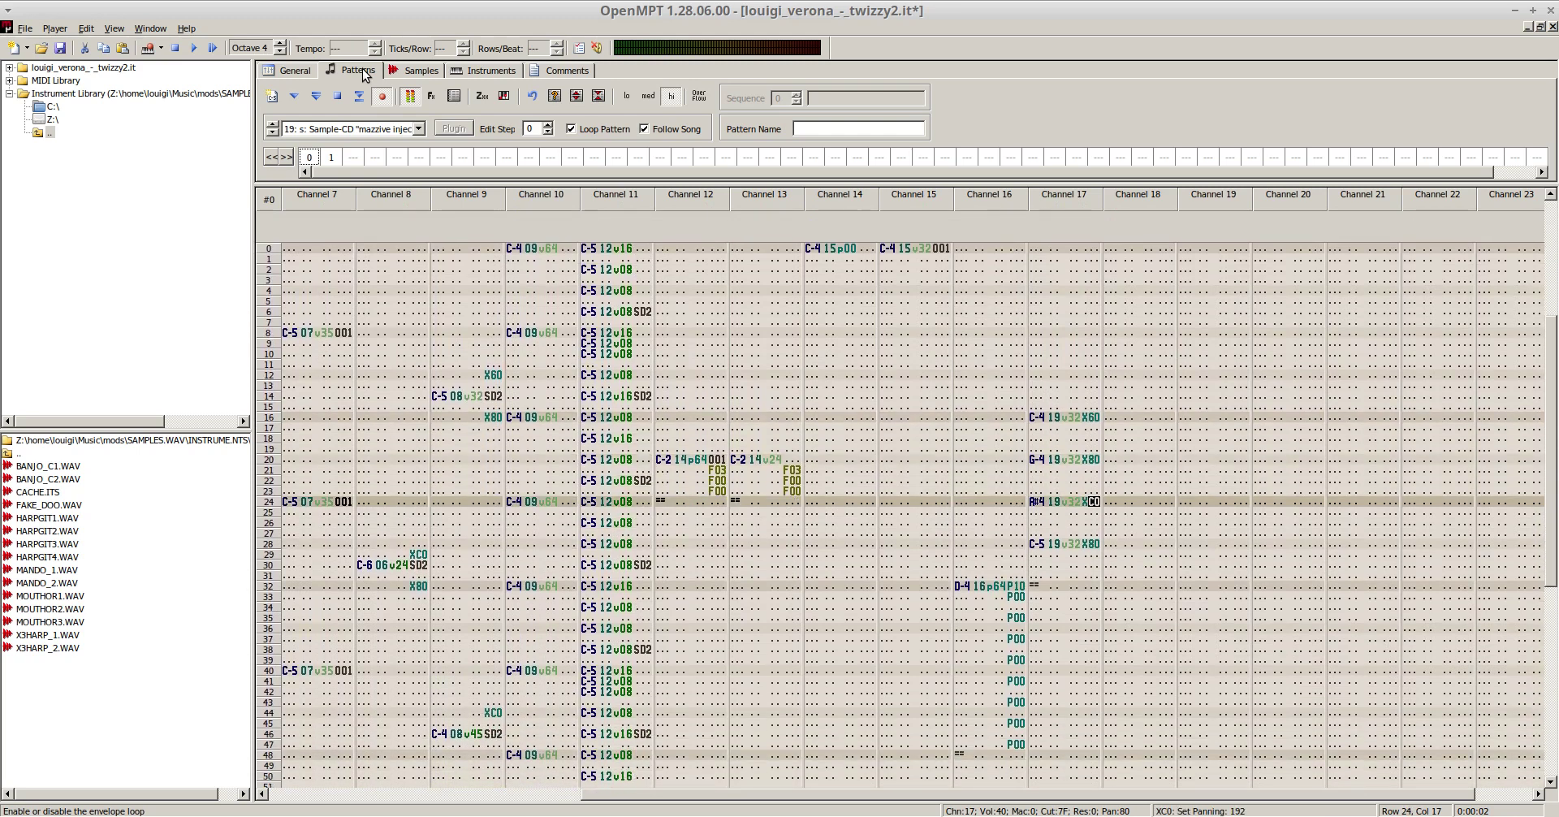
pyautogui.press('F5')
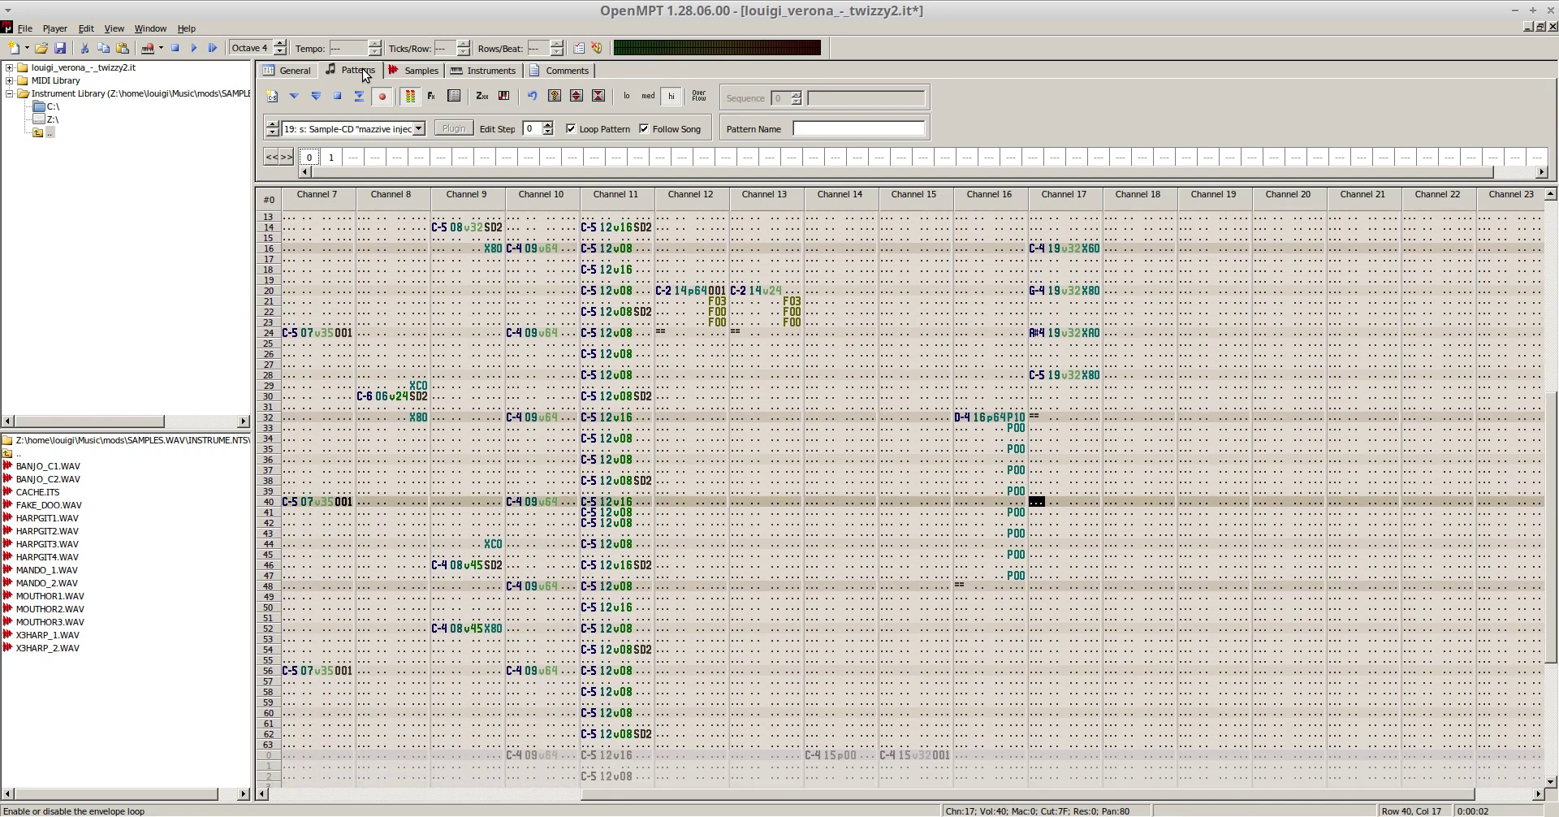
# - Move the channel 17 note-off from row 32 to row 30 and play the pattern
pyautogui.press('F8')
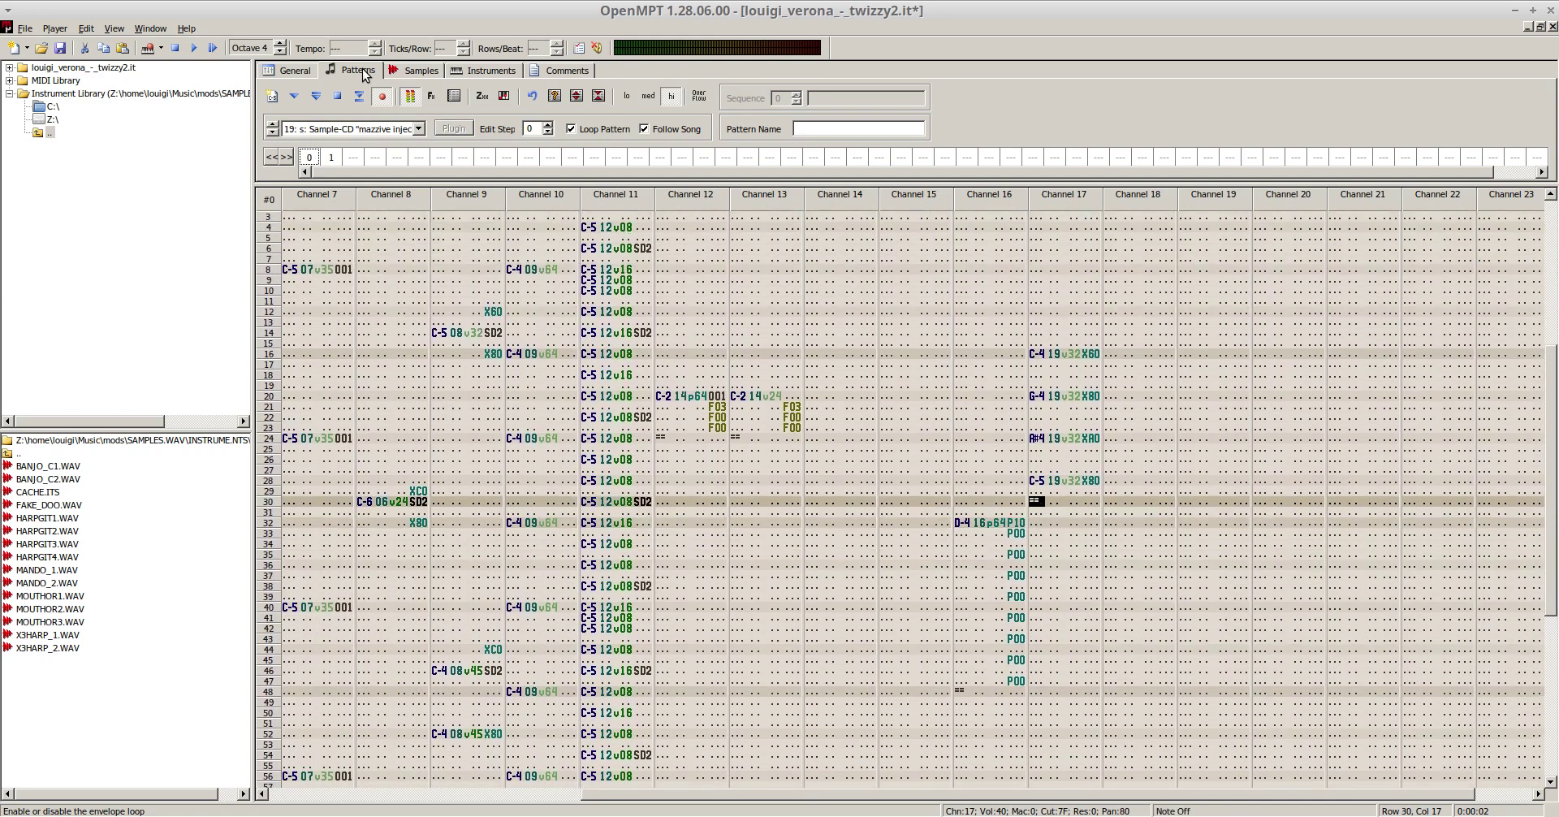
pyautogui.press('F5')
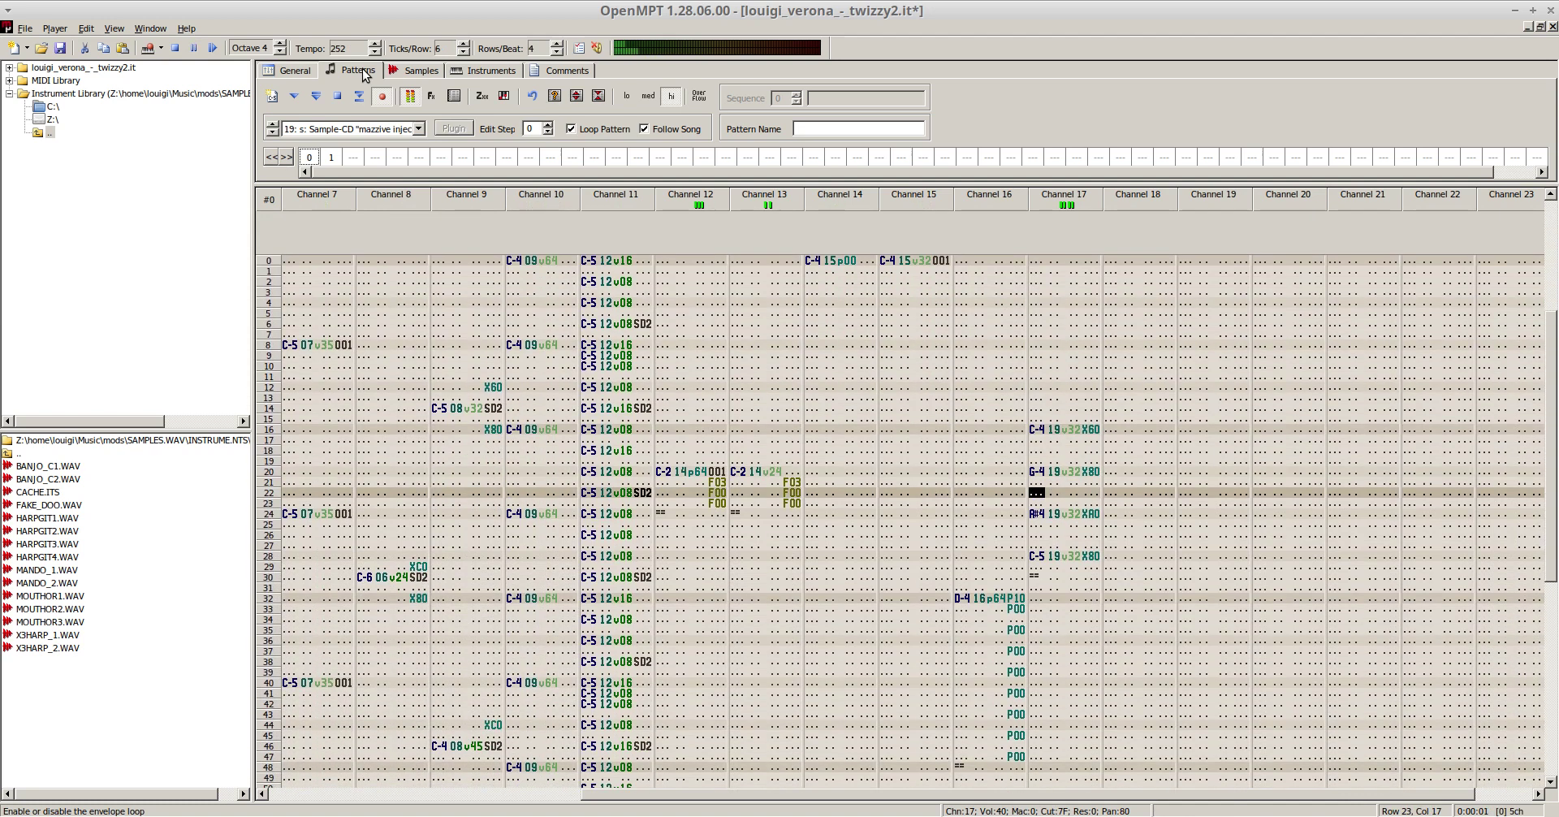
pyautogui.press('F8')
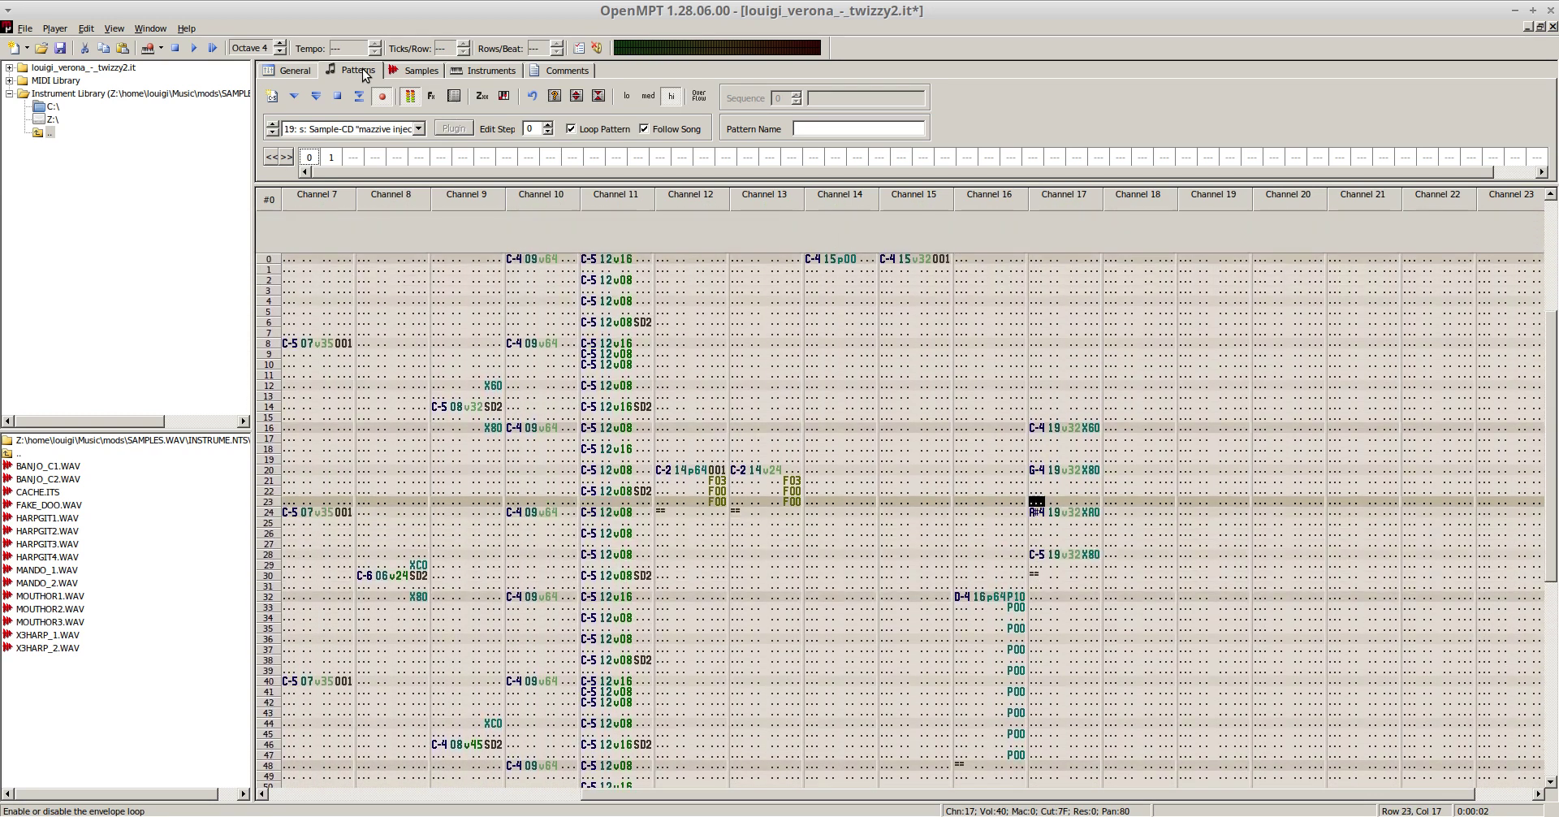
# - Add note-offs at rows 18, 22 and 26 of channel 17 to shorten the melody notes
pyautogui.press('Up')
pyautogui.press('Up')
pyautogui.press('Up')
pyautogui.press('Up')
pyautogui.press('Up')
pyautogui.press('=')
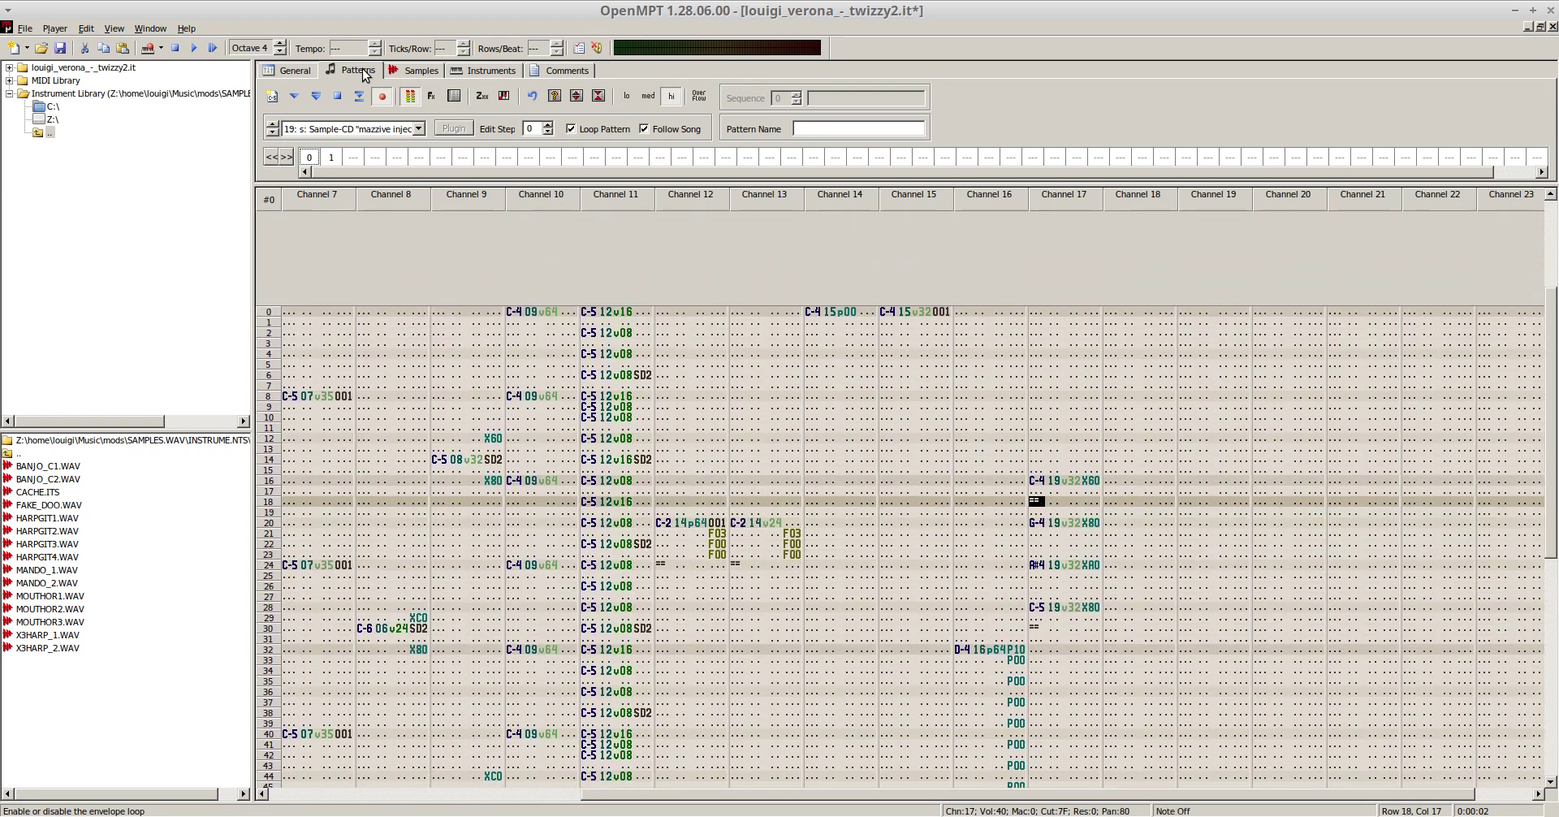
pyautogui.press('Down')
pyautogui.press('Down')
pyautogui.press('Down')
pyautogui.press('Down')
pyautogui.press('=')
pyautogui.press('Down')
pyautogui.press('Down')
pyautogui.press('Down')
pyautogui.press('Down')
pyautogui.press('=')
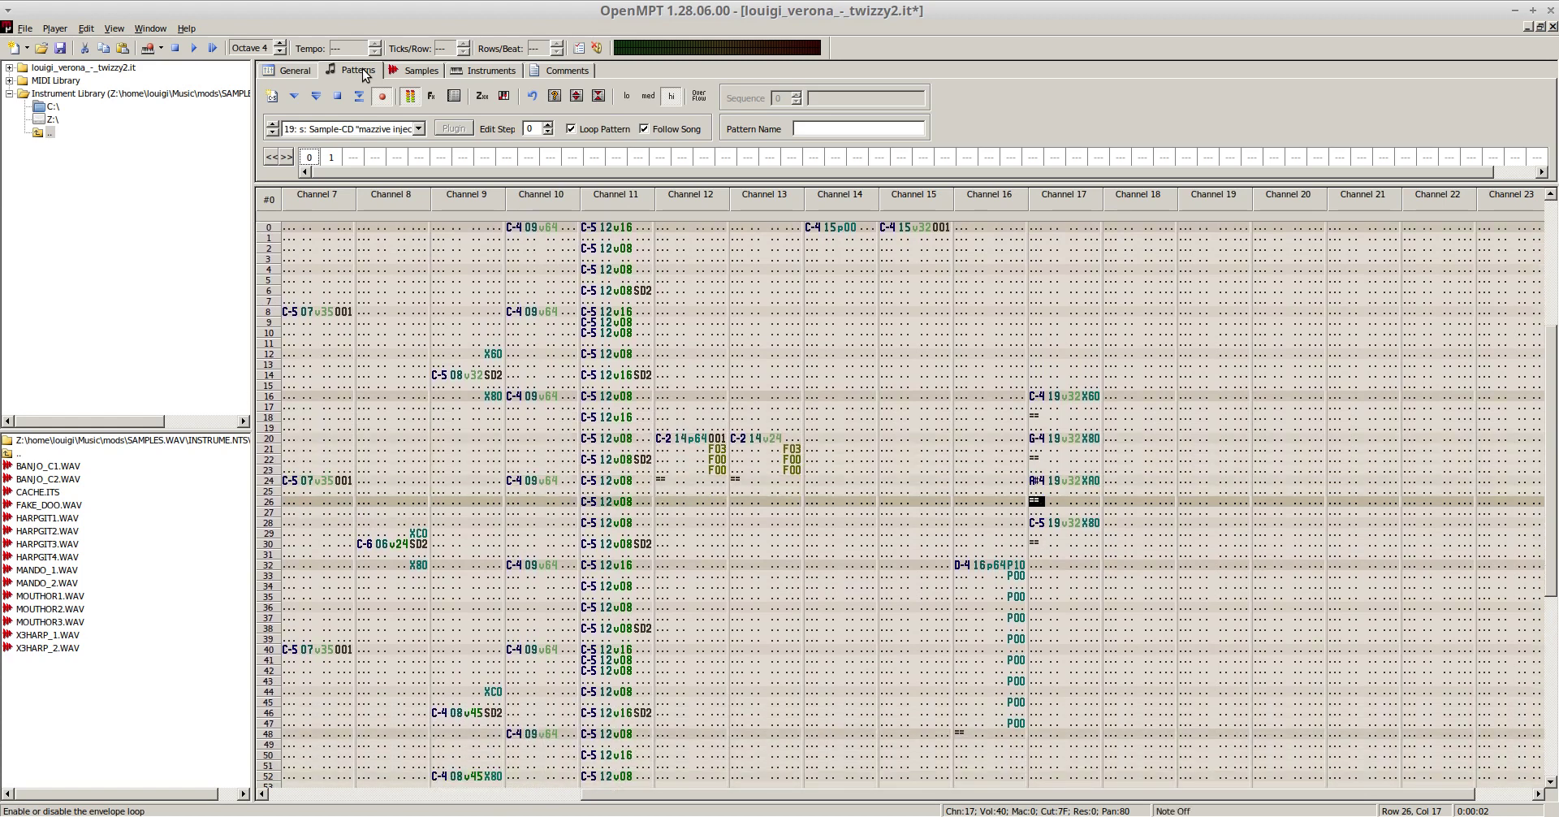
# - Play the pattern to hear the shortened melody notes in channel 17
pyautogui.press('F6')
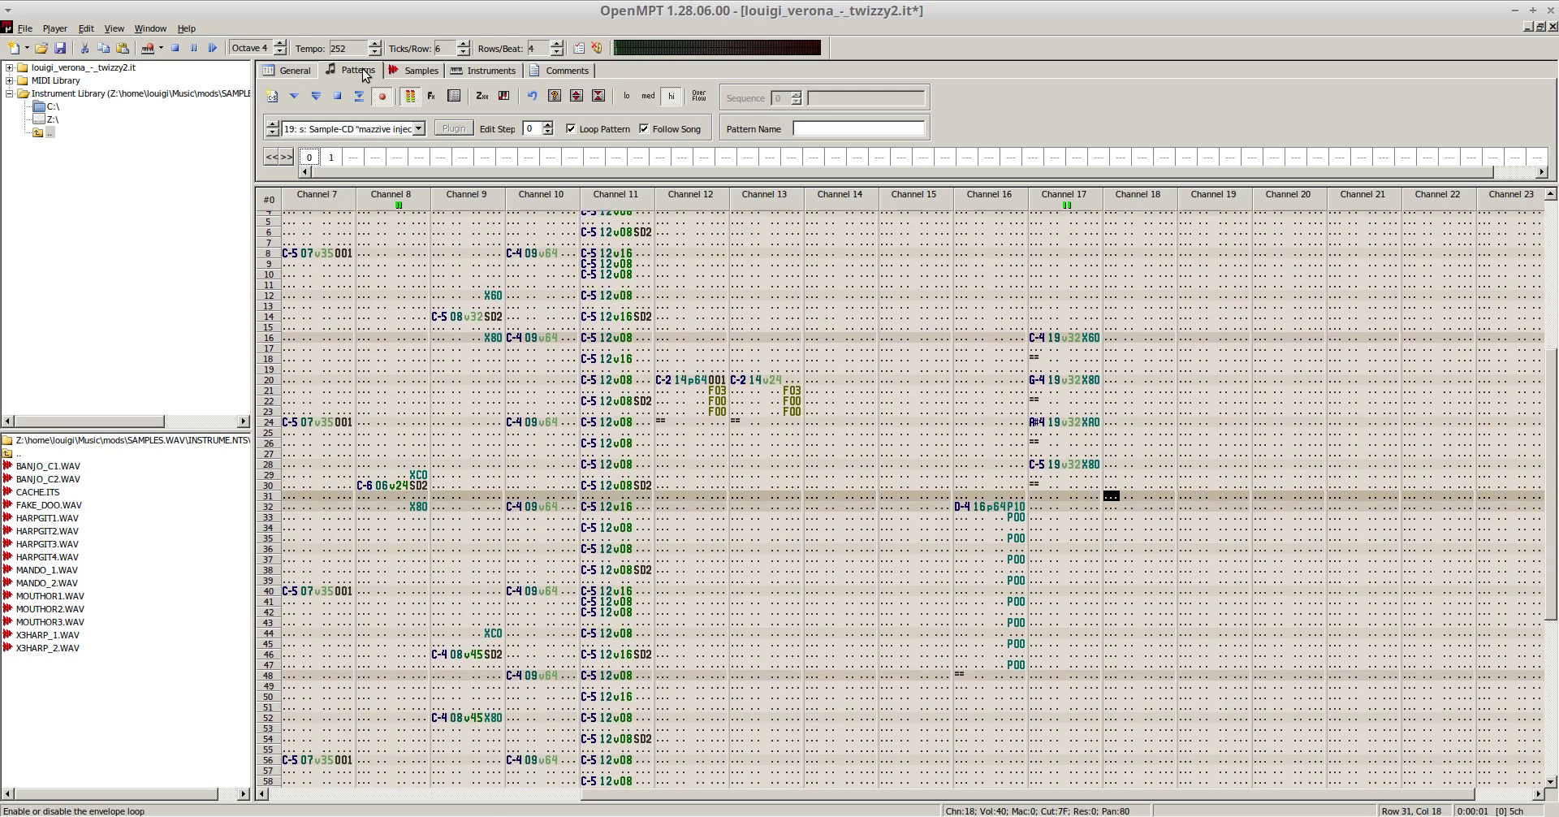
pyautogui.press('F8')
pyautogui.press('Up')
pyautogui.press('Up')
pyautogui.press('Up')
pyautogui.press('Up')
pyautogui.press('Up')
pyautogui.press('Up')
pyautogui.press('Up')
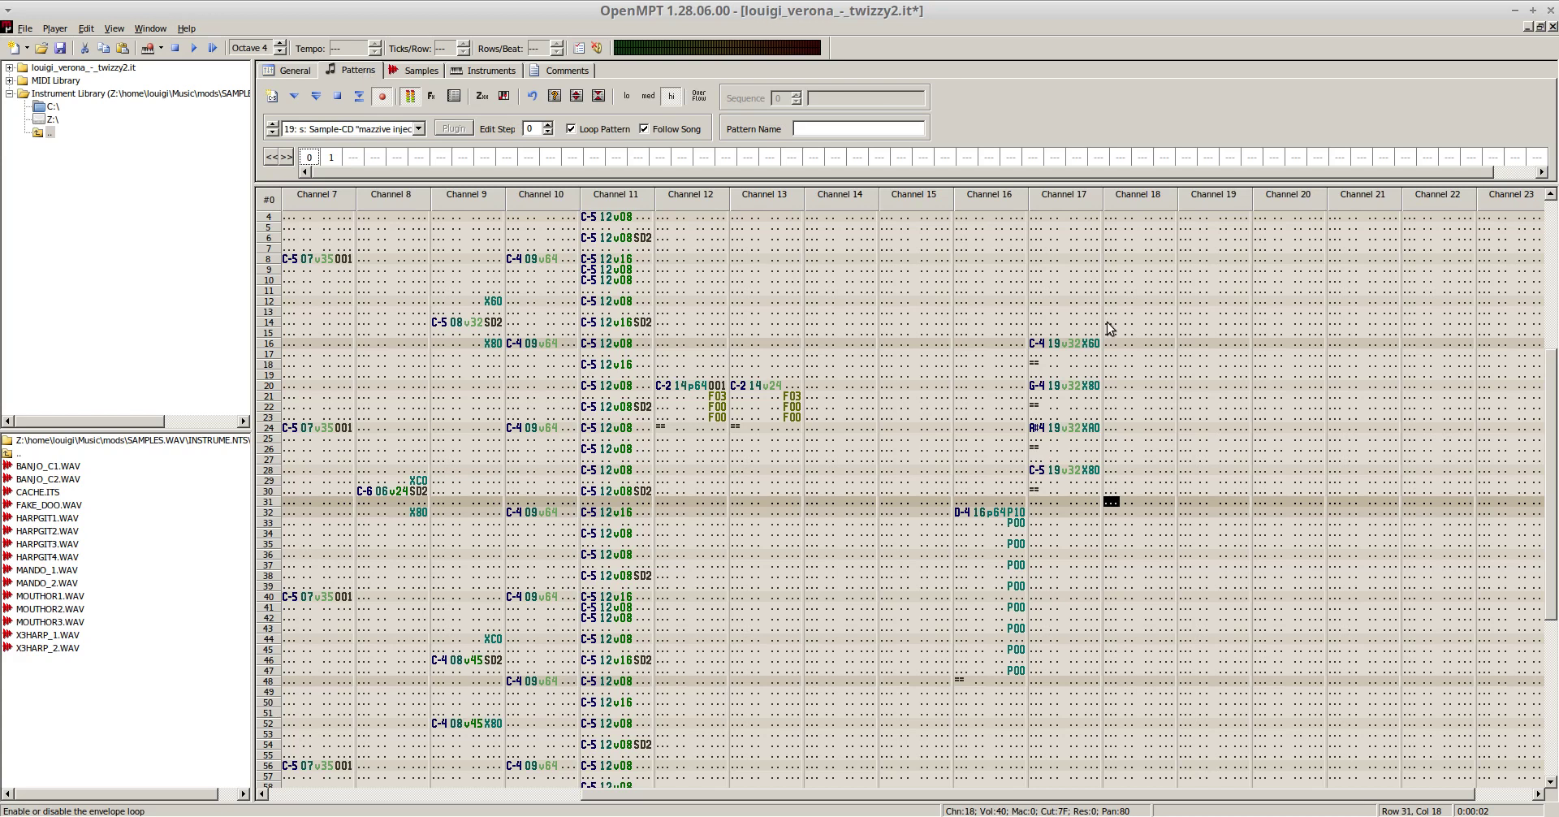
# - Set the channel 17 panning to X80 at row 16, clear the panning effects at rows 20 to 28, and play back
pyautogui.moveTo(1036, 348); pyautogui.dragTo(1099, 504)
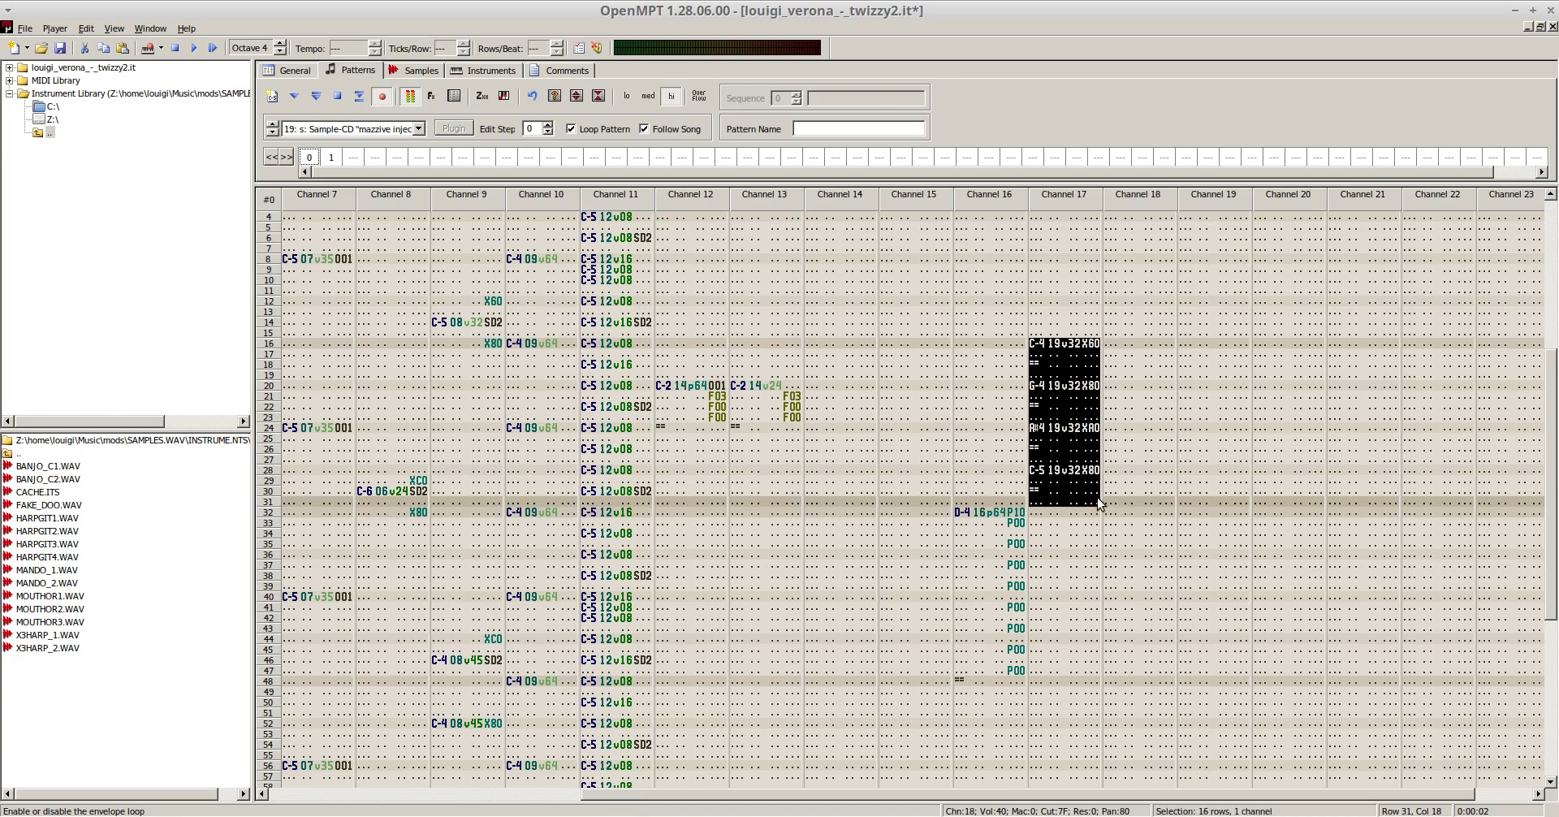
pyautogui.click(1086, 374)
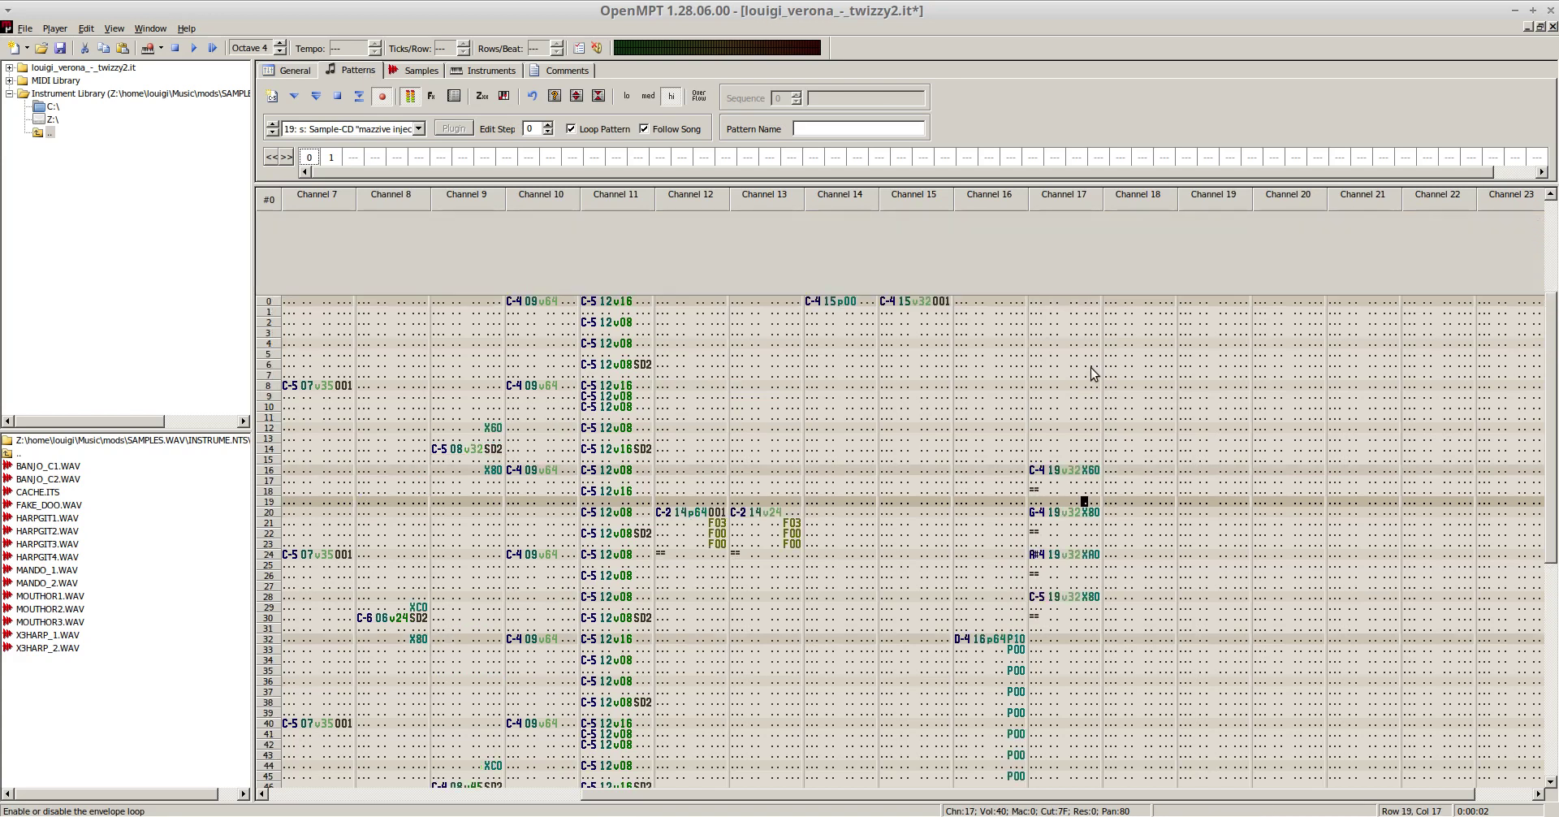
pyautogui.click(1090, 470)
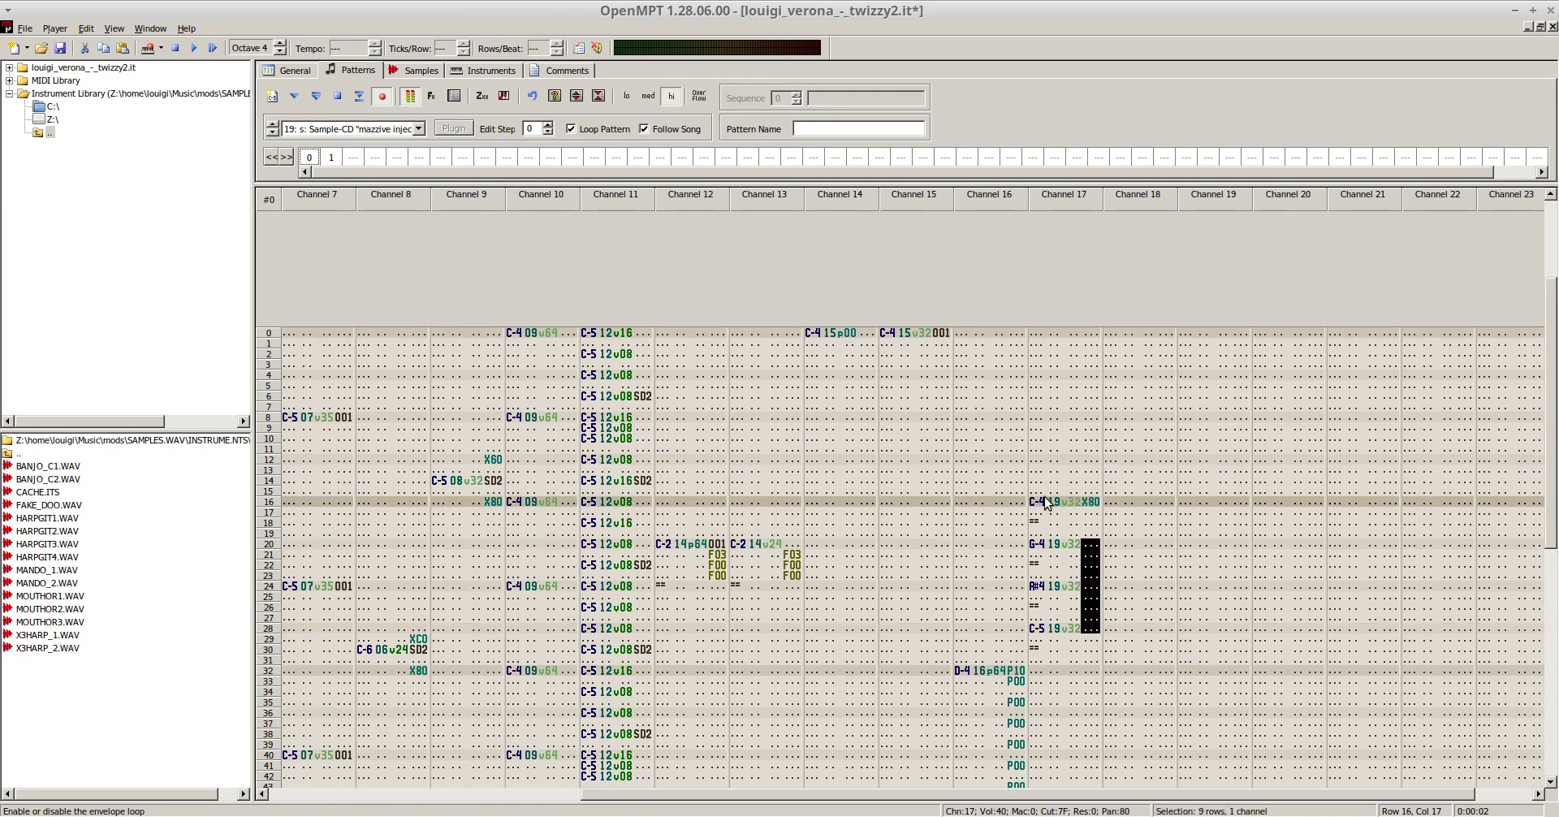
pyautogui.press('F5')
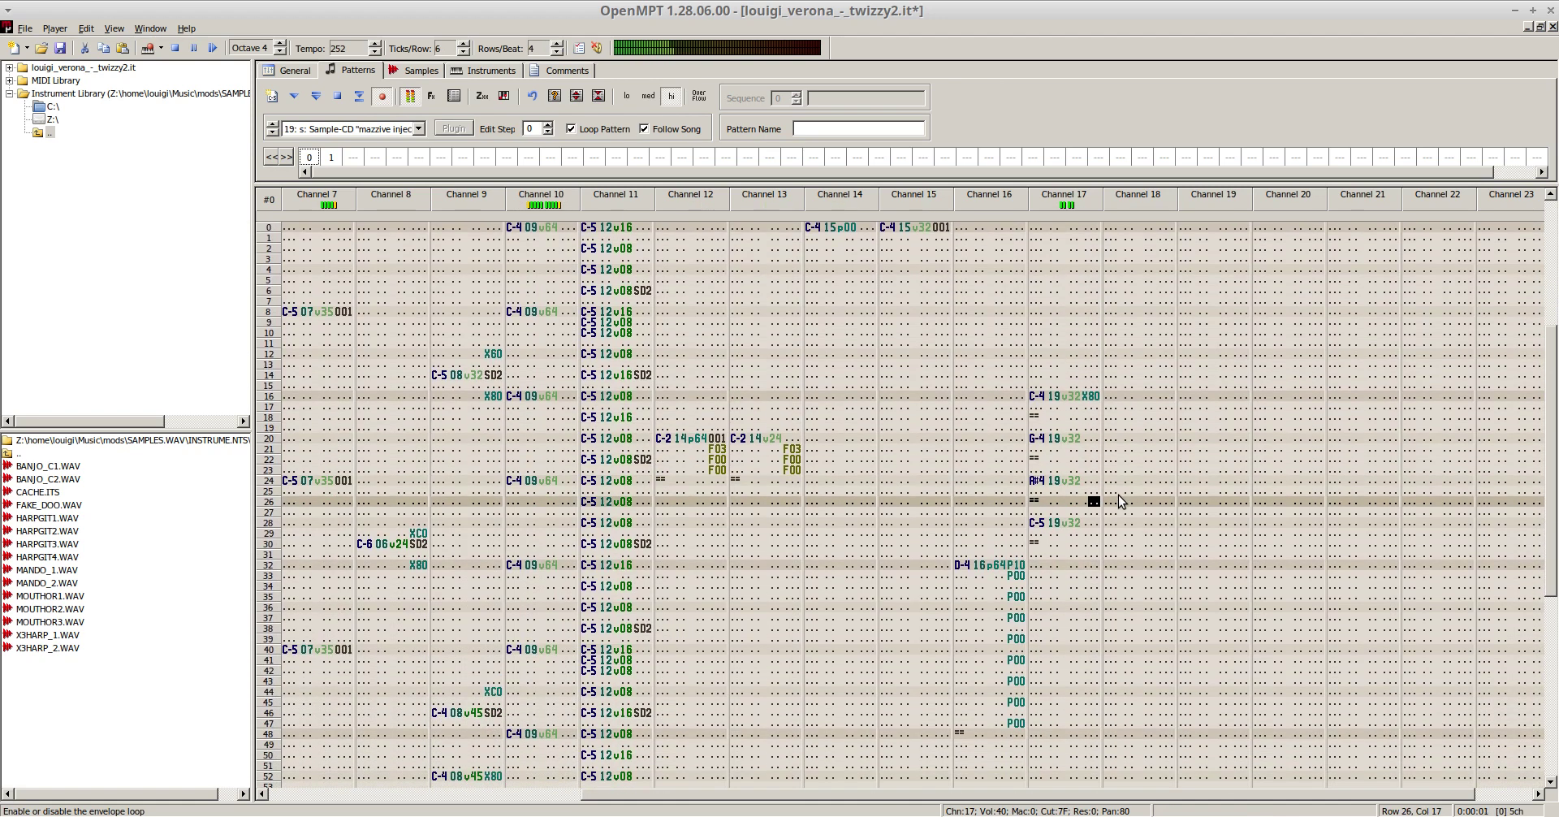
pyautogui.press('F8')
# - Copy rows 16 to 30 of channel 17 into channel 18 at row 20 and amplify the copy by 50%
pyautogui.moveTo(1033, 336); pyautogui.dragTo(1101, 480)
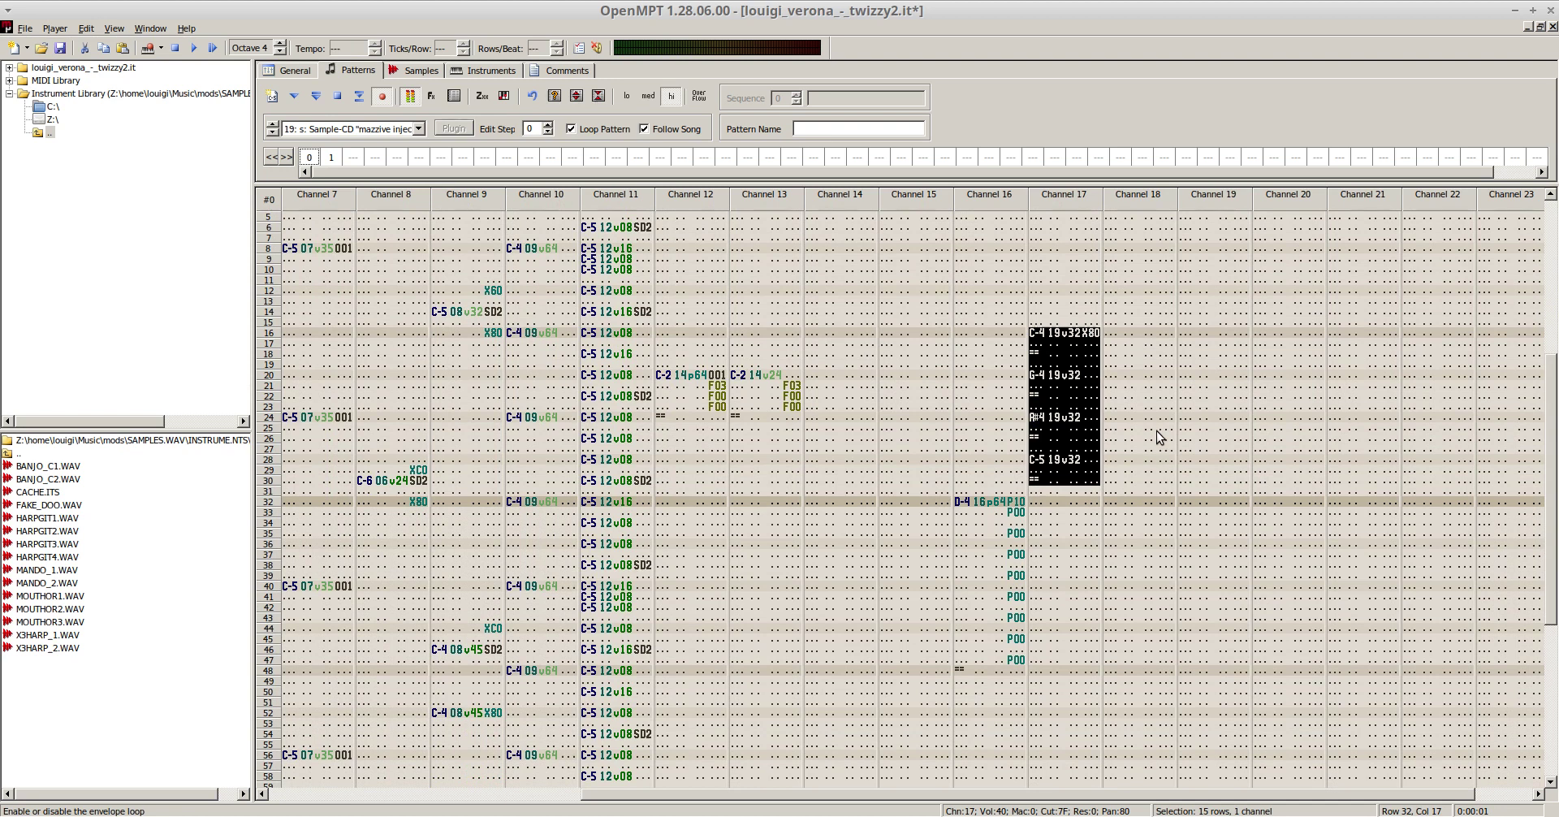
pyautogui.click(1108, 375)
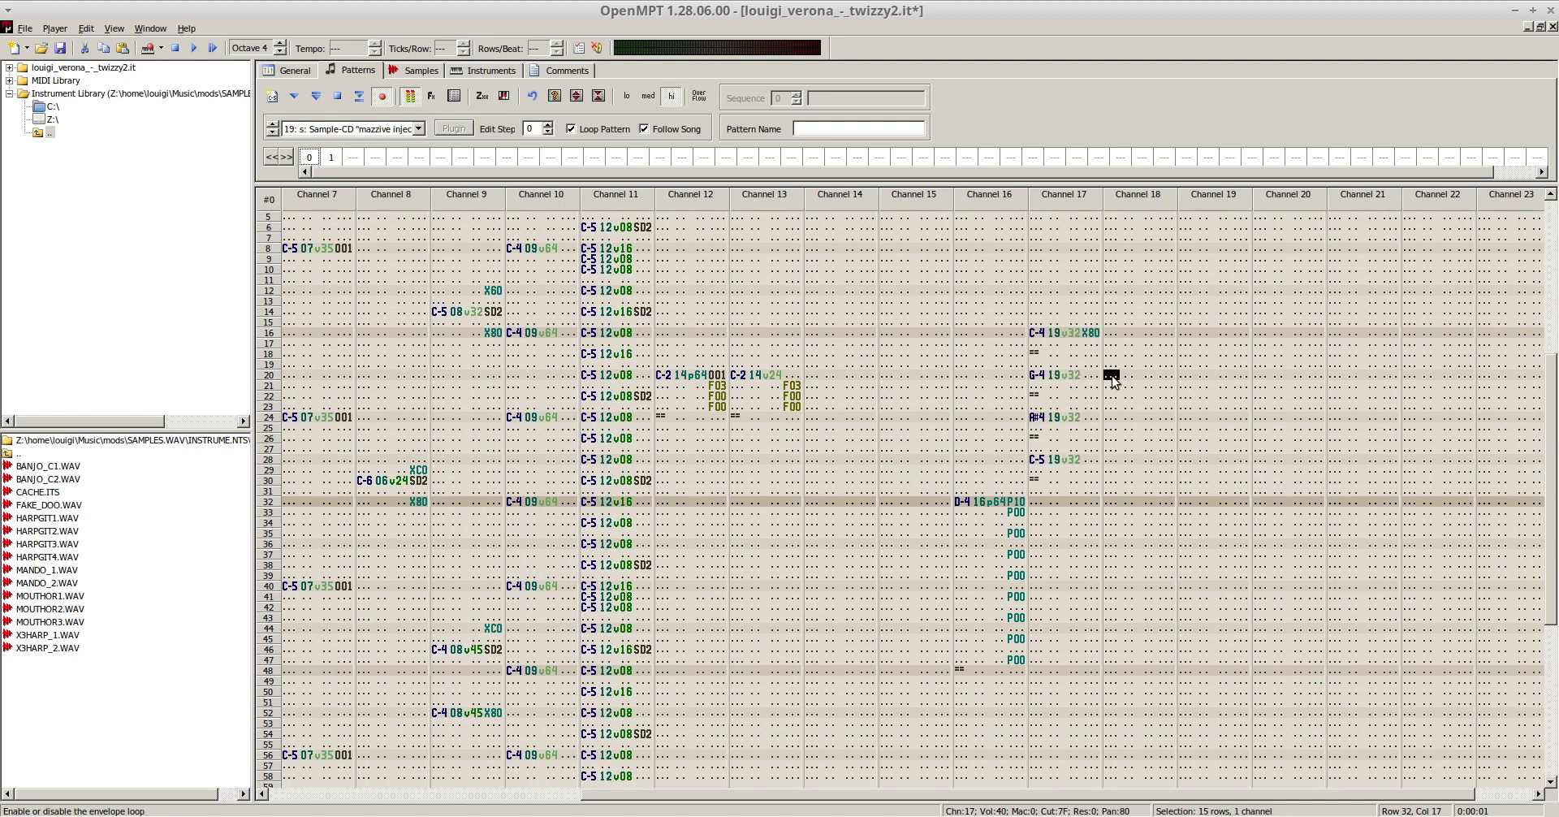
pyautogui.hotkey('ctrl', 'v')
pyautogui.hotkey('ctrl', 'j')
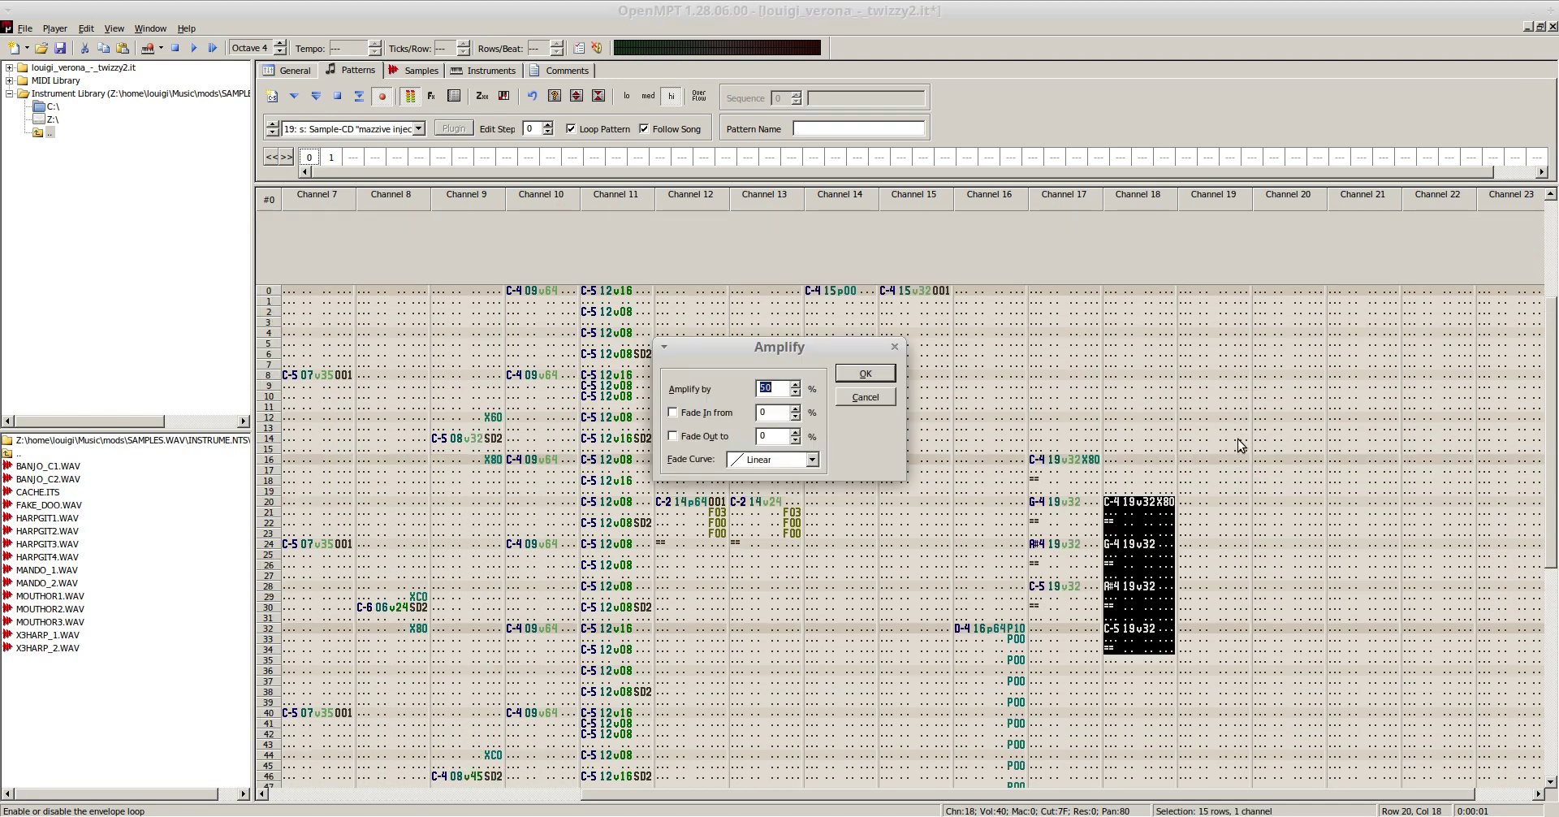
pyautogui.press('Return')
# - Paste the copied channel 17 melody into channel 19 starting at row 24
pyautogui.press('Right')
pyautogui.press('Right')
pyautogui.press('Down')
pyautogui.press('Down')
pyautogui.press('Down')
pyautogui.press('Down')
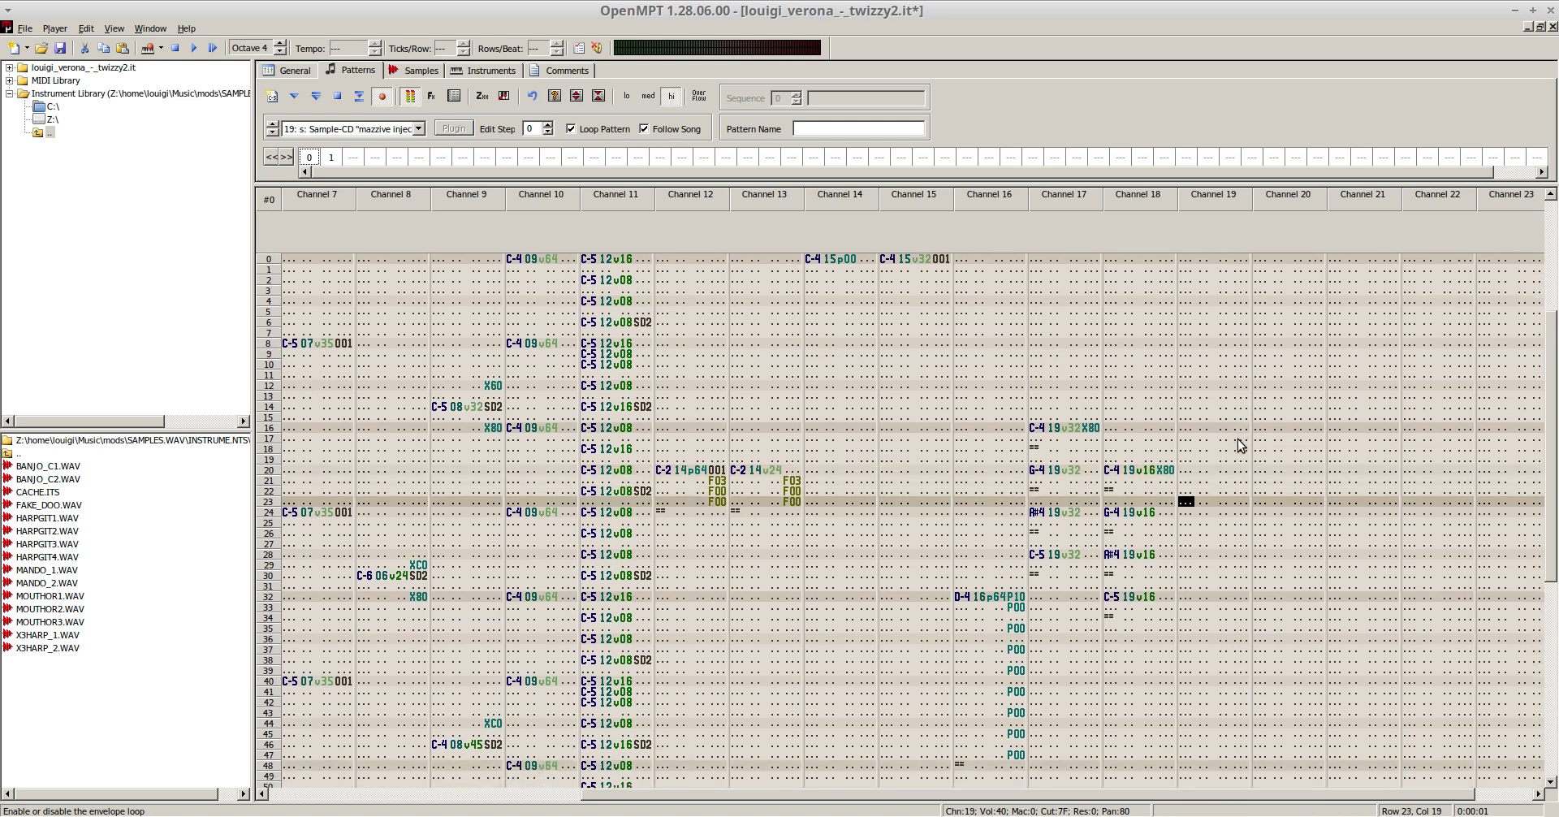
pyautogui.hotkey('ctrl', 'v')
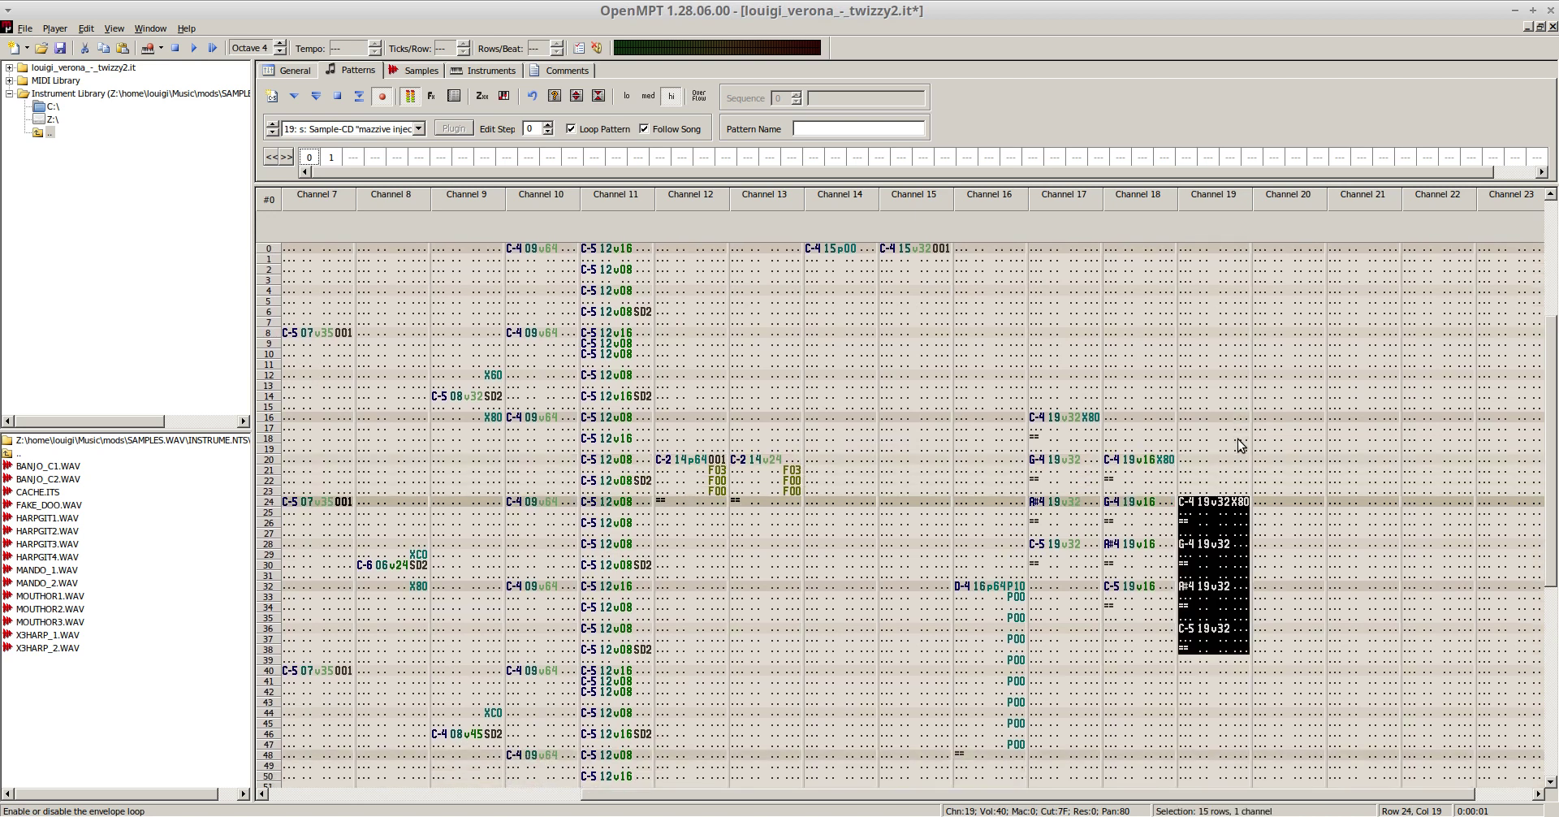
# - Amplify the pasted channel 19 melody down to note volume 08 and play the pattern
pyautogui.hotkey('ctrl', 'j')
pyautogui.press('Return')
pyautogui.press('F6')
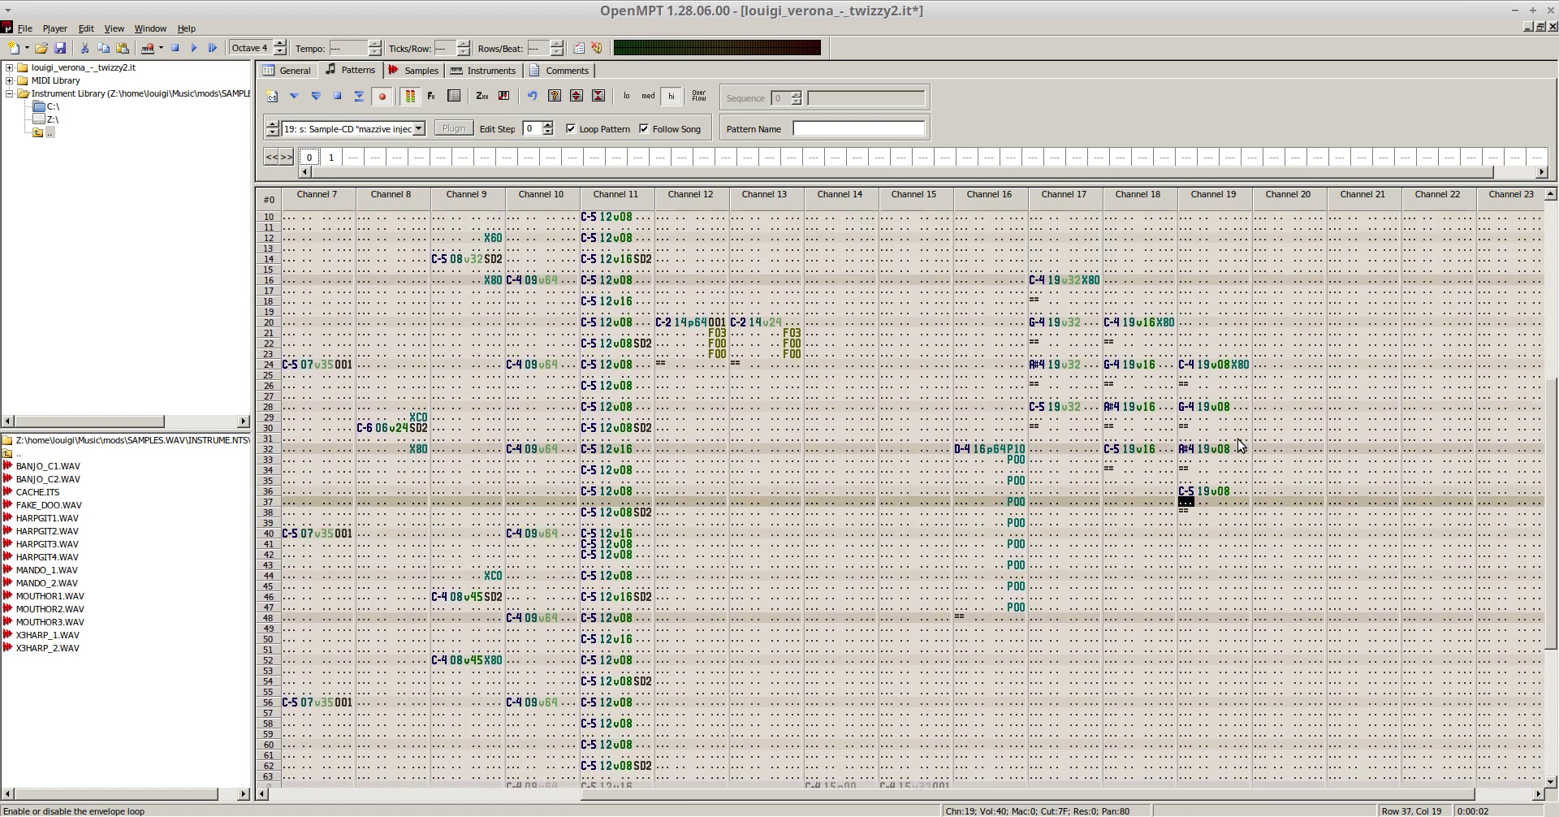
pyautogui.press('F8')
# - Set the panning effects to X40 at row 20 of channel 18 and XC0 at row 24 of channel 19, and play back
pyautogui.press('Up')
pyautogui.press('Up')
pyautogui.press('Up')
pyautogui.press('Up')
pyautogui.press('Up')
pyautogui.press('Up')
pyautogui.press('Up')
pyautogui.press('Left')
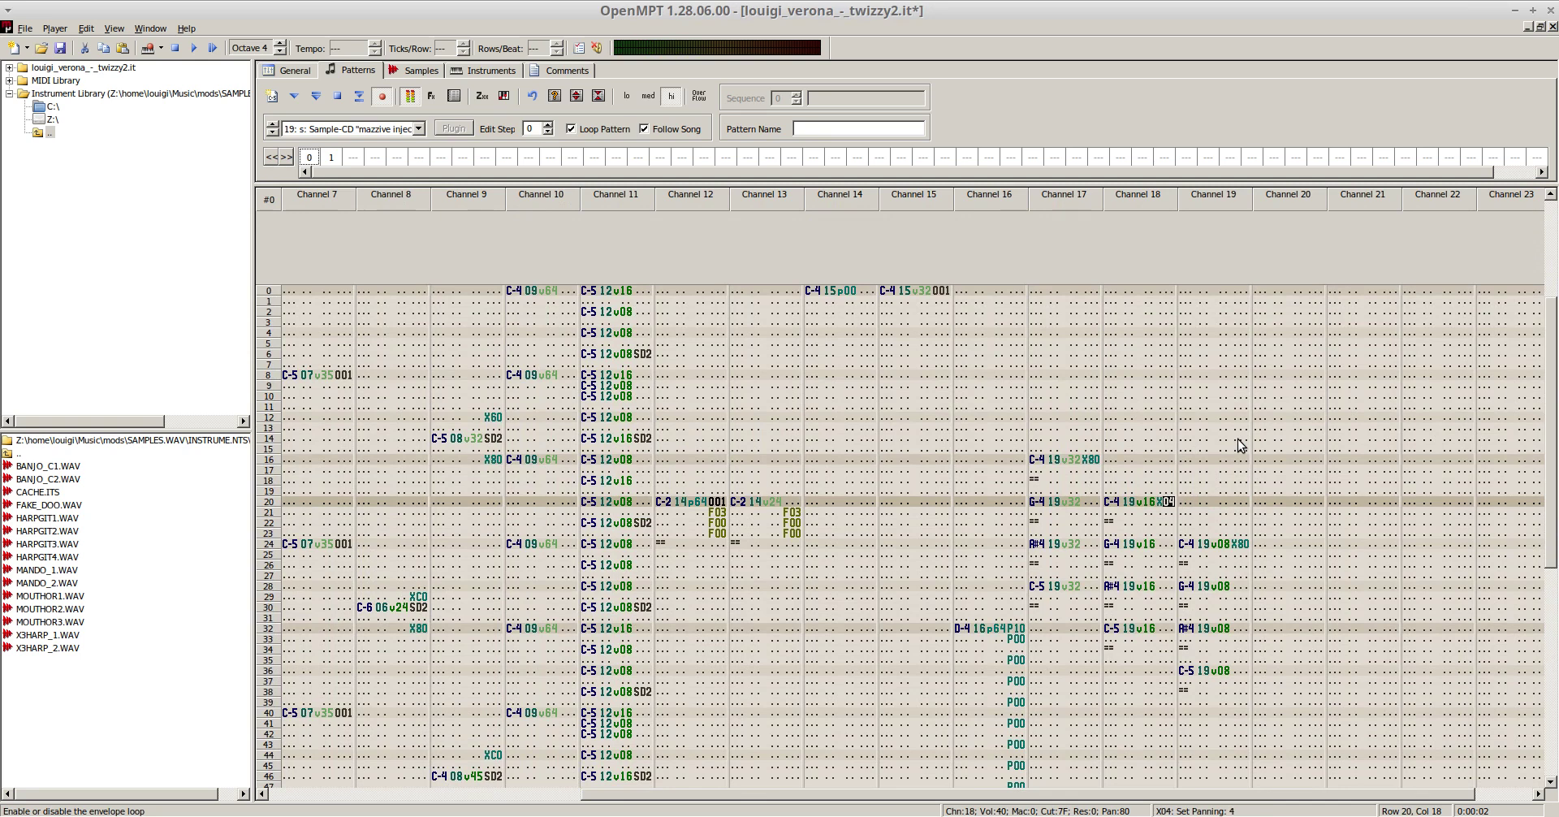
pyautogui.press('0')
pyautogui.press('Down')
pyautogui.press('Down')
pyautogui.press('Down')
pyautogui.press('Down')
pyautogui.press('Right')
pyautogui.press('Right')
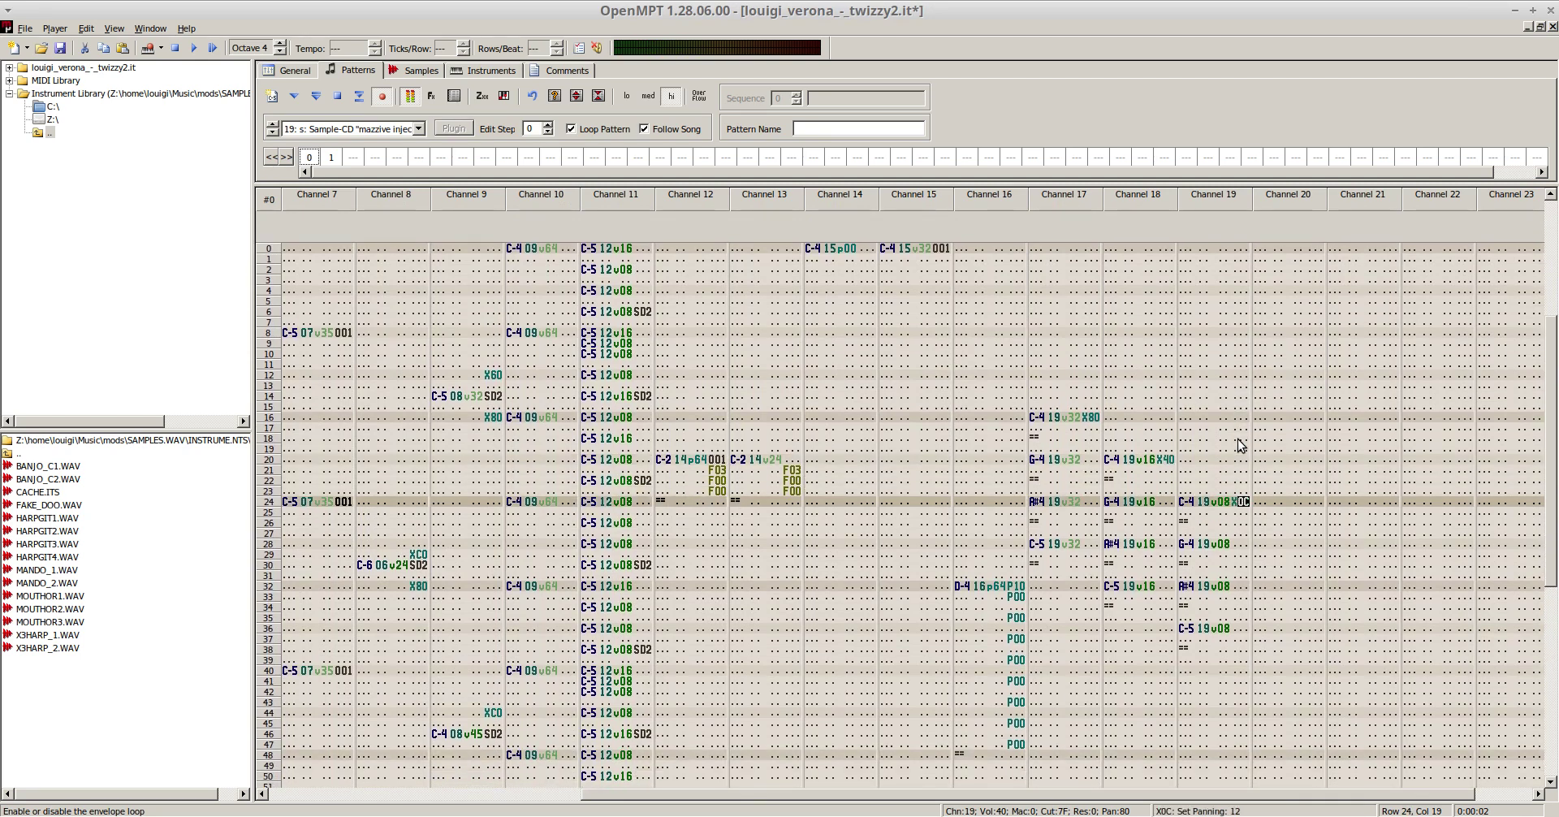
pyautogui.press('F7')
# - Add a portamento down effect E13 at row 29 of channel 17 and play the pattern
pyautogui.press('Left')
pyautogui.press('Left')
pyautogui.press('Left')
pyautogui.press('Left')
pyautogui.press('Left')
pyautogui.press('Left')
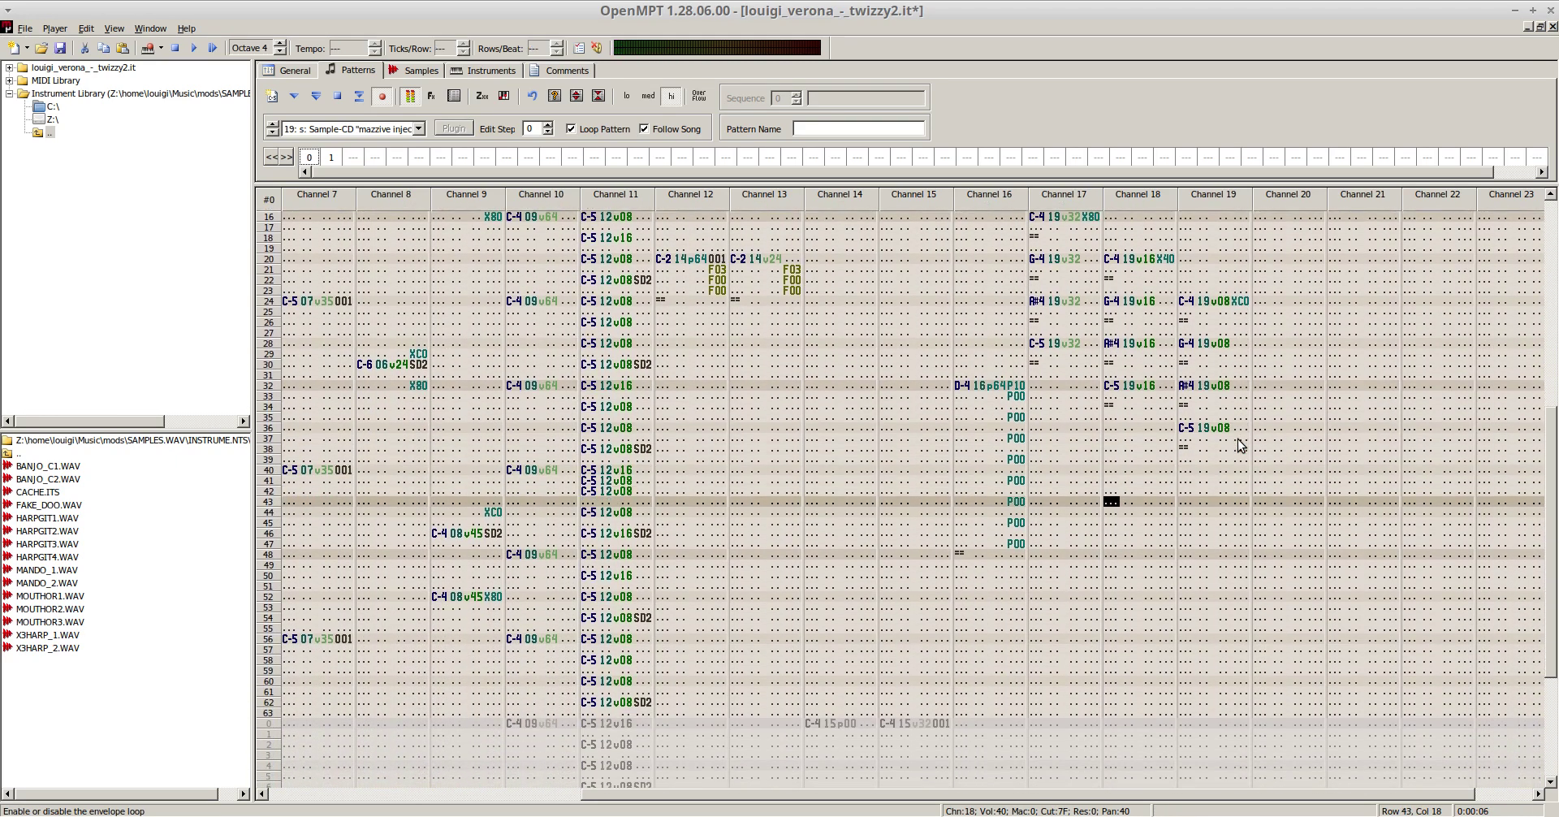
pyautogui.press('F8')
pyautogui.press('Up')
pyautogui.press('Up')
pyautogui.press('Up')
pyautogui.press('Left')
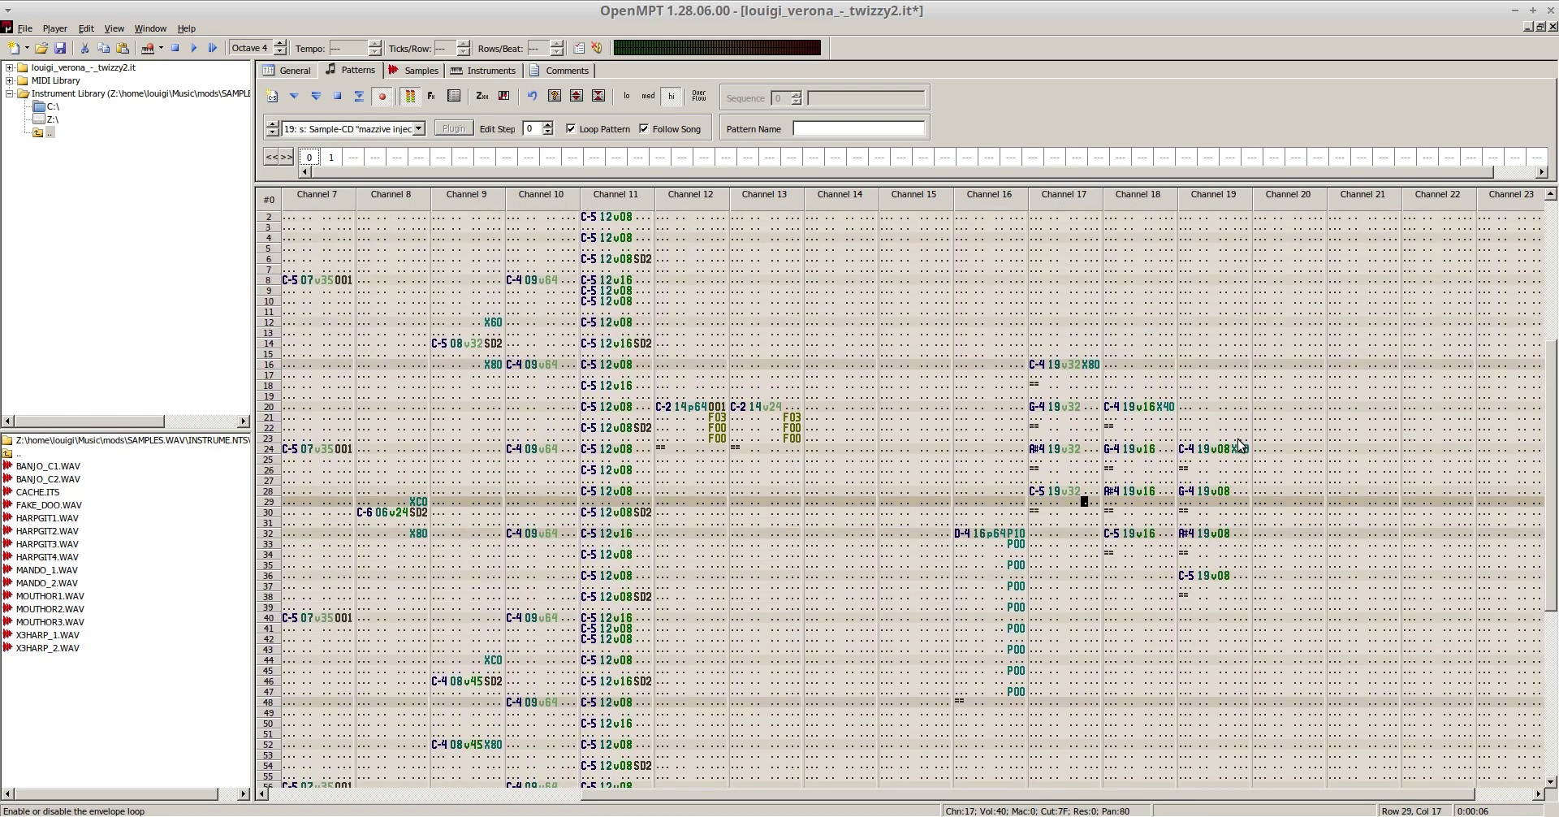
pyautogui.press('Up')
pyautogui.press('Down')
pyautogui.press('F5')
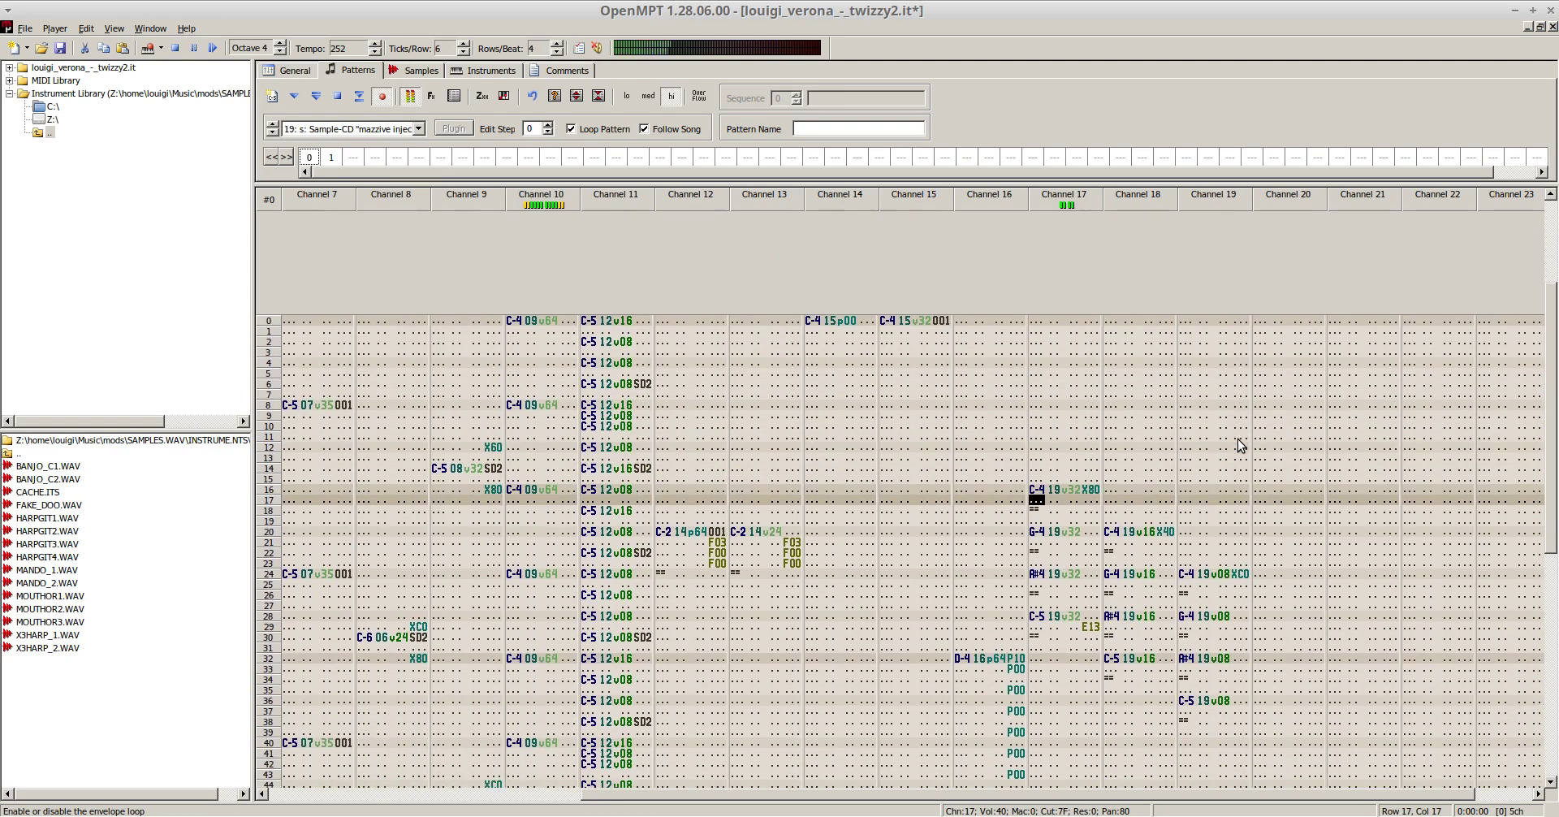
pyautogui.press('F8')
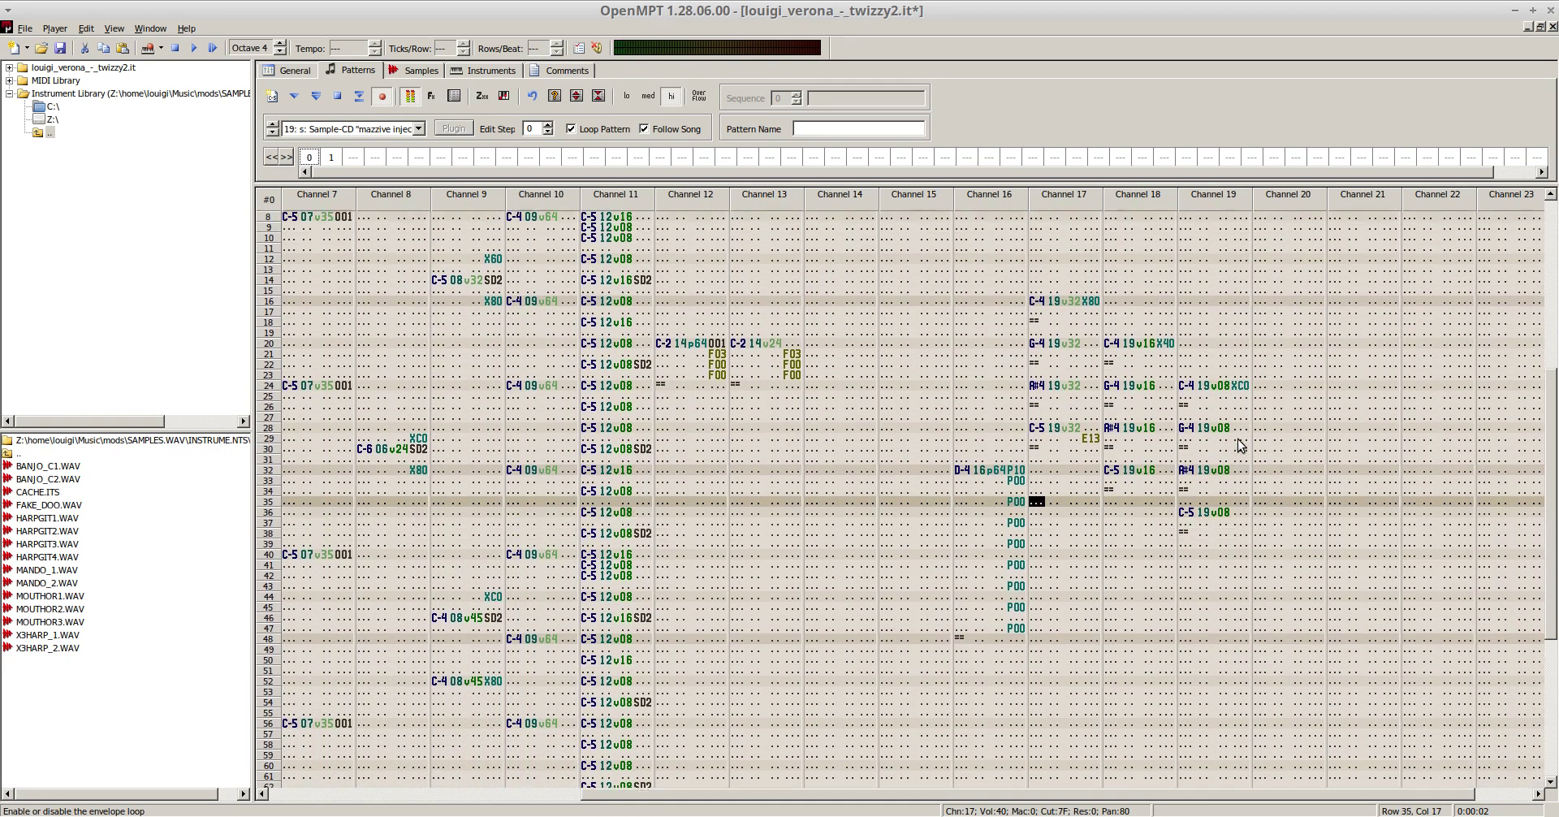
# - Change the row 29 portamento in channel 17 to E03 and play the pattern
pyautogui.press('0')
pyautogui.press('F5')
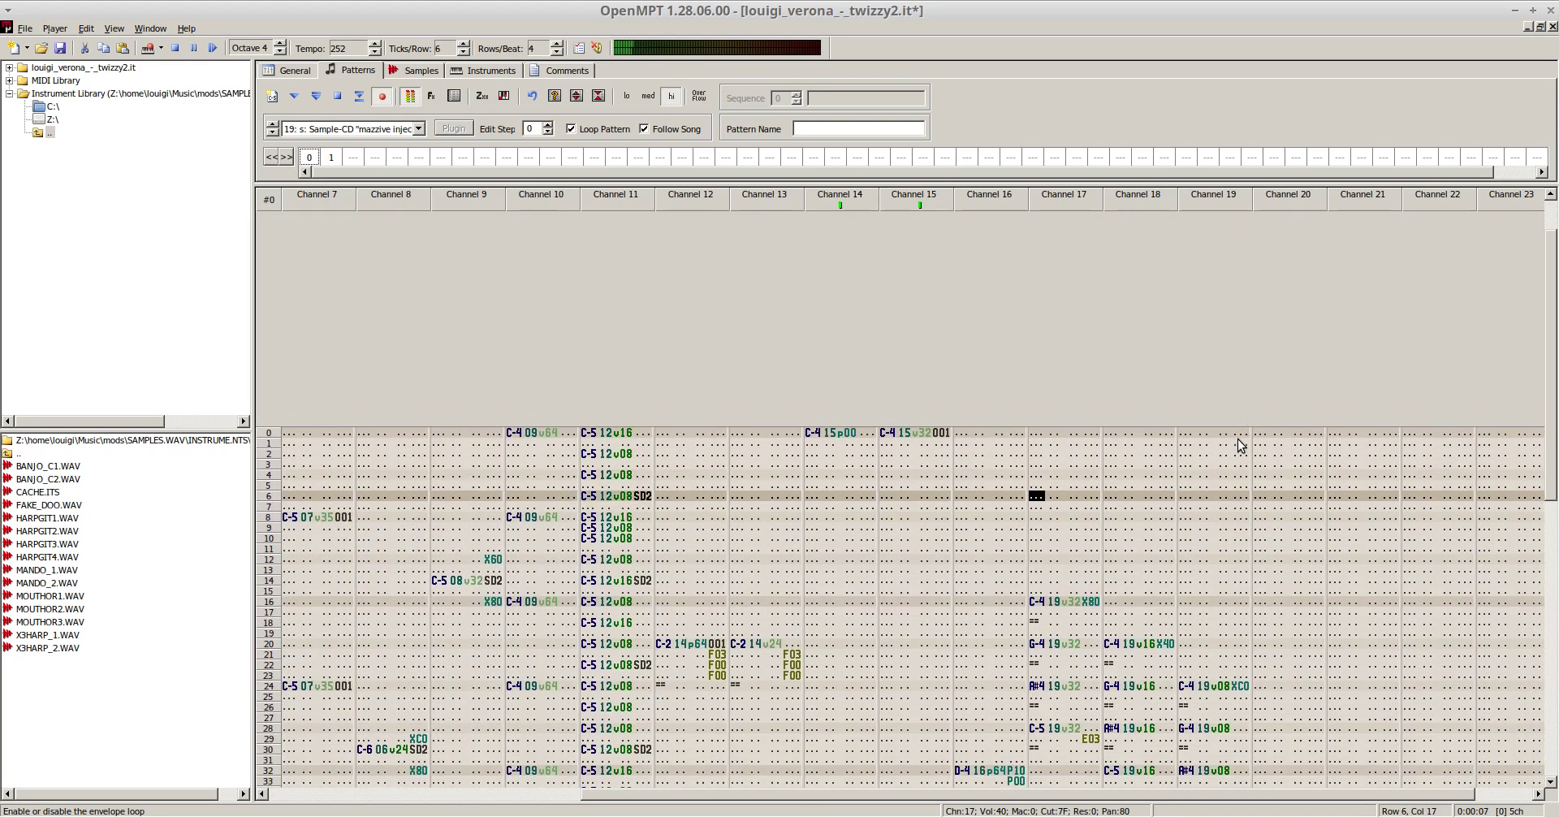
pyautogui.press('F8')
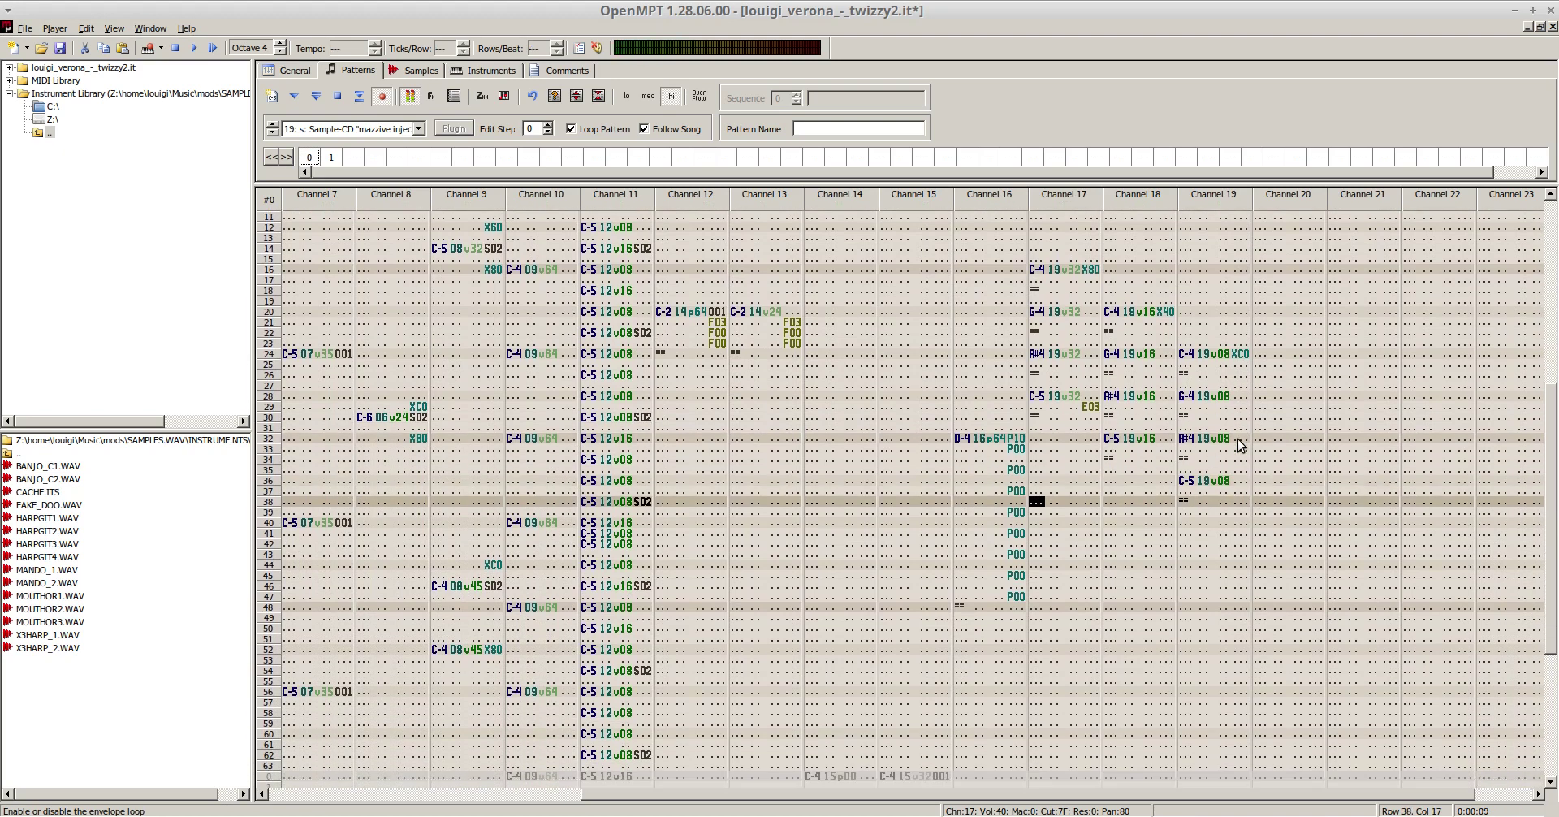
# - Solo channels 17, 18 and 19 and play the melody with its echoes
pyautogui.rightClick(1062, 199)
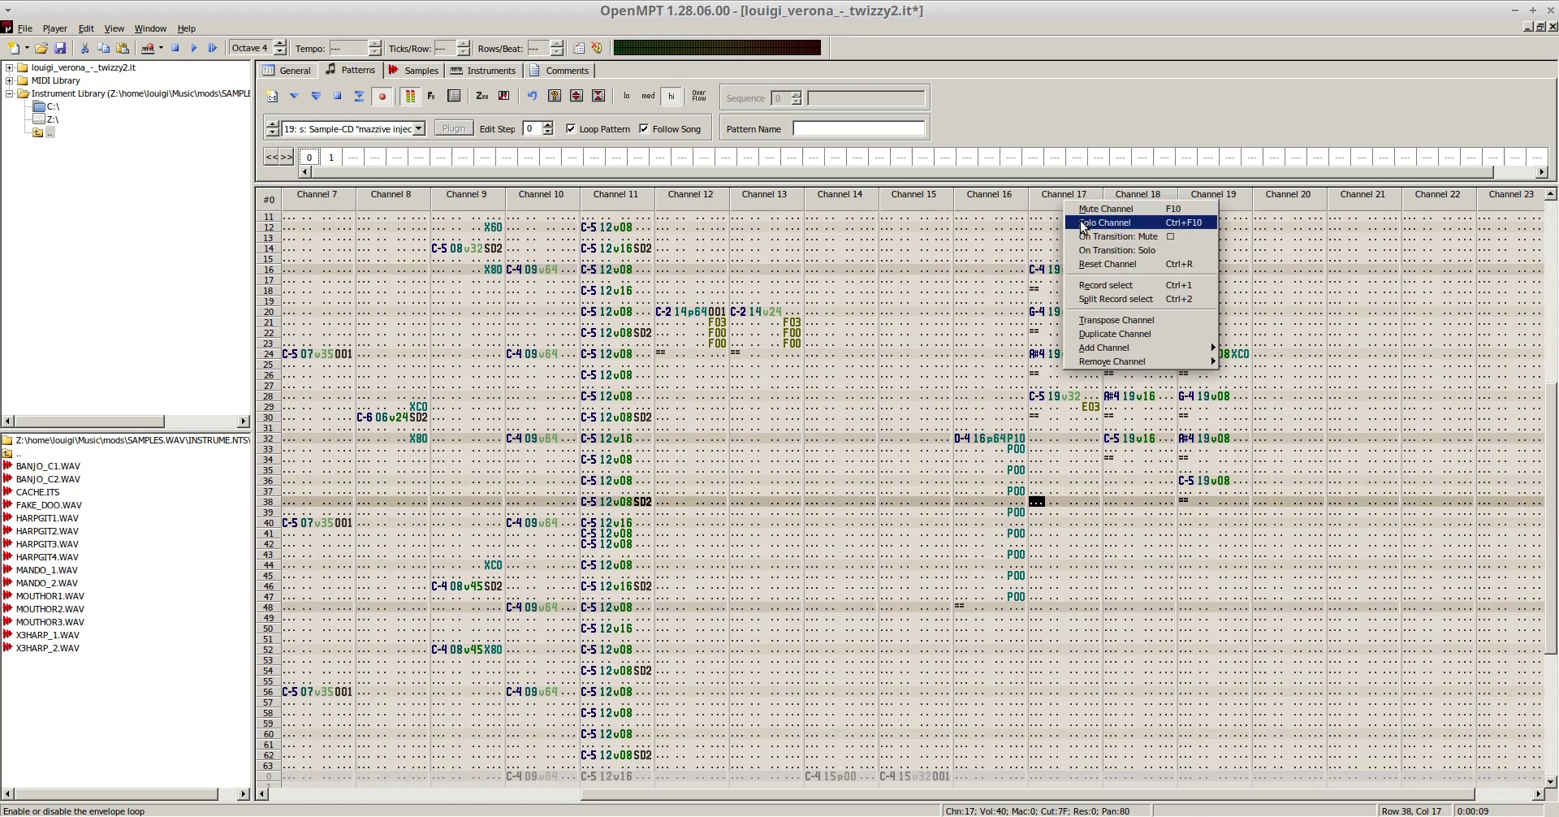
pyautogui.click(1083, 223)
pyautogui.click(1226, 202)
pyautogui.press('F5')
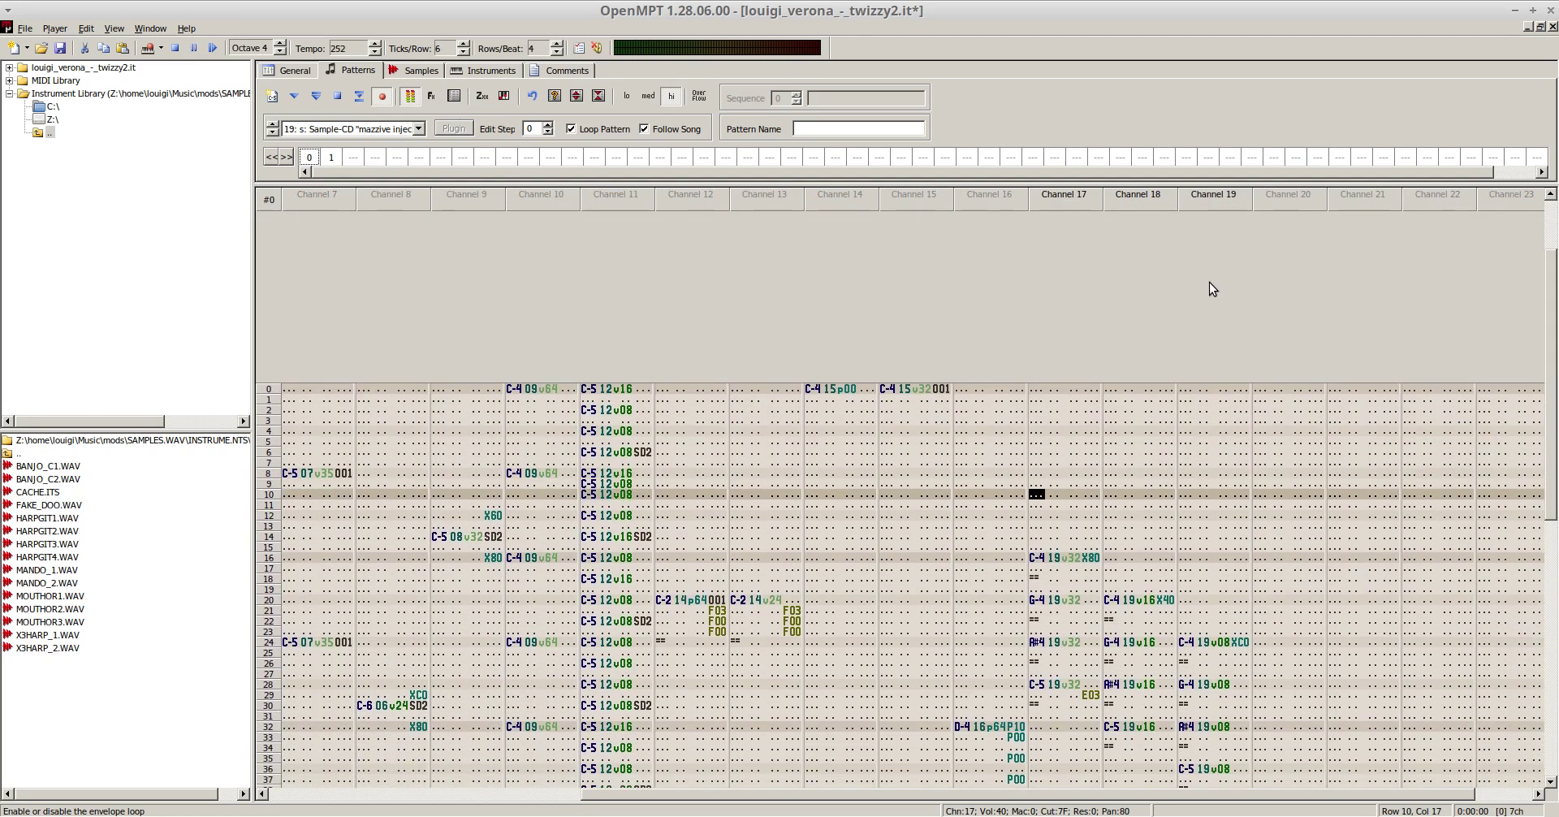
pyautogui.press('F8')
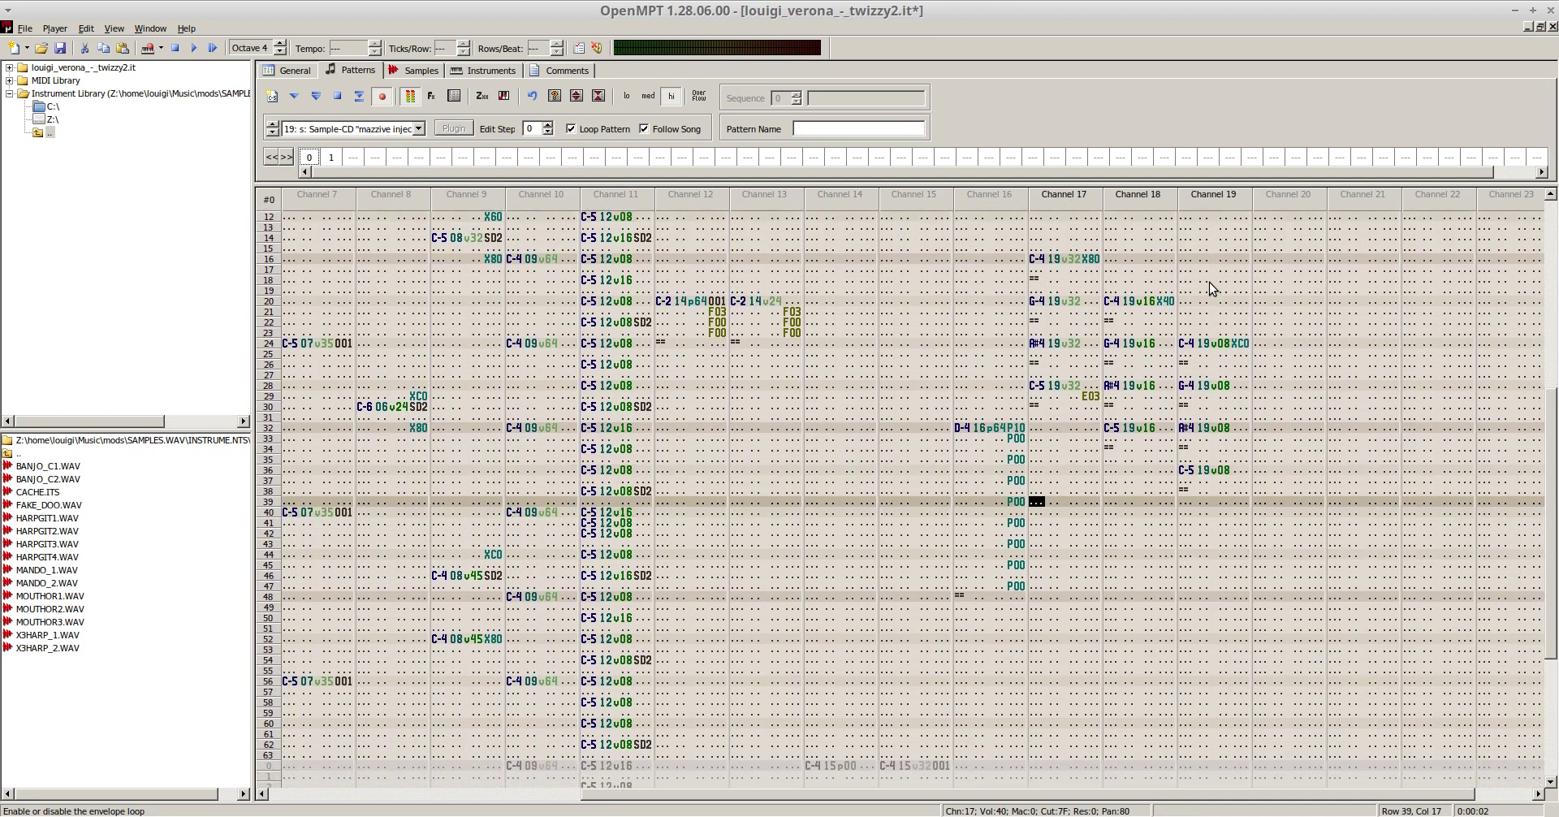
# - Set the row 29 portamento down in channel 17 to E05 and play it back
pyautogui.press('Up')
pyautogui.press('Up')
pyautogui.press('Up')
pyautogui.press('Up')
pyautogui.press('Up')
pyautogui.press('Up')
pyautogui.press('Up')
pyautogui.press('Up')
pyautogui.press('Up')
pyautogui.press('Up')
pyautogui.press('Right')
pyautogui.press('Right')
pyautogui.press('Right')
pyautogui.press('Right')
pyautogui.press('Right')
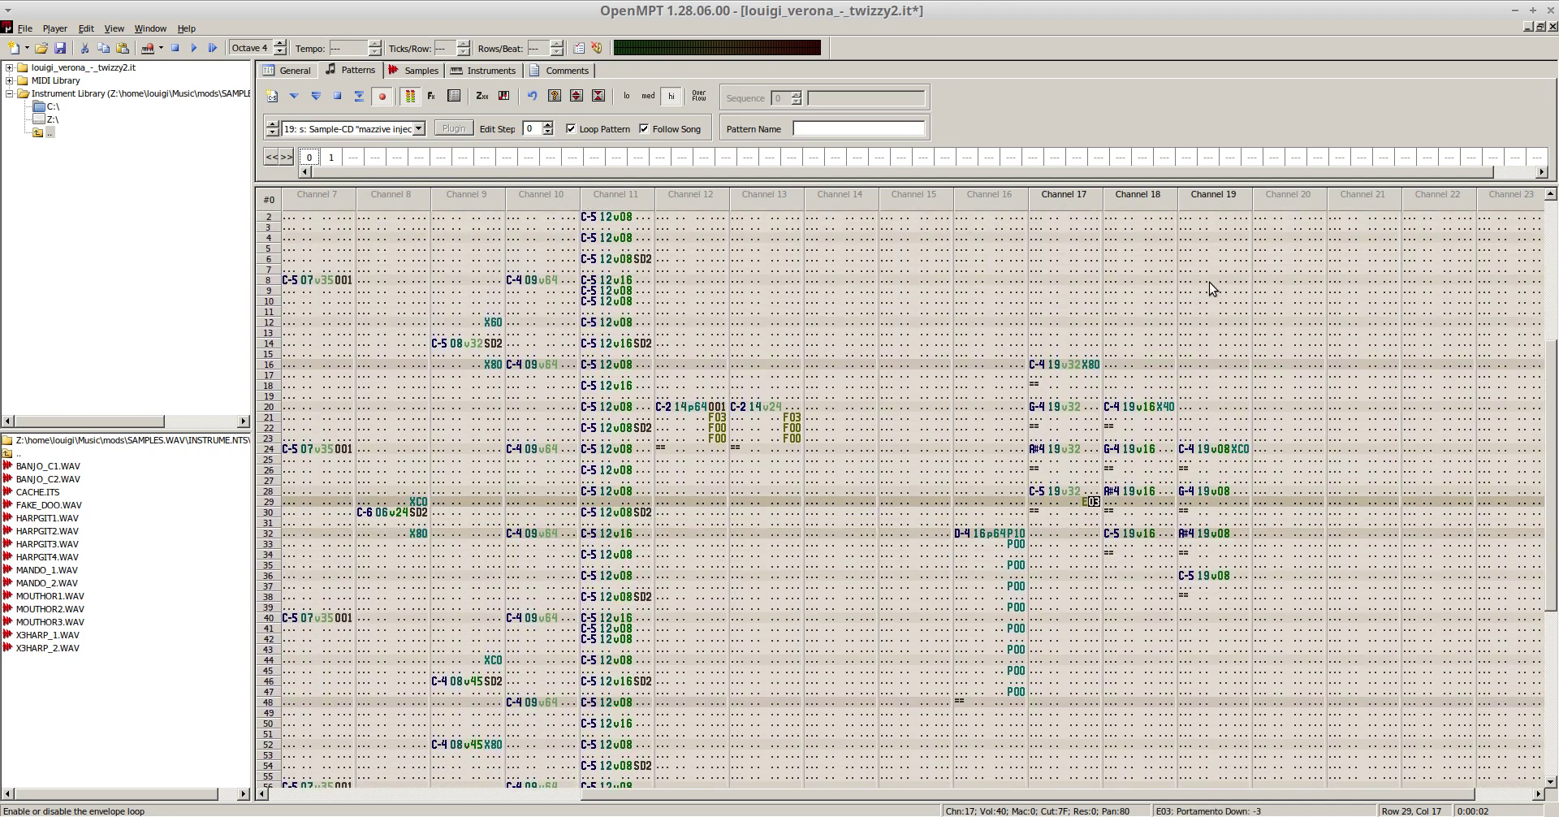
pyautogui.press('F5')
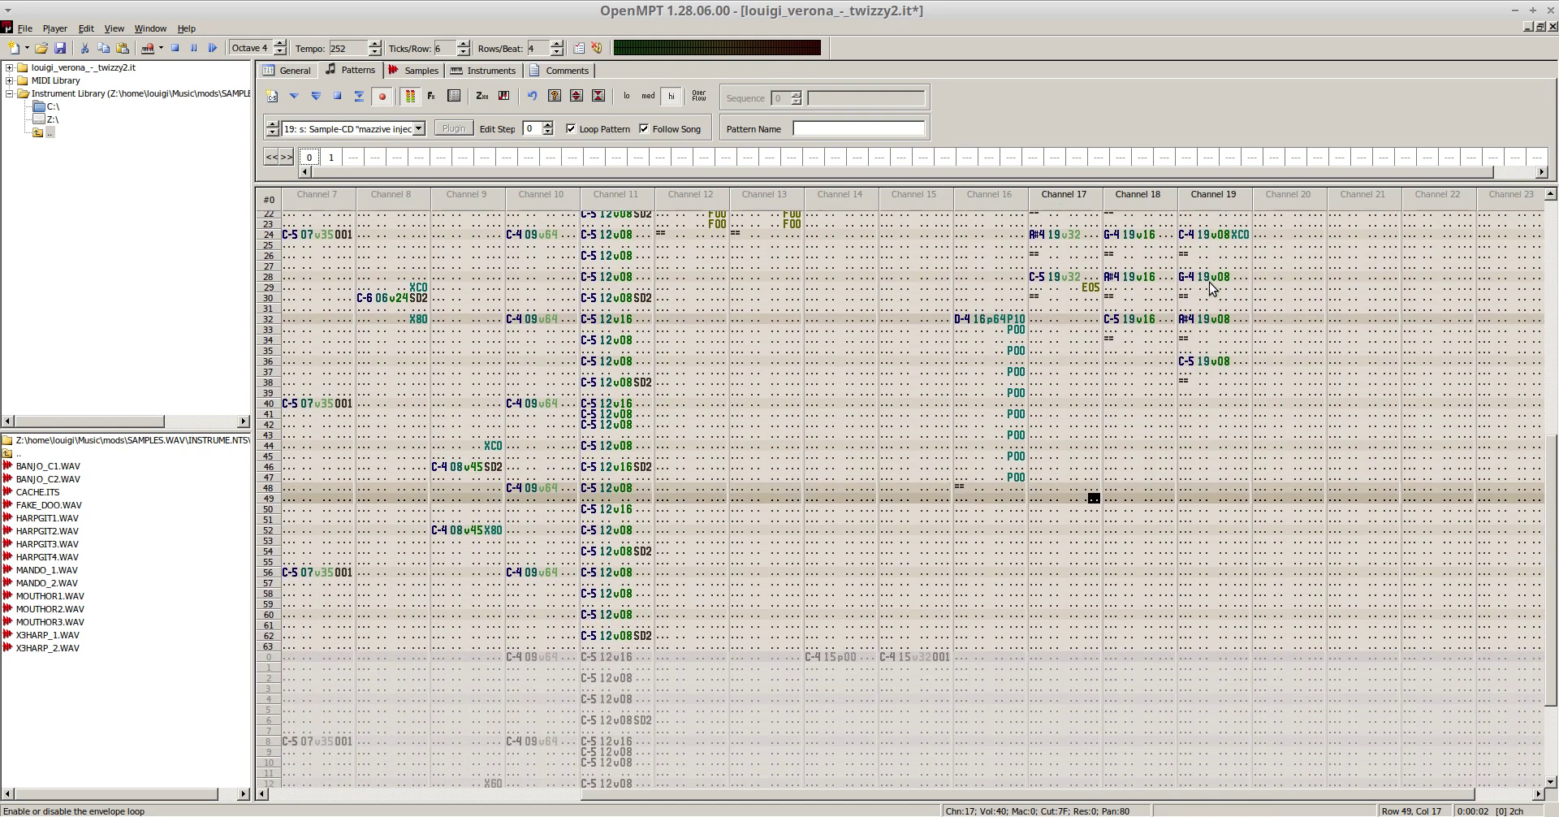
pyautogui.press('F8')
# - Add vibrato to channel 17 with H81 at row 21 and H00 at rows 22 and 23, and play it back
pyautogui.press('Up')
pyautogui.press('Up')
pyautogui.press('Up')
pyautogui.press('Up')
pyautogui.press('Up')
pyautogui.press('Up')
pyautogui.press('Up')
pyautogui.press('Up')
pyautogui.press('Up')
pyautogui.press('Up')
pyautogui.press('Up')
pyautogui.press('Up')
pyautogui.press('Up')
pyautogui.press('Up')
pyautogui.press('Up')
pyautogui.press('Up')
pyautogui.press('Up')
pyautogui.press('Up')
pyautogui.press('Up')
pyautogui.press('Up')
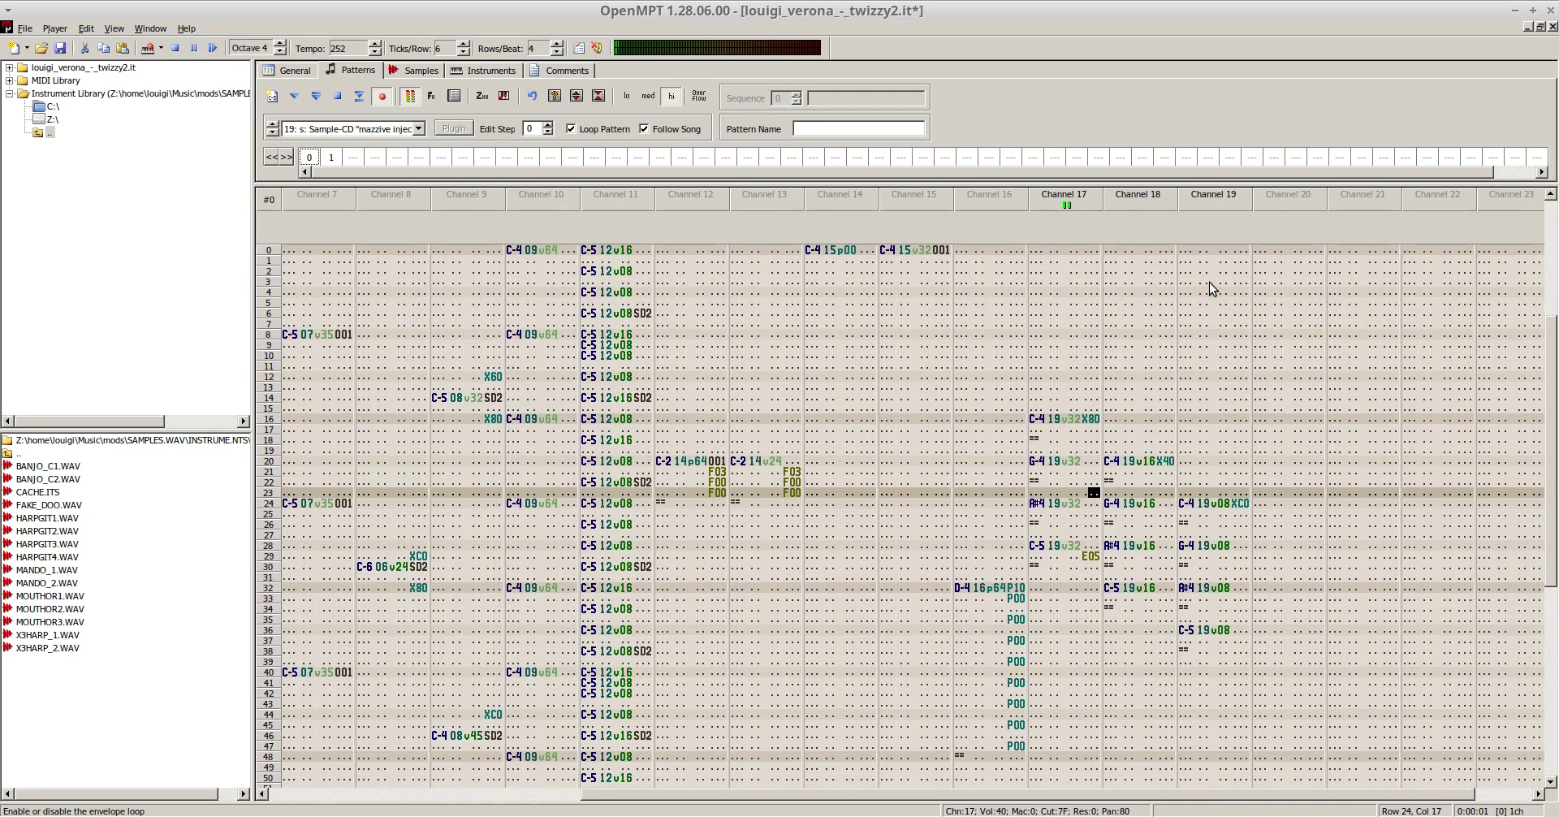
pyautogui.press('Up')
pyautogui.press('Up')
pyautogui.press('Up')
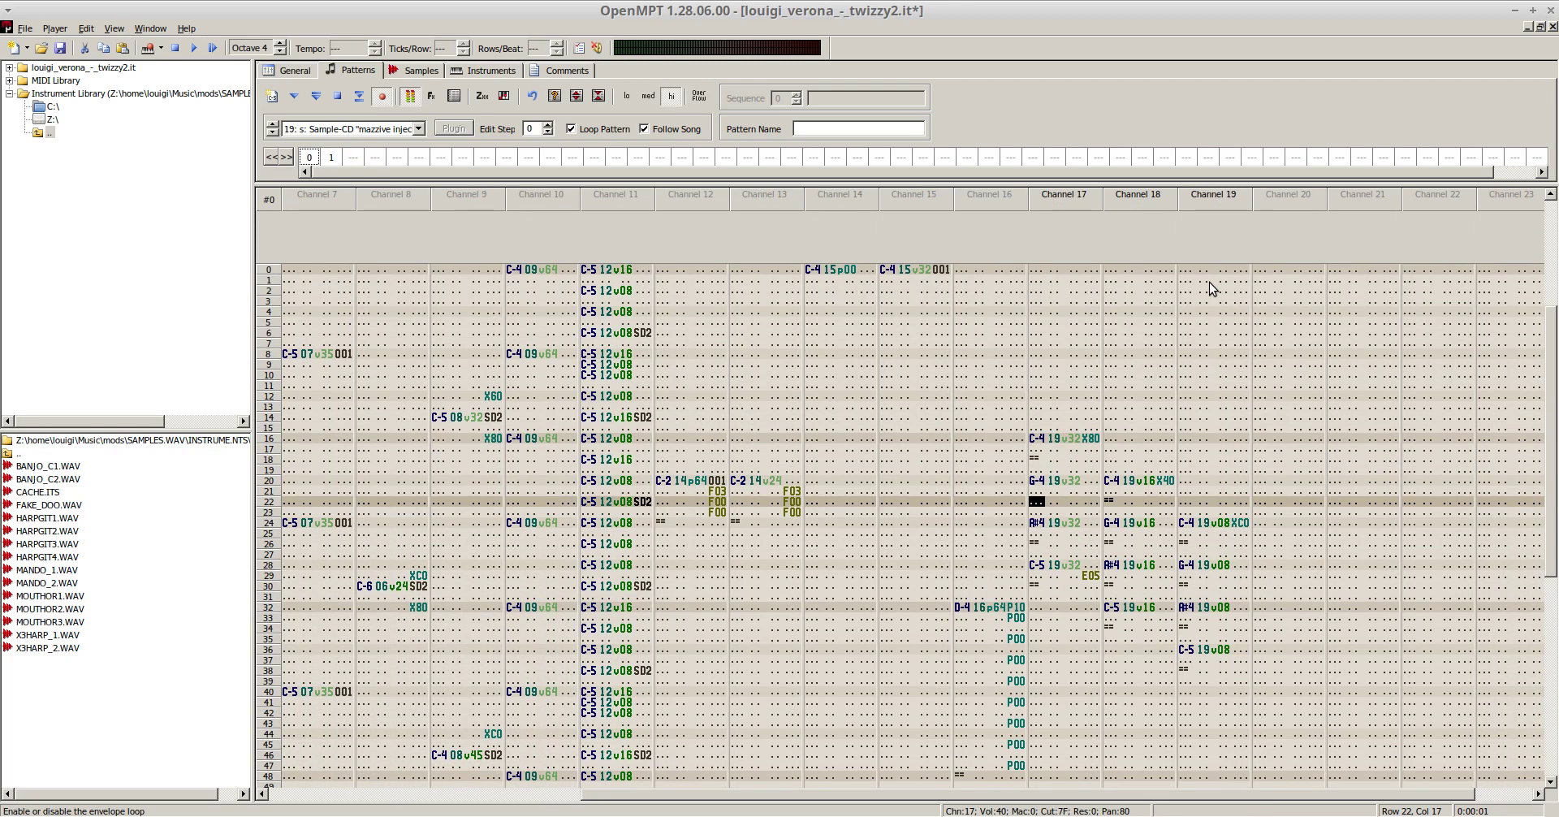
pyautogui.press('Up')
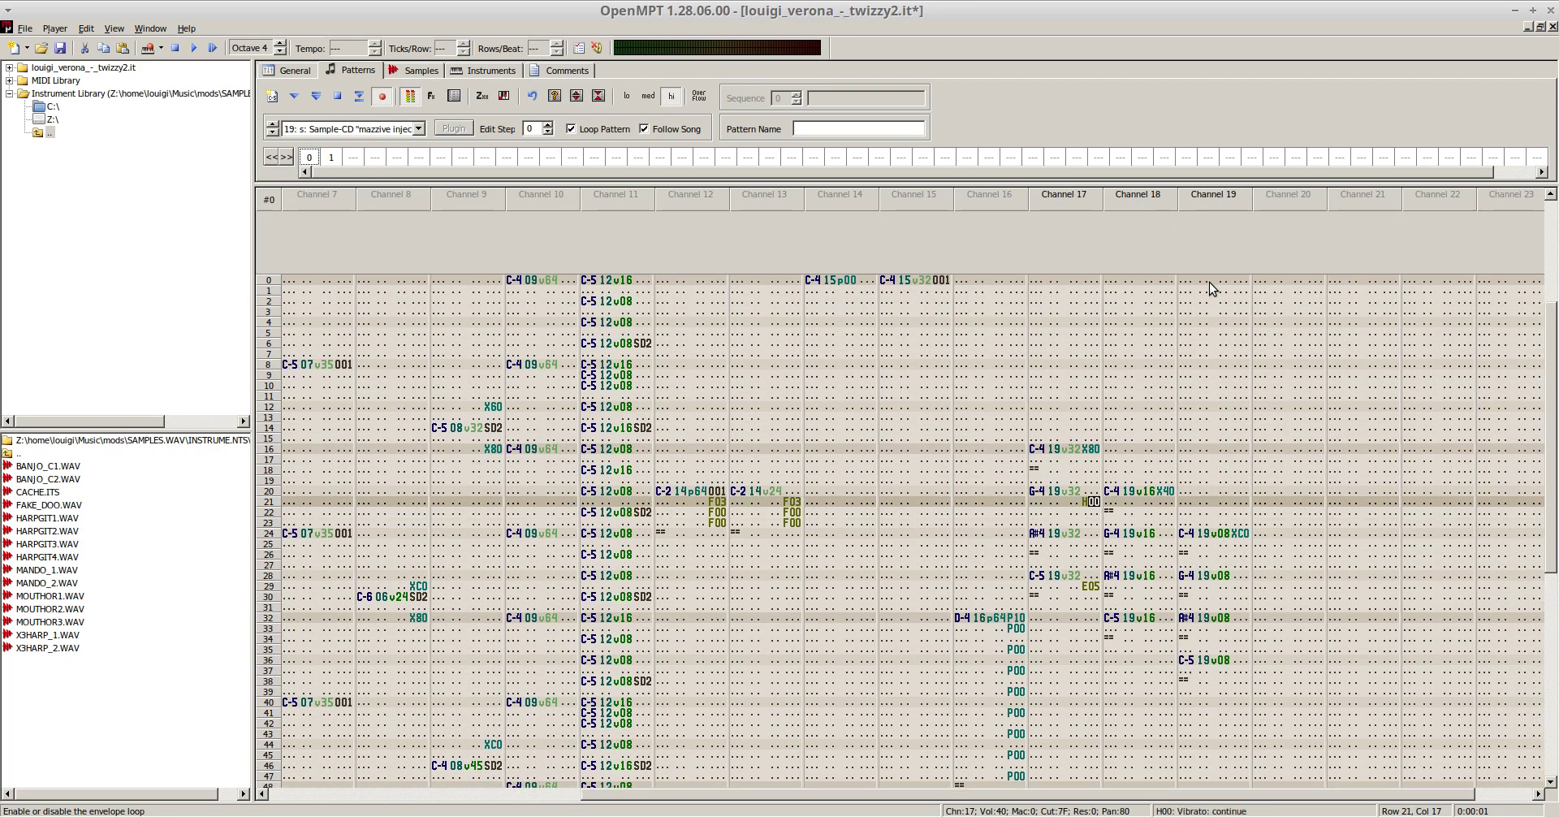
pyautogui.press('1')
pyautogui.press('Down')
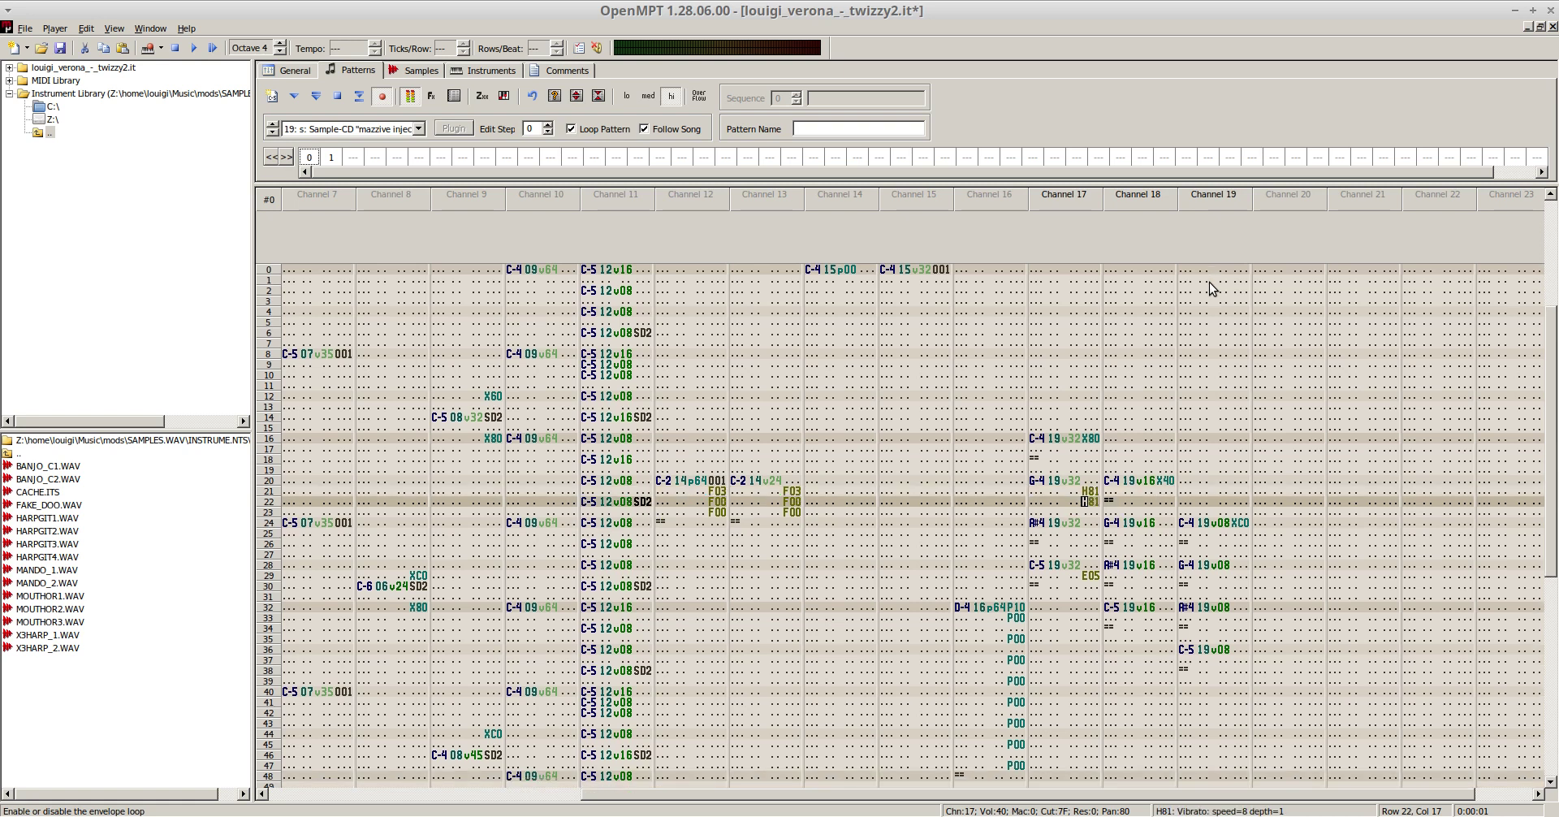
pyautogui.press('0')
pyautogui.press('Down')
pyautogui.press('F5')
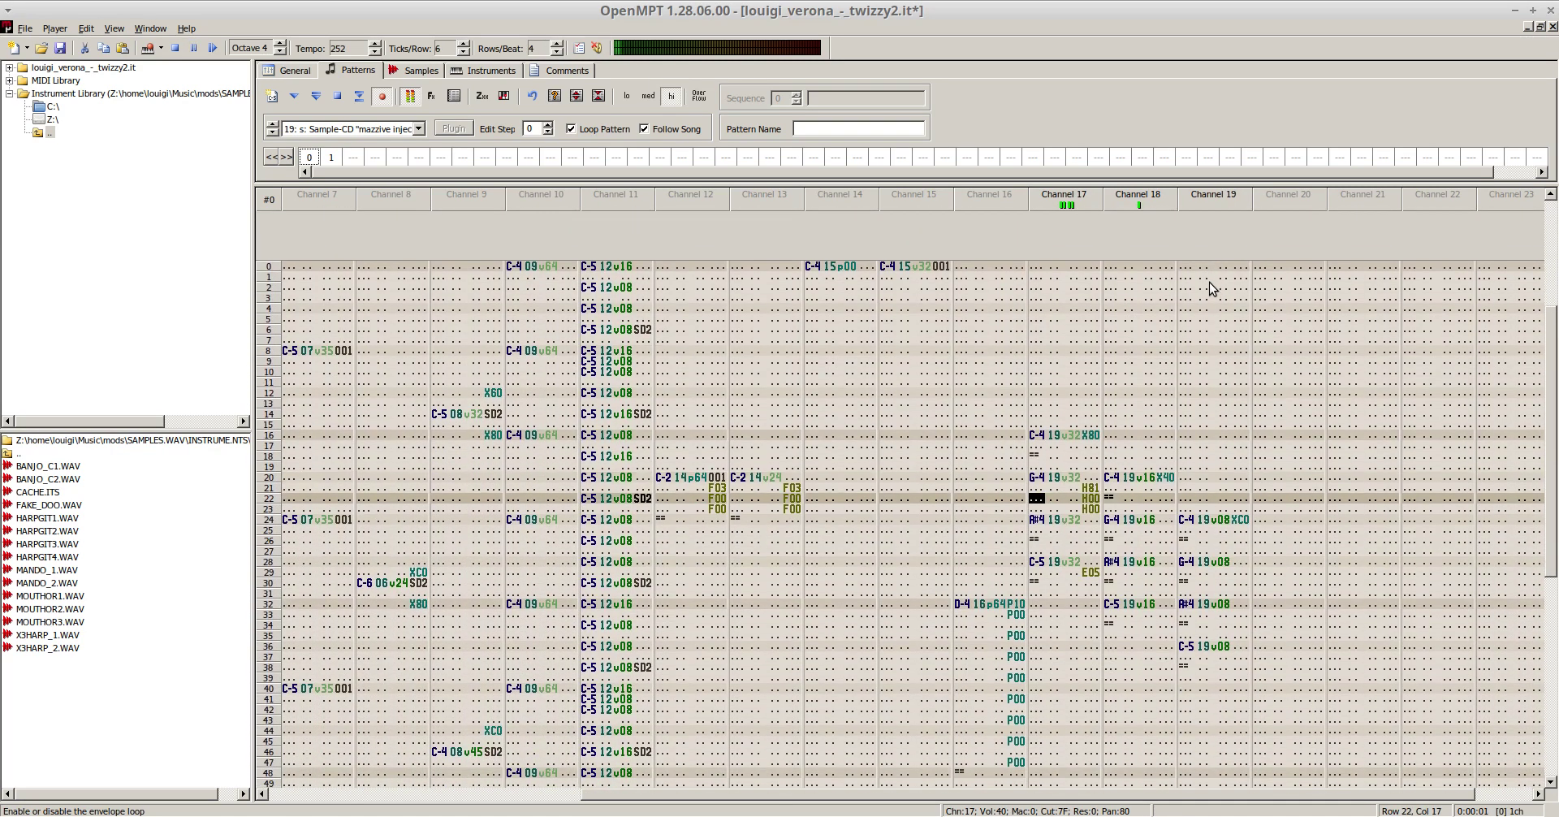
# - Add portamento up to channel 17 with F05 at row 25 and F00 at rows 26 and 27, and play it back
pyautogui.press('Up')
pyautogui.press('Up')
pyautogui.press('Up')
pyautogui.press('Up')
pyautogui.press('Up')
pyautogui.press('Up')
pyautogui.press('Up')
pyautogui.press('Up')
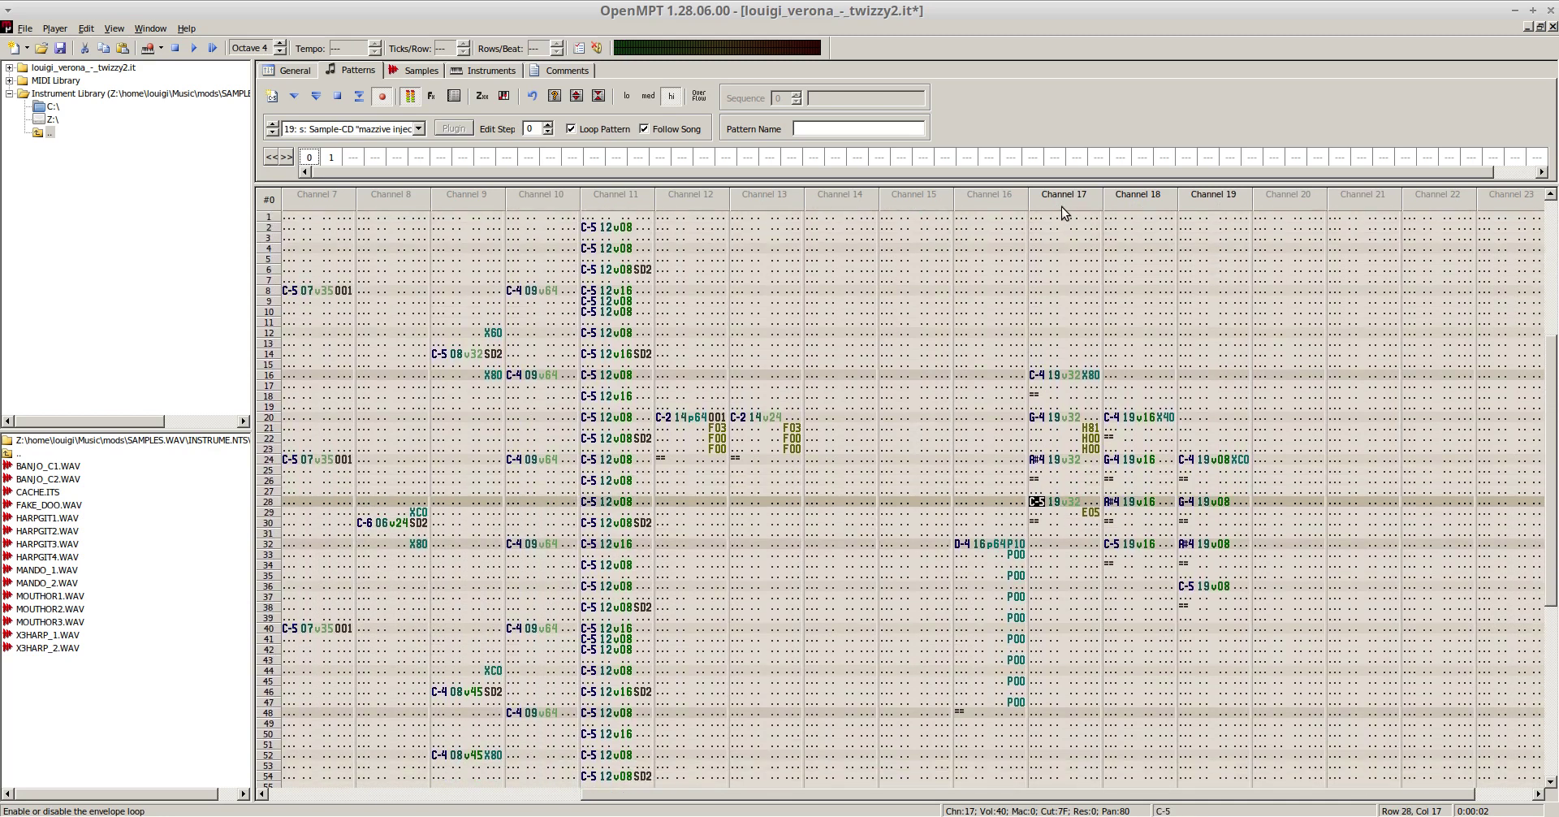
pyautogui.click(1089, 460)
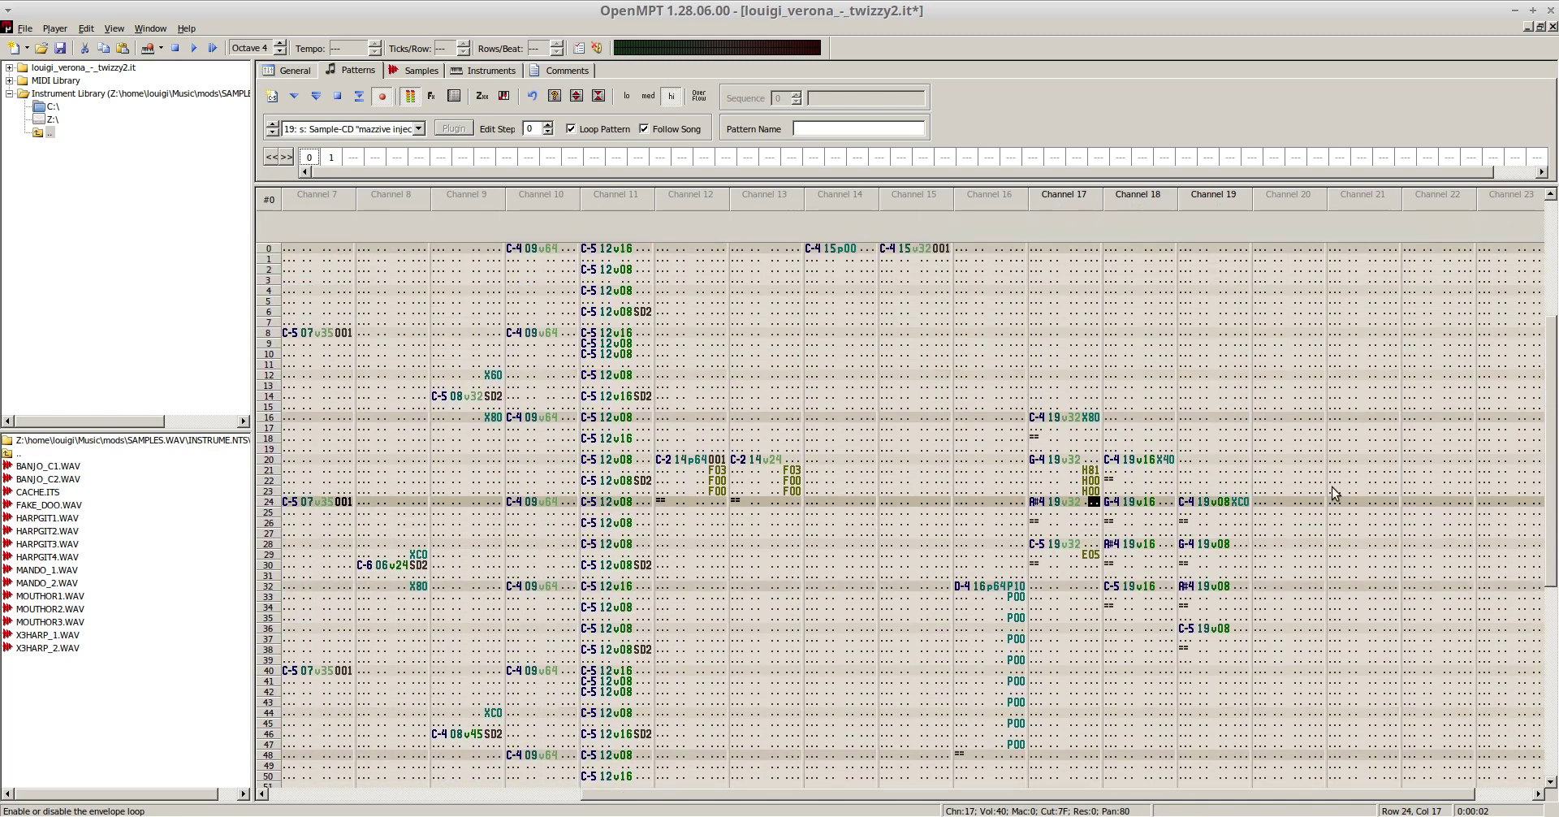
pyautogui.press('Down')
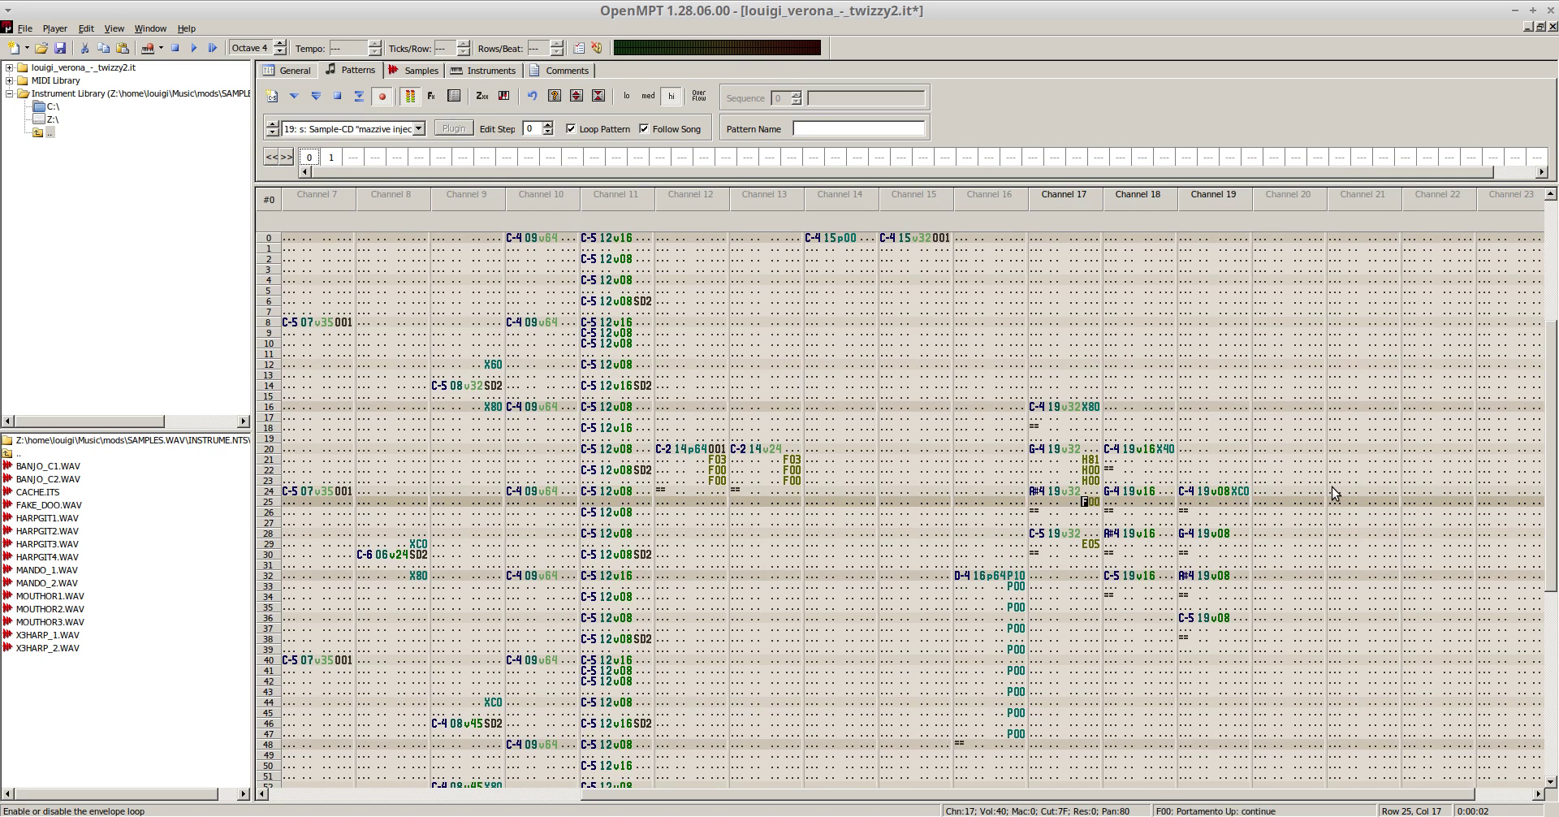
pyautogui.press('Down')
pyautogui.write('f')
pyautogui.press('Down')
pyautogui.write('f')
pyautogui.press('Up')
pyautogui.press('Up')
pyautogui.press('Right')
pyautogui.press('F7')
pyautogui.press('Left')
pyautogui.press('Left')
pyautogui.press('Left')
pyautogui.press('Left')
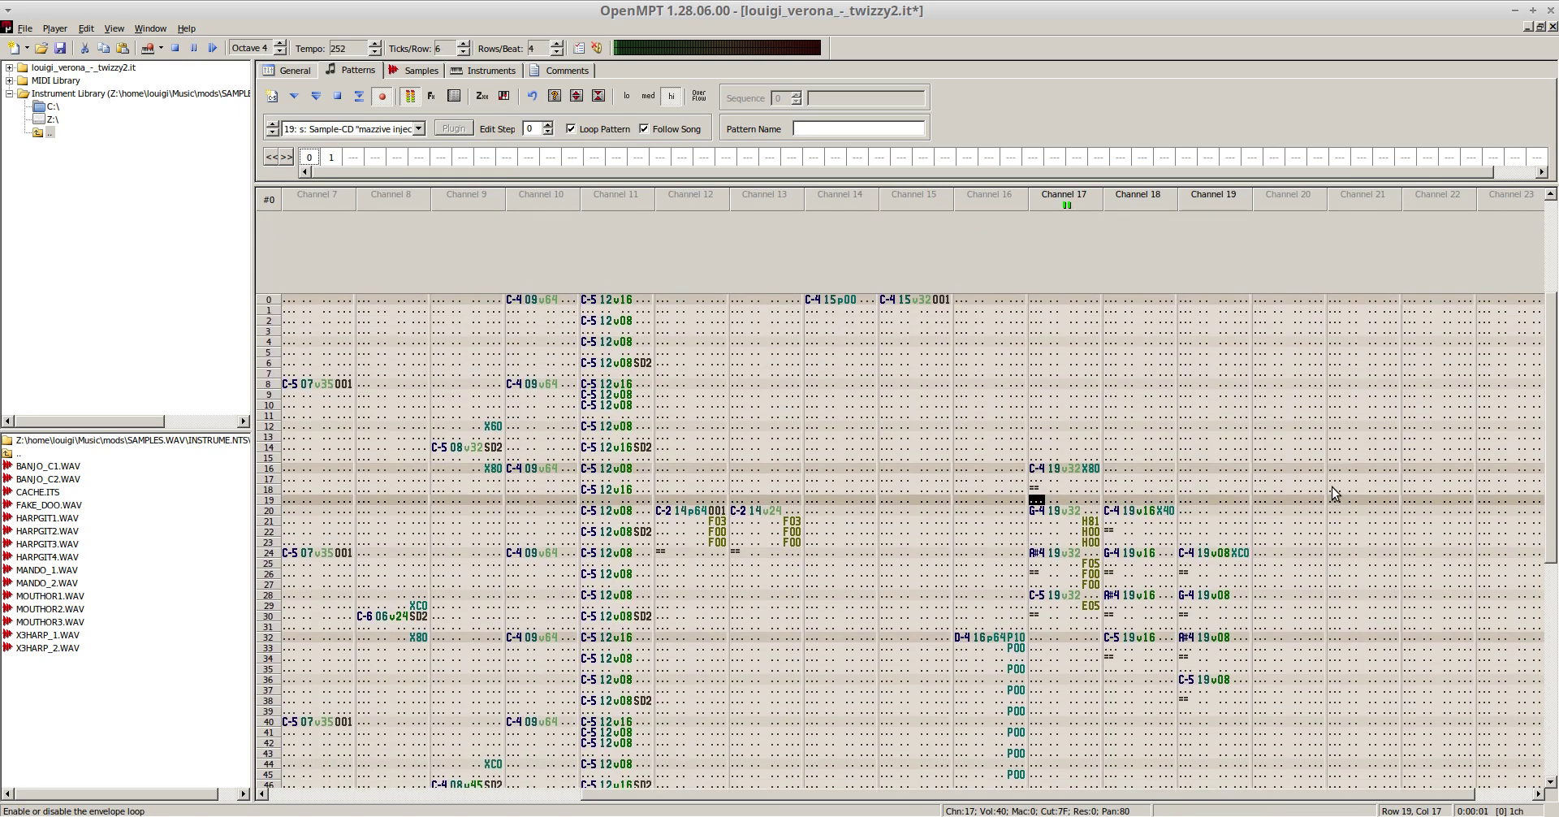
pyautogui.press('F8')
# - Reduce the row 25 portamento up in channel 17 to F02 and play it back
pyautogui.press('Up')
pyautogui.press('Up')
pyautogui.press('Up')
pyautogui.press('Up')
pyautogui.press('Up')
pyautogui.press('Up')
pyautogui.press('Up')
pyautogui.press('Up')
pyautogui.press('Up')
pyautogui.press('Up')
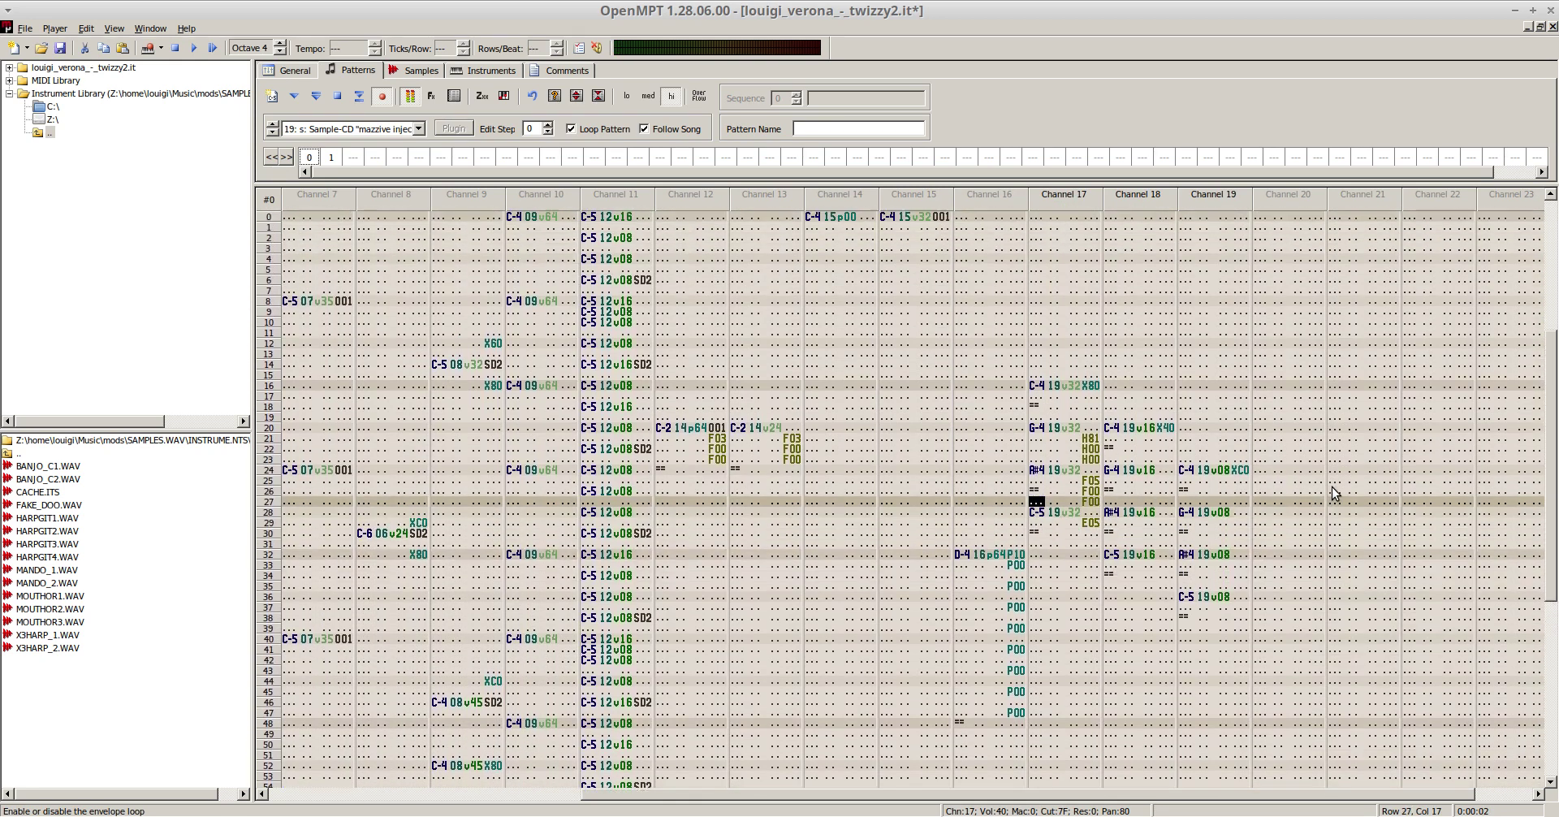
pyautogui.press('Right')
pyautogui.press('Right')
pyautogui.press('Right')
pyautogui.write('02')
pyautogui.press('F5')
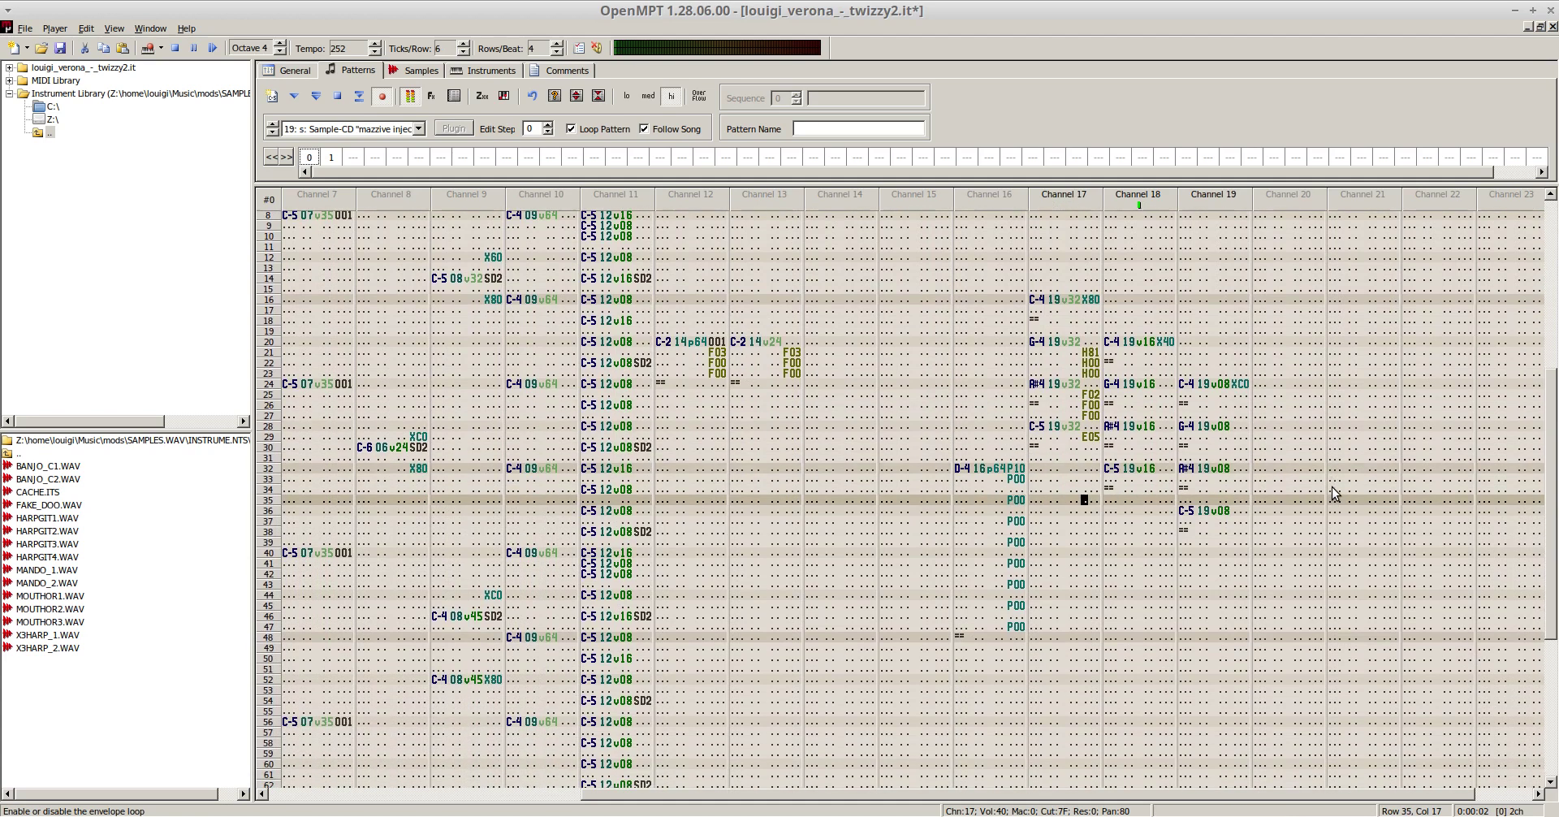
pyautogui.press('F8')
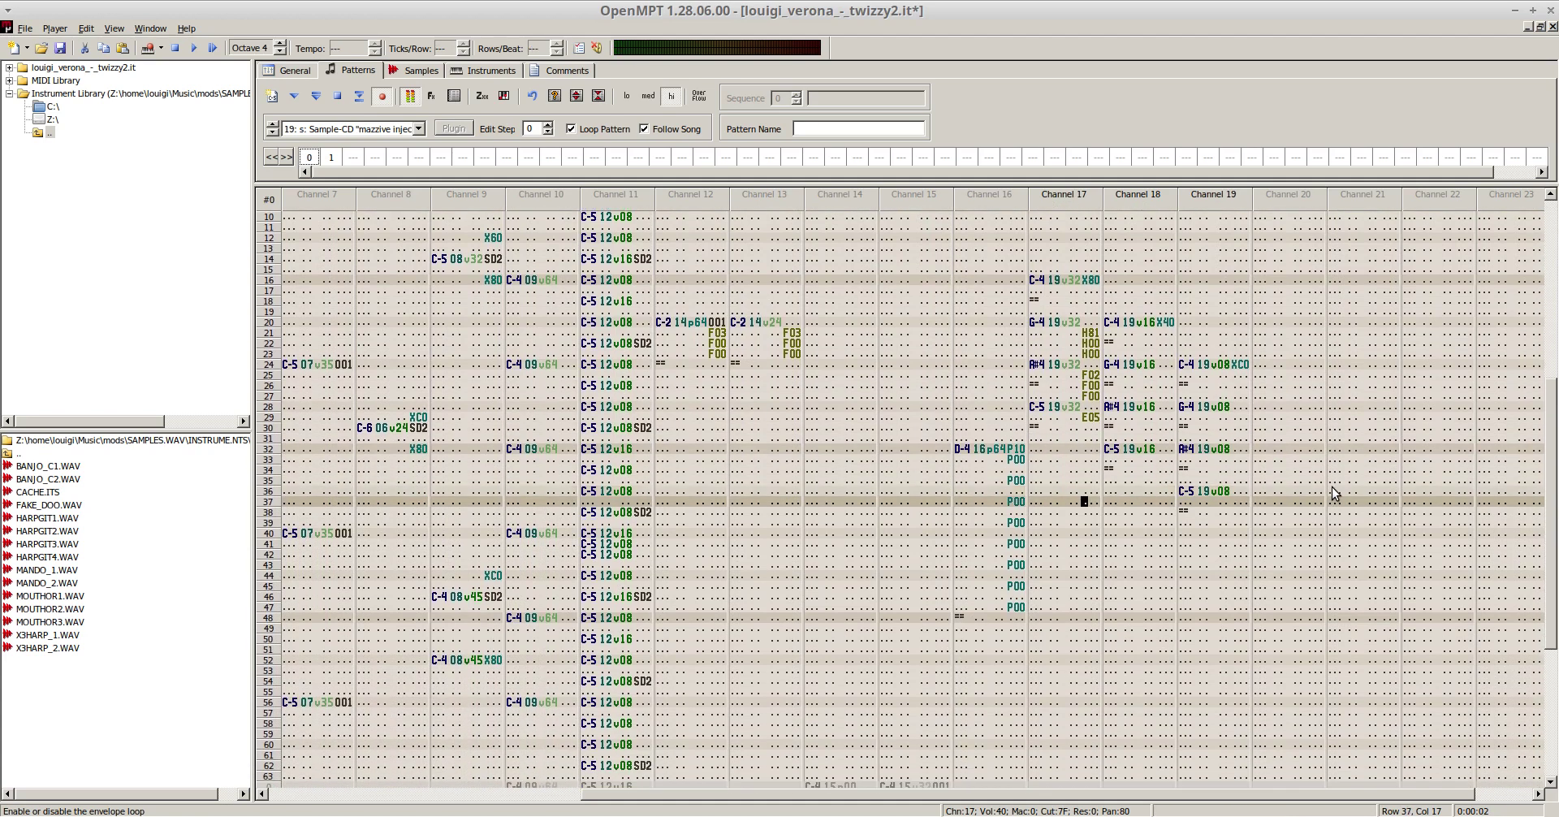
# - Unmute all the channels and play the whole pattern
pyautogui.rightClick(1059, 198)
pyautogui.click(1093, 234)
pyautogui.press('F5')
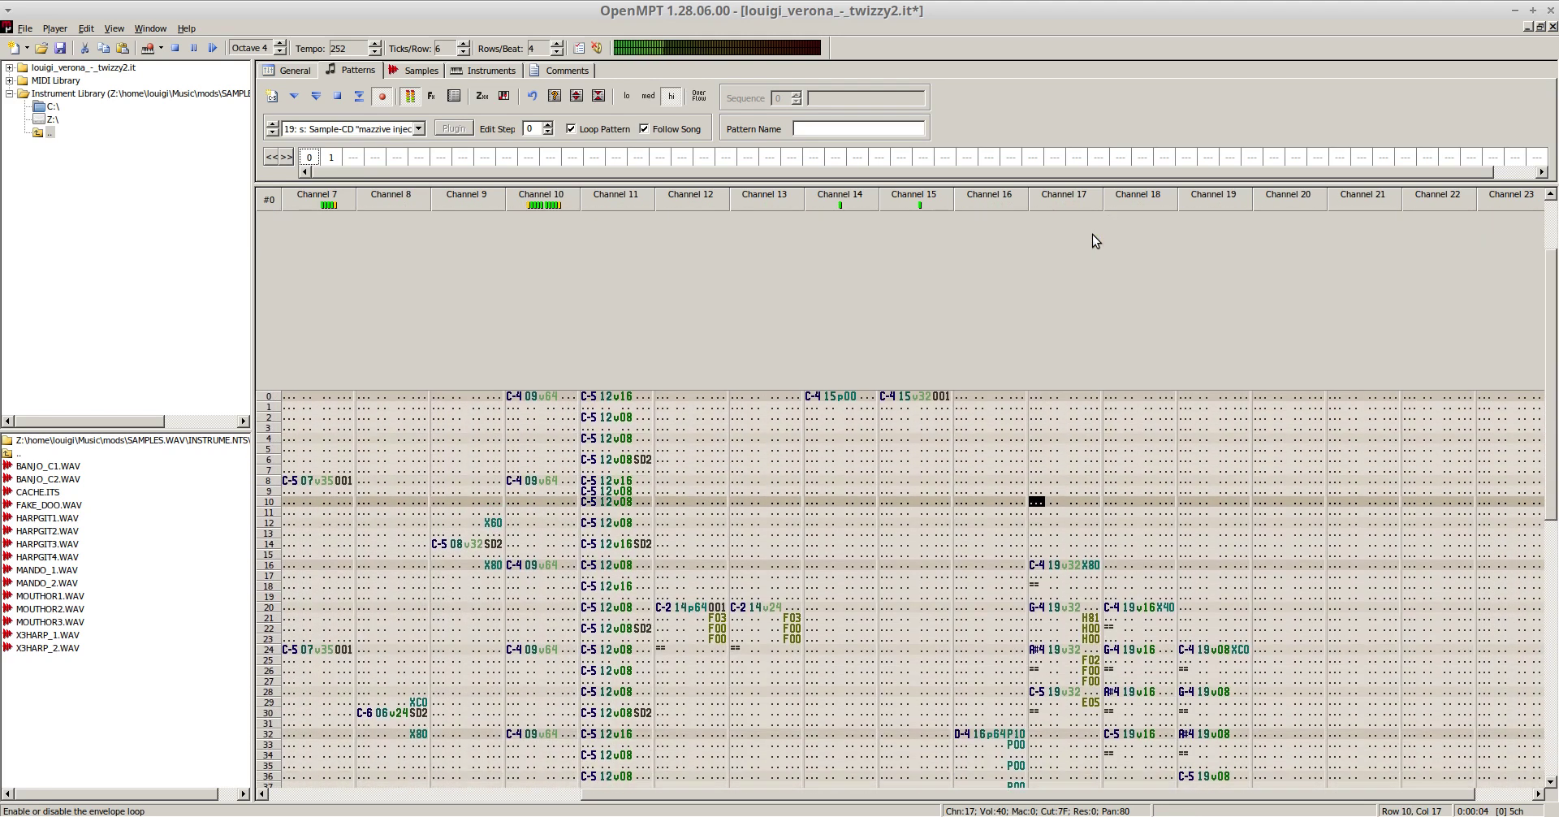
pyautogui.press('F8')
# - Enter a C-5 note with instrument 19 and volume 32 at row 15 of channel 17
pyautogui.press('Up')
pyautogui.press('Up')
pyautogui.press('Up')
pyautogui.press('Up')
pyautogui.press('Up')
pyautogui.press('Up')
pyautogui.press('Up')
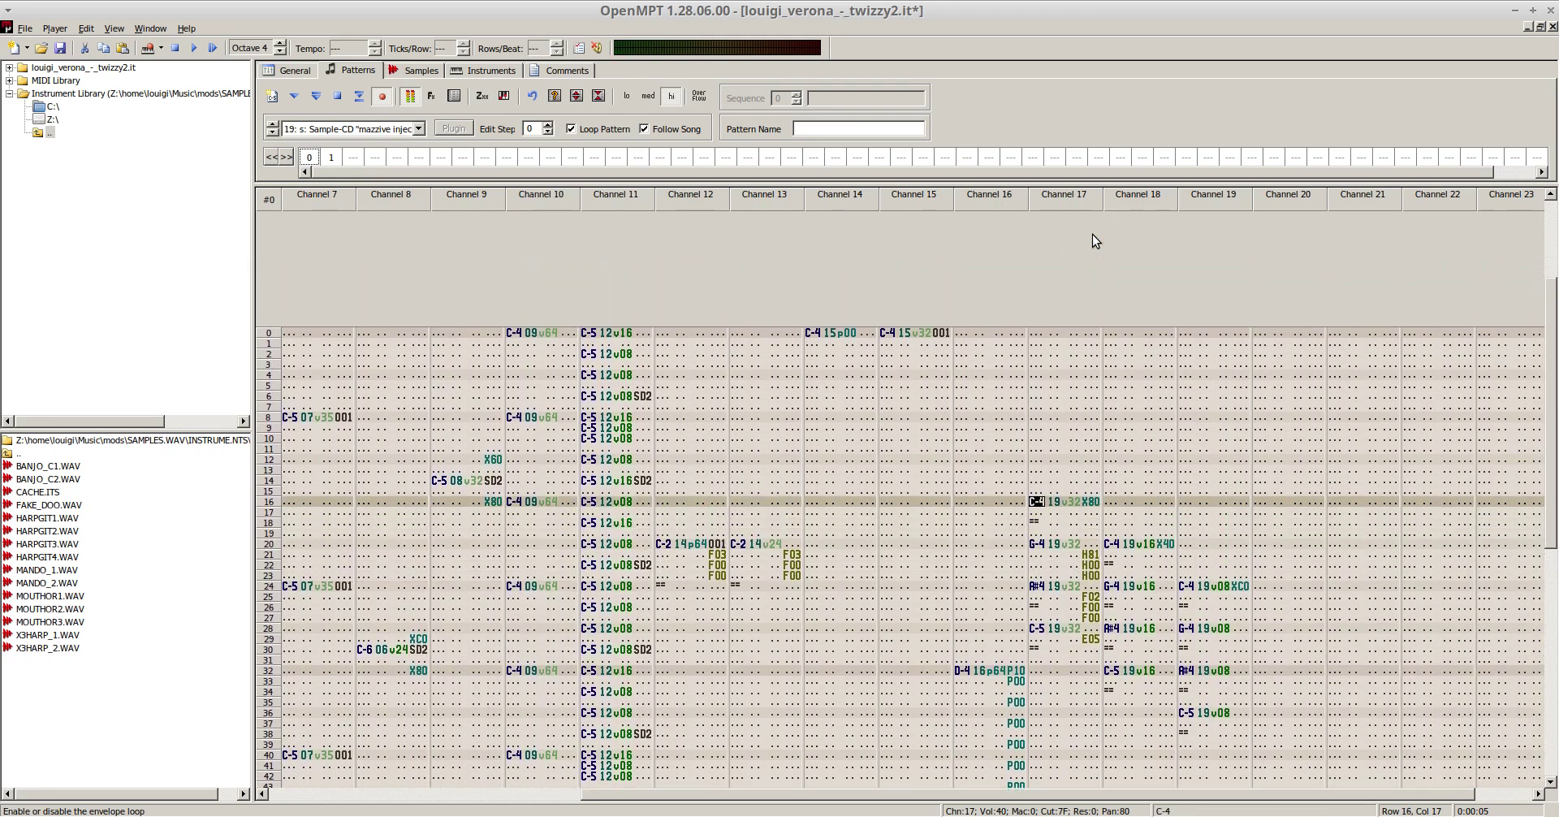
pyautogui.press('Up')
pyautogui.press('Up')
pyautogui.press('Down')
pyautogui.press('q')
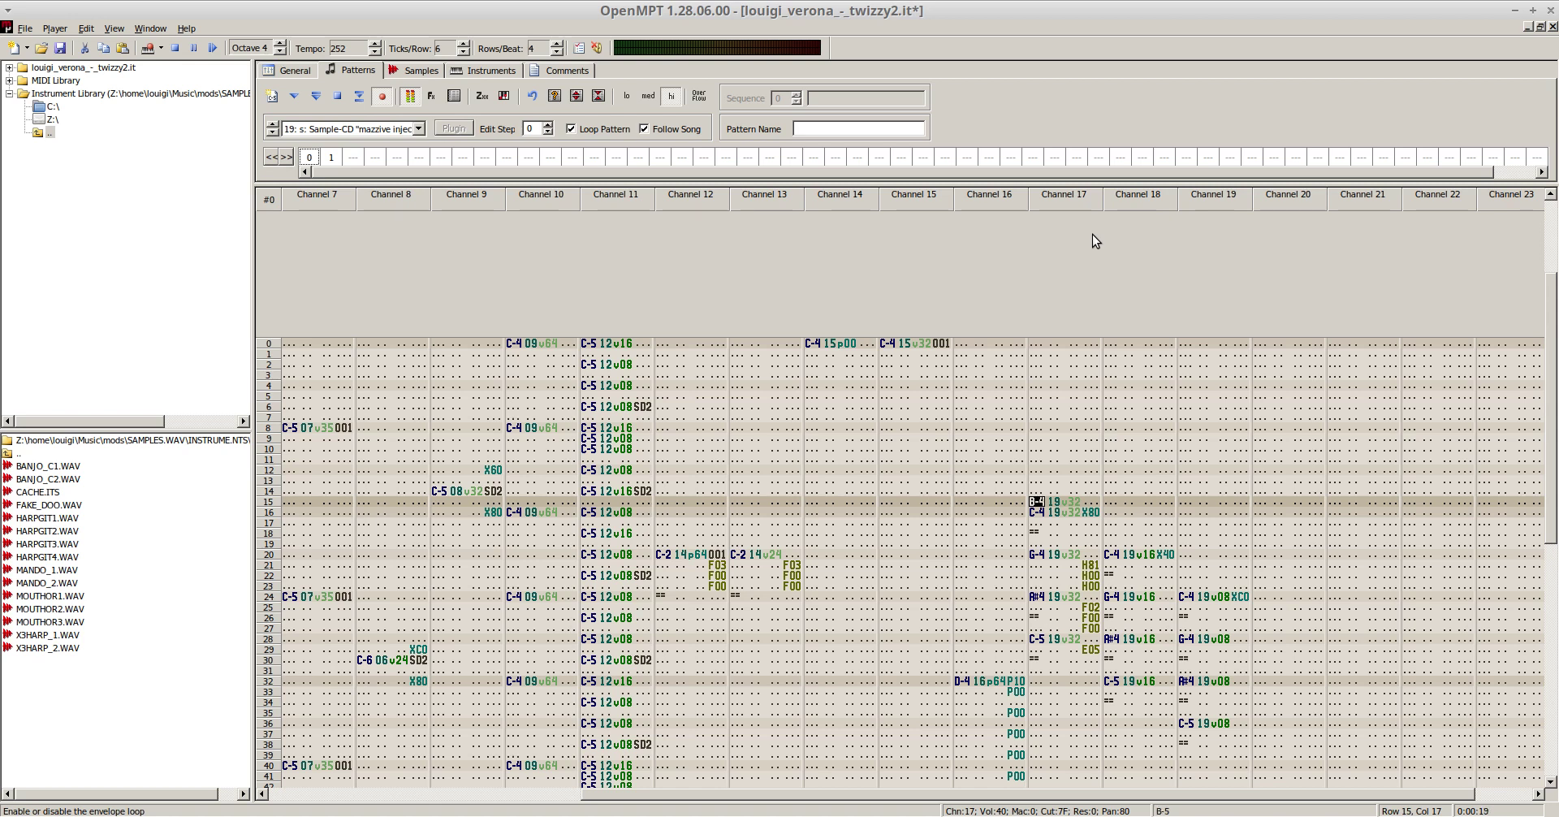
# - Change the row 15 note in channel 17 to B-3 with an SD2 note delay and play it back
pyautogui.press('F5')
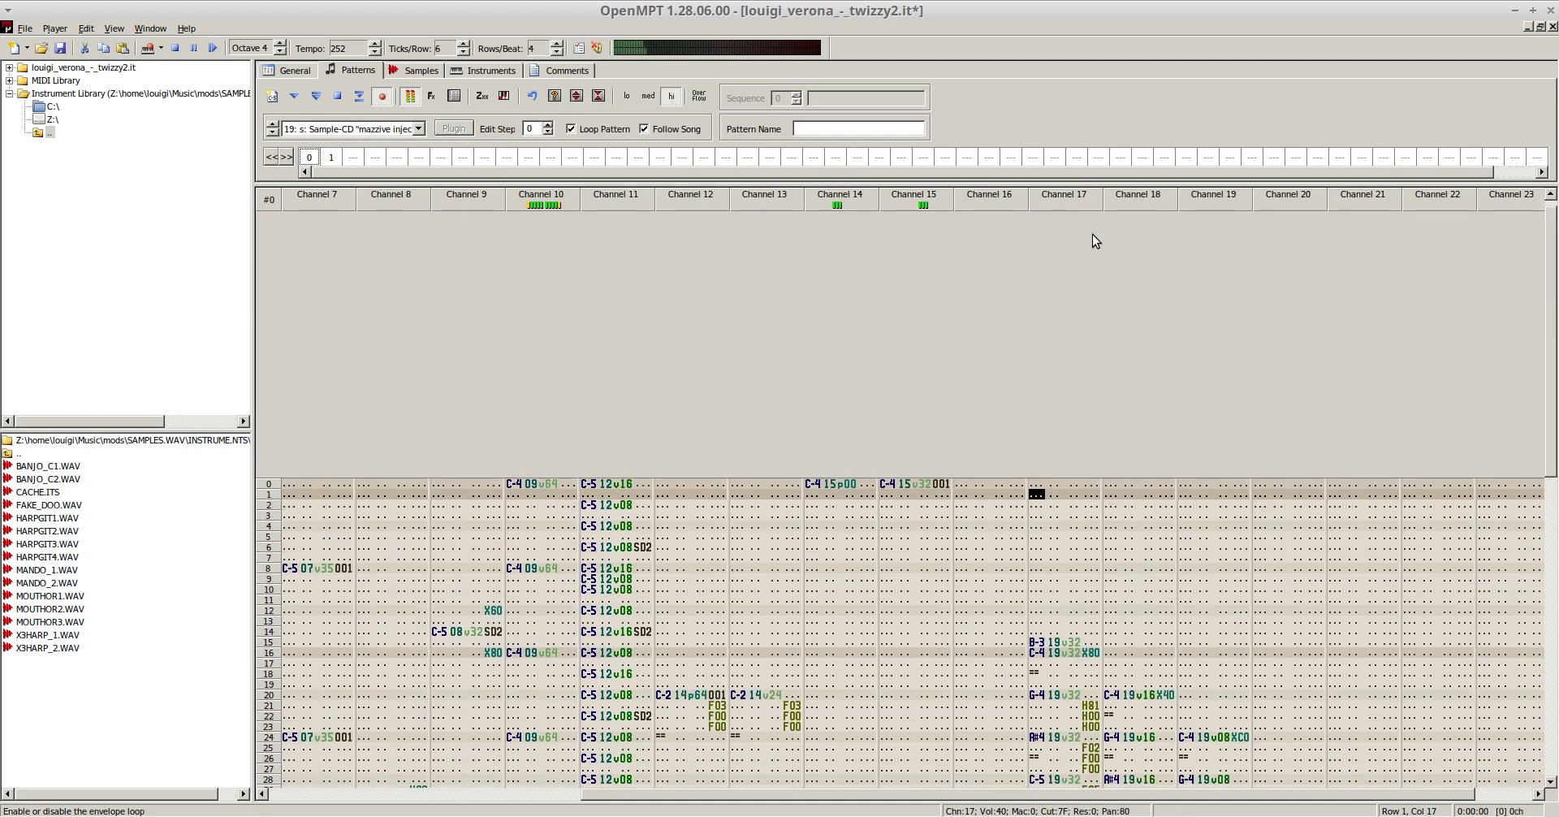
pyautogui.press('F8')
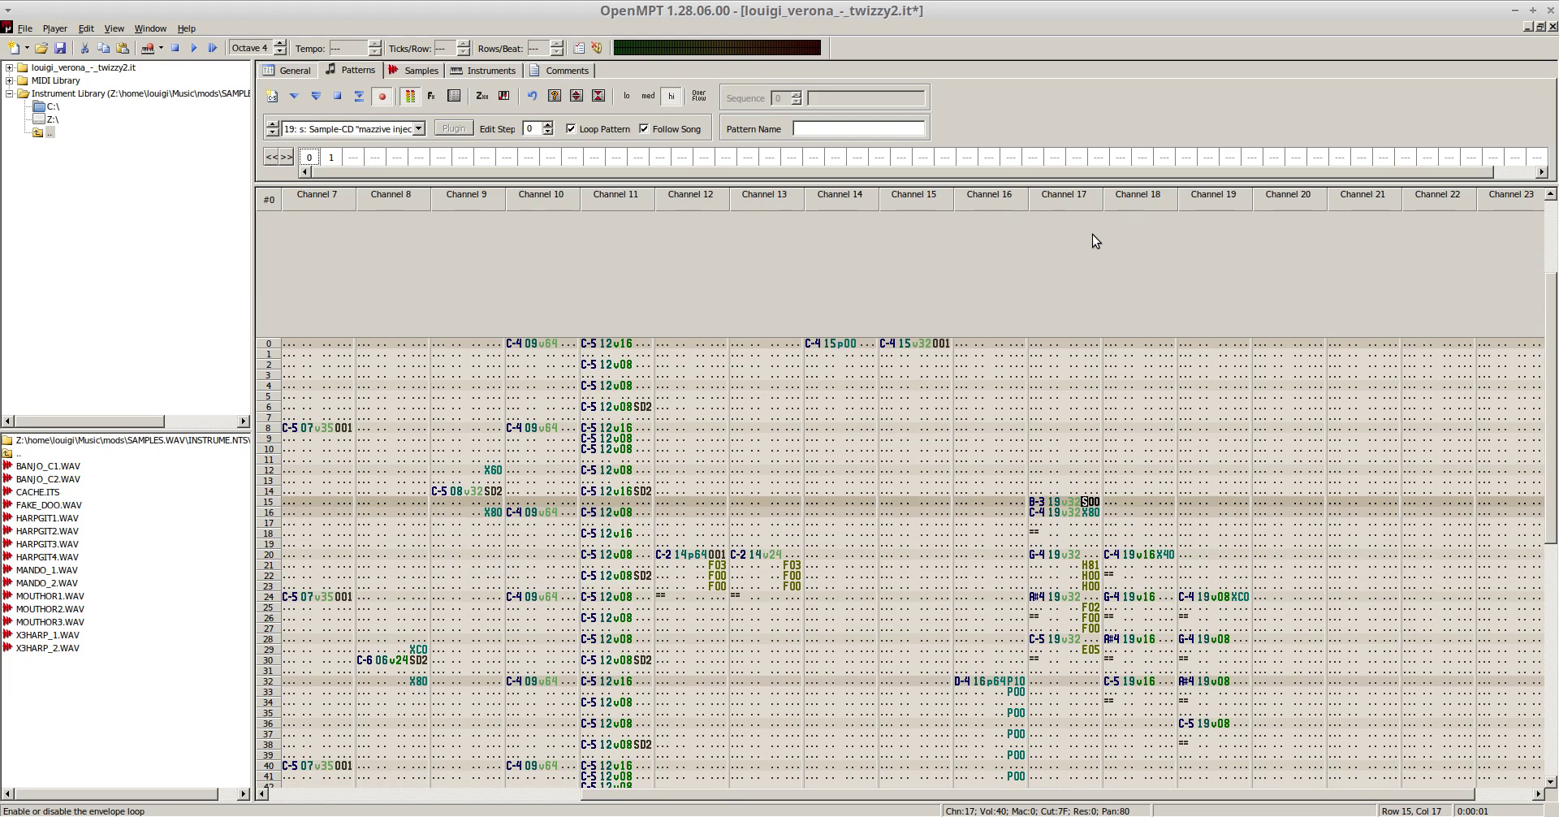
pyautogui.press('F5')
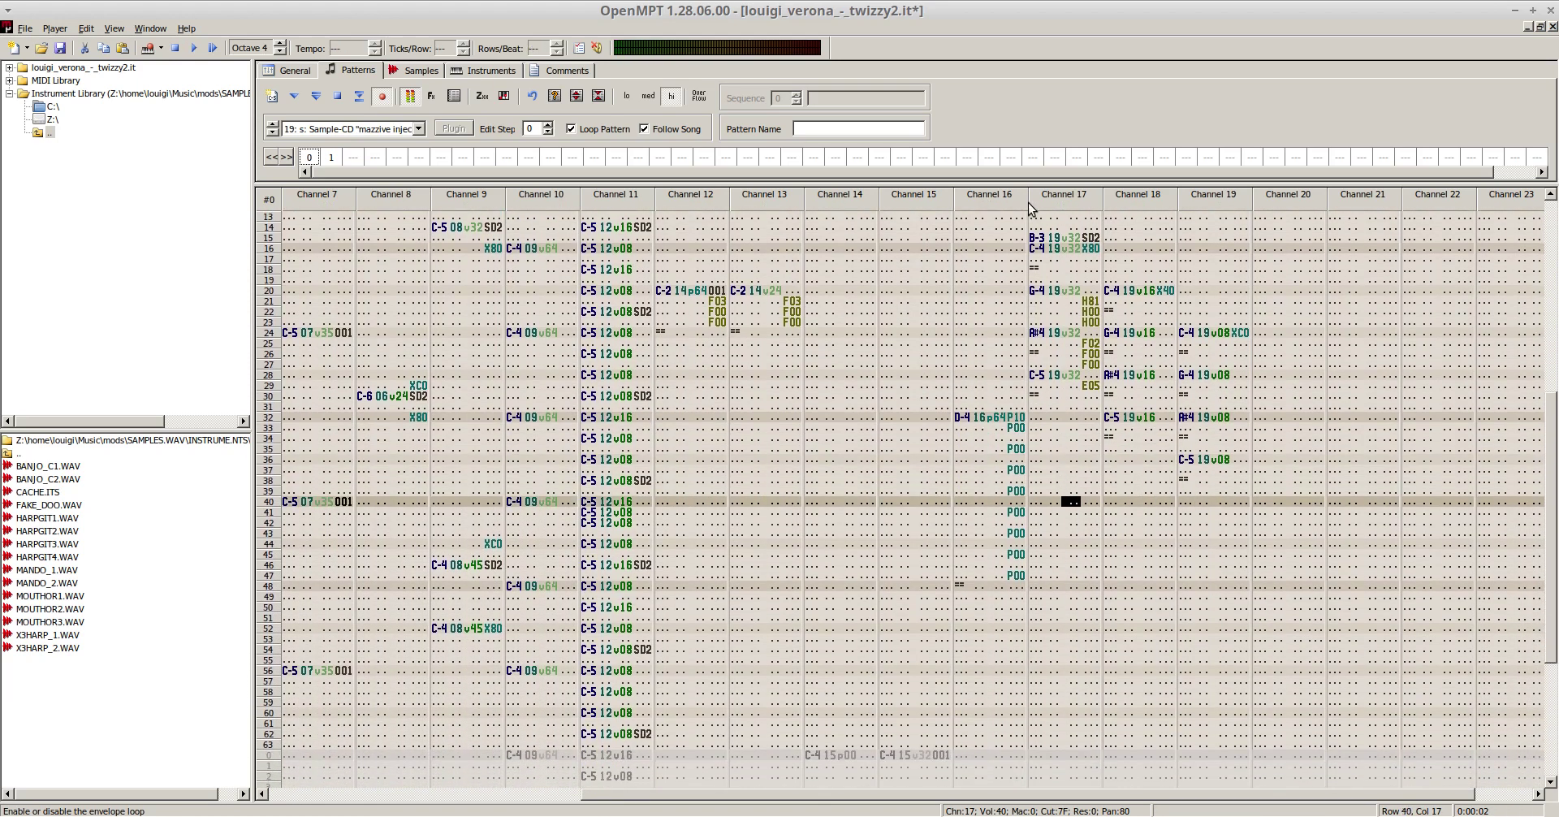
# - Change the delayed note at row 15 of channel 17 to C-5 and play it back
pyautogui.scroll(6, 1028, 202)
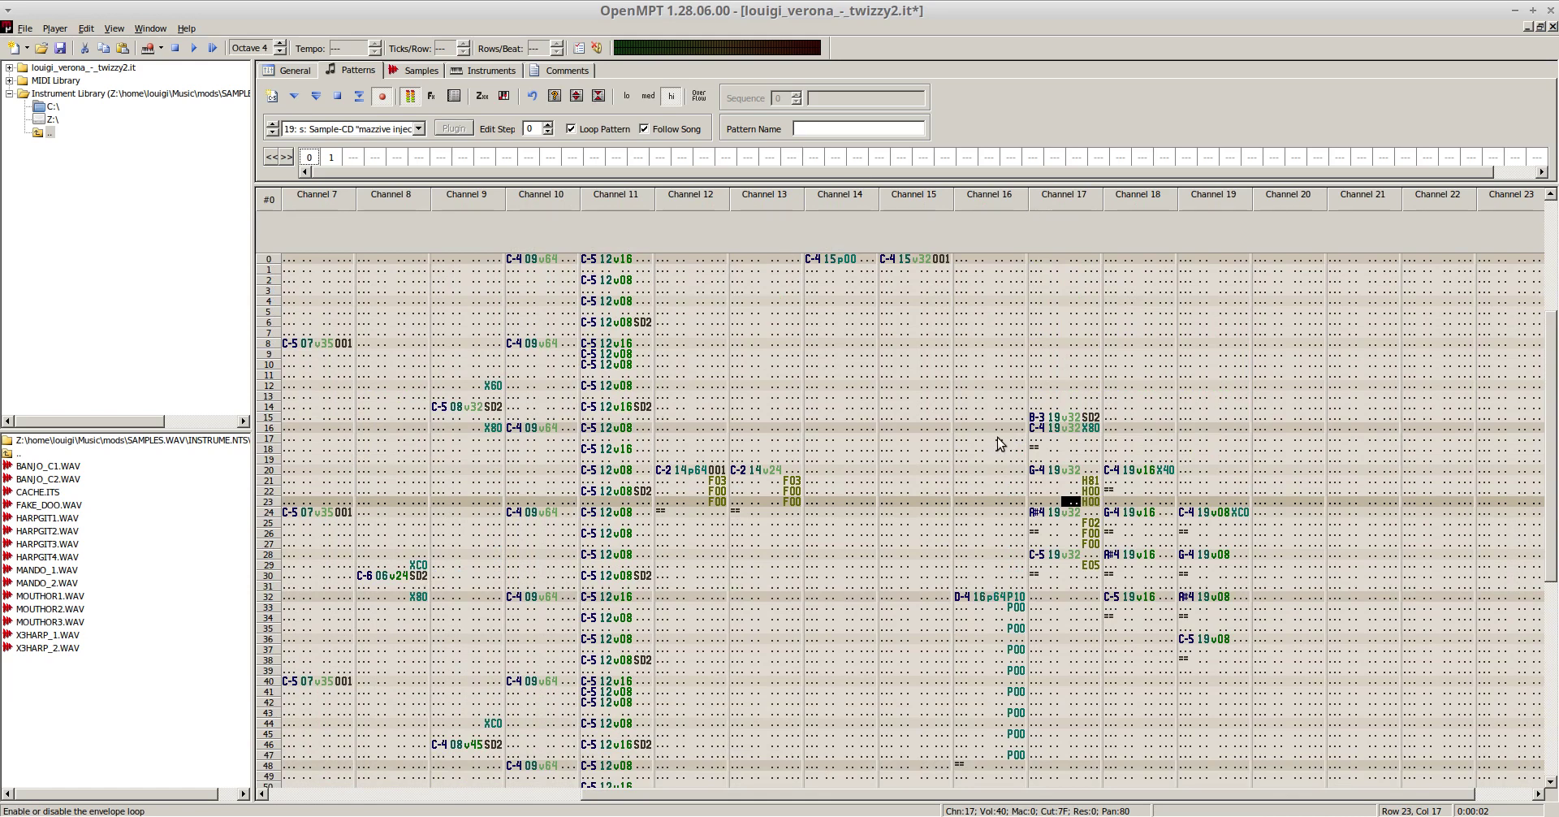
pyautogui.click(1036, 418)
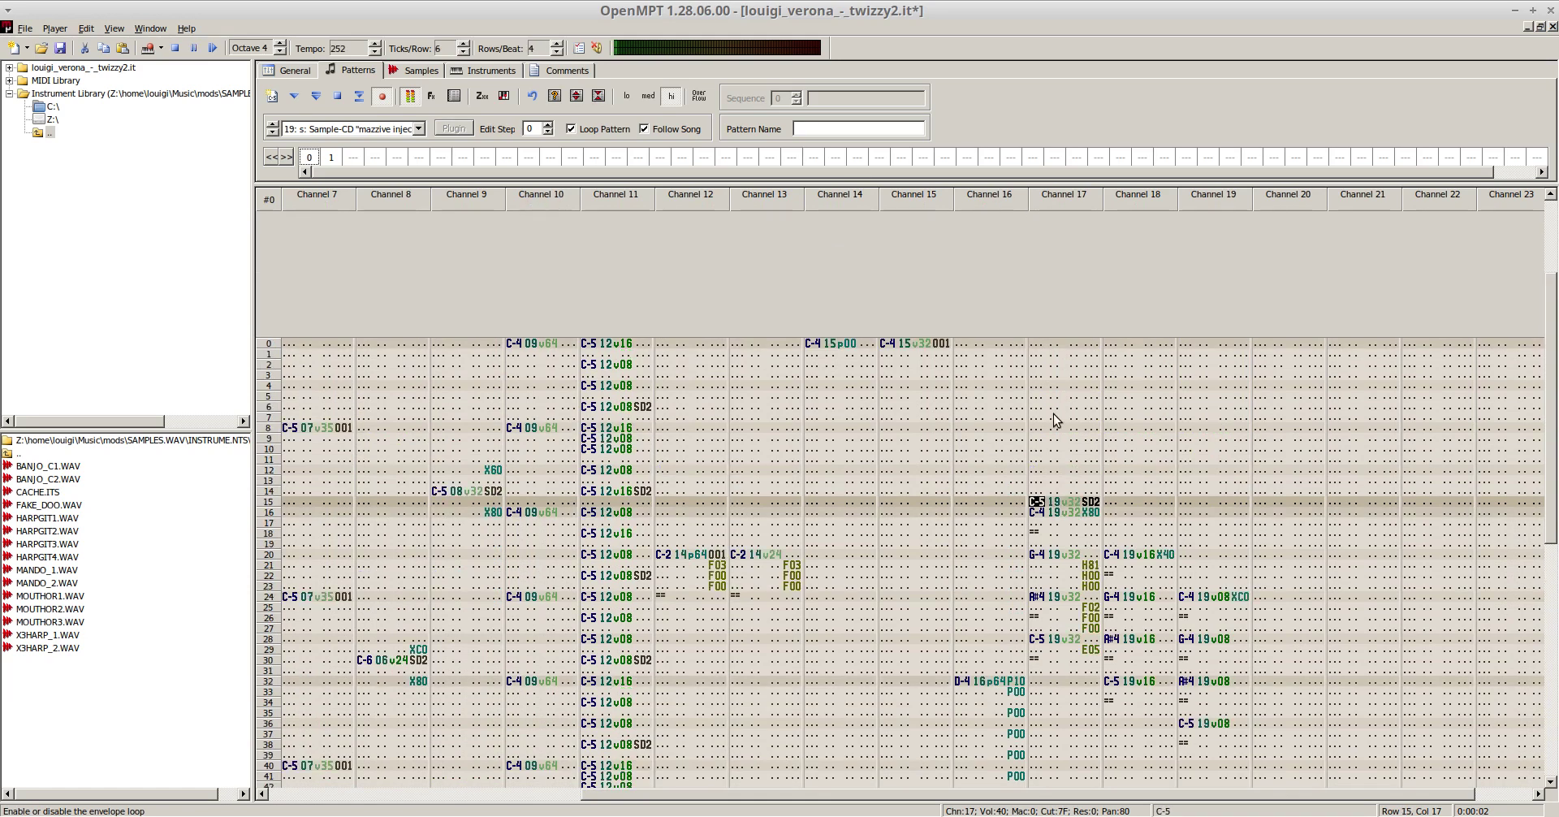
pyautogui.press('F7')
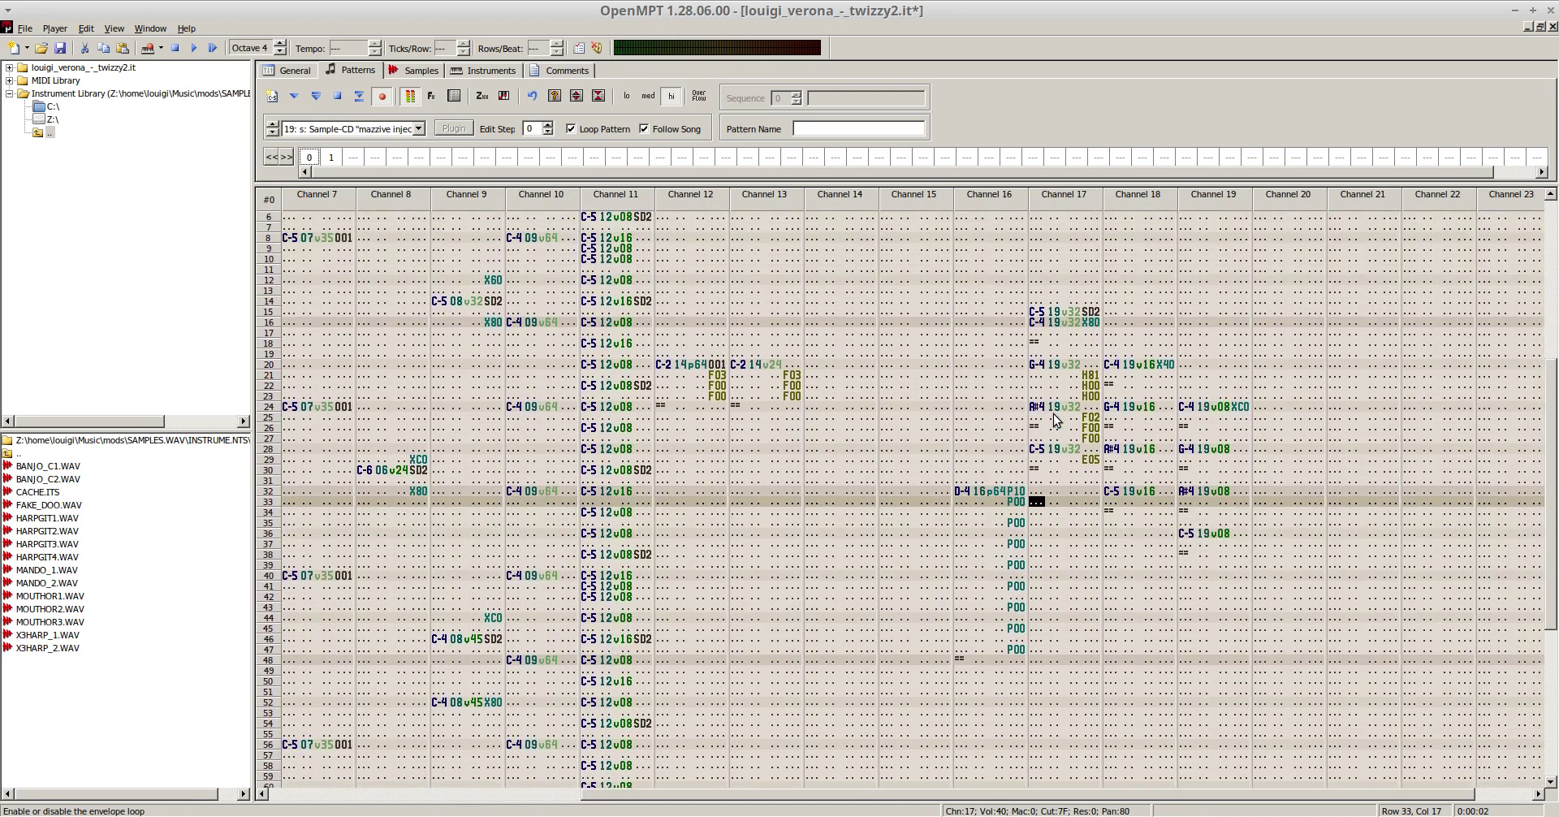
pyautogui.press('F8')
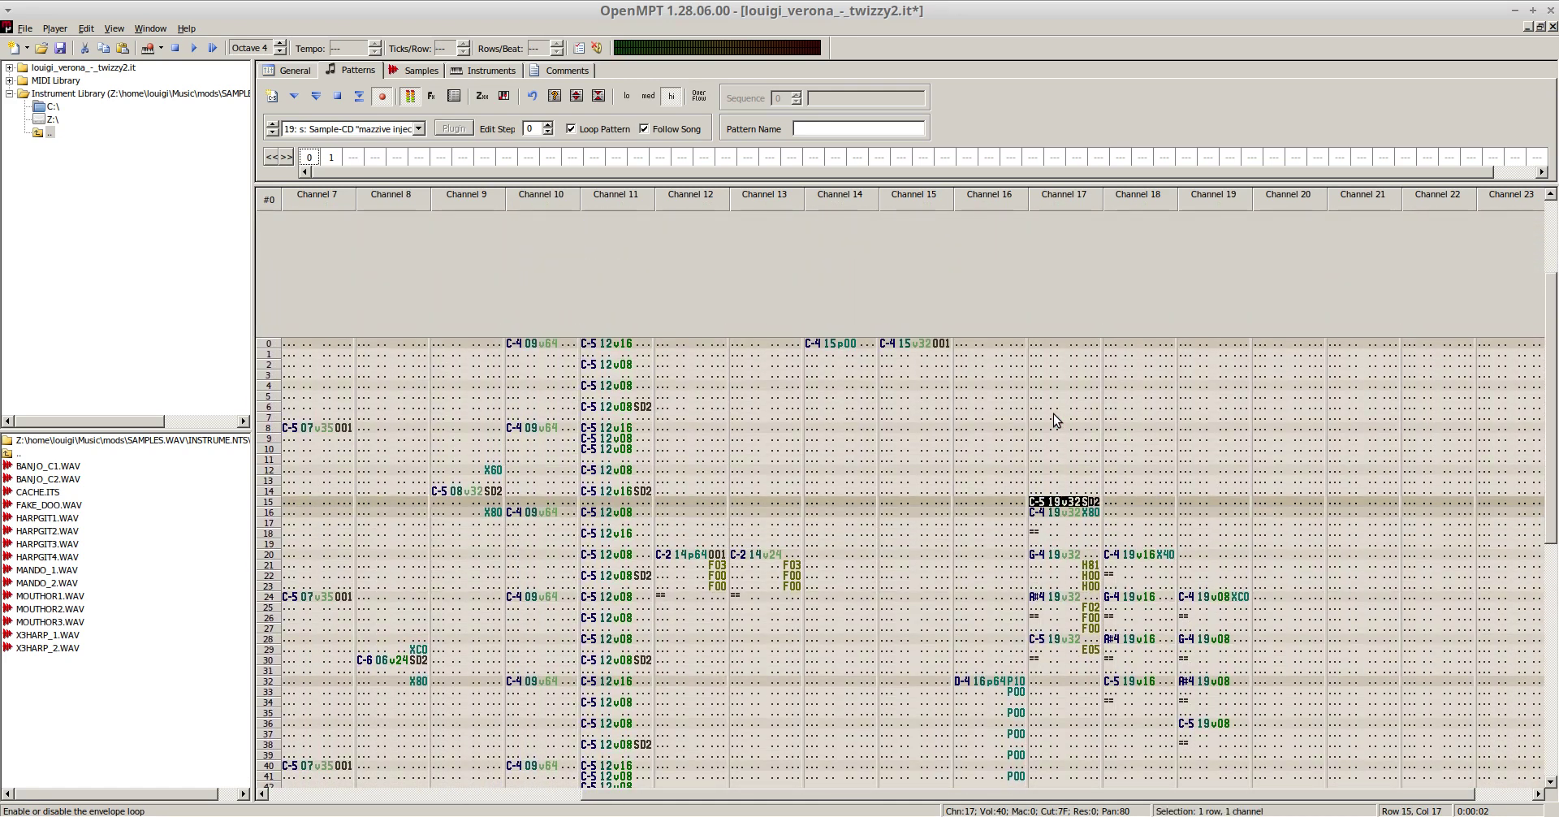
# - Delete the entire row 15 entry in channel 17 and play back the passage
pyautogui.press('Delete')
pyautogui.press('Up')
pyautogui.press('Up')
pyautogui.press('Up')
pyautogui.press('Up')
pyautogui.press('Left')
pyautogui.press('Left')
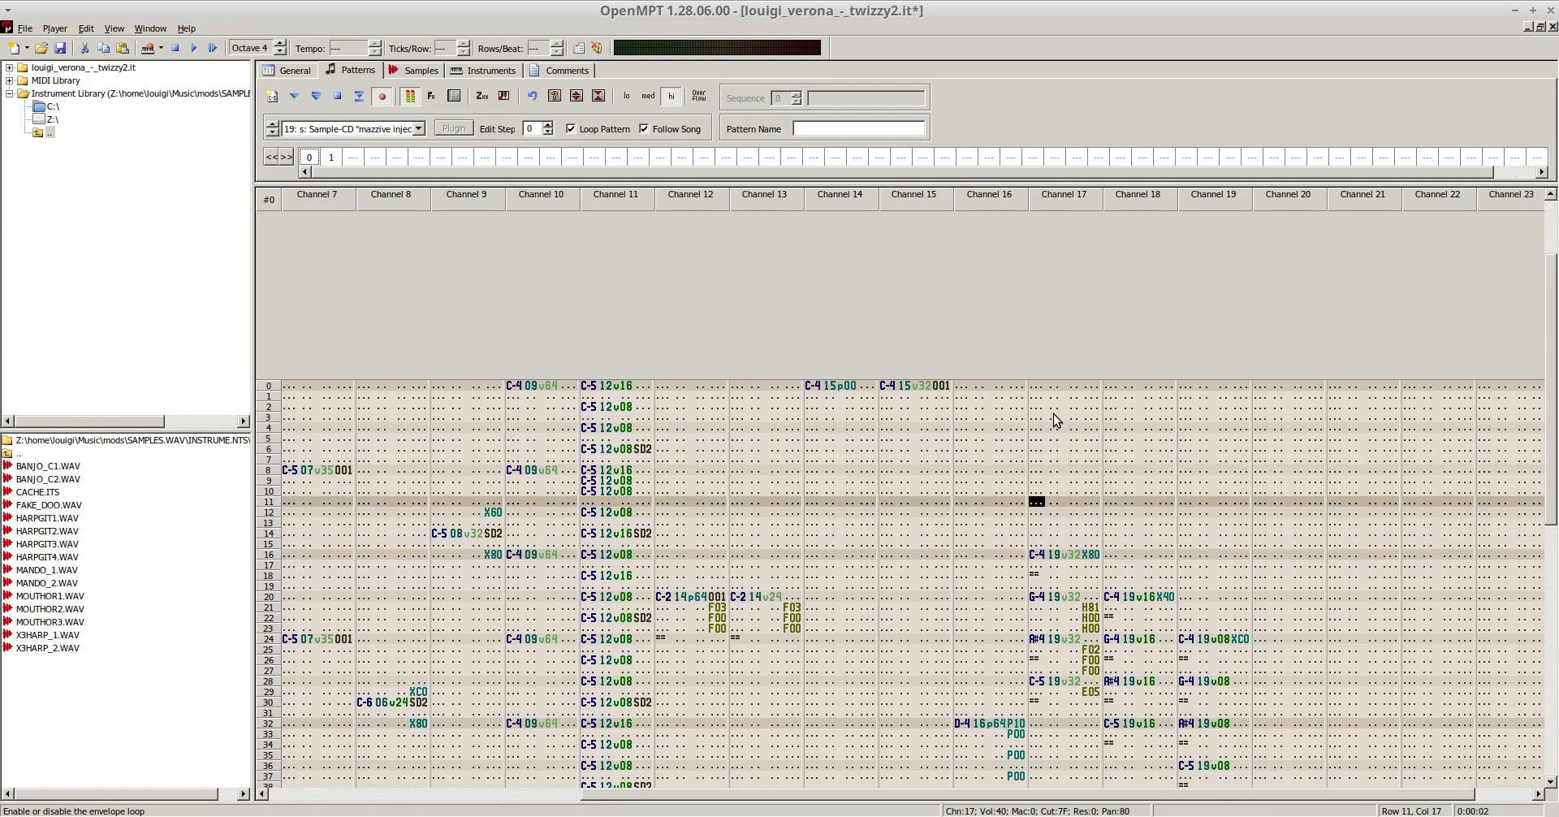
pyautogui.press('F6')
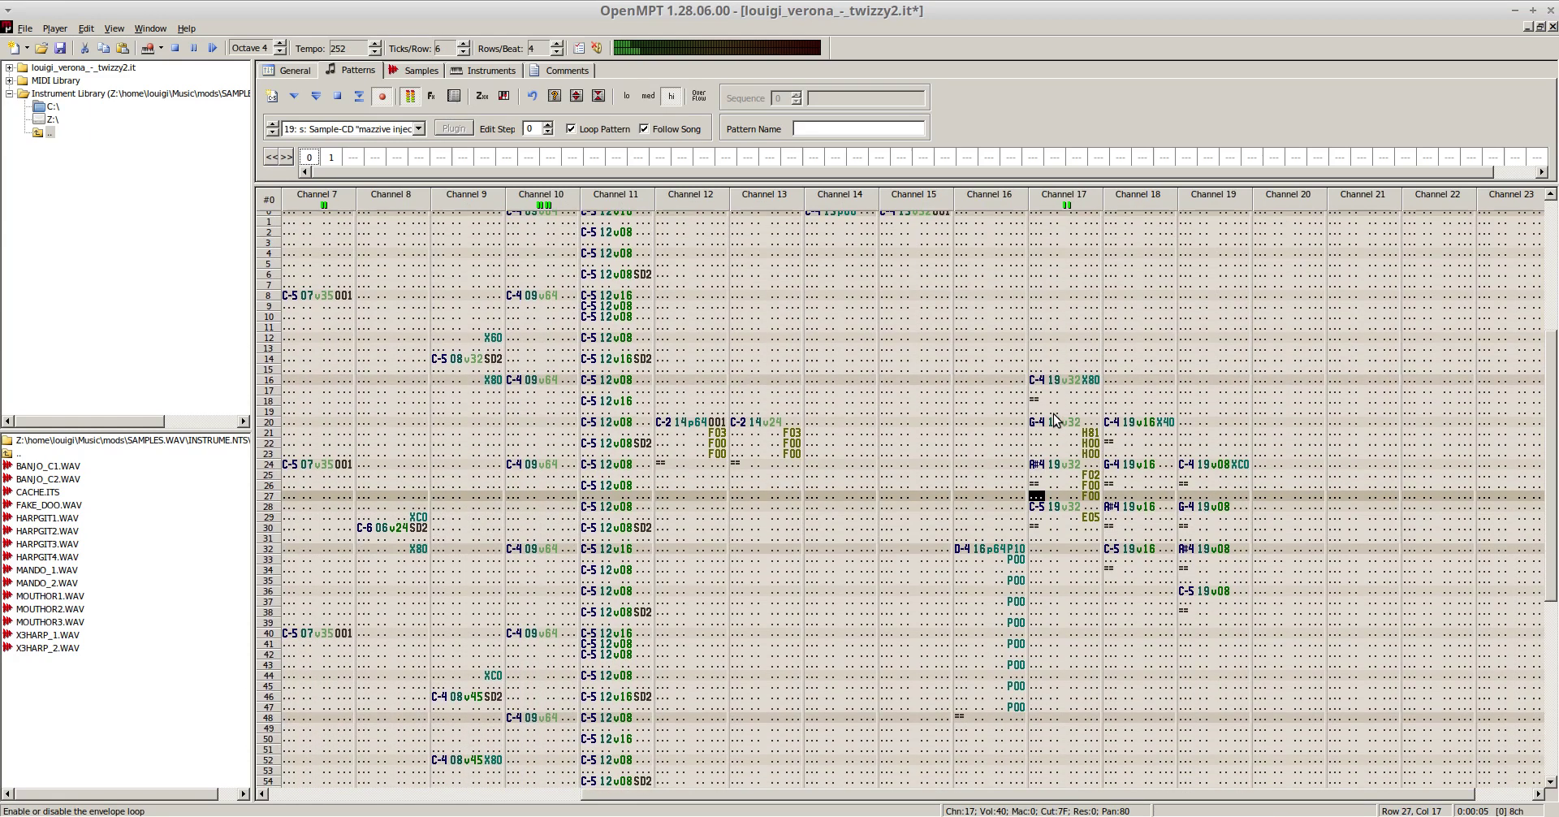
pyautogui.press('F8')
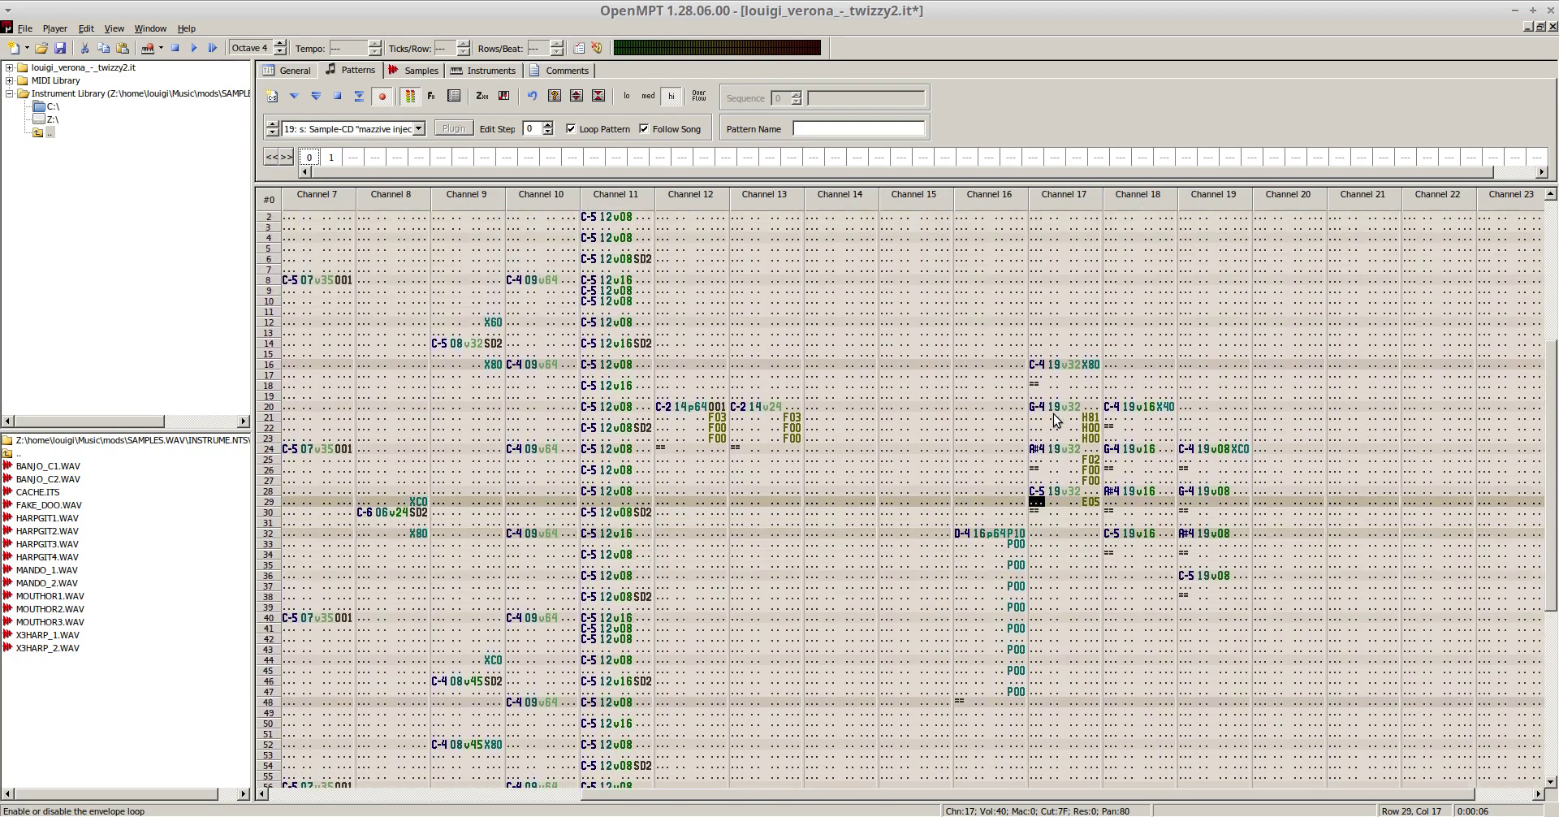
# - Play the song with pattern looping turned off and save the module
pyautogui.press('Up')
pyautogui.press('Up')
pyautogui.press('Up')
pyautogui.press('Up')
pyautogui.press('Up')
pyautogui.press('Up')
pyautogui.press('Up')
pyautogui.press('Up')
pyautogui.press('Up')
pyautogui.press('Up')
pyautogui.press('F5')
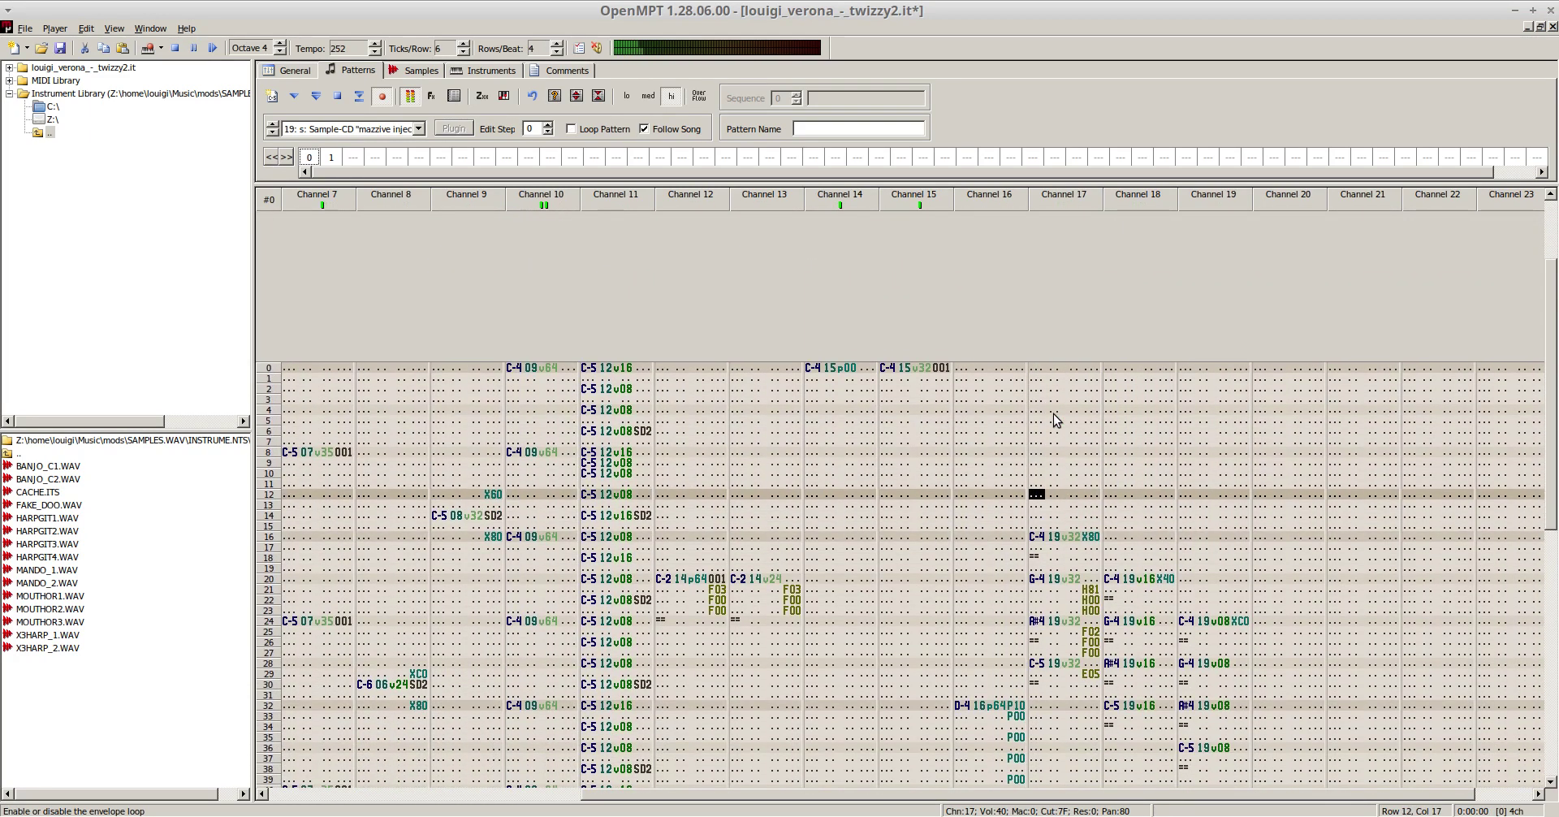
pyautogui.click(61, 48)
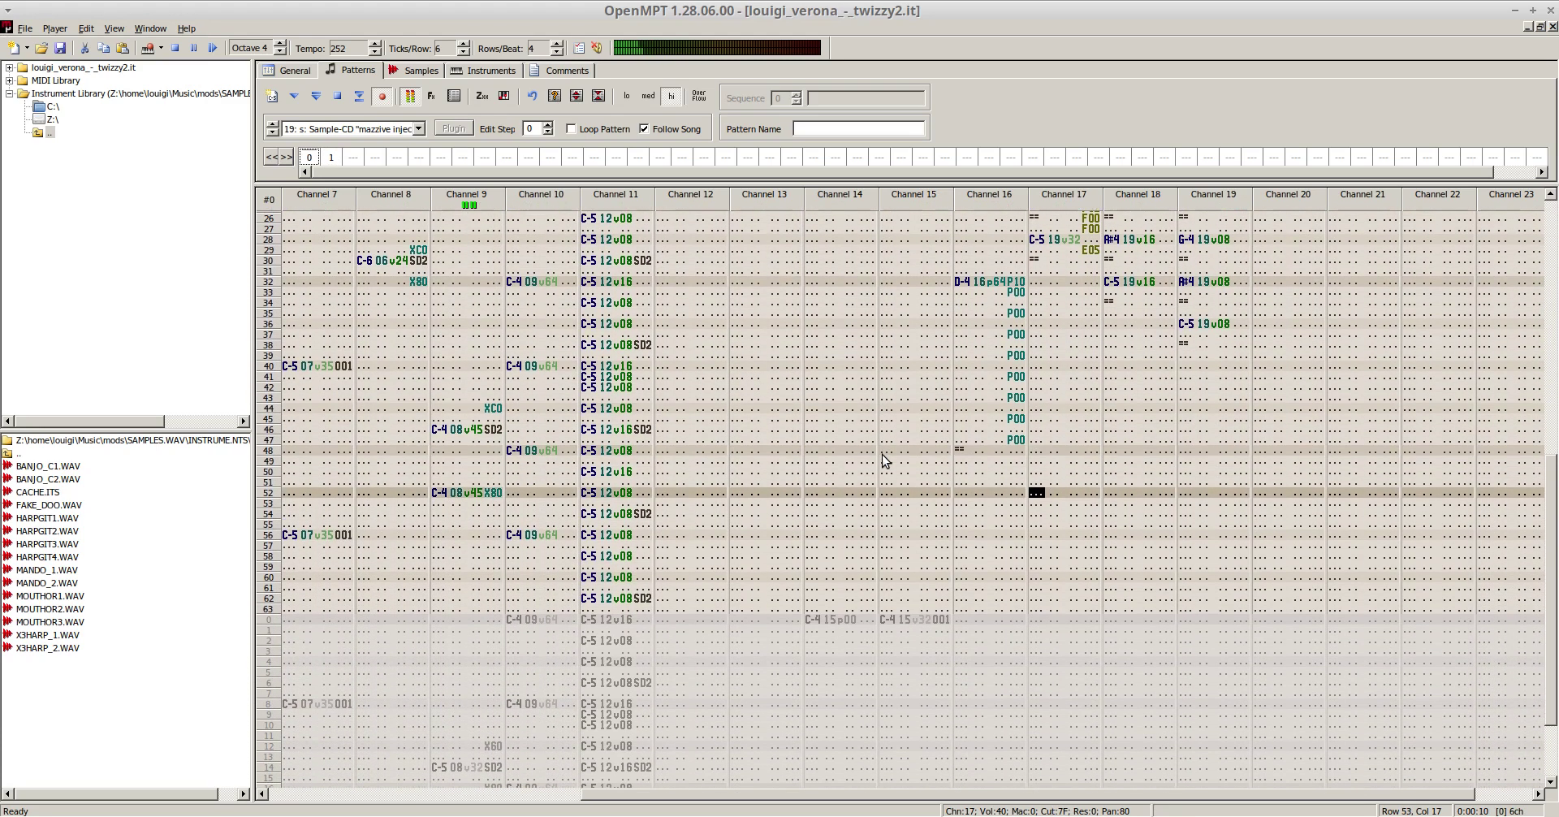
pyautogui.press('F8')
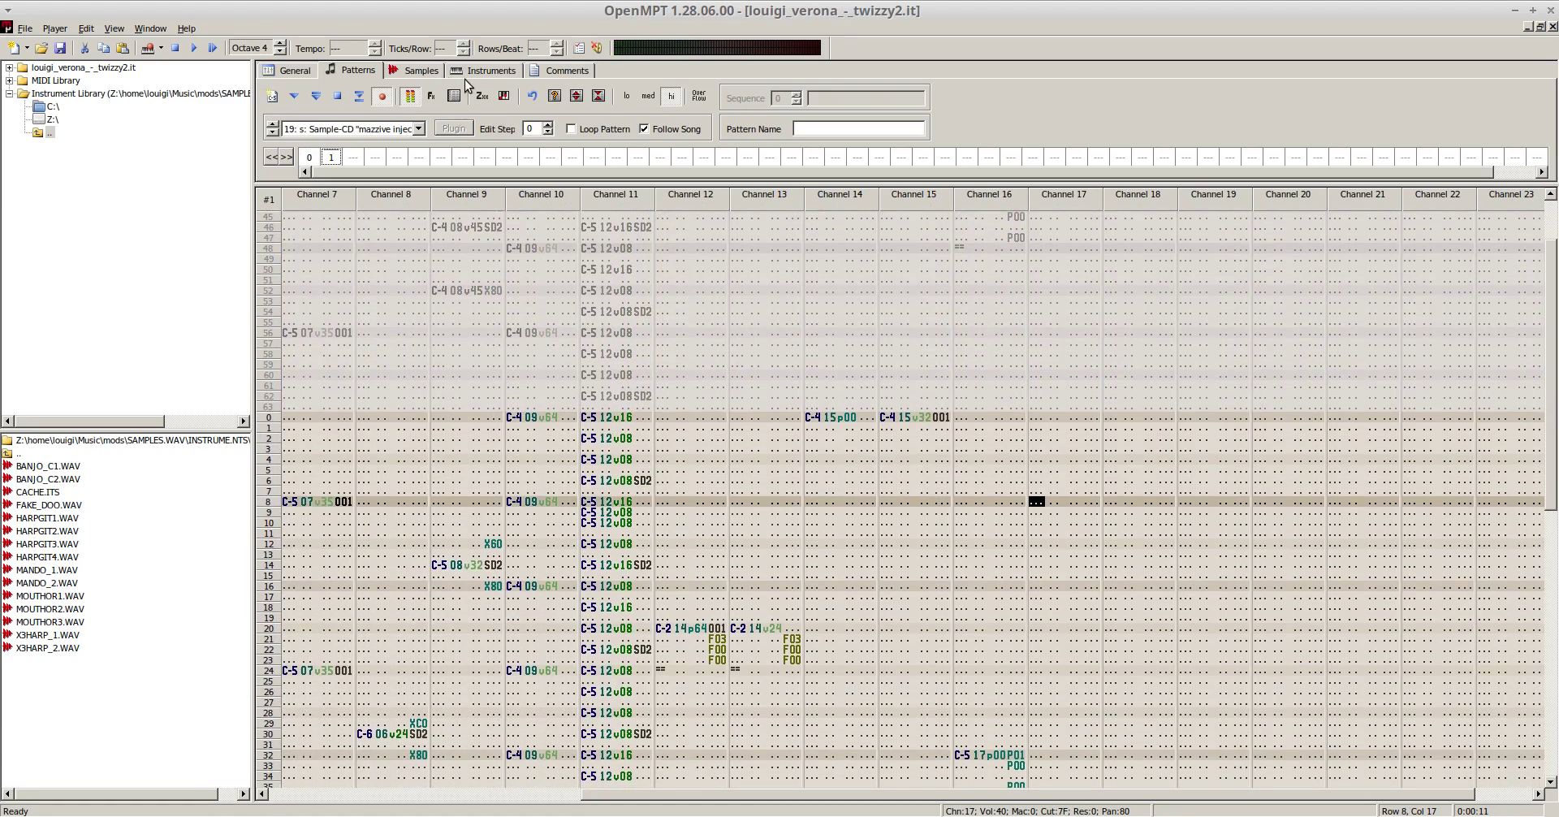
# - Switch to instrument 20 and octave 5 with recording off, playing pattern 0 in a loop
pyautogui.press('space')
pyautogui.press('F5')
pyautogui.hotkey('ctrl', 'Left')
pyautogui.press('F7')
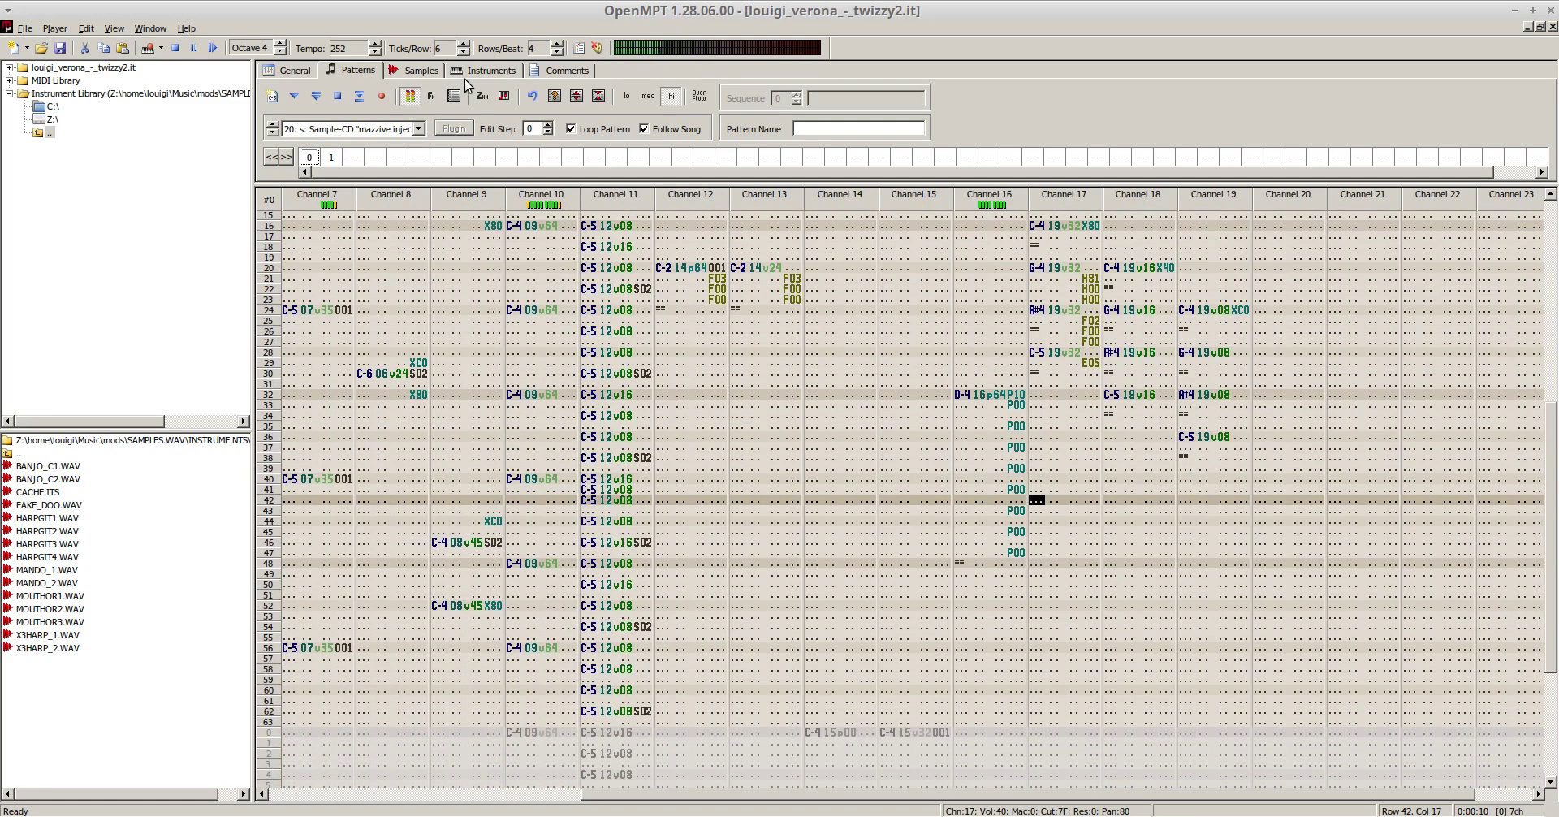
pyautogui.click(278, 45)
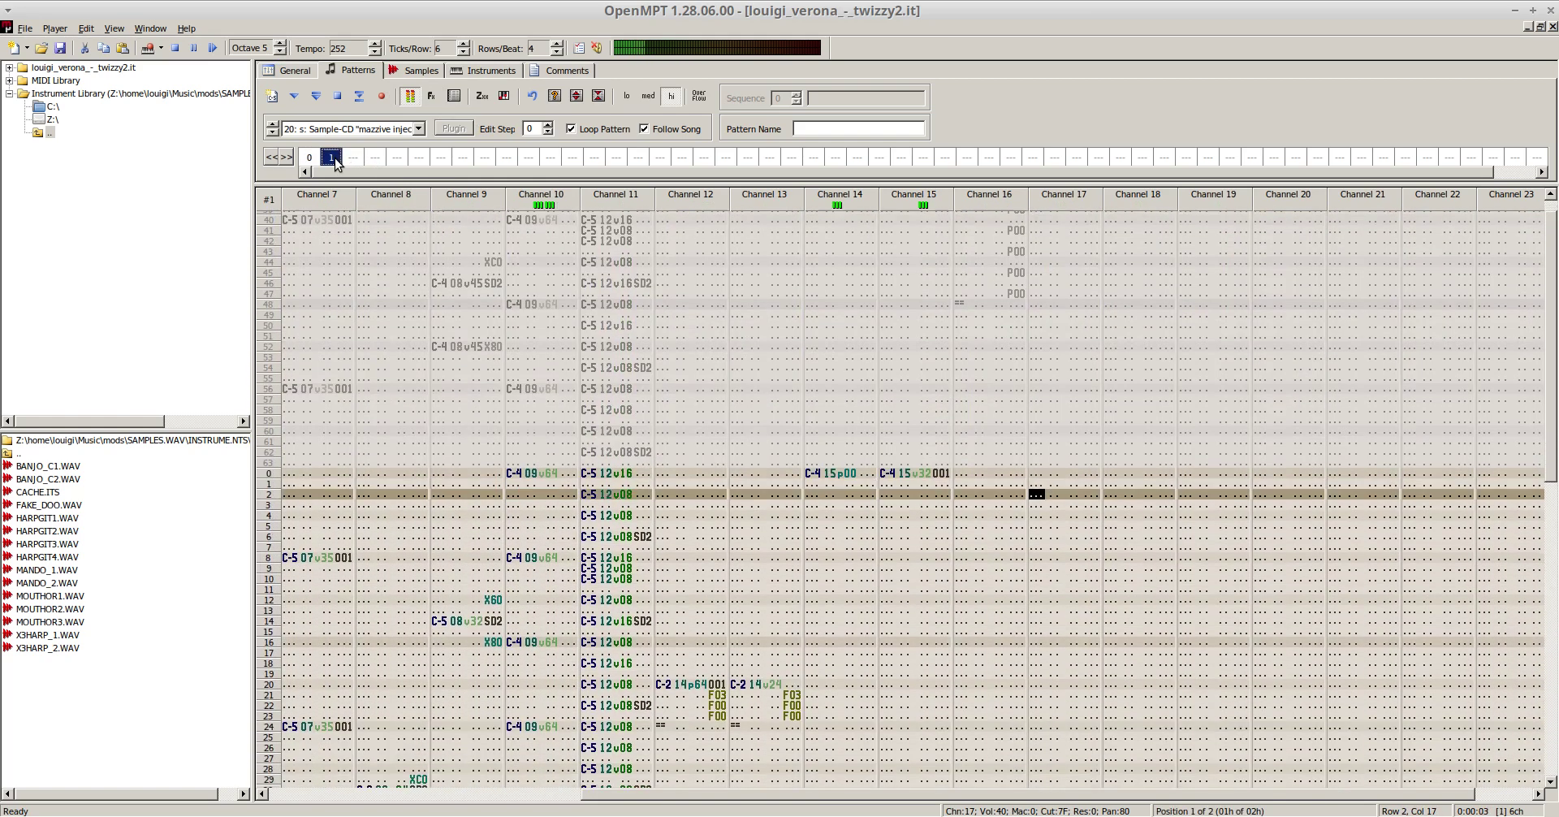
# - Enter a G-6 note with instrument 20 and volume 24 at row 16 of channel 17 in pattern 1
pyautogui.click(333, 158)
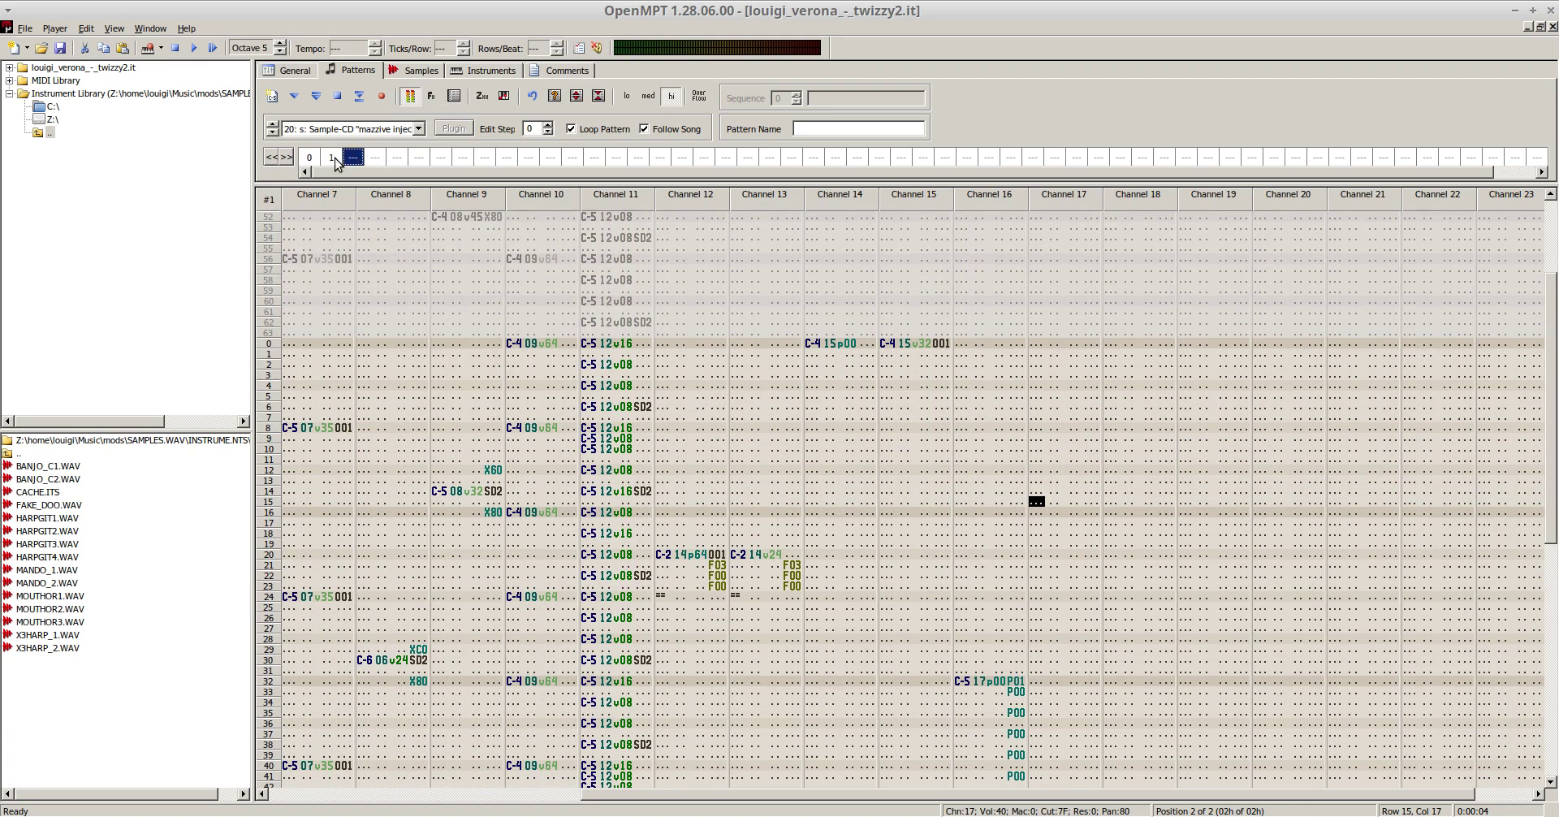
pyautogui.press('Down')
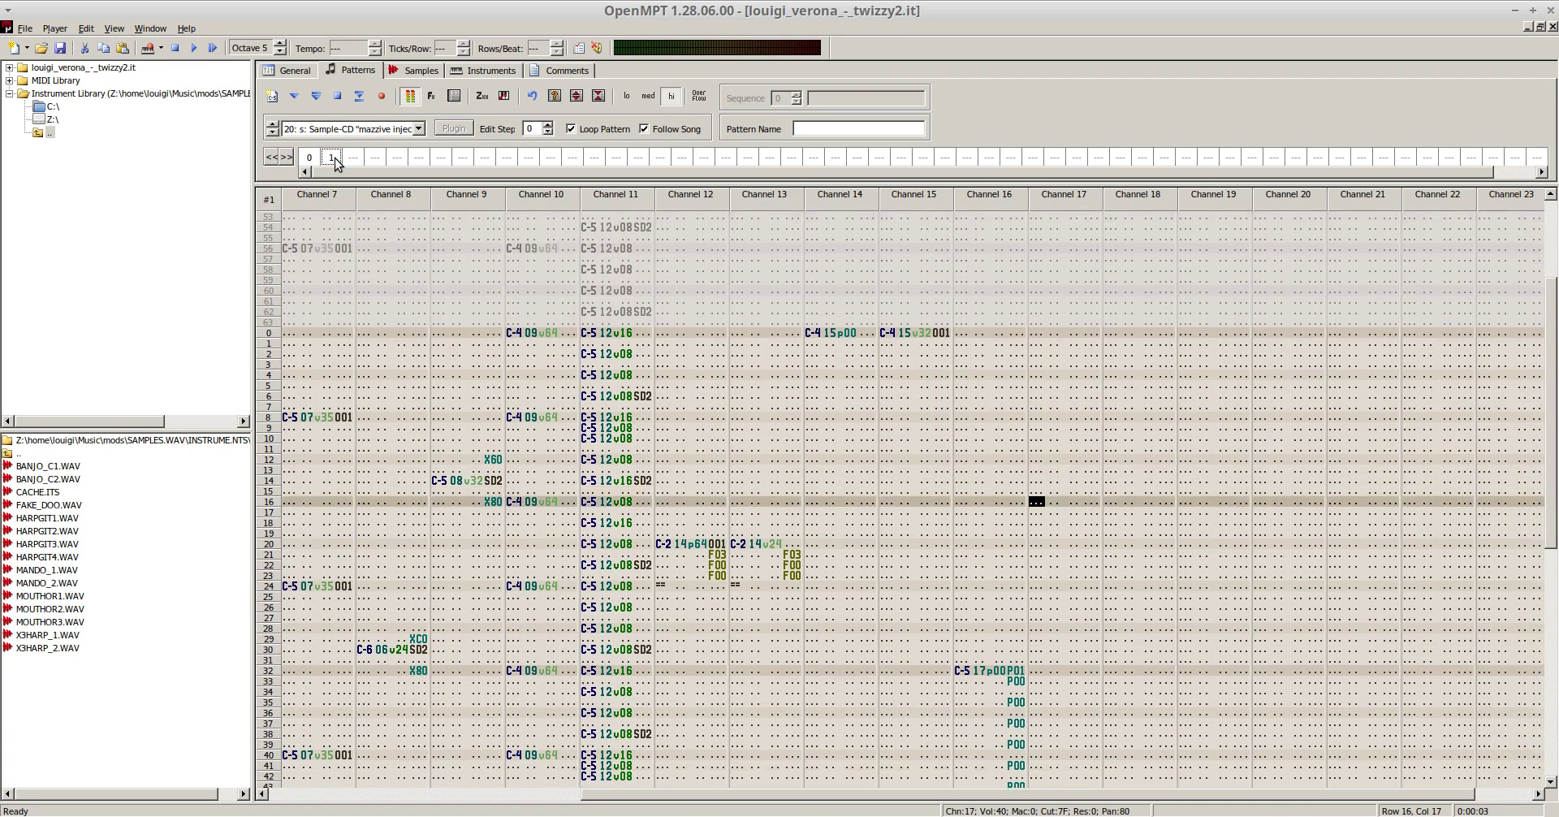
pyautogui.press('space')
pyautogui.press('t')
pyautogui.press('Down')
pyautogui.press('Down')
pyautogui.press('Down')
pyautogui.press('Down')
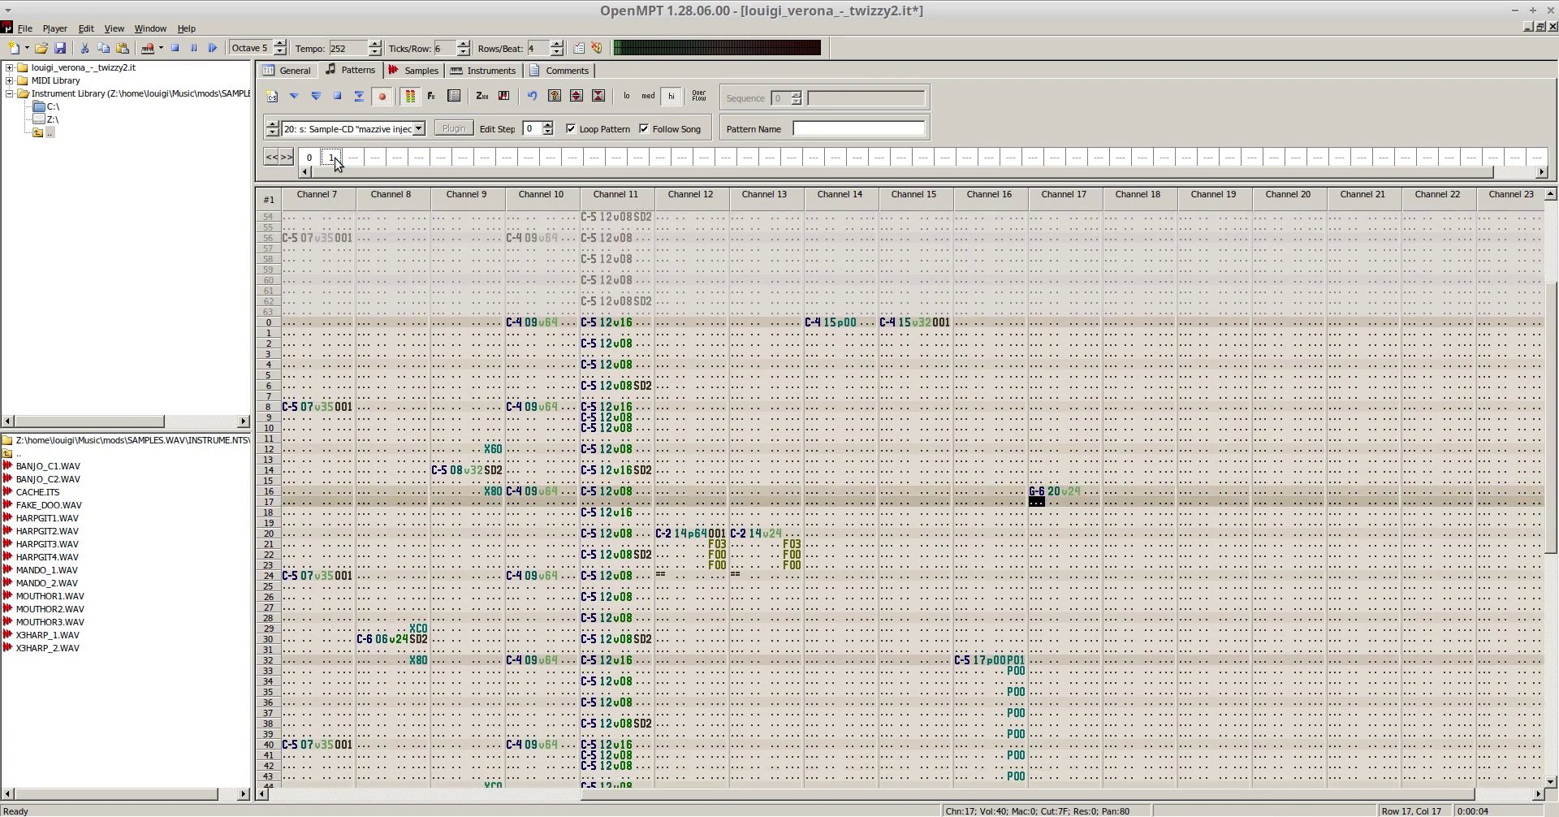
# - Enter instrument 20 notes A#6 at row 20 and C-7 at row 24 of channel 17, with a note-off at row 32
pyautogui.press('7')
pyautogui.press('Down')
pyautogui.press('Down')
pyautogui.press('Down')
pyautogui.press('Down')
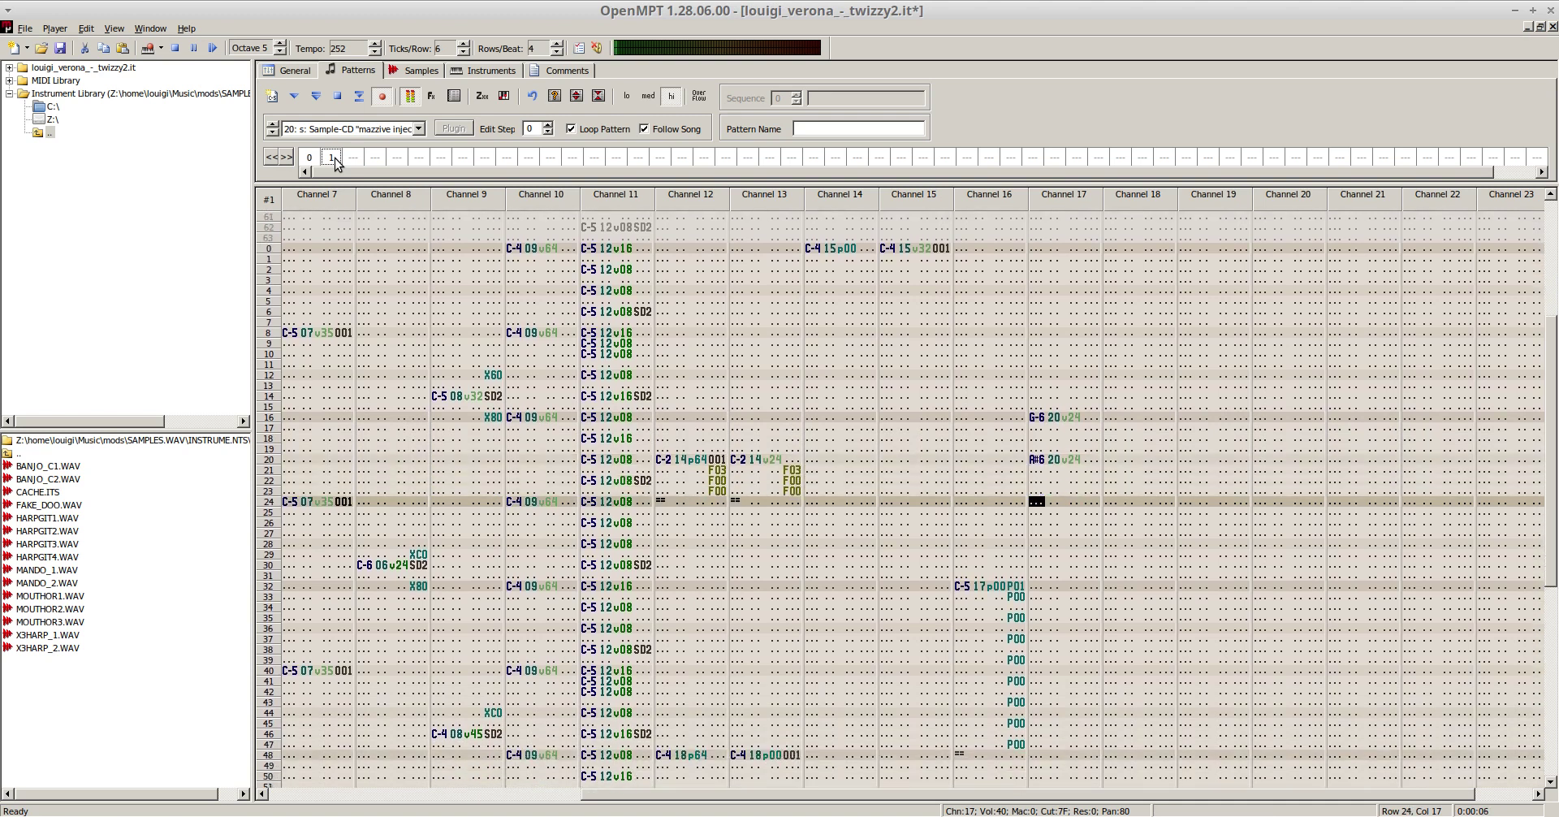
pyautogui.press('i')
pyautogui.press('Down')
pyautogui.press('Down')
pyautogui.press('Down')
pyautogui.press('Down')
pyautogui.press('Down')
pyautogui.press('Down')
pyautogui.press('Down')
pyautogui.press('Down')
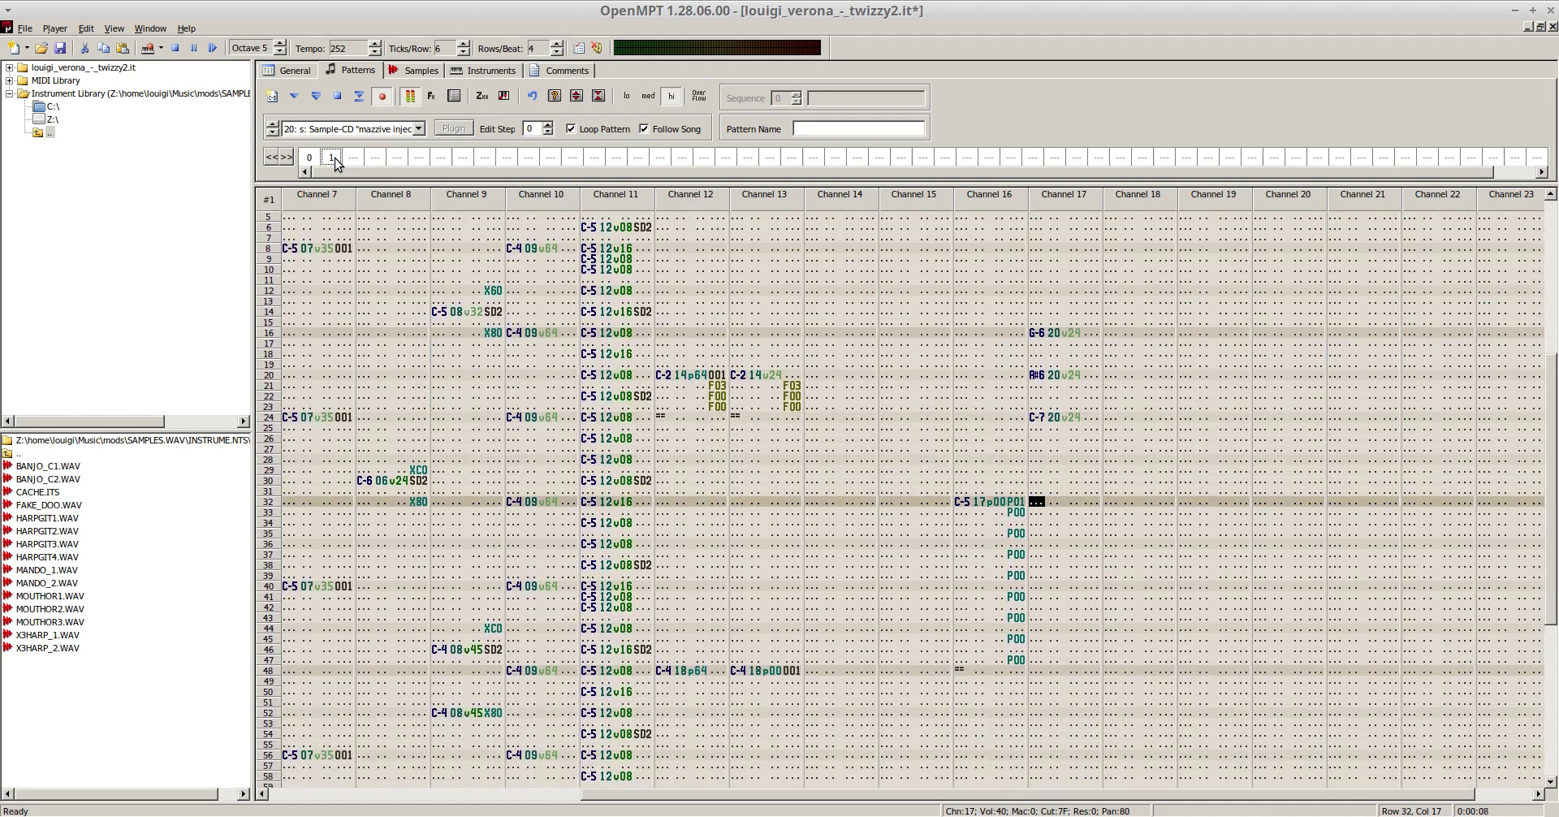
# - Play back pattern 1 to hear the new channel 17 notes
pyautogui.press('F5')
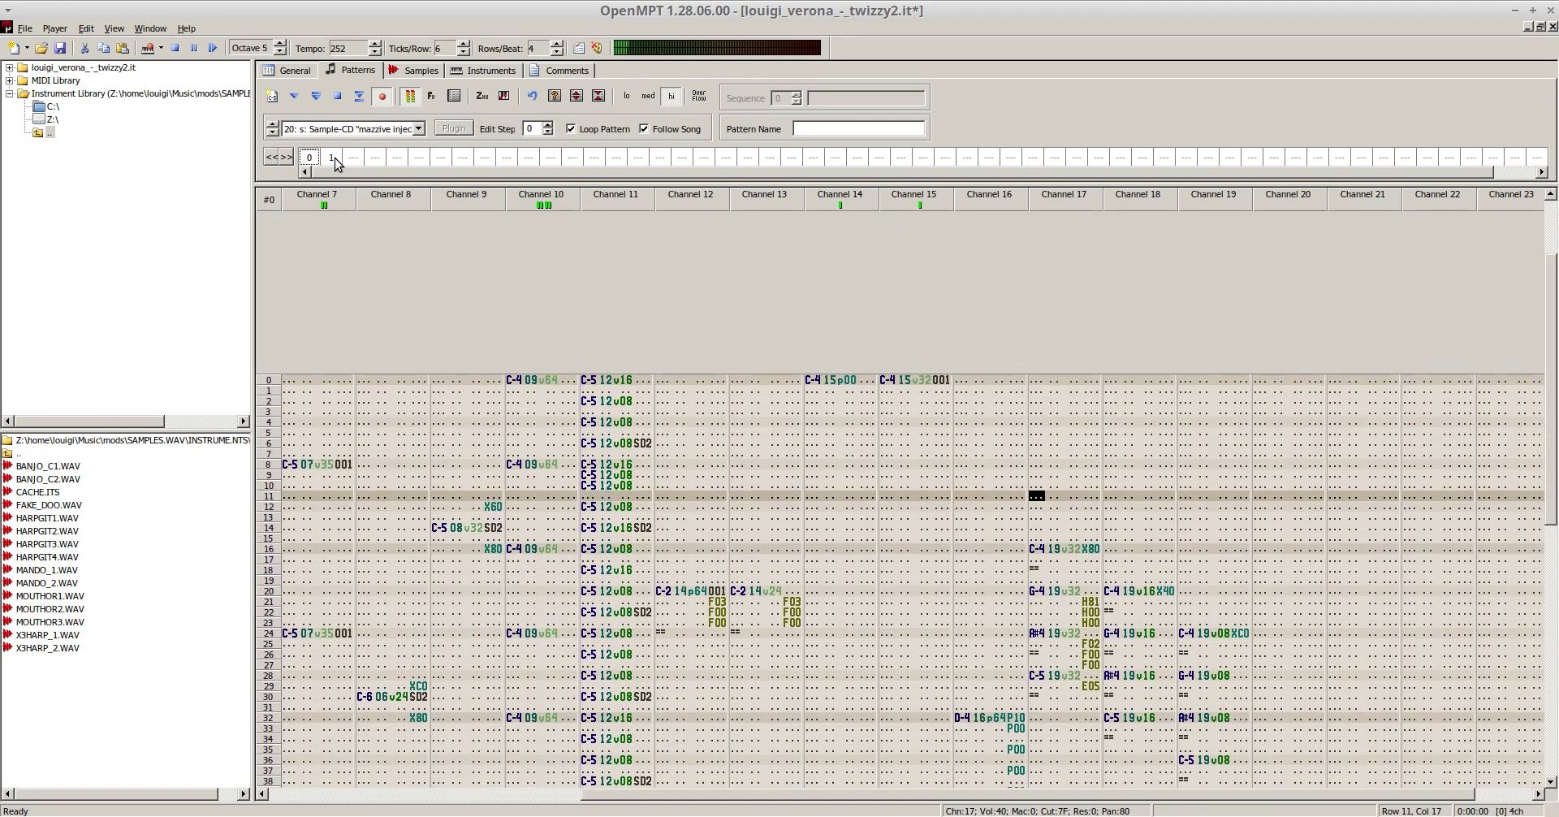
pyautogui.click(332, 157)
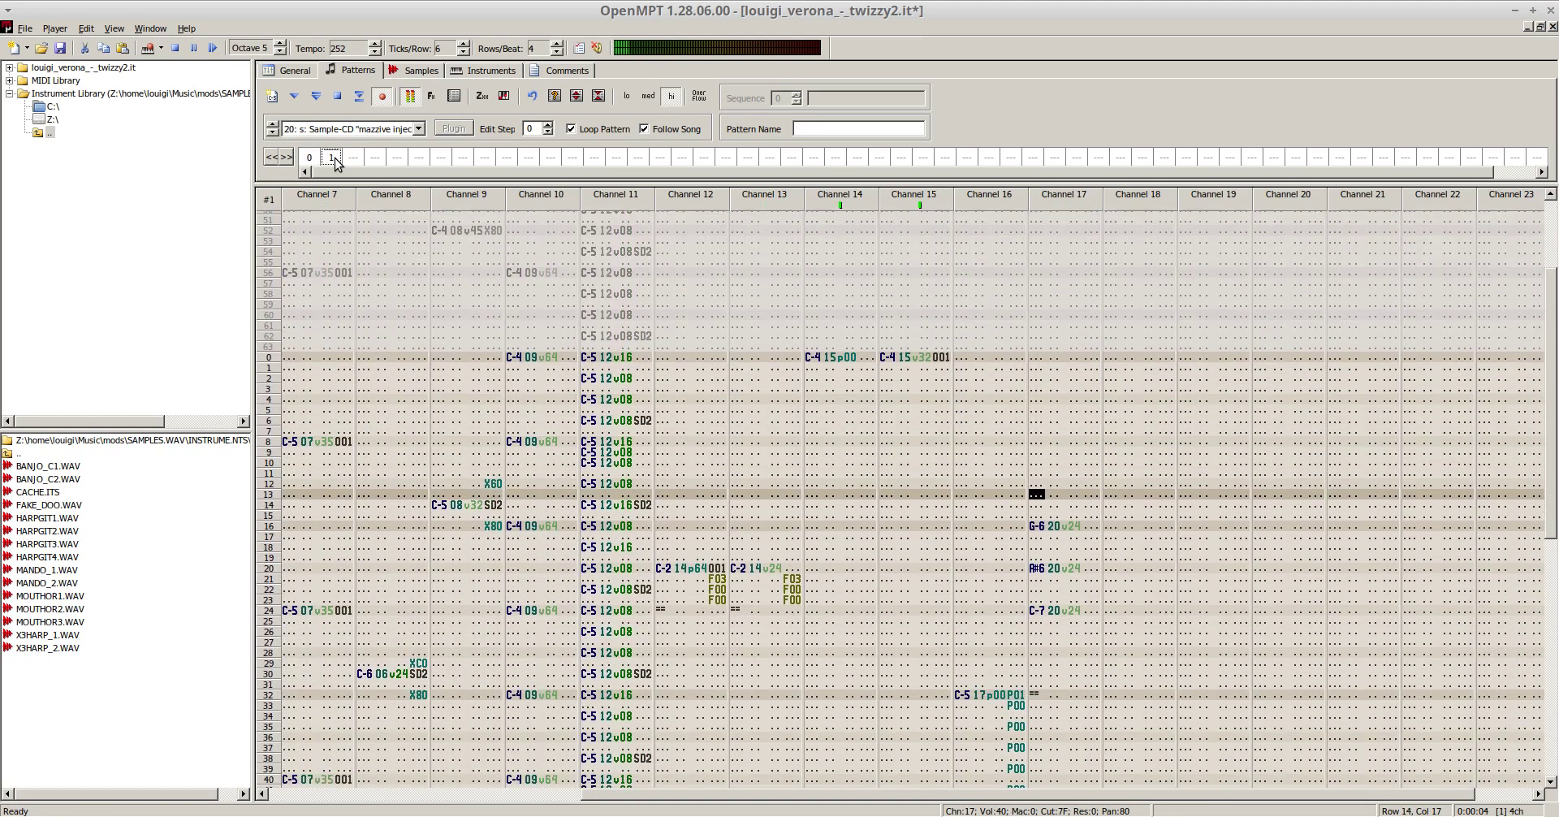
pyautogui.press('F8')
# - Shift the C-7 note in channel 17 to row 26 and its note-off to row 34, and play it back
pyautogui.press('Up')
pyautogui.press('Up')
pyautogui.press('Up')
pyautogui.press('Up')
pyautogui.press('Up')
pyautogui.press('Up')
pyautogui.press('Up')
pyautogui.press('Up')
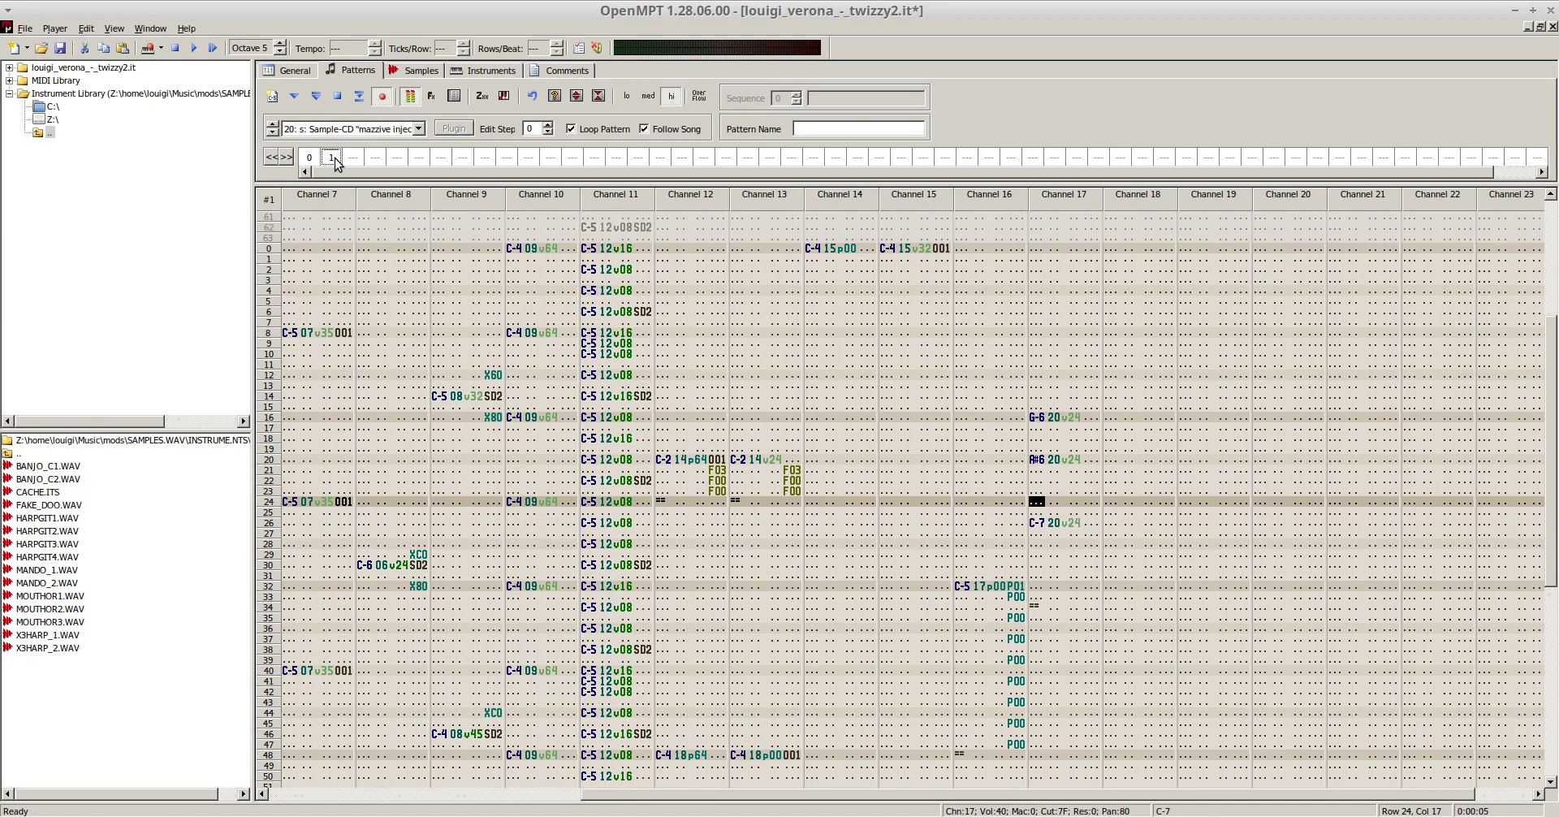
pyautogui.press('F6')
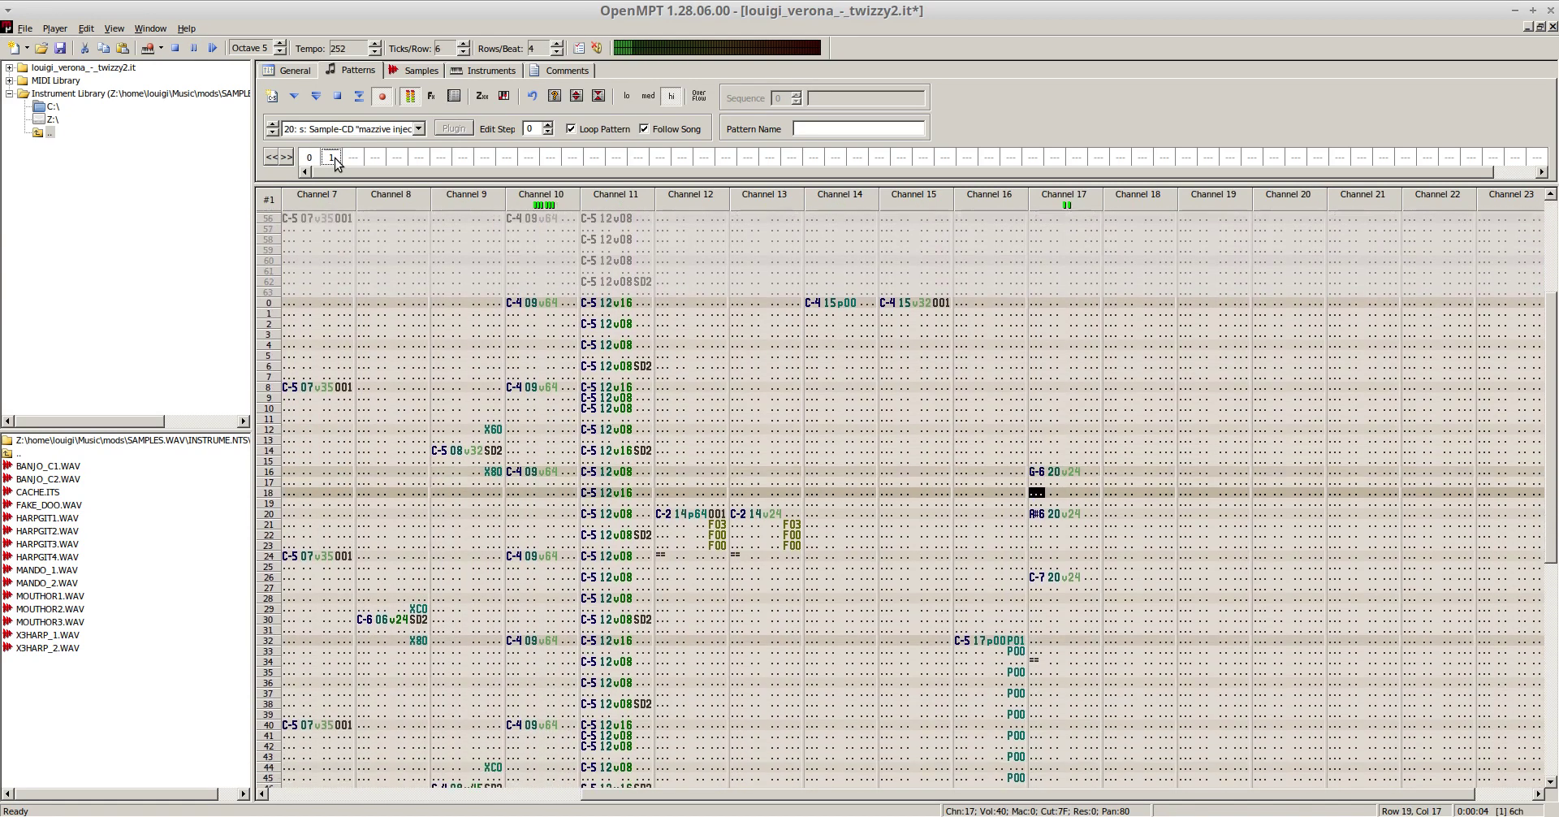
pyautogui.press('F8')
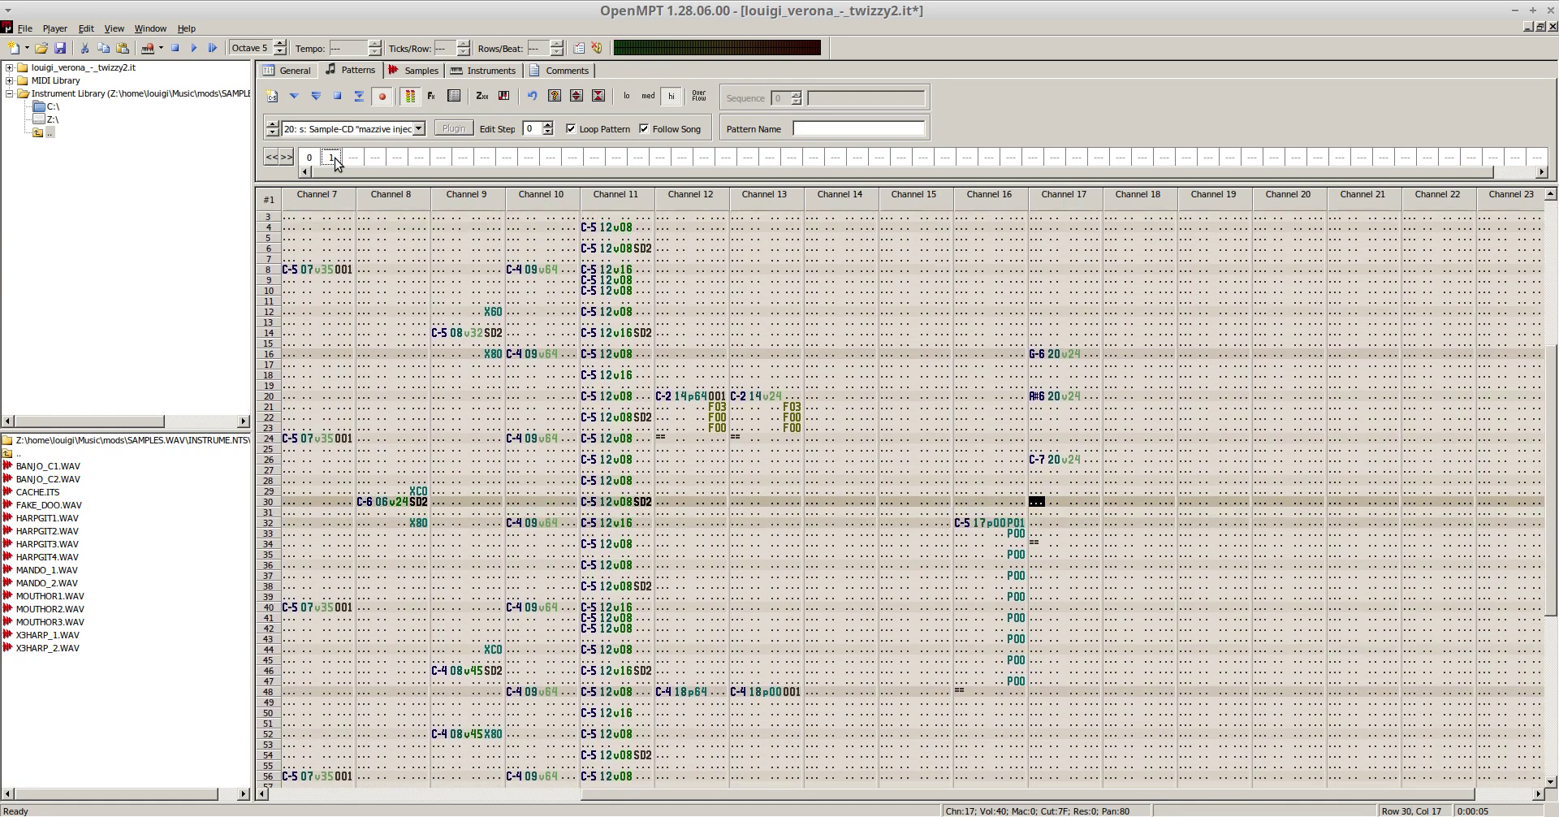
pyautogui.press('F6')
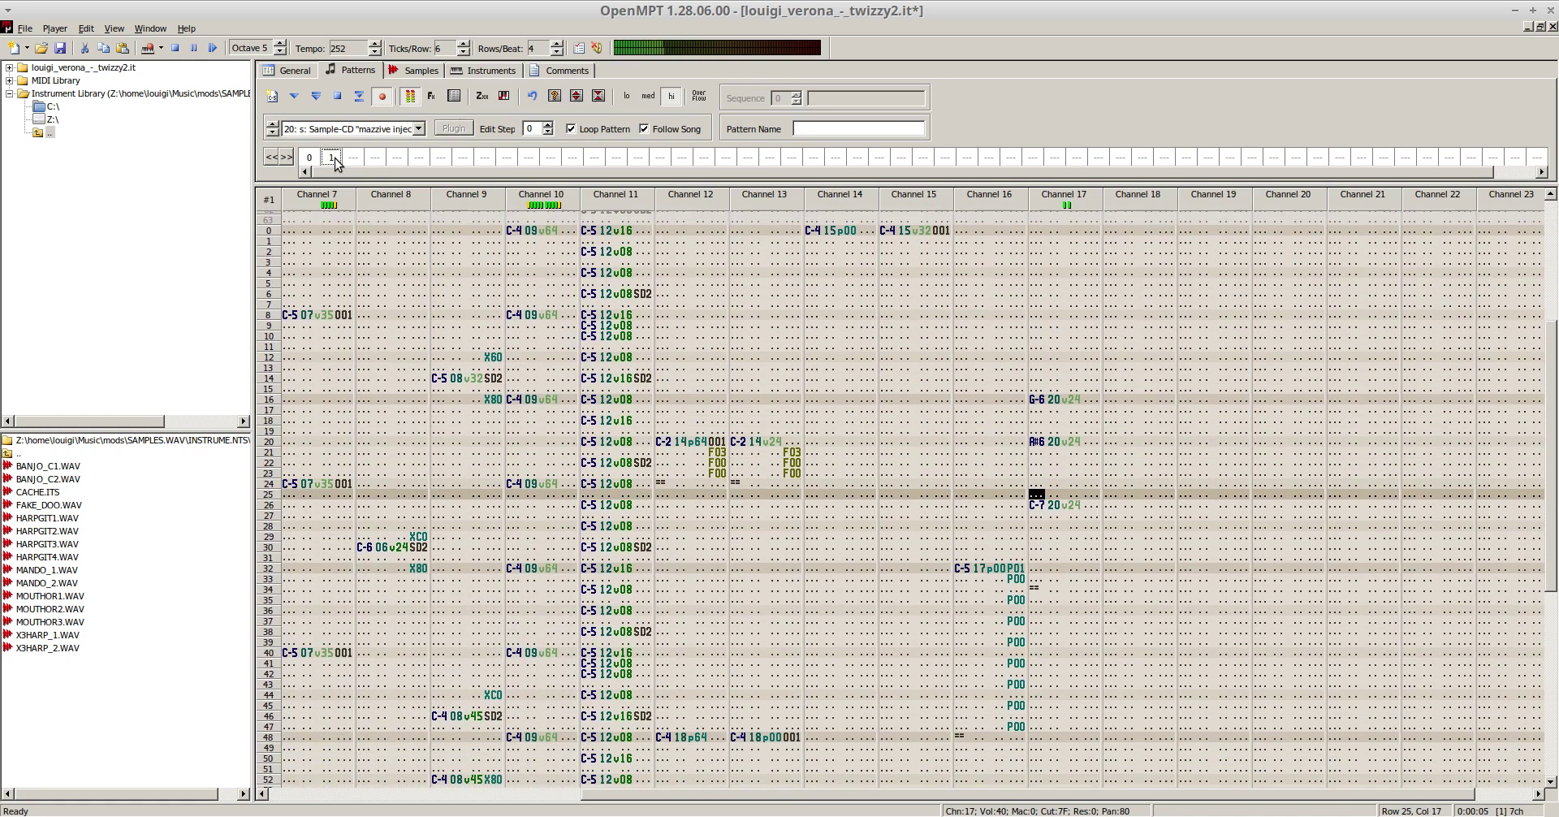
pyautogui.press('F6')
pyautogui.press('F8')
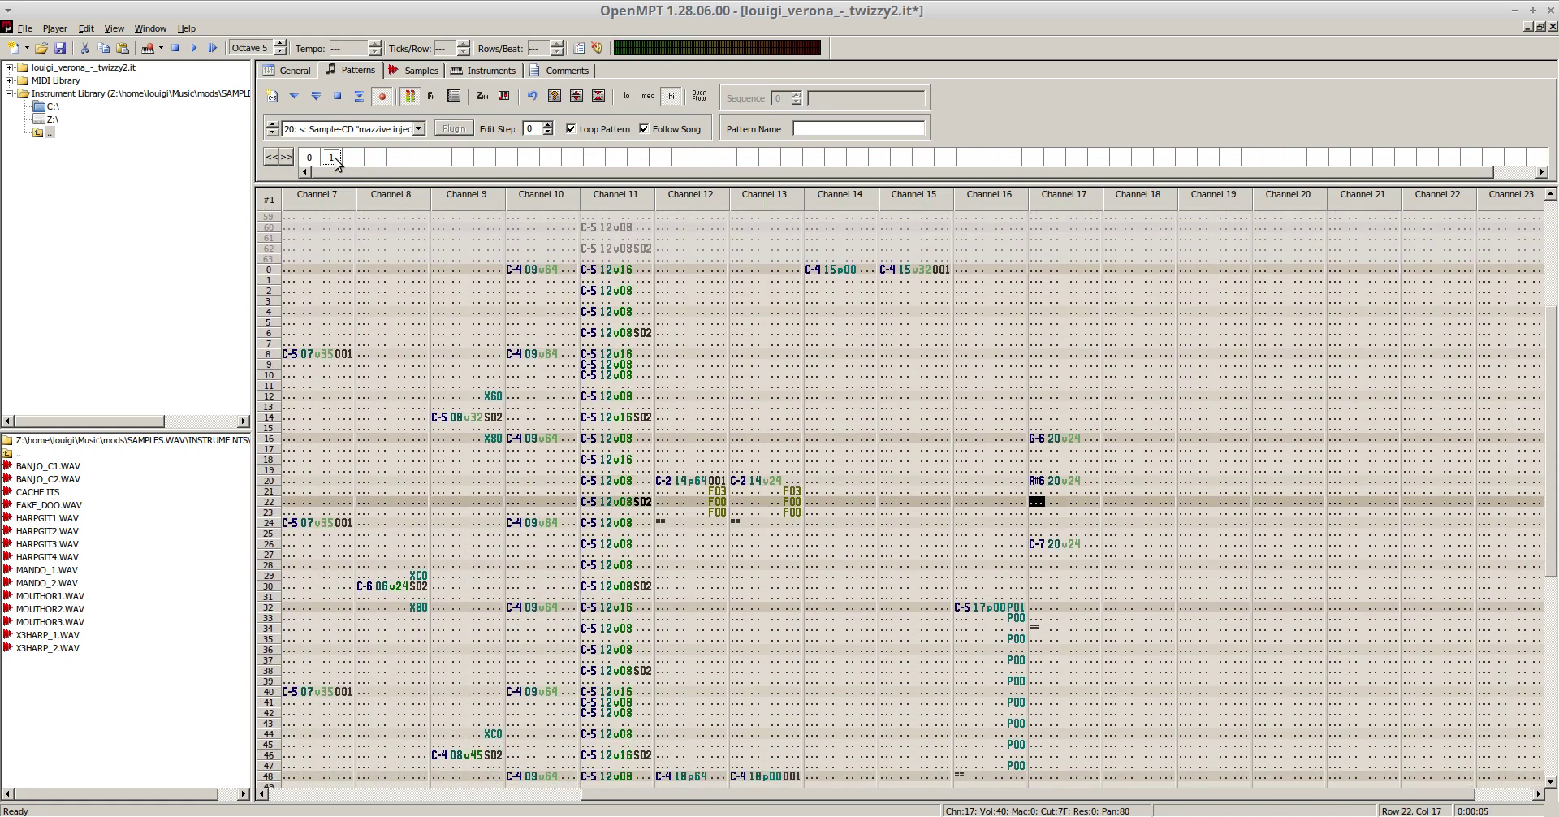
# - Shift the C-7 note in channel 17 to row 28 and its note-off to row 36, and play it back
pyautogui.press('F5')
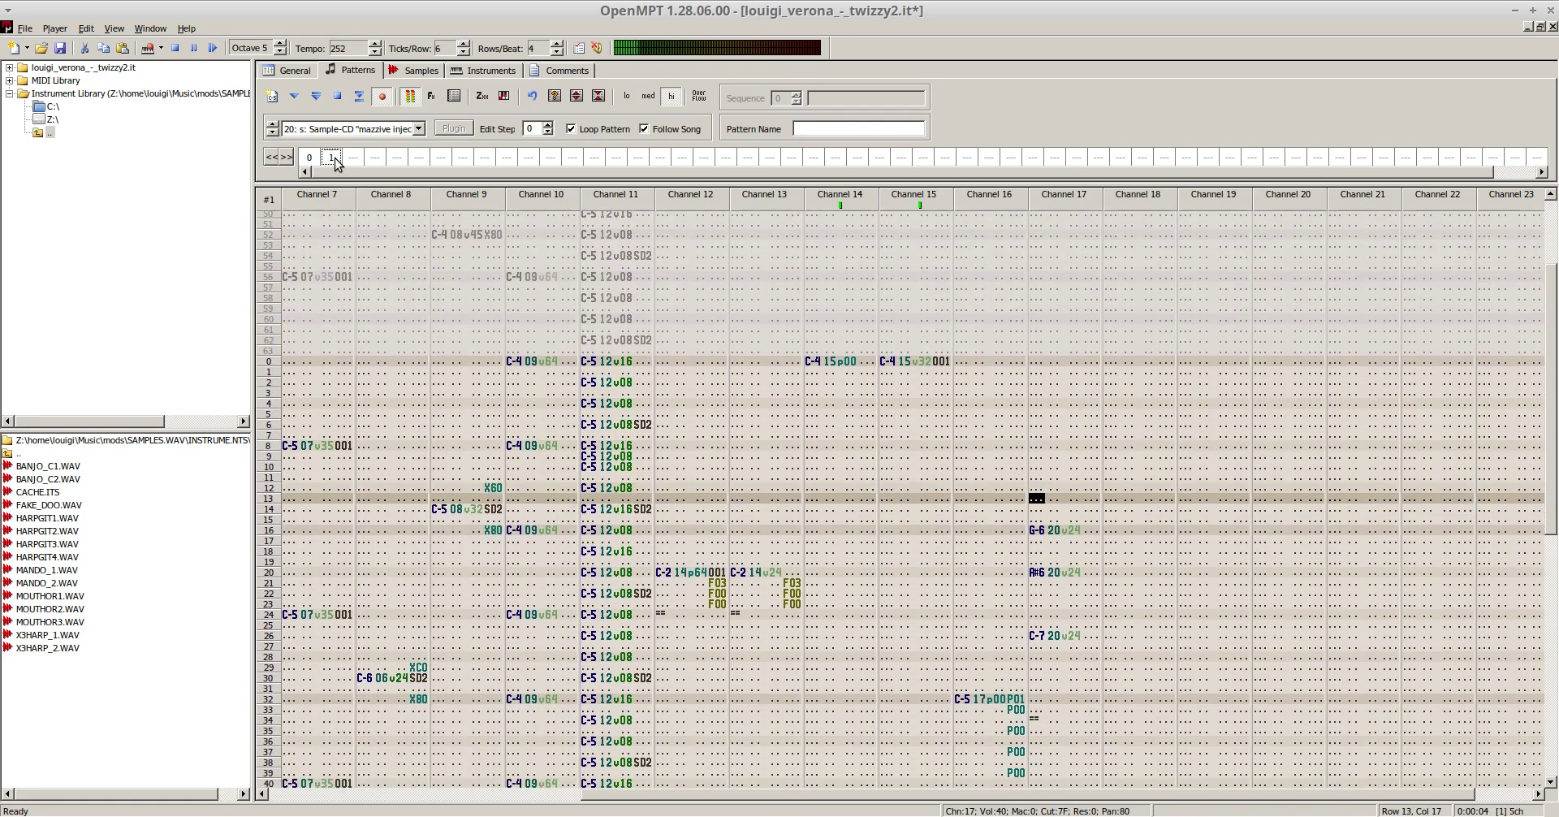
pyautogui.press('F8')
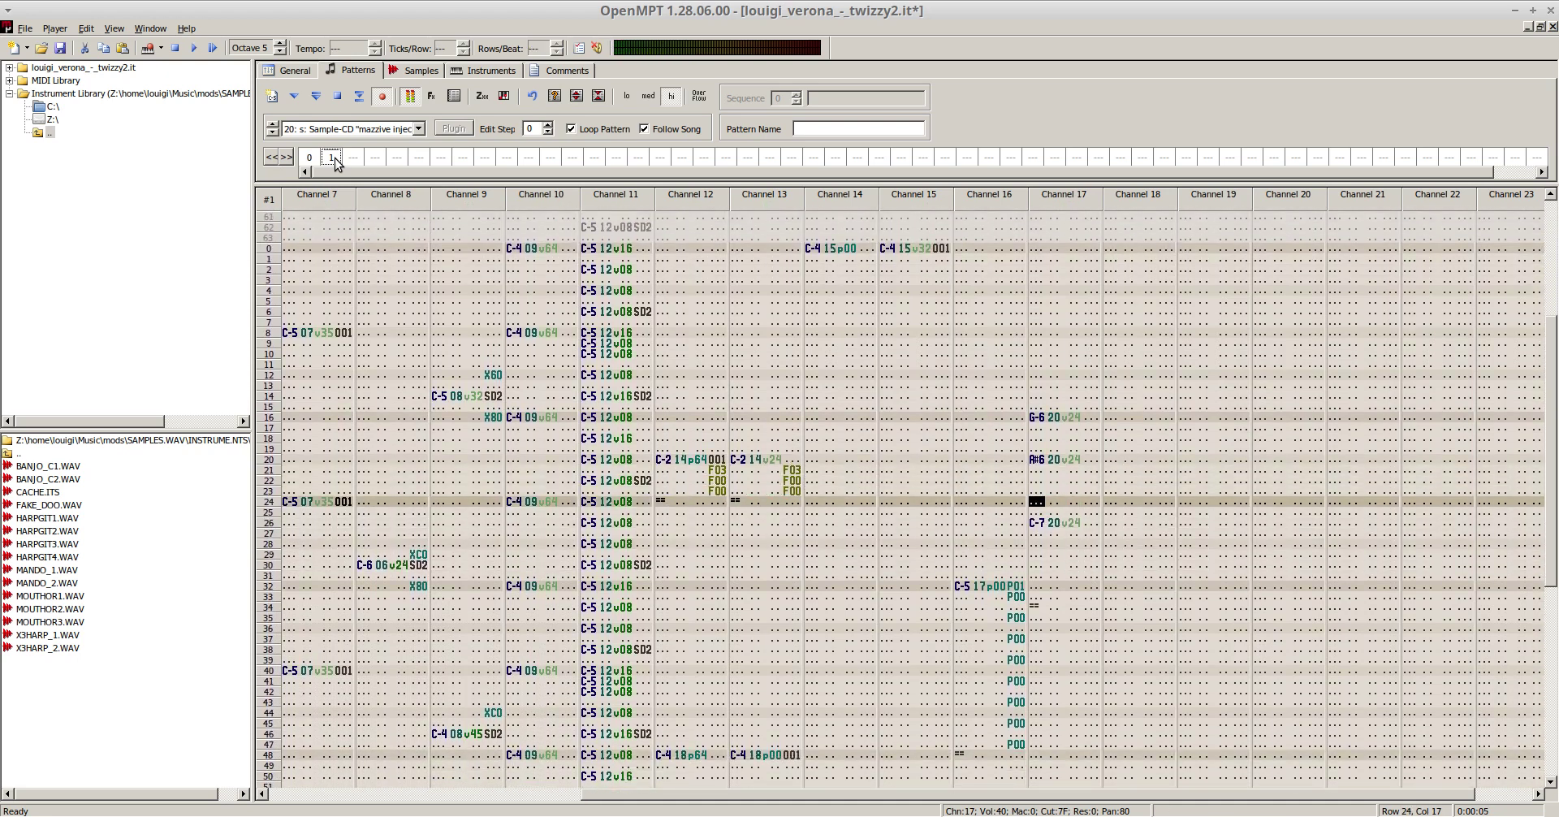
pyautogui.press('F6')
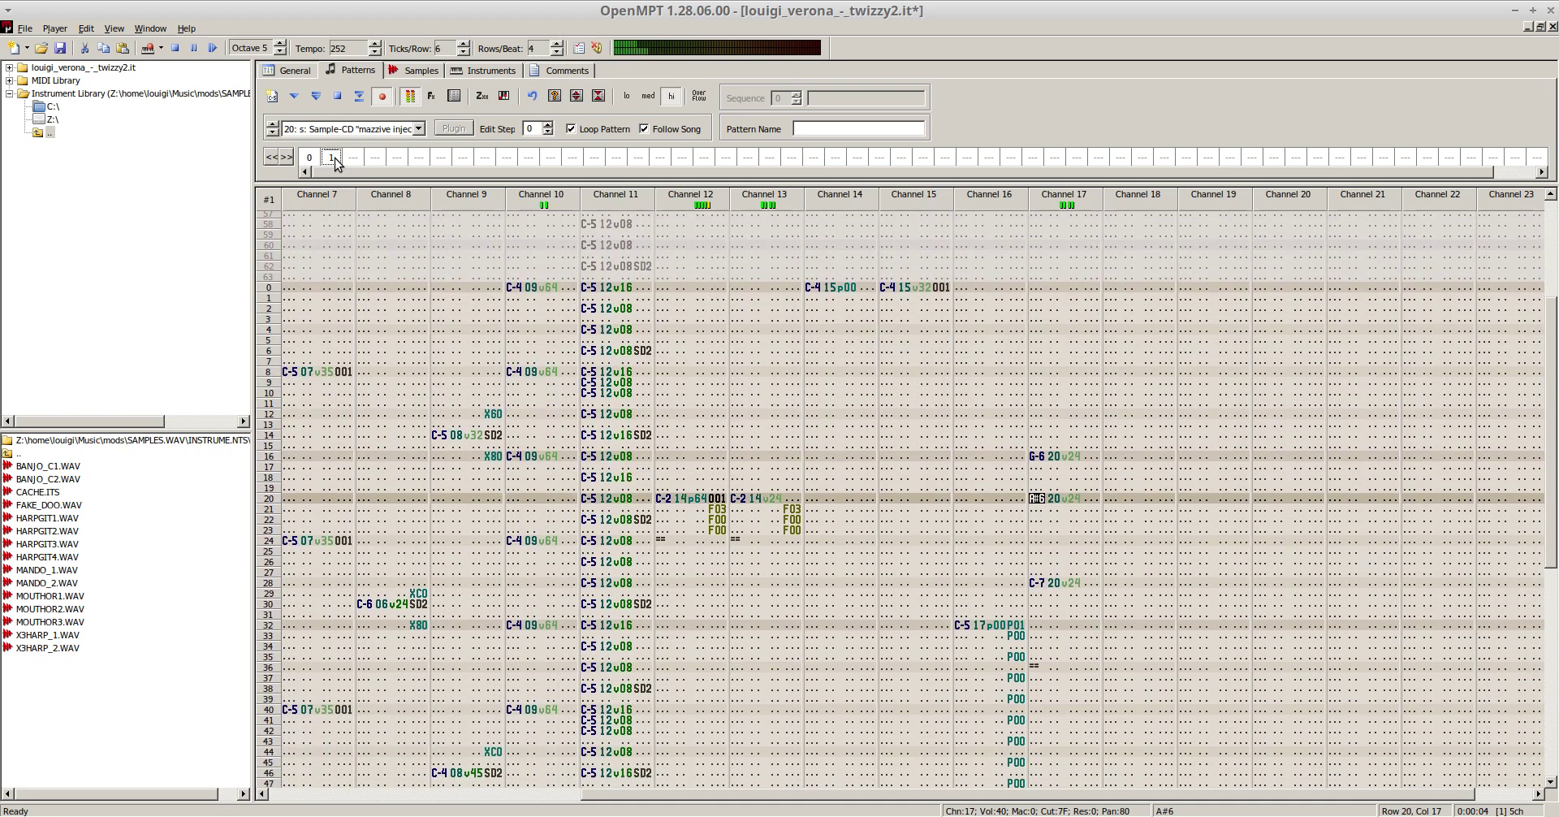
pyautogui.press('F8')
# - Enter H00 vibrato effects at rows 31 through 35 of channel 17
pyautogui.press('Up')
pyautogui.press('Up')
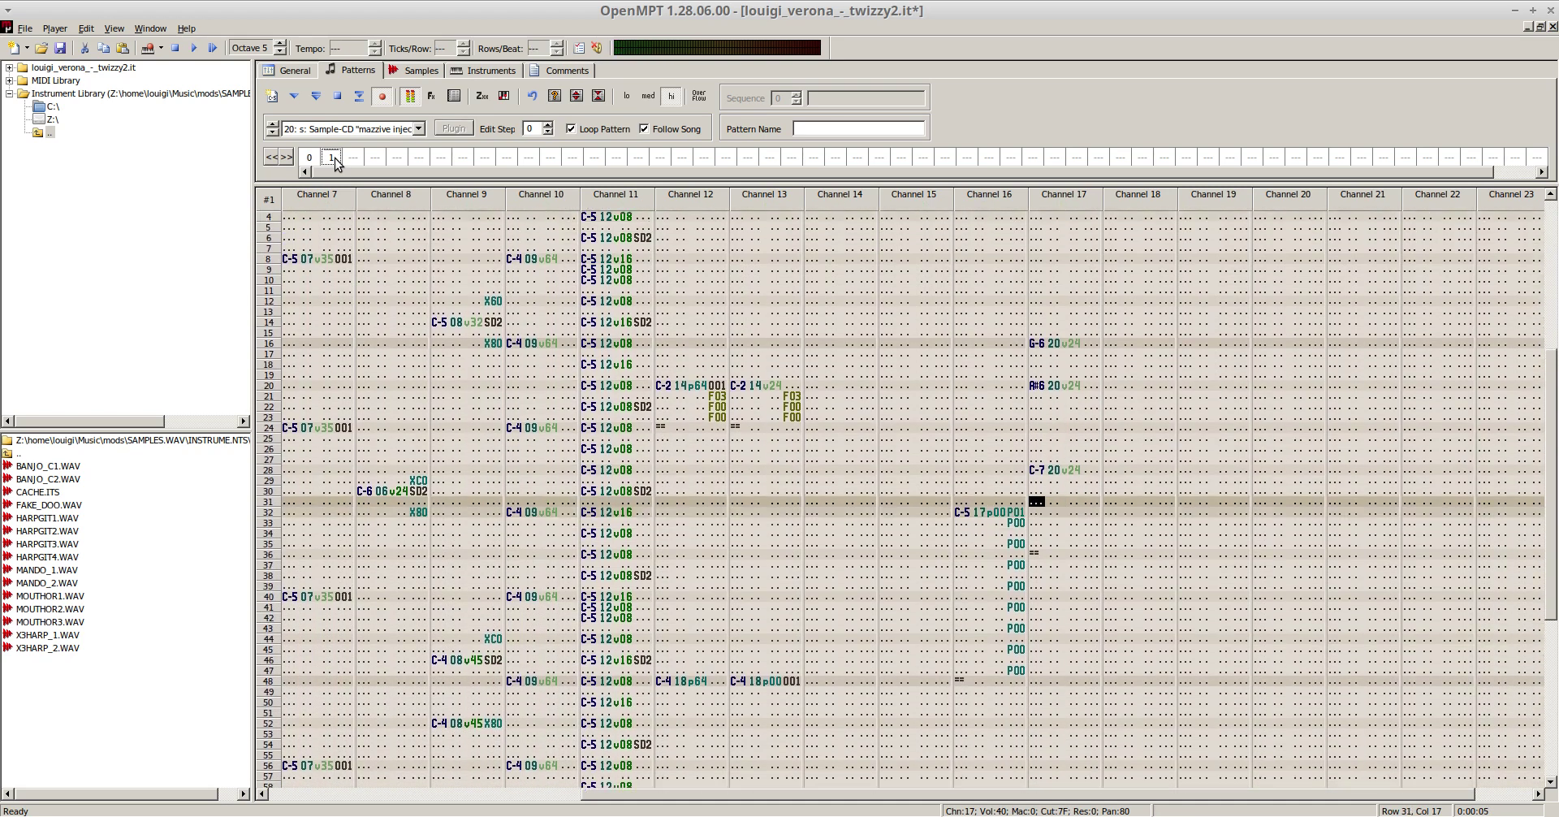
pyautogui.press('h')
pyautogui.press('Down')
pyautogui.press('h')
pyautogui.press('Down')
pyautogui.press('h')
pyautogui.press('Down')
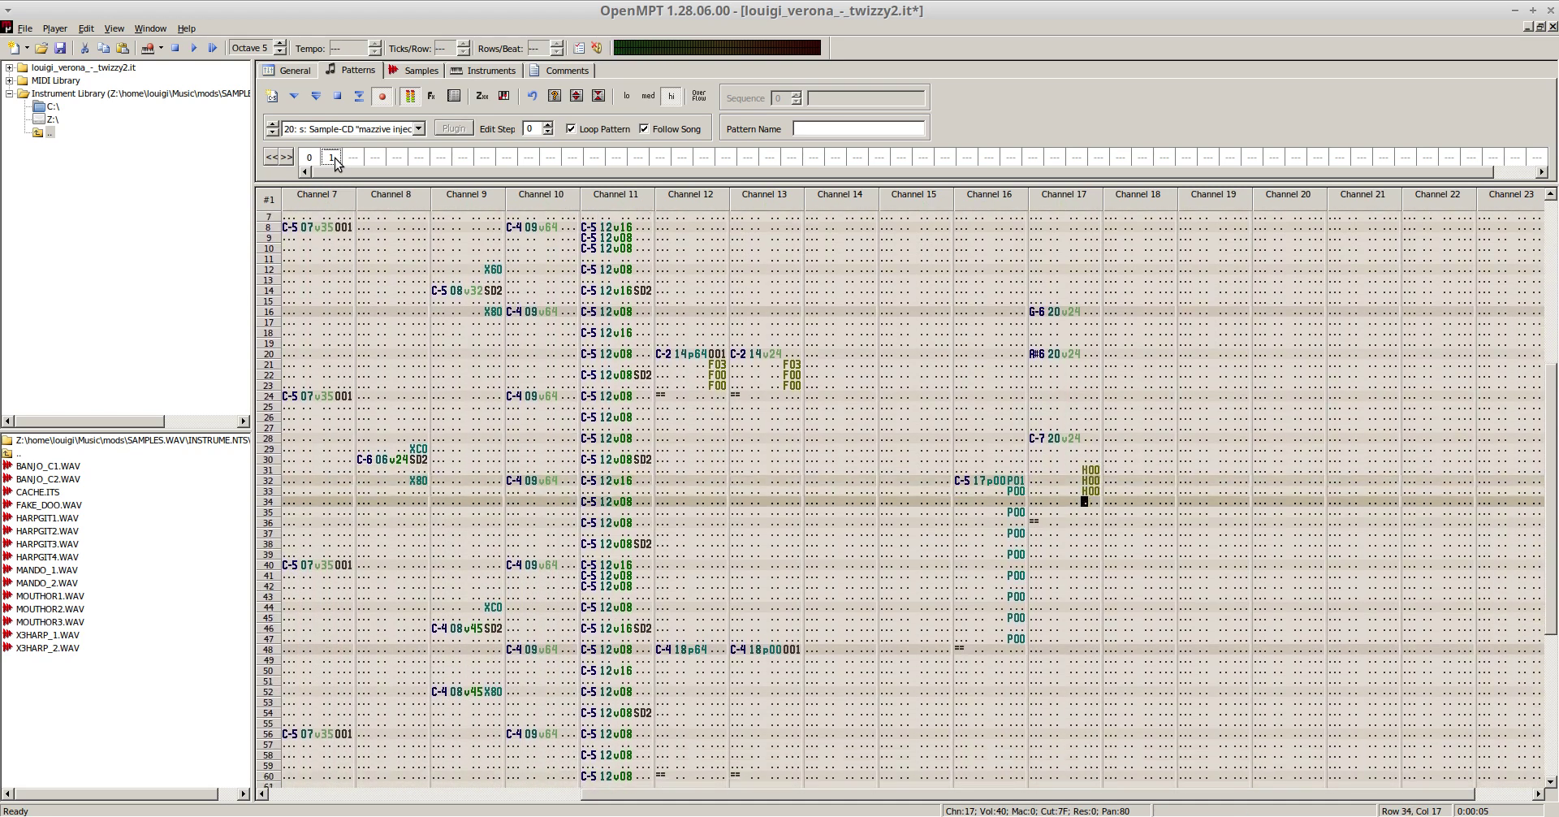
pyautogui.press('h')
pyautogui.press('Down')
pyautogui.press('h')
# - Set the row 31 vibrato in channel 17 to H81 and play back pattern 1
pyautogui.press('Up')
pyautogui.press('Up')
pyautogui.press('Up')
pyautogui.press('Up')
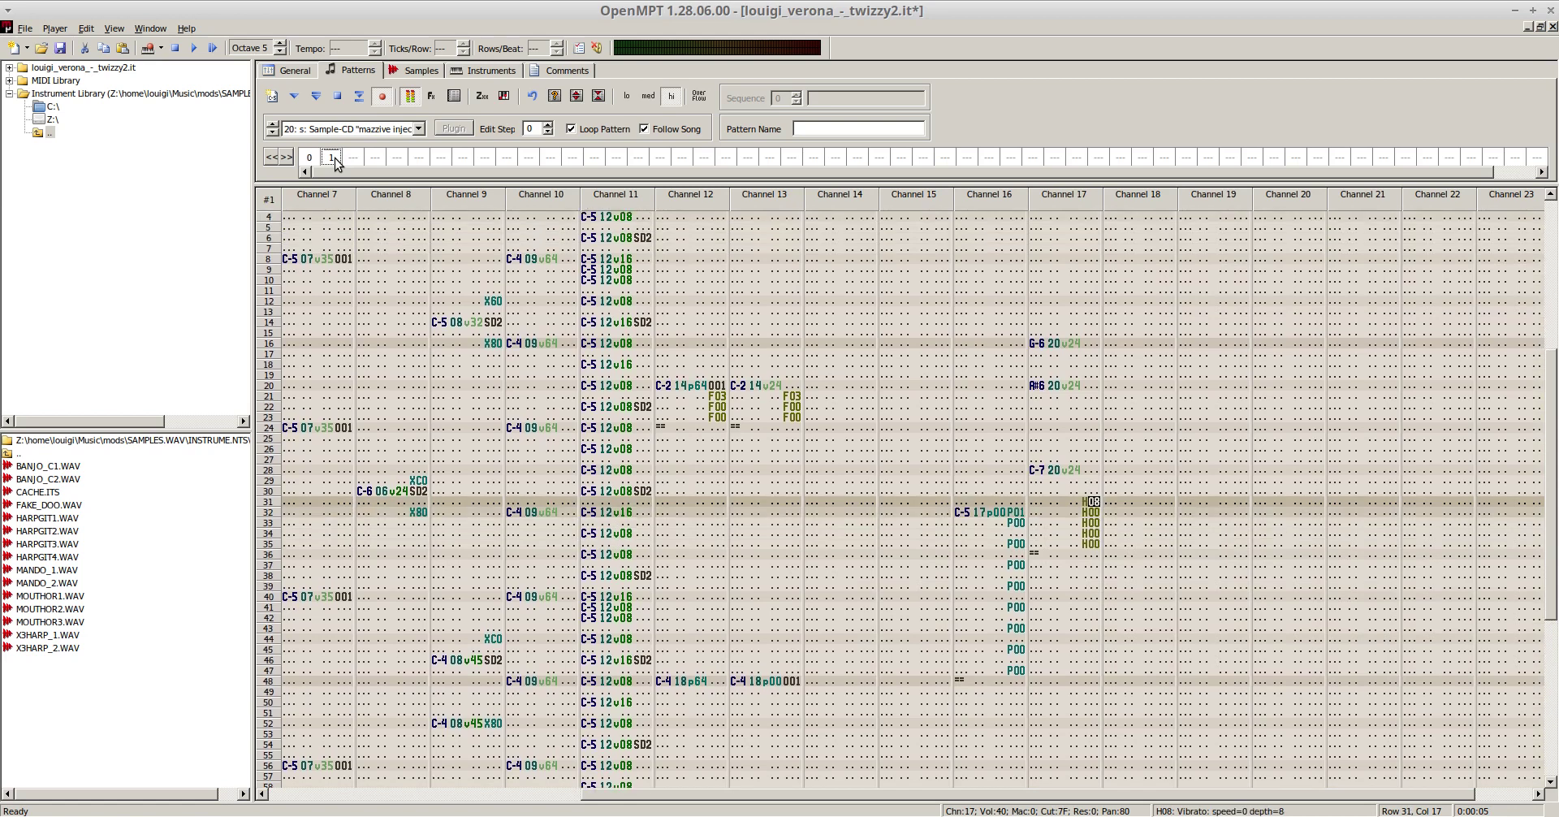
pyautogui.press('F6')
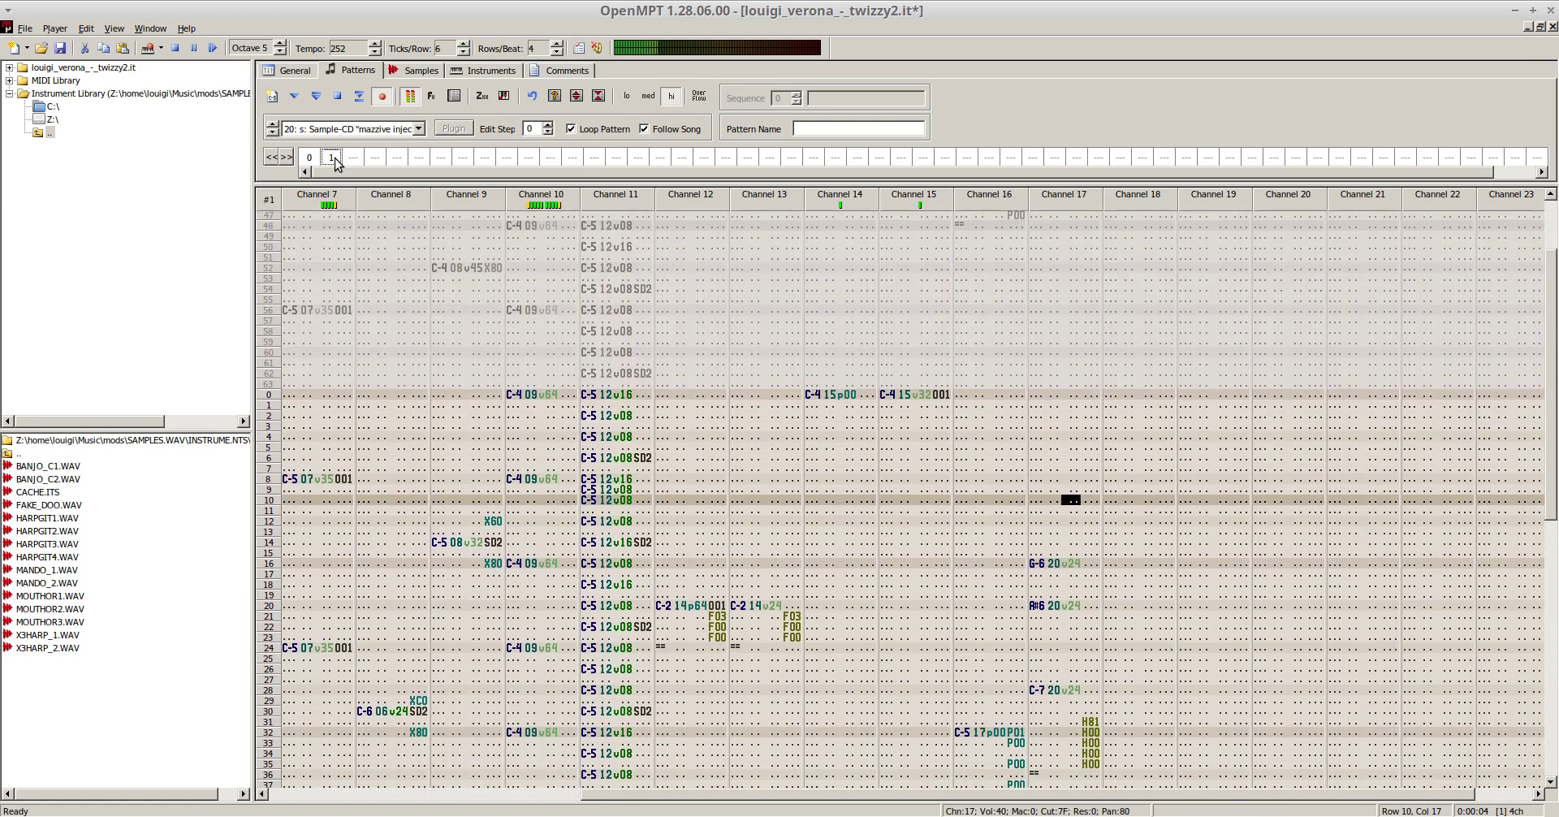
pyautogui.press('F8')
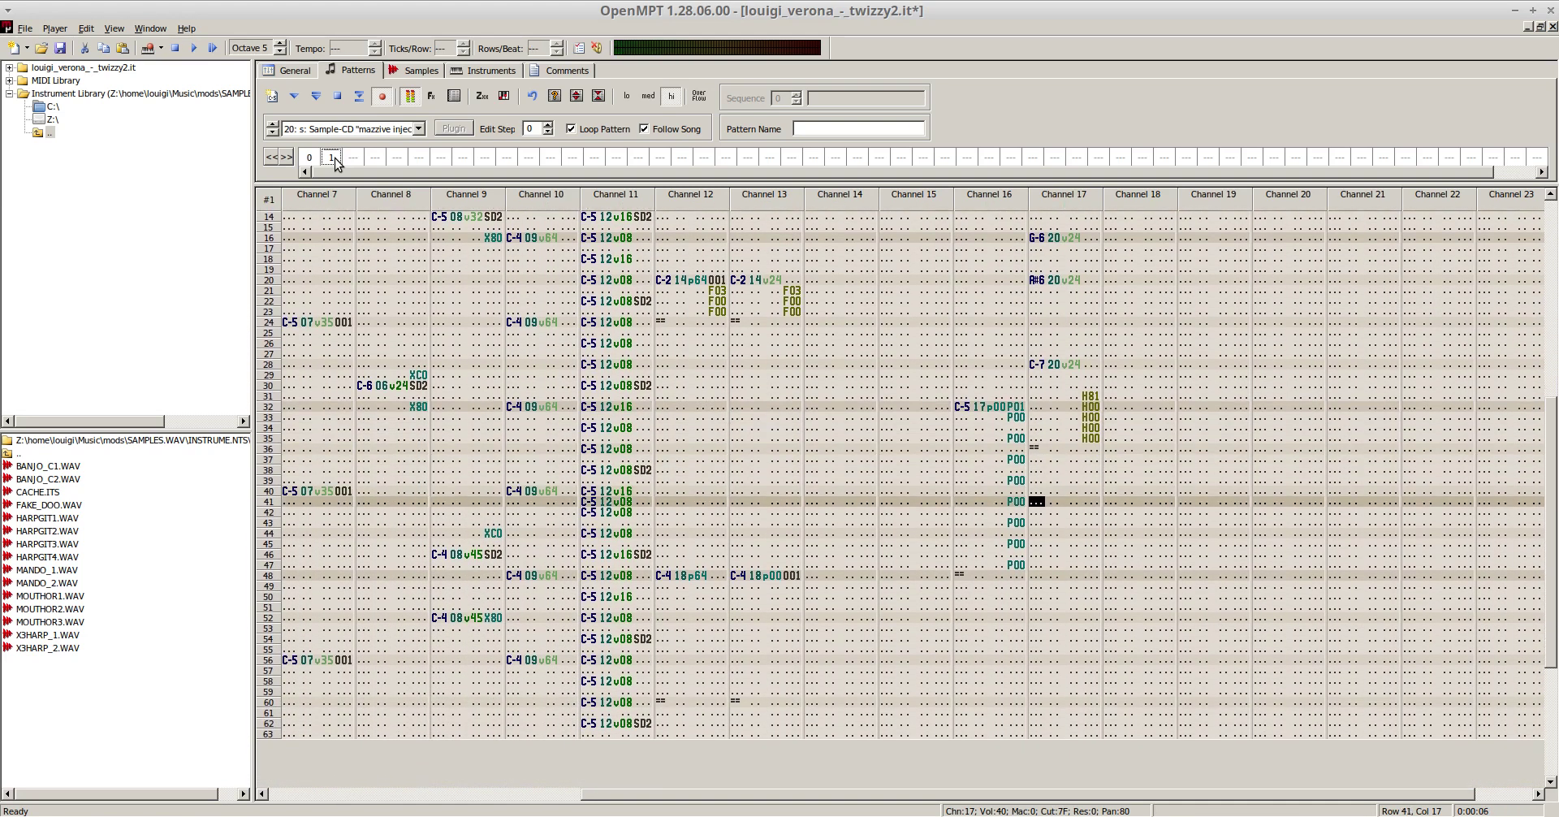
# - Enter portamento-down effects at rows 23 through 27 of channel 17, E01 followed by E00, and play back the pattern
pyautogui.press('Up')
pyautogui.press('Up')
pyautogui.press('Up')
pyautogui.press('Up')
pyautogui.press('Up')
pyautogui.press('Up')
pyautogui.press('Up')
pyautogui.press('Up')
pyautogui.press('Up')
pyautogui.press('Up')
pyautogui.press('Up')
pyautogui.press('Up')
pyautogui.press('Up')
pyautogui.press('Up')
pyautogui.press('Up')
pyautogui.press('Up')
pyautogui.press('Up')
pyautogui.press('Up')
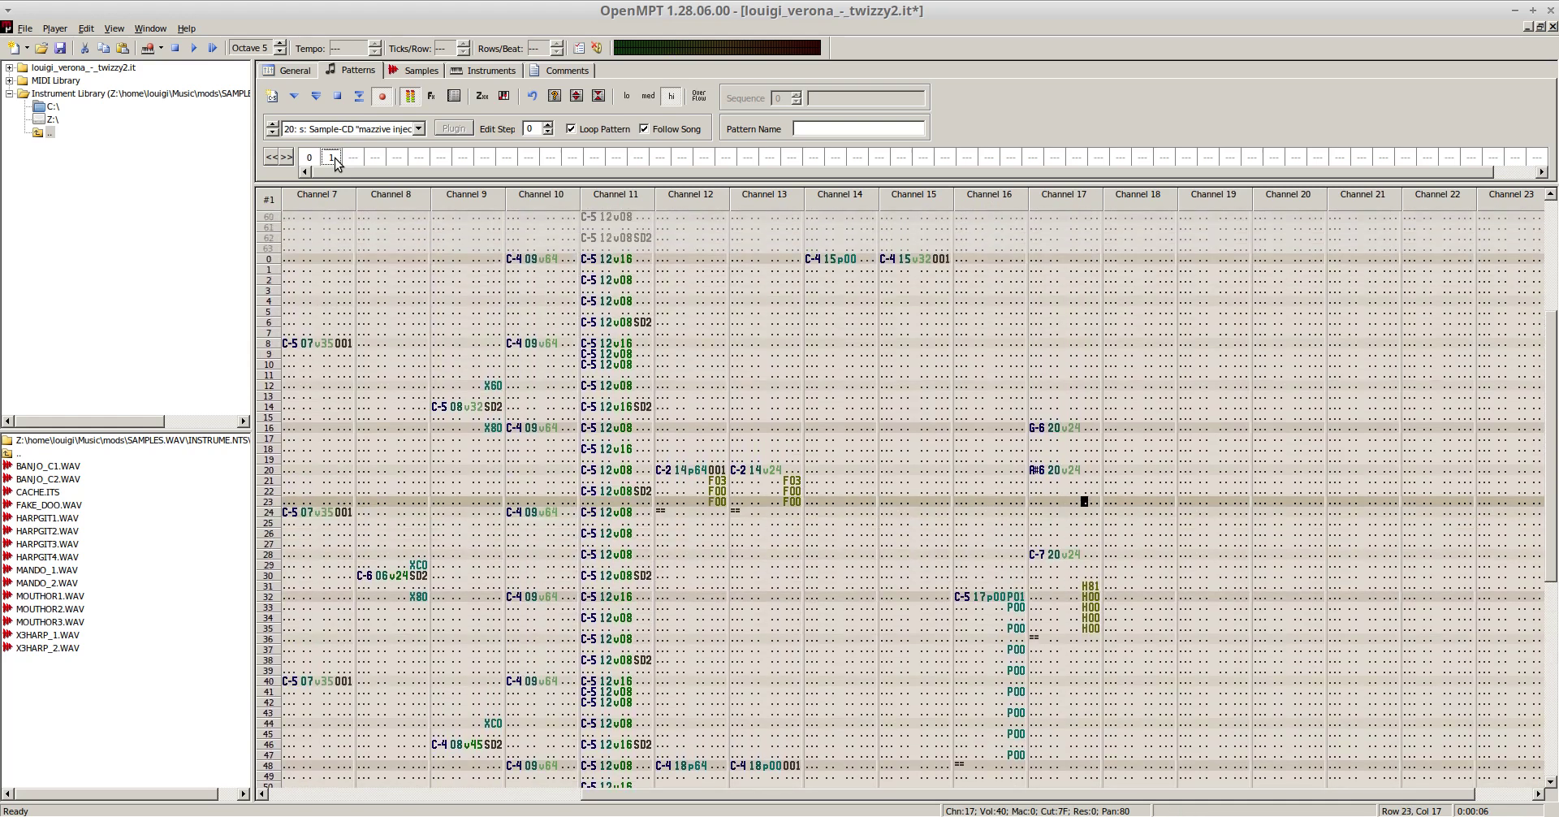
pyautogui.press('Down')
pyautogui.press('e')
pyautogui.press('Down')
pyautogui.press('e')
pyautogui.press('Down')
pyautogui.press('e')
pyautogui.press('Down')
pyautogui.press('e')
pyautogui.press('Up')
pyautogui.press('Up')
pyautogui.press('Up')
pyautogui.press('Up')
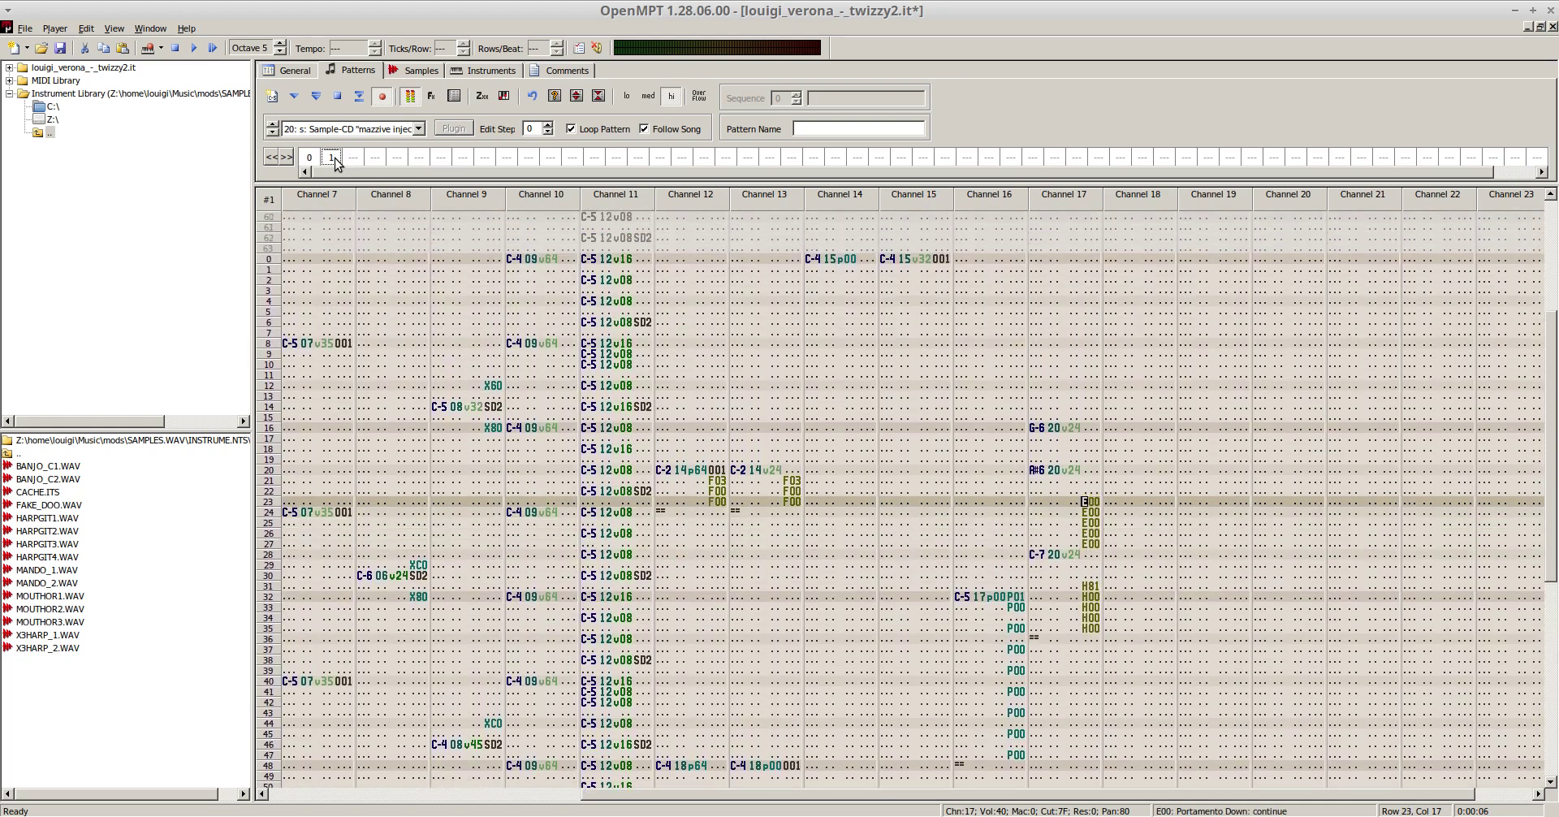
pyautogui.press('F6')
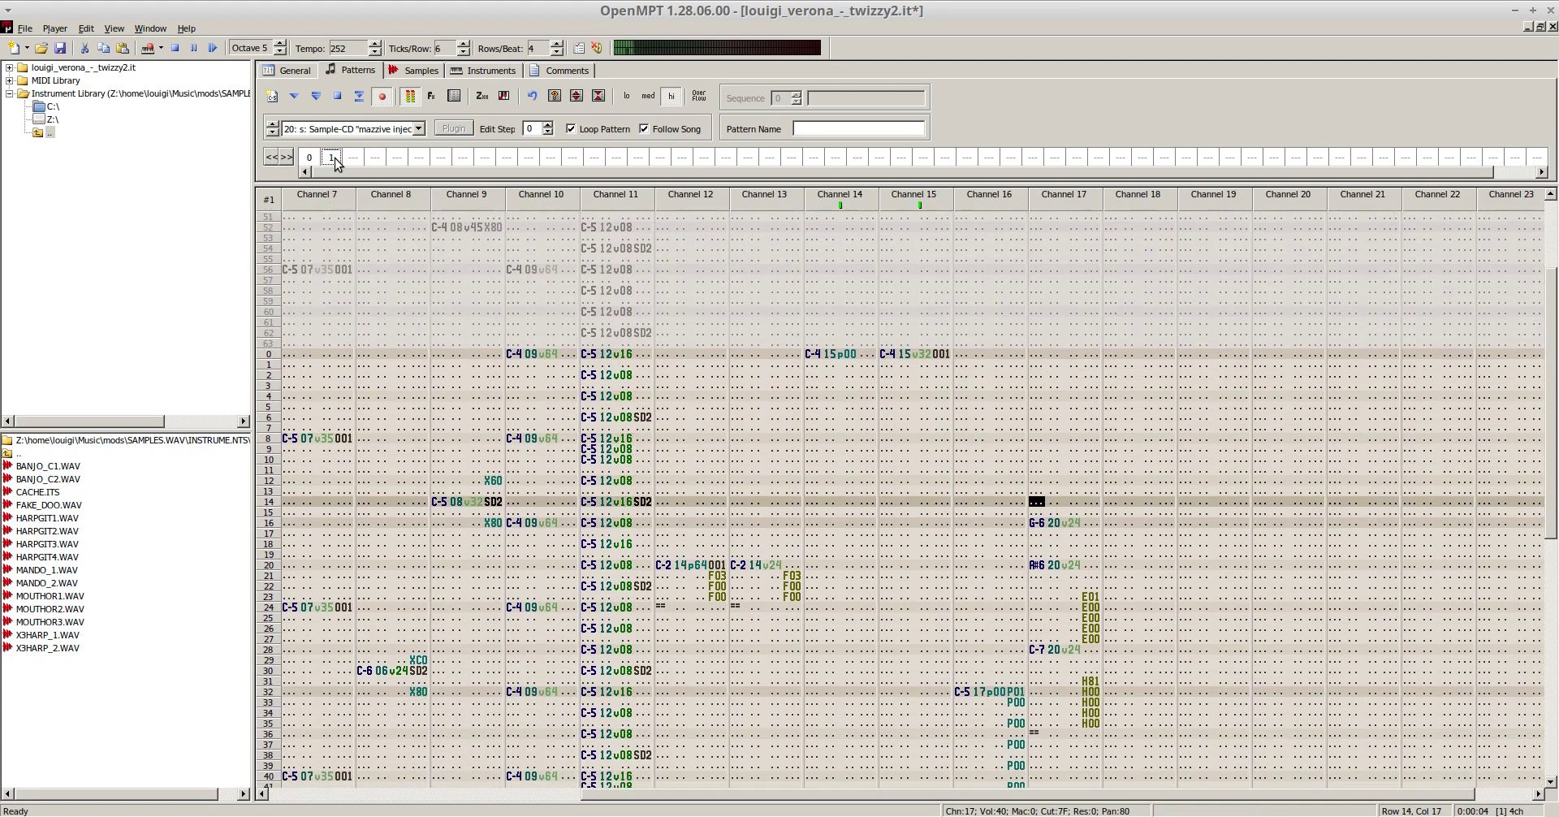
pyautogui.press('F8')
# - Set the row 25 portamento in channel 17 to E03, clear the effects at rows 23 and 24, and play back
pyautogui.press('Up')
pyautogui.press('Up')
pyautogui.press('Up')
pyautogui.press('Up')
pyautogui.press('Up')
pyautogui.press('Up')
pyautogui.press('Up')
pyautogui.press('Up')
pyautogui.press('Up')
pyautogui.press('Up')
pyautogui.press('Up')
pyautogui.press('Up')
pyautogui.press('Up')
pyautogui.press('Up')
pyautogui.press('Up')
pyautogui.press('Up')
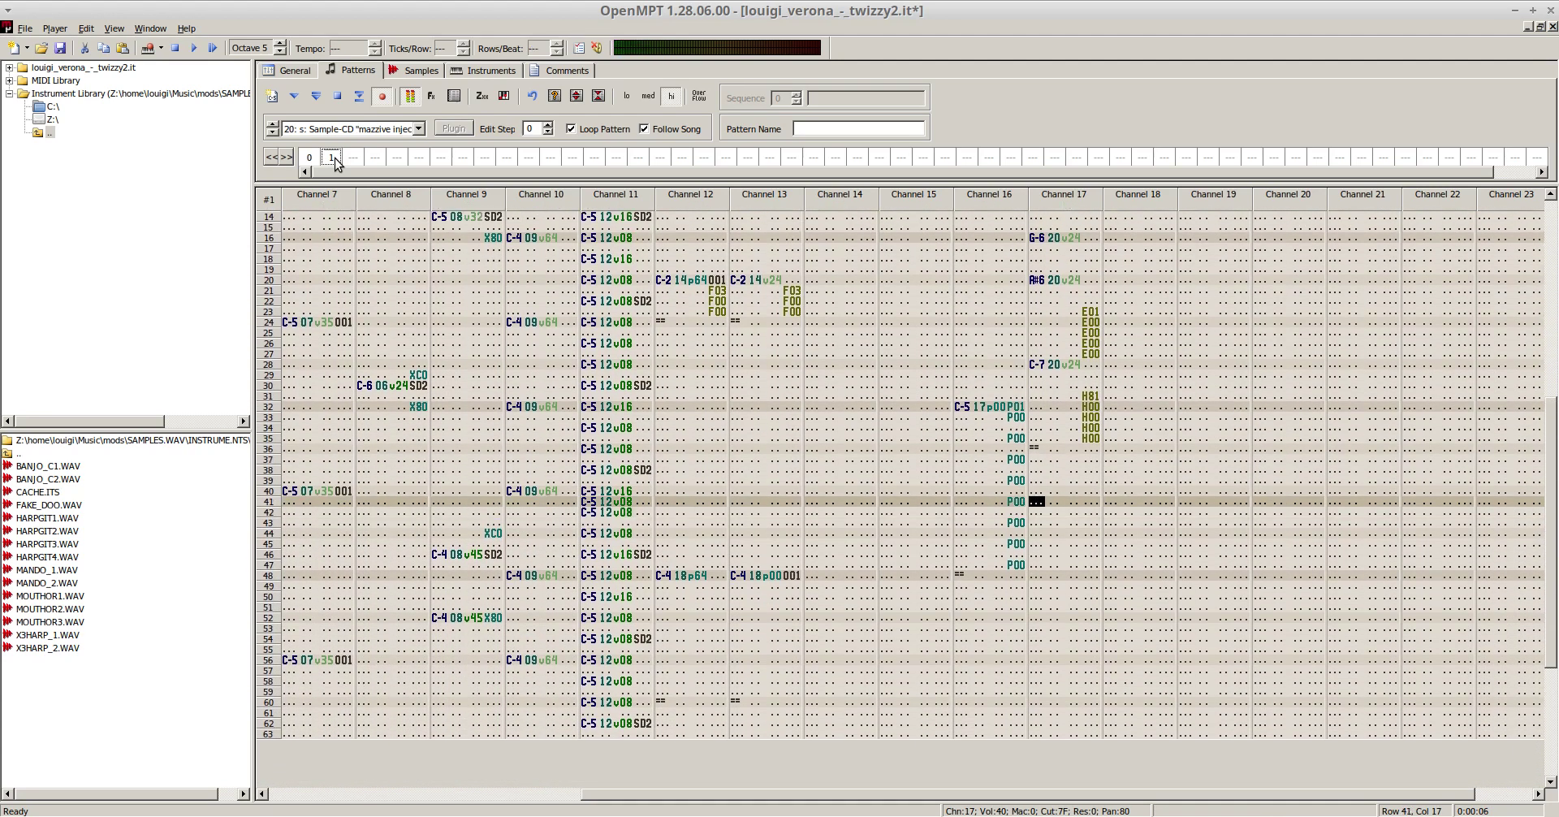
pyautogui.press('Up')
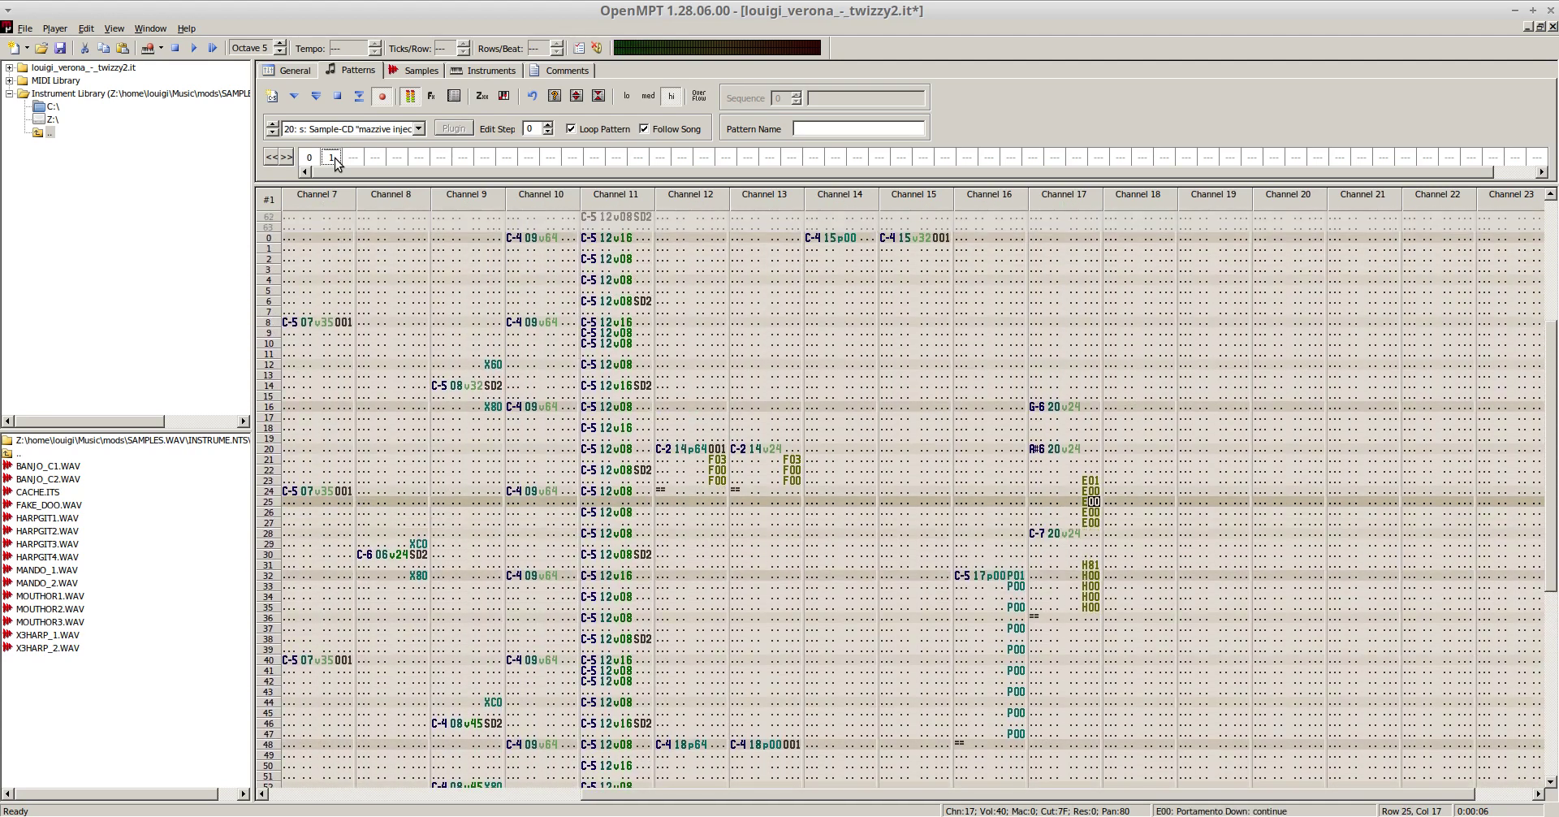
pyautogui.press('3')
pyautogui.press('Up')
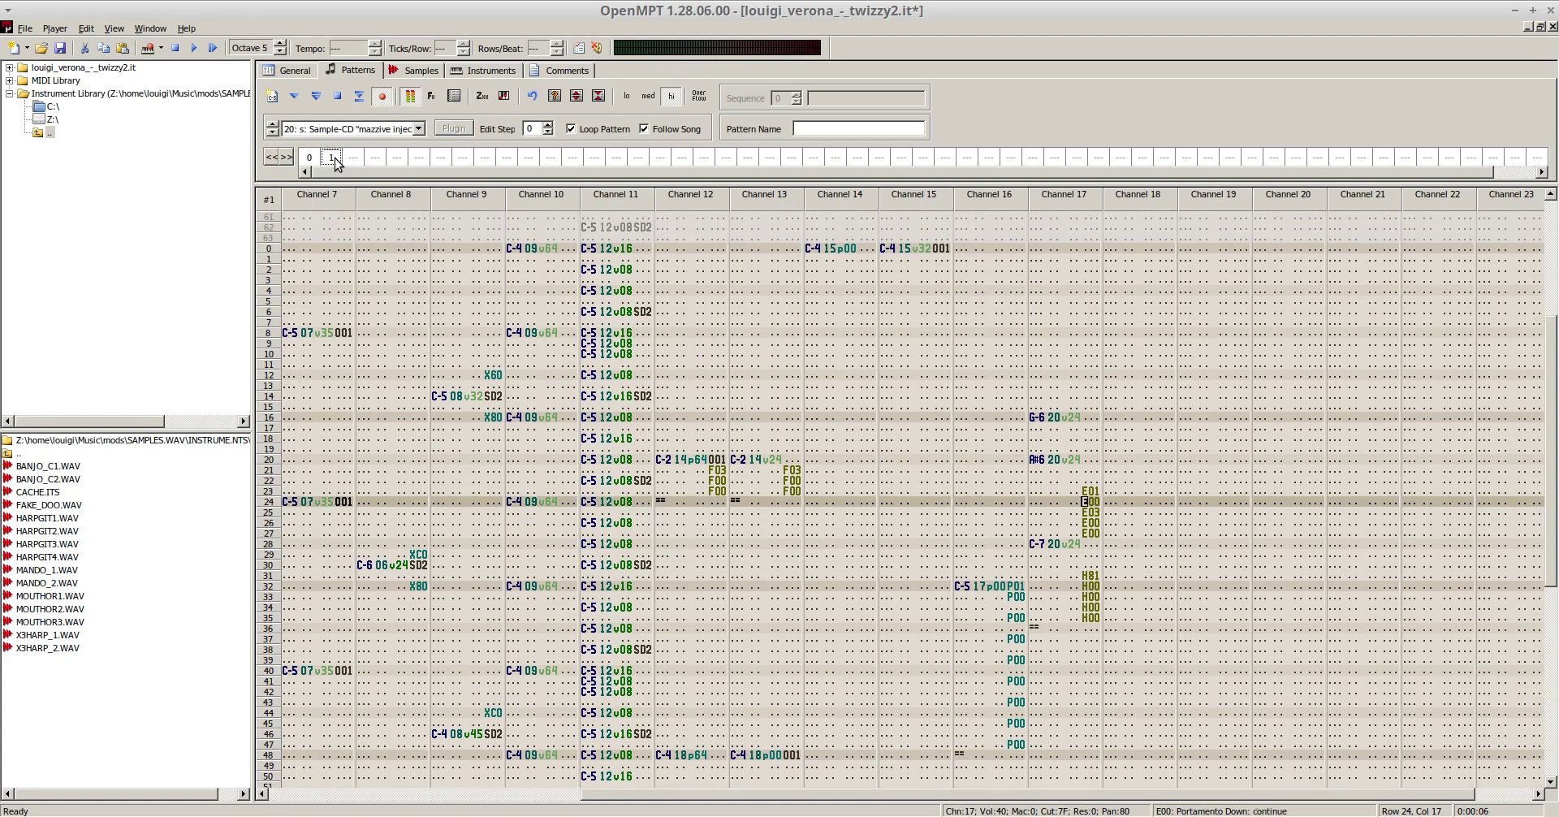
pyautogui.press('Delete')
pyautogui.press('Up')
pyautogui.press('Delete')
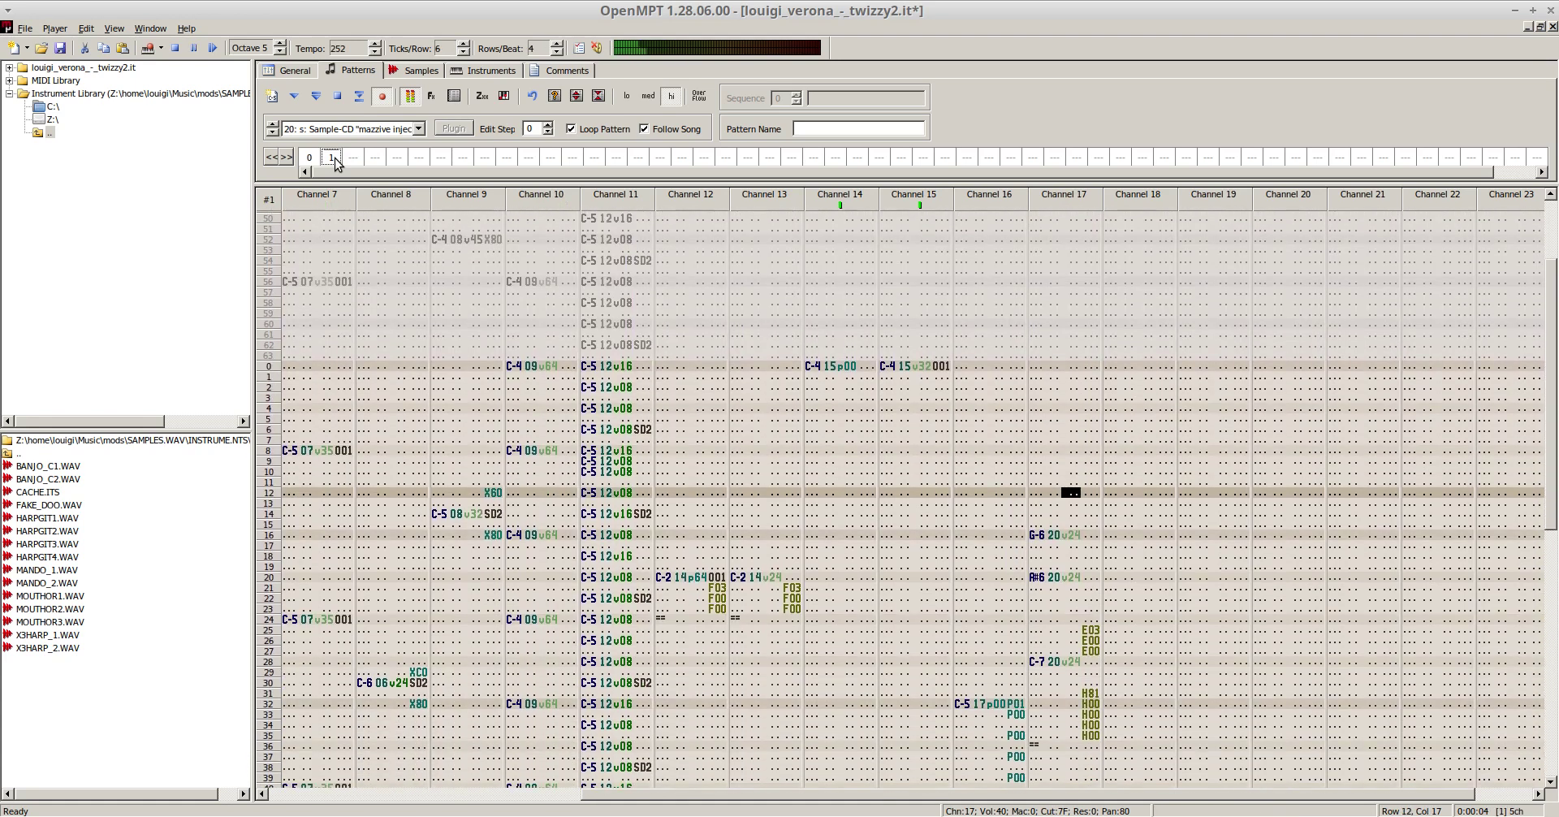
pyautogui.press('F8')
# - Delete the vibrato effects at rows 31 through 35 of channel 17
pyautogui.press('Up')
pyautogui.press('Up')
pyautogui.press('Up')
pyautogui.press('Up')
pyautogui.press('Up')
pyautogui.press('Up')
pyautogui.press('Up')
pyautogui.press('Up')
pyautogui.press('Up')
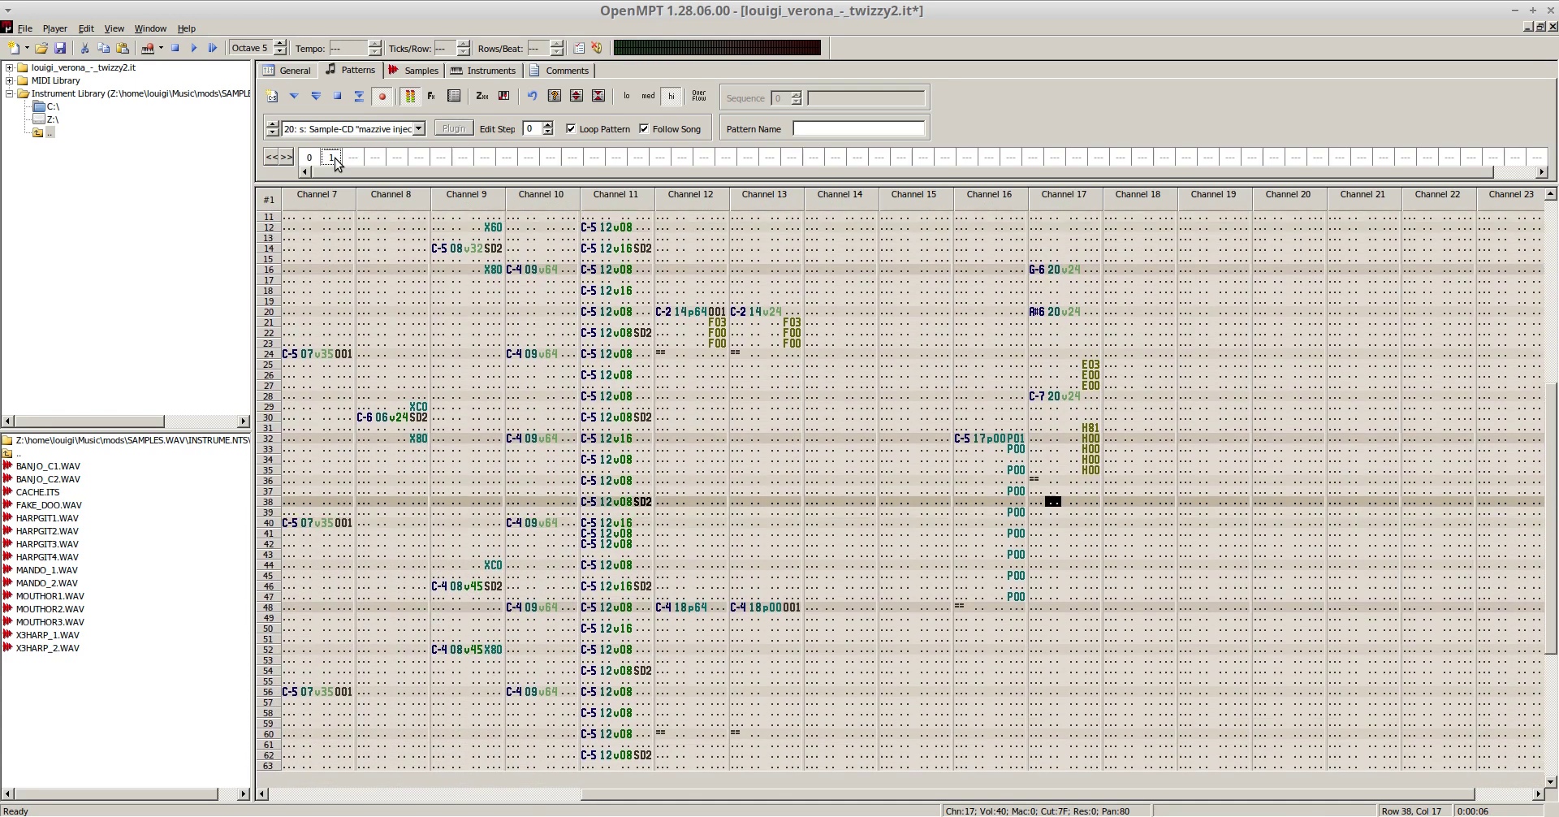
pyautogui.press('Right')
pyautogui.press('Right')
pyautogui.hotkey('shift', 'Right')
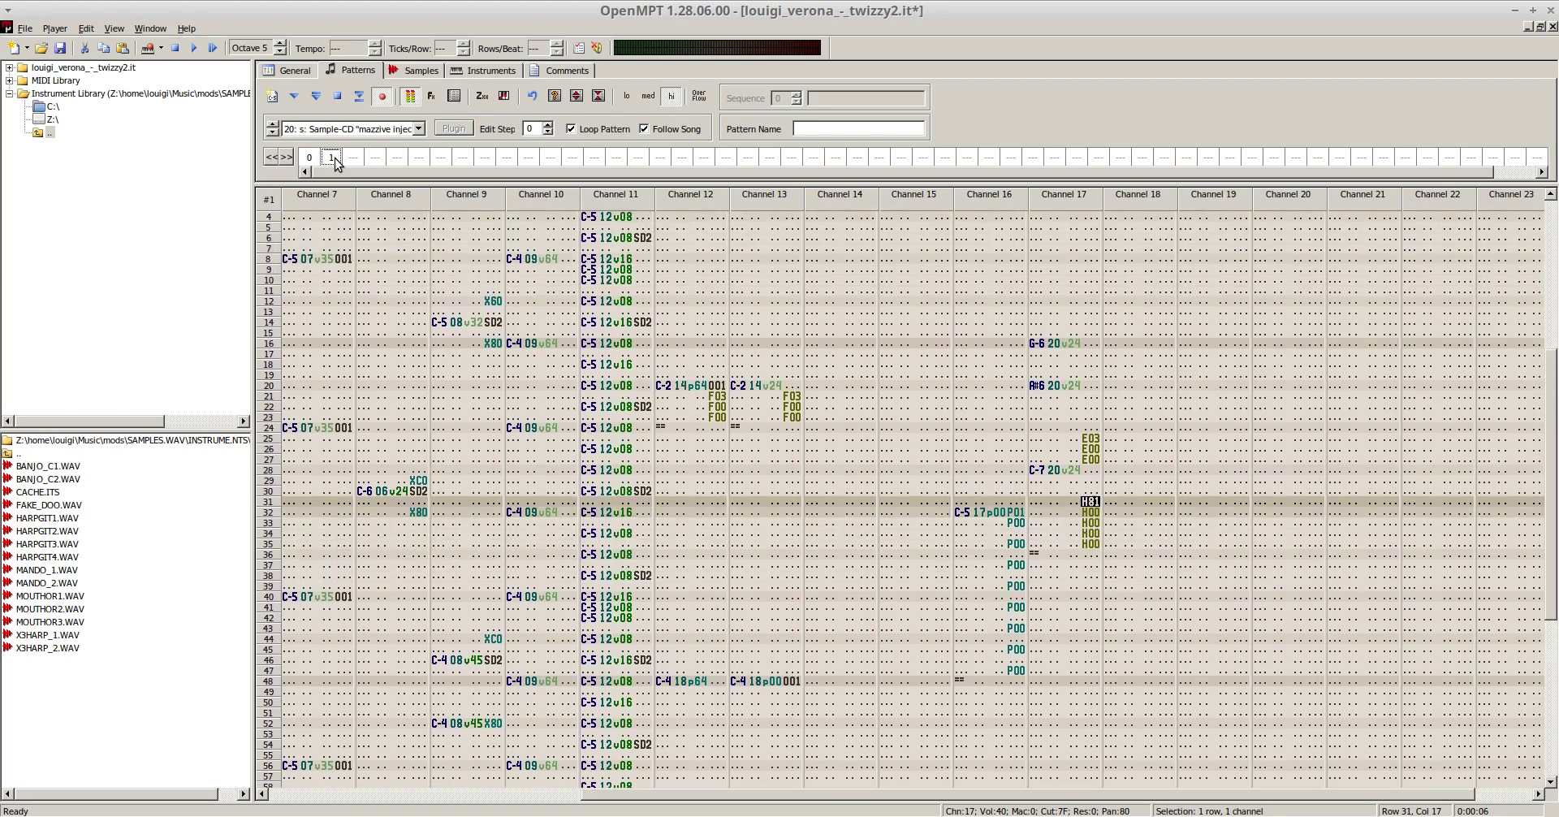
pyautogui.hotkey('shift', 'Down')
pyautogui.hotkey('shift', 'Down')
pyautogui.hotkey('shift', 'Down')
pyautogui.hotkey('shift', 'Down')
pyautogui.press('Delete')
# - Move the note-off ending the channel 17 phrase from row 36 to row 30
pyautogui.press('Up')
pyautogui.press('Up')
pyautogui.press('Up')
pyautogui.press('Up')
pyautogui.press('Up')
pyautogui.press('Up')
pyautogui.press('Up')
pyautogui.press('Up')
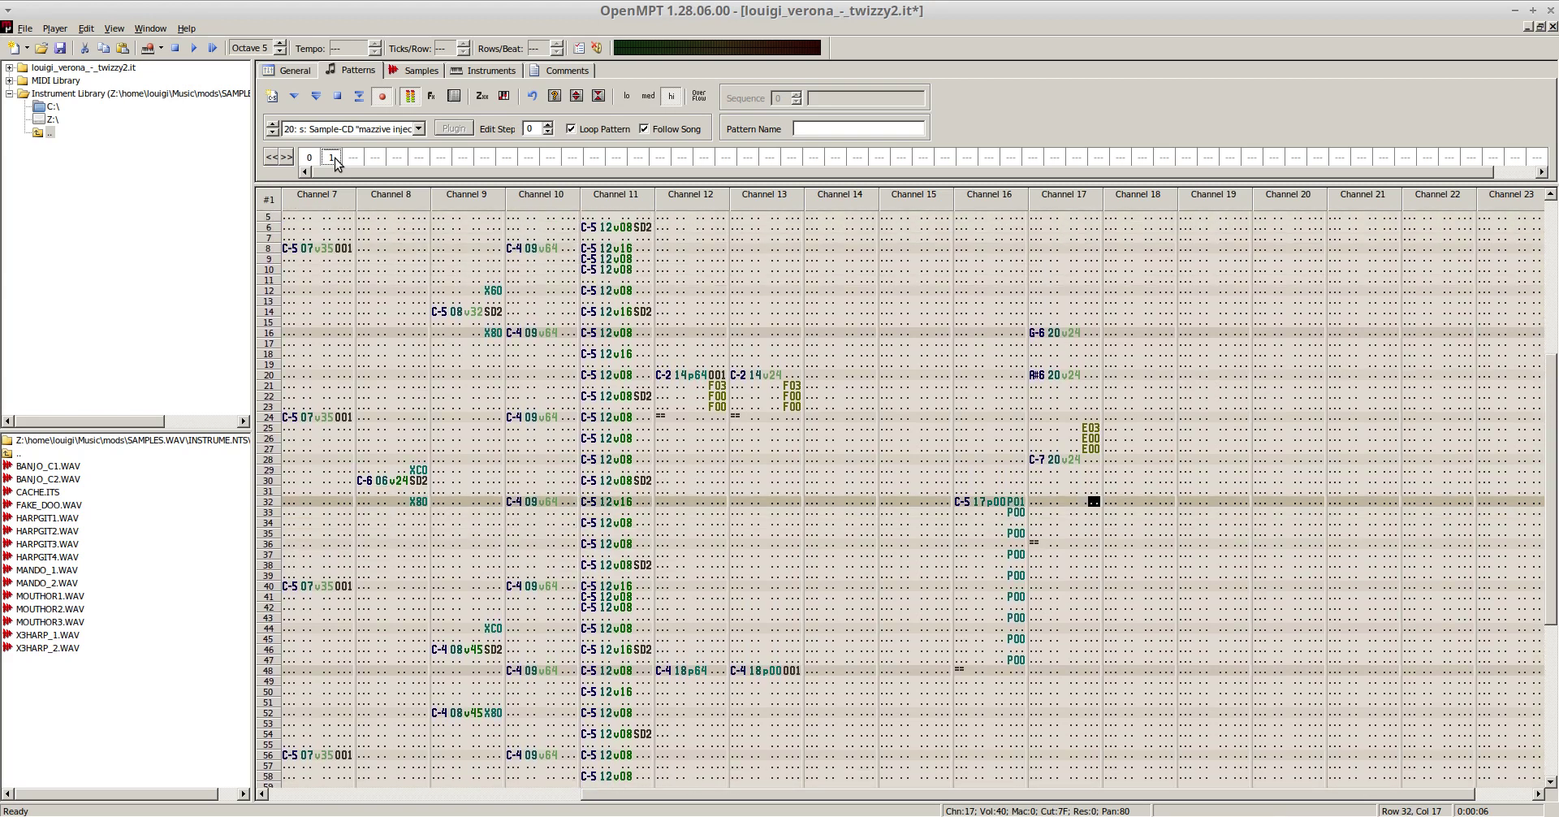
pyautogui.press('Left')
pyautogui.press('Left')
pyautogui.press('Left')
pyautogui.press('Left')
pyautogui.press('Down')
pyautogui.press('Down')
pyautogui.press('Down')
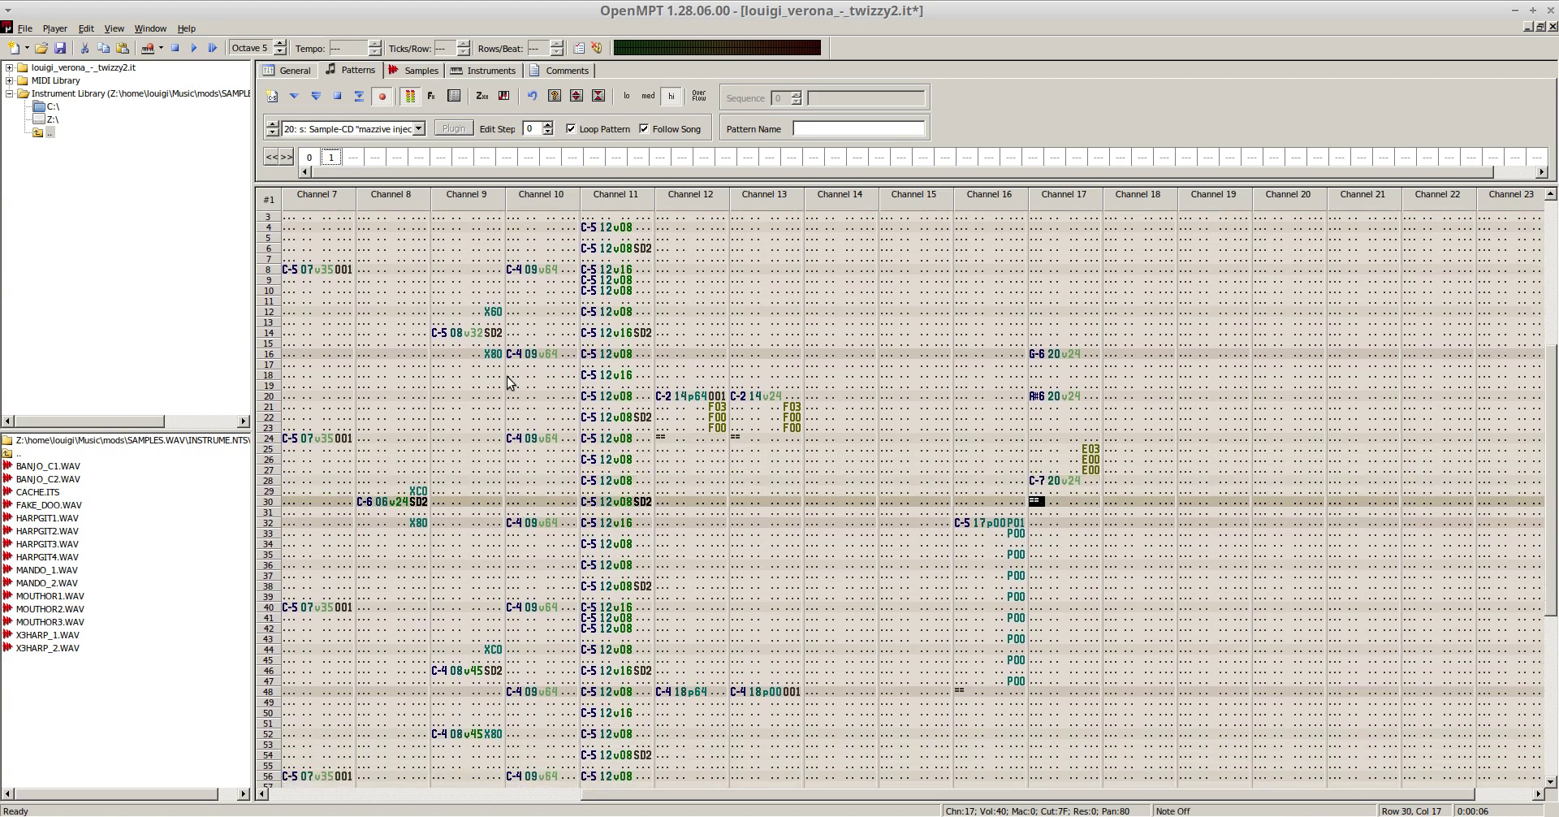
# - Copy rows 16 through 30 of channel 17 into channel 18 starting at row 20 and amplify the copy by 50%
pyautogui.moveTo(1036, 360); pyautogui.dragTo(1094, 501)
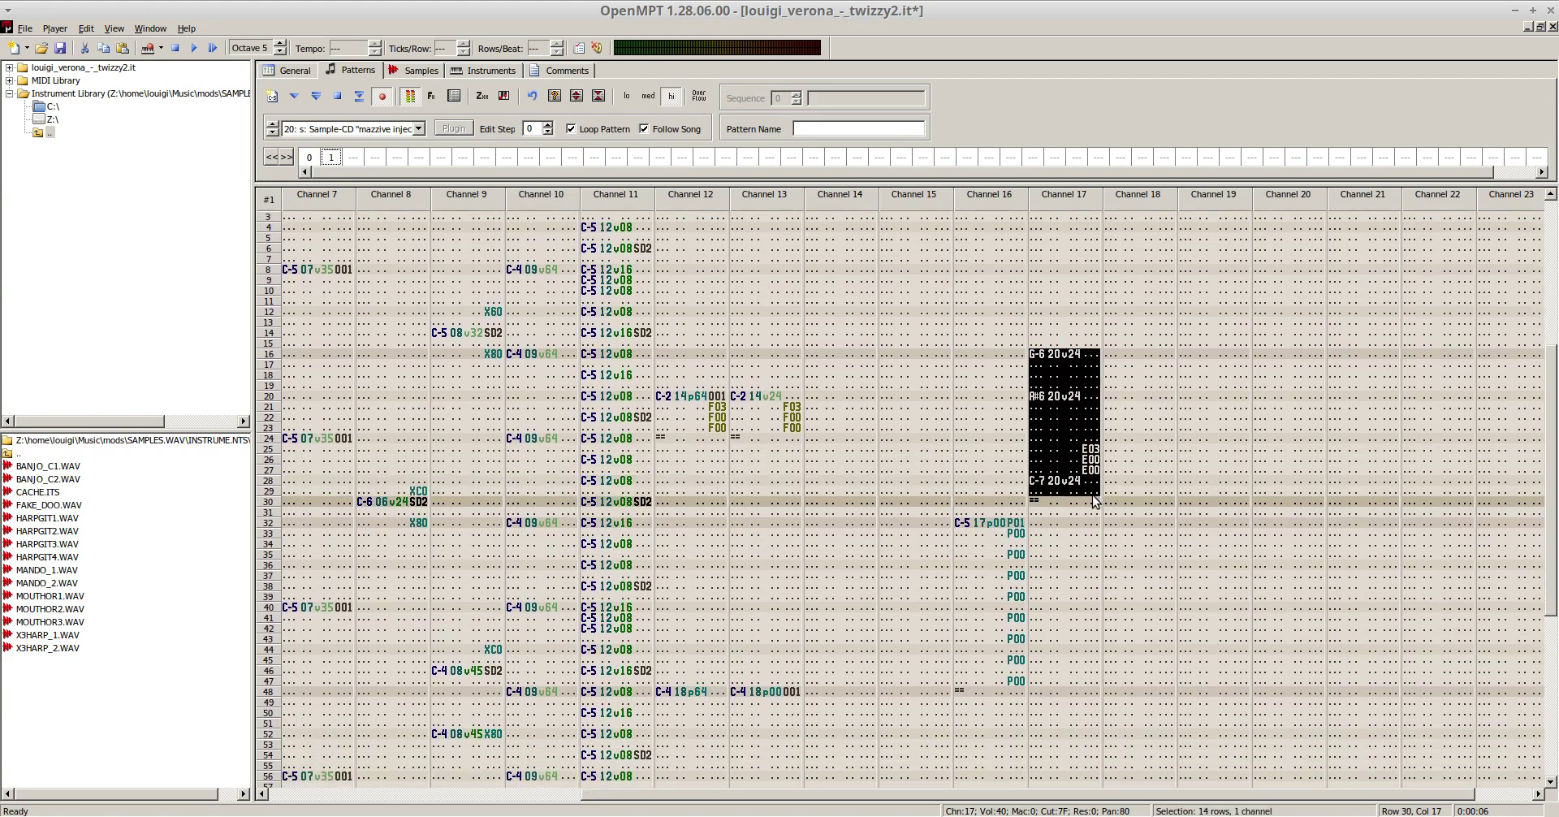
pyautogui.click(1109, 395)
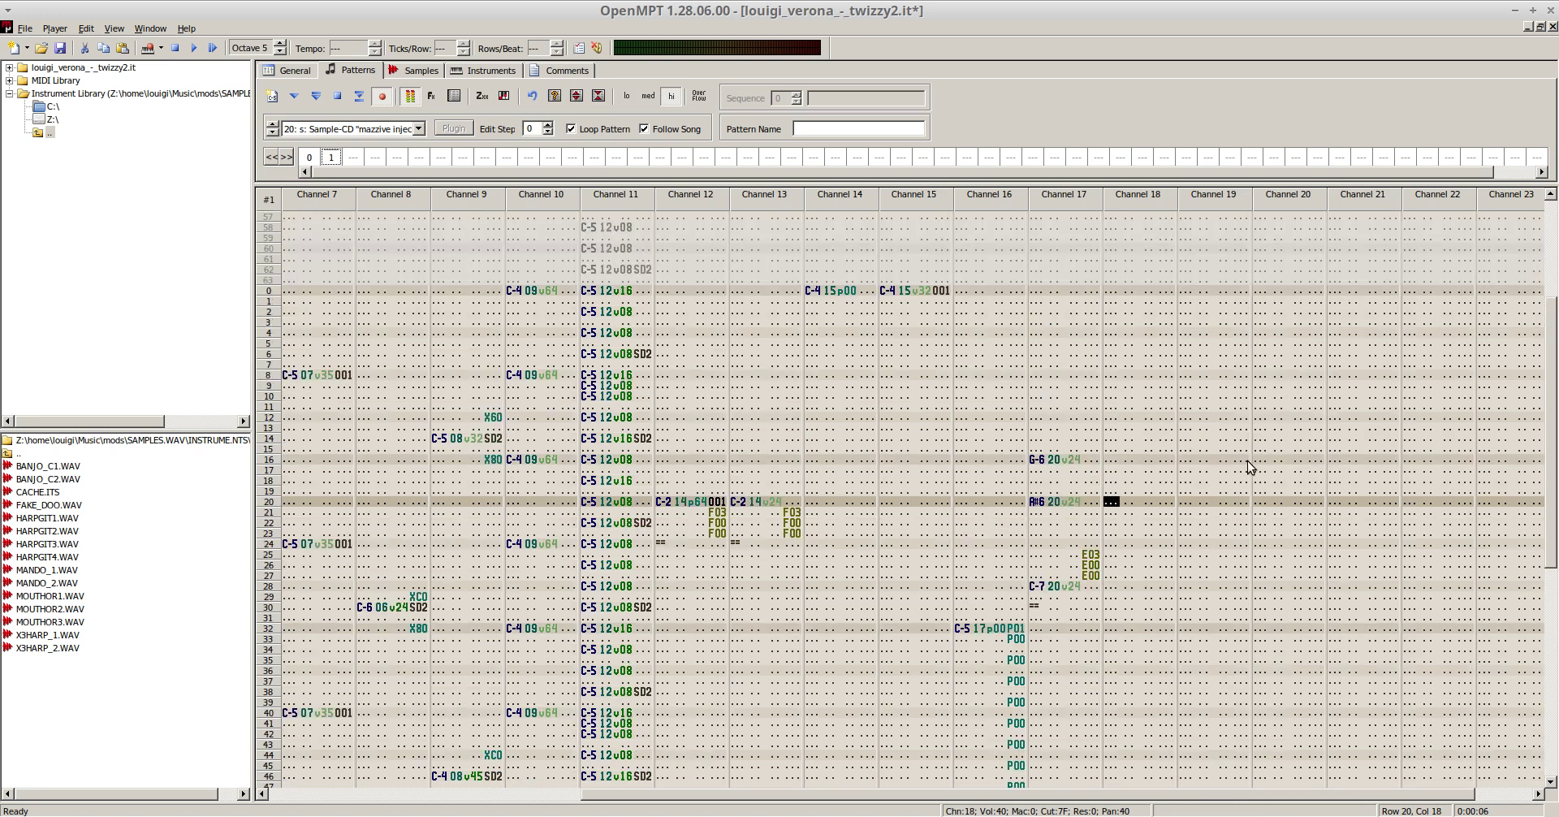
pyautogui.hotkey('ctrl', 'v')
pyautogui.hotkey('ctrl', 'm')
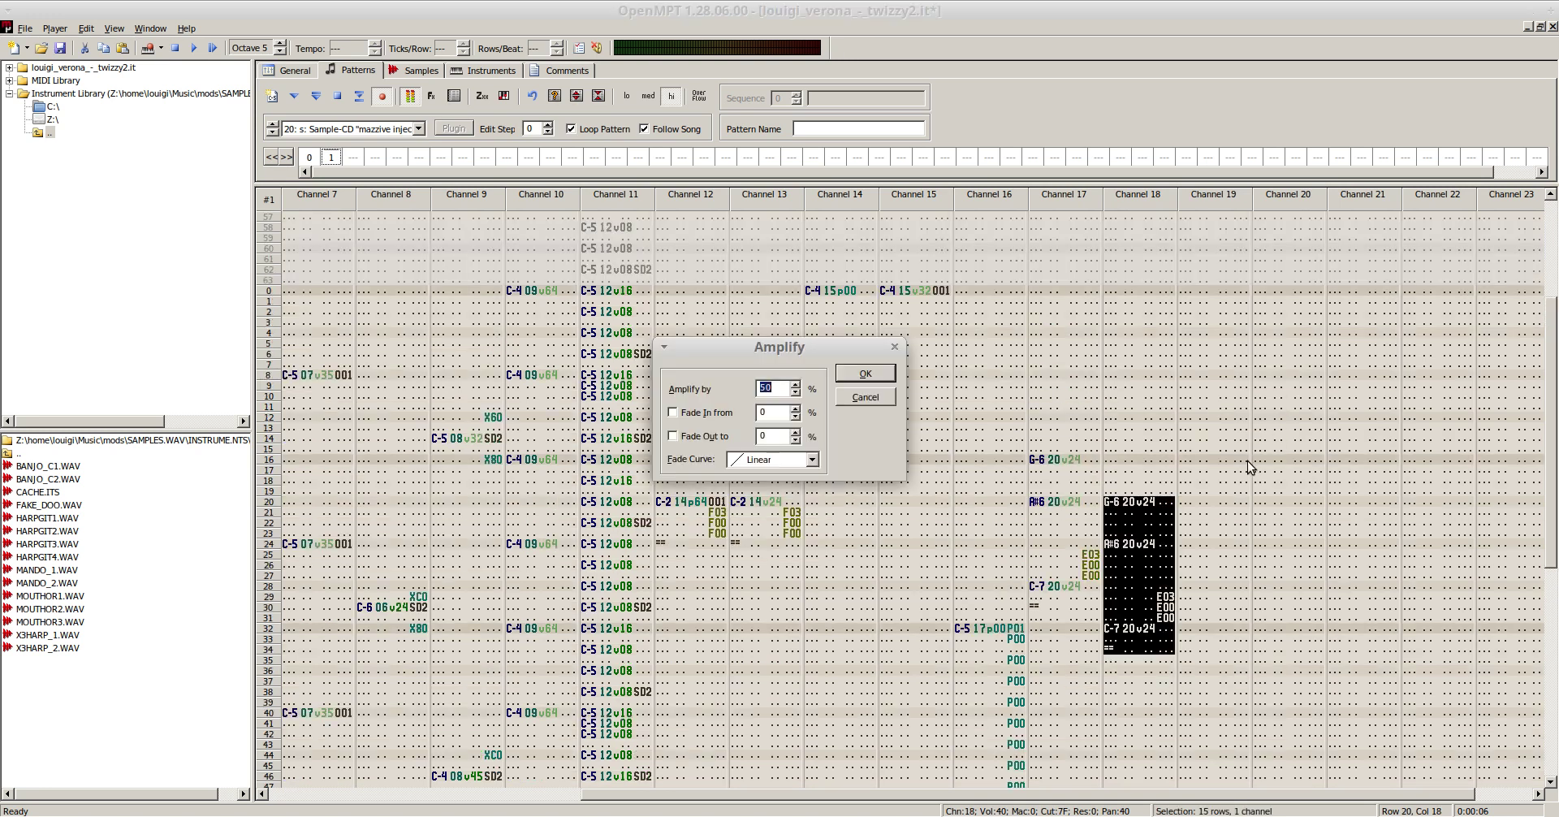
pyautogui.press('Return')
# - Copy the channel 18 phrase into channel 19 starting at row 24 and amplify the copy by 50%
pyautogui.press('Right')
pyautogui.press('Right')
pyautogui.press('Right')
pyautogui.press('Right')
pyautogui.press('Right')
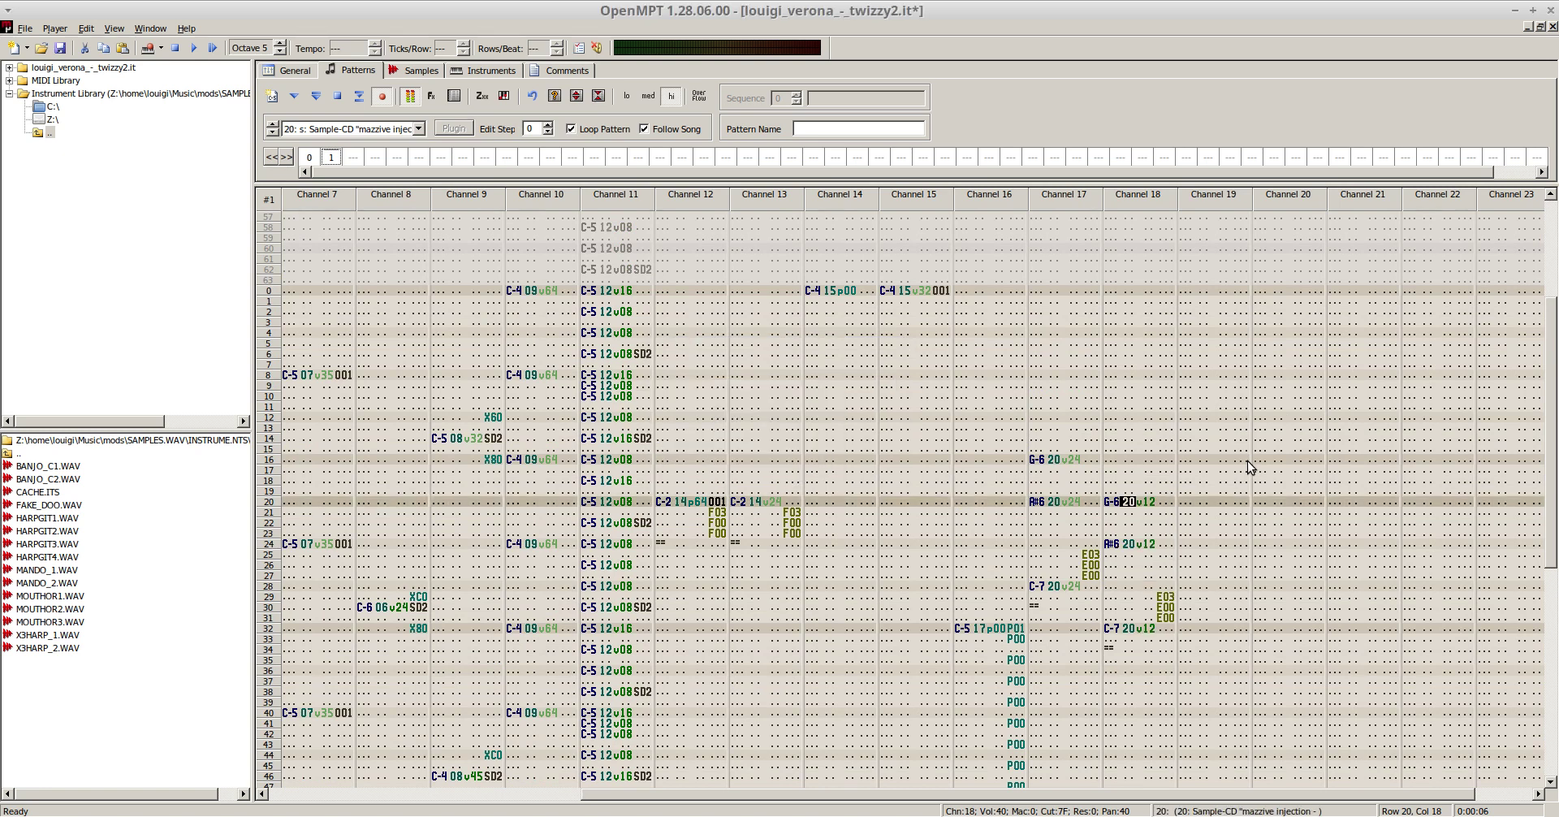
pyautogui.press('Down')
pyautogui.press('Down')
pyautogui.press('Down')
pyautogui.press('Down')
pyautogui.hotkey('ctrl', 'v')
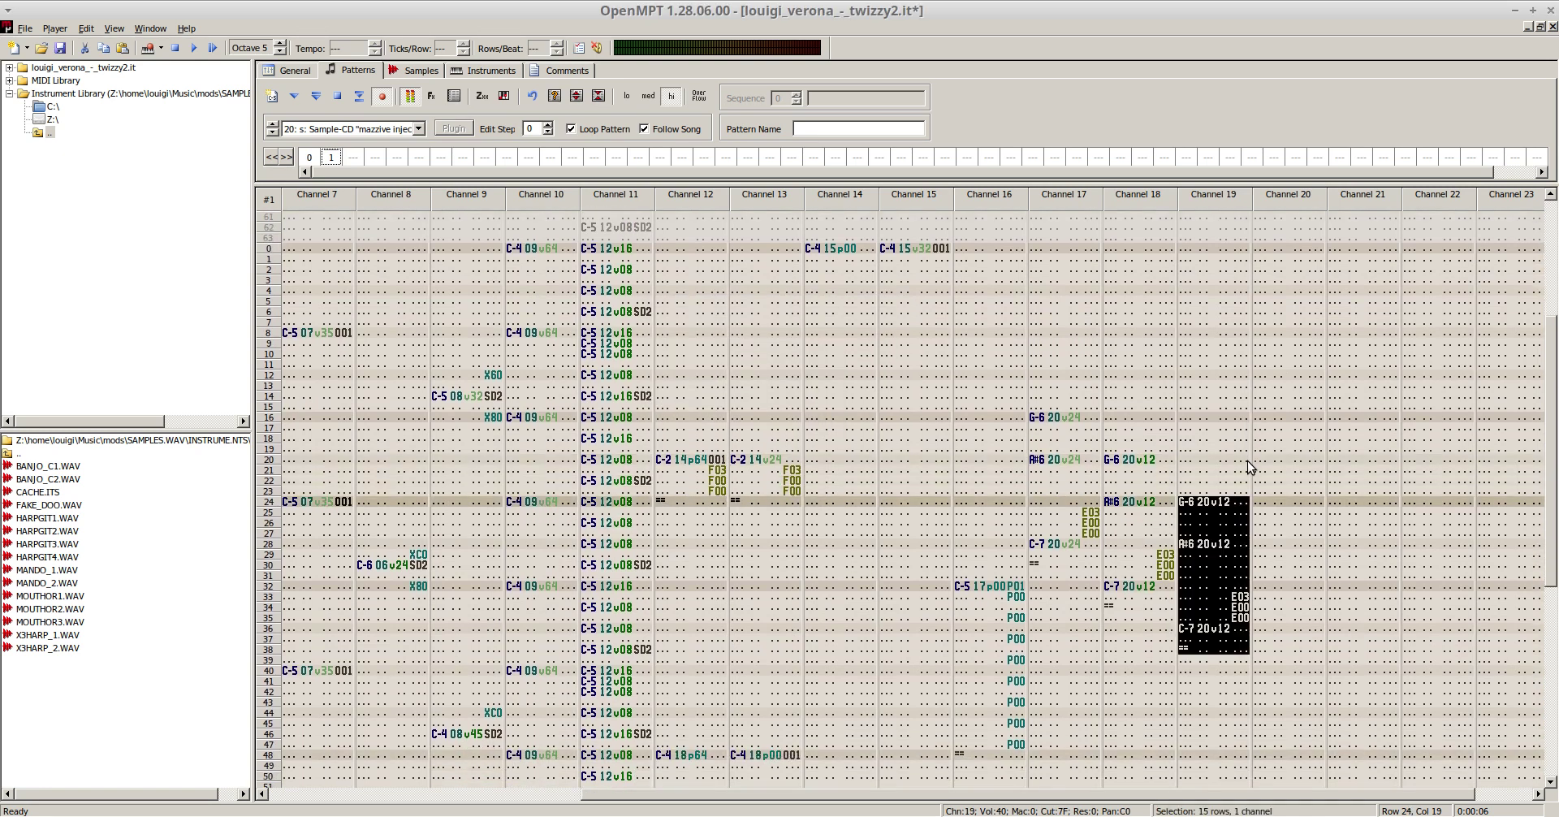
pyautogui.hotkey('ctrl', 'm')
pyautogui.press('Return')
# - Enter an XC0 panning effect on the G-6 note at row 20 of channel 18
pyautogui.press('Up')
pyautogui.press('Up')
pyautogui.press('Up')
pyautogui.press('Up')
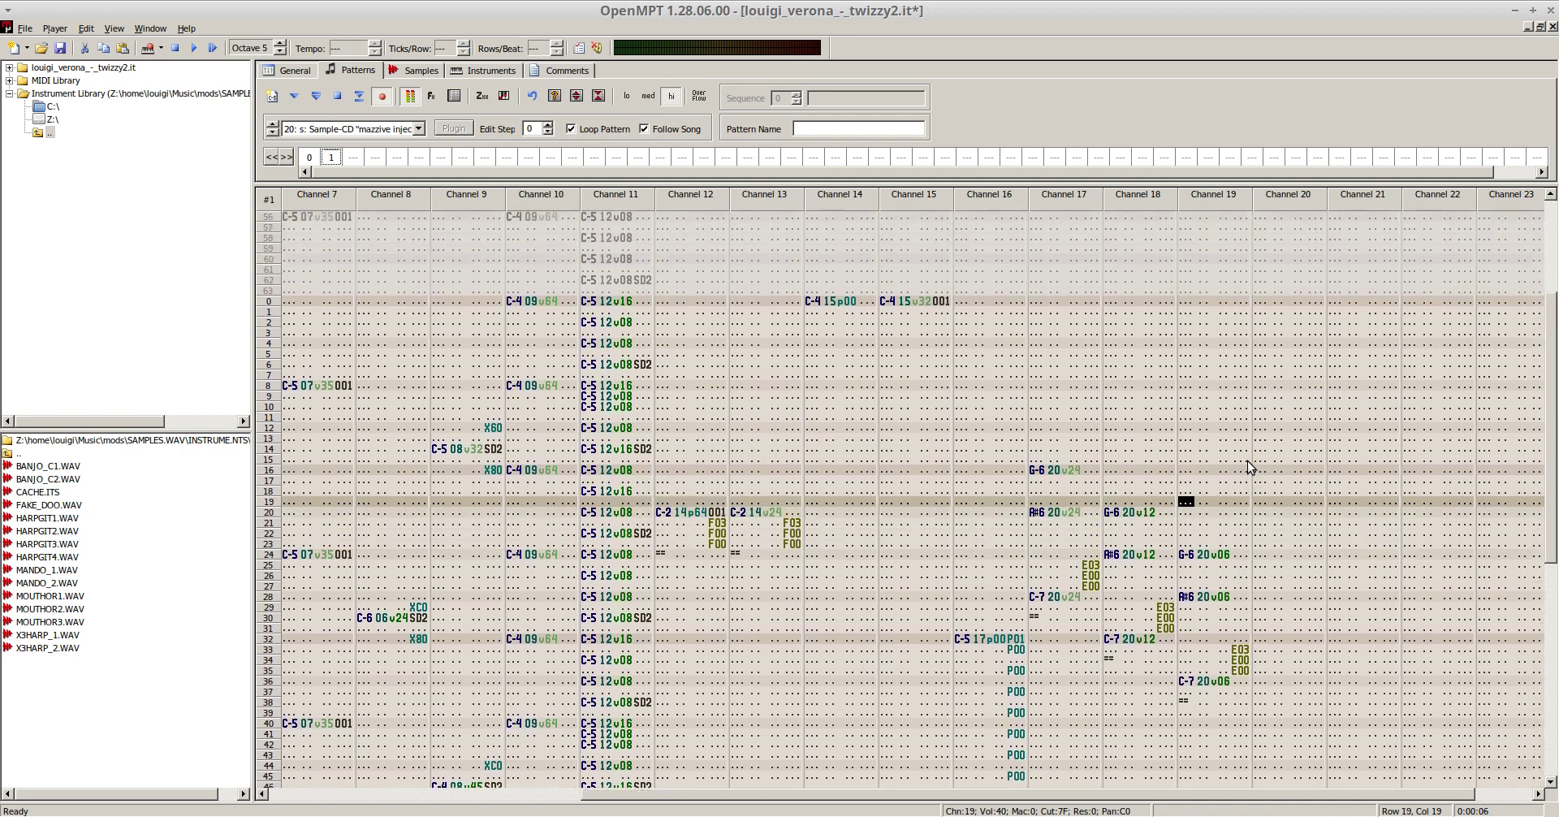
pyautogui.press('Left')
pyautogui.press('Left')
pyautogui.write('x')
pyautogui.press('Right')
pyautogui.write('c')
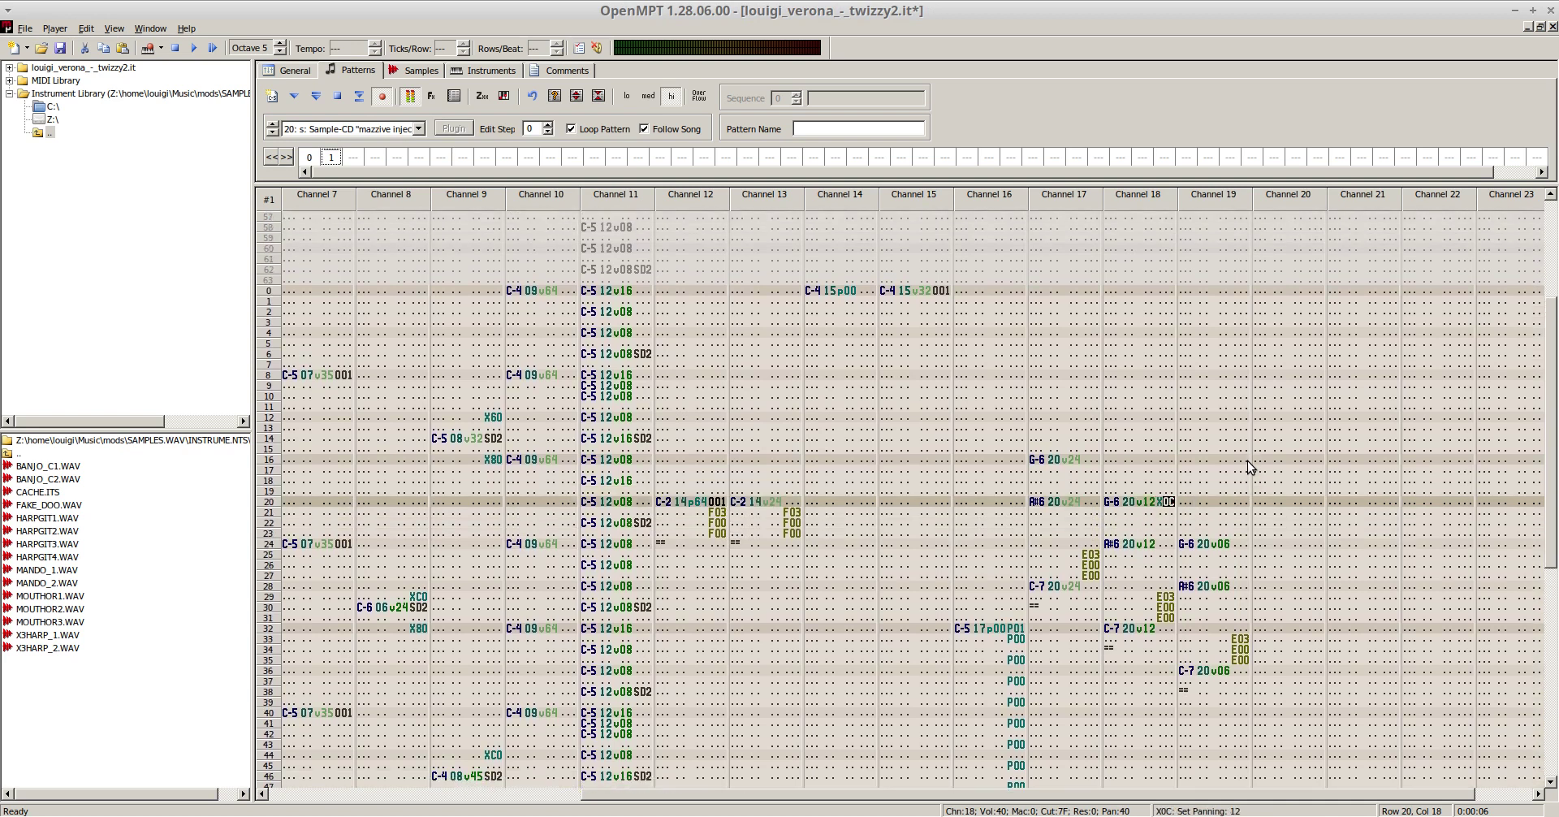
pyautogui.write('0')
# - Enter an X40 panning effect on the G-6 note at row 24 of channel 19
pyautogui.press('Right')
pyautogui.press('Right')
pyautogui.press('Right')
pyautogui.press('Right')
pyautogui.press('Down')
pyautogui.press('Down')
pyautogui.press('Down')
pyautogui.press('Down')
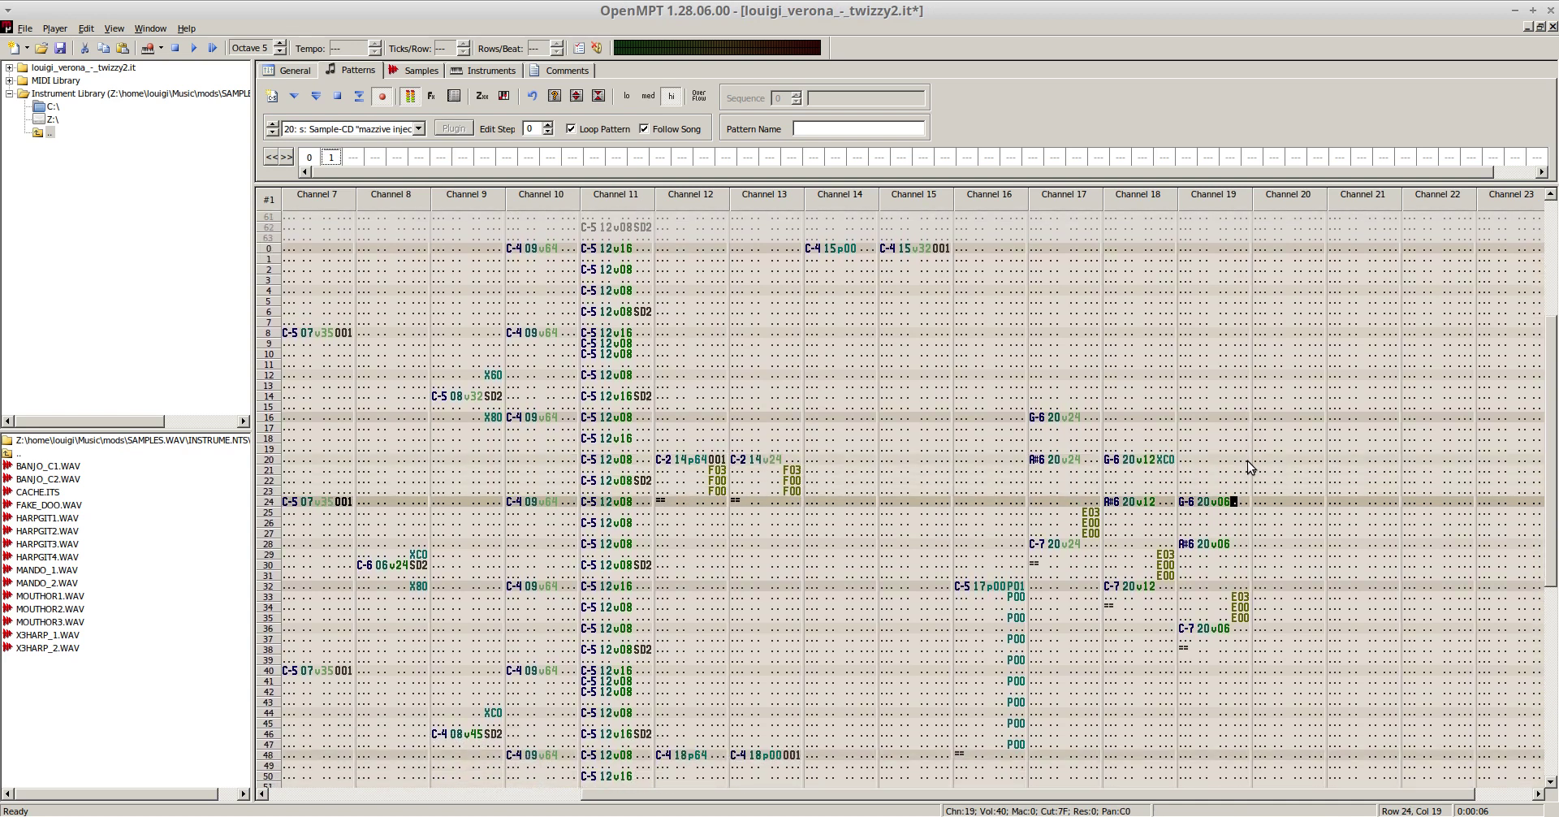
pyautogui.press('Up')
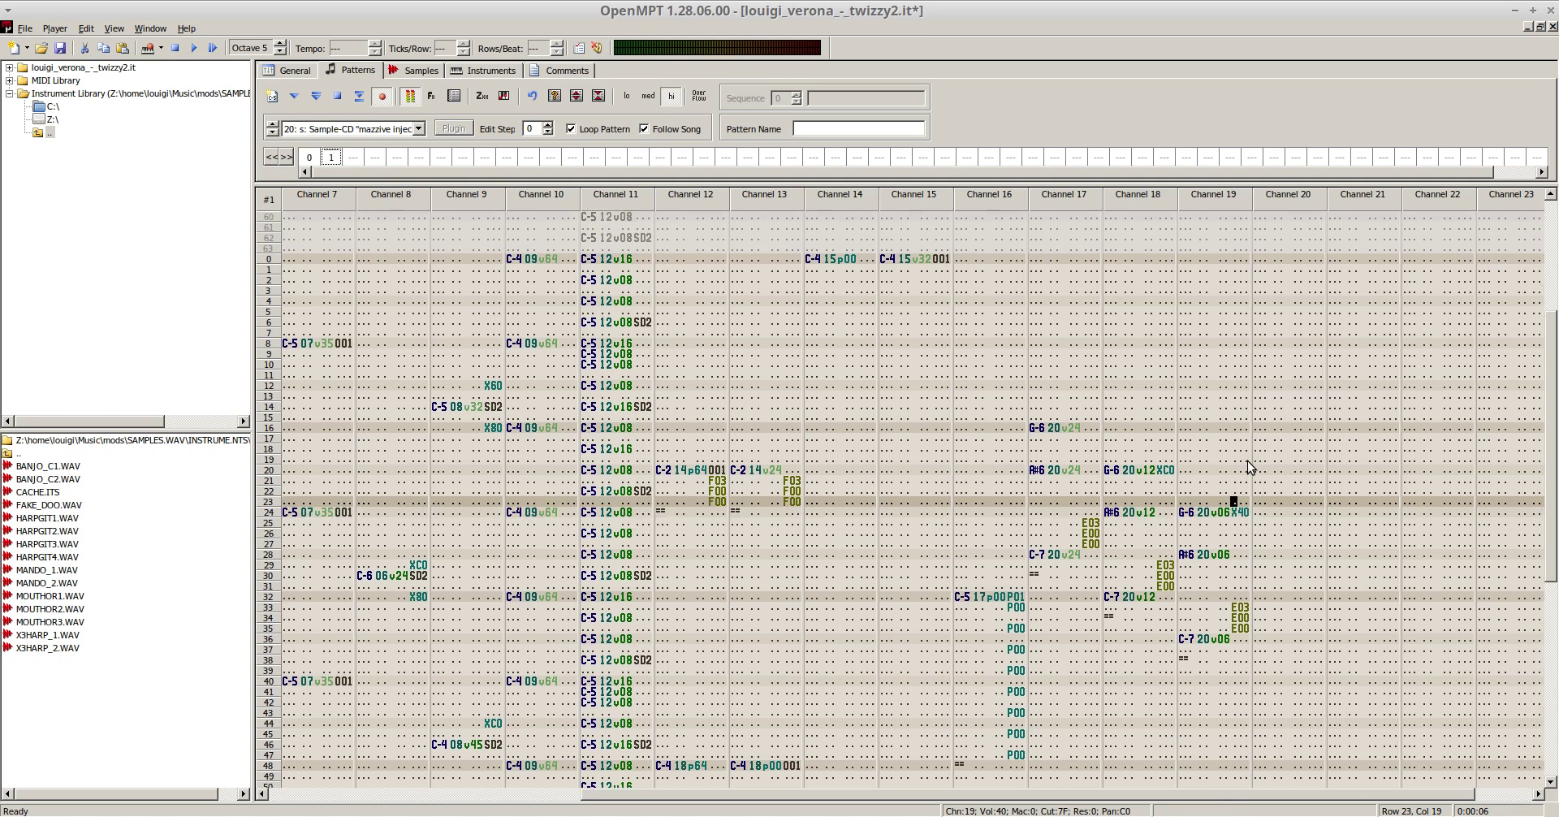
# - Enter an X80 panning effect on the G-6 note at row 16 of channel 17 and play back the pattern
pyautogui.press('Left')
pyautogui.press('Left')
pyautogui.press('Left')
pyautogui.press('Left')
pyautogui.press('Left')
pyautogui.press('Left')
pyautogui.press('Left')
pyautogui.press('Left')
pyautogui.press('Left')
pyautogui.press('Left')
pyautogui.press('Up')
pyautogui.press('Up')
pyautogui.press('Up')
pyautogui.press('Up')
pyautogui.press('Up')
pyautogui.press('Up')
pyautogui.press('Up')
pyautogui.press('Left')
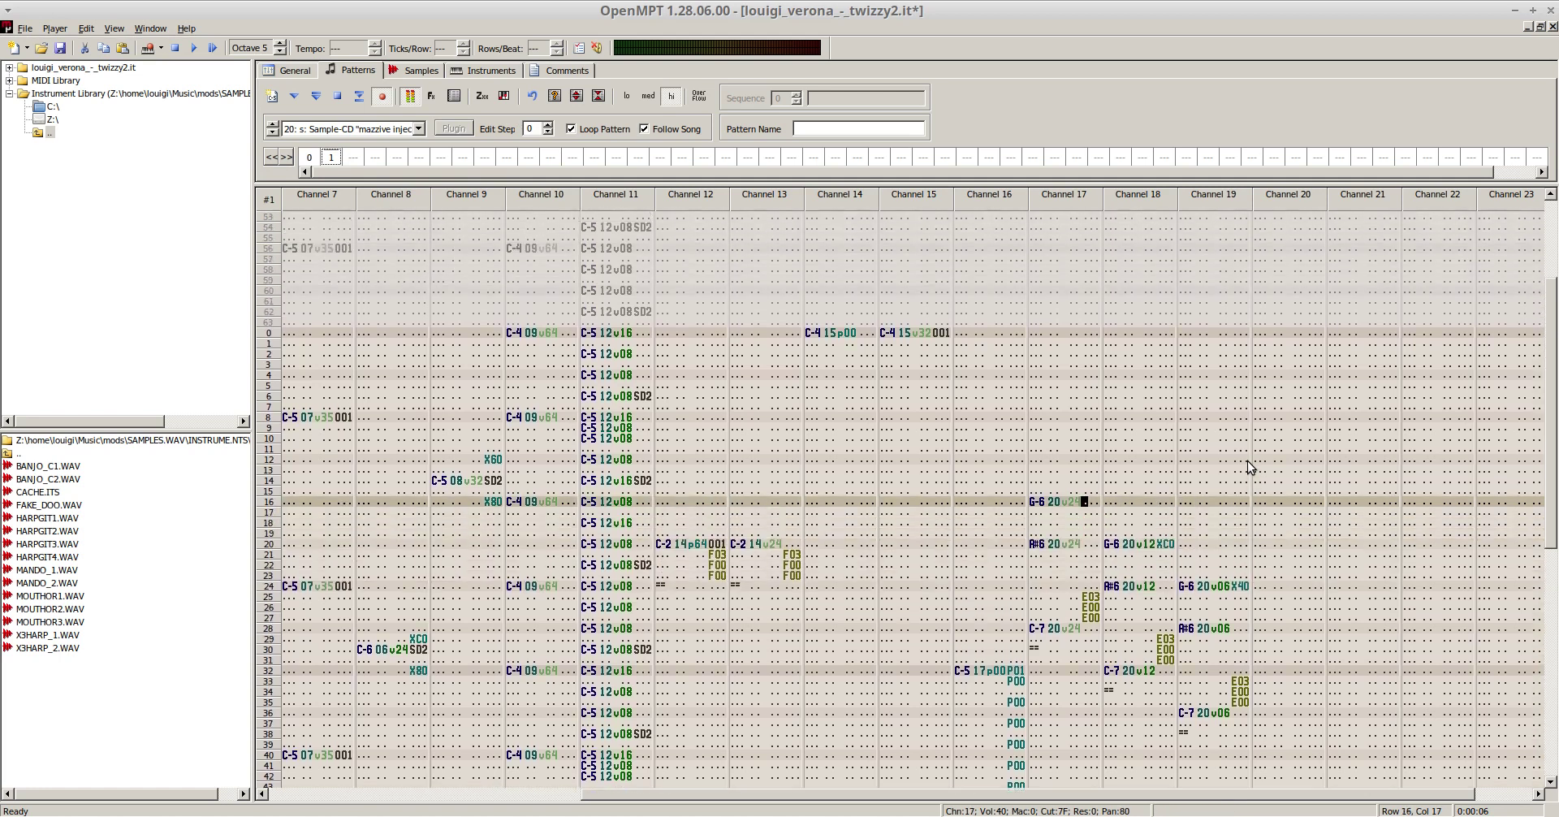
pyautogui.write('x')
pyautogui.press('Right')
pyautogui.write('40')
pyautogui.press('F6')
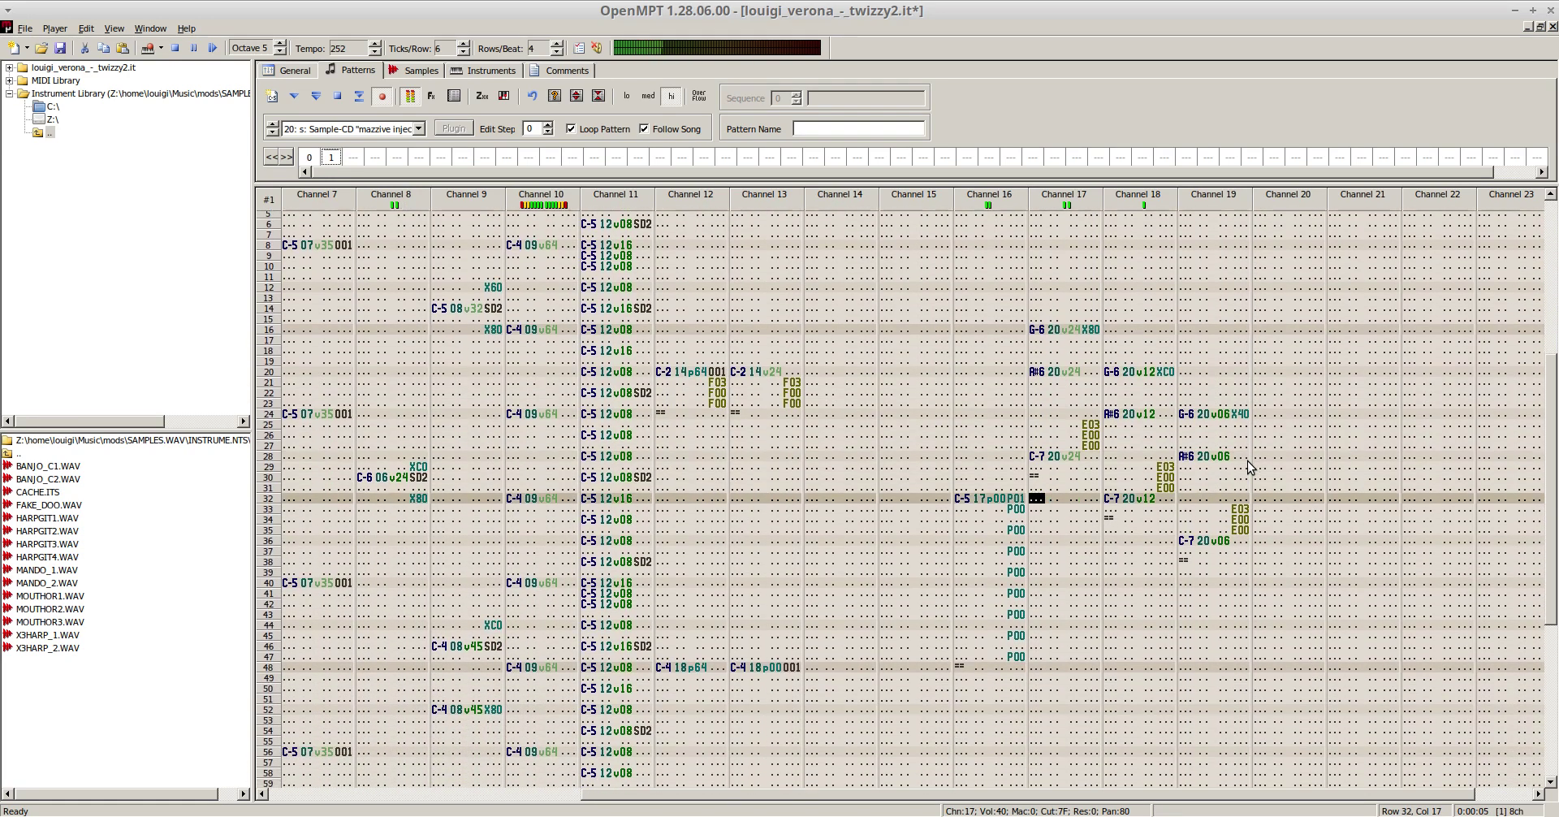
pyautogui.press('F8')
# - Delete the portamento effects at rows 29 through 31 of channel 18 and rows 33 through 35 of channel 19
pyautogui.press('Up')
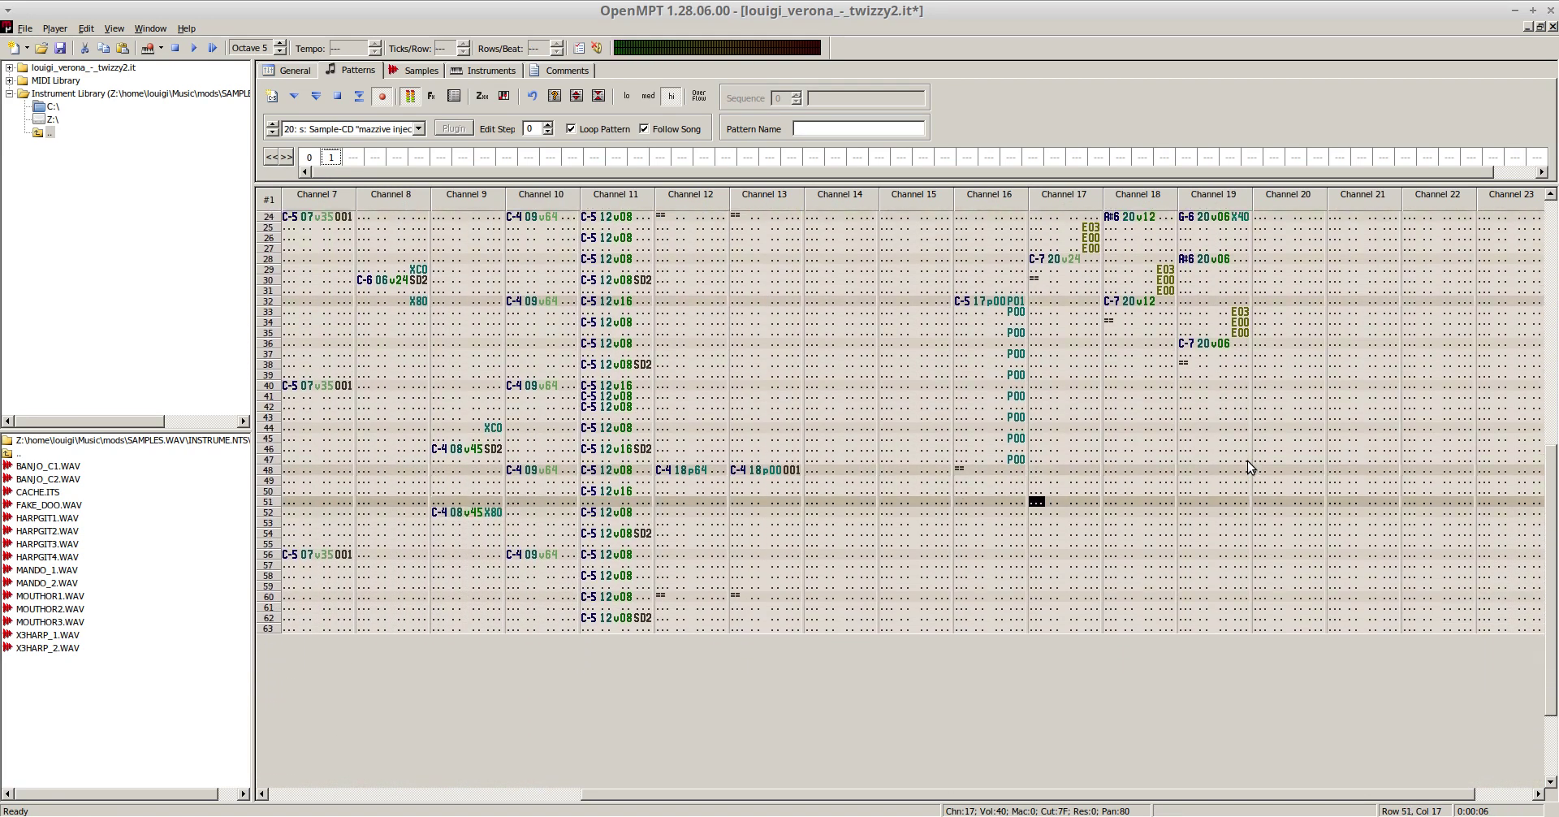
pyautogui.scroll(5, 1217, 453)
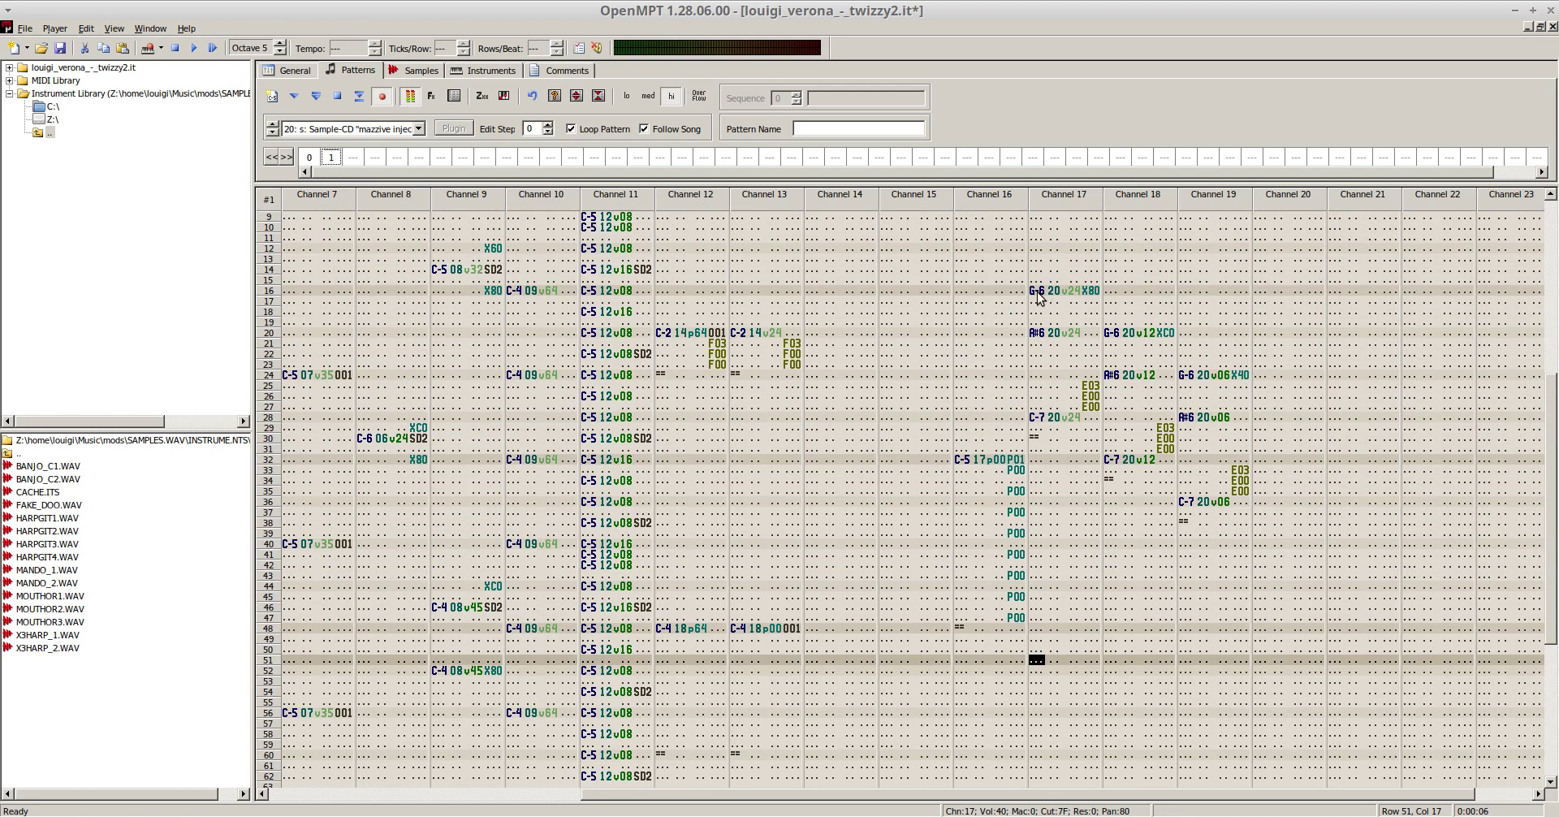
pyautogui.moveTo(1037, 290); pyautogui.dragTo(1244, 524)
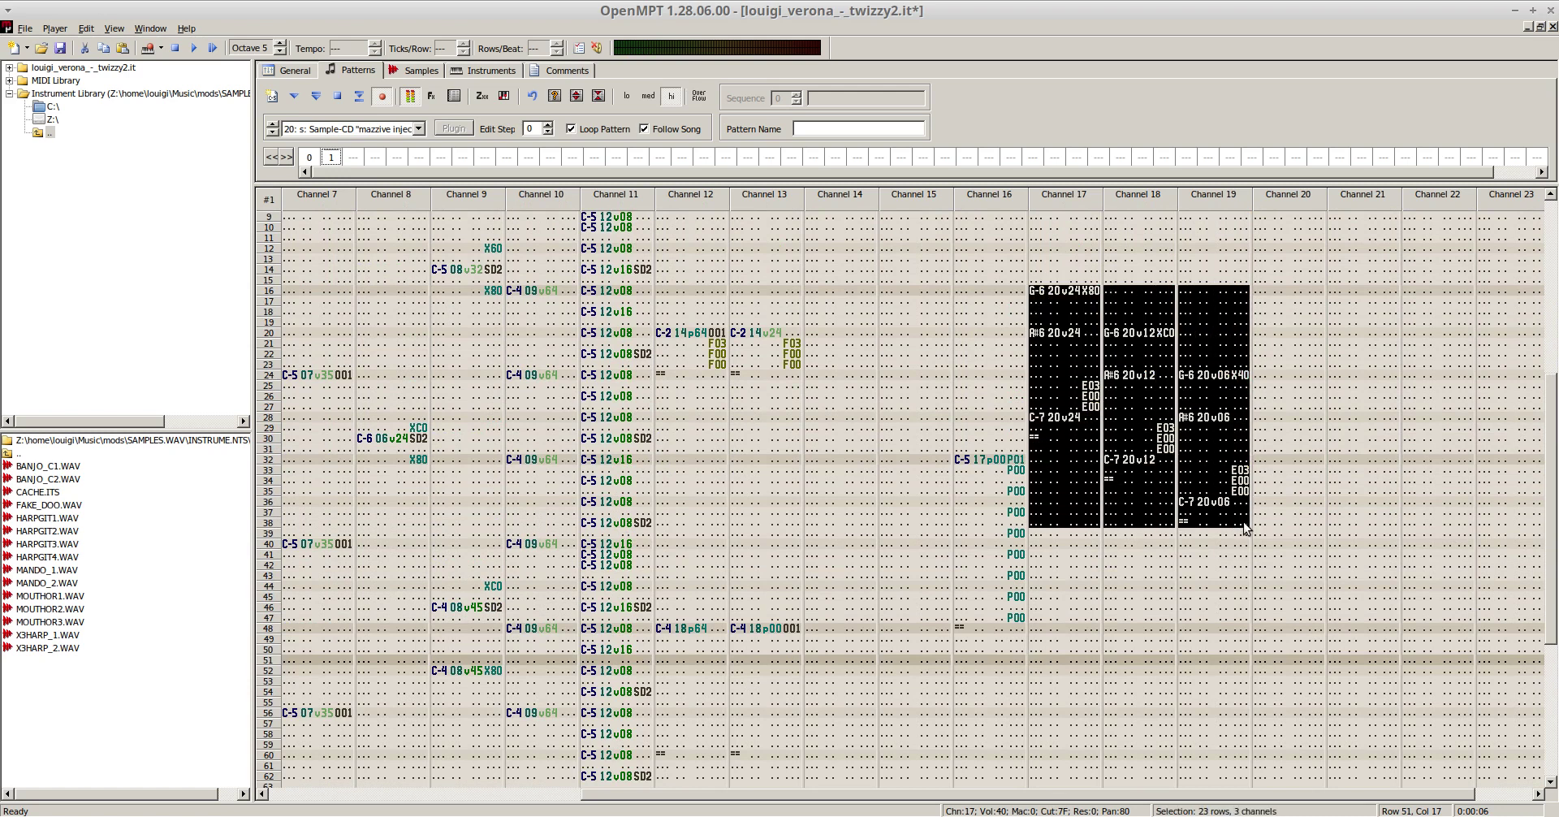
pyautogui.click(1115, 460)
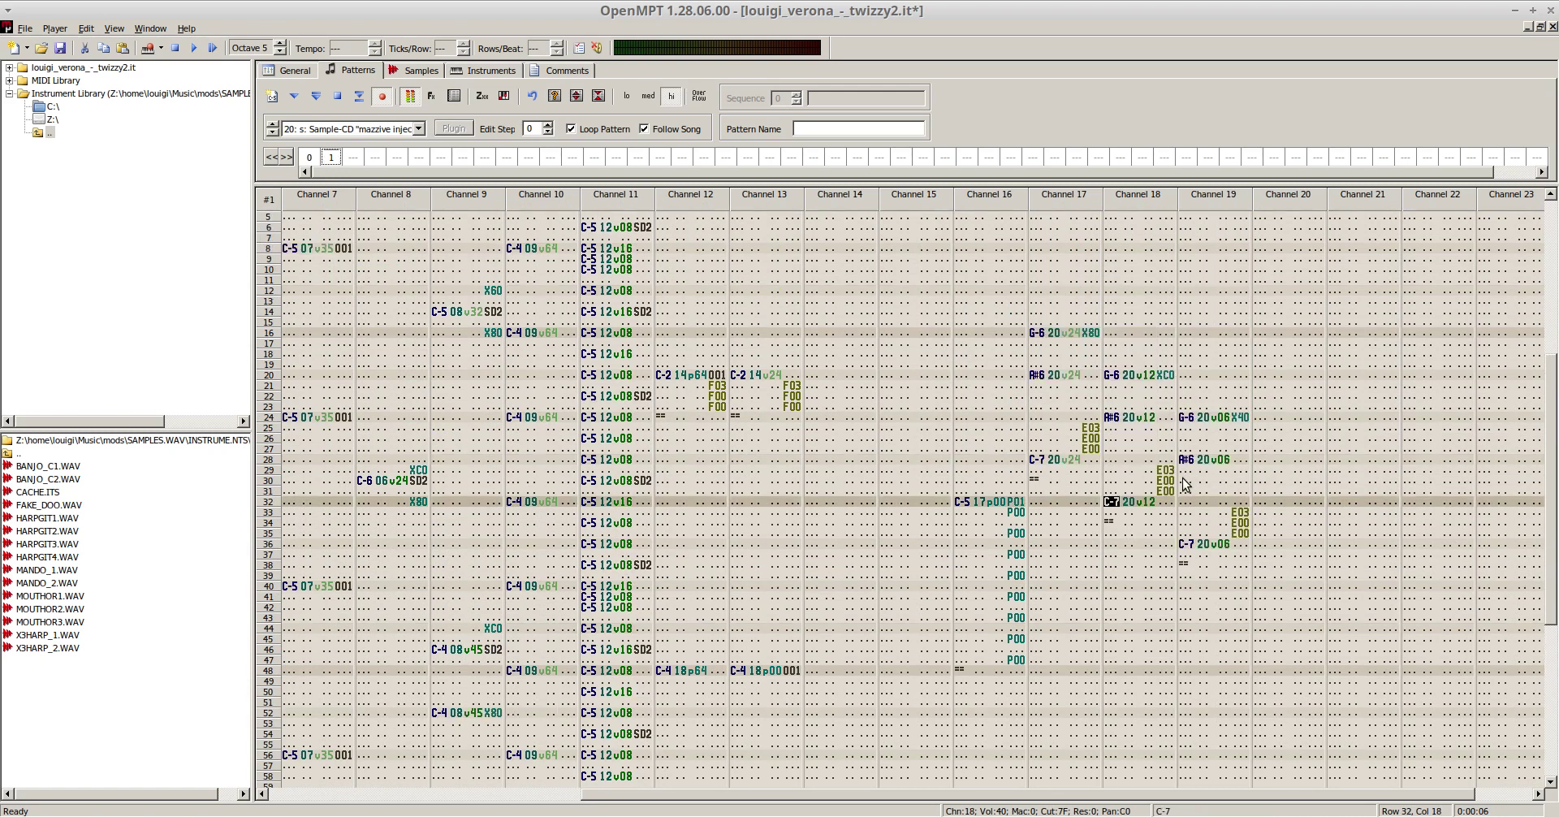
pyautogui.moveTo(1160, 471); pyautogui.dragTo(1236, 515)
pyautogui.press('Delete')
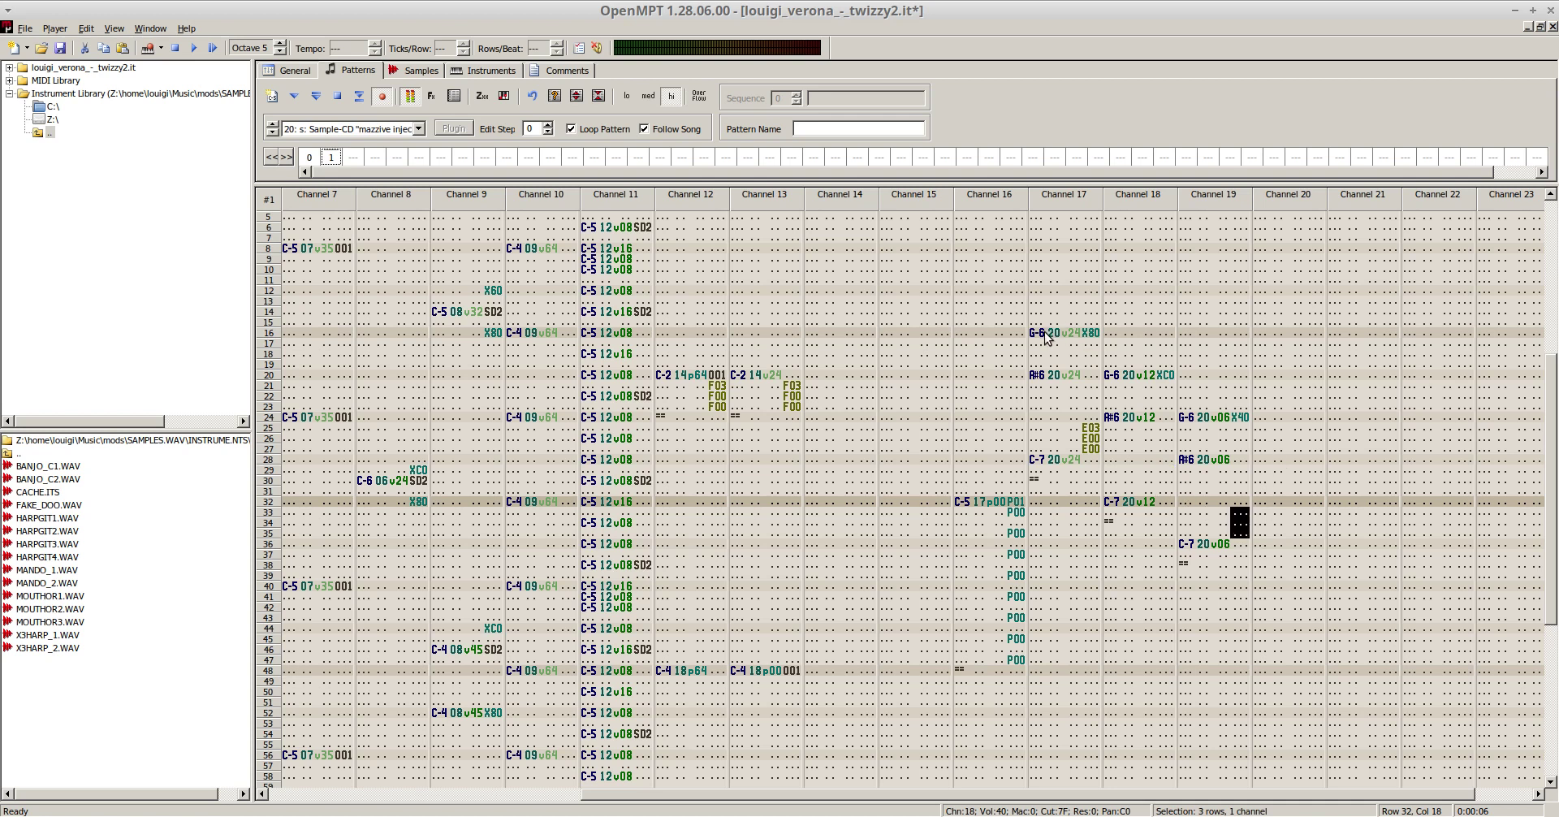
# - Amplify rows 16 through 39 of channels 17 to 19 by 50% and play back the pattern
pyautogui.moveTo(1046, 338); pyautogui.dragTo(1250, 580)
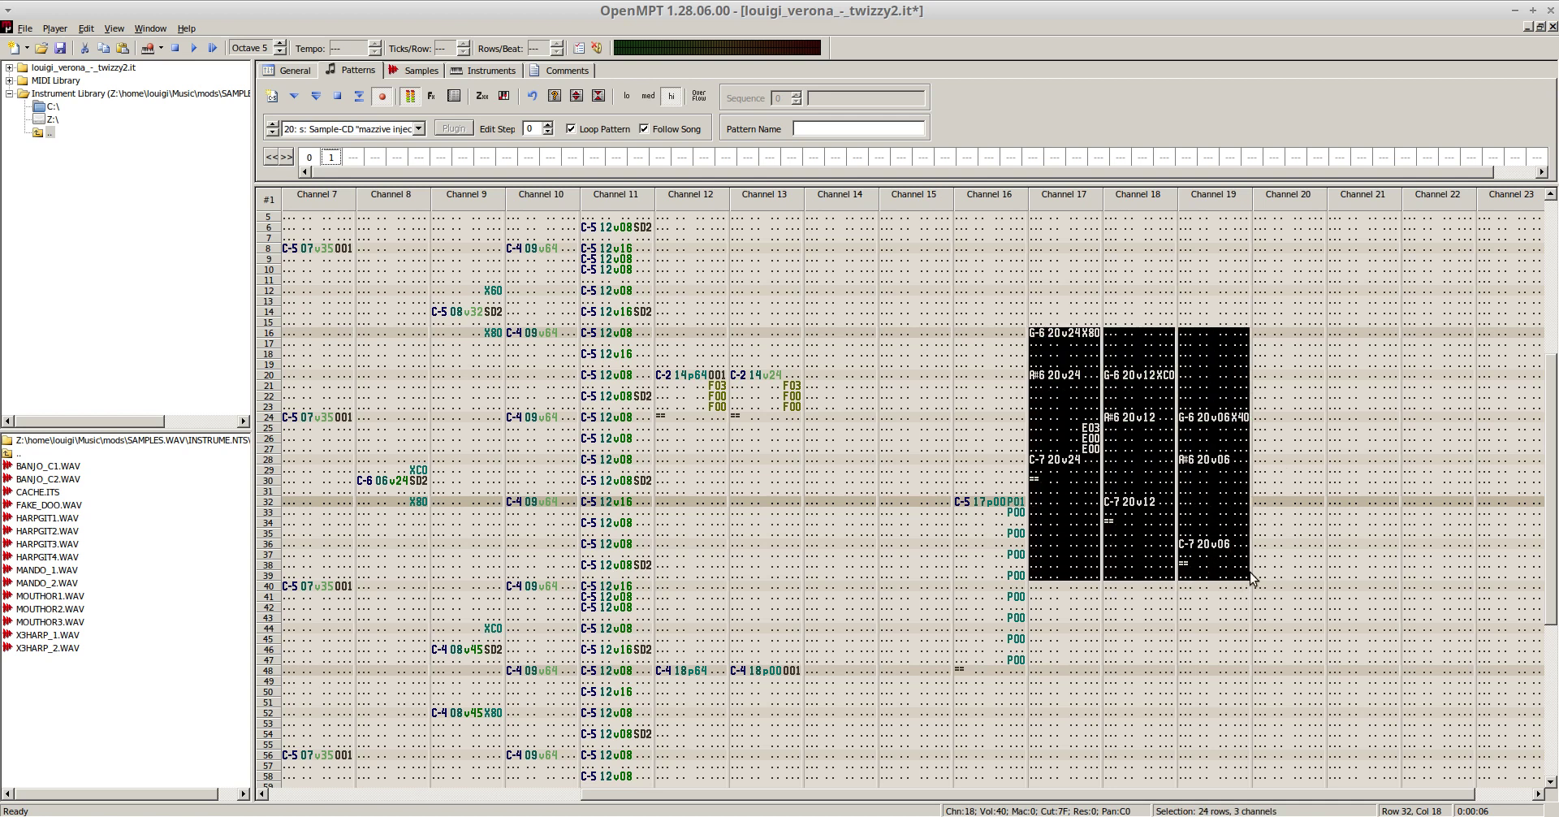
pyautogui.hotkey('ctrl', 'm')
pyautogui.press('Return')
pyautogui.press('F6')
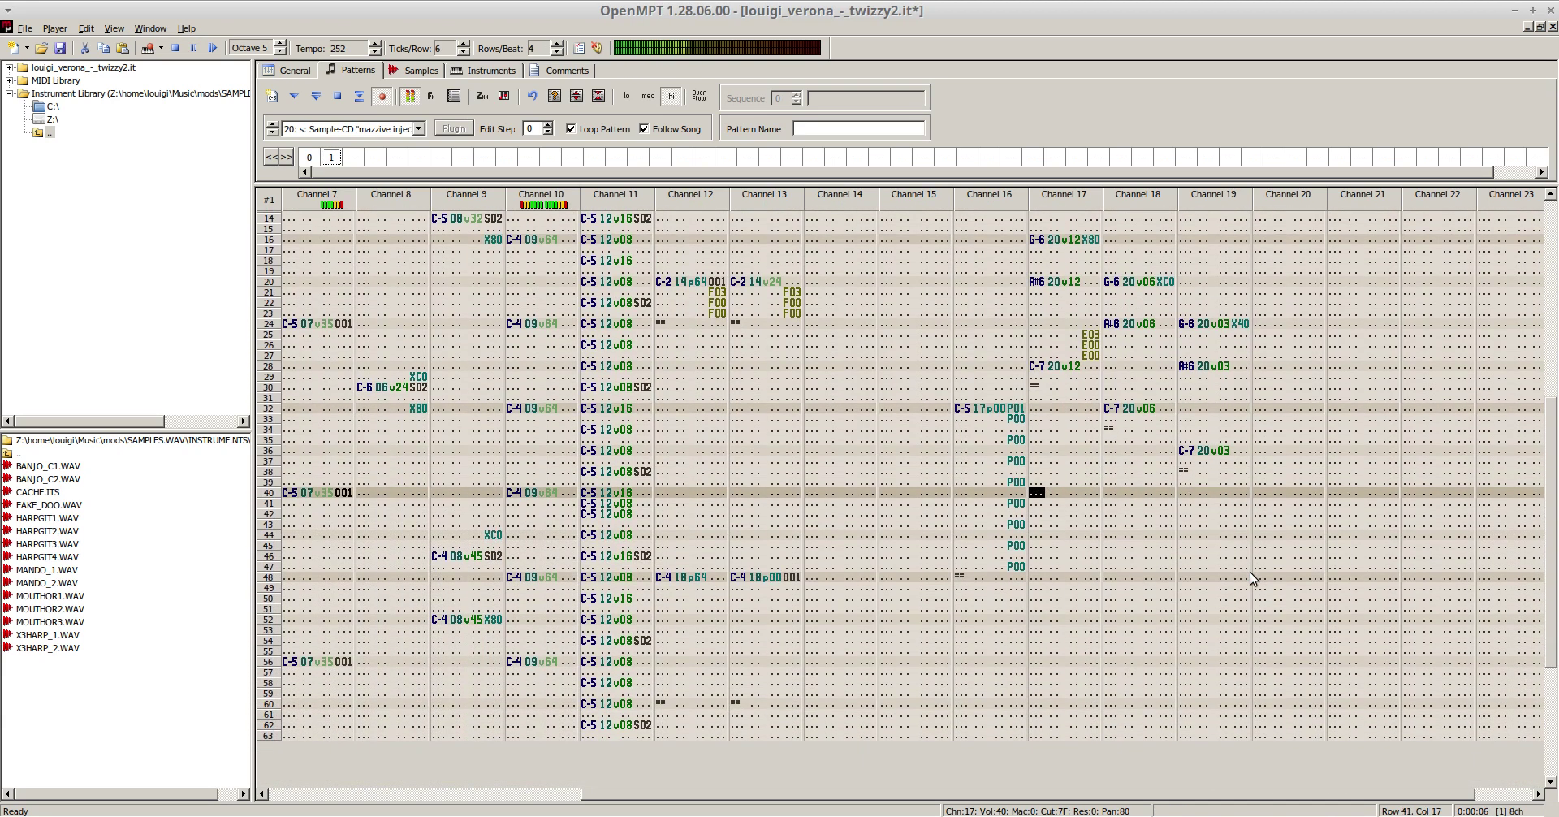
pyautogui.press('F8')
# - Enter a note-off at row 26 of channel 18, after the A#6 note
pyautogui.press('Up')
pyautogui.press('Up')
pyautogui.press('Up')
pyautogui.press('Up')
pyautogui.press('Up')
pyautogui.press('Up')
pyautogui.press('Up')
pyautogui.press('Up')
pyautogui.press('Up')
pyautogui.press('Up')
pyautogui.press('Up')
pyautogui.press('Up')
pyautogui.press('Up')
pyautogui.press('Up')
pyautogui.press('Up')
pyautogui.press('Up')
pyautogui.press('Up')
pyautogui.press('Up')
pyautogui.press('Up')
pyautogui.press('Up')
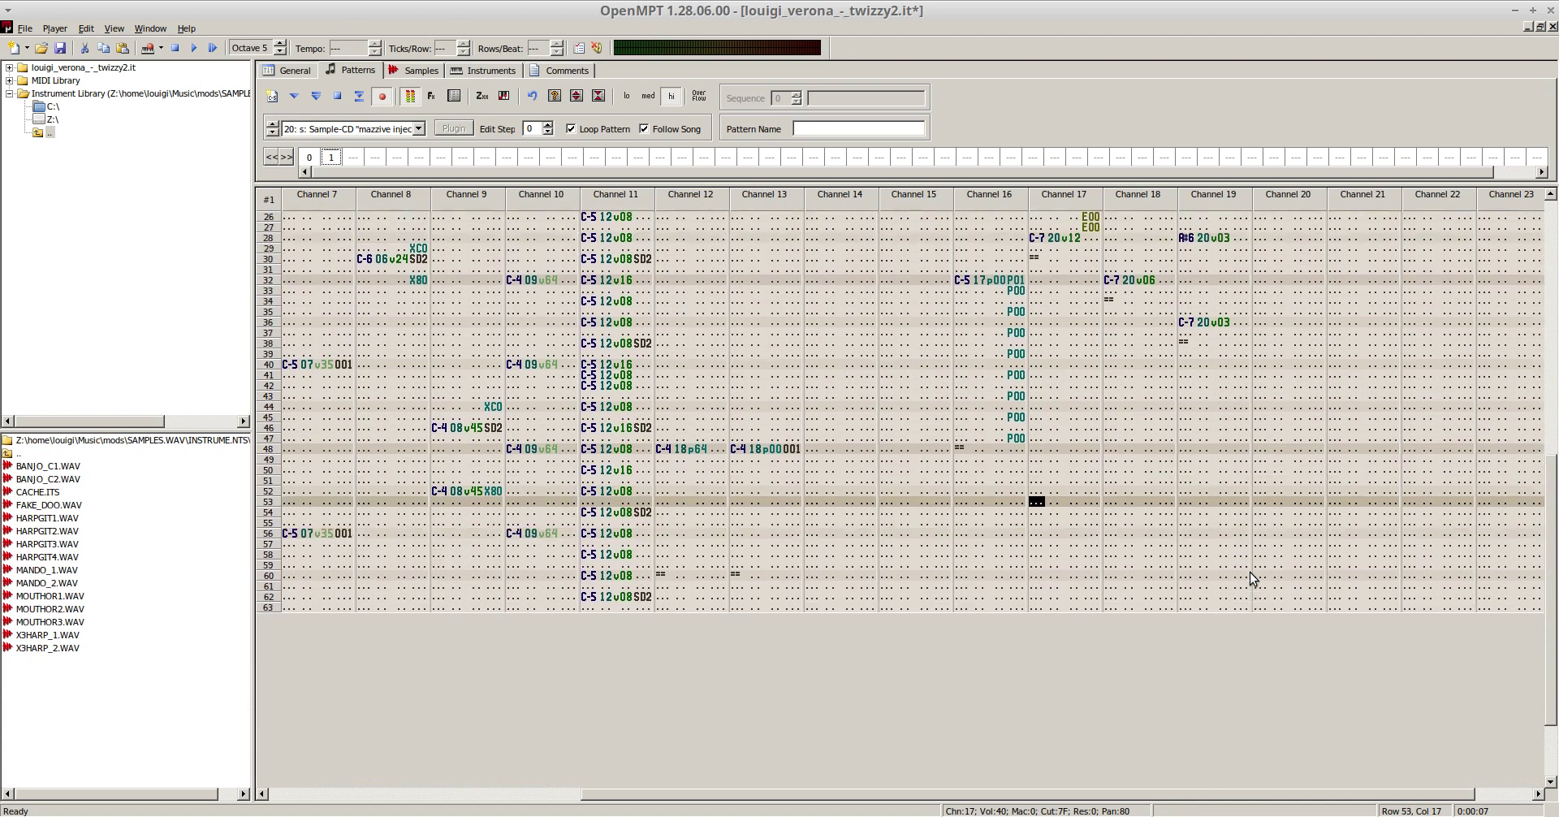
pyautogui.press('Right')
pyautogui.press('Right')
pyautogui.press('Right')
pyautogui.press('Right')
pyautogui.press('Right')
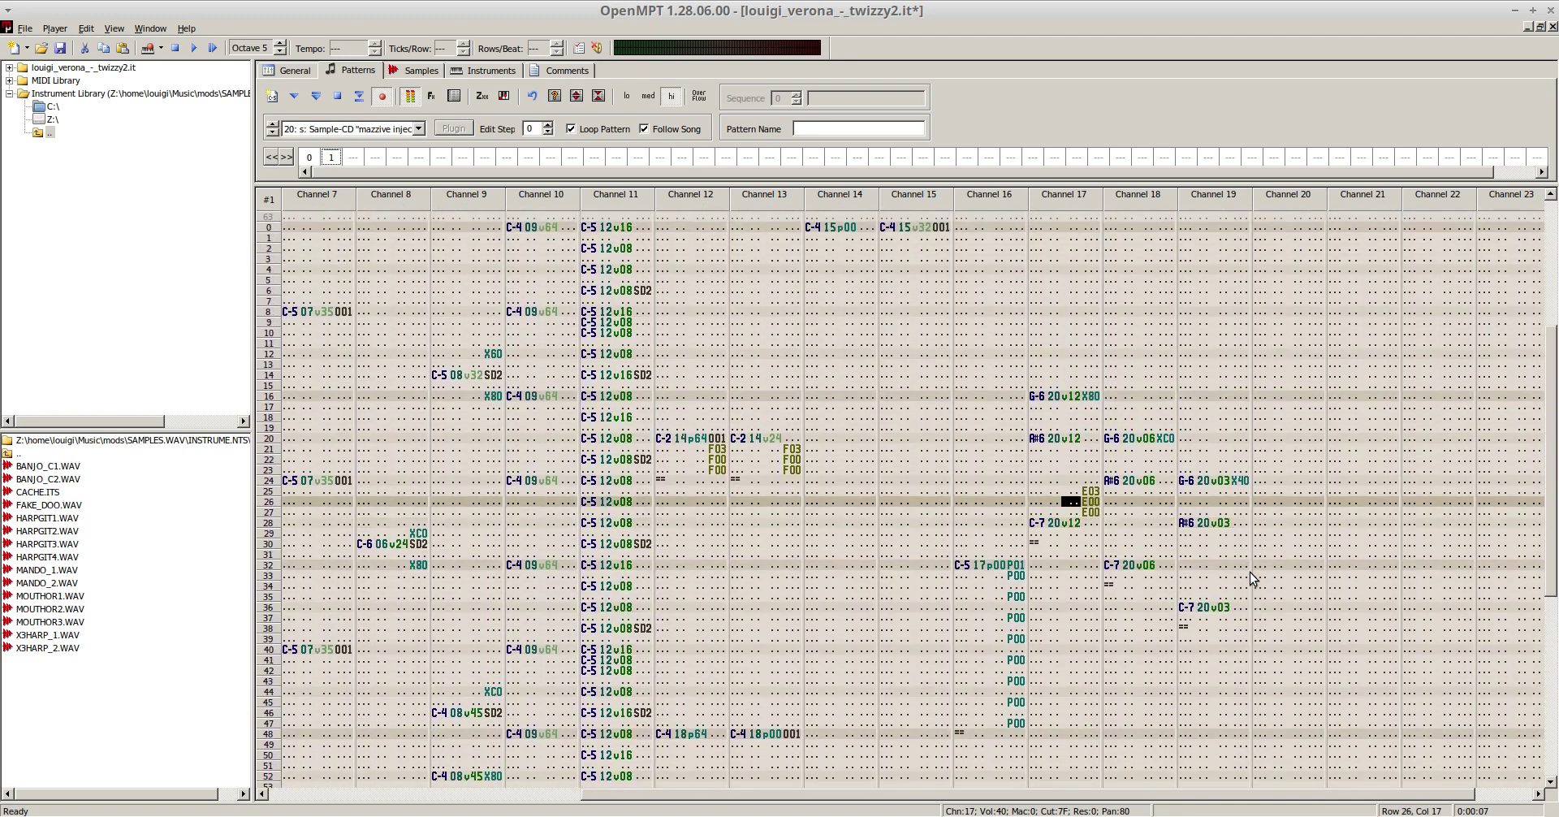
pyautogui.press('Down')
pyautogui.press('Down')
pyautogui.press('Down')
pyautogui.press('Down')
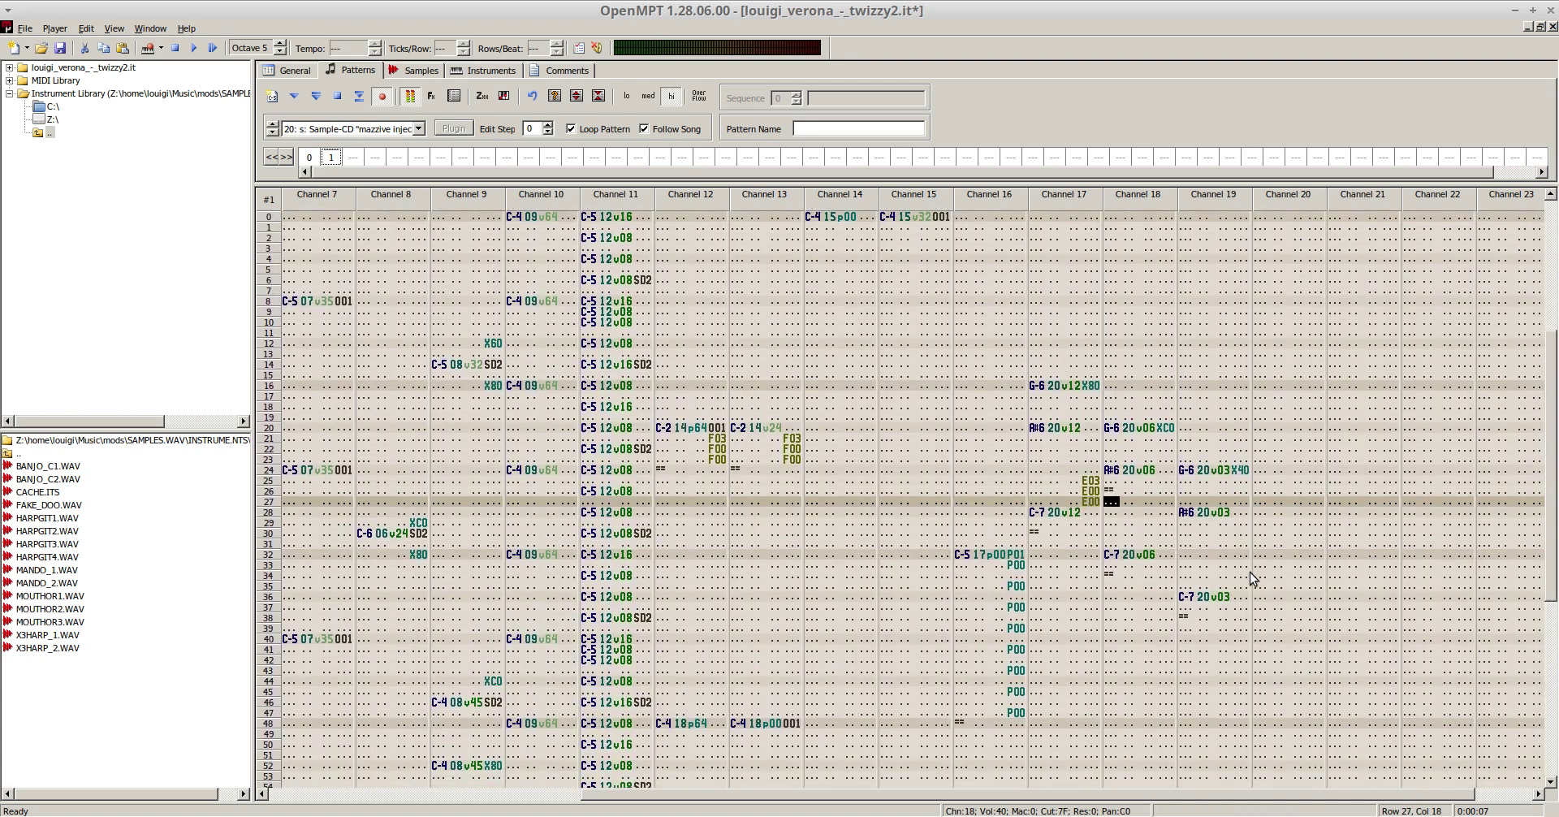
# - Enter a note-off at row 30 of channel 19, after the A#6 note, and play back the pattern
pyautogui.press('Right')
pyautogui.press('Right')
pyautogui.press('Right')
pyautogui.press('Right')
pyautogui.press('Right')
pyautogui.press('Down')
pyautogui.press('Up')
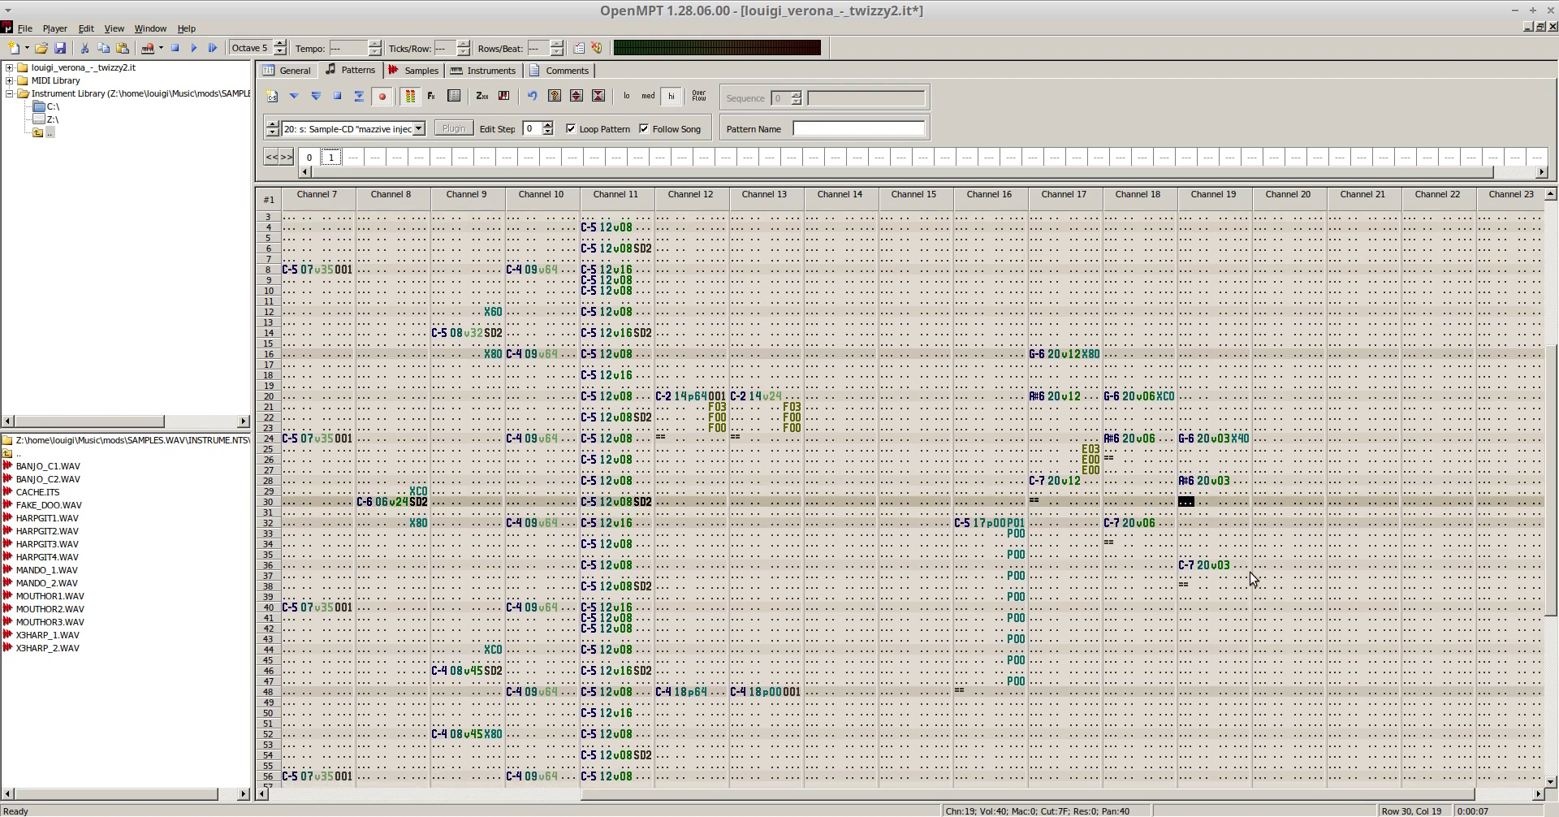
pyautogui.press('=')
pyautogui.press('F7')
pyautogui.press('Left')
pyautogui.press('Left')
pyautogui.press('Left')
pyautogui.press('Left')
pyautogui.press('Left')
pyautogui.press('Left')
pyautogui.press('Left')
pyautogui.press('Left')
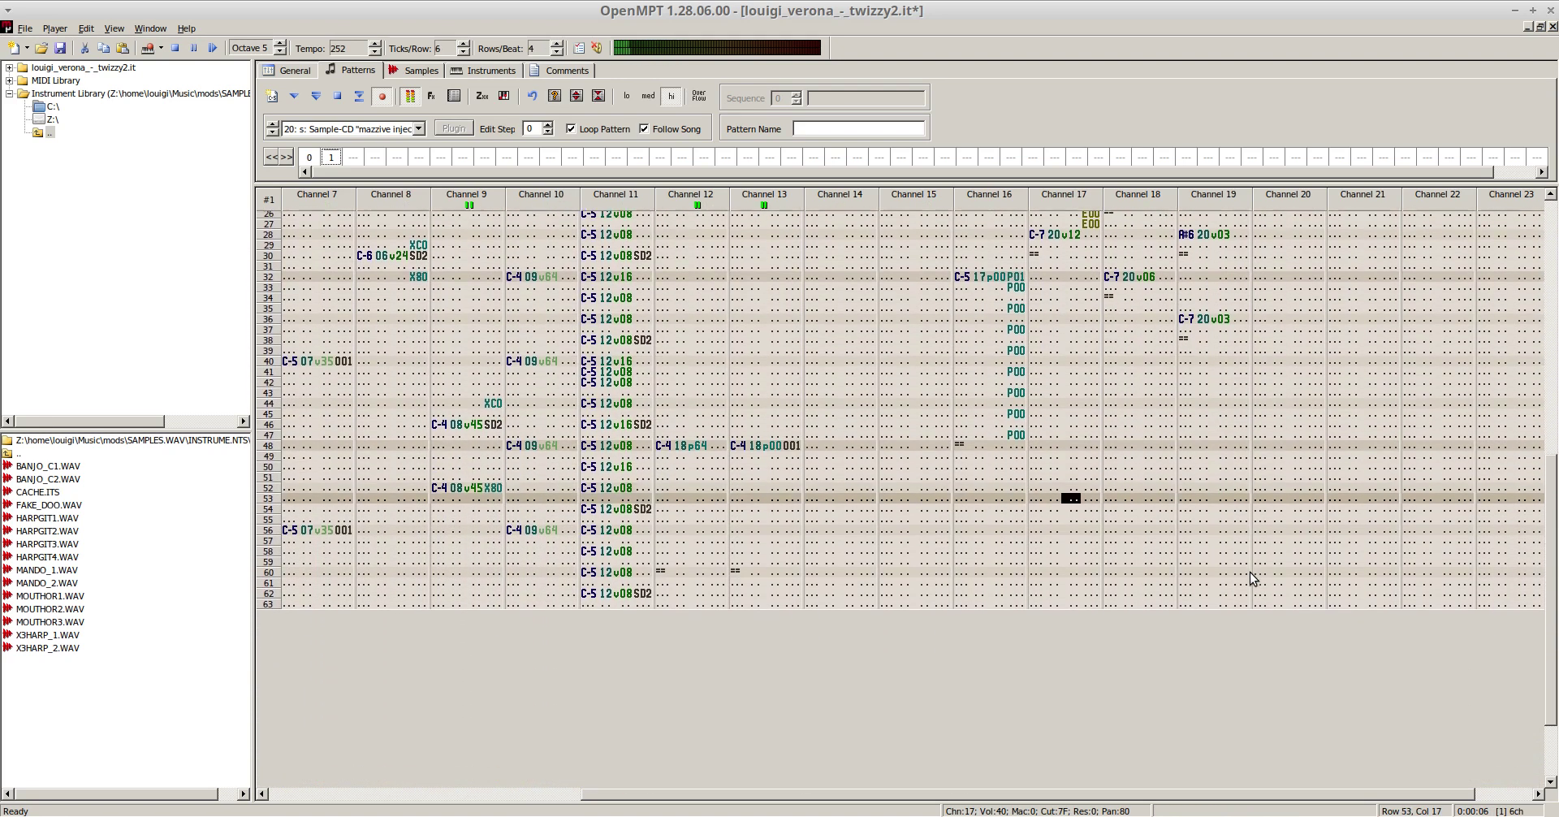
pyautogui.press('F8')
# - Give instrument 20 a volume envelope that falls steeply from maximum to zero and play back pattern 1
pyautogui.click(469, 65)
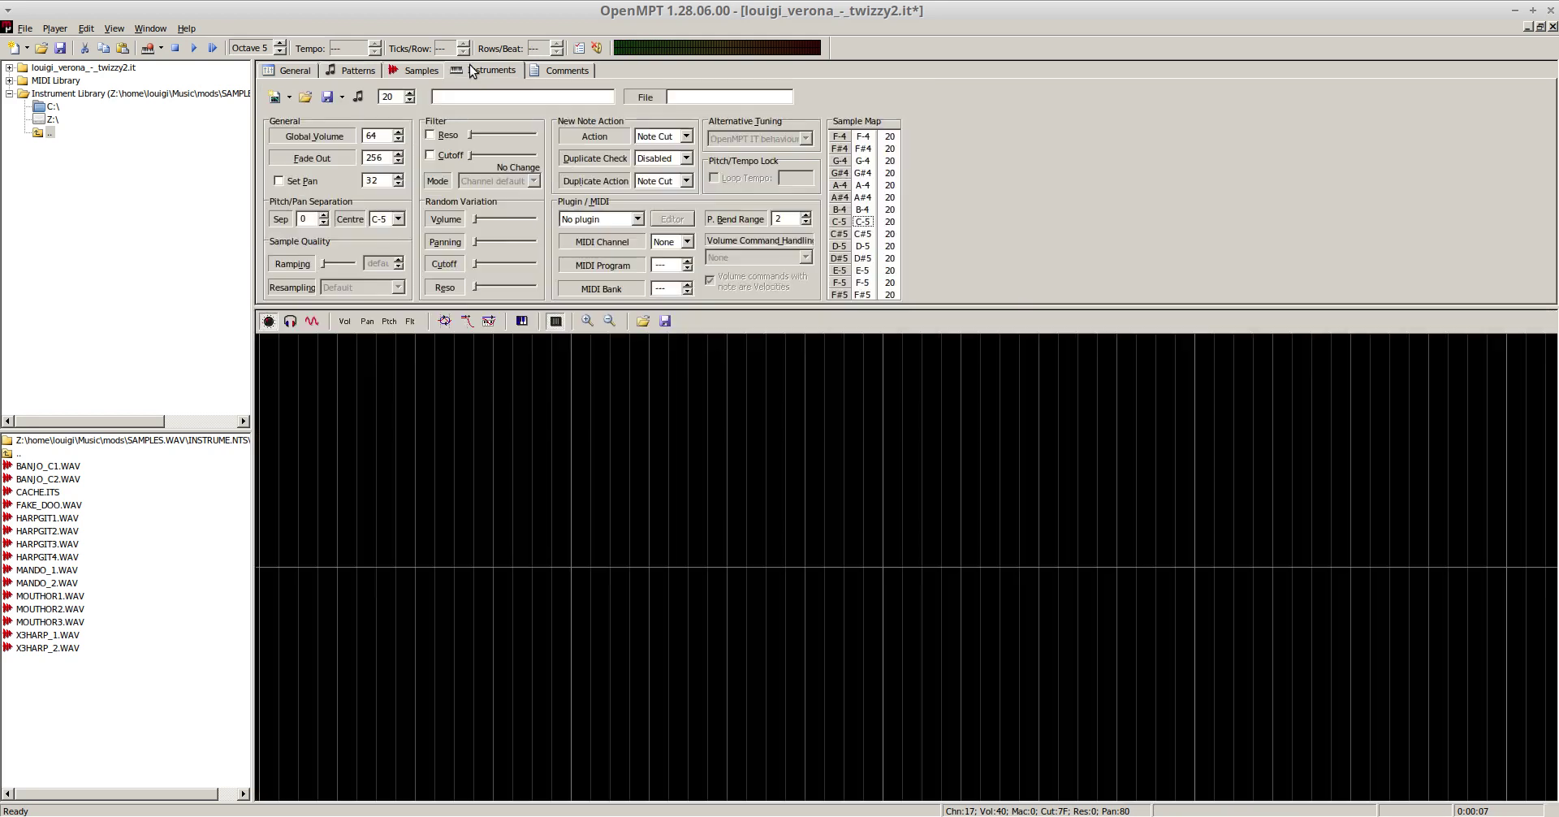
pyautogui.press('F6')
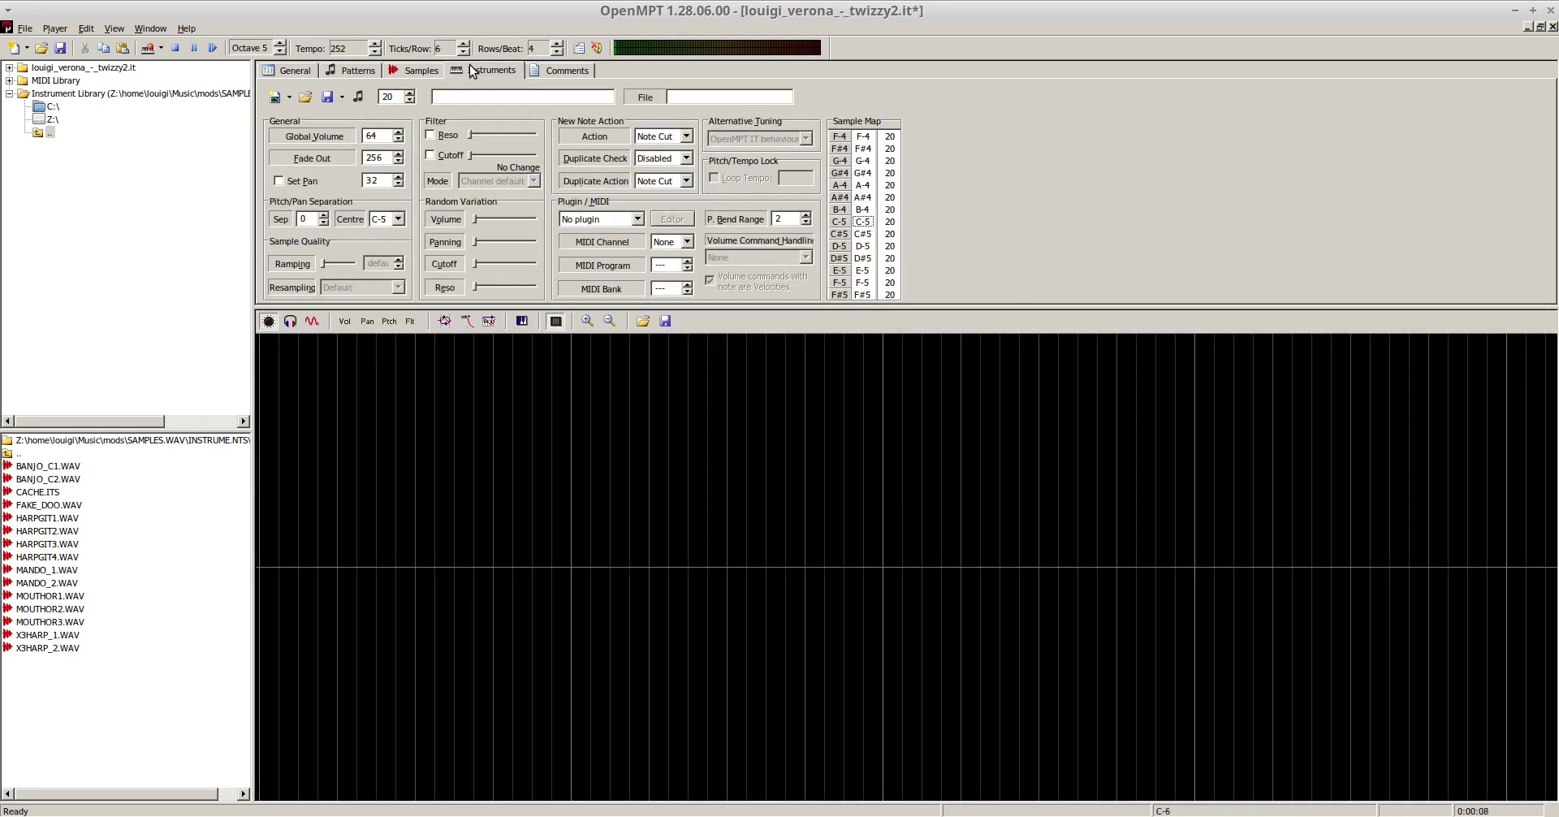
pyautogui.click(466, 322)
pyautogui.moveTo(291, 333); pyautogui.dragTo(369, 778)
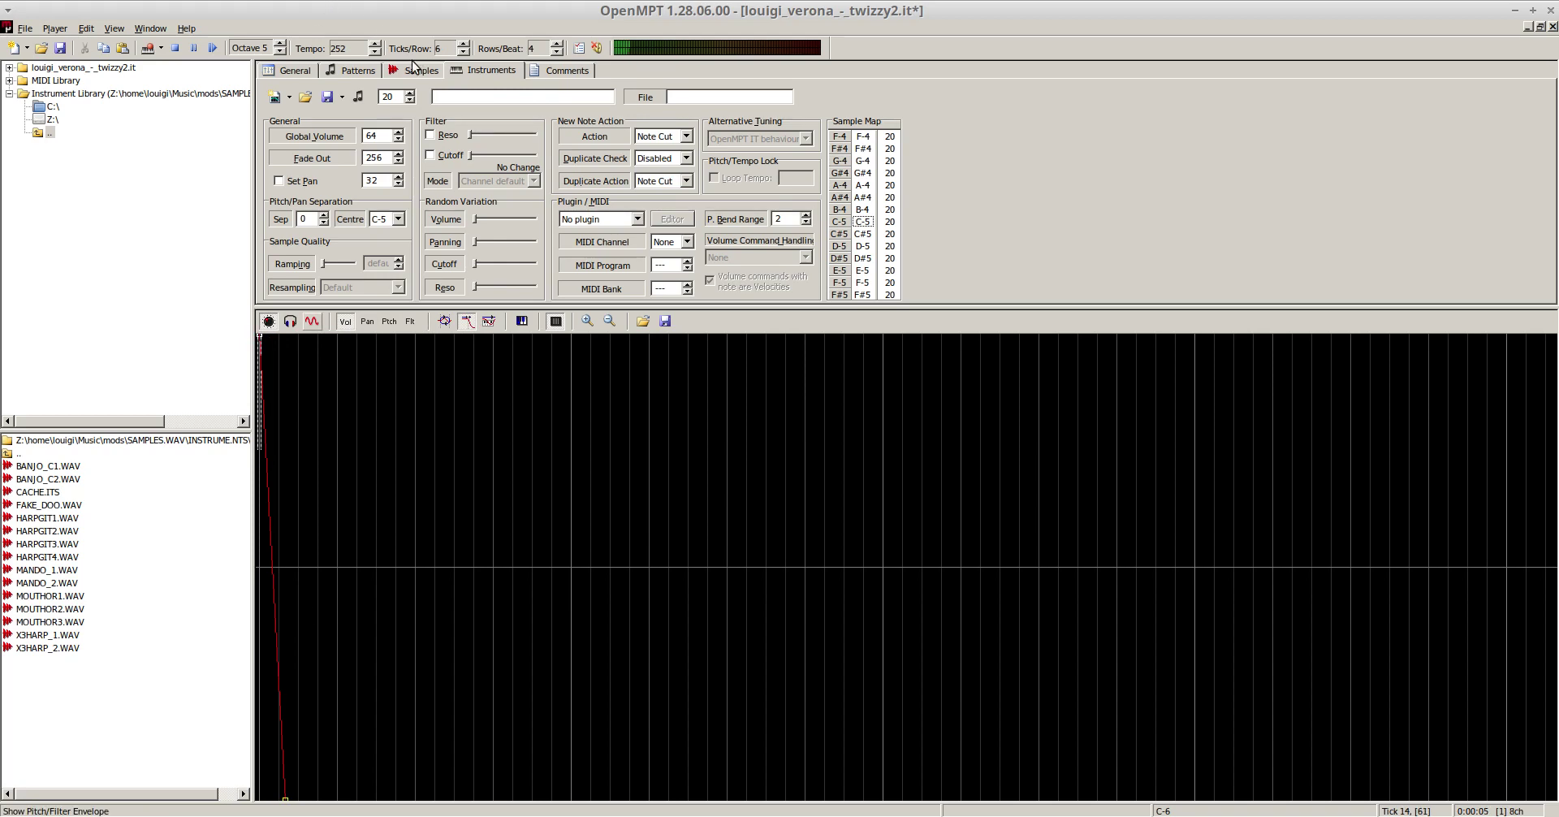
pyautogui.click(357, 70)
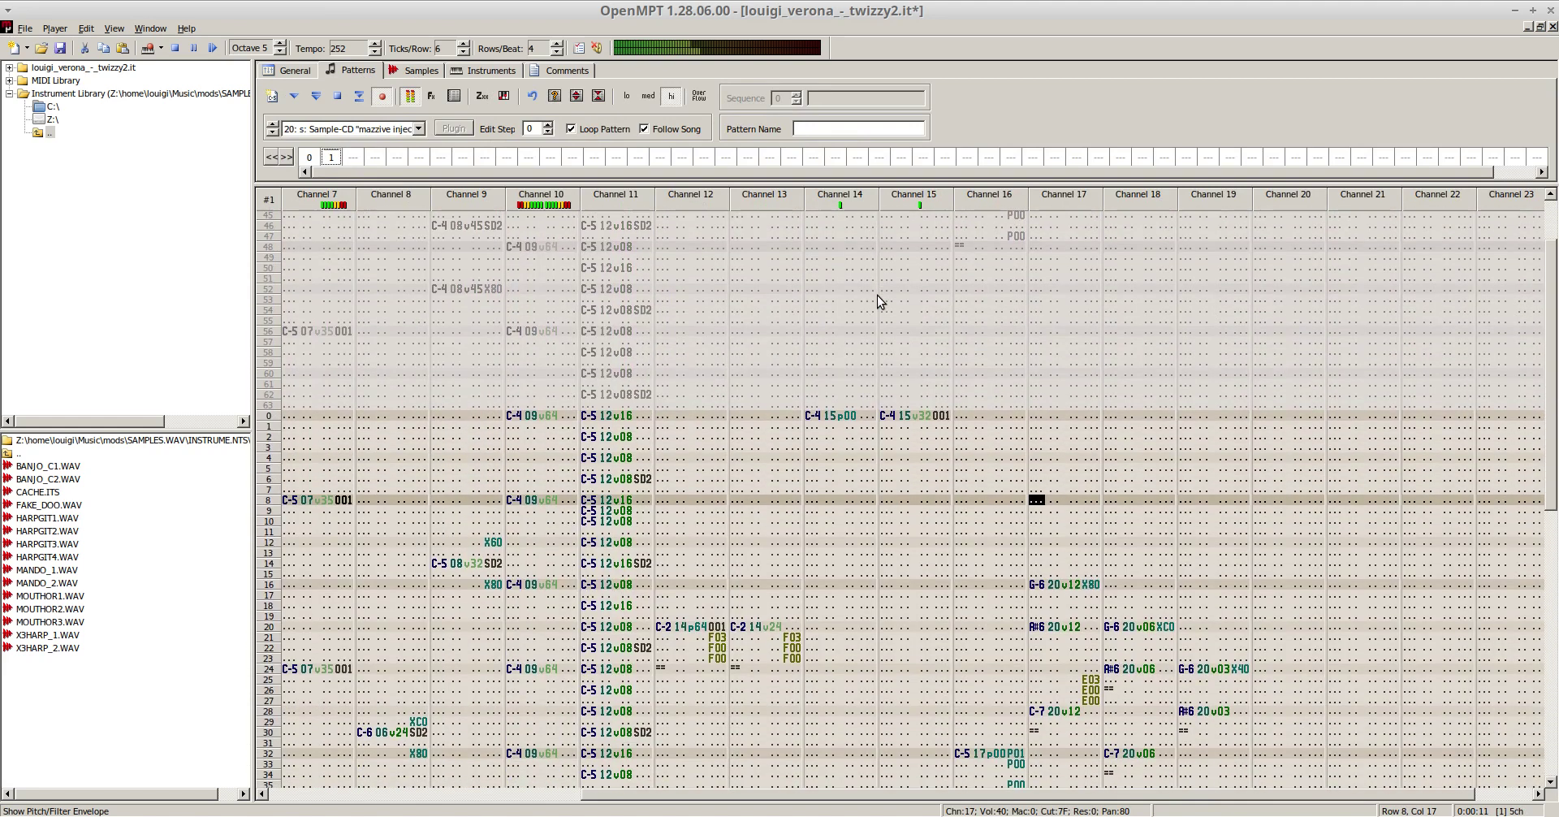
pyautogui.press('F6')
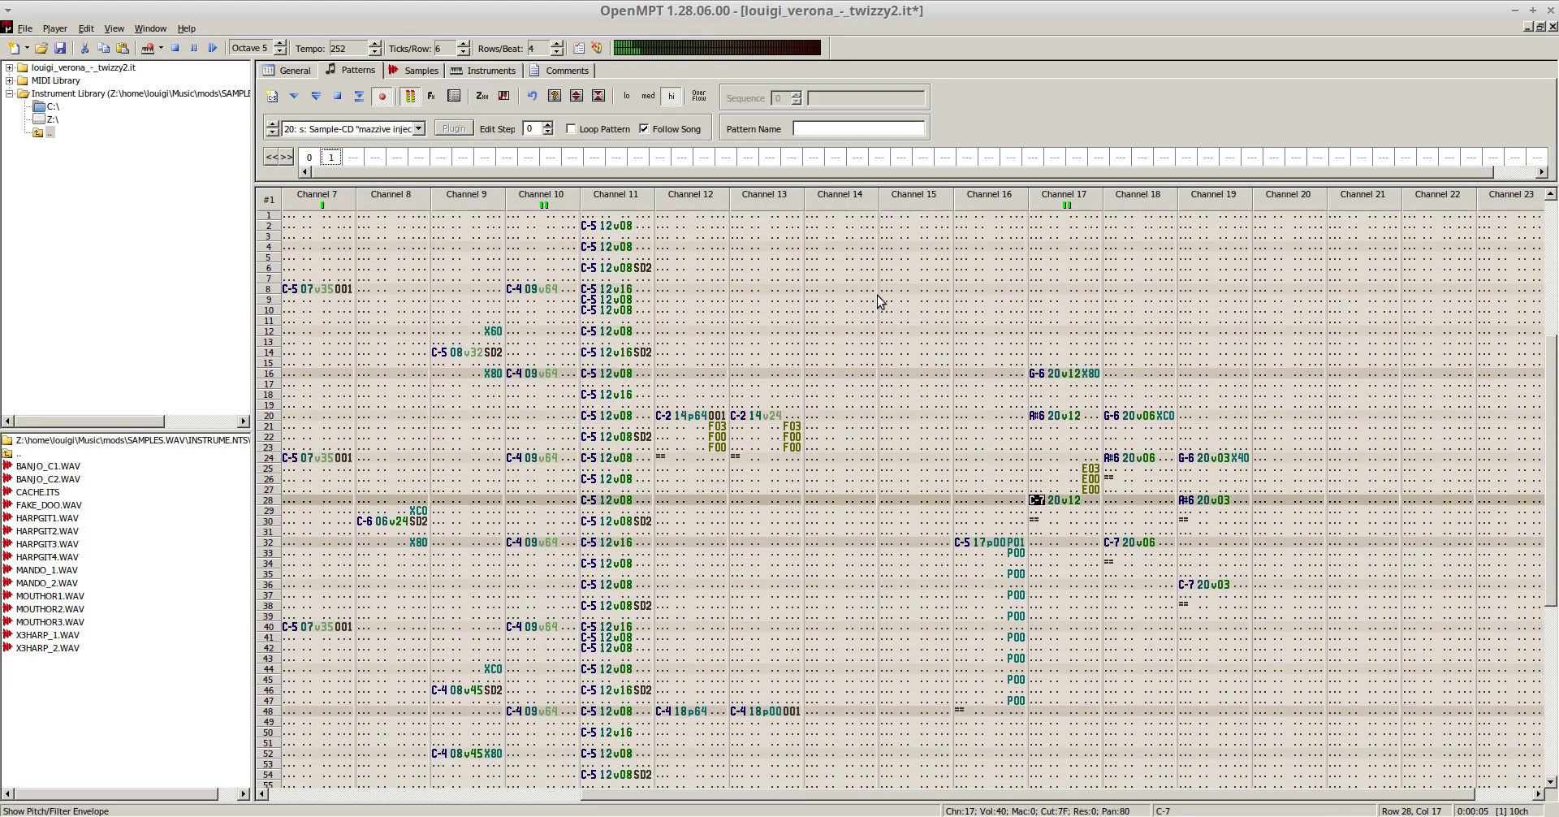
# - Enter a C-5 note of instrument 19 at row 14 of channel 17 and play back the pattern
pyautogui.press('F8')
pyautogui.press('Up')
pyautogui.press('Up')
pyautogui.press('Up')
pyautogui.press('Up')
pyautogui.press('Up')
pyautogui.press('Up')
pyautogui.press('Up')
pyautogui.press('Up')
pyautogui.press('Up')
pyautogui.press('Up')
pyautogui.press('Up')
pyautogui.press('Up')
pyautogui.press('Up')
pyautogui.press('Up')
pyautogui.press('Up')
pyautogui.press('Up')
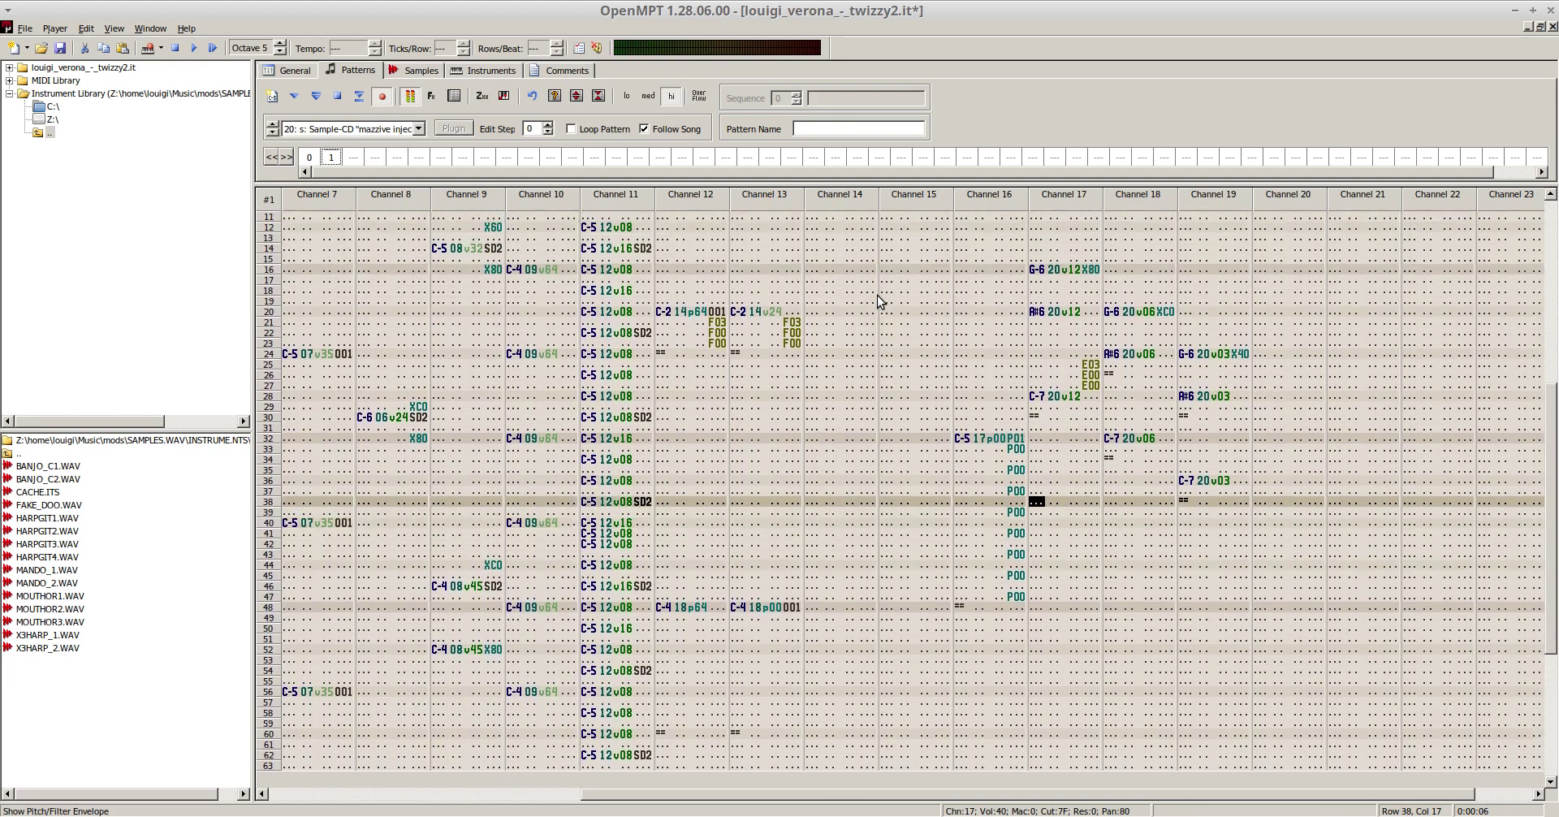
pyautogui.press('Up')
pyautogui.press('Up')
pyautogui.press('Up')
pyautogui.press('Up')
pyautogui.press('Up')
pyautogui.press('Up')
pyautogui.press('Up')
pyautogui.press('Up')
pyautogui.press('Up')
pyautogui.press('Up')
pyautogui.press('Up')
pyautogui.press('Up')
pyautogui.press('Up')
pyautogui.press('Up')
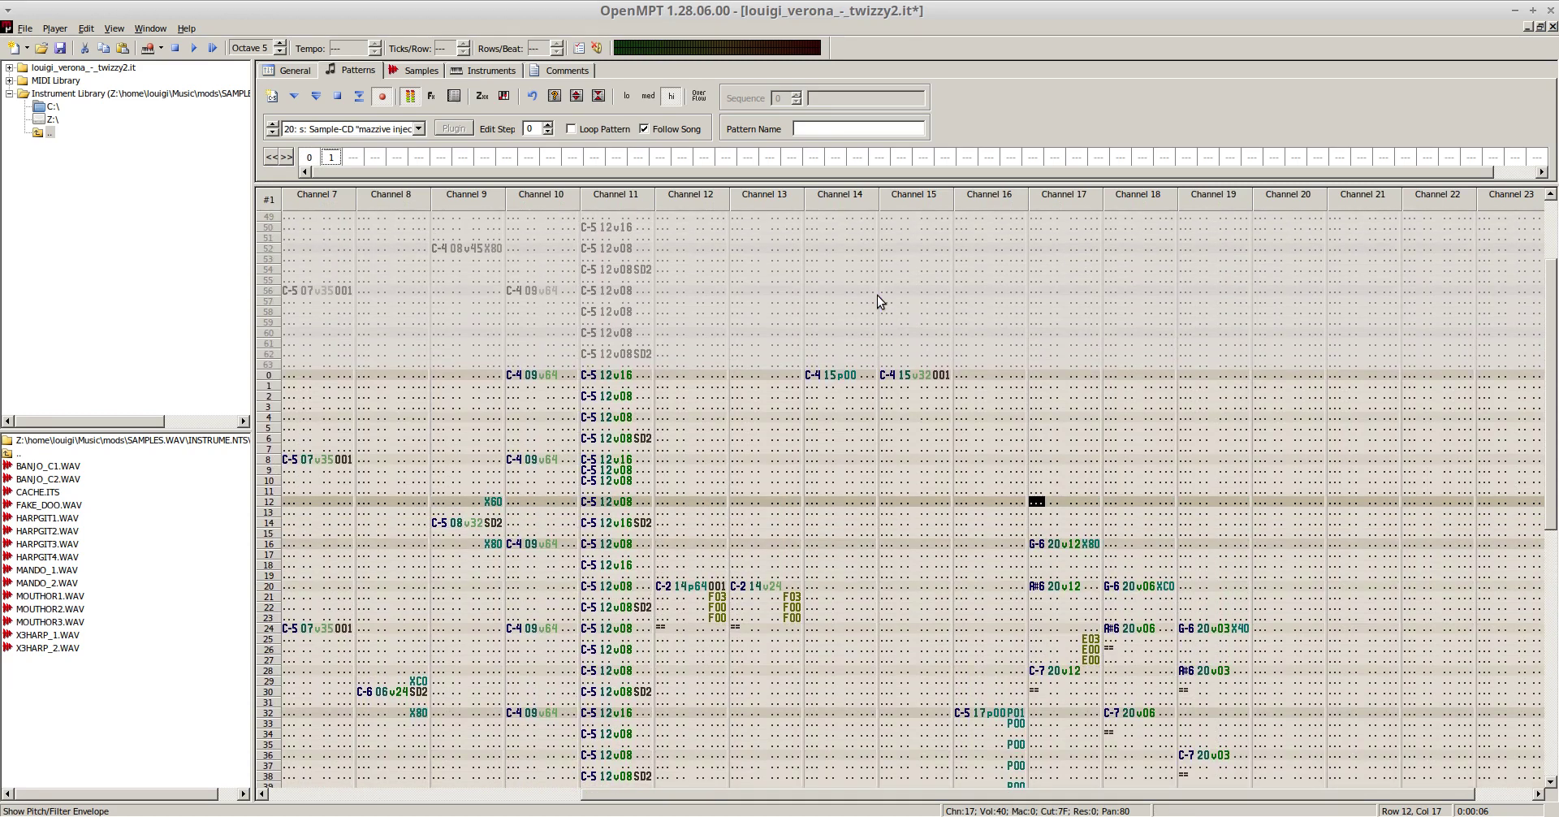
pyautogui.hotkey('ctrl', 'Up')
pyautogui.press('q')
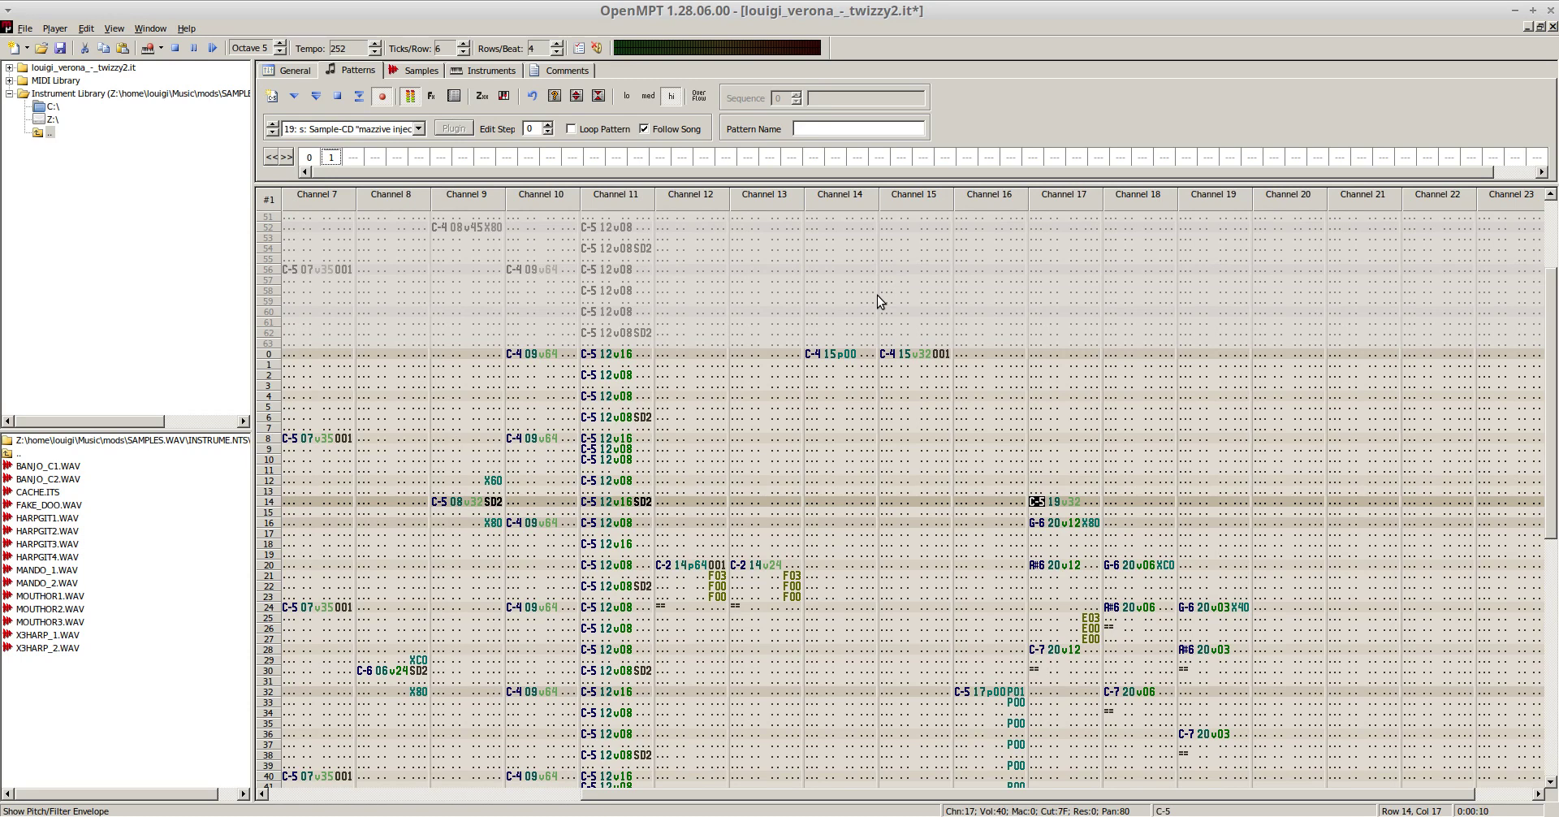
pyautogui.press('F6')
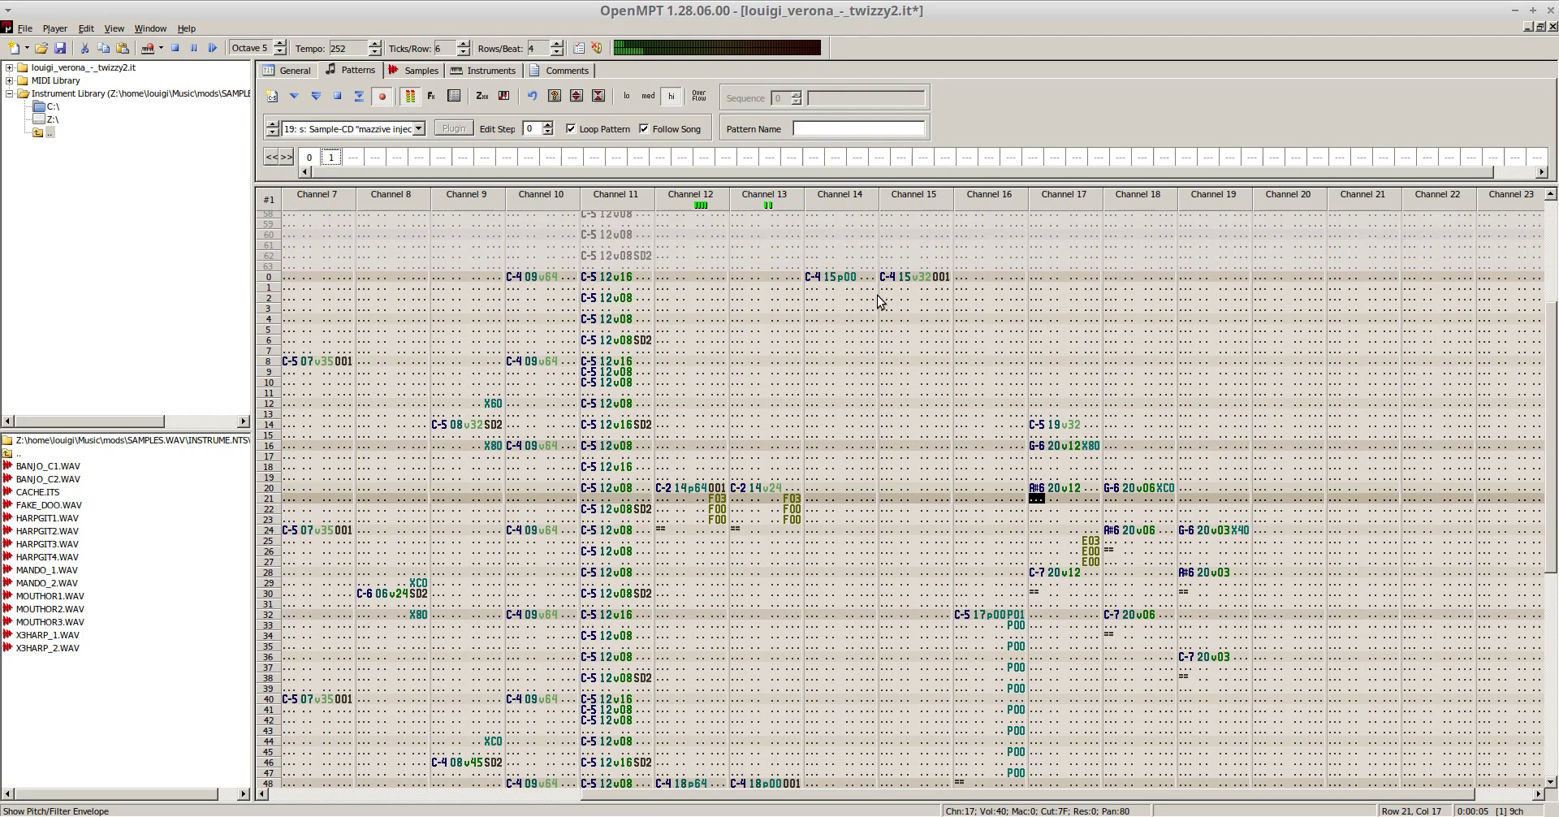
# - Move the instrument 19 C-5 note from row 14 to row 12 of channel 17 and play back the pattern
pyautogui.press('F8')
pyautogui.press('Up')
pyautogui.press('Up')
pyautogui.press('Up')
pyautogui.press('Up')
pyautogui.press('Up')
pyautogui.press('Up')
pyautogui.press('Up')
pyautogui.press('Up')
pyautogui.press('Up')
pyautogui.press('Up')
pyautogui.press('Up')
pyautogui.press('Up')
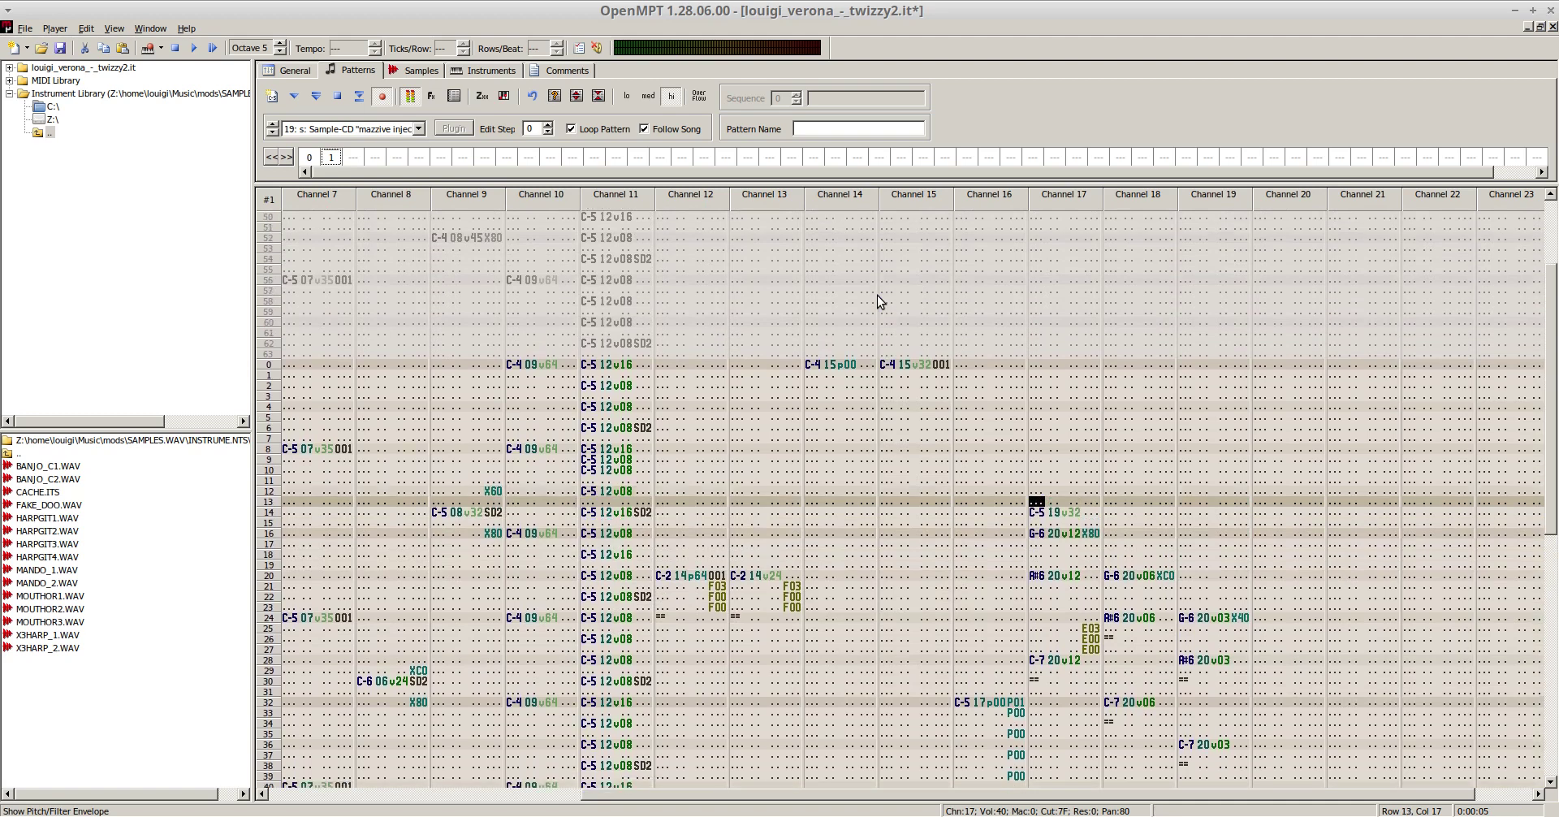
pyautogui.press('Down')
pyautogui.press('Delete')
pyautogui.press('Up')
pyautogui.press('Up')
pyautogui.press('Left')
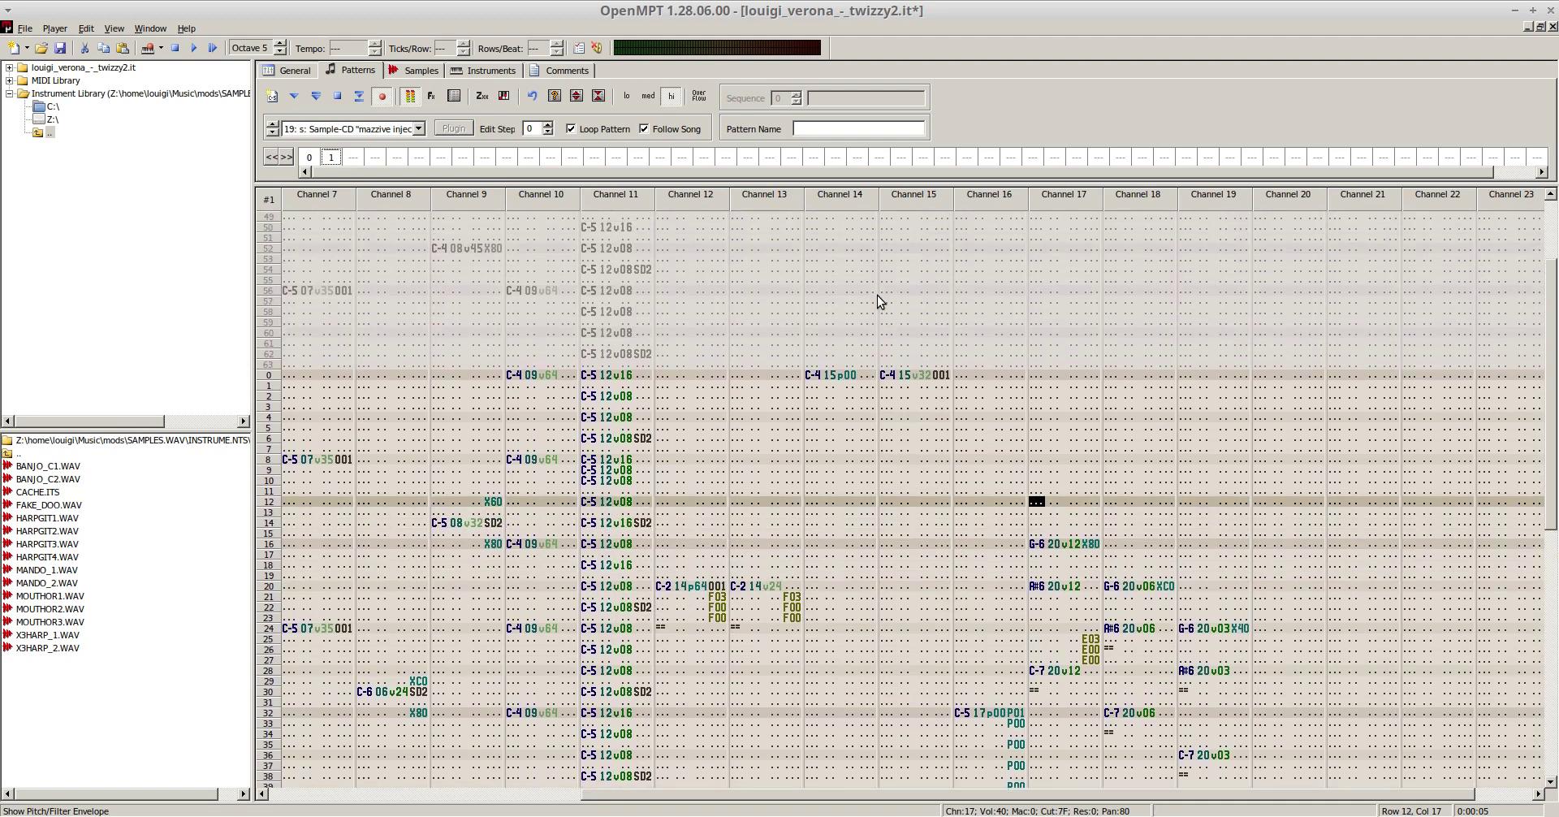
pyautogui.press('z')
pyautogui.press('F7')
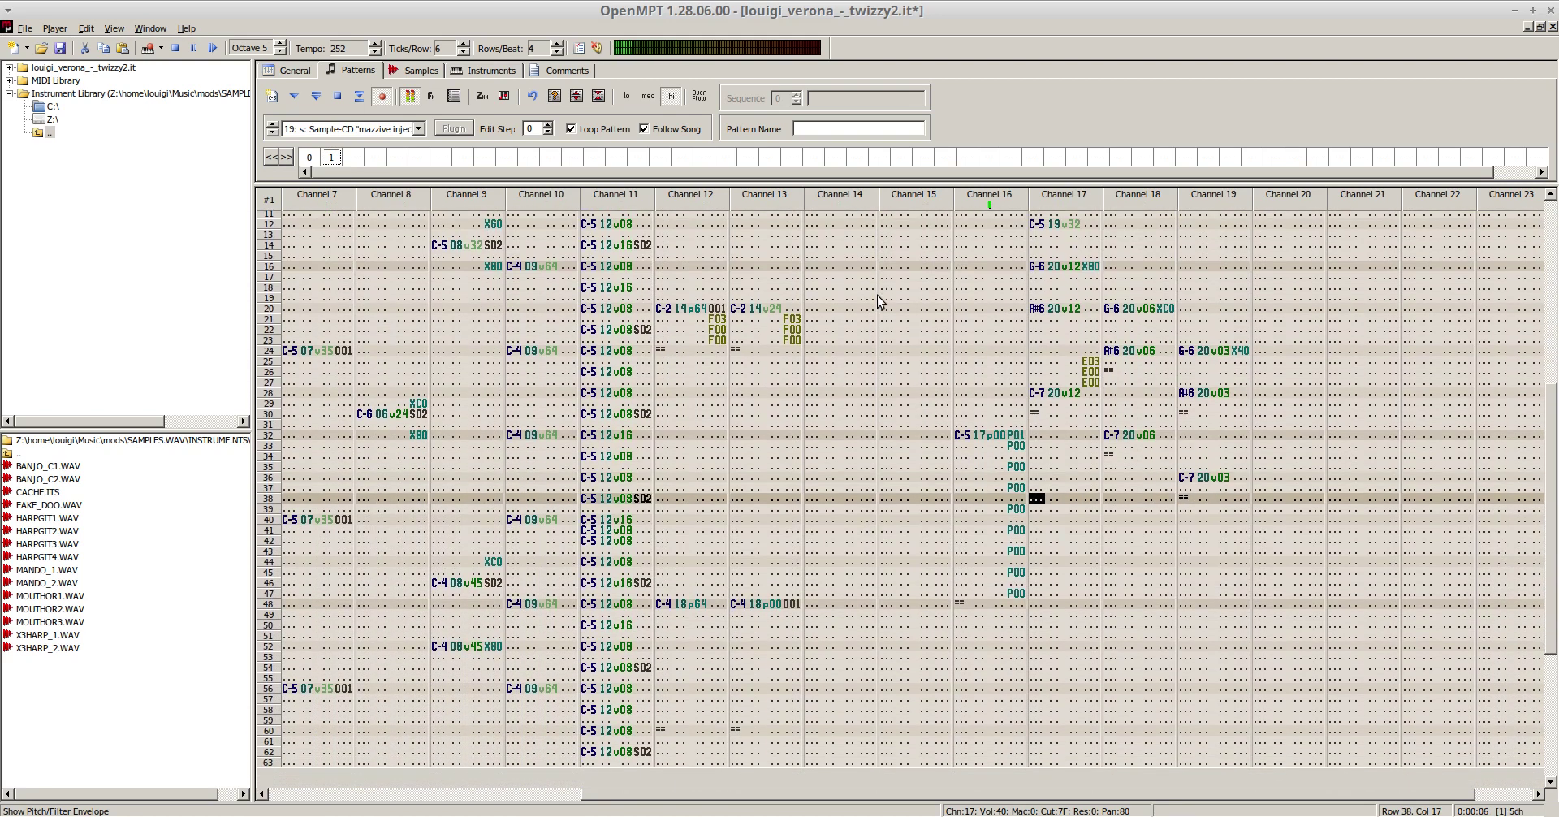
# - Turn off pattern looping, let the song play into pattern 0, and enter a C-6 note at row 14 of channel 17
pyautogui.hotkey('alt', 'l')
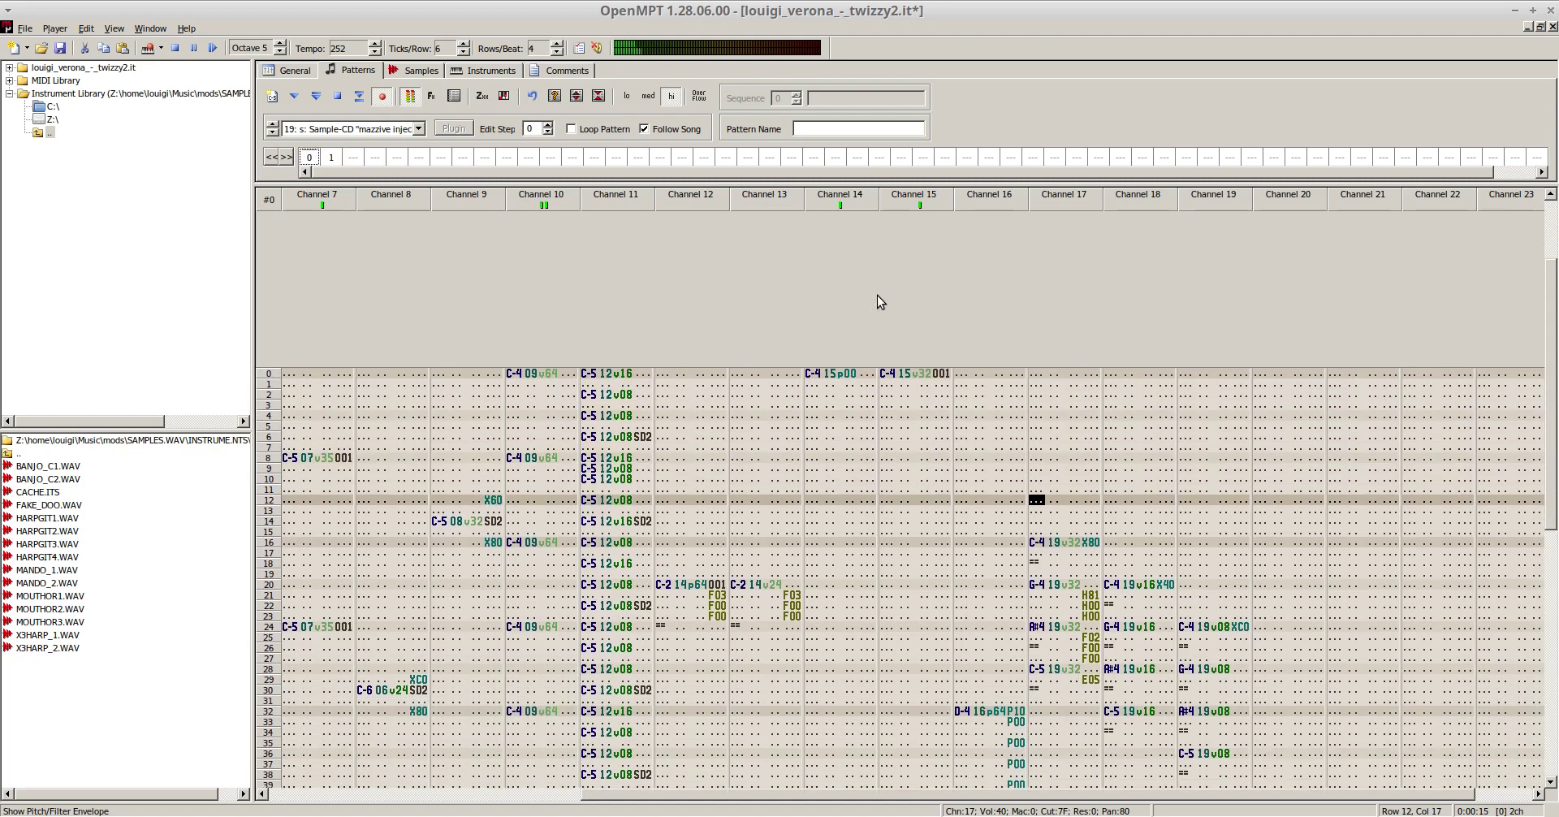
pyautogui.press('Escape')
pyautogui.press('Up')
pyautogui.press('Up')
pyautogui.press('Up')
pyautogui.press('Up')
pyautogui.press('Up')
pyautogui.press('Up')
pyautogui.press('Up')
pyautogui.press('Up')
pyautogui.press('Up')
pyautogui.press('Up')
pyautogui.press('Up')
pyautogui.press('Up')
pyautogui.press('Up')
pyautogui.press('Up')
pyautogui.press('Up')
pyautogui.press('Up')
pyautogui.press('Up')
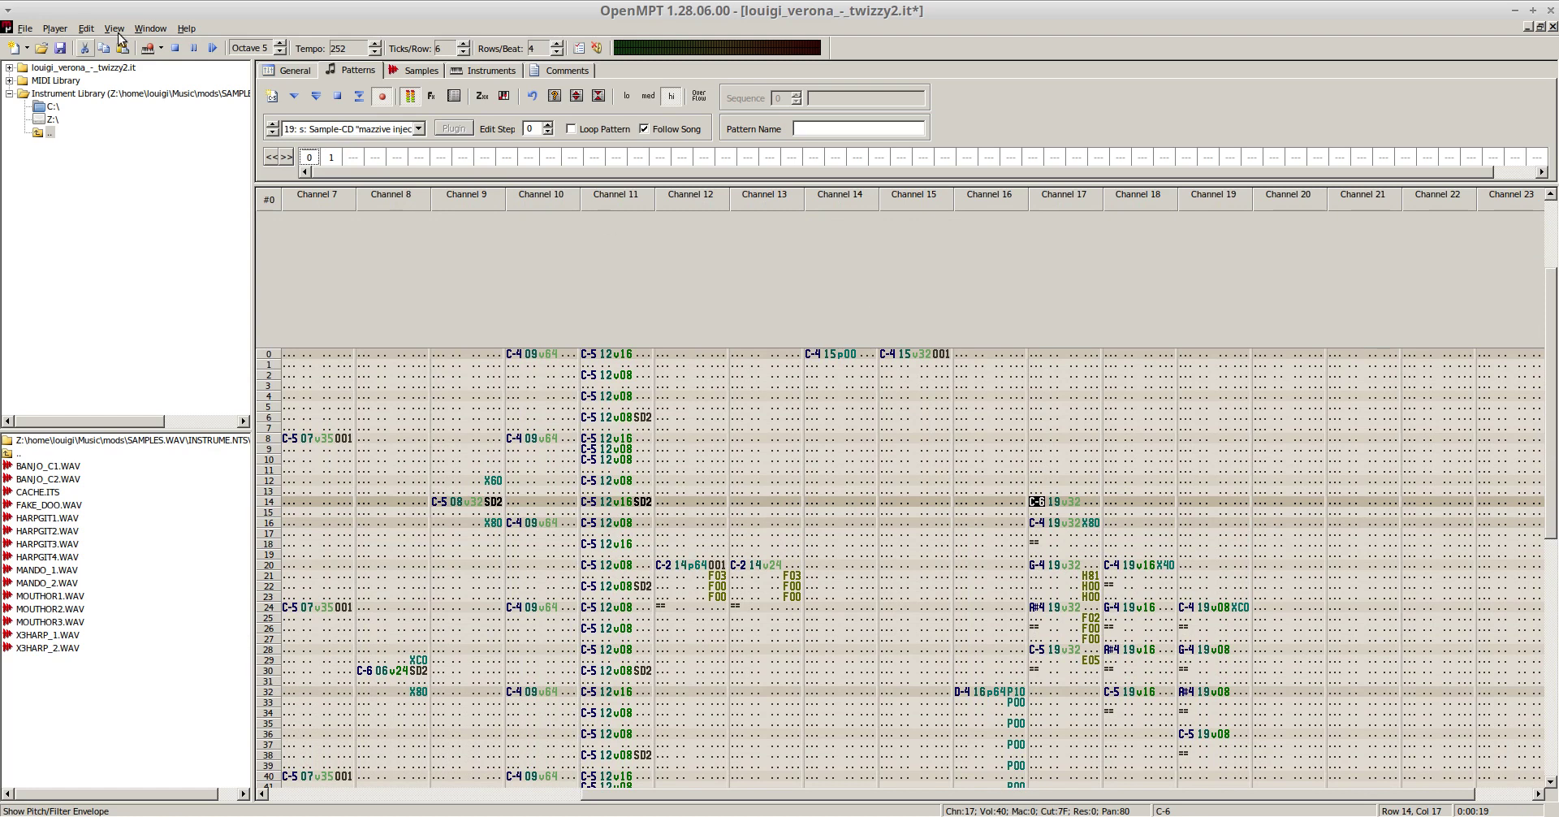
# - Set the base octave to 3 and enter A#3 at row 14 and B-3 at row 15 of channel 17 in pattern 0
pyautogui.doubleClick(280, 53)
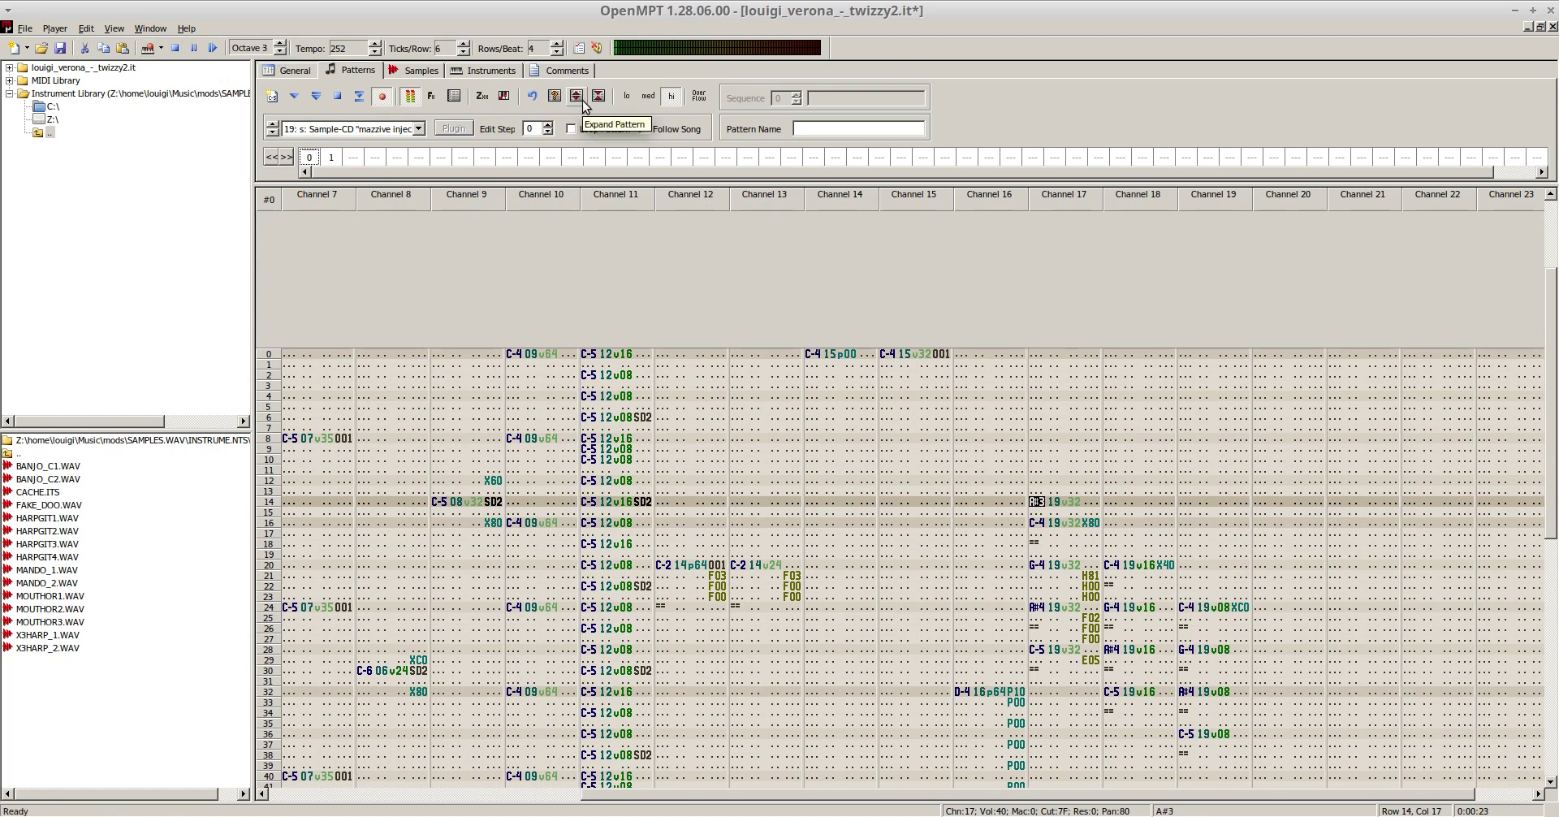
pyautogui.press('Down')
pyautogui.press('m')
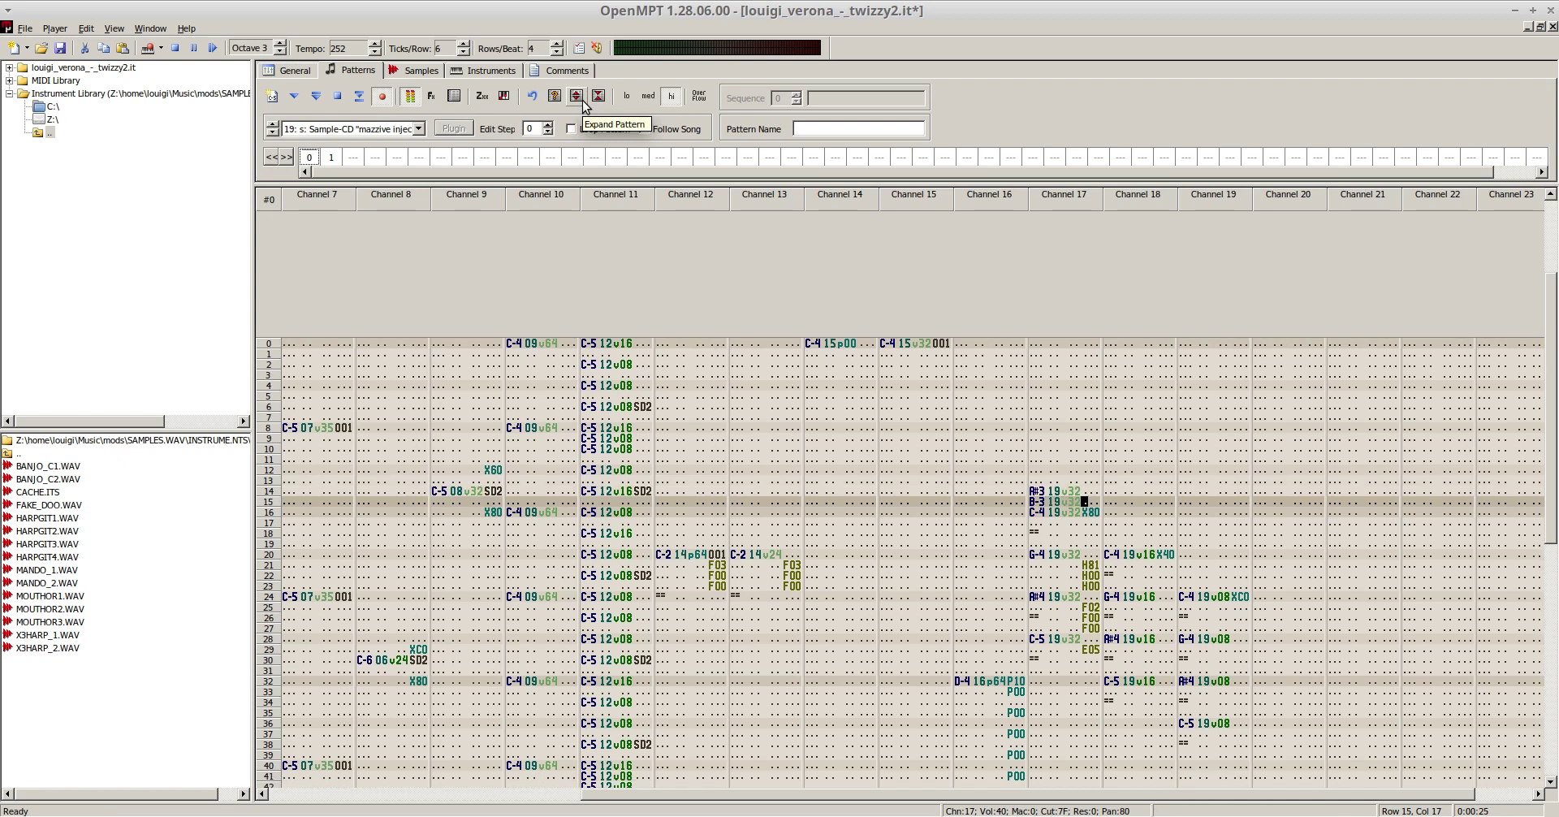
# - Add retrigger effects Q00 at row 14 and Q03 at row 15 of channel 17 and play back the pattern
pyautogui.press('Up')
pyautogui.press('q')
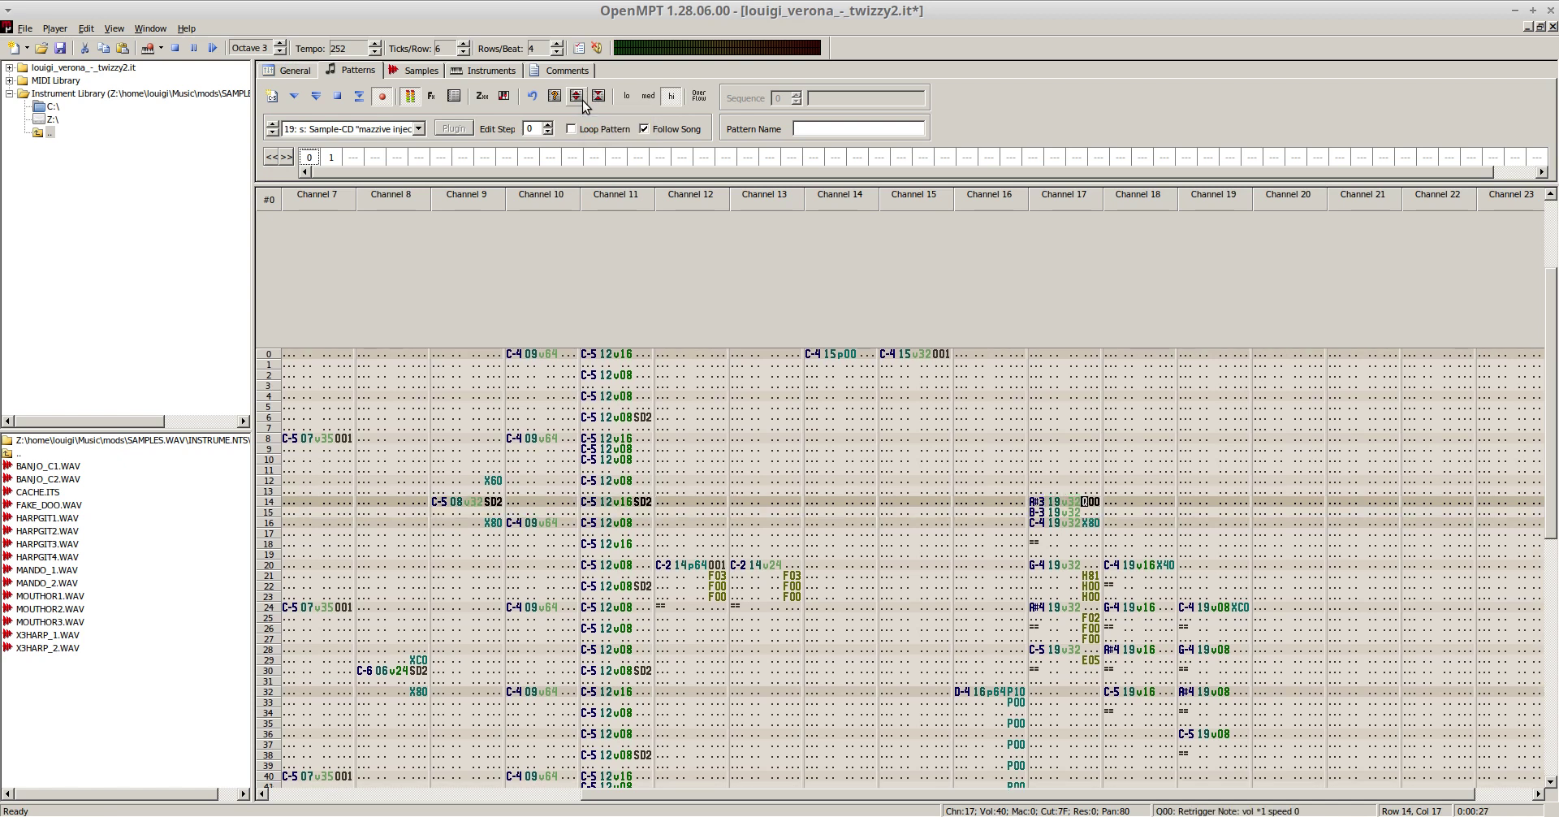
pyautogui.press('Down')
pyautogui.press('q')
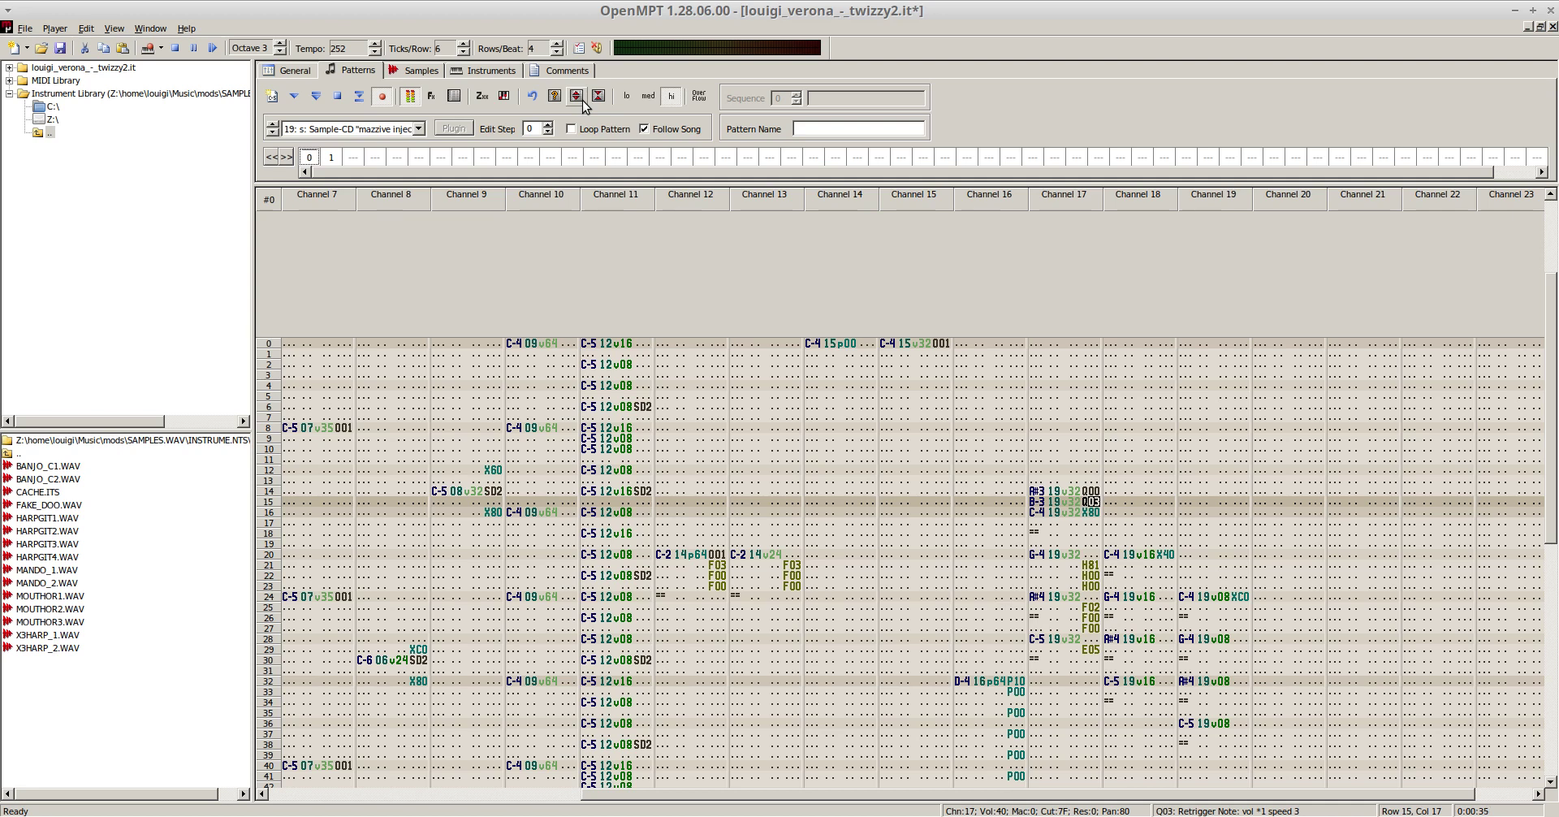
pyautogui.press('F6')
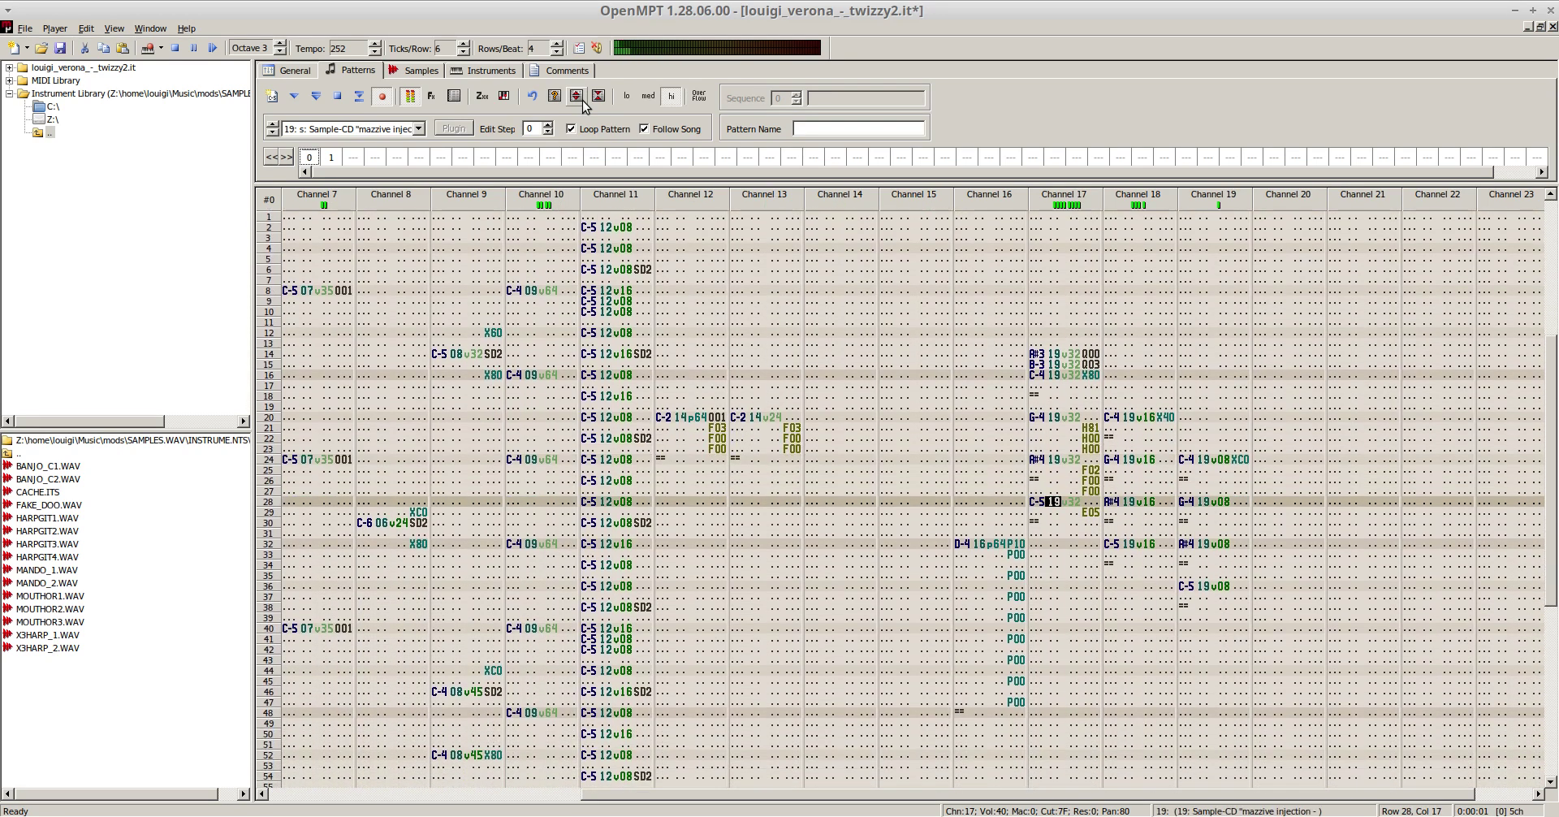
pyautogui.press('F8')
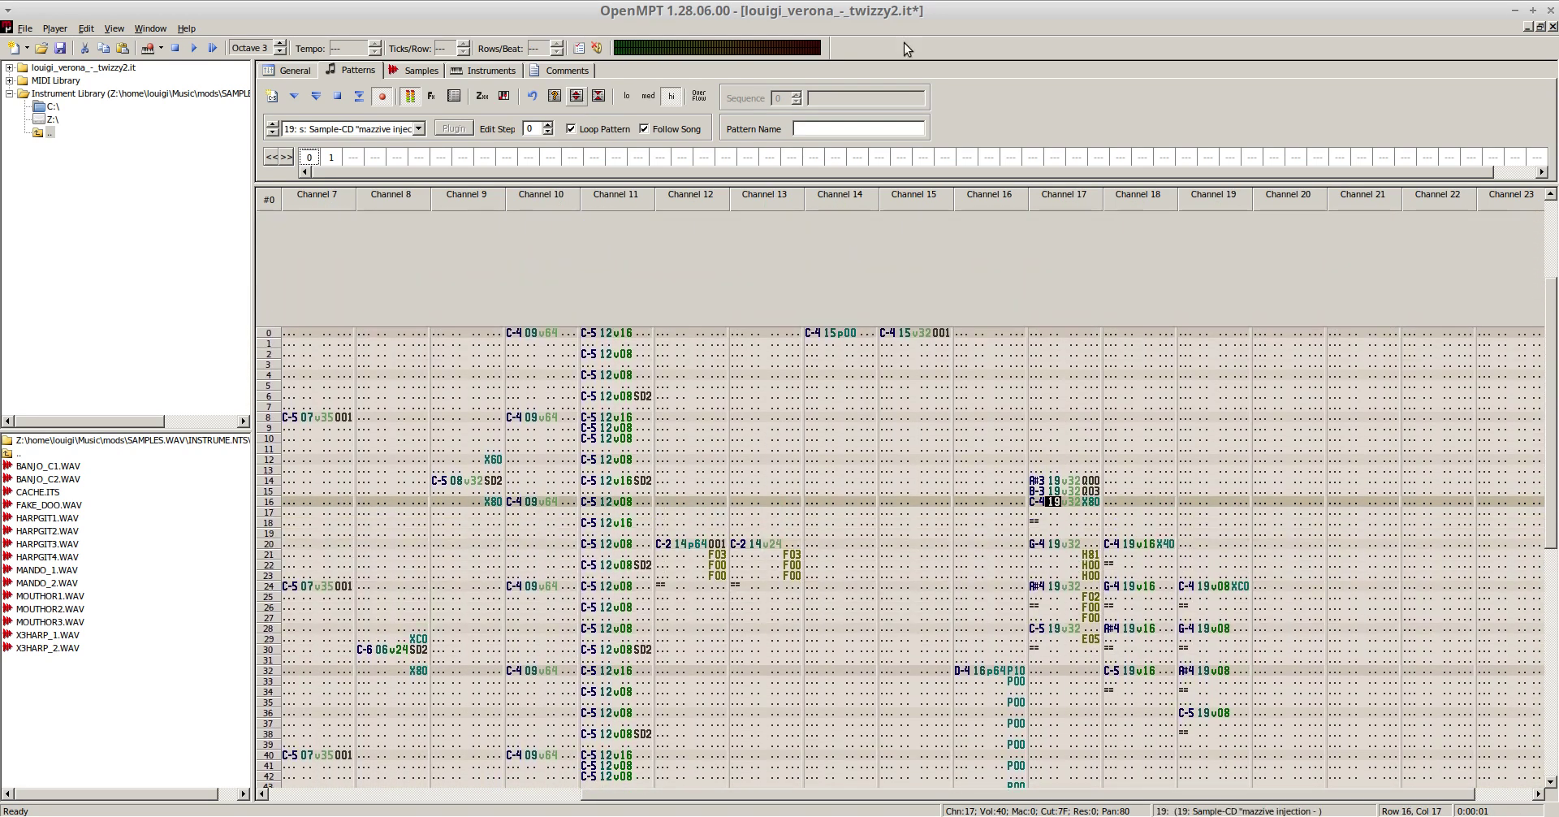
# - Solo channel 17 and play back pattern 0
pyautogui.rightClick(1073, 207)
pyautogui.click(1108, 231)
pyautogui.press('F6')
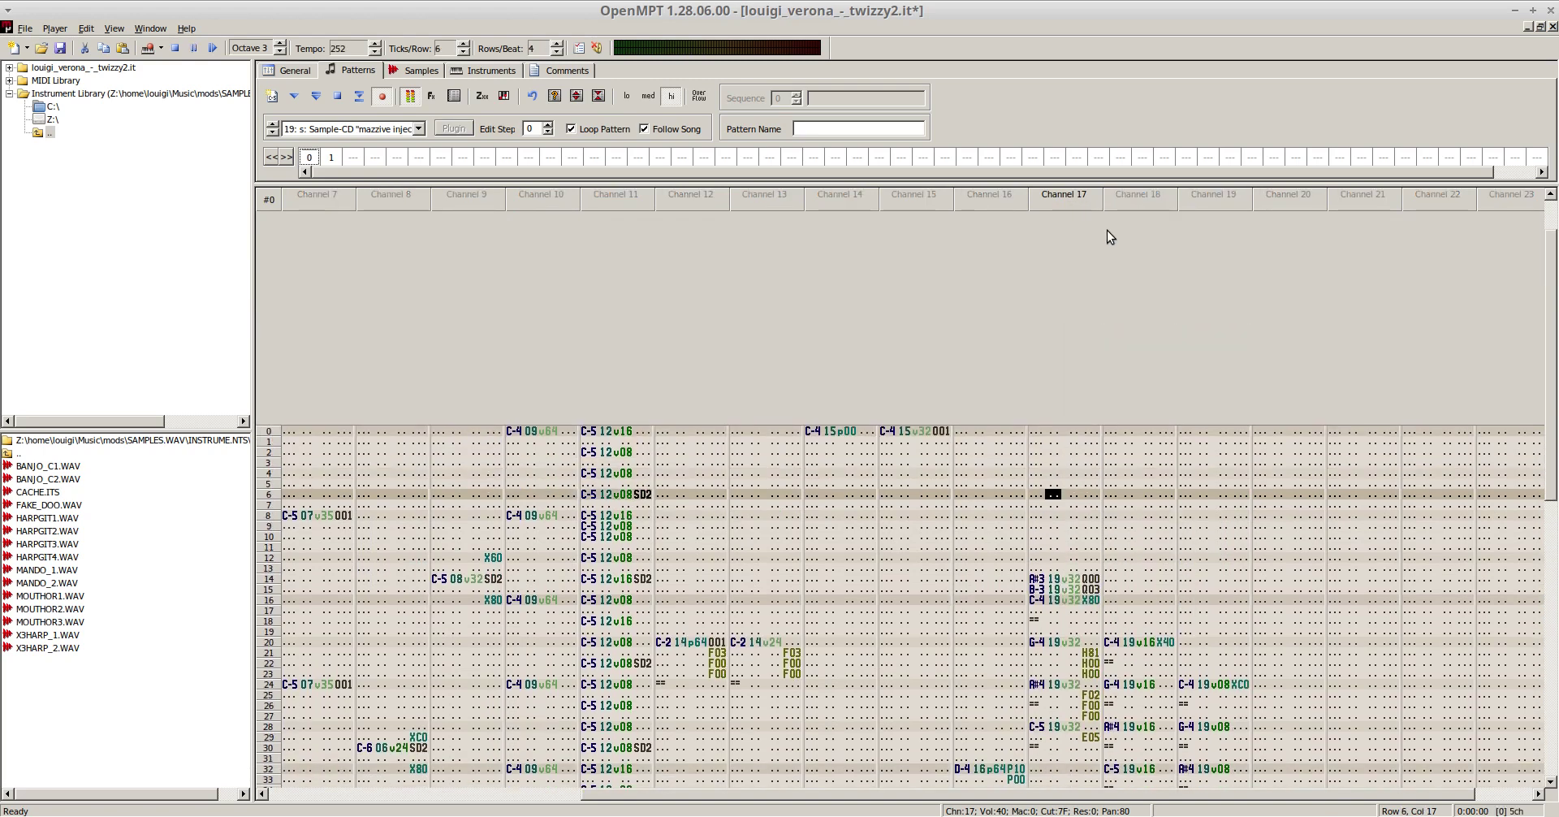
pyautogui.press('F8')
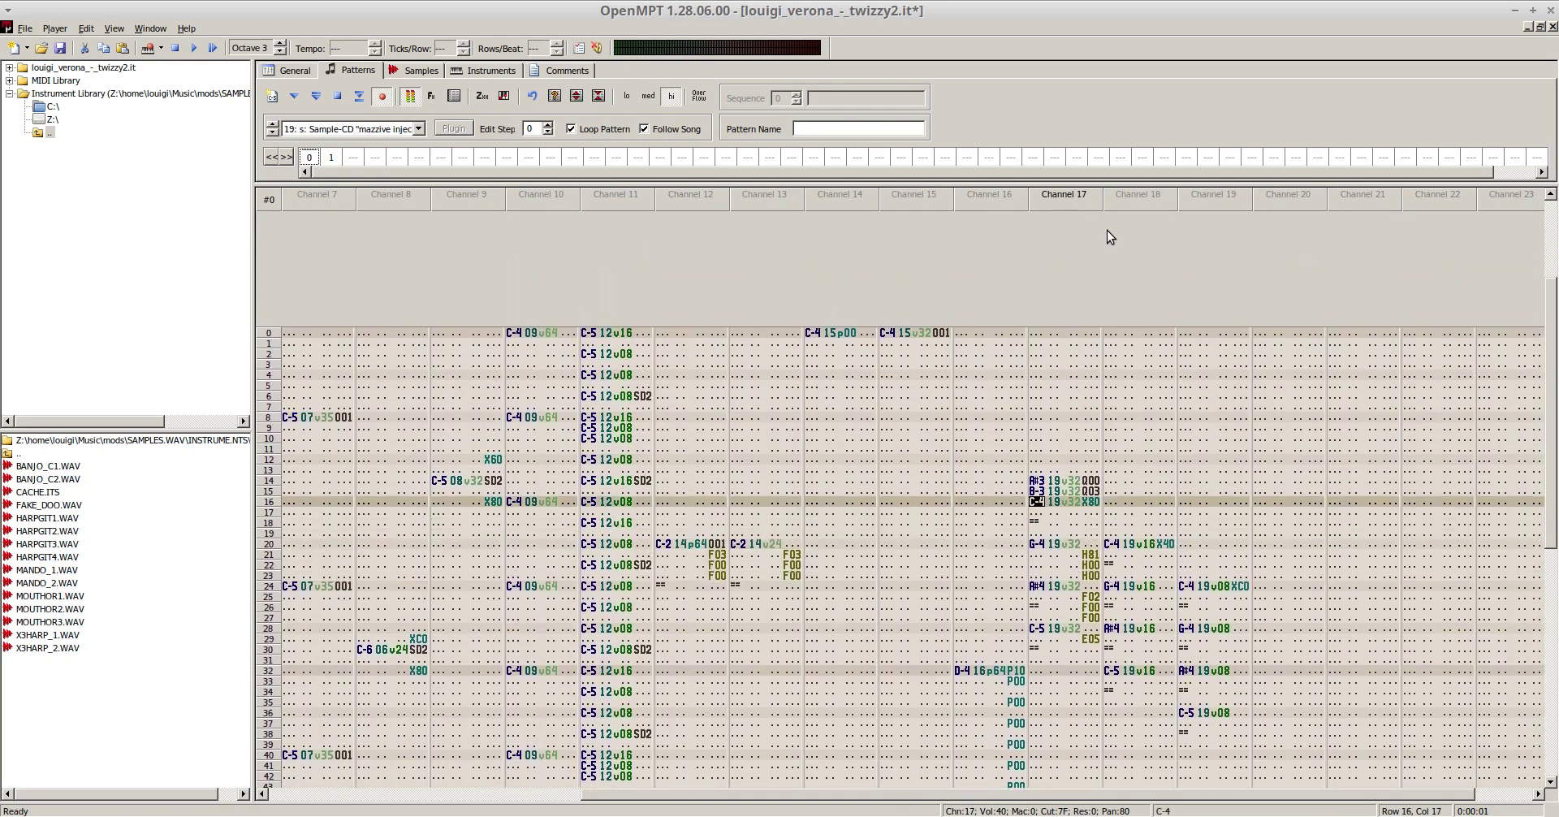
# - Change the retrigger effect at row 15 of channel 17 to Q11 and listen to the phrase
pyautogui.press('Right')
pyautogui.press('Right')
pyautogui.press('Right')
pyautogui.press('Right')
pyautogui.press('Up')
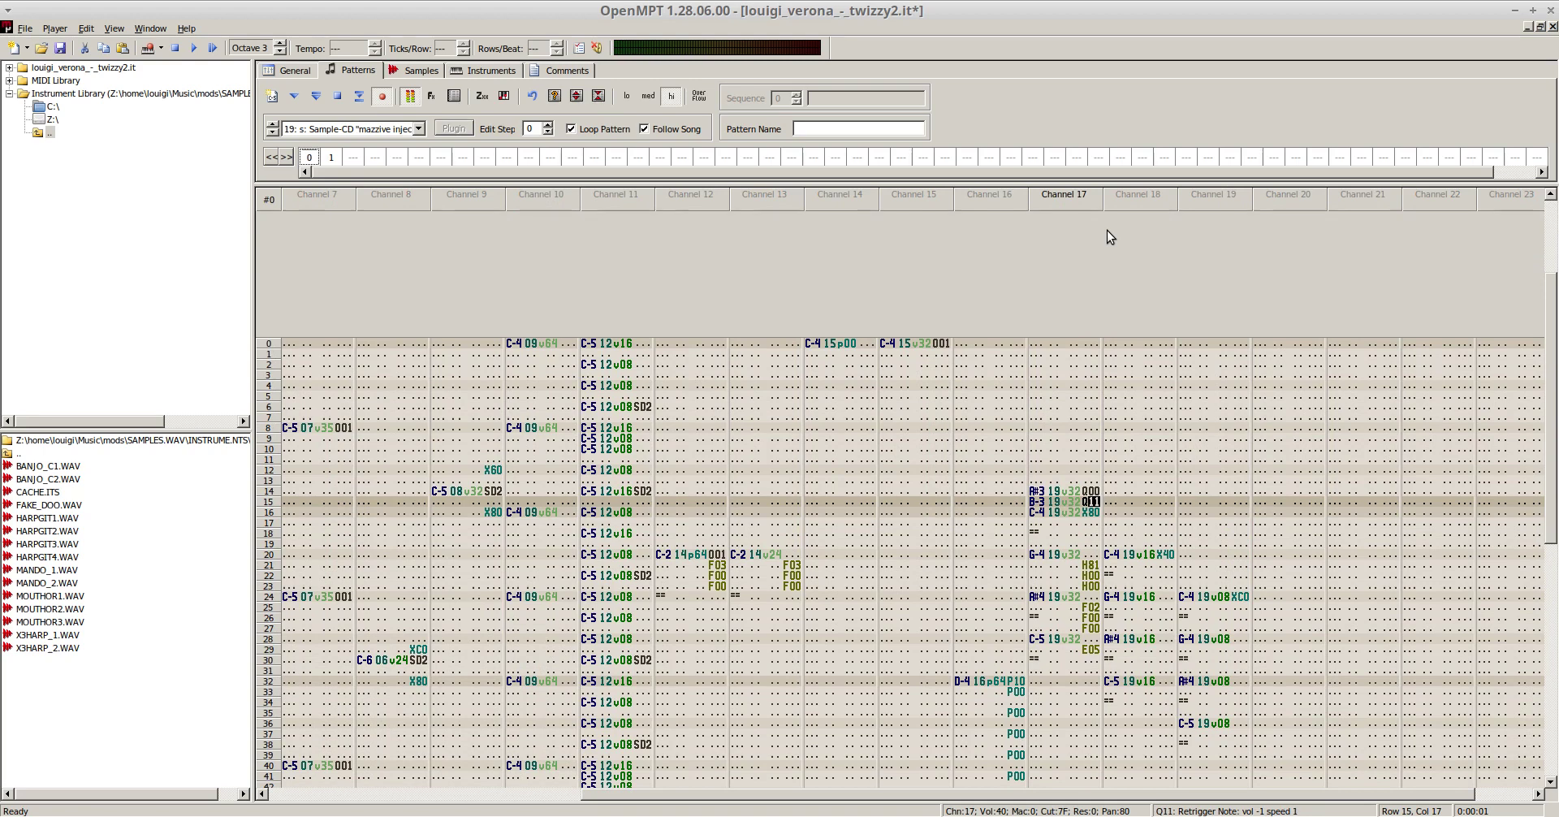
pyautogui.press('Down')
pyautogui.press('Down')
pyautogui.press('Down')
pyautogui.press('Down')
pyautogui.press('Down')
pyautogui.press('Down')
pyautogui.press('Down')
pyautogui.press('Down')
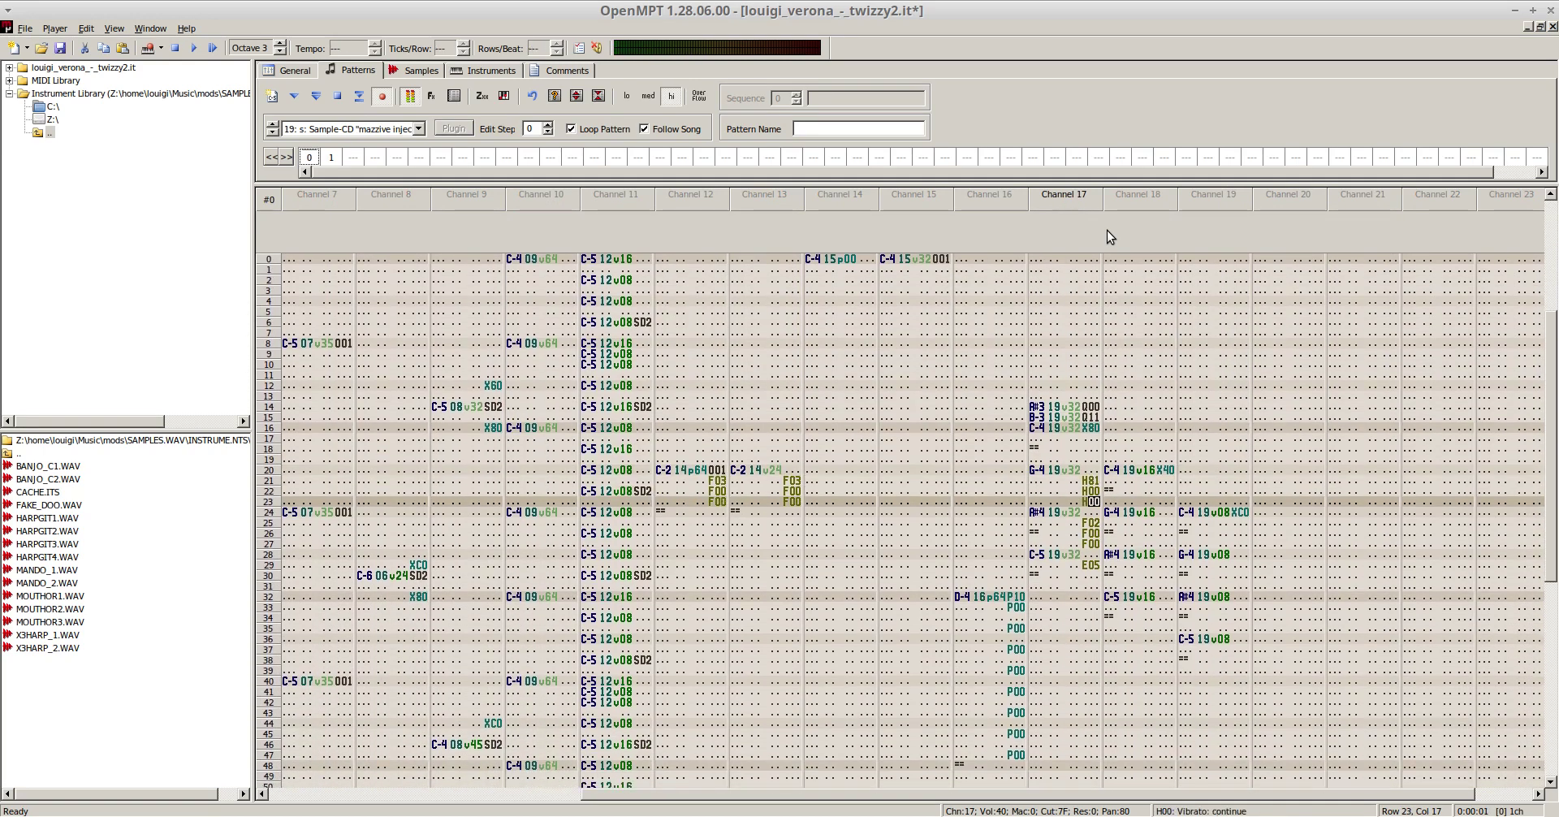
pyautogui.press('Up')
pyautogui.press('Up')
pyautogui.press('Up')
pyautogui.press('Up')
pyautogui.press('Up')
pyautogui.press('Up')
pyautogui.press('Up')
pyautogui.press('Up')
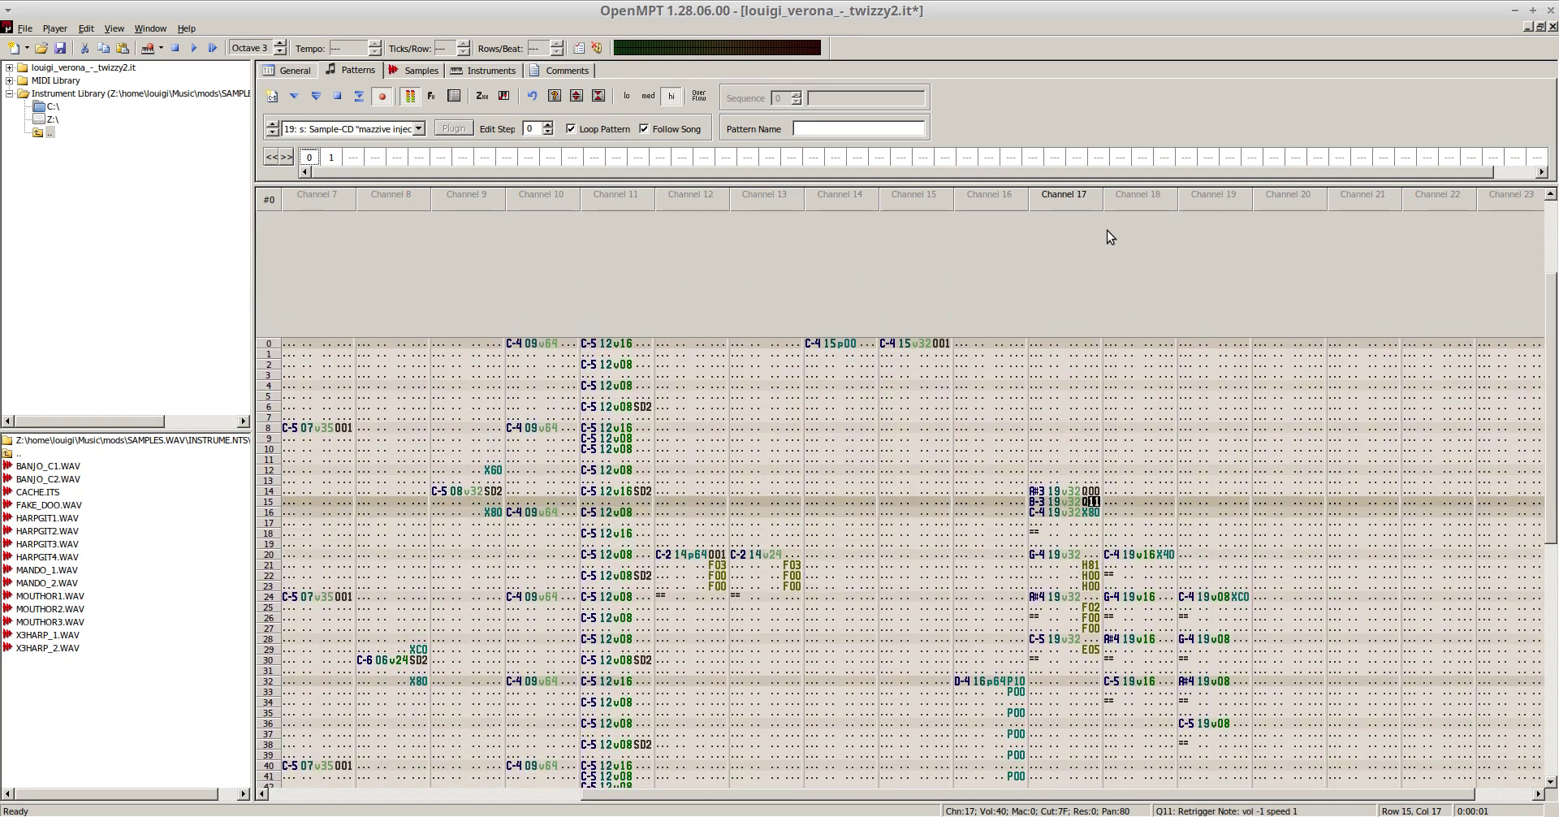
# - Delete the retrigger effects at rows 14 and 15 of channel 17
pyautogui.press('Delete')
pyautogui.press('Up')
pyautogui.press('Delete')
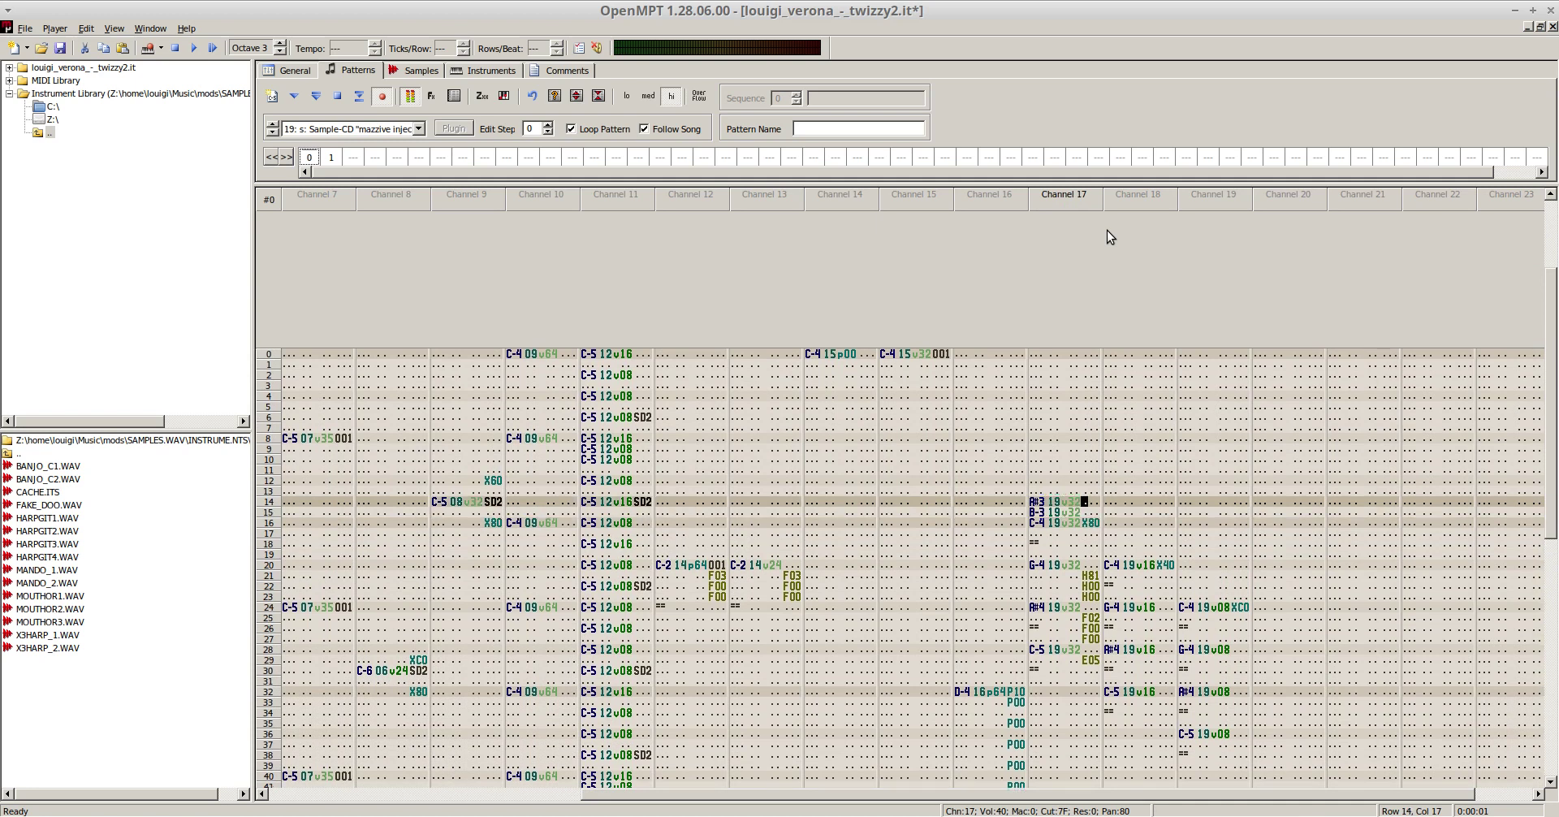
# - Clear the note at row 14 of channel 17, change the row 15 note to A#3 and play back the pattern
pyautogui.press('Down')
pyautogui.press('Left')
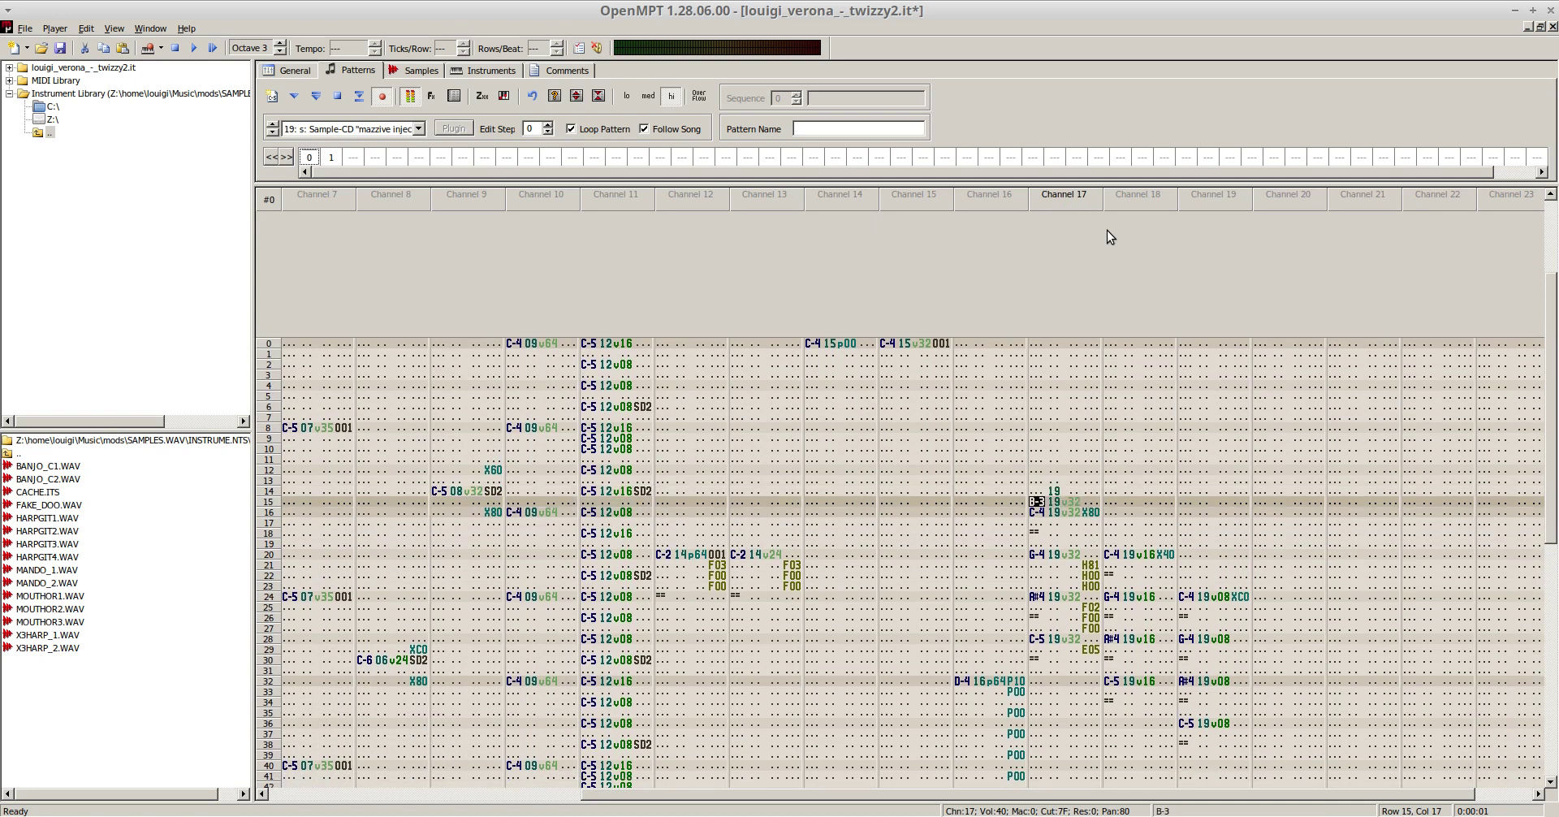
pyautogui.press('[')
pyautogui.press('Right')
pyautogui.press('Up')
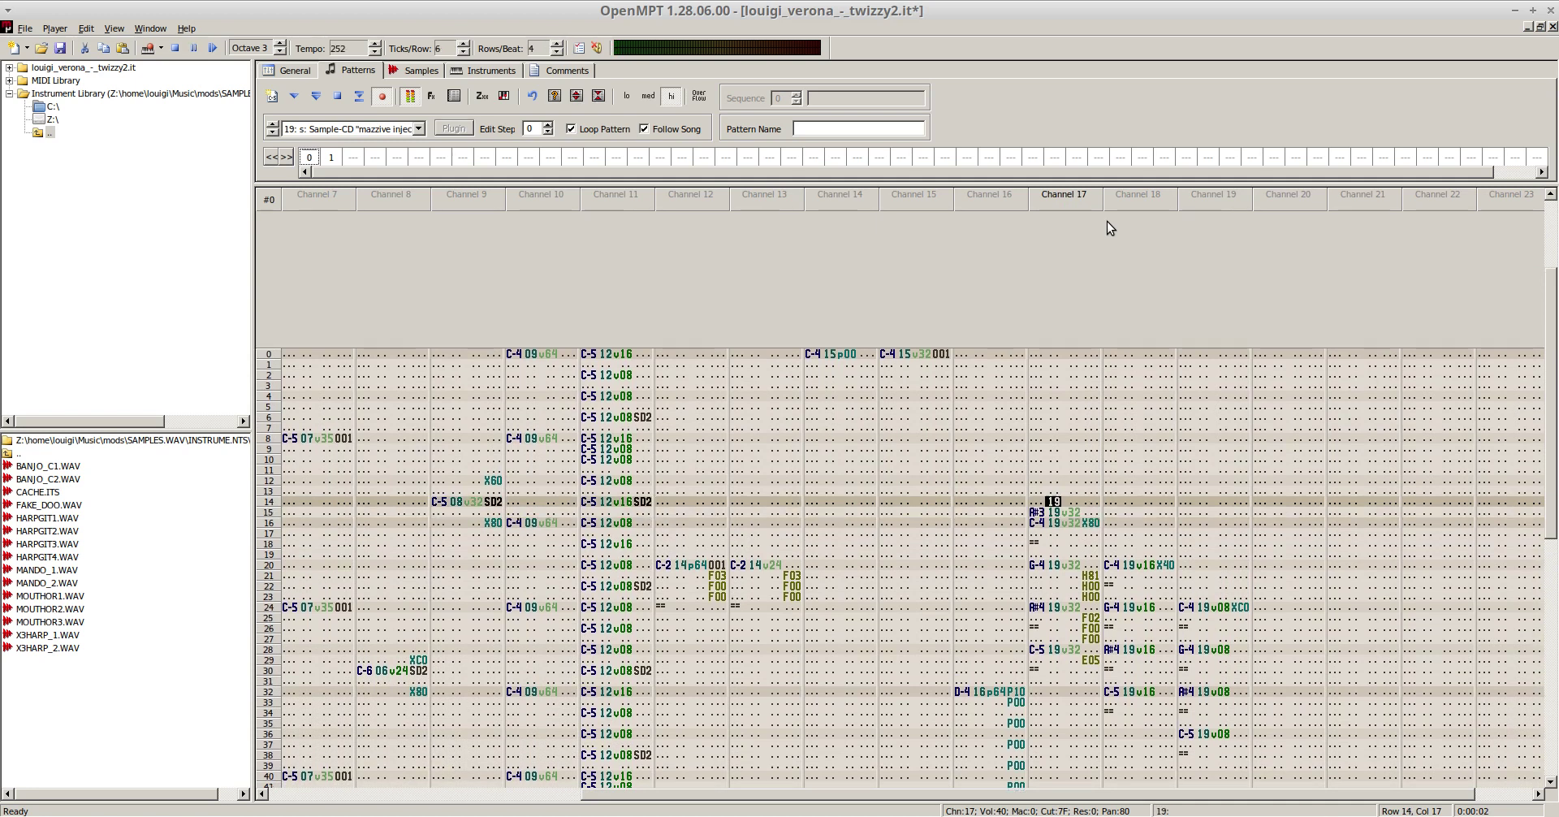
pyautogui.press('Down')
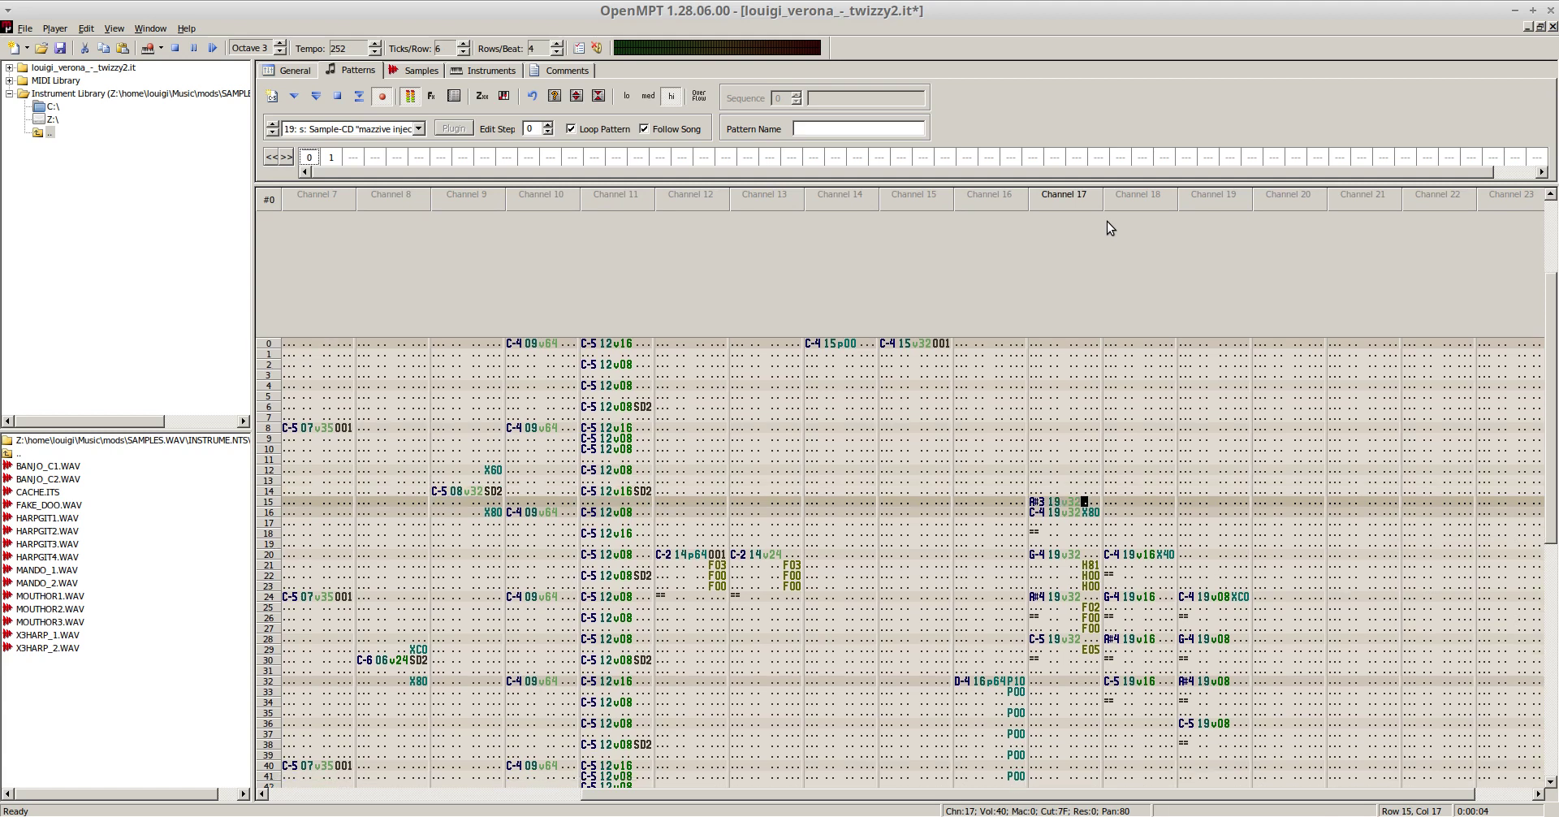
pyautogui.press('F6')
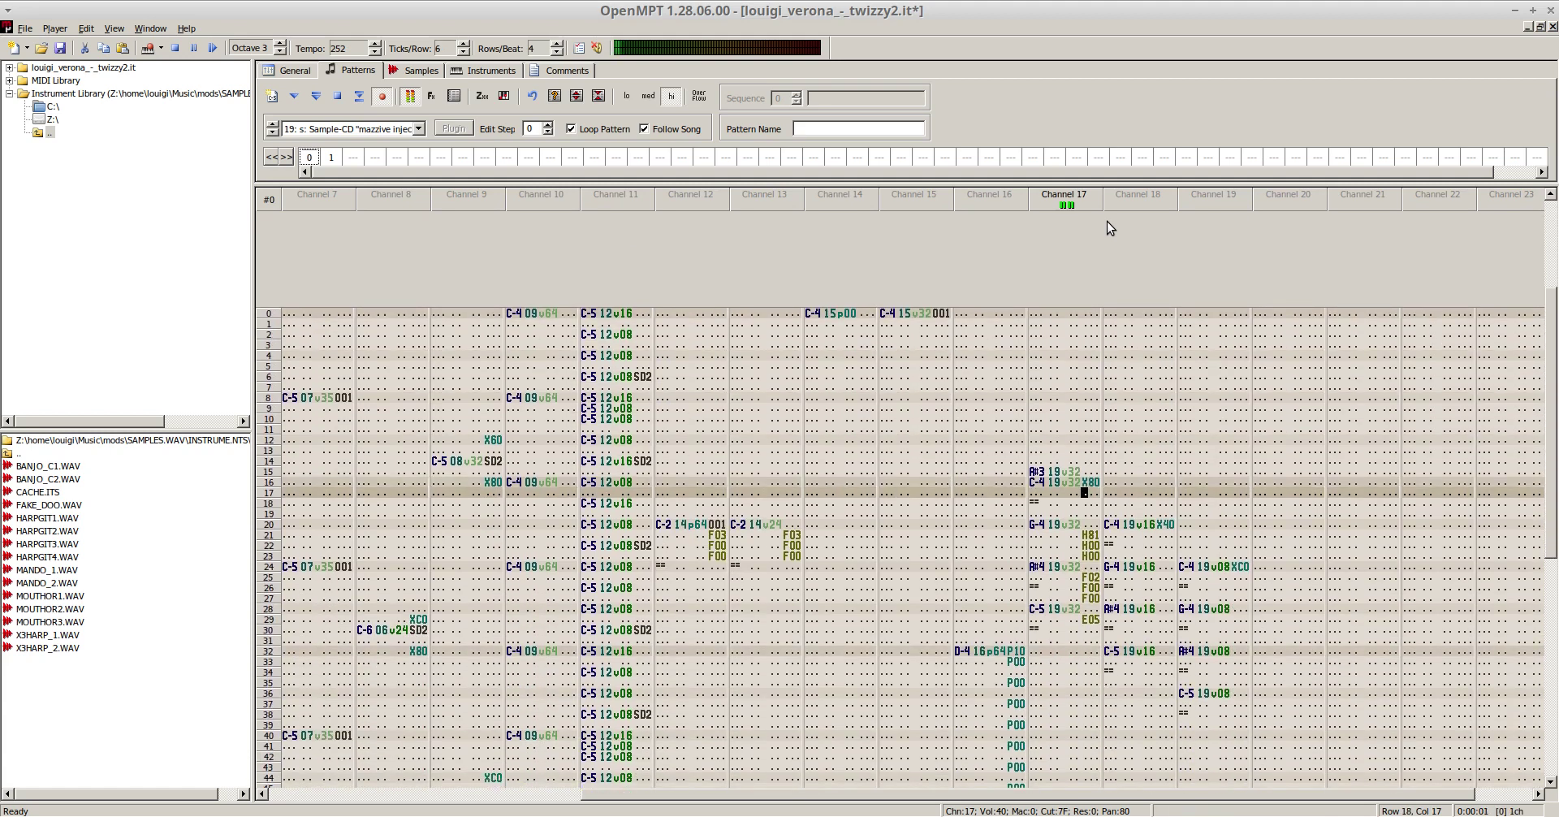
pyautogui.press('F8')
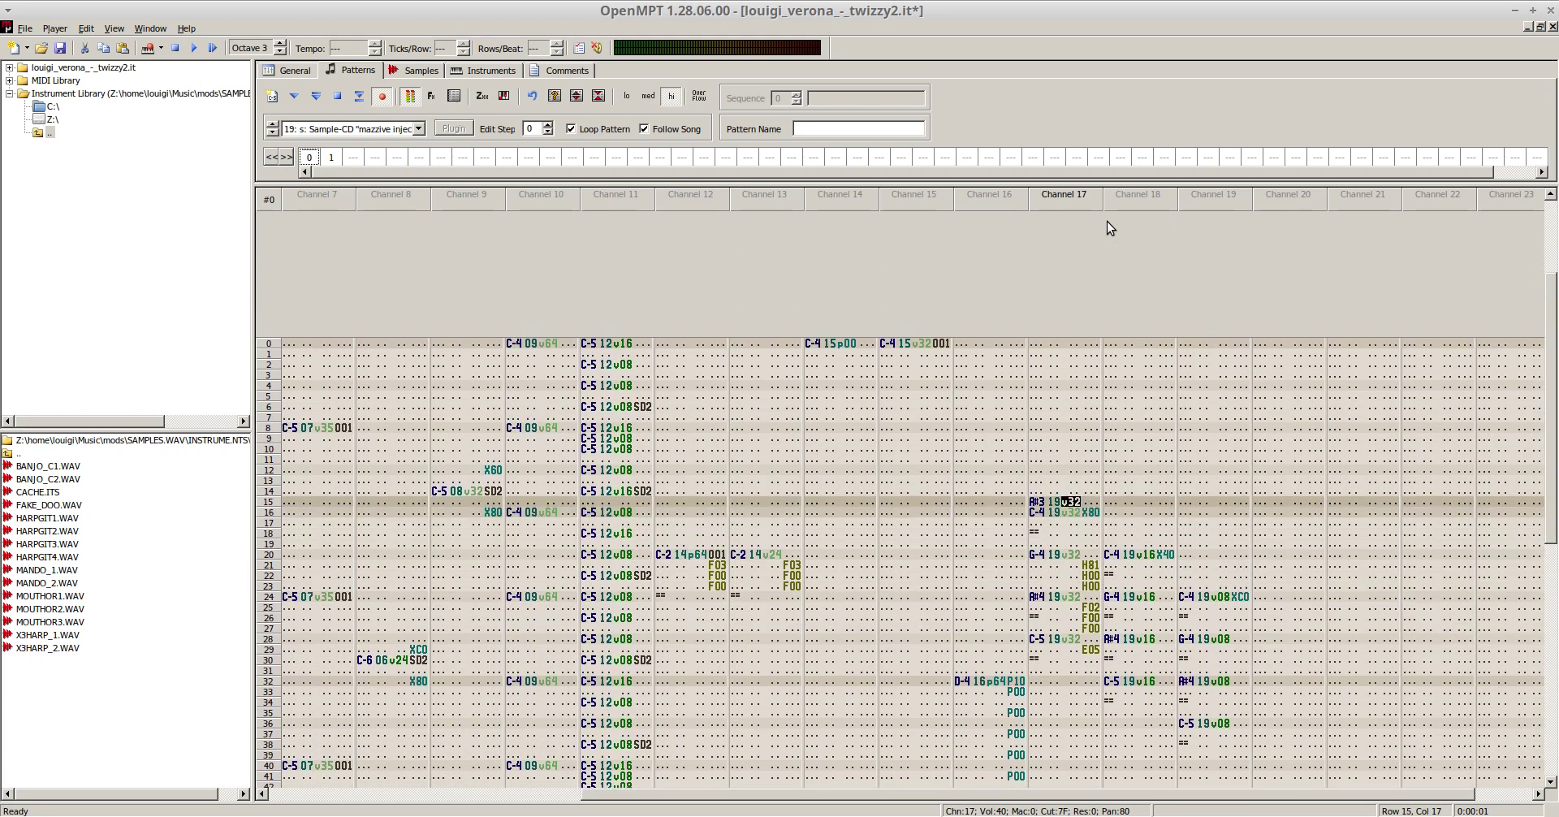
# - Enter an X80 panning effect at row 14 of channel 17
pyautogui.press('Up')
pyautogui.write('x')
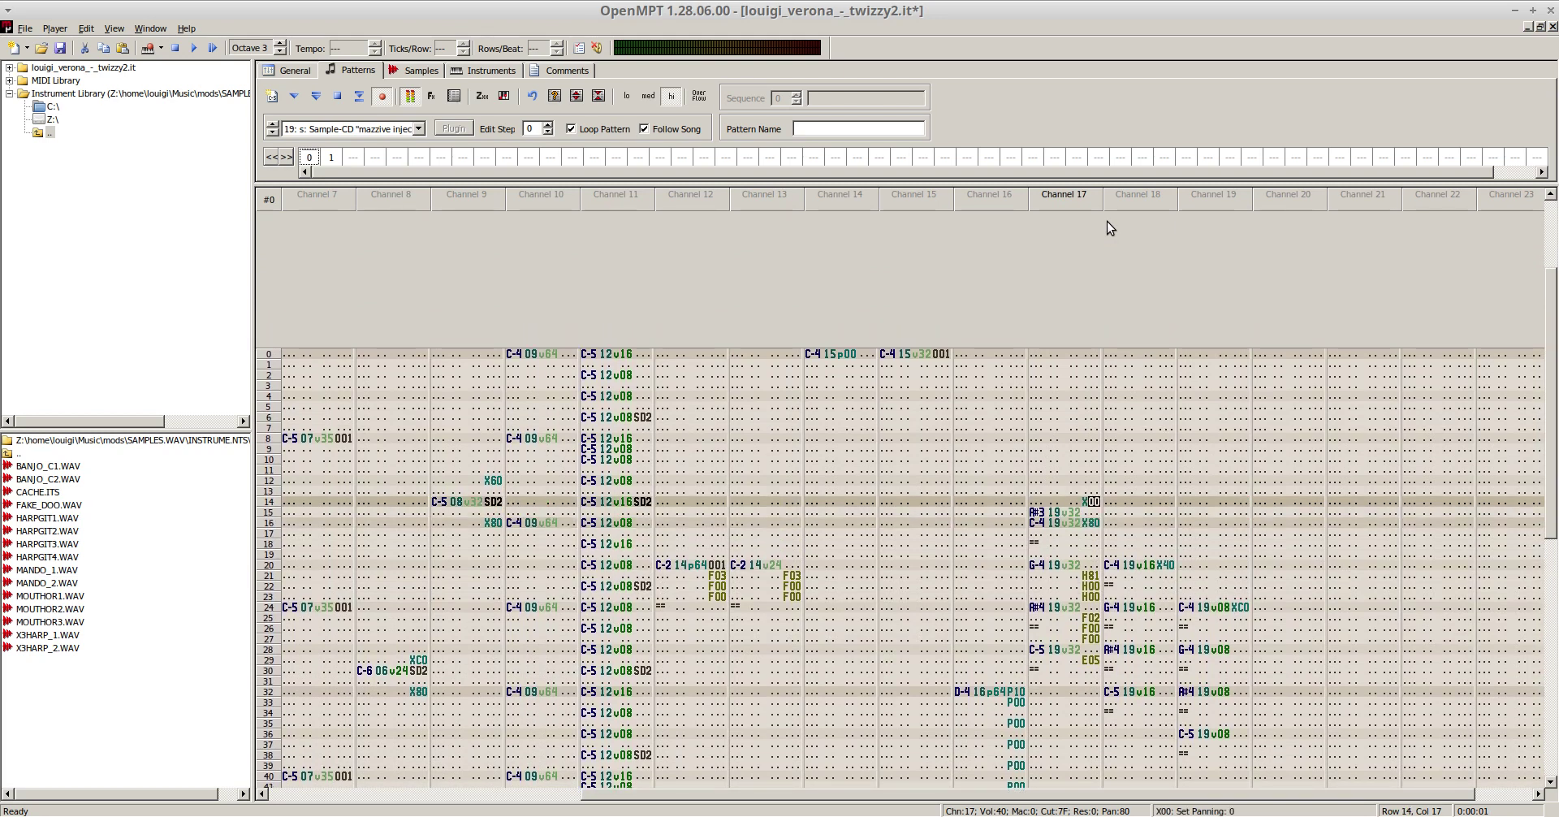
pyautogui.write('80')
# - Replace the effect on the C-4 note at row 16 of channel 17 with tone portamento GFF and play back
pyautogui.press('Down')
pyautogui.press('Down')
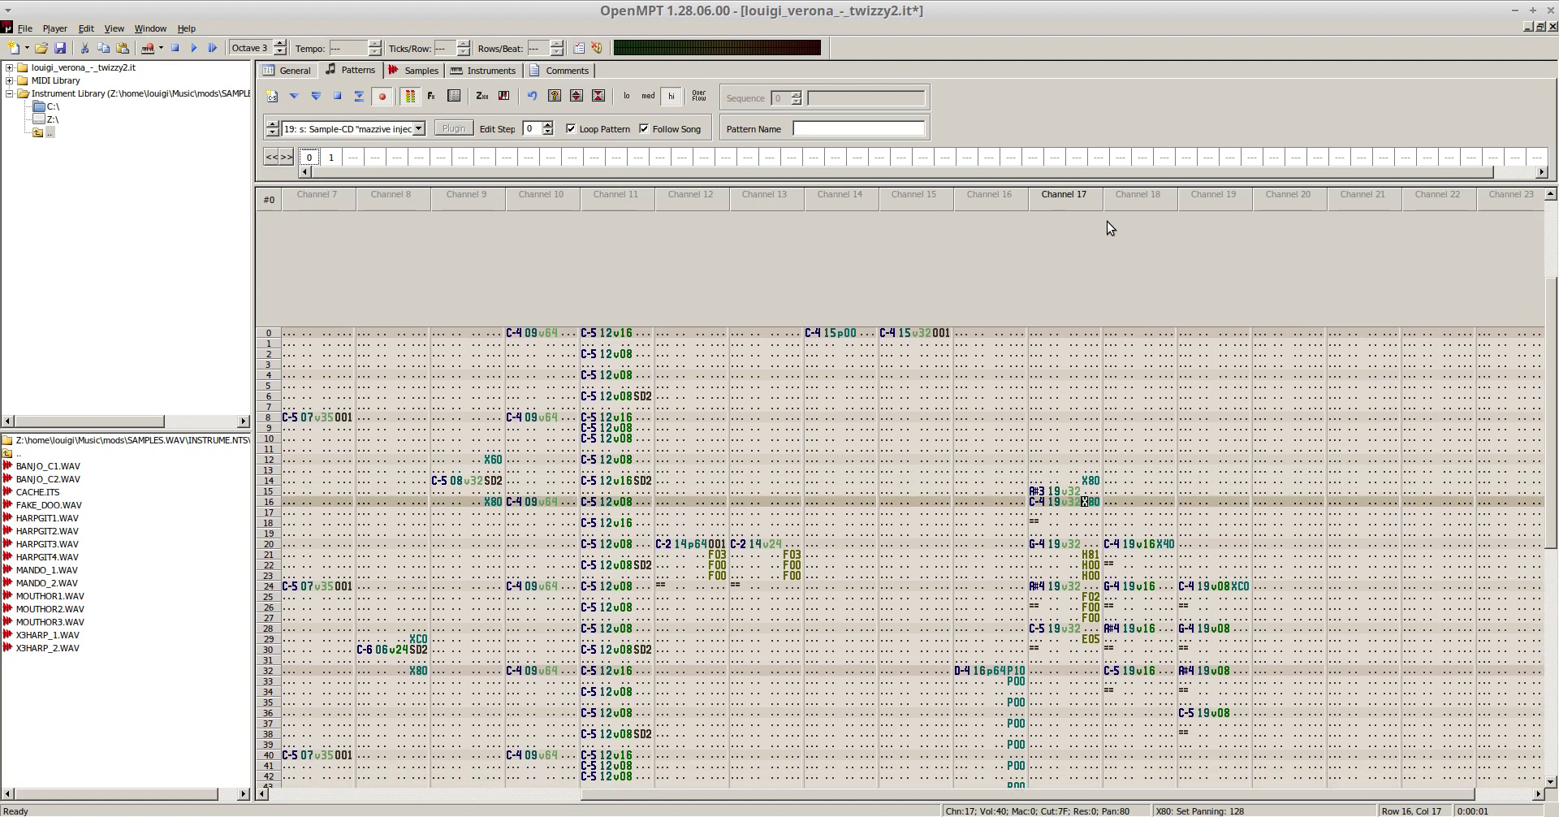
pyautogui.write('g')
pyautogui.press('F5')
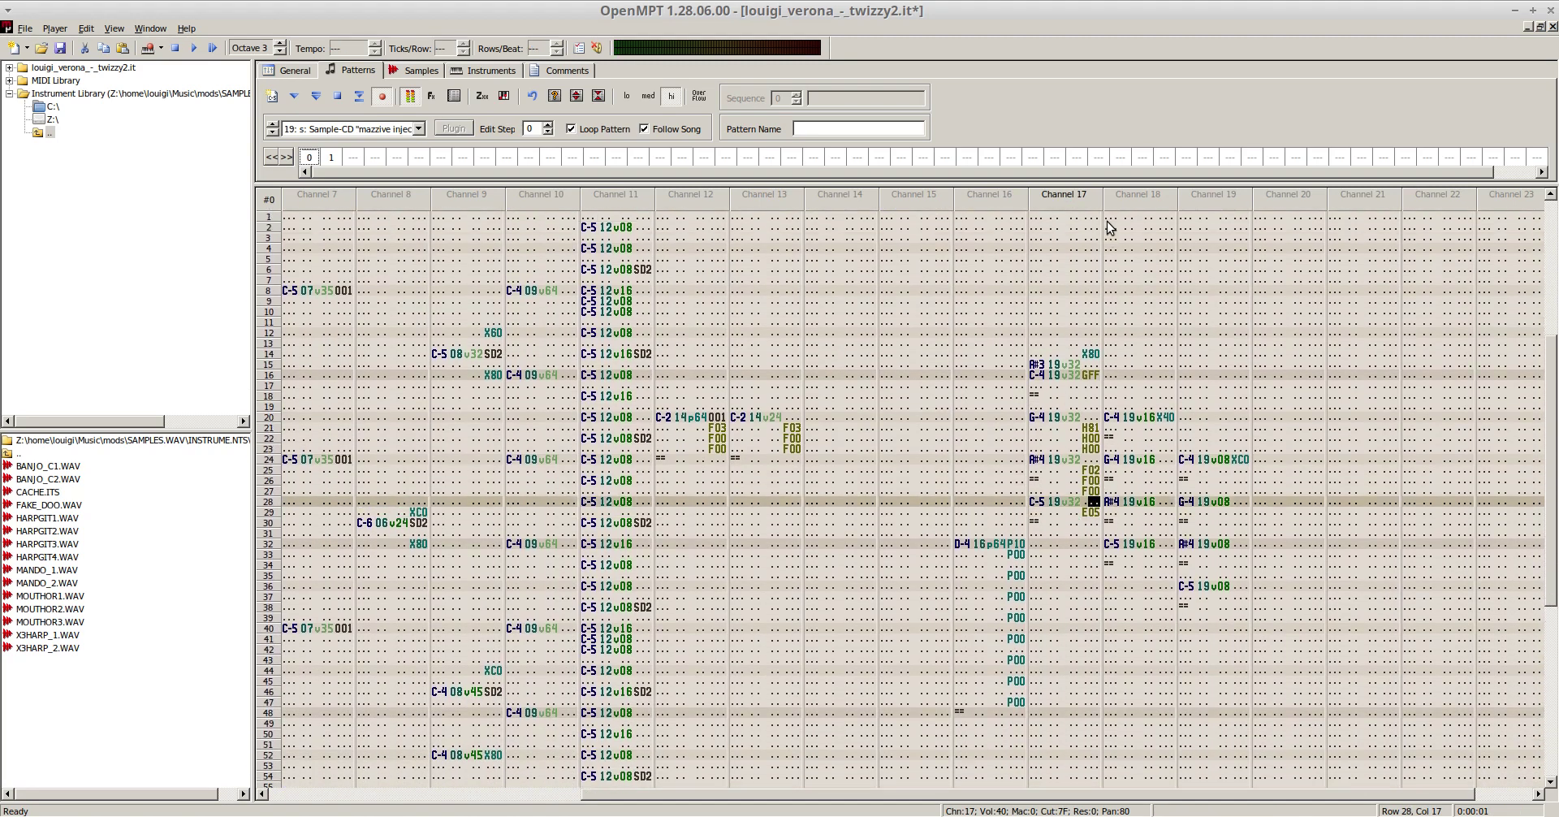
pyautogui.press('F8')
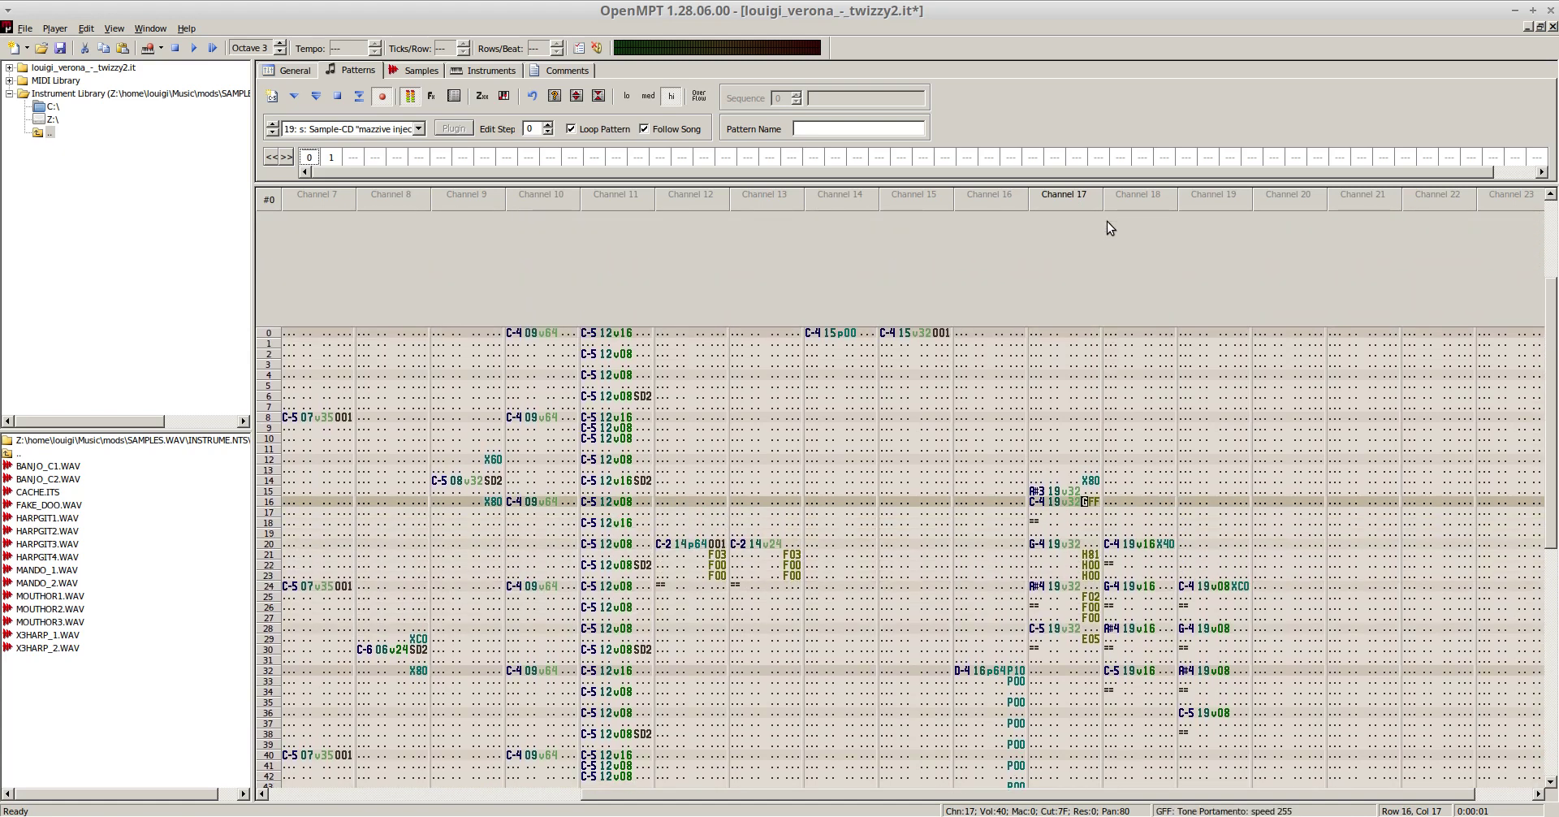
# - Delete the GFF portamento at row 16 of channel 17, set the row 15 note's volume to 16 and play back
pyautogui.press('F5')
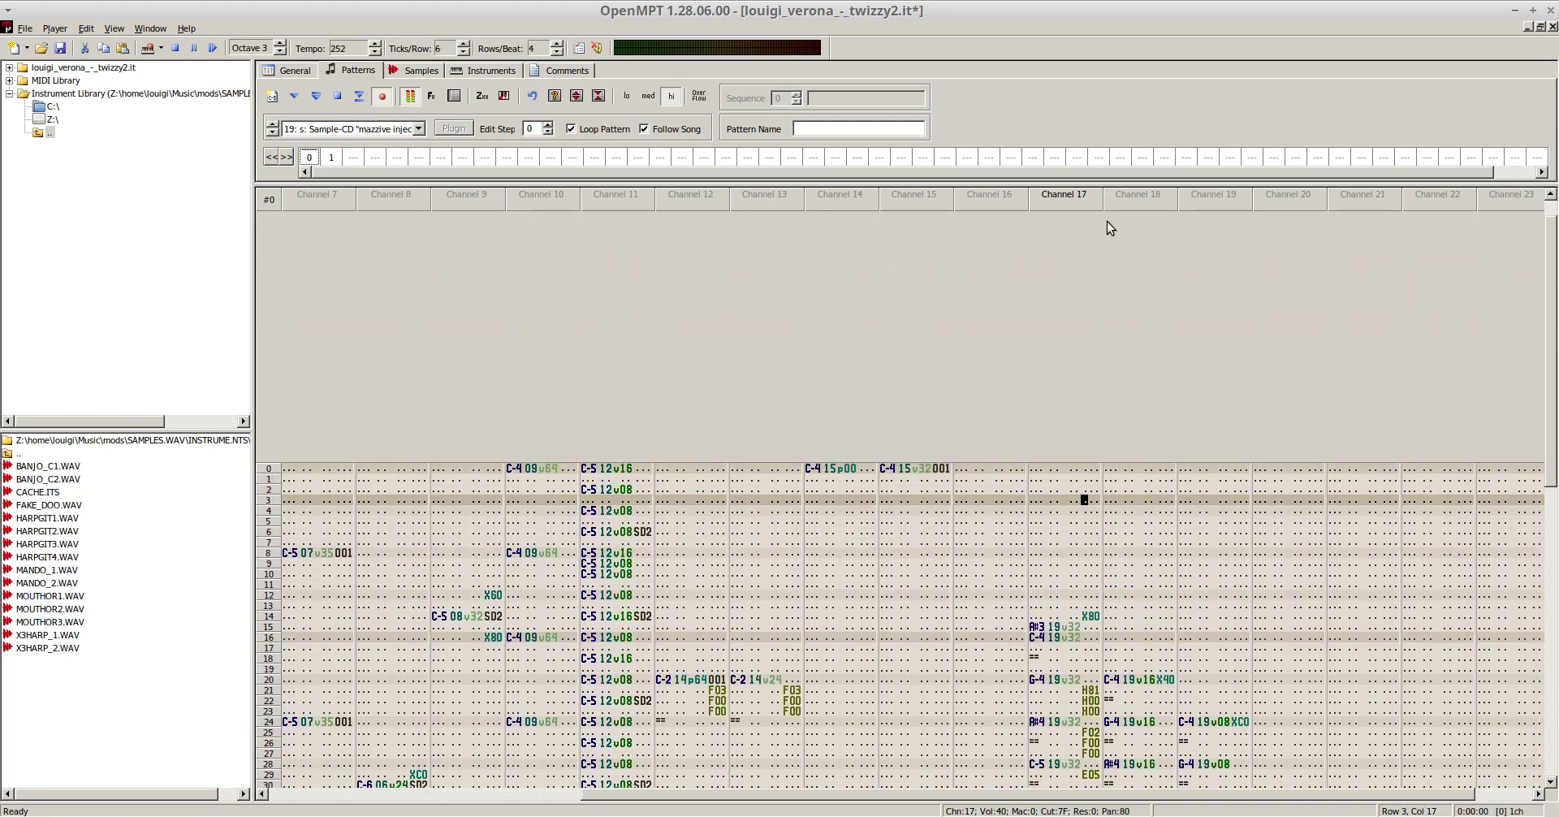
pyautogui.press('F8')
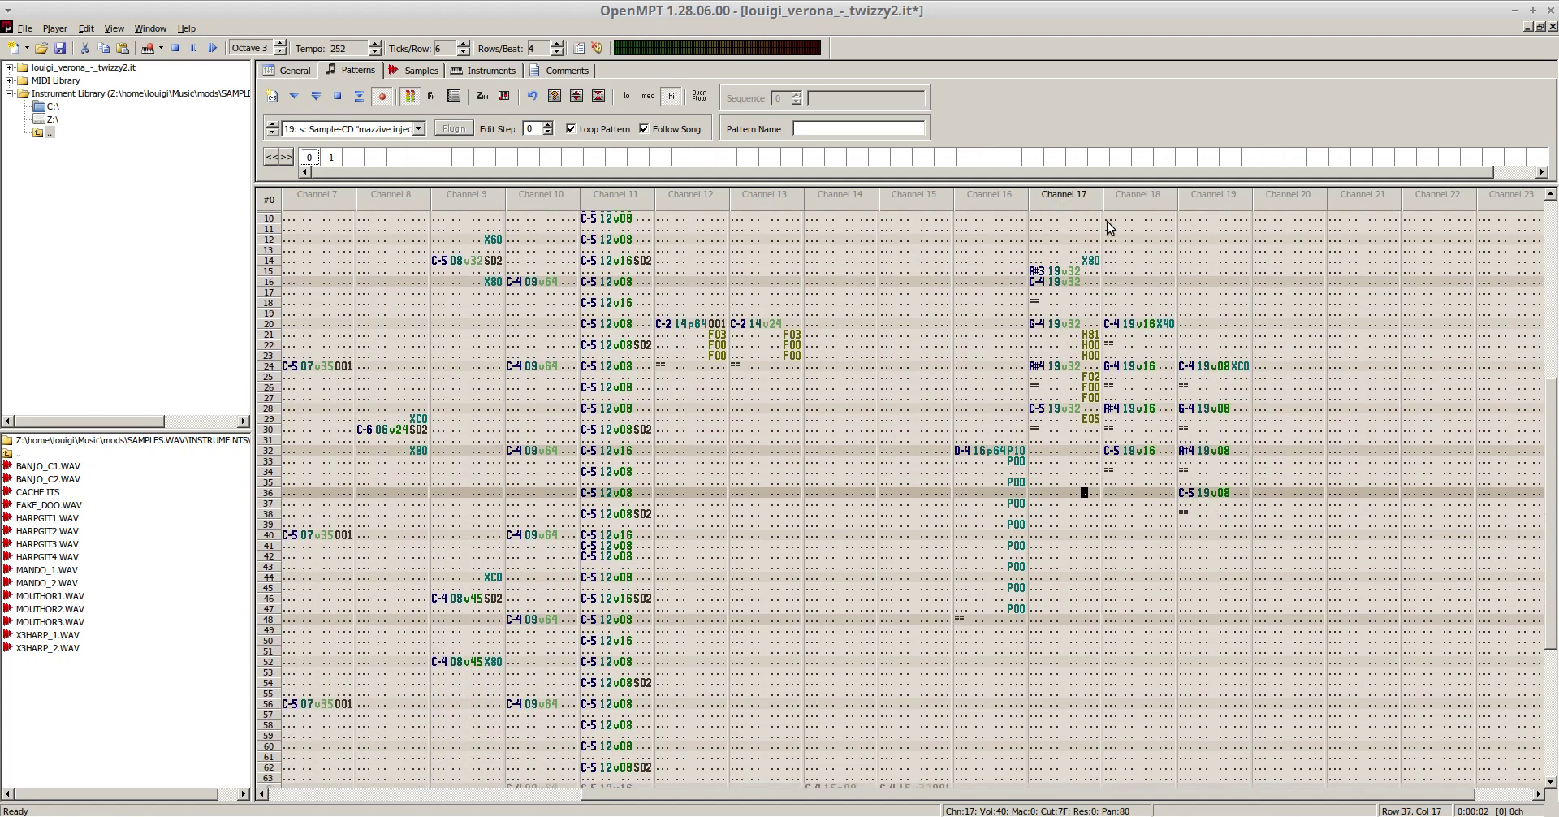
pyautogui.click(1077, 250)
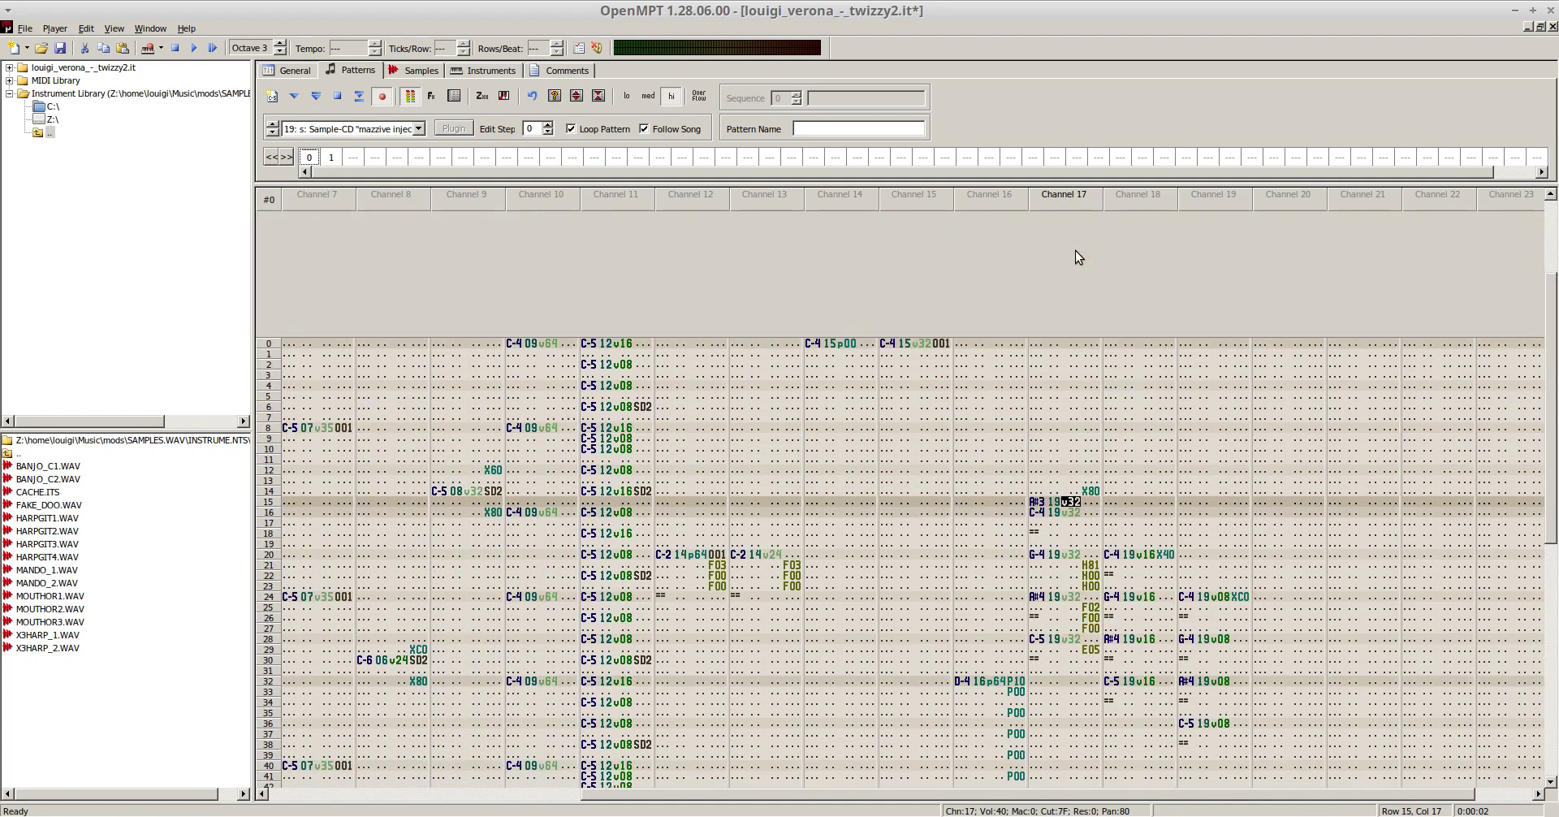
pyautogui.press('F5')
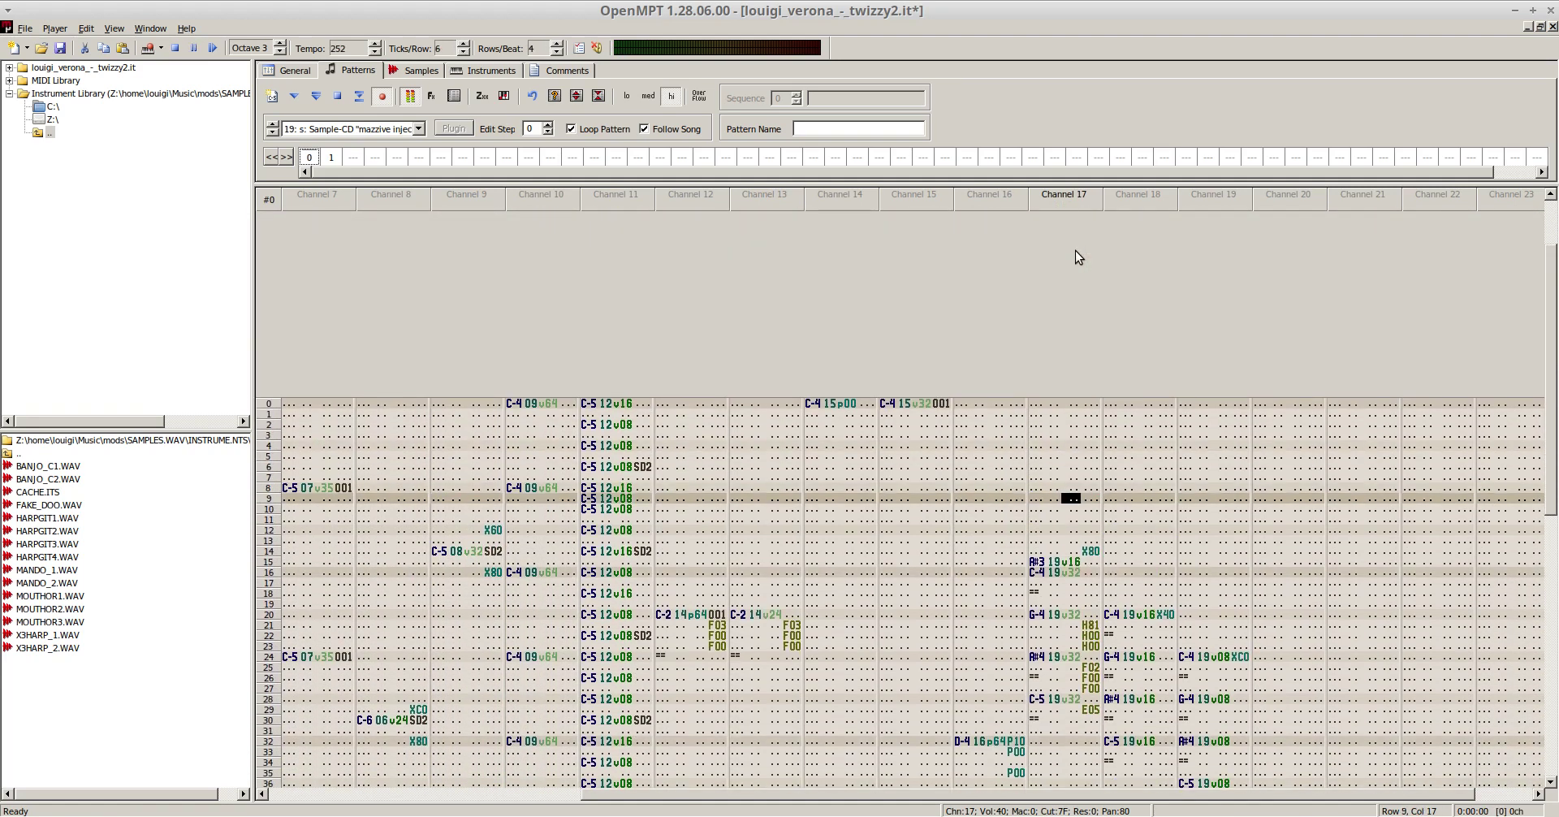
pyautogui.press('F8')
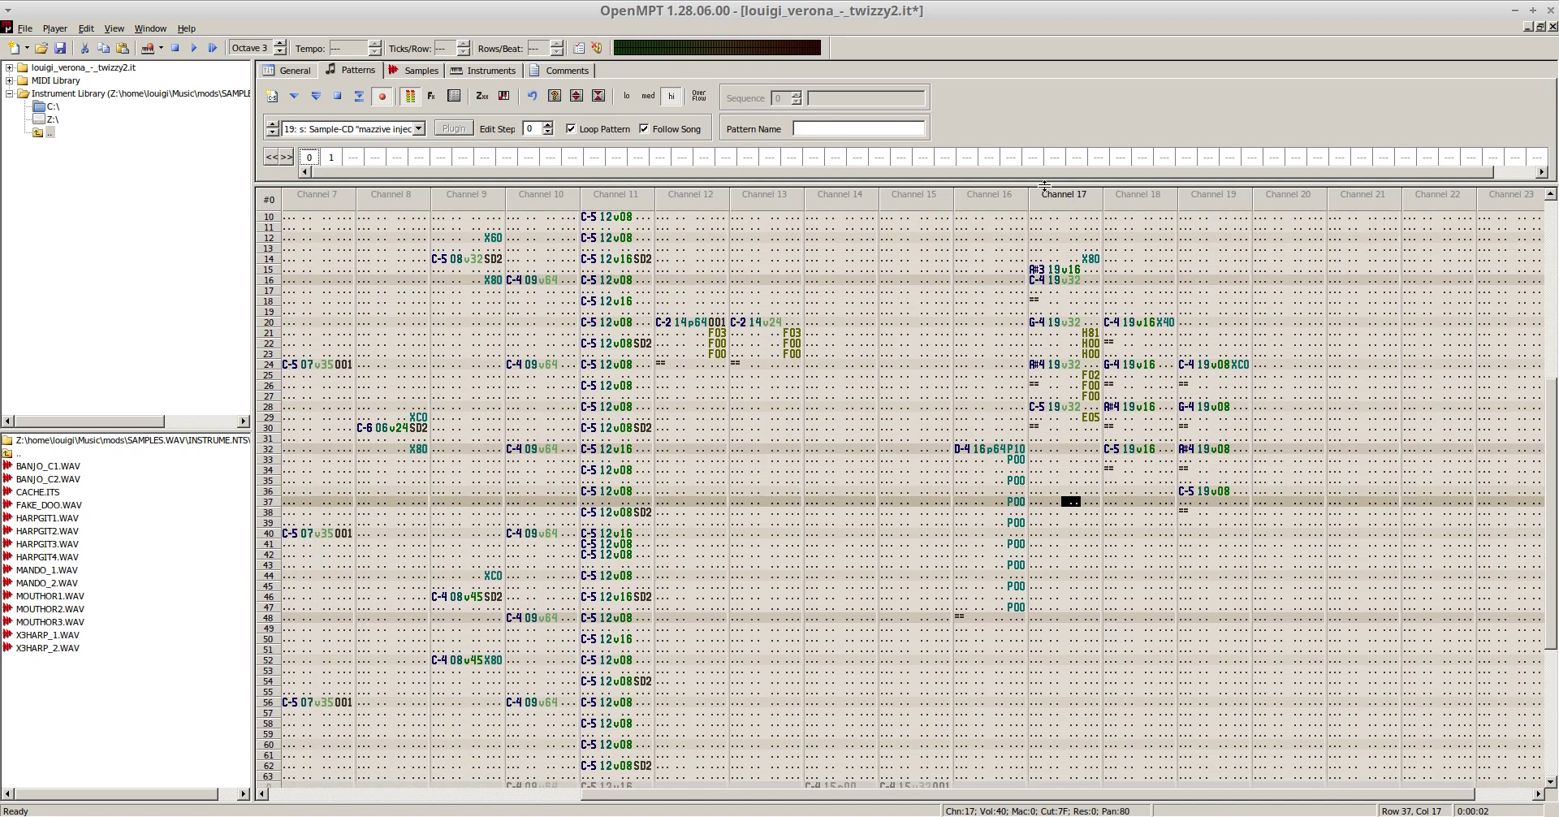
# - Unmute all the channels and play back the pattern with the full mix
pyautogui.rightClick(1048, 192)
pyautogui.click(1063, 213)
pyautogui.press('F5')
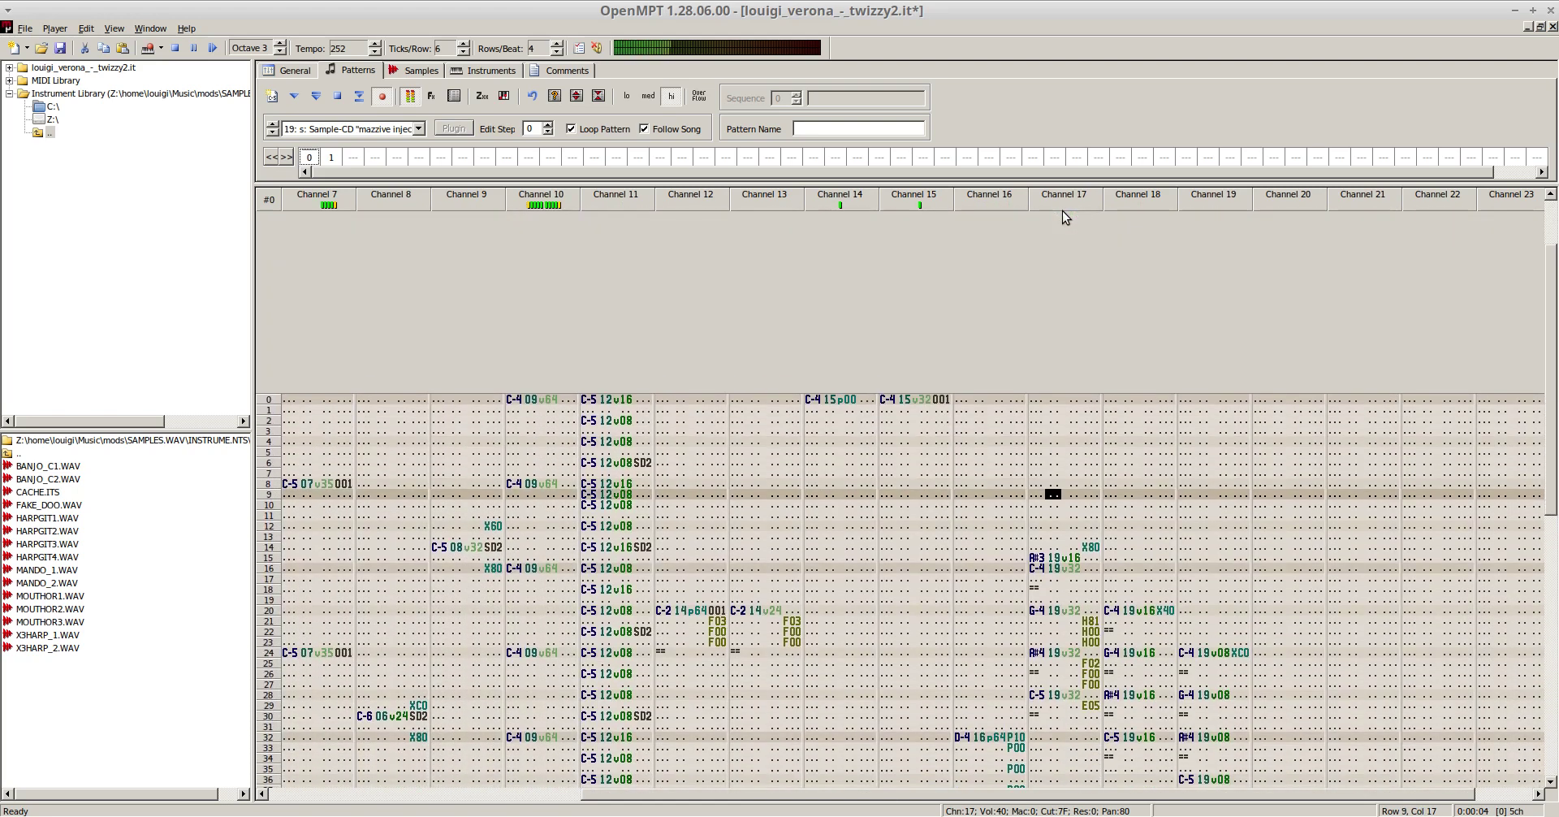
pyautogui.press('F8')
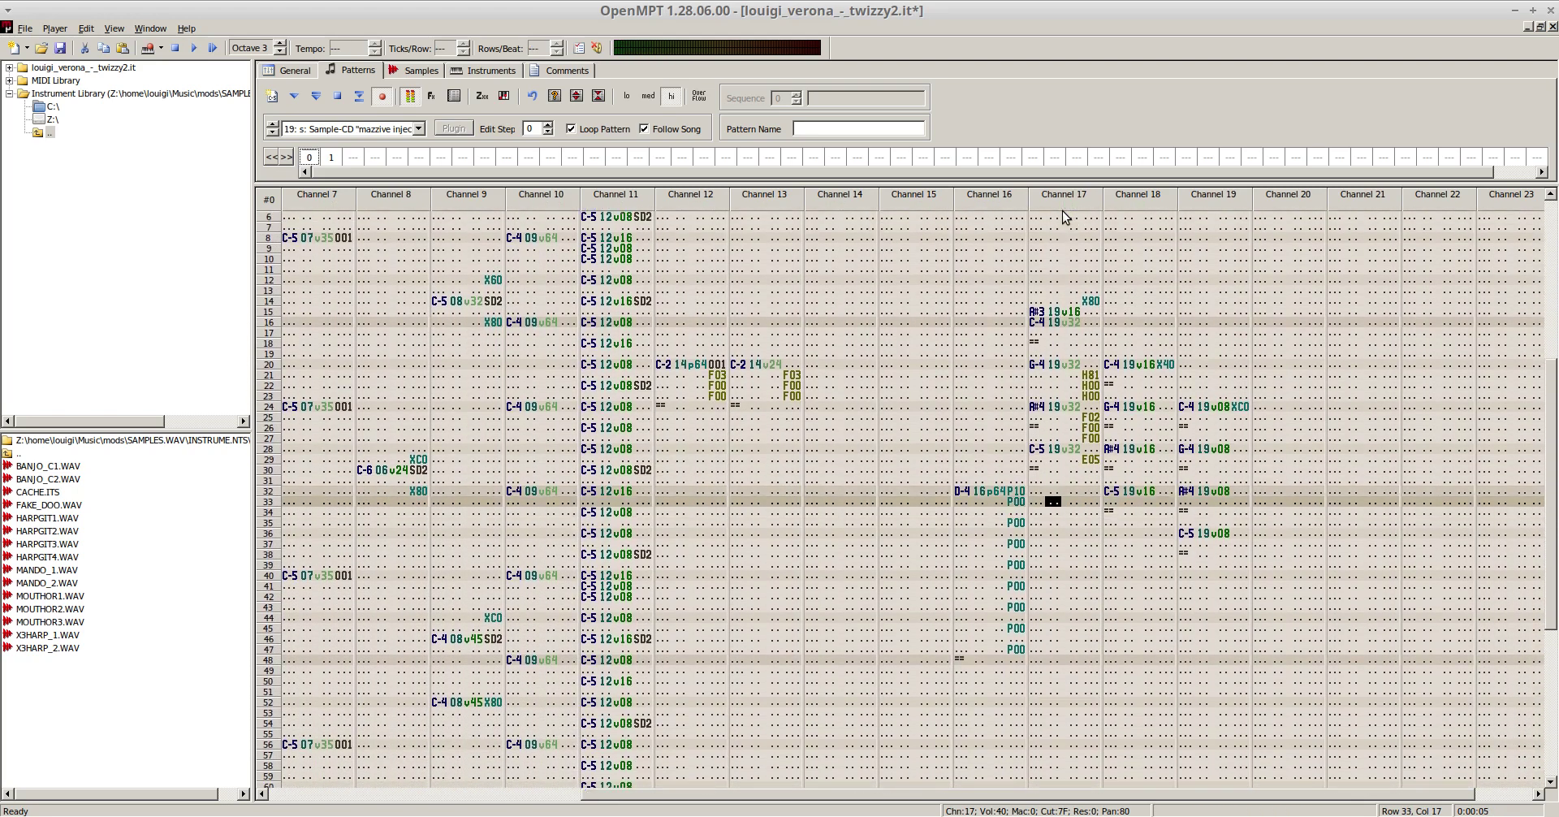
# - Change the row 15 note of channel 17 to C-5 and play back the pattern
pyautogui.press('Up')
pyautogui.press('Up')
pyautogui.press('Up')
pyautogui.press('Up')
pyautogui.press('Up')
pyautogui.press('Up')
pyautogui.press('Up')
pyautogui.press('Up')
pyautogui.press('Up')
pyautogui.press('Up')
pyautogui.press('Up')
pyautogui.press('Up')
pyautogui.press('Up')
pyautogui.press('Up')
pyautogui.press('Up')
pyautogui.press('Up')
pyautogui.press('Up')
pyautogui.press('Up')
pyautogui.press('Left')
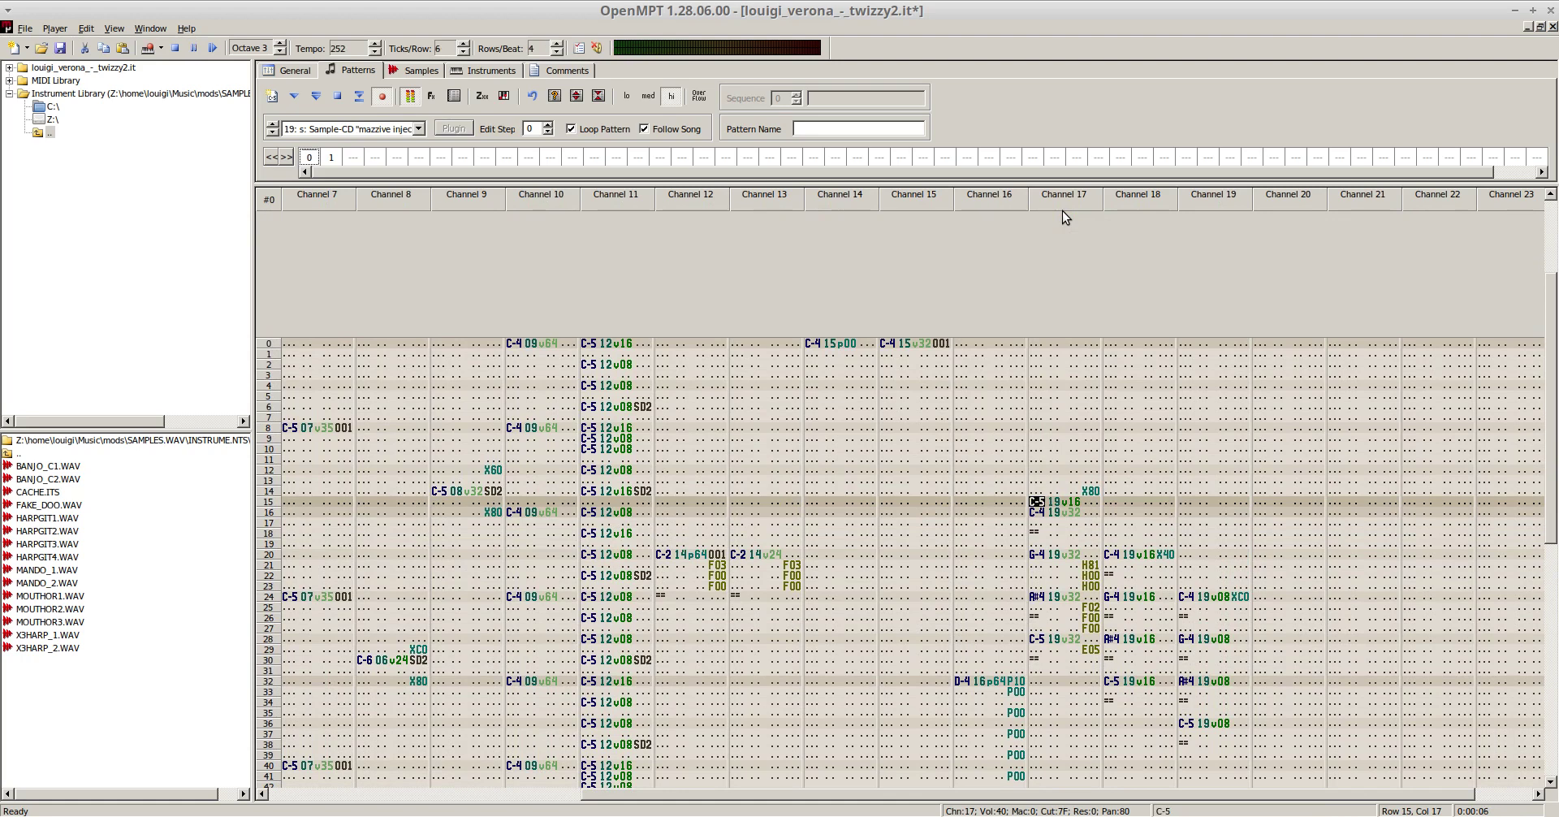
pyautogui.press('F5')
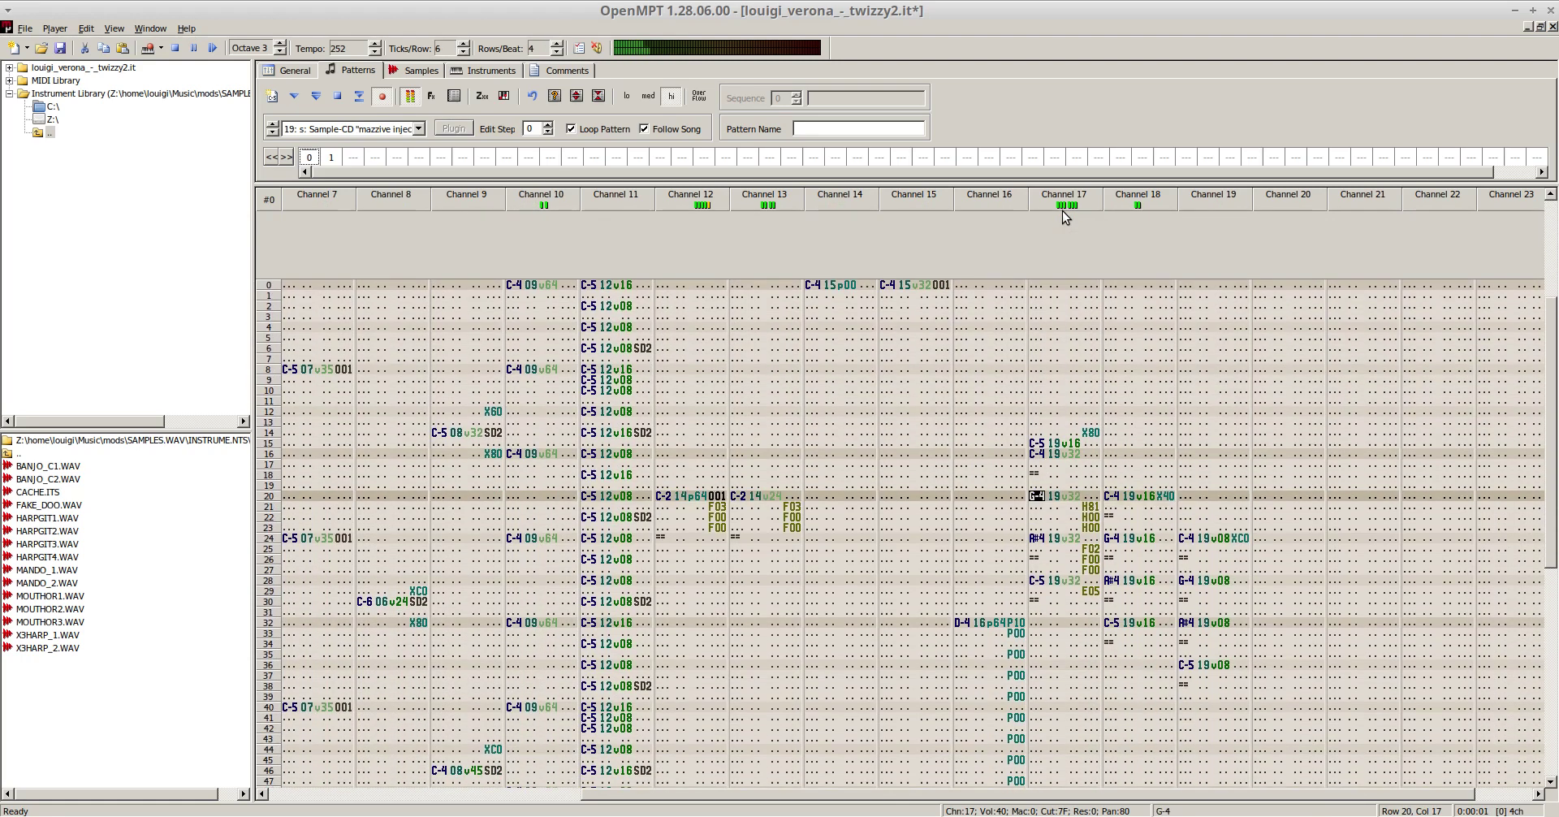
pyautogui.press('F7')
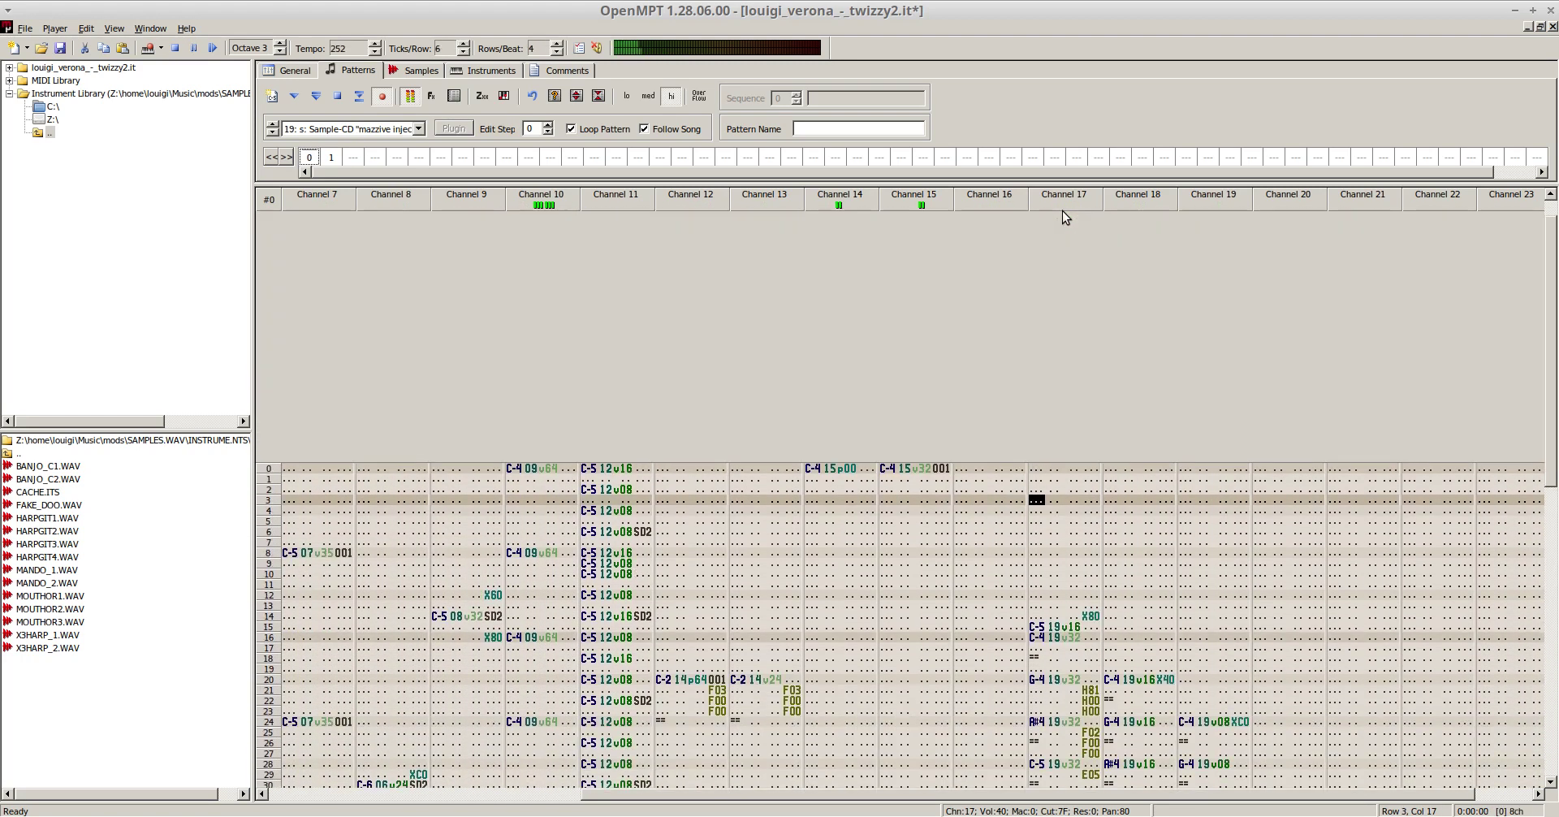
# - Set the volume of the C-5 note at row 15 of channel 17 to 24 and play back
pyautogui.press('Escape')
pyautogui.press('Up')
pyautogui.press('Up')
pyautogui.press('Up')
pyautogui.press('Up')
pyautogui.press('Up')
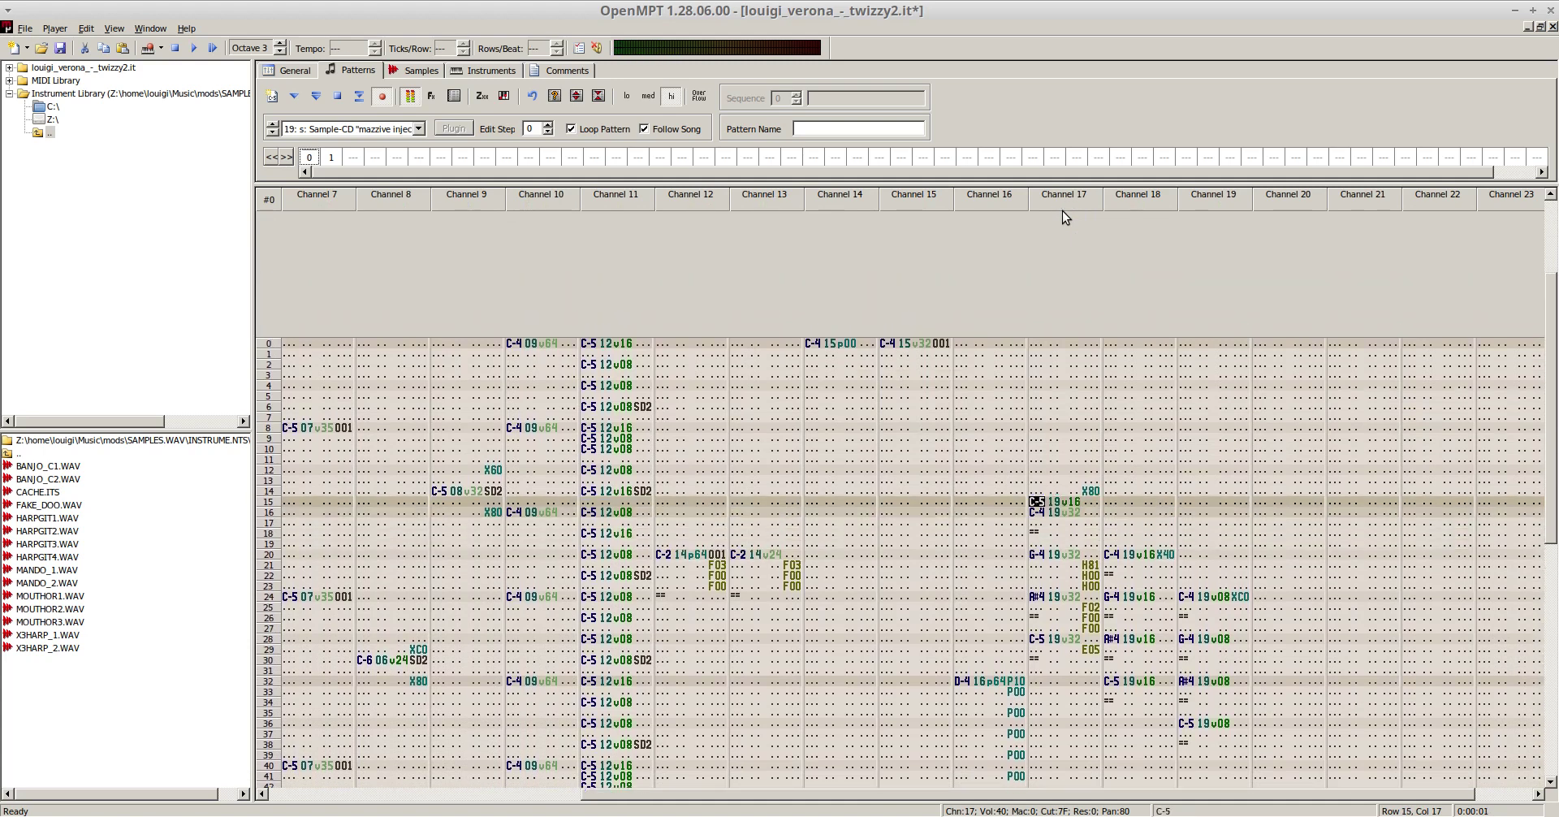
pyautogui.write('24')
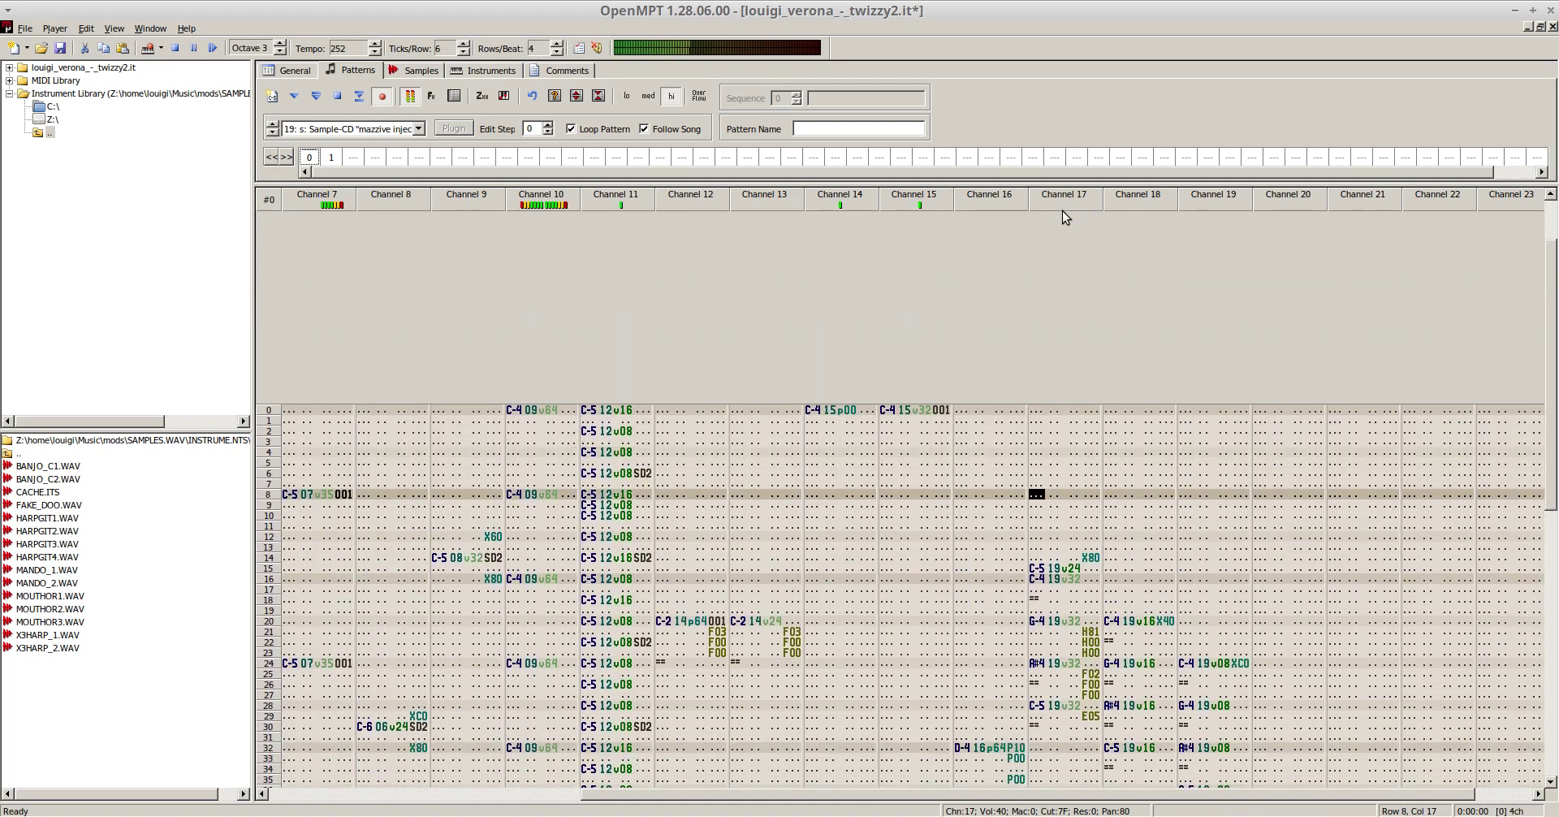
pyautogui.press('F5')
pyautogui.press('F8')
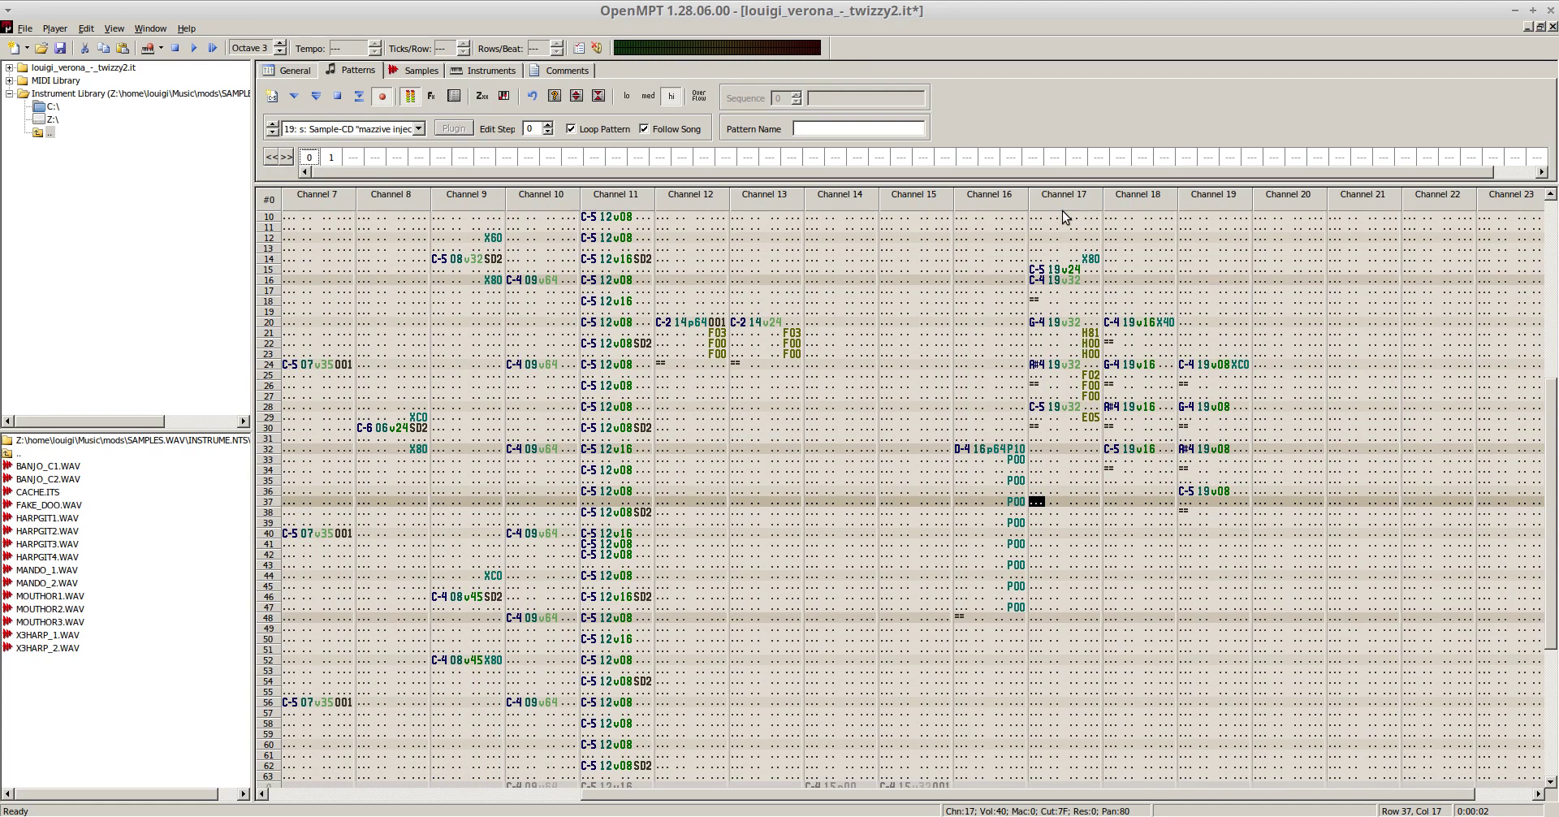
# - Play the song on into pattern 1 with pattern looping off, then play pattern 1 looped
pyautogui.press('F5')
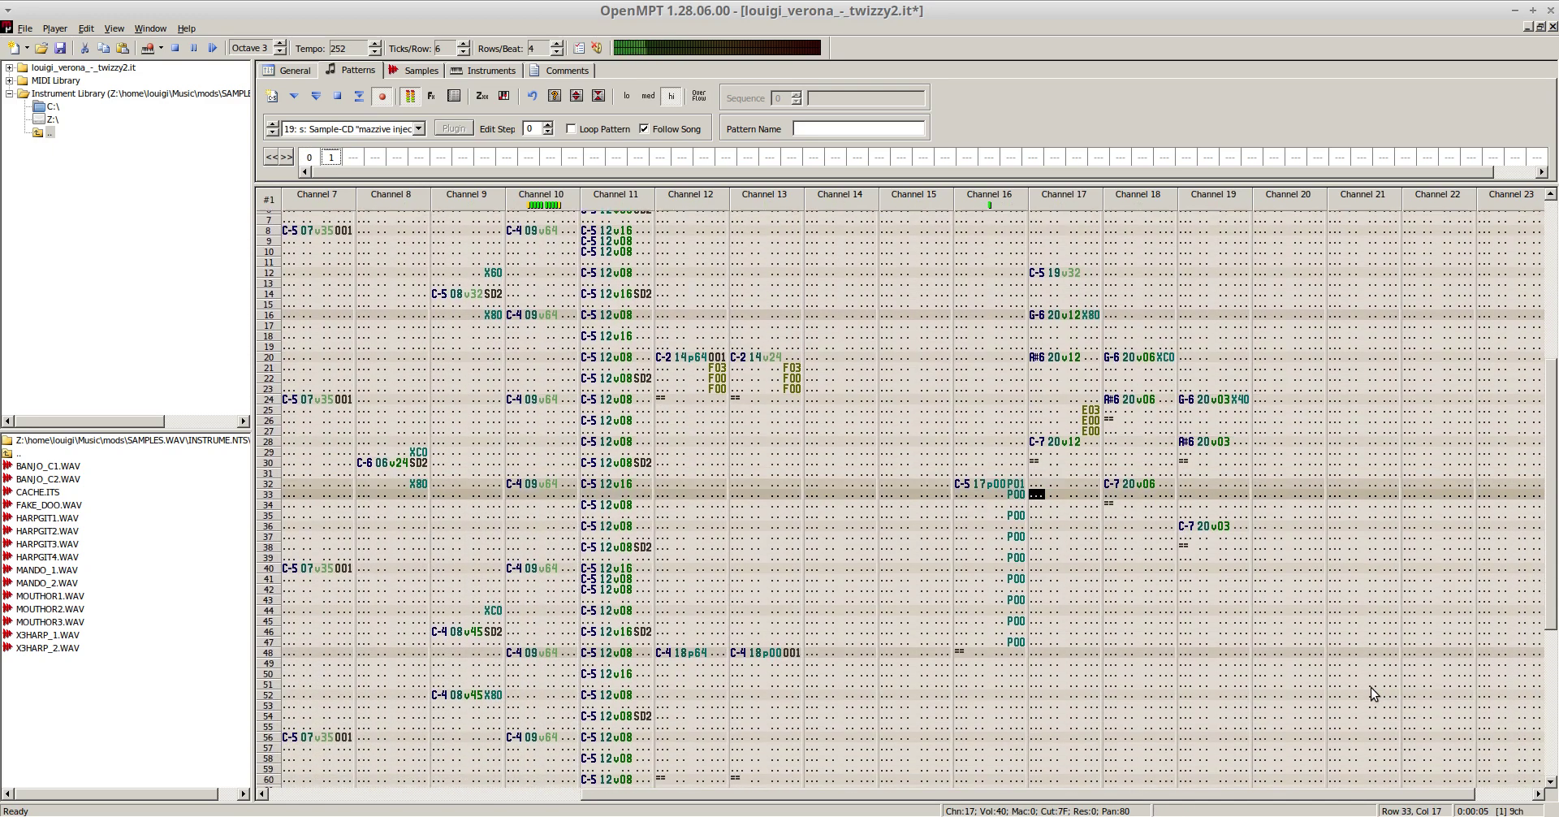
pyautogui.press('F7')
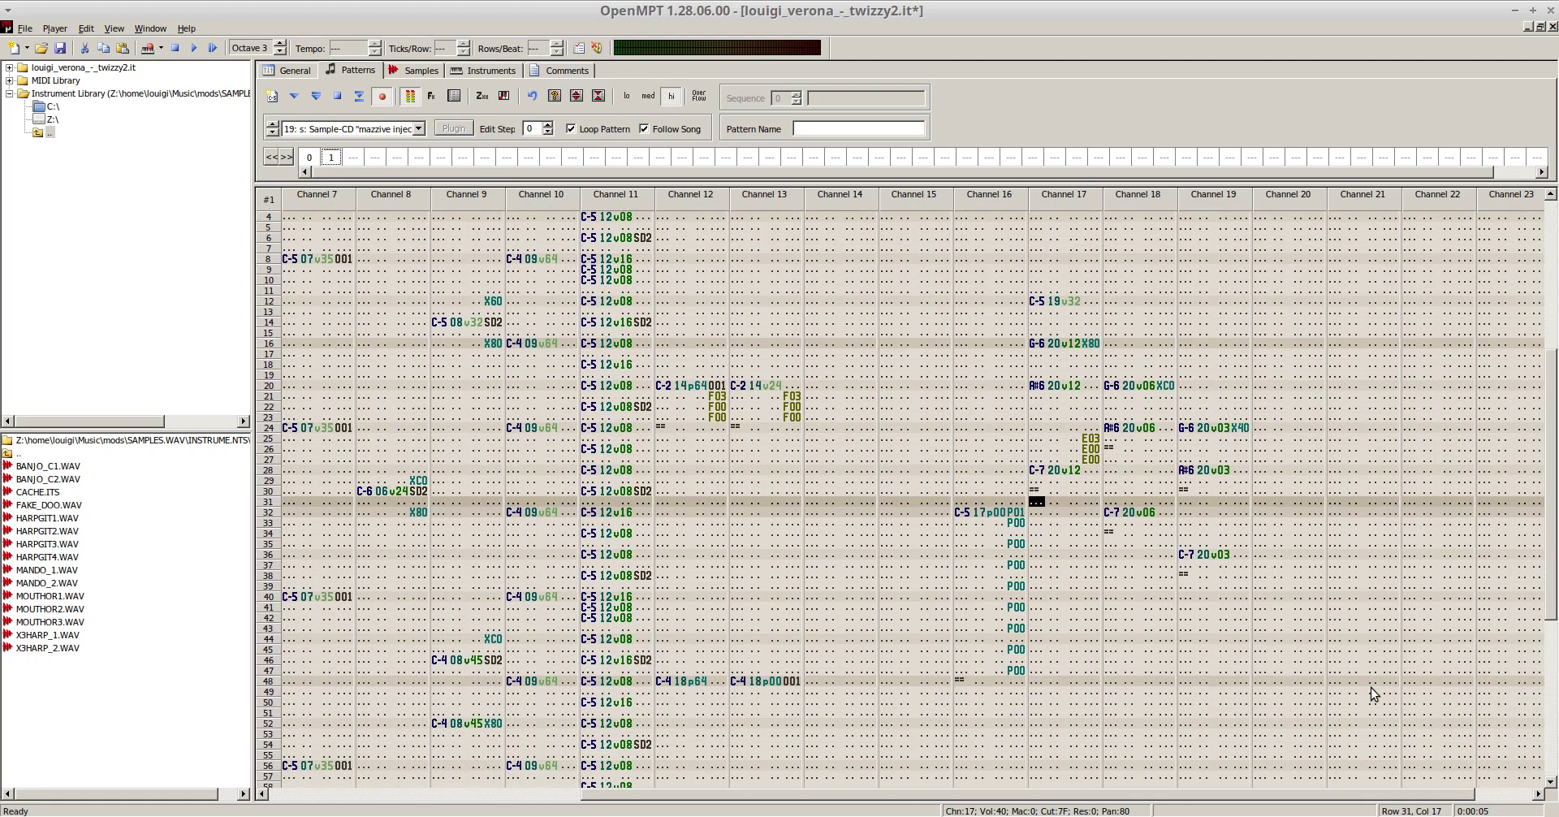
pyautogui.press('F6')
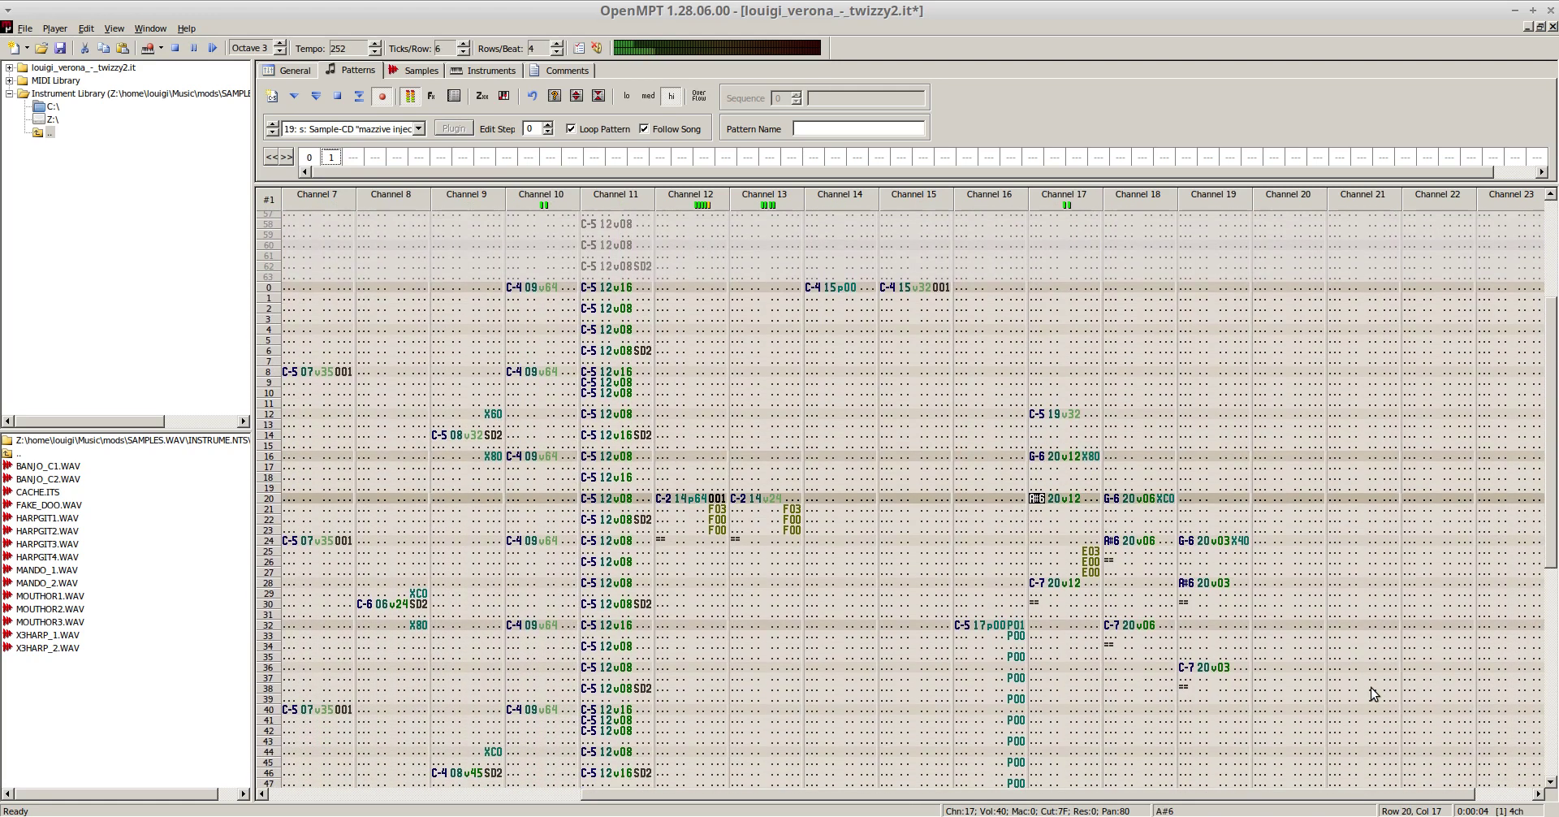
# - Enter an instrument 20 D-7 note at row 32 of channel 17 in pattern 1, add a note-off at row 34 and play back
pyautogui.press('F8')
pyautogui.press('Up')
pyautogui.press('Up')
pyautogui.press('Up')
pyautogui.press('Up')
pyautogui.press('Up')
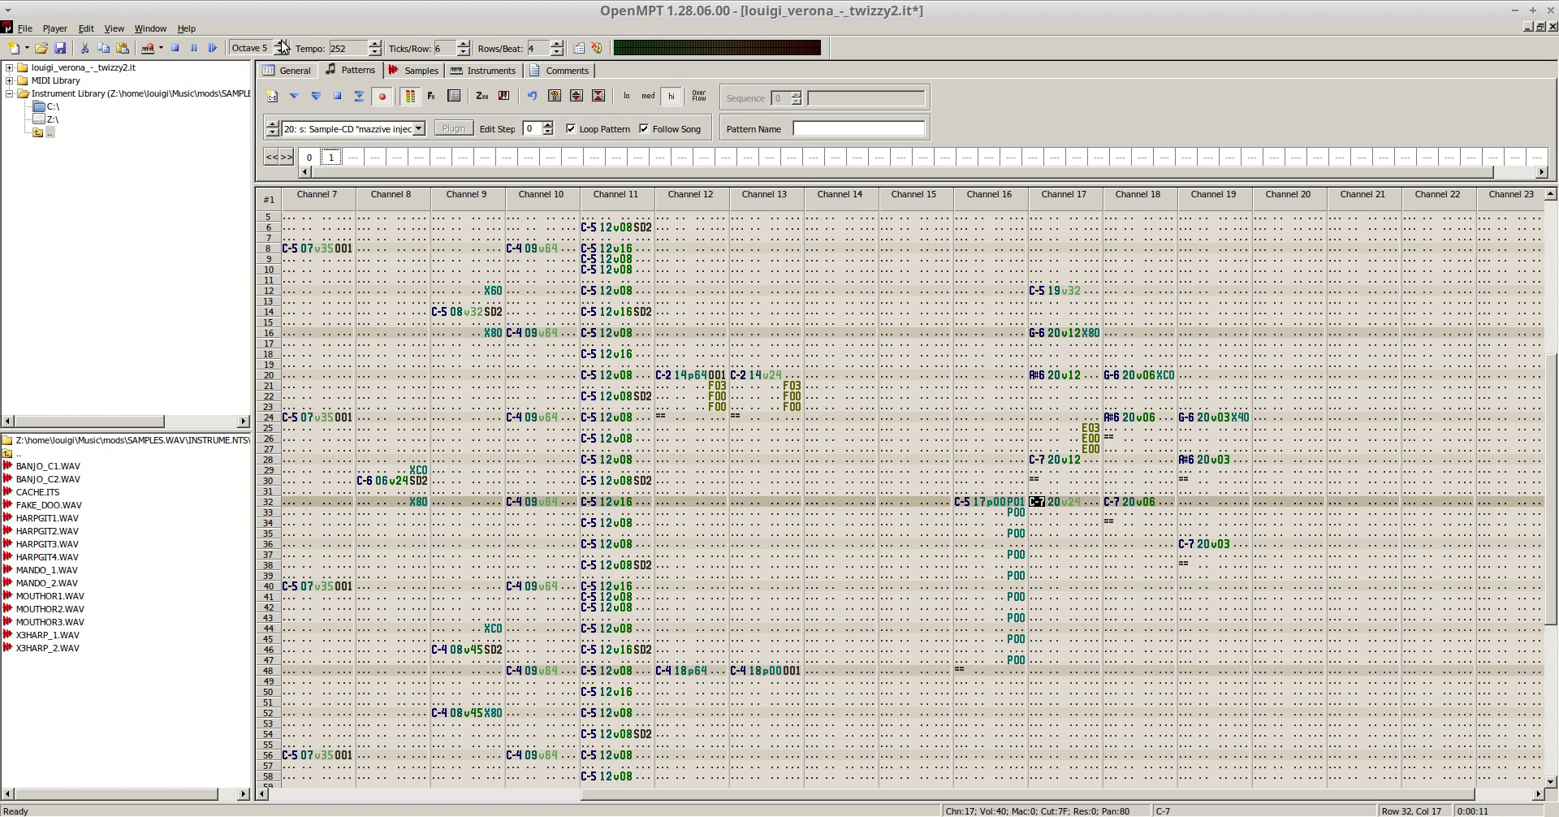
pyautogui.press('Down')
pyautogui.press('Down')
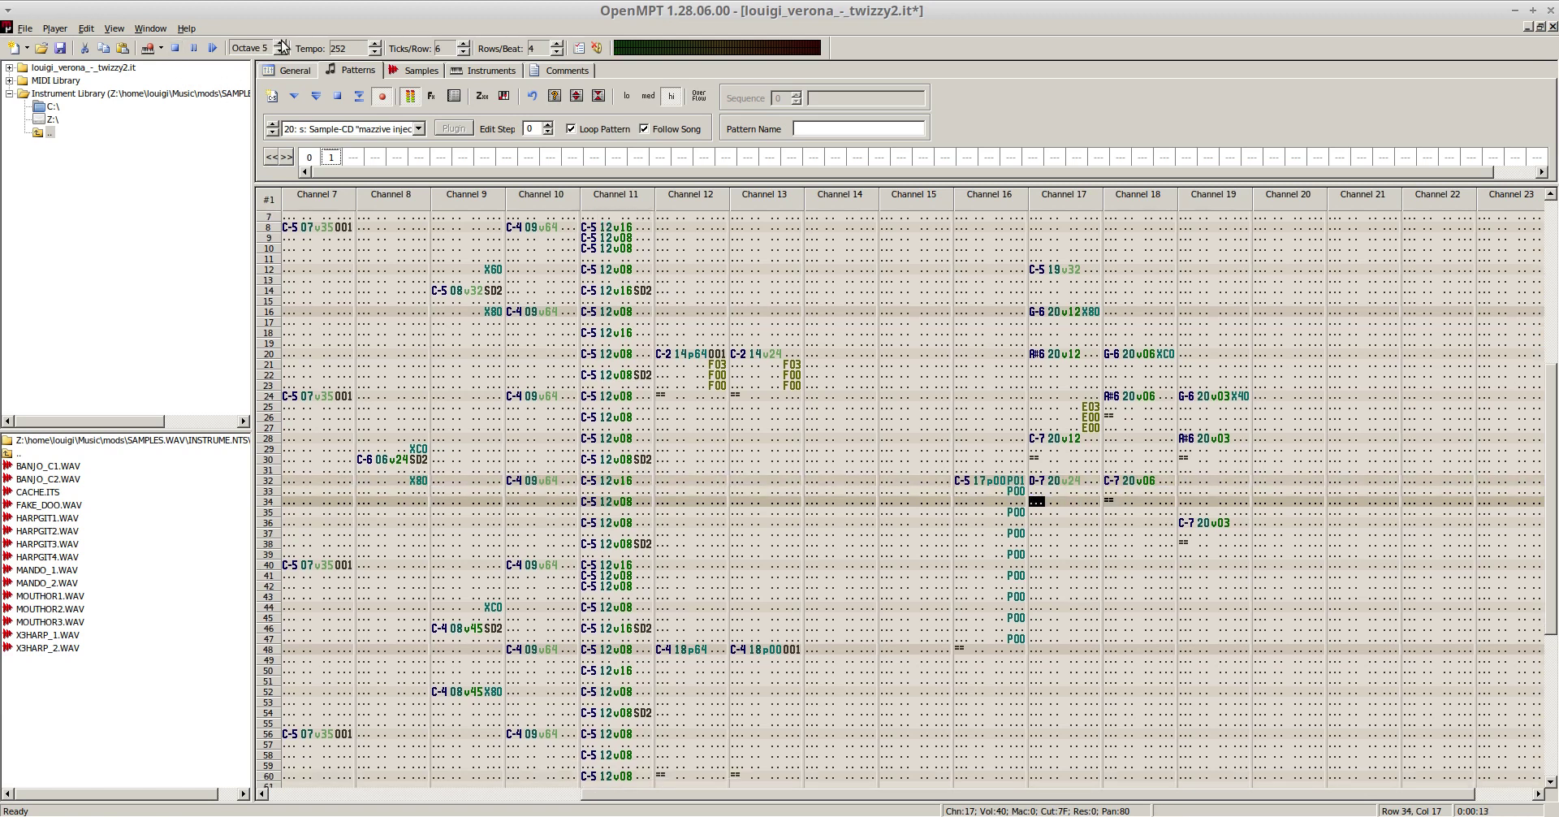
pyautogui.press('F7')
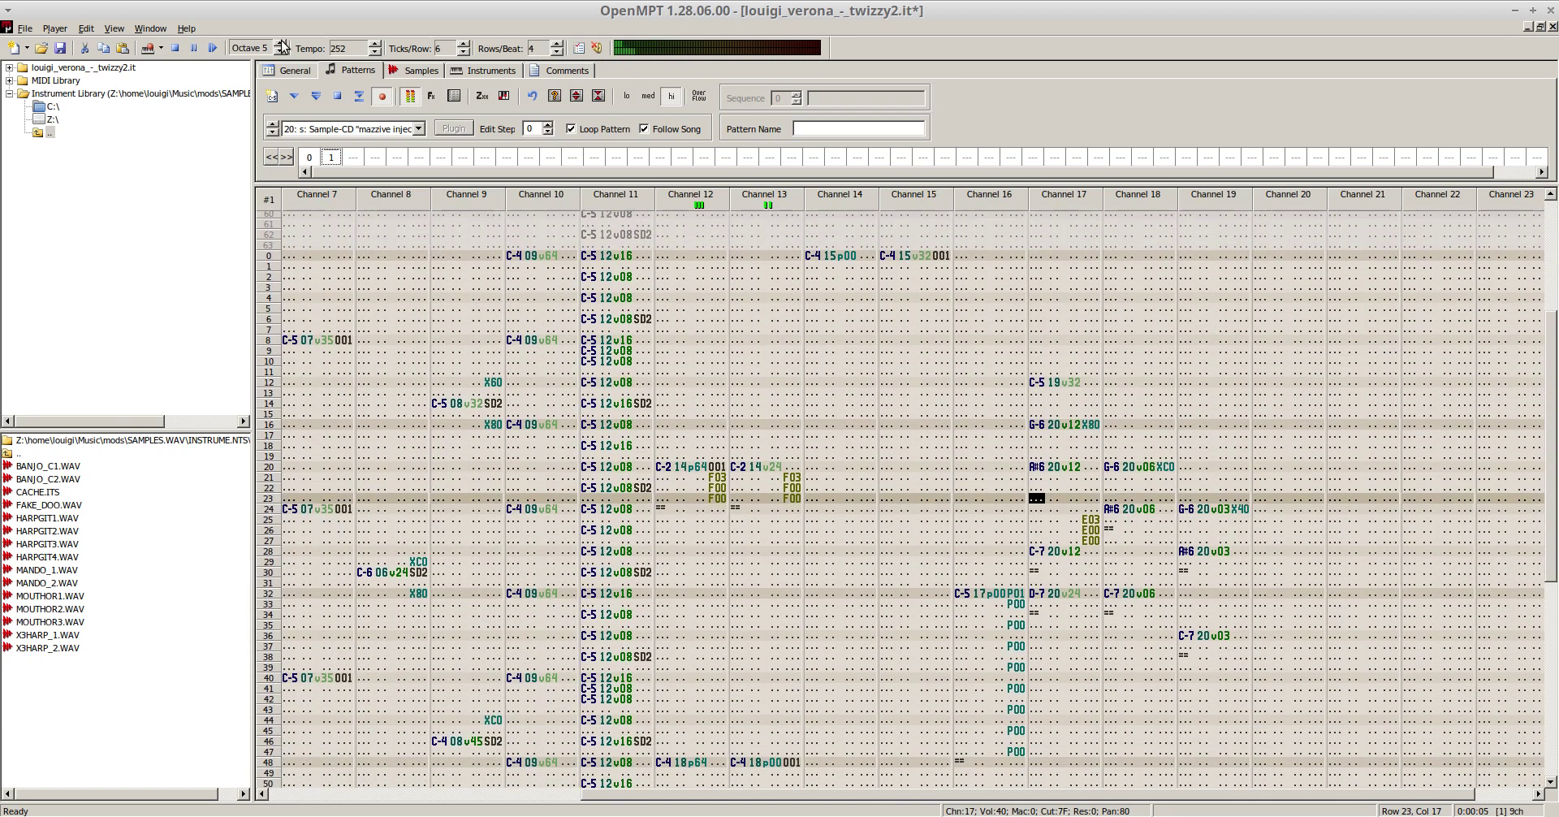
# - Add a GFF effect at row 28 of channel 17, change the row 32 note to C-7 and play back pattern 1
pyautogui.press('F8')
pyautogui.press('Up')
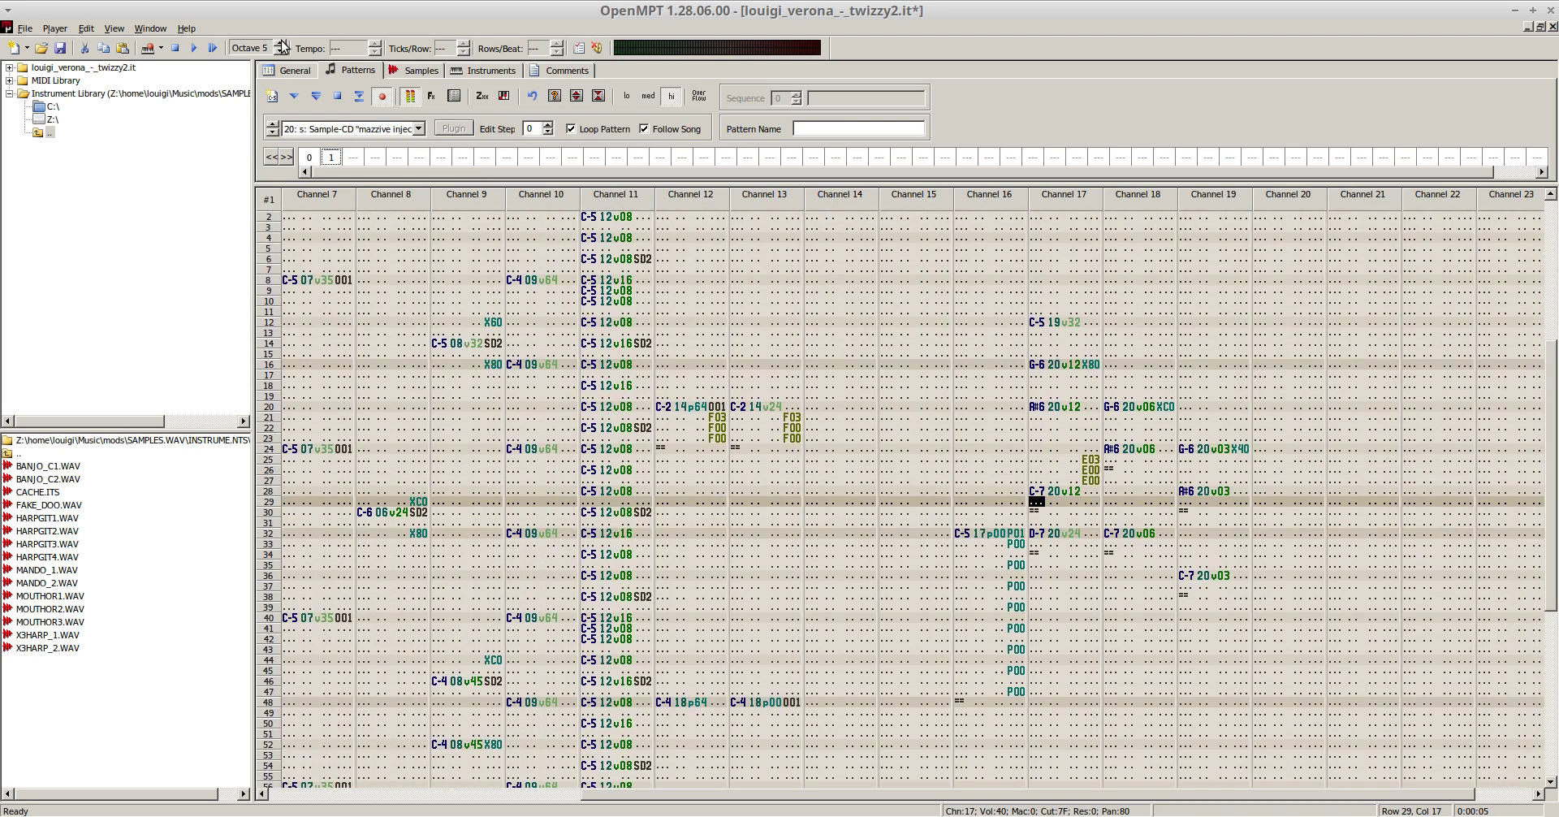
pyautogui.press('F5')
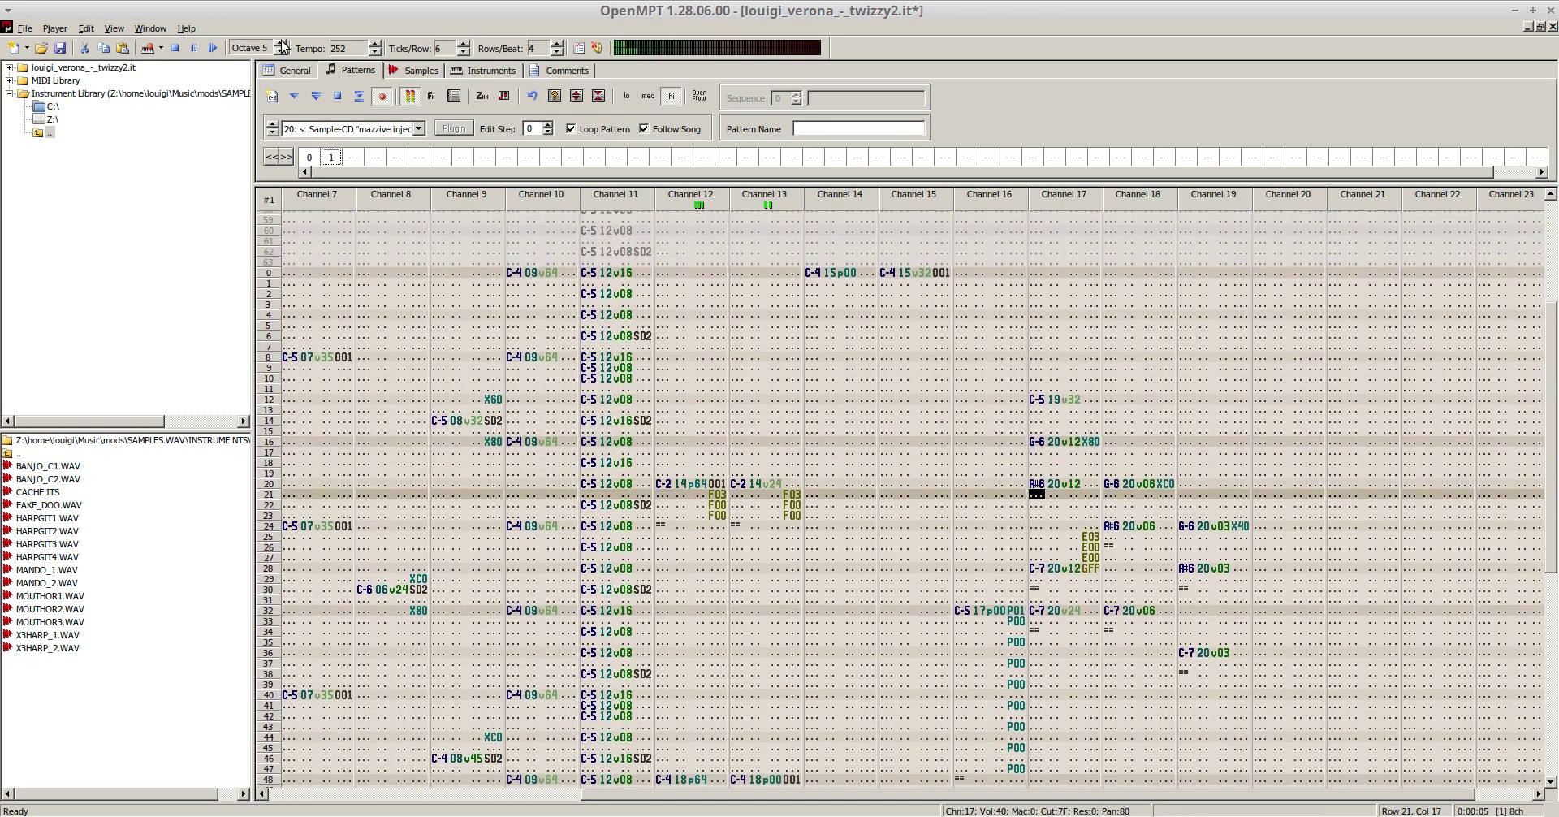
pyautogui.press('F8')
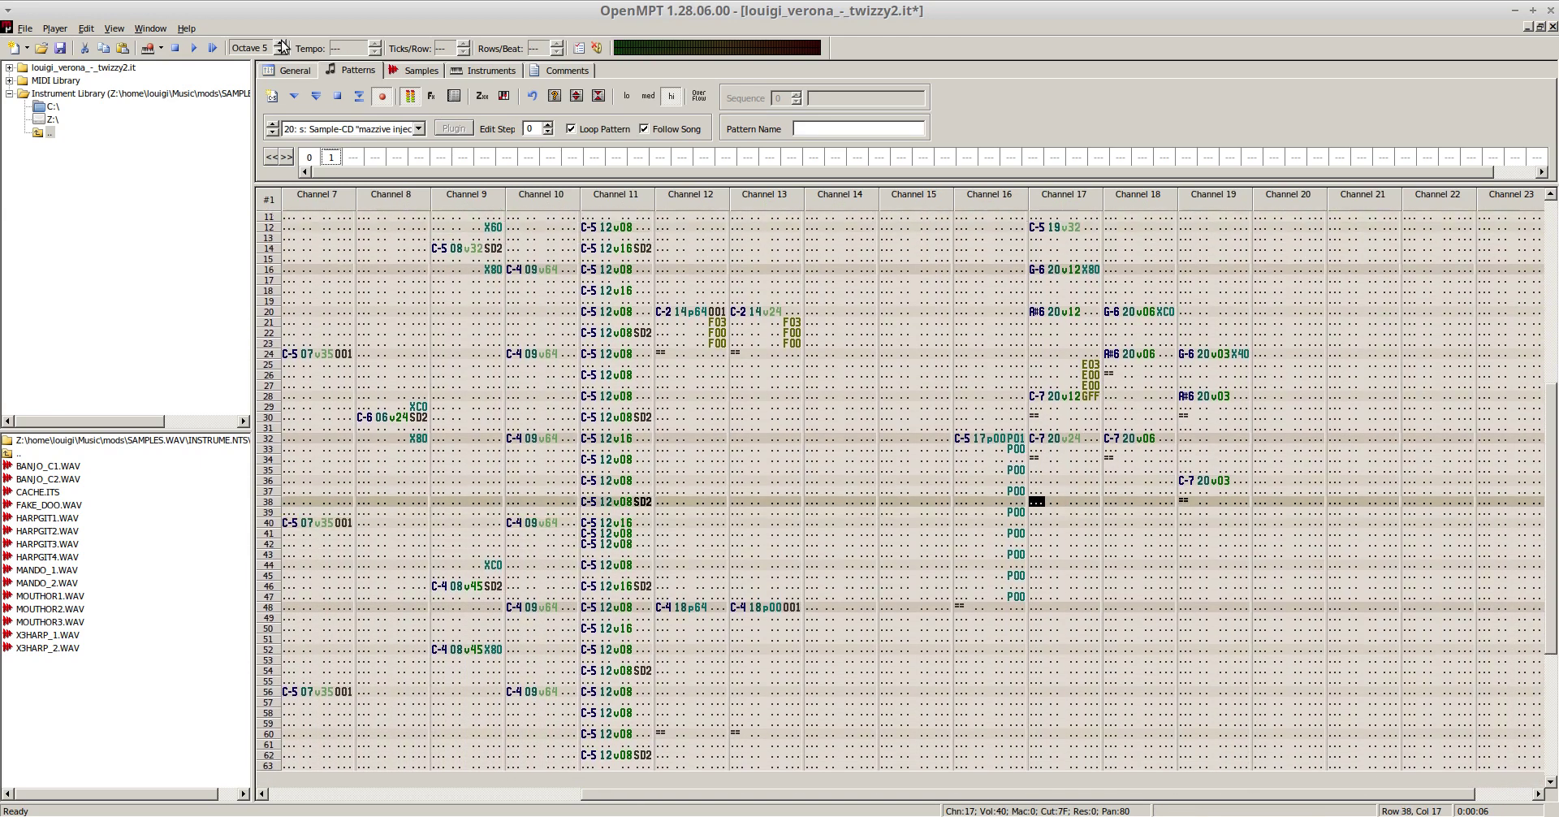
# - Remove the GFF effect at row 28 and the added notes at rows 32 and 34 of channel 17, and play back the song
pyautogui.press('Up')
pyautogui.press('Up')
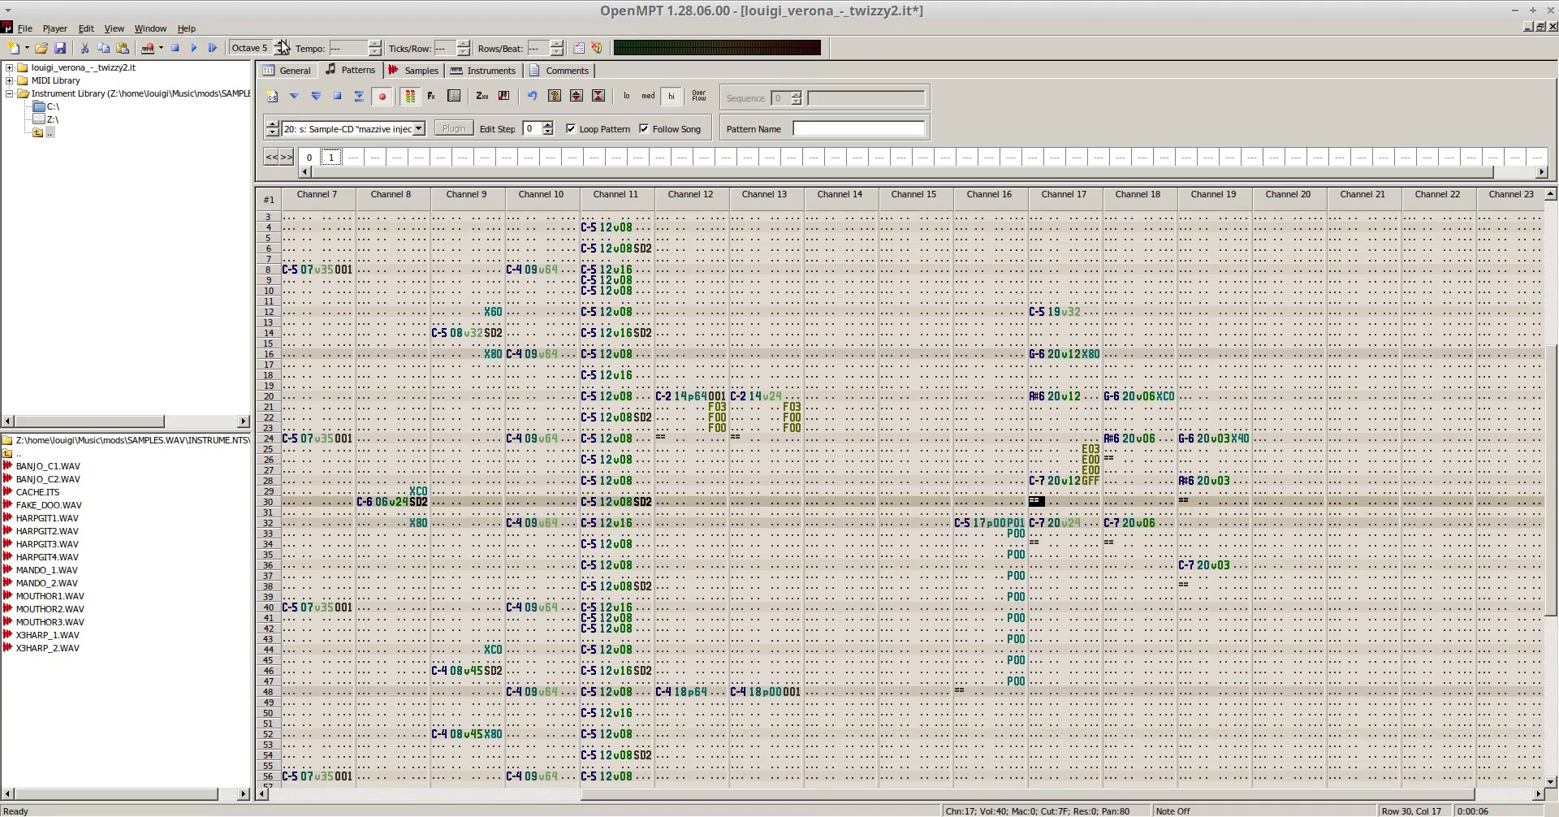
pyautogui.press('F6')
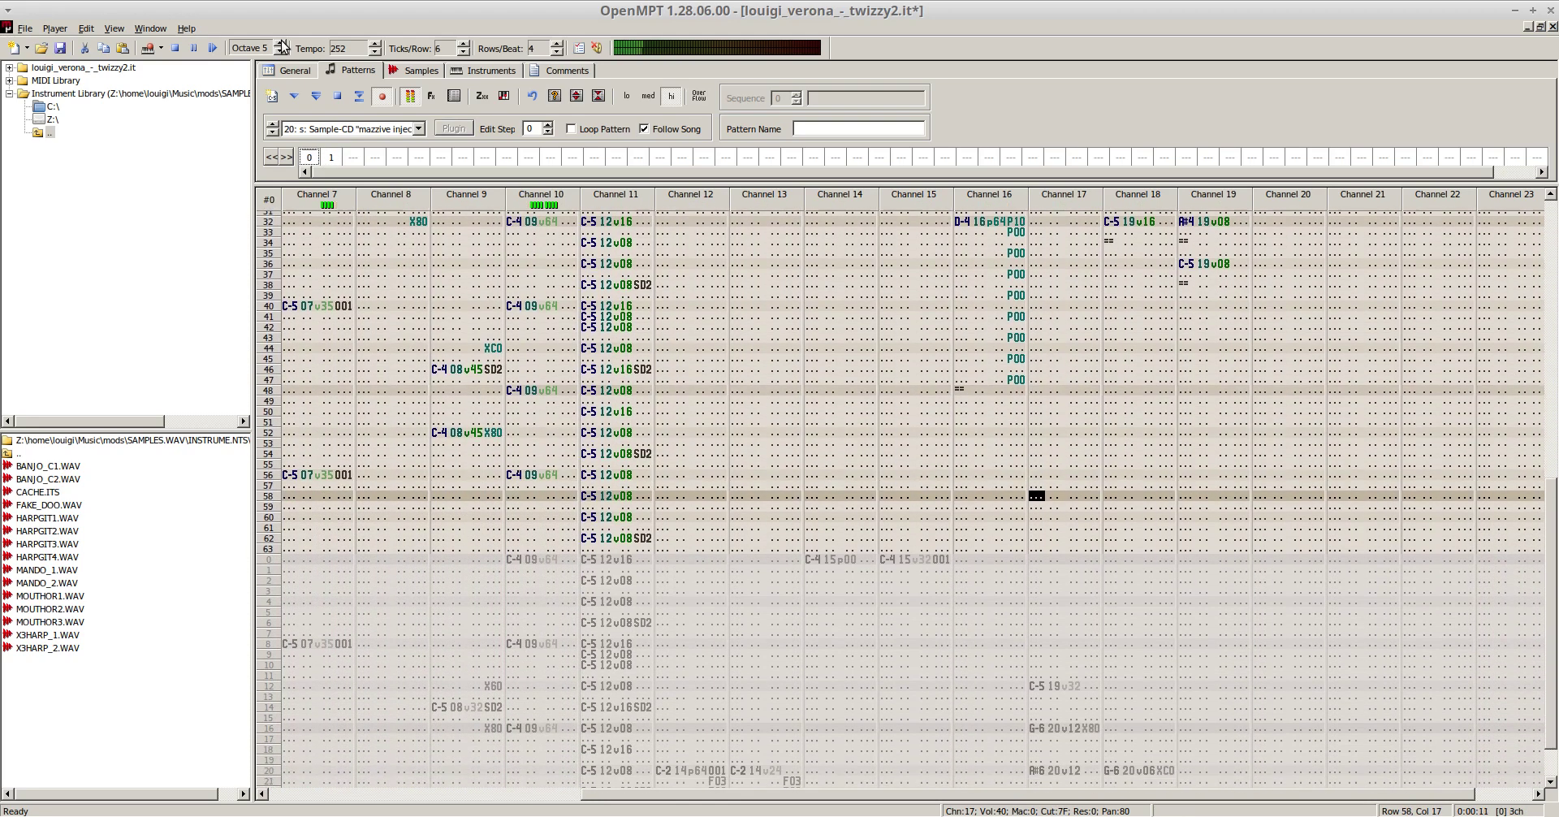
pyautogui.press('F7')
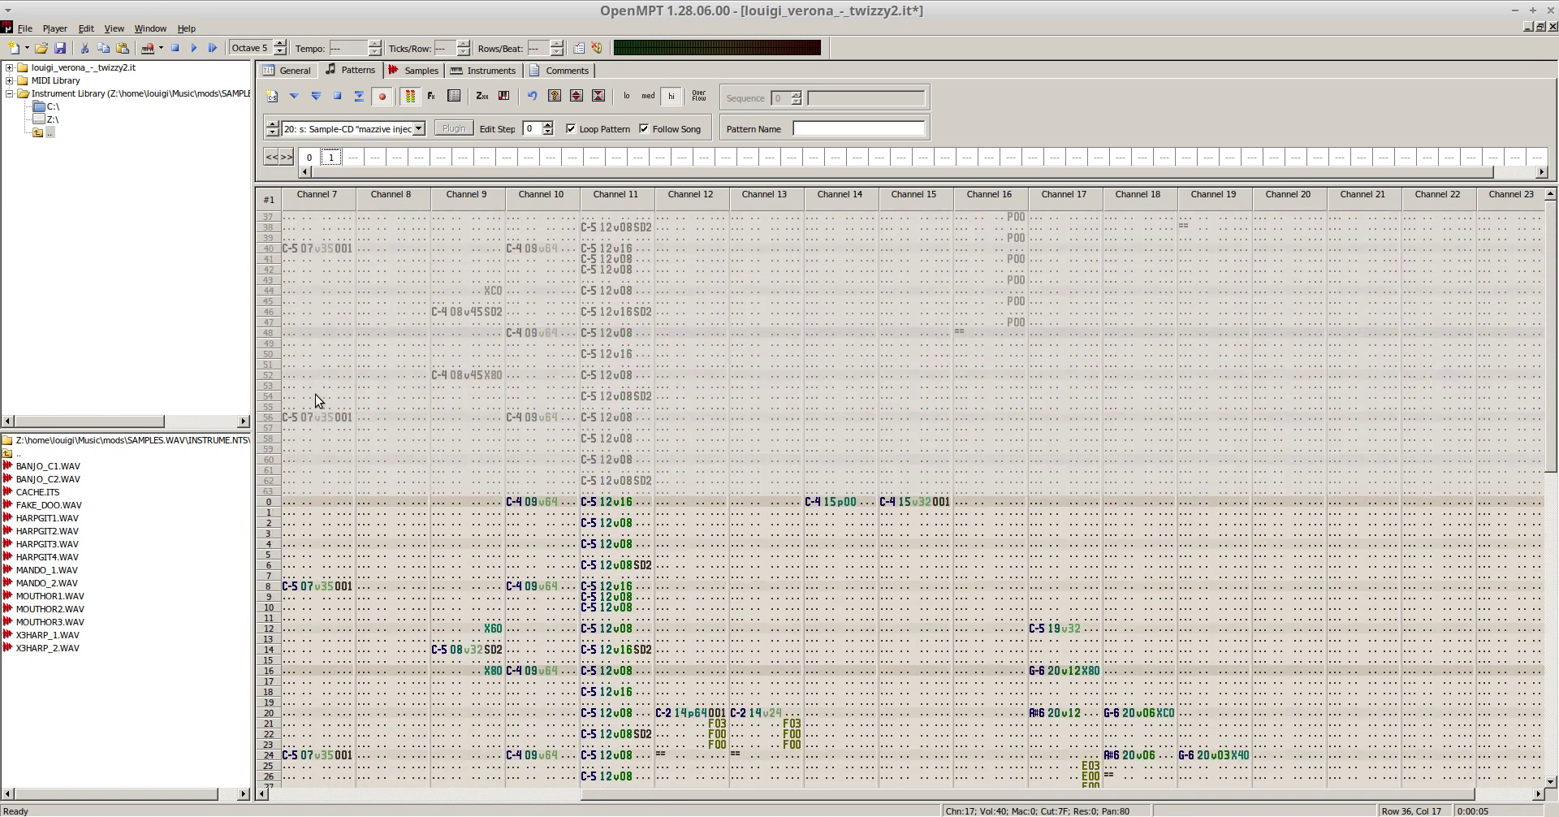
# - Play the song from row 0 of pattern 0 with pattern looping off, channels 1 to 17 in view and channel 5 muted
pyautogui.click(285, 502)
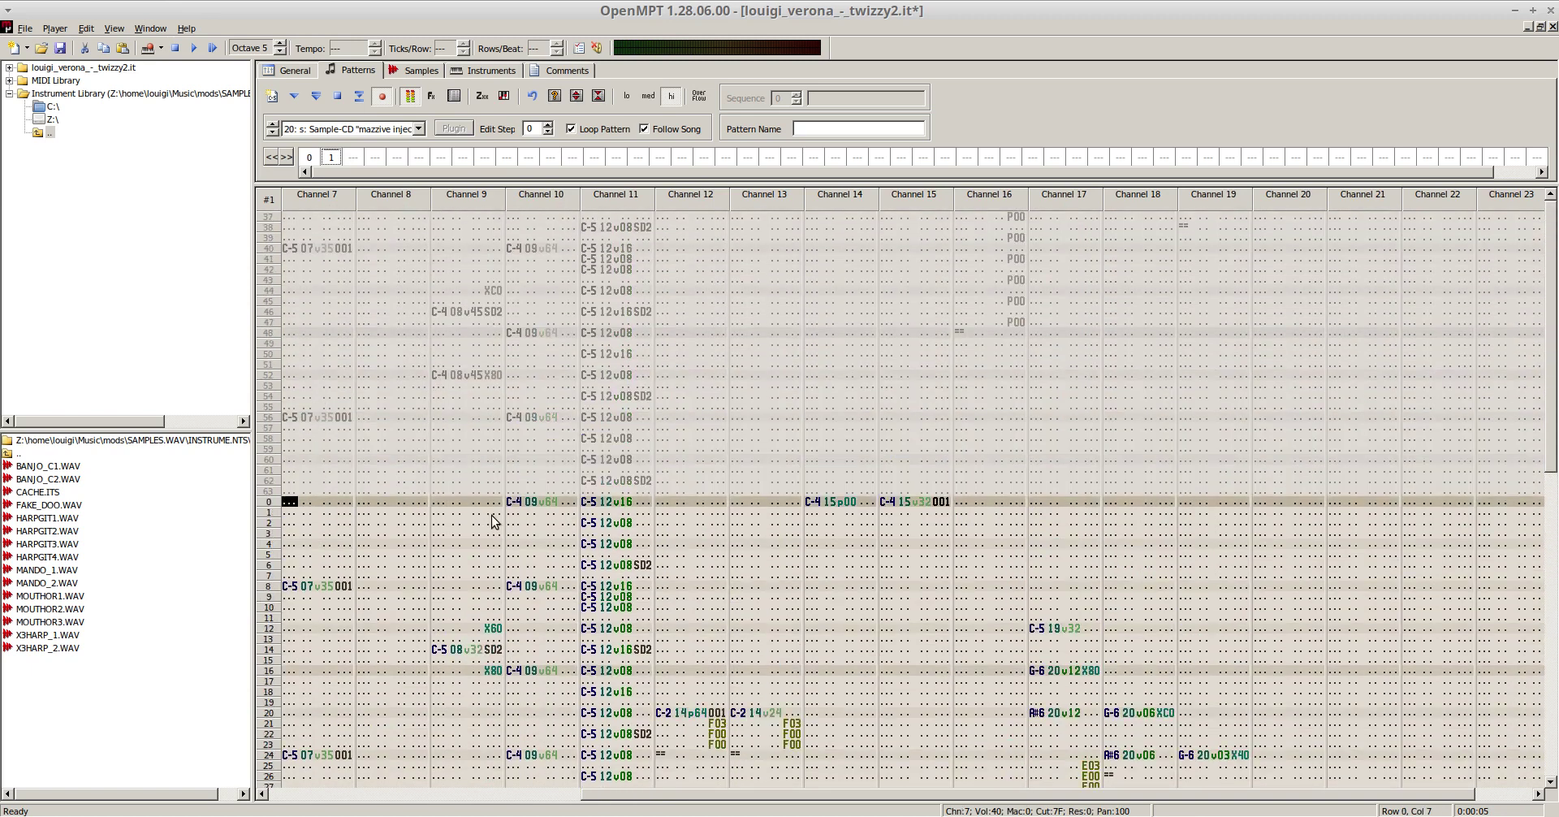
pyautogui.press('F5')
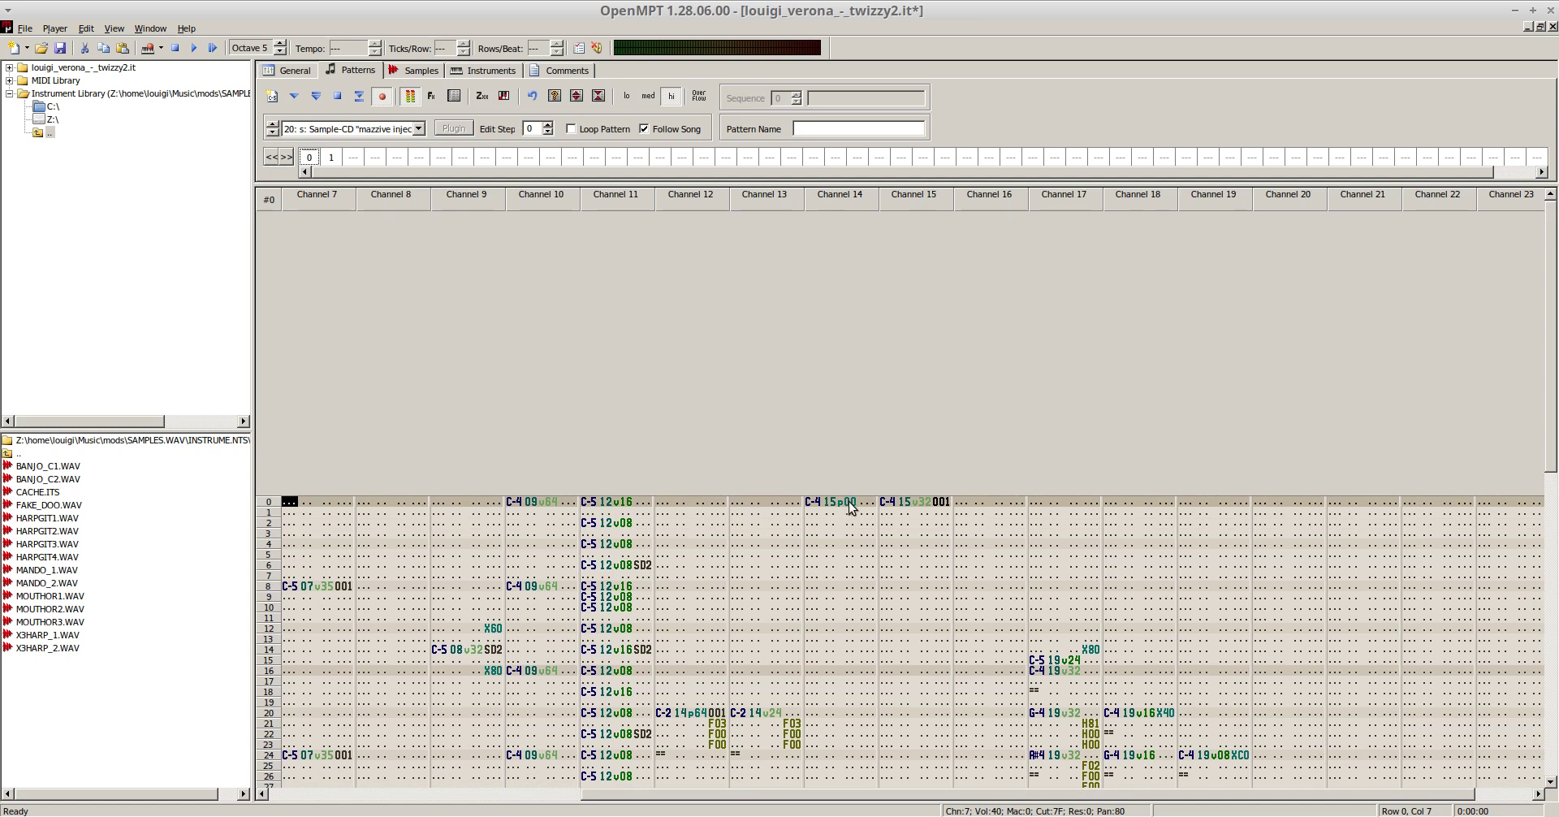
pyautogui.scroll(-6, 849, 501)
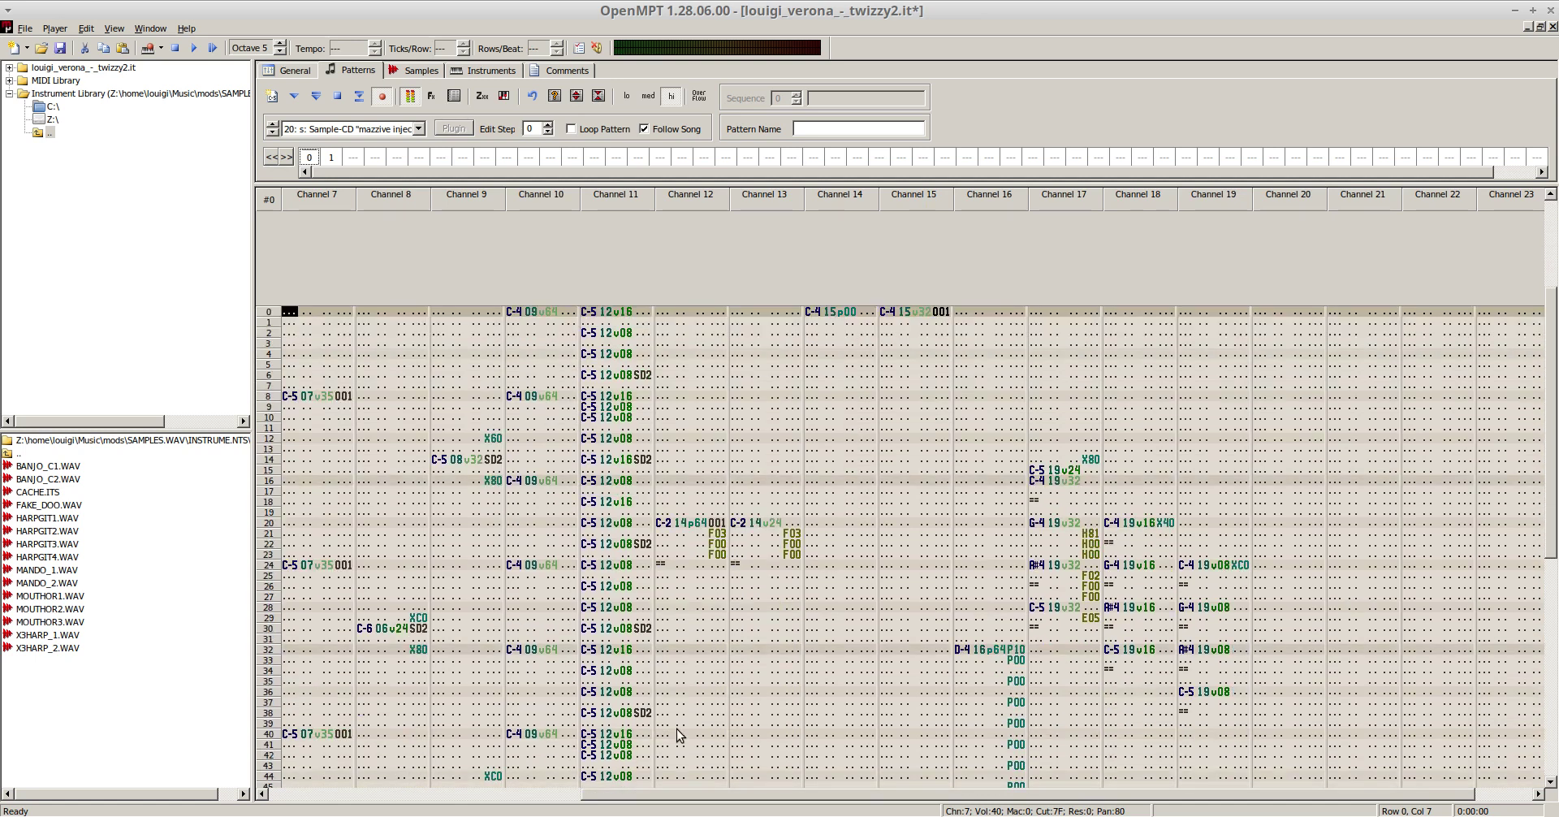
pyautogui.click(325, 796)
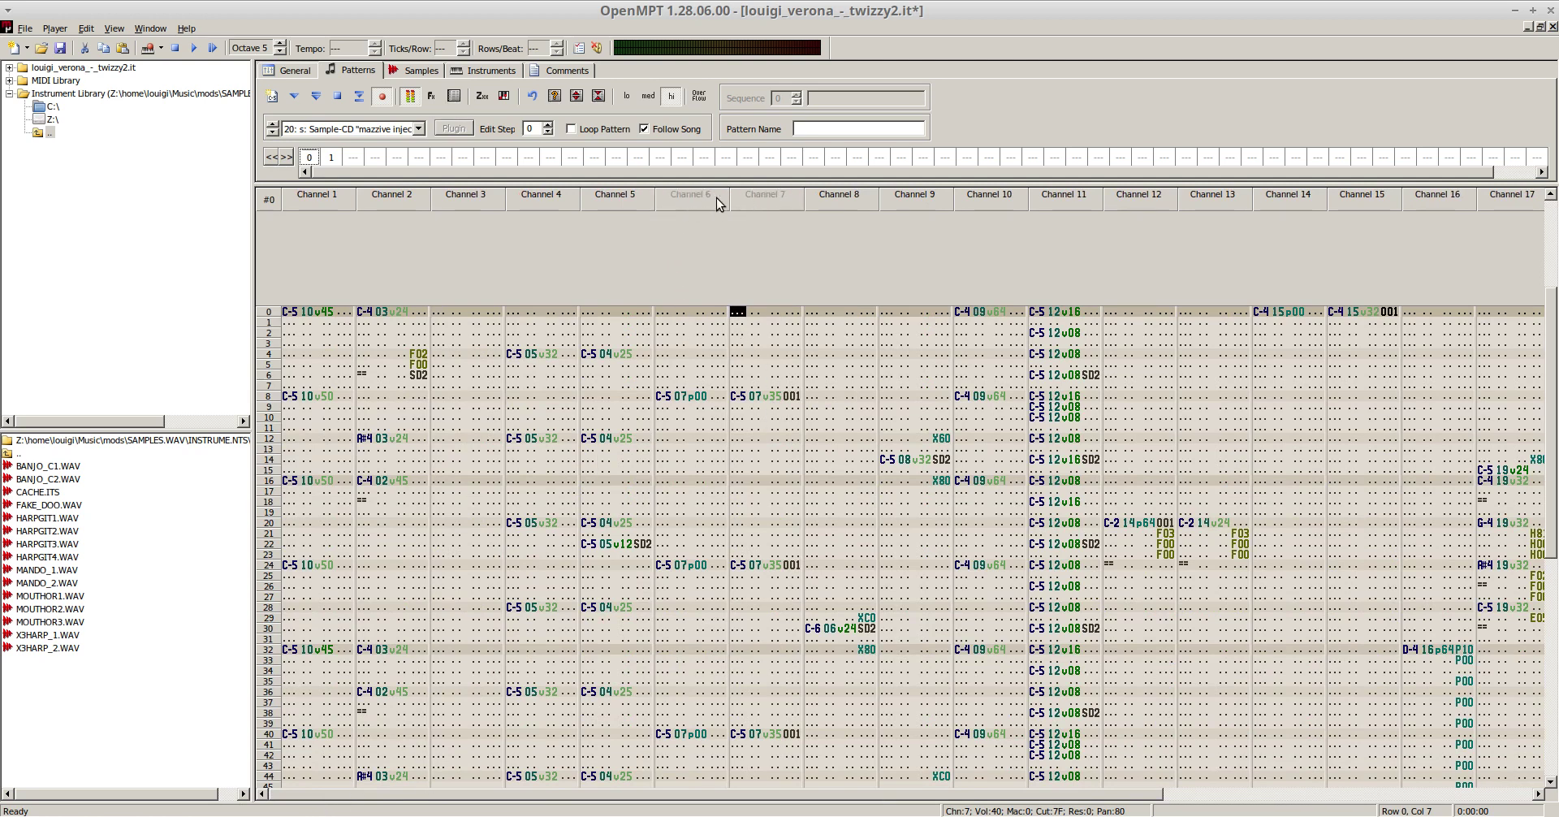
pyautogui.press('F5')
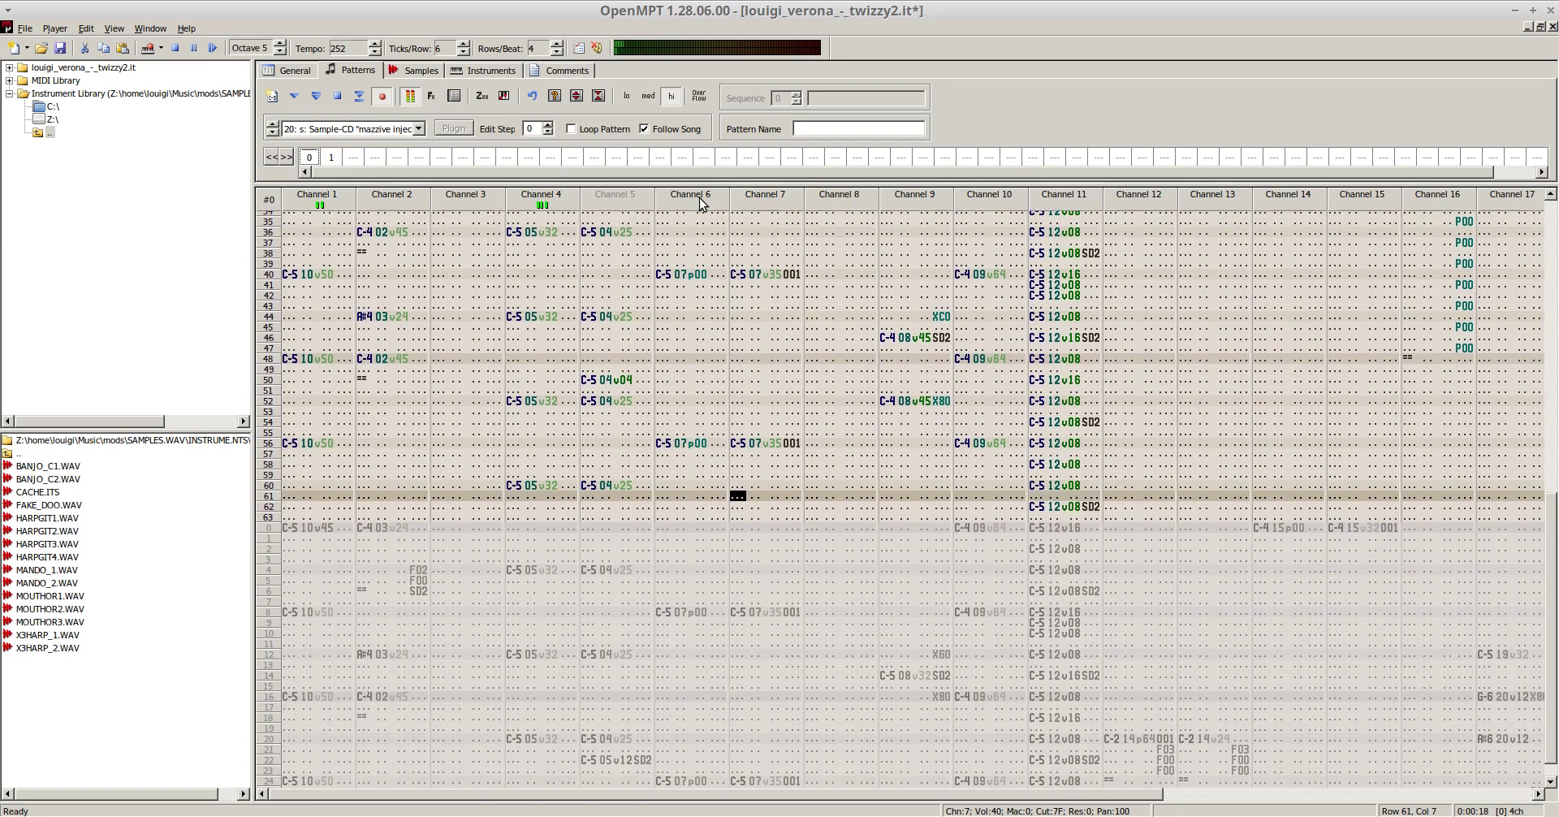
# - Mute channels 6, 7 and 11 and play pattern 1 to hear the thinner mix
pyautogui.click(699, 197)
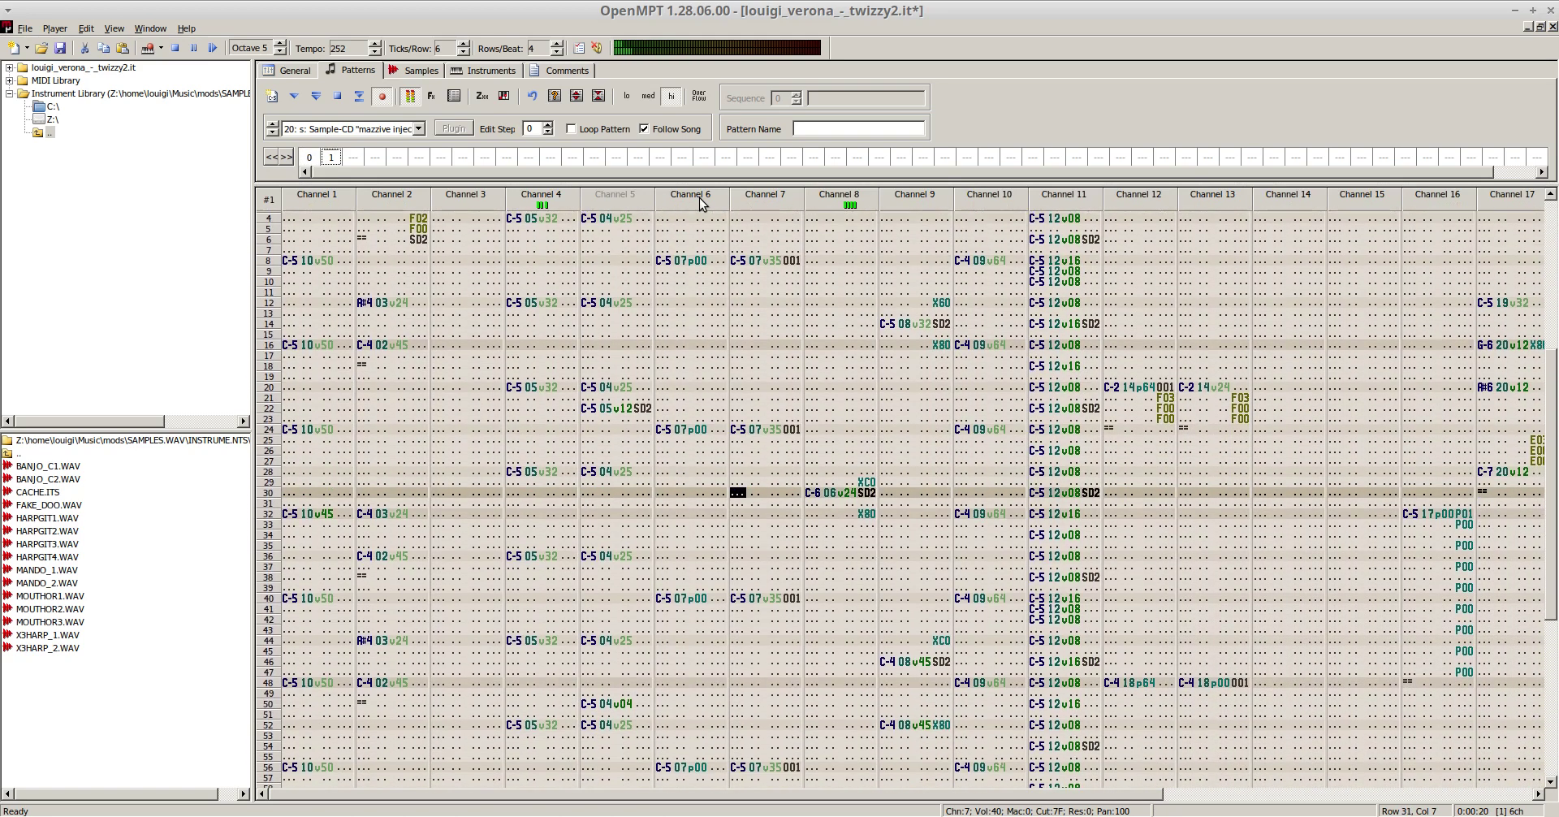
pyautogui.click(767, 198)
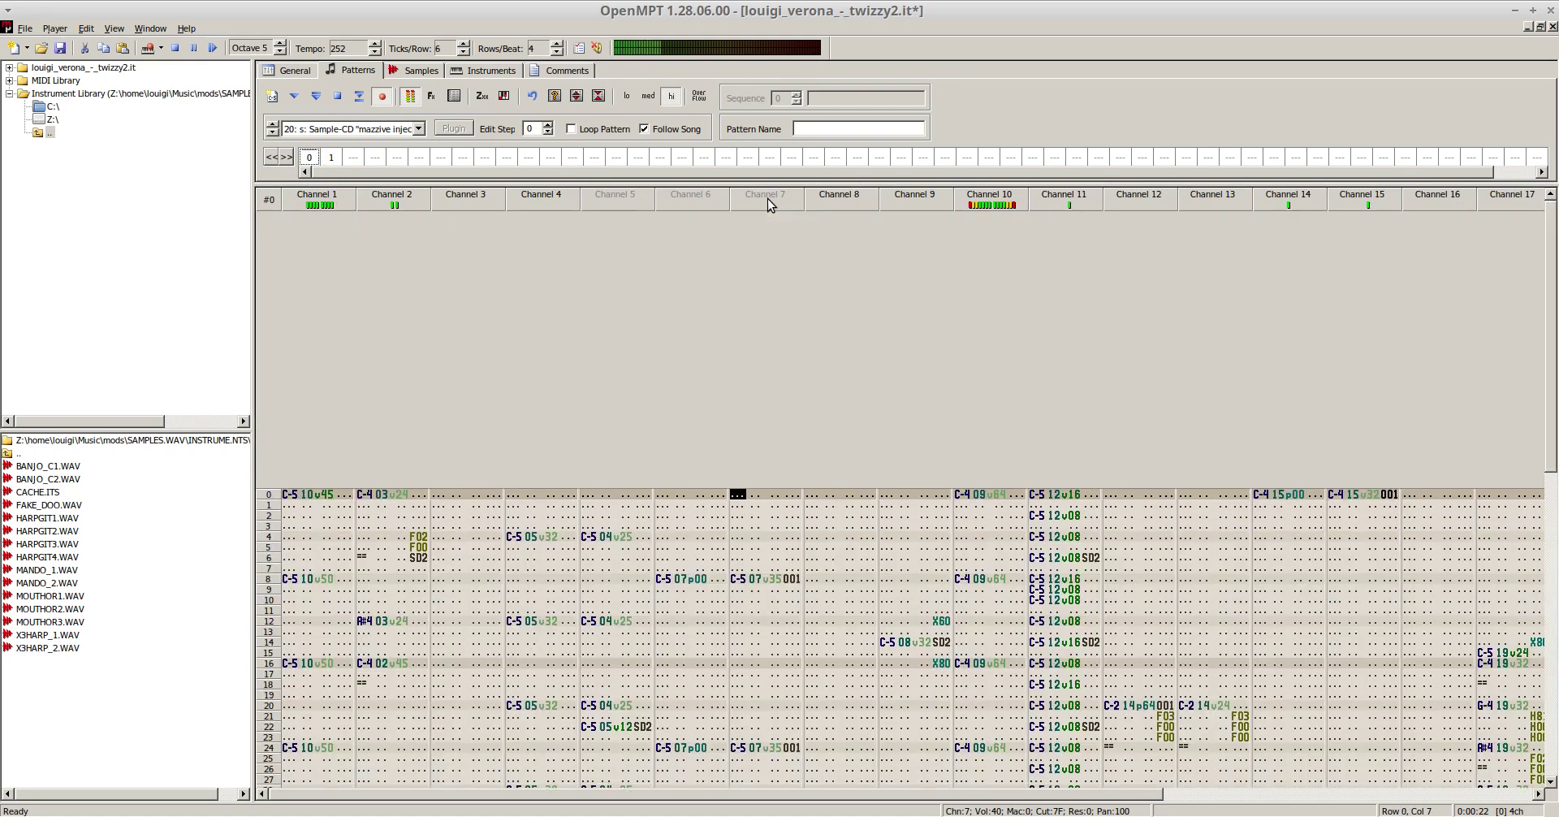
pyautogui.click(1062, 195)
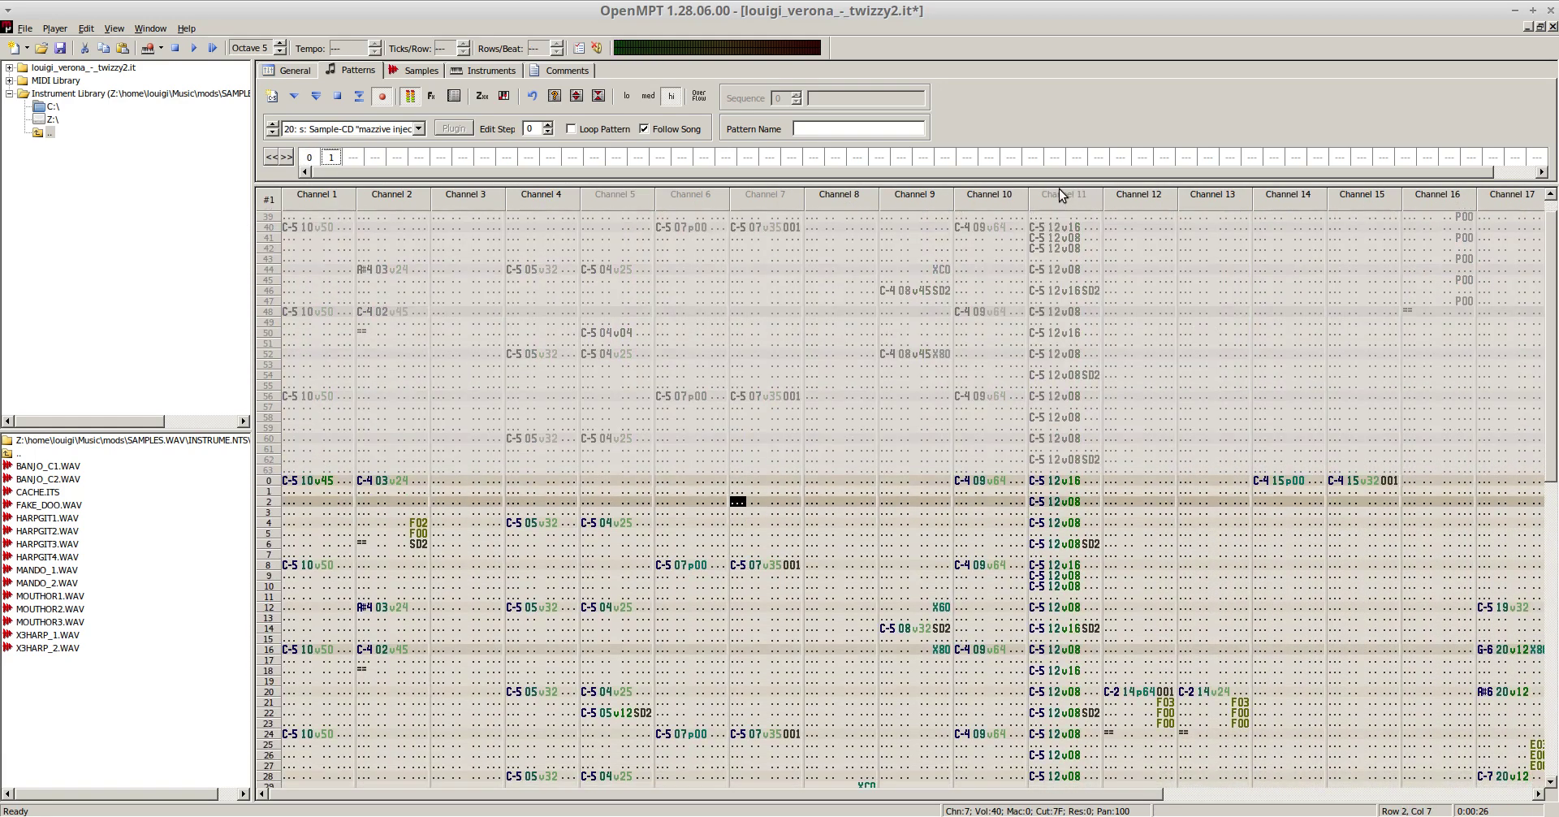
pyautogui.press('F6')
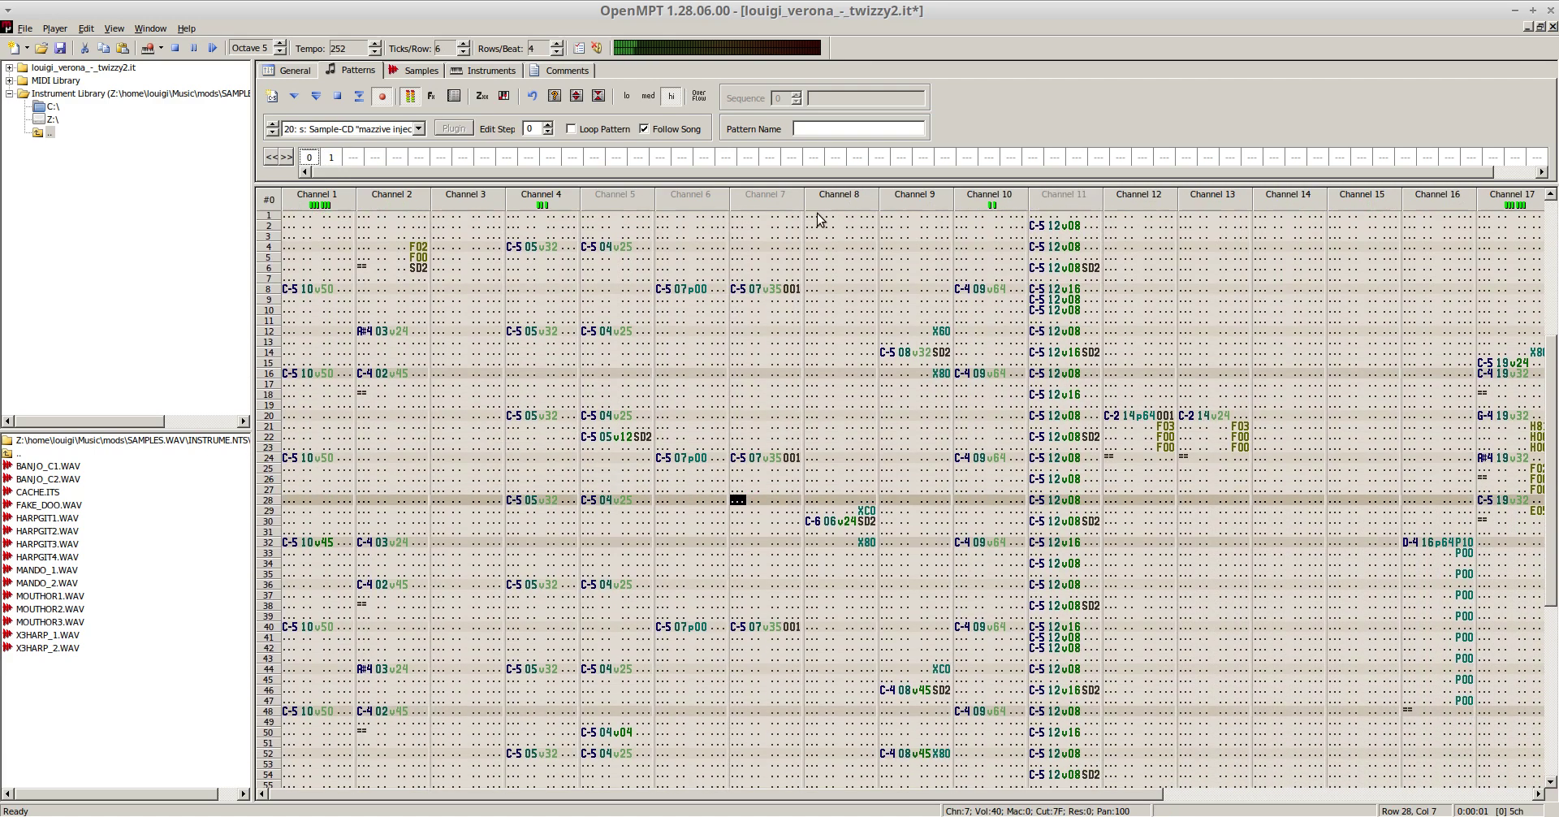
# - Unmute channels 6 and 7 and play the song again
pyautogui.press('F8')
pyautogui.click(762, 198)
pyautogui.press('F5')
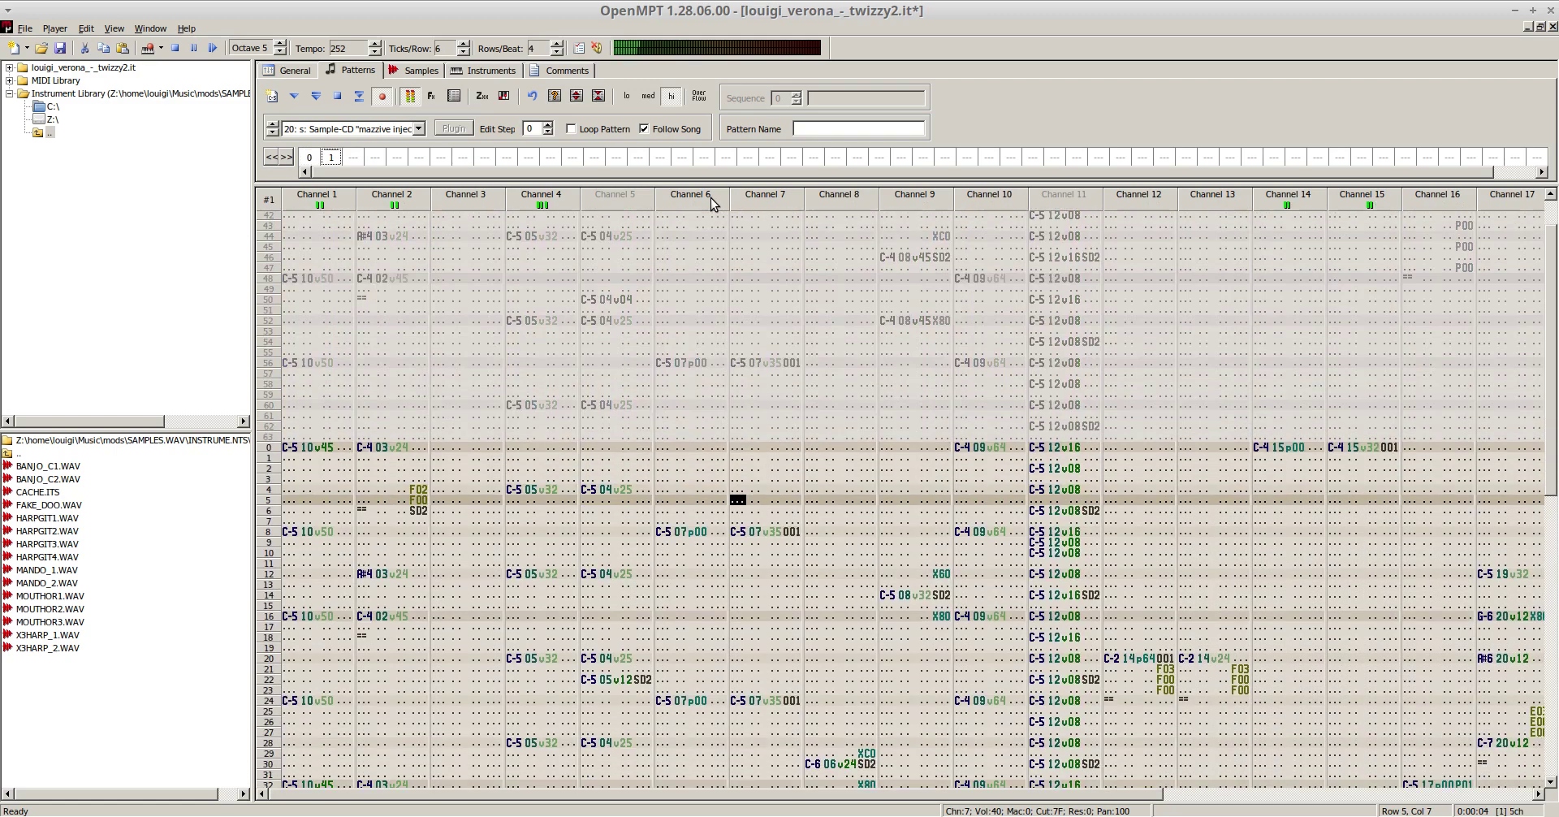
# - Unmute channels 5 and 11 while the song plays, and stop playback
pyautogui.click(617, 194)
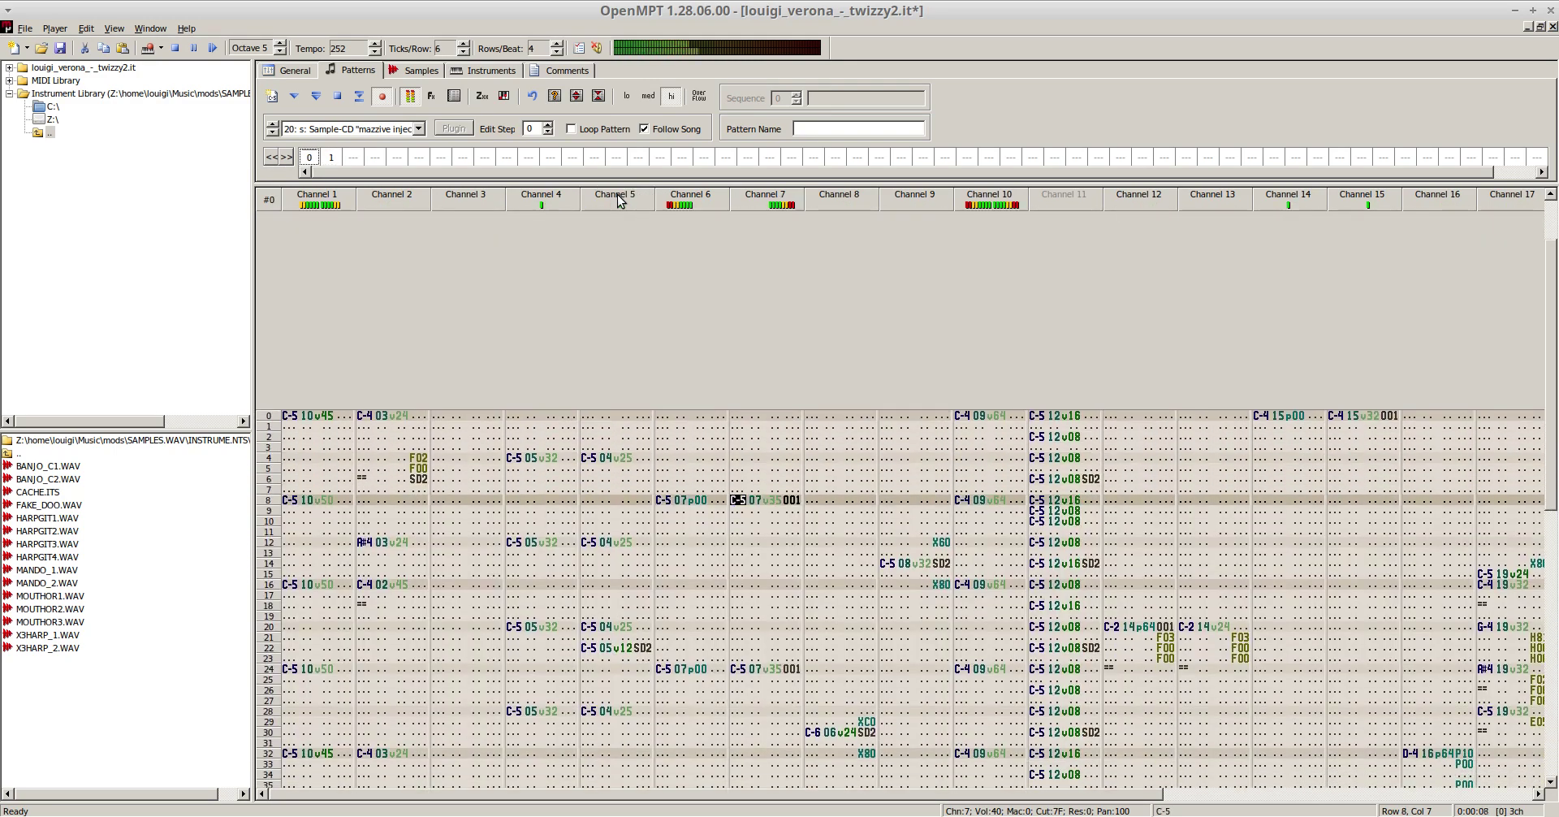
pyautogui.click(1054, 199)
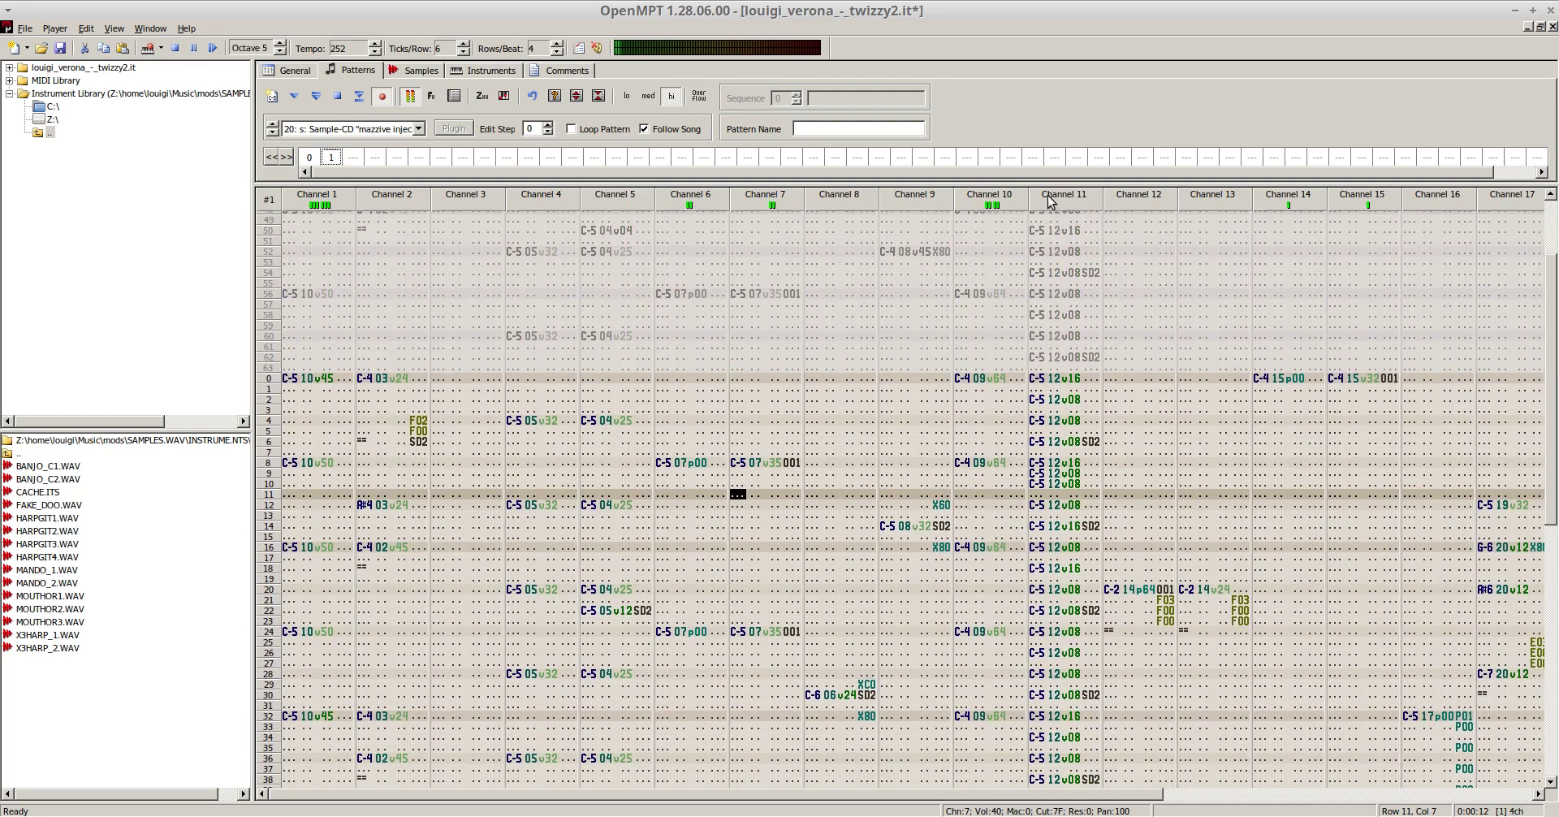
pyautogui.press('F8')
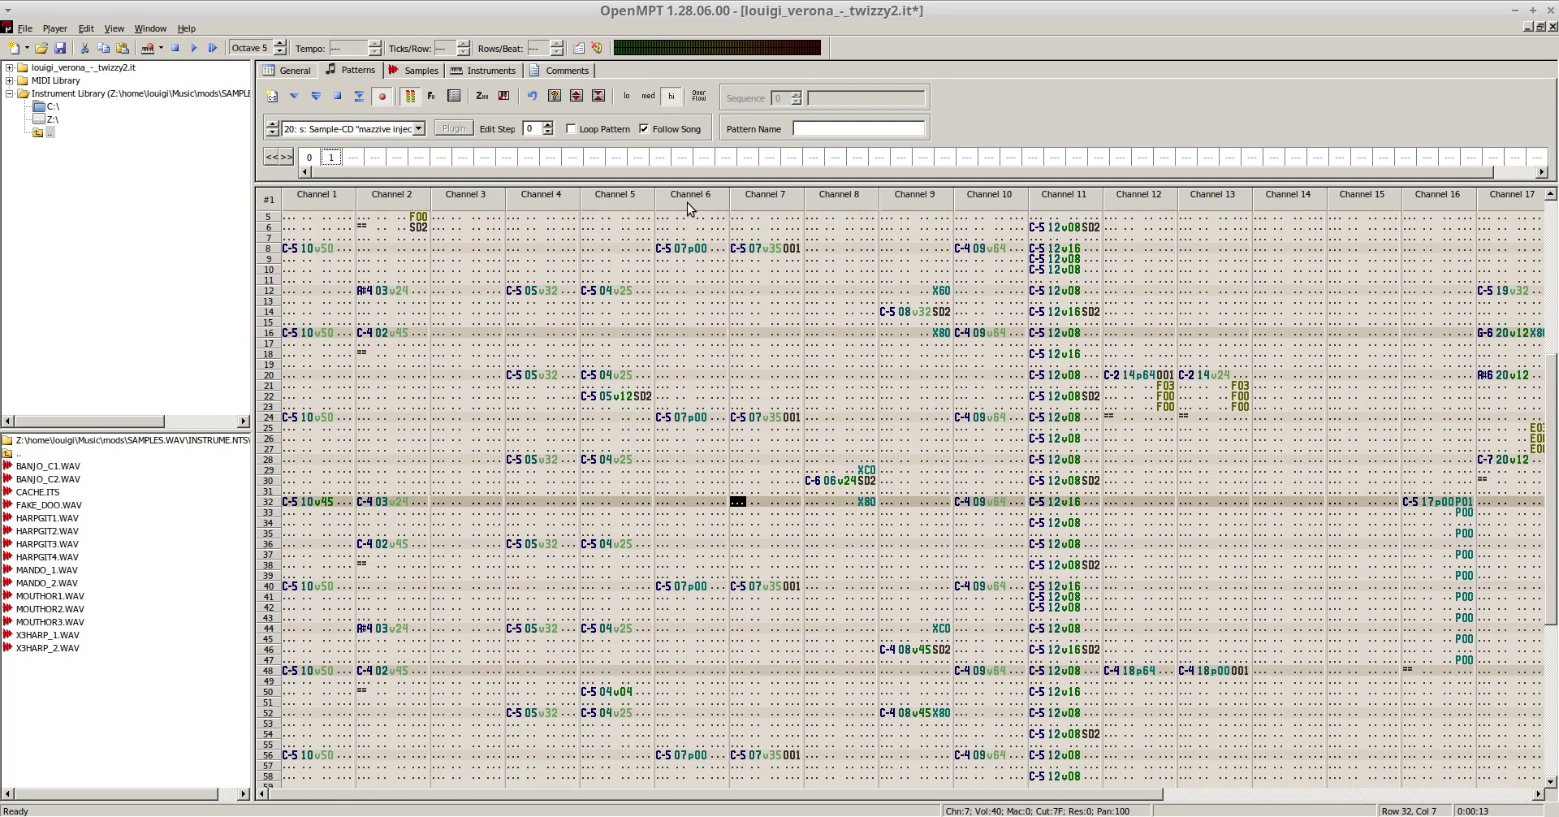
# - Mute channels 5, 6 and 7 and play the song to hear the mix without them
pyautogui.click(621, 202)
pyautogui.click(728, 199)
pyautogui.click(743, 199)
pyautogui.press('F5')
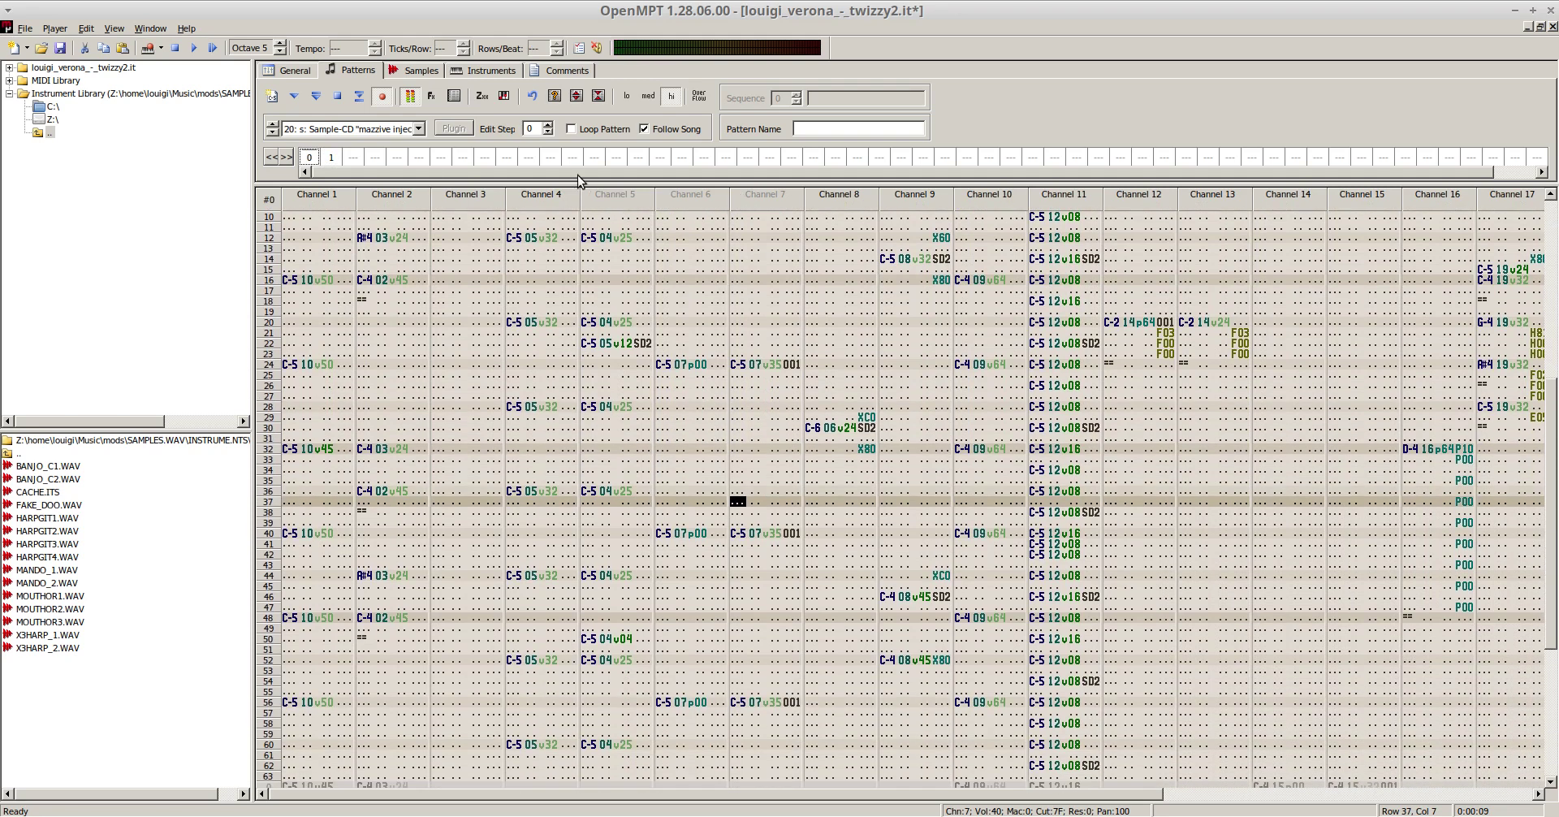
# - Unmute channels 5 to 7 and play the song again for comparison
pyautogui.click(744, 197)
pyautogui.press('F5')
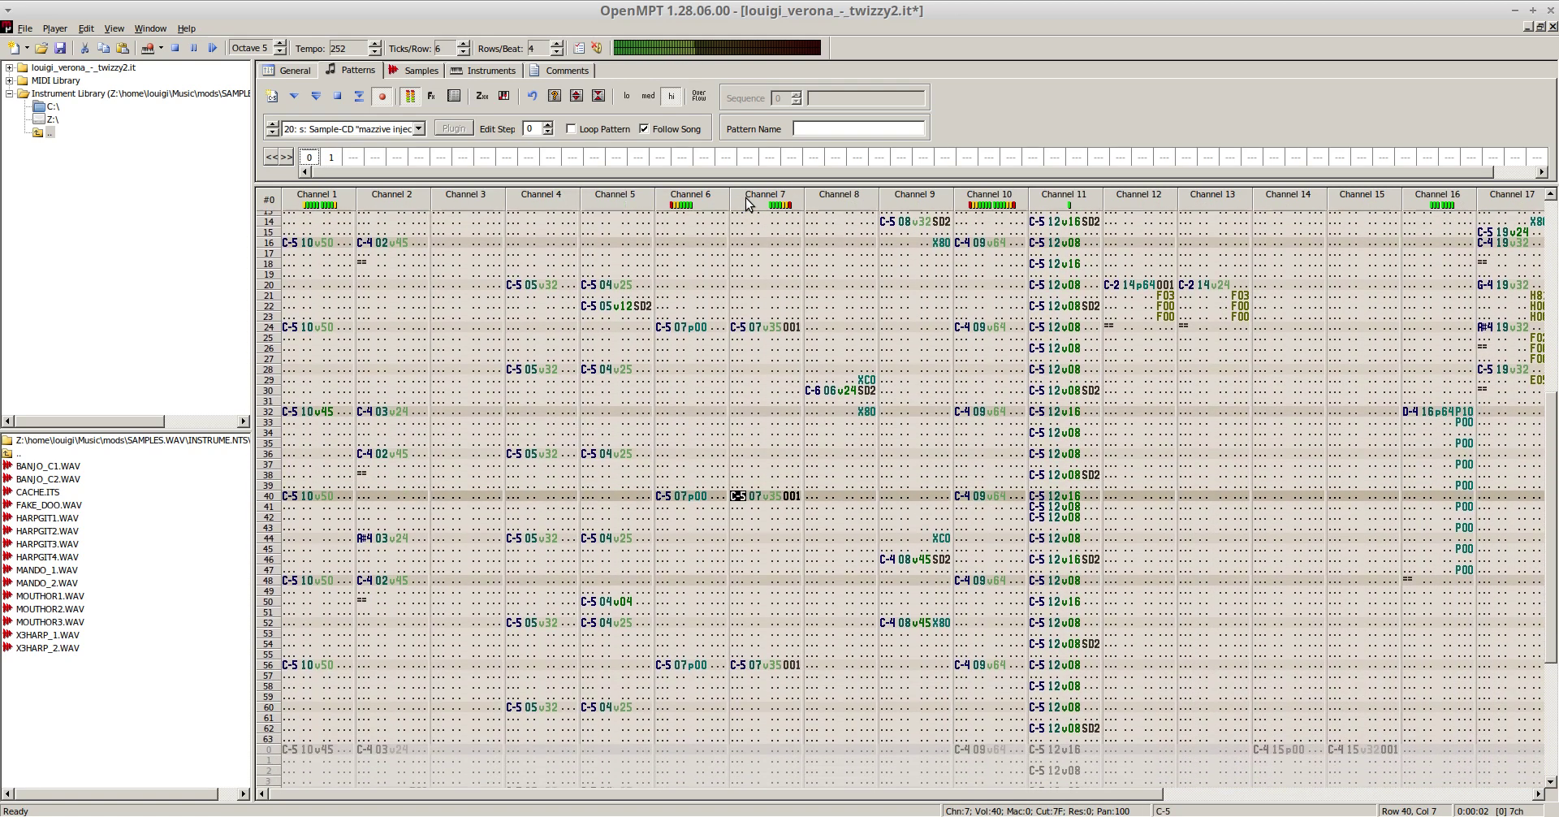
pyautogui.press('F8')
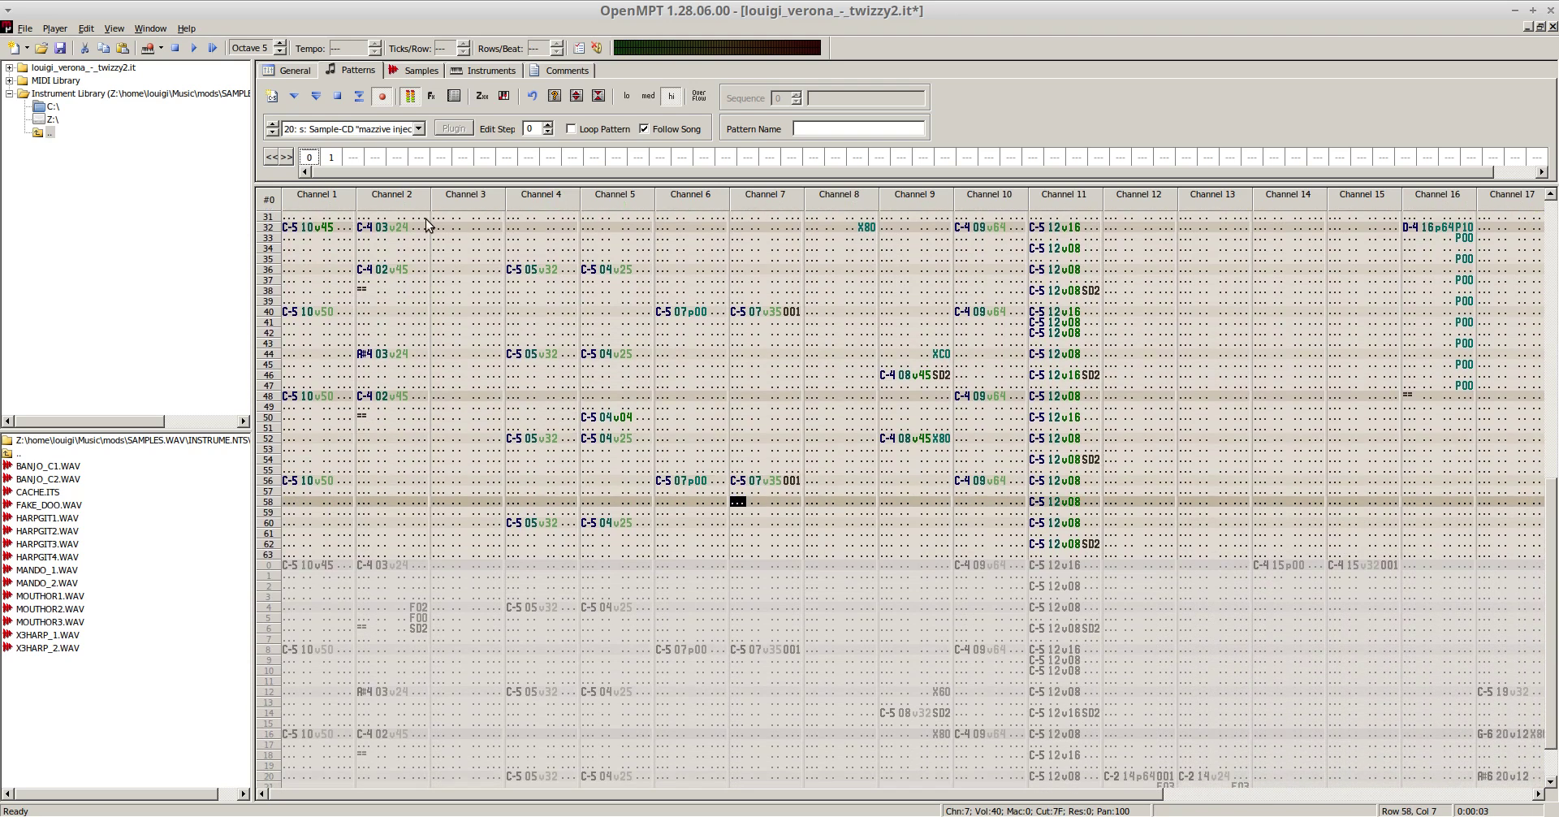
# - Duplicate patterns 0 and 1 together in the order list
pyautogui.click(310, 159)
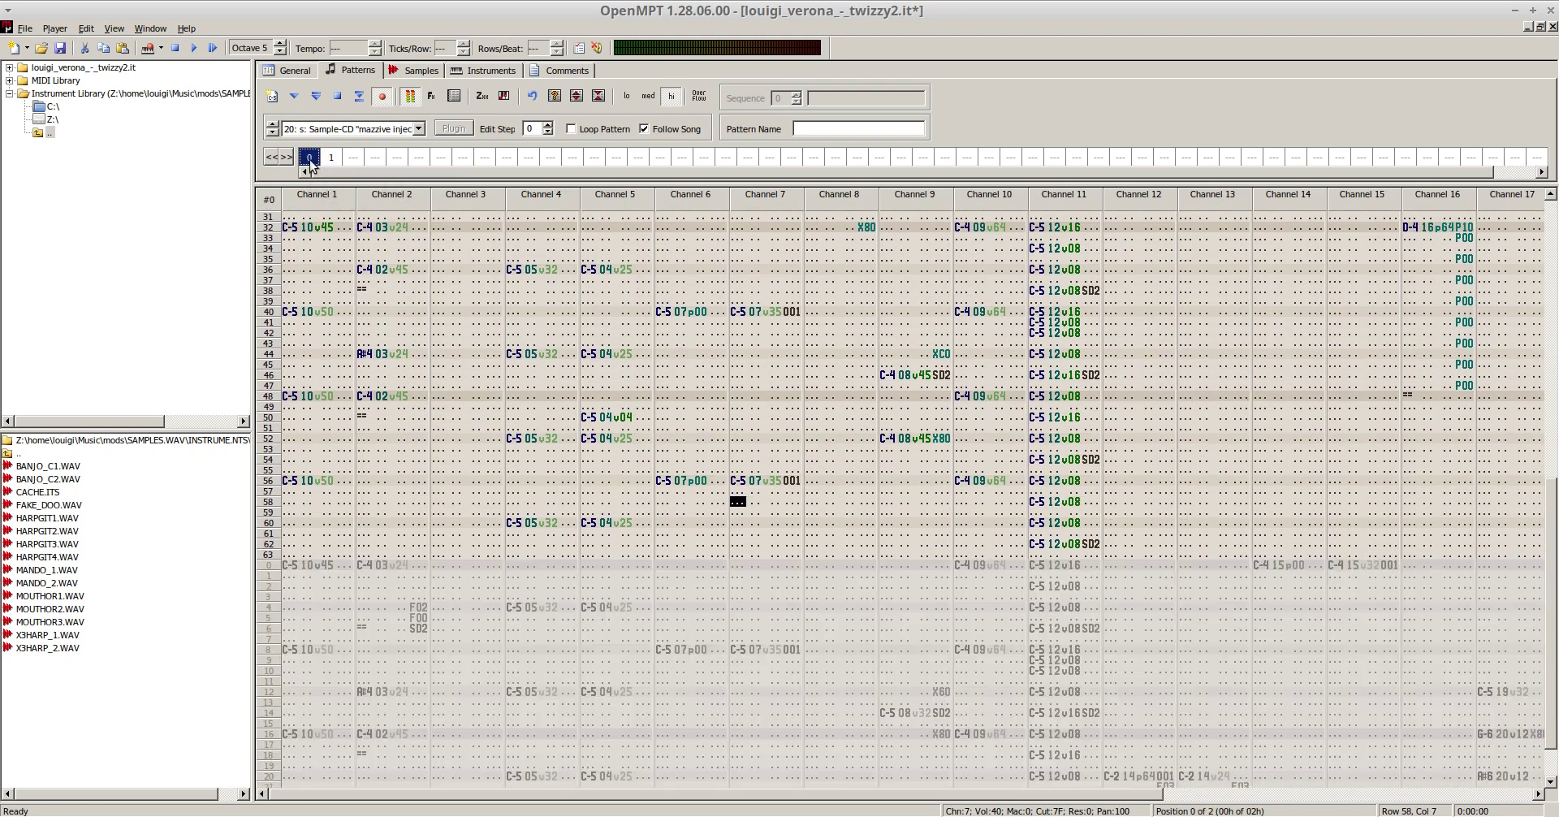
pyautogui.keyDown('shift'); pyautogui.click(330, 157); pyautogui.keyUp('shift')
pyautogui.rightClick(330, 163)
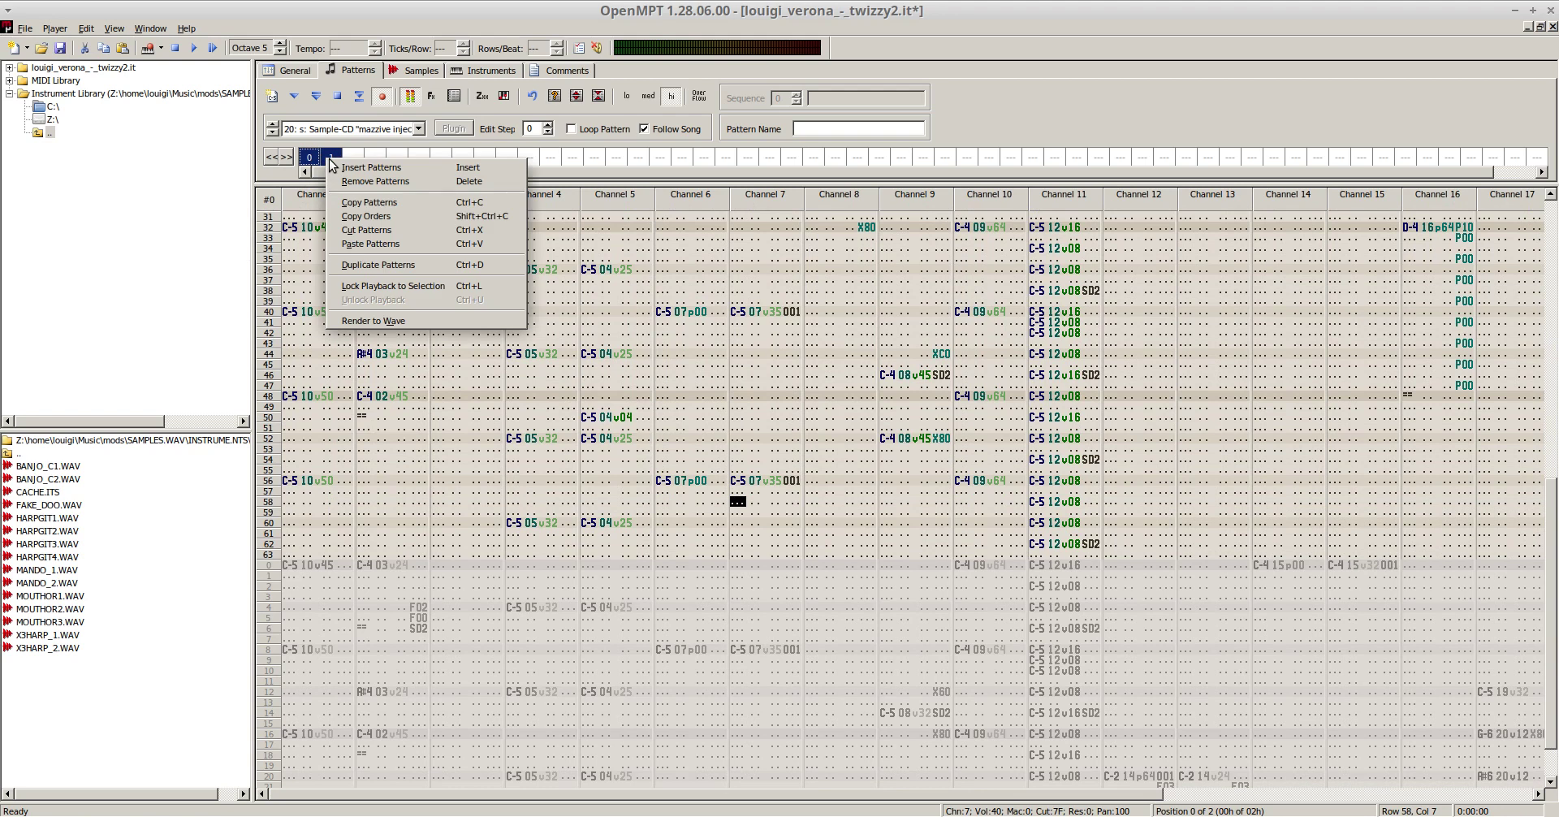
pyautogui.click(396, 268)
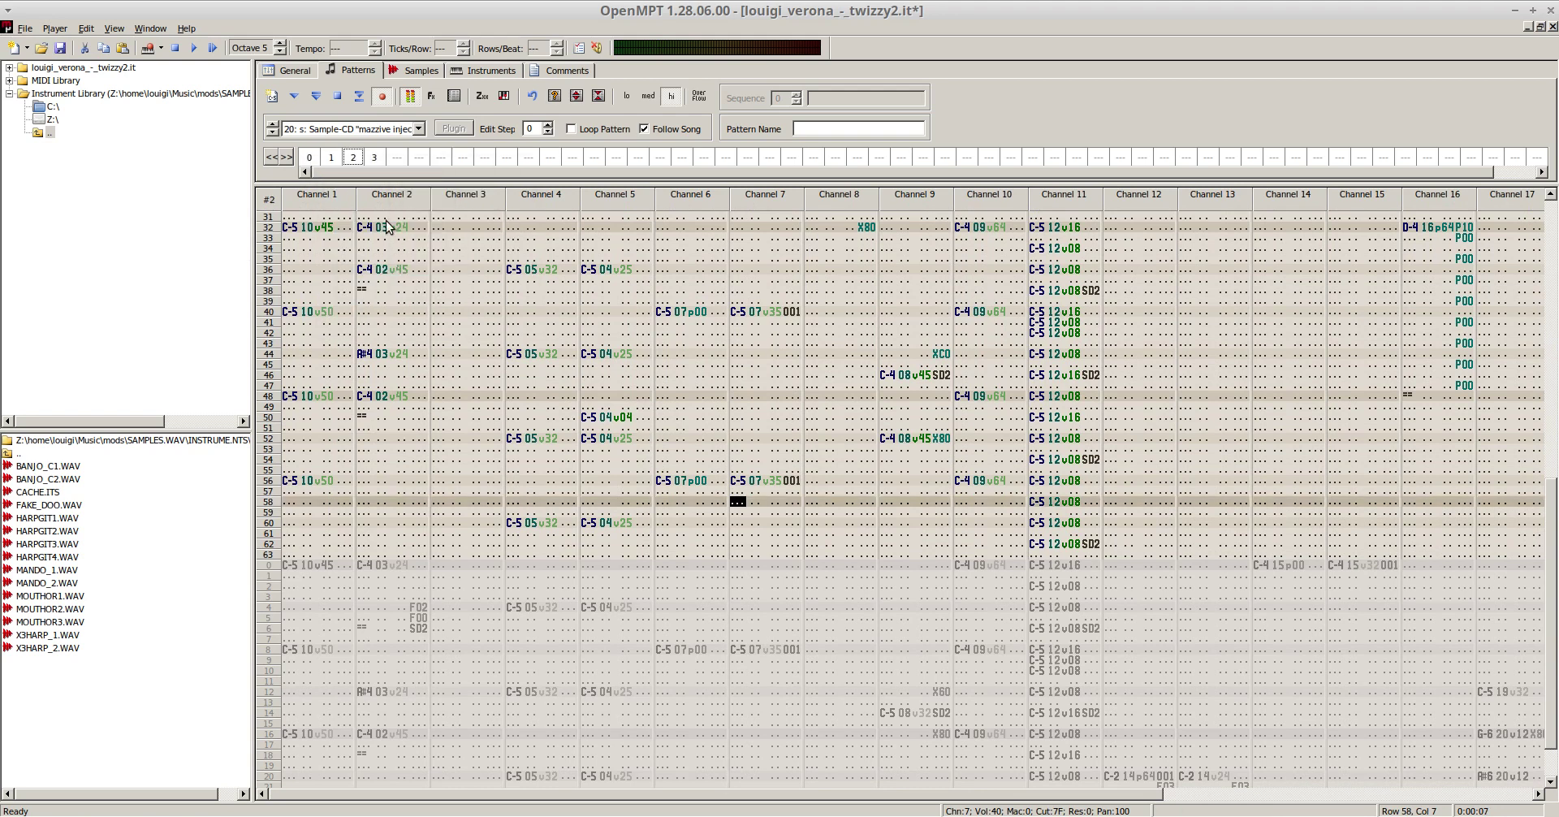
# - Insert a separator after pattern 3 in the order list
pyautogui.click(372, 159)
pyautogui.click(312, 159)
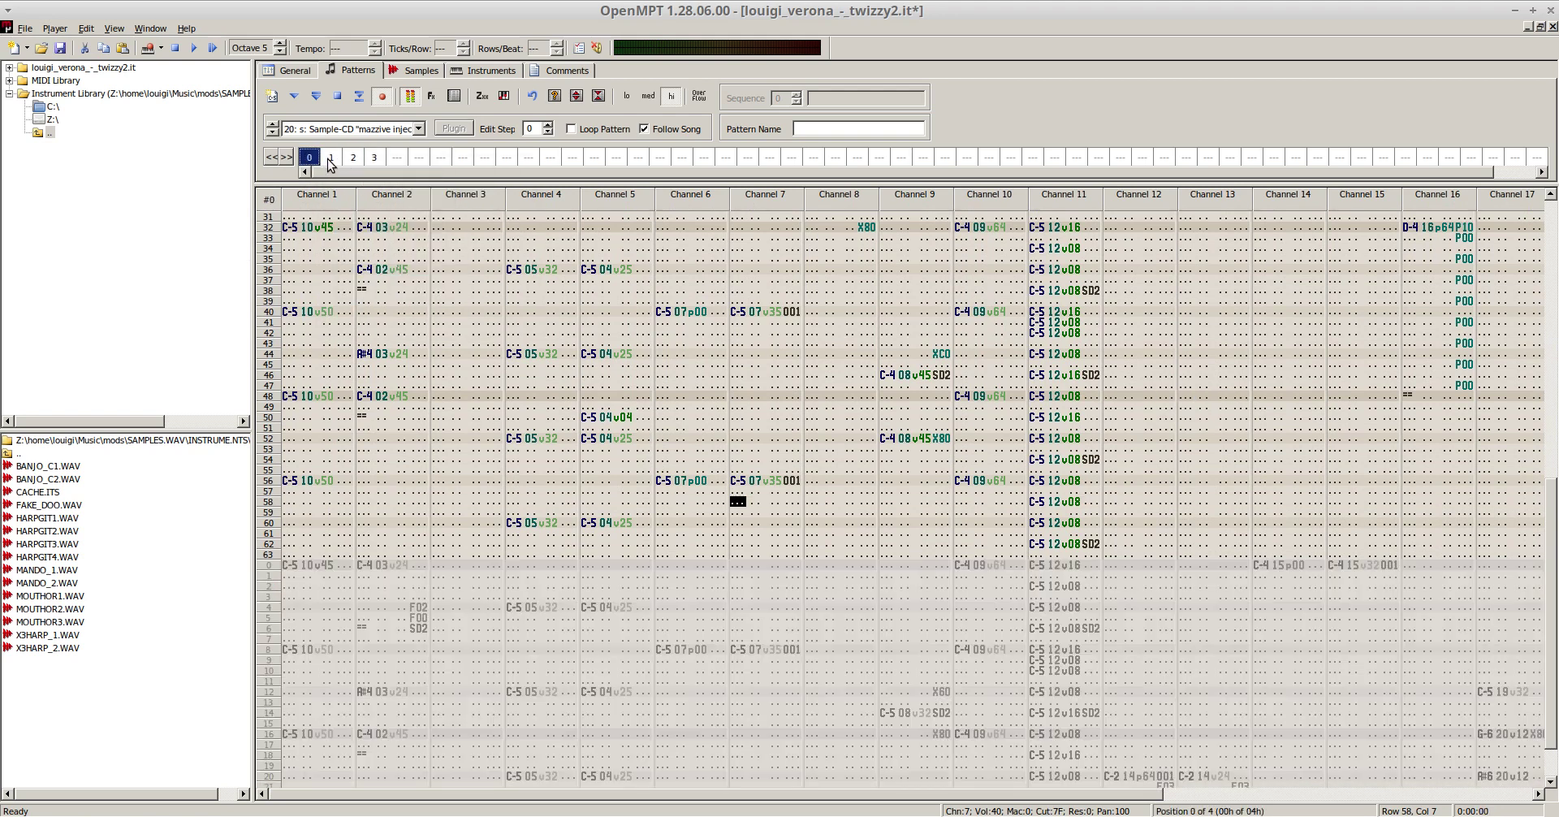
pyautogui.keyDown('shift'); pyautogui.click(354, 159); pyautogui.keyUp('shift')
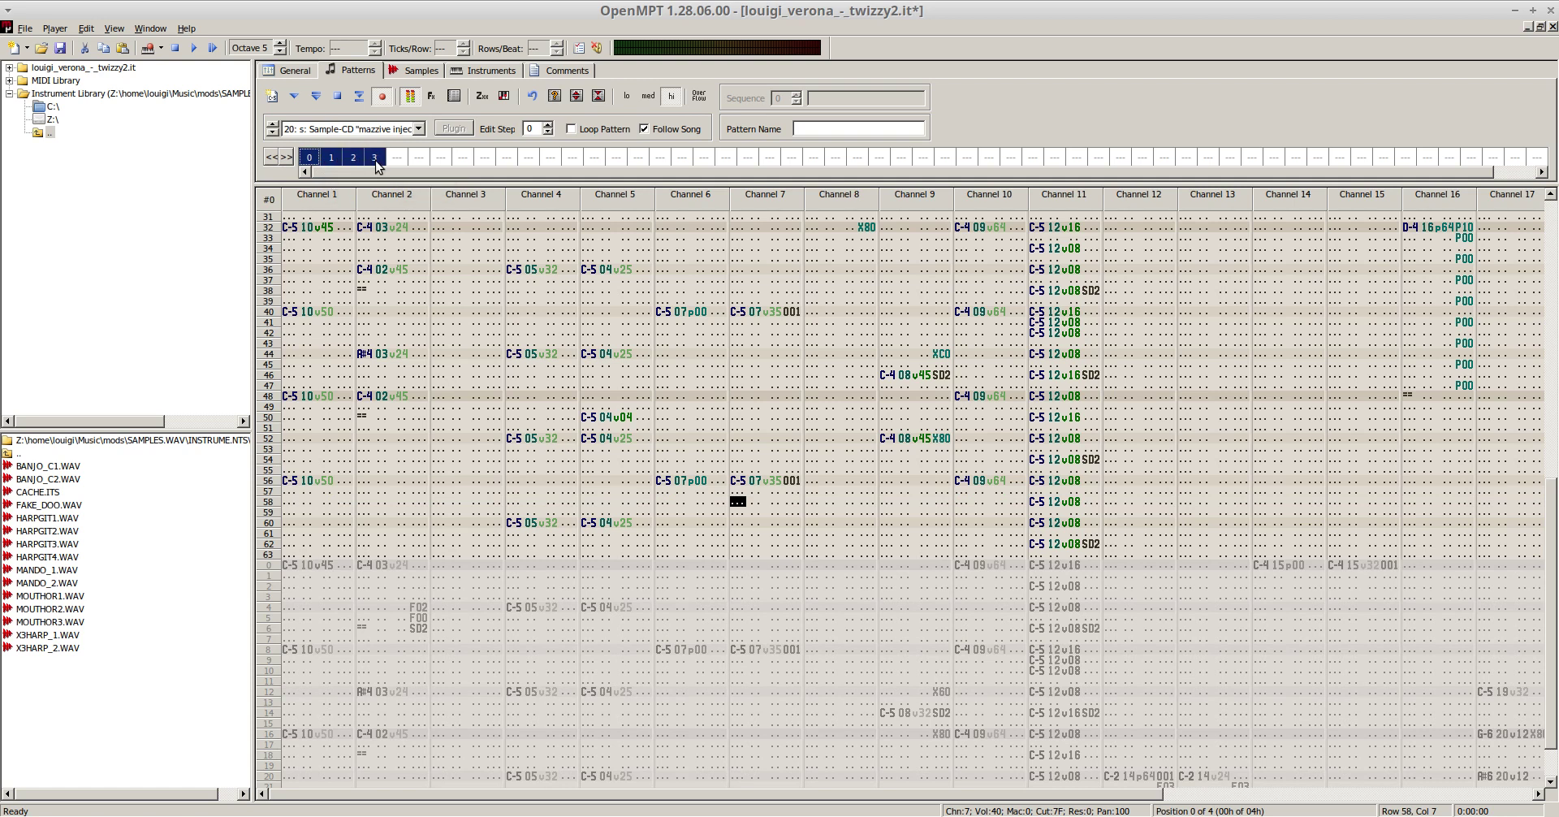
pyautogui.rightClick(379, 164)
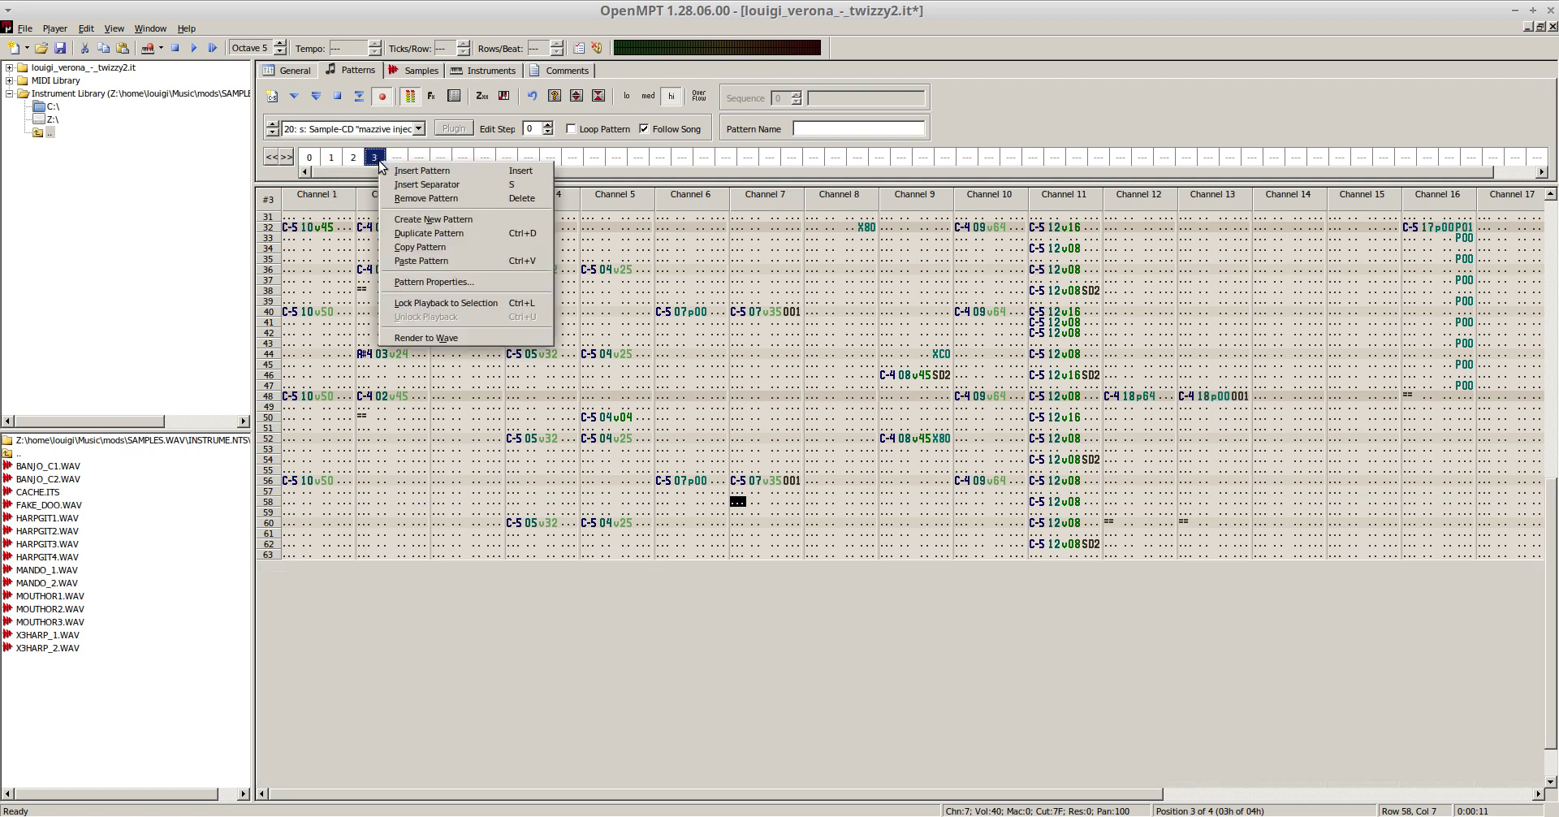
pyautogui.click(405, 186)
# - Duplicate patterns 0 to 3 together with the separator in the order list
pyautogui.click(313, 160)
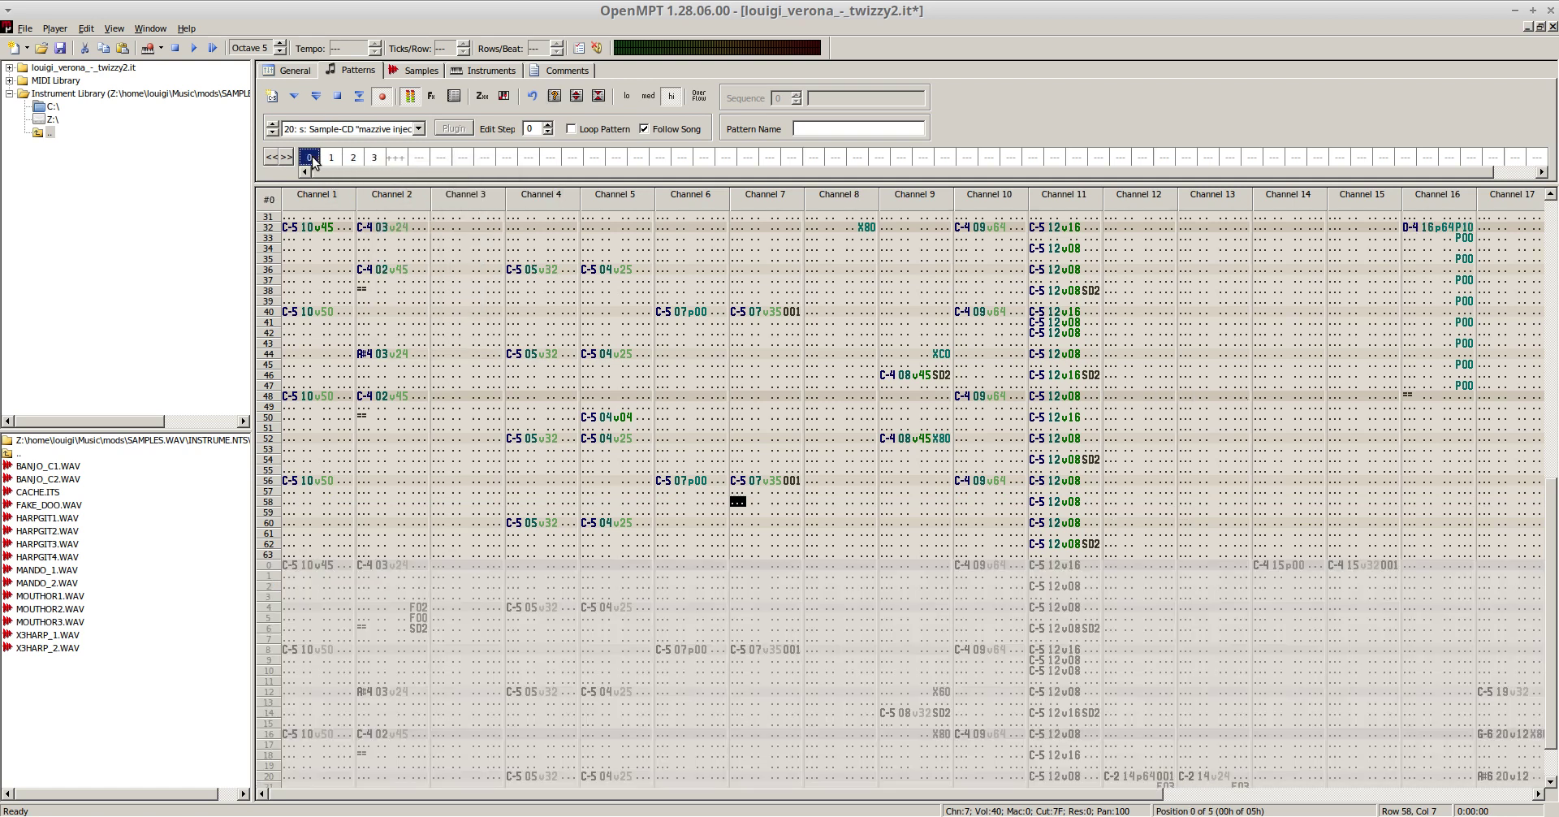
pyautogui.keyDown('shift'); pyautogui.click(392, 159); pyautogui.keyUp('shift')
pyautogui.rightClick(392, 159)
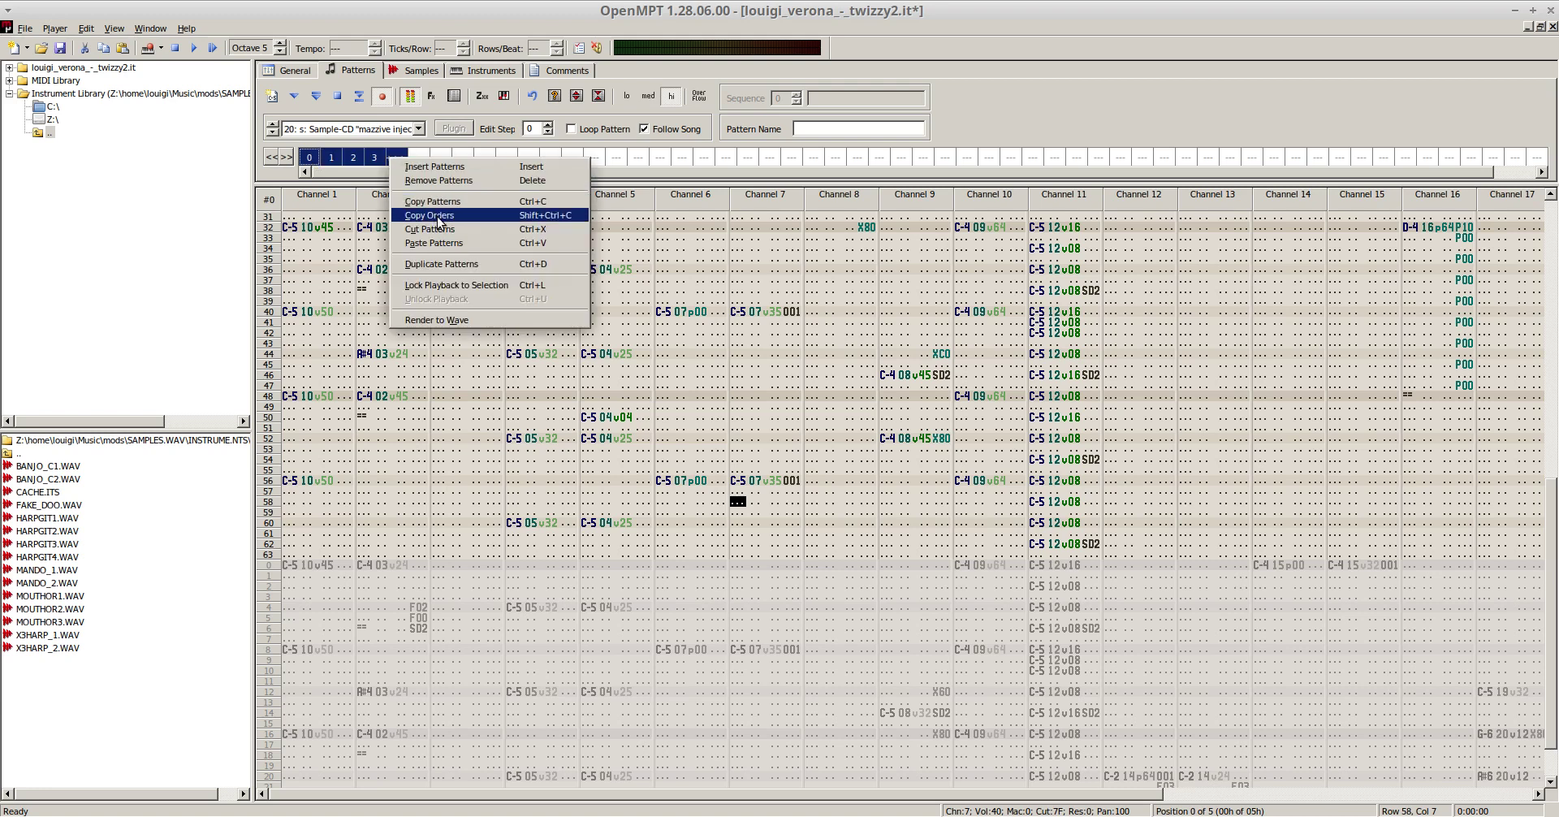
pyautogui.click(453, 265)
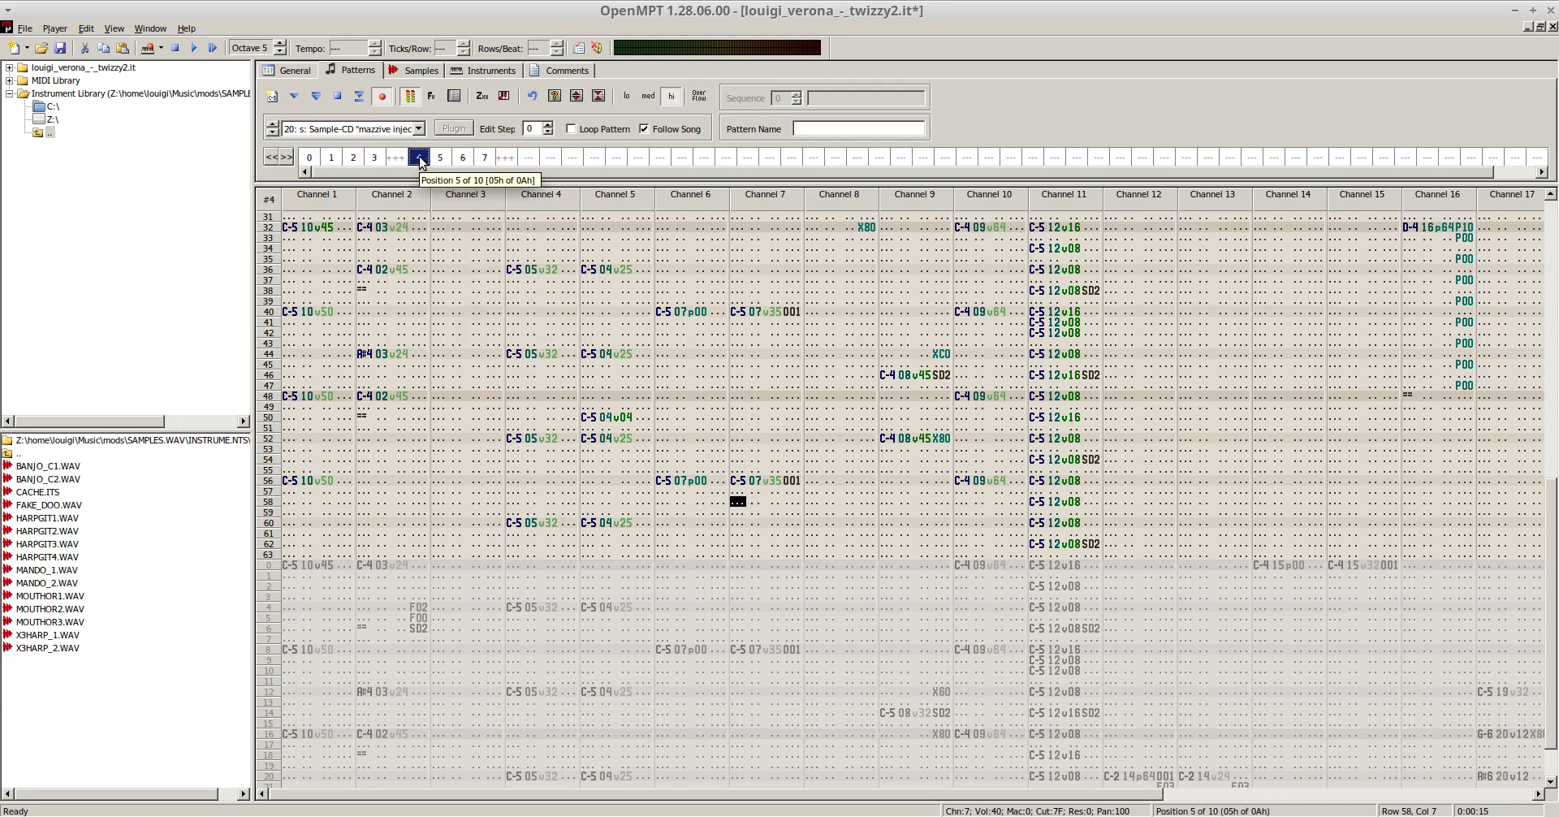
# - Clear all 64 rows of channels 5, 6 and 7 in pattern 0
pyautogui.click(309, 160)
pyautogui.click(654, 204)
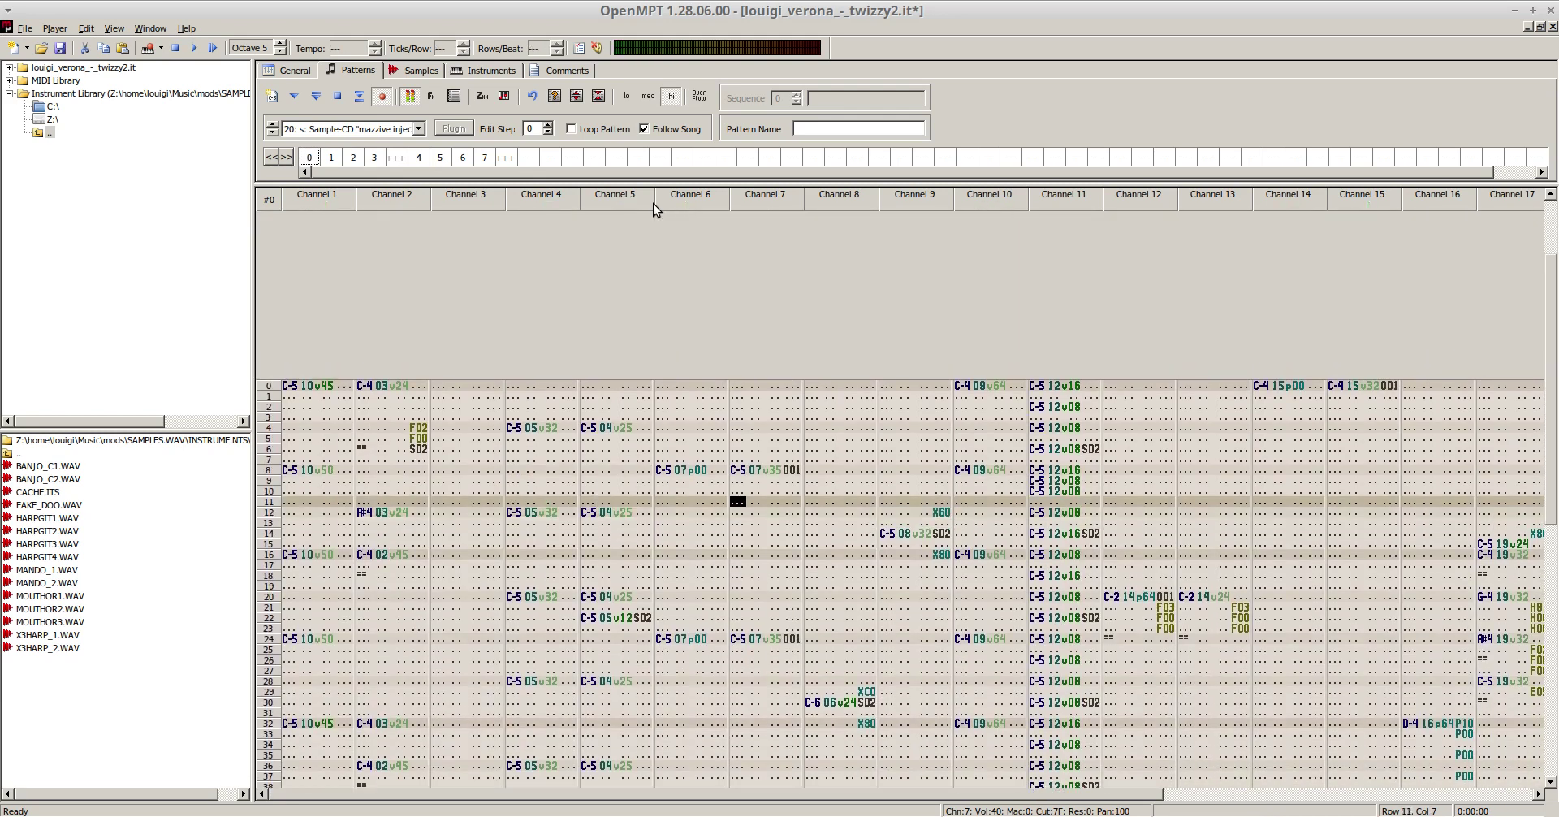
pyautogui.moveTo(586, 387); pyautogui.dragTo(796, 785)
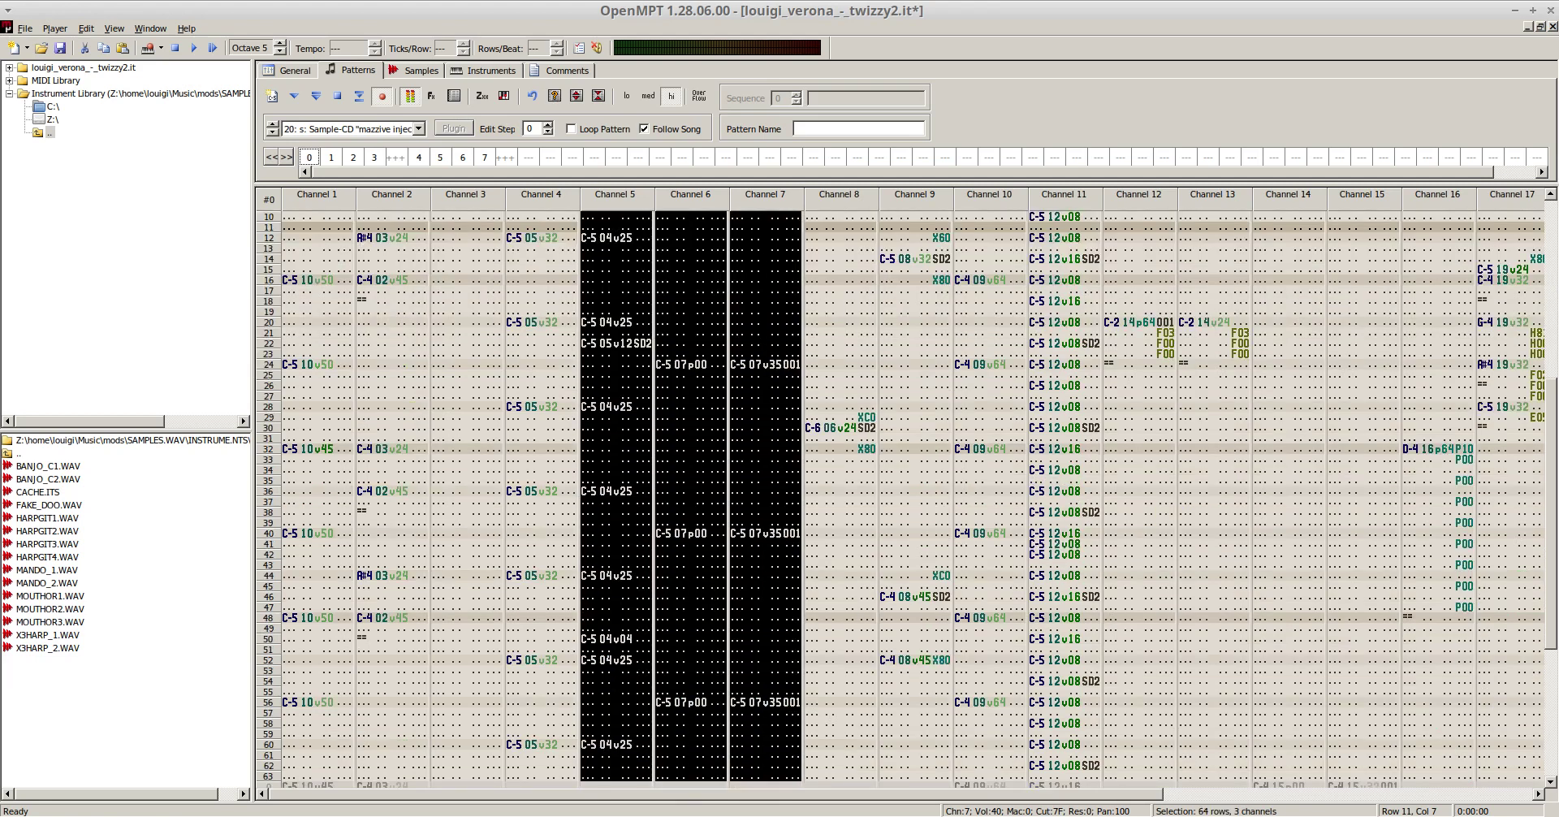
pyautogui.press('Delete')
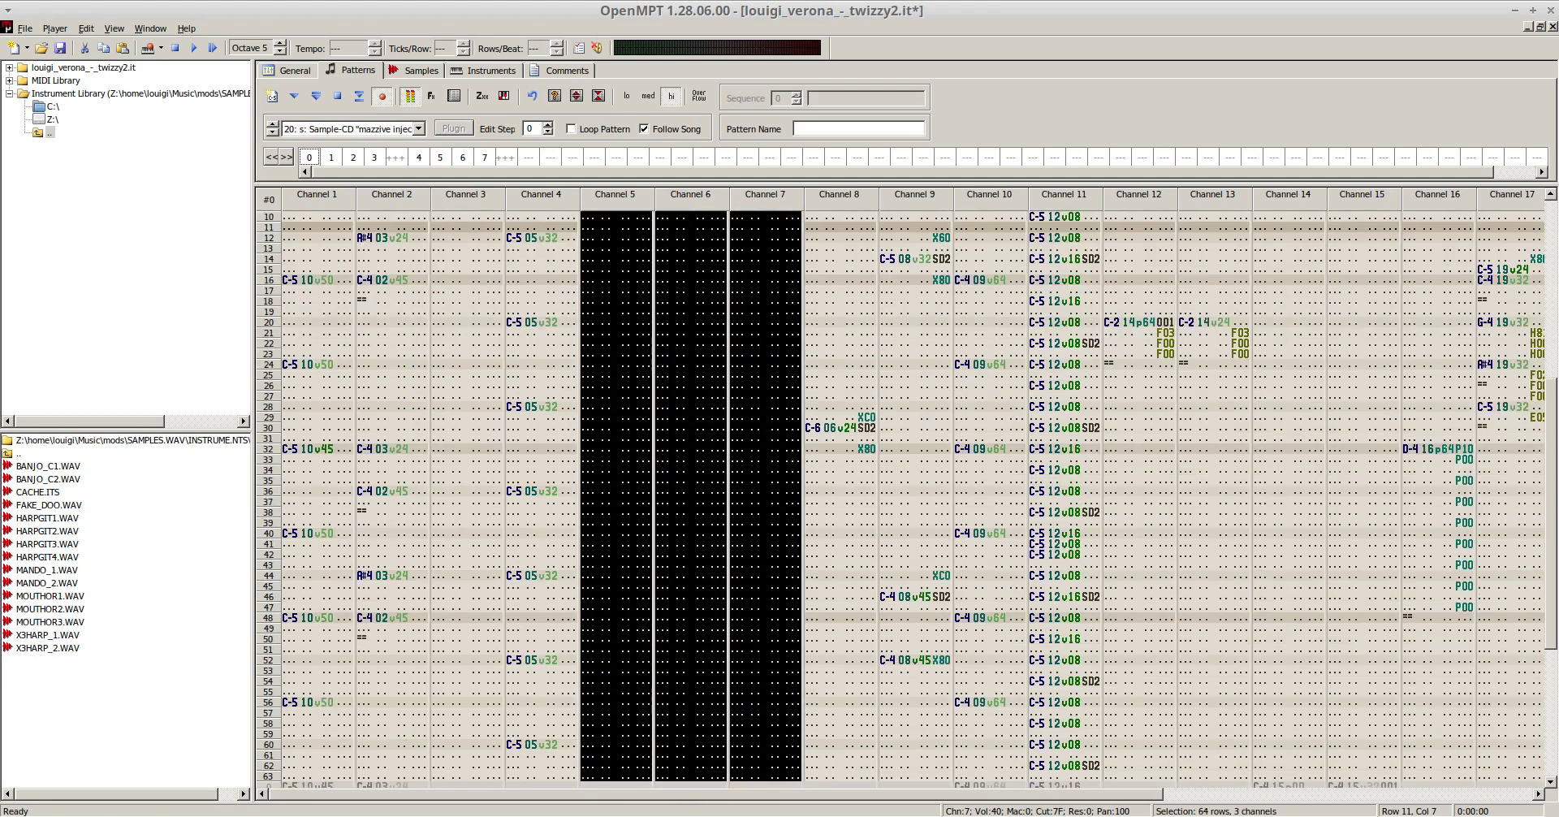
# - Clear all rows of channels 5, 6 and 7 in patterns 1, 2 and 3 as well
pyautogui.click(331, 158)
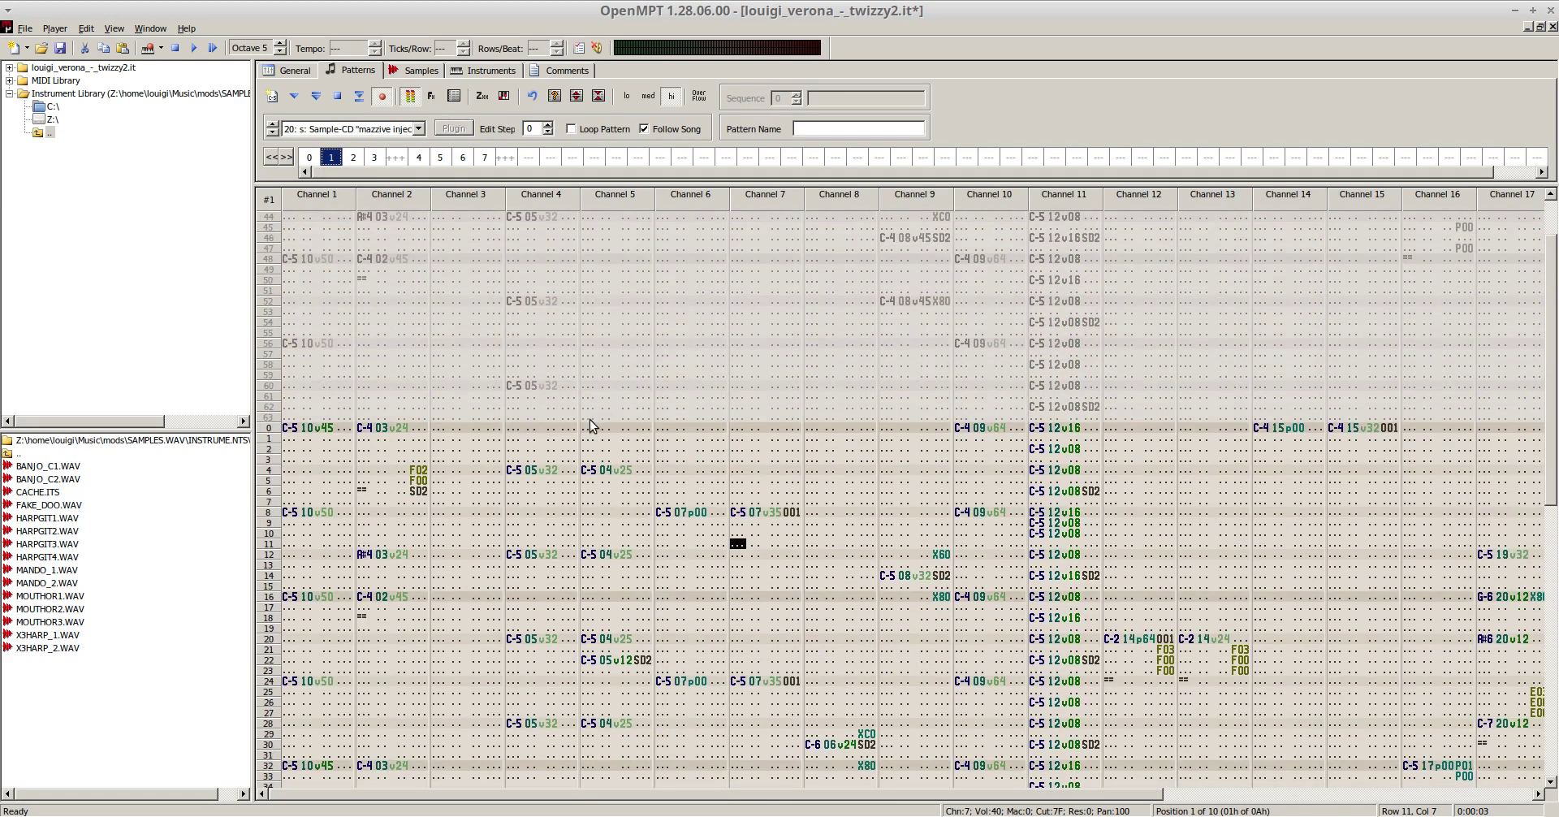
pyautogui.moveTo(587, 427); pyautogui.dragTo(796, 781)
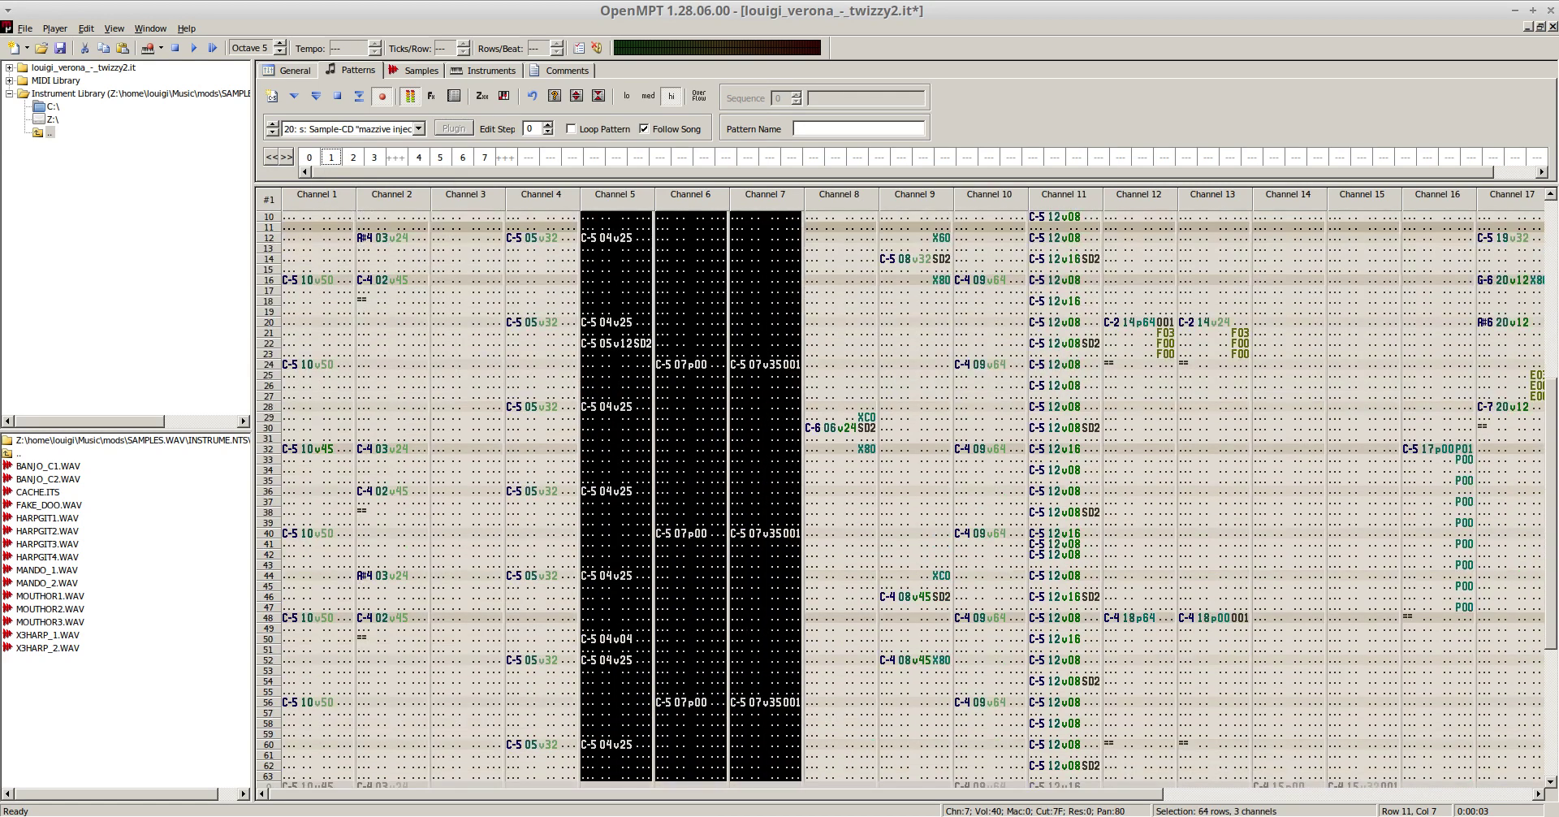
pyautogui.click(353, 157)
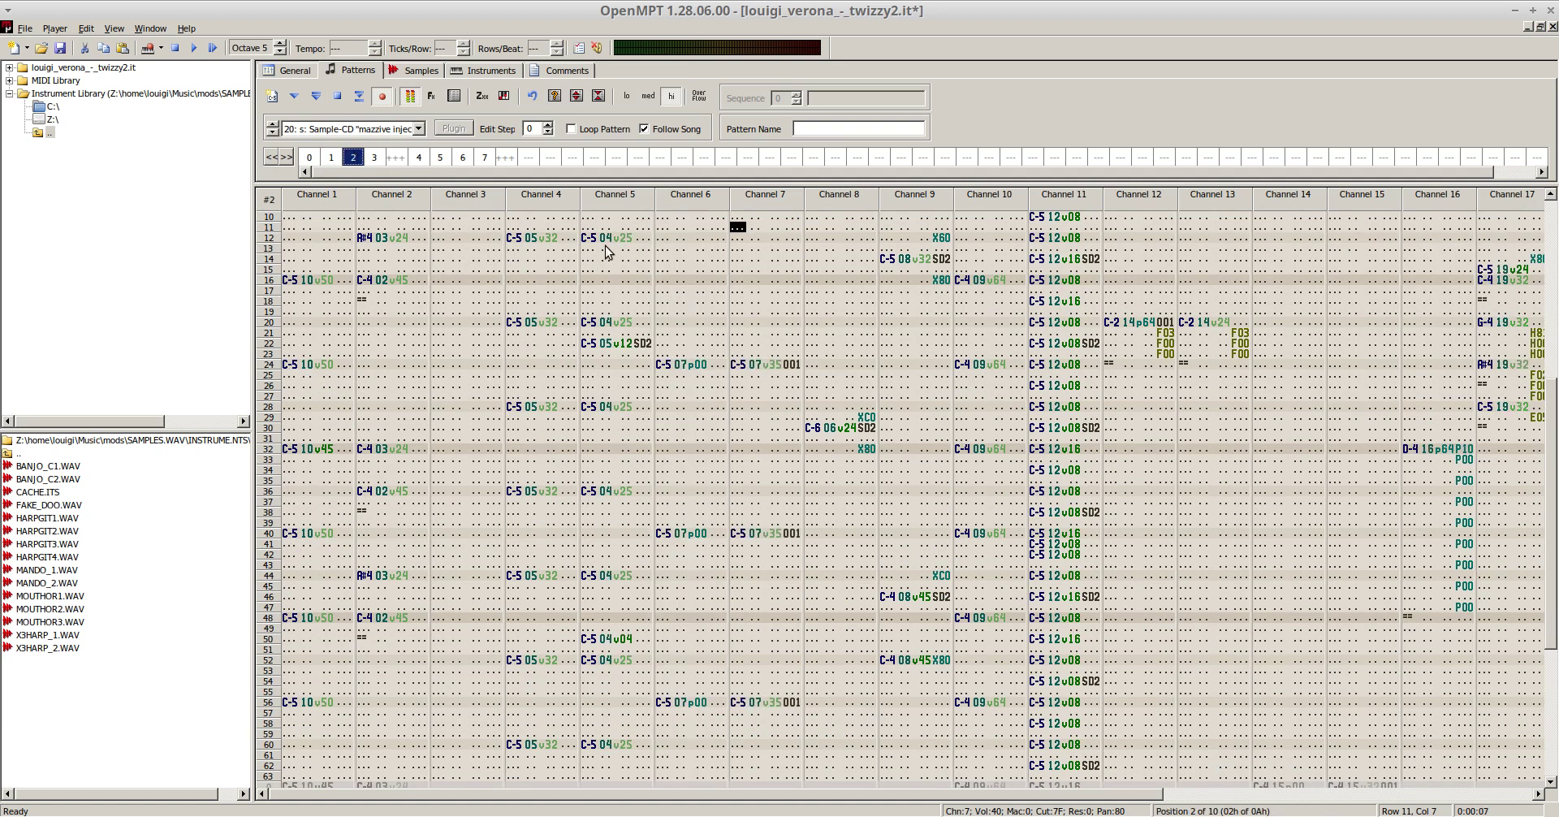
pyautogui.scroll(6, 650, 309)
pyautogui.moveTo(590, 309); pyautogui.dragTo(766, 780)
pyautogui.press('Delete')
pyautogui.click(374, 158)
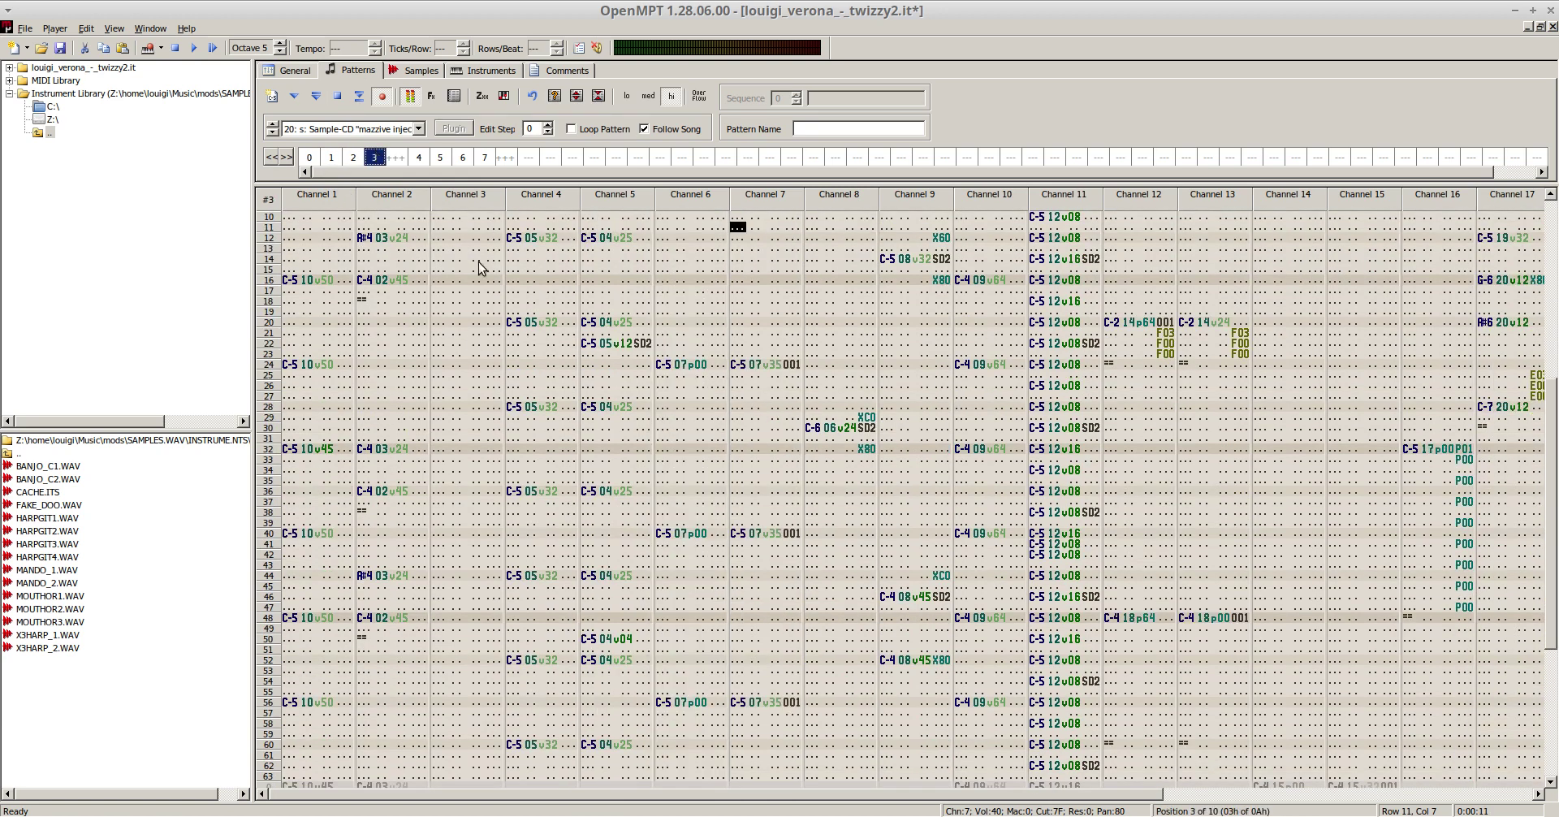
pyautogui.scroll(8, 642, 382)
pyautogui.moveTo(589, 369); pyautogui.dragTo(768, 681)
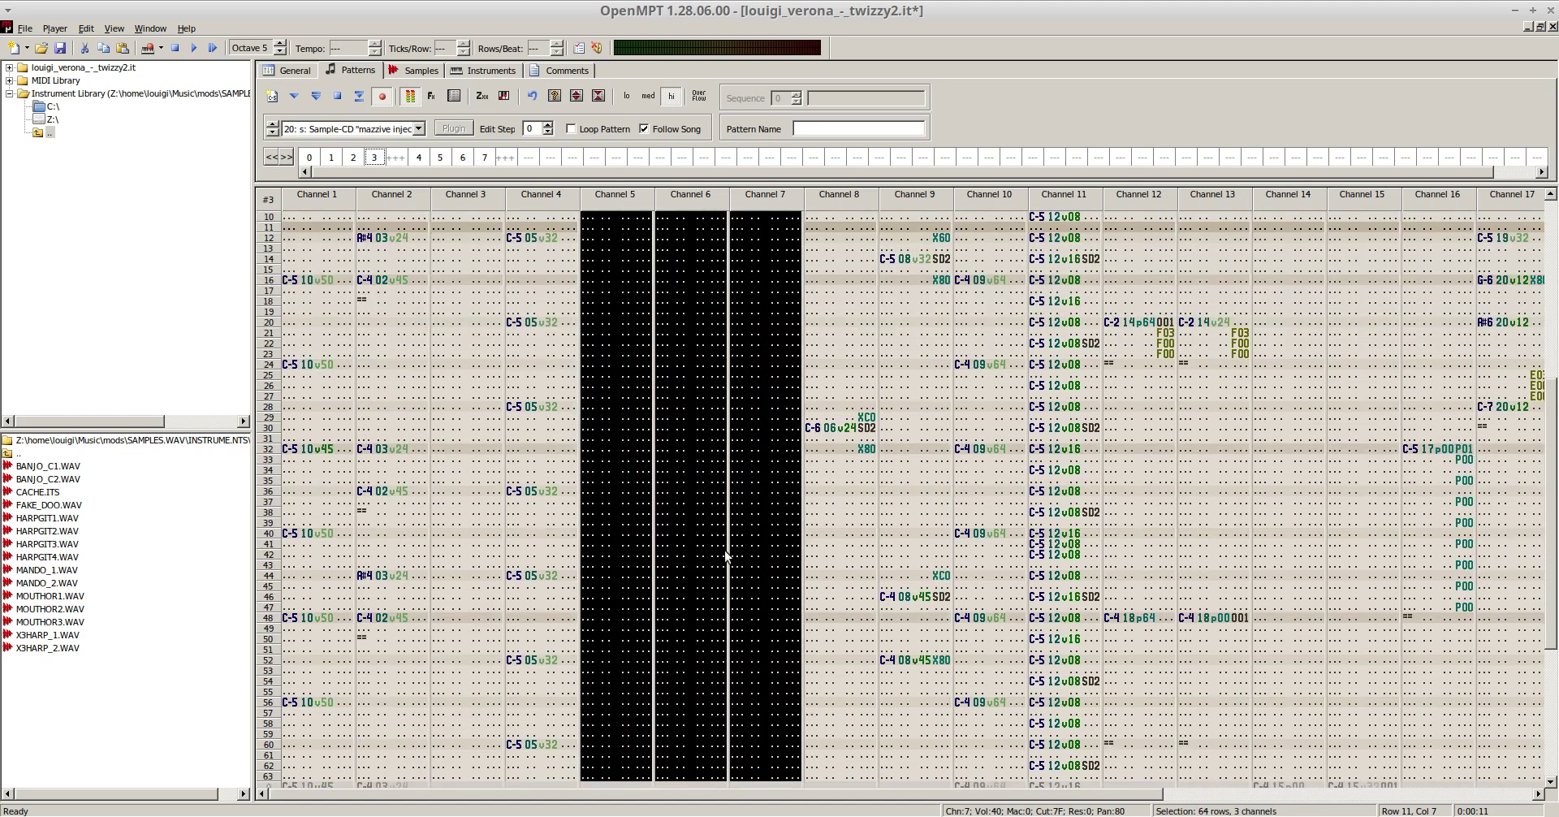
# - Play the song from the start through to pattern 3 with channels 9 to 24 in view, and stop it
pyautogui.press('F5')
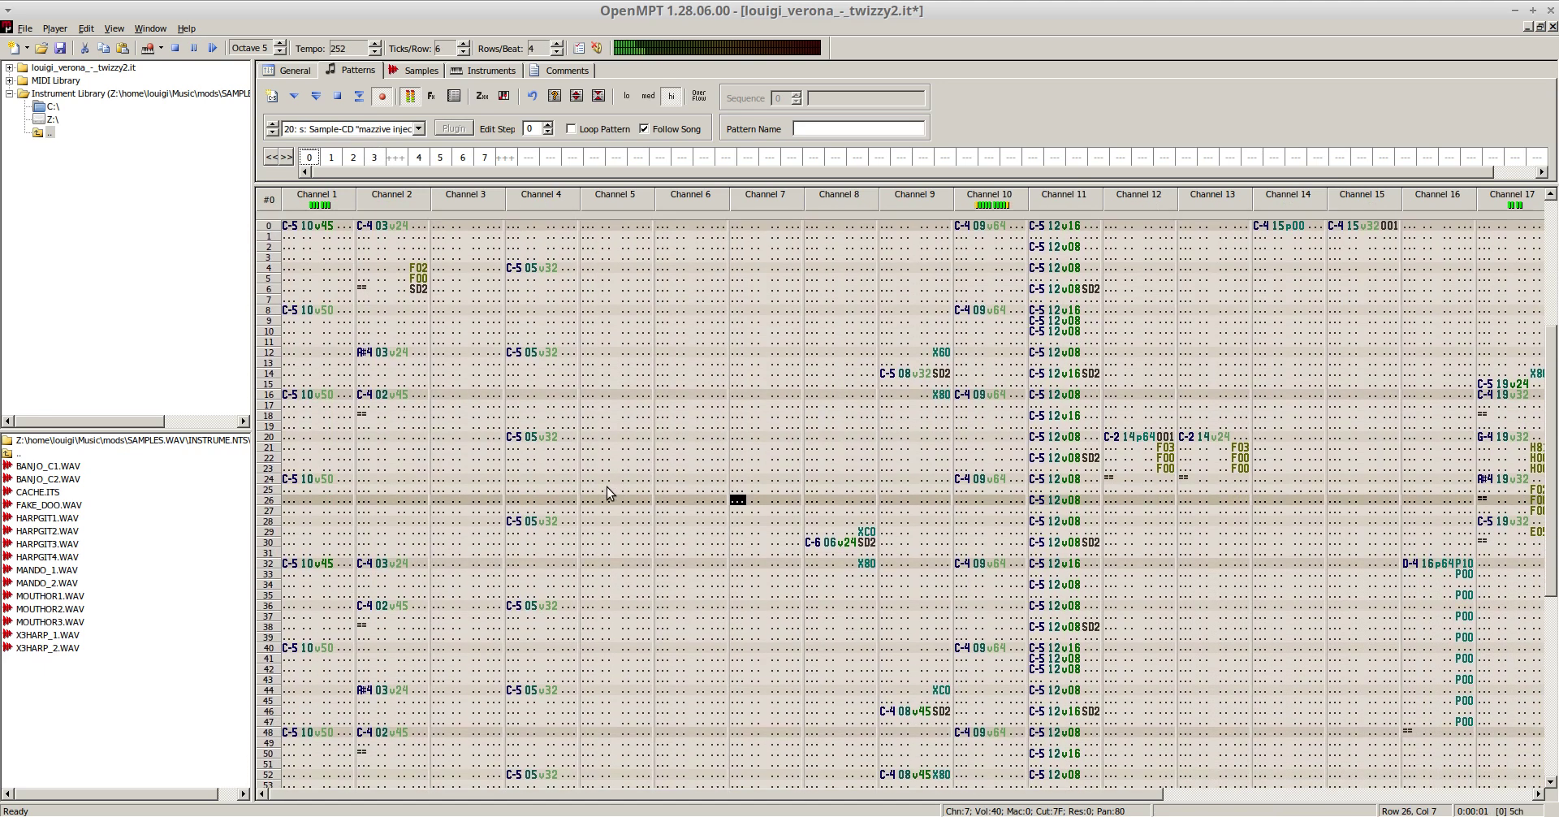
pyautogui.click(594, 499)
pyautogui.moveTo(787, 798); pyautogui.dragTo(1169, 800)
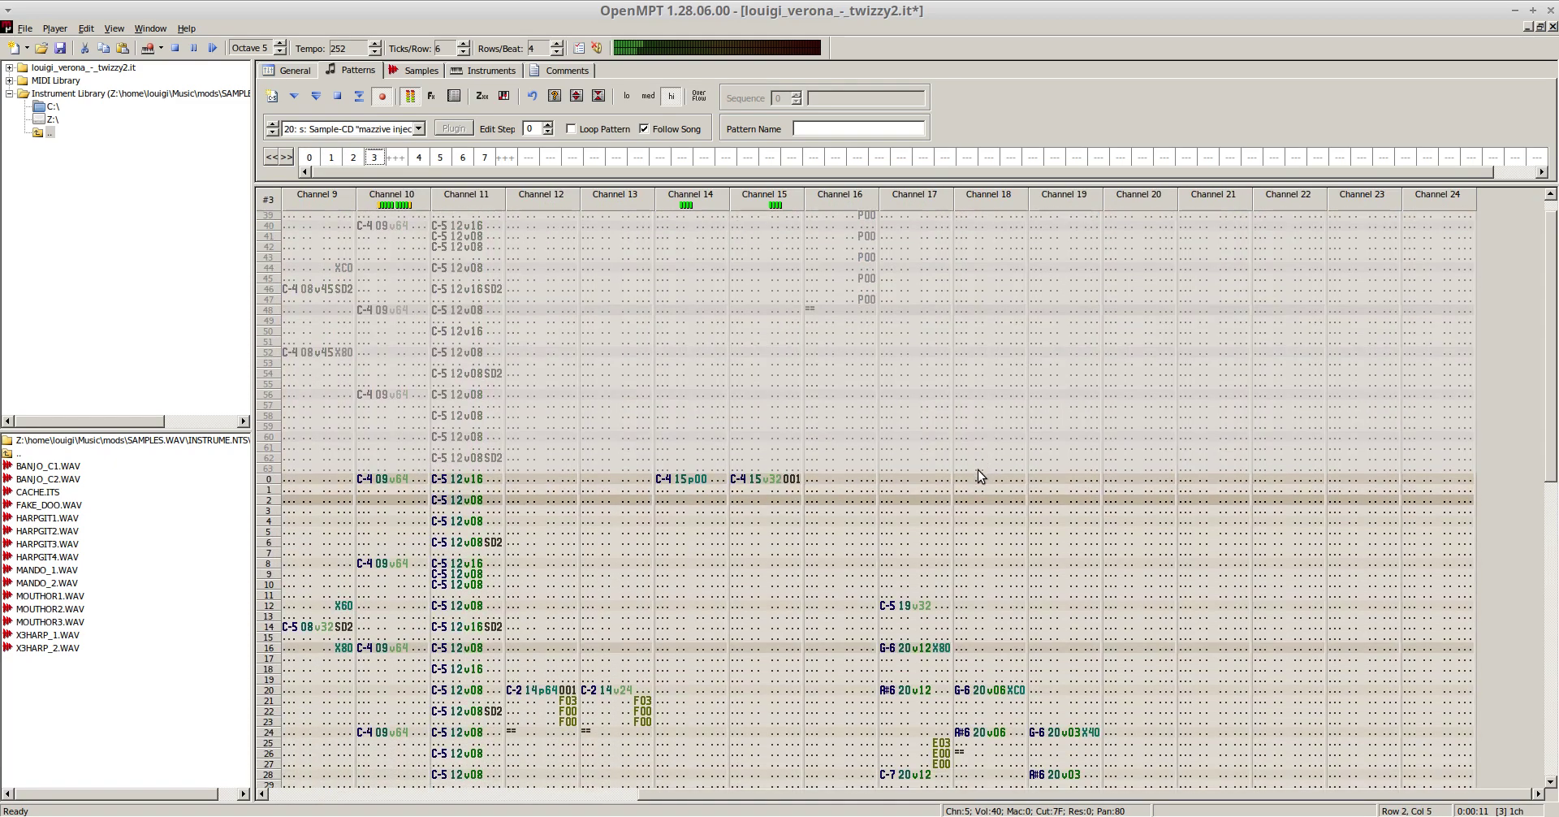
pyautogui.press('F8')
# - In channel 17 of pattern 3, replace the row 12 and row 16 notes with G-5 and F-5 using instrument 19
pyautogui.click(887, 544)
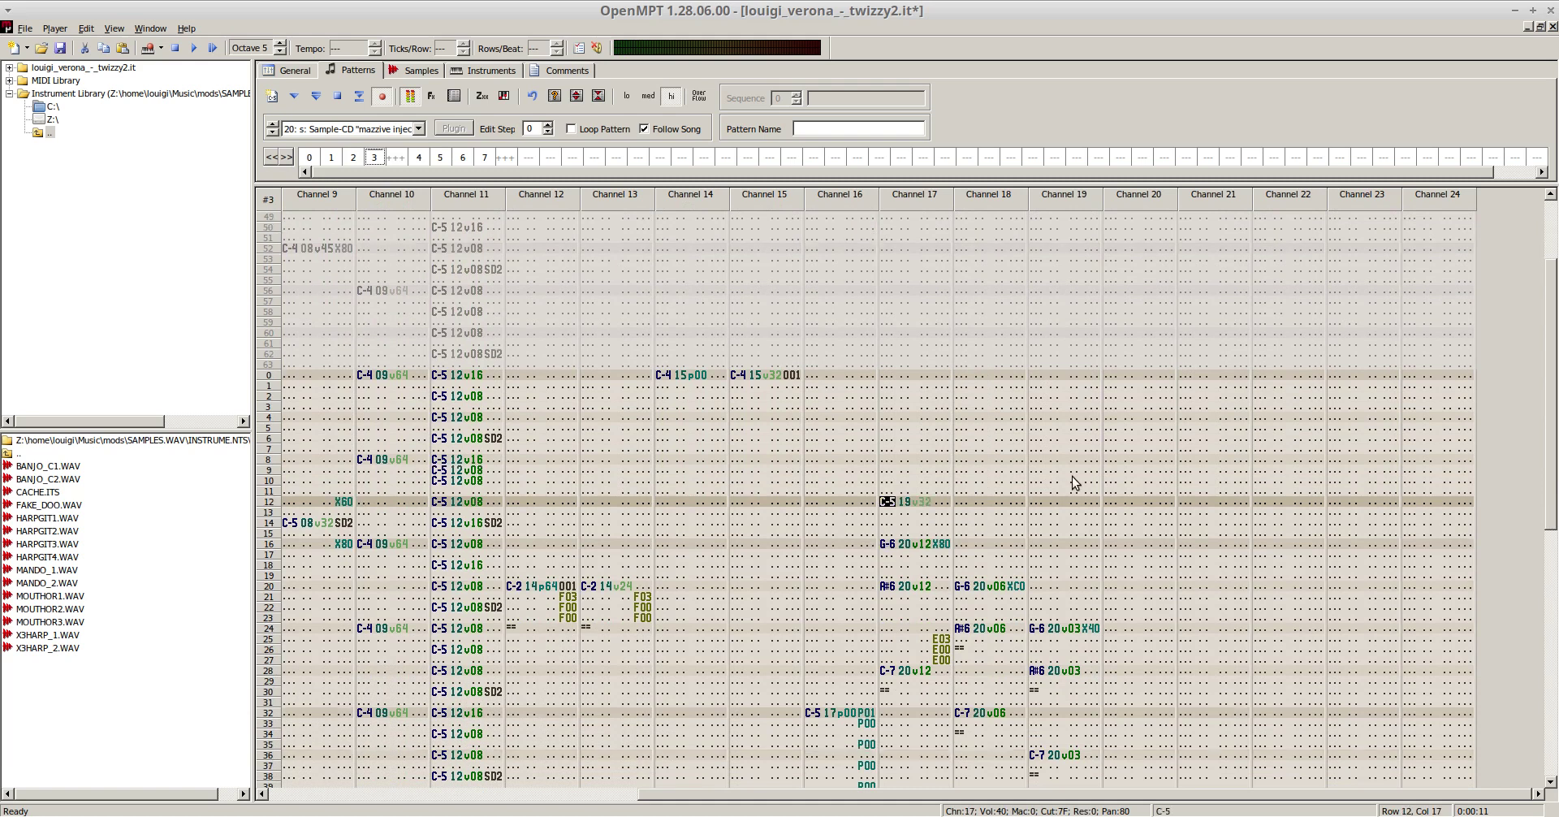
pyautogui.press('space')
pyautogui.press('F5')
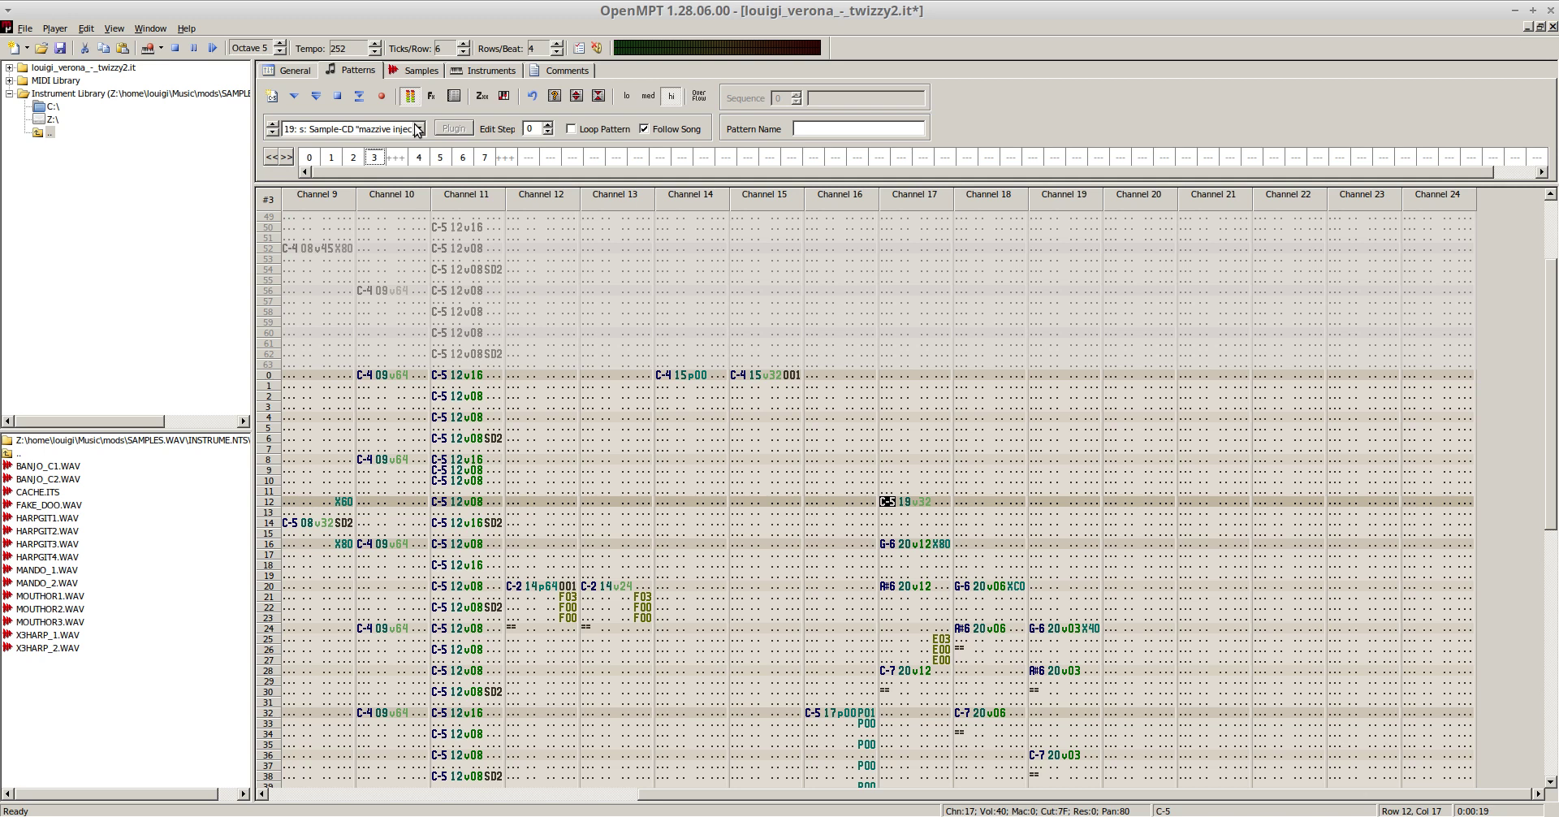
pyautogui.hotkey('ctrl', 'space')
pyautogui.press('i')
pyautogui.press('Down')
pyautogui.press('Down')
pyautogui.press('Down')
pyautogui.press('Down')
pyautogui.press('y')
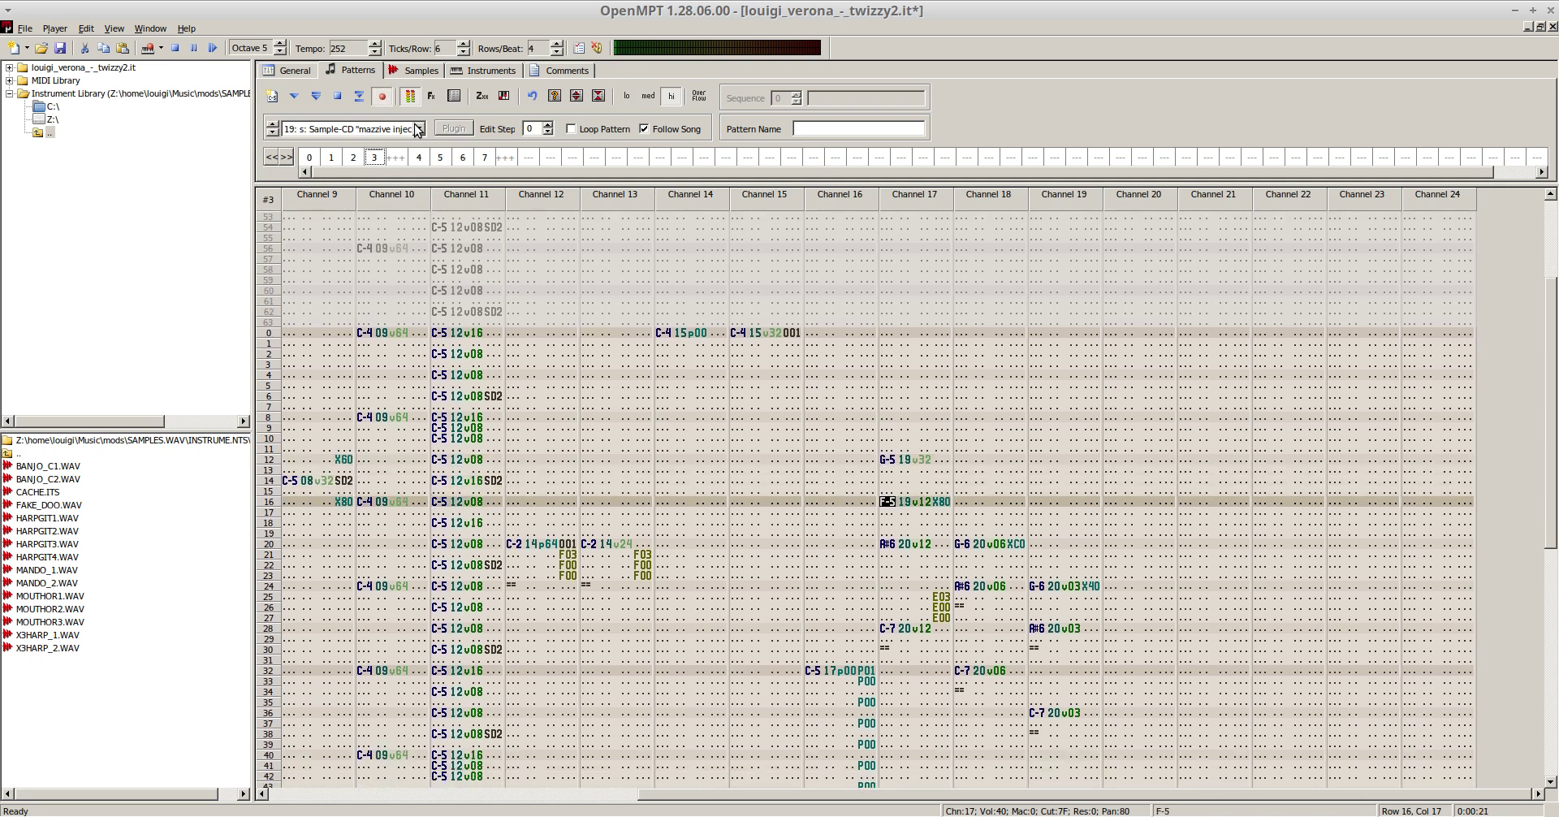
# - Enter instrument 19 notes D#5 at row 20 and C-5 at row 24 of channel 17 in pattern 3
pyautogui.press('Down')
pyautogui.press('Down')
pyautogui.press('Down')
pyautogui.press('d')
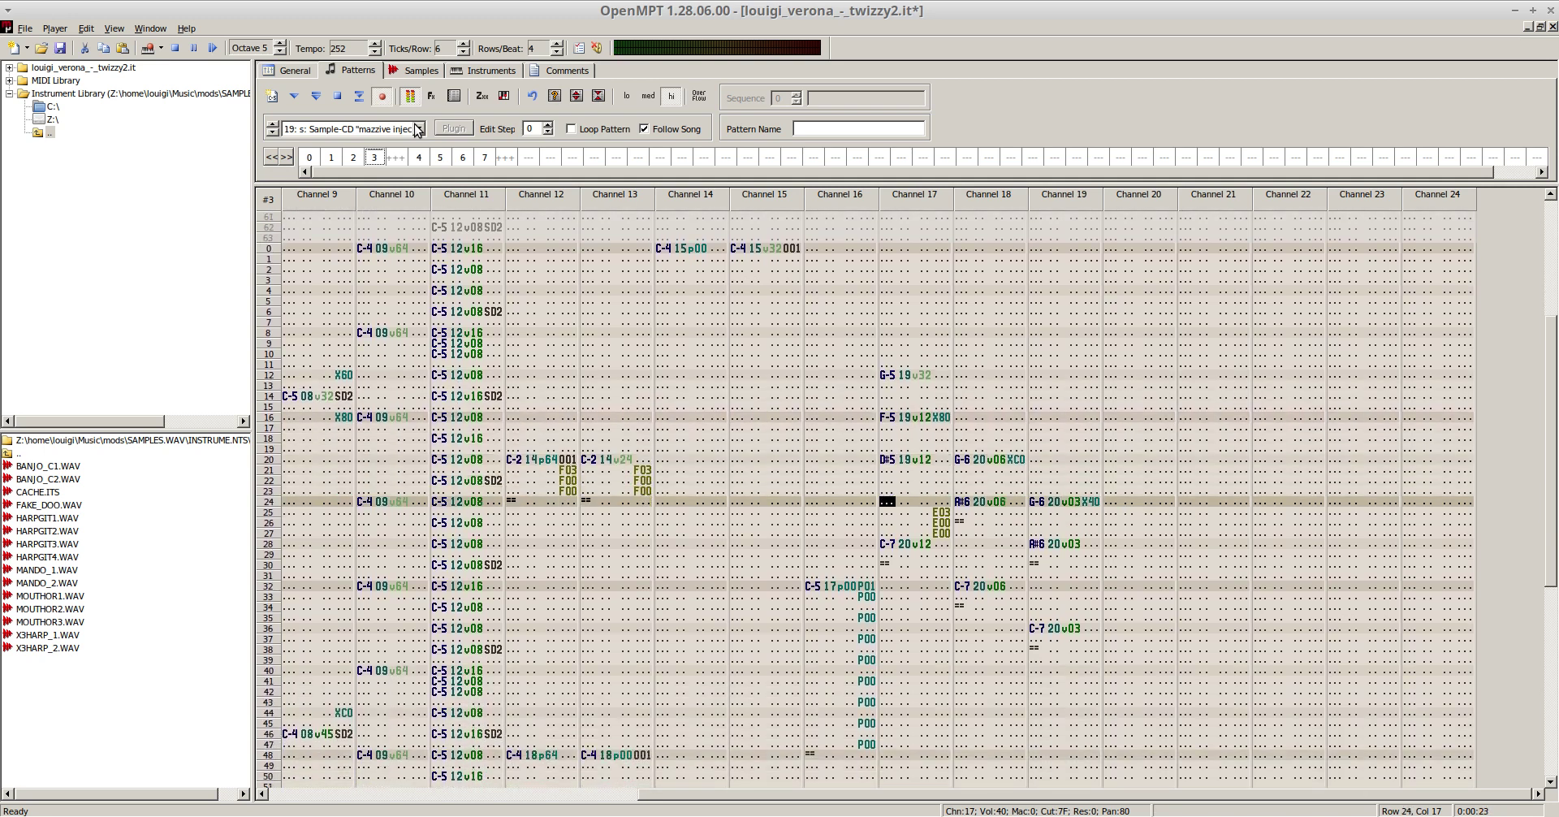
pyautogui.press('z')
# - Delete the leftover instrument 20 notes and effects after row 24 in channel 17 and throughout the phrases in channels 18 and 19
pyautogui.moveTo(887, 514); pyautogui.dragTo(1101, 664)
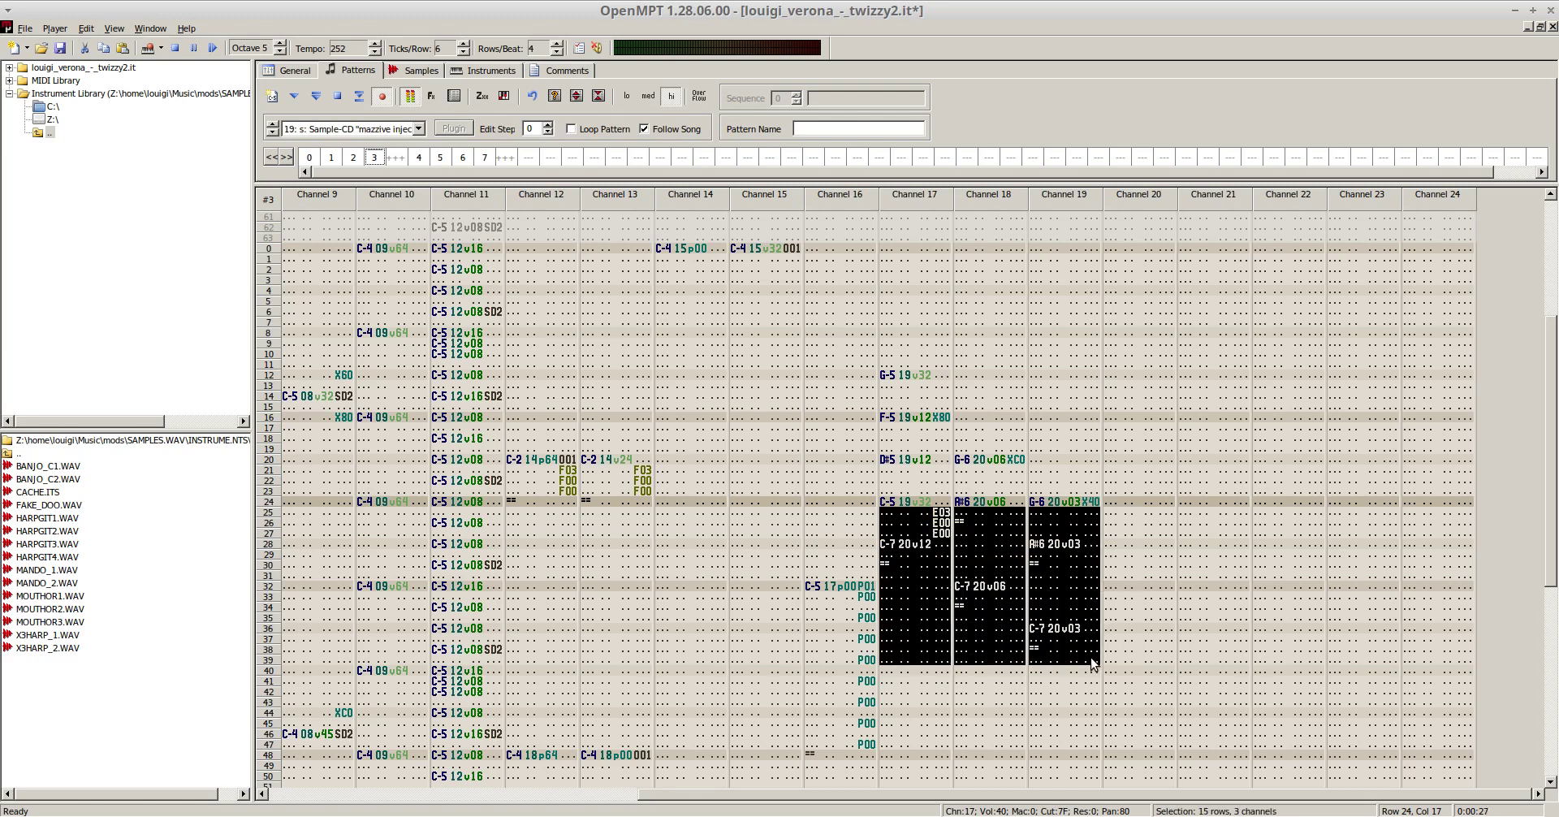
pyautogui.press('Delete')
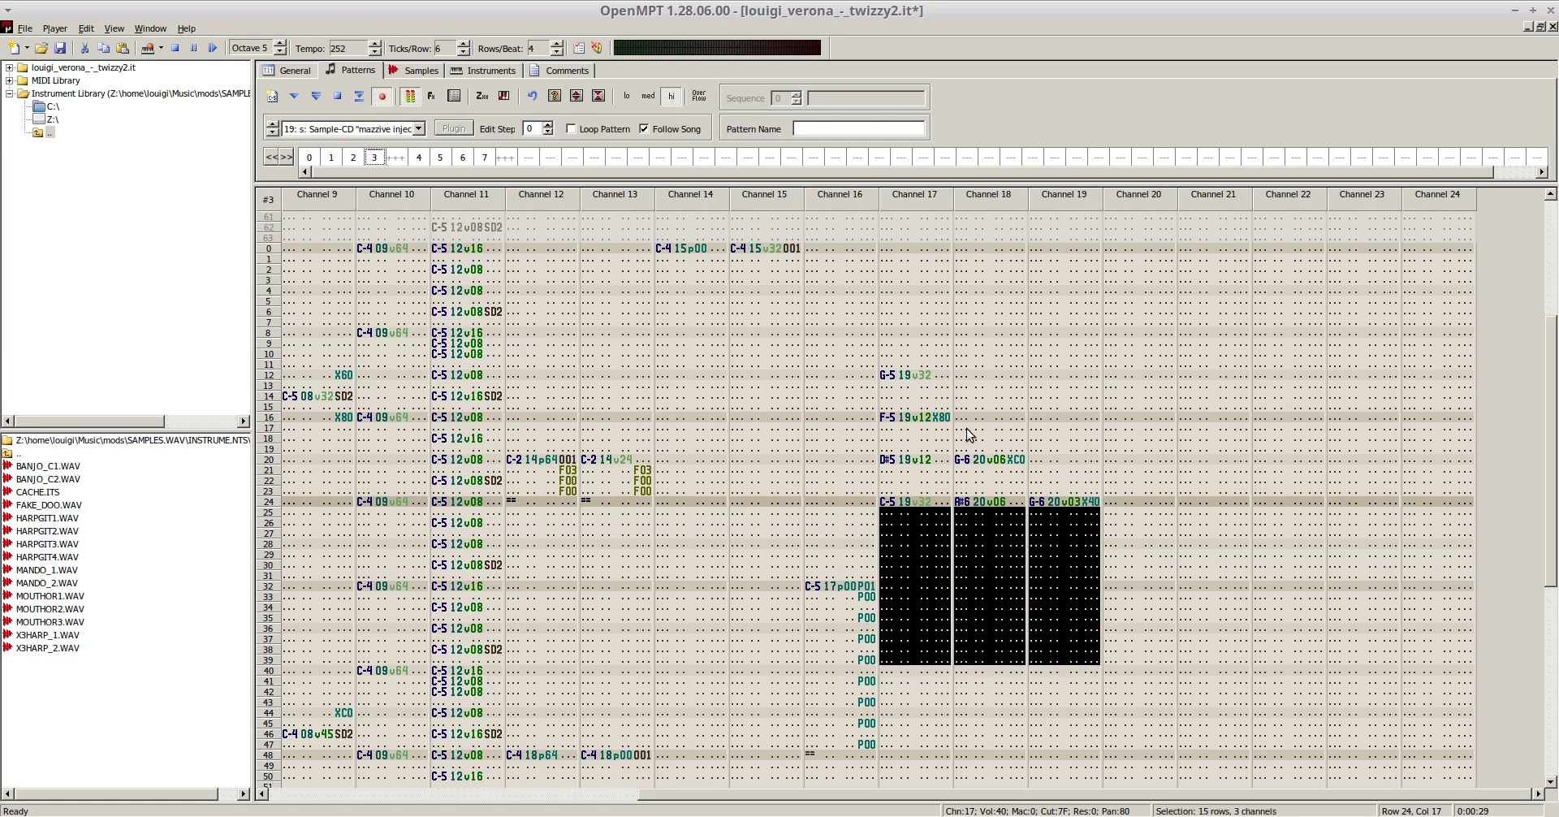
pyautogui.moveTo(961, 438); pyautogui.dragTo(1093, 562)
pyautogui.press('Delete')
# - Play pattern 3 looped, shift channel 17's four notes down four rows to rows 16, 20, 24 and 28, and replay the pattern
pyautogui.press('F6')
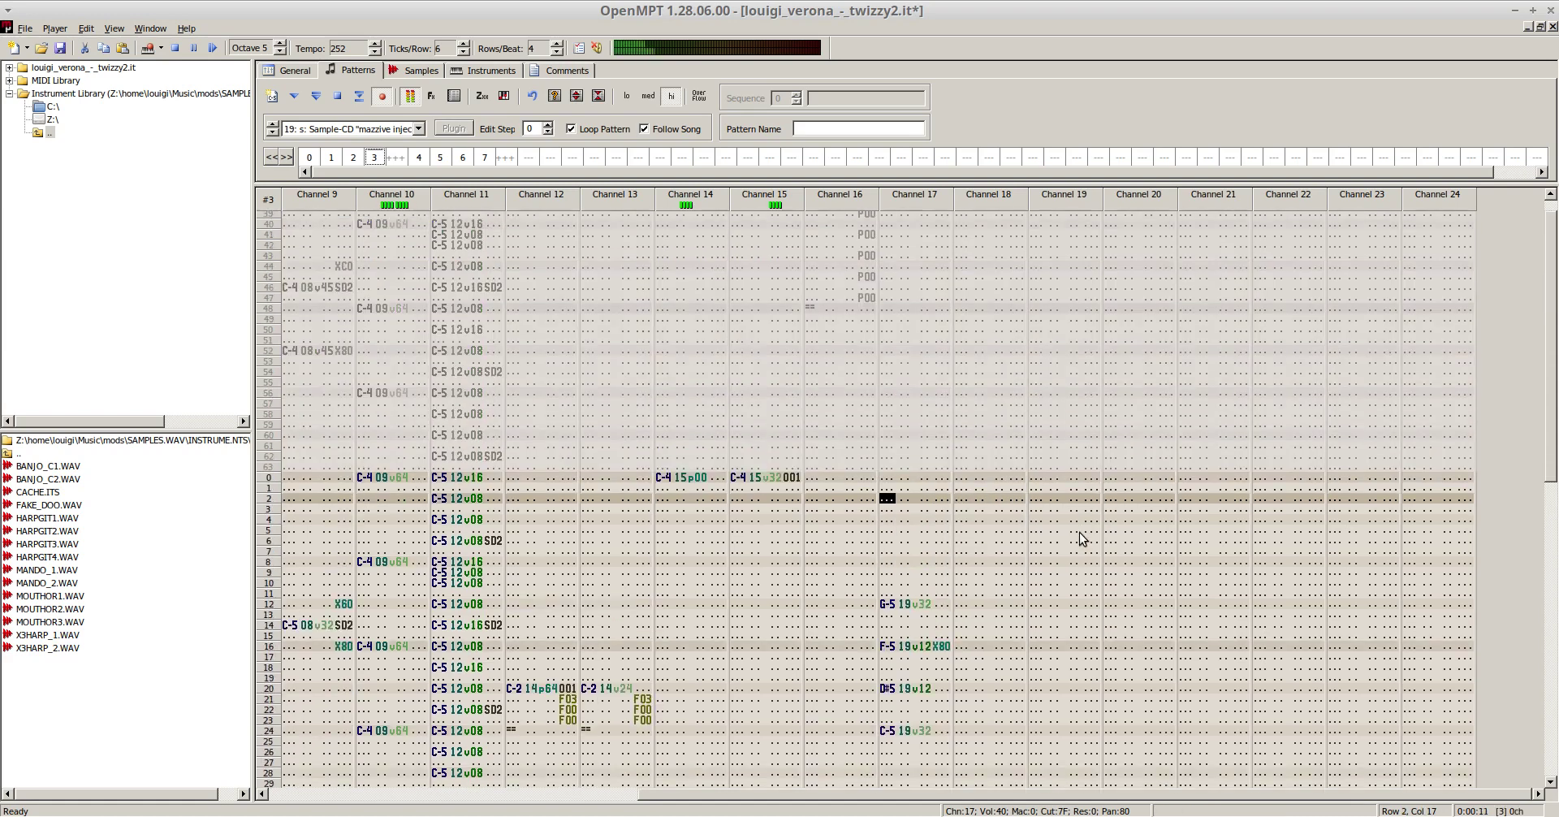
pyautogui.press('F8')
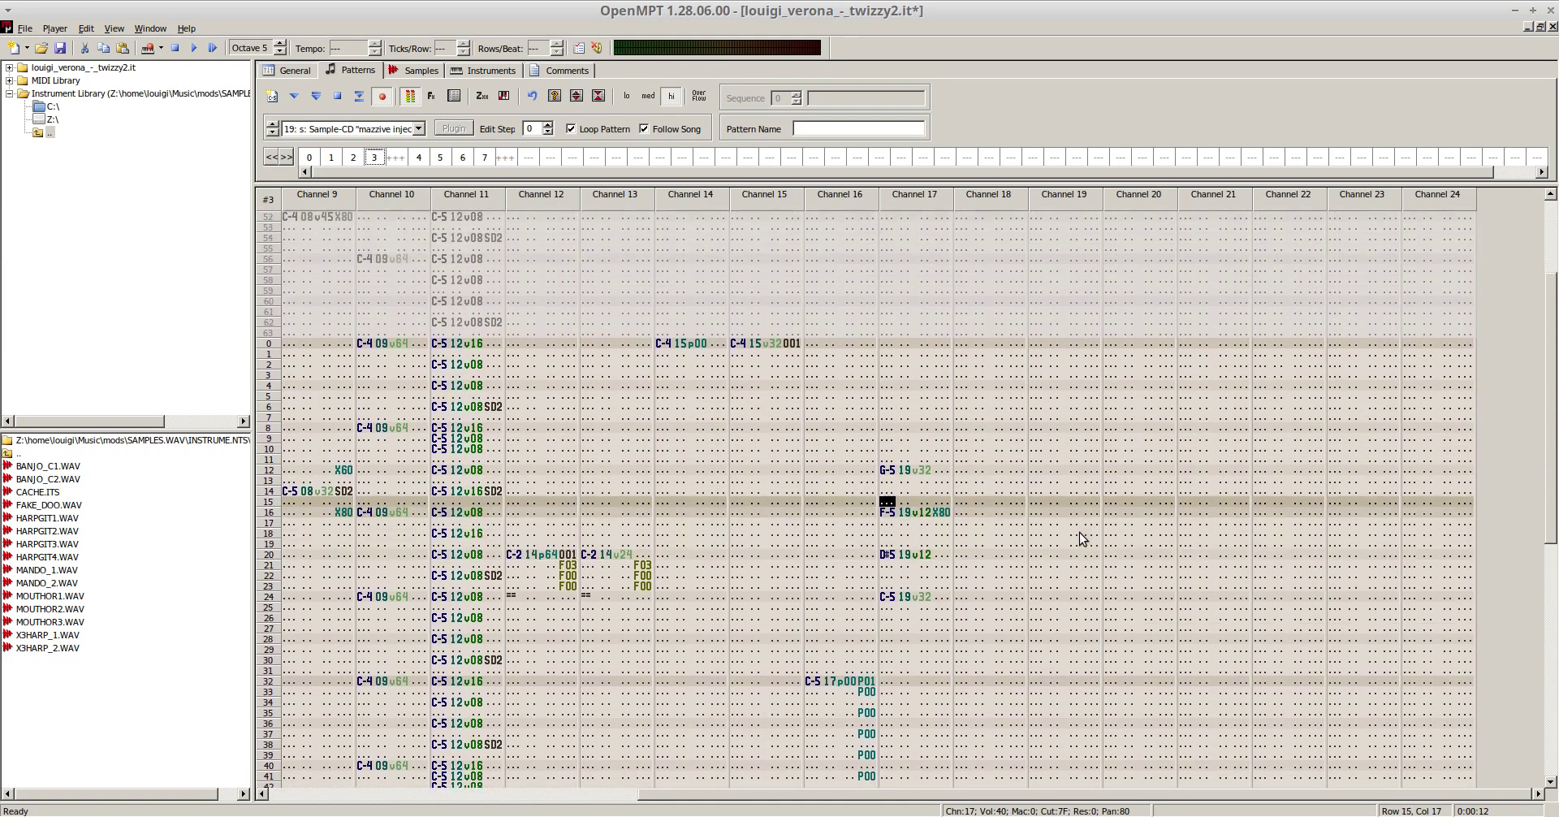
pyautogui.press('F6')
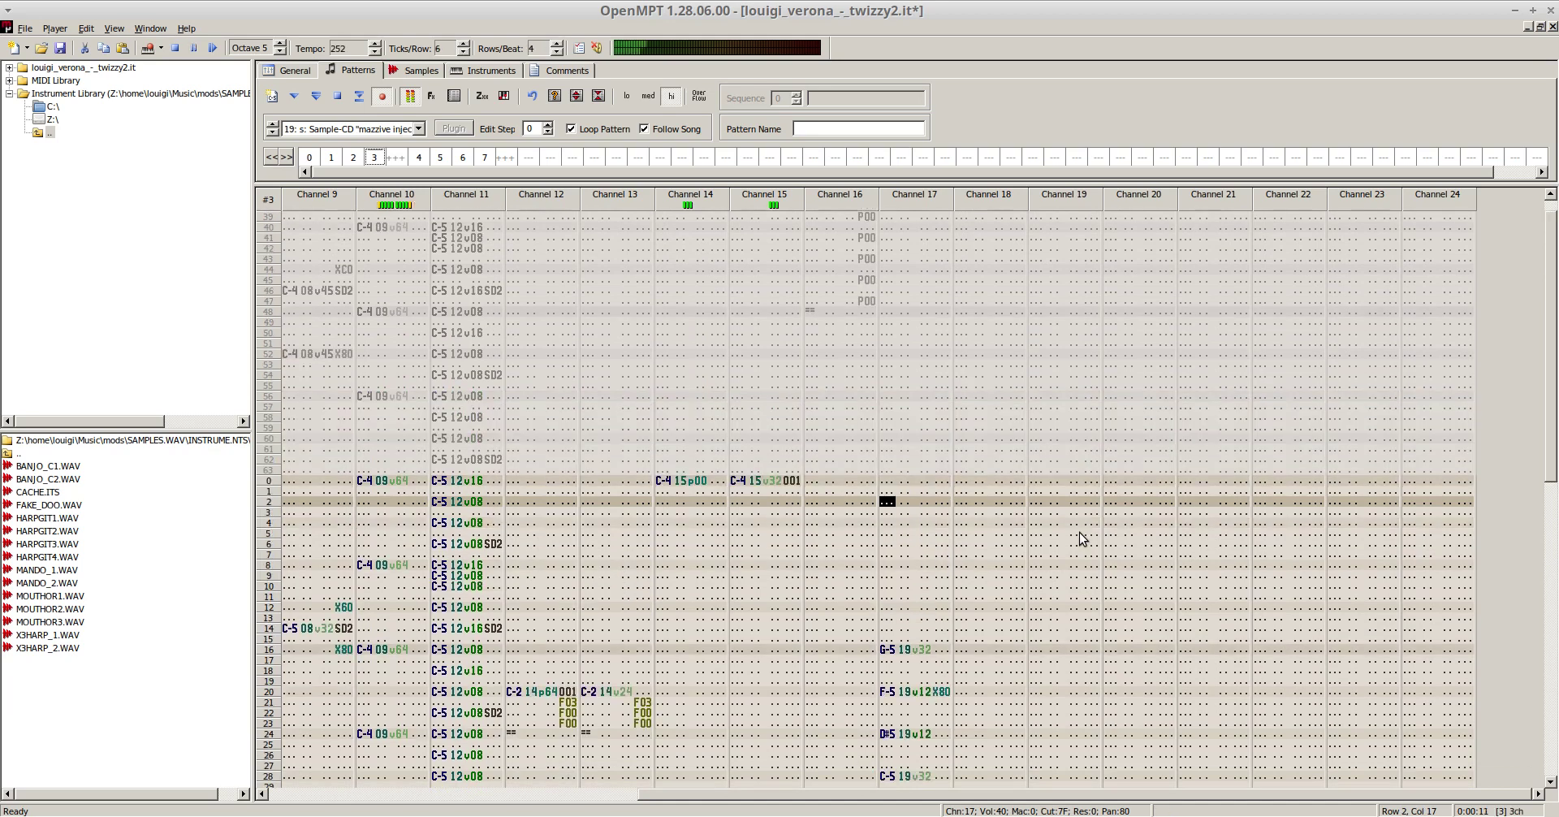
pyautogui.press('F8')
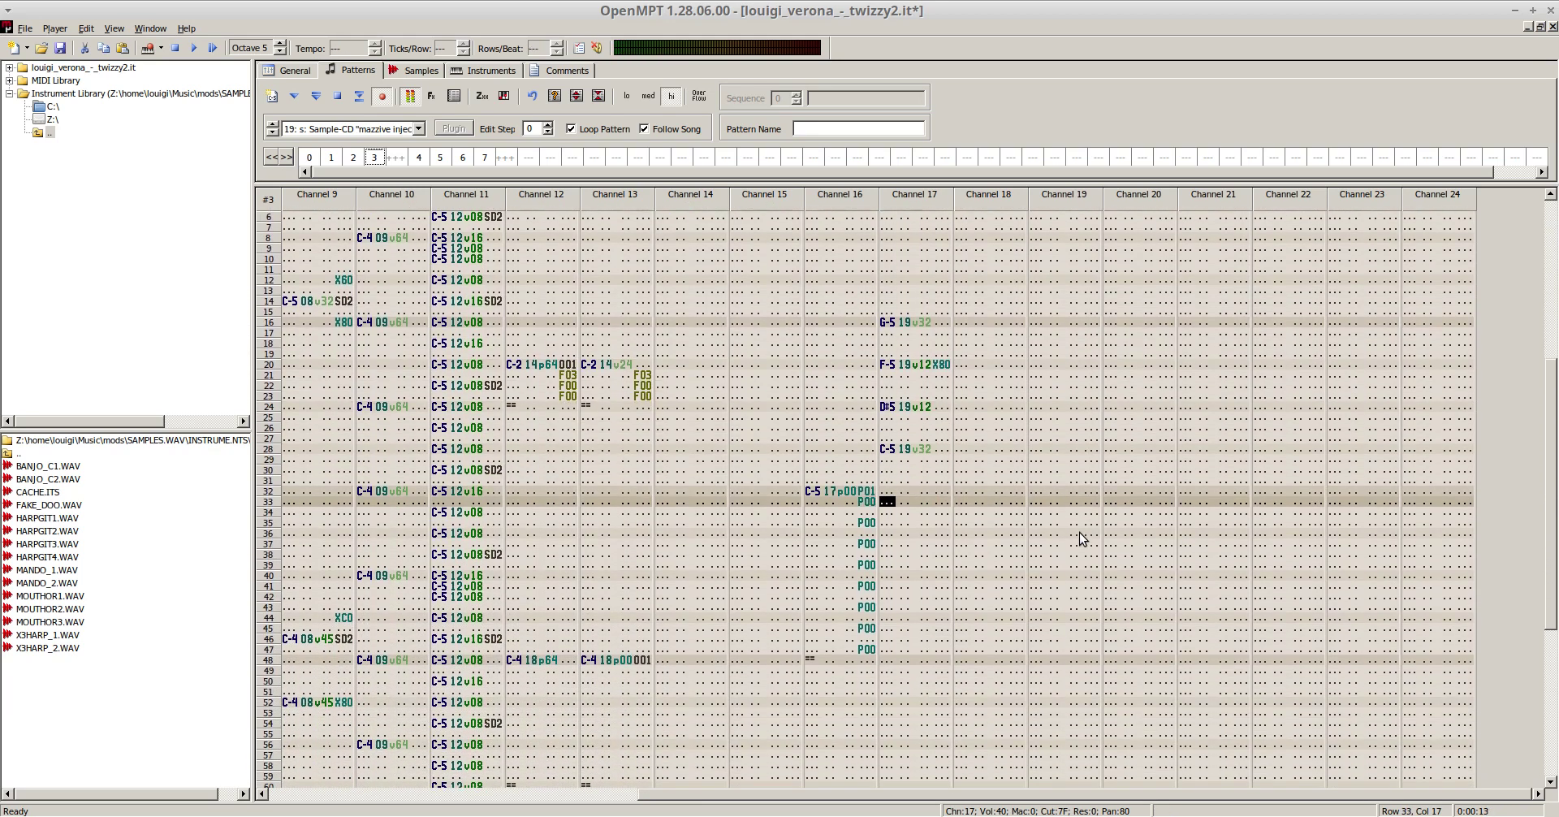
# - In channel 17 of pattern 3, move the X80 panning effect to row 16 and set the volumes at rows 20 and 24 to 32
pyautogui.scroll(2, 1089, 424)
pyautogui.click(941, 428)
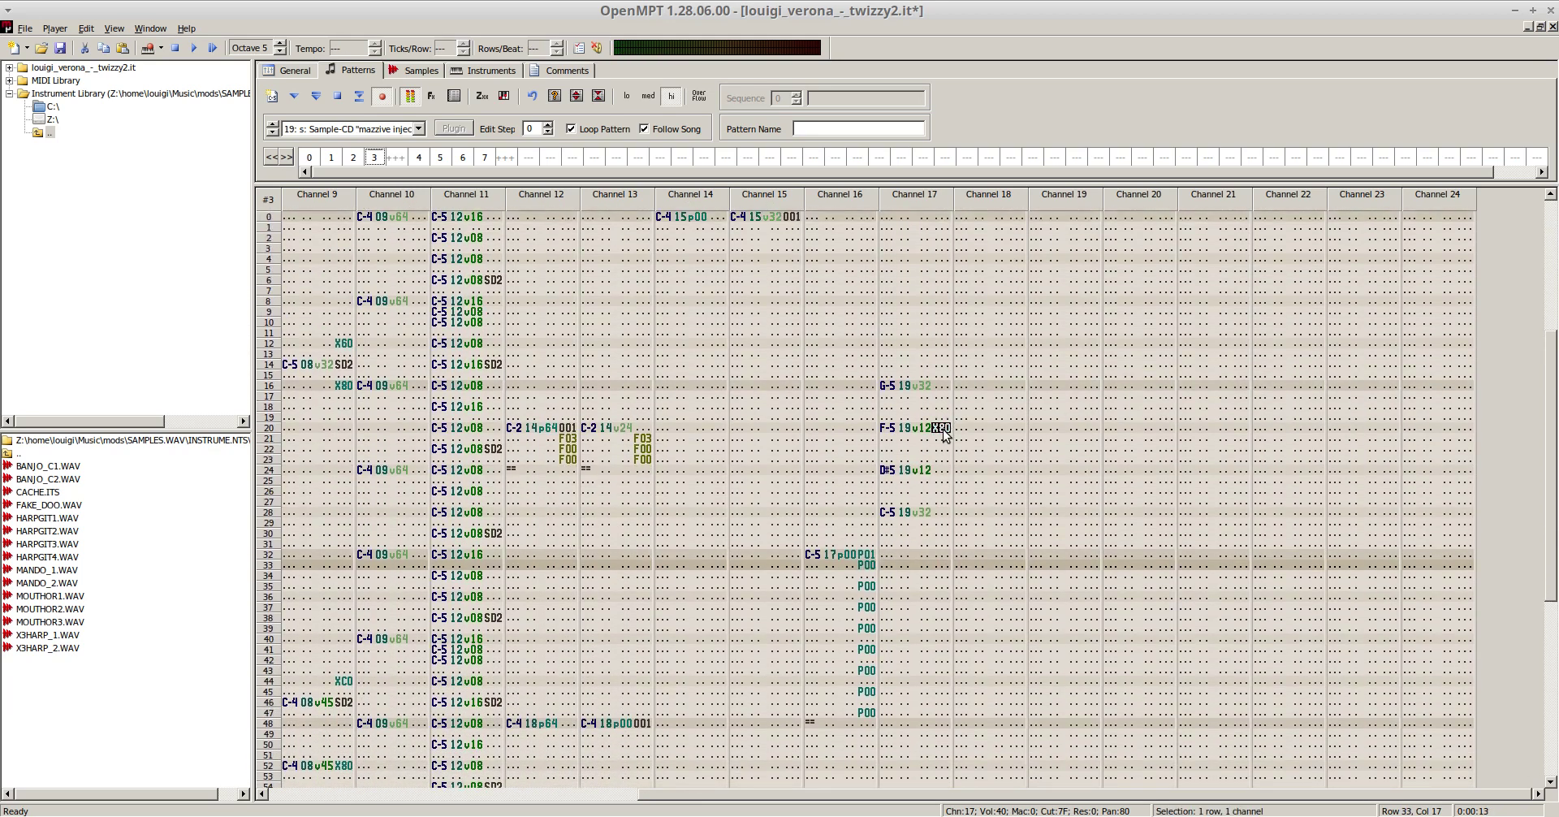
pyautogui.moveTo(940, 430); pyautogui.dragTo(938, 387)
pyautogui.moveTo(928, 544); pyautogui.dragTo(927, 566)
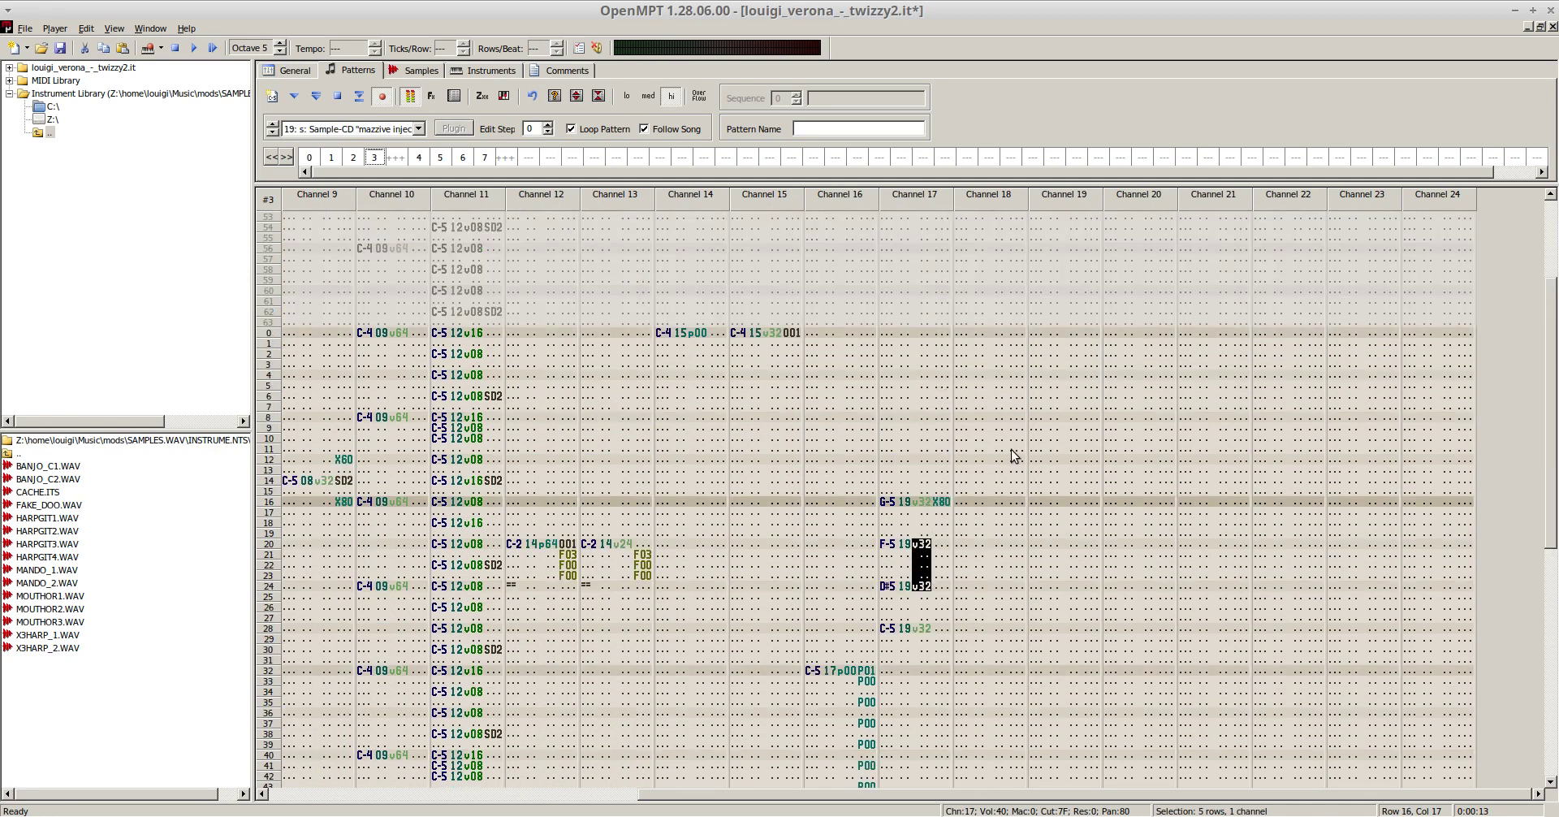
# - Play pattern 2 for comparison, and replay pattern 3 to hear the revised channel 17 melody
pyautogui.hotkey('ctrl', 'Left')
pyautogui.press('F7')
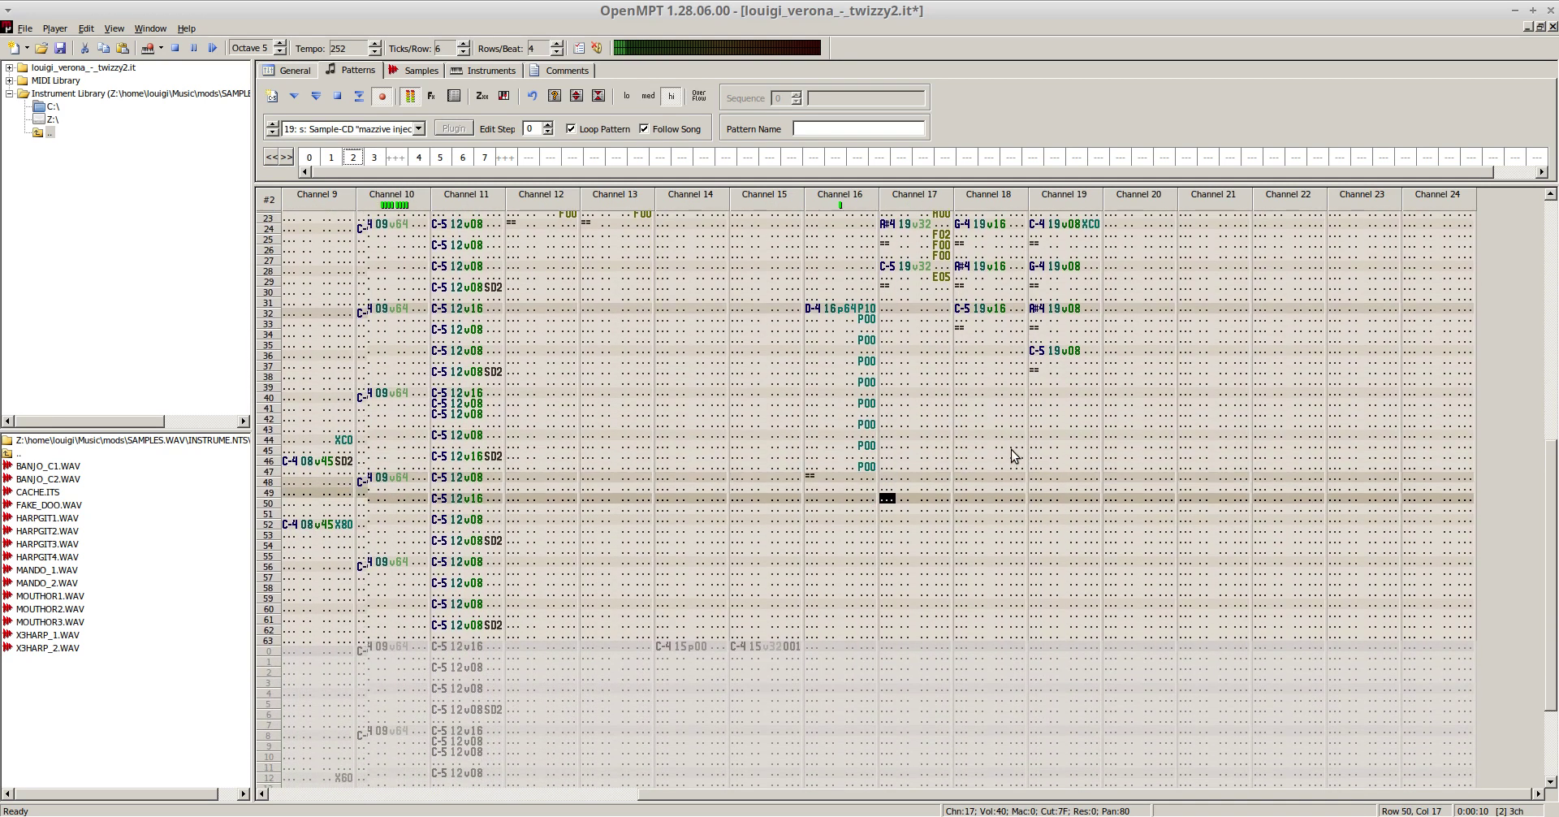
pyautogui.press('F8')
pyautogui.press('Up')
pyautogui.press('Up')
pyautogui.press('Up')
pyautogui.press('Up')
pyautogui.press('Up')
pyautogui.press('Up')
pyautogui.press('Up')
pyautogui.press('Up')
pyautogui.press('Up')
pyautogui.press('Up')
pyautogui.press('Up')
pyautogui.press('Up')
pyautogui.press('Up')
pyautogui.press('Up')
pyautogui.press('Up')
pyautogui.press('Up')
pyautogui.press('F5')
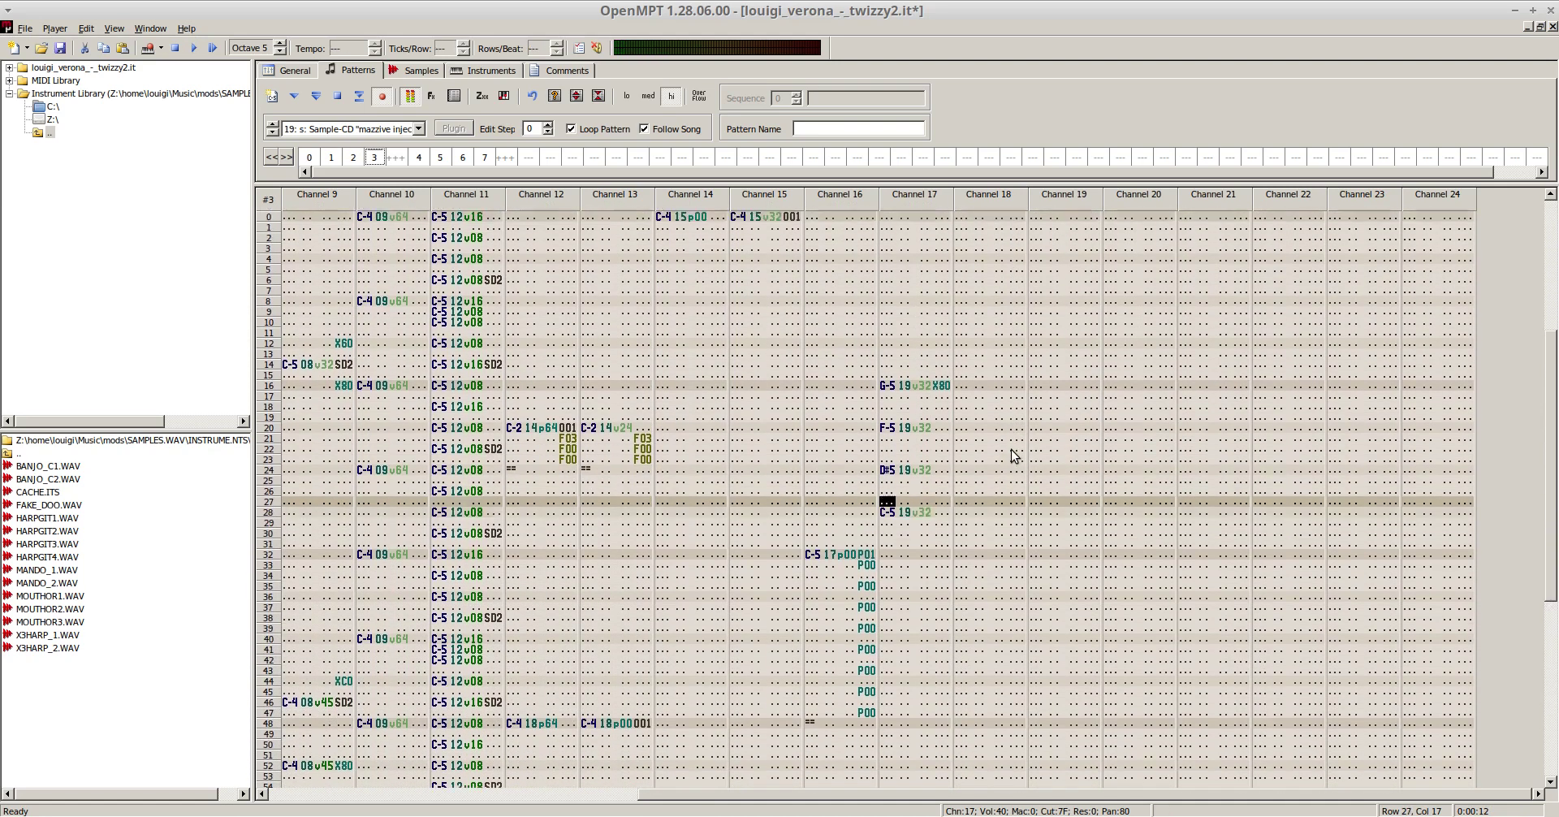
# - Add vibrato effects H81, H00 and H00 at rows 21 to 23 of channel 17 in pattern 3, and replay the pattern
pyautogui.press('F8')
pyautogui.press('Right')
pyautogui.press('Right')
pyautogui.press('Right')
pyautogui.write('h')
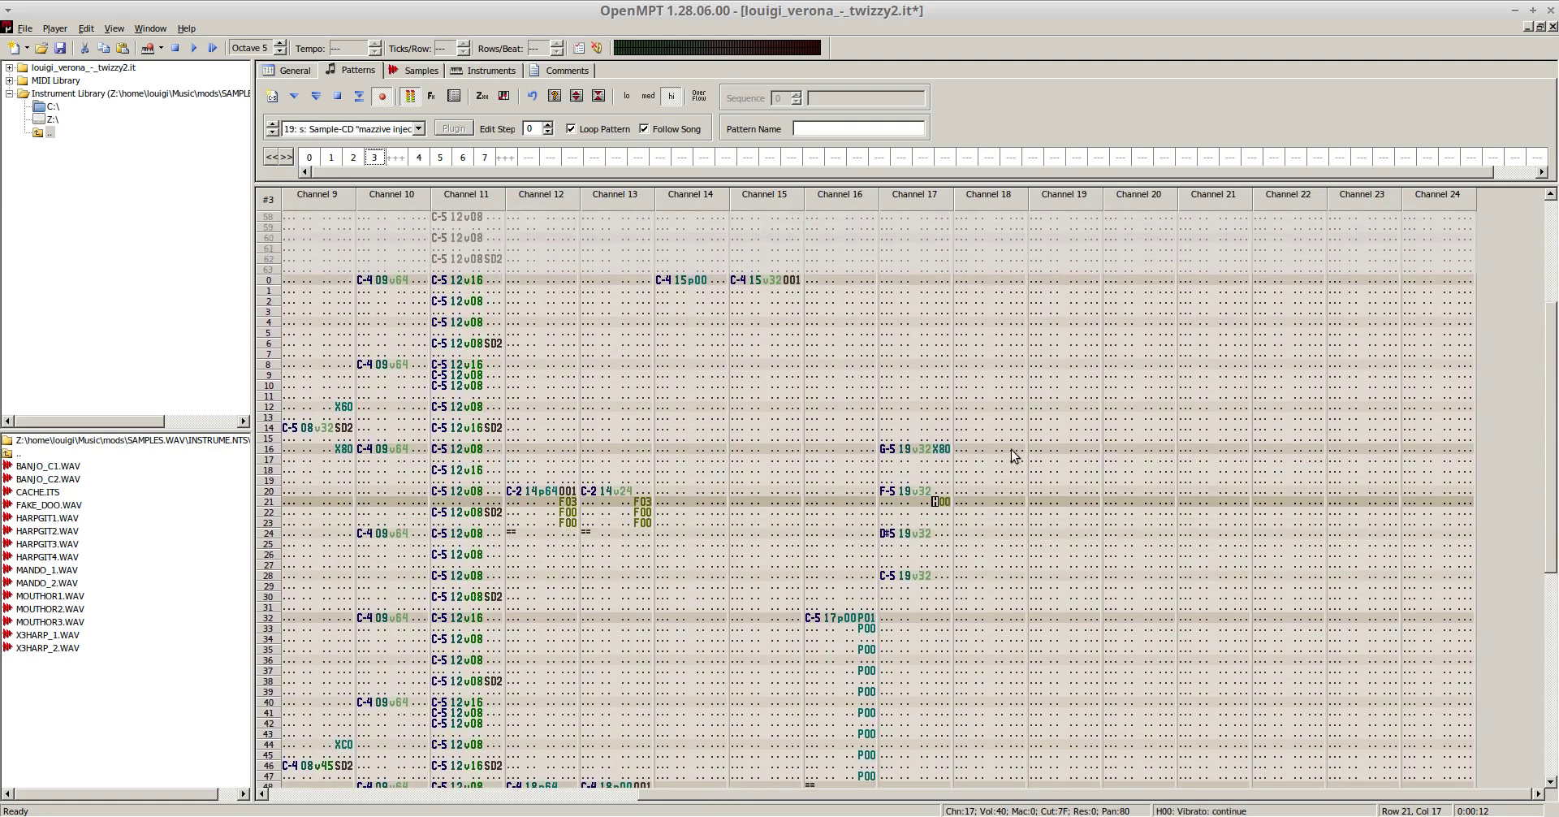
pyautogui.press('Down')
pyautogui.write('h')
pyautogui.press('Down')
pyautogui.write('h')
pyautogui.press('Up')
pyautogui.press('Up')
pyautogui.press('Right')
pyautogui.write('81')
pyautogui.press('F6')
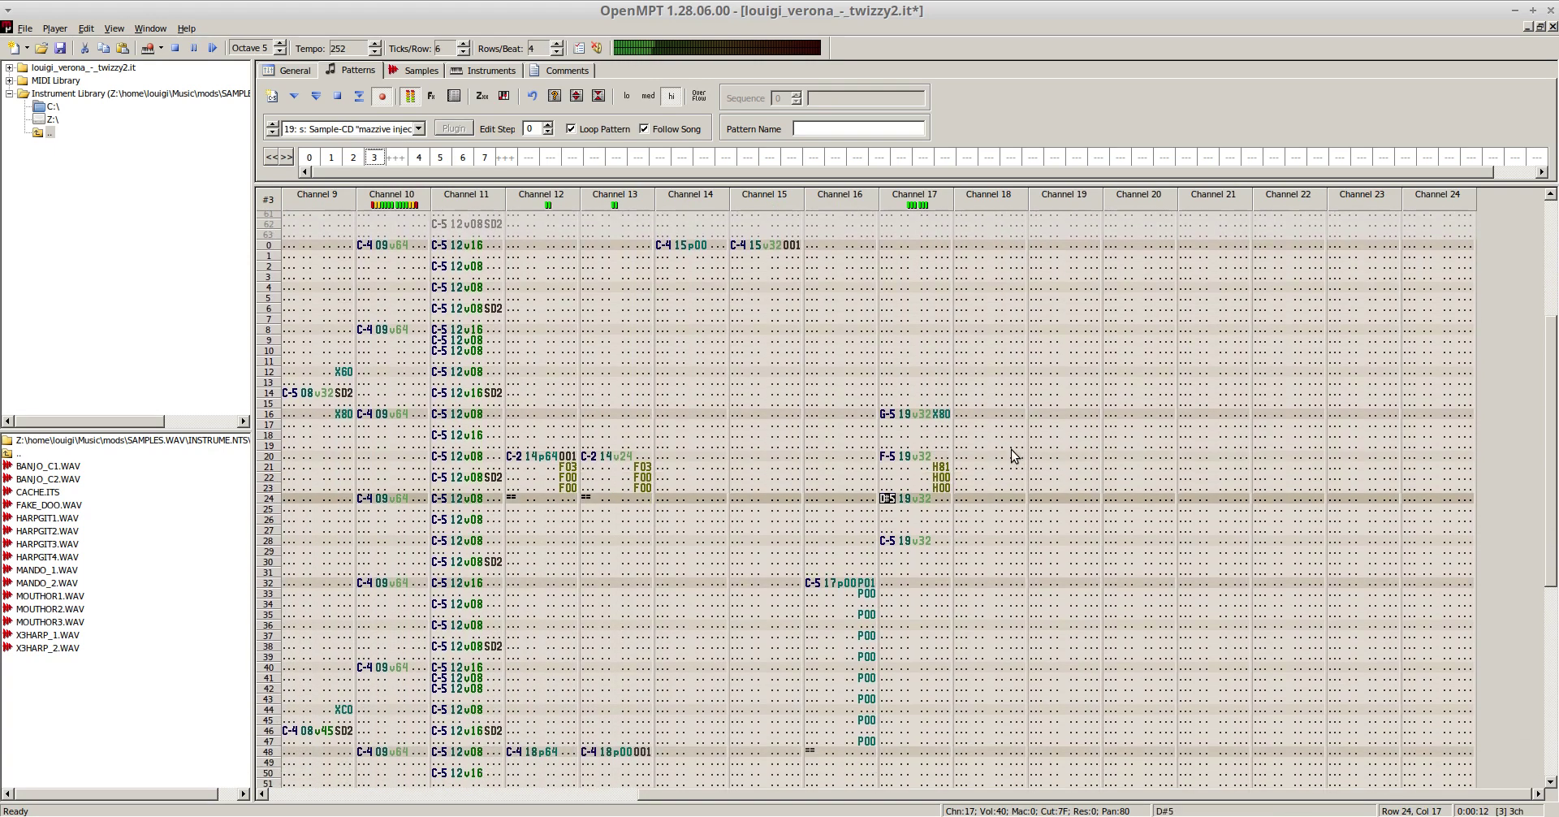
# - Enter portamento-up effects F02, F00 and F01 at rows 25 to 27 of channel 17, checking against pattern 2, and play the result
pyautogui.press('F8')
pyautogui.press('Right')
pyautogui.press('Right')
pyautogui.press('Up')
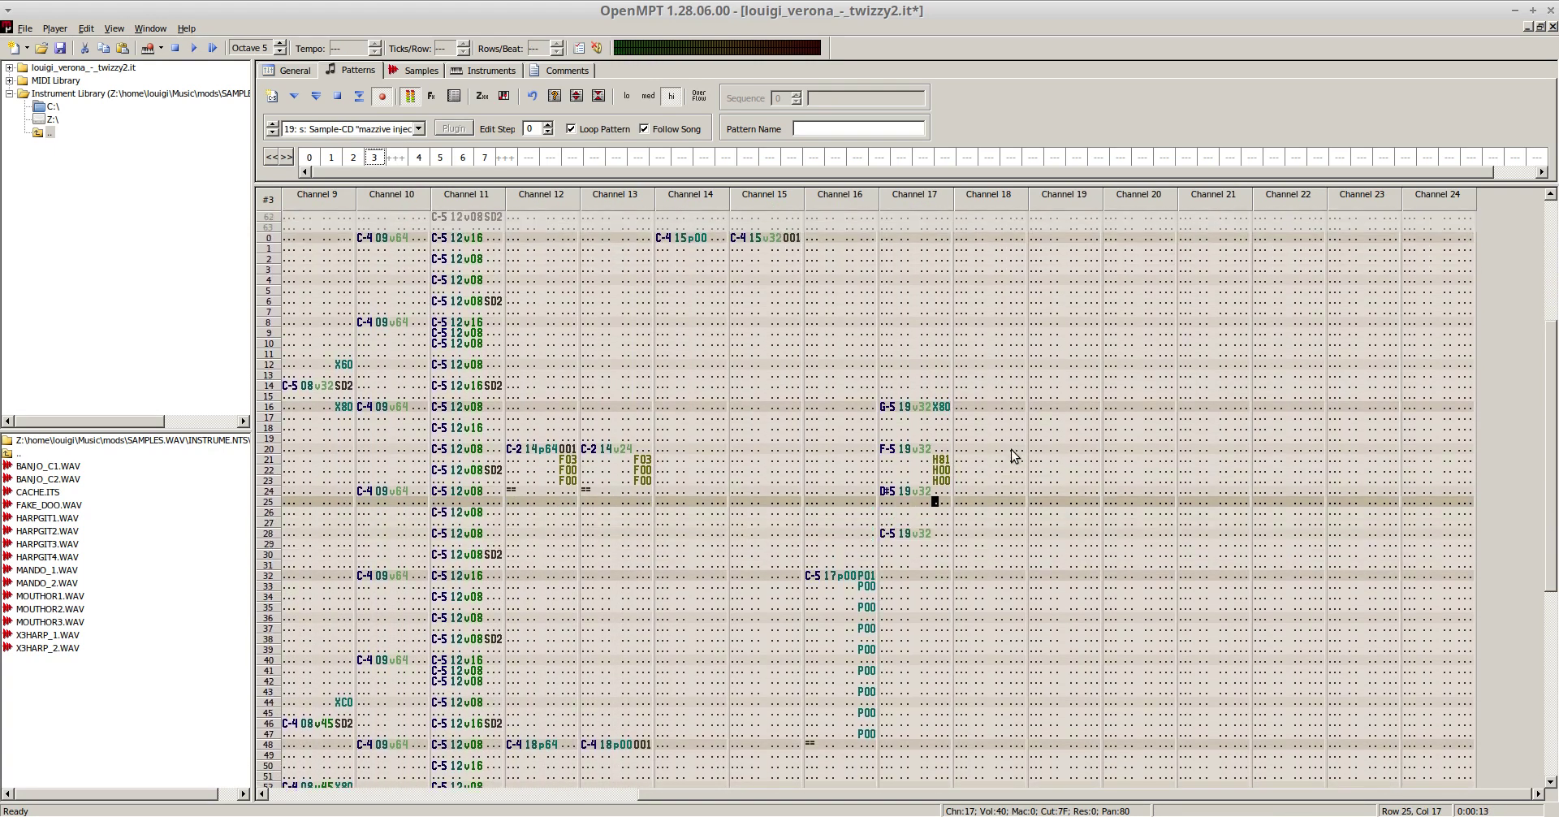
pyautogui.write('f')
pyautogui.press('Down')
pyautogui.write('f')
pyautogui.press('Down')
pyautogui.write('f')
pyautogui.press('Up')
pyautogui.press('Up')
pyautogui.press('Right')
pyautogui.press('KP_Subtract')
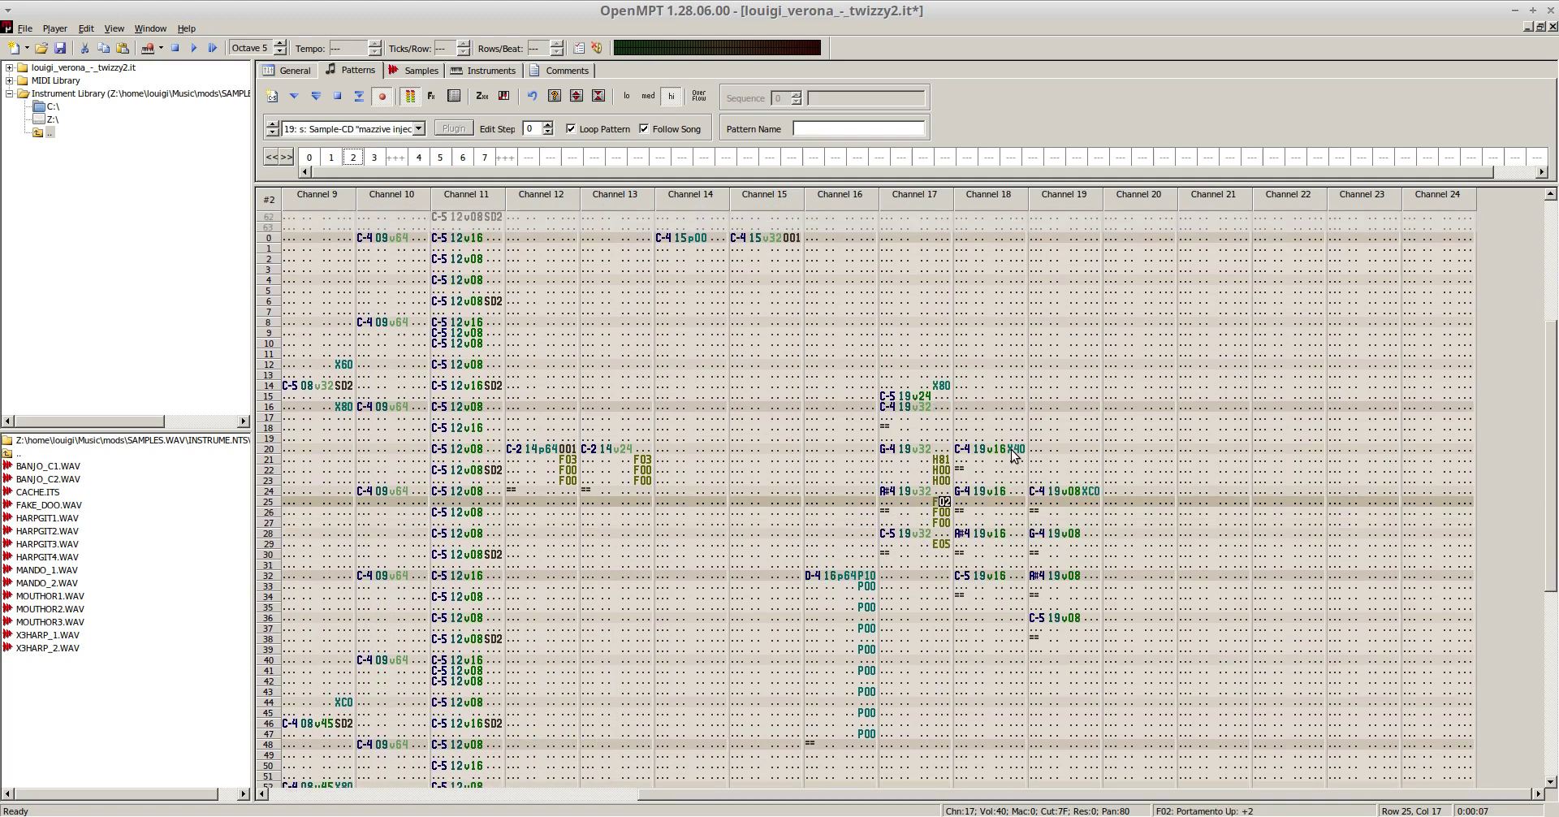
pyautogui.press('KP_Add')
pyautogui.press('F5')
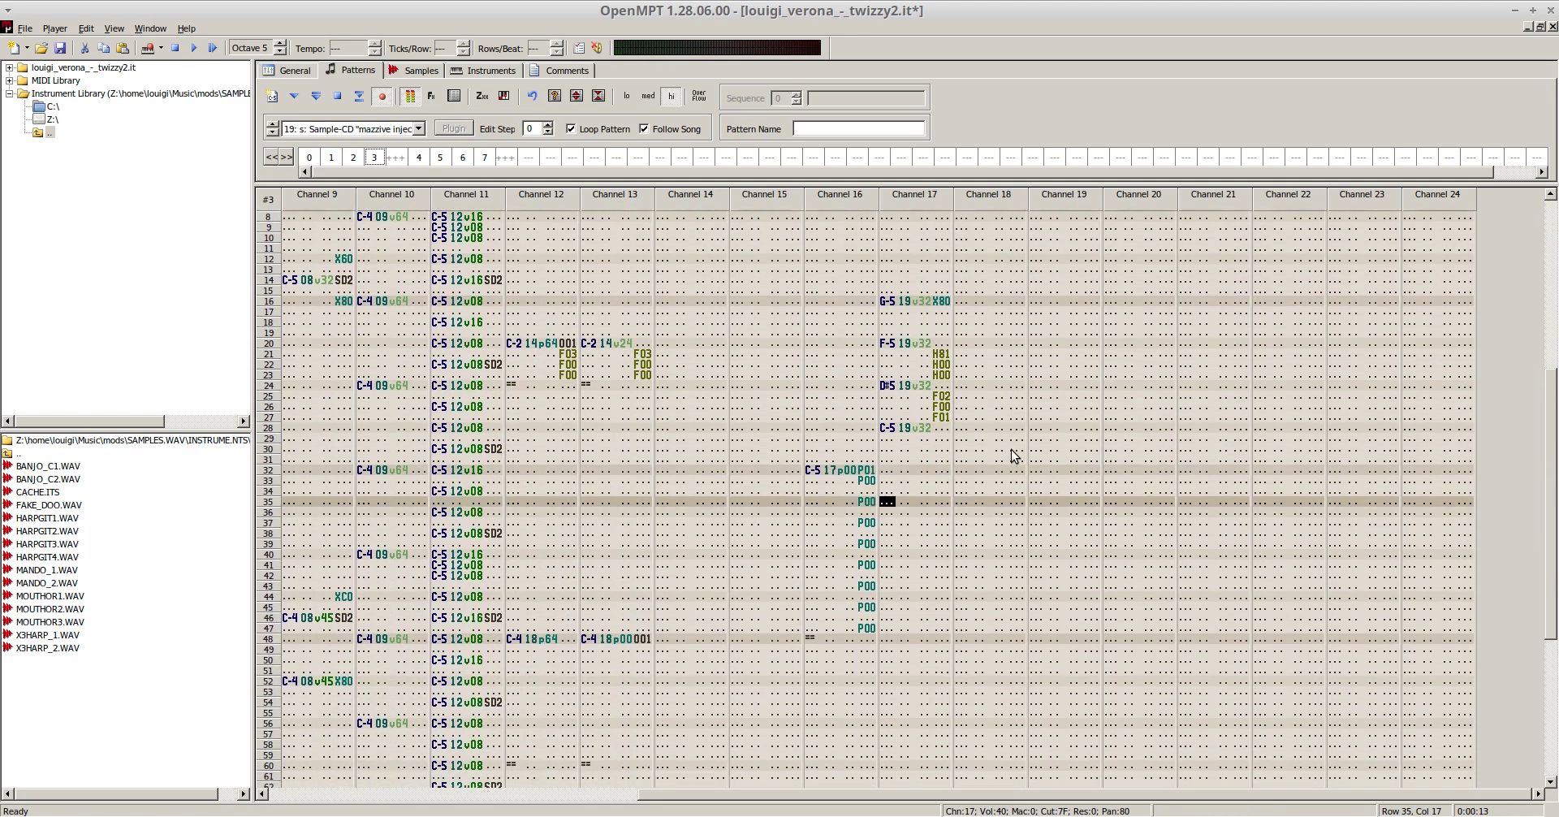
# - Change the row 27 portamento effect in channel 17 to F00 and replay pattern 3
pyautogui.press('F8')
pyautogui.press('Right')
pyautogui.press('Right')
pyautogui.press('Right')
pyautogui.press('Right')
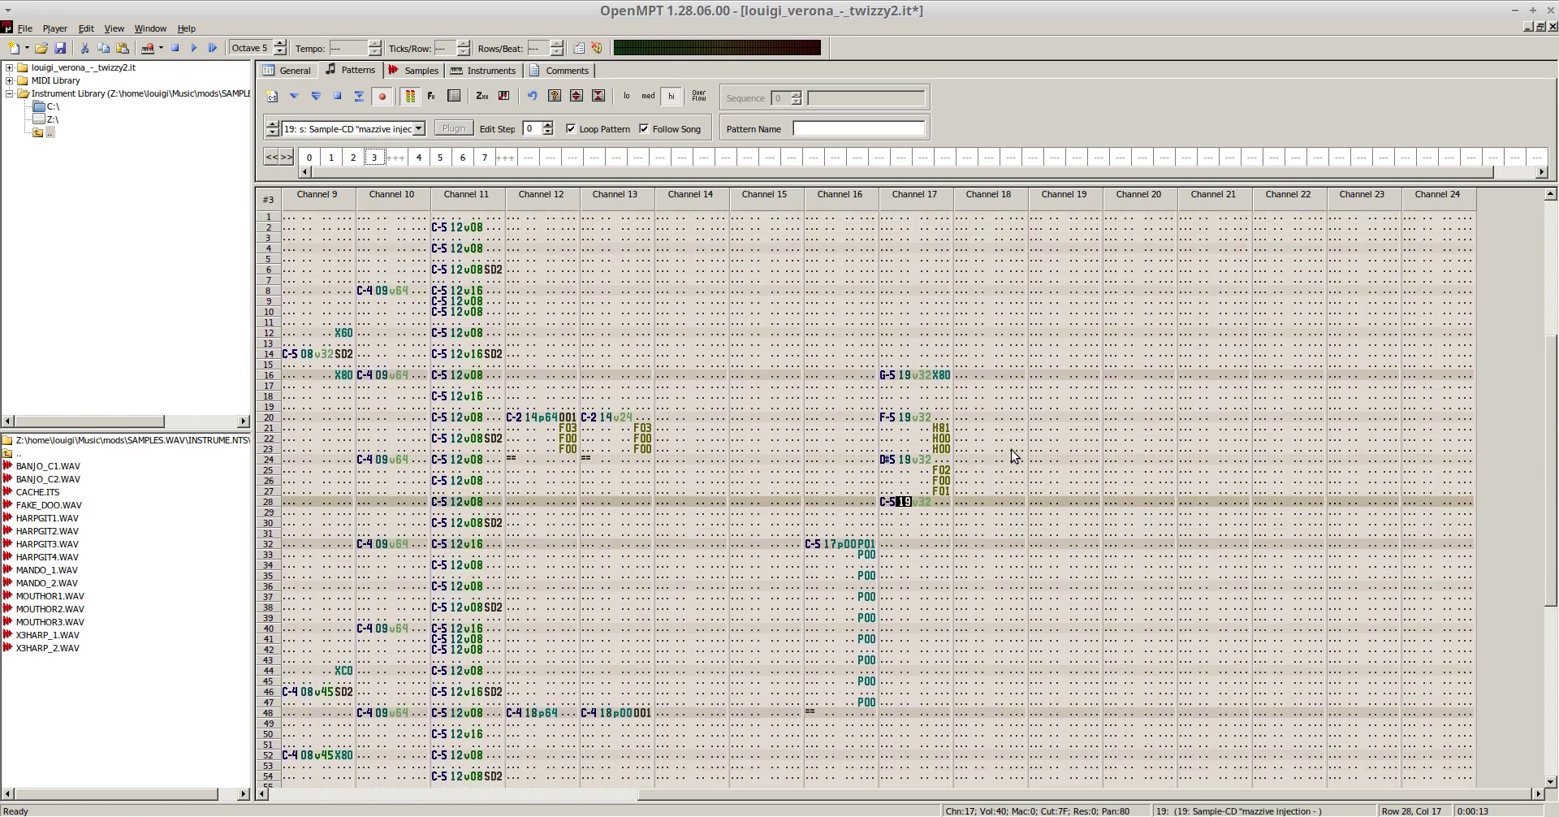
pyautogui.press('F5')
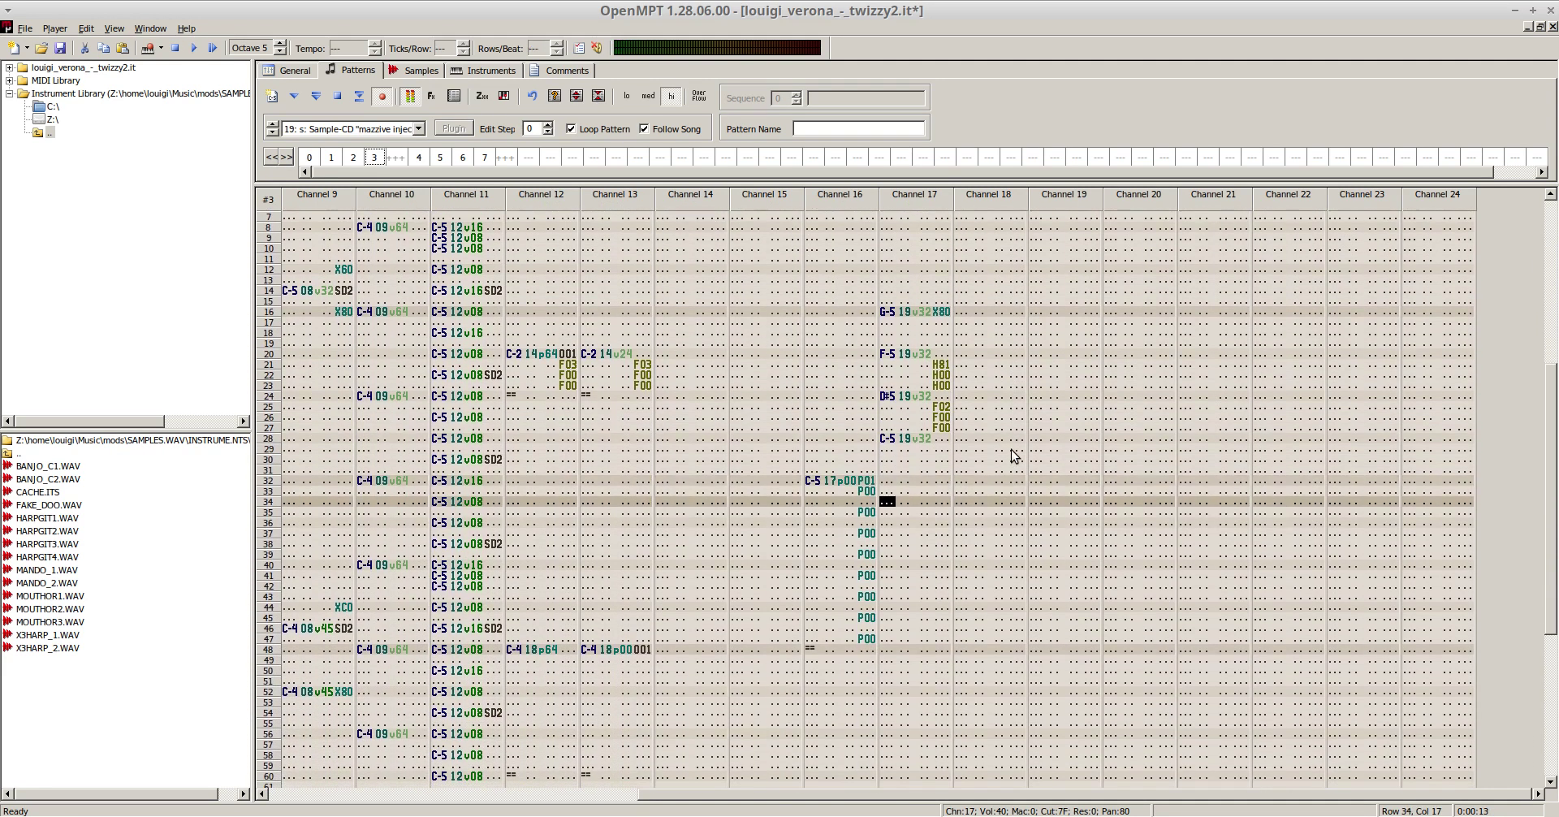
# - Replace the row 25 to 27 effects in channel 17 with portamento-down E02, E00 and E00, and listen to the pattern
pyautogui.press('F8')
pyautogui.press('e')
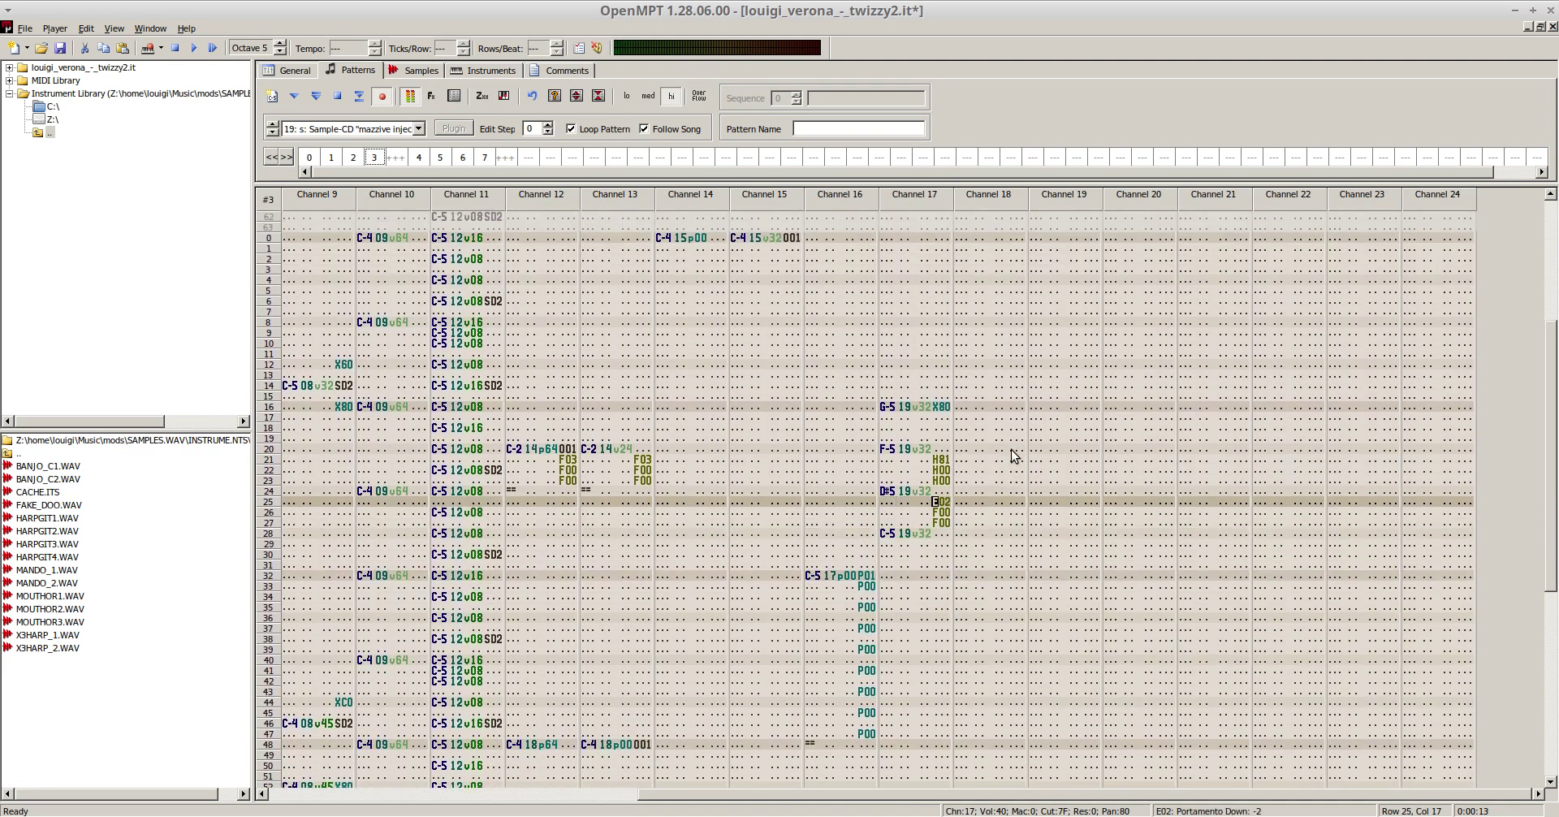
pyautogui.press('F5')
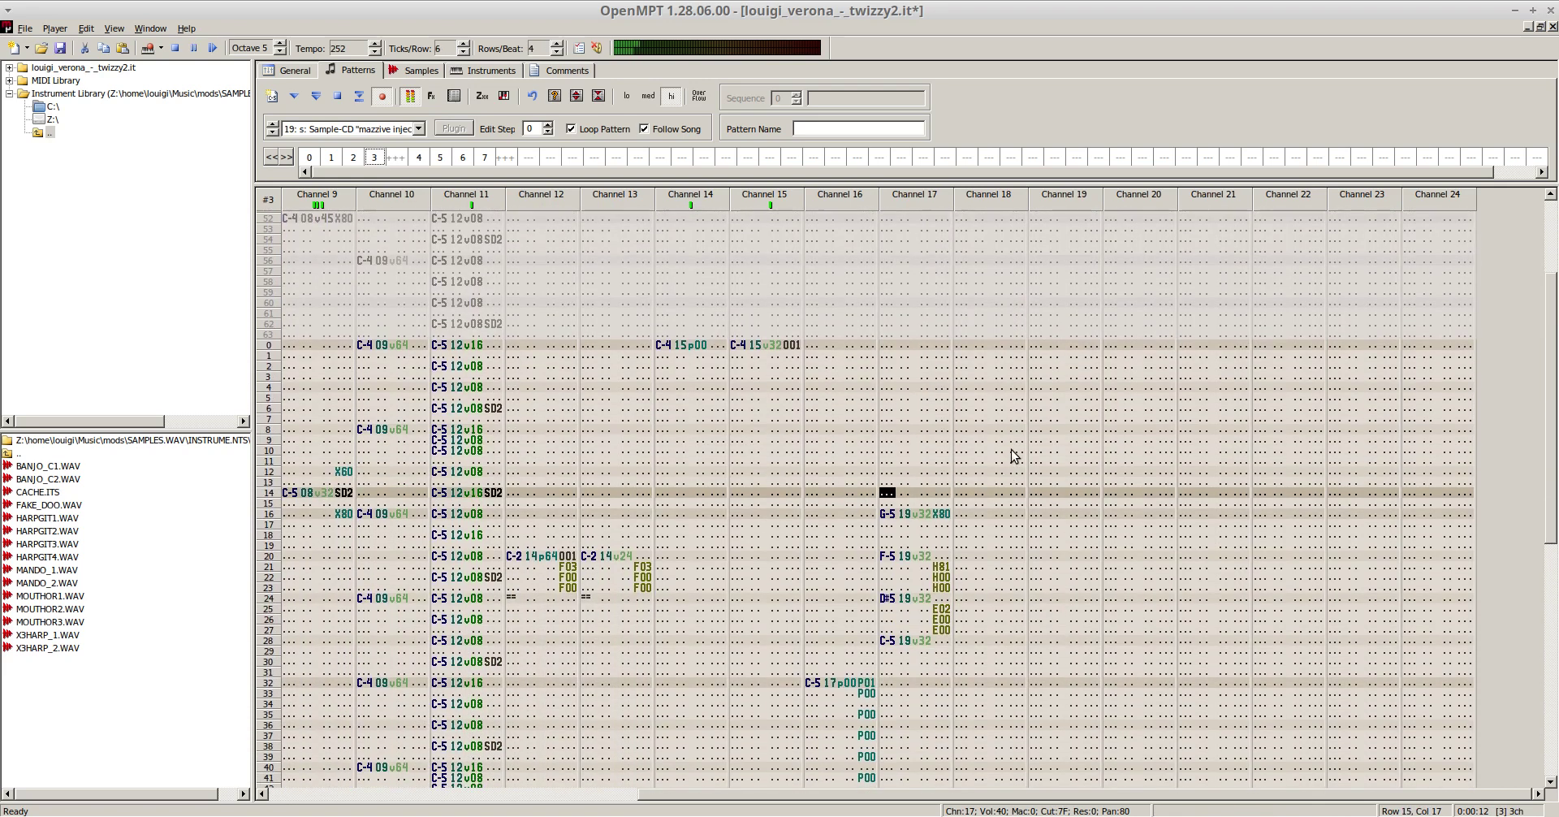
pyautogui.press('F8')
pyautogui.press('Up')
pyautogui.press('Up')
pyautogui.press('Up')
pyautogui.press('Up')
pyautogui.press('Up')
pyautogui.press('Up')
pyautogui.press('Up')
pyautogui.press('Up')
pyautogui.press('Up')
pyautogui.press('Up')
pyautogui.press('Up')
pyautogui.press('Up')
pyautogui.press('Up')
pyautogui.press('Up')
pyautogui.press('Up')
pyautogui.press('Up')
pyautogui.press('Up')
pyautogui.press('Up')
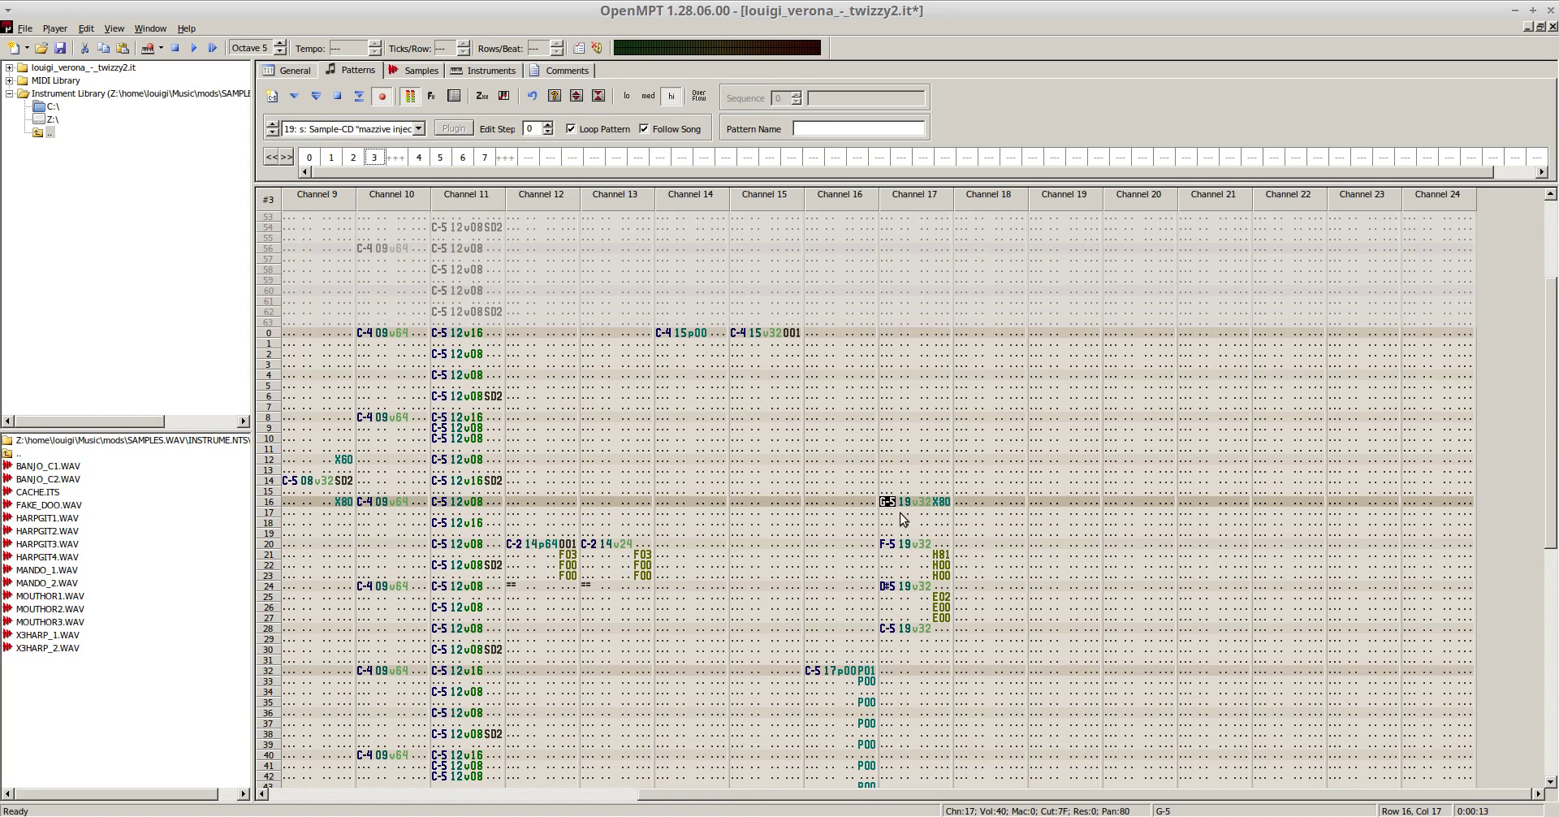
# - Copy the channel 17 phrase from rows 16 to 28 into channel 18 starting at row 20, with its volumes reduced to 16
pyautogui.moveTo(884, 502); pyautogui.dragTo(962, 540)
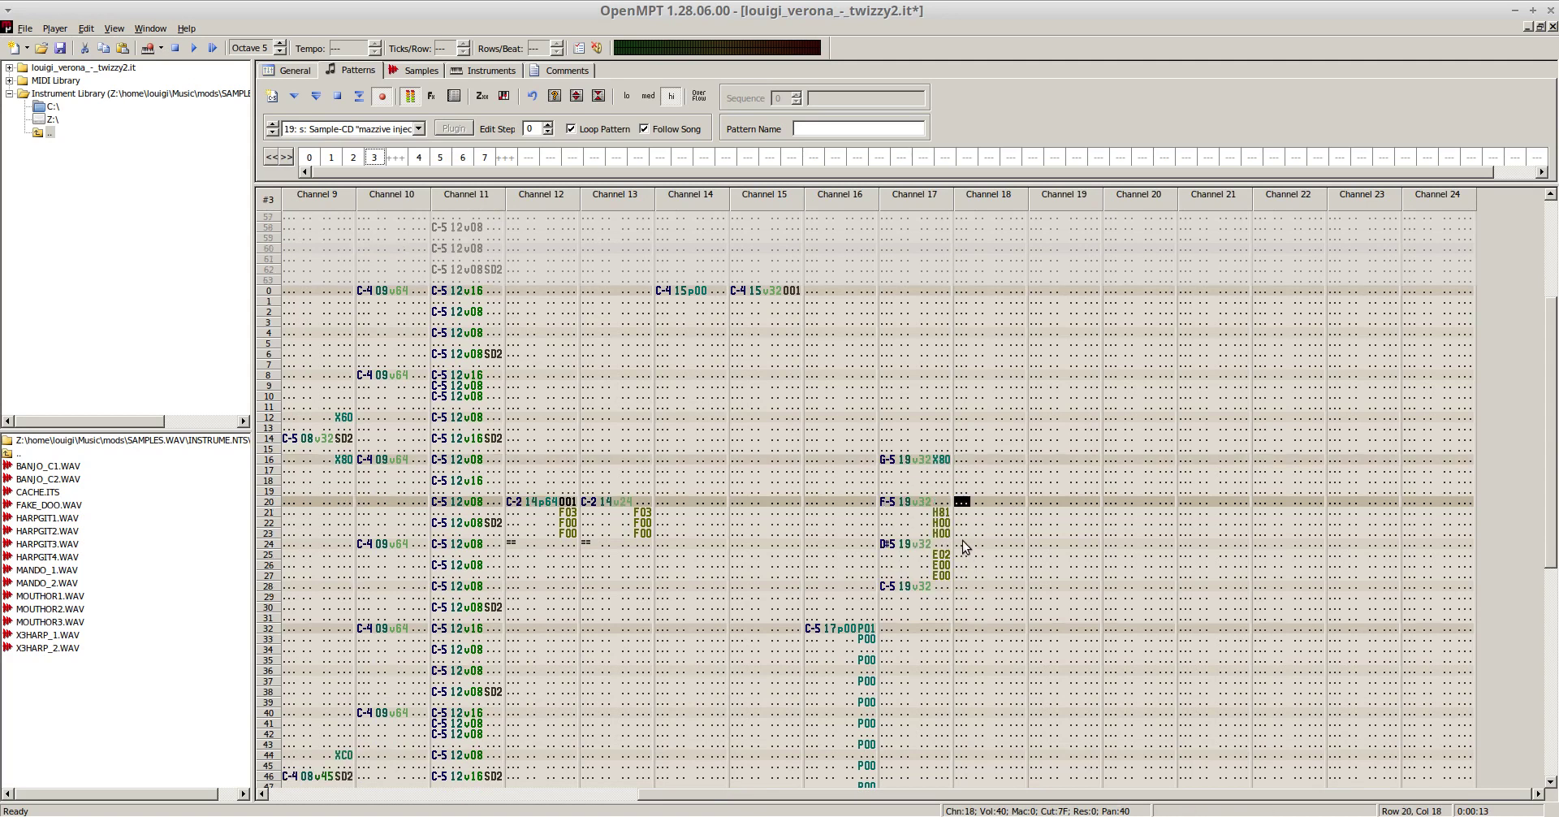
pyautogui.hotkey('ctrl', 'm')
pyautogui.press('Return')
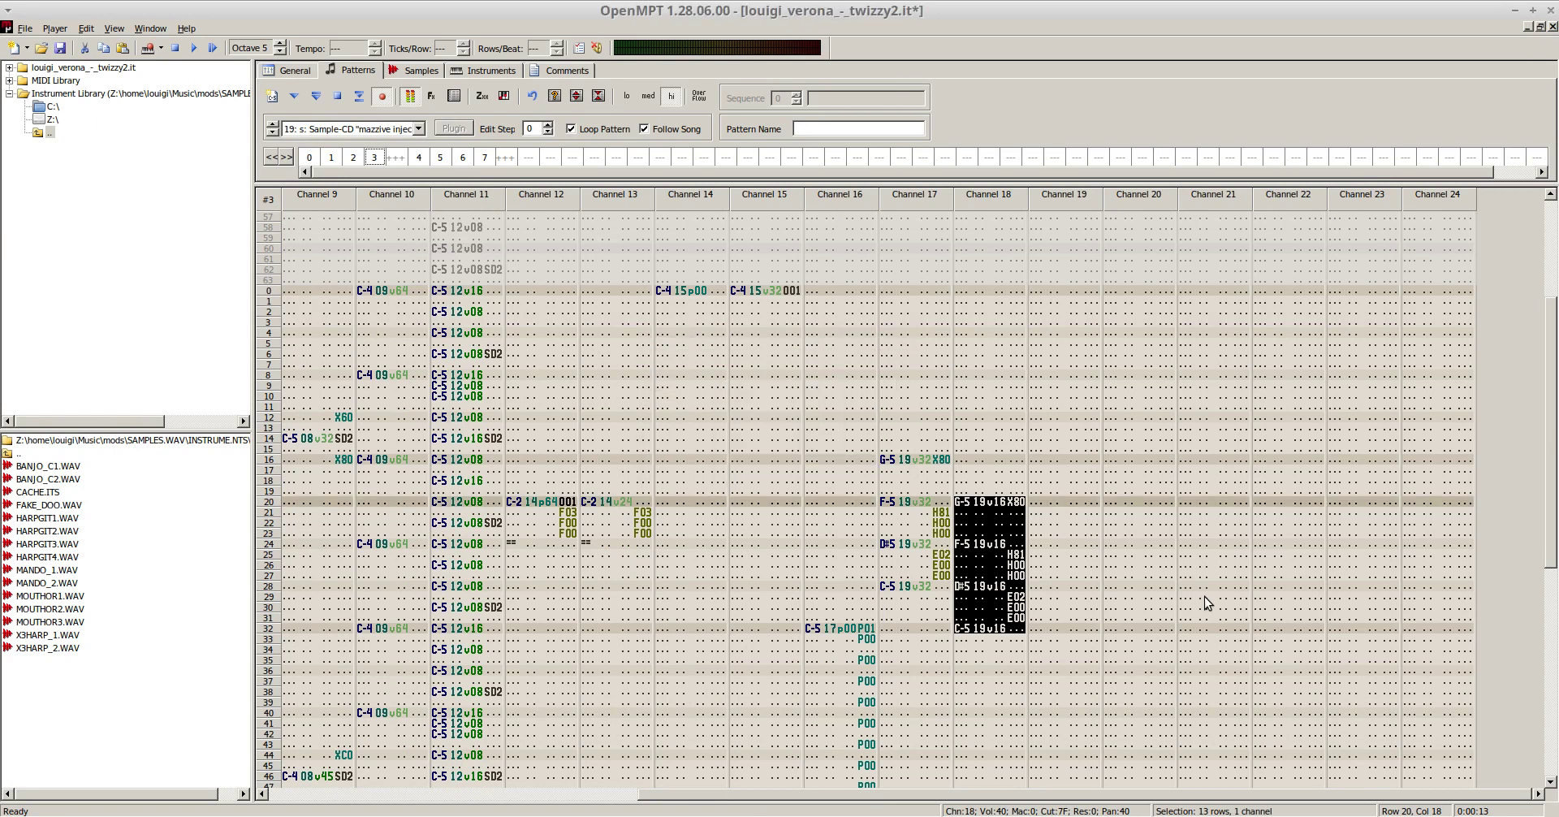
# - Paste the phrase into channel 19 starting at row 24 and reduce its volumes to 8
pyautogui.press('Right')
pyautogui.press('Right')
pyautogui.press('Right')
pyautogui.press('Right')
pyautogui.press('Right')
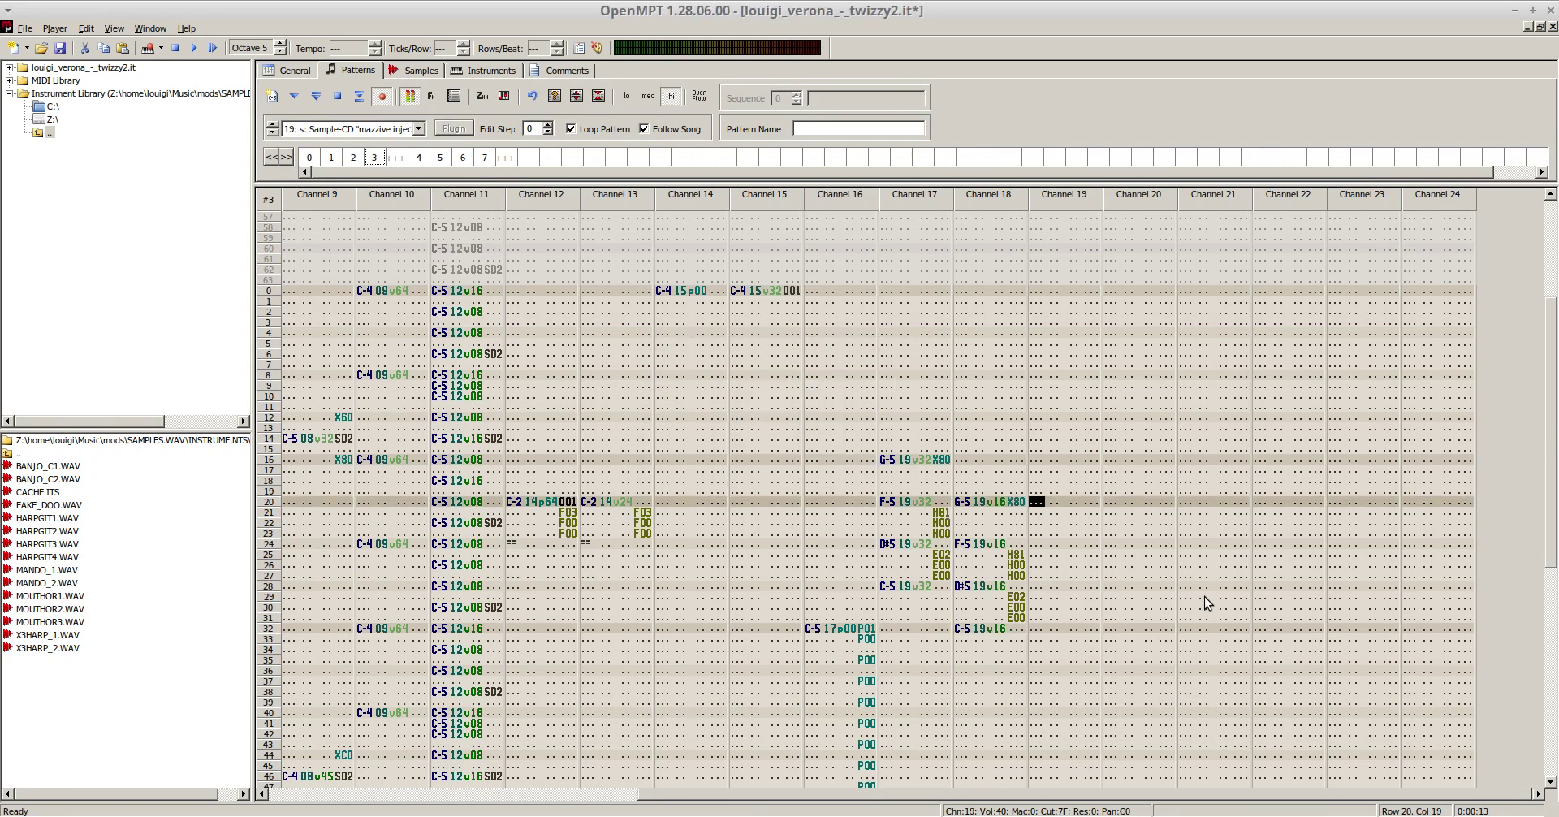
pyautogui.press('Down')
pyautogui.press('Down')
pyautogui.press('Down')
pyautogui.press('Down')
pyautogui.hotkey('ctrl', 'v')
pyautogui.hotkey('ctrl', 'm')
pyautogui.press('Return')
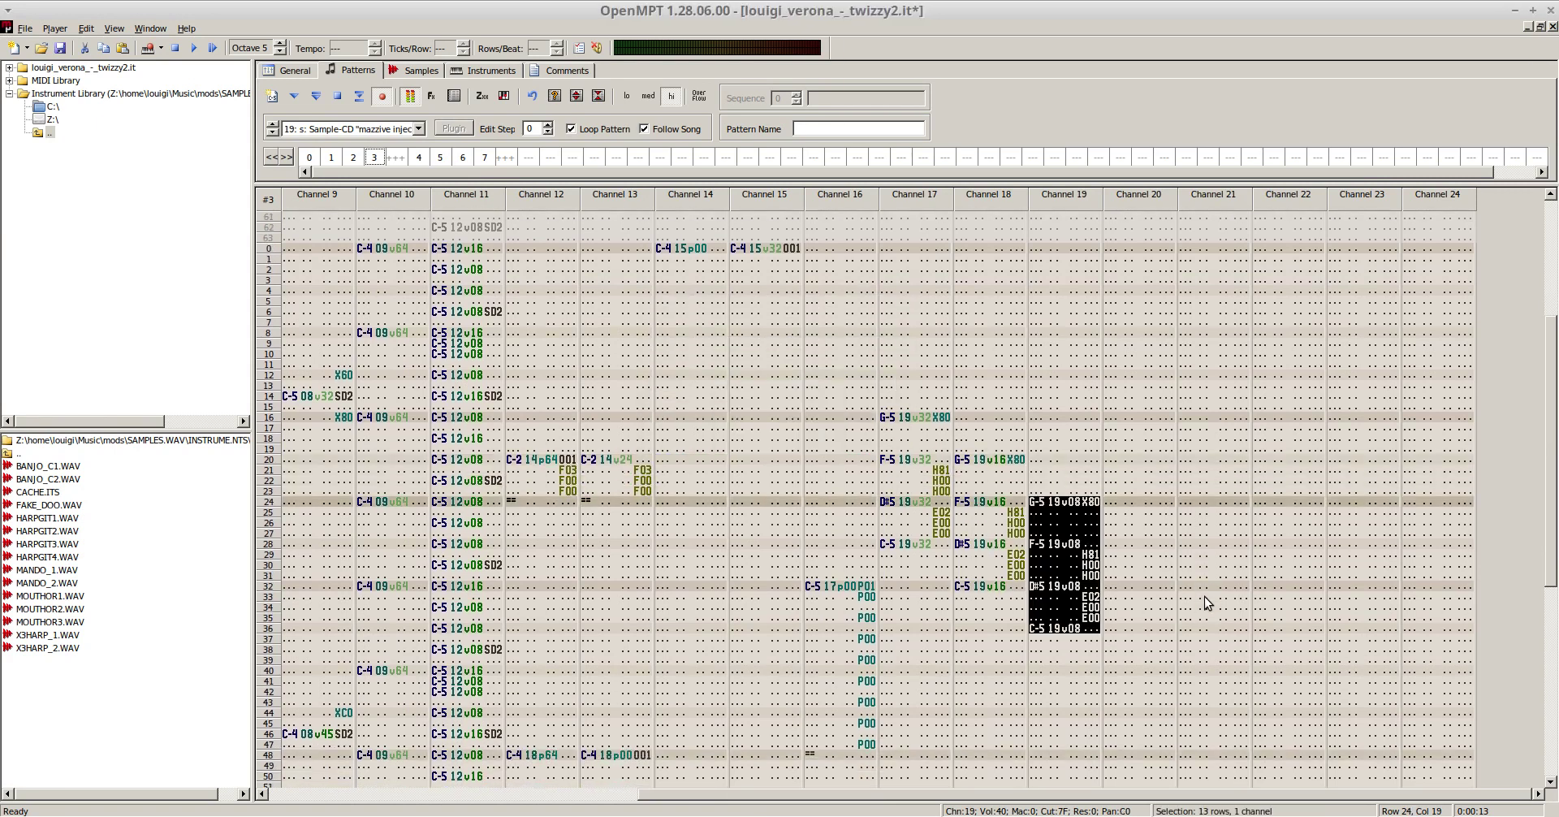
# - Check the echo panning in pattern 2 and set the row 20 panning effect in channel 18 of pattern 3 to X40
pyautogui.press('Up')
pyautogui.press('Up')
pyautogui.press('Up')
pyautogui.press('Up')
pyautogui.press('Left')
pyautogui.press('Left')
pyautogui.hotkey('ctrl', 'Left')
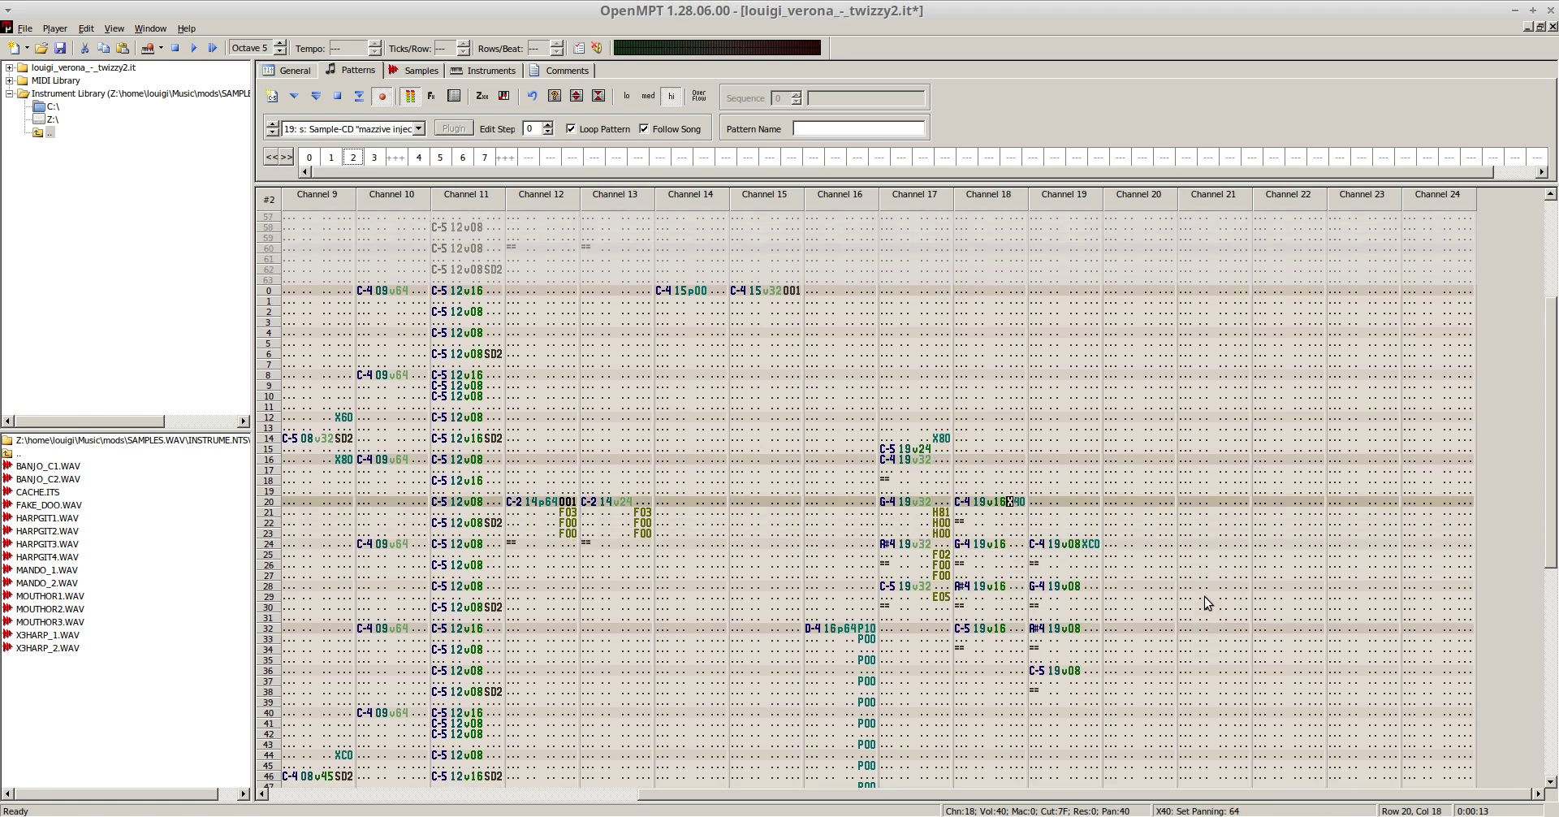
pyautogui.hotkey('ctrl', 'Right')
pyautogui.press('Right')
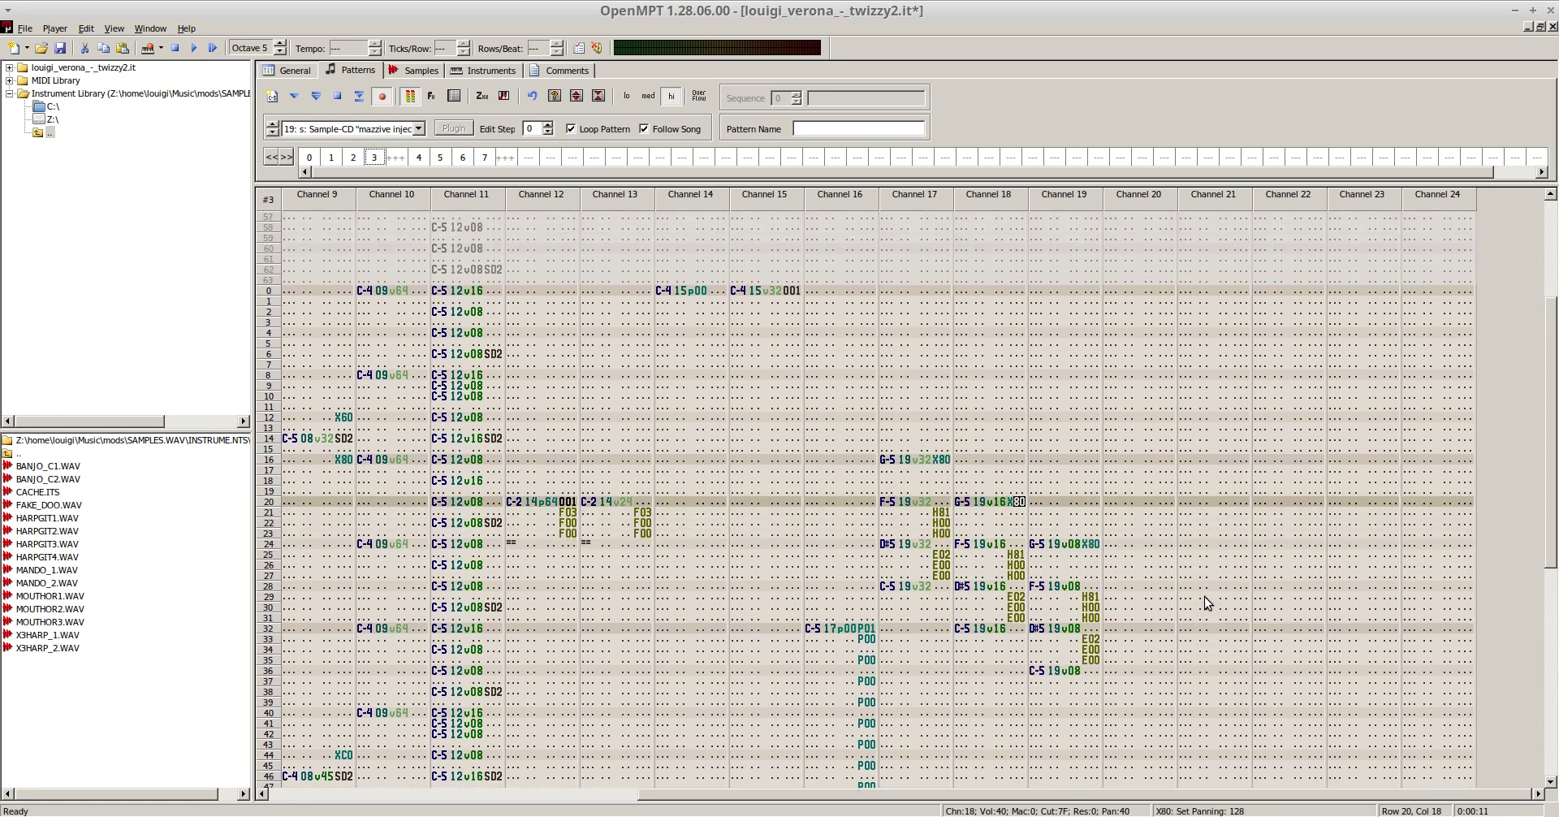
pyautogui.write('40')
# - Set the row 24 panning effect in channel 19 to XC0 and play pattern 3 with the echoes
pyautogui.press('Down')
pyautogui.press('Down')
pyautogui.press('Down')
pyautogui.press('Down')
pyautogui.press('Right')
pyautogui.press('Right')
pyautogui.press('Right')
pyautogui.press('Right')
pyautogui.press('Right')
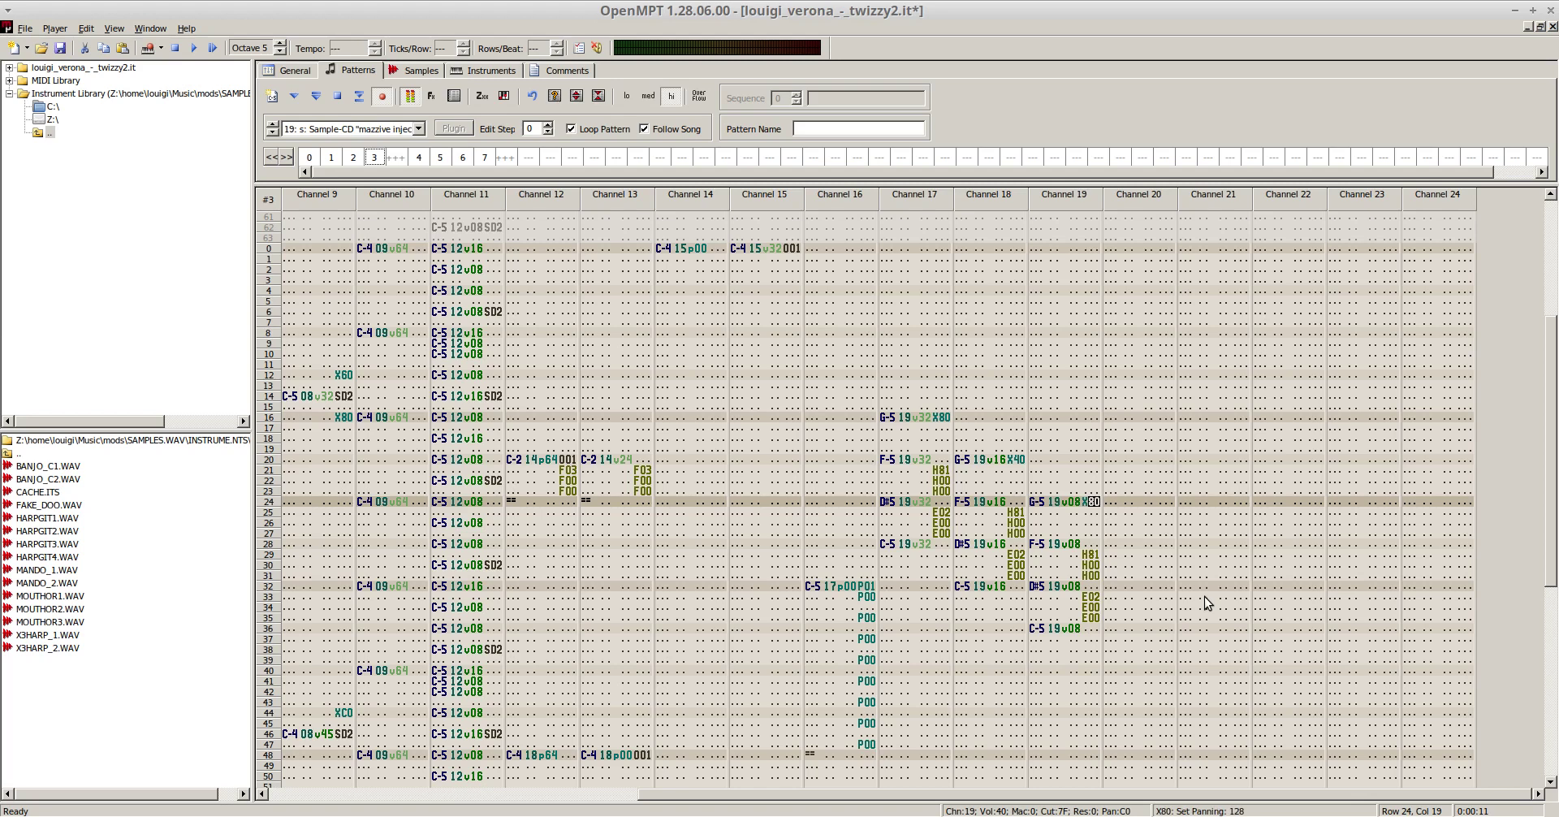
pyautogui.write('0c')
pyautogui.press('F7')
pyautogui.press('Left')
pyautogui.press('Left')
pyautogui.press('Left')
pyautogui.press('Left')
pyautogui.press('Left')
pyautogui.press('Left')
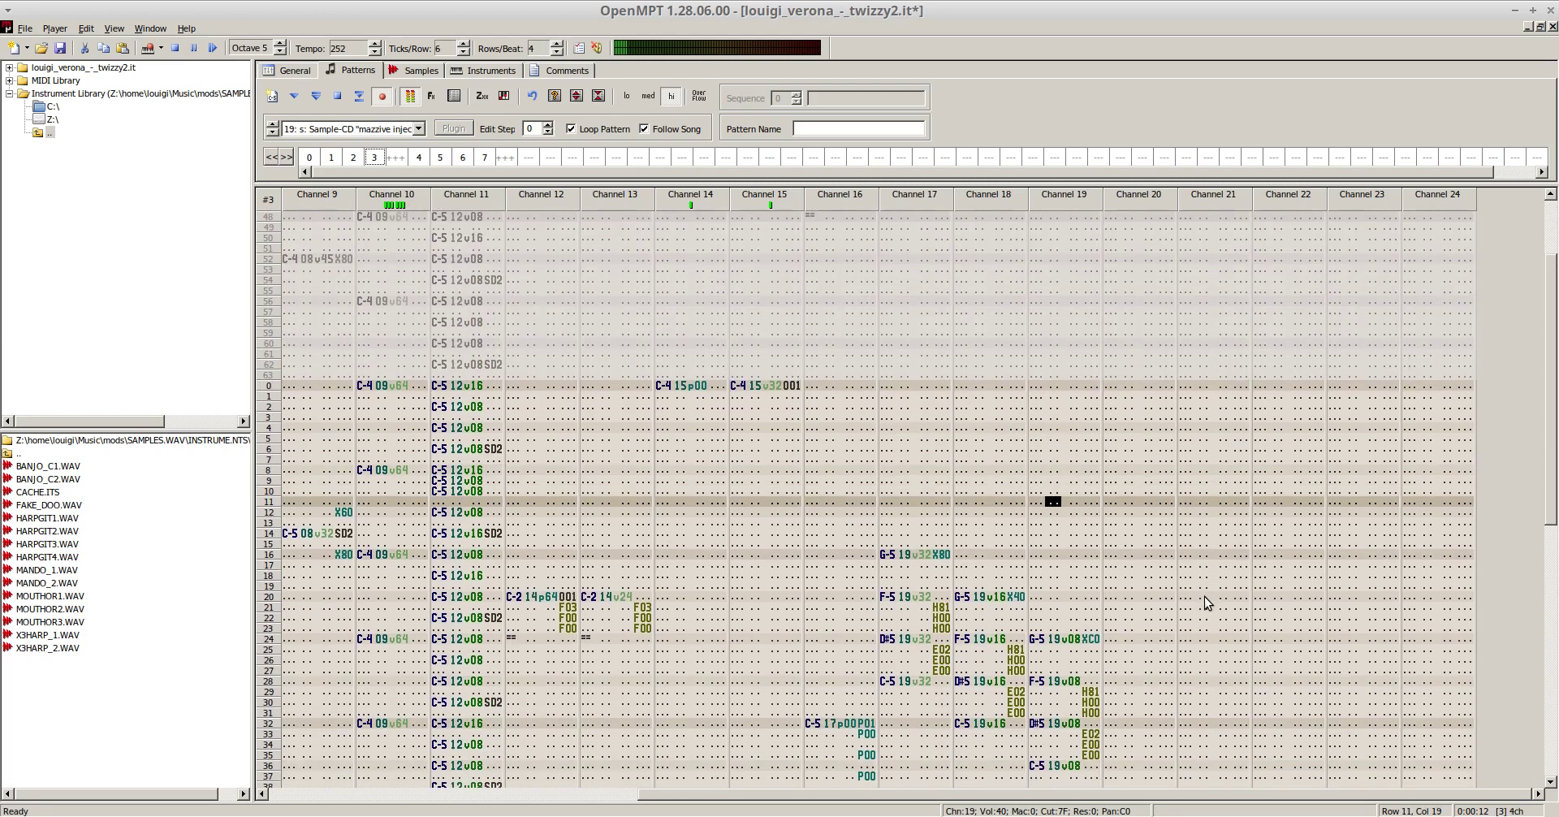
pyautogui.press('F8')
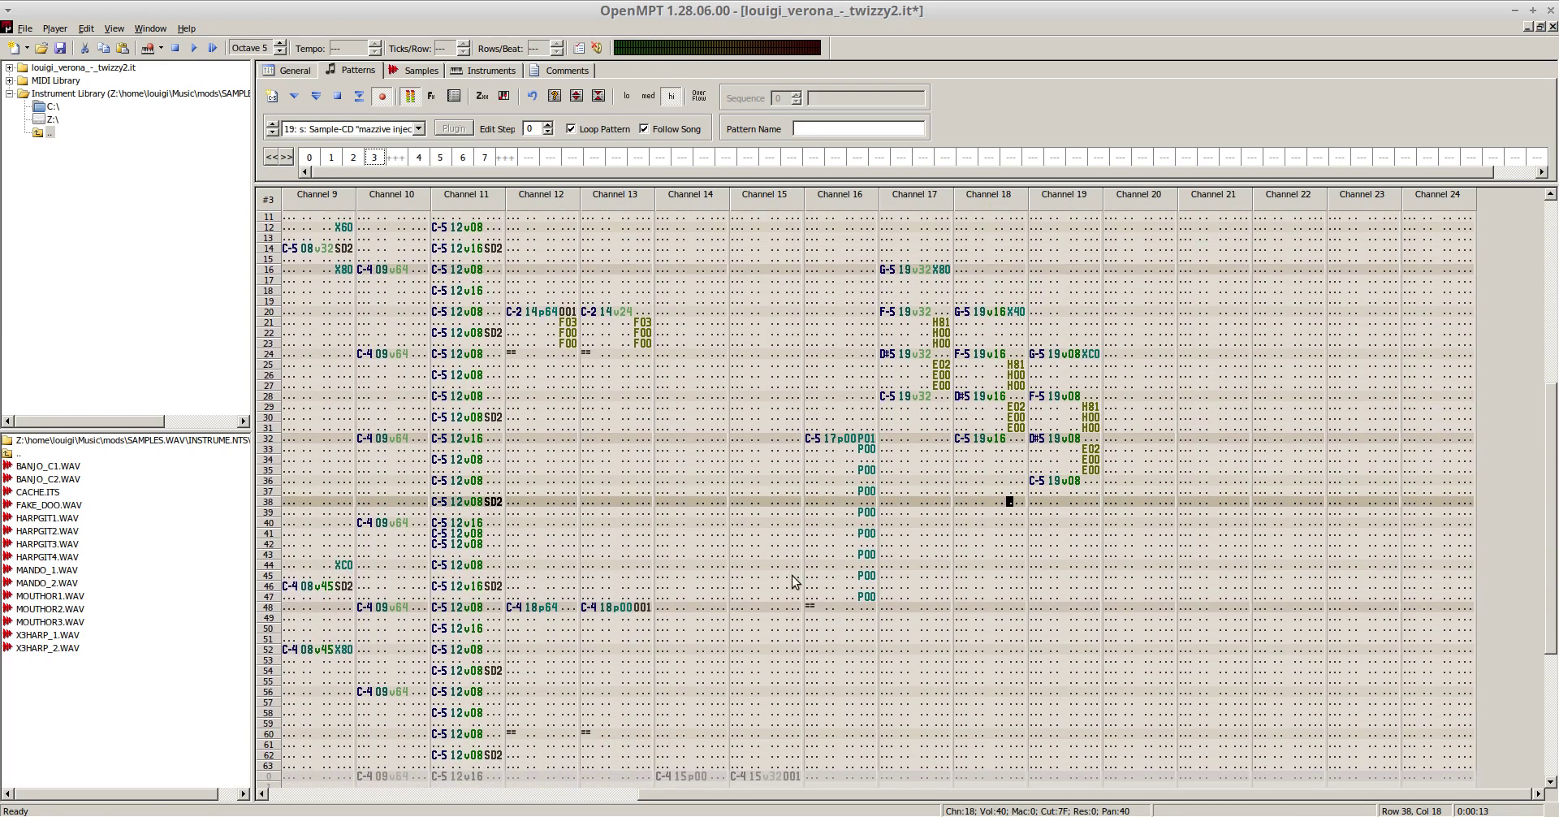
# - Delete the portamento-down effects at rows 29 to 31 of channel 18 and rows 33 to 35 of channel 19
pyautogui.moveTo(1009, 406); pyautogui.dragTo(1090, 469)
pyautogui.press('Delete')
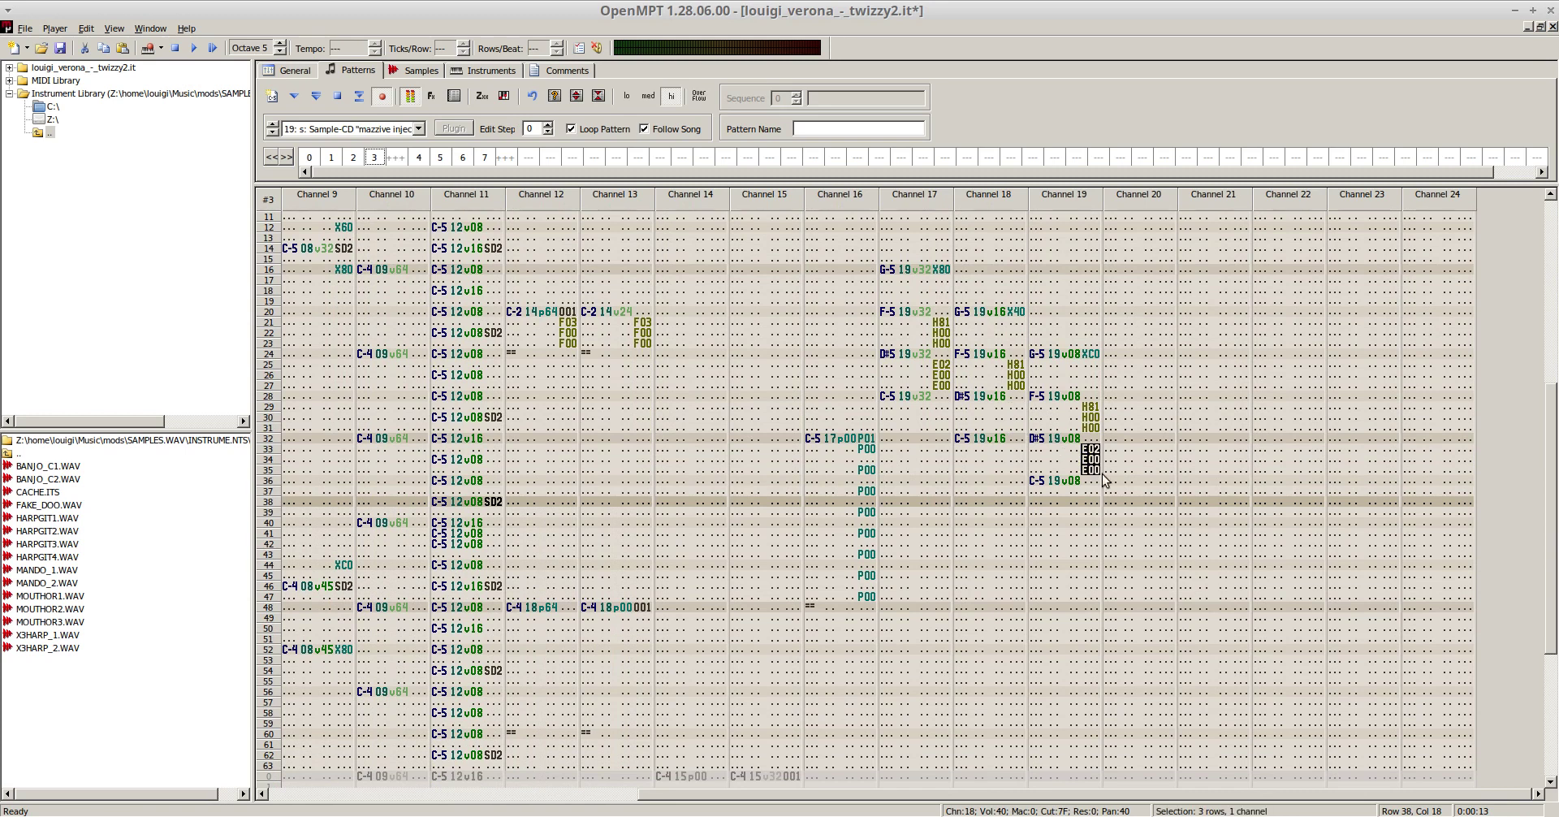
pyautogui.press('Delete')
# - Add note-offs at row 30 of channel 17, row 34 of channel 18 and row 38 of channel 19, and replay pattern 3
pyautogui.click(899, 417)
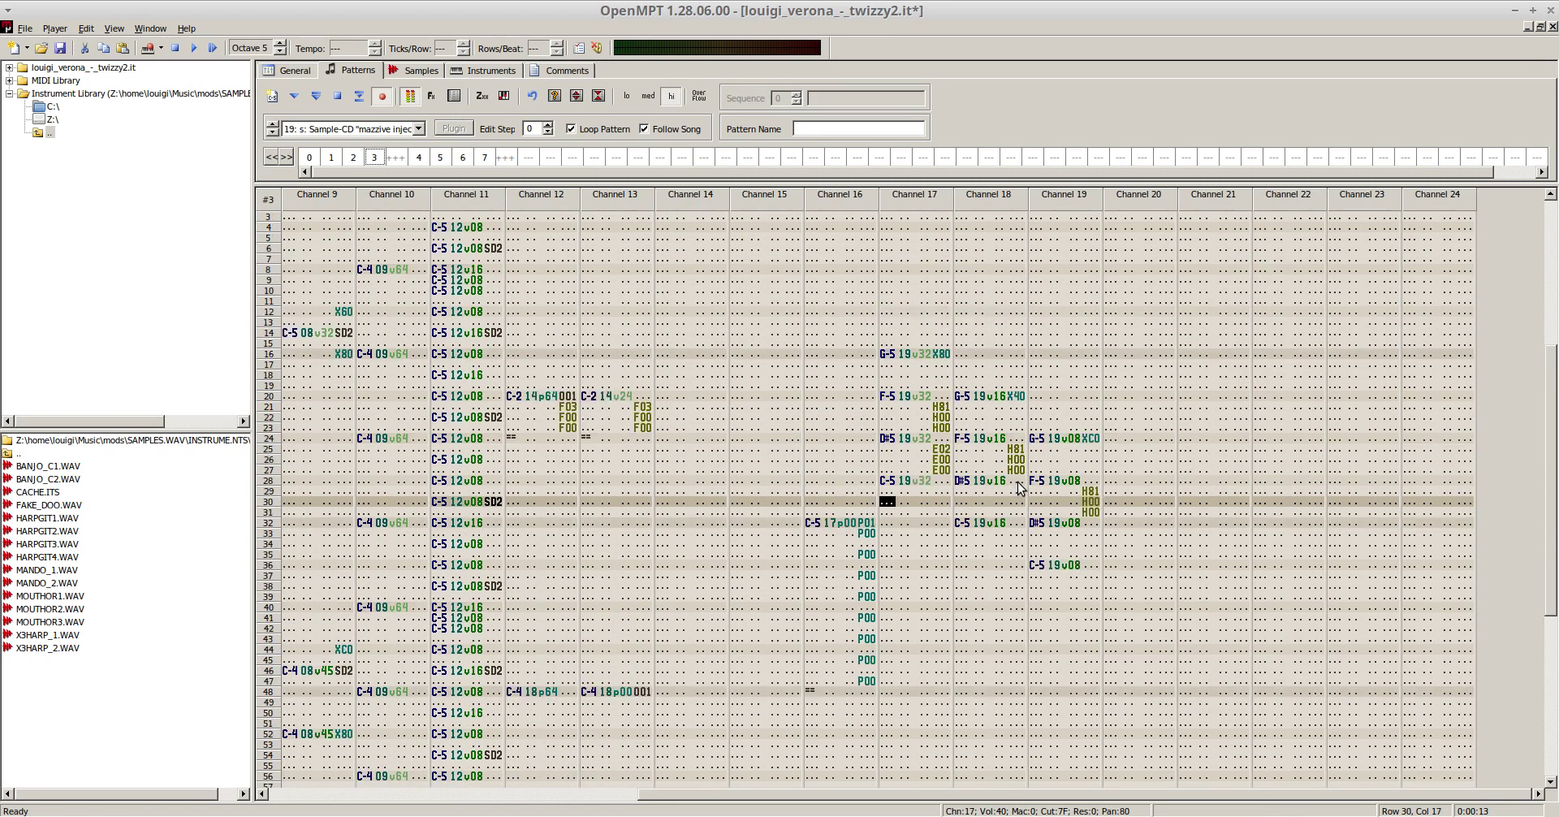
pyautogui.press('=')
pyautogui.click(968, 554)
pyautogui.press('=')
pyautogui.click(1031, 544)
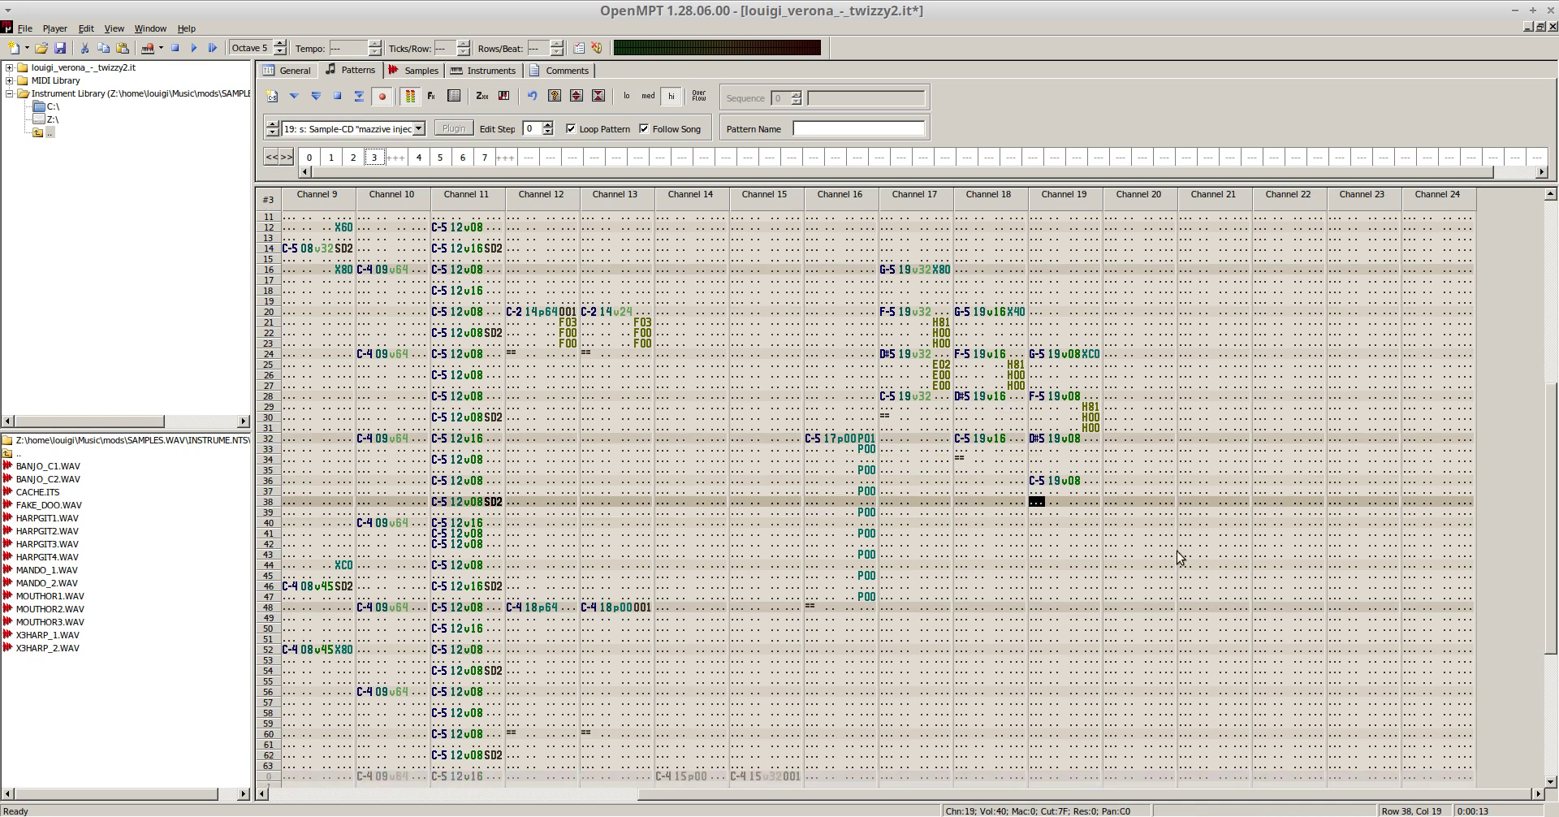
pyautogui.press('=')
pyautogui.press('F6')
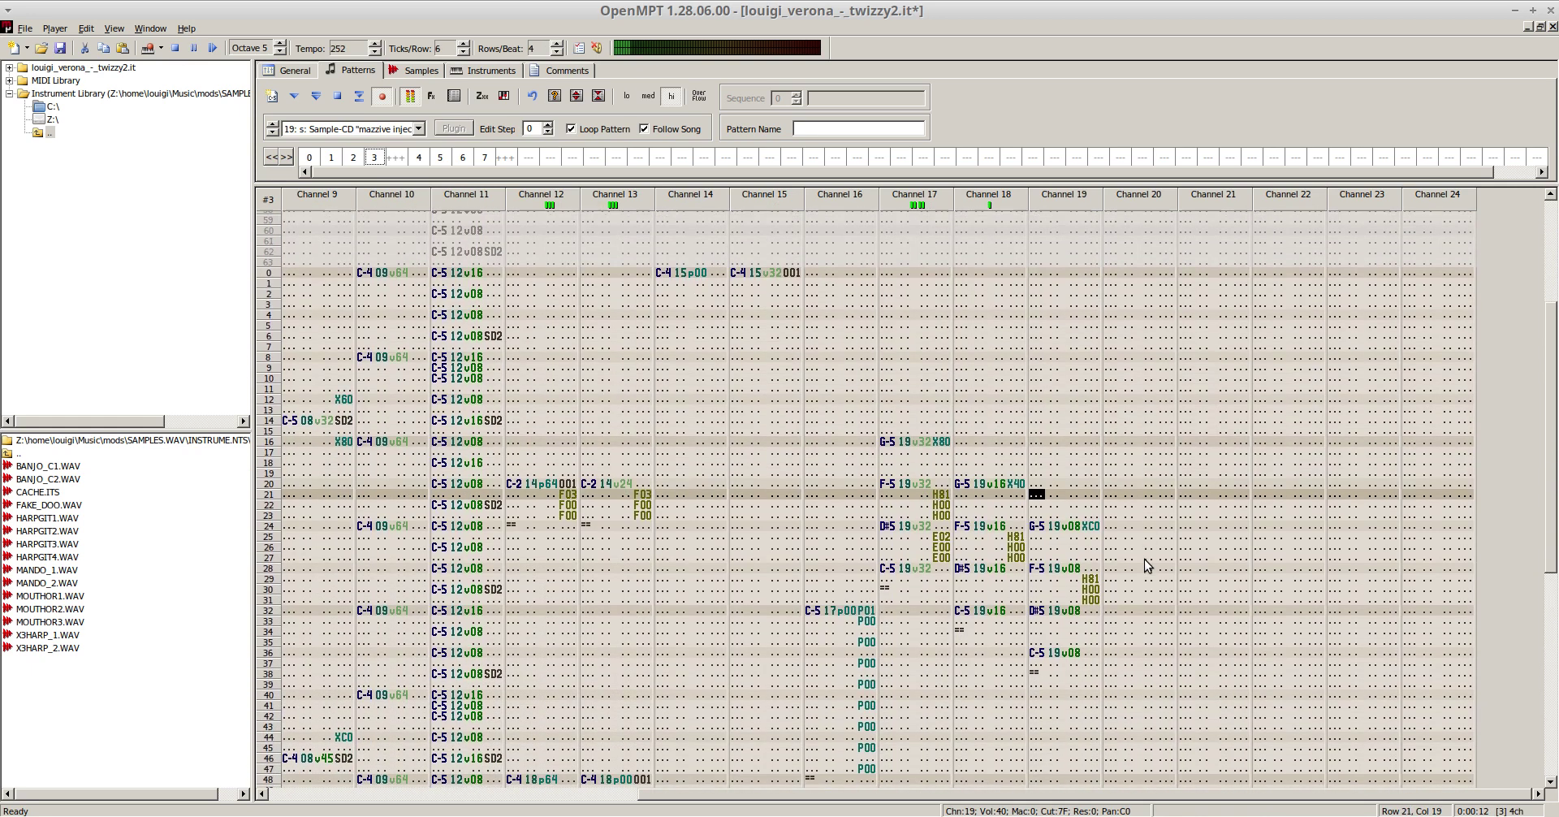
pyautogui.press('F8')
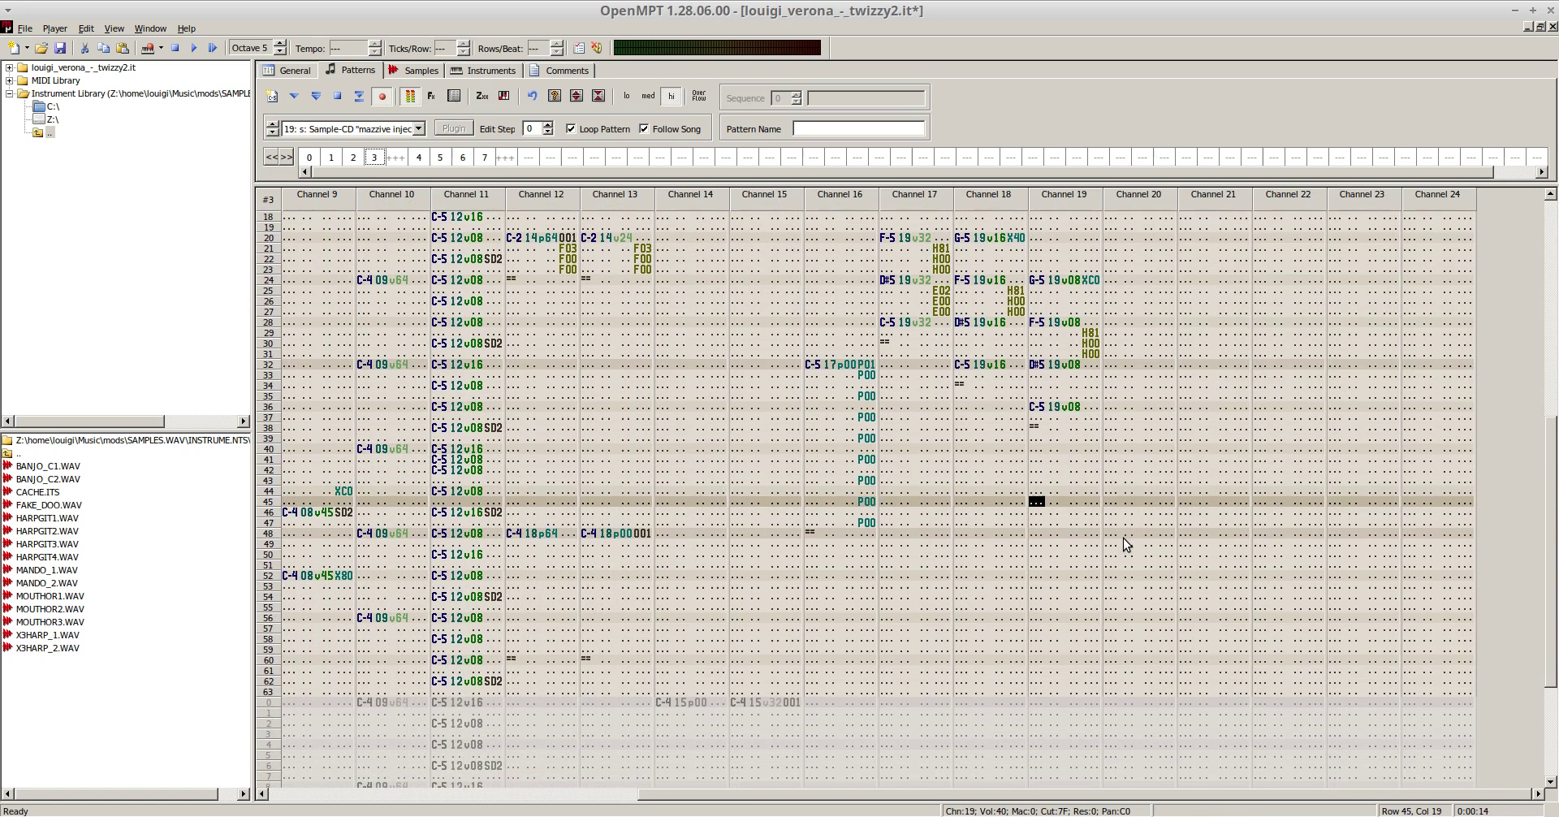
# - Play from pattern 2 through pattern 3 without pattern looping to hear how the two melodies connect
pyautogui.press('KP_Subtract')
pyautogui.press('F5')
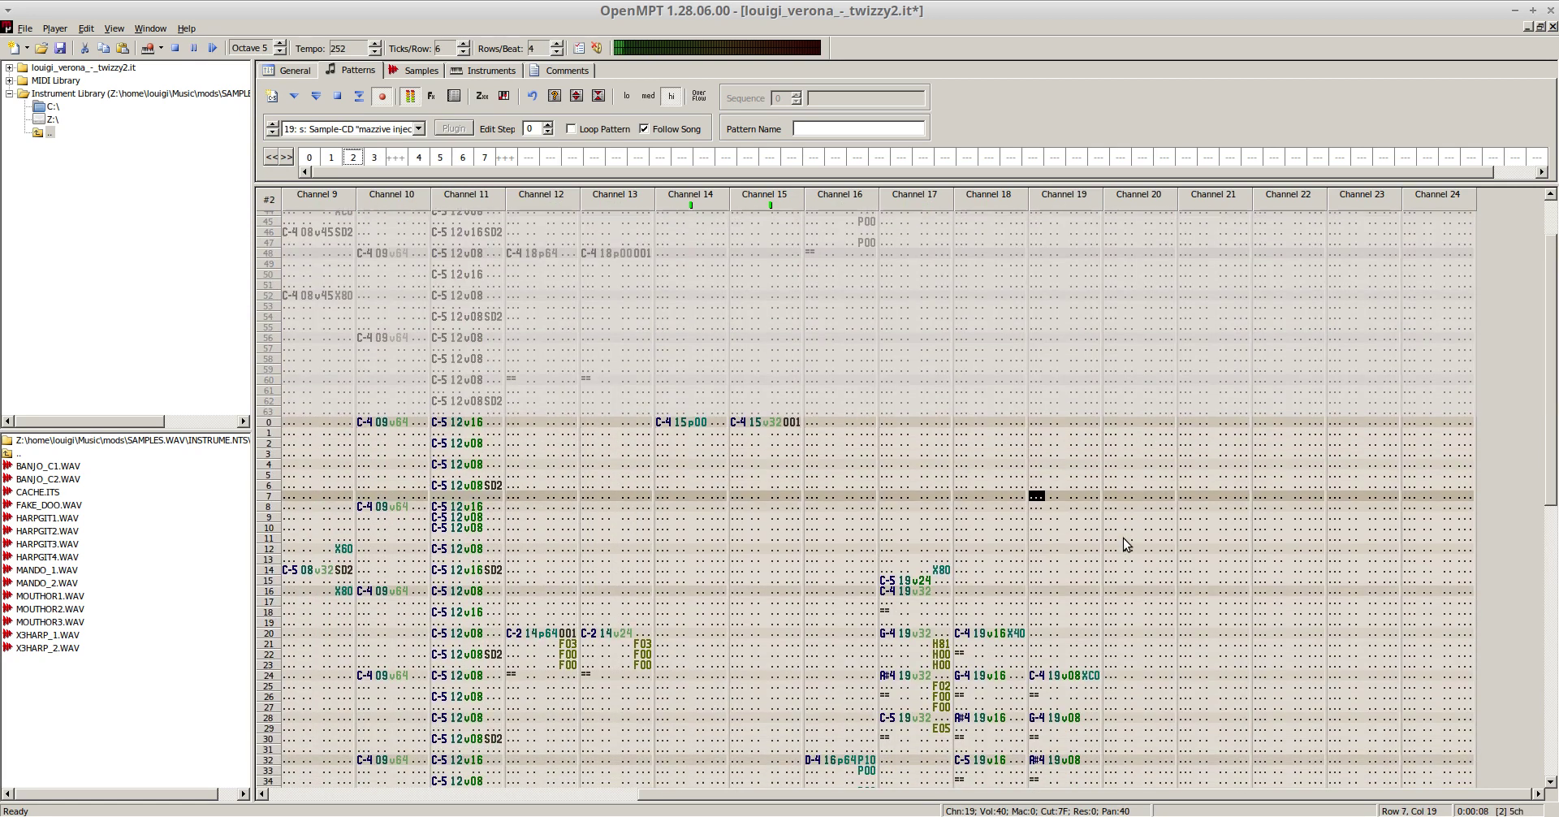
pyautogui.press('Left')
pyautogui.press('Left')
pyautogui.press('Left')
pyautogui.press('Left')
pyautogui.press('Left')
pyautogui.press('Left')
pyautogui.press('Left')
pyautogui.press('Left')
pyautogui.press('Left')
pyautogui.press('Left')
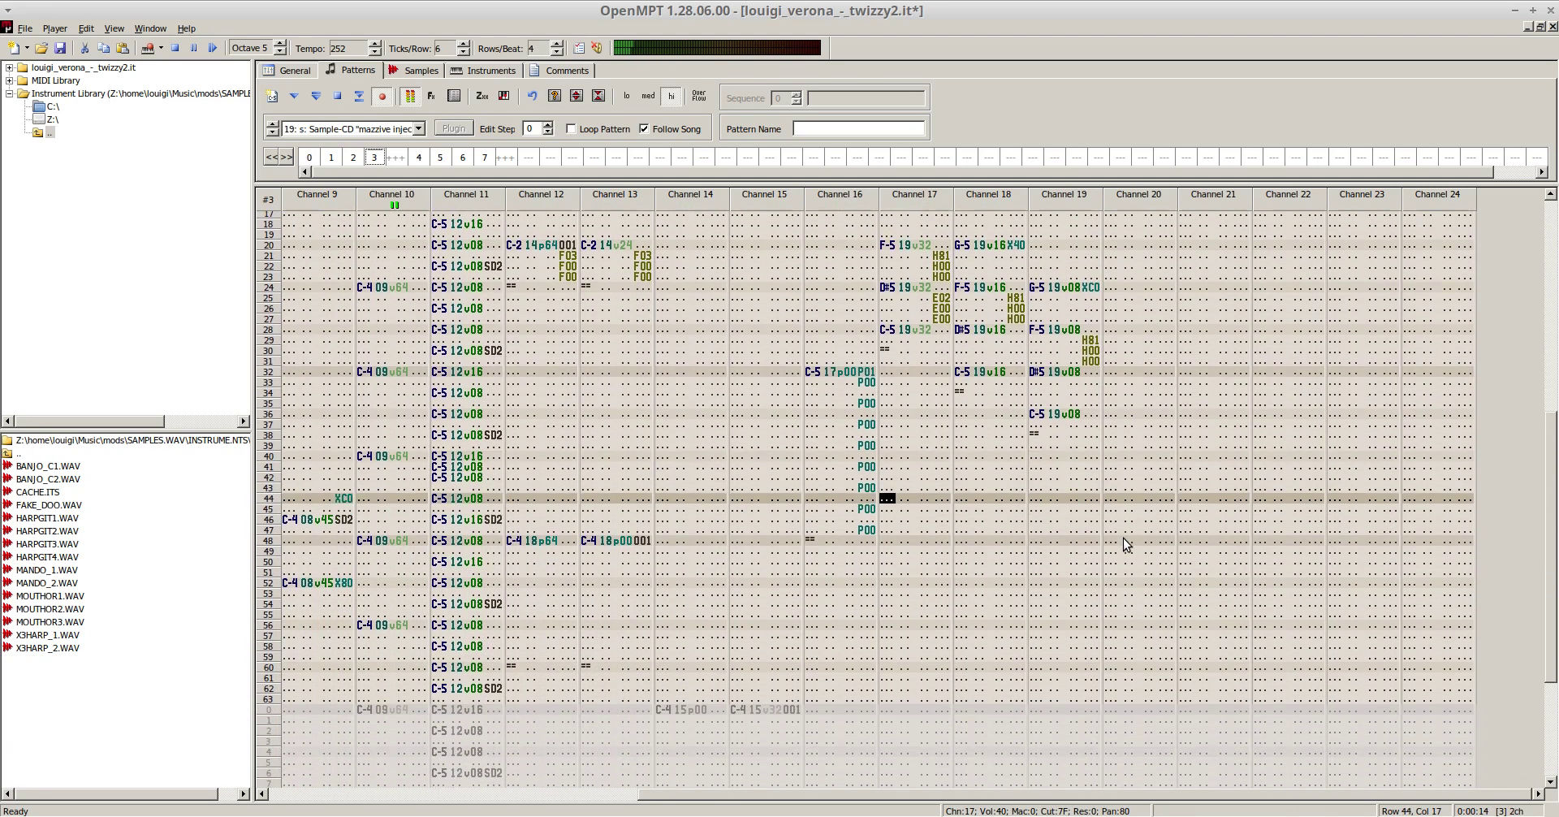
# - Set the row 25 portamento-down effect in channel 17 of pattern 3 to E03 and replay the looped pattern
pyautogui.press('F8')
pyautogui.press('Up')
pyautogui.press('Up')
pyautogui.press('Up')
pyautogui.press('Up')
pyautogui.press('Up')
pyautogui.press('Up')
pyautogui.press('Up')
pyautogui.press('Up')
pyautogui.press('Up')
pyautogui.press('Up')
pyautogui.press('Up')
pyautogui.press('Up')
pyautogui.press('Up')
pyautogui.press('Up')
pyautogui.press('Up')
pyautogui.press('Up')
pyautogui.press('Up')
pyautogui.press('Up')
pyautogui.press('Up')
pyautogui.press('Up')
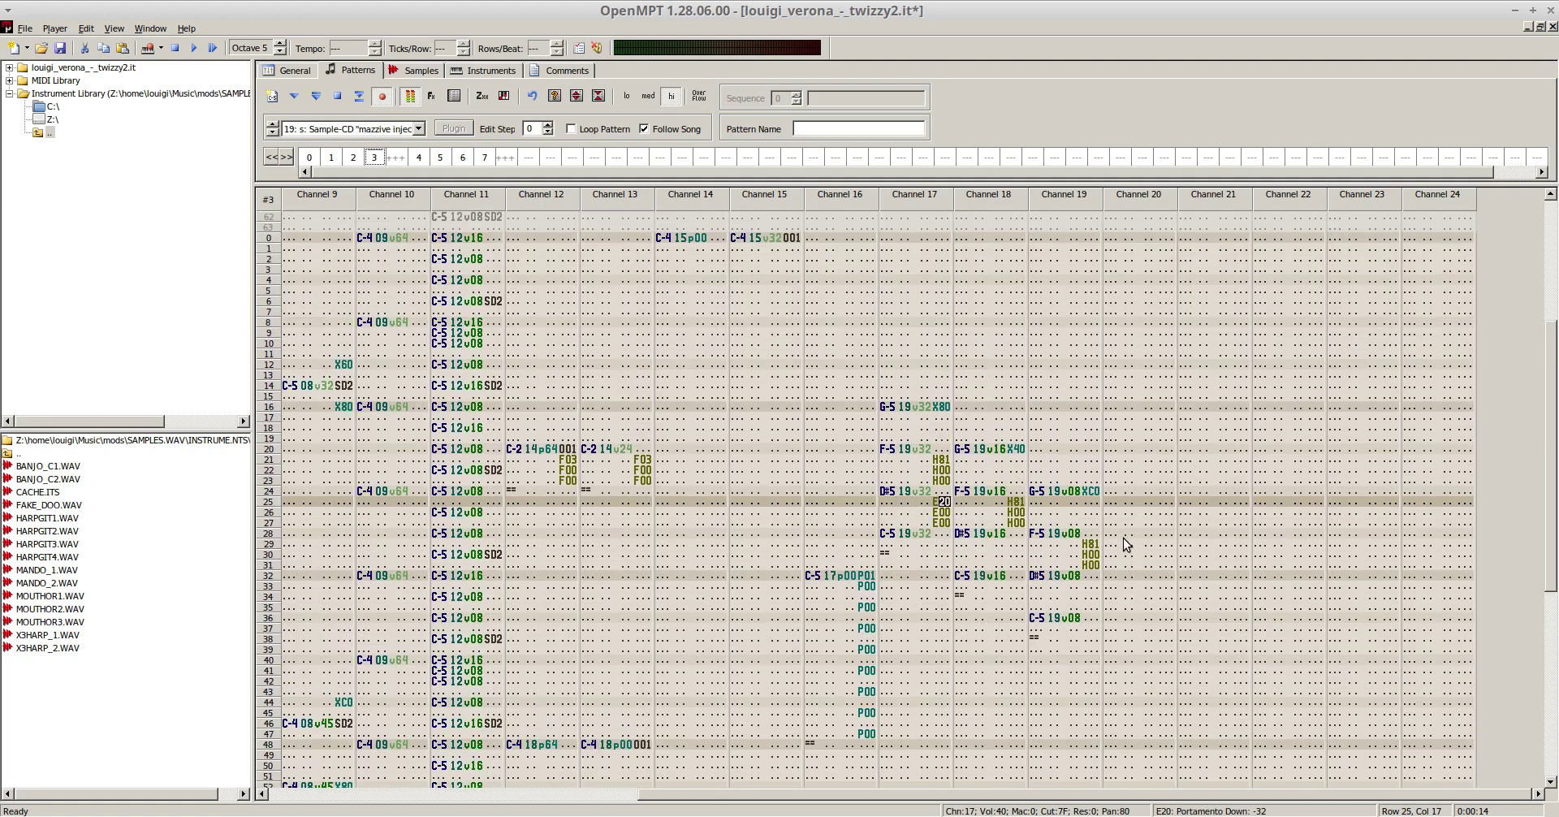
pyautogui.write('3')
pyautogui.press('F7')
pyautogui.press('Left')
pyautogui.press('Left')
pyautogui.press('Left')
pyautogui.press('Left')
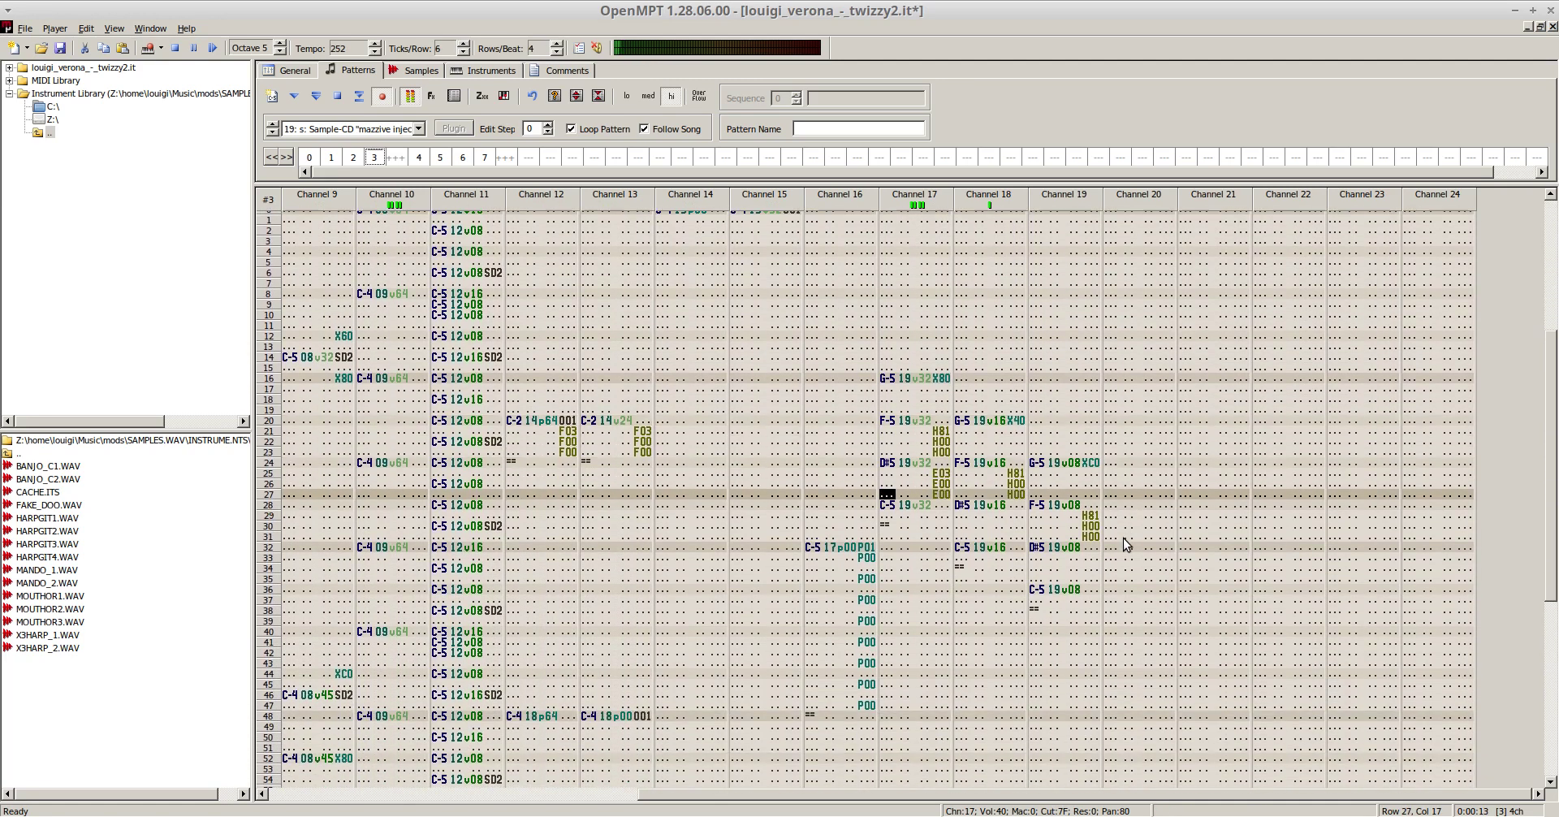
# - Set the row 25 portamento-down effect in channel 17 to E04 and replay the phrase
pyautogui.press('F8')
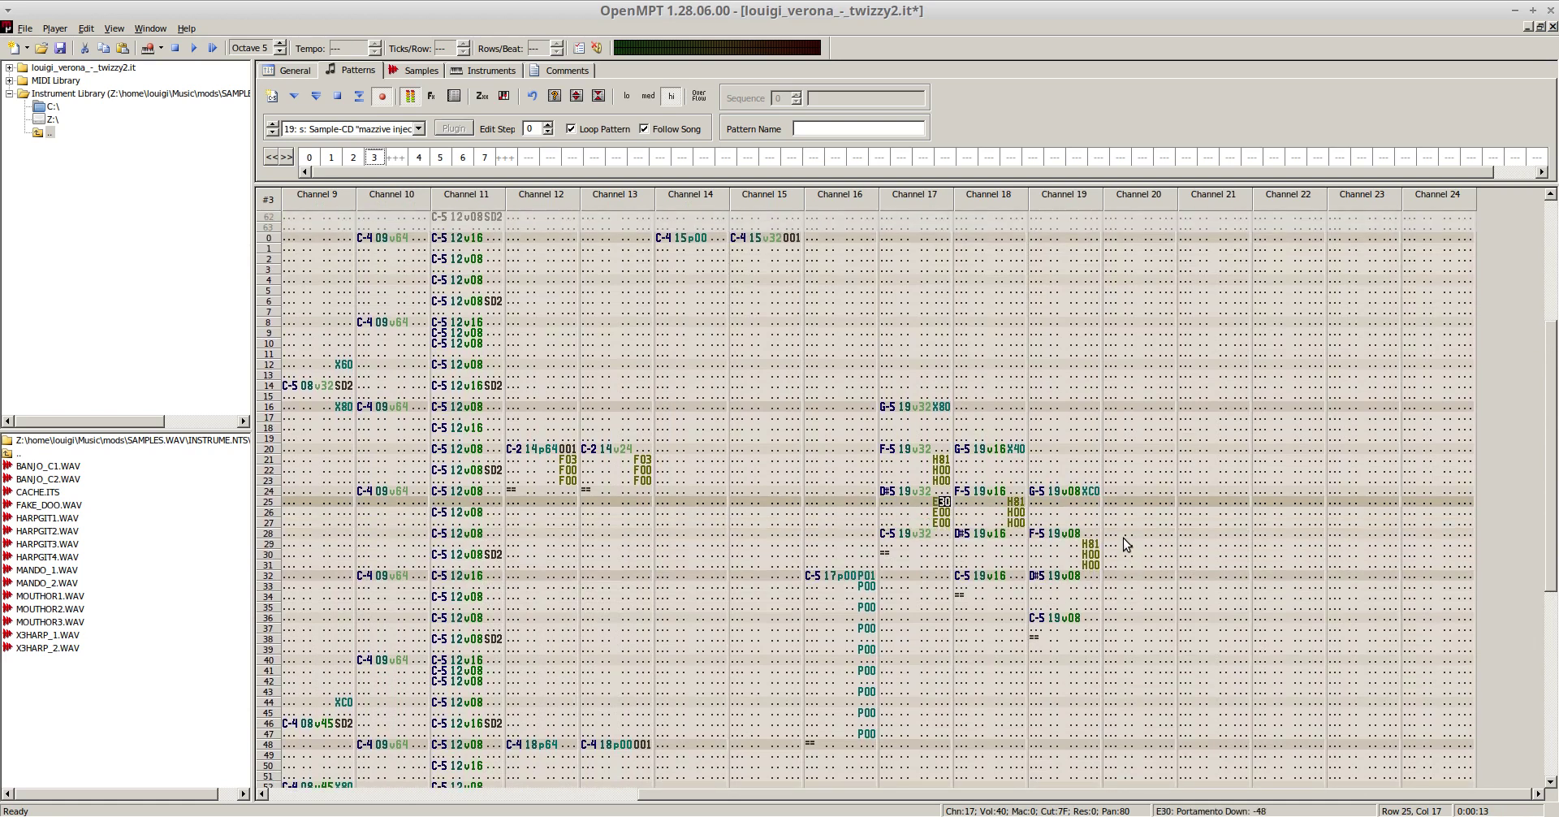
pyautogui.press('F6')
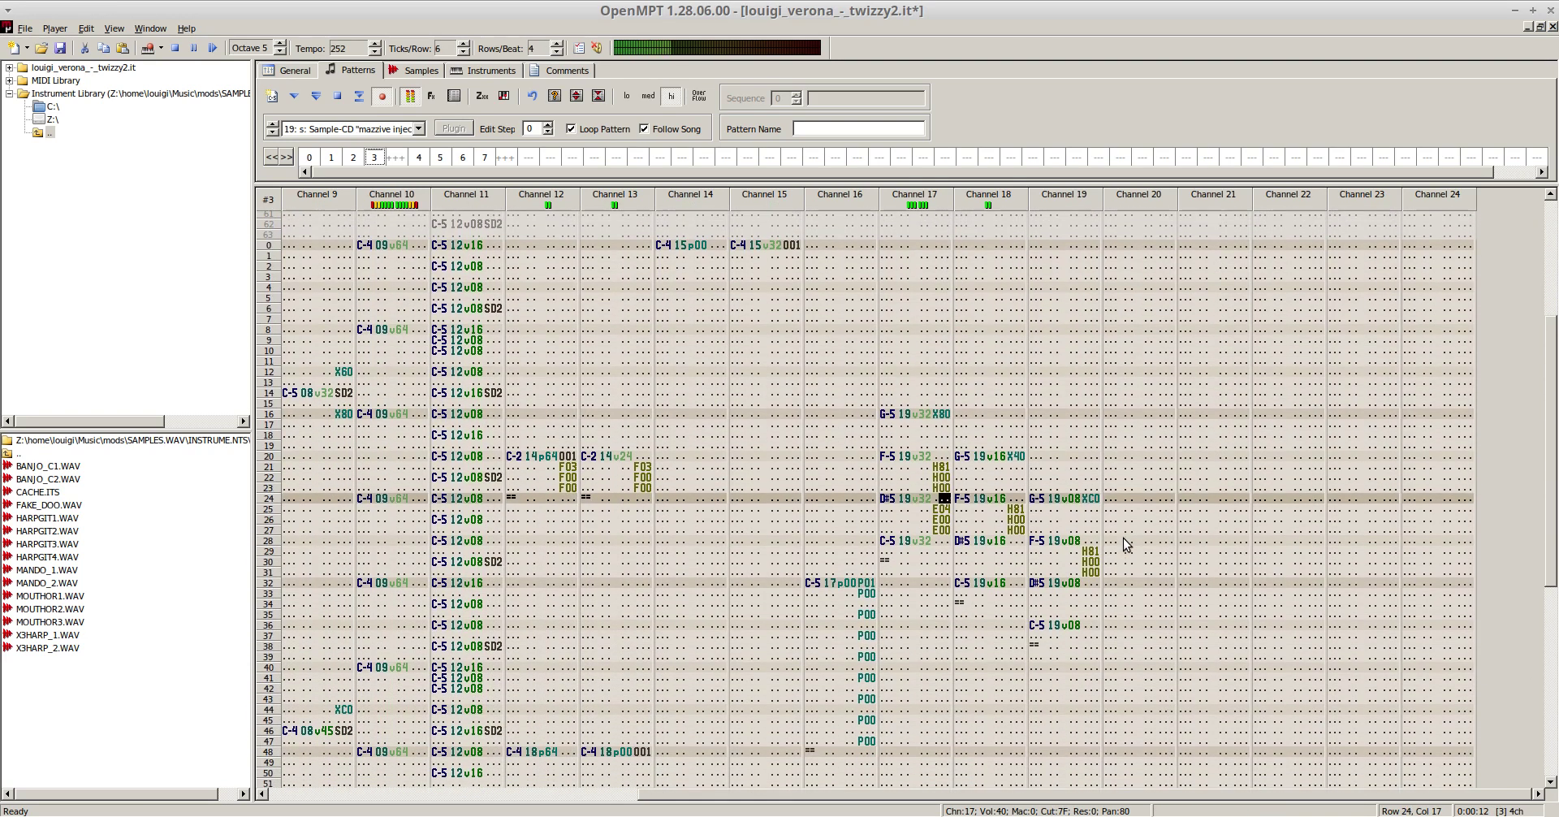
pyautogui.press('F8')
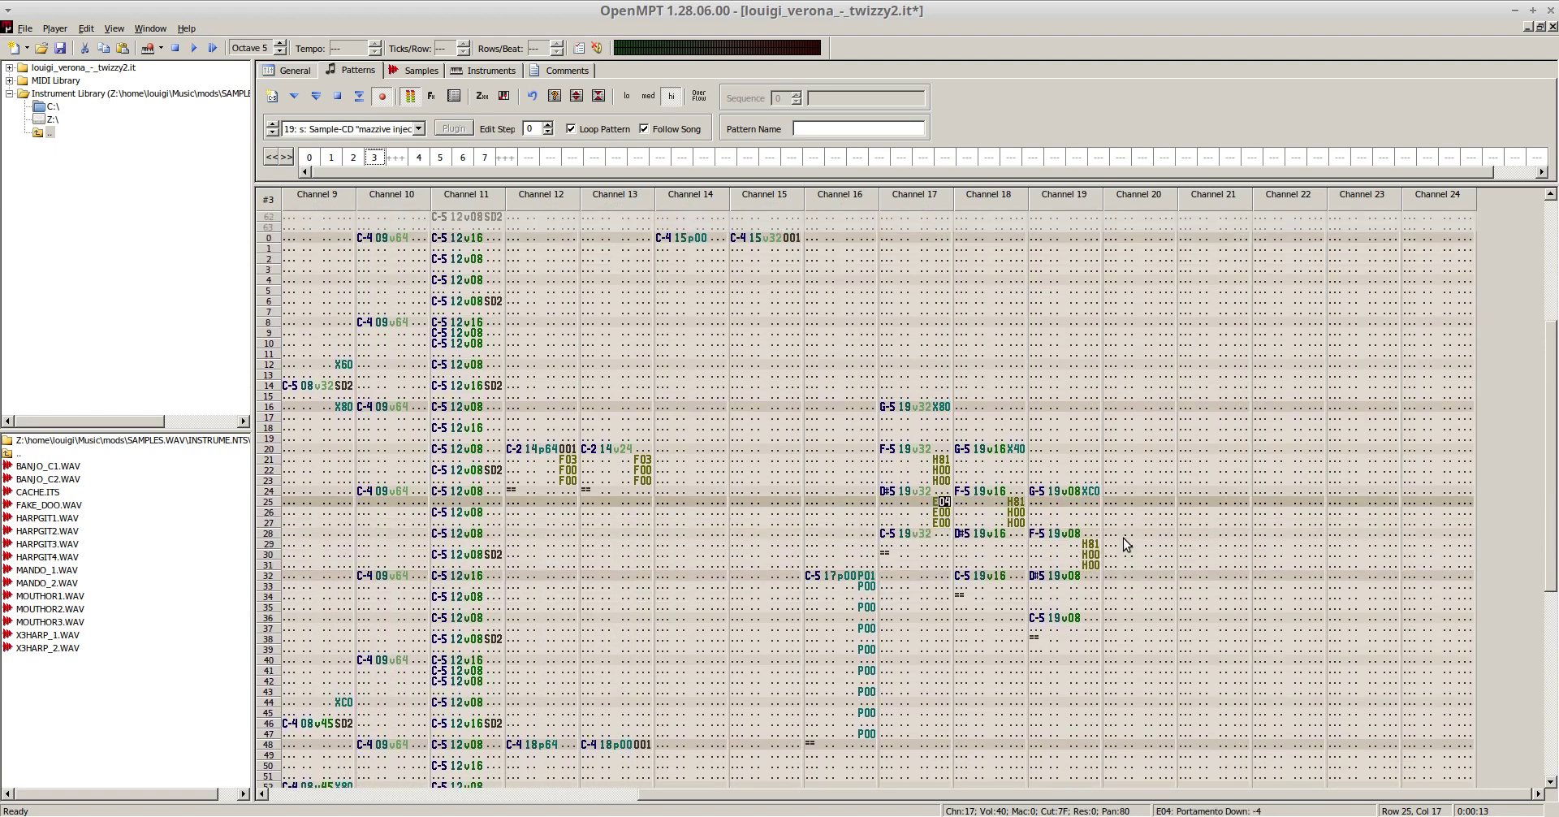
# - Try E05 as the row 25 portamento-down effect in channel 17, replay the phrase, and set the effect back to E03
pyautogui.press('F6')
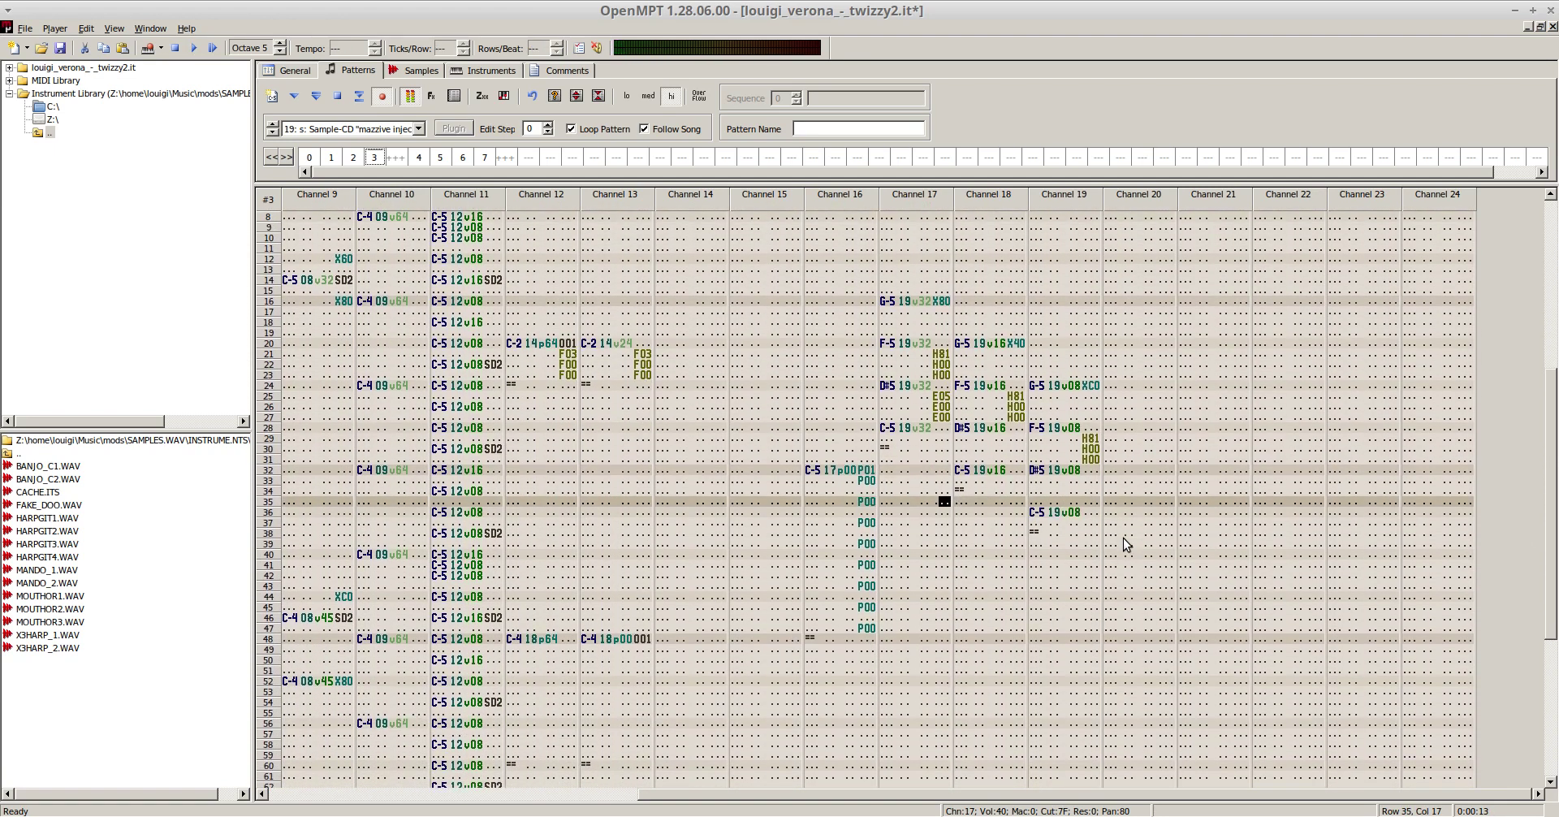
pyautogui.press('F8')
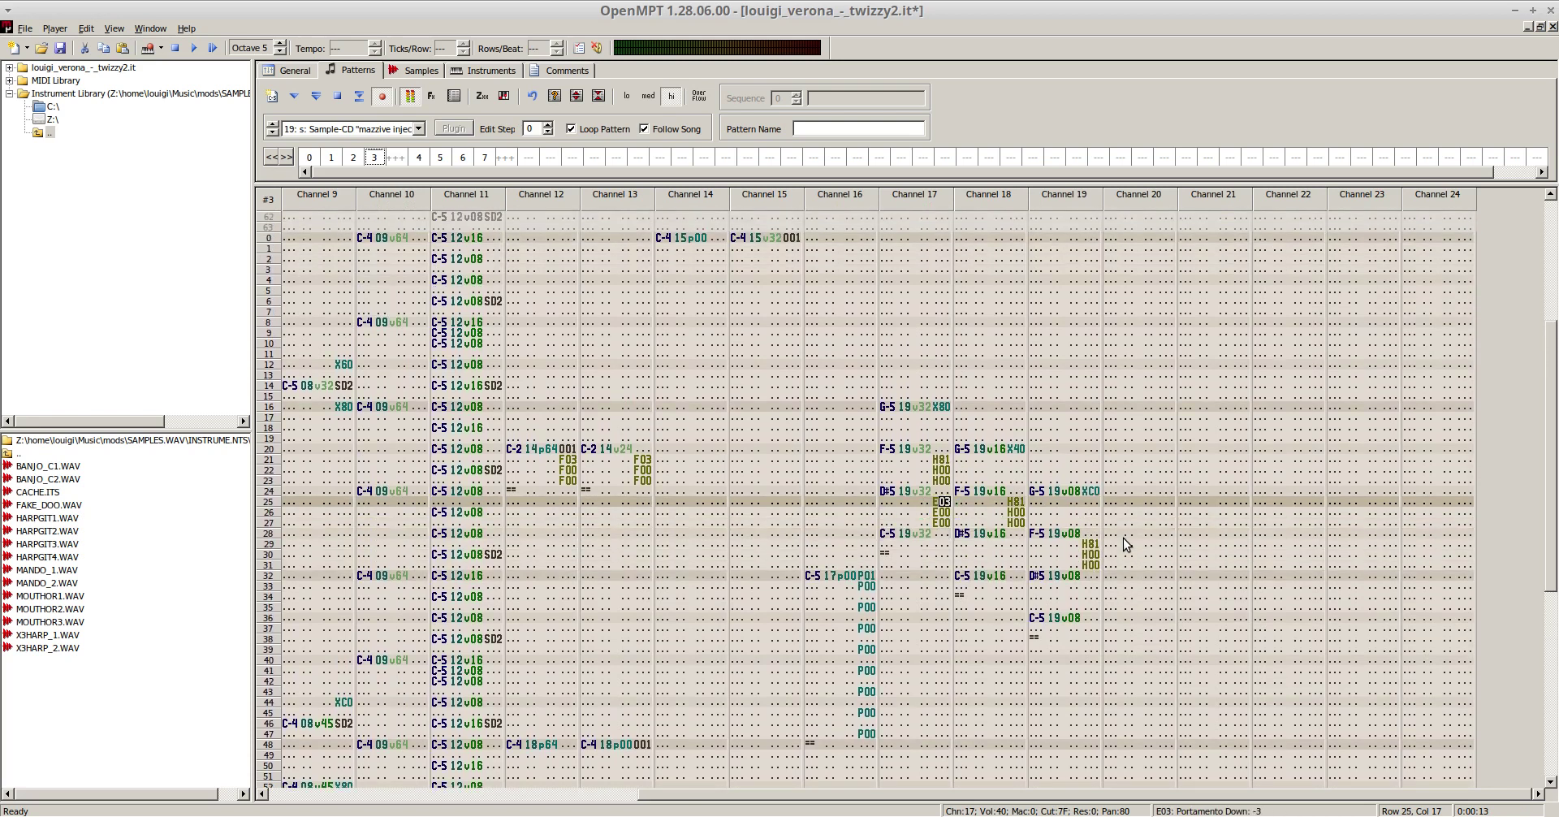
# - Enter a G-6 note with instrument 19 and volume 24 at row 15 of channel 17, and play the pattern
pyautogui.click(887, 398)
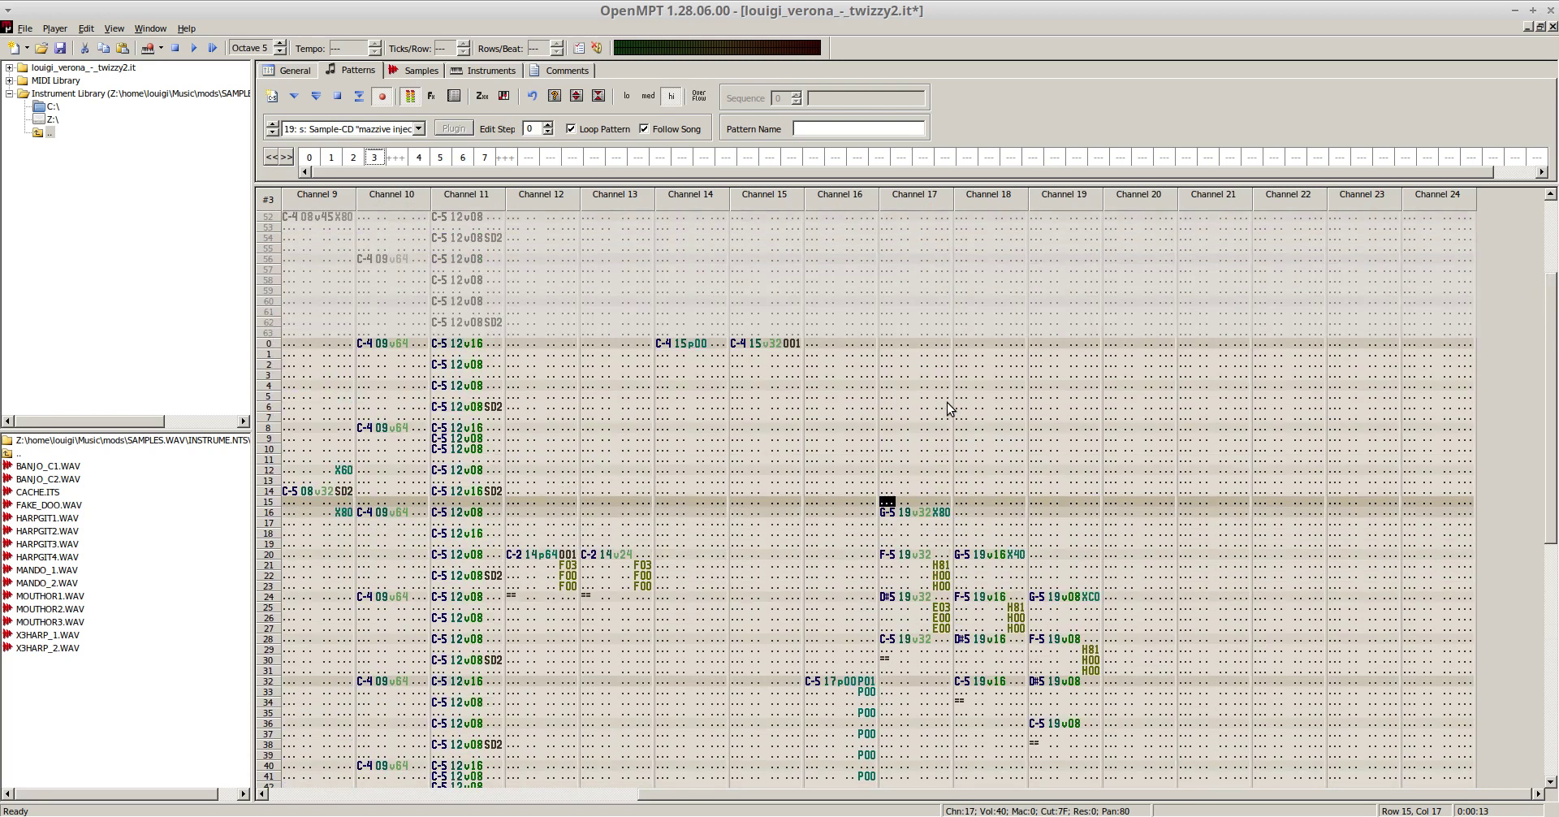
pyautogui.press('v')
pyautogui.press('u')
pyautogui.press('Right')
pyautogui.press('Right')
pyautogui.write('24')
pyautogui.press('F6')
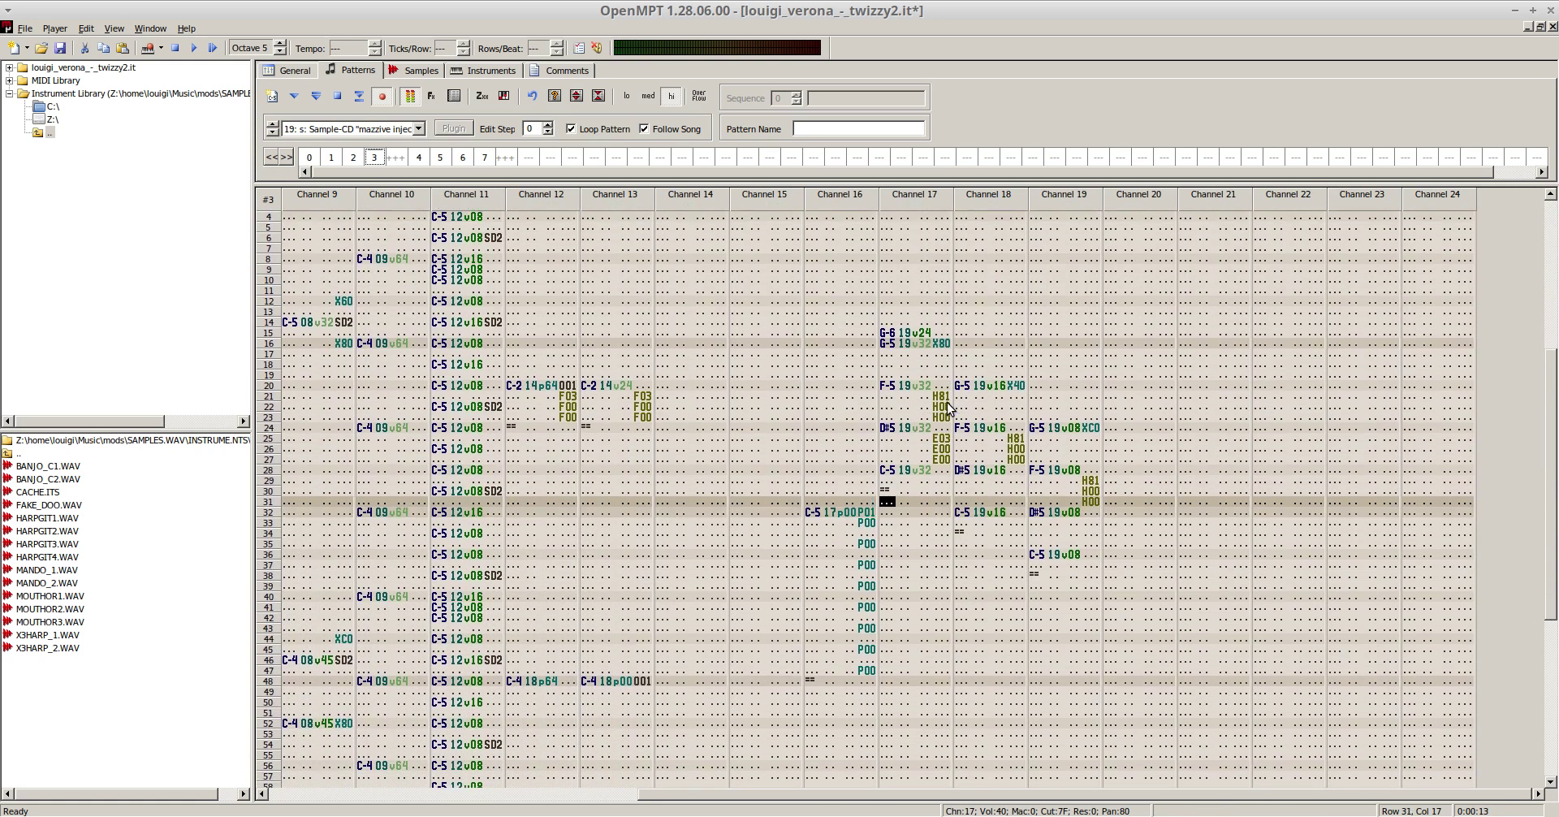
pyautogui.press('F8')
# - Check the panning placement in pattern 2, and enter an X80 panning effect at row 14 of channel 17 in pattern 3
pyautogui.press('Up')
pyautogui.hotkey('ctrl', 'Left')
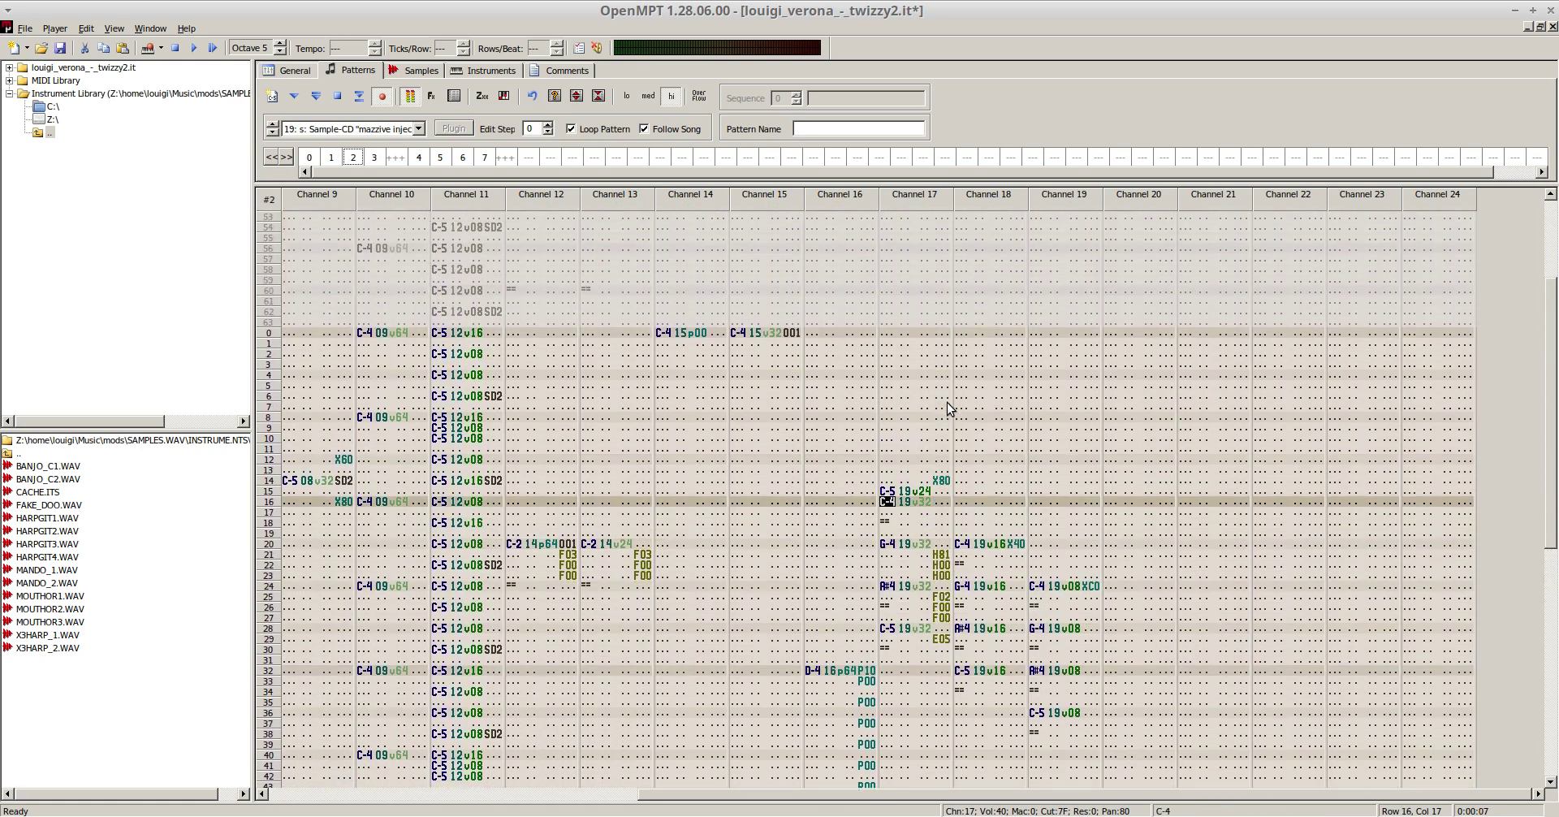
pyautogui.hotkey('ctrl', 'Right')
pyautogui.press('Right')
pyautogui.press('Right')
pyautogui.press('Right')
pyautogui.press('Right')
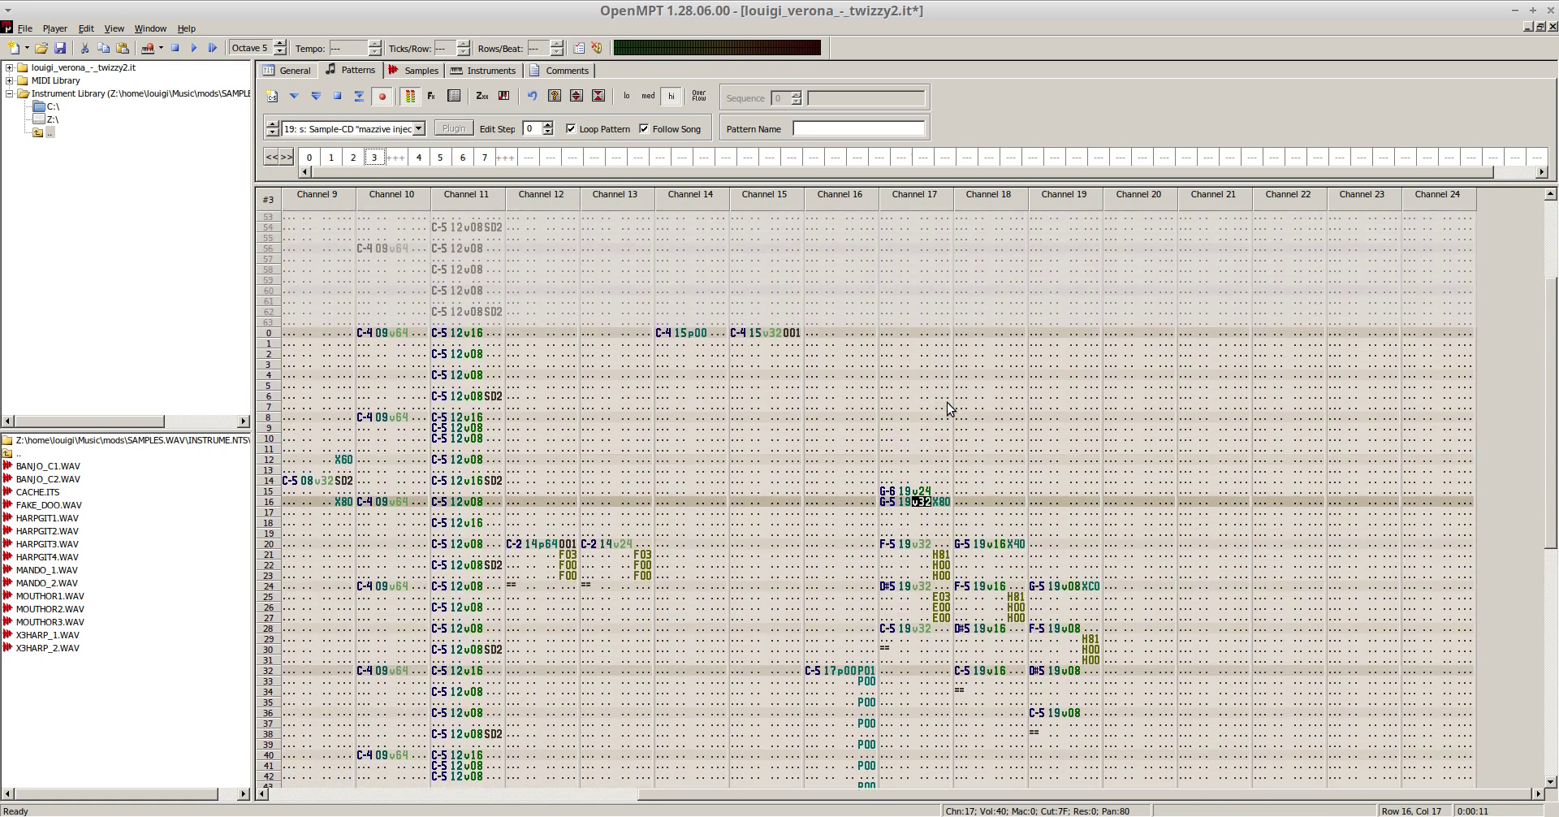
pyautogui.press('Up')
pyautogui.press('Up')
pyautogui.press('Left')
pyautogui.write('x')
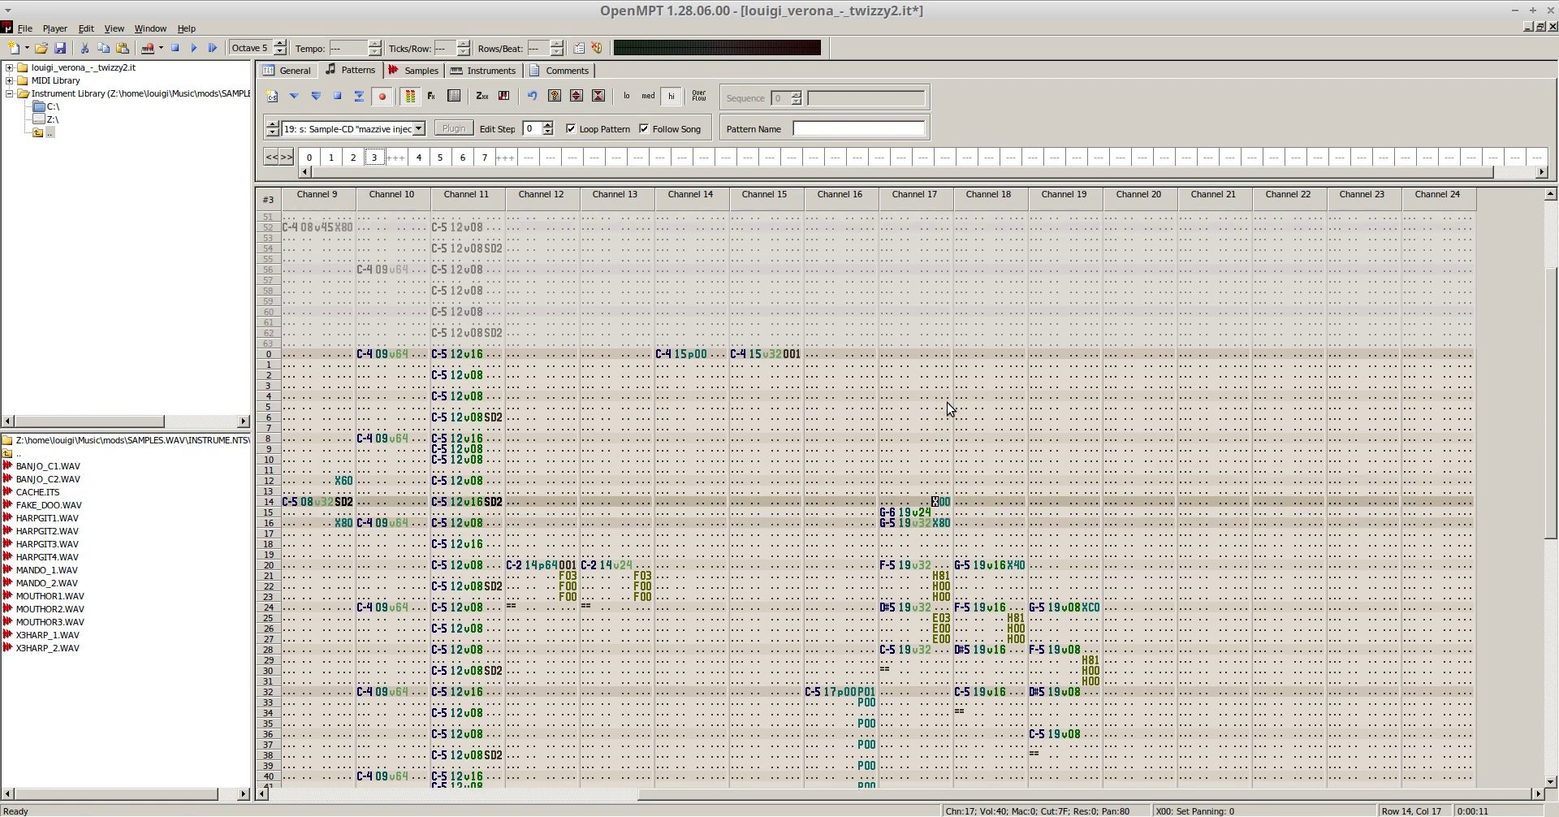
pyautogui.press('Right')
pyautogui.write('08XC')
pyautogui.write('0')
# - Delete the X80 panning effect from the G-5 note at row 16 of channel 17
pyautogui.press('Down')
pyautogui.press('Down')
pyautogui.press('Left')
pyautogui.press('Delete')
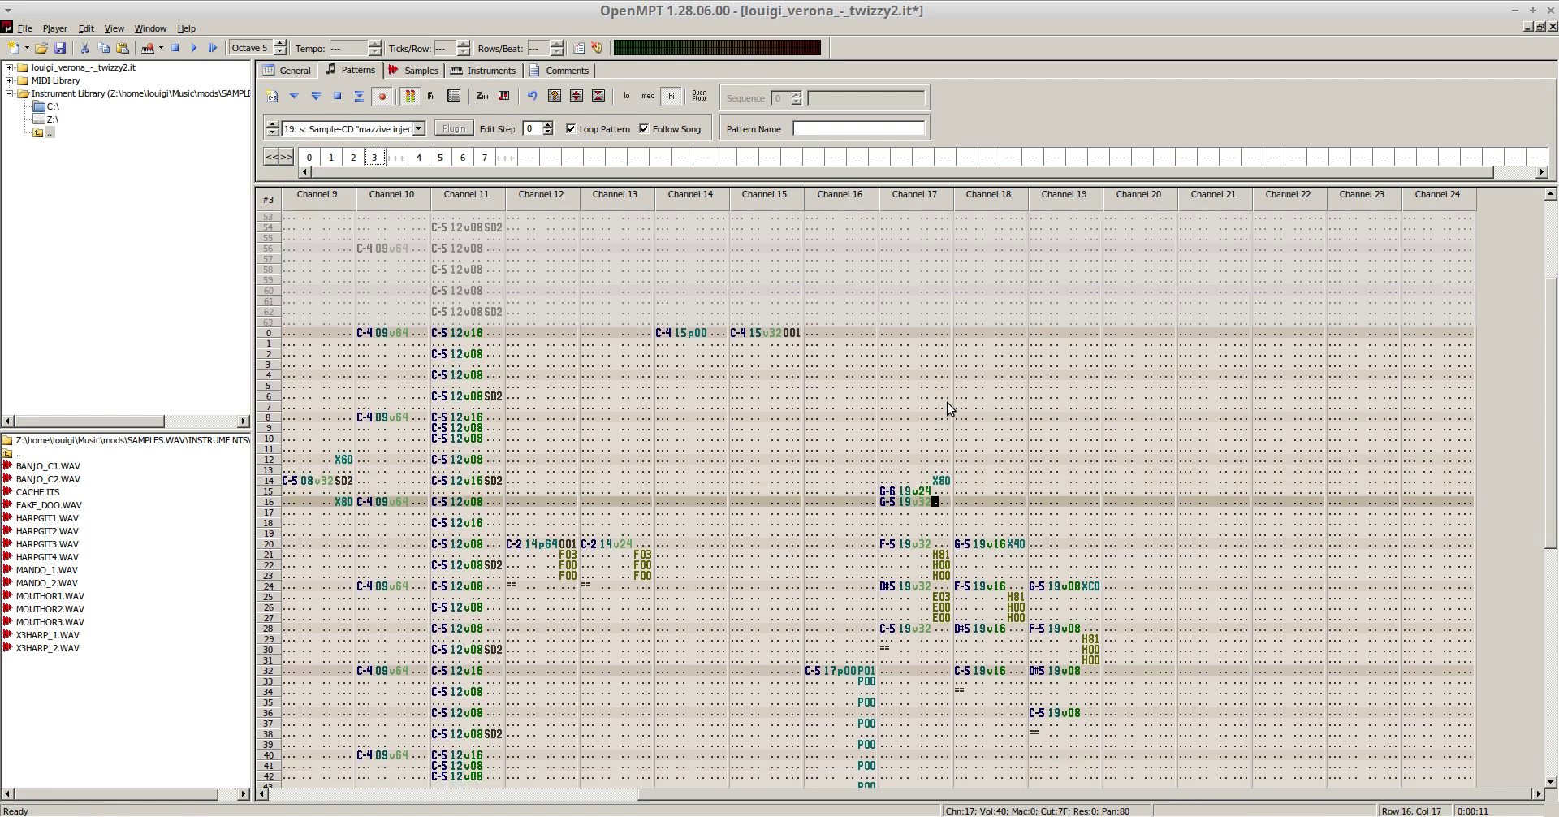
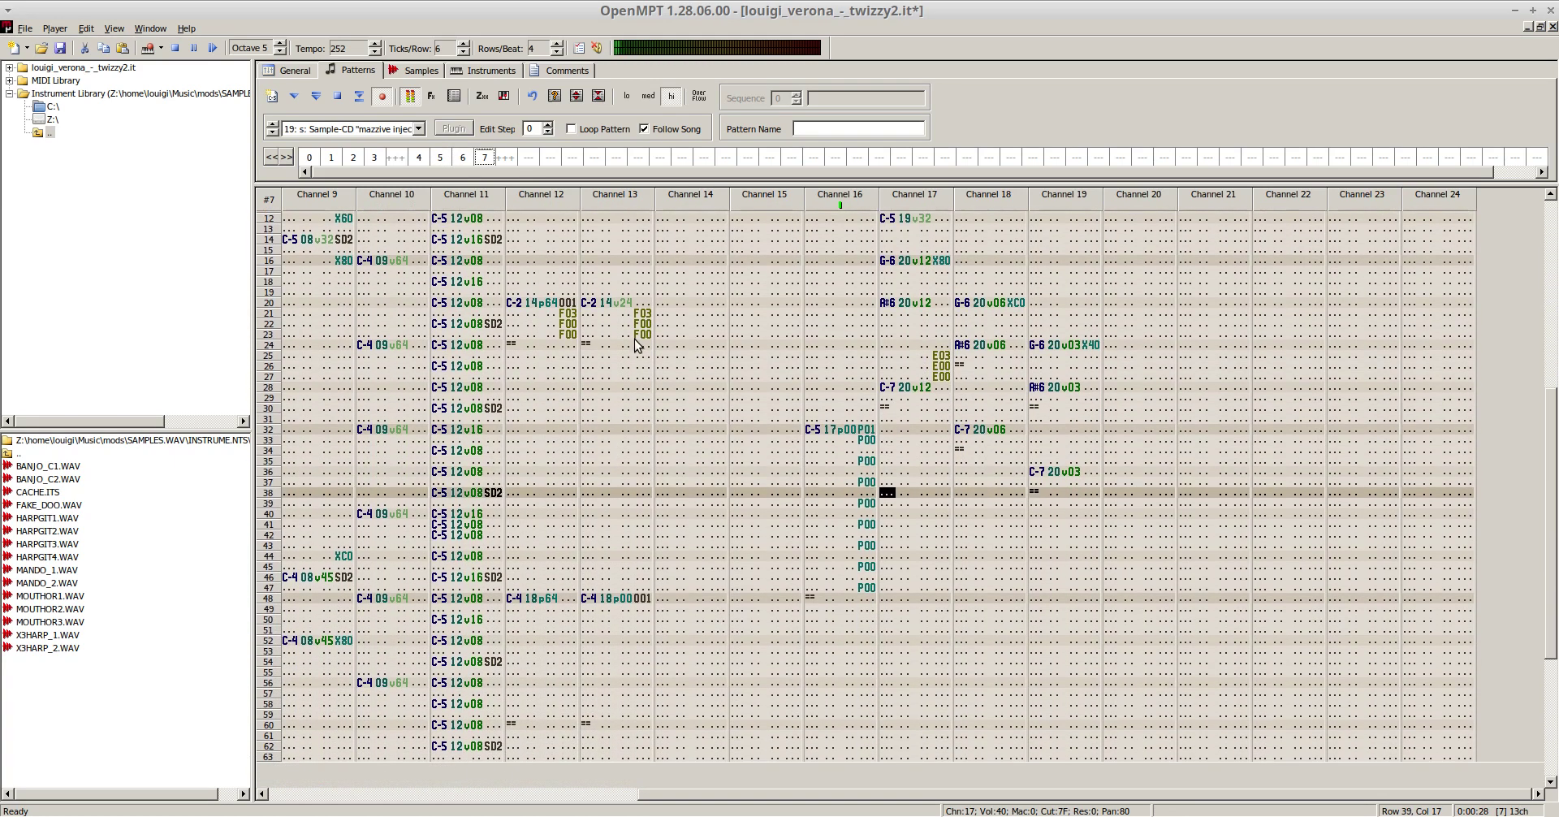
# - Stop the playback and replay the song from the beginning to hear the first patterns
pyautogui.press('F8')
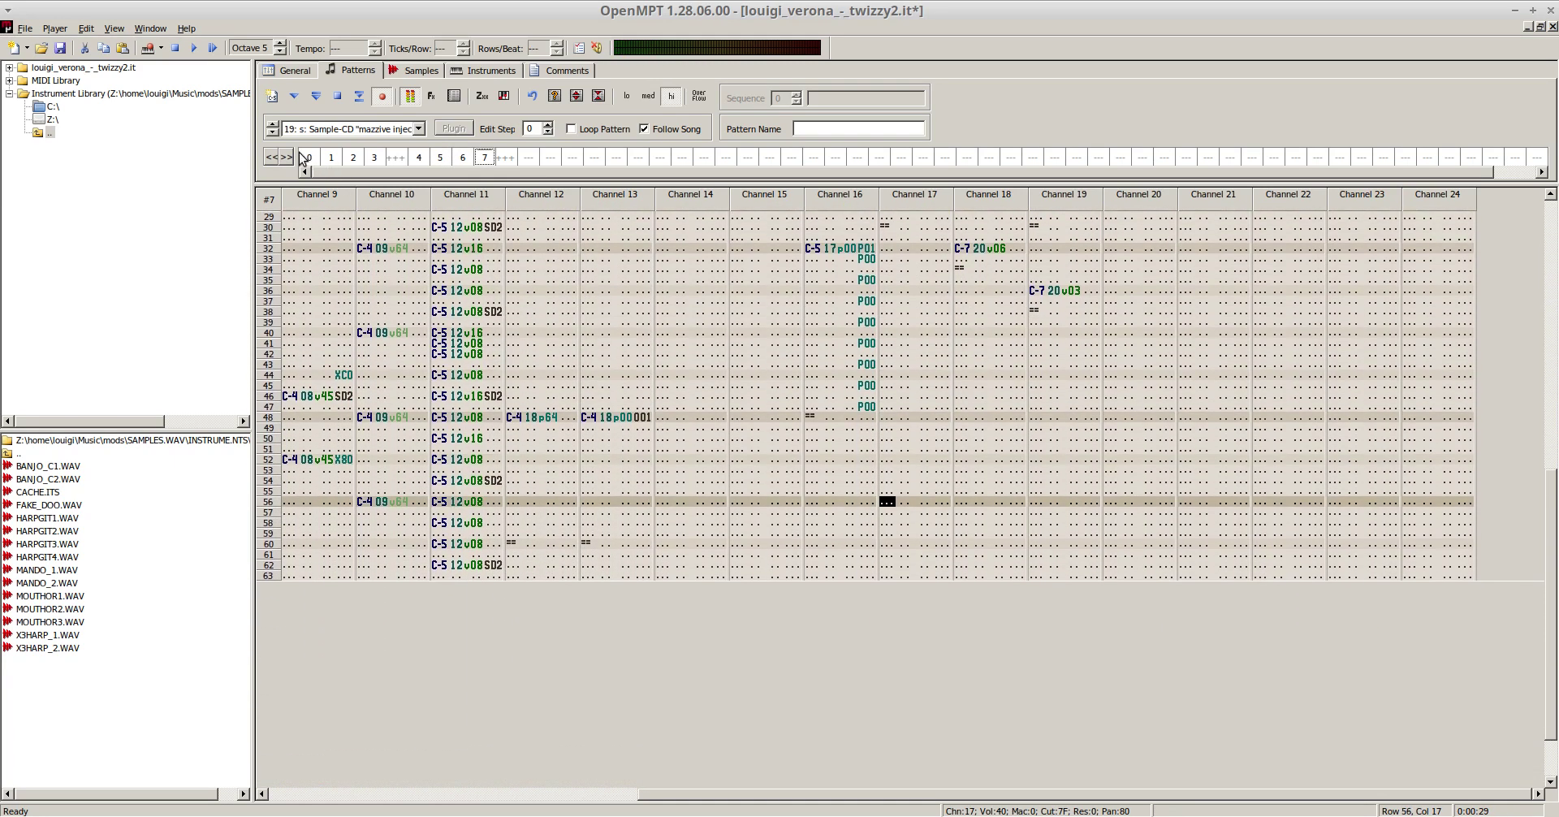
pyautogui.press('F5')
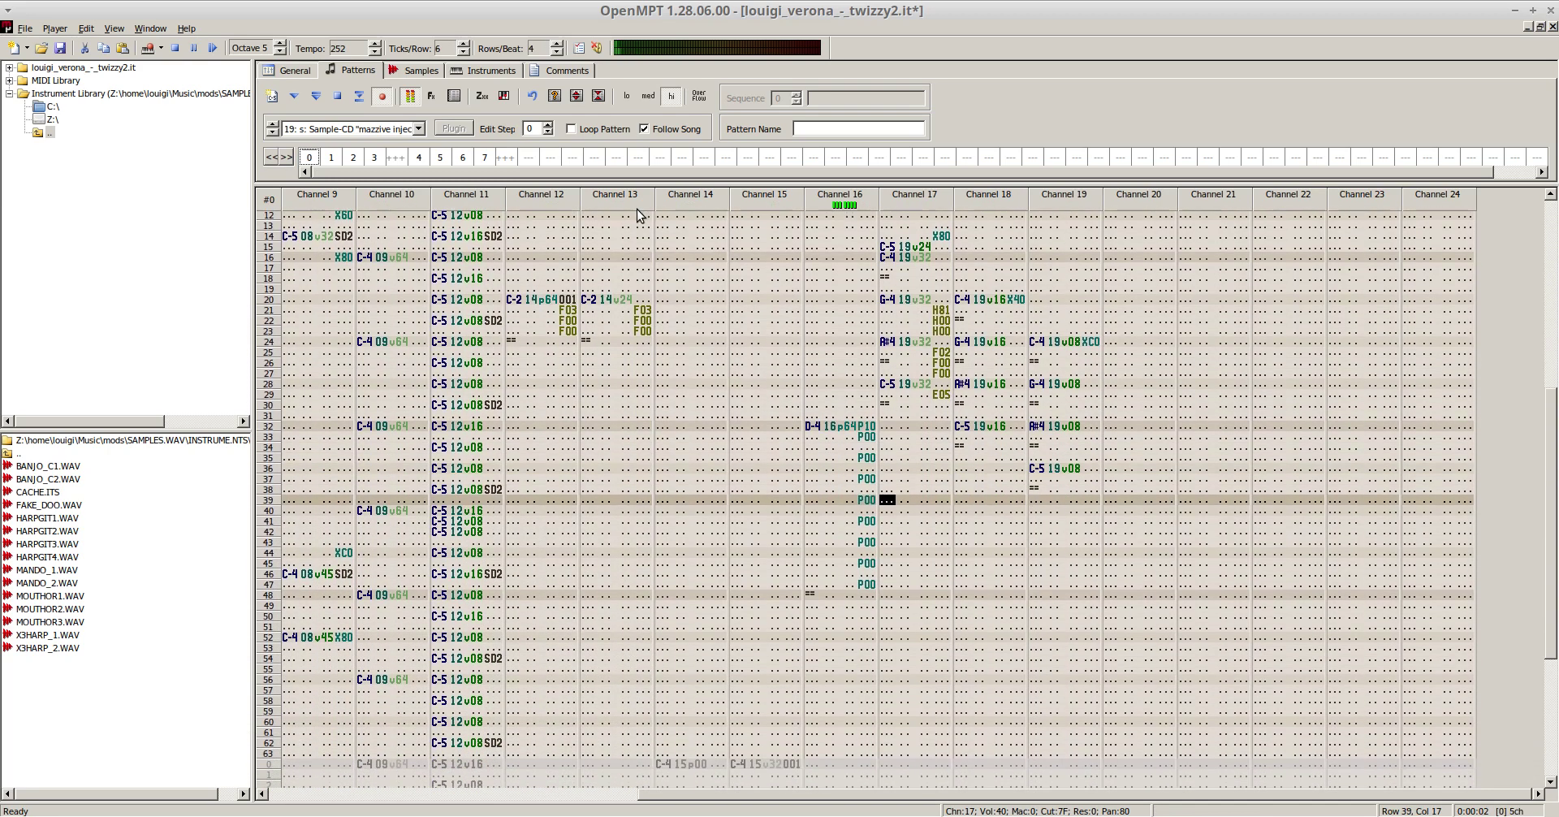
pyautogui.press('F8')
# - Try F05 as the row 29 pitch slide effect in channel 17 of pattern 3, and replay the pattern with pattern looping on
pyautogui.press('Up')
pyautogui.press('Up')
pyautogui.press('Up')
pyautogui.press('Up')
pyautogui.press('Up')
pyautogui.press('Up')
pyautogui.press('Up')
pyautogui.press('Up')
pyautogui.press('Up')
pyautogui.press('Up')
pyautogui.press('Up')
pyautogui.press('Up')
pyautogui.press('Up')
pyautogui.press('Up')
pyautogui.press('Up')
pyautogui.press('Up')
pyautogui.press('Up')
pyautogui.press('Up')
pyautogui.press('Up')
pyautogui.press('Up')
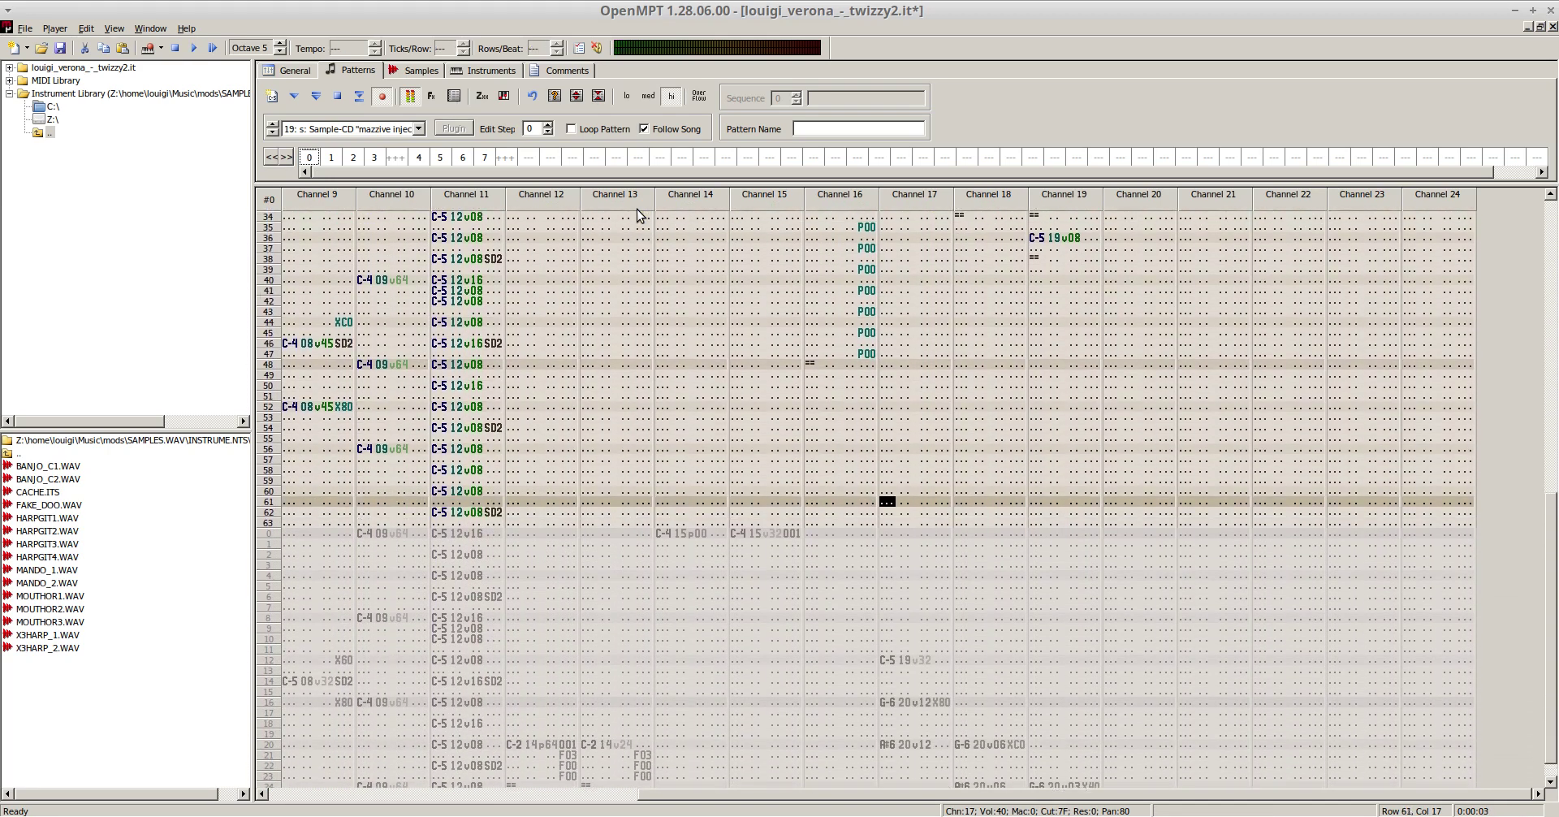
pyautogui.press('Up')
pyautogui.press('Up')
pyautogui.press('Up')
pyautogui.press('Up')
pyautogui.press('Up')
pyautogui.press('Up')
pyautogui.press('Right')
pyautogui.press('Right')
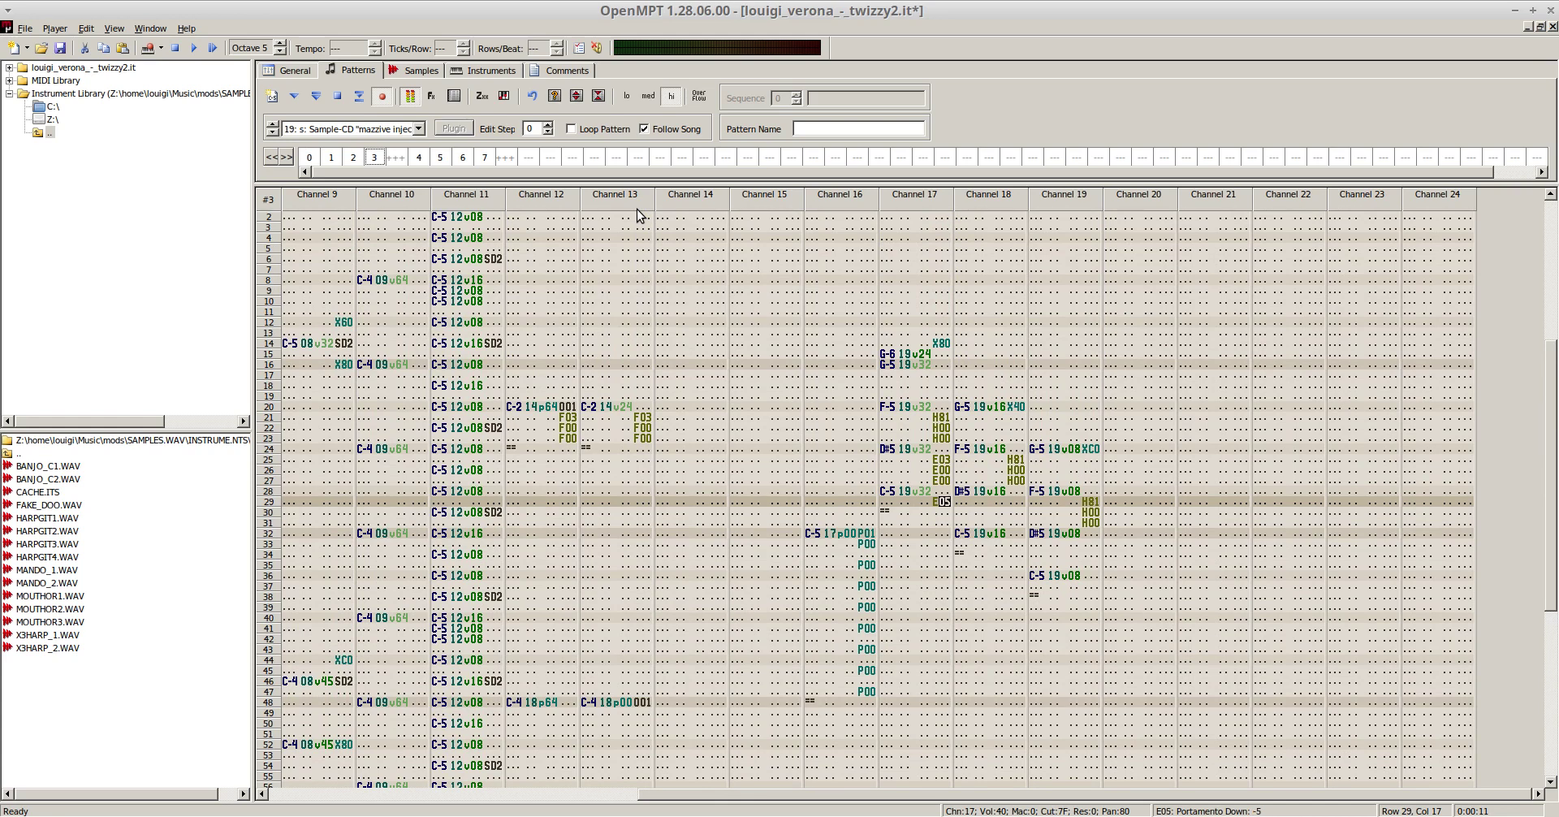
pyautogui.press('F7')
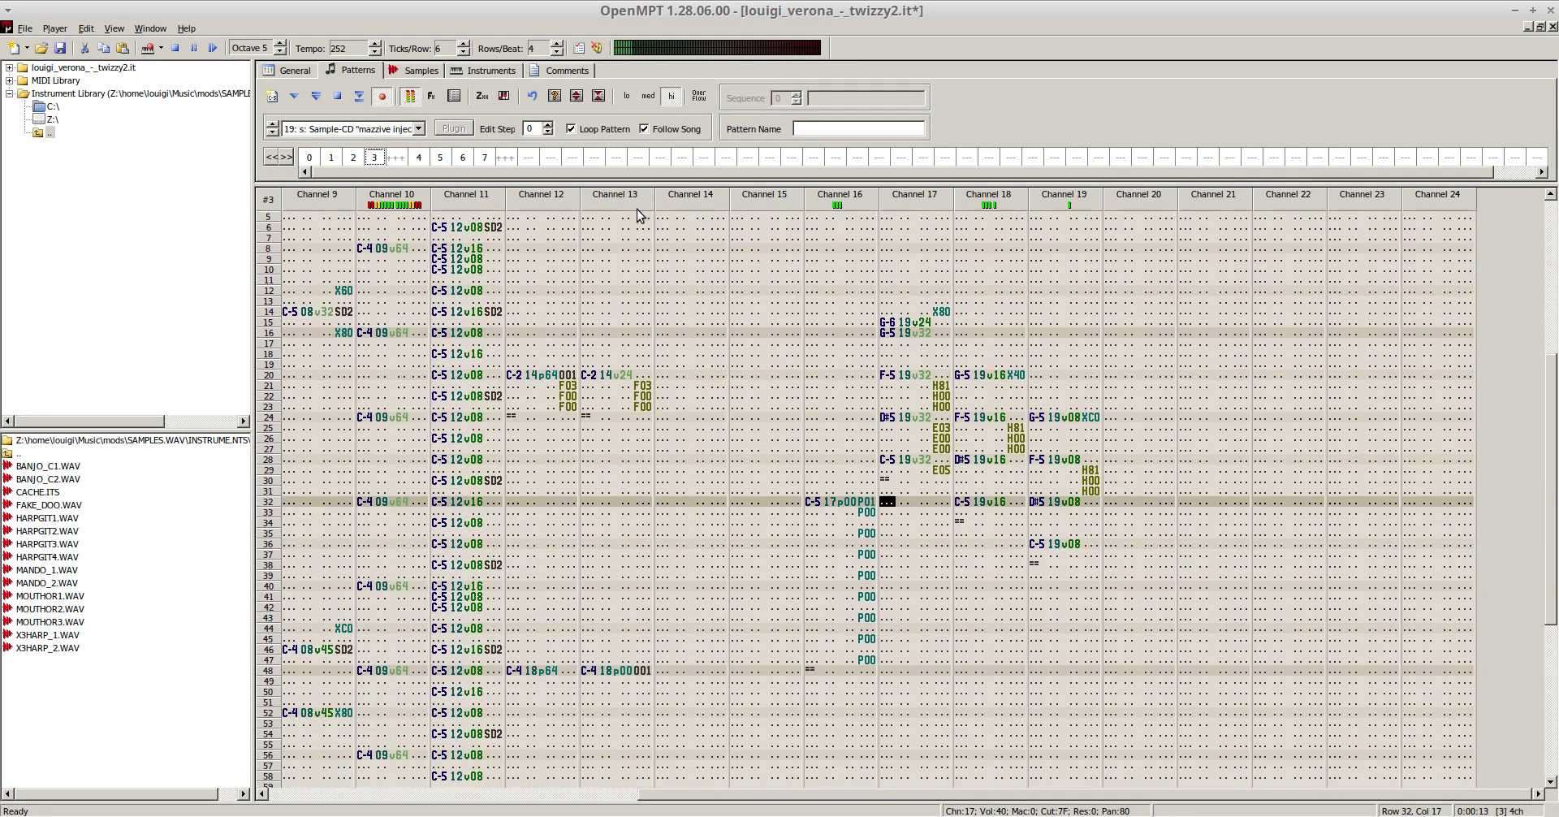
pyautogui.press('F8')
pyautogui.press('Up')
pyautogui.press('Up')
pyautogui.press('Up')
pyautogui.press('Up')
pyautogui.press('Up')
pyautogui.press('Up')
pyautogui.press('Up')
pyautogui.press('Up')
pyautogui.press('Up')
pyautogui.press('Up')
pyautogui.press('Up')
pyautogui.press('Up')
pyautogui.press('Up')
pyautogui.press('Up')
pyautogui.press('Up')
pyautogui.press('Up')
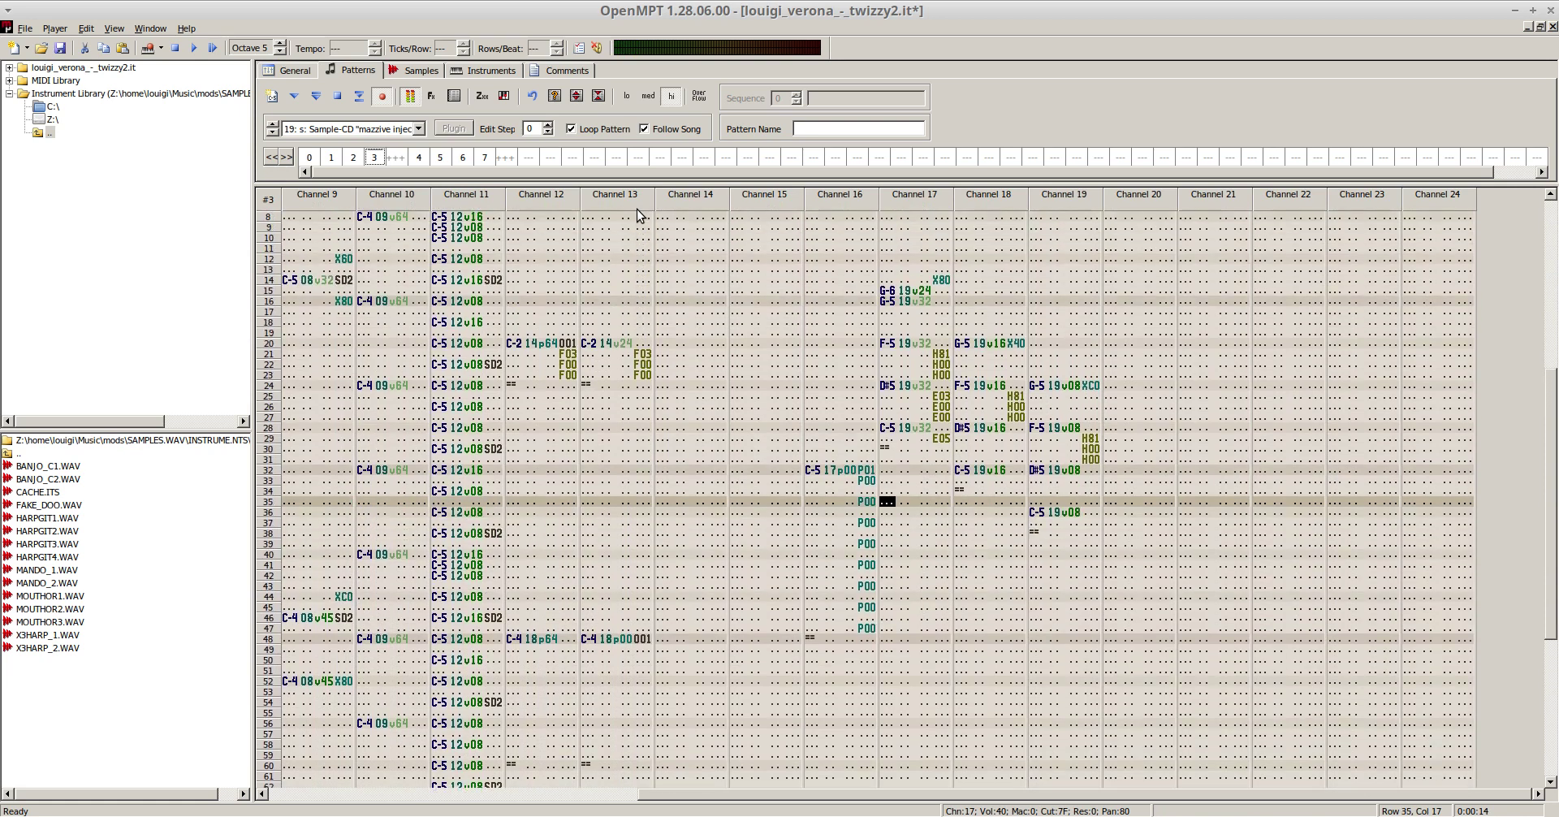
pyautogui.press('F6')
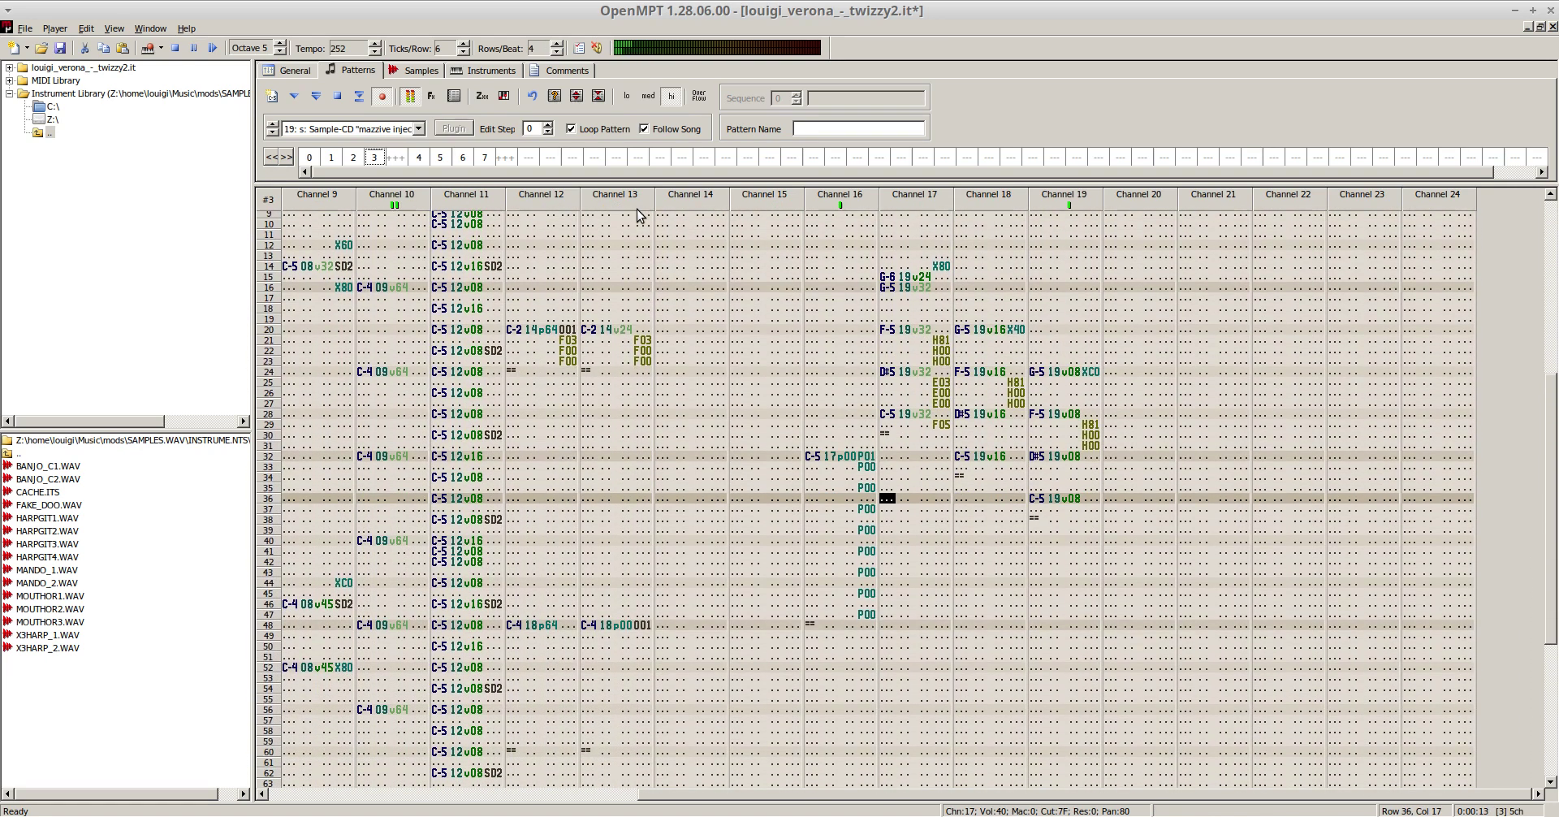
pyautogui.press('F8')
# - Try G-5 as the grace note at row 15 of channel 17, and play the pattern
pyautogui.press('Up')
pyautogui.press('Up')
pyautogui.press('Up')
pyautogui.press('Up')
pyautogui.press('Up')
pyautogui.press('Up')
pyautogui.press('Up')
pyautogui.press('Up')
pyautogui.press('Up')
pyautogui.press('Up')
pyautogui.press('Up')
pyautogui.press('Up')
pyautogui.press('Up')
pyautogui.press('Up')
pyautogui.press('Up')
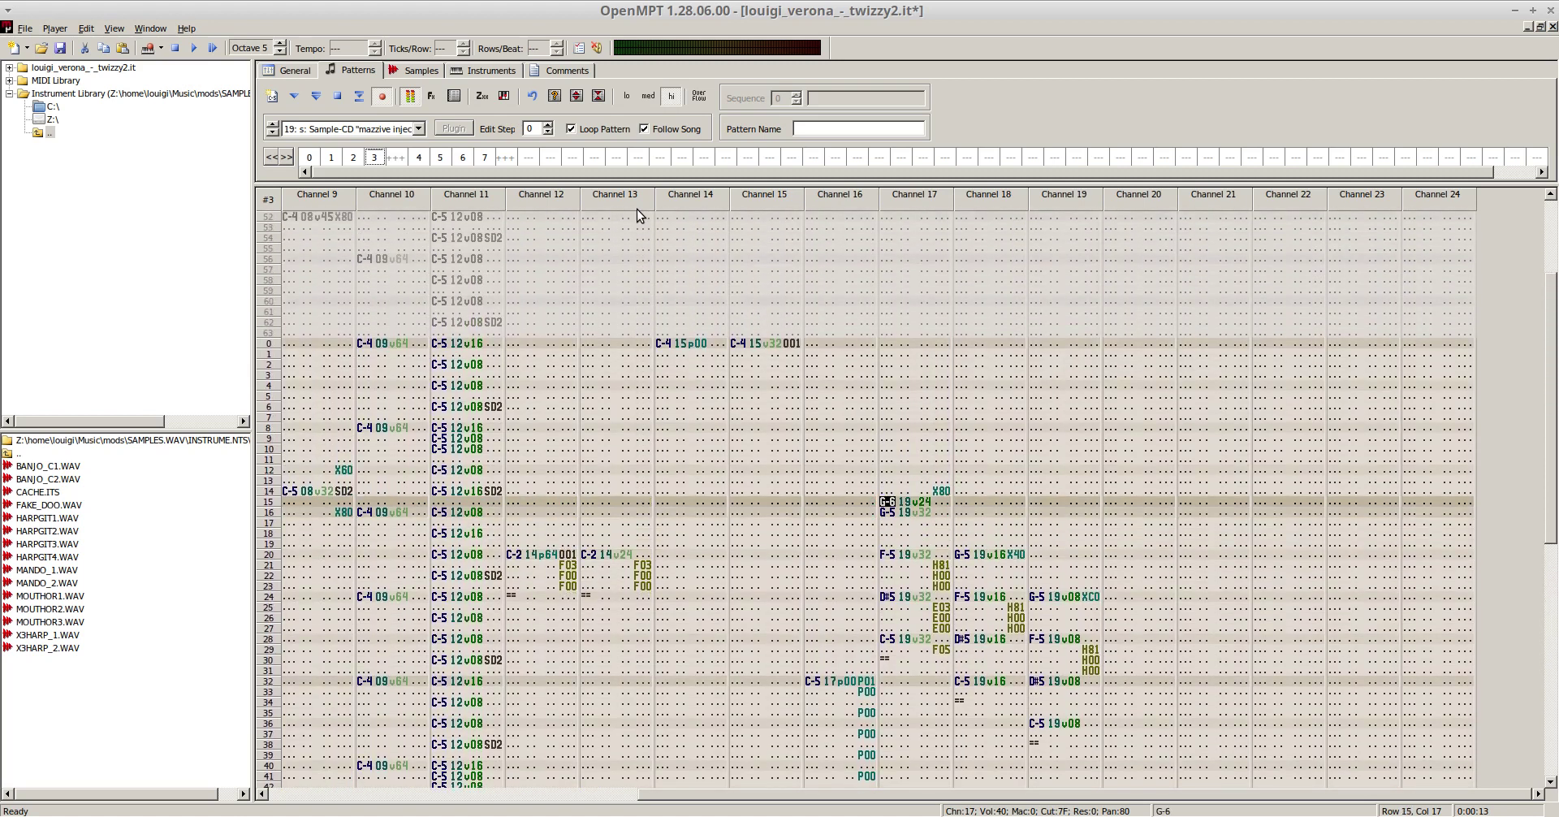
pyautogui.press('i')
pyautogui.press('F7')
pyautogui.press('F8')
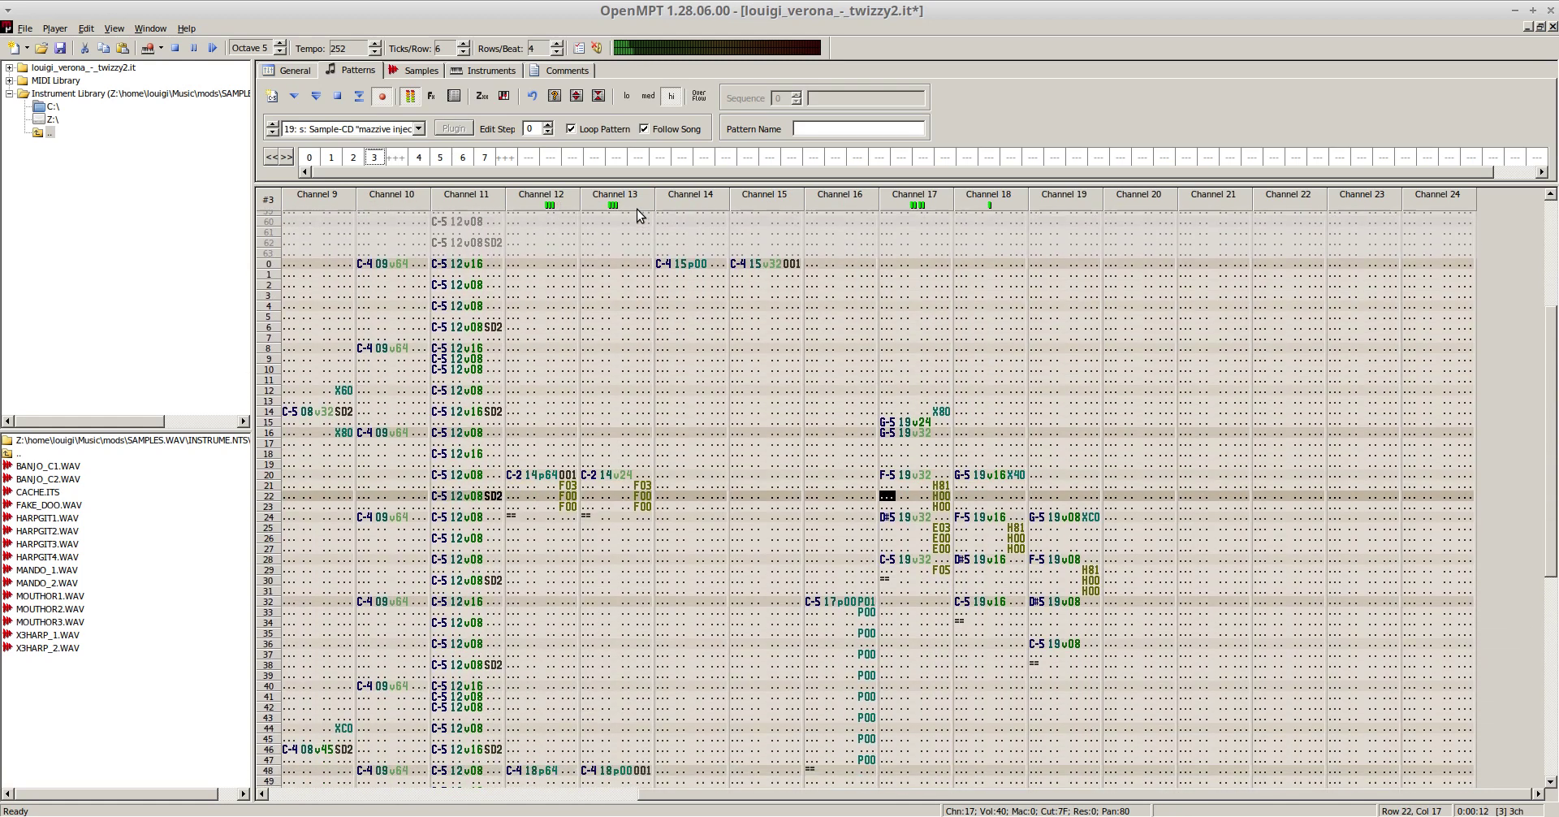
pyautogui.hotkey('ctrl', 'z')
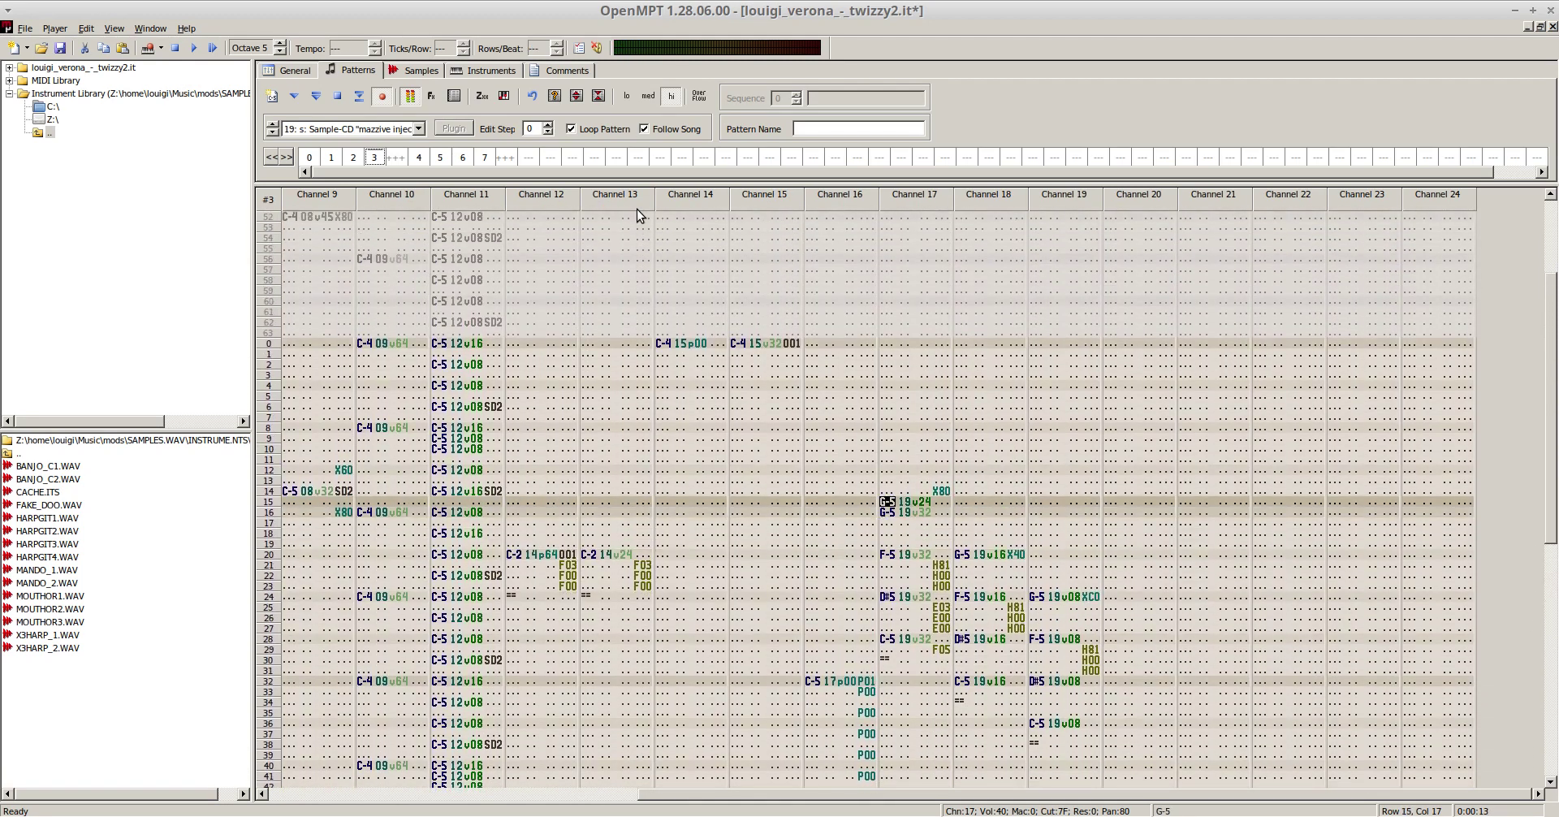
# - Change the grace note at row 15 of channel 17 to F-5, and replay pattern 3
pyautogui.press('F7')
pyautogui.press('h')
pyautogui.press('v')
pyautogui.press('F6')
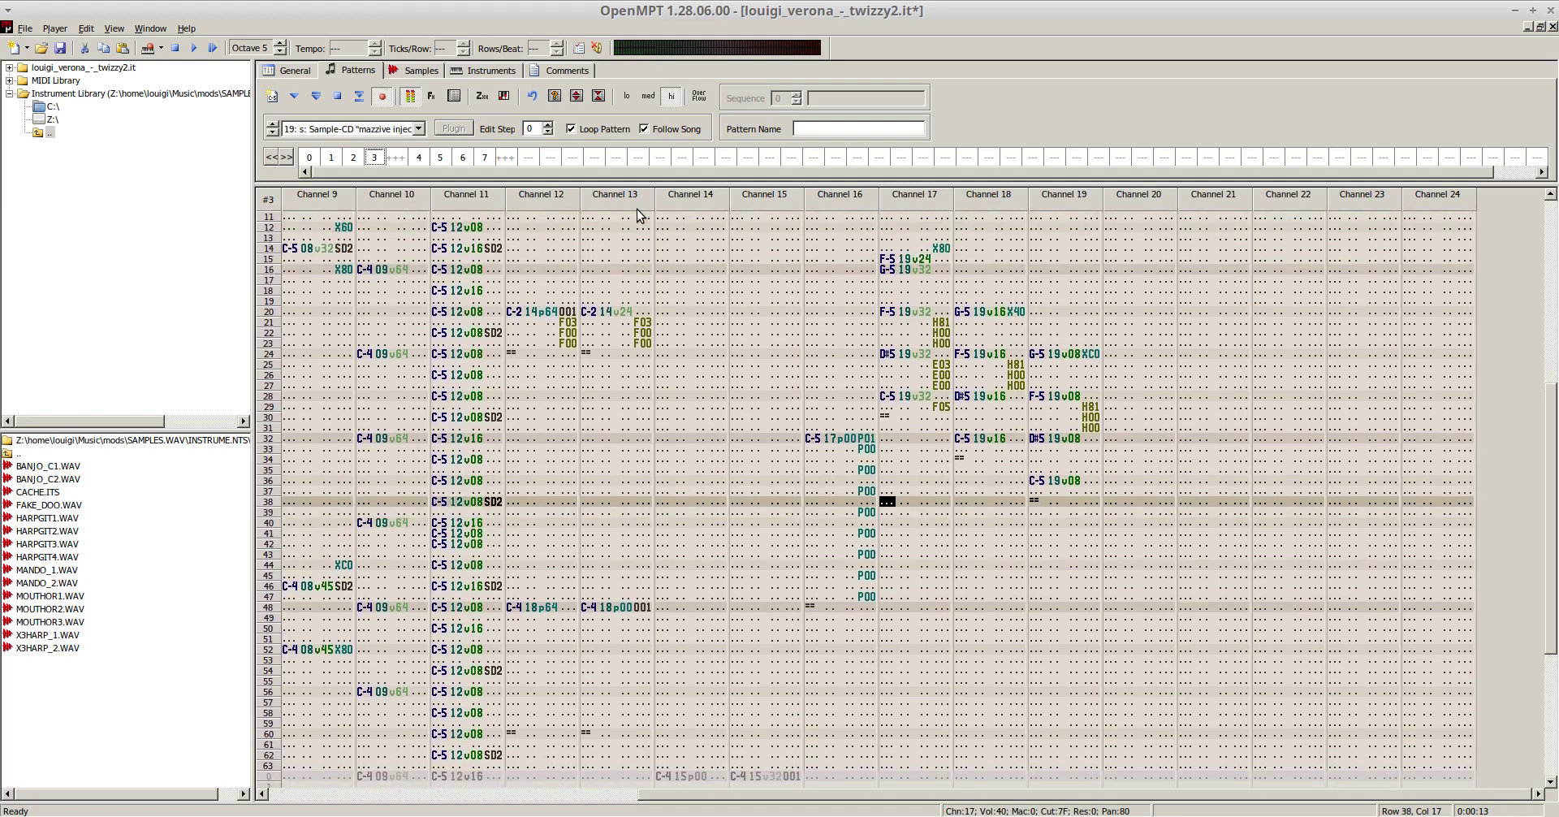
# - Set the row 25 portamento-down effect in channel 17 to E02, and replay the pattern
pyautogui.press('F8')
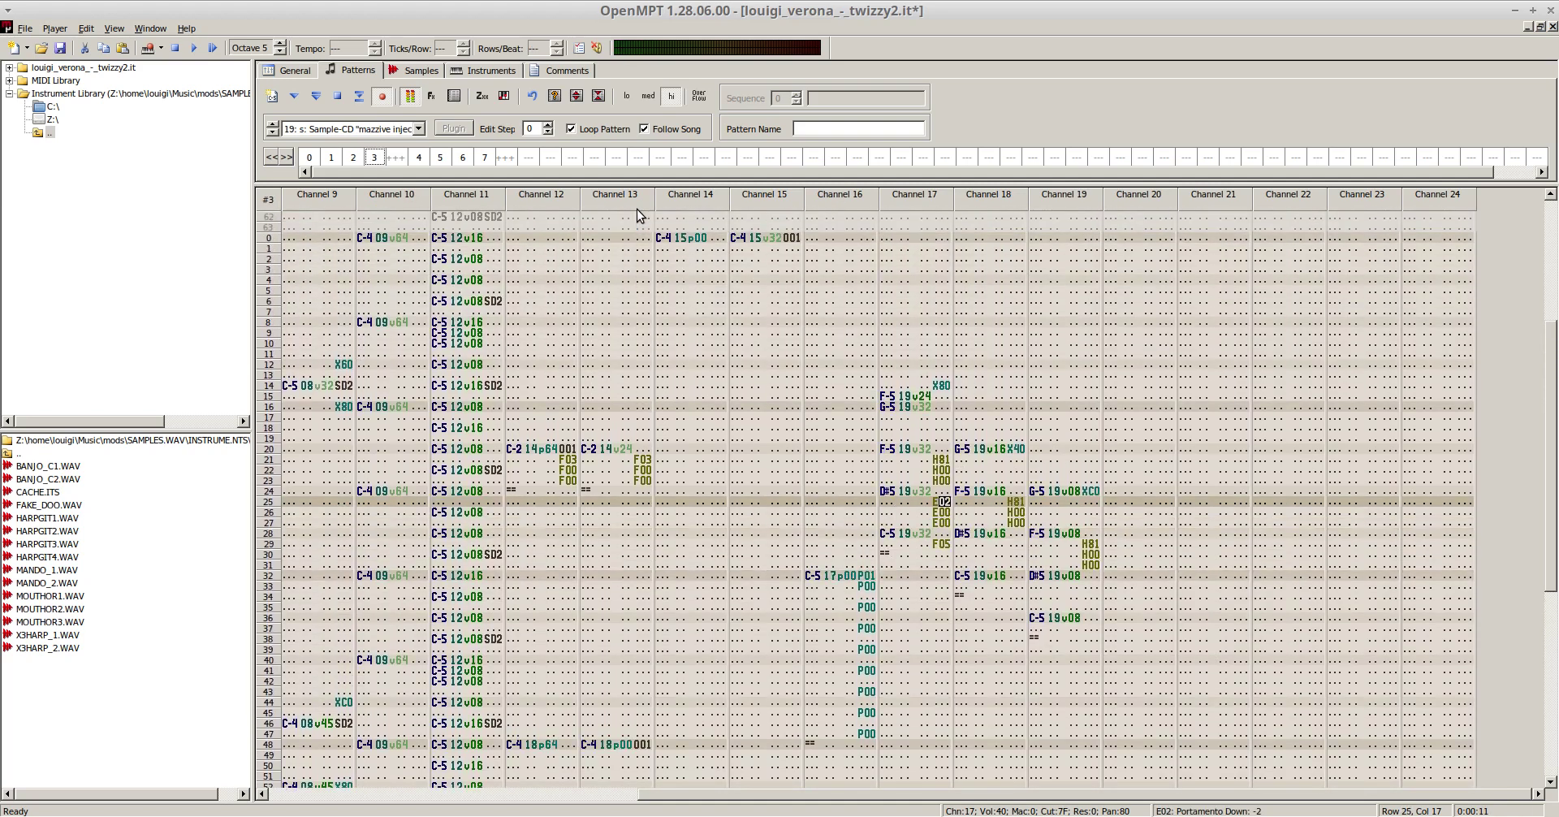
pyautogui.press('F6')
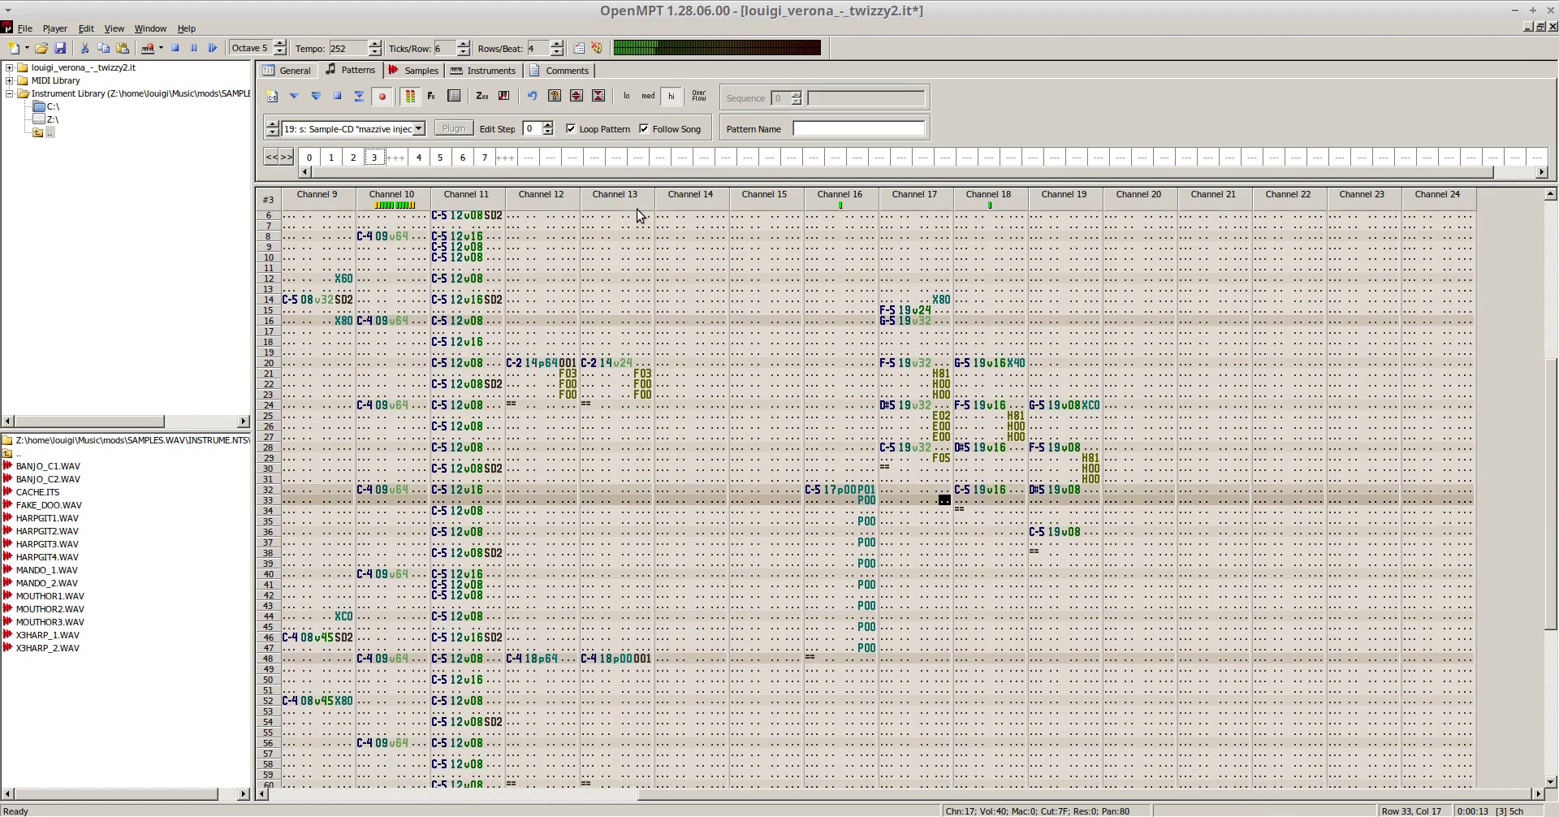
pyautogui.press('F8')
# - Delete the H81 and H00 vibrato effects at rows 25 to 27 of channel 18
pyautogui.press('Up')
pyautogui.press('Up')
pyautogui.press('Up')
pyautogui.press('Up')
pyautogui.press('Up')
pyautogui.press('Up')
pyautogui.press('Up')
pyautogui.press('Up')
pyautogui.press('Up')
pyautogui.press('Up')
pyautogui.press('Up')
pyautogui.press('Up')
pyautogui.press('Up')
pyautogui.press('Up')
pyautogui.press('Up')
pyautogui.press('Up')
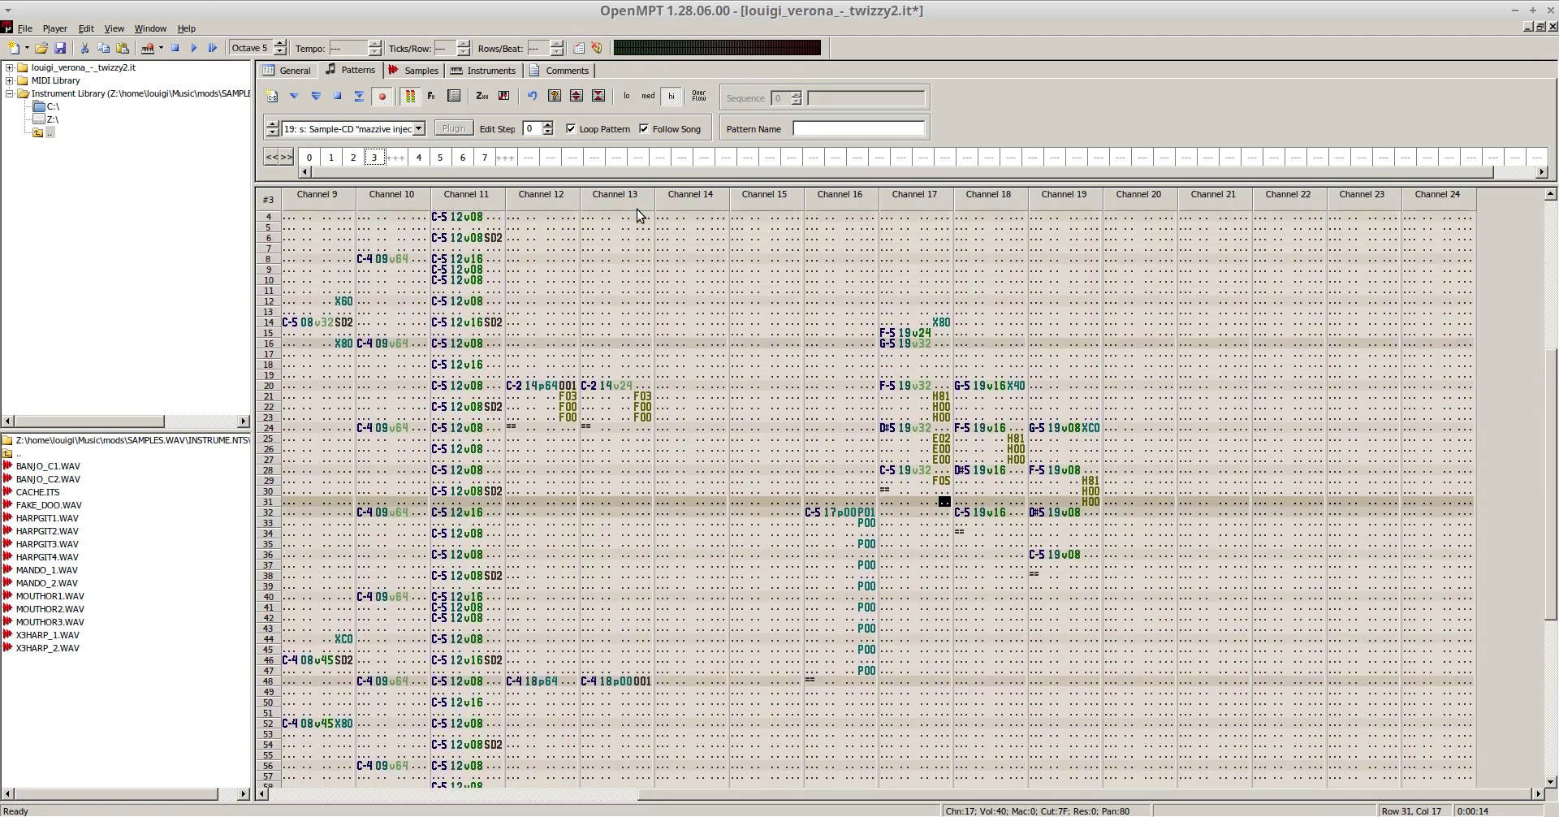
pyautogui.press('Right')
pyautogui.press('Right')
pyautogui.hotkey('shift', 'Down')
pyautogui.hotkey('shift', 'Down')
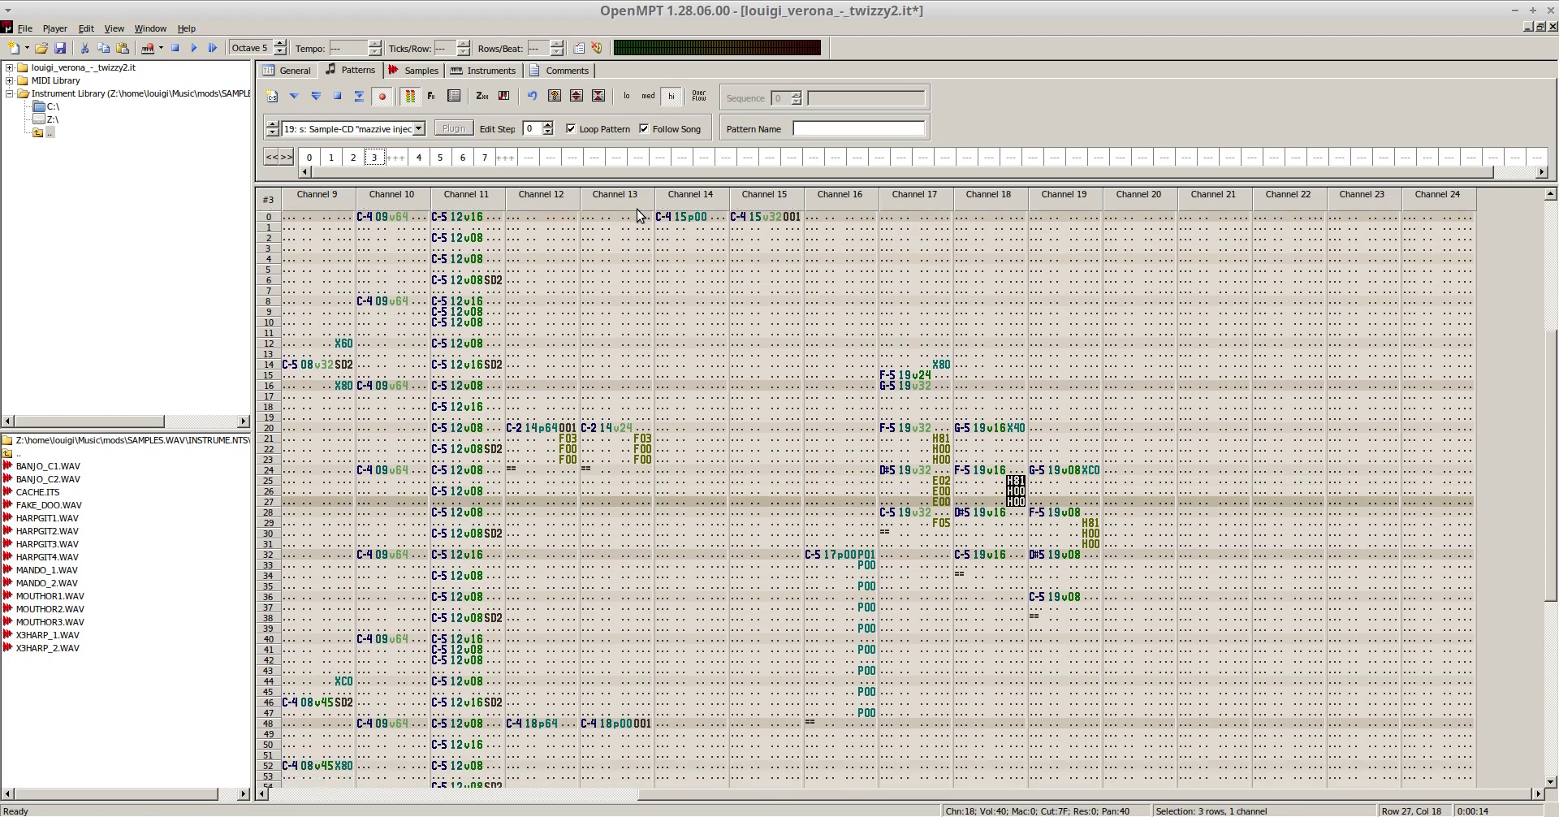
pyautogui.press('Down')
pyautogui.press('Down')
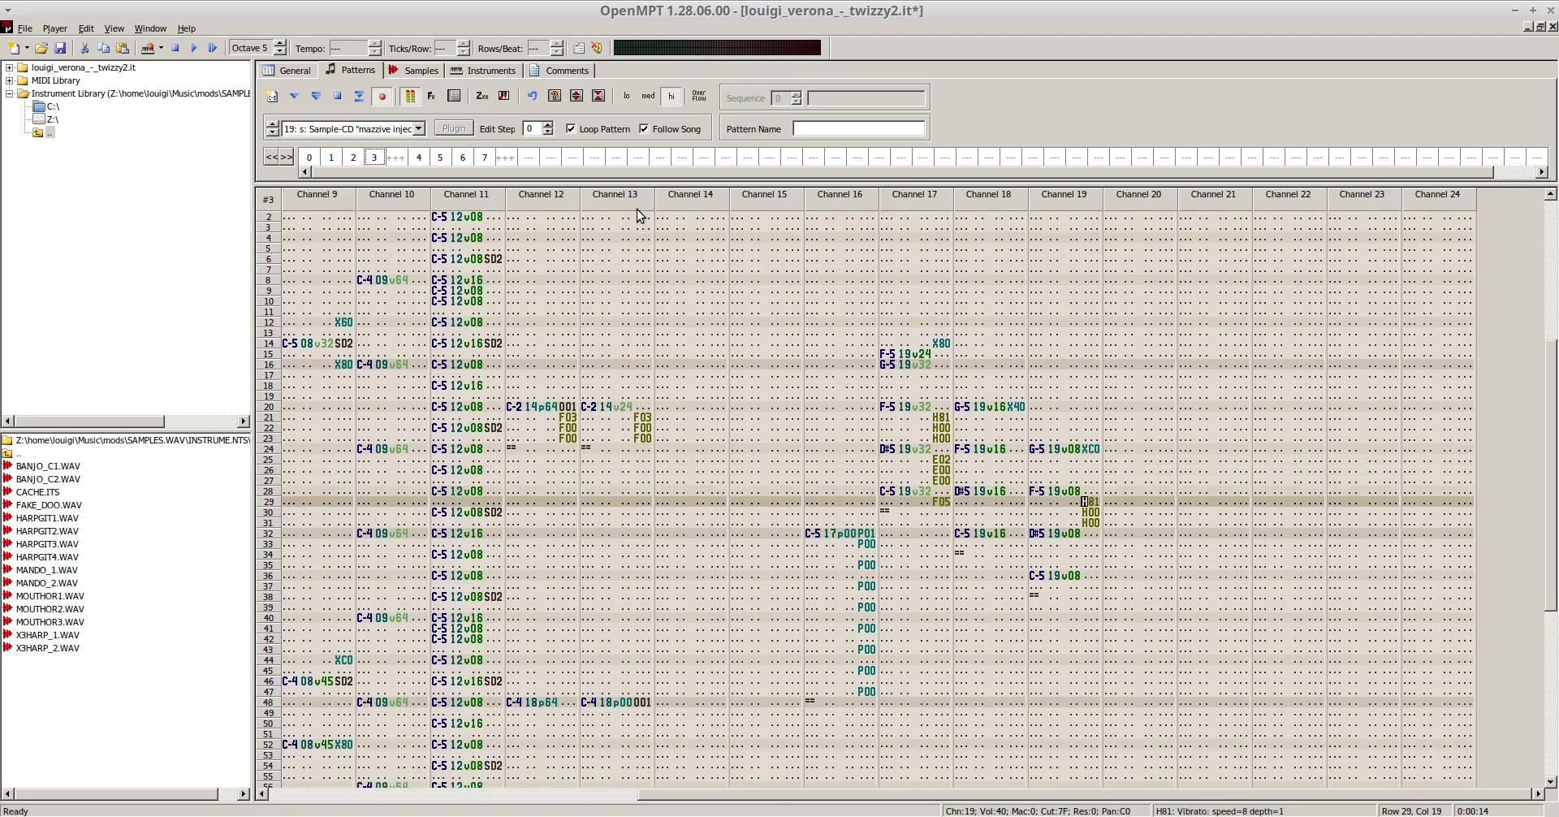
# - Delete the vibrato effects at rows 29 to 31 of channel 19, and play pattern 3
pyautogui.hotkey('shift', 'Down')
pyautogui.hotkey('shift', 'Down')
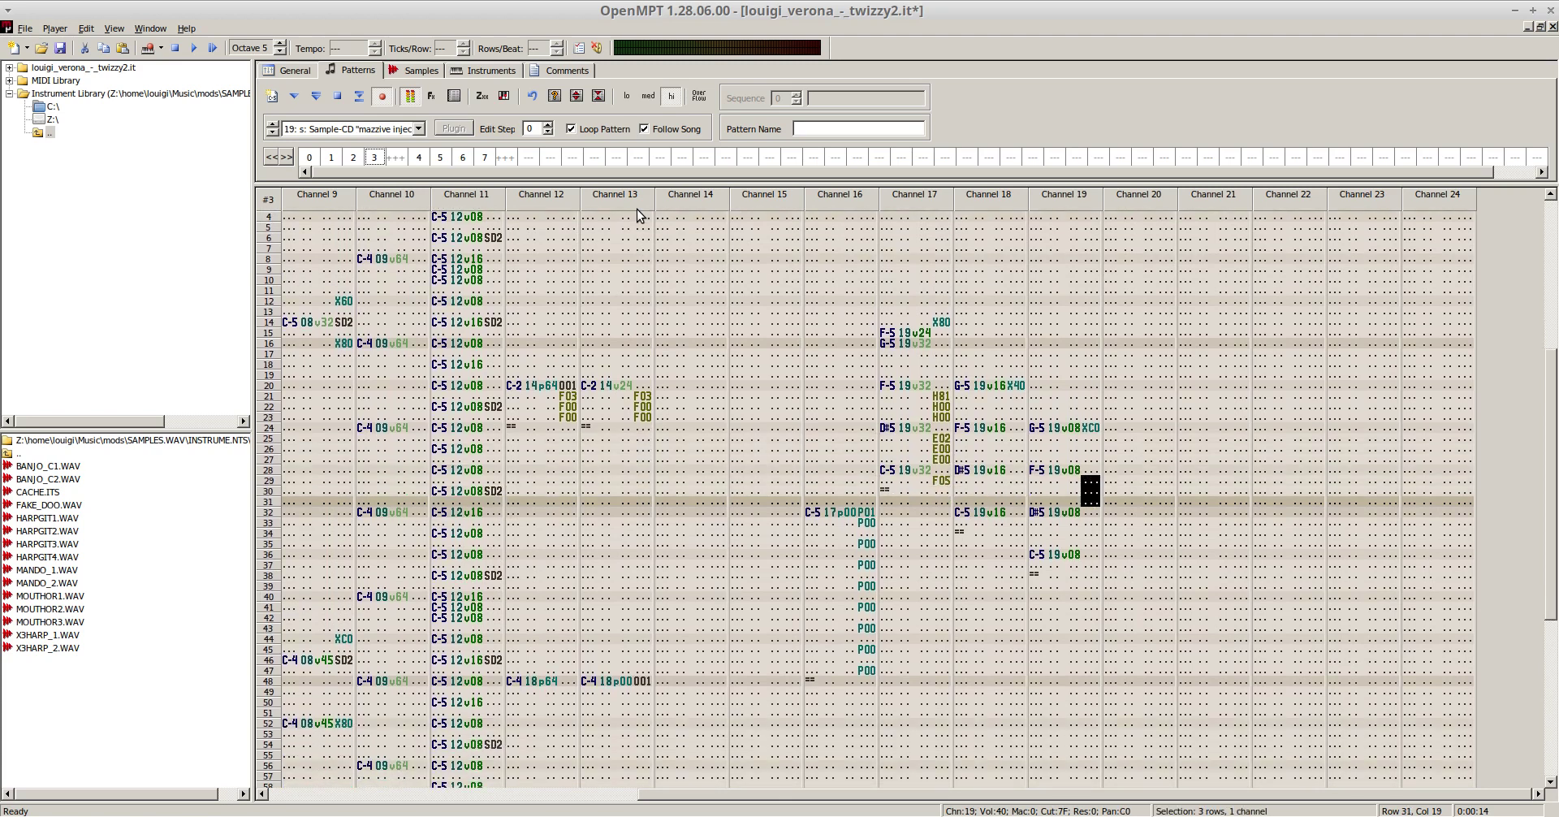
pyautogui.press('F6')
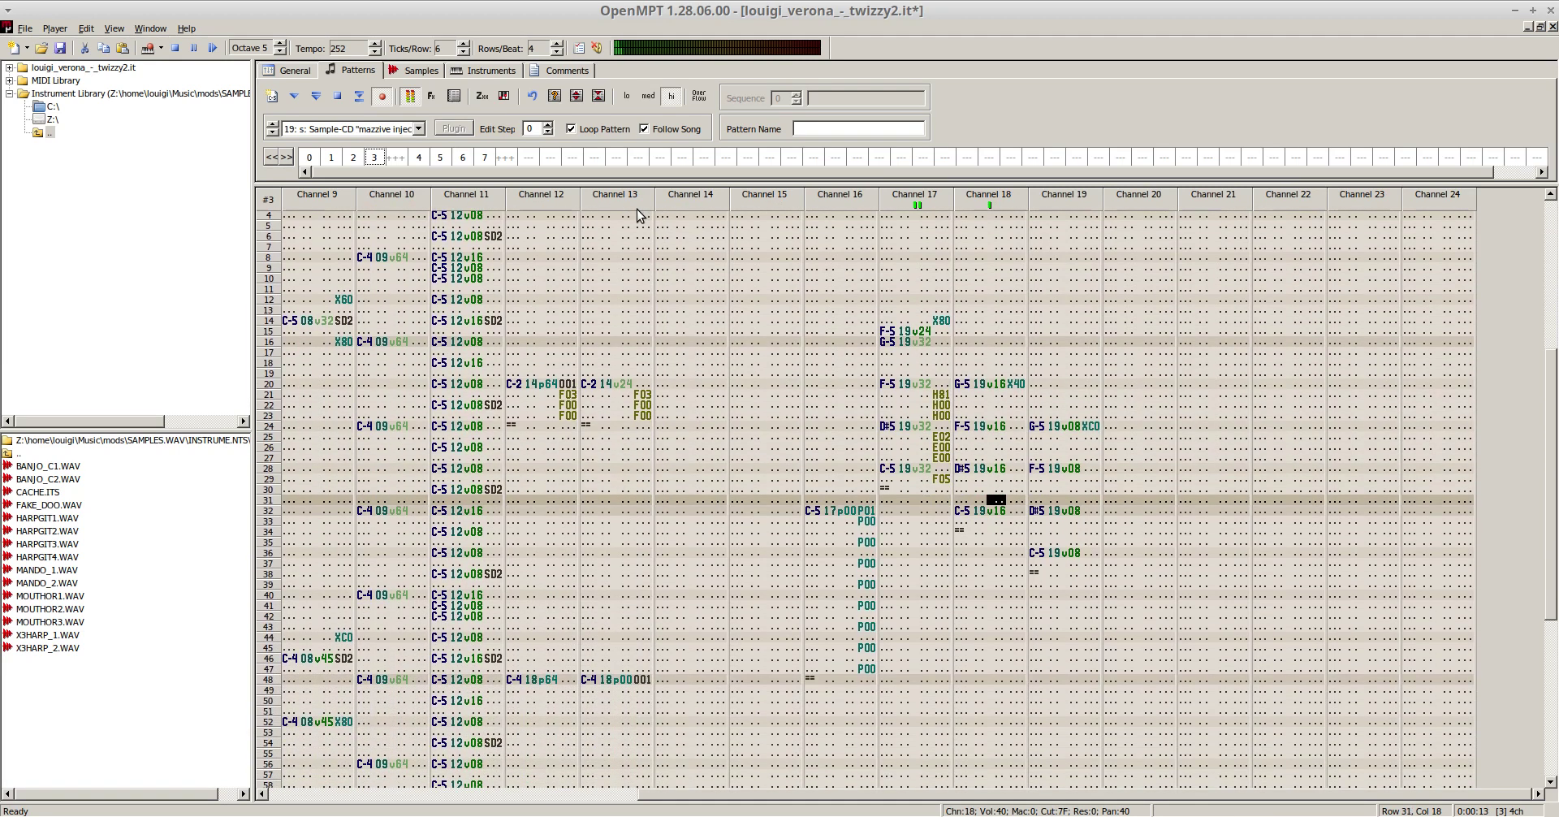
pyautogui.press('F8')
# - Solo channel 17 and play pattern 3 to hear the melody on its own
pyautogui.press('Left')
pyautogui.press('Left')
pyautogui.press('Left')
pyautogui.press('Up')
pyautogui.press('Up')
pyautogui.press('Up')
pyautogui.press('Up')
pyautogui.press('Up')
pyautogui.press('Up')
pyautogui.press('Up')
pyautogui.press('Up')
pyautogui.press('Up')
pyautogui.press('Up')
pyautogui.press('Up')
pyautogui.press('Up')
pyautogui.press('Up')
pyautogui.press('Up')
pyautogui.press('Up')
pyautogui.press('Up')
pyautogui.press('Up')
pyautogui.press('Up')
pyautogui.press('Up')
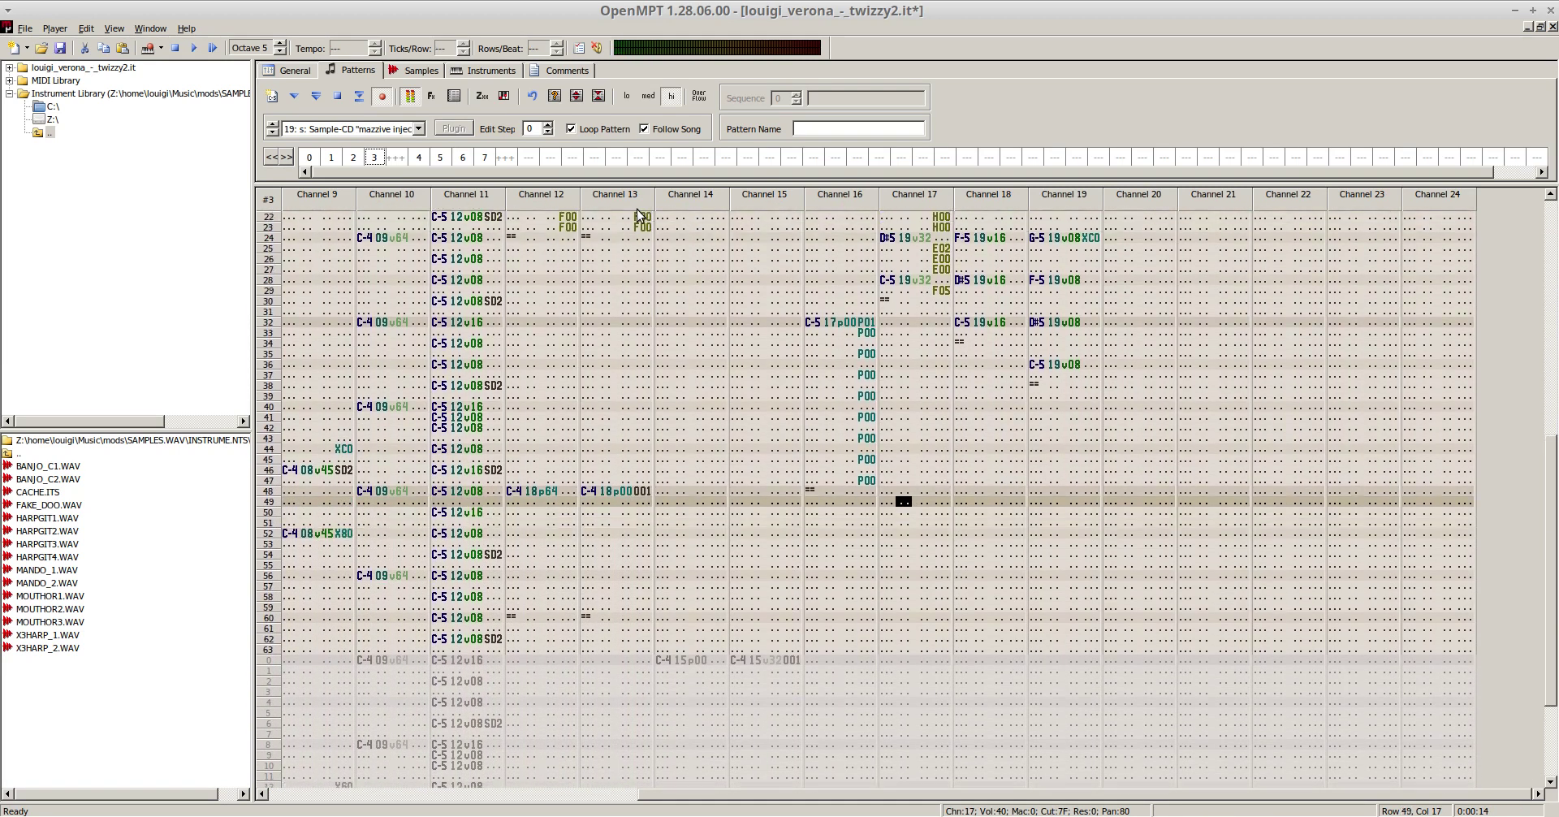
pyautogui.rightClick(905, 198)
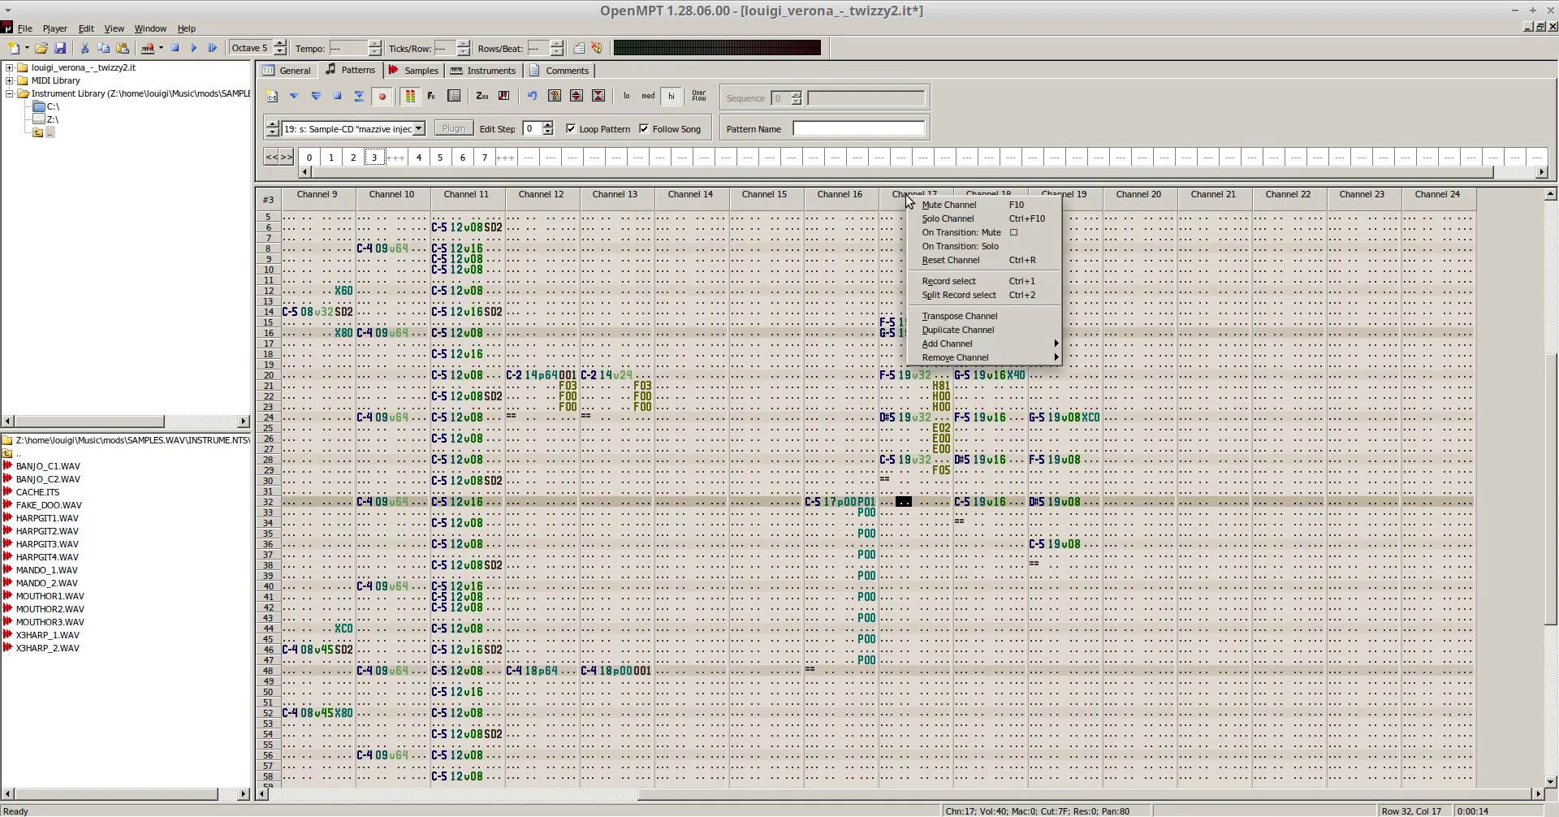
pyautogui.click(927, 218)
pyautogui.press('F6')
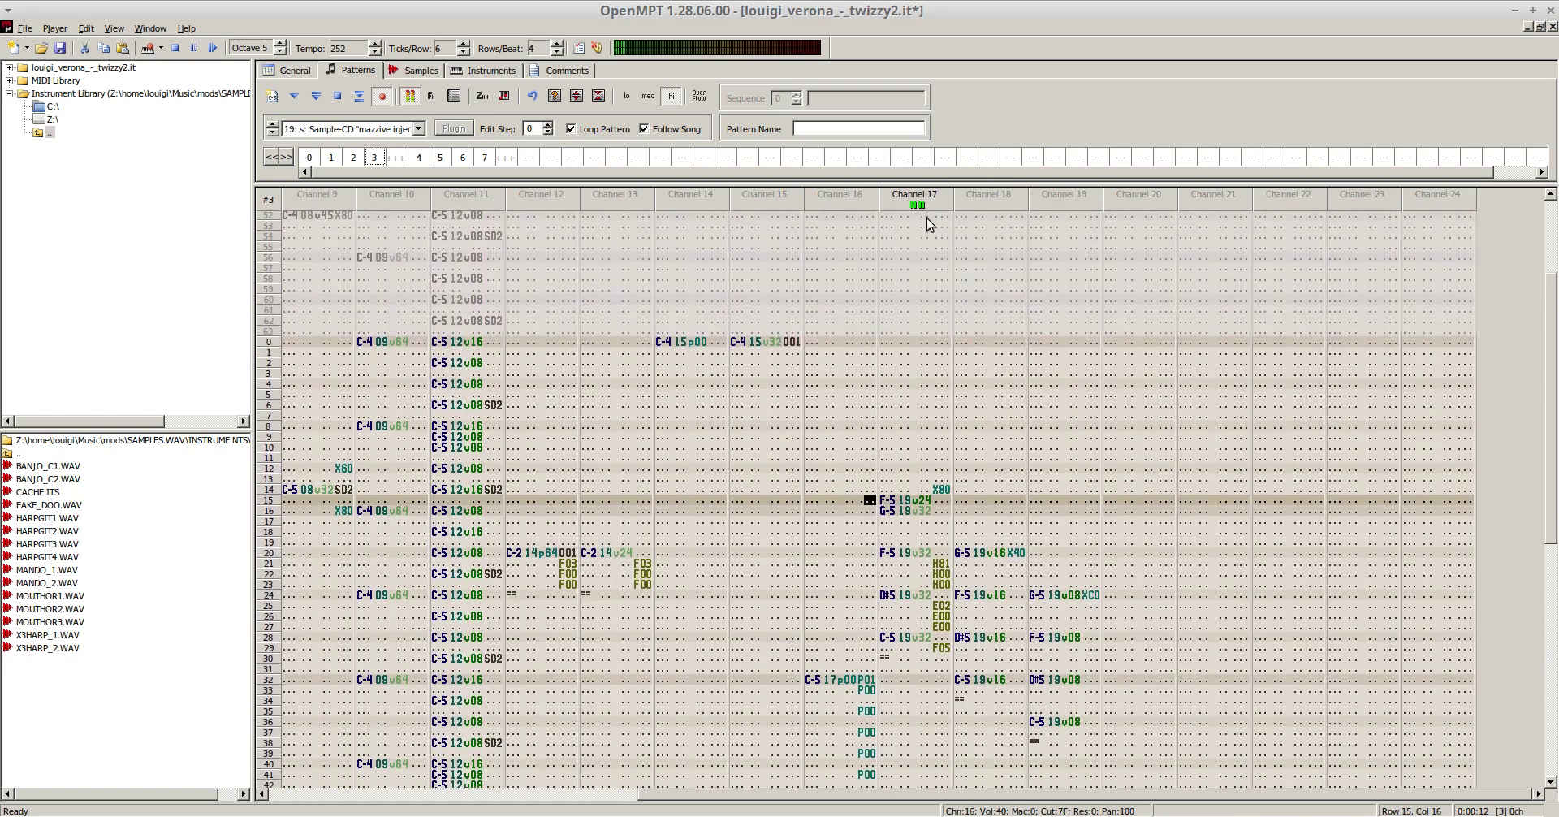
pyautogui.press('F8')
# - Unmute the echo channels 18 and 19, and replay pattern 3 with only the melody and echoes
pyautogui.press('Up')
pyautogui.press('Up')
pyautogui.press('Up')
pyautogui.press('Up')
pyautogui.press('Up')
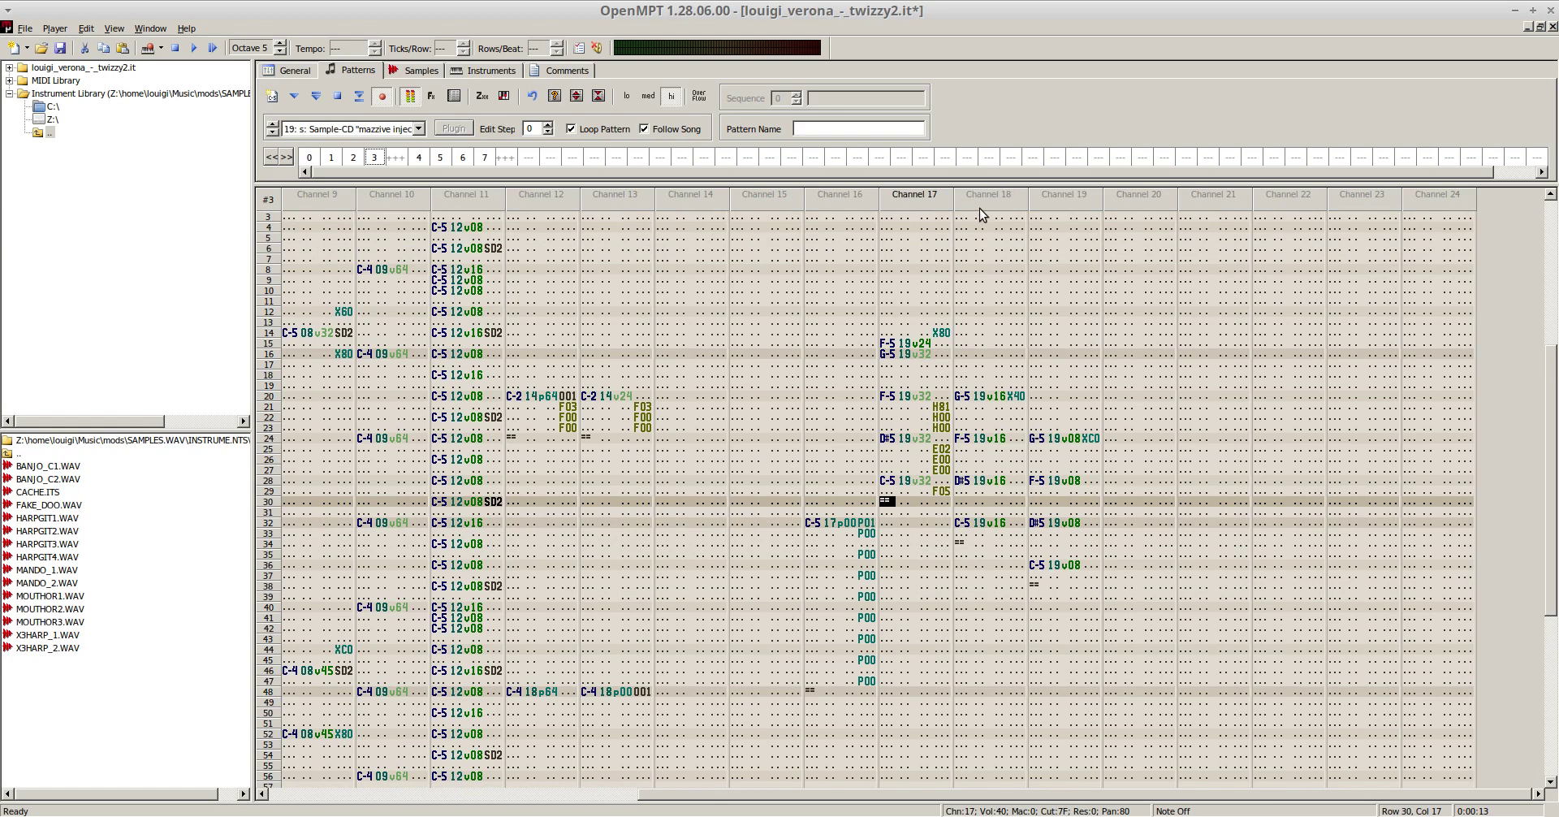
pyautogui.click(1062, 198)
pyautogui.press('F6')
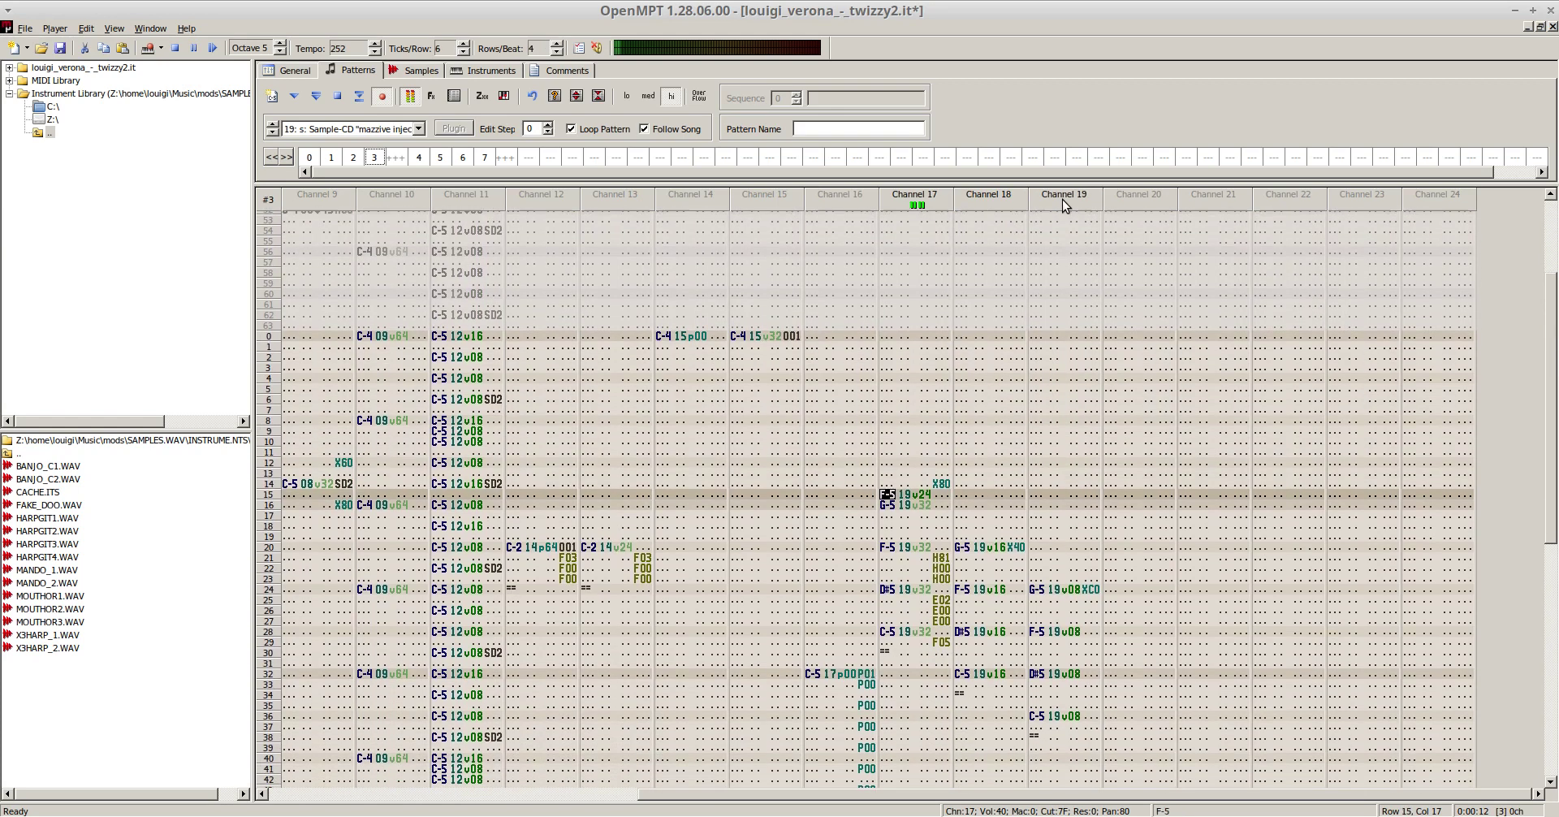
pyautogui.press('F8')
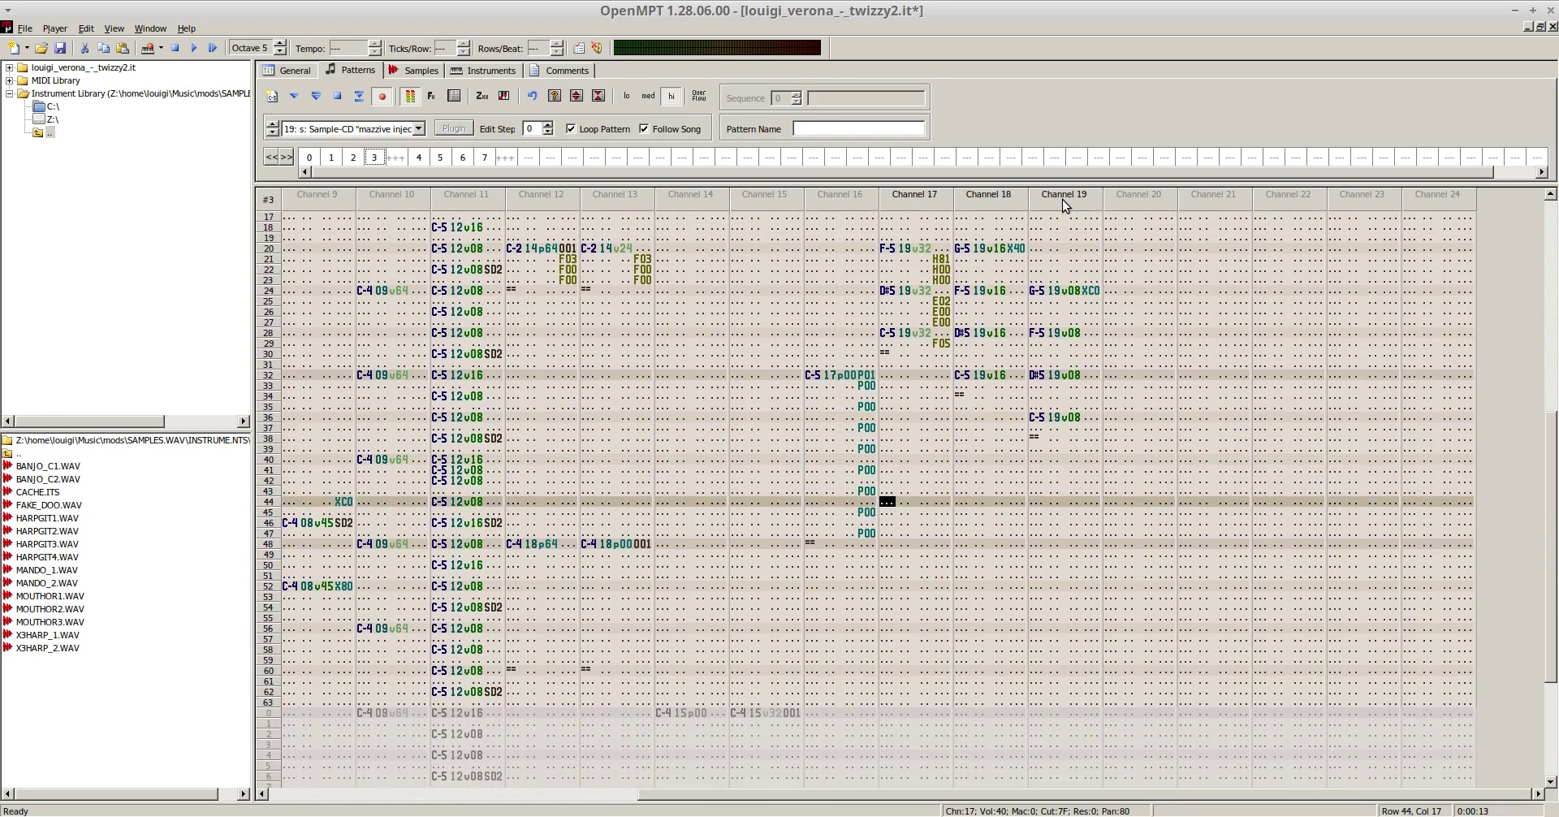
# - Set the row 29 effect in channel 17 back to E05, and replay the melody with its echoes
pyautogui.press('Up')
pyautogui.press('Up')
pyautogui.press('Up')
pyautogui.press('Up')
pyautogui.press('Up')
pyautogui.press('Up')
pyautogui.press('Up')
pyautogui.press('Up')
pyautogui.press('Up')
pyautogui.press('Up')
pyautogui.press('Up')
pyautogui.press('Up')
pyautogui.press('Up')
pyautogui.press('Up')
pyautogui.press('Up')
pyautogui.press('Up')
pyautogui.press('Up')
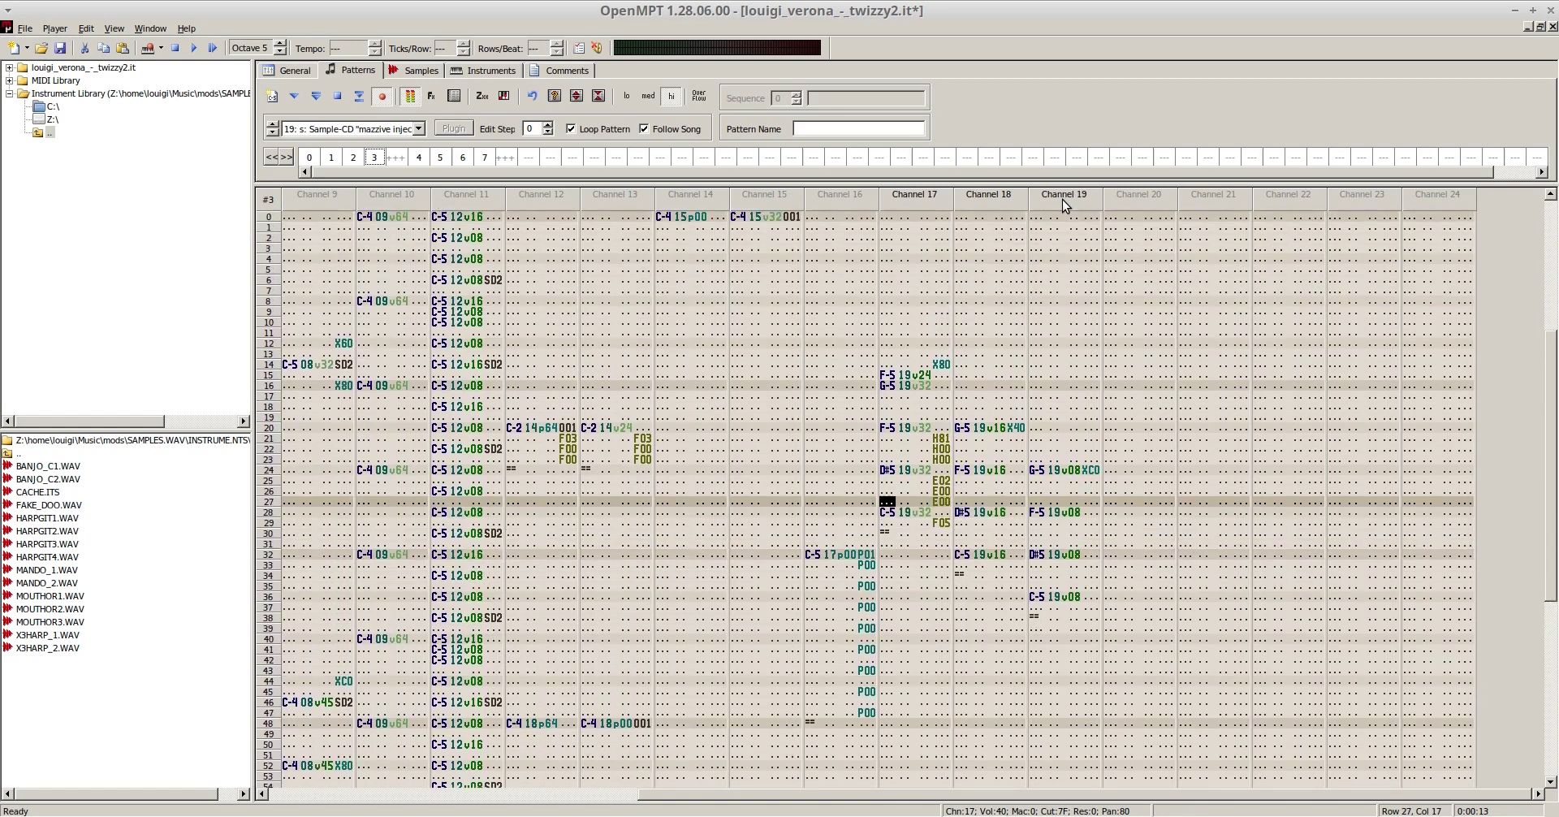
pyautogui.press('Up')
pyautogui.press('Up')
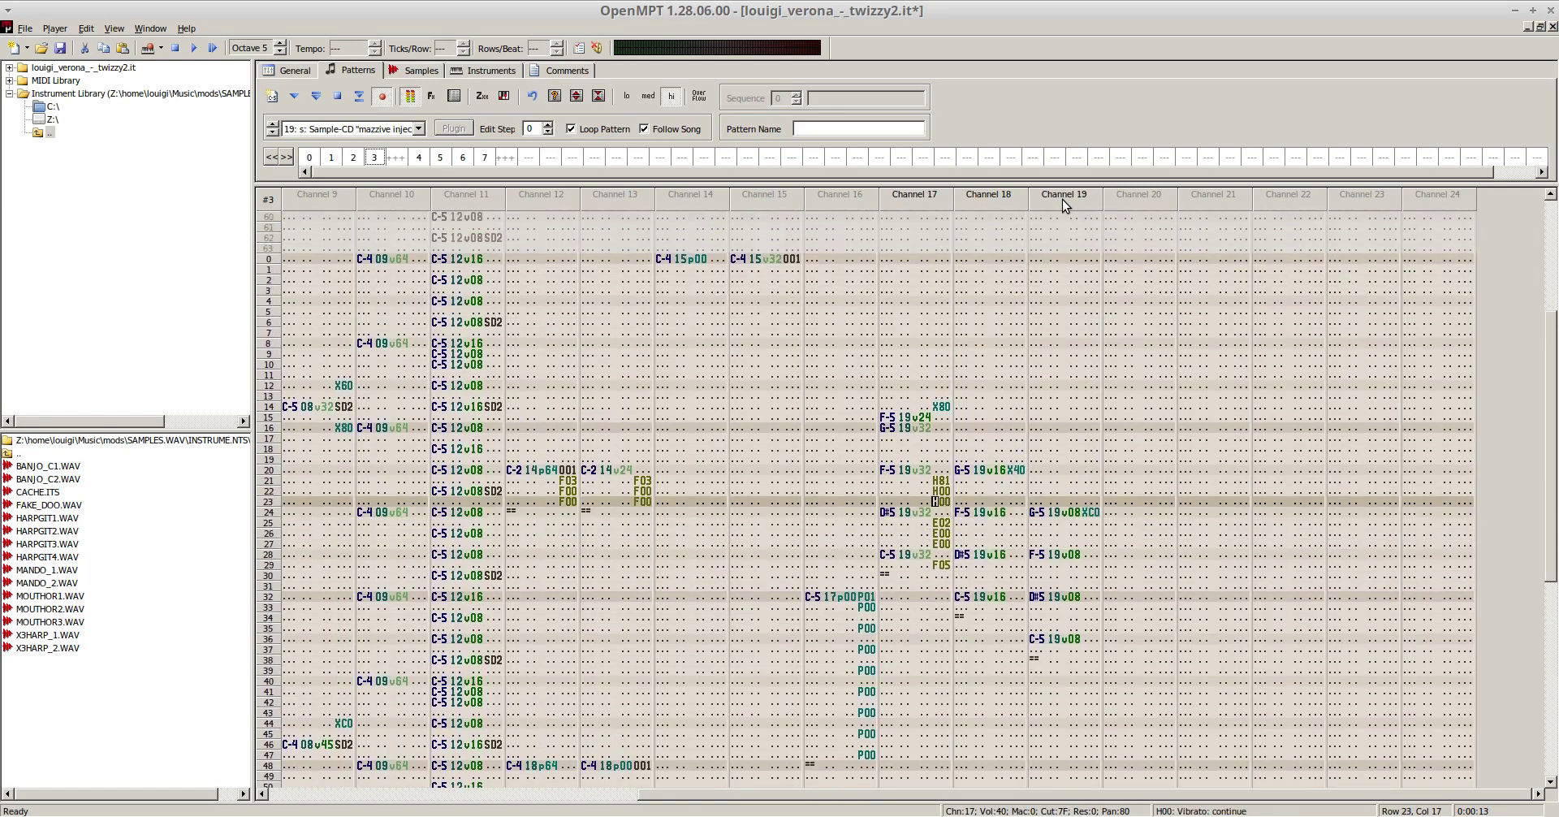
pyautogui.press('Right')
pyautogui.press('Down')
pyautogui.press('Down')
pyautogui.press('Down')
pyautogui.press('Down')
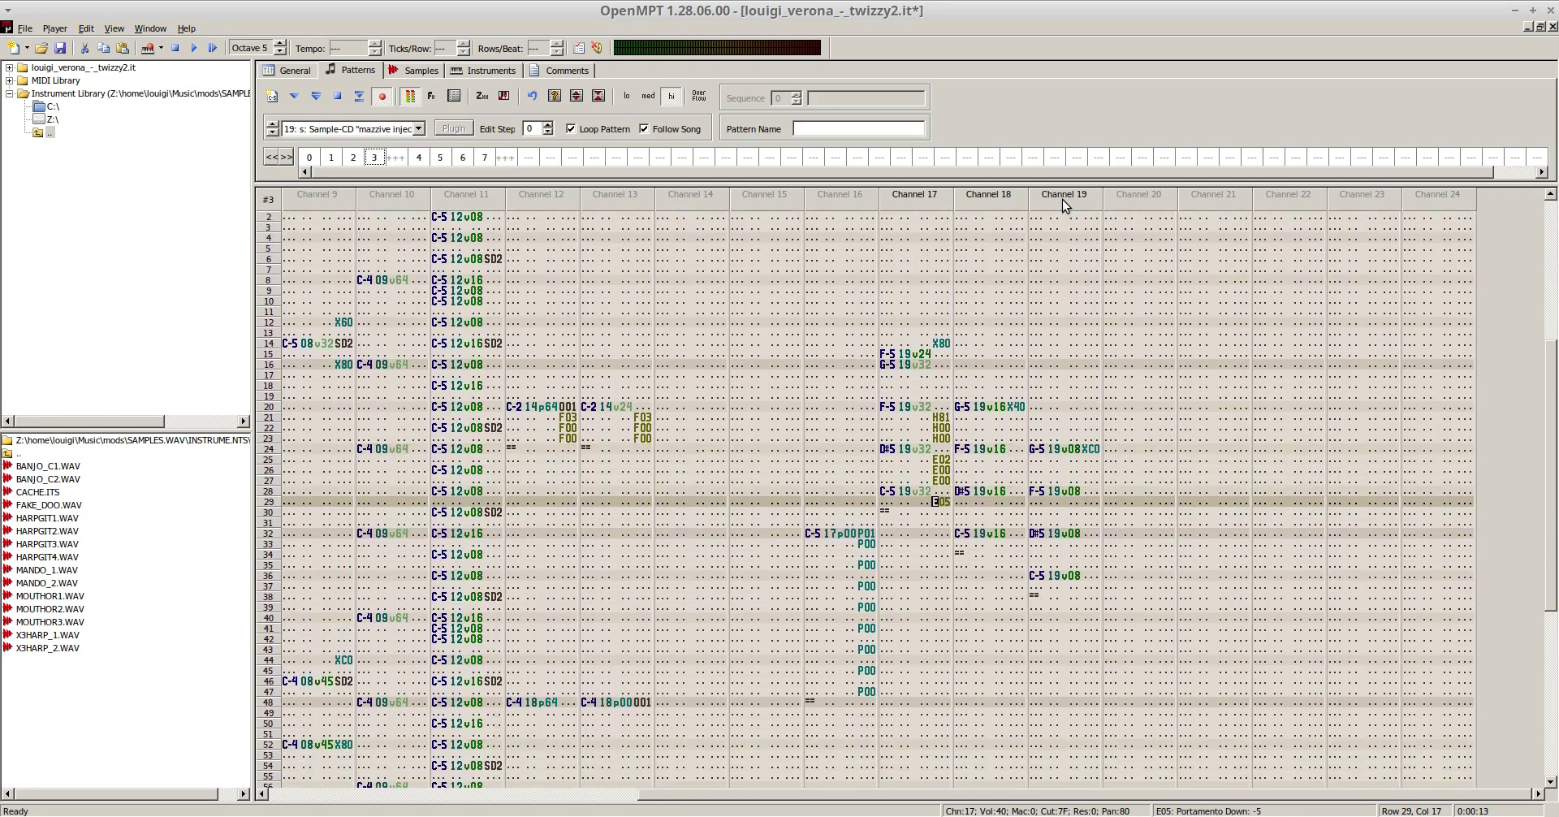
pyautogui.press('F6')
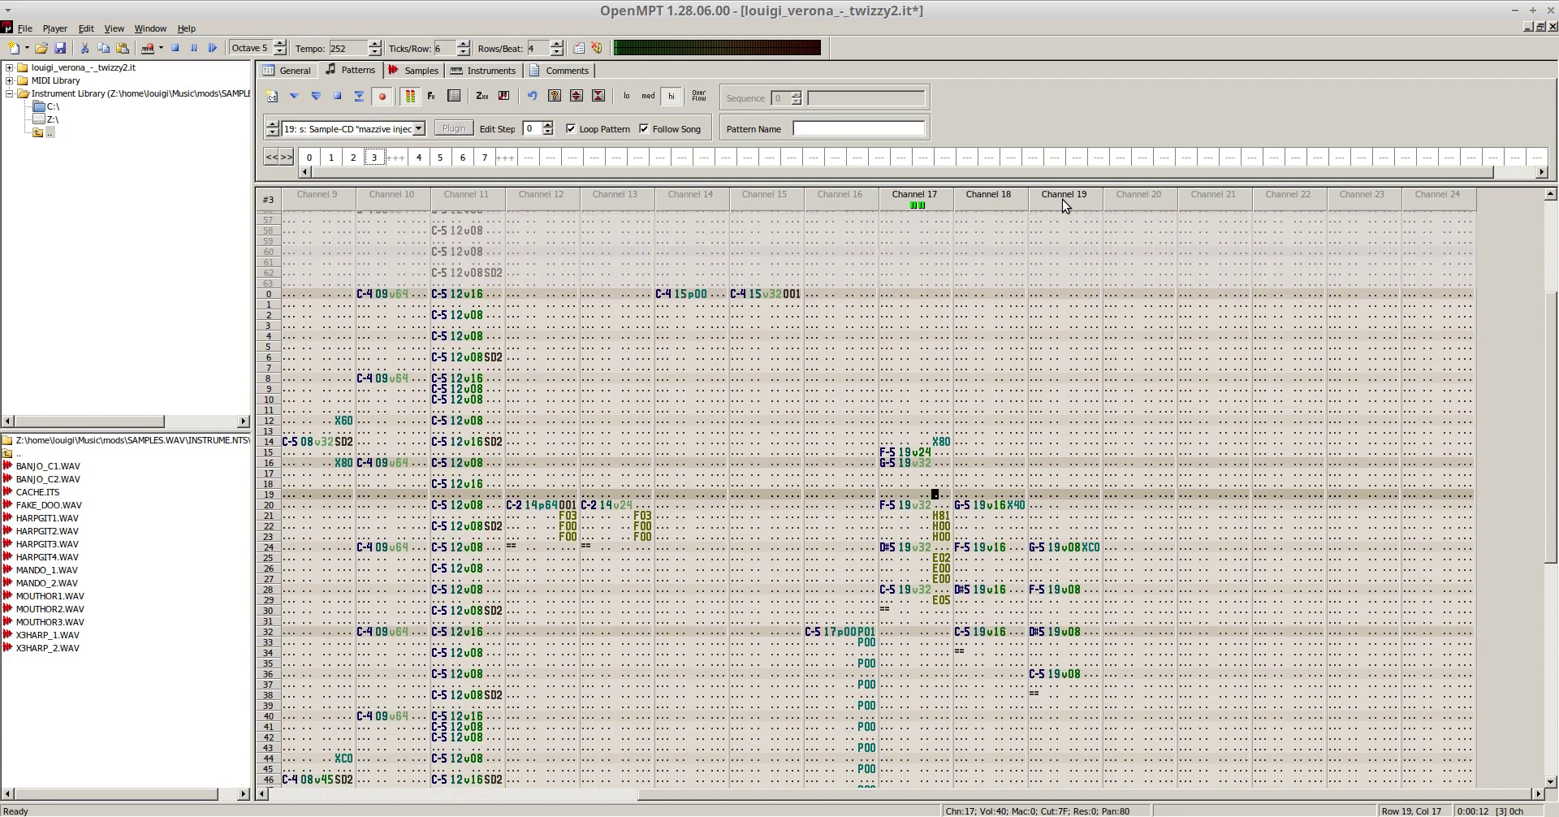
pyautogui.press('F8')
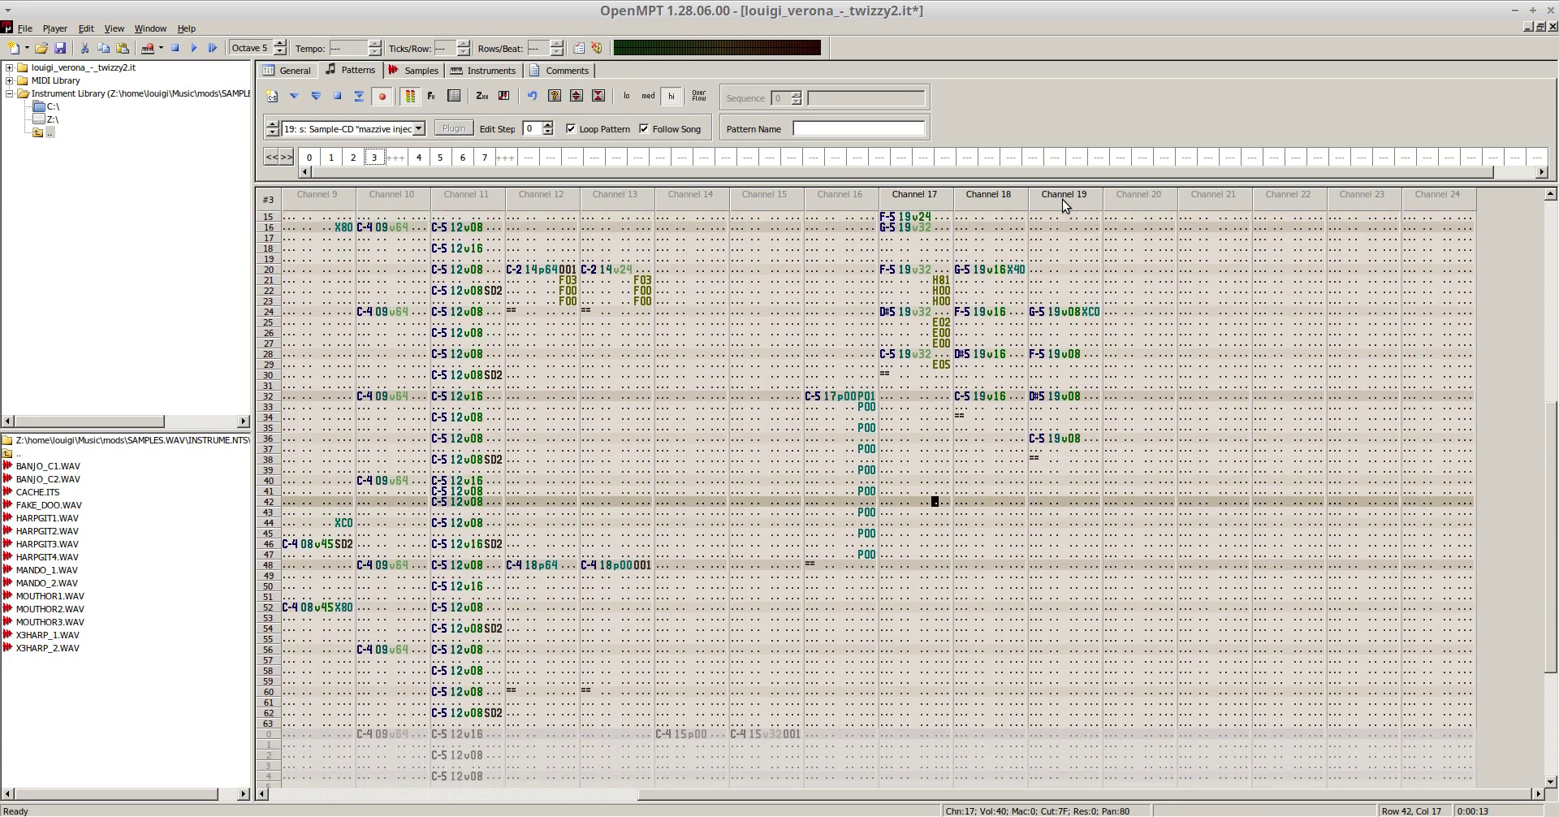
# - Turn off pattern looping, and play the melody and its echoes again
pyautogui.hotkey('ctrl', 'Left')
pyautogui.press('F5')
pyautogui.press('Left')
pyautogui.press('Left')
pyautogui.press('Left')
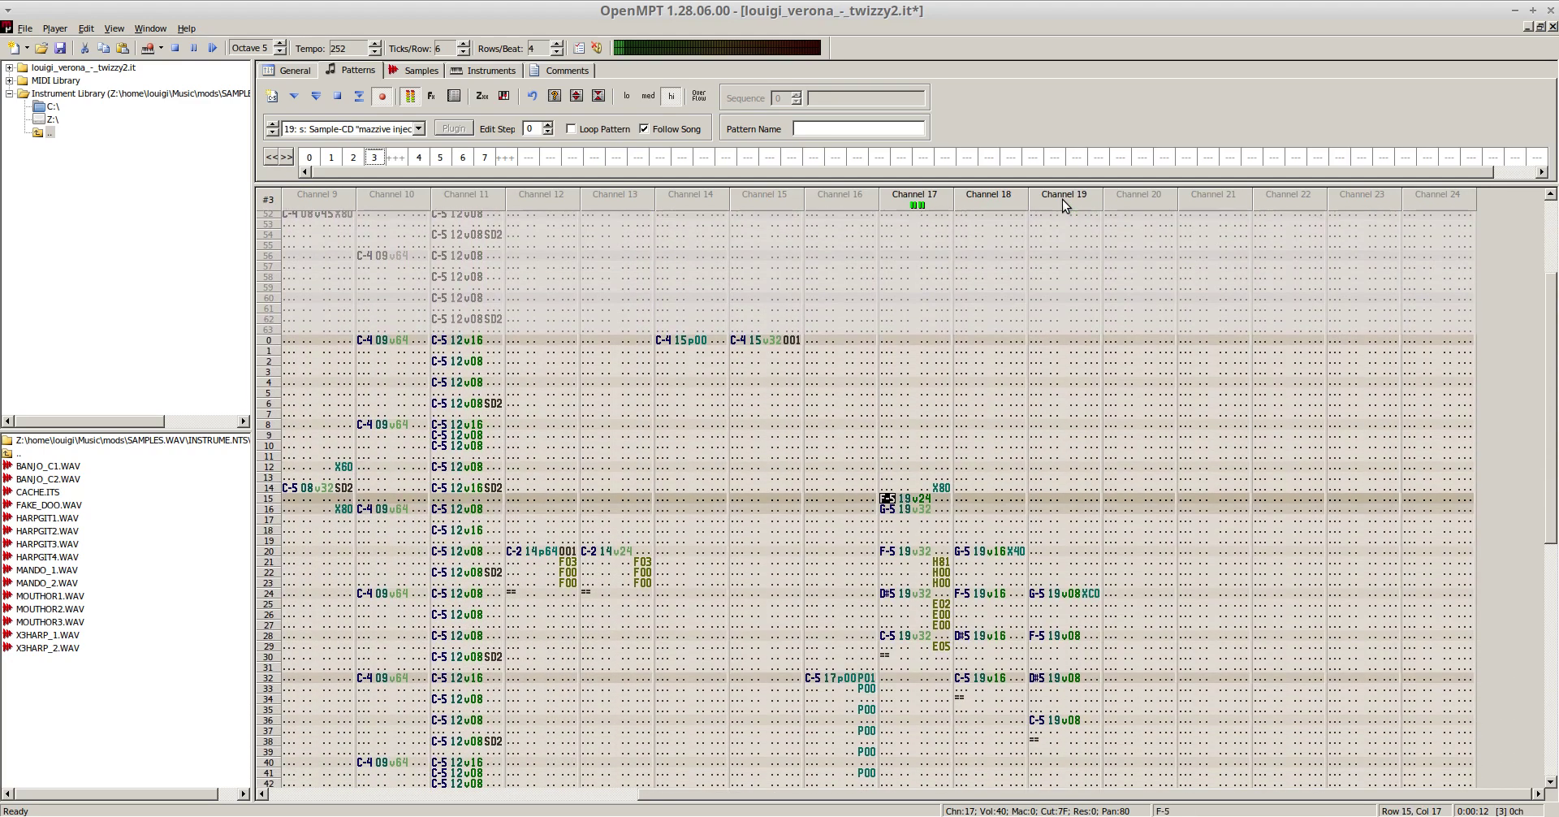
pyautogui.press('F8')
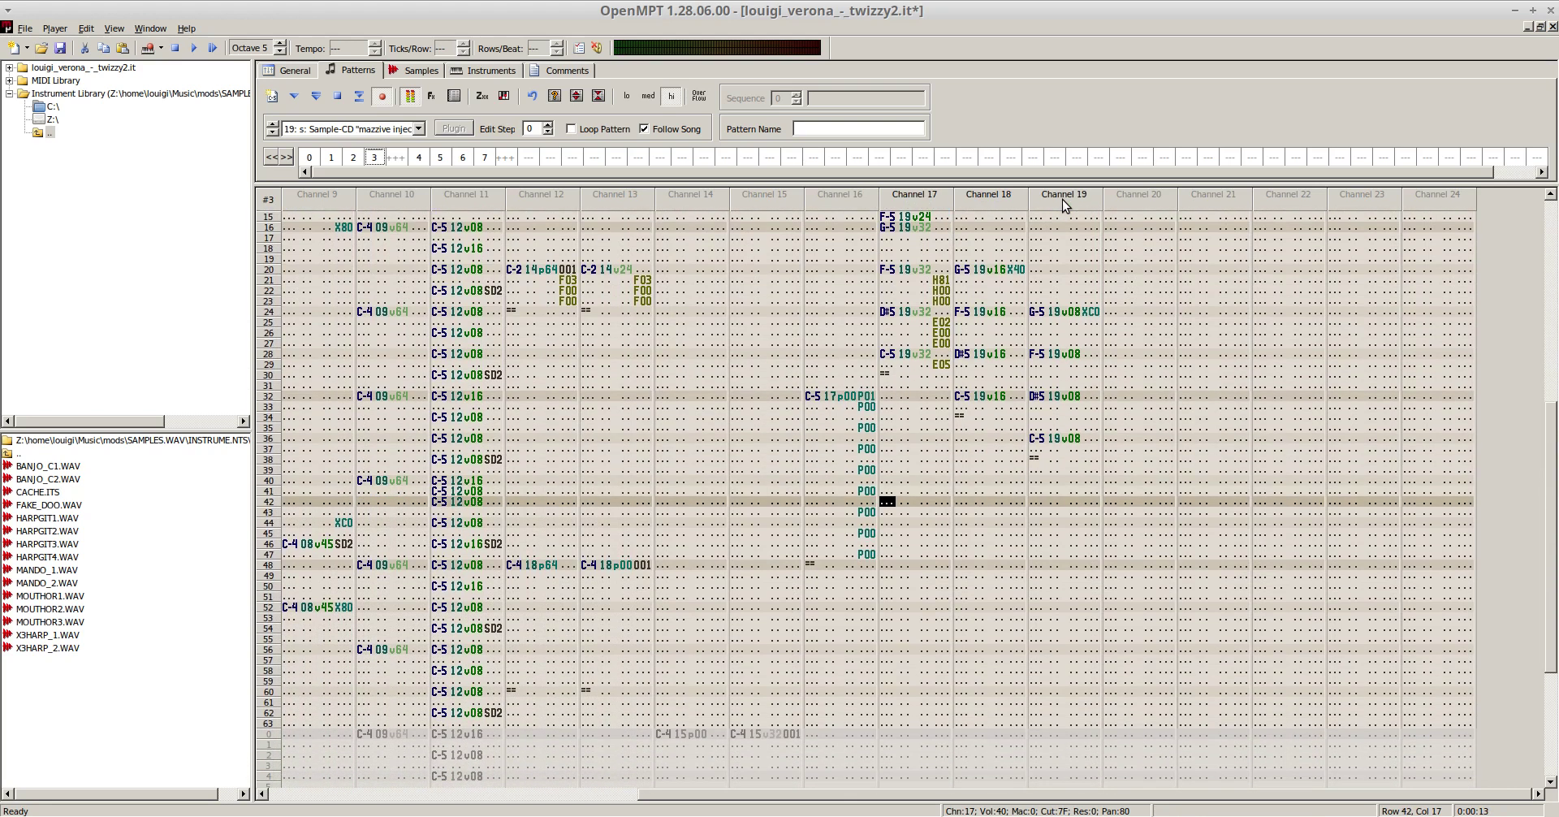
# - Unmute all channels, and play the full arrangement through pattern 5
pyautogui.rightClick(907, 199)
pyautogui.click(939, 219)
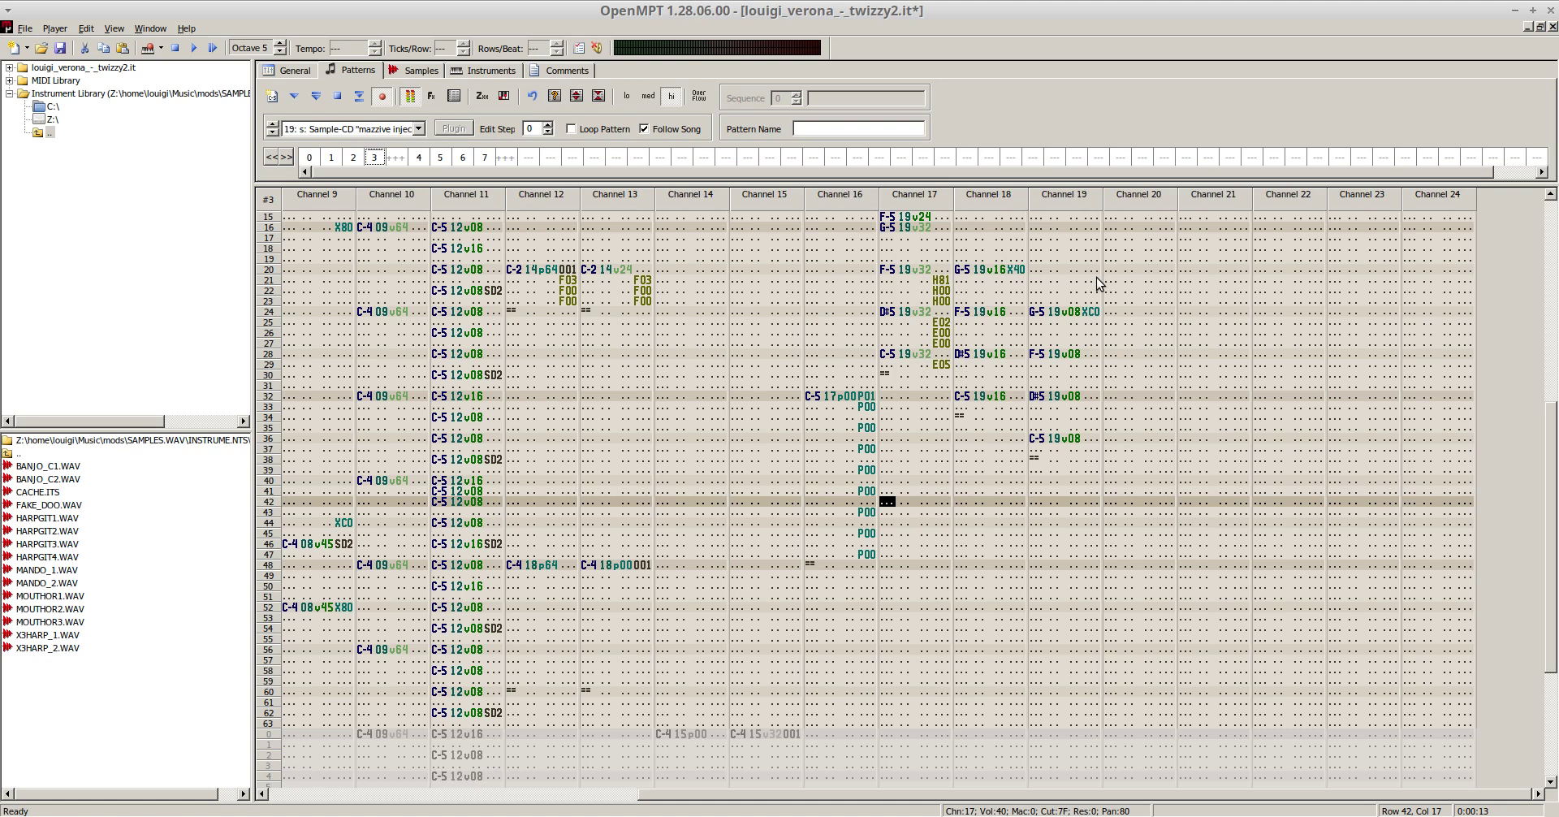
pyautogui.press('F5')
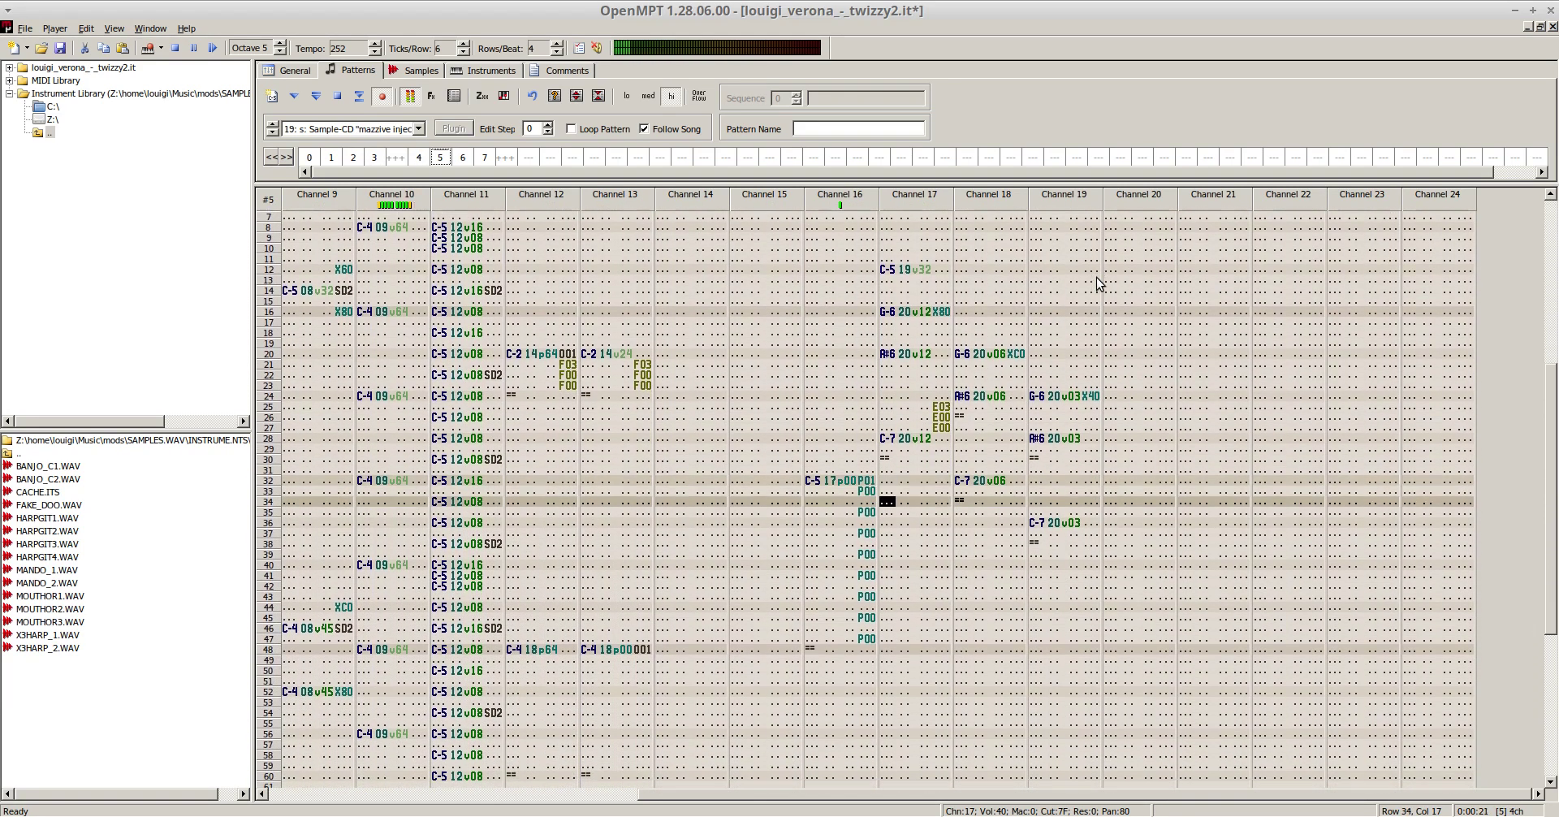
pyautogui.press('F8')
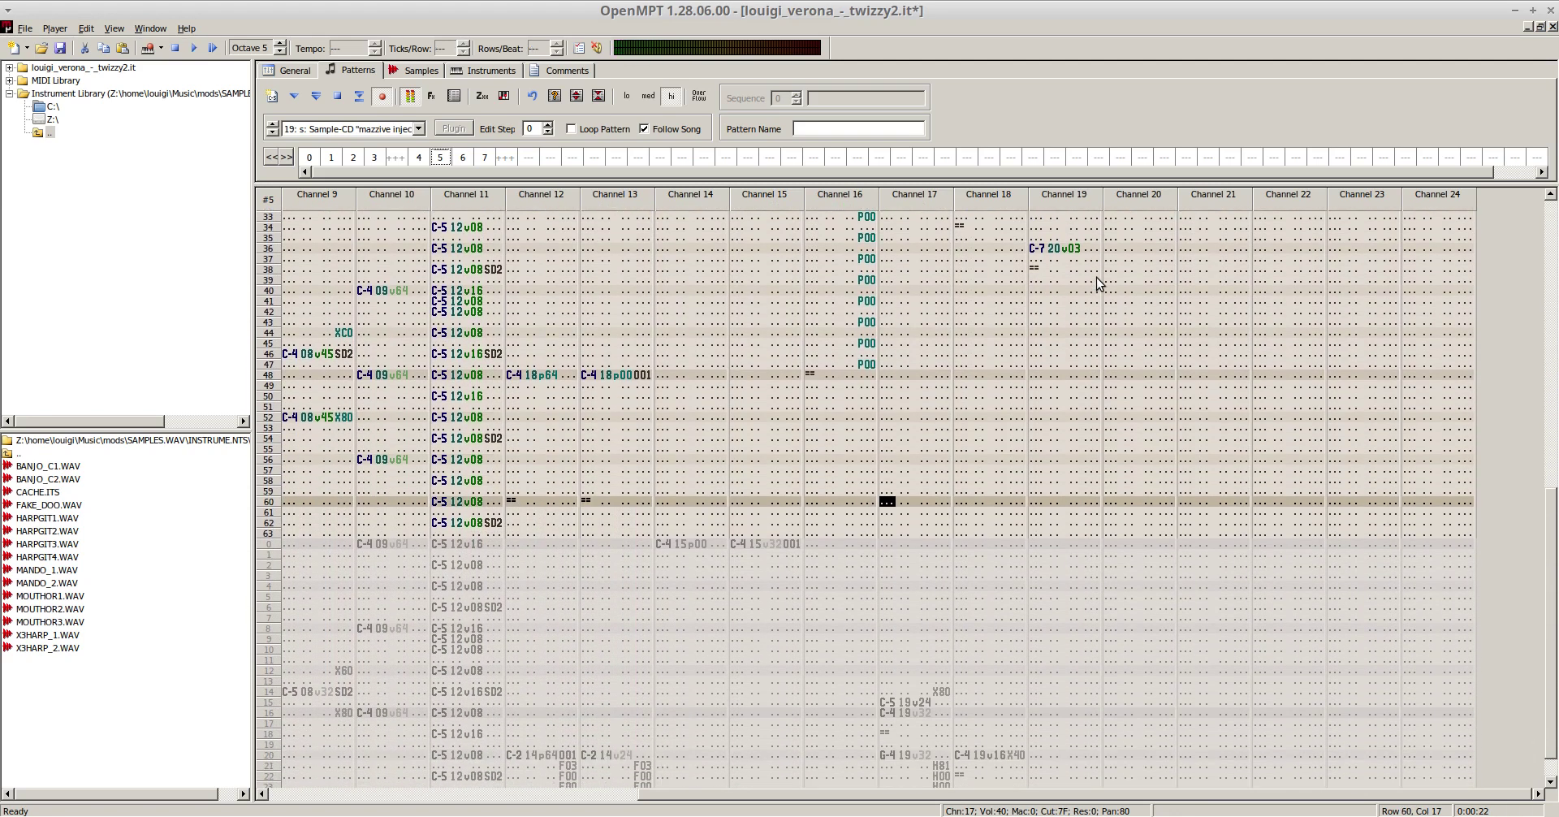
pyautogui.scroll(-15, 971, 476)
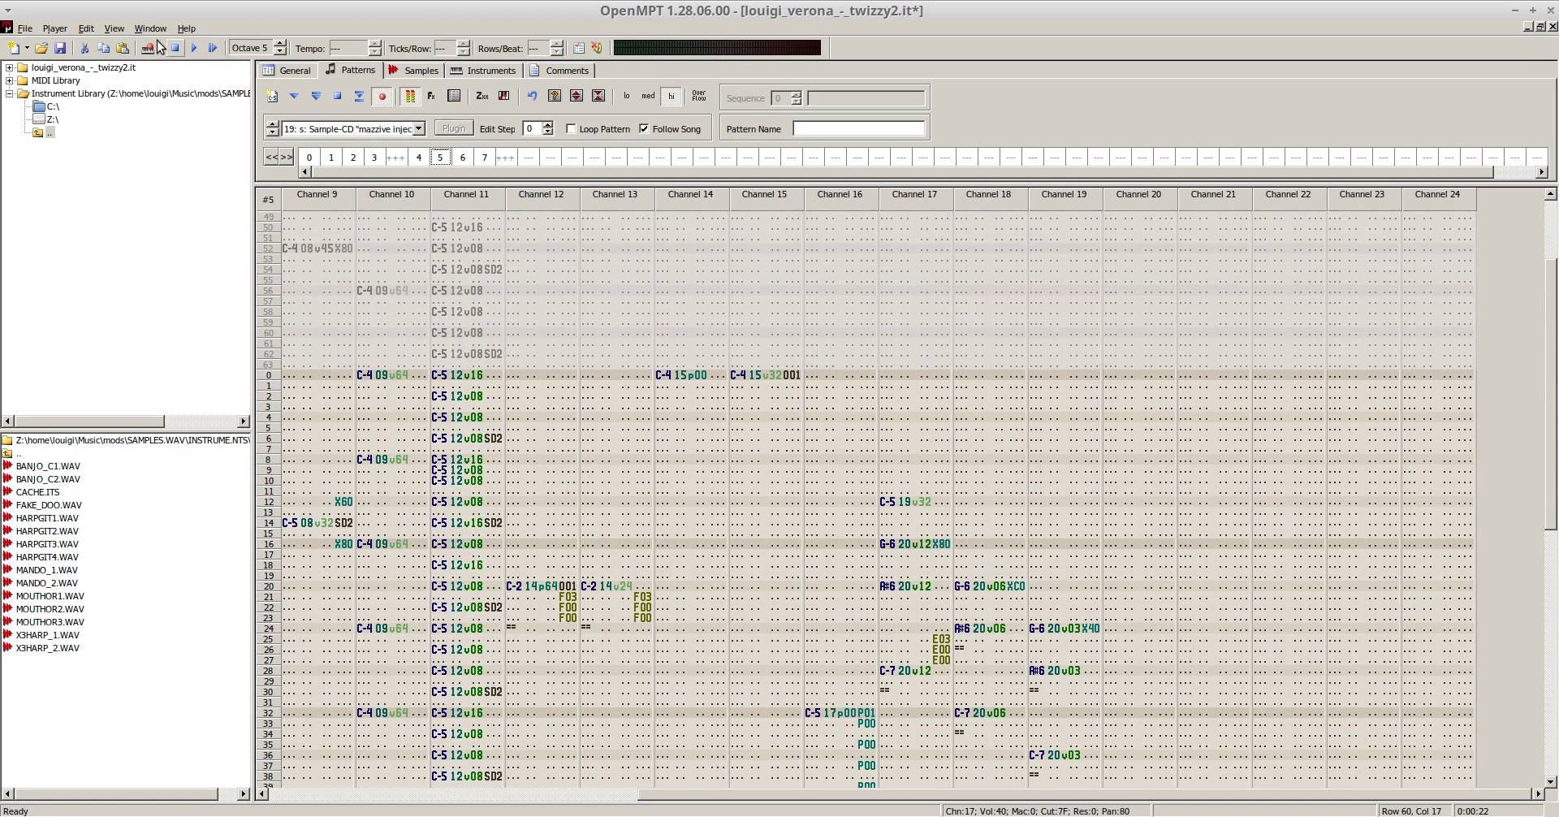
# - Save the module and play the song from the beginning through patterns 2 and 3
pyautogui.click(189, 45)
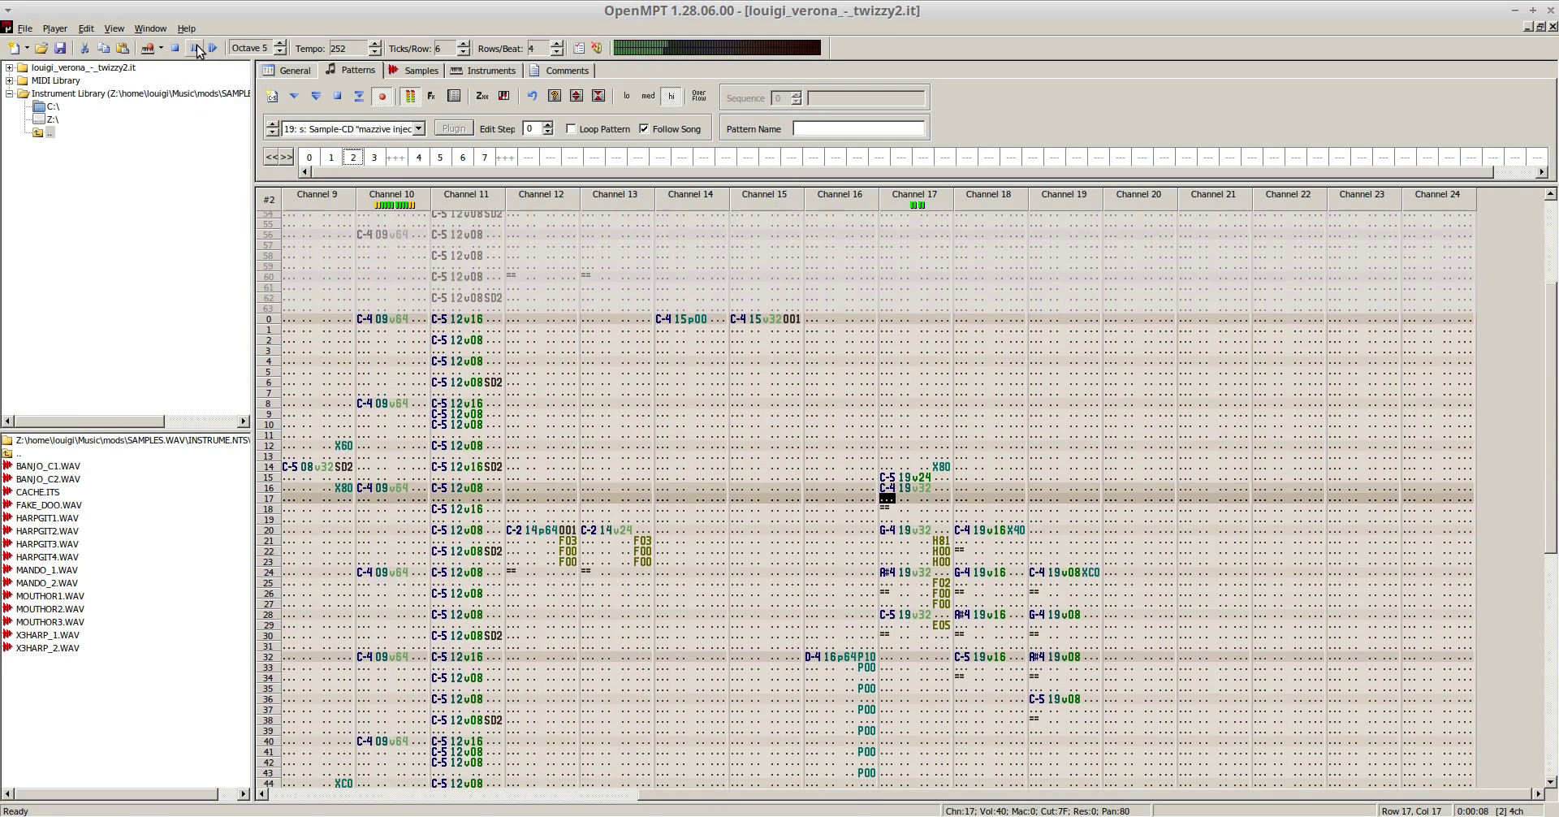
pyautogui.click(172, 47)
pyautogui.click(188, 48)
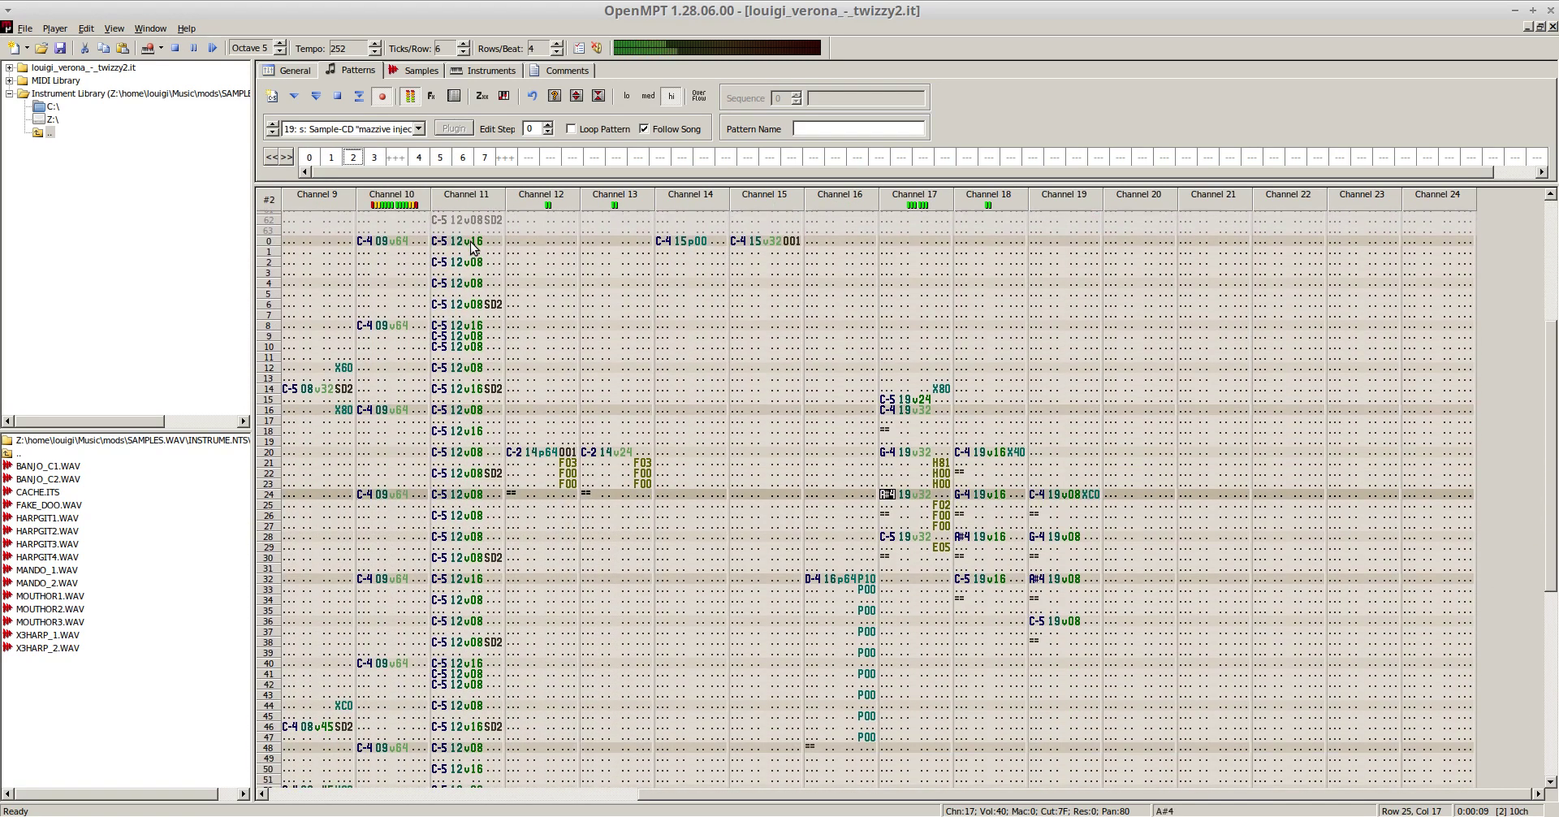
# - Place pattern 3 ahead of pattern 2 in the order list, and play the reordered song
pyautogui.click(338, 96)
pyautogui.scroll(5, 939, 508)
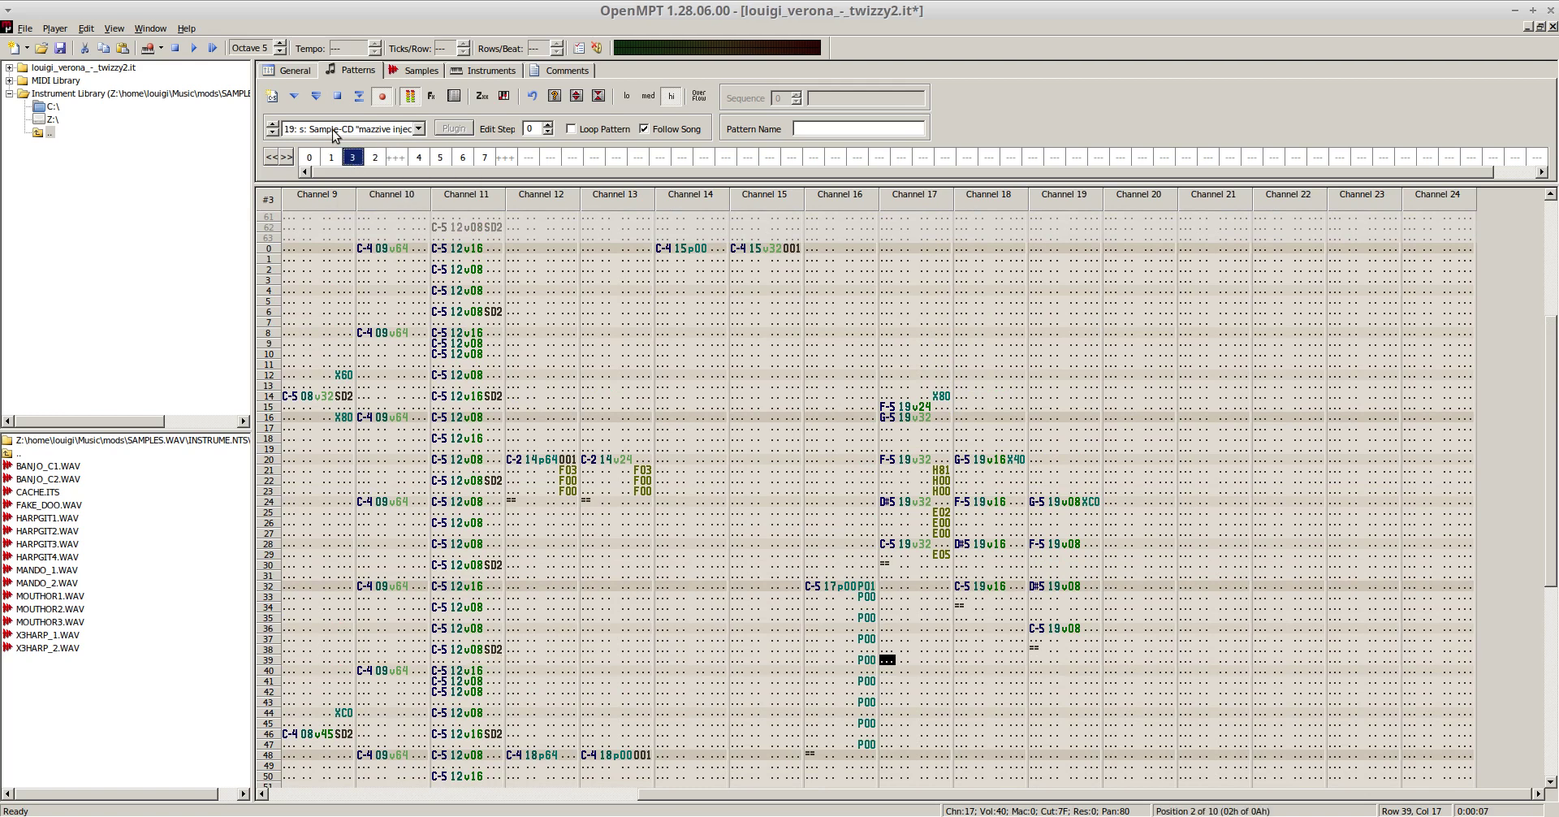
pyautogui.click(209, 48)
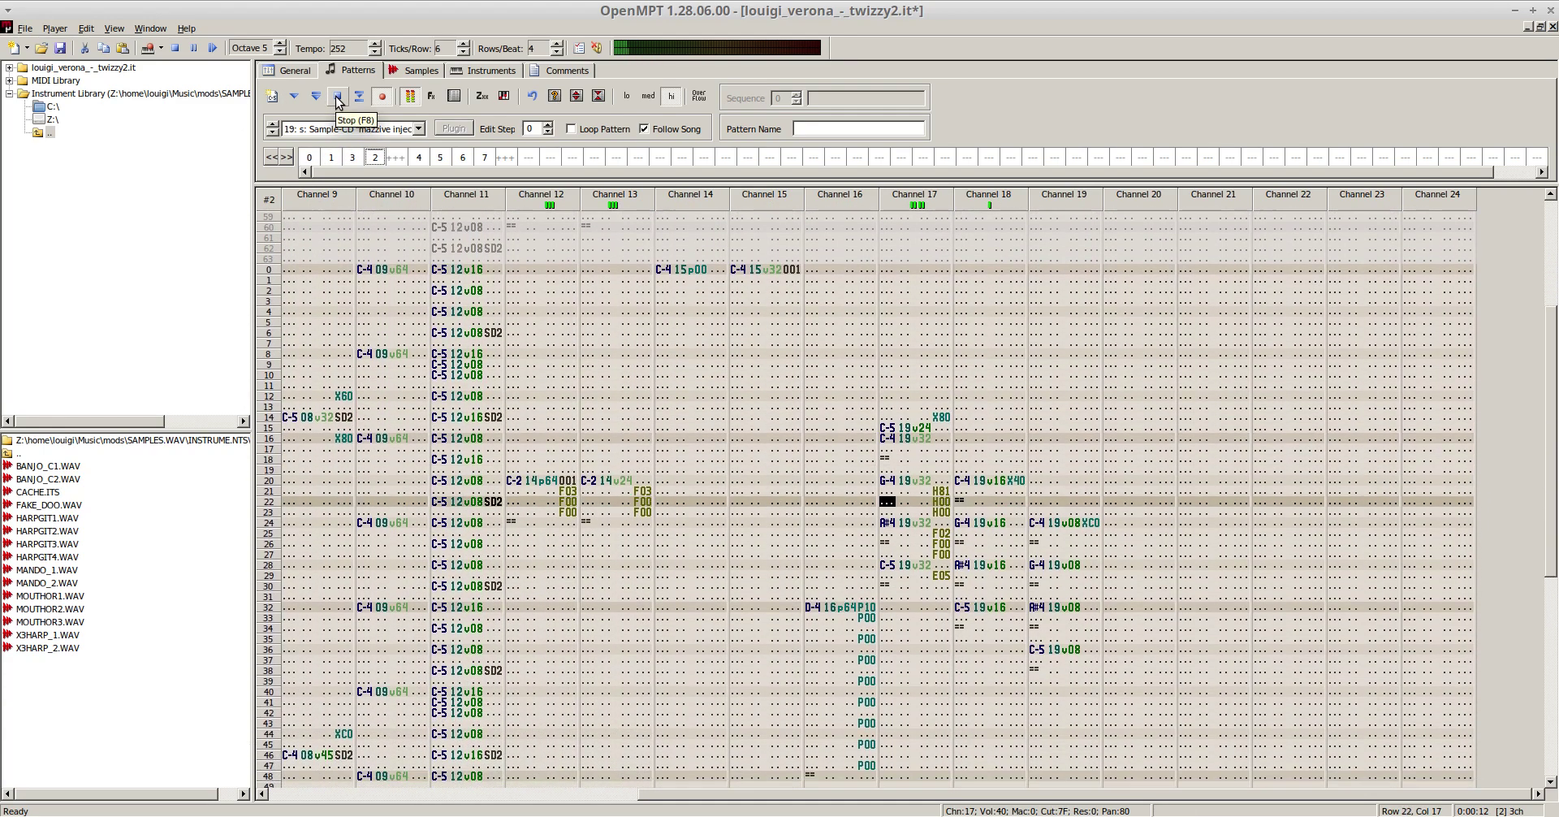
pyautogui.click(337, 96)
# - Clear the melody and its echoes from rows 11 to 40 of channels 17 to 19 in pattern 2
pyautogui.scroll(3, 938, 484)
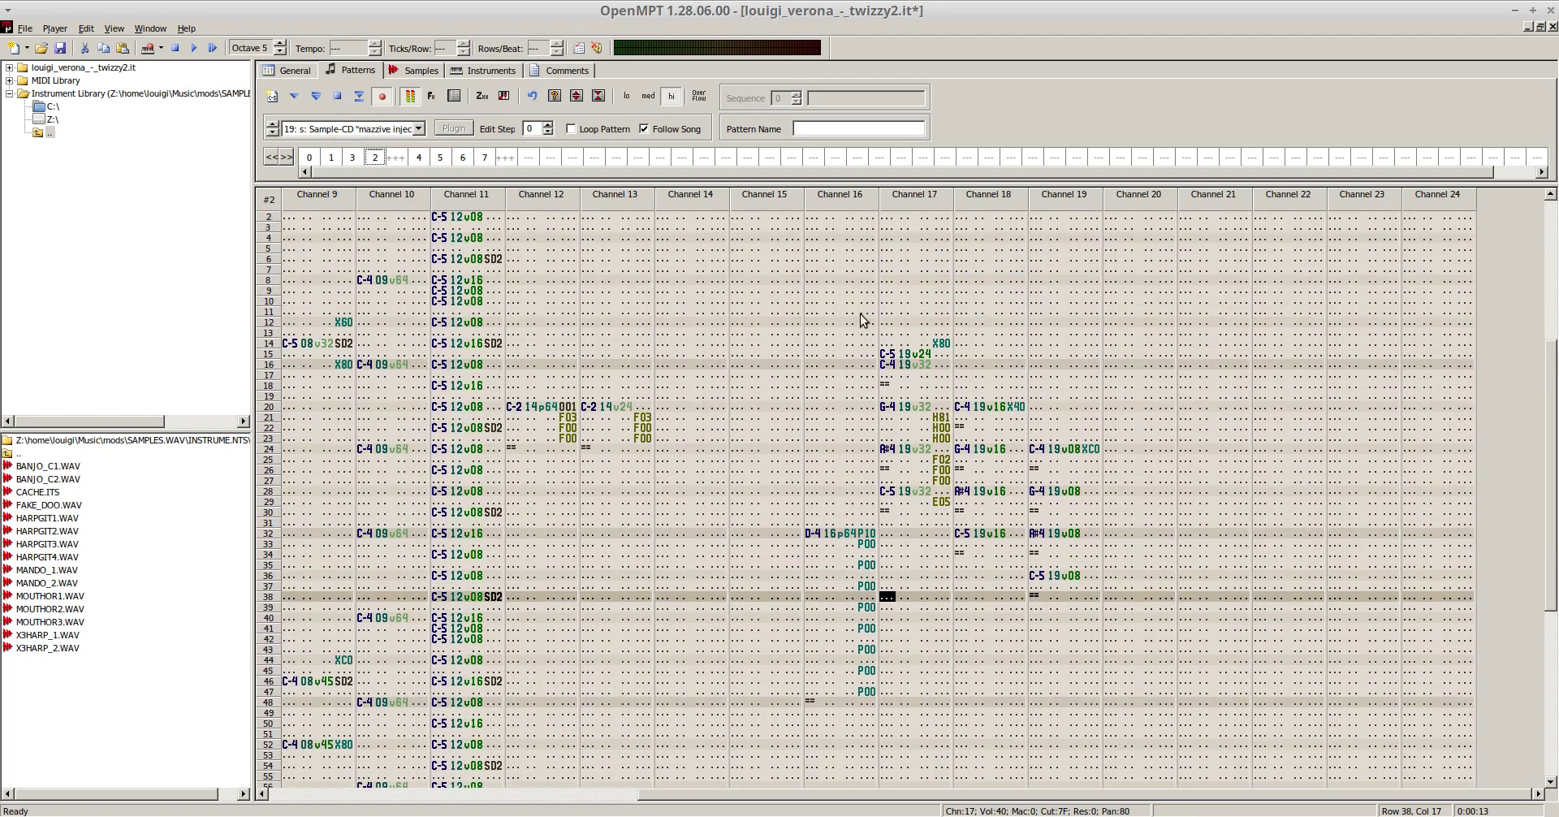
pyautogui.moveTo(883, 314); pyautogui.dragTo(1022, 553)
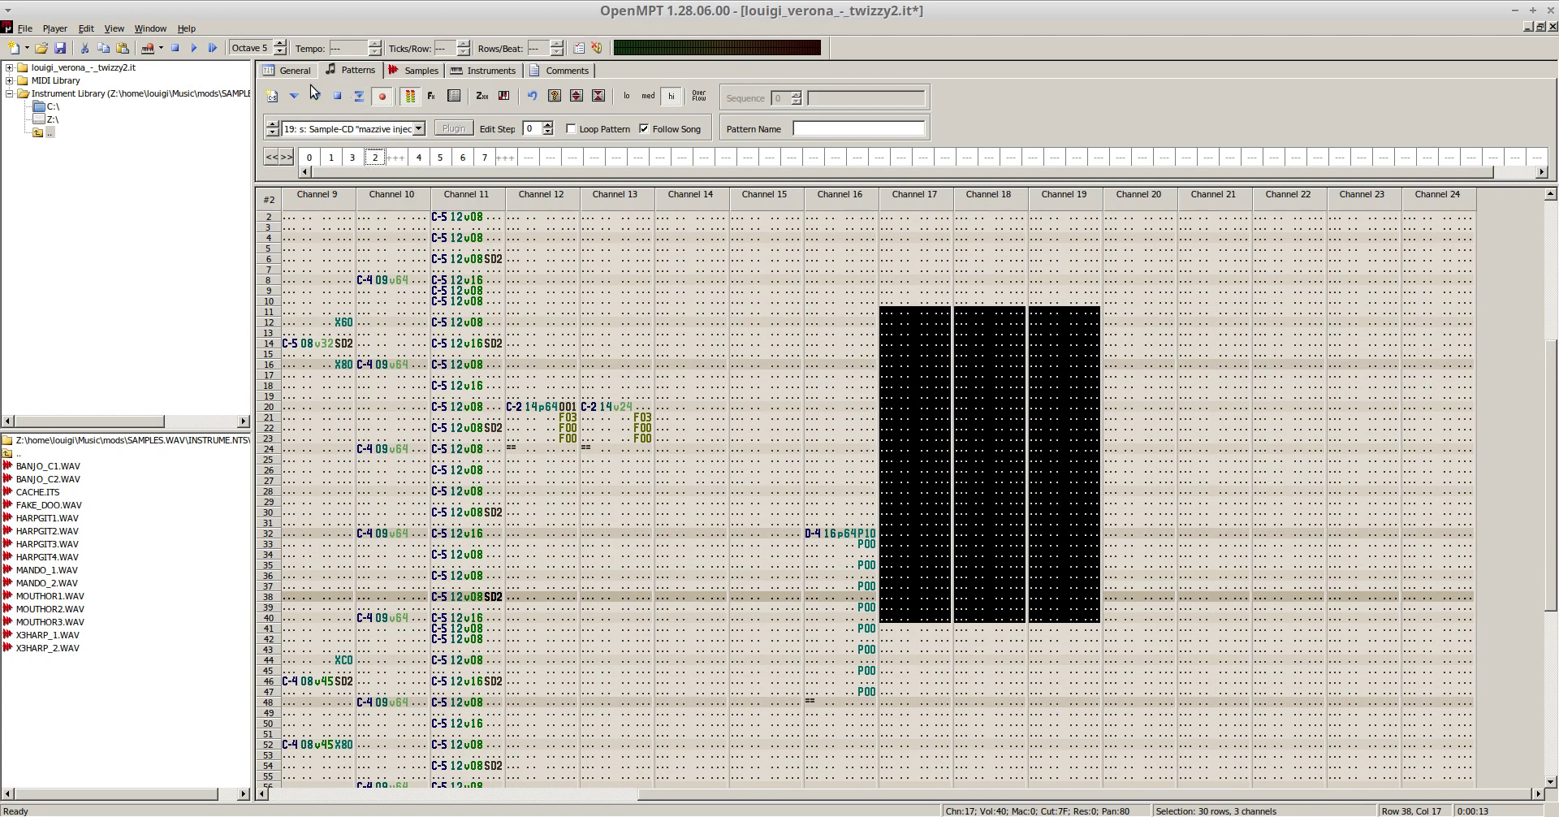
# - Play pattern 4 in a loop, and check patterns 6 and 7
pyautogui.doubleClick(418, 163)
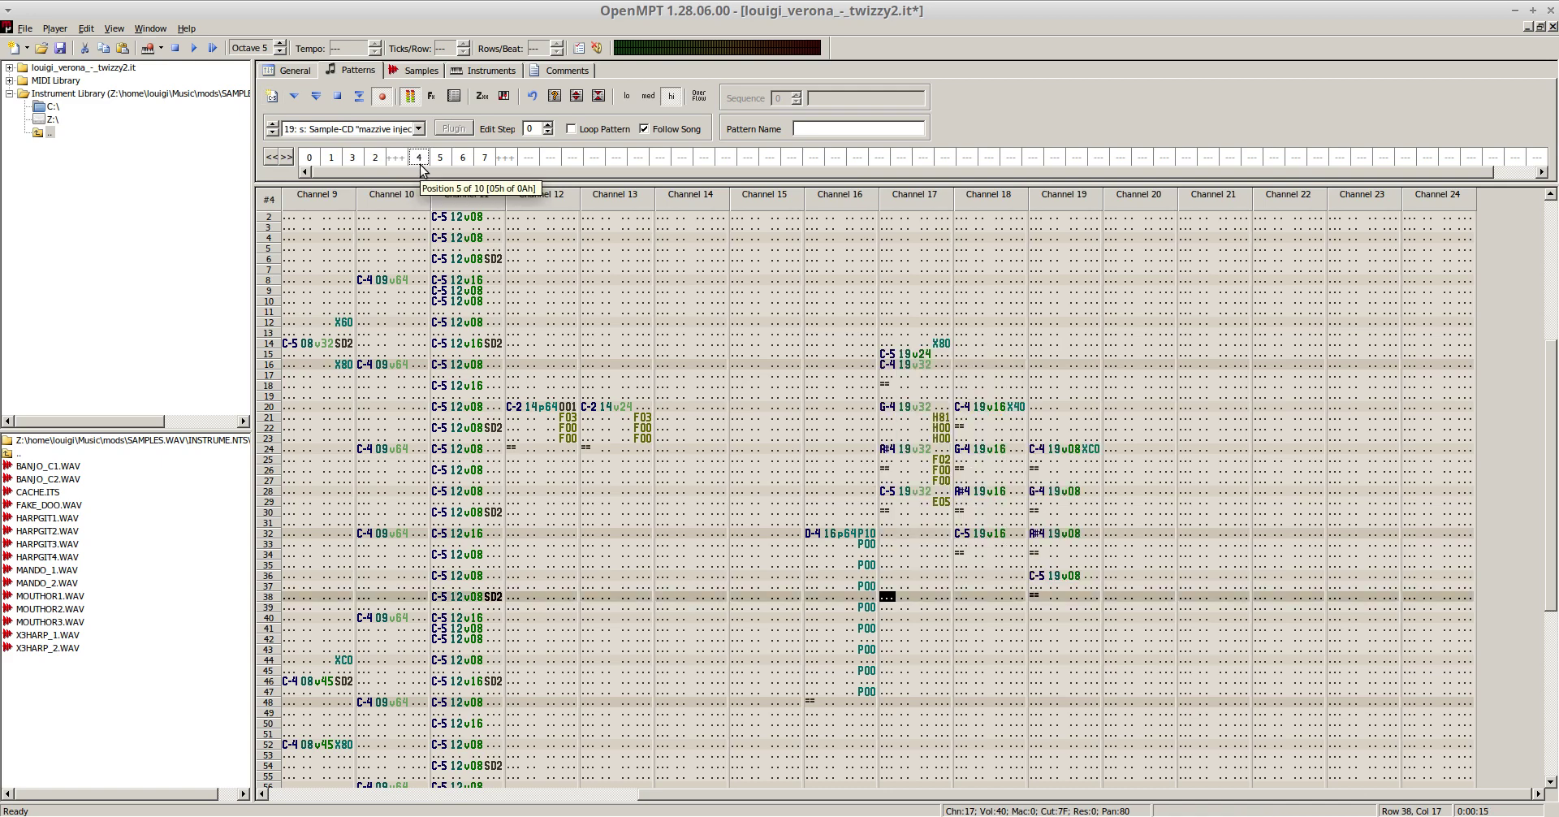
pyautogui.press('F7')
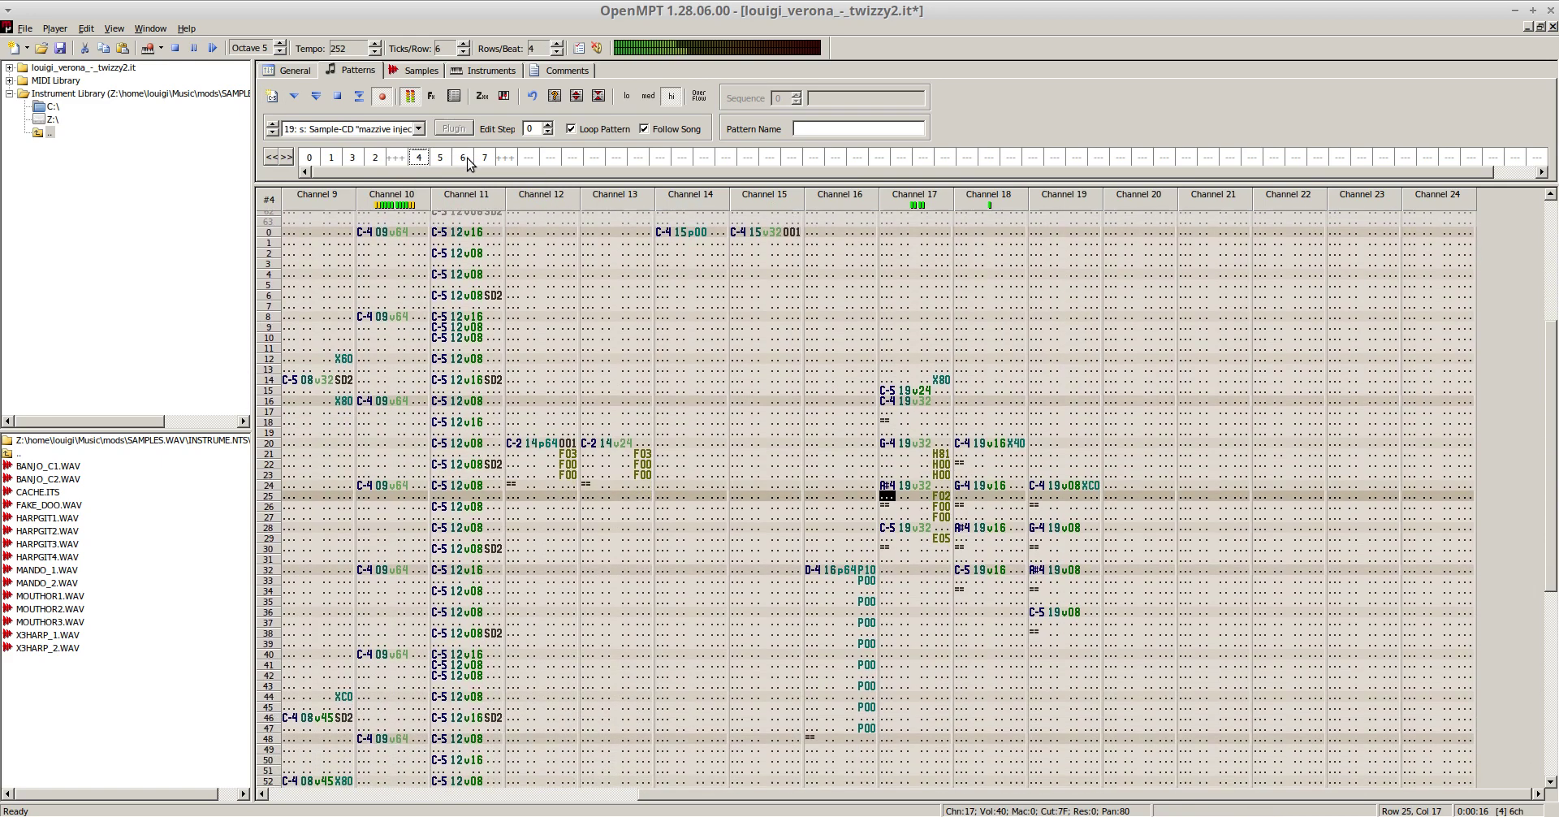
pyautogui.click(463, 157)
pyautogui.click(485, 157)
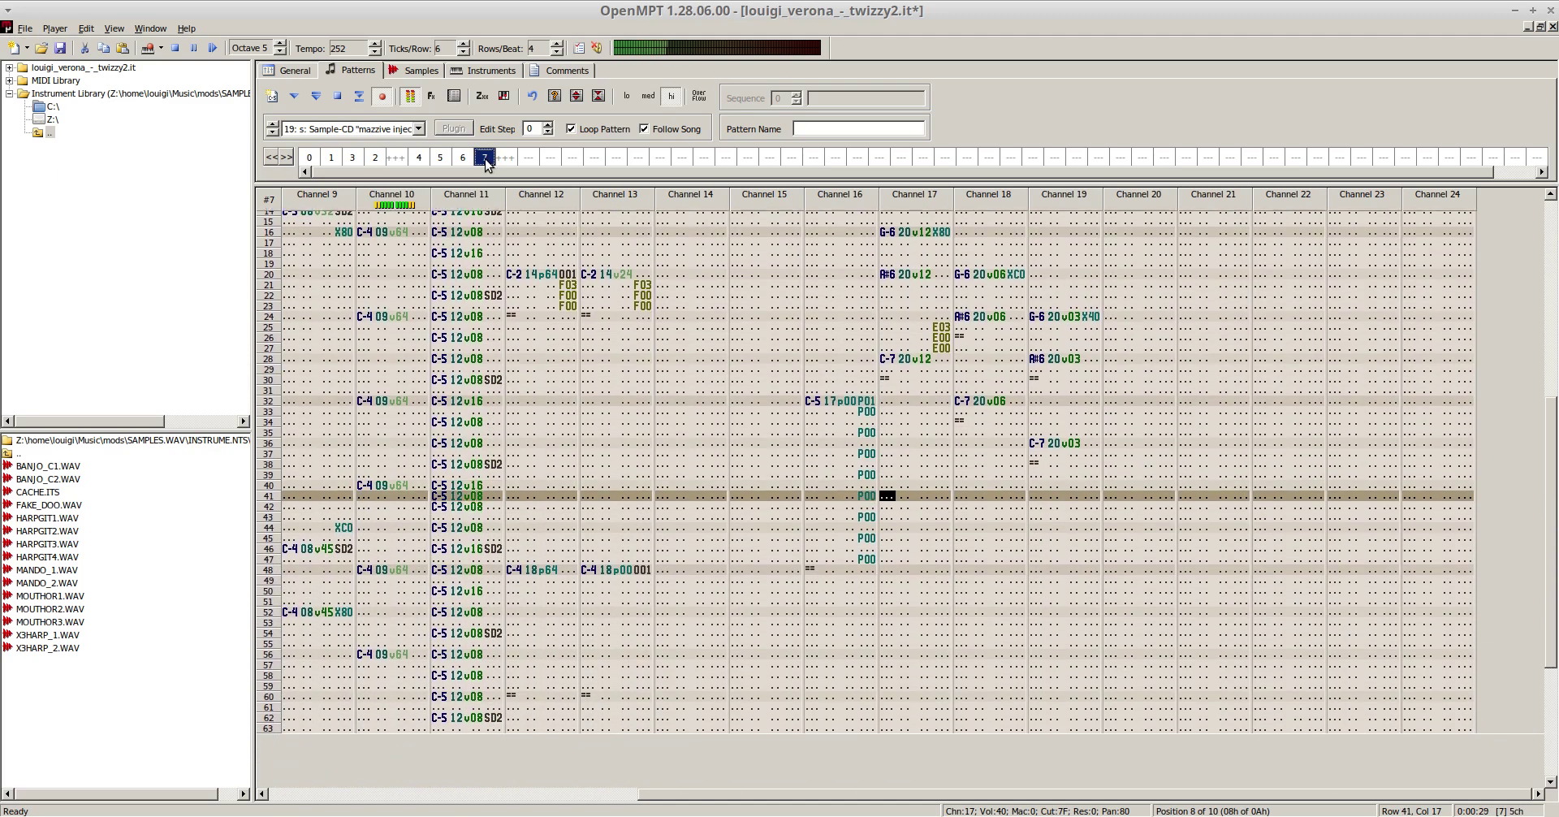
# - Remove pattern 6 from the order list and stop playback
pyautogui.click(463, 157)
pyautogui.press('Delete')
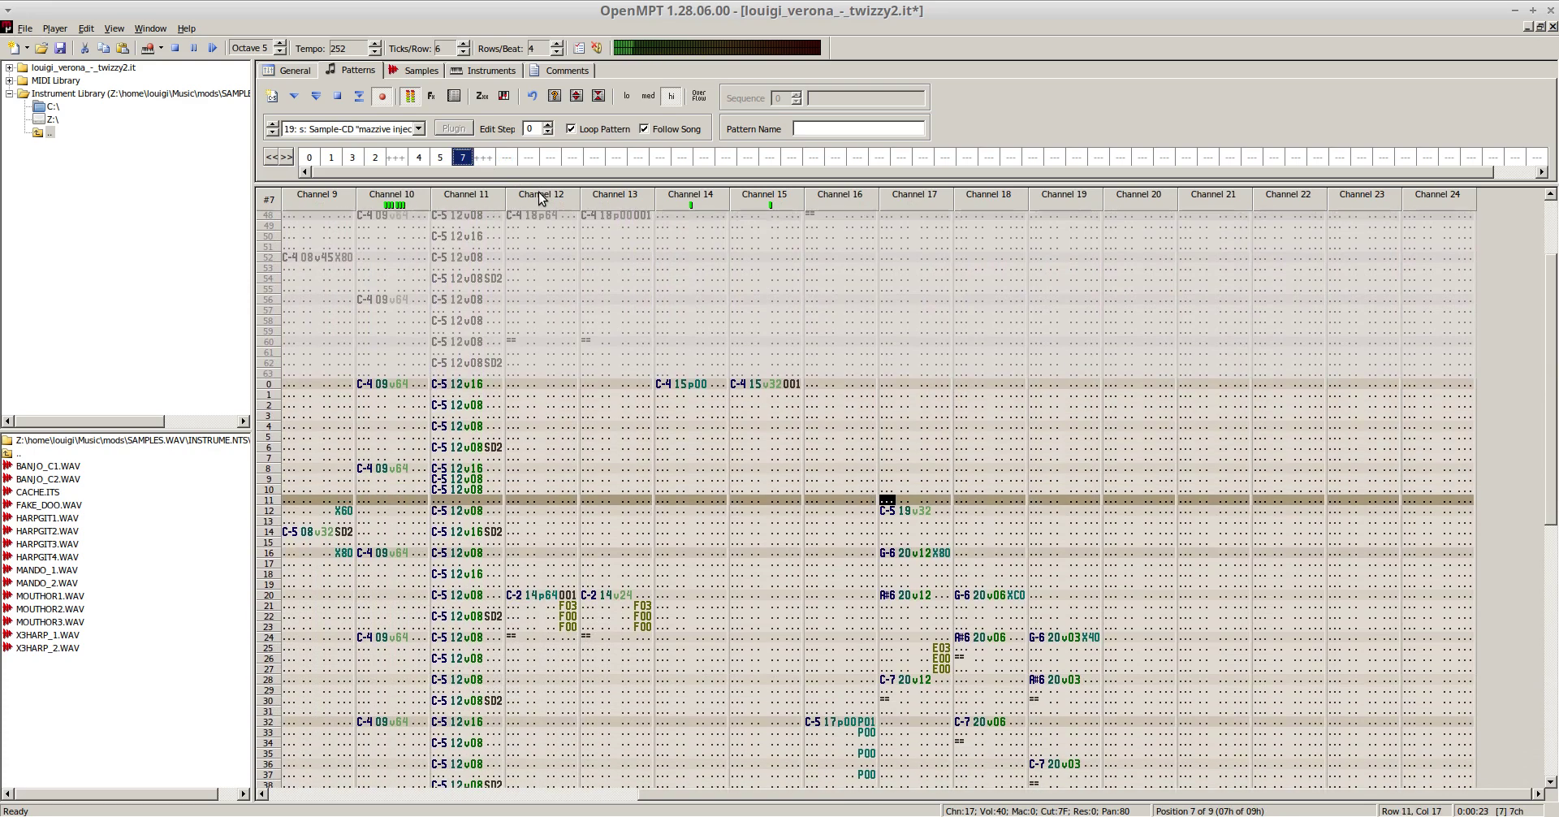
pyautogui.press('F8')
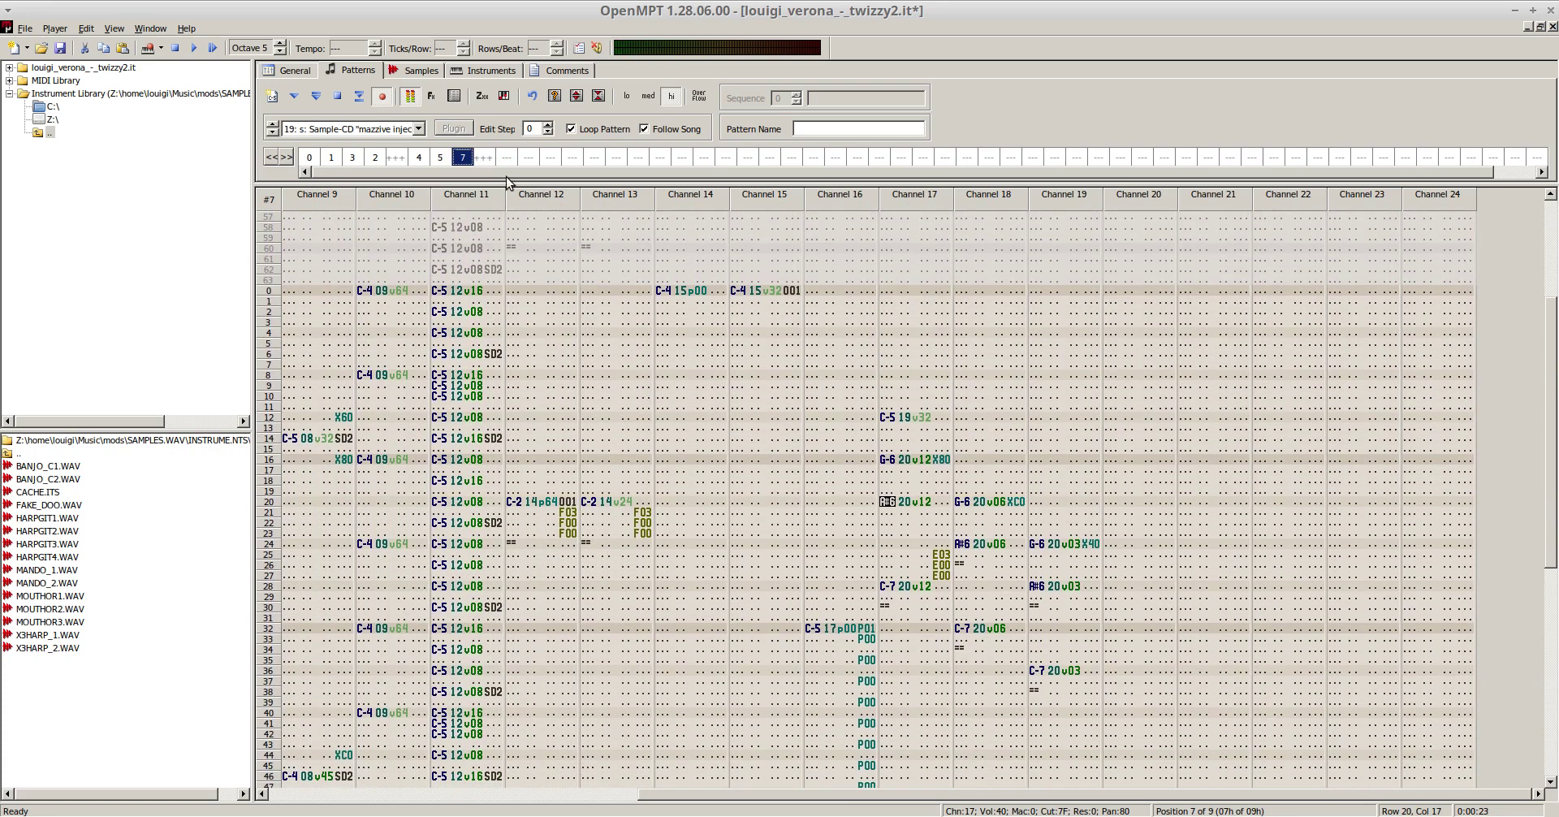
# - Duplicate pattern 7 in the order list, and select rows 11 to 42 of channels 17 to 19 in the copy
pyautogui.rightClick(462, 160)
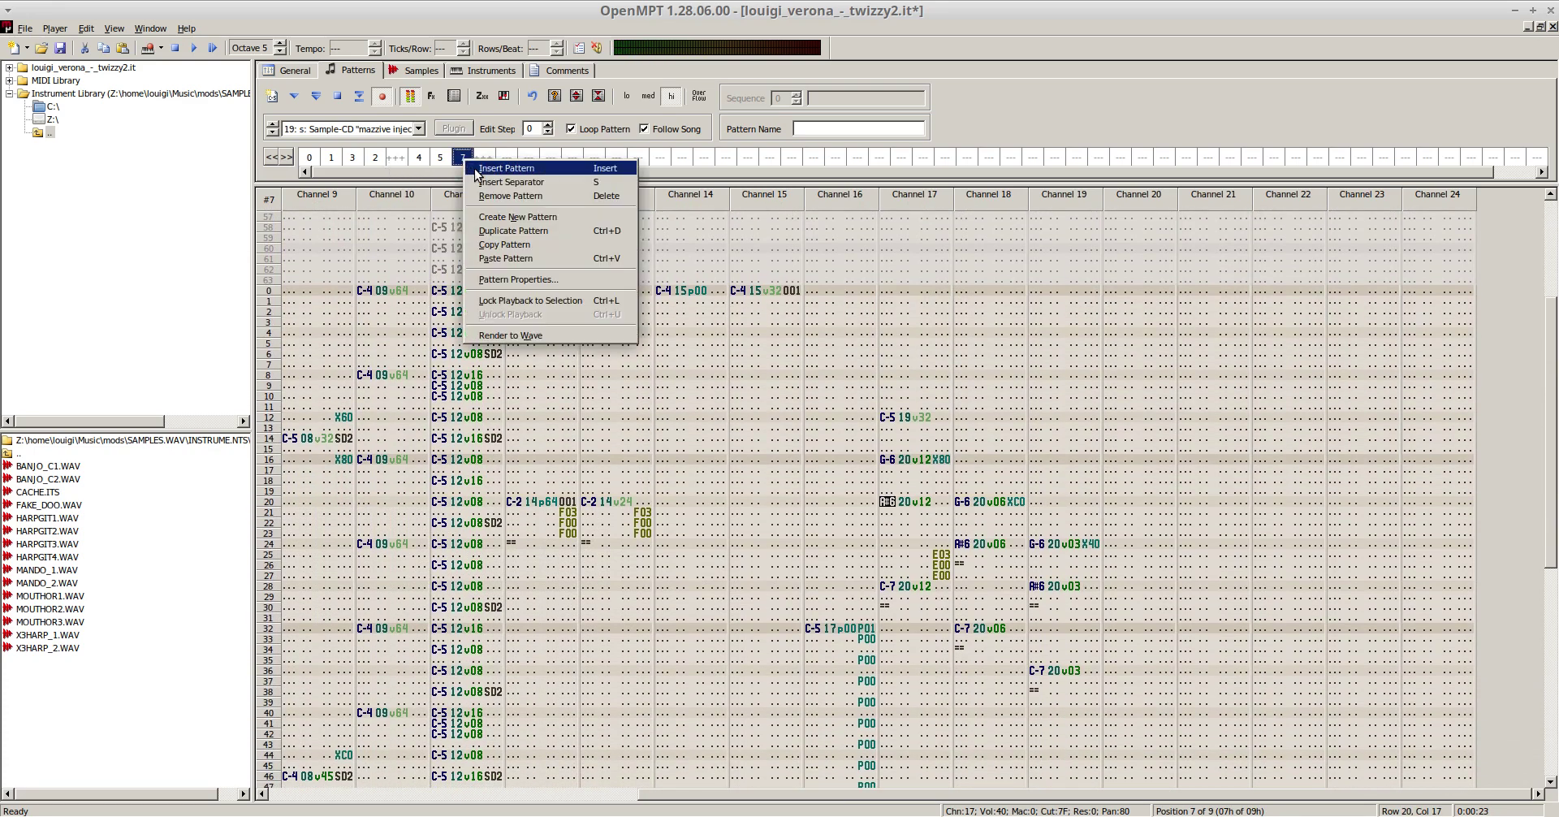
pyautogui.click(503, 231)
pyautogui.click(484, 158)
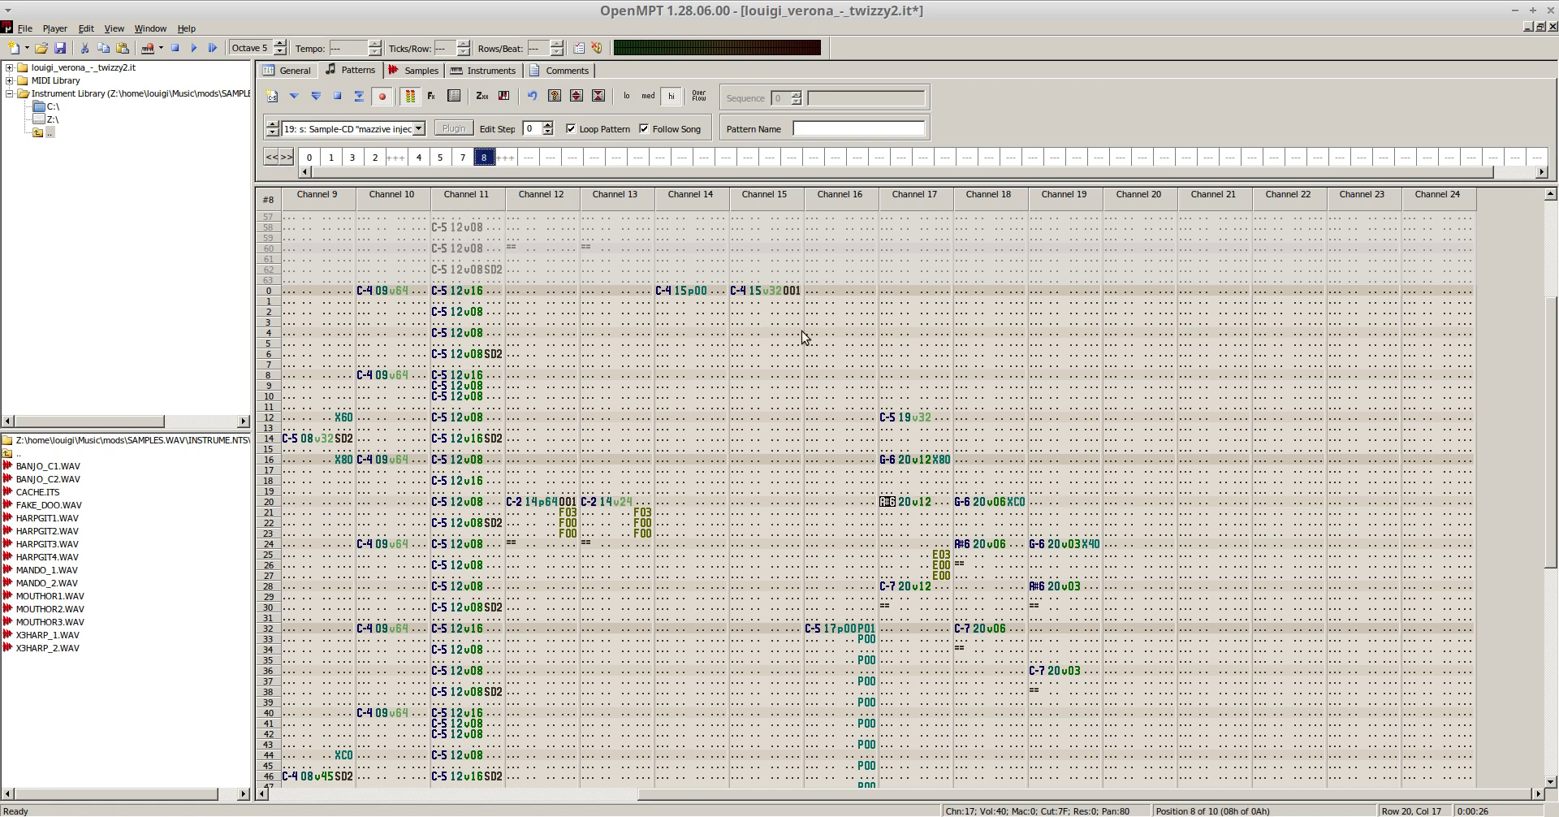
pyautogui.moveTo(887, 409); pyautogui.dragTo(1095, 737)
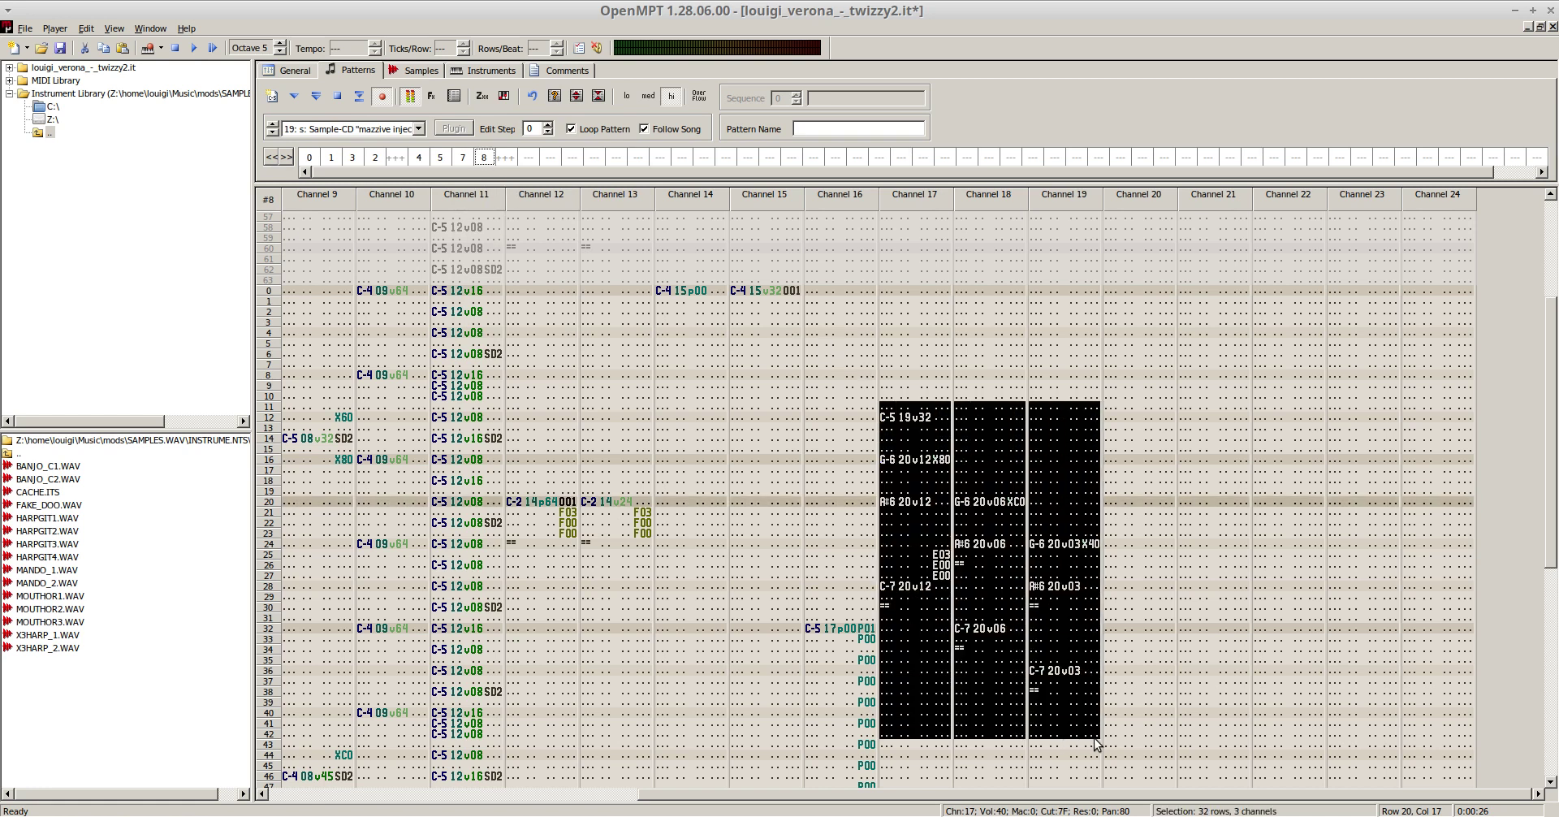
# - Listen to the arrangement of pattern 7
pyautogui.click(461, 158)
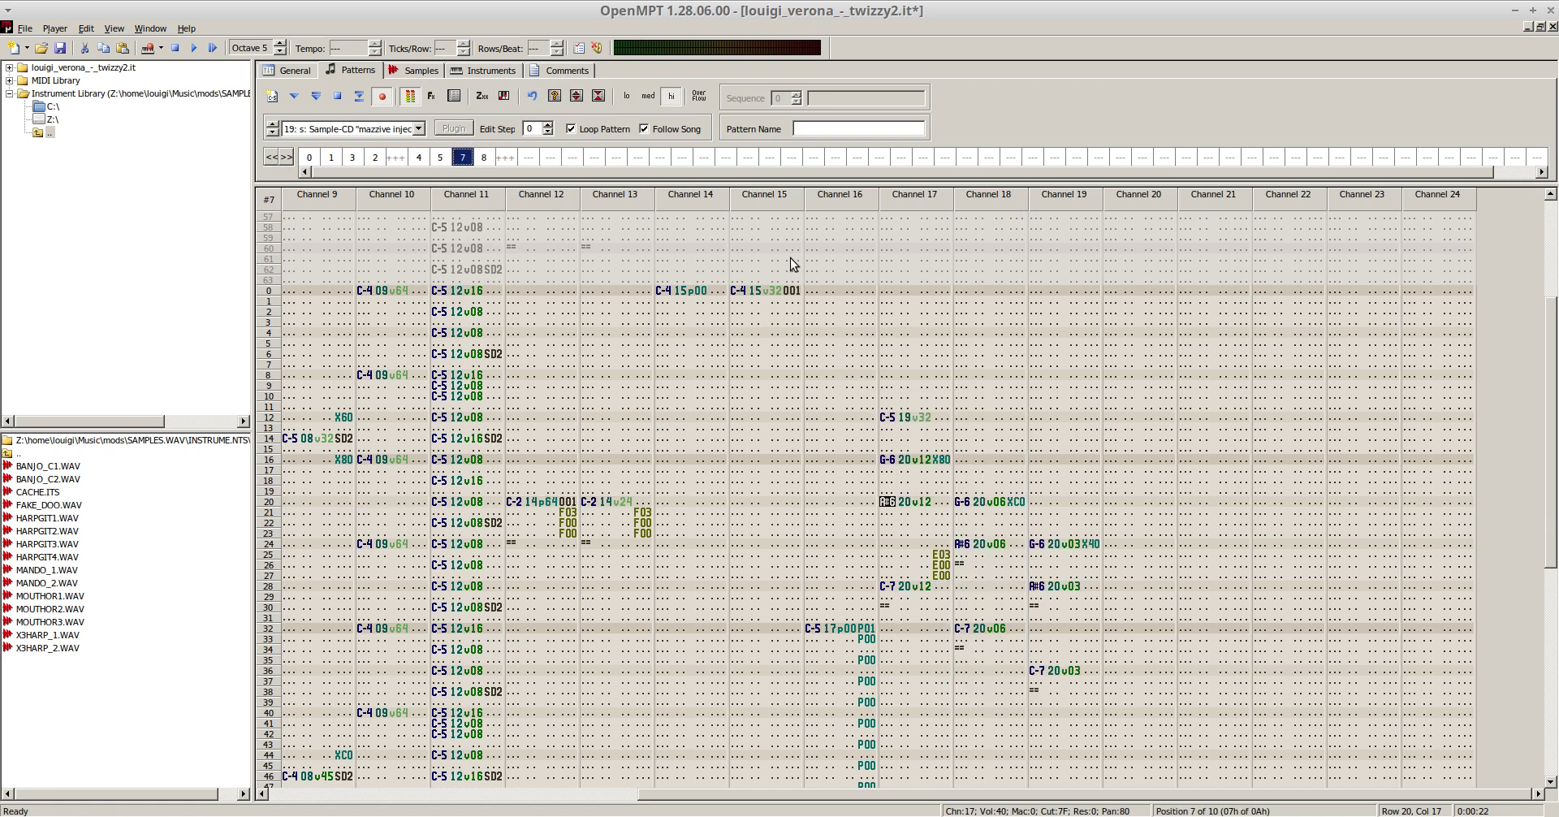
pyautogui.press('F5')
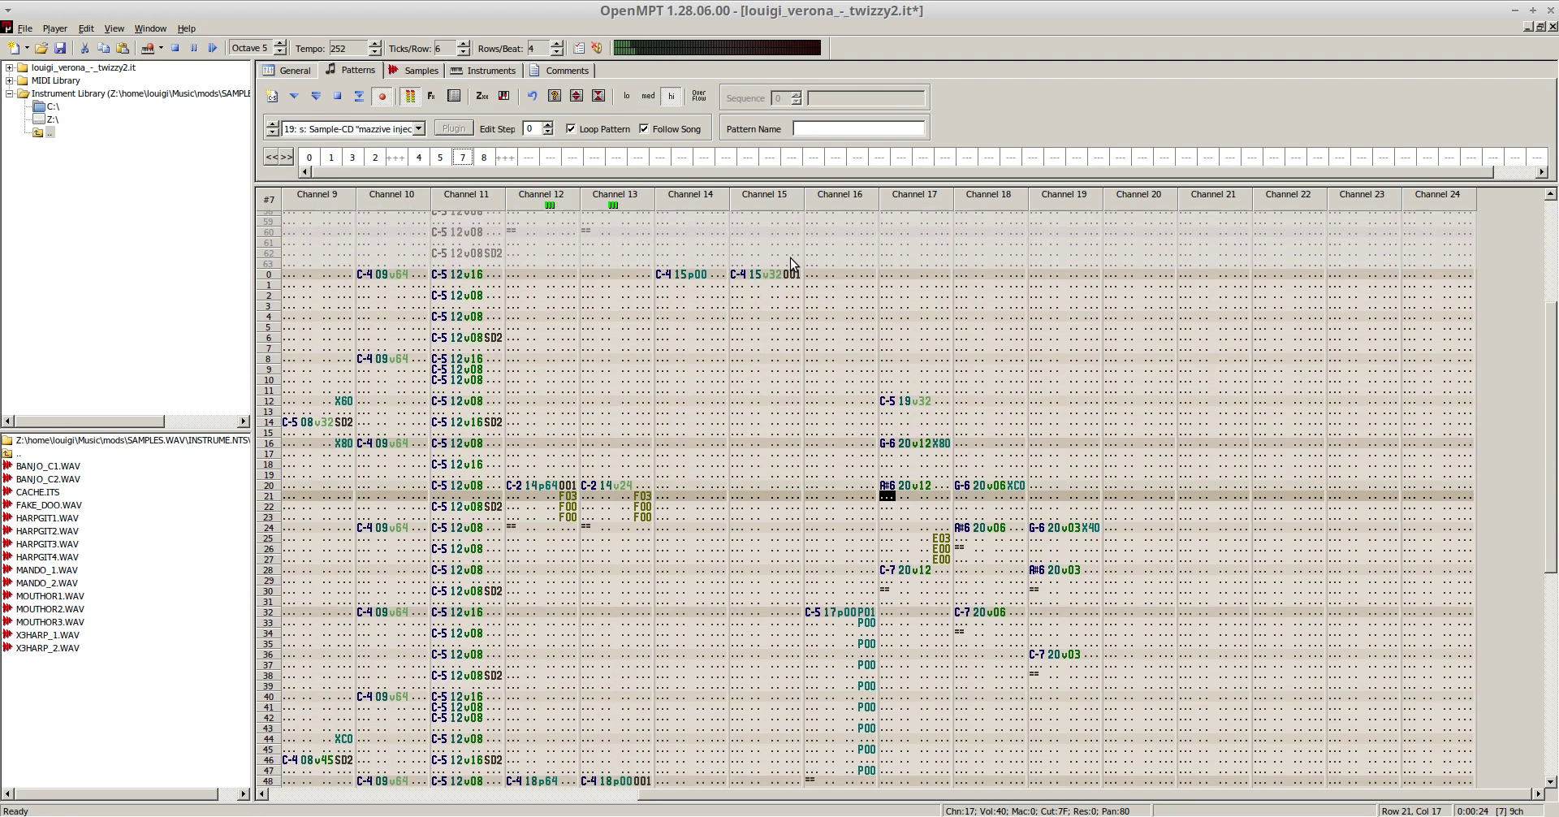
pyautogui.press('F8')
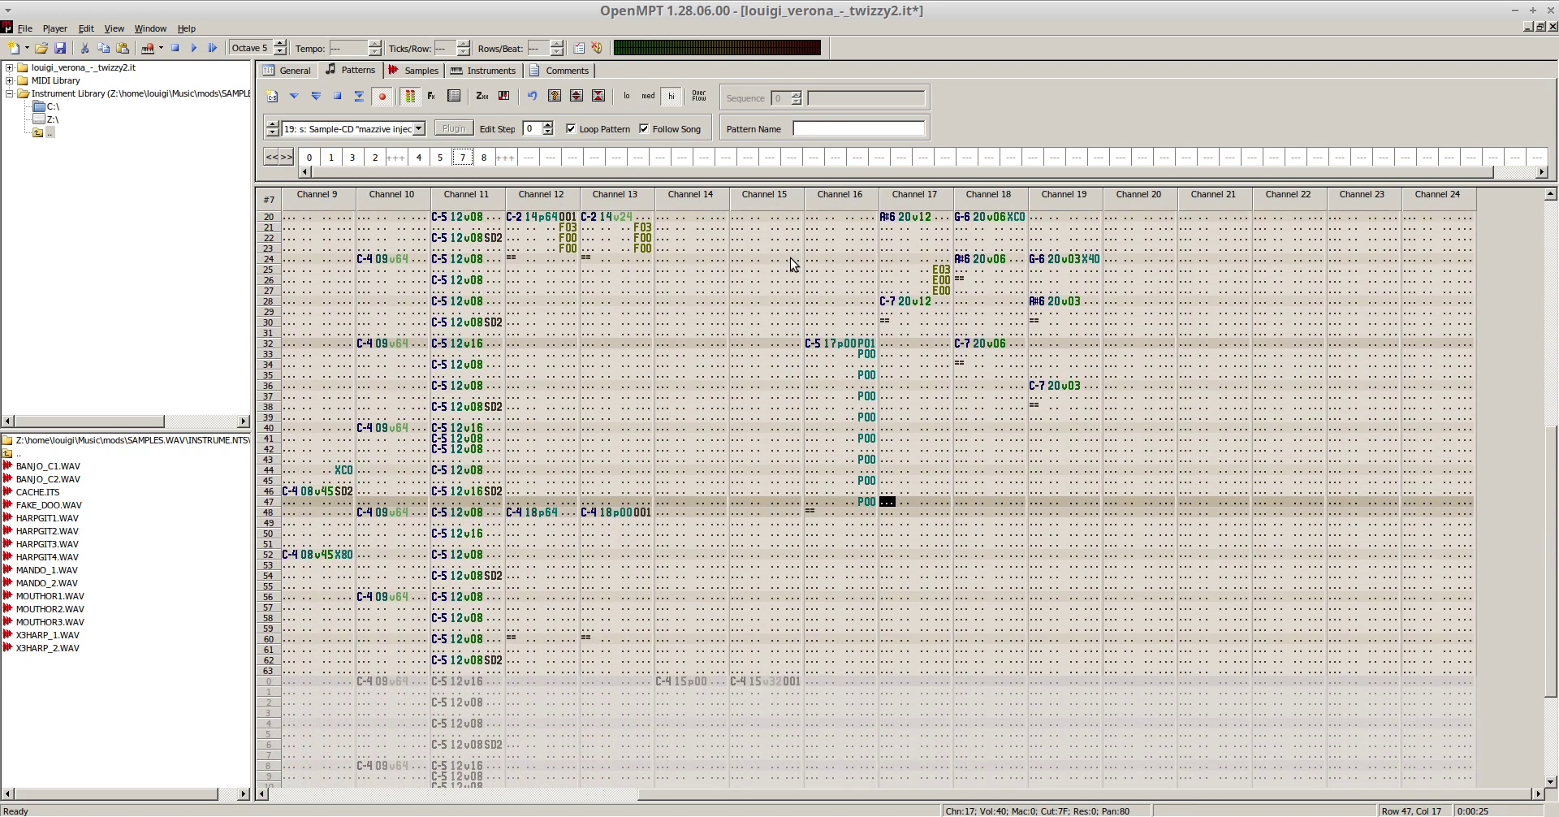
# - Compare the melodies of patterns 4 and 7, and listen to pattern 3
pyautogui.click(418, 158)
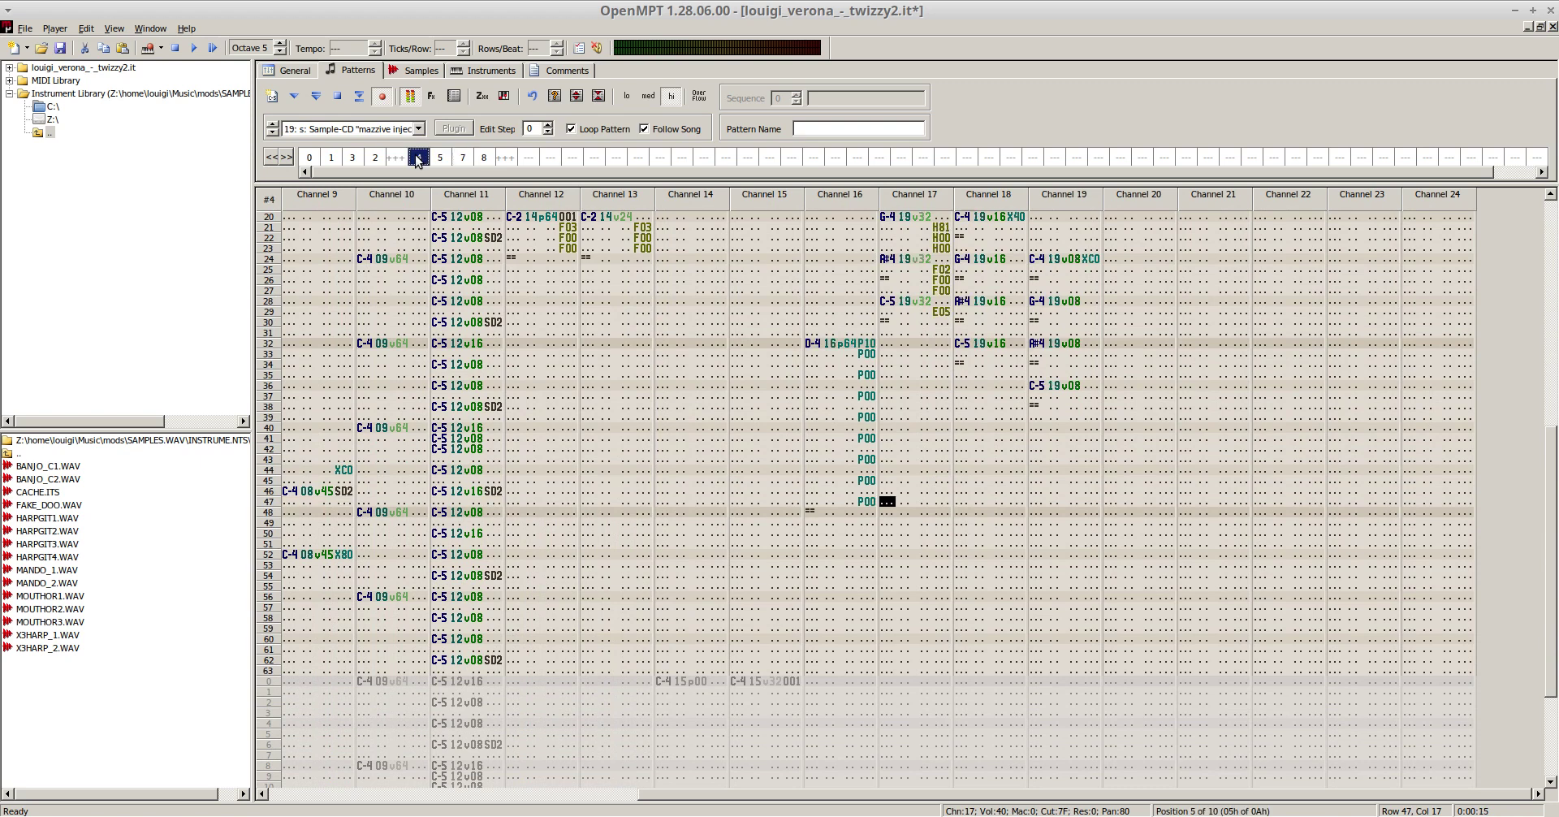
pyautogui.click(462, 162)
pyautogui.click(352, 157)
pyautogui.click(528, 204)
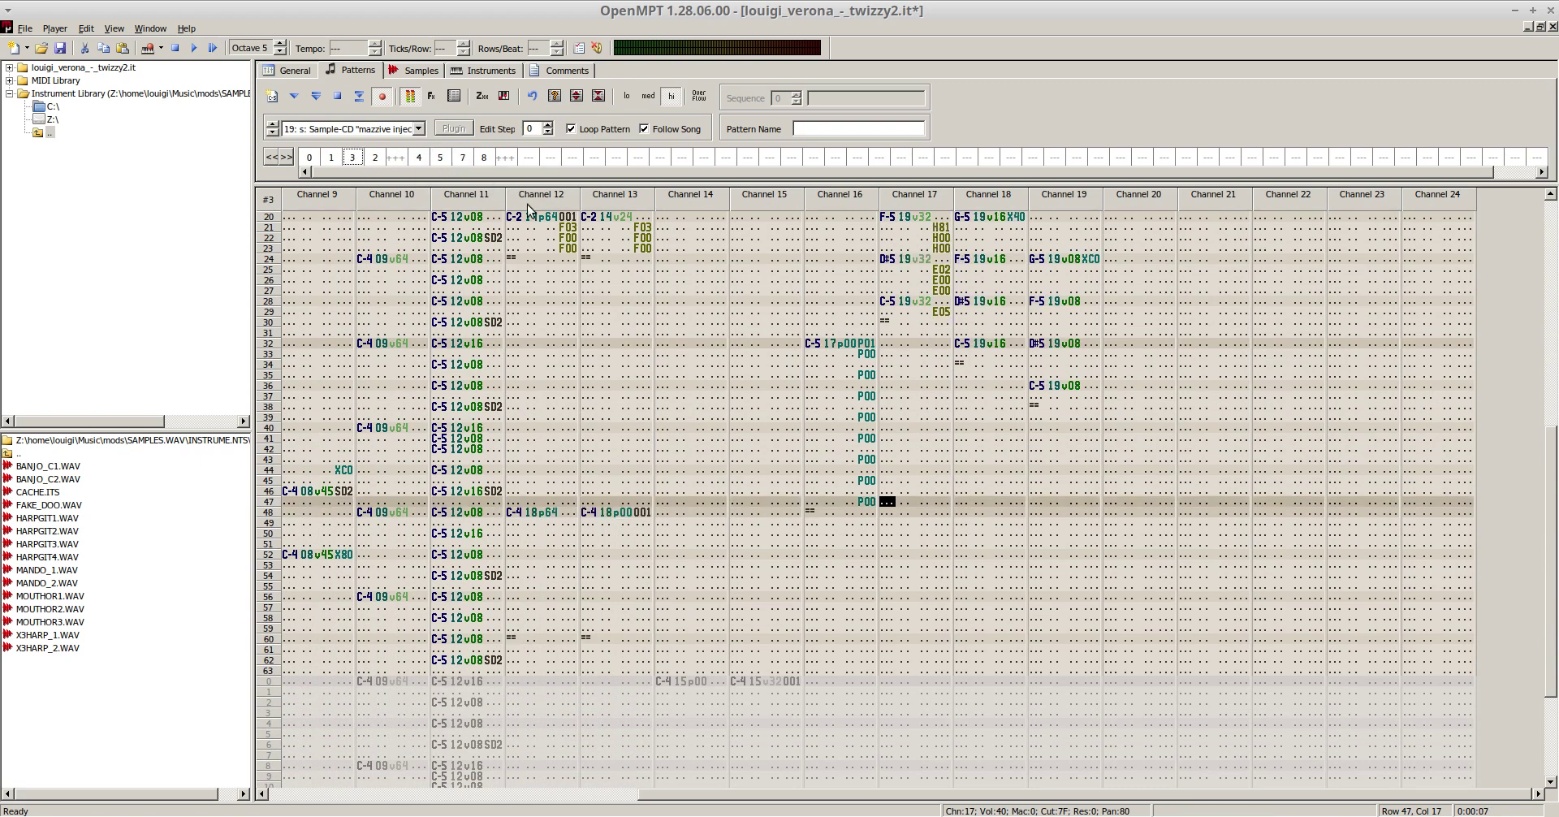
pyautogui.press('F7')
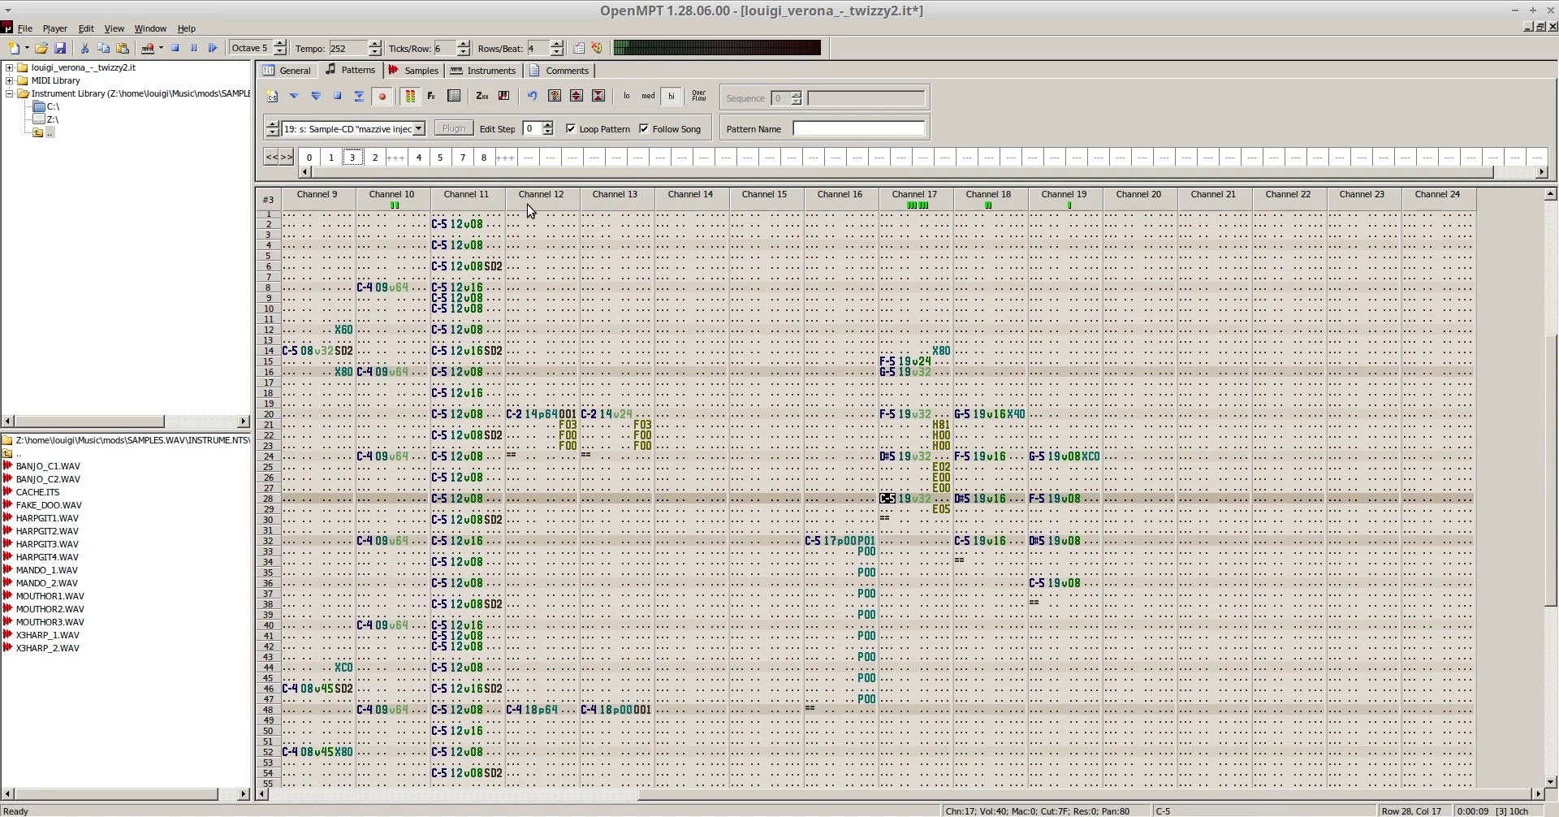
pyautogui.press('F8')
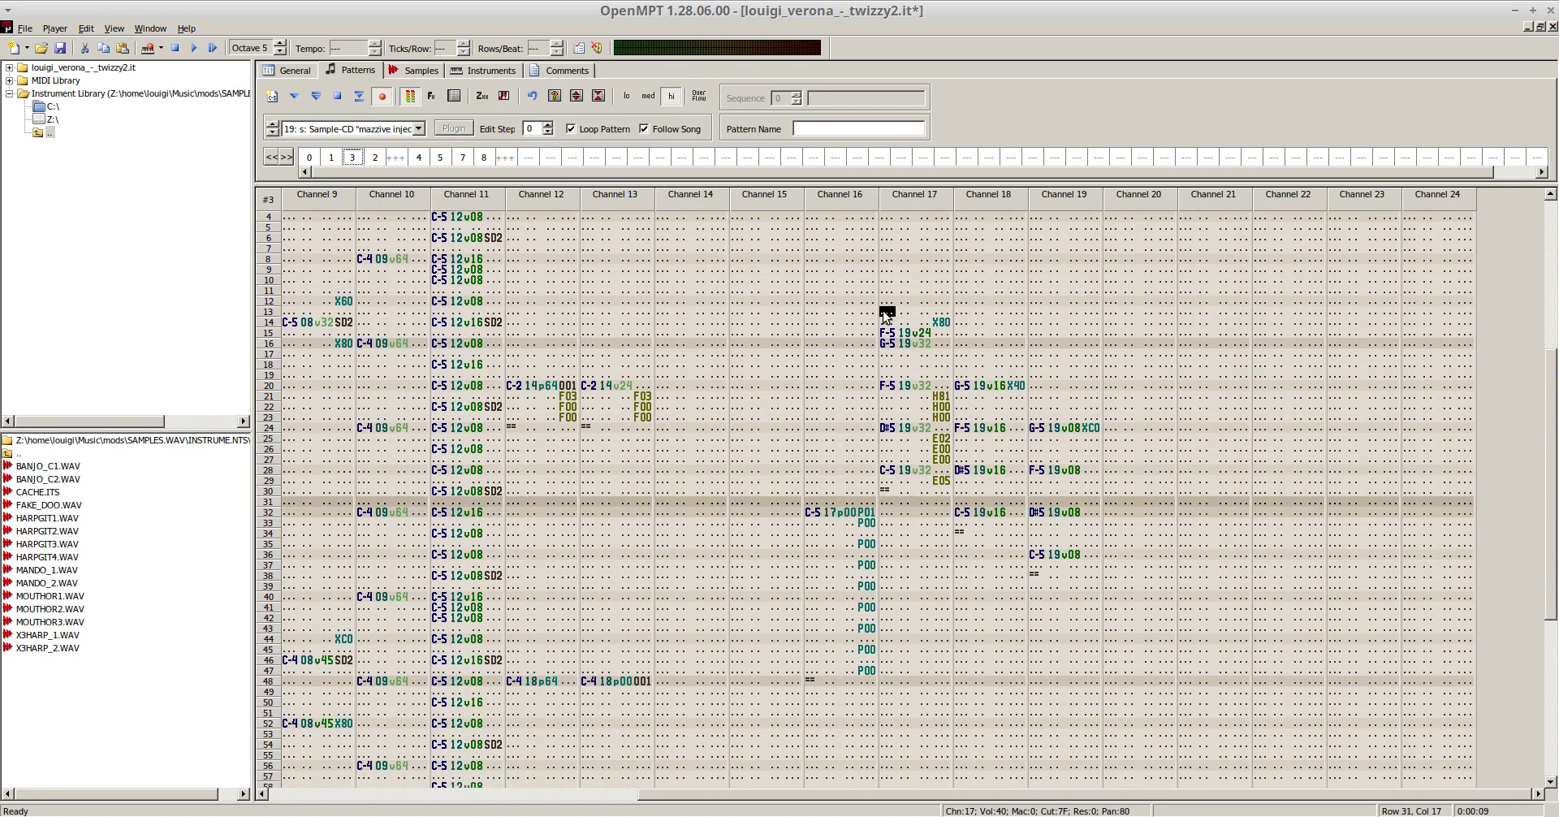
# - Copy the melody and its echoes from rows 14 to 38 of channels 17 to 19 in pattern 3
pyautogui.moveTo(886, 317); pyautogui.dragTo(1094, 575)
pyautogui.click(904, 323)
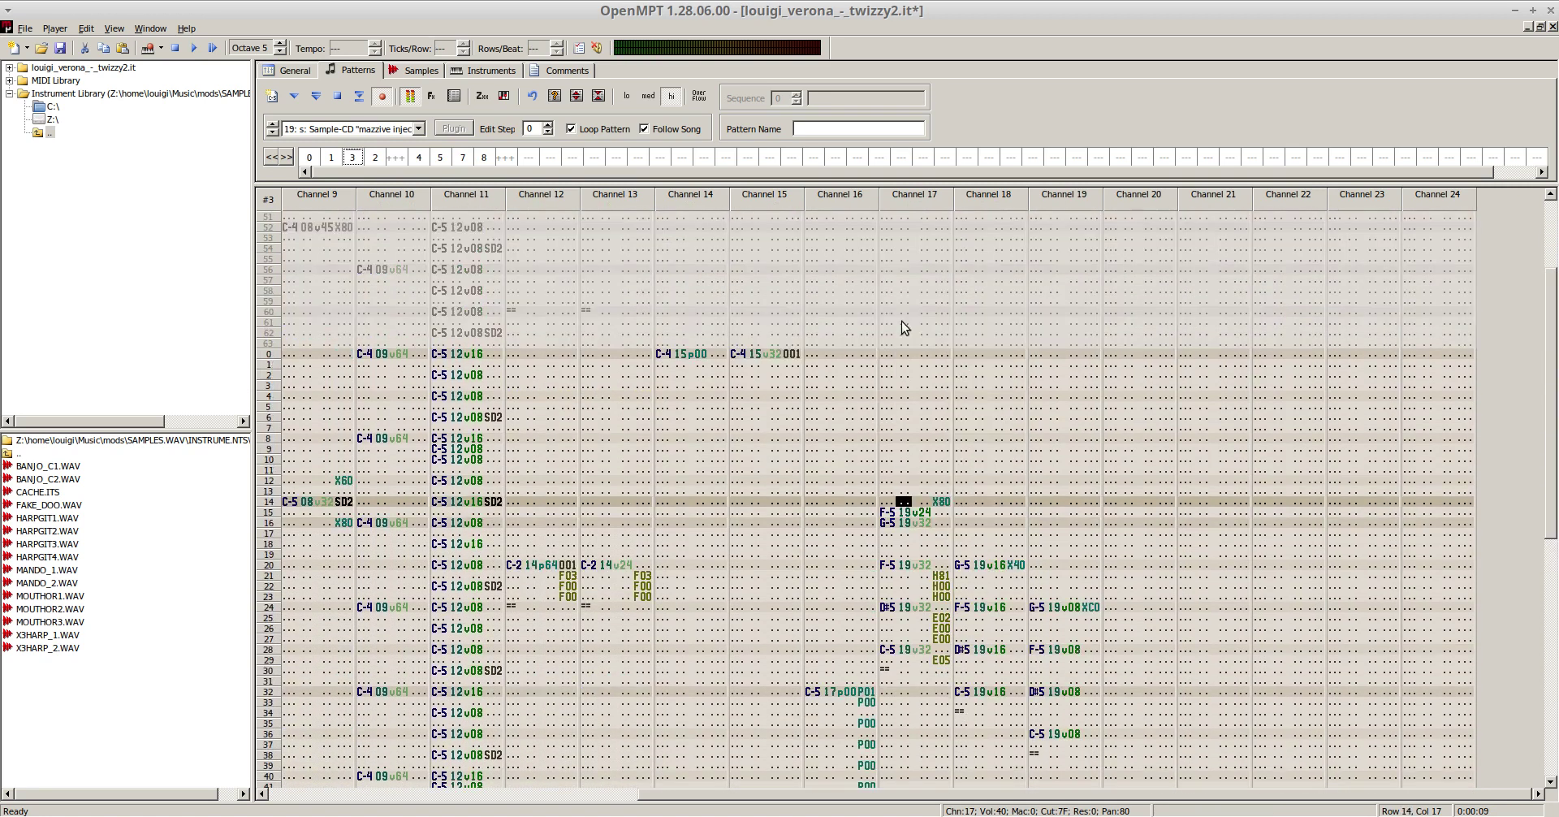
pyautogui.moveTo(899, 500); pyautogui.dragTo(1090, 751)
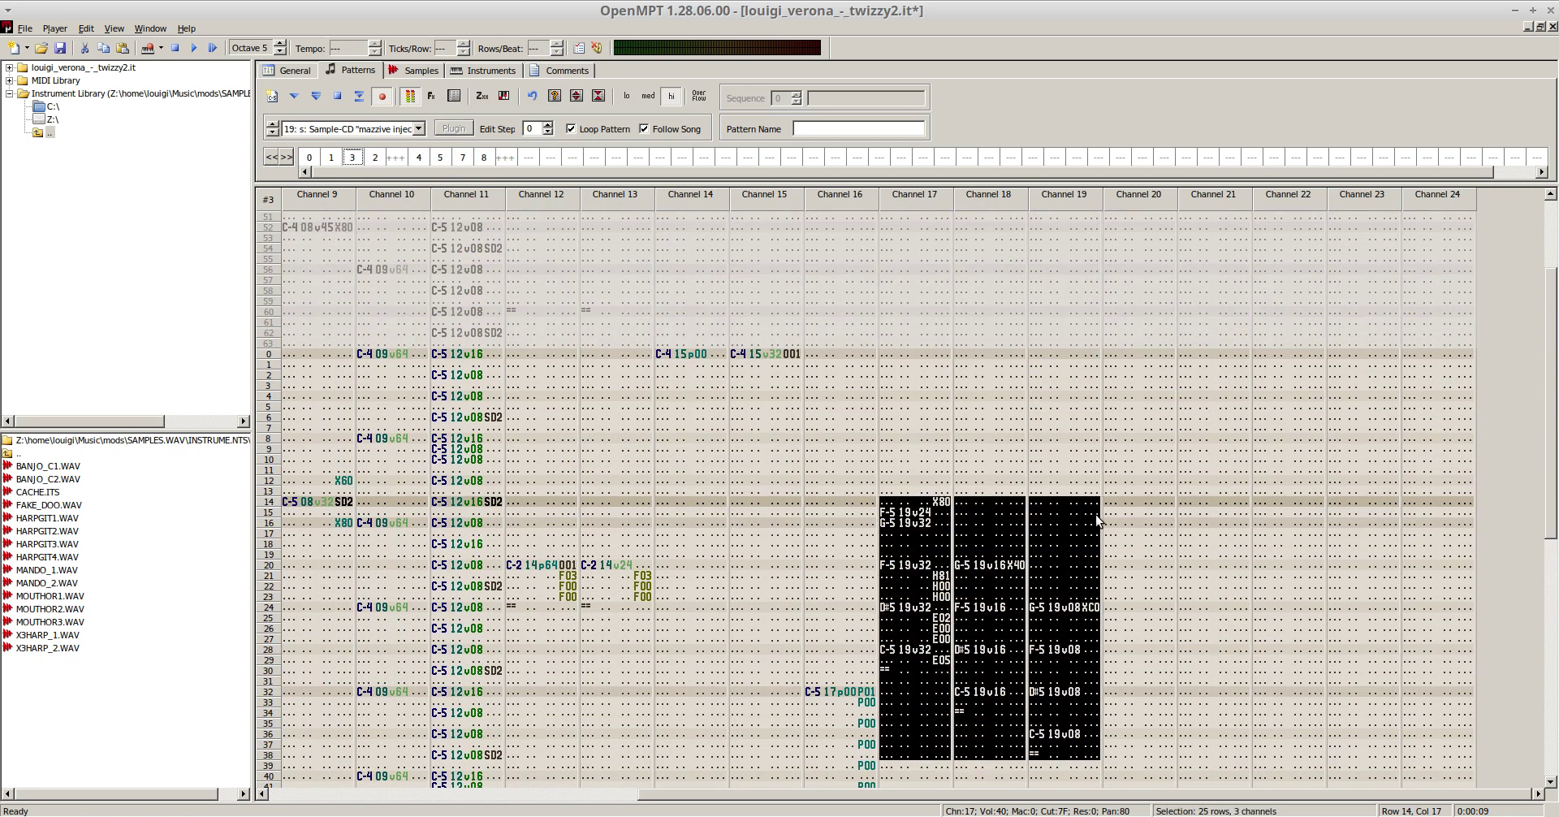
# - Replace the melody and echoes in channels 17 to 19 of pattern 7 with the copied block at row 14, and play it
pyautogui.click(462, 158)
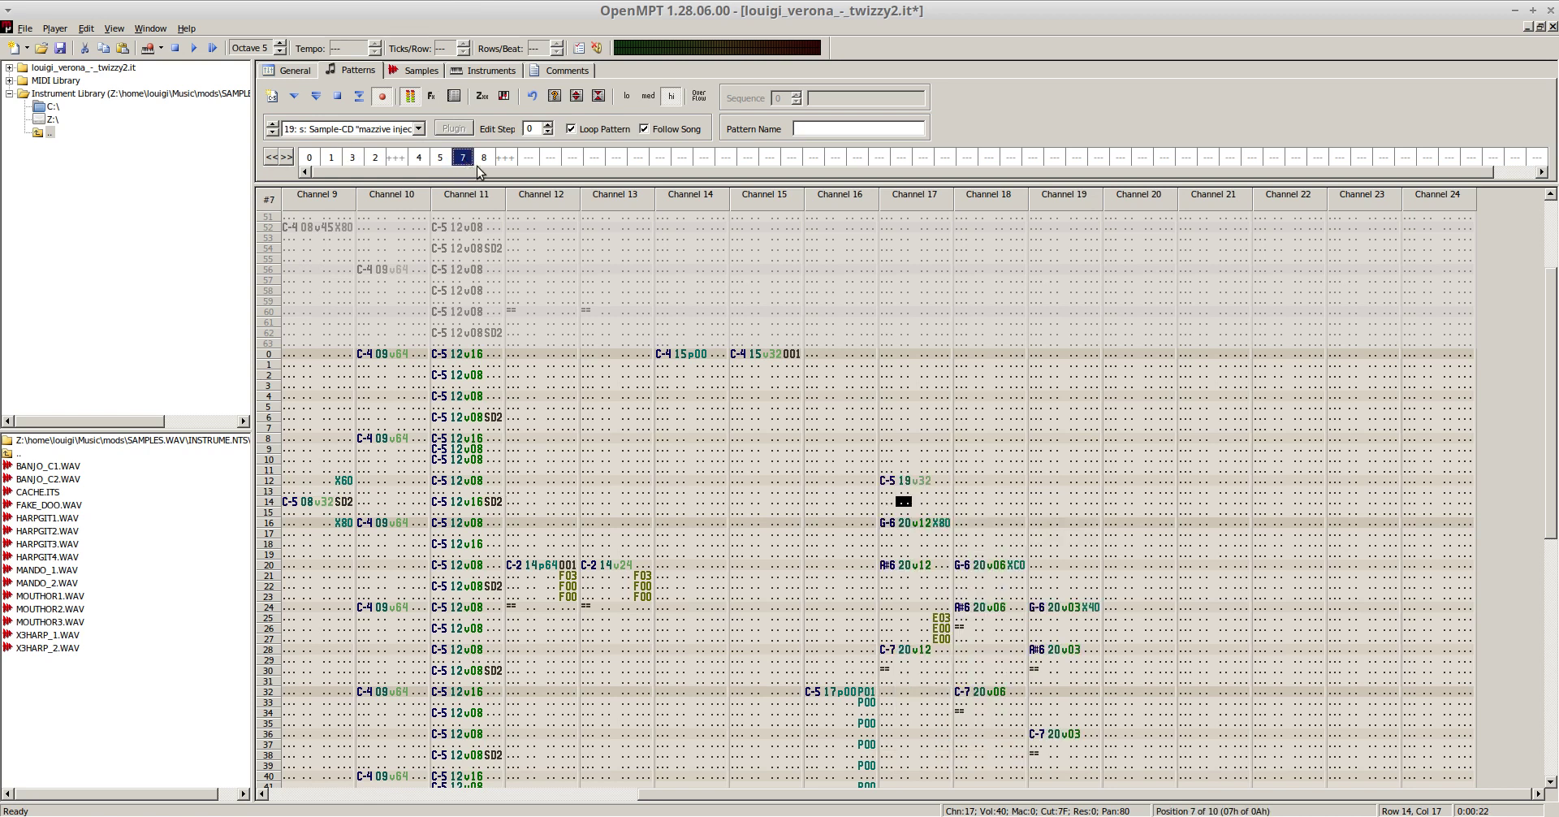
pyautogui.moveTo(881, 462); pyautogui.dragTo(1096, 768)
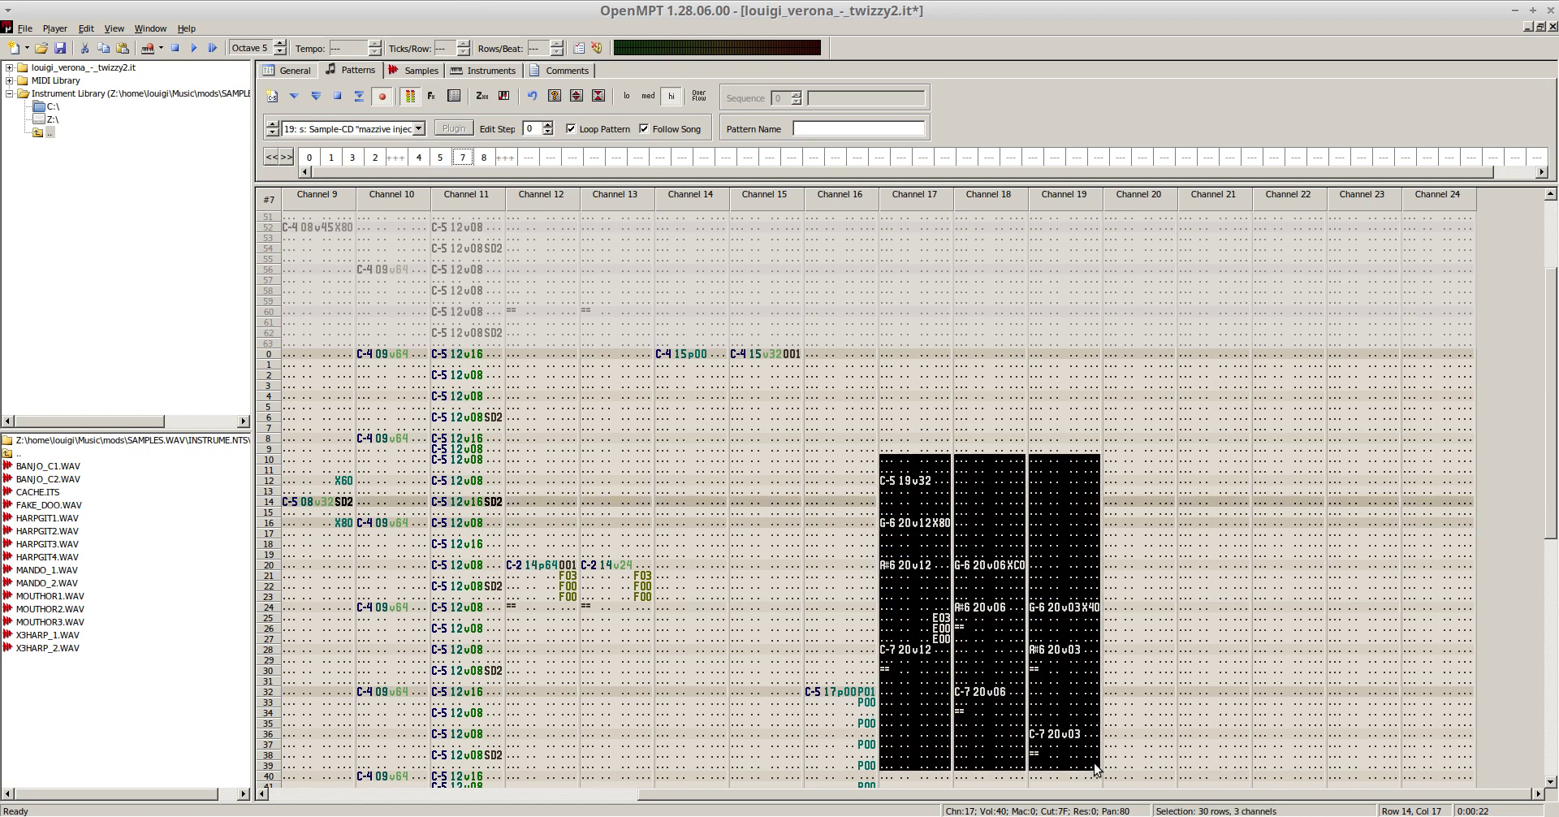
pyautogui.press('Delete')
pyautogui.press('Escape')
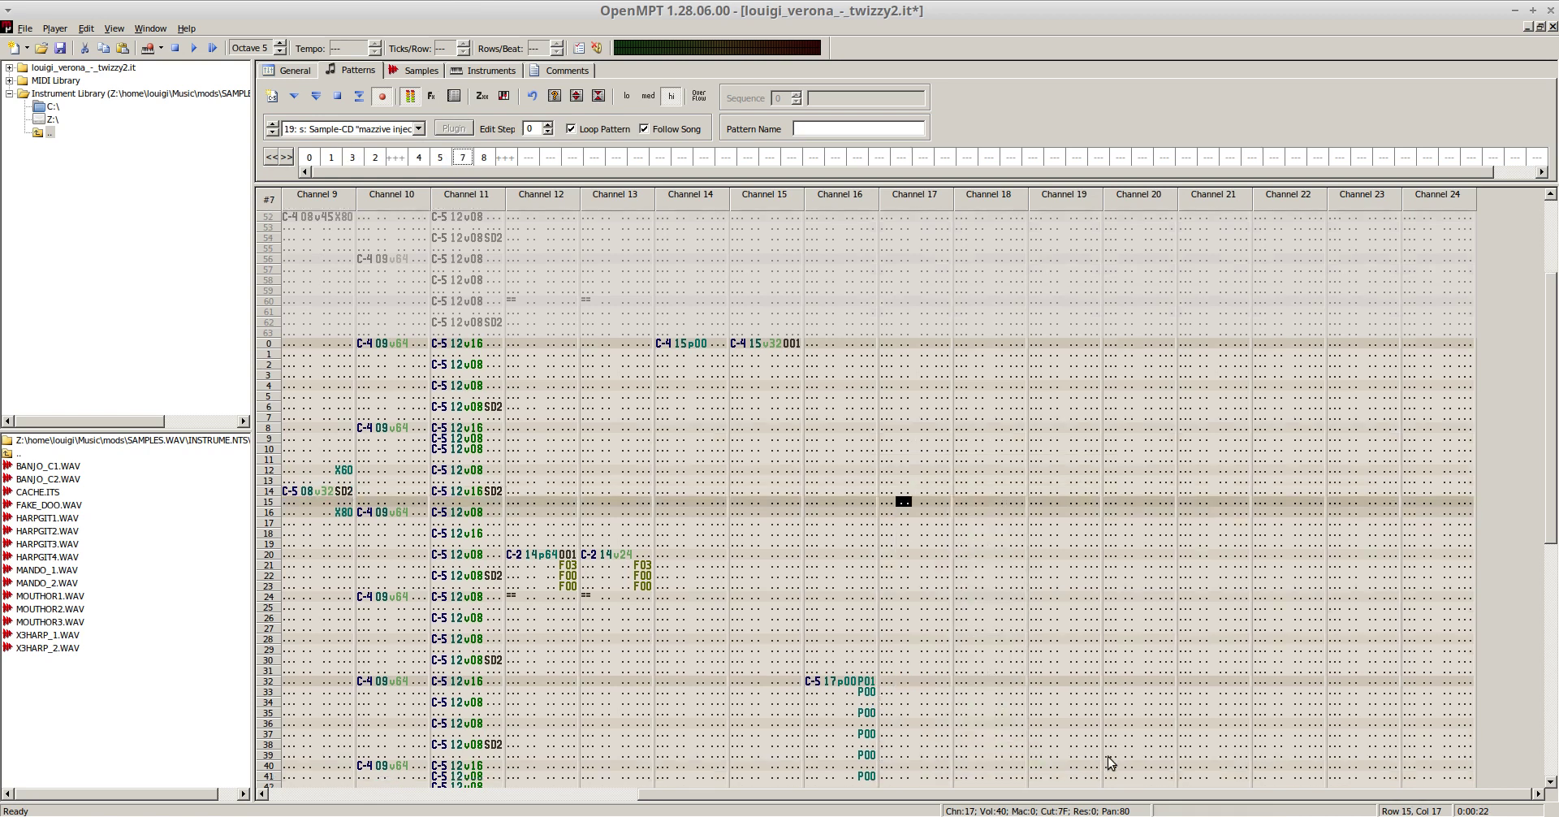
pyautogui.hotkey('ctrl', 'v')
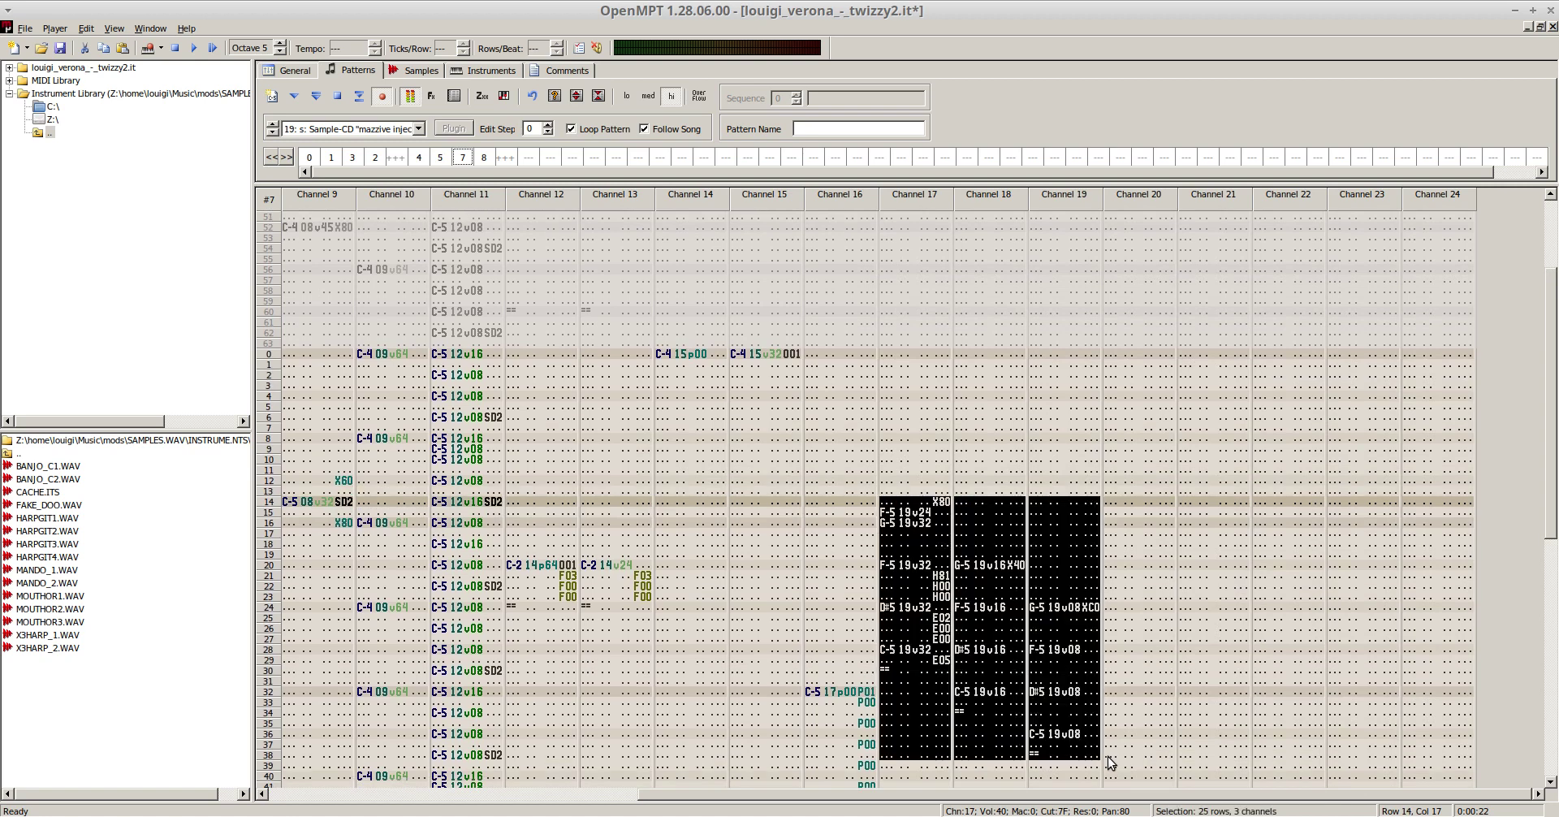
pyautogui.press('F6')
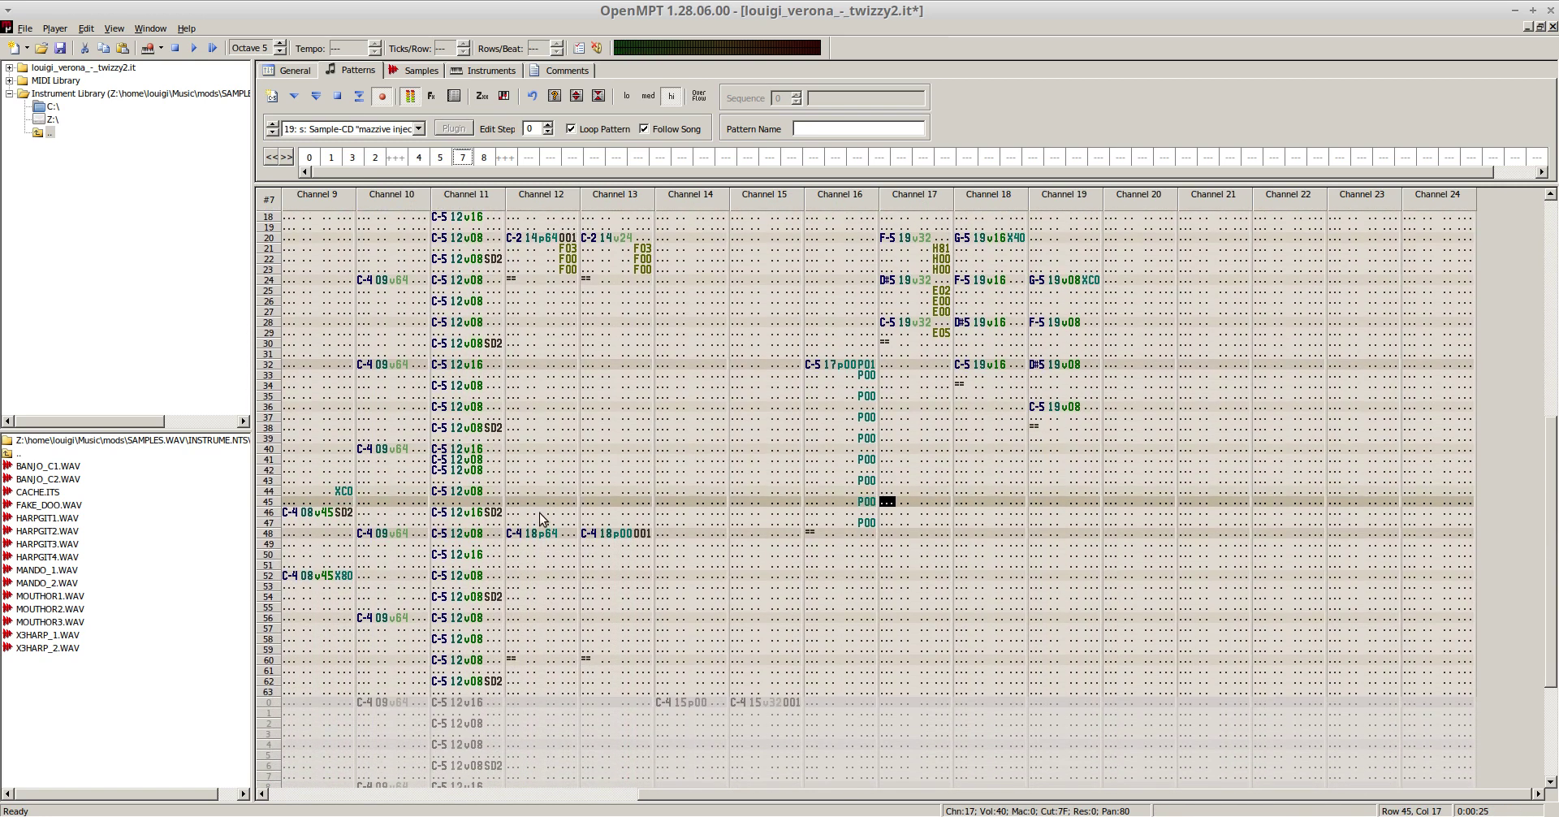
# - Save the module, and play the song from the beginning through pattern 2 with pattern looping off
pyautogui.click(198, 49)
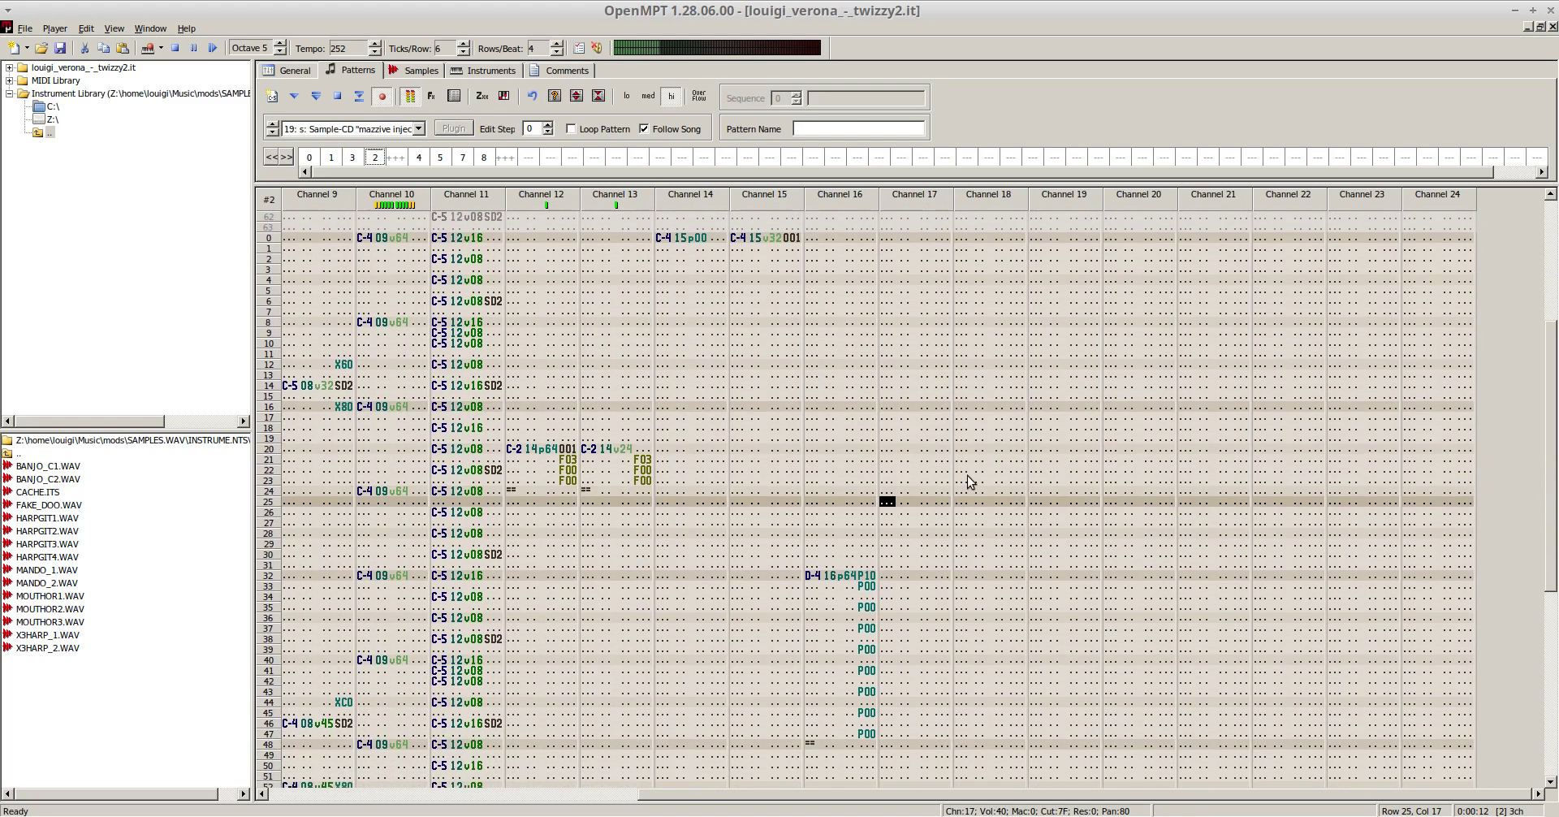
pyautogui.click(353, 157)
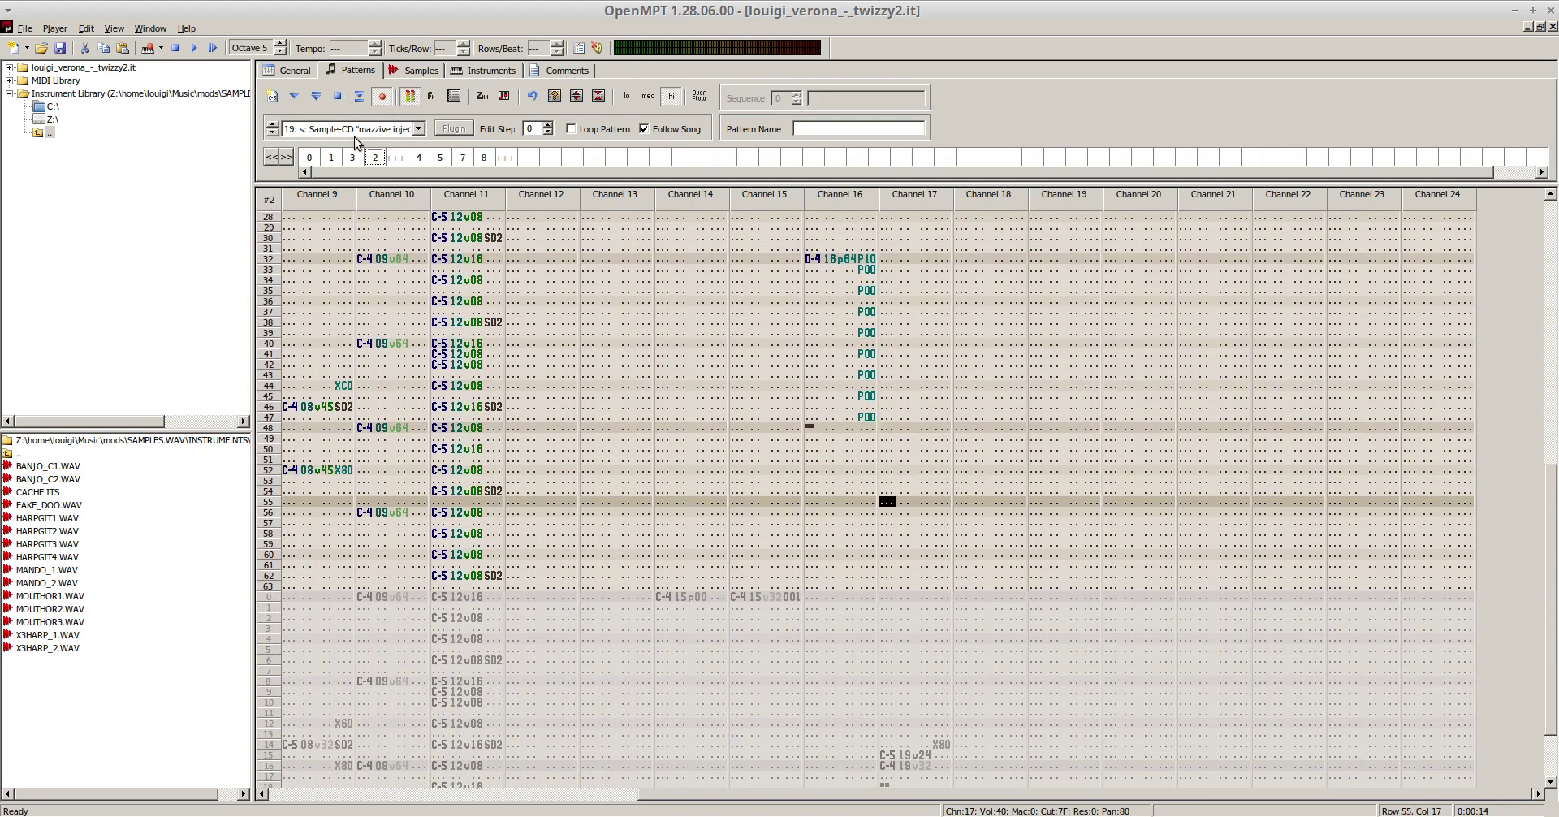
# - Play pattern 3, and examine the sample 18 notes in rows 48 to 60 of channels 12 and 13
pyautogui.press('F7')
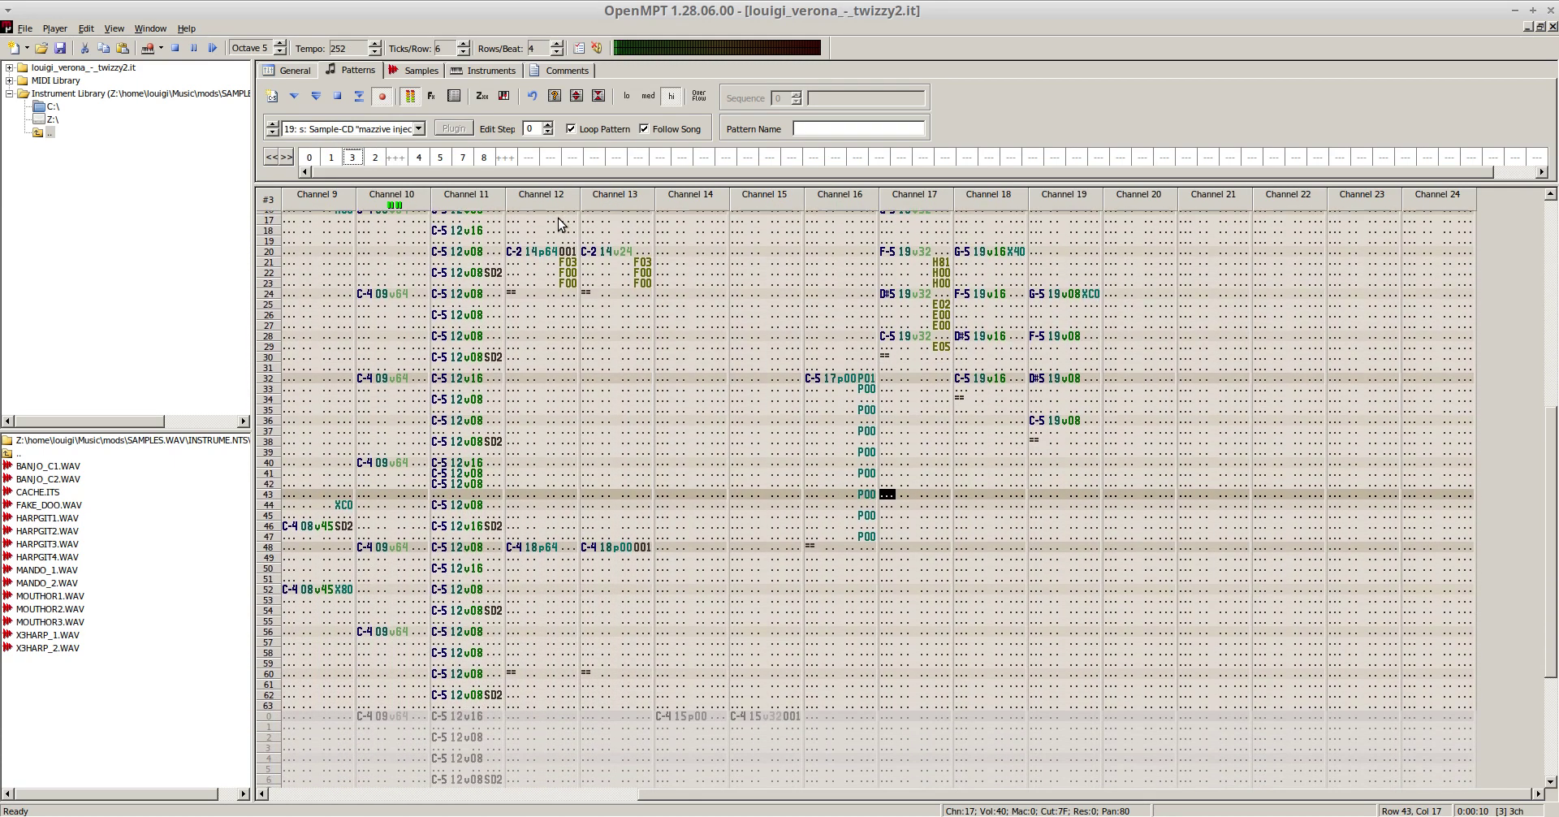
pyautogui.click(332, 157)
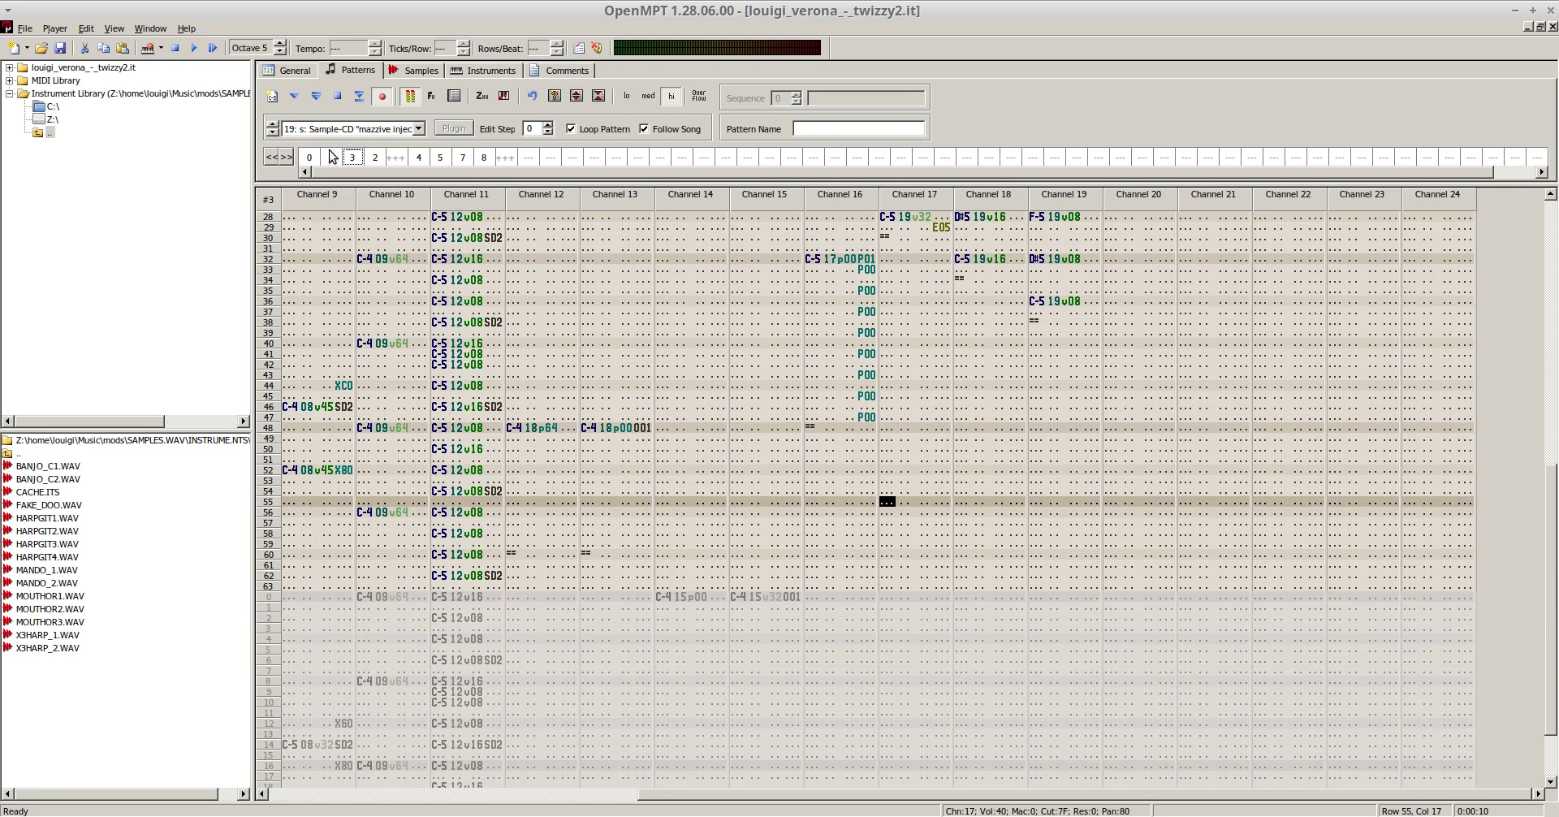
pyautogui.click(352, 157)
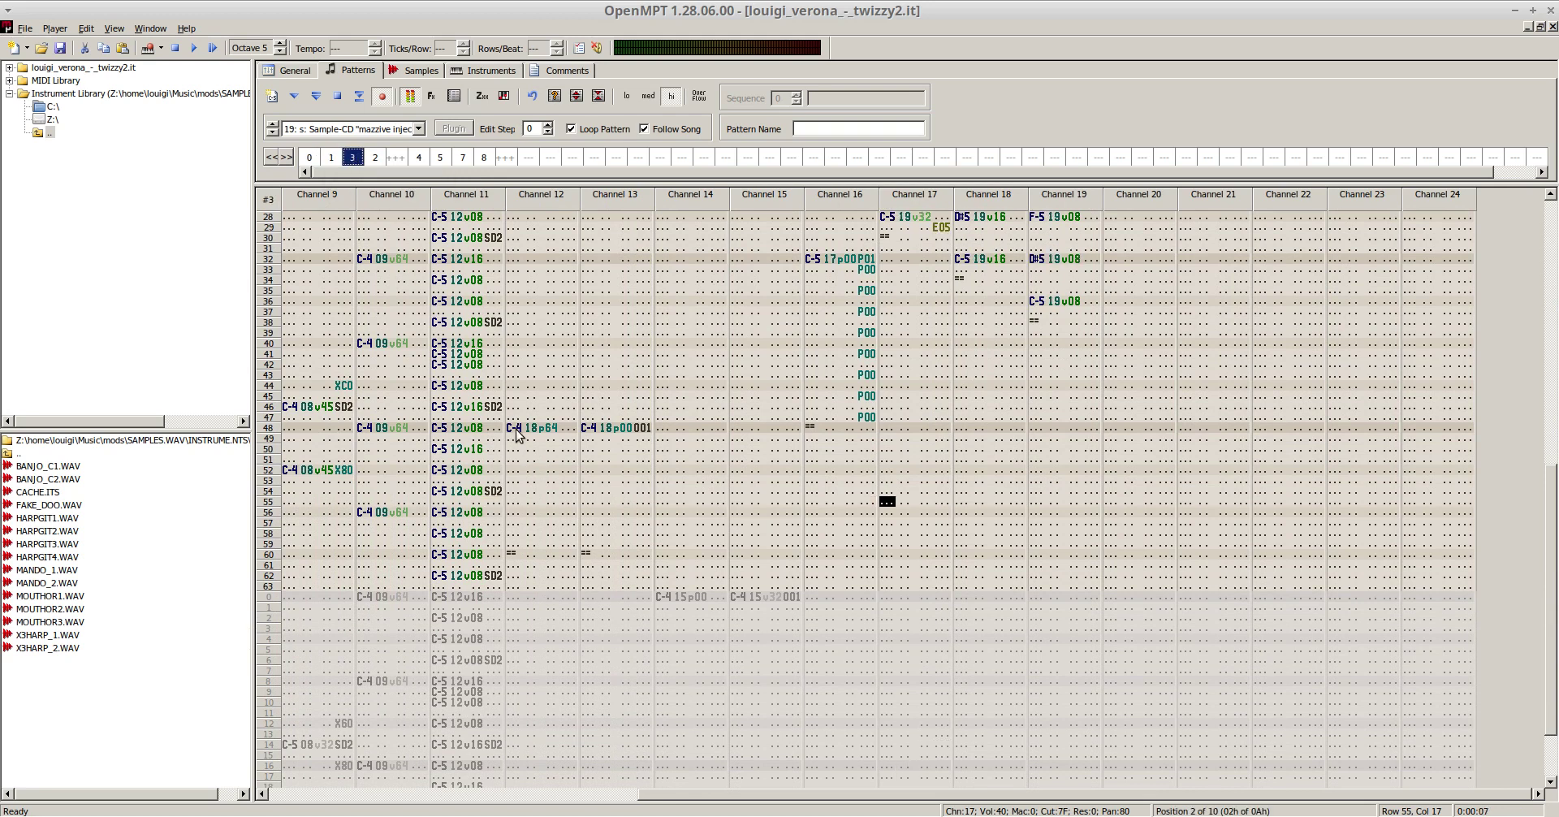
pyautogui.moveTo(517, 434); pyautogui.dragTo(649, 557)
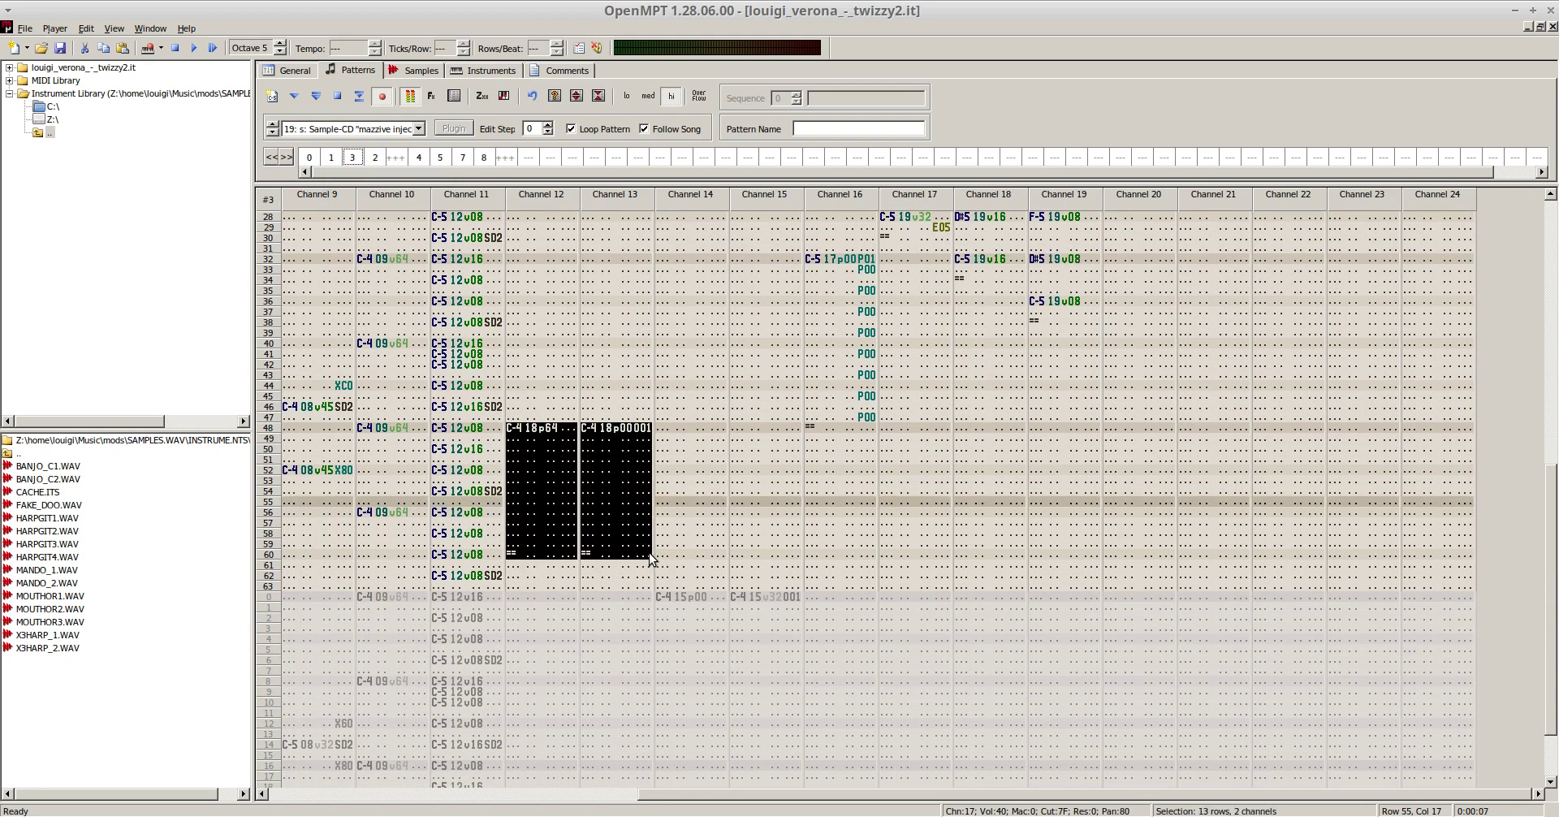
pyautogui.click(605, 417)
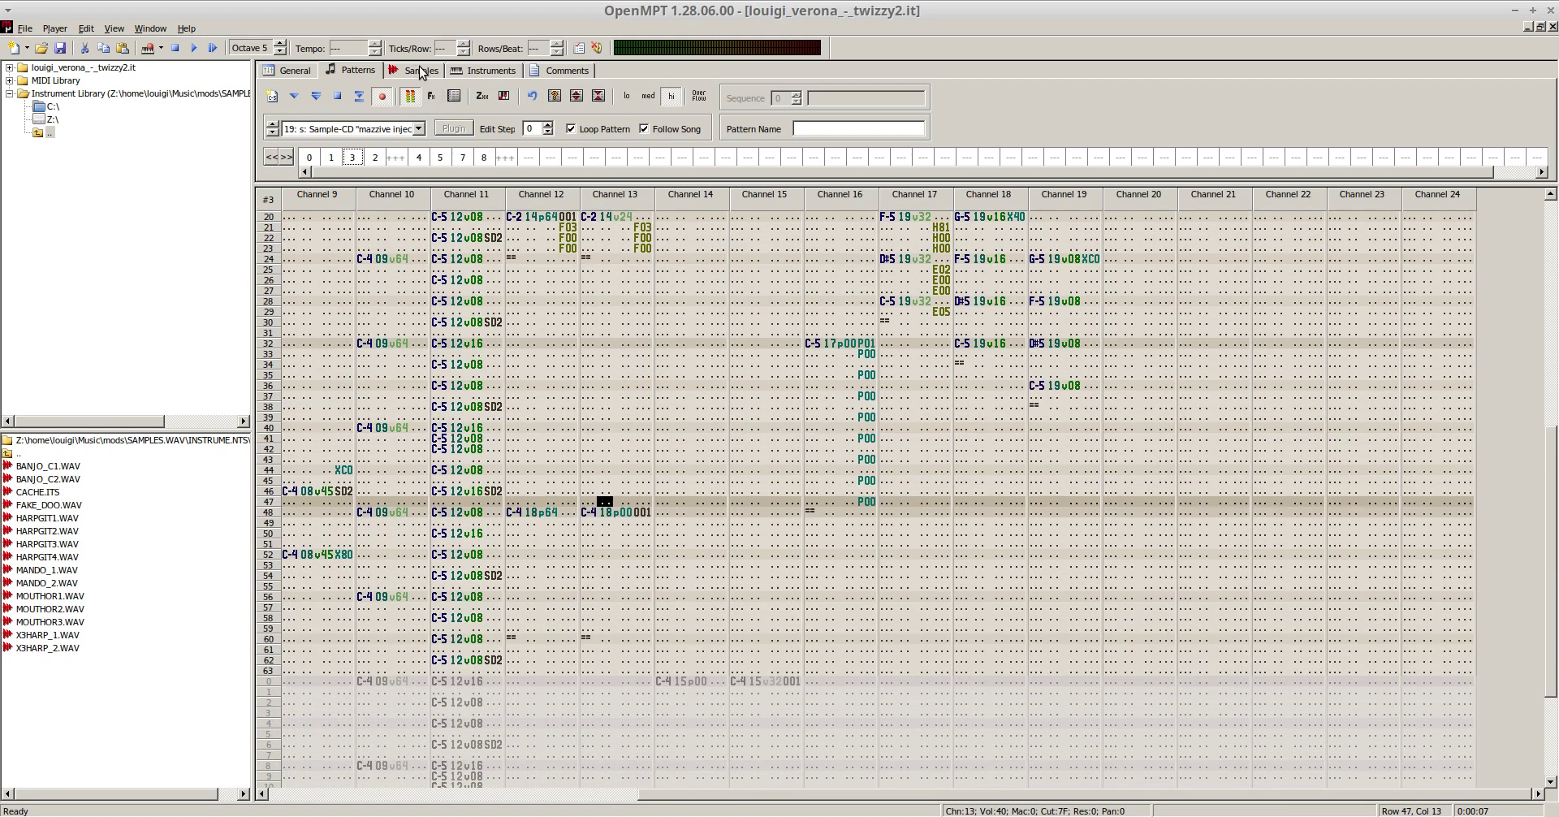
# - Choose sample 11 (VEH2 Synths - 075 C) for the row 48 note in channel 12 of pattern 3
pyautogui.click(515, 513)
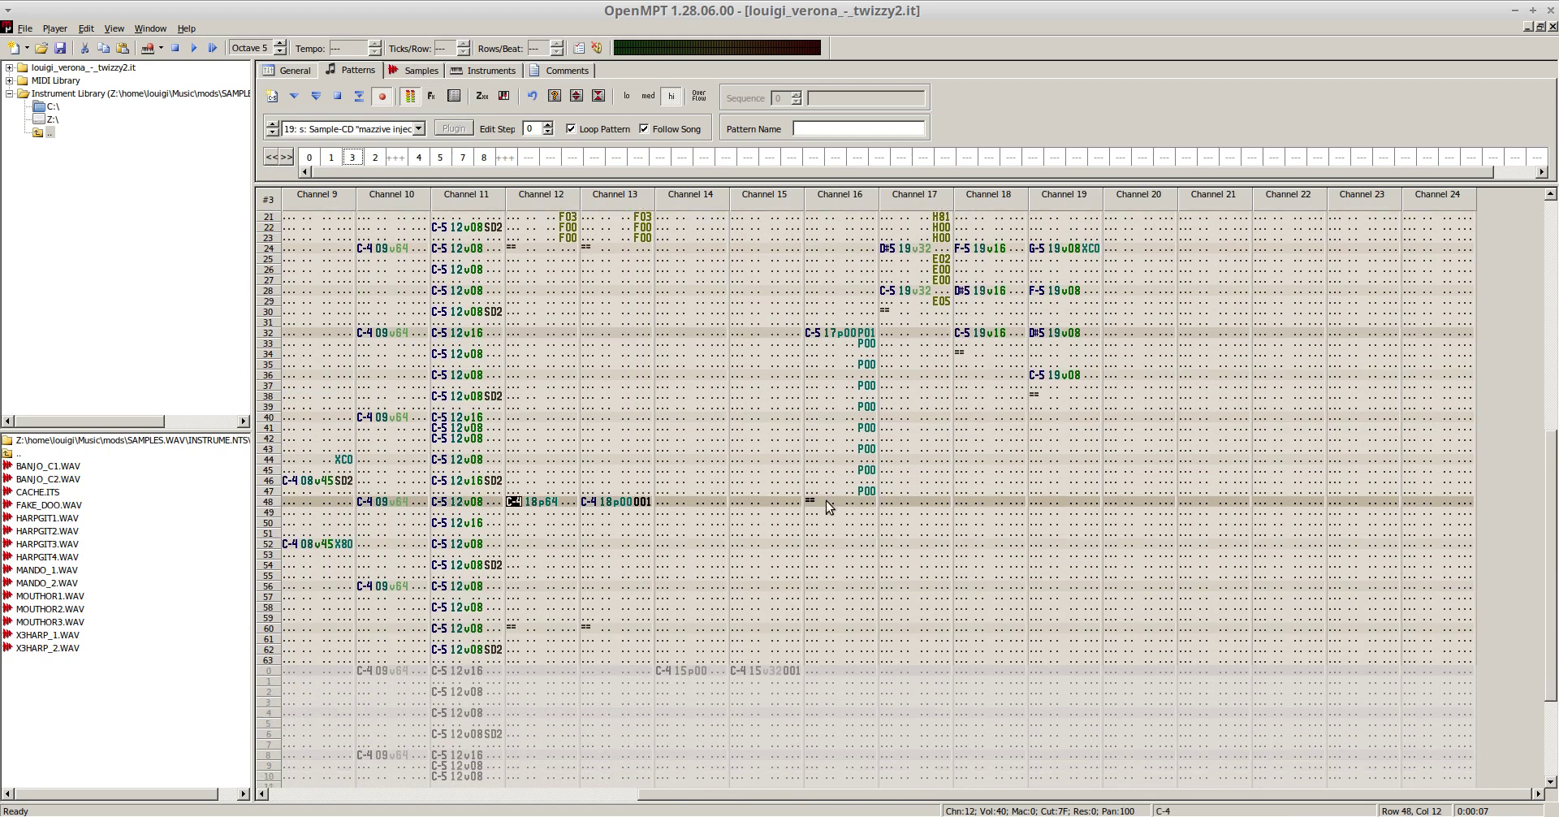
pyautogui.press('Return')
pyautogui.hotkey('ctrl', 'Up')
pyautogui.hotkey('ctrl', 'Up')
pyautogui.hotkey('ctrl', 'Up')
pyautogui.hotkey('ctrl', 'Up')
pyautogui.hotkey('ctrl', 'Up')
pyautogui.hotkey('ctrl', 'Up')
pyautogui.hotkey('ctrl', 'Up')
pyautogui.hotkey('ctrl', 'Up')
pyautogui.hotkey('ctrl', 'Up')
pyautogui.hotkey('ctrl', 'Up')
pyautogui.hotkey('ctrl', 'Up')
pyautogui.hotkey('ctrl', 'Up')
pyautogui.hotkey('ctrl', 'Up')
pyautogui.hotkey('ctrl', 'Up')
pyautogui.hotkey('ctrl', 'space')
pyautogui.press('q')
pyautogui.hotkey('ctrl', 'Up')
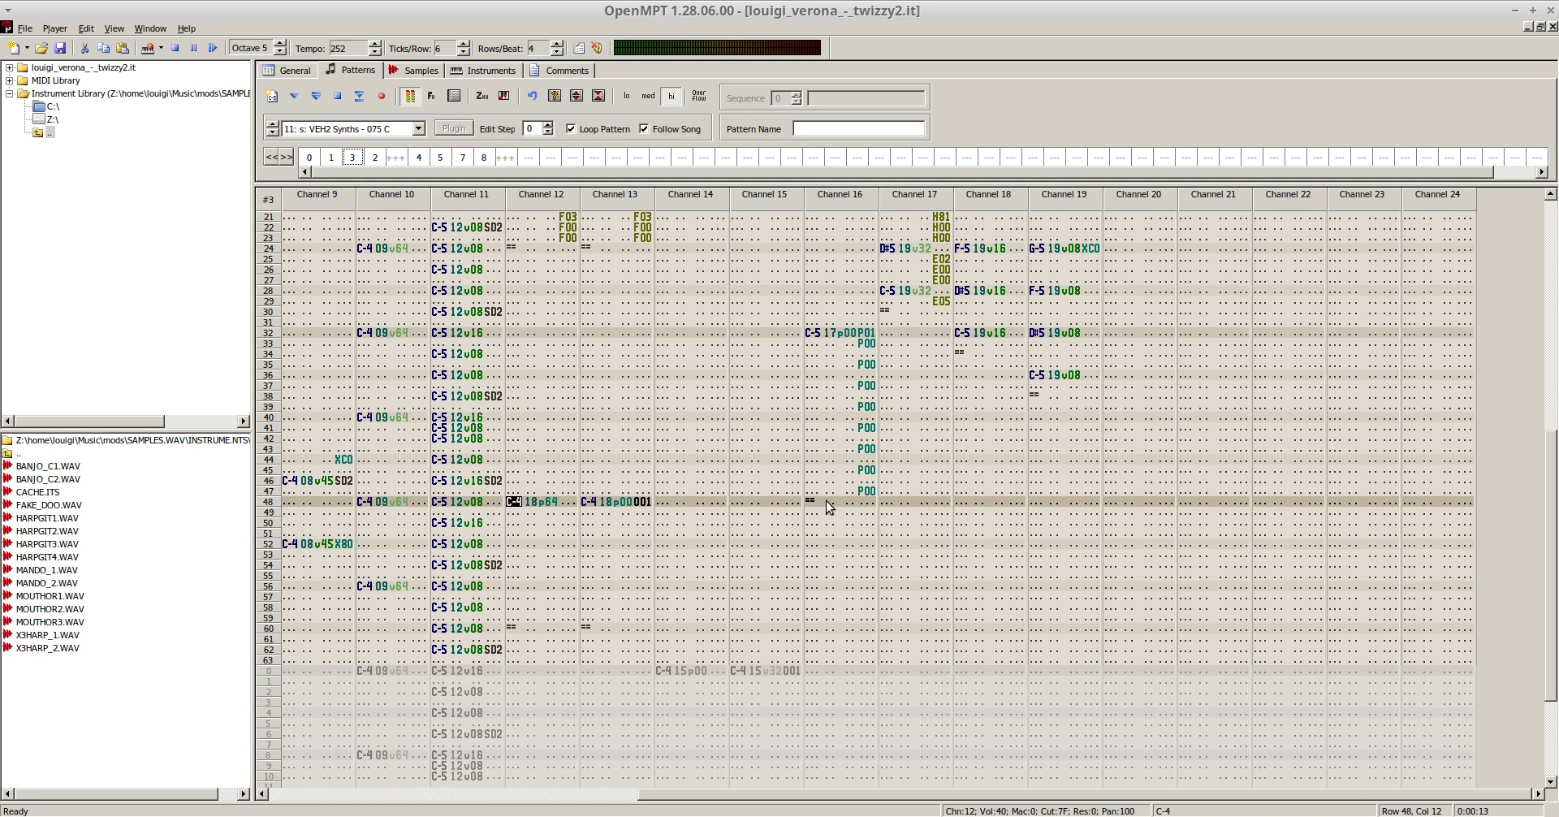
# - Replace the row 48 notes with sample 11, using C-6 in channel 12 and G-6 in channel 13, and play the pattern
pyautogui.hotkey('ctrl', 'space')
pyautogui.press('a')
pyautogui.press('Right')
pyautogui.press('Right')
pyautogui.press('Right')
pyautogui.press('Right')
pyautogui.press('Right')
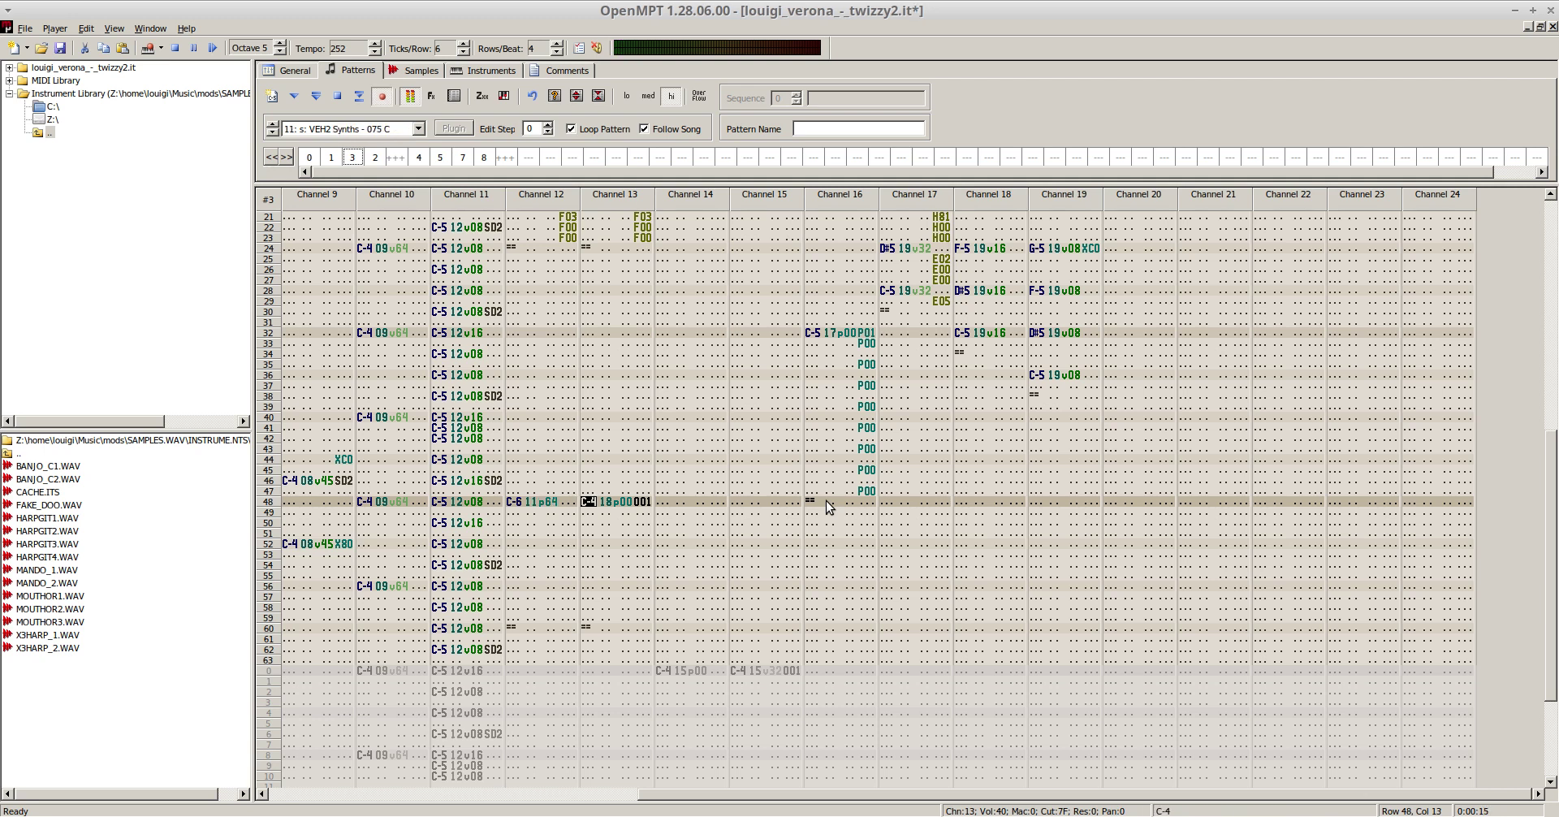
pyautogui.press('F7')
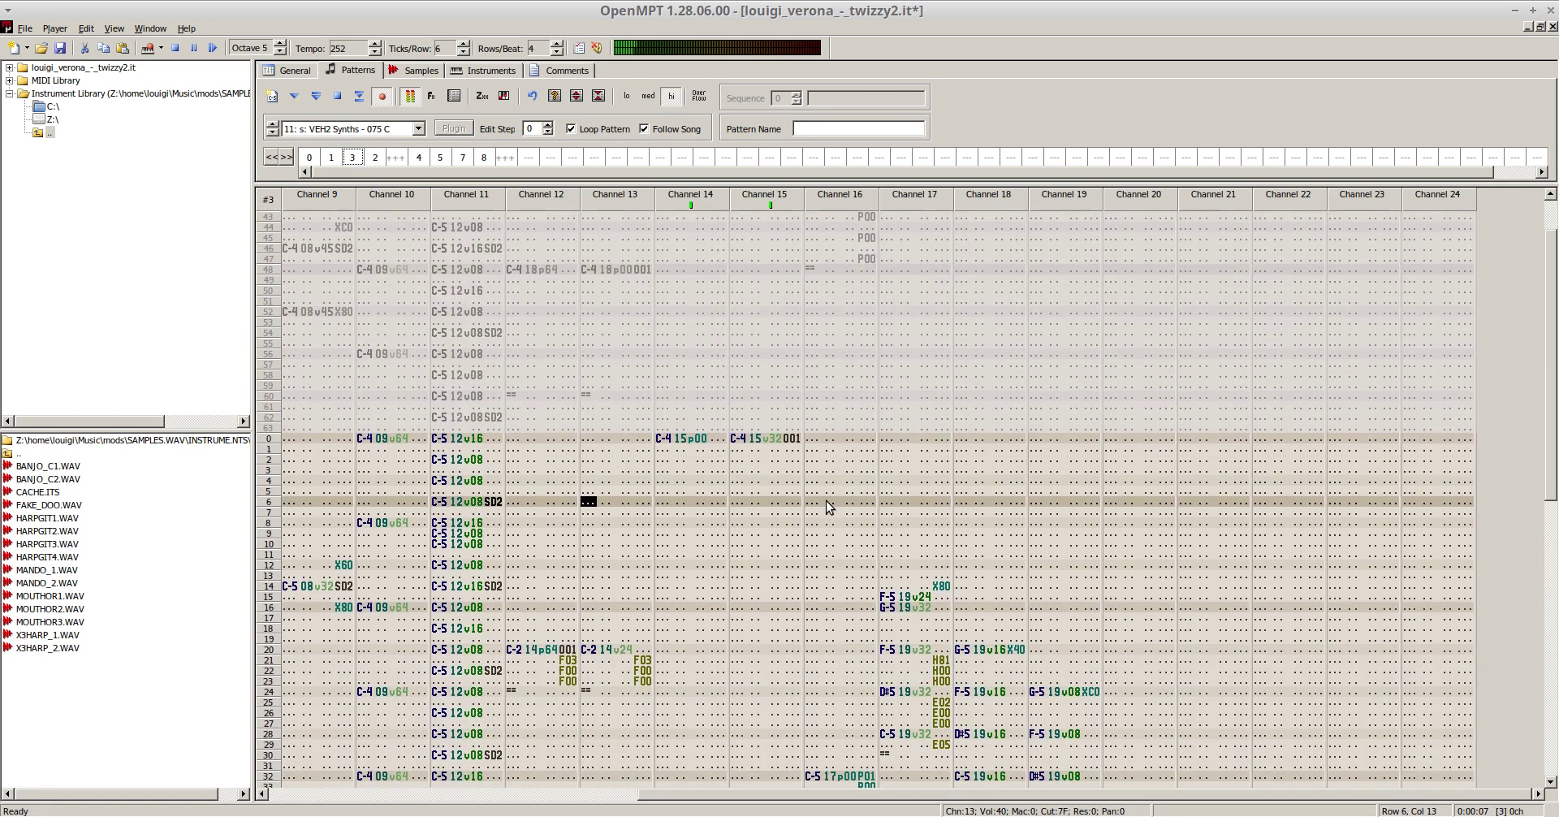
pyautogui.press('Left')
pyautogui.press('Left')
pyautogui.press('Left')
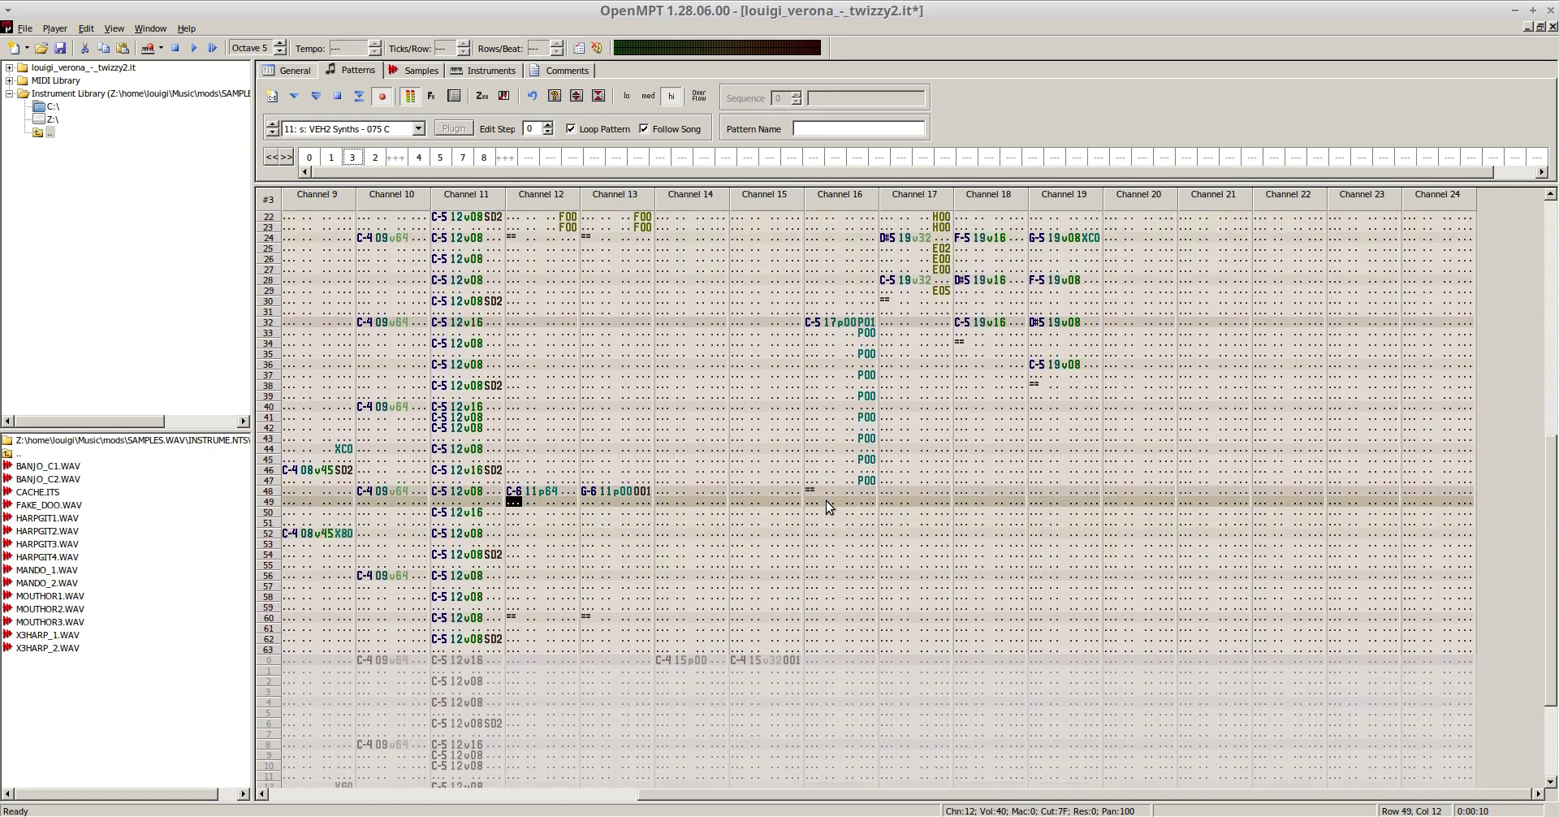
# - Change the sample 11 notes at row 48 in channels 12 and 13 to D#6, and play the pattern
pyautogui.press('F8')
pyautogui.press('w')
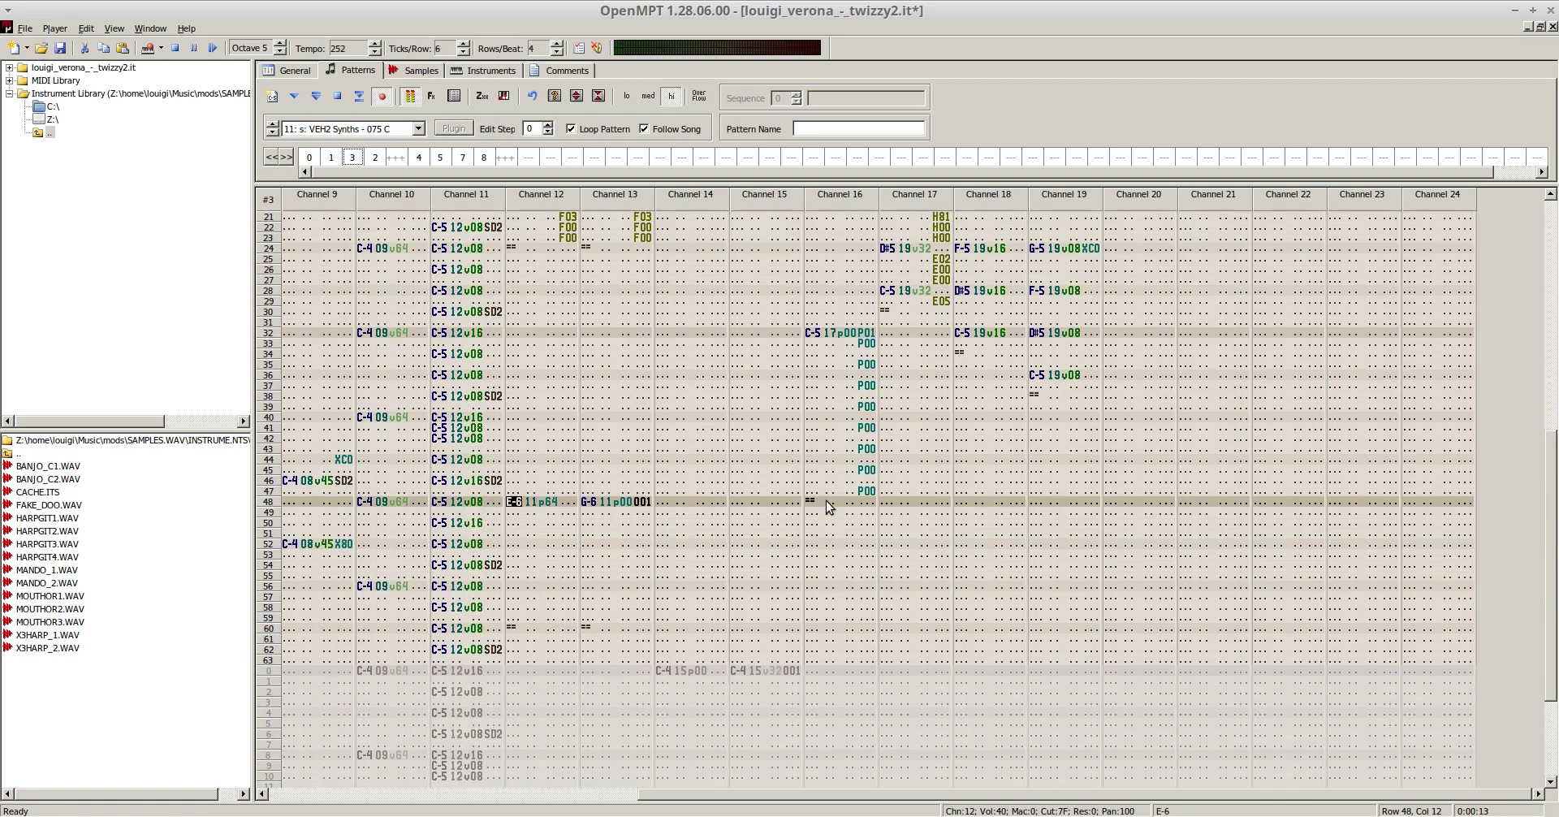
pyautogui.press('3')
pyautogui.press('Tab')
pyautogui.press('i')
pyautogui.press('F6')
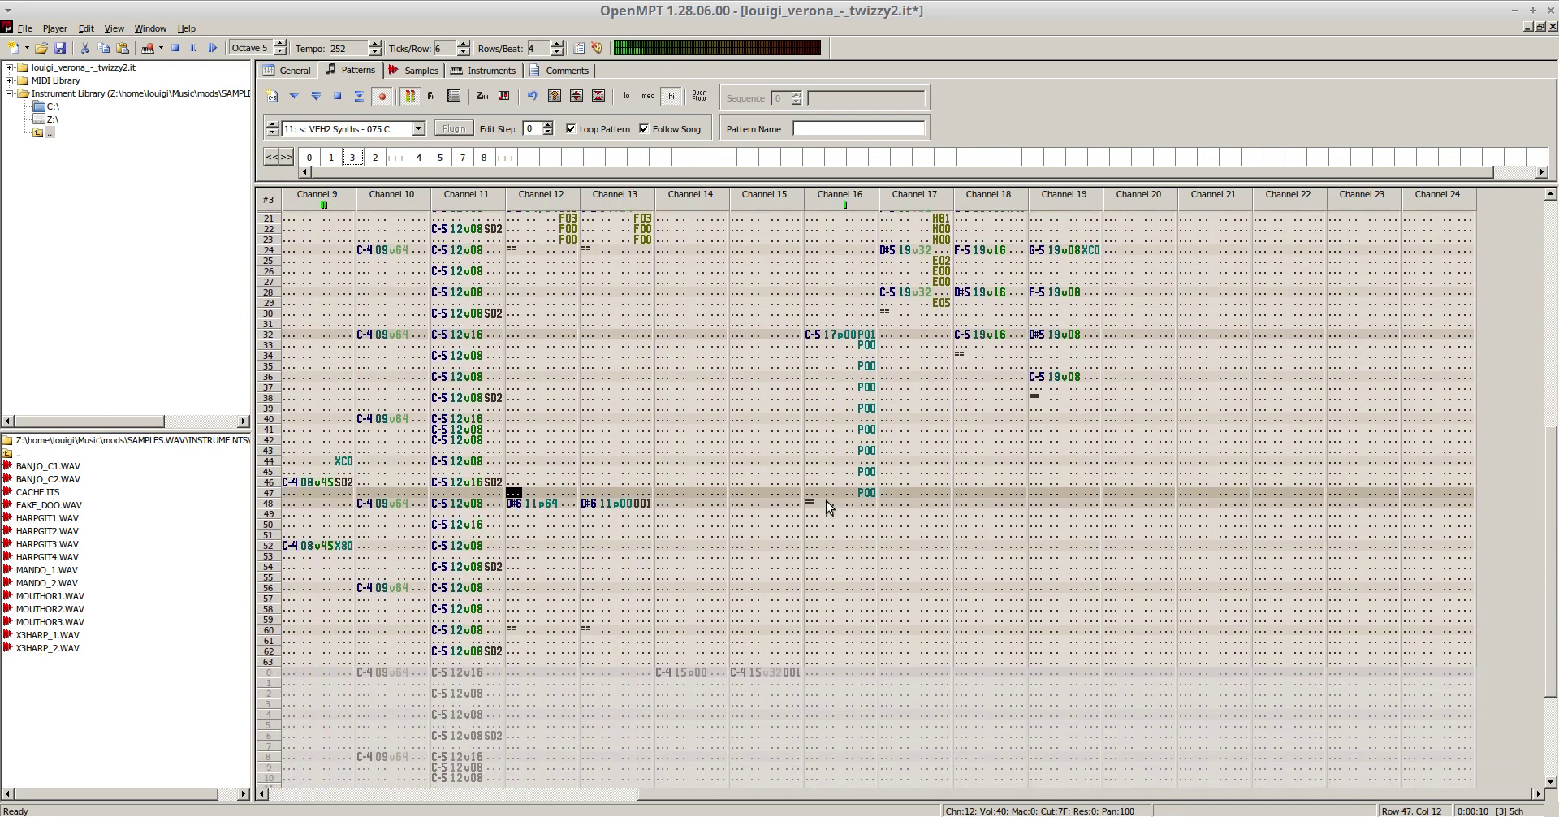
# - Clear rows 48 to 61 of channel 13 in pattern 3
pyautogui.press('Up')
pyautogui.press('Up')
pyautogui.press('Up')
pyautogui.press('Up')
pyautogui.press('Up')
pyautogui.press('Up')
pyautogui.press('Up')
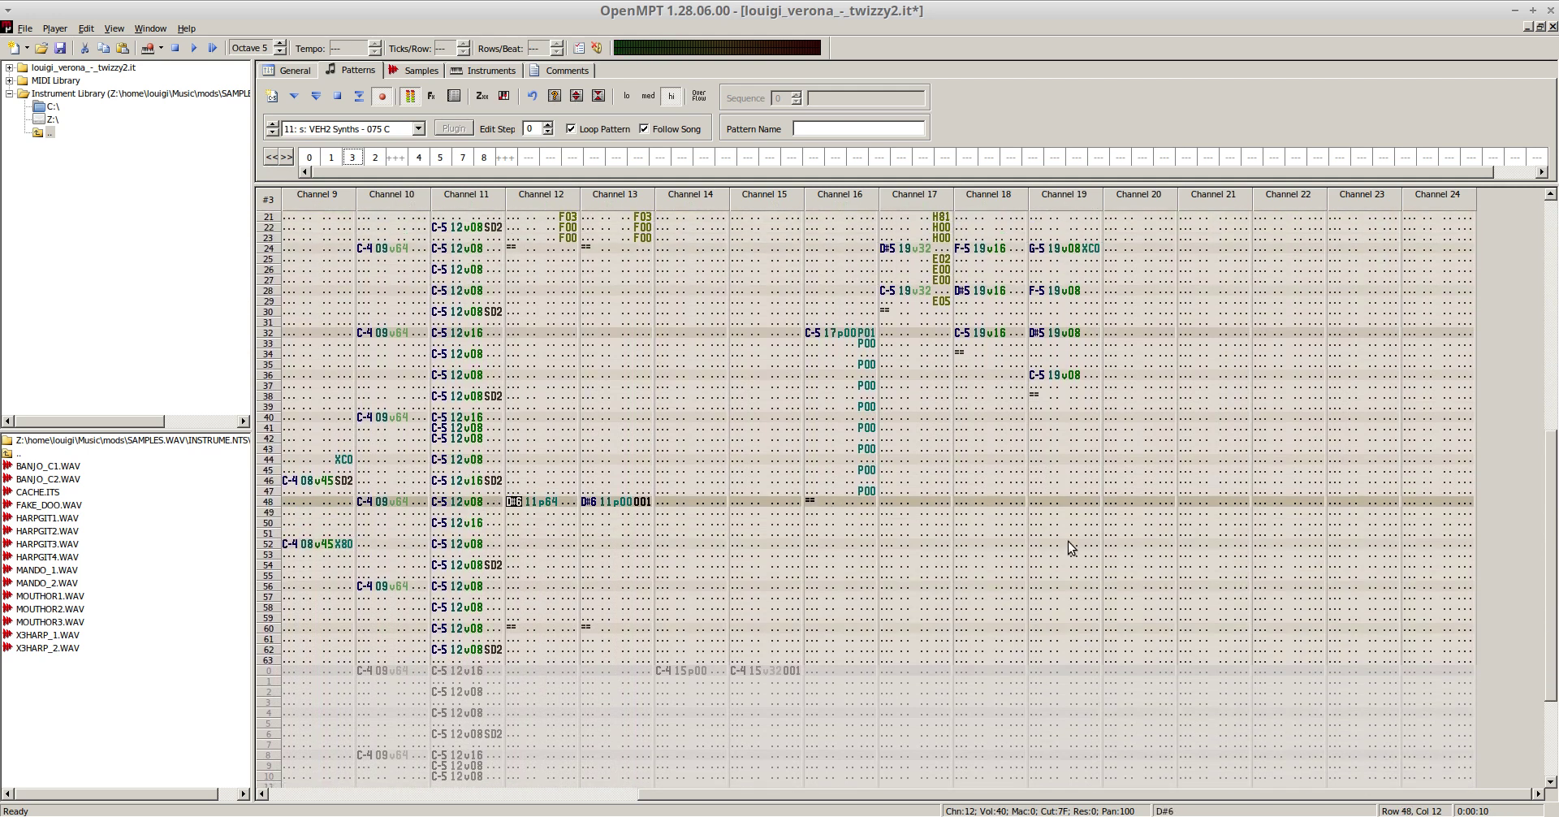
pyautogui.moveTo(585, 501); pyautogui.dragTo(646, 643)
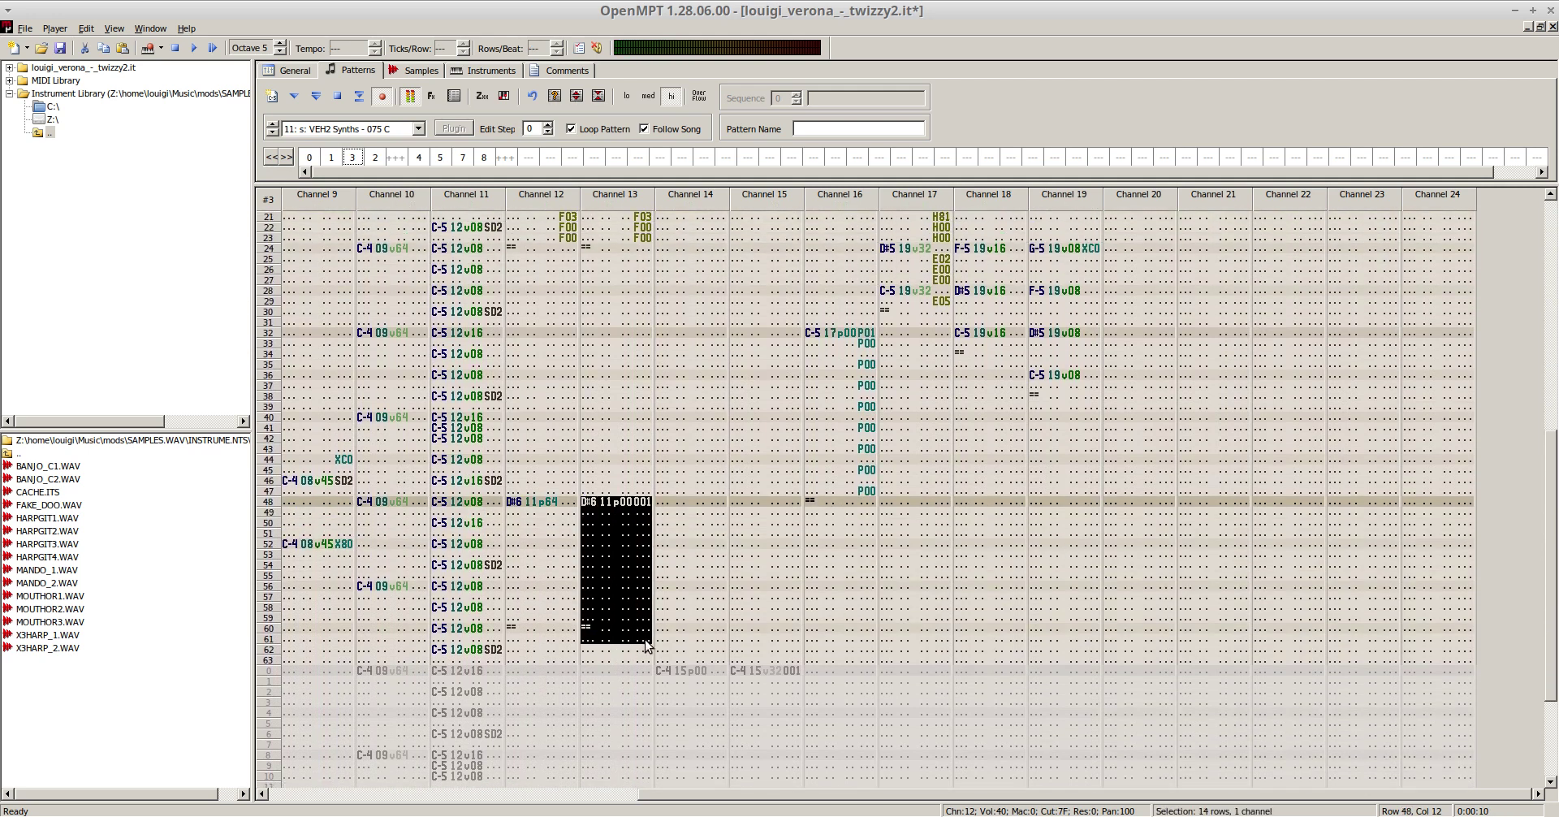
pyautogui.press('Delete')
# - Repeat the D#6 note of sample 11 at rows 50, 52, 54, 56 and 58 of channel 12
pyautogui.press('Down')
pyautogui.press('Down')
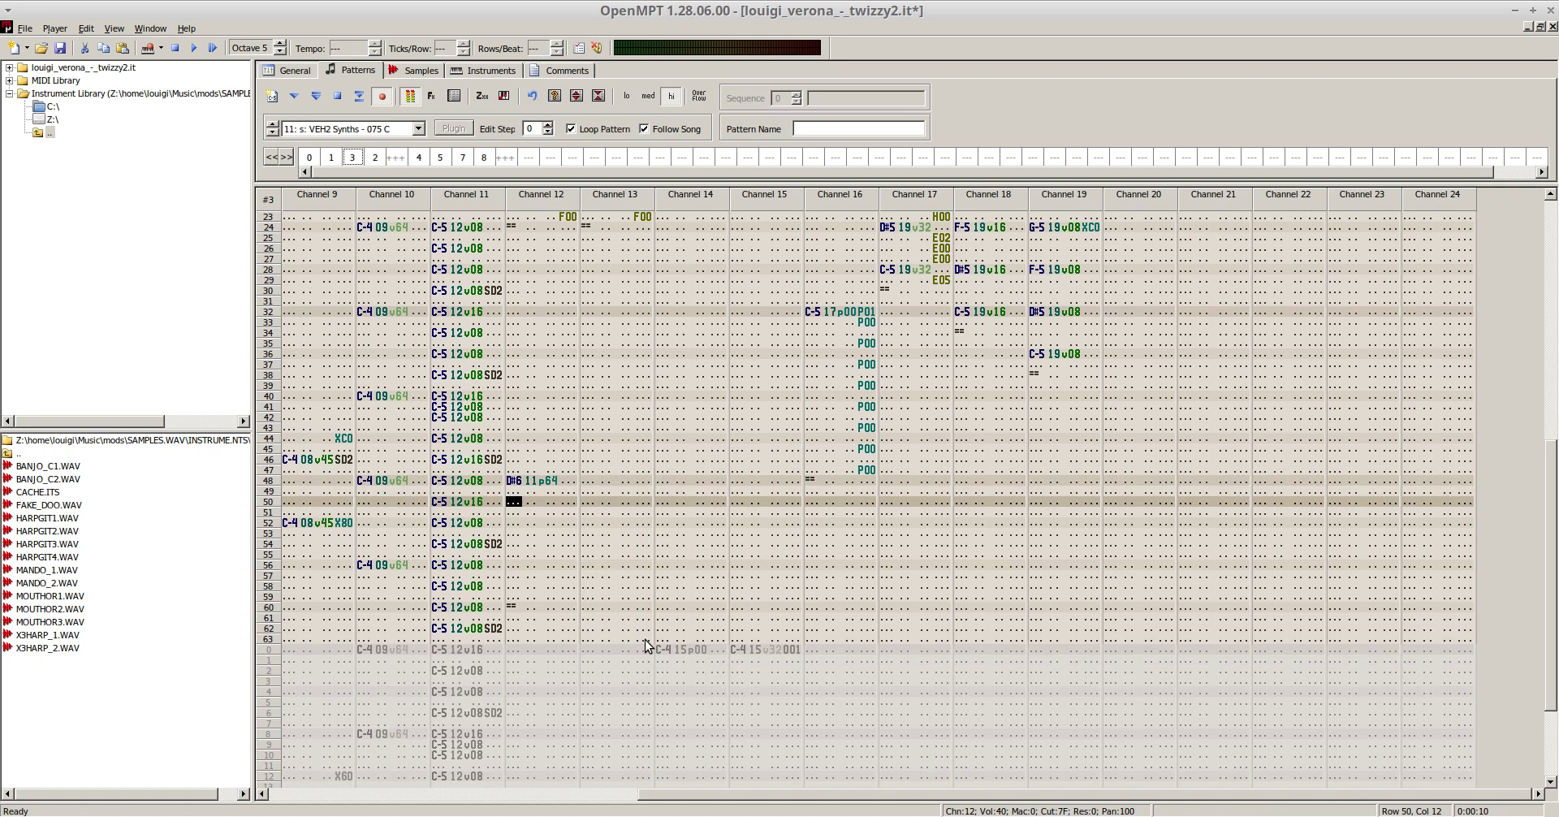
pyautogui.press('f')
pyautogui.press('Down')
pyautogui.press('Down')
pyautogui.press('f')
pyautogui.press('Down')
pyautogui.press('Down')
pyautogui.press('f')
pyautogui.press('Down')
pyautogui.press('Down')
pyautogui.press('f')
pyautogui.press('Down')
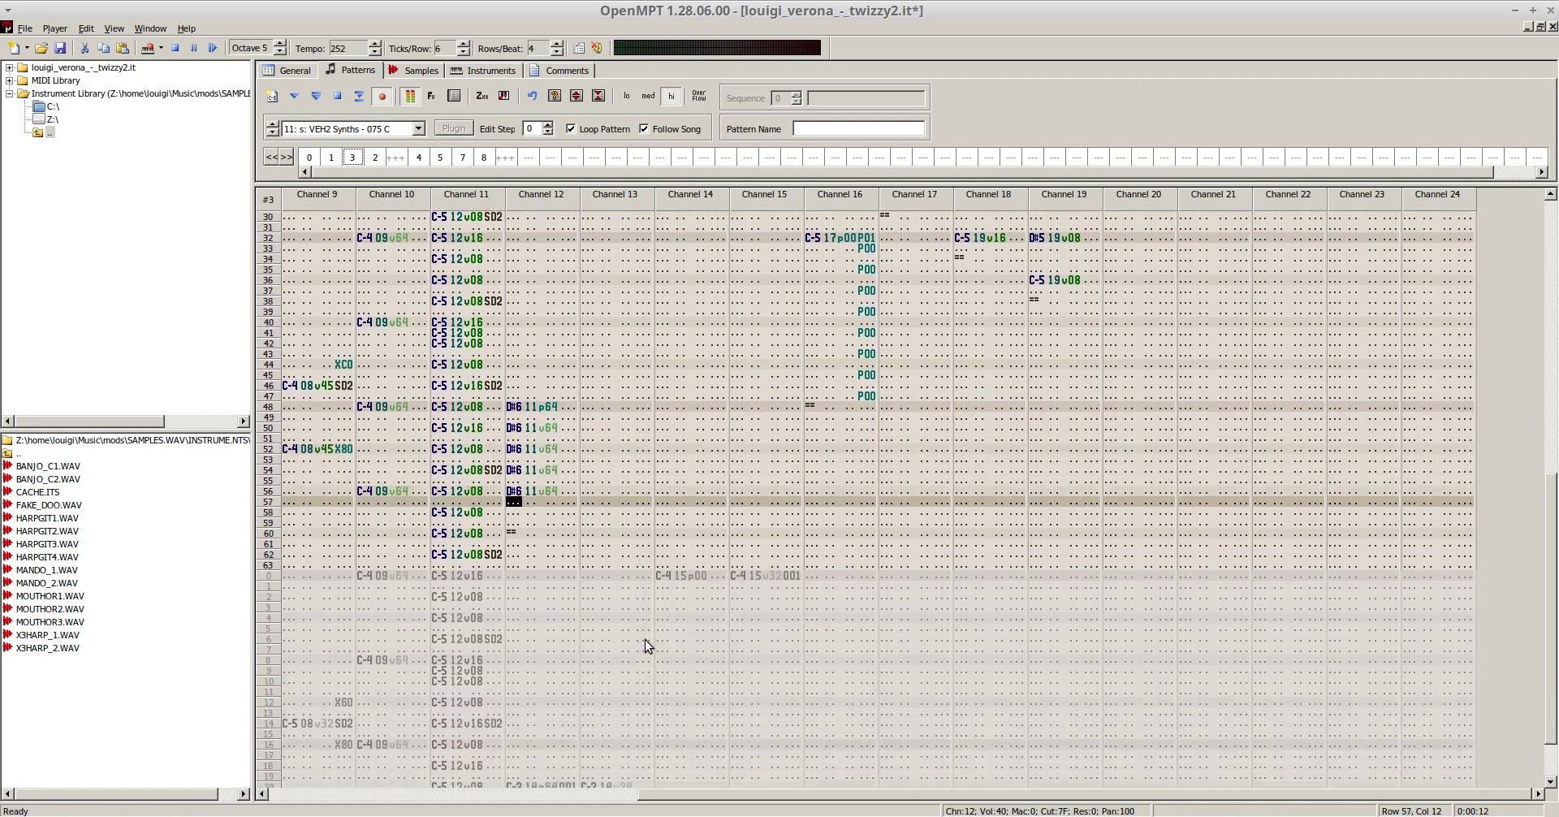
pyautogui.press('Down')
pyautogui.press('f')
# - Add the effect SD2 to the row 54 note in channel 12
pyautogui.press('Up')
pyautogui.press('Up')
pyautogui.press('Up')
pyautogui.press('Up')
pyautogui.press('Right')
pyautogui.press('Right')
pyautogui.press('Right')
pyautogui.write('s')
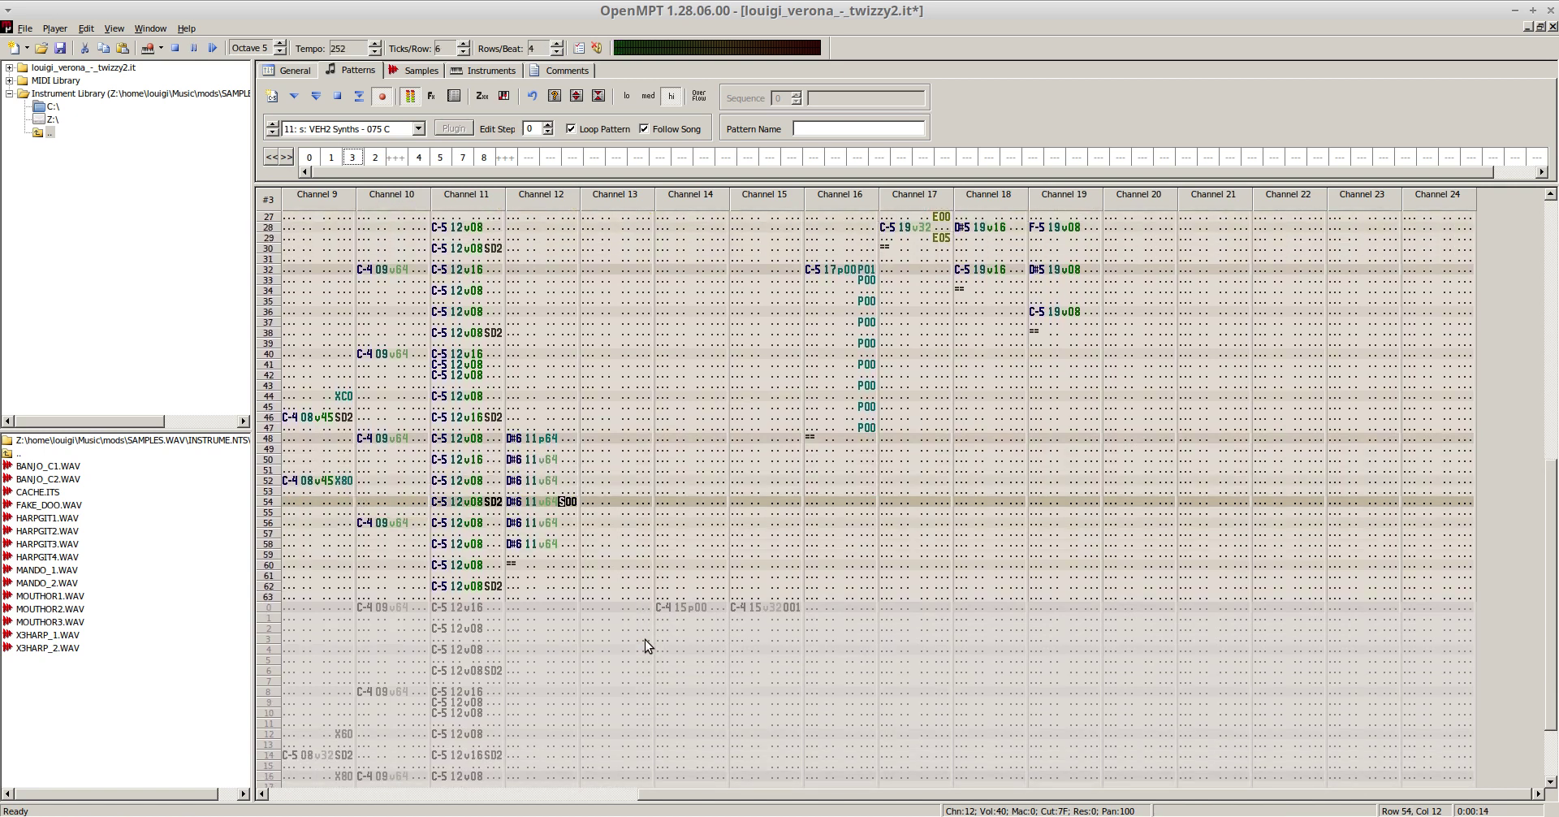
pyautogui.press('Right')
pyautogui.write('d2')
# - In channel 12, set the volume column values to p32 at row 48 and v16 at row 50
pyautogui.press('Up')
pyautogui.press('Up')
pyautogui.press('Up')
pyautogui.press('Up')
pyautogui.press('Left')
pyautogui.press('Left')
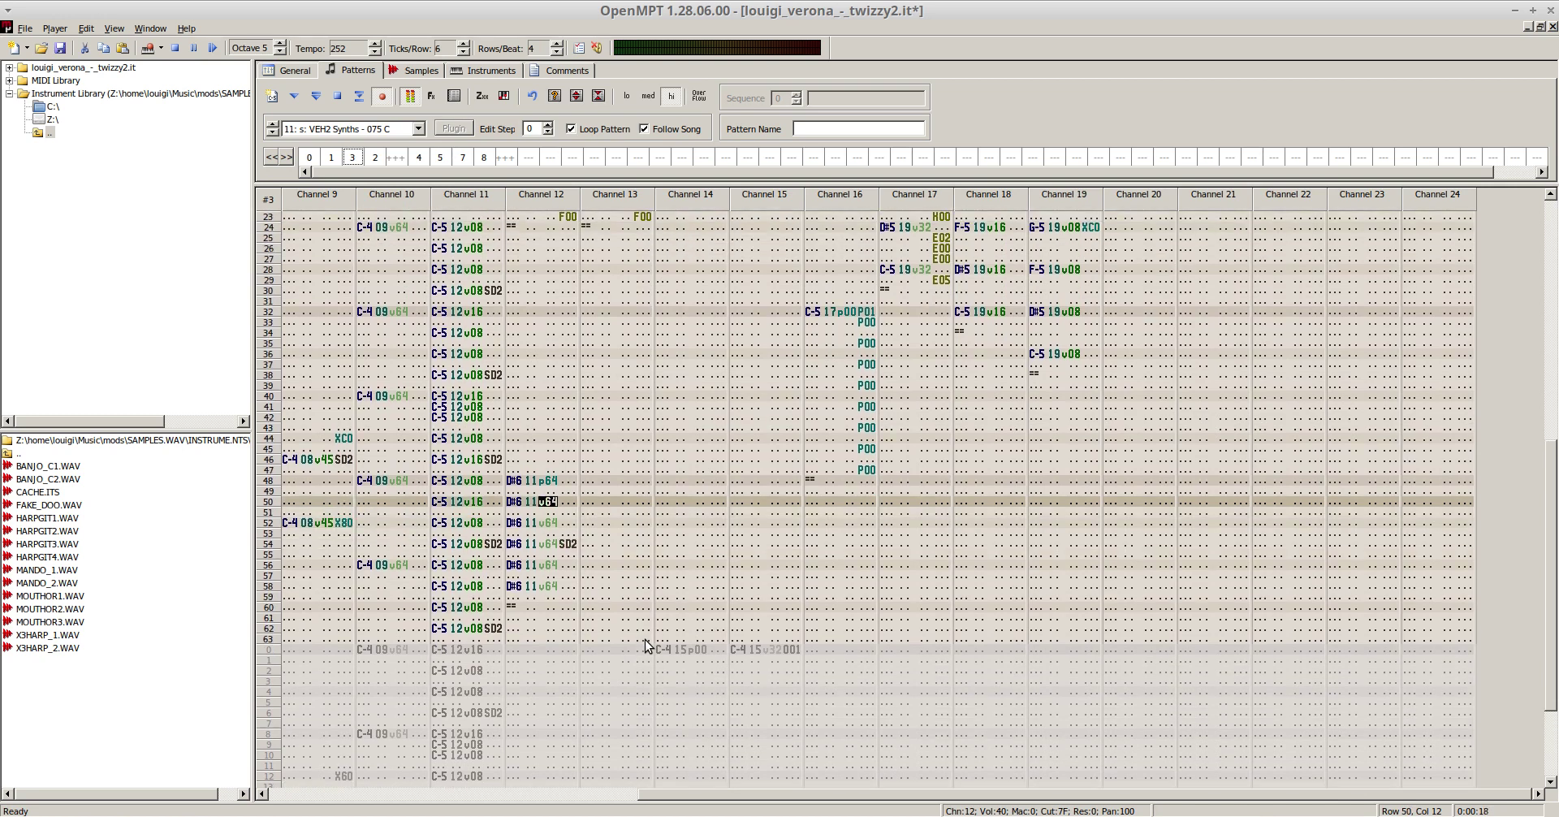
pyautogui.press('Up')
pyautogui.press('Up')
pyautogui.write('32')
pyautogui.press('Down')
pyautogui.press('Down')
pyautogui.write('16')
# - Set the volumes of the channel 12 notes at rows 52, 54, 56 and 58 to 08, 04, 02 and 00, and play the pattern
pyautogui.press('Down')
pyautogui.press('Down')
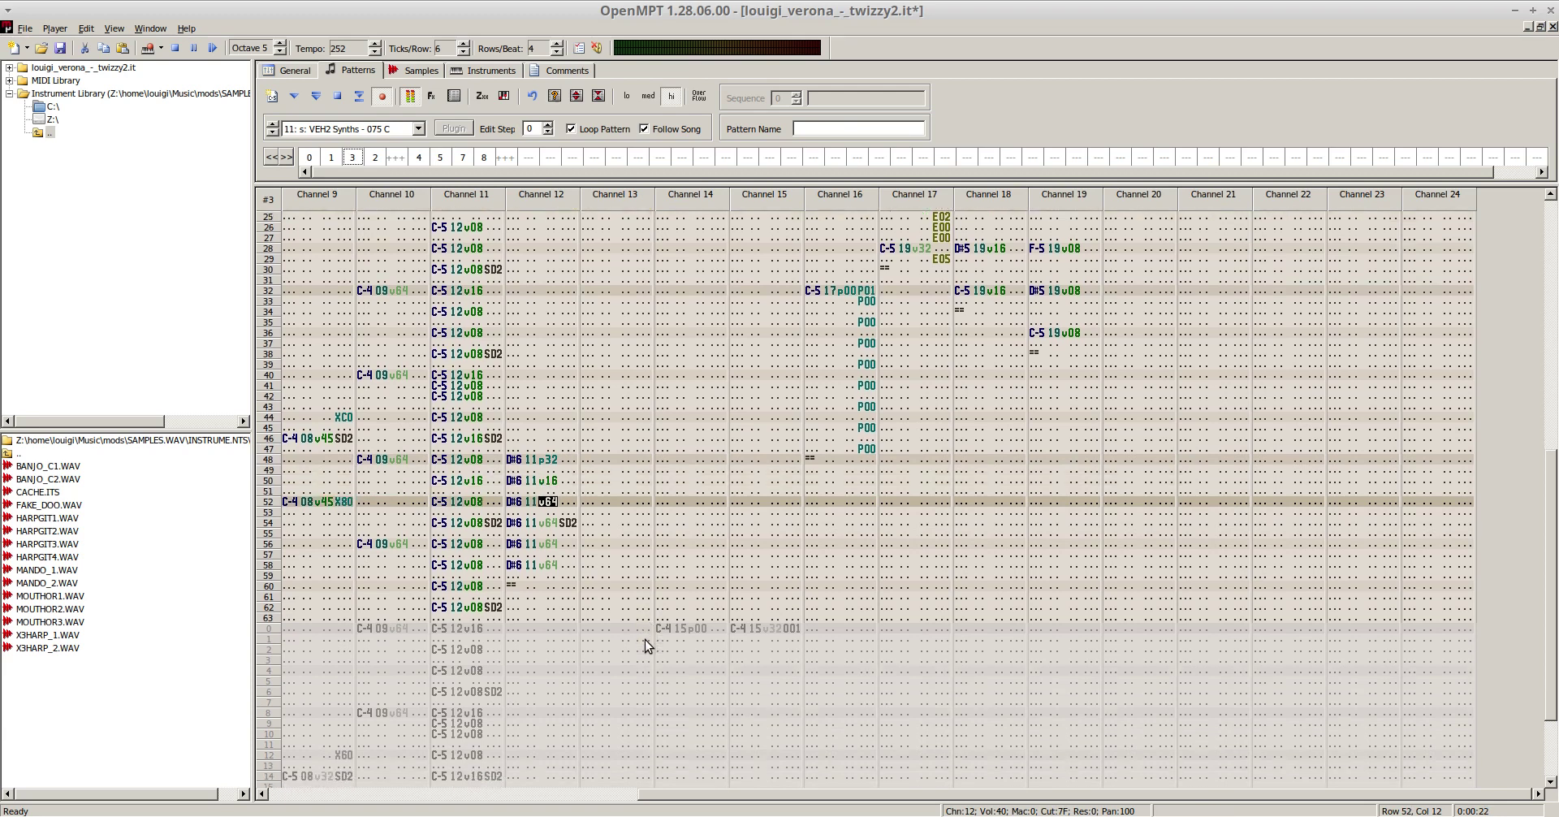
pyautogui.write('08')
pyautogui.press('Down')
pyautogui.press('Down')
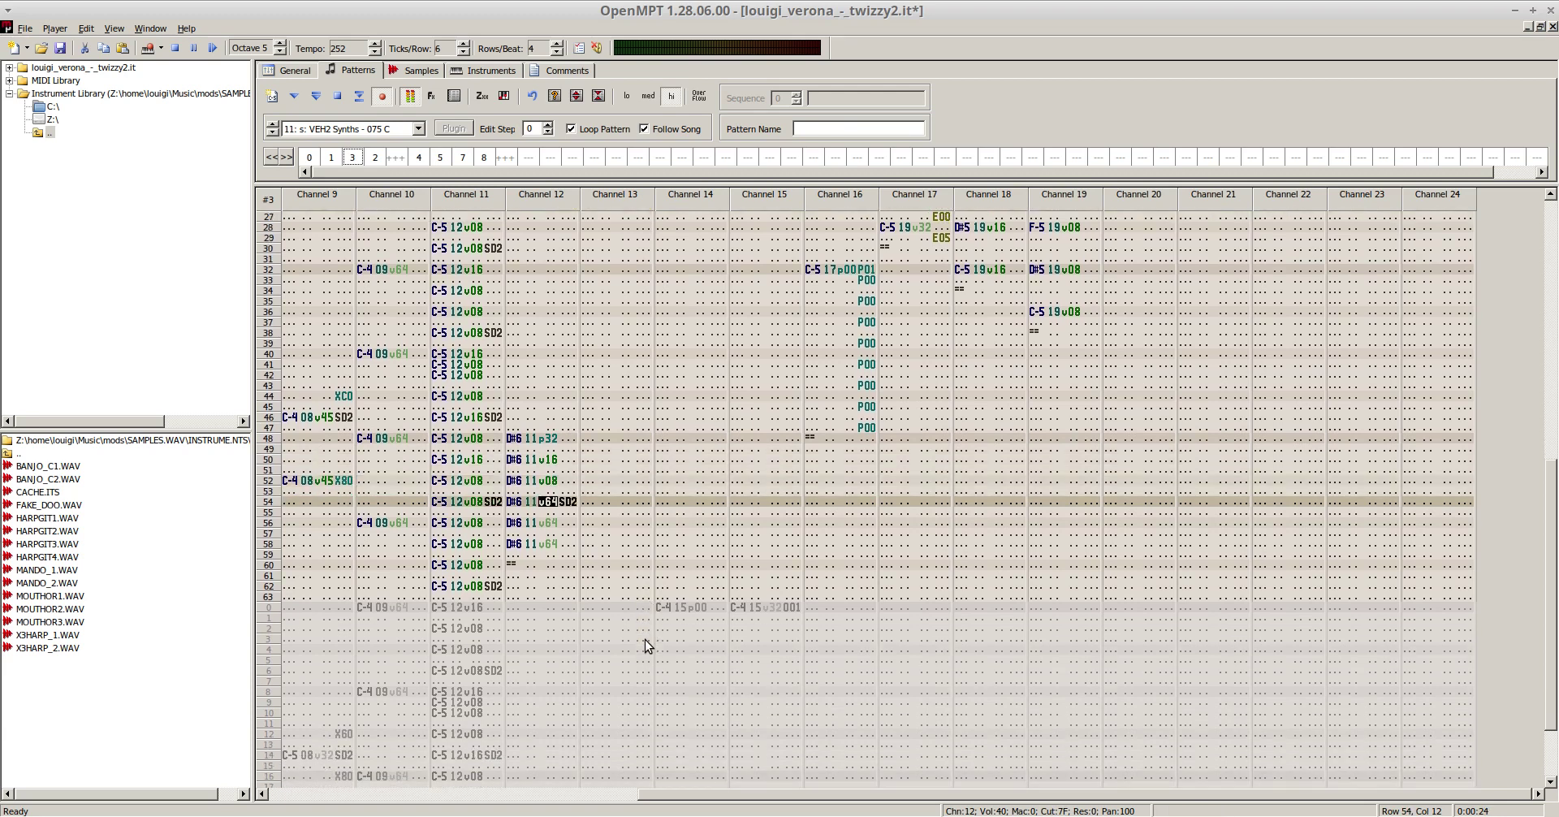
pyautogui.write('04')
pyautogui.press('Down')
pyautogui.press('Down')
pyautogui.write('02')
pyautogui.press('Down')
pyautogui.press('Down')
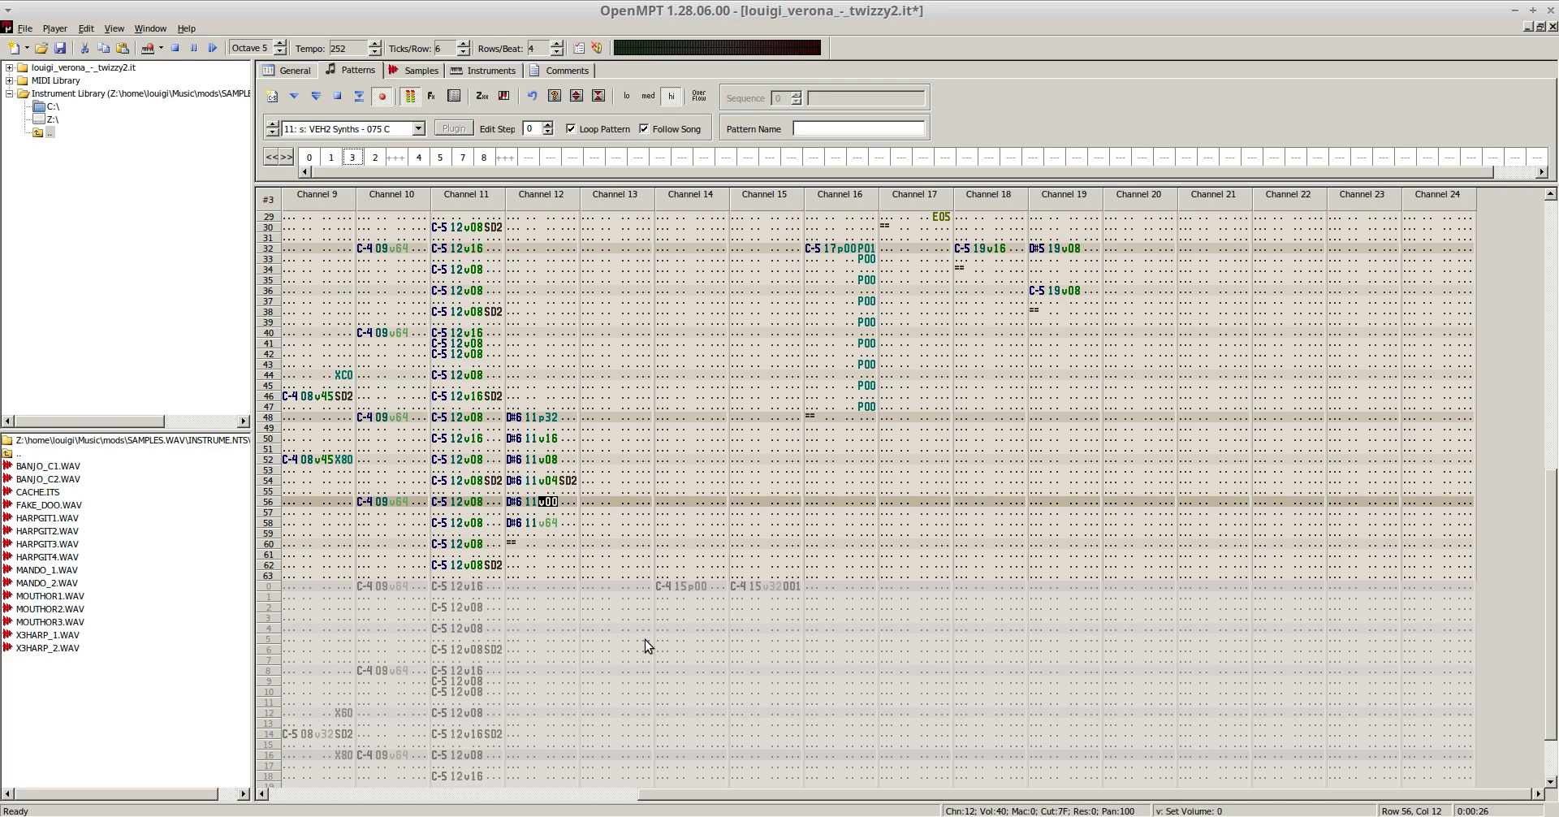
pyautogui.press('F6')
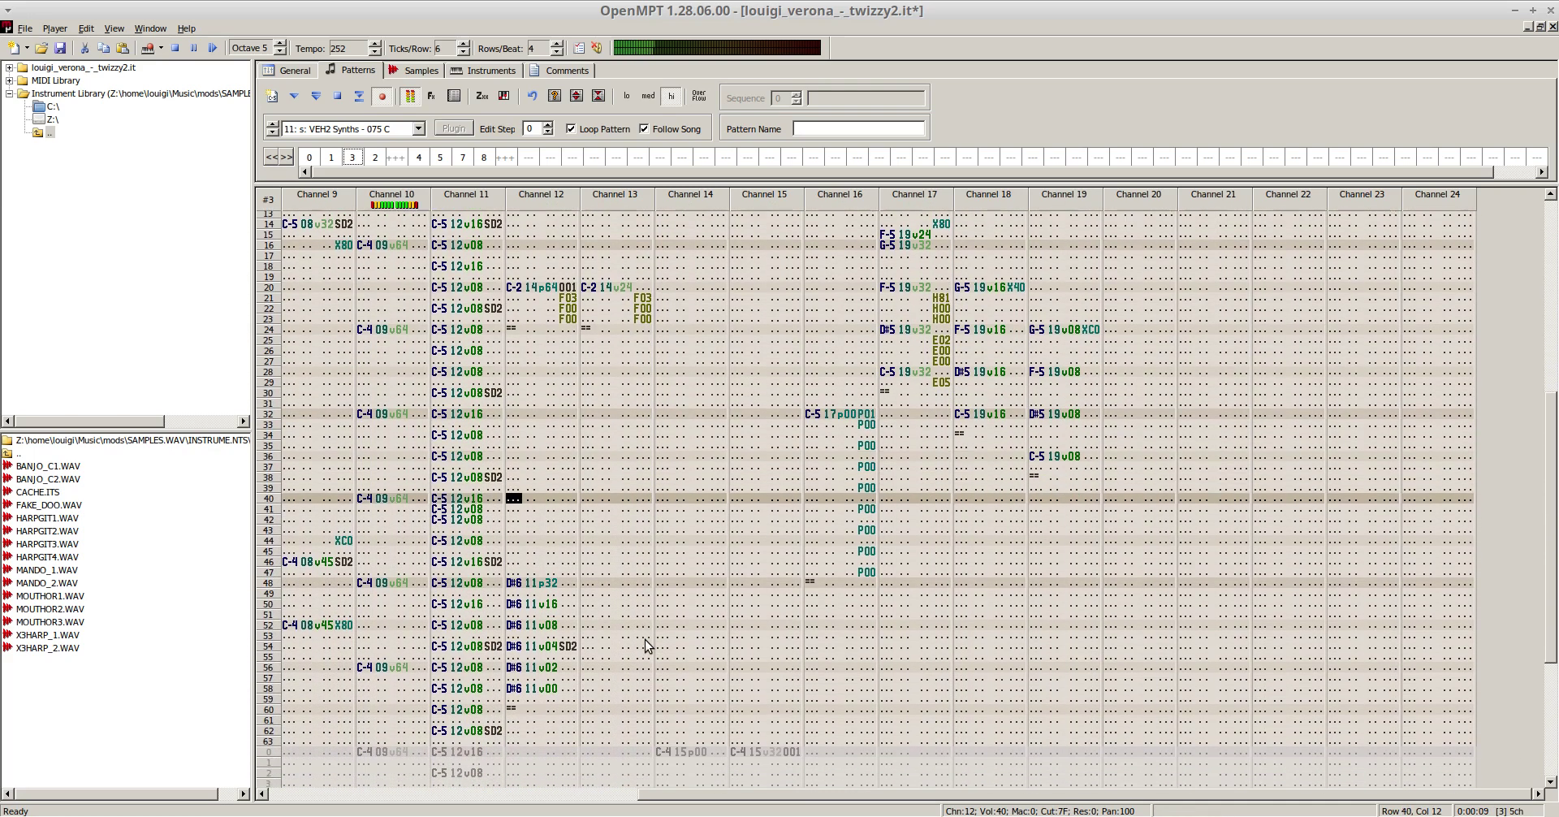
pyautogui.press('F8')
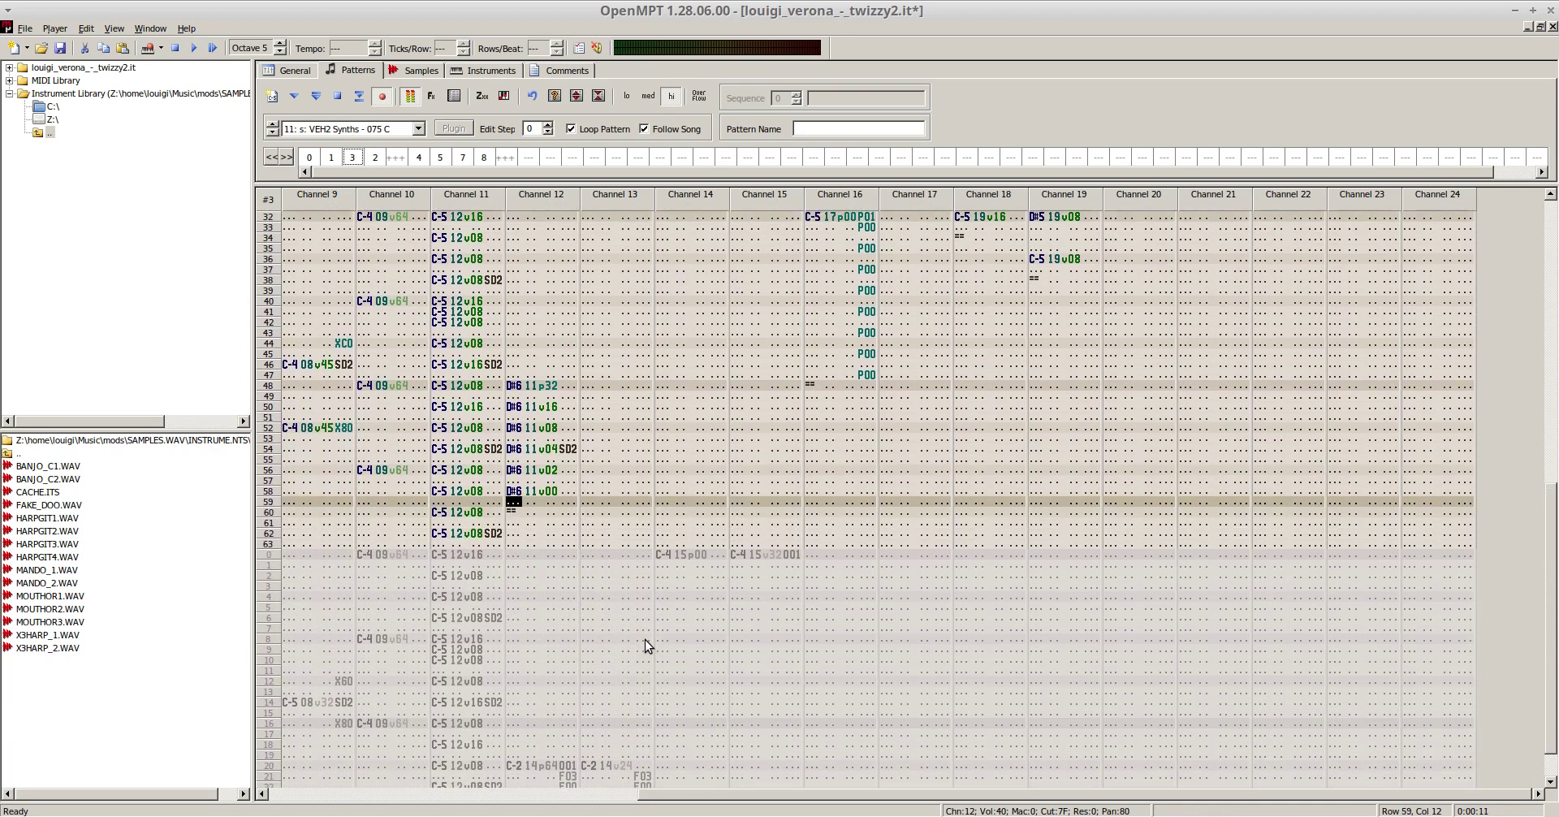
# - Change the row 48 value in channel 12 from a panning command to volume 32, and play the pattern
pyautogui.press('Right')
pyautogui.press('Right')
pyautogui.press('Right')
pyautogui.press('Up')
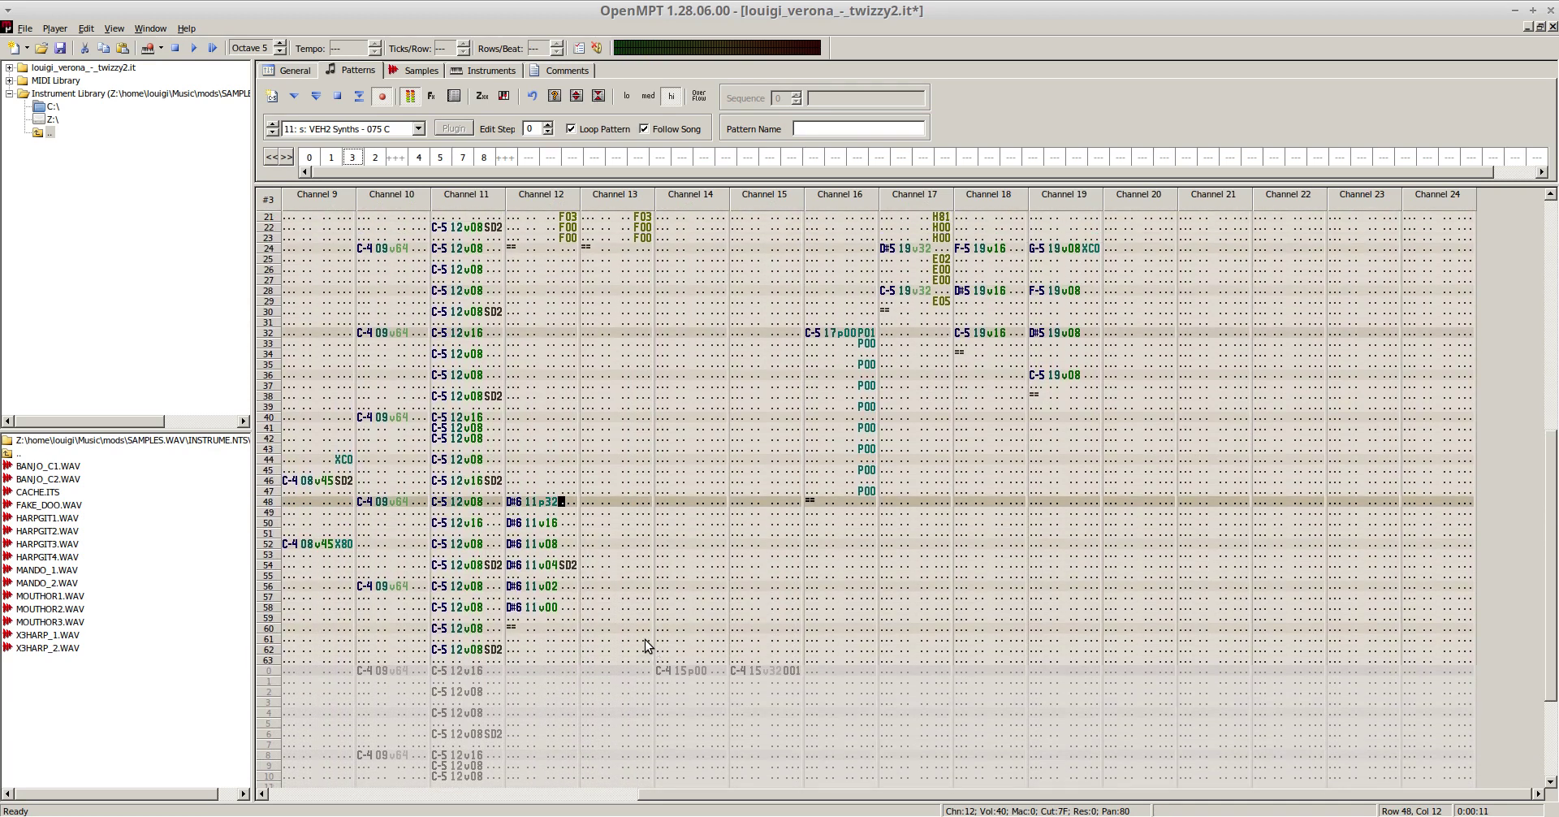
pyautogui.press('Left')
pyautogui.hotkey('ctrl', 'Return')
pyautogui.hotkey('ctrl', 'Return')
pyautogui.hotkey('ctrl', 'Return')
pyautogui.hotkey('ctrl', 'Return')
pyautogui.hotkey('ctrl', 'Return')
pyautogui.hotkey('ctrl', 'Return')
pyautogui.hotkey('ctrl', 'Return')
pyautogui.hotkey('ctrl', 'Return')
pyautogui.hotkey('ctrl', 'Return')
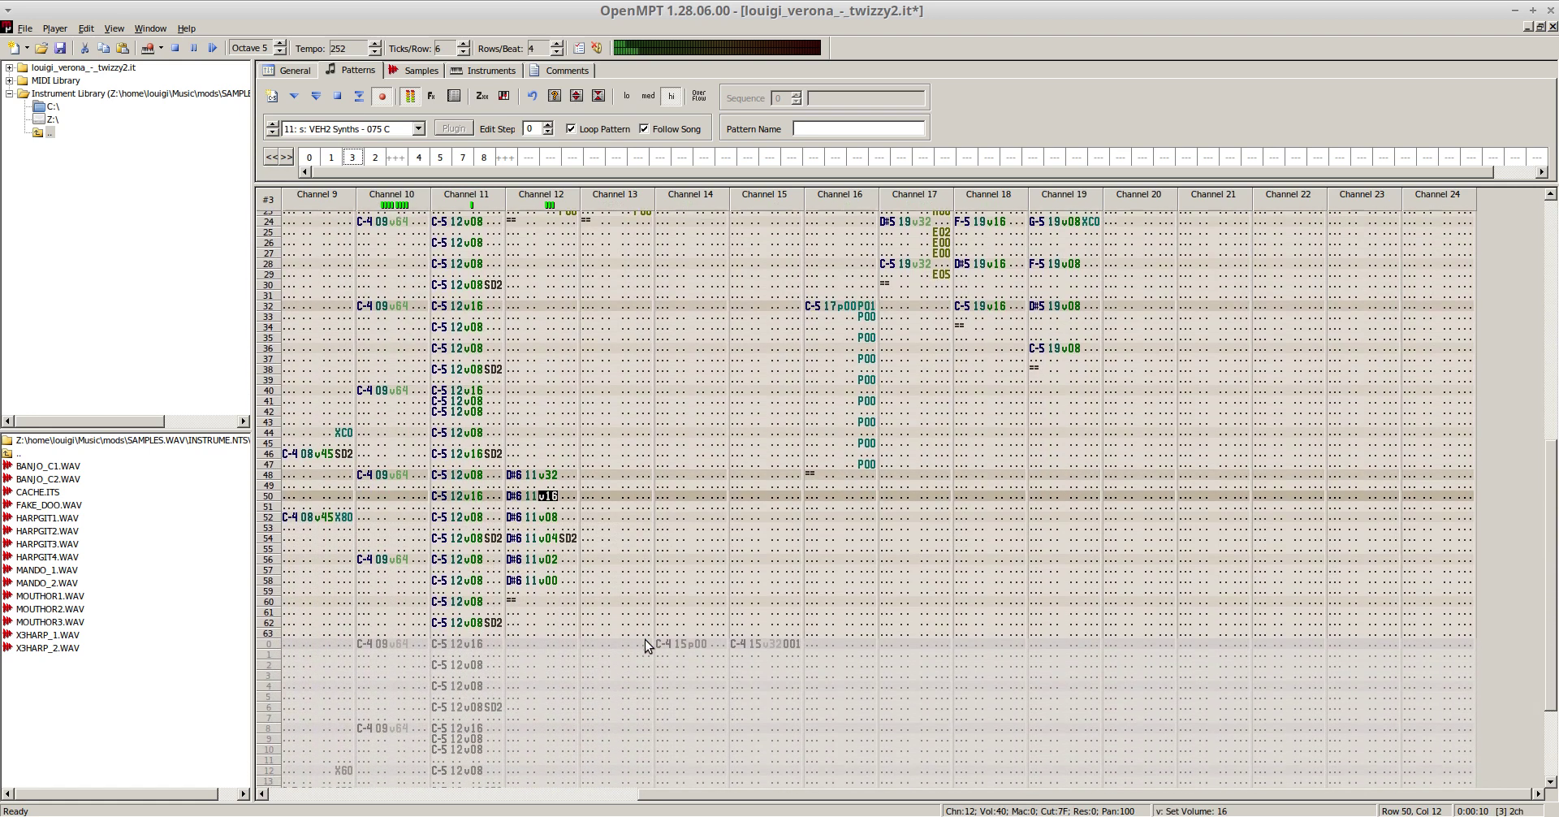
pyautogui.press('F8')
# - Add the panning effect XFF at row 47 of channel 12
pyautogui.press('Up')
pyautogui.press('Up')
pyautogui.press('Up')
pyautogui.press('Up')
pyautogui.press('Up')
pyautogui.press('Up')
pyautogui.press('Up')
pyautogui.press('Up')
pyautogui.press('Up')
pyautogui.press('Up')
pyautogui.press('Up')
pyautogui.press('Up')
pyautogui.press('Up')
pyautogui.press('Up')
pyautogui.press('Right')
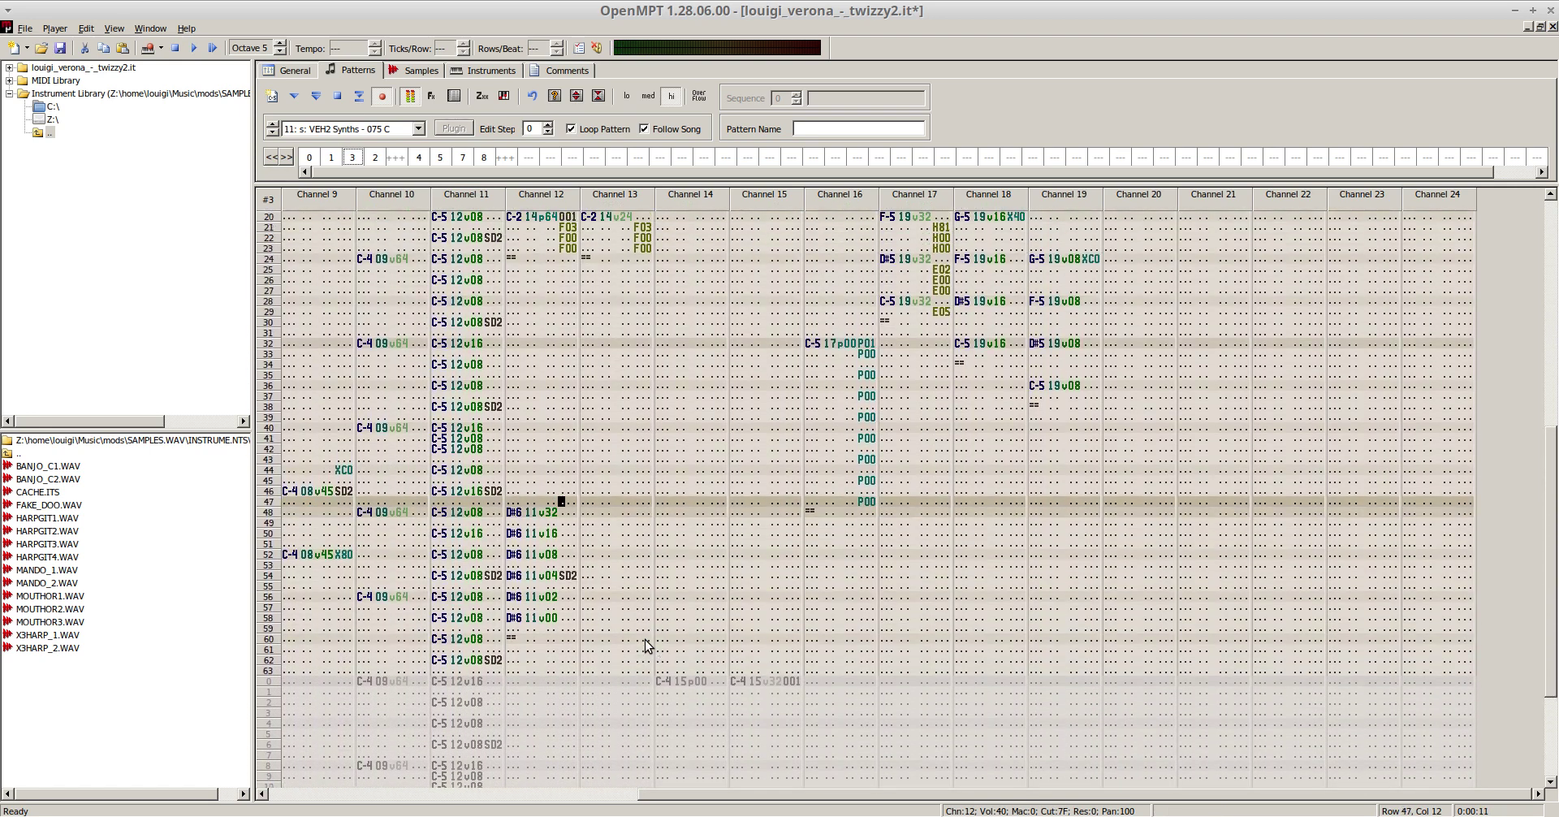
pyautogui.press('Down')
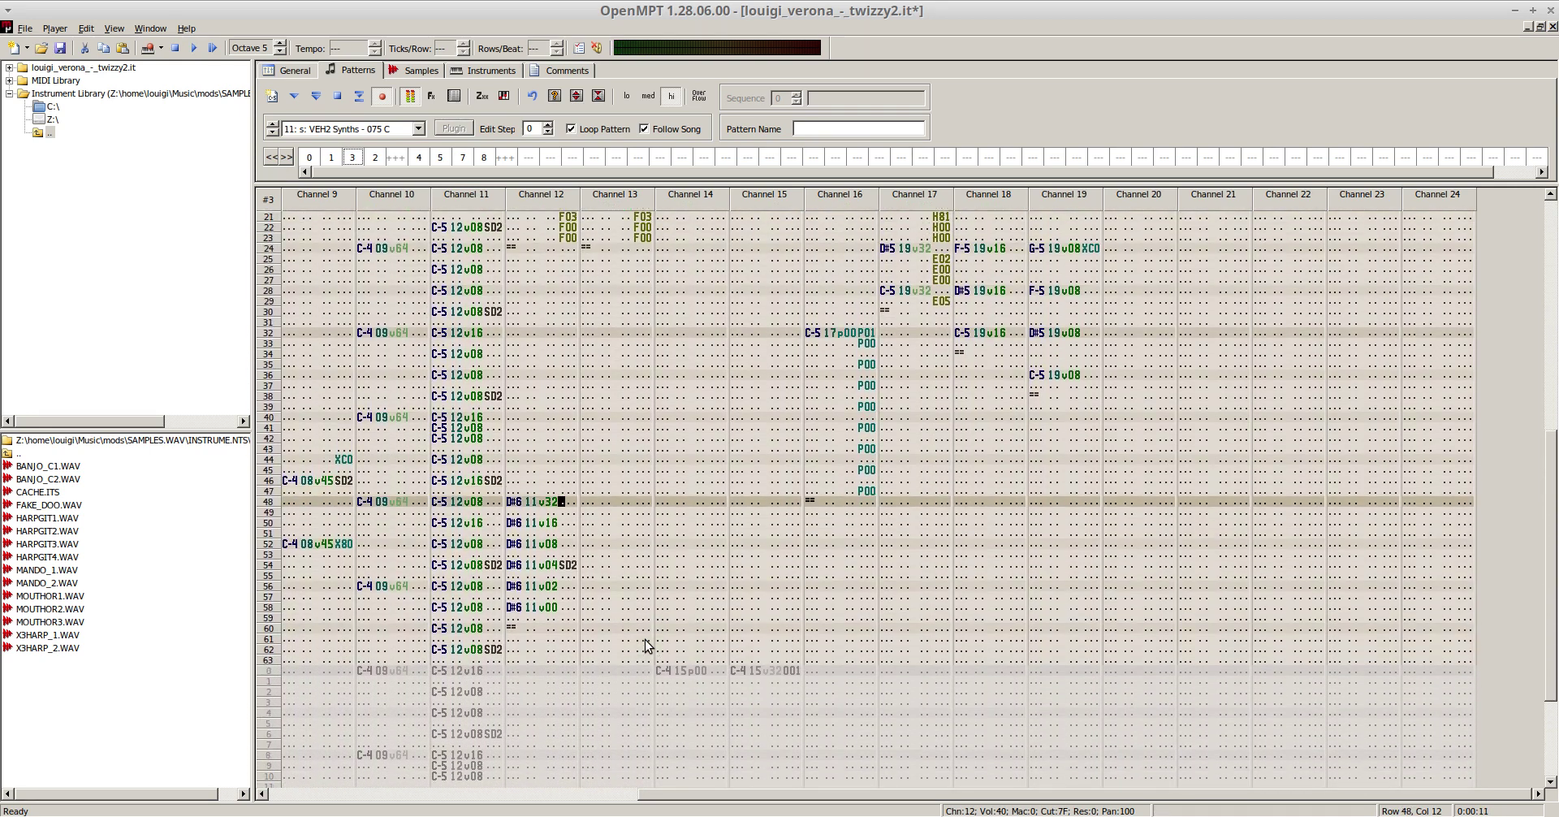
pyautogui.press('Up')
pyautogui.write('x')
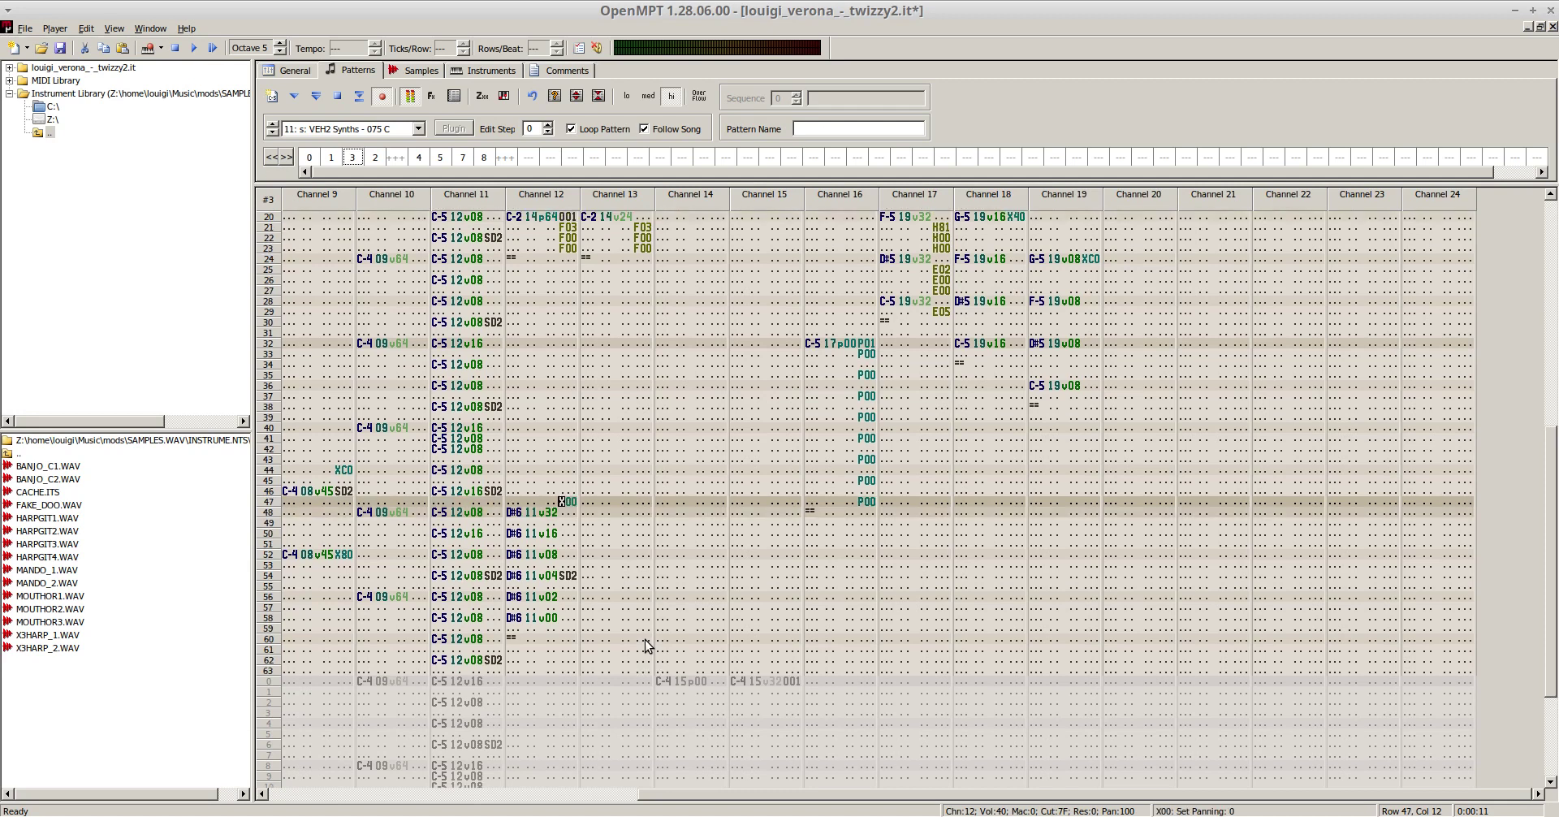
pyautogui.press('Right')
pyautogui.write('ff')
pyautogui.press('Down')
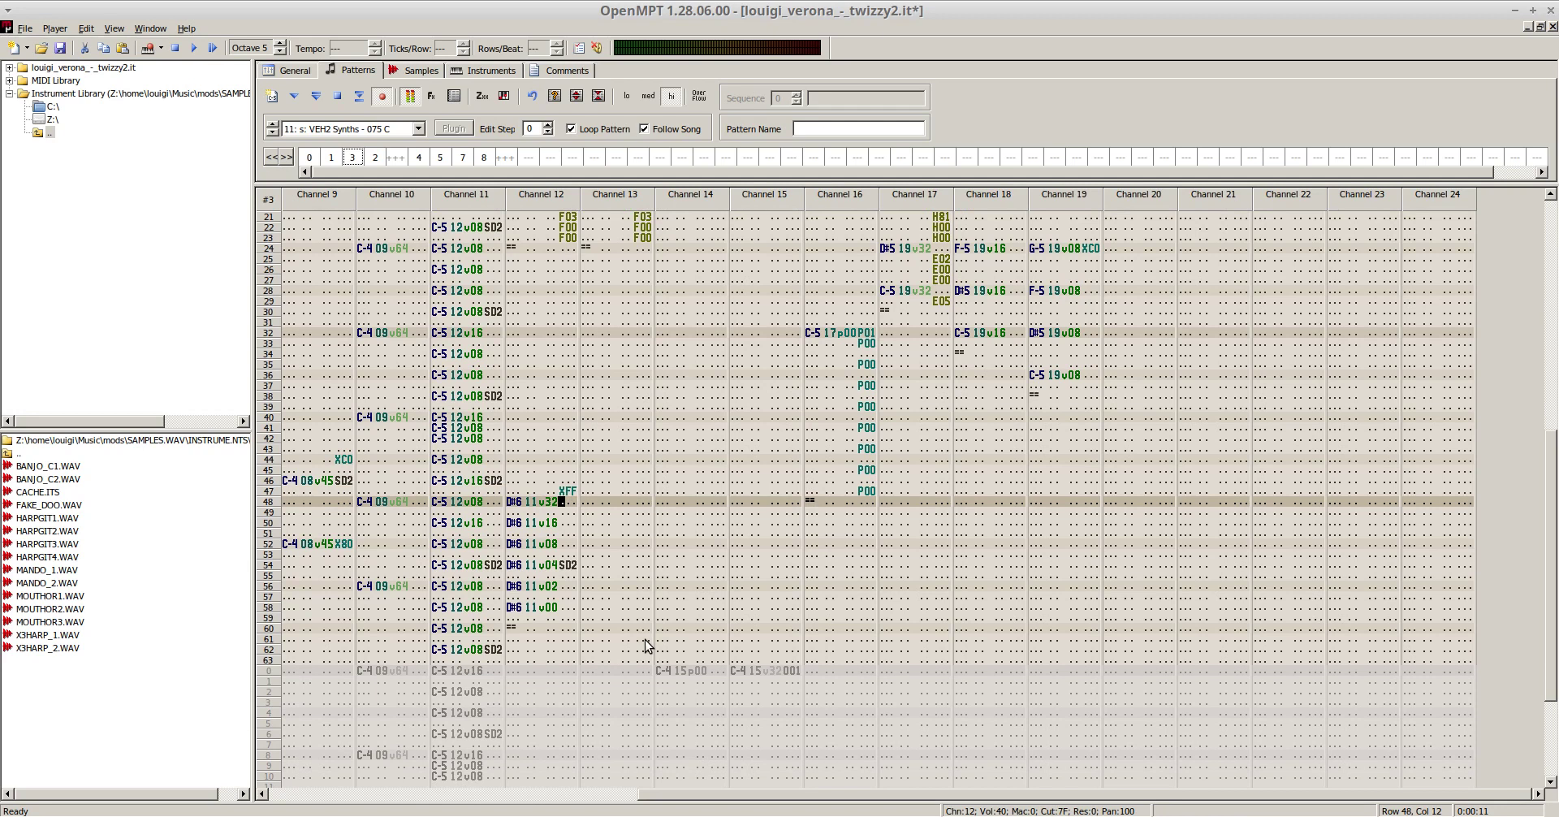
pyautogui.write('p1')
# - Add the panning slide P01 at row 48 and its continuation P00 at row 50 of channel 12
pyautogui.press('Down')
pyautogui.press('Down')
pyautogui.press('Left')
pyautogui.write('p')
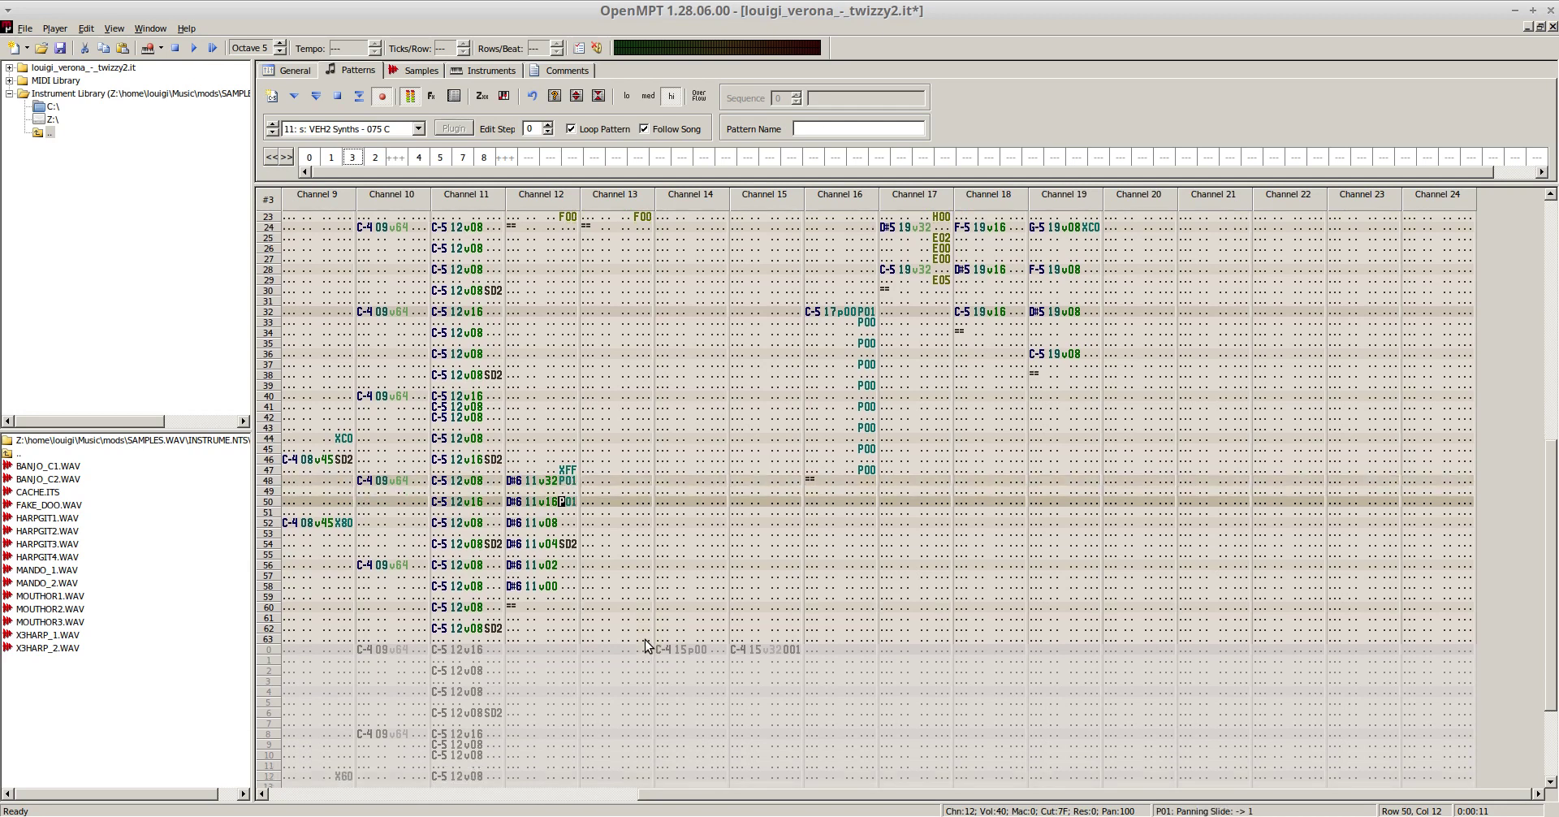
pyautogui.press('Right')
pyautogui.write('0')
# - Continue the panning slide with P00 at rows 52, 56 and 58 of channel 12
pyautogui.press('Down')
pyautogui.press('Down')
pyautogui.press('Left')
pyautogui.write('p')
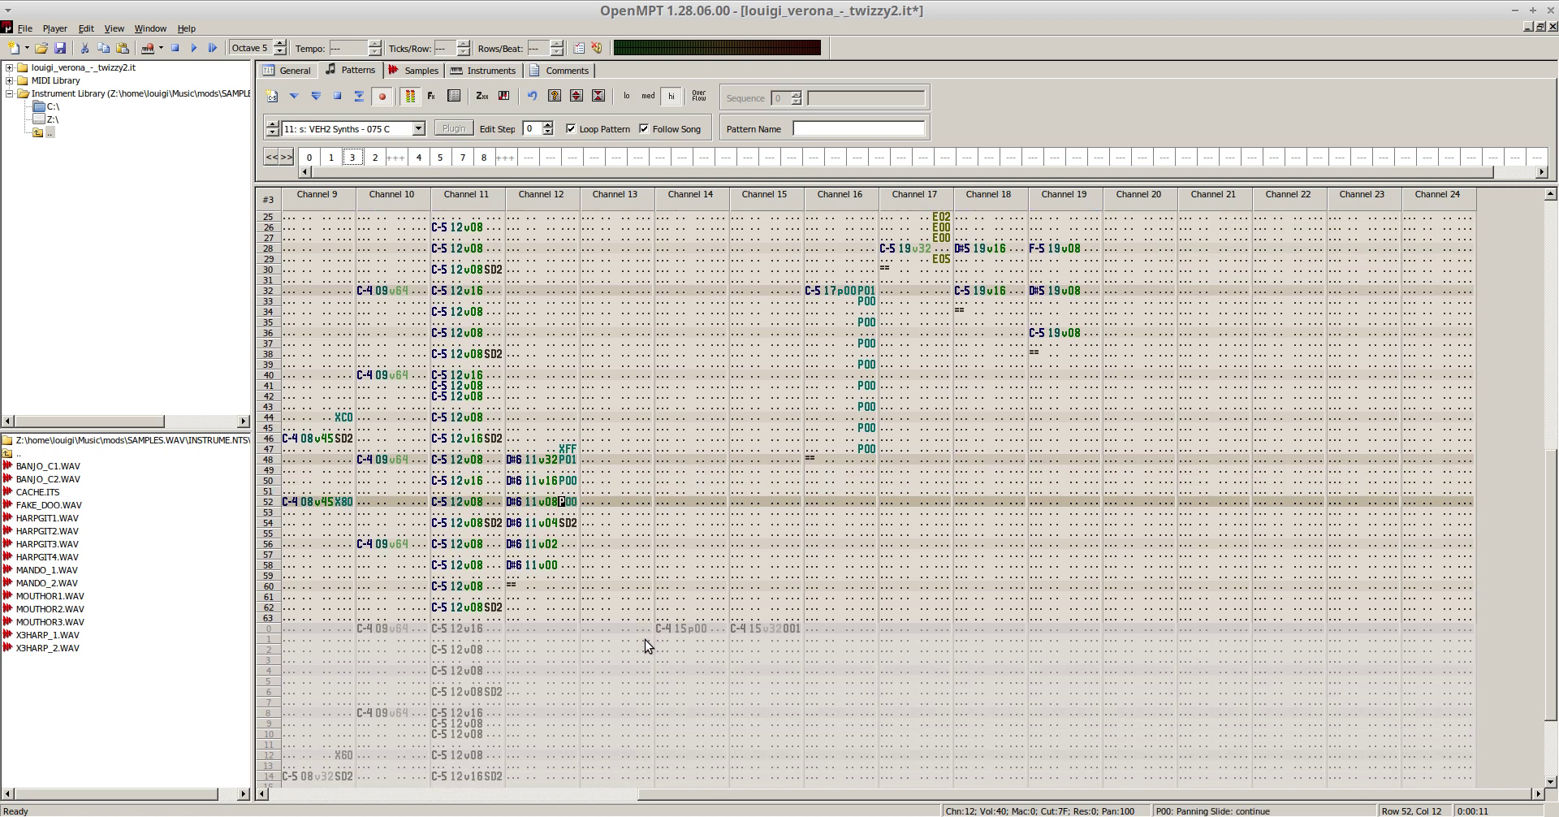
pyautogui.press('Down')
pyautogui.press('Down')
pyautogui.press('Down')
pyautogui.press('Down')
pyautogui.write('p')
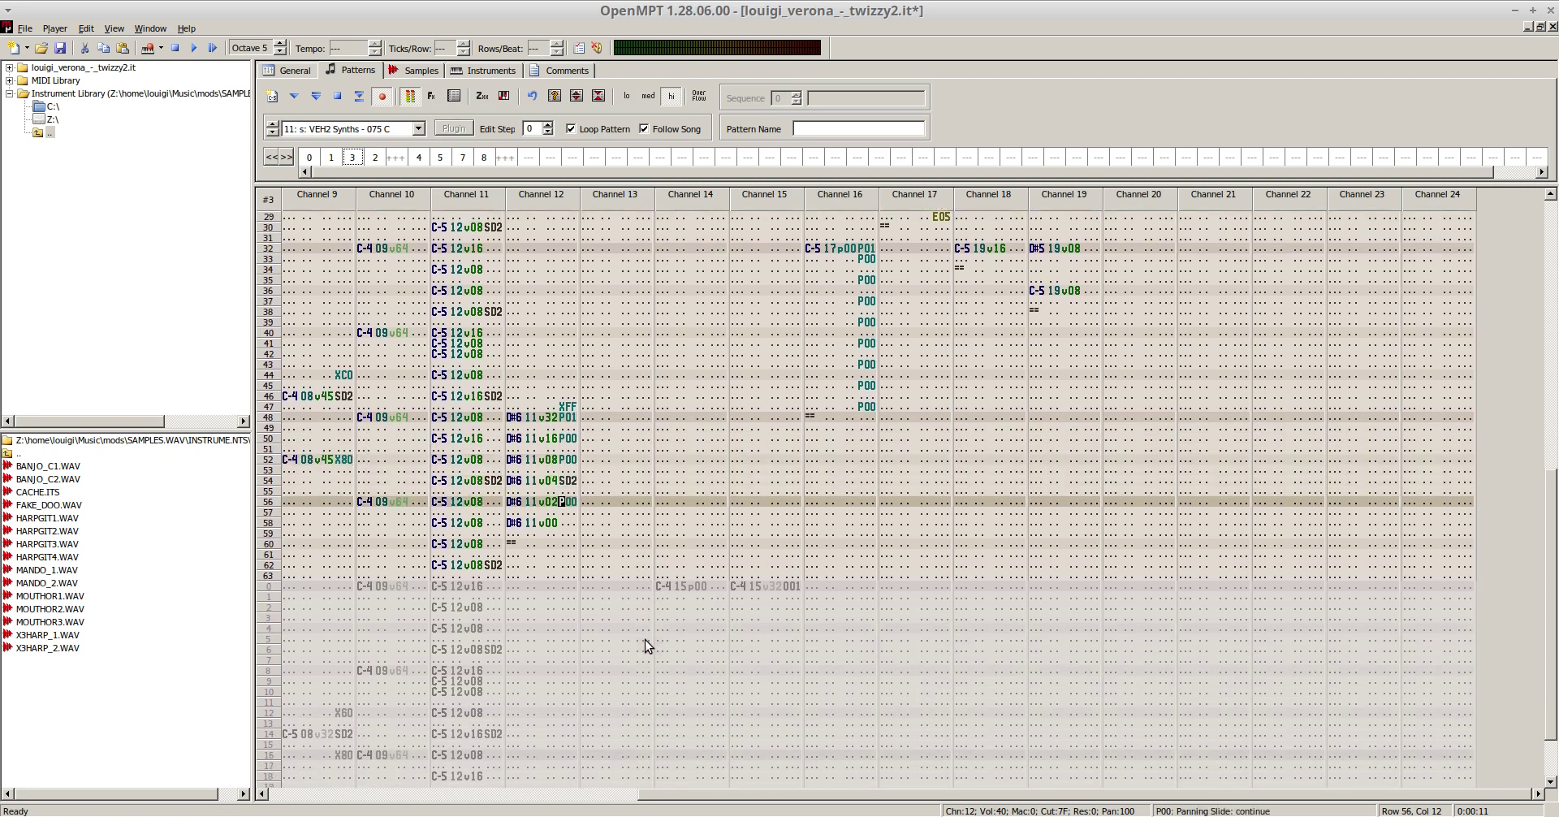
pyautogui.press('Down')
pyautogui.press('Down')
pyautogui.write('p')
# - Set the volume of the row 58 note in channel 12 to 02, and play the pattern
pyautogui.press('Left')
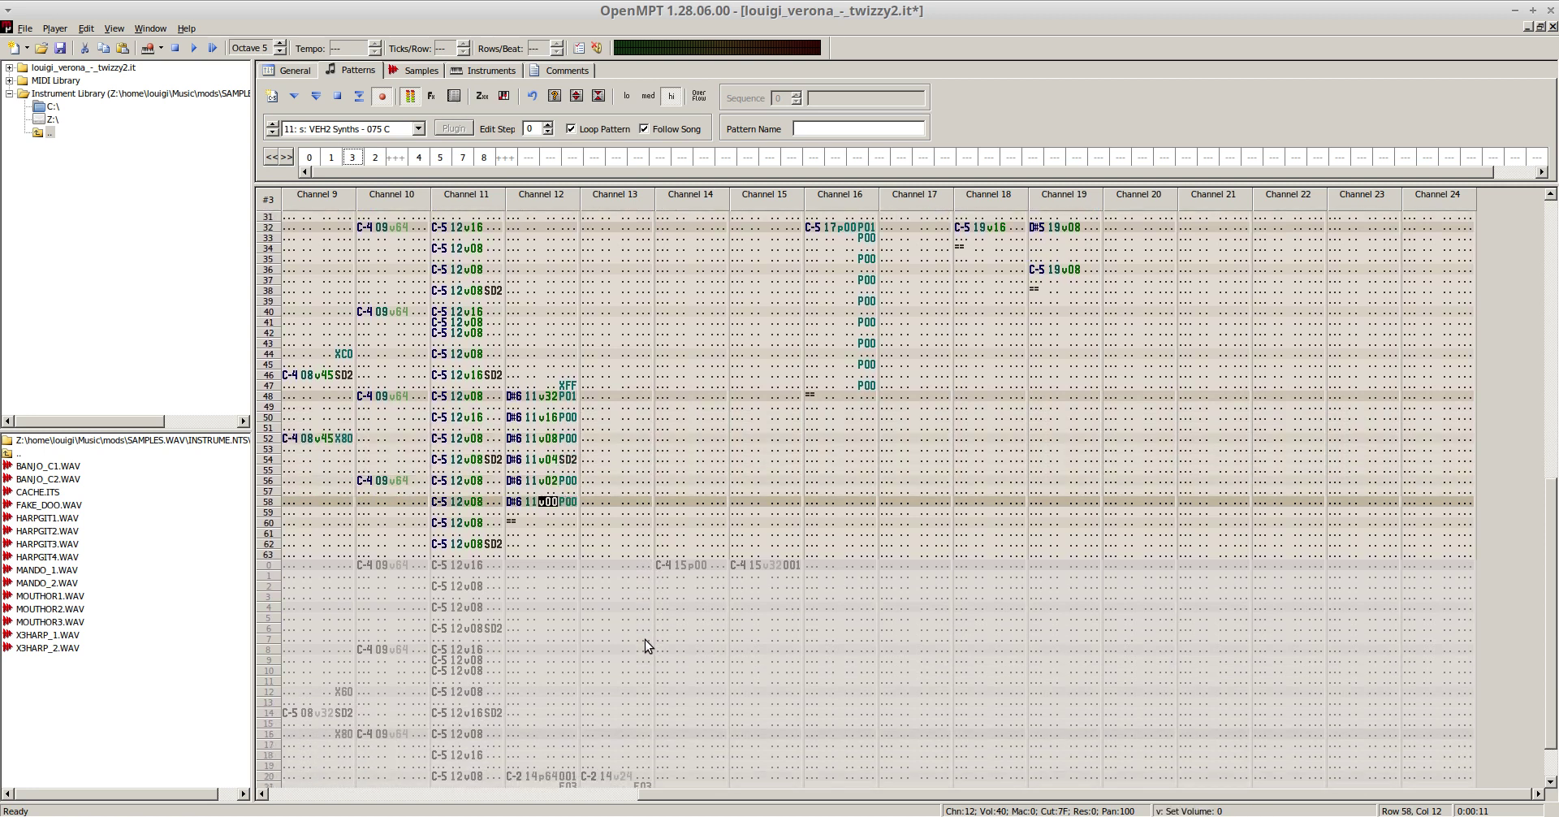
pyautogui.press('F5')
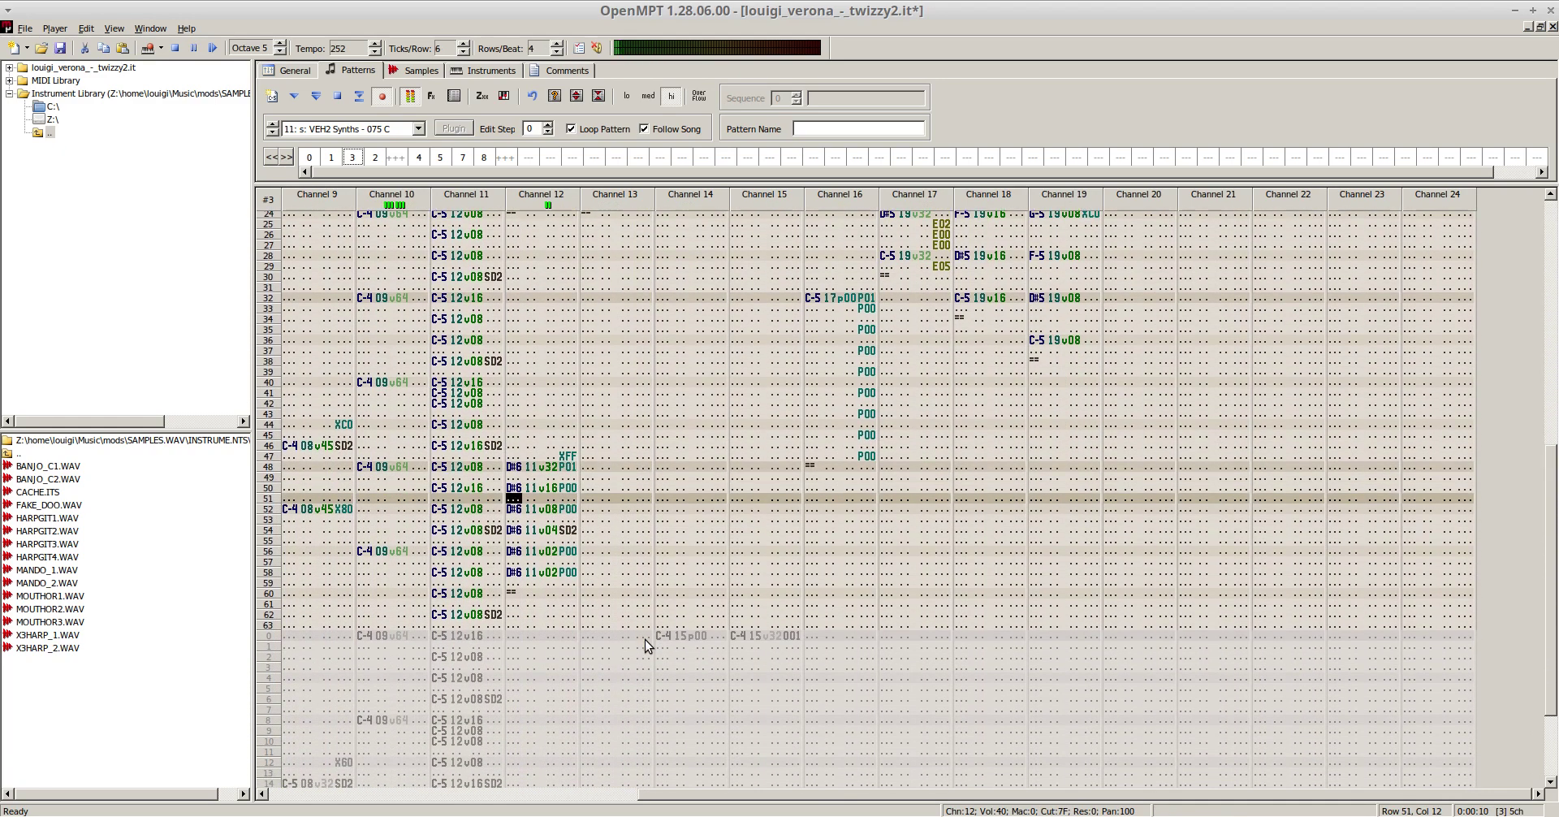
pyautogui.press('F8')
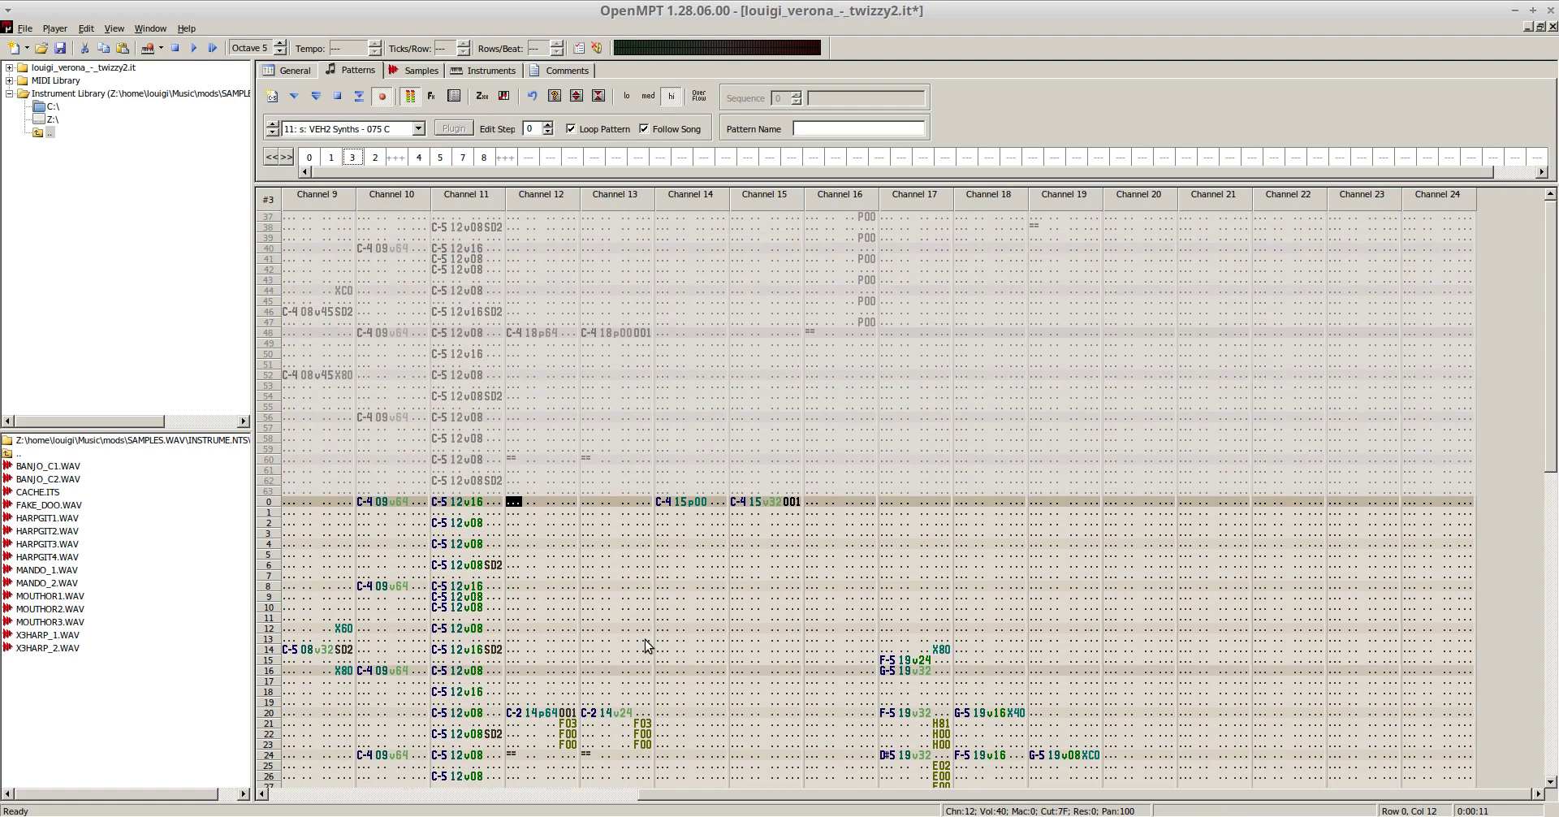
# - Select the fading D#6 notes and their effects in rows 47 to 60 of channel 12 in pattern 3
pyautogui.scroll(-14, 645, 640)
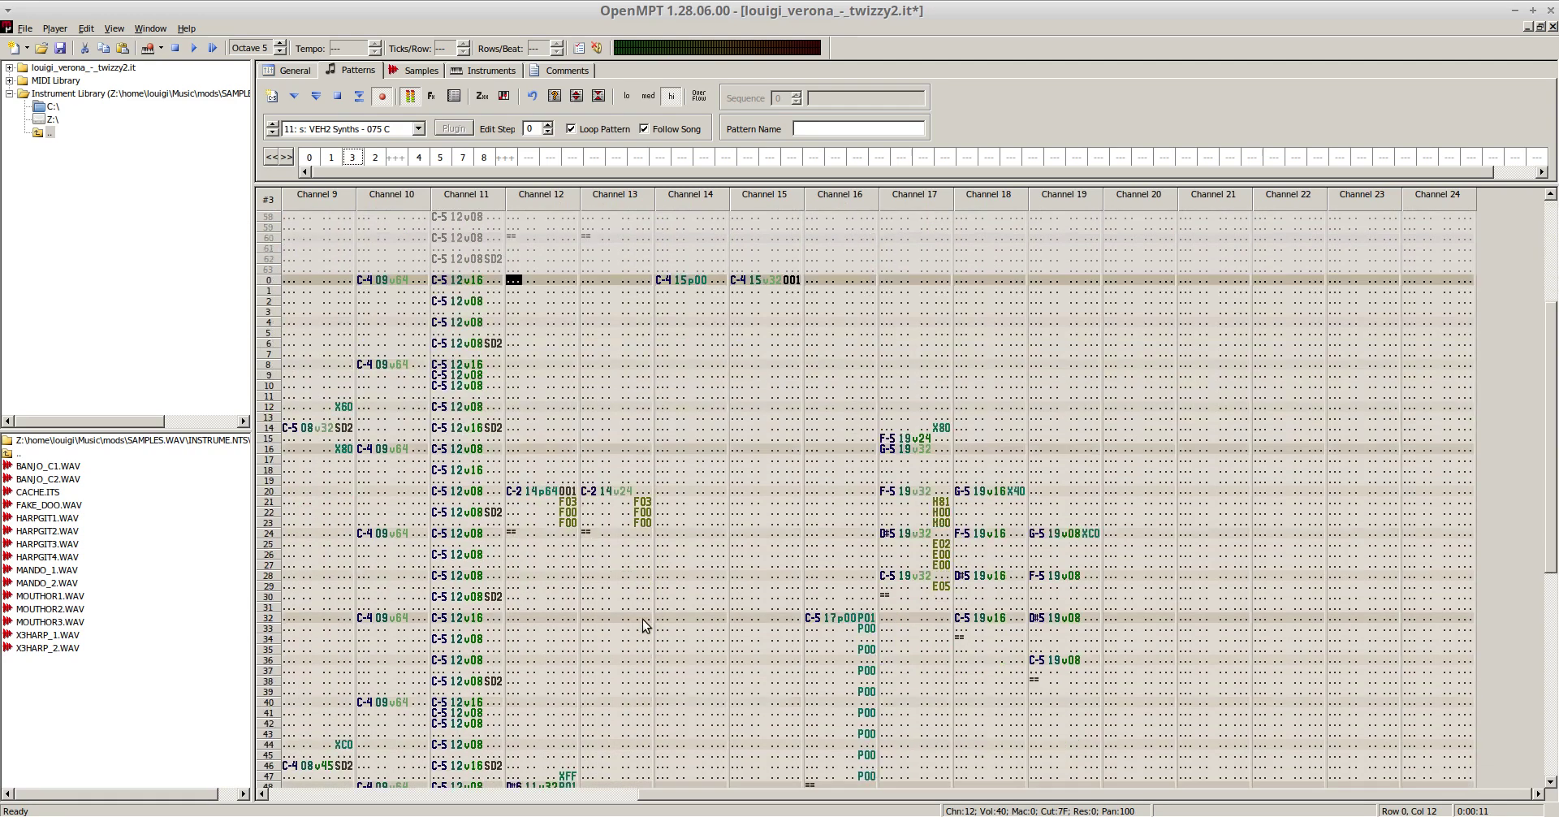
pyautogui.click(513, 566)
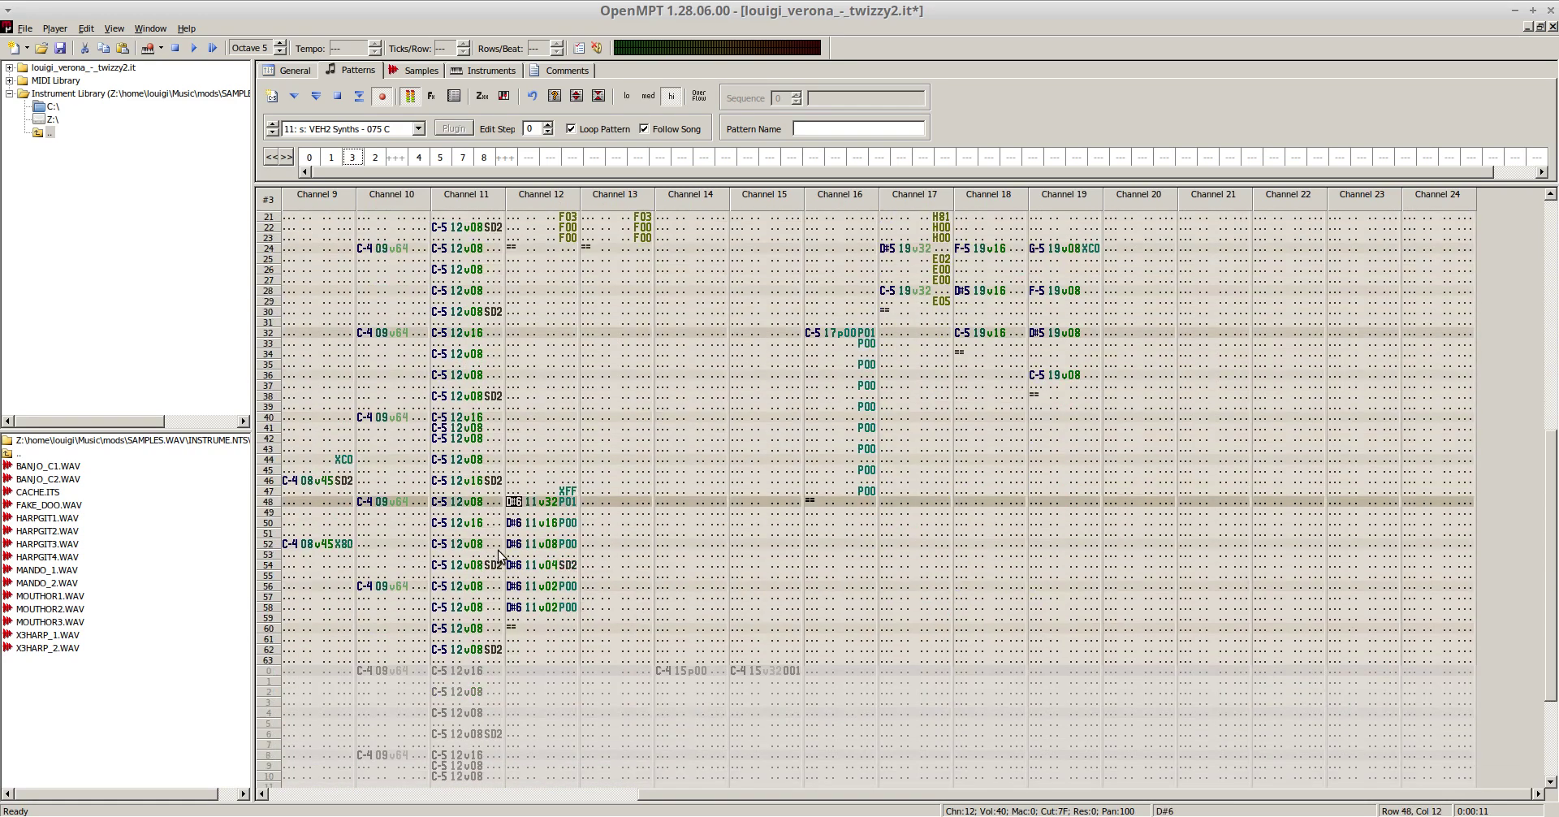
pyautogui.moveTo(509, 493); pyautogui.dragTo(571, 632)
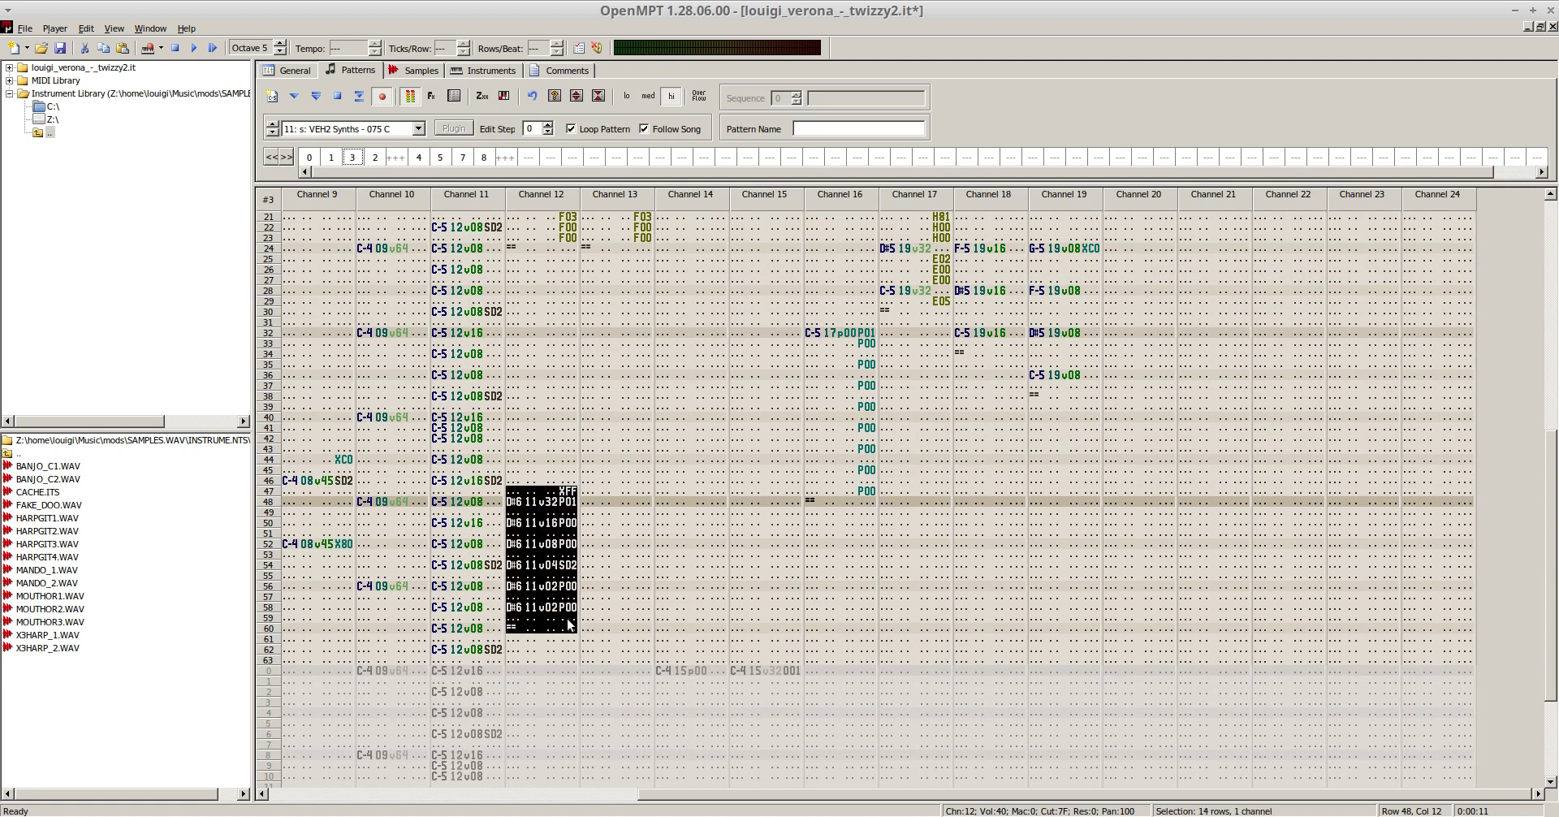
# - Play the song from the beginning in pattern 0 with pattern looping off
pyautogui.press('F6')
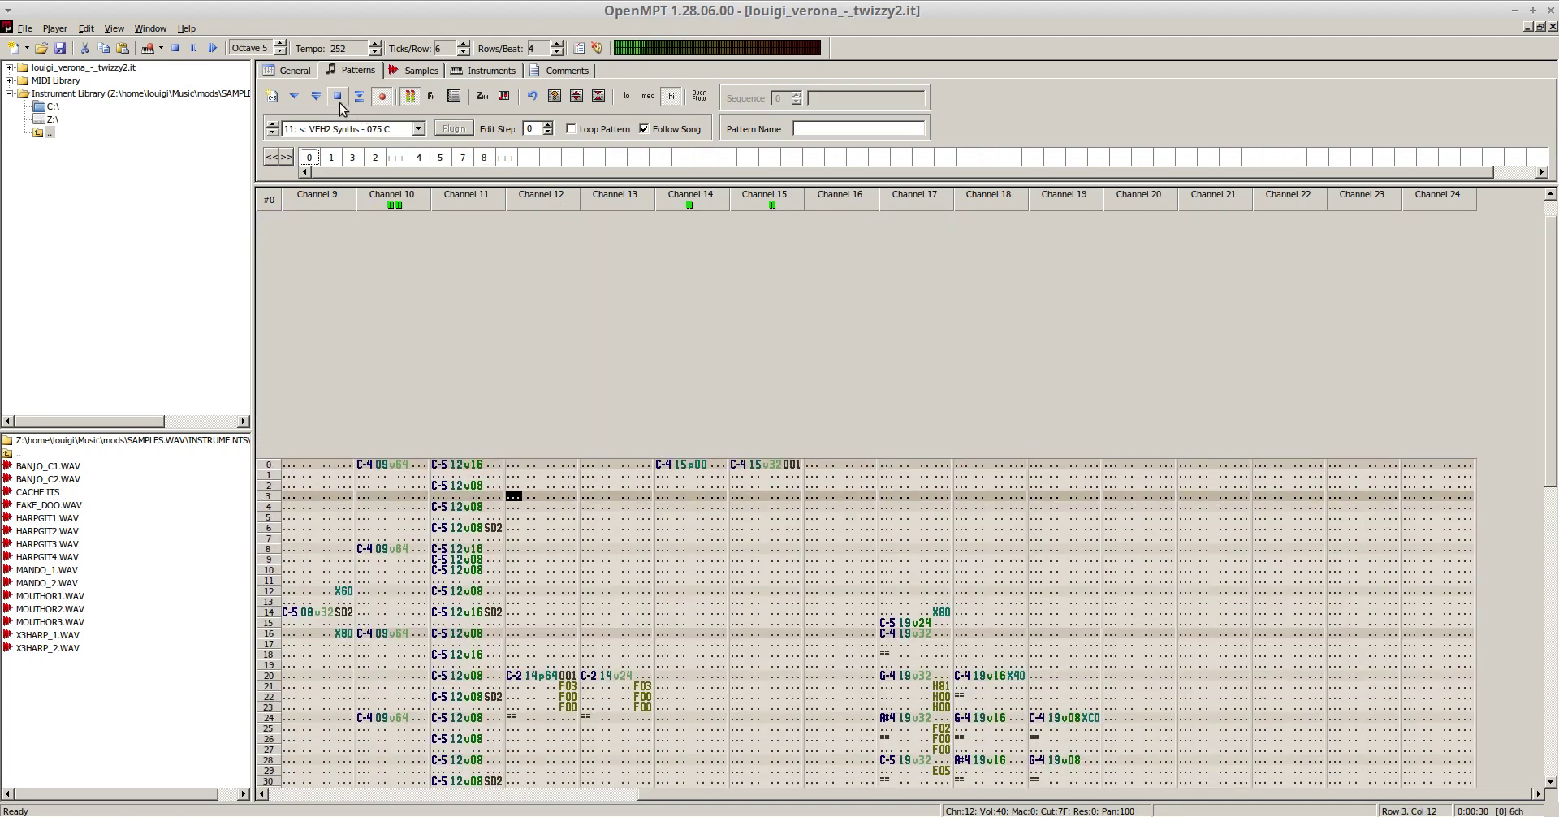
pyautogui.click(338, 96)
pyautogui.click(213, 48)
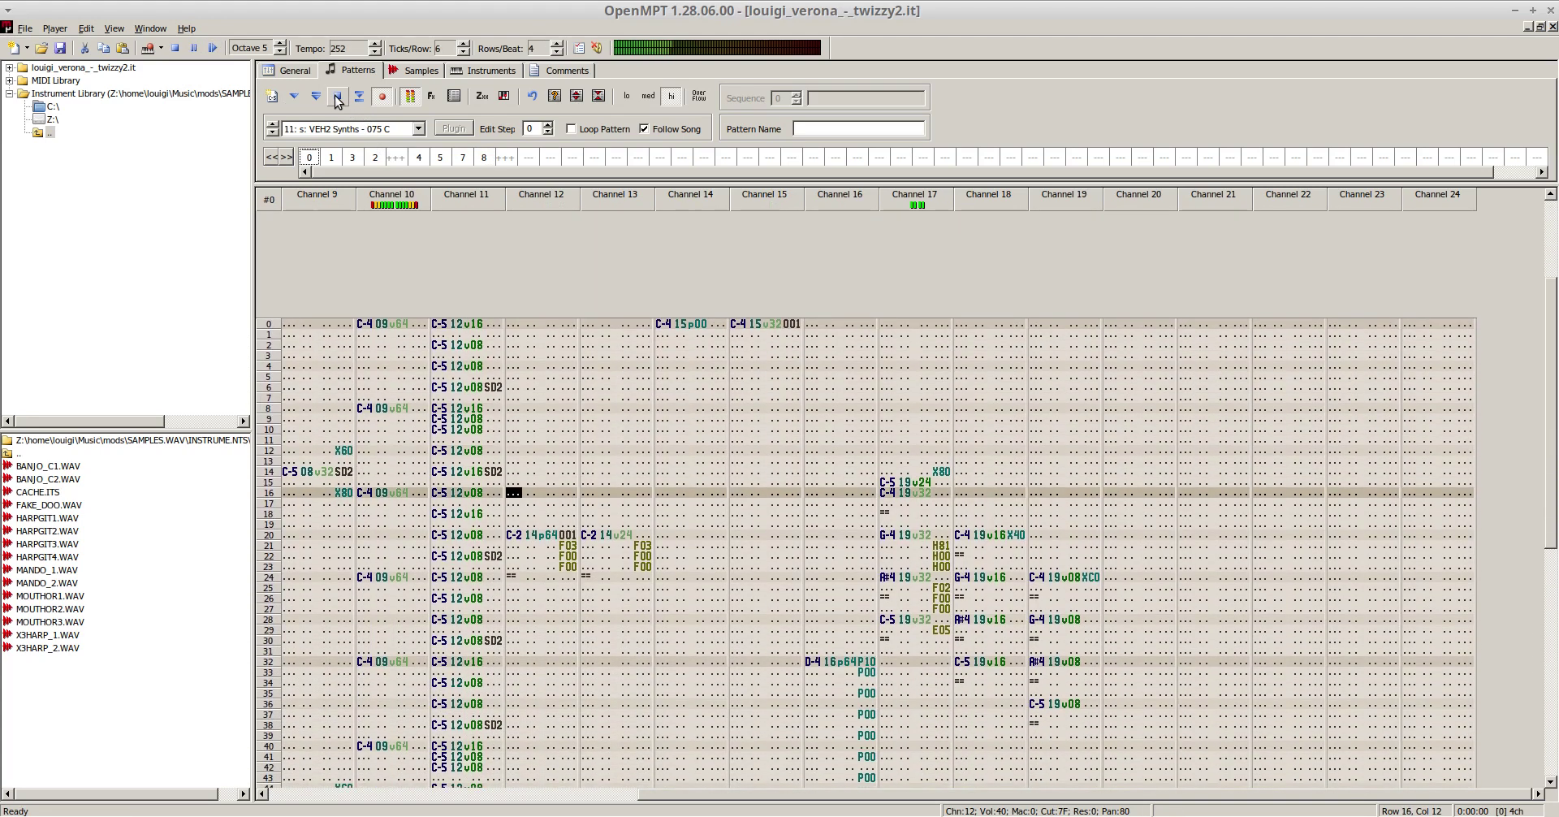
# - Play the song from the beginning, restart it at pattern 0, and audition it onward from pattern 4
pyautogui.click(338, 99)
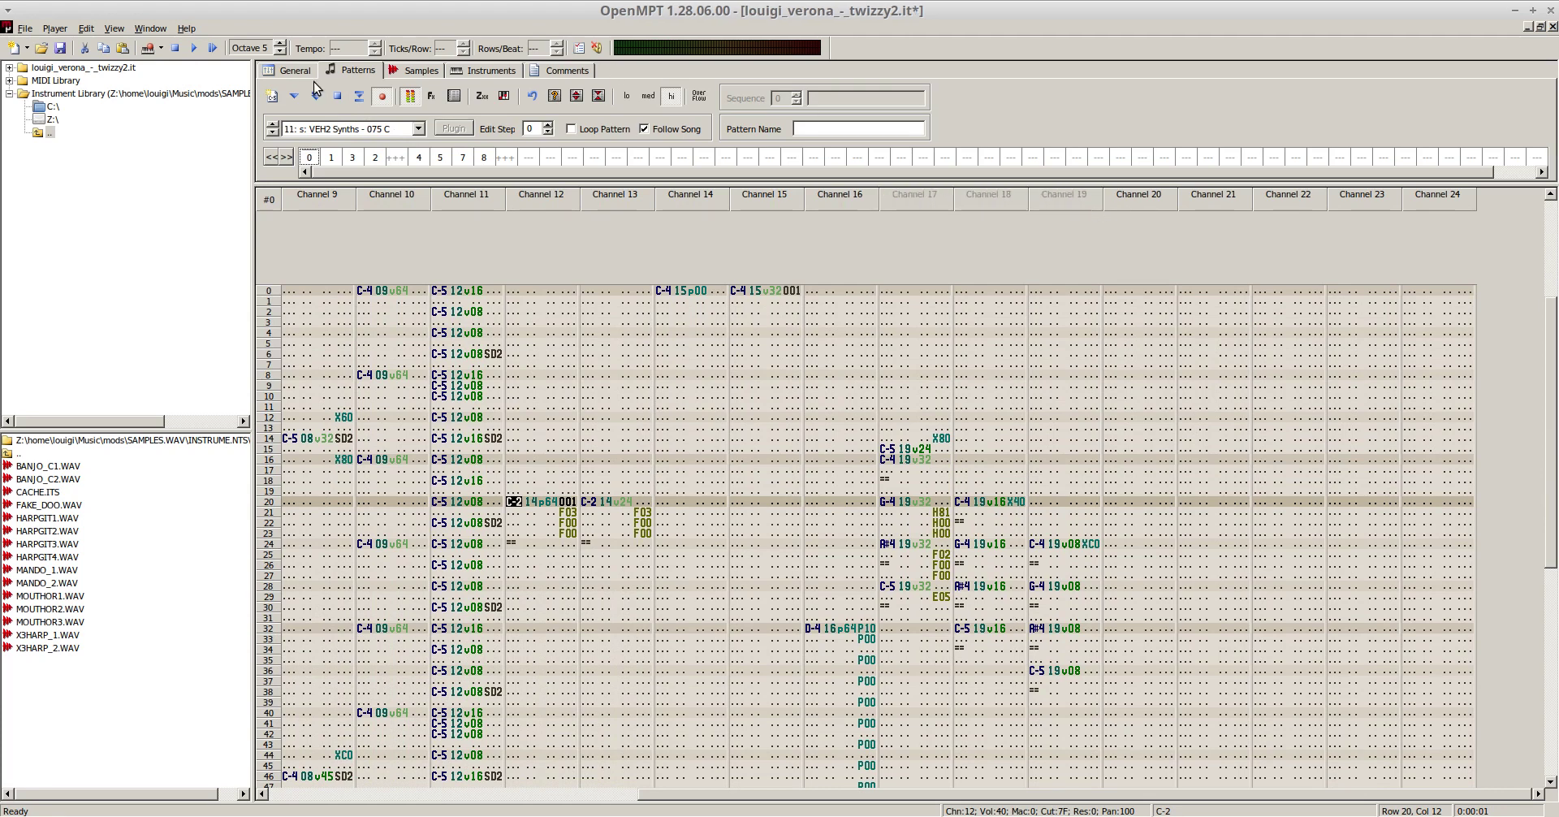
pyautogui.click(214, 48)
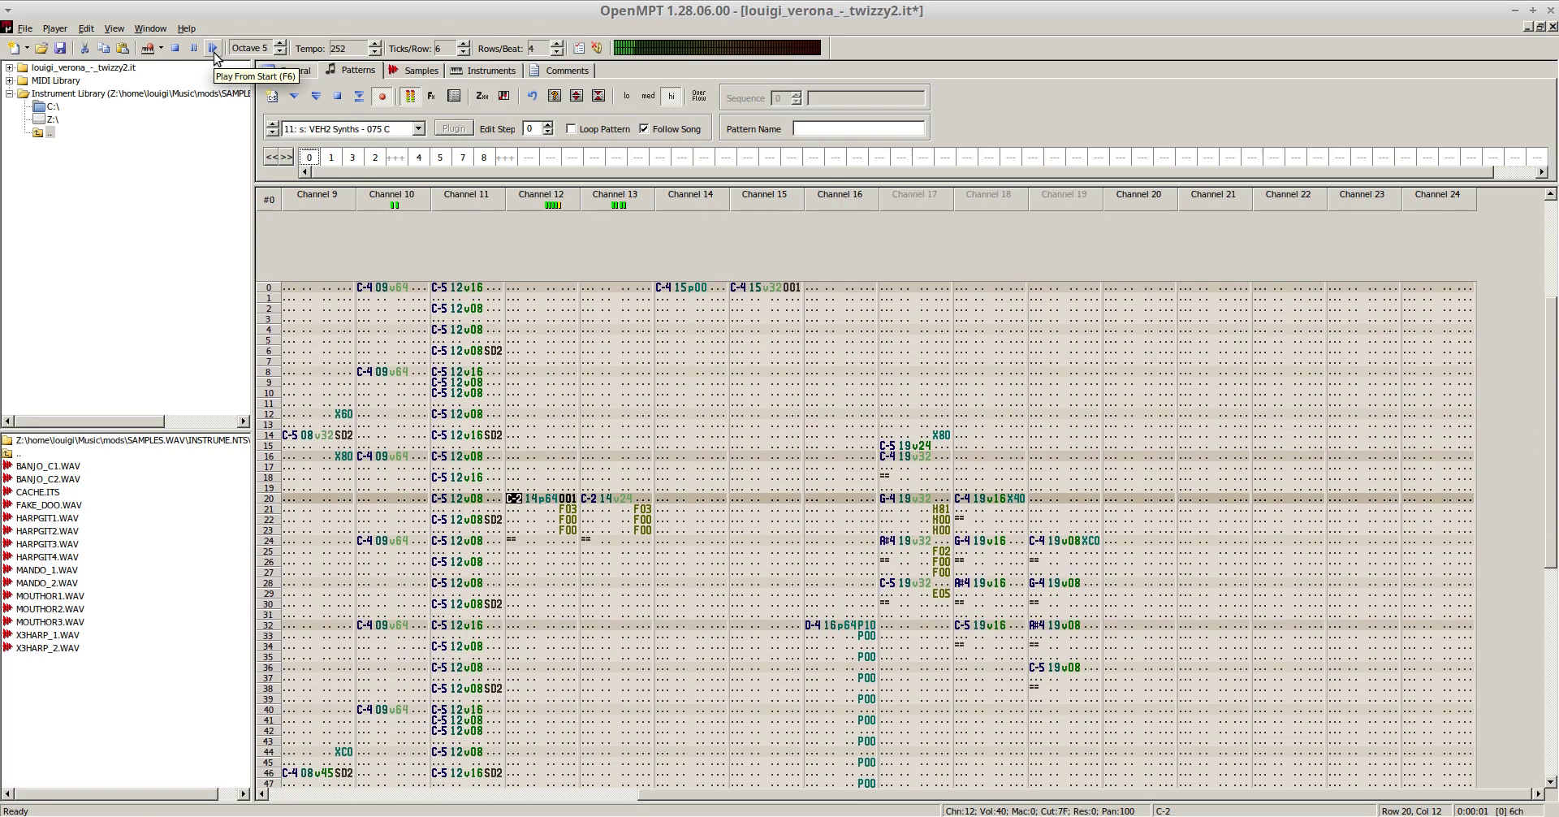
pyautogui.click(312, 159)
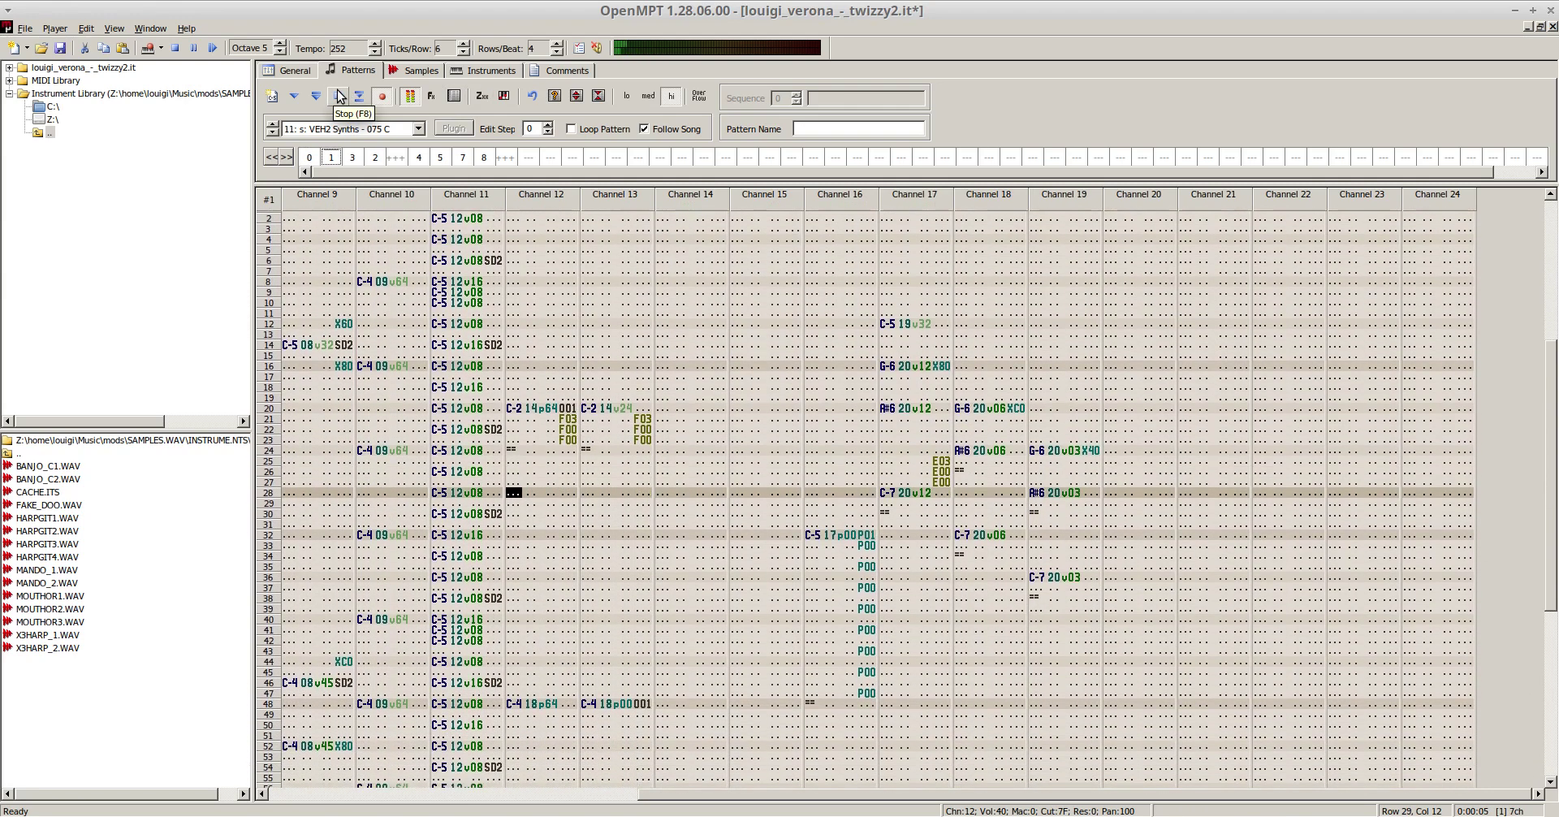
pyautogui.click(423, 157)
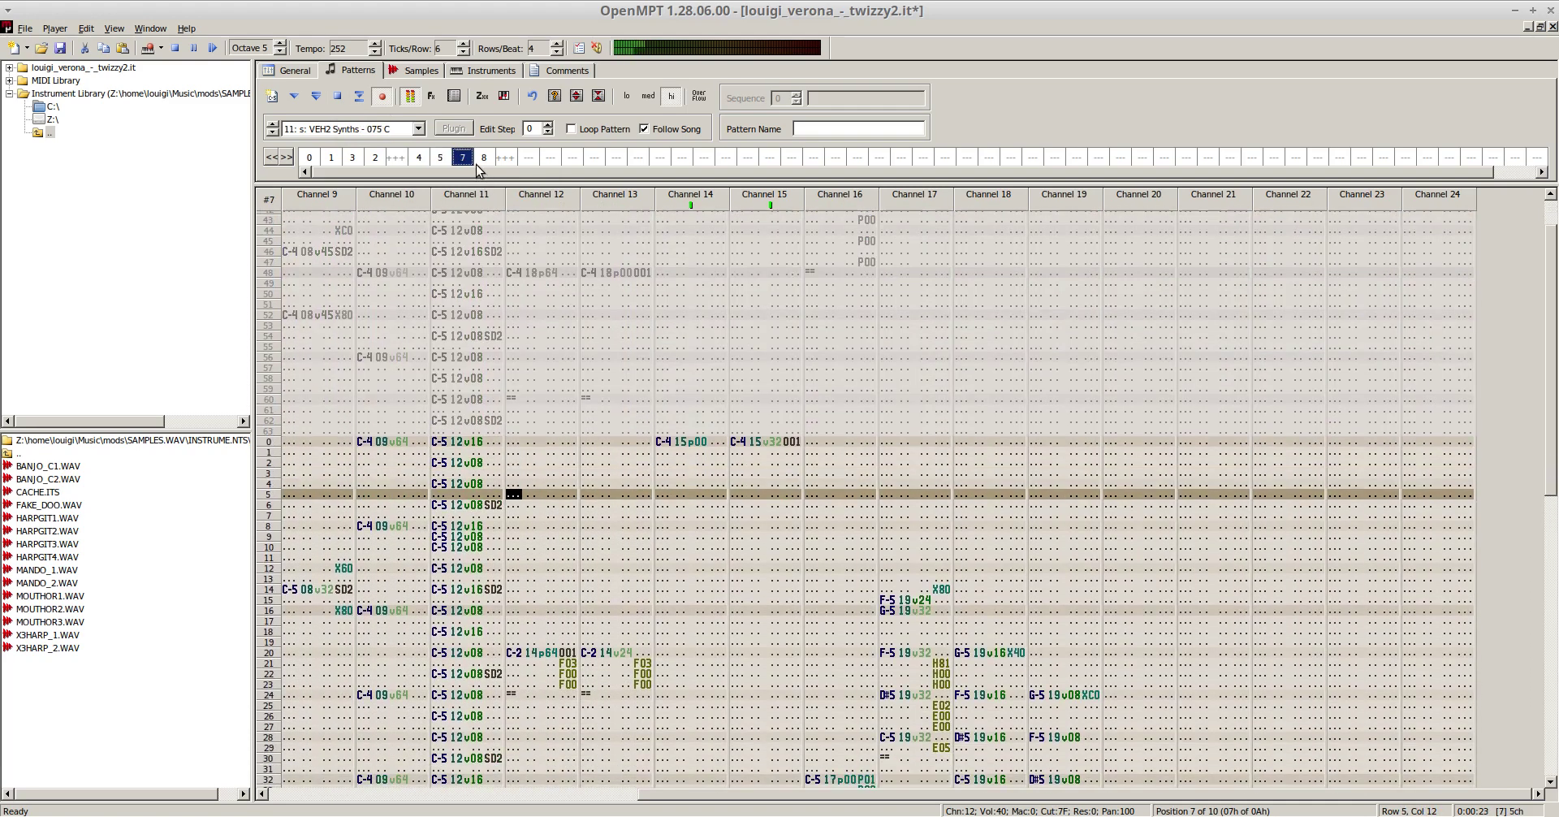
pyautogui.click(340, 101)
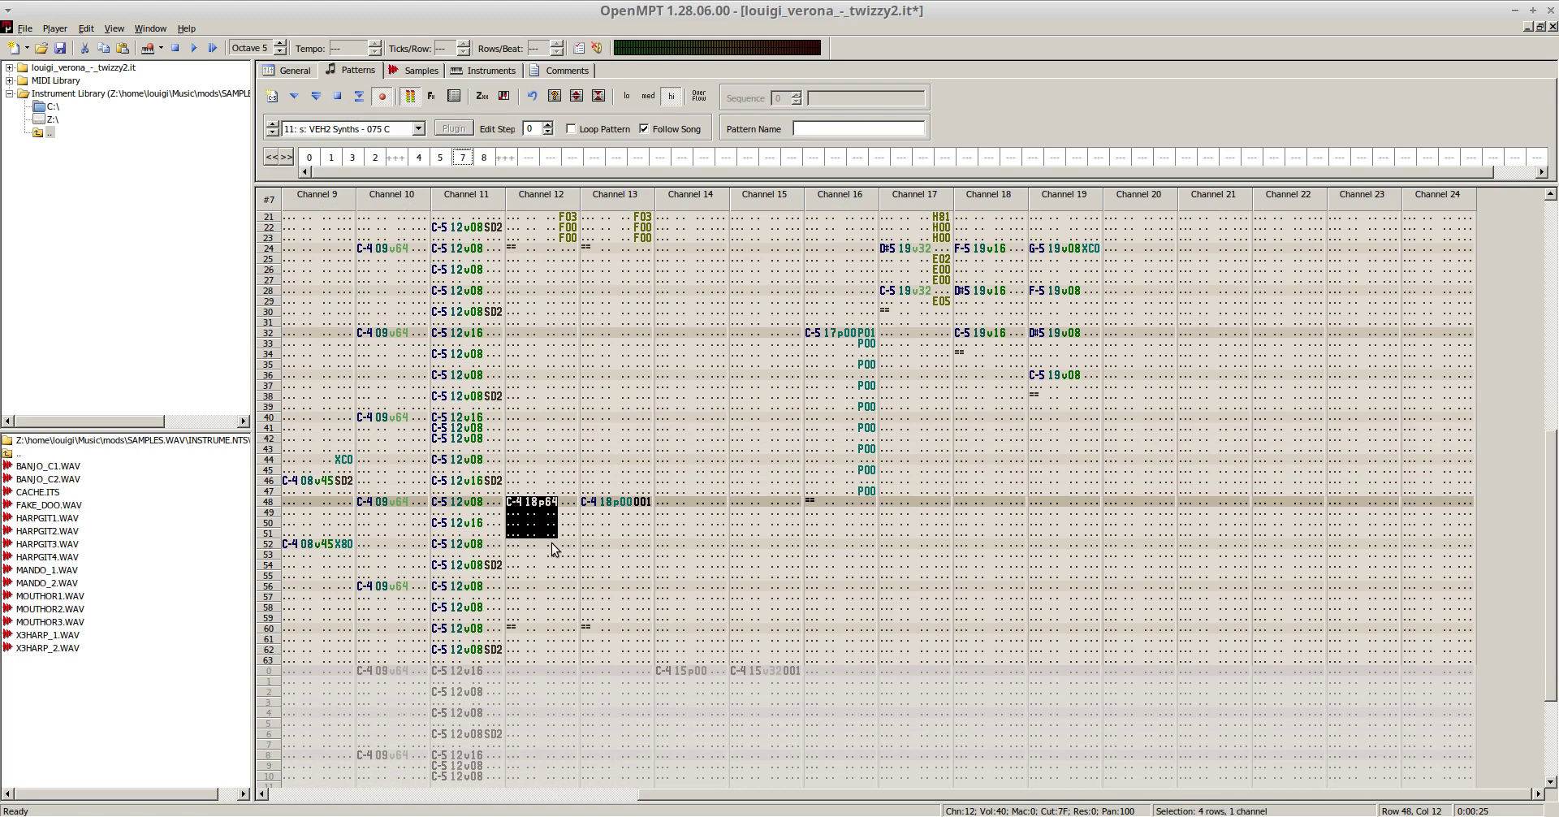
# - Delete the C-4 notes of instrument 18 and their note-offs in rows 48 to 60 of channels 12 and 13 in patterns 7 and 8
pyautogui.press('Delete')
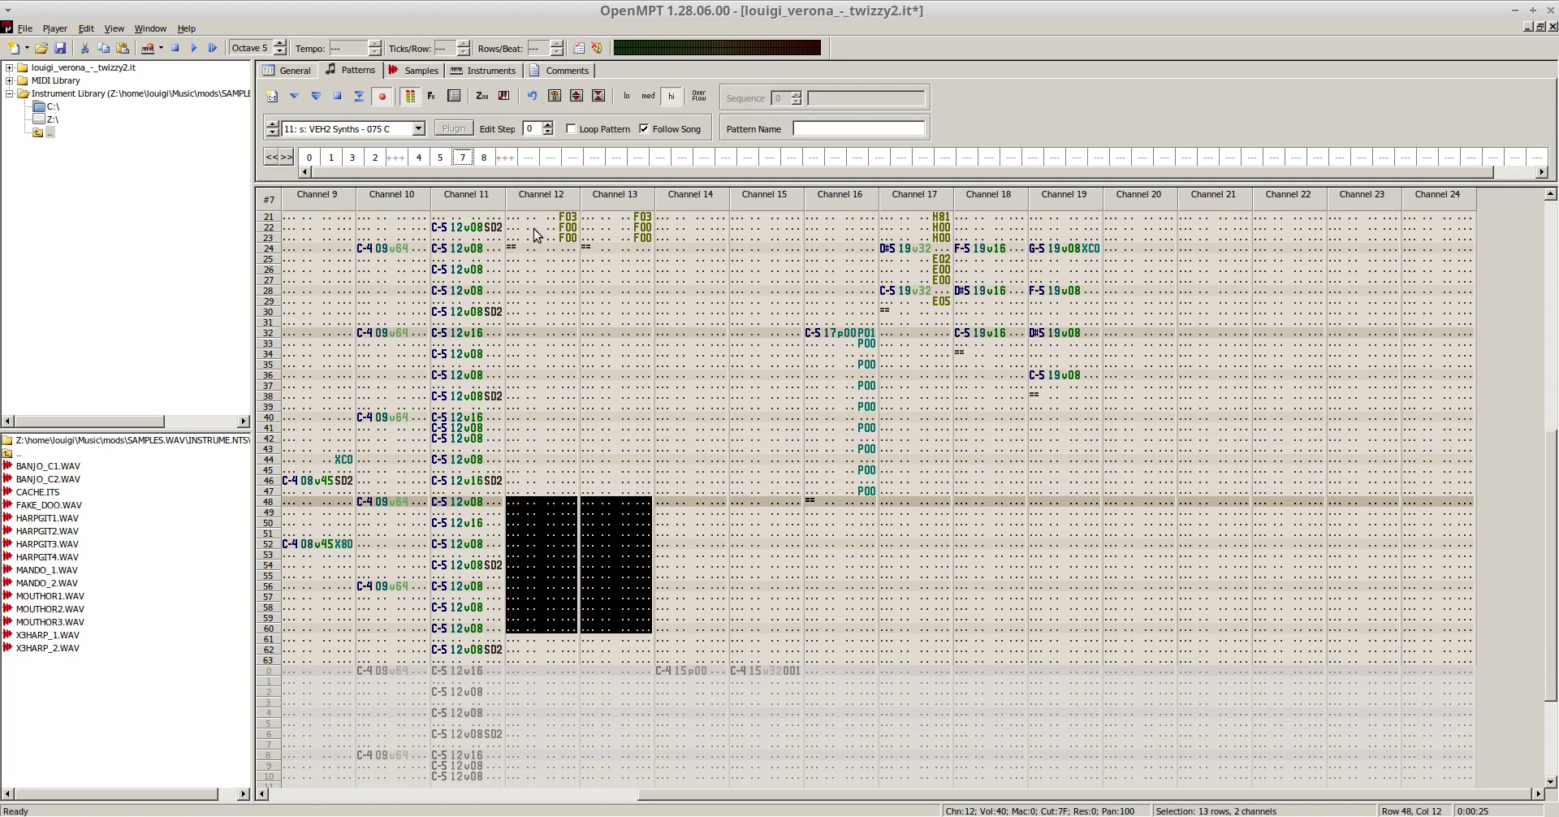
pyautogui.click(485, 158)
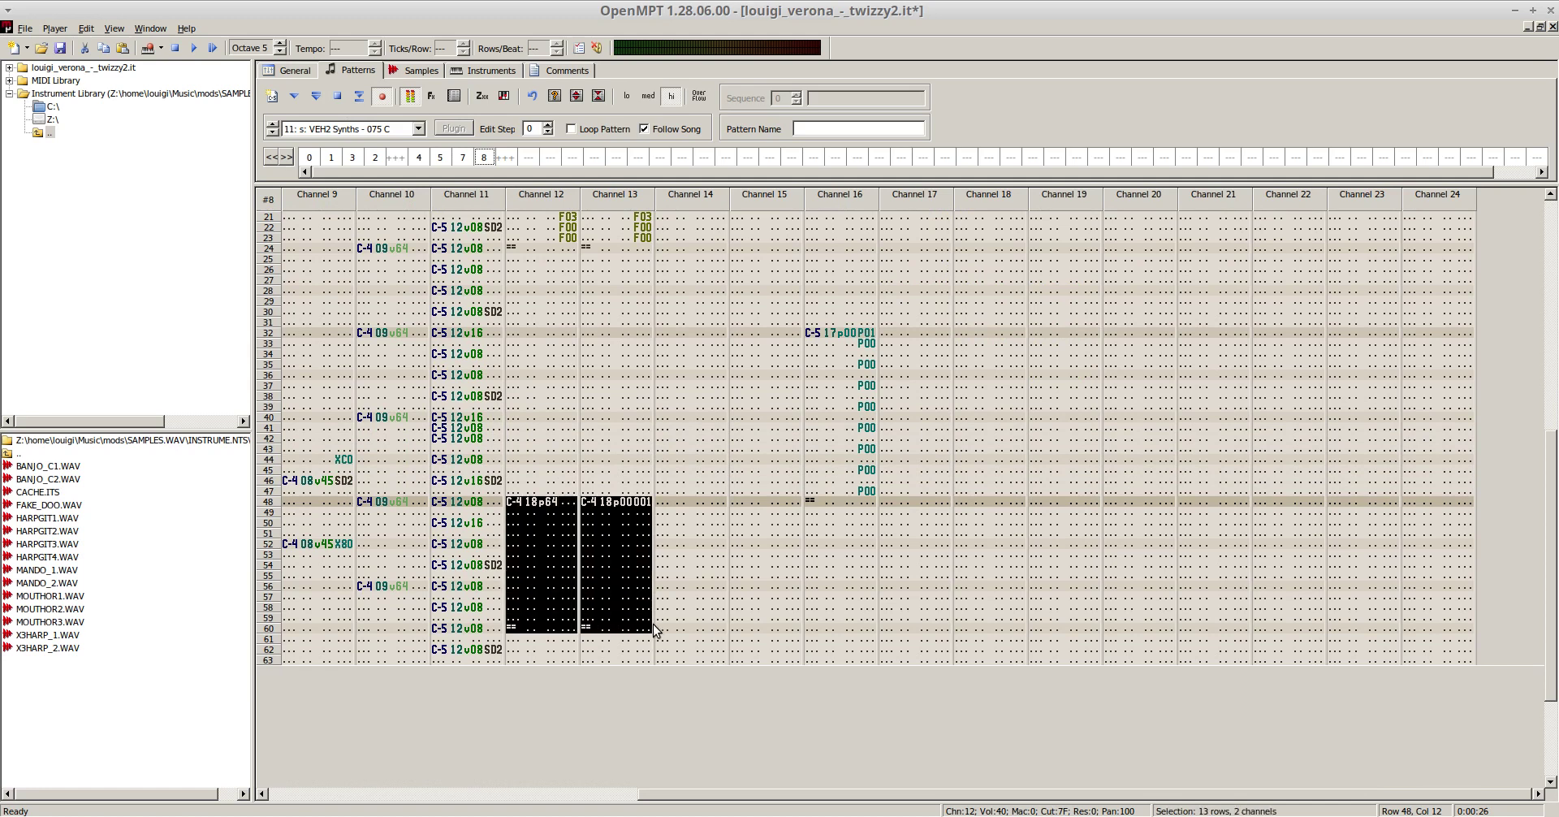
# - Play the song from the beginning, and audition patterns 4 and 8 with pattern looping on
pyautogui.click(376, 157)
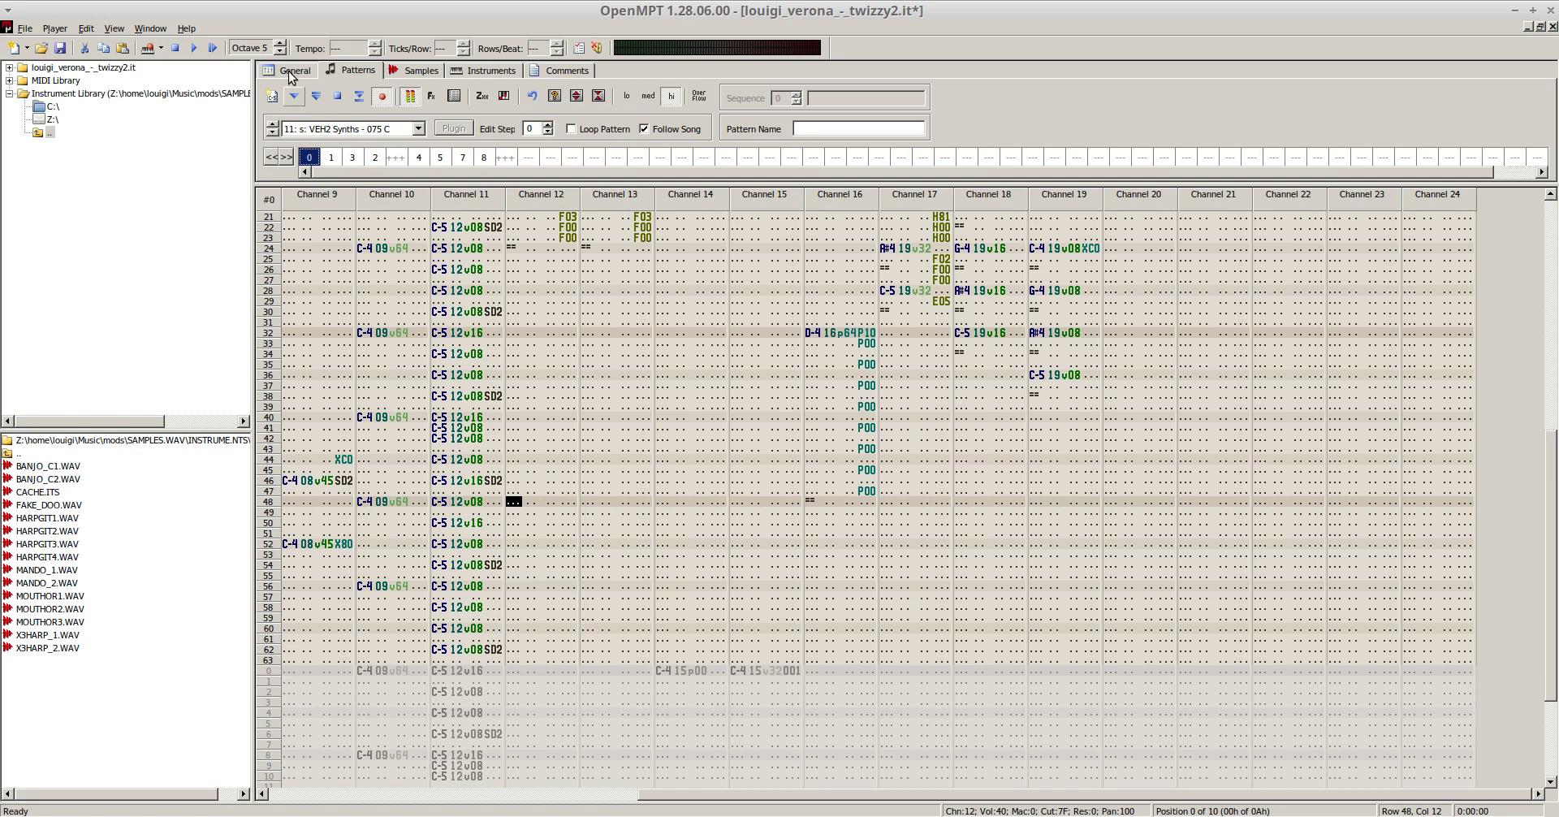
pyautogui.click(211, 51)
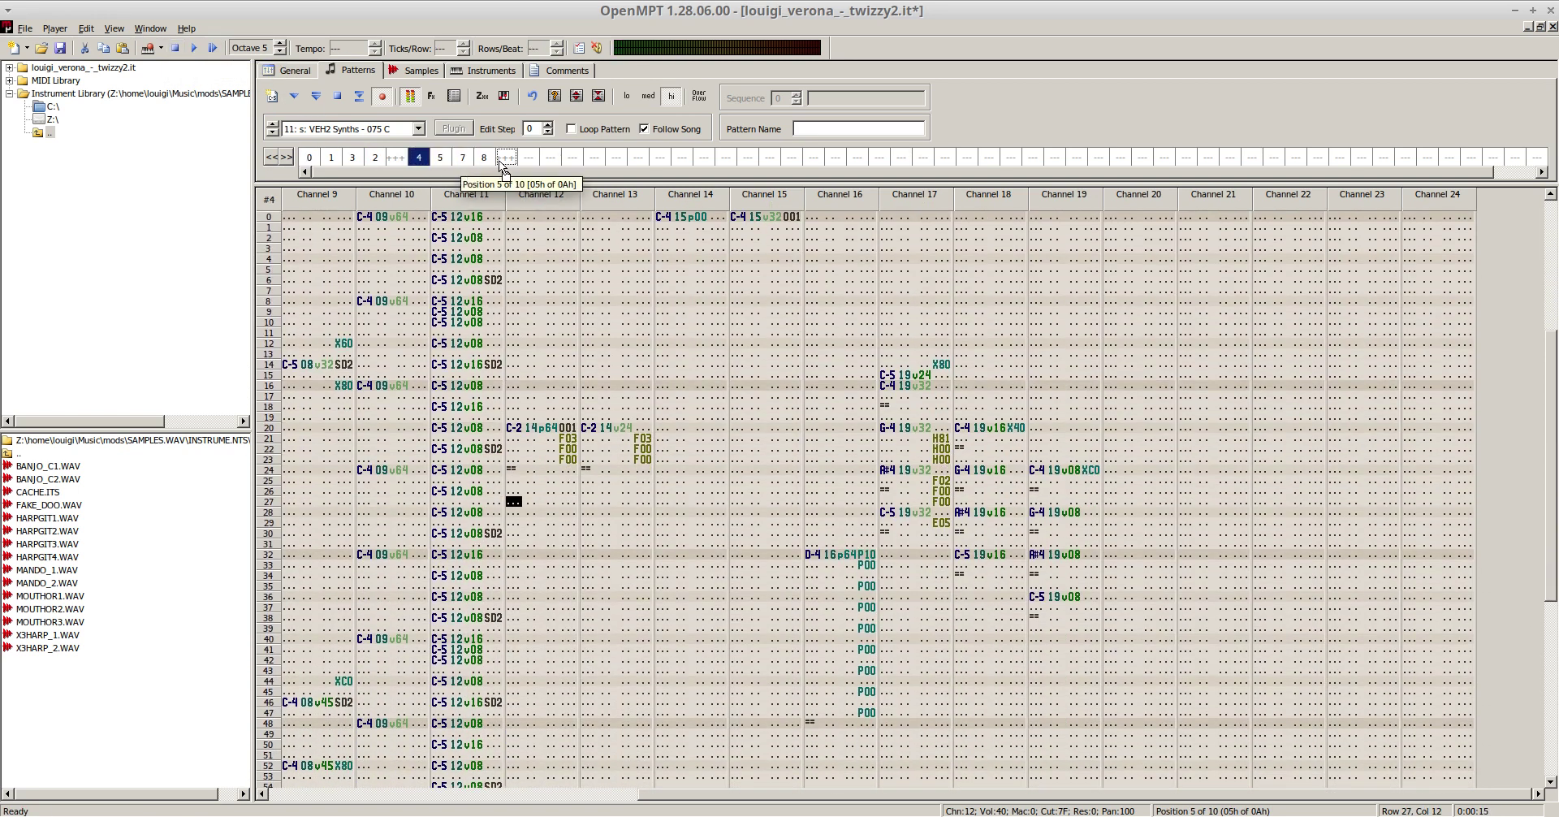
pyautogui.moveTo(498, 159); pyautogui.dragTo(499, 159)
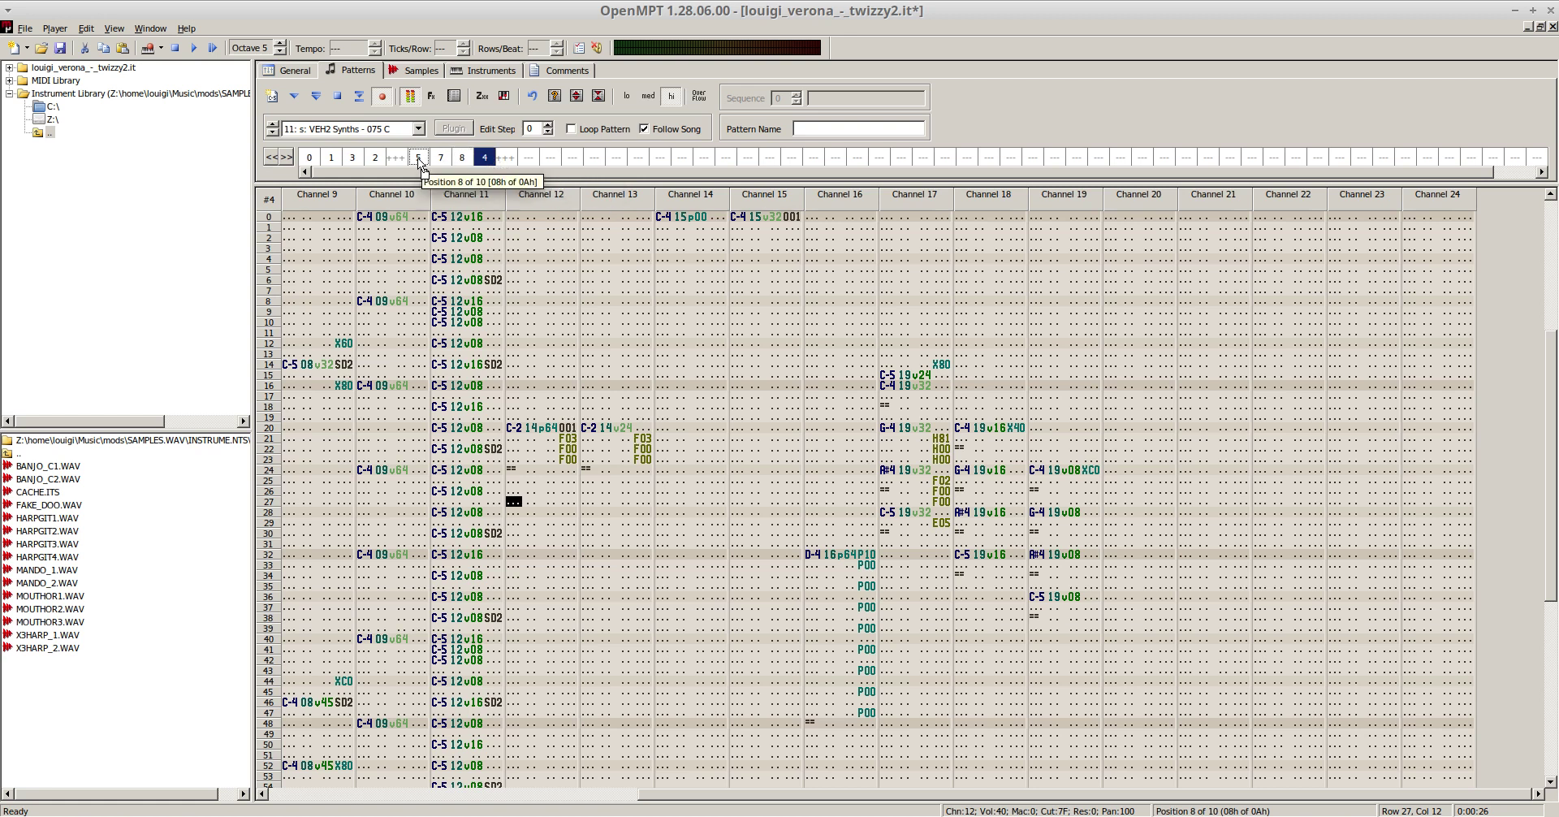
pyautogui.click(86, 28)
pyautogui.click(88, 32)
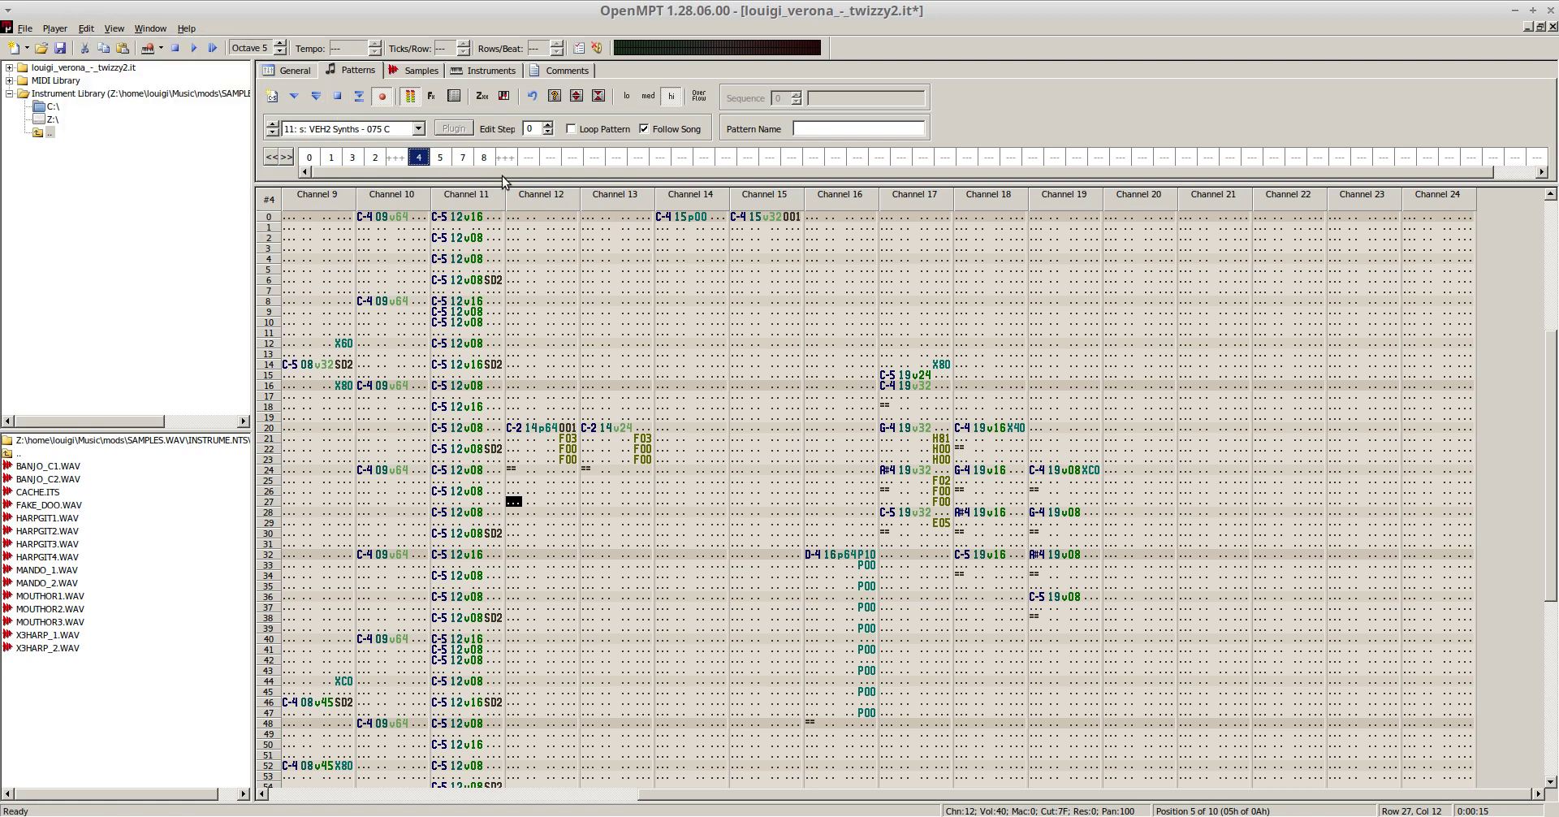
pyautogui.press('F6')
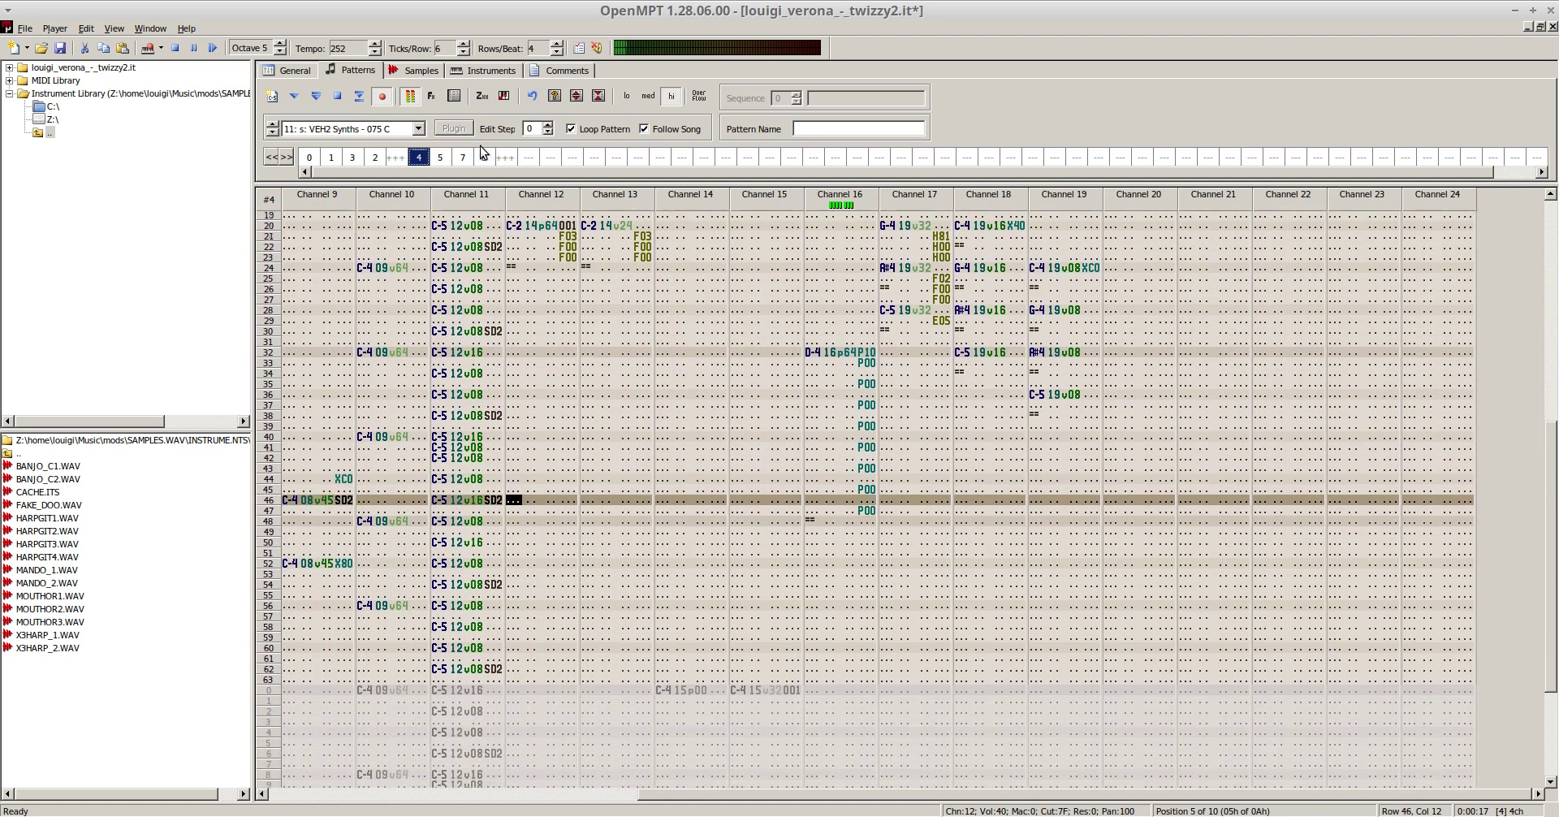
pyautogui.click(482, 156)
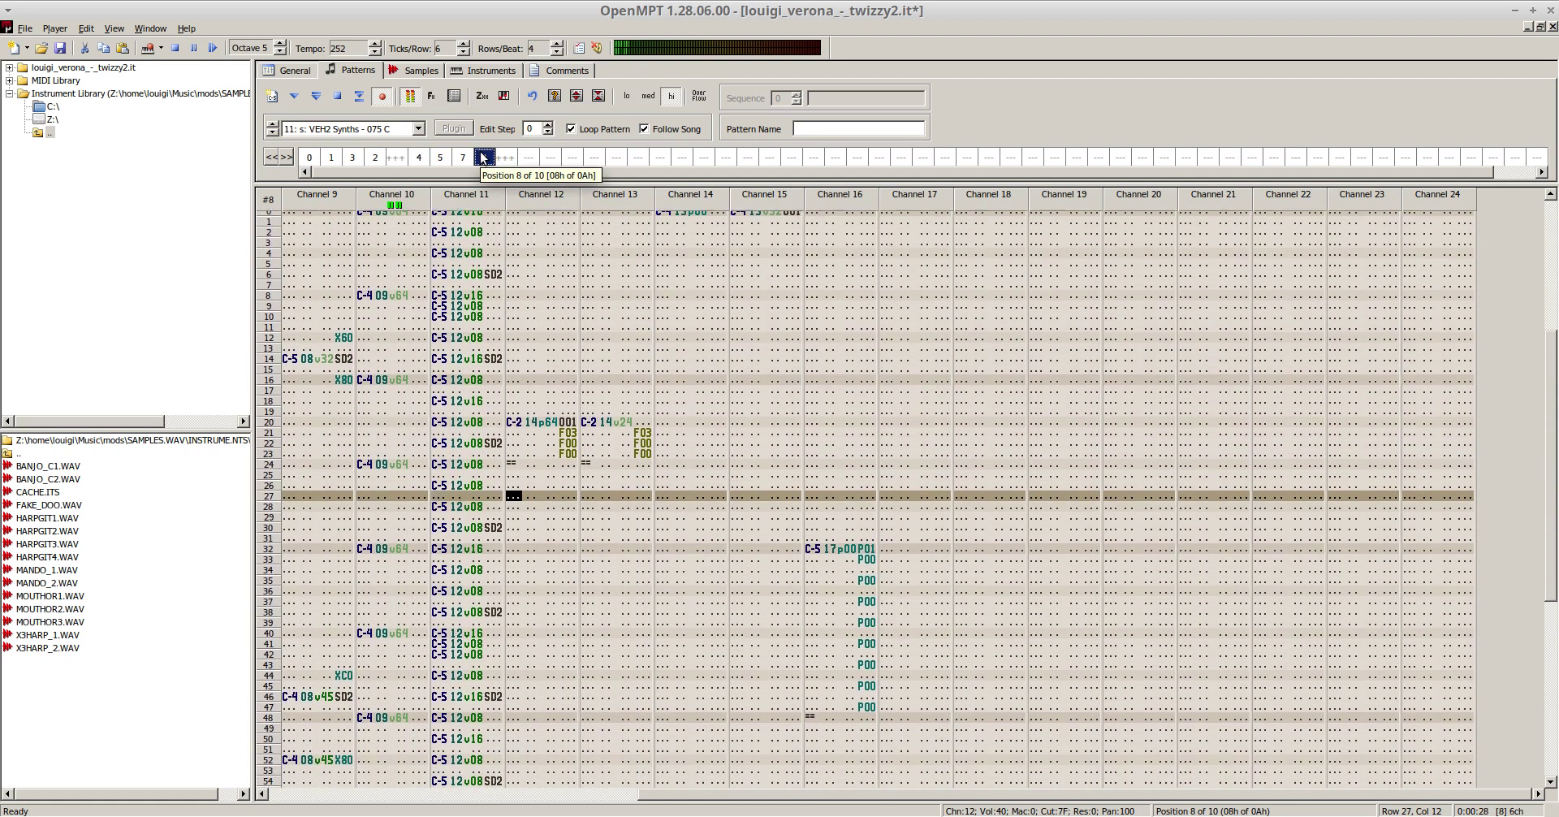
# - Duplicate patterns 4, 5, 7 and 8 together with the following separator in the order list
pyautogui.click(421, 157)
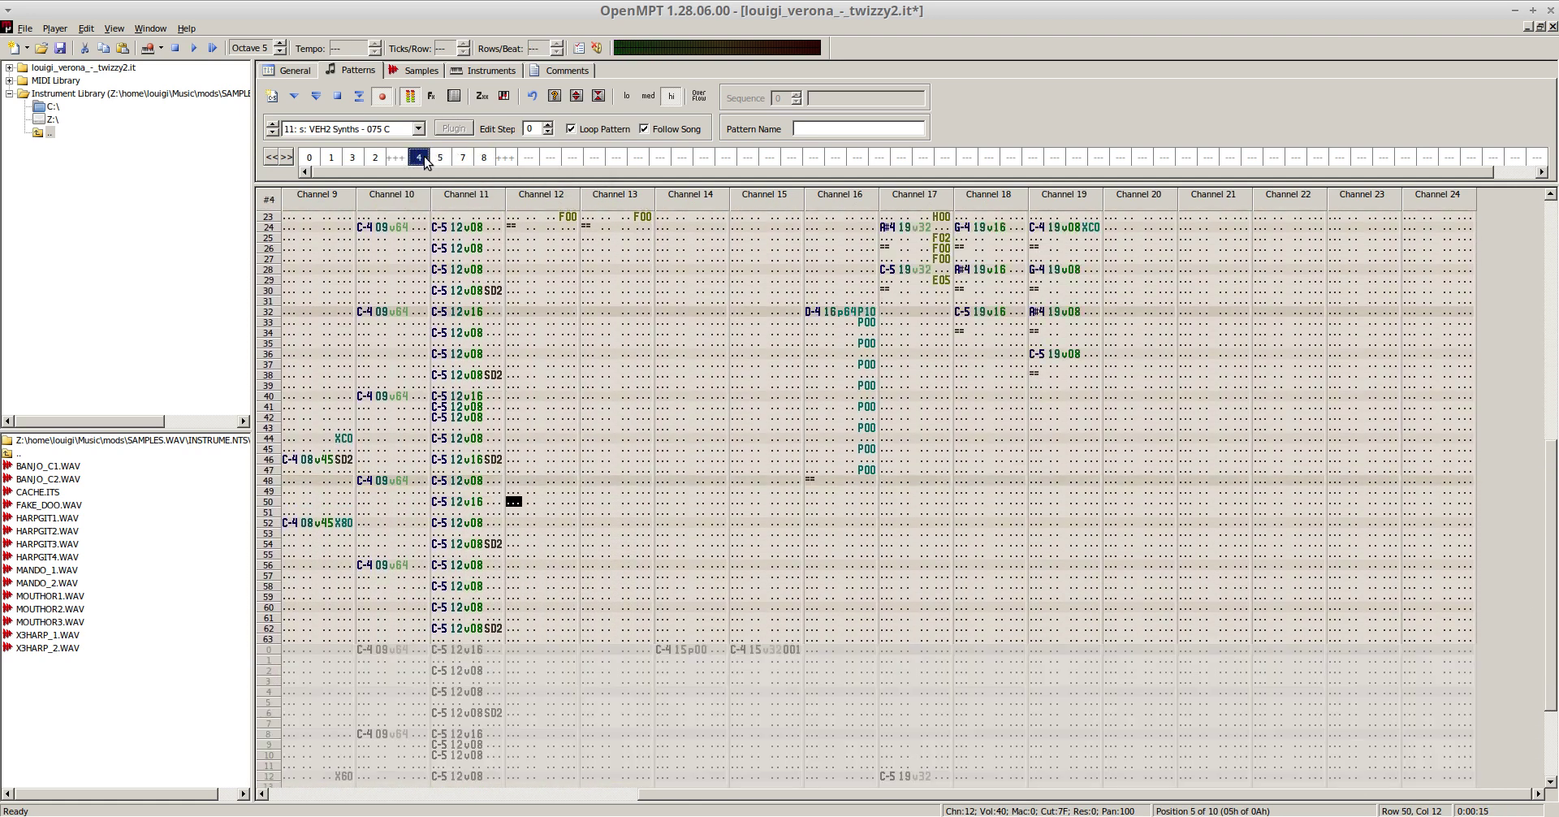
pyautogui.rightClick(505, 161)
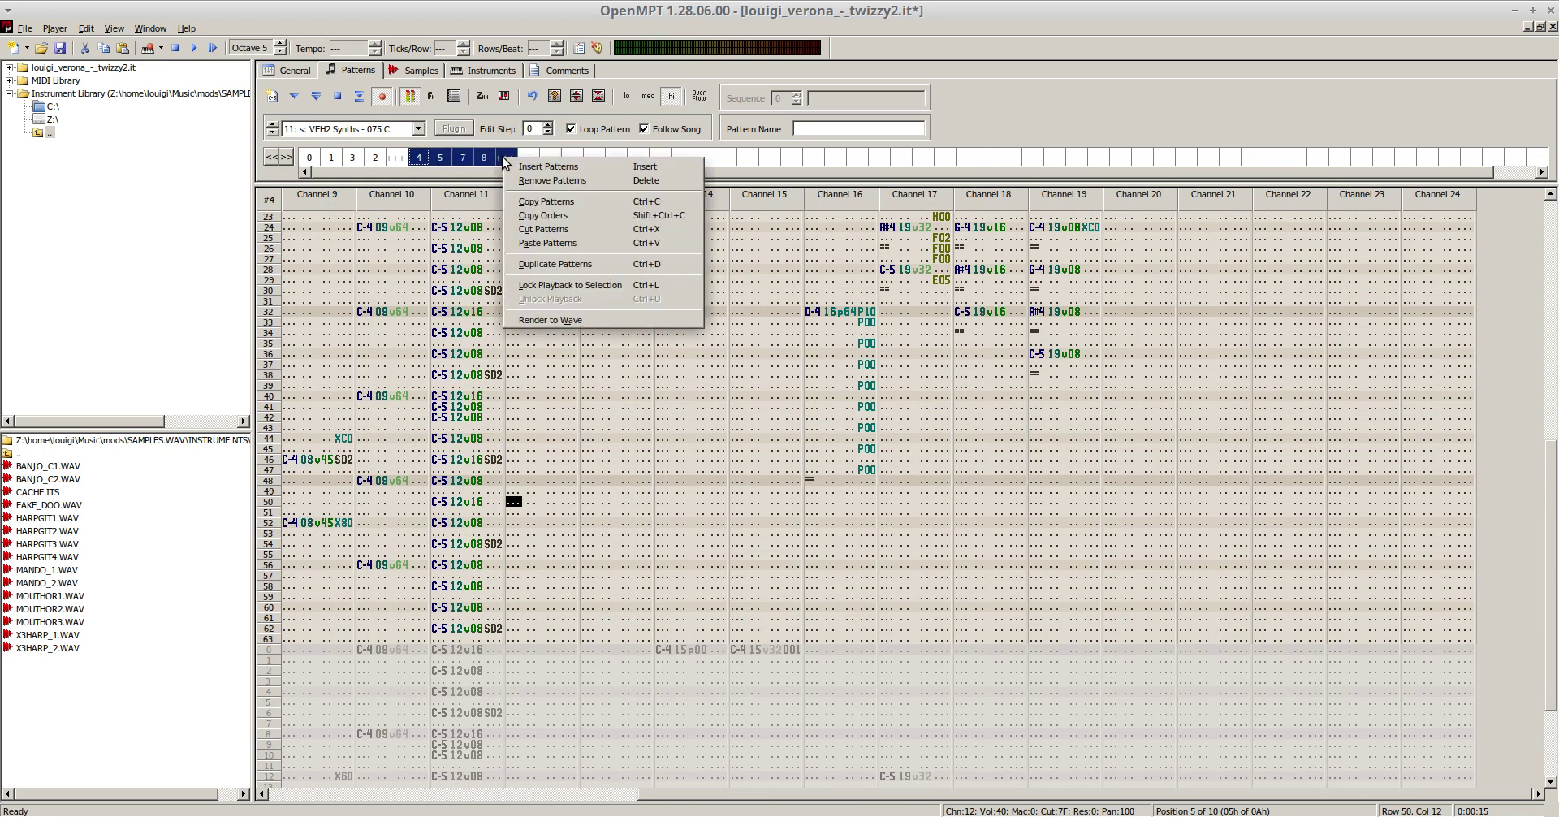
pyautogui.click(559, 244)
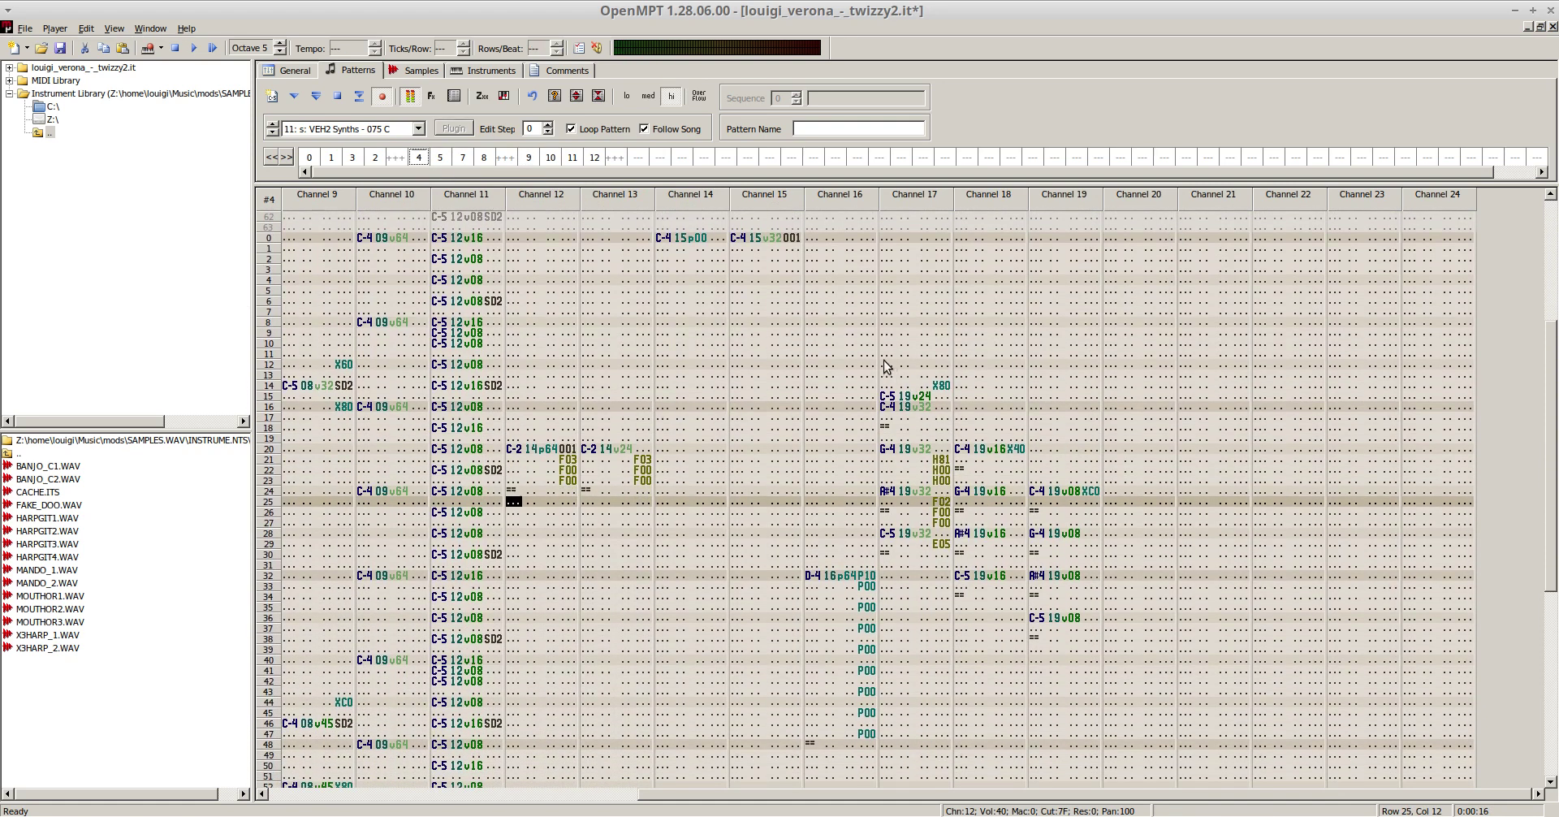
# - Delete the melody and its echoes in channels 17 to 19 from patterns 4, 5 and 7
pyautogui.moveTo(884, 360); pyautogui.dragTo(1023, 612)
pyautogui.press('Delete')
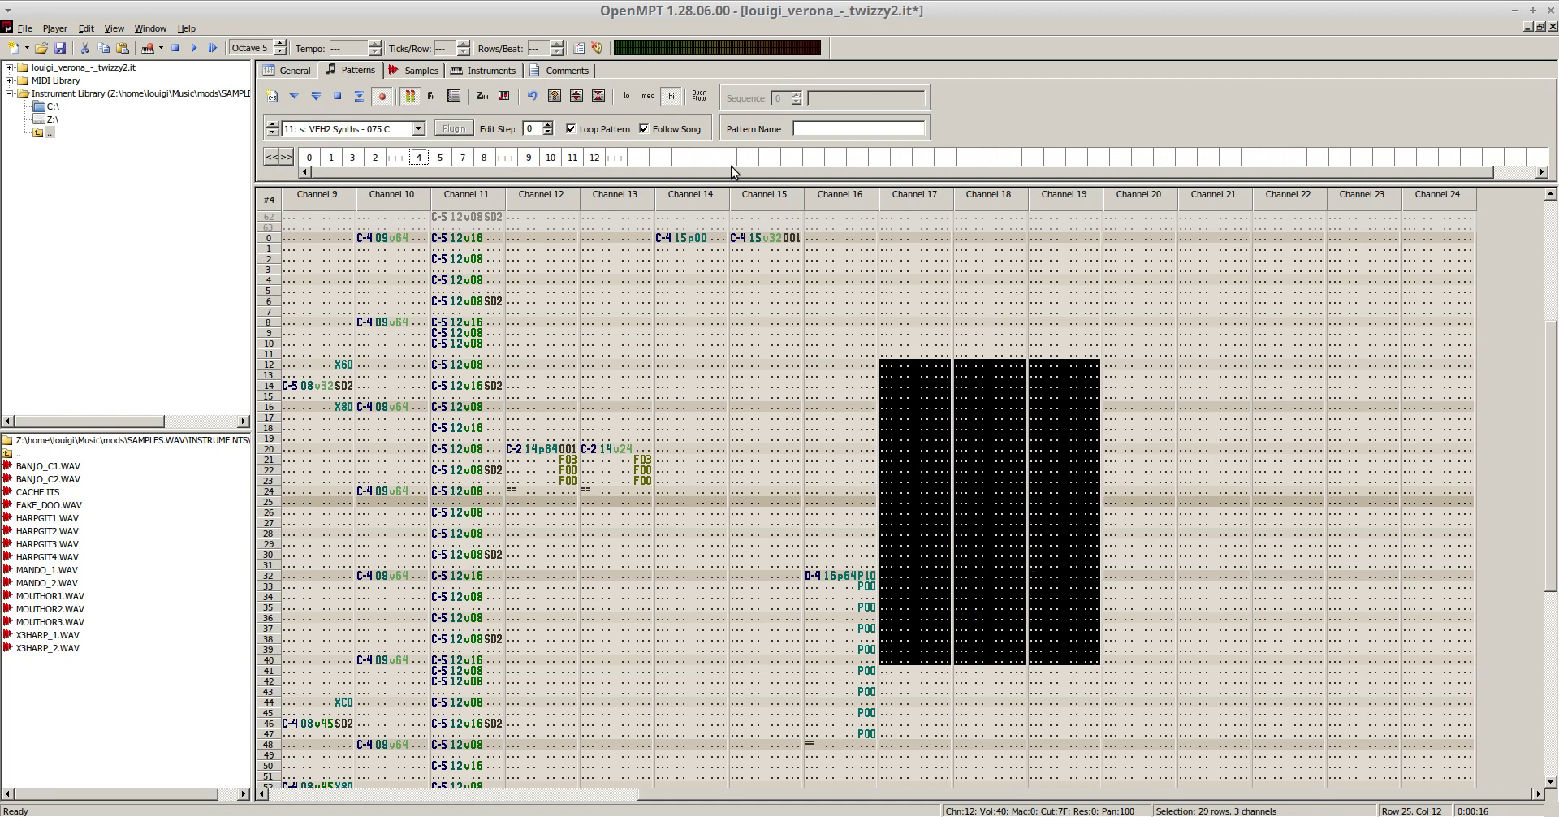
pyautogui.click(440, 158)
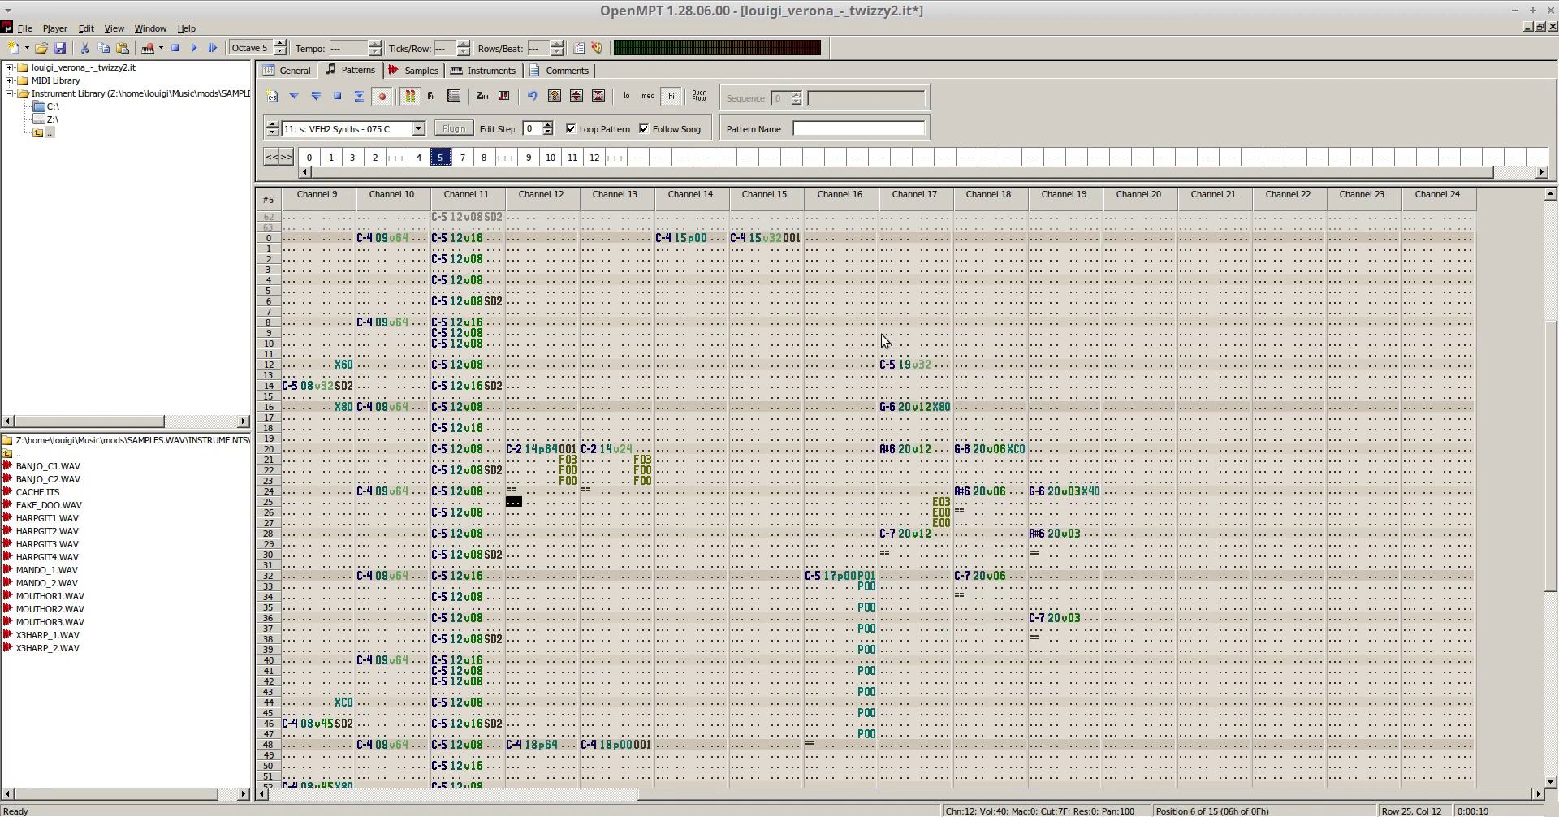
pyautogui.moveTo(883, 340); pyautogui.dragTo(1078, 673)
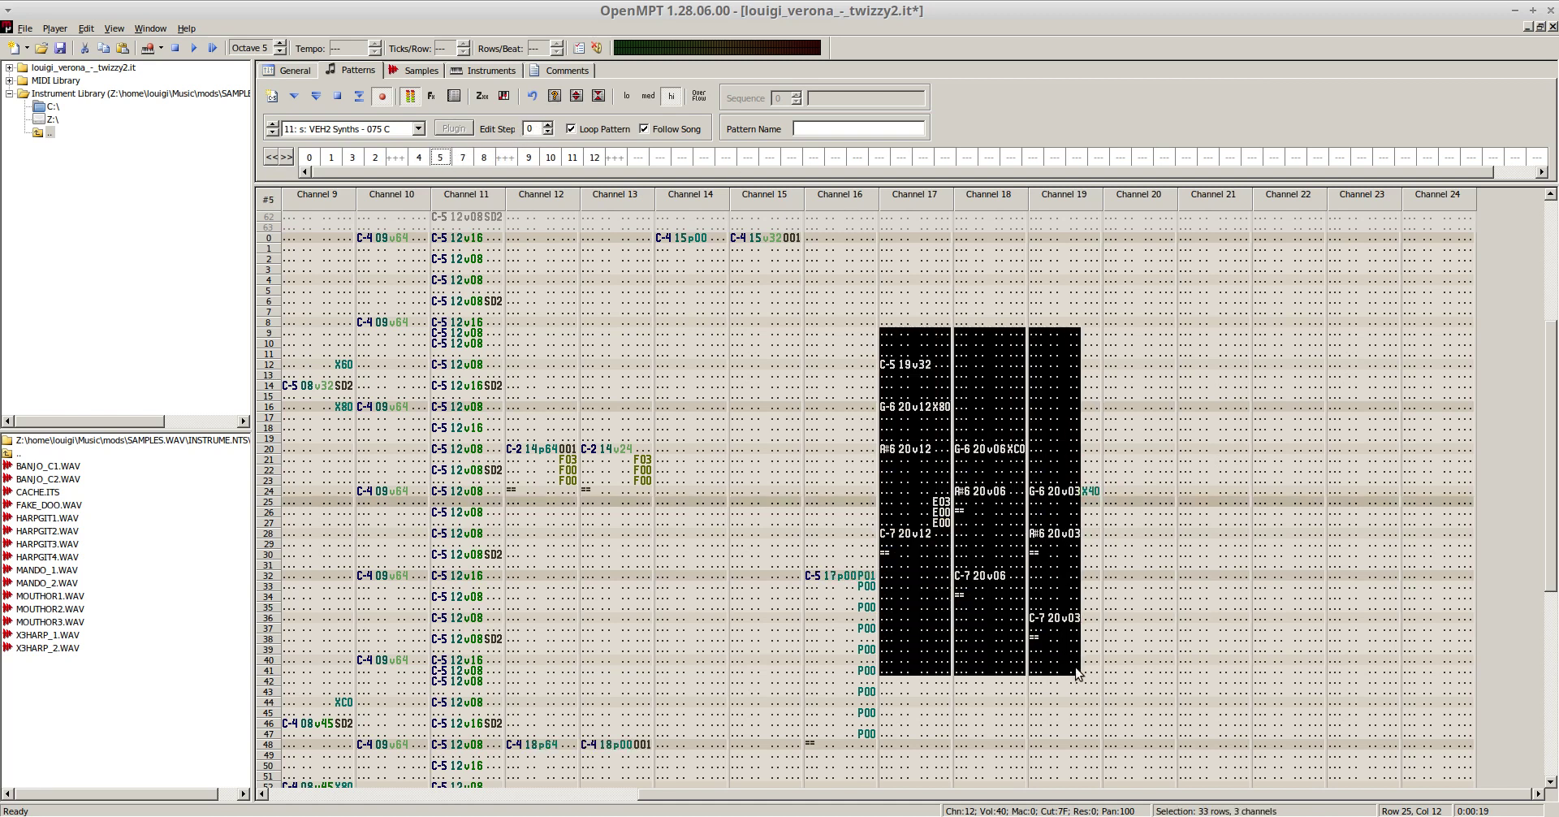
pyautogui.click(462, 157)
pyautogui.moveTo(940, 470); pyautogui.dragTo(1092, 691)
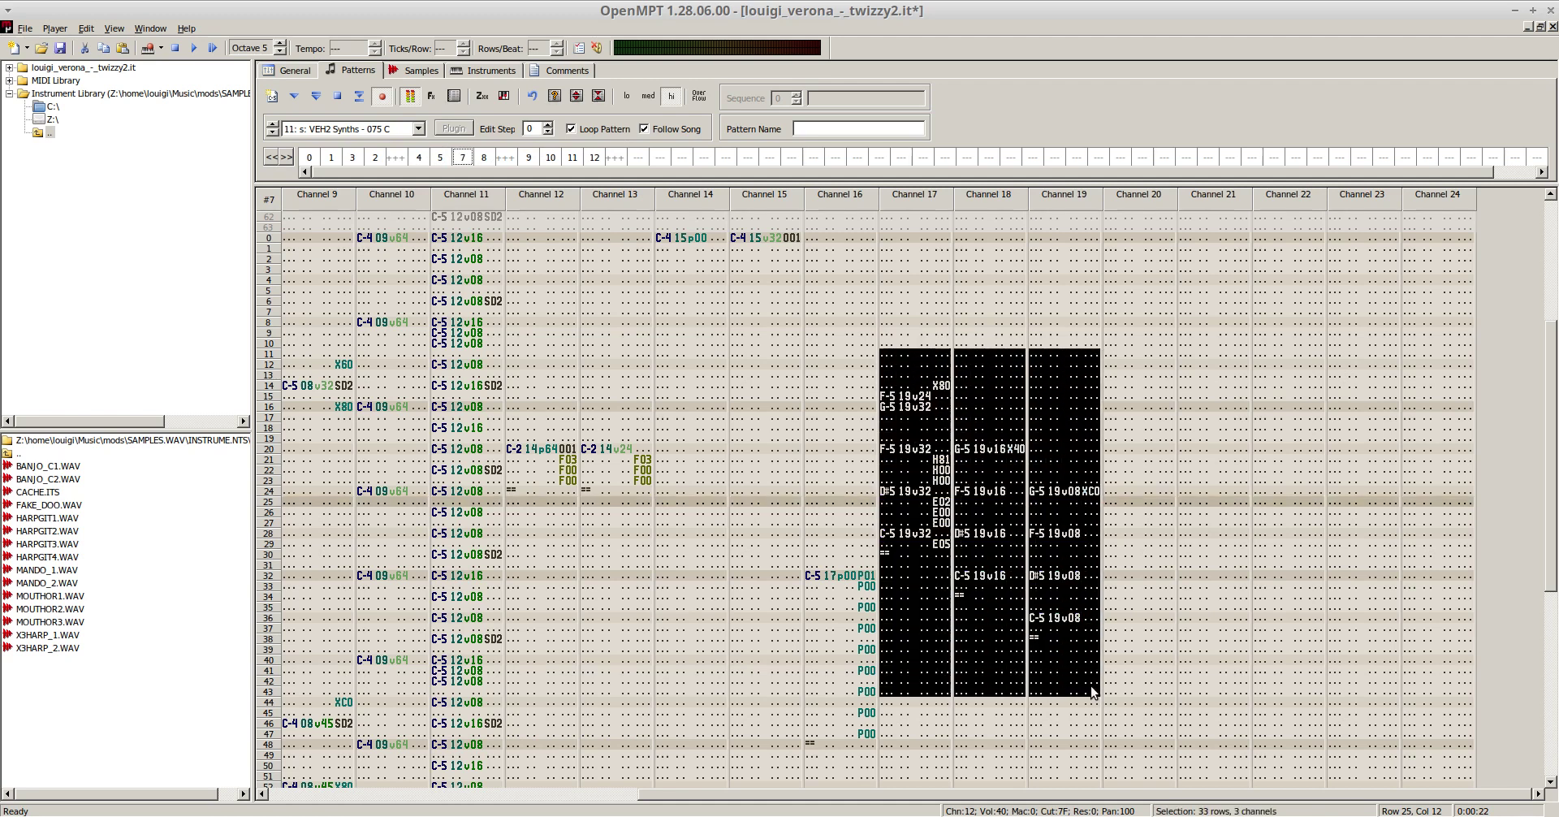
pyautogui.click(484, 156)
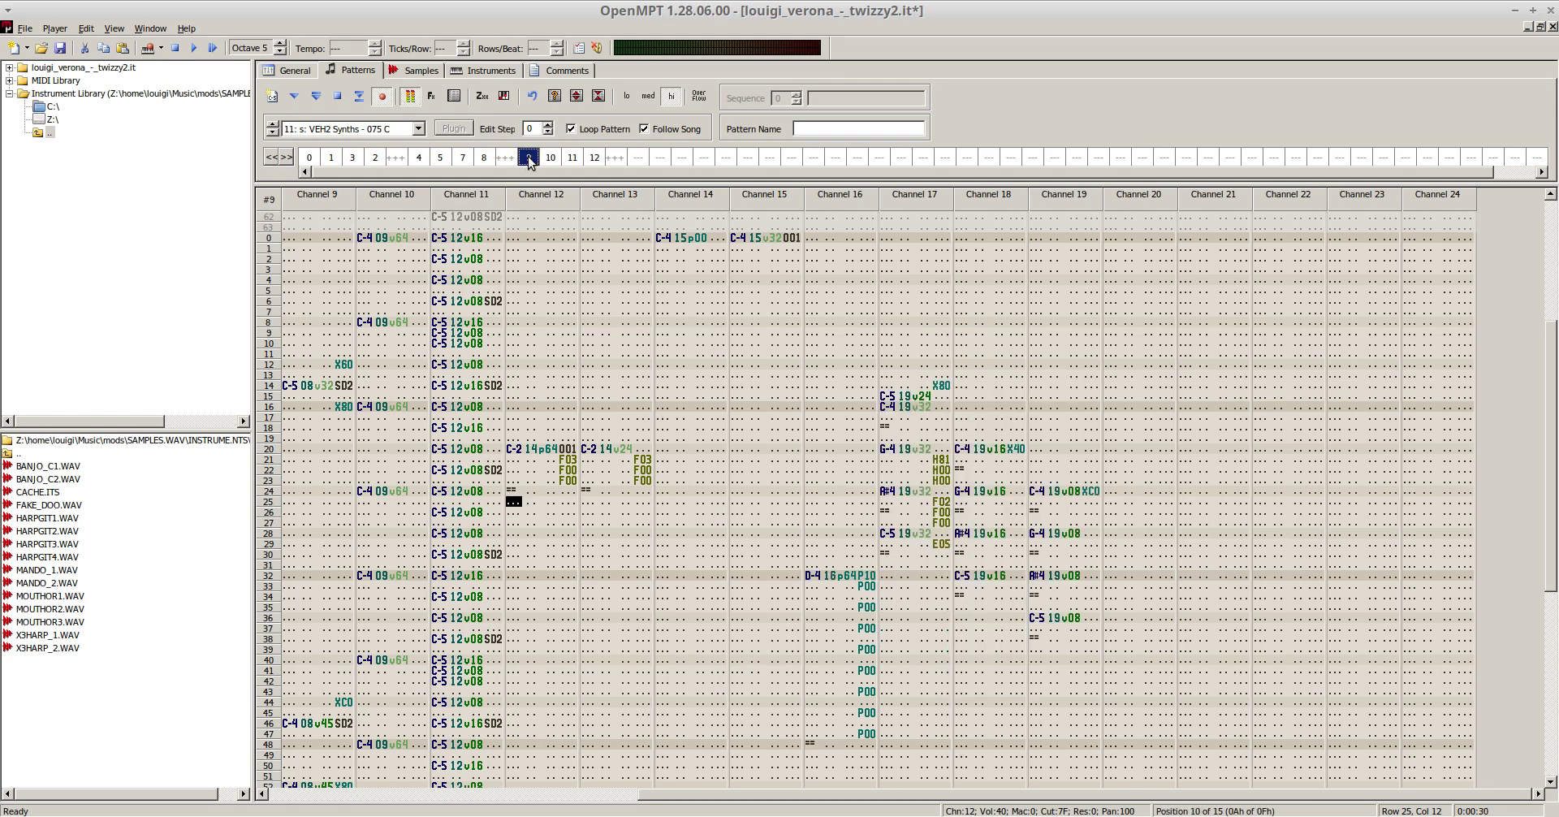
# - Play from pattern 0, and delete the C-2 notes and slides in rows 20 to 24 of channels 12 and 13 in patterns 0, 1 and 3
pyautogui.click(310, 156)
pyautogui.press('F5')
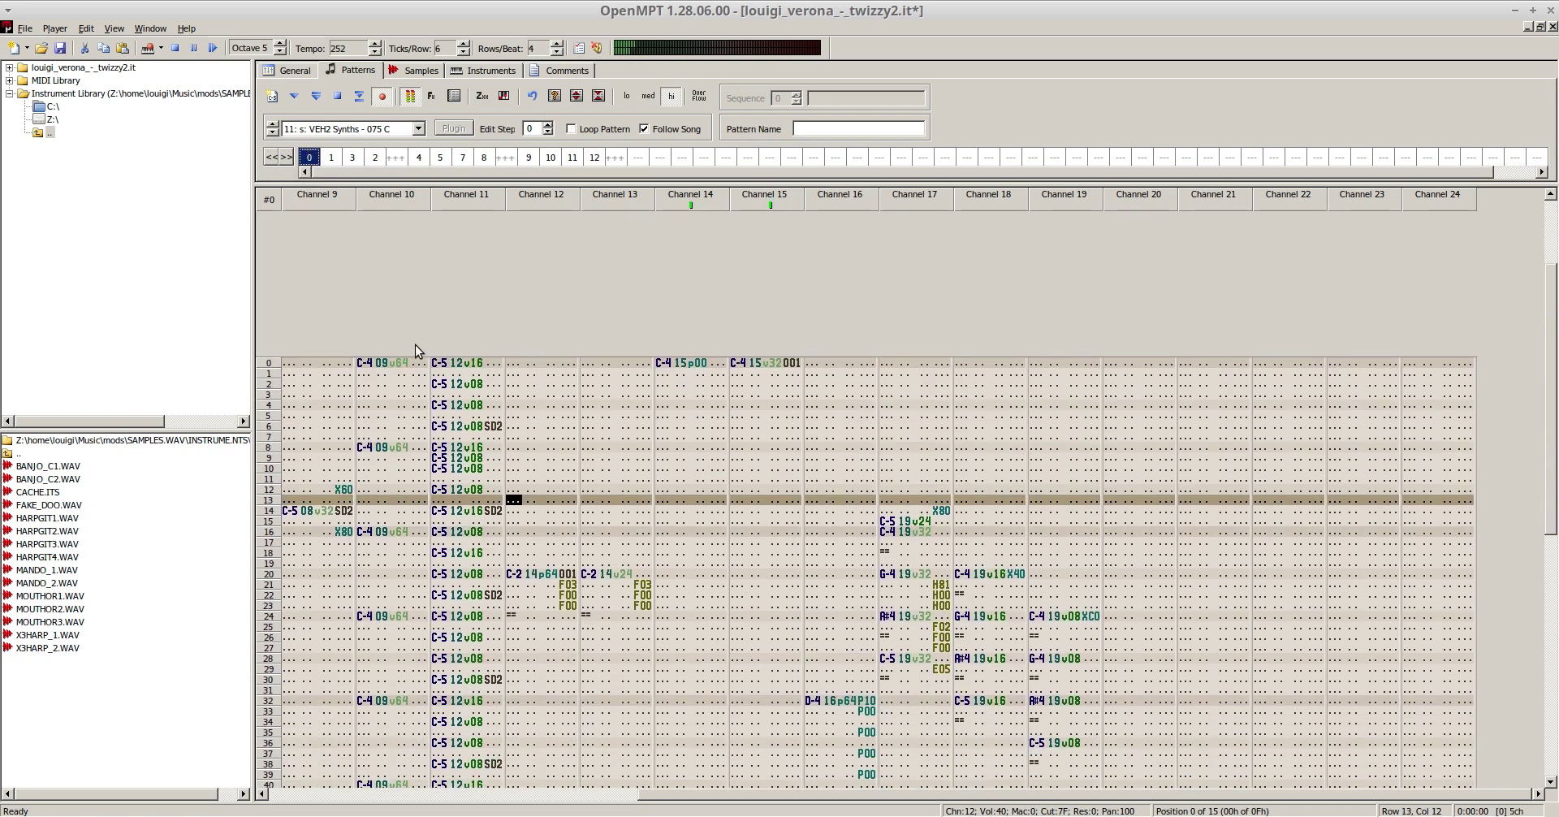
pyautogui.press('F5')
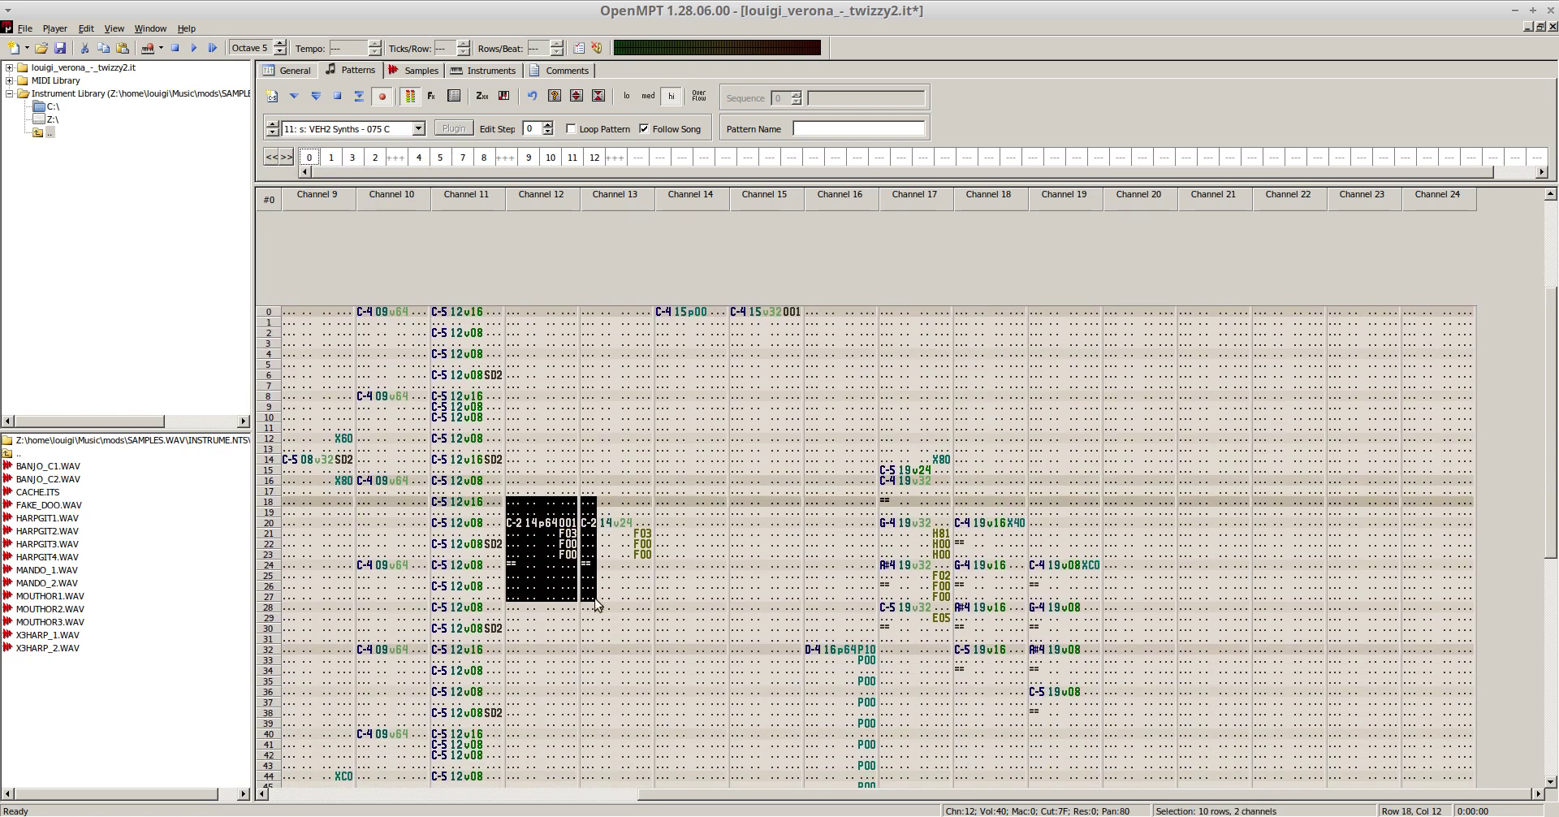
pyautogui.click(339, 157)
pyautogui.moveTo(514, 509); pyautogui.dragTo(599, 600)
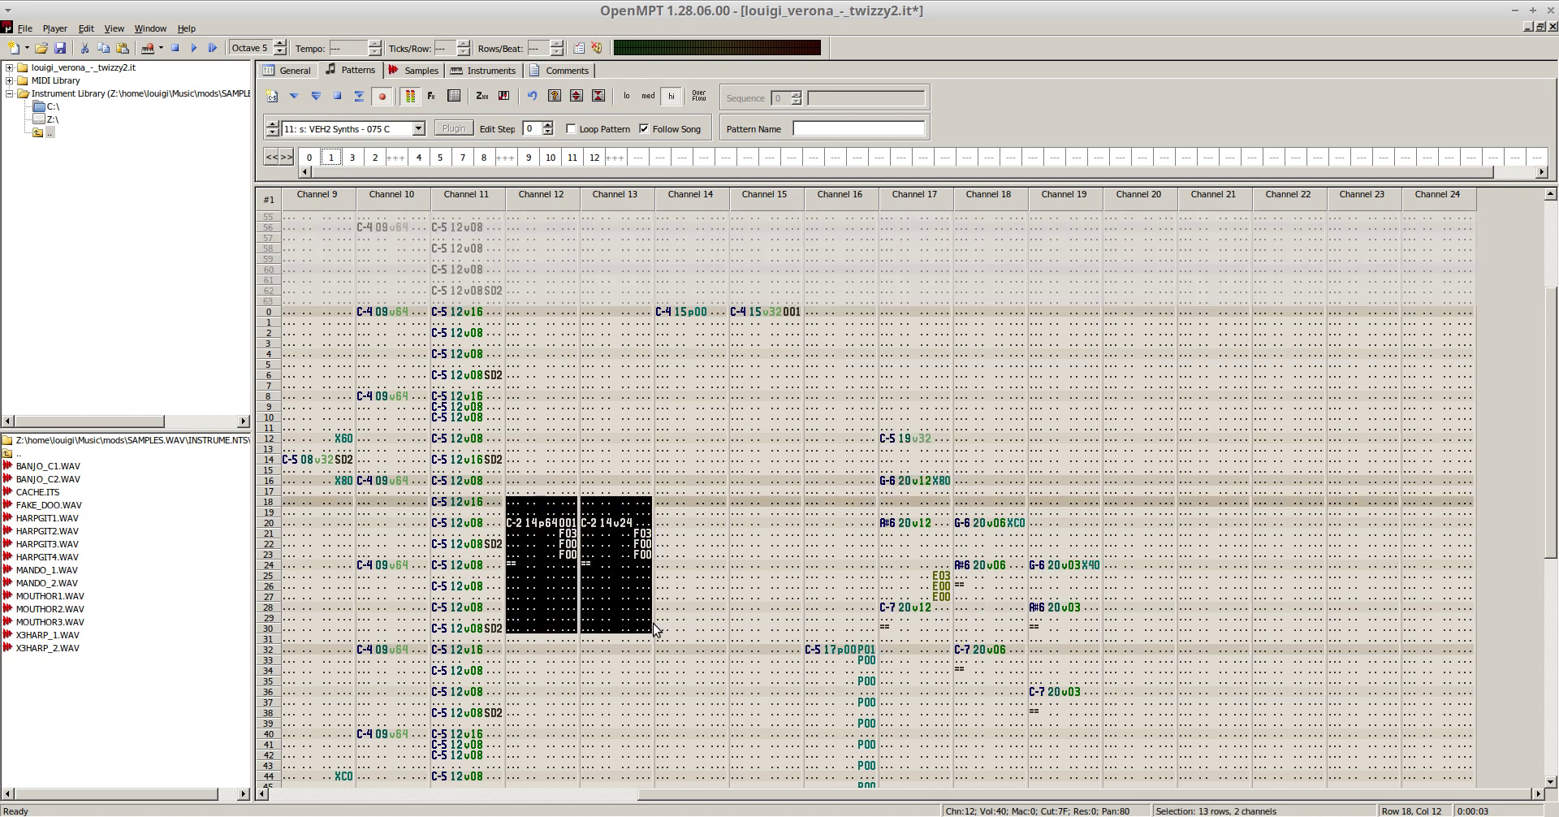
pyautogui.click(352, 157)
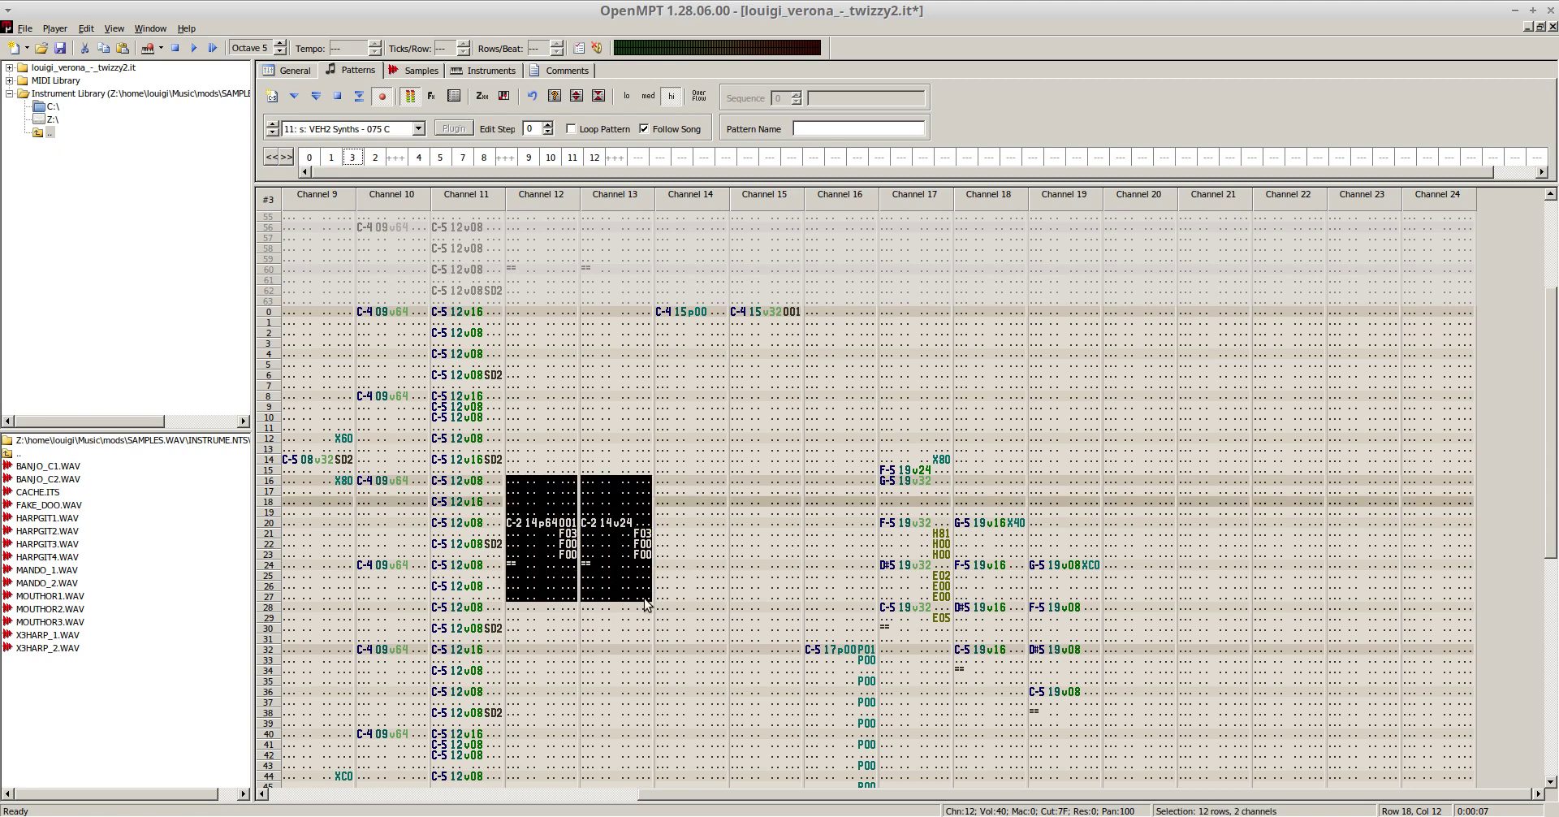
# - Save the module while the song plays from the beginning, and mute and unmute channel 11 to compare
pyautogui.press('F5')
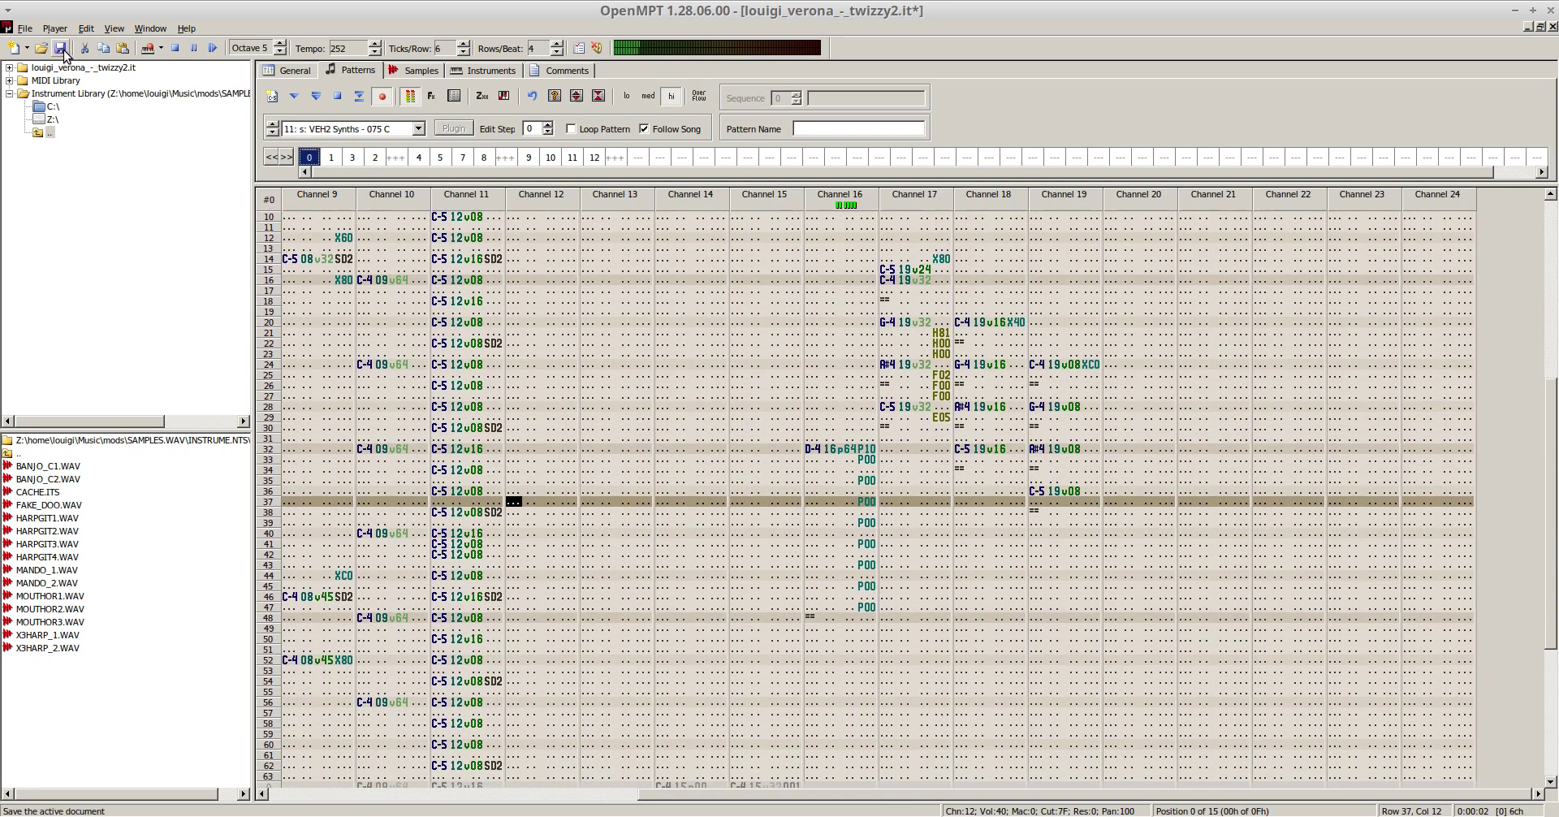
pyautogui.hotkey('ctrl', 's')
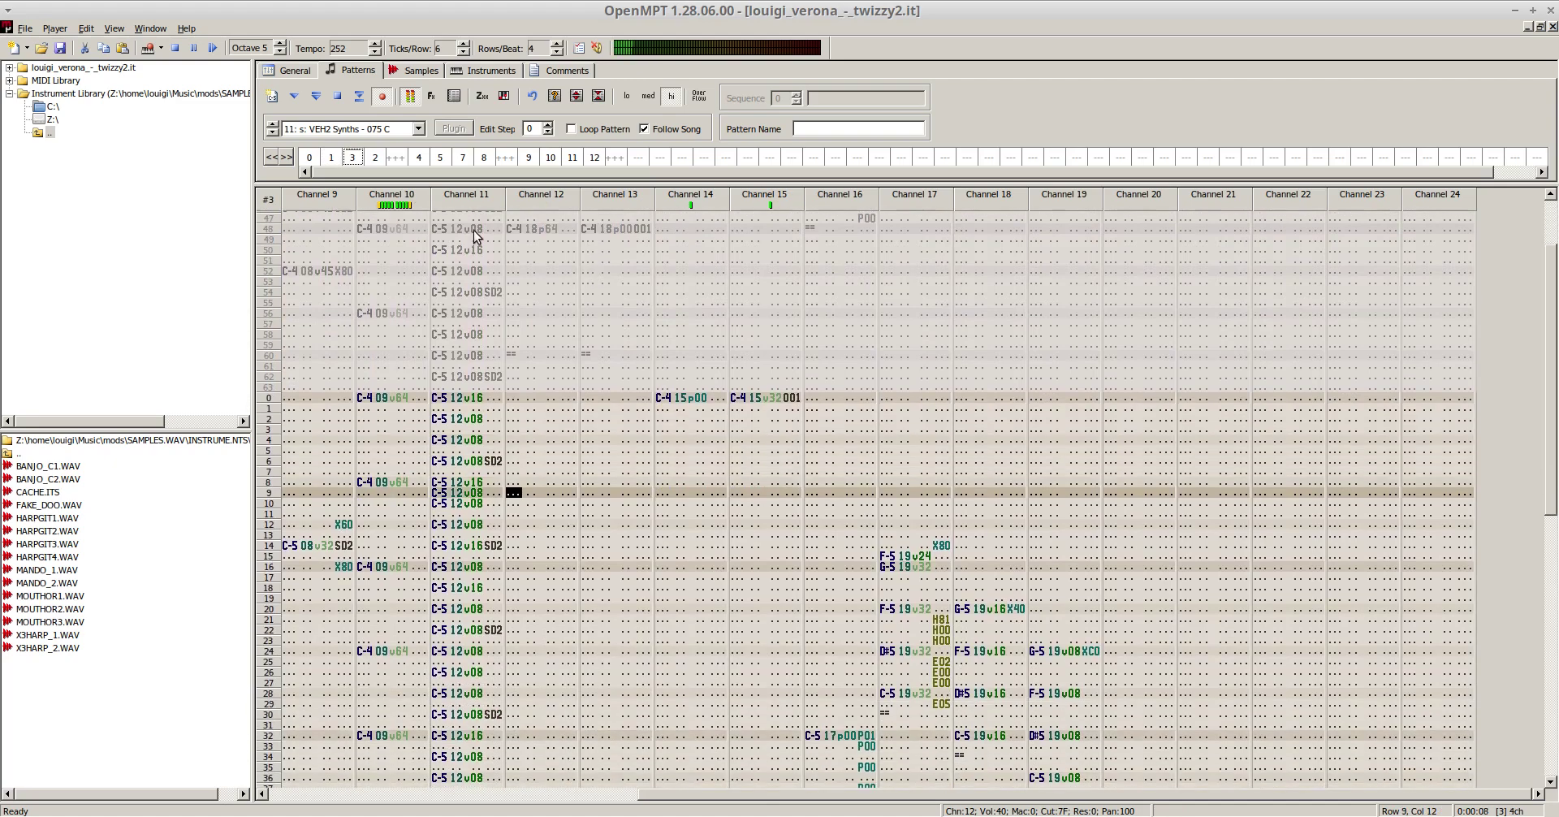
pyautogui.click(449, 195)
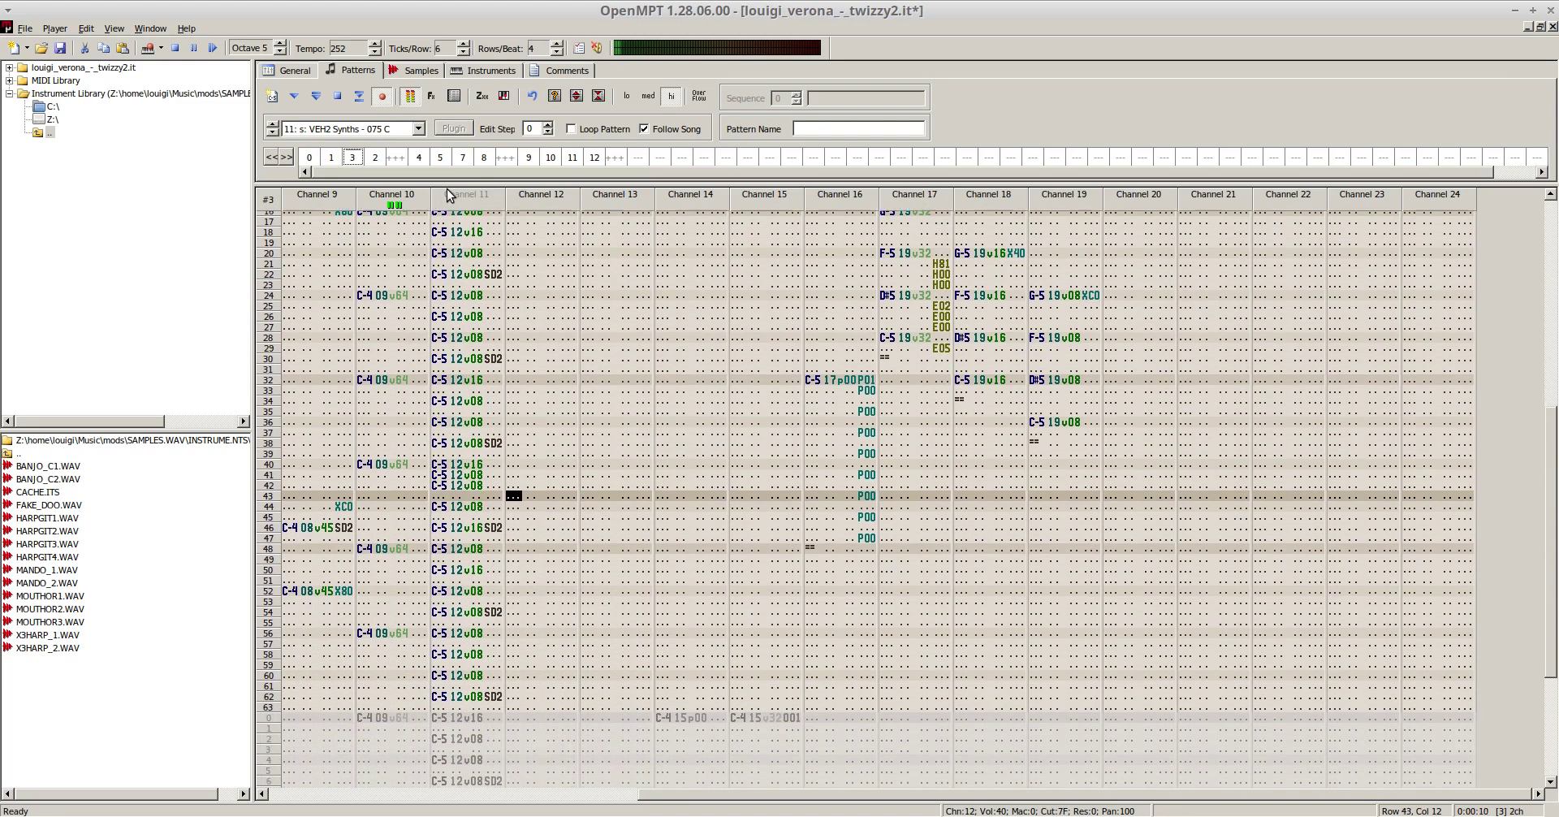
pyautogui.click(463, 195)
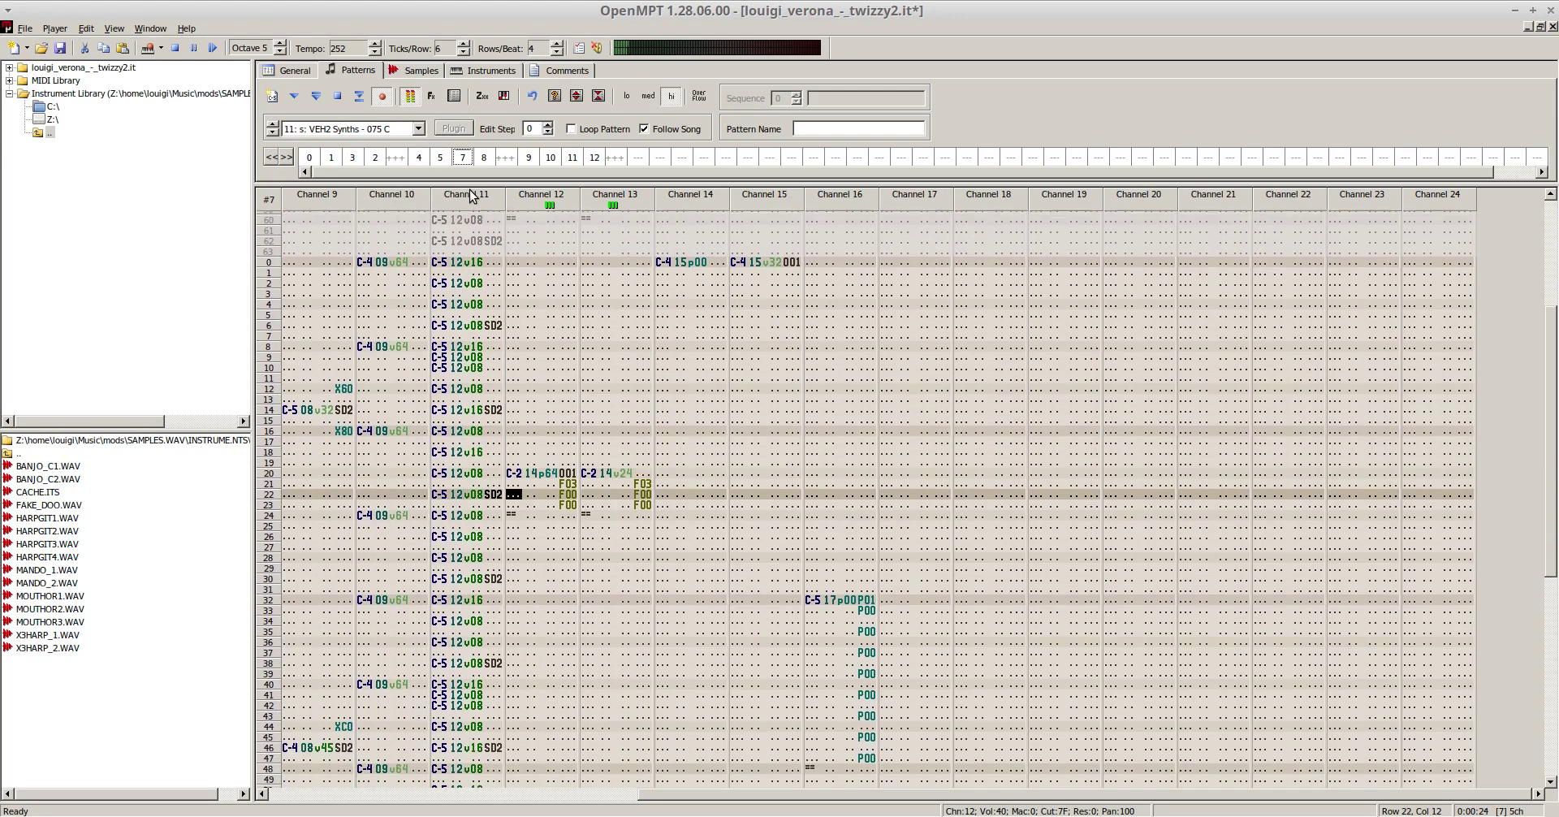
# - Delete the C-2 notes and slides in rows 20 to 24 of channels 12 and 13 in pattern 2, and play the pattern
pyautogui.click(376, 157)
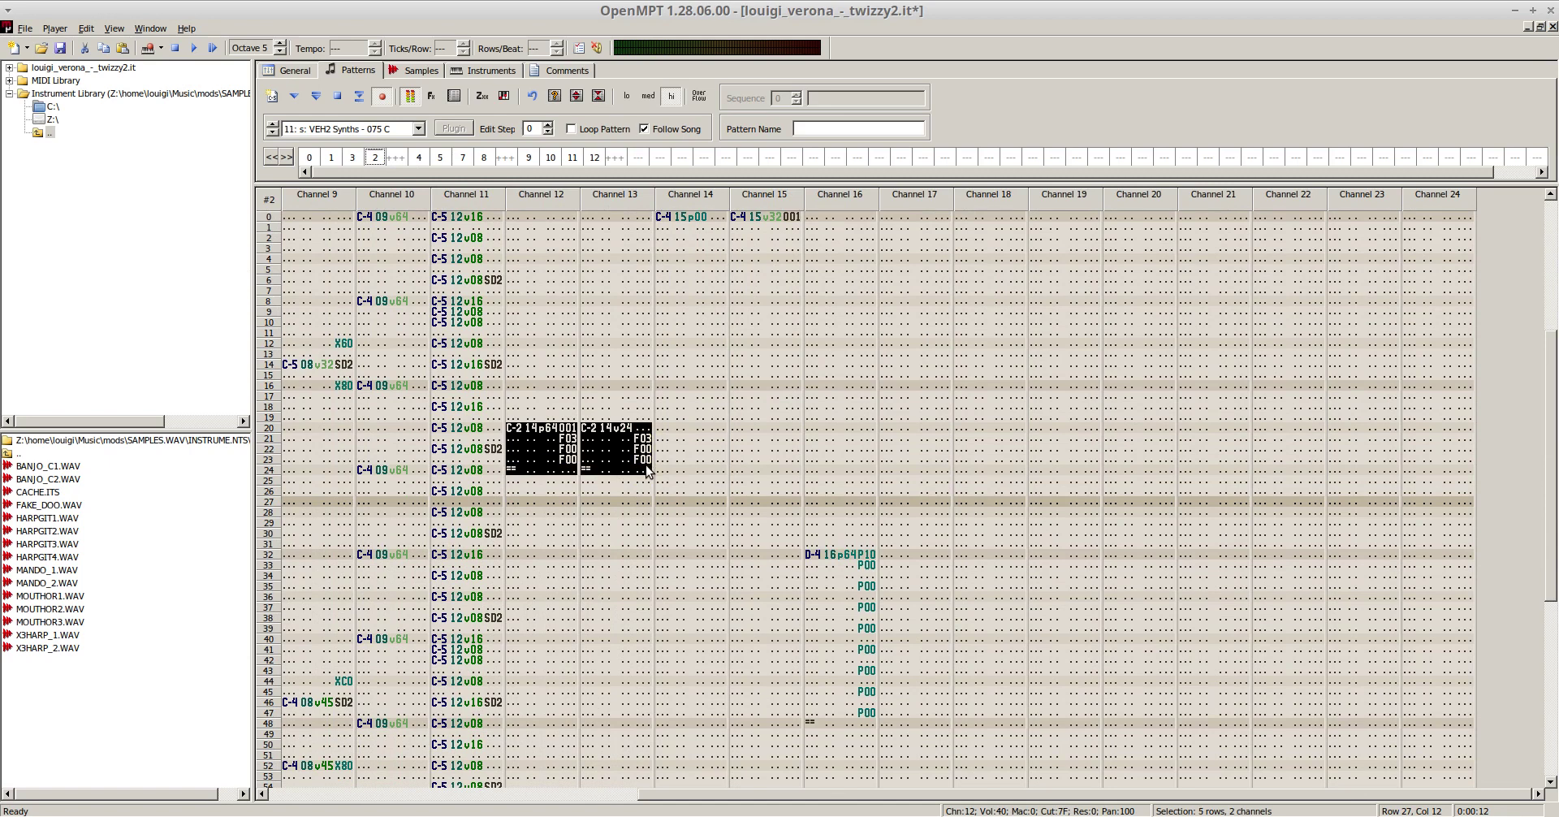
pyautogui.press('Delete')
pyautogui.press('F7')
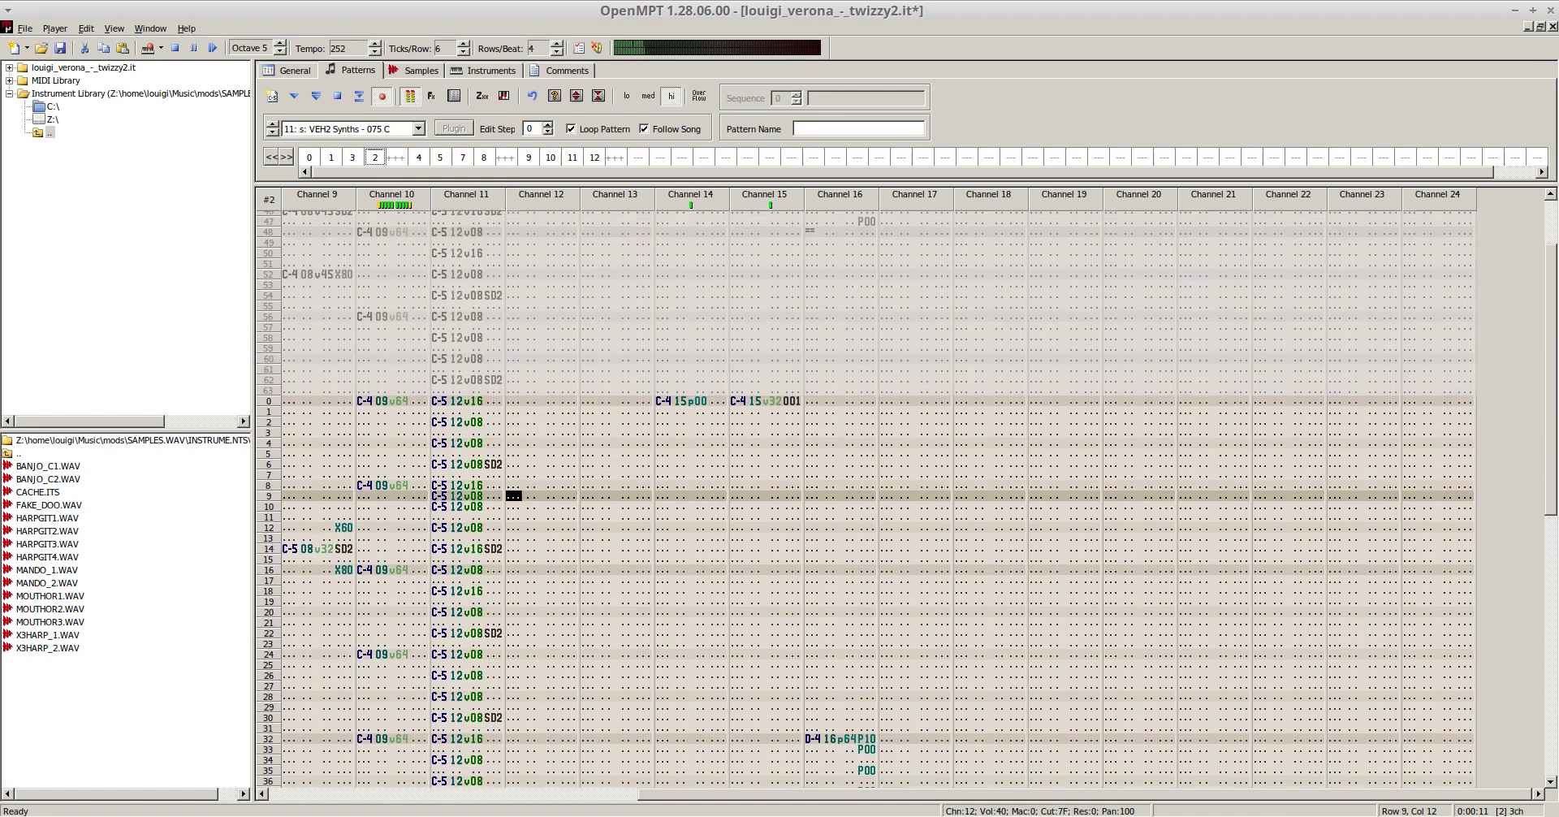
# - Clear rows 52 to 63 of channels 1 to 11 in pattern 2, and delete the channel 11 notes in rows 48 and 50
pyautogui.moveTo(687, 795); pyautogui.dragTo(235, 760)
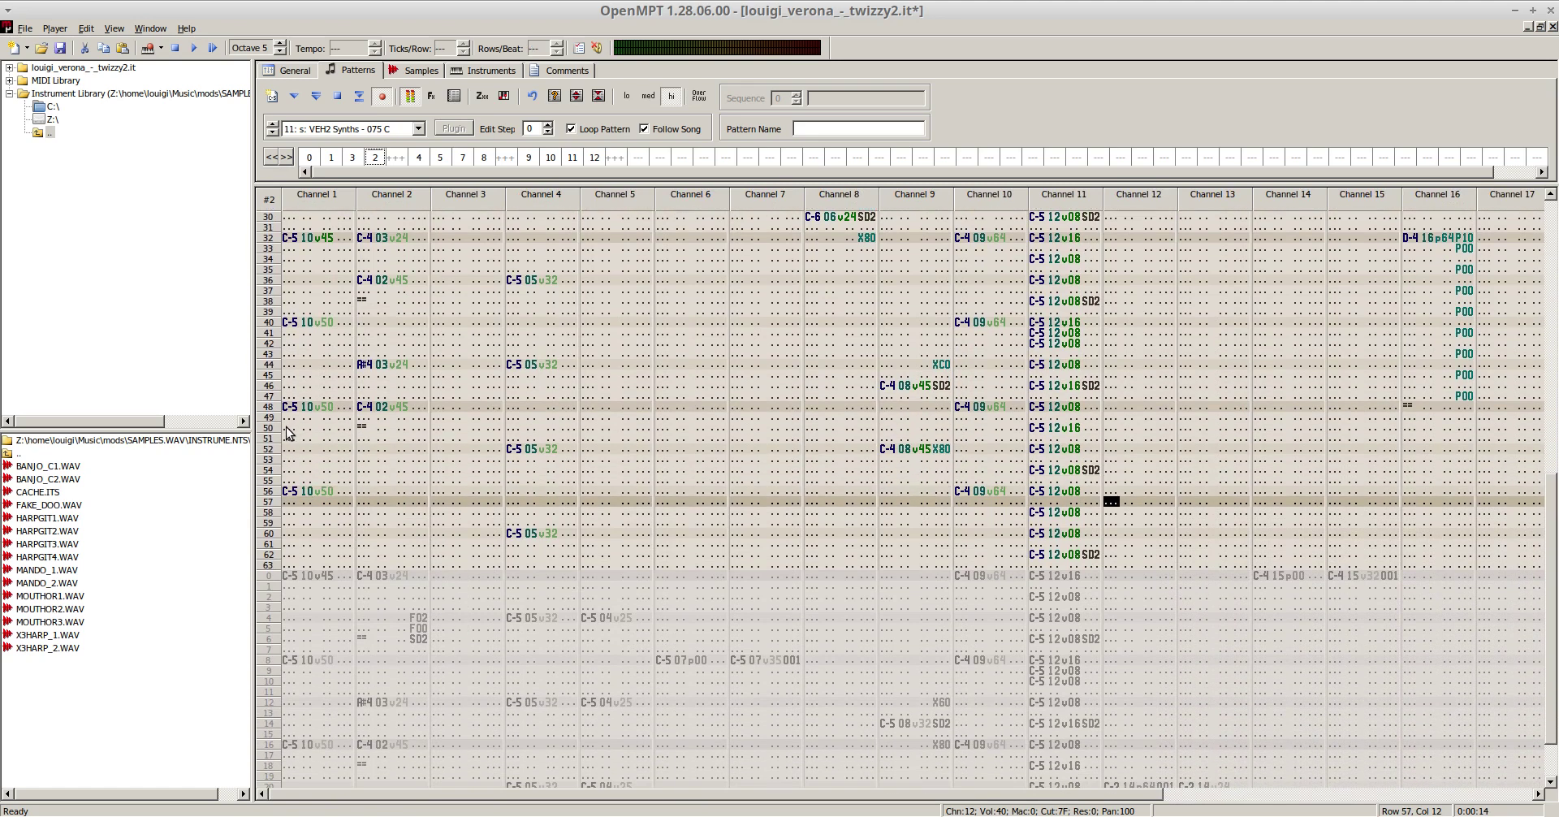
pyautogui.click(289, 449)
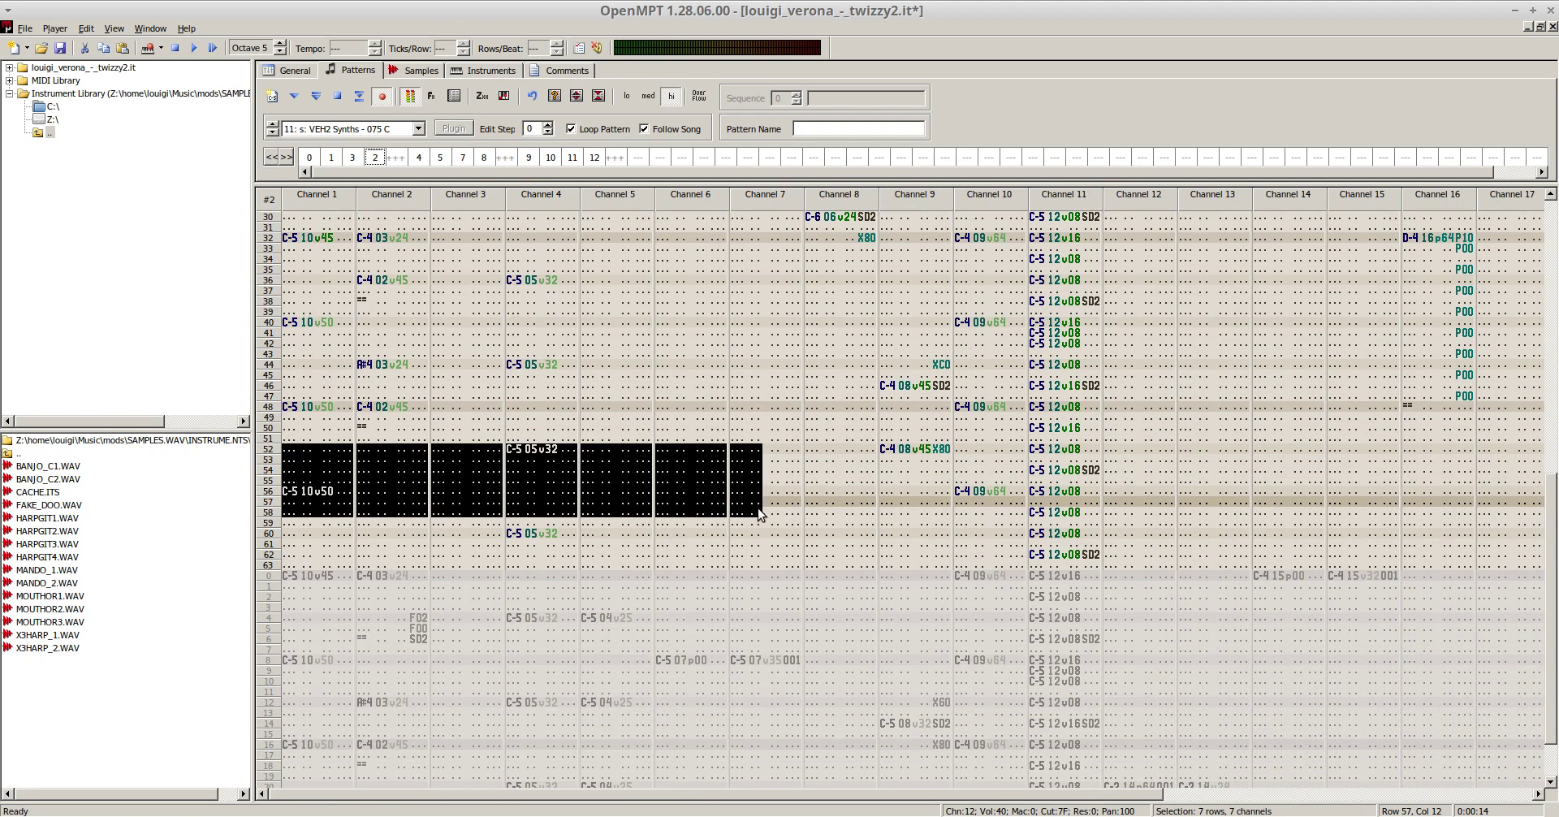
pyautogui.moveTo(758, 508); pyautogui.dragTo(1098, 566)
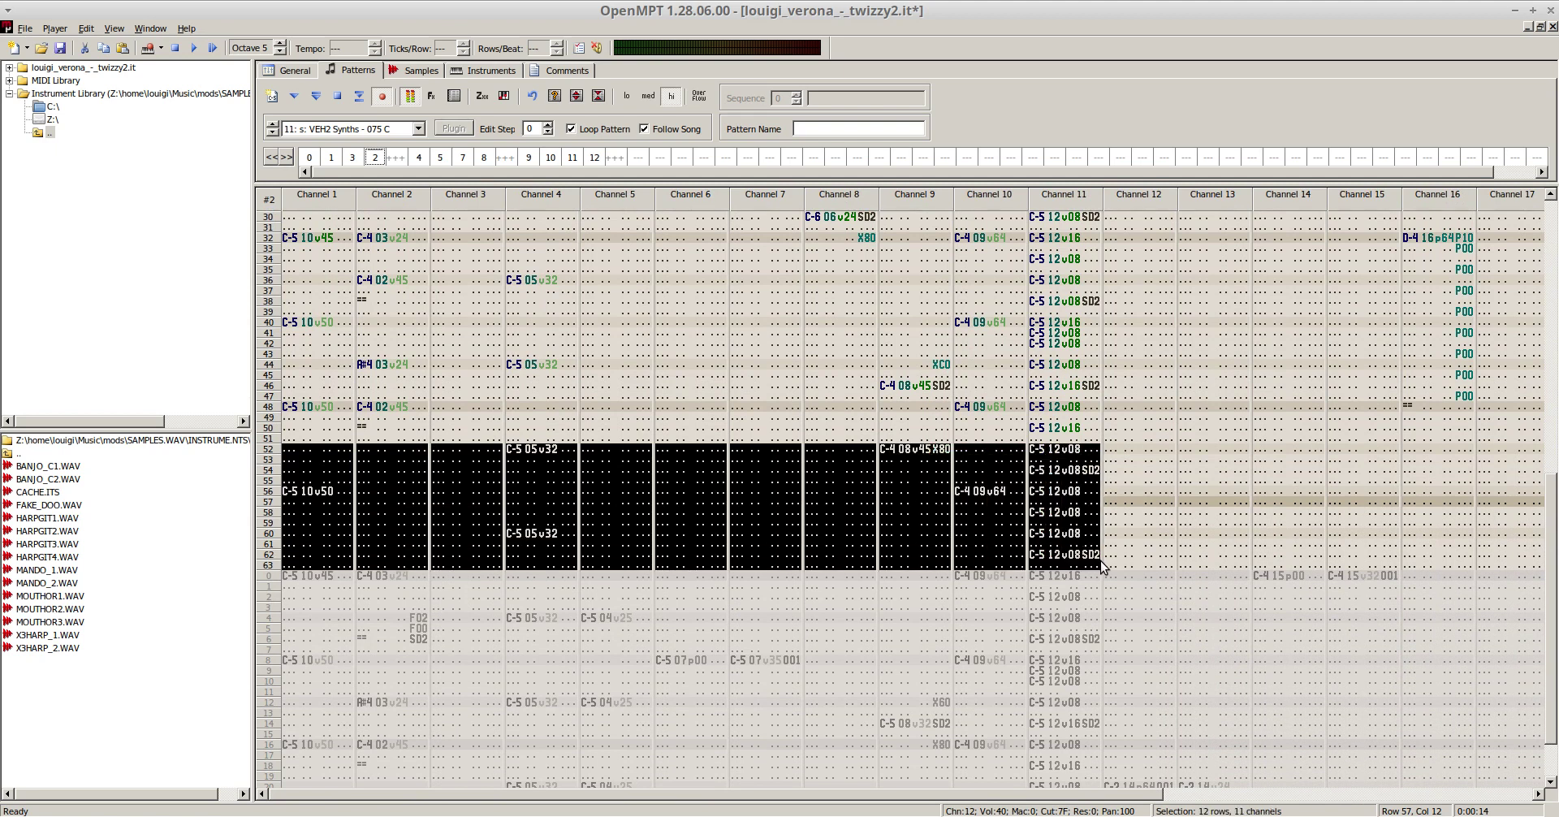
pyautogui.click(1033, 432)
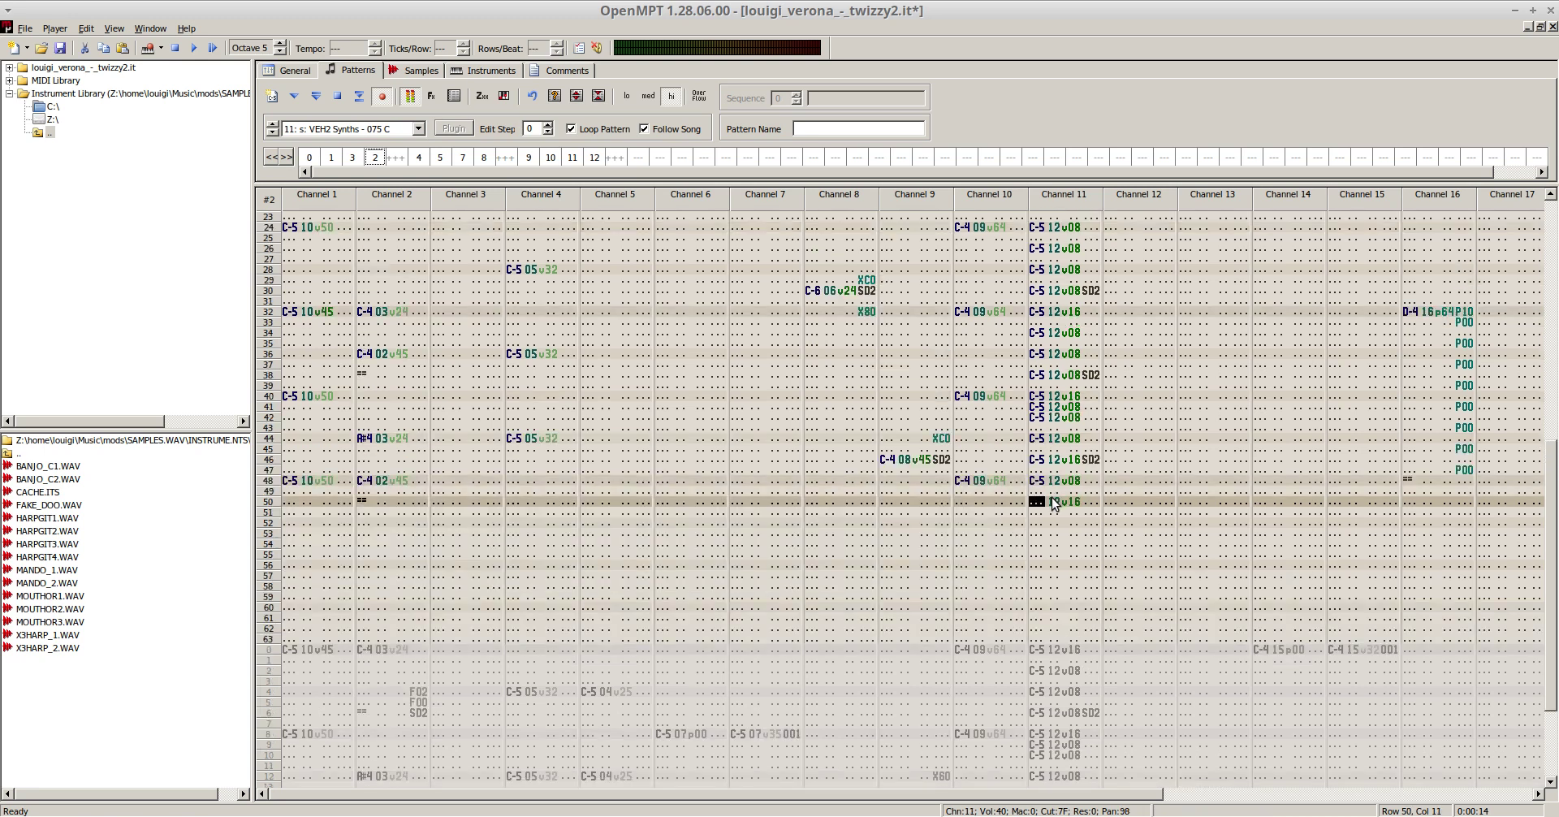
pyautogui.press('Down')
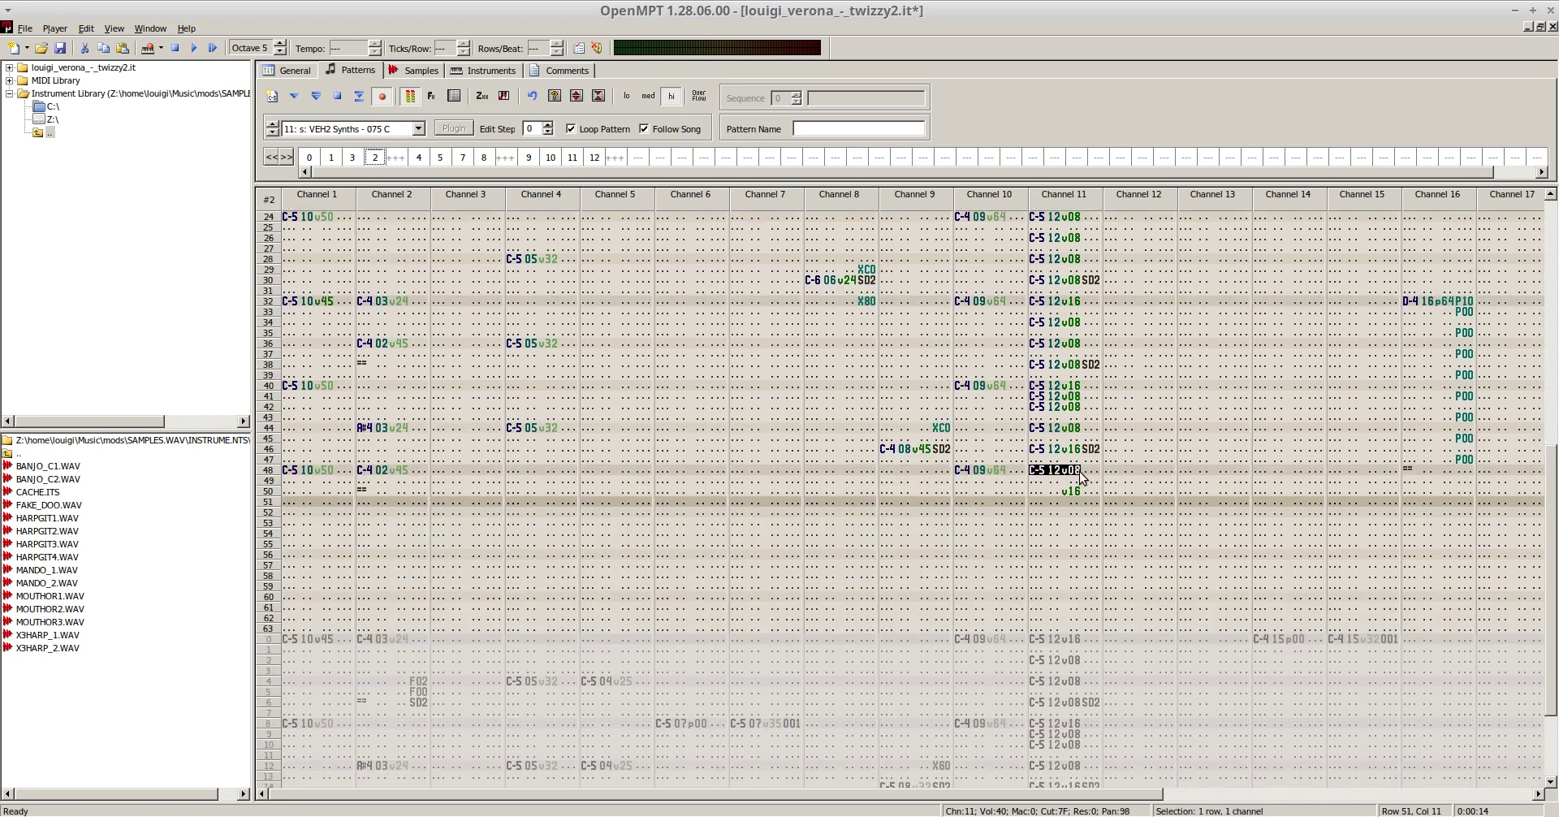
# - Play the song from pattern 2 into pattern 4 to hear the break, and stop playback
pyautogui.press('F7')
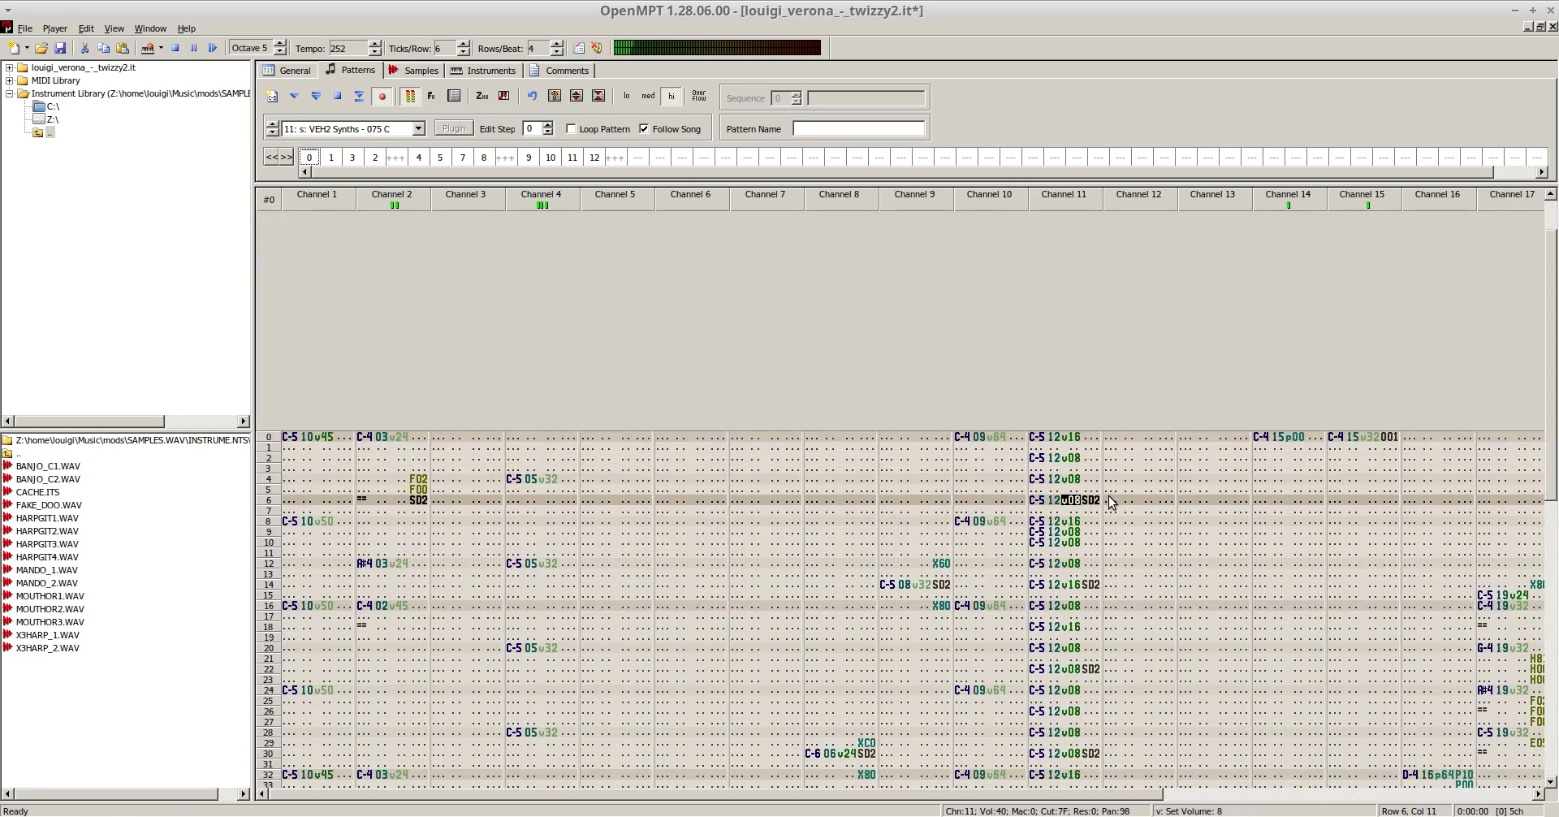
pyautogui.click(374, 164)
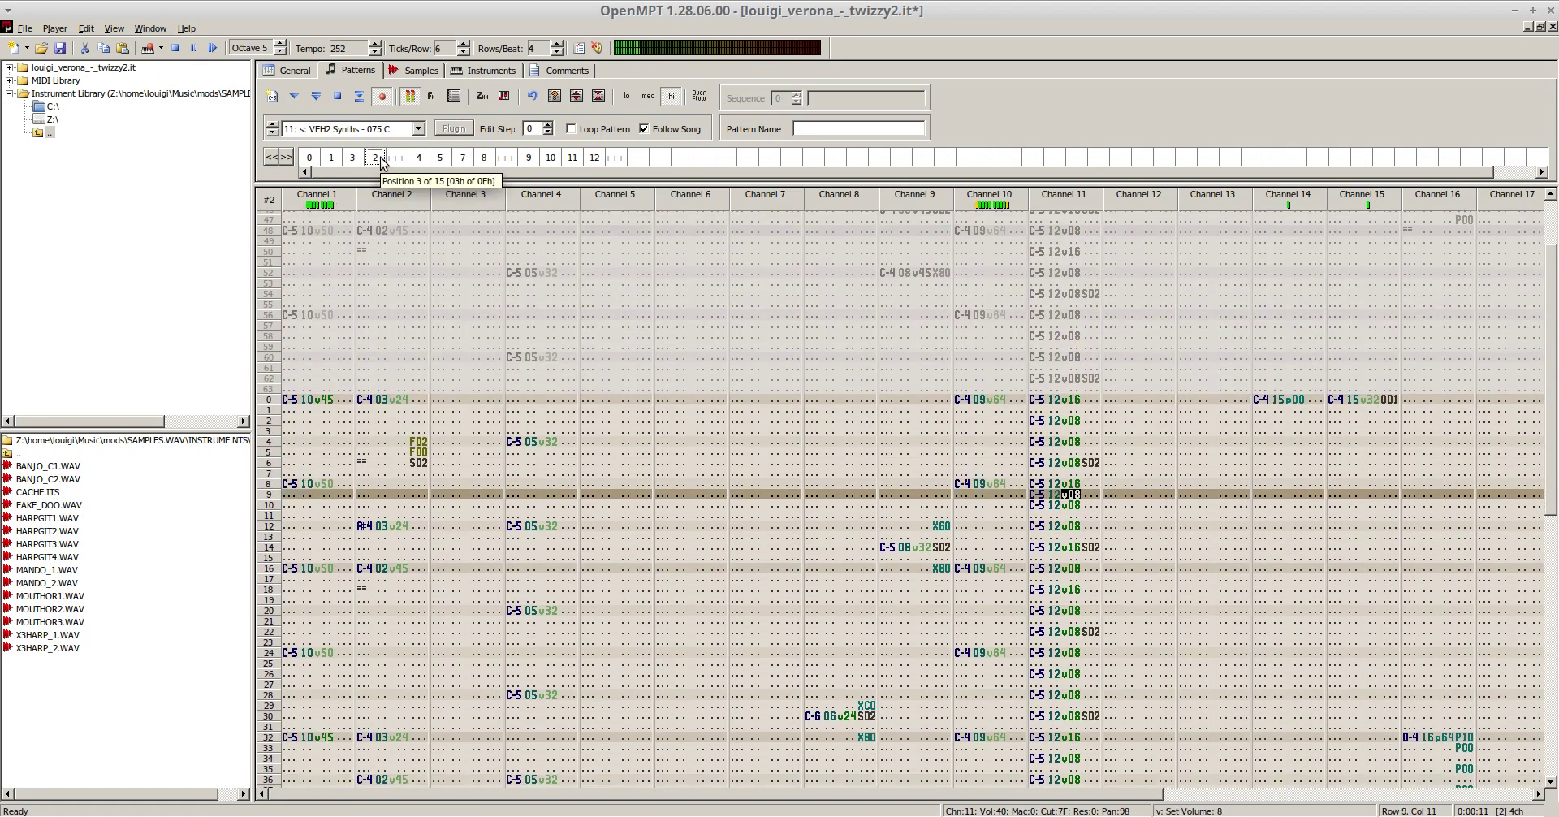
pyautogui.click(588, 497)
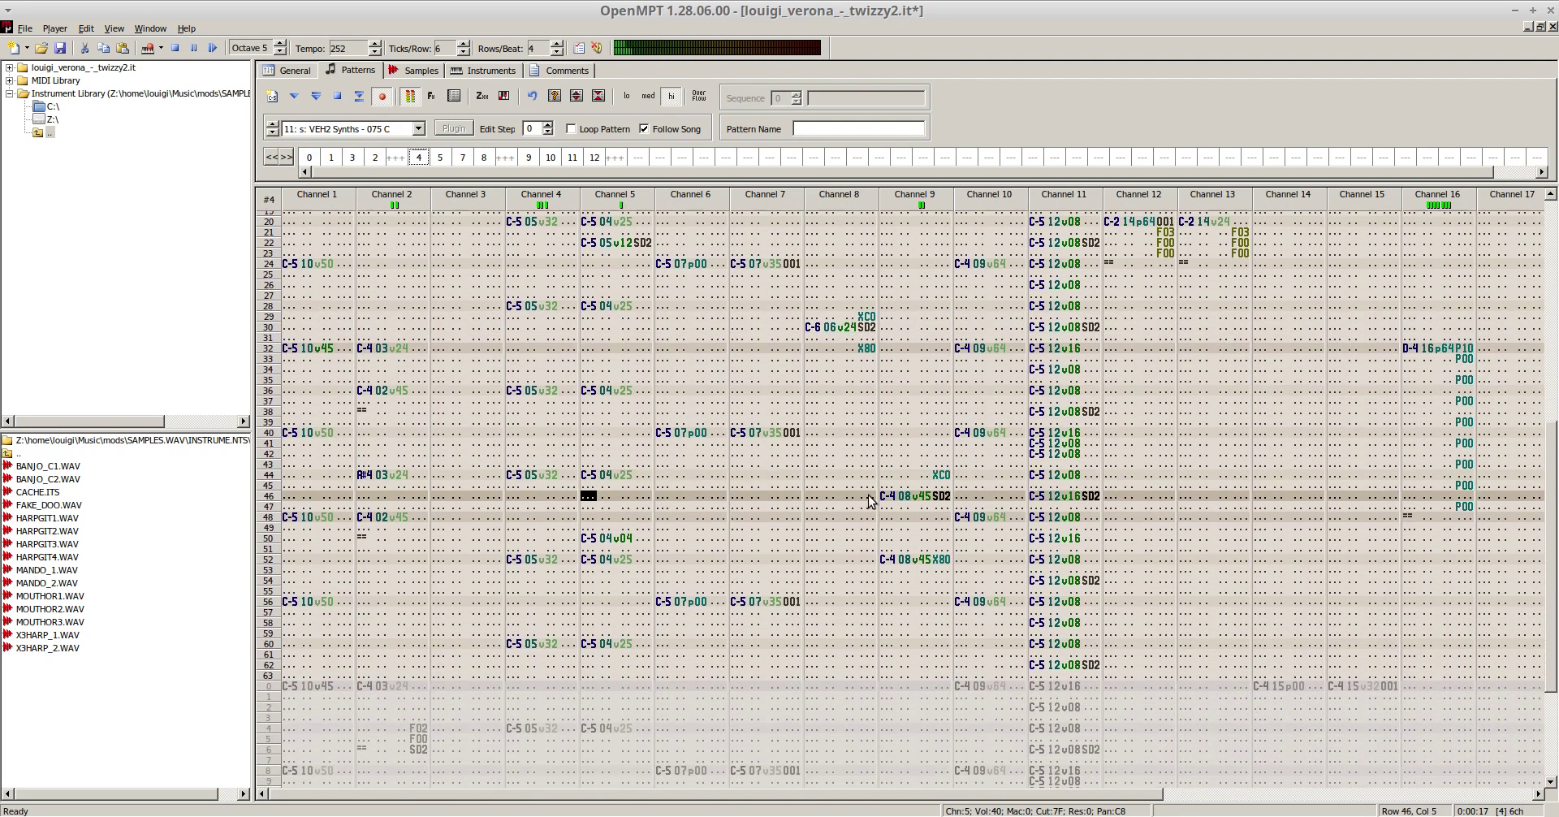
pyautogui.press('F8')
# - Enter a C-5 note with instrument 16 in row 60 of channel 6 in pattern 2
pyautogui.scroll(16, 791, 533)
pyautogui.scroll(1, 788, 531)
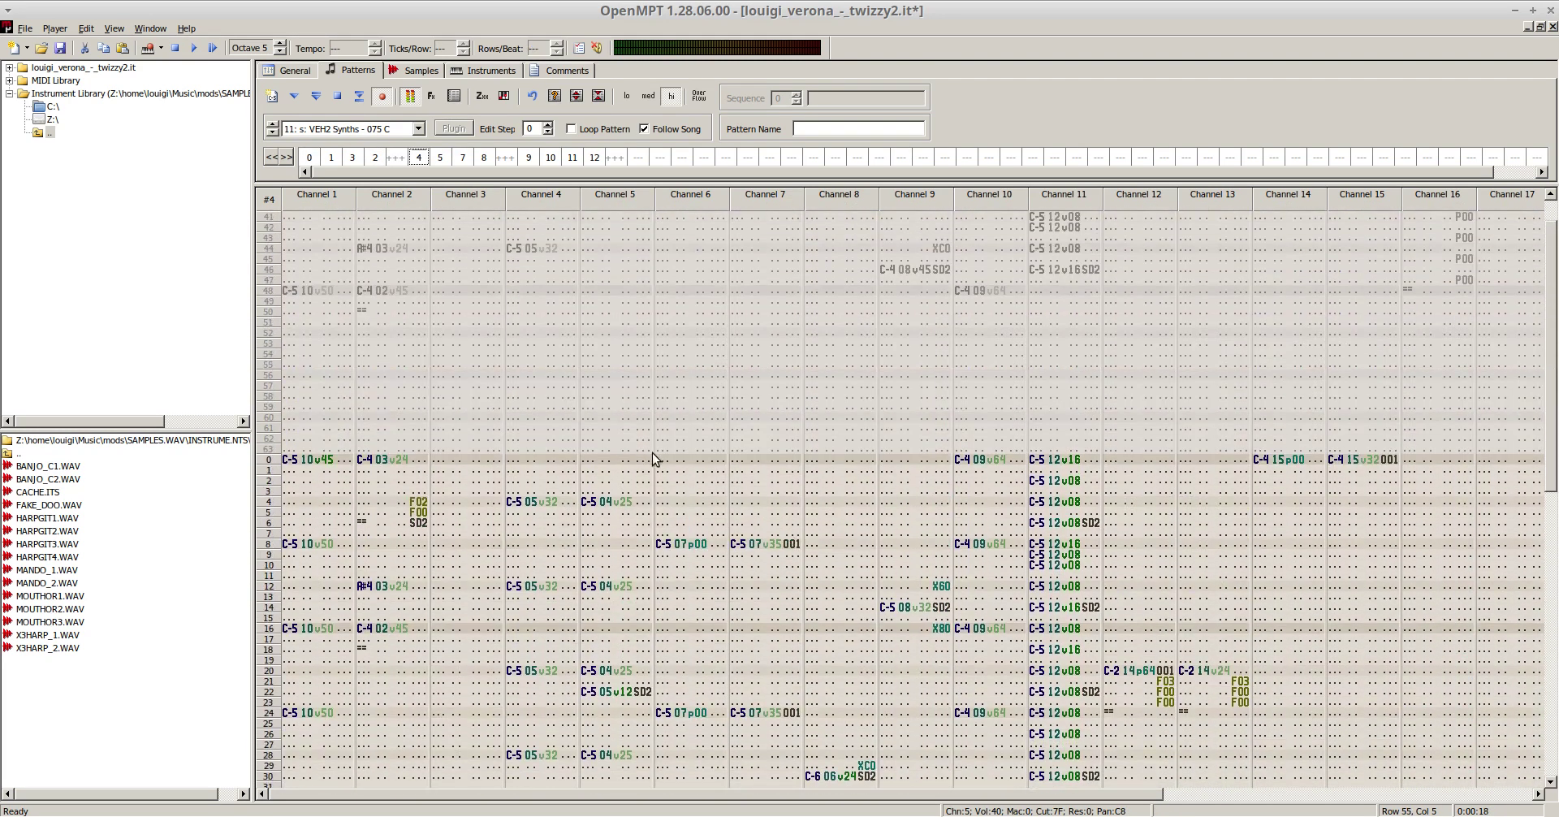
pyautogui.click(659, 459)
pyautogui.press('Up')
pyautogui.press('Up')
pyautogui.press('Up')
pyautogui.press('Up')
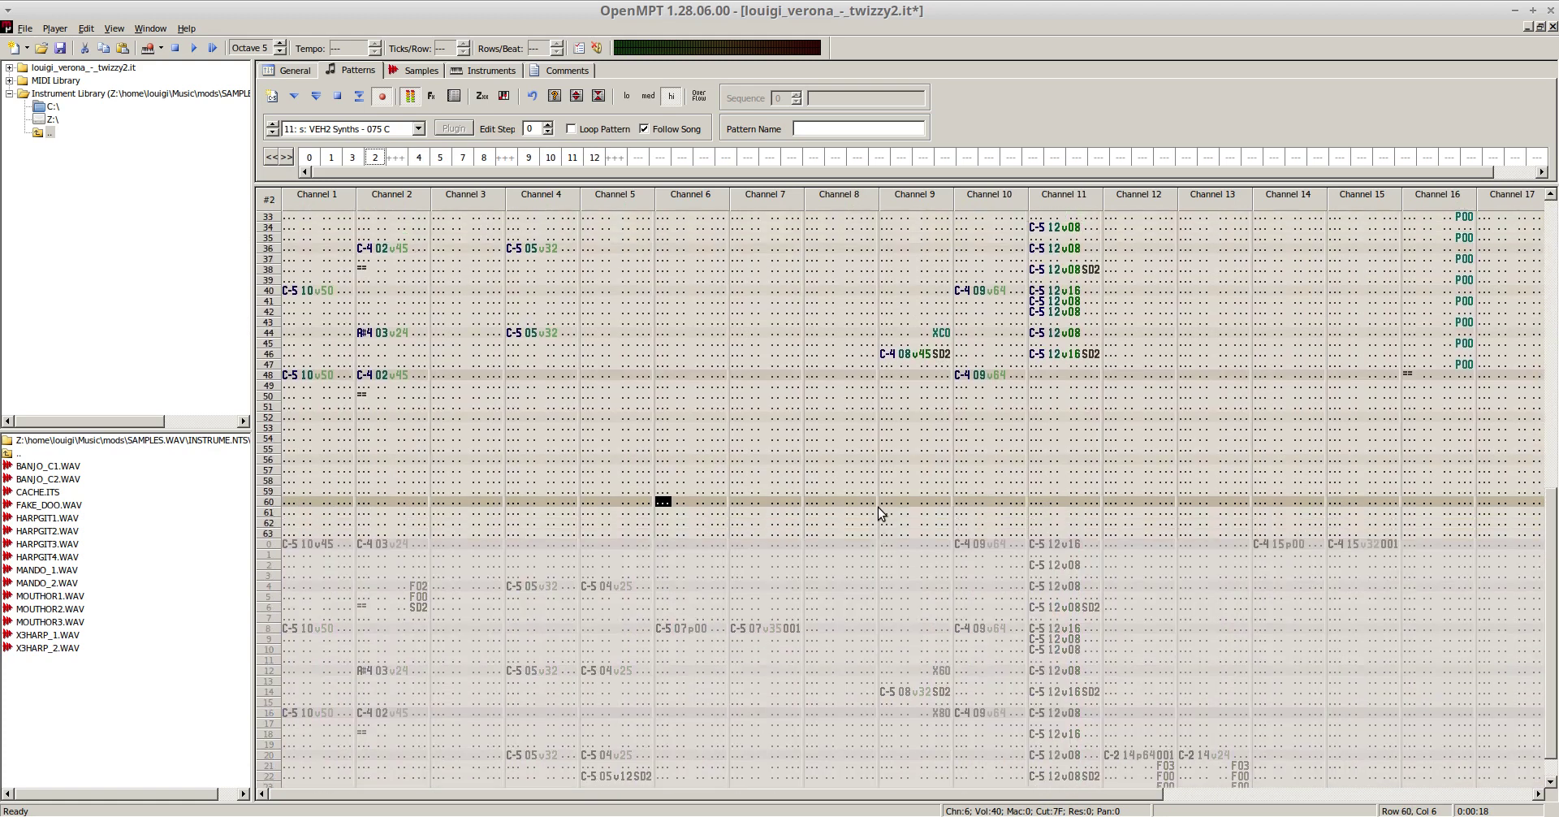
pyautogui.press('q')
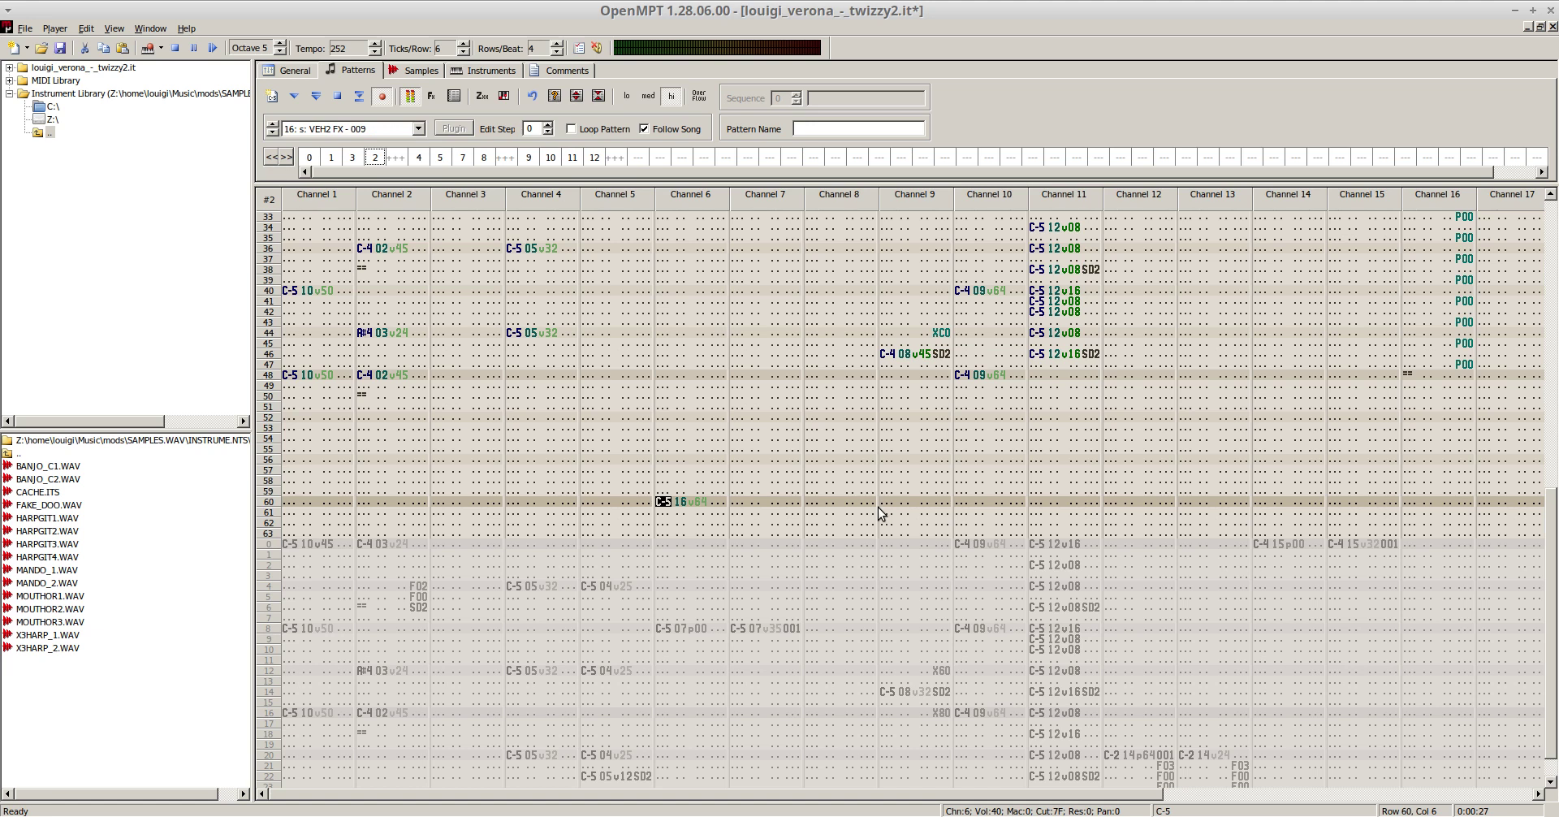
# - Add an upward pitch slide to channel 6 of pattern 2, with F10 in row 60 and F00 in rows 61 to 63
pyautogui.press('Right')
pyautogui.press('Right')
pyautogui.press('Right')
pyautogui.write('f')
pyautogui.press('Down')
pyautogui.write('f')
pyautogui.press('Down')
pyautogui.write('f')
pyautogui.press('Down')
pyautogui.write('f')
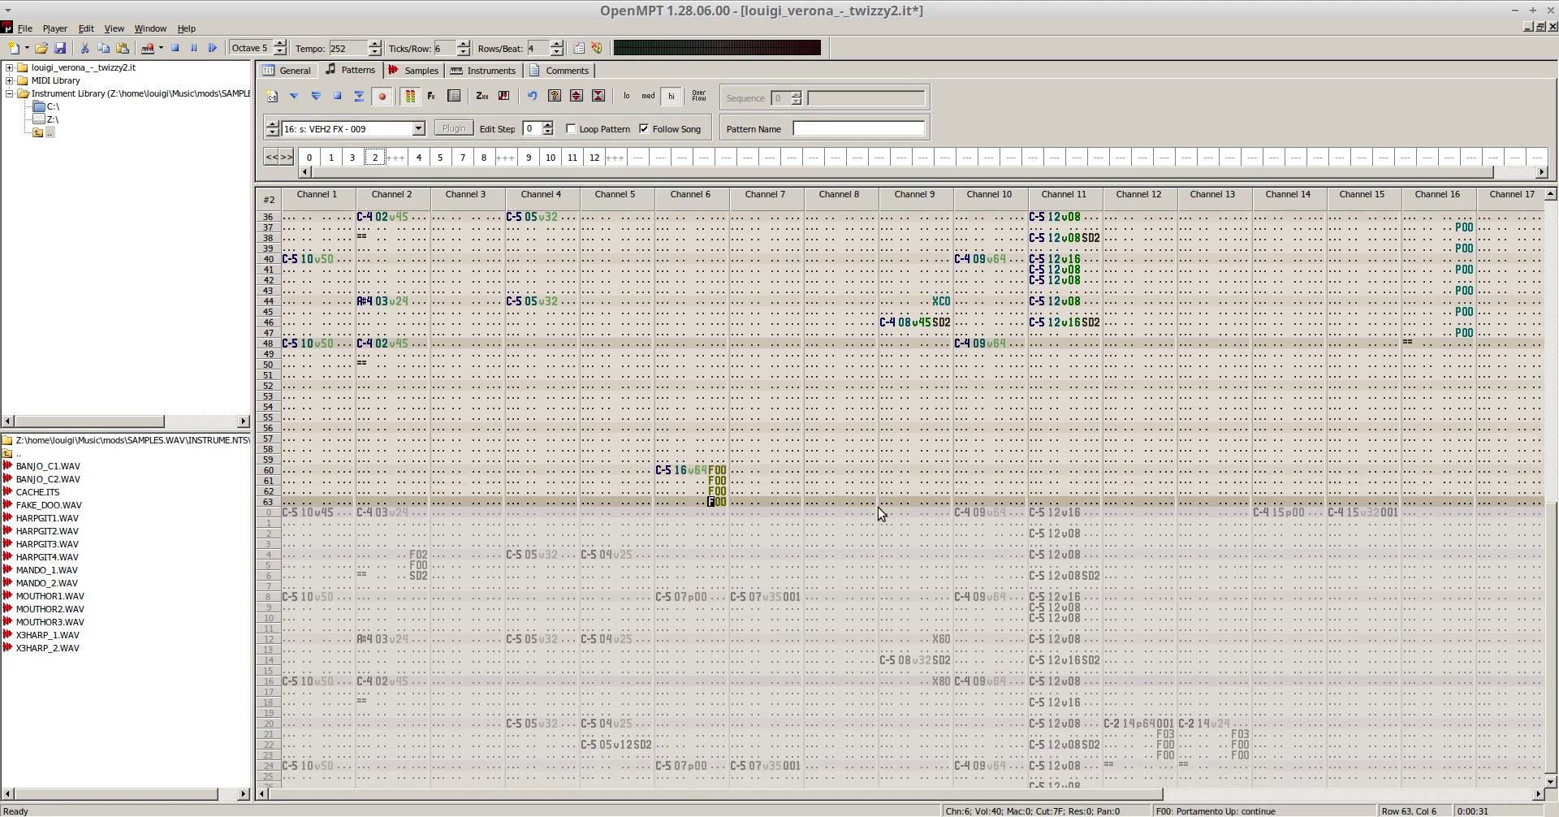
pyautogui.press('Up')
pyautogui.press('Up')
pyautogui.press('Up')
pyautogui.press('Right')
pyautogui.write('10')
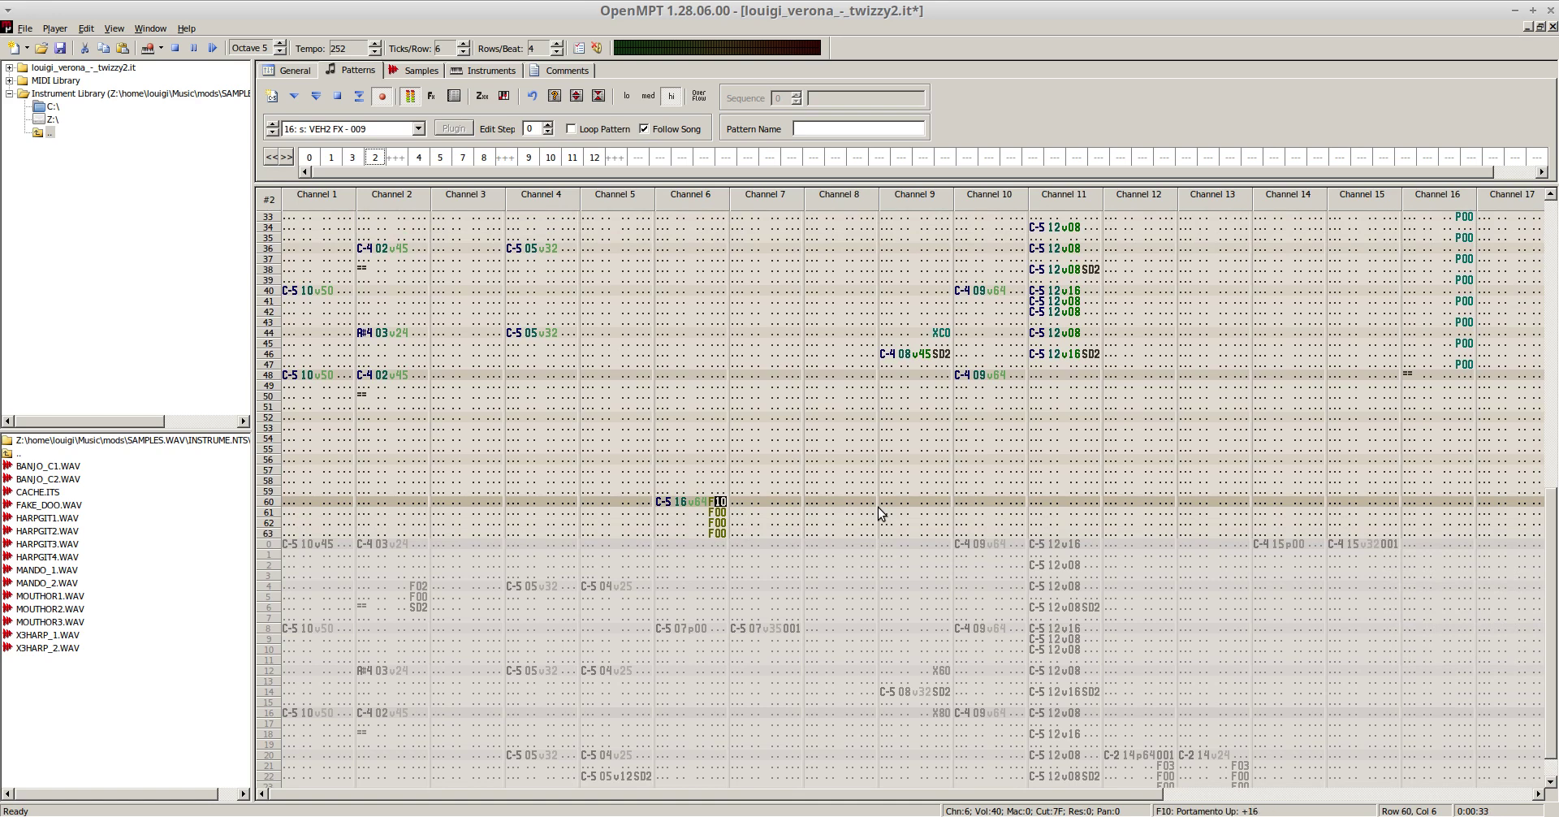
# - Play pattern 2, and change the instrument 16 note in row 60 of channel 6 to C-4
pyautogui.press('F7')
pyautogui.press('Left')
pyautogui.press('Left')
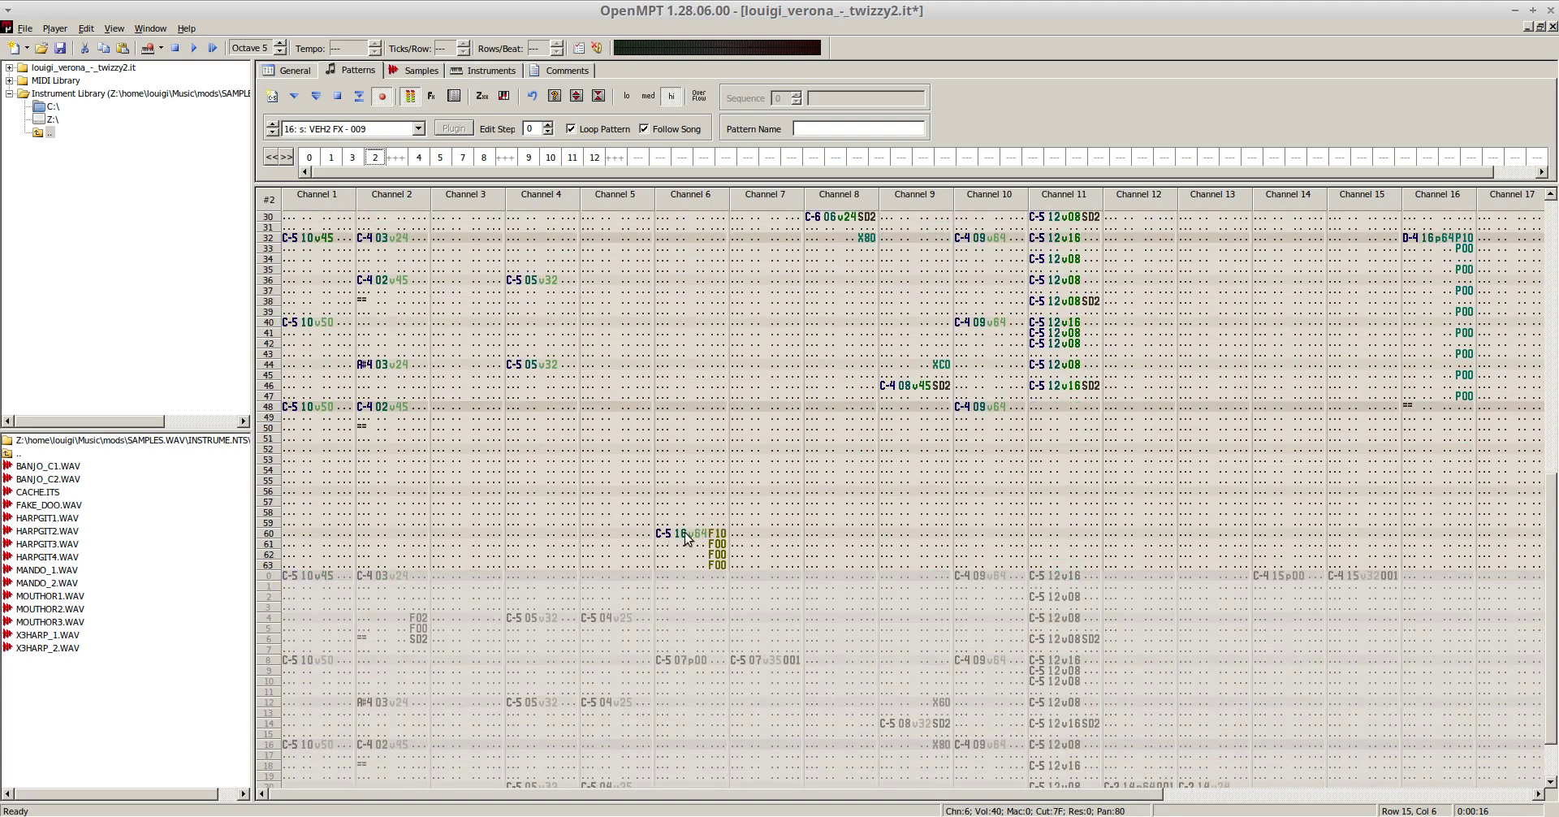
pyautogui.click(663, 535)
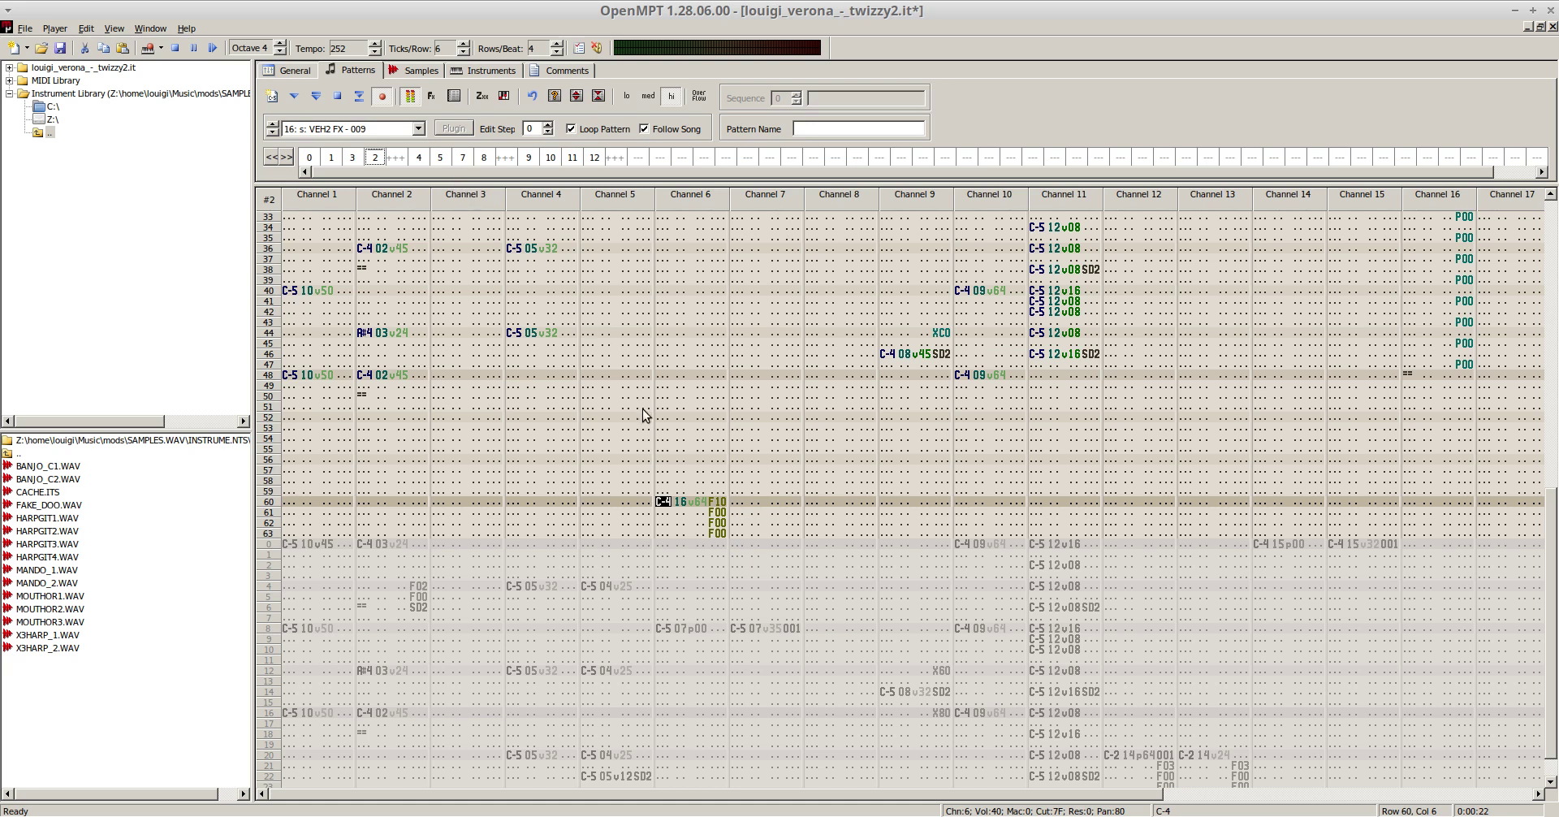
# - Set the volume to v00 in row 0 of channel 6 in pattern 4 to silence the slide
pyautogui.press('Down')
pyautogui.press('Down')
pyautogui.press('Down')
pyautogui.press('Down')
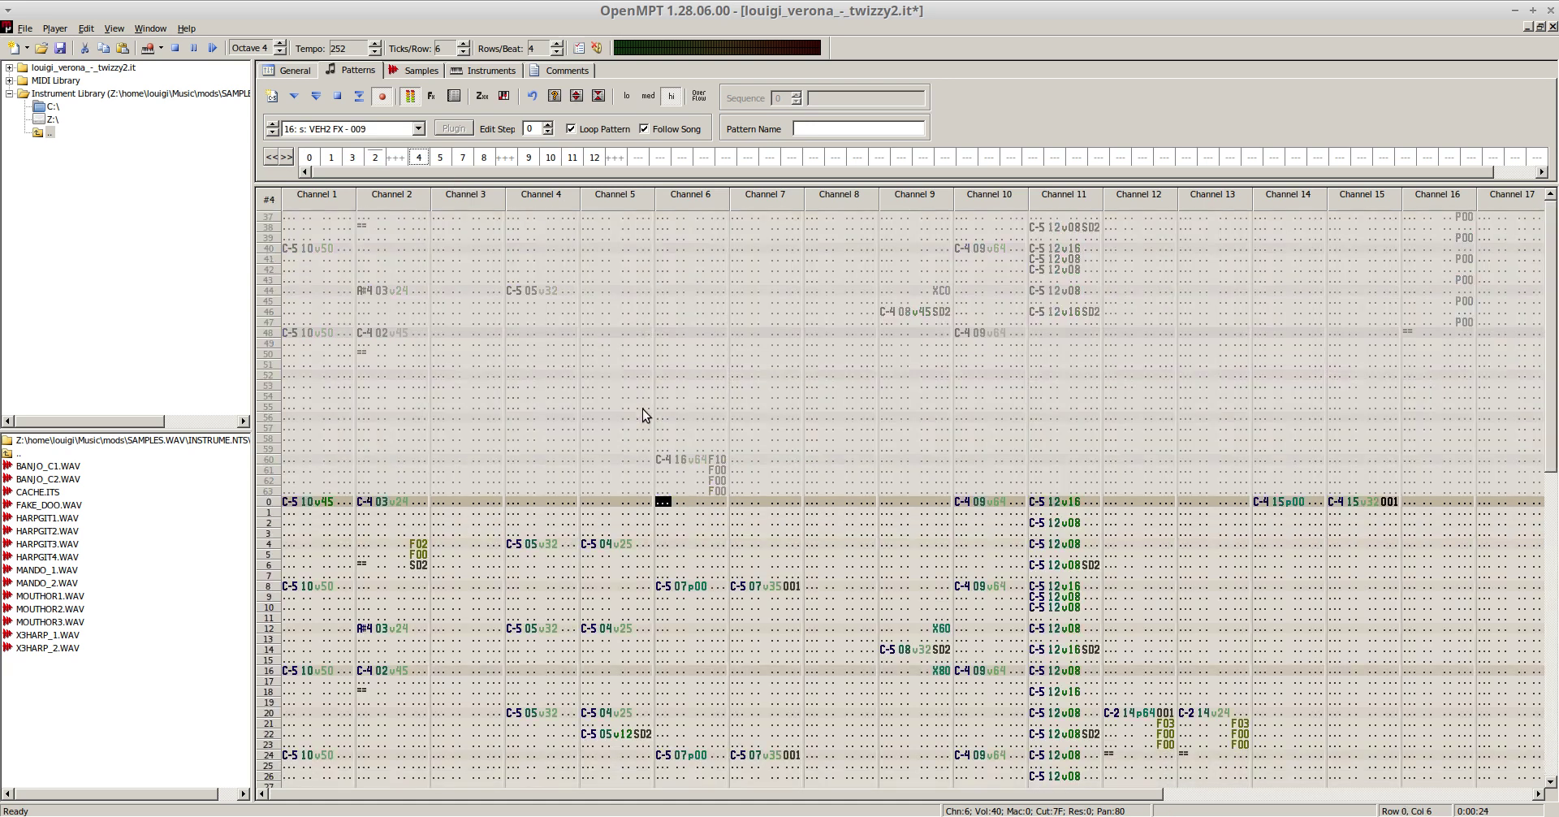
pyautogui.press('Right')
# - Enter the panning effect X80 in row 59 of channel 6 in pattern 2
pyautogui.press('Right')
pyautogui.write('2')
pyautogui.write('0')
pyautogui.press('Up')
pyautogui.press('Up')
pyautogui.press('Up')
pyautogui.press('Up')
pyautogui.press('Up')
pyautogui.press('Right')
pyautogui.write('x')
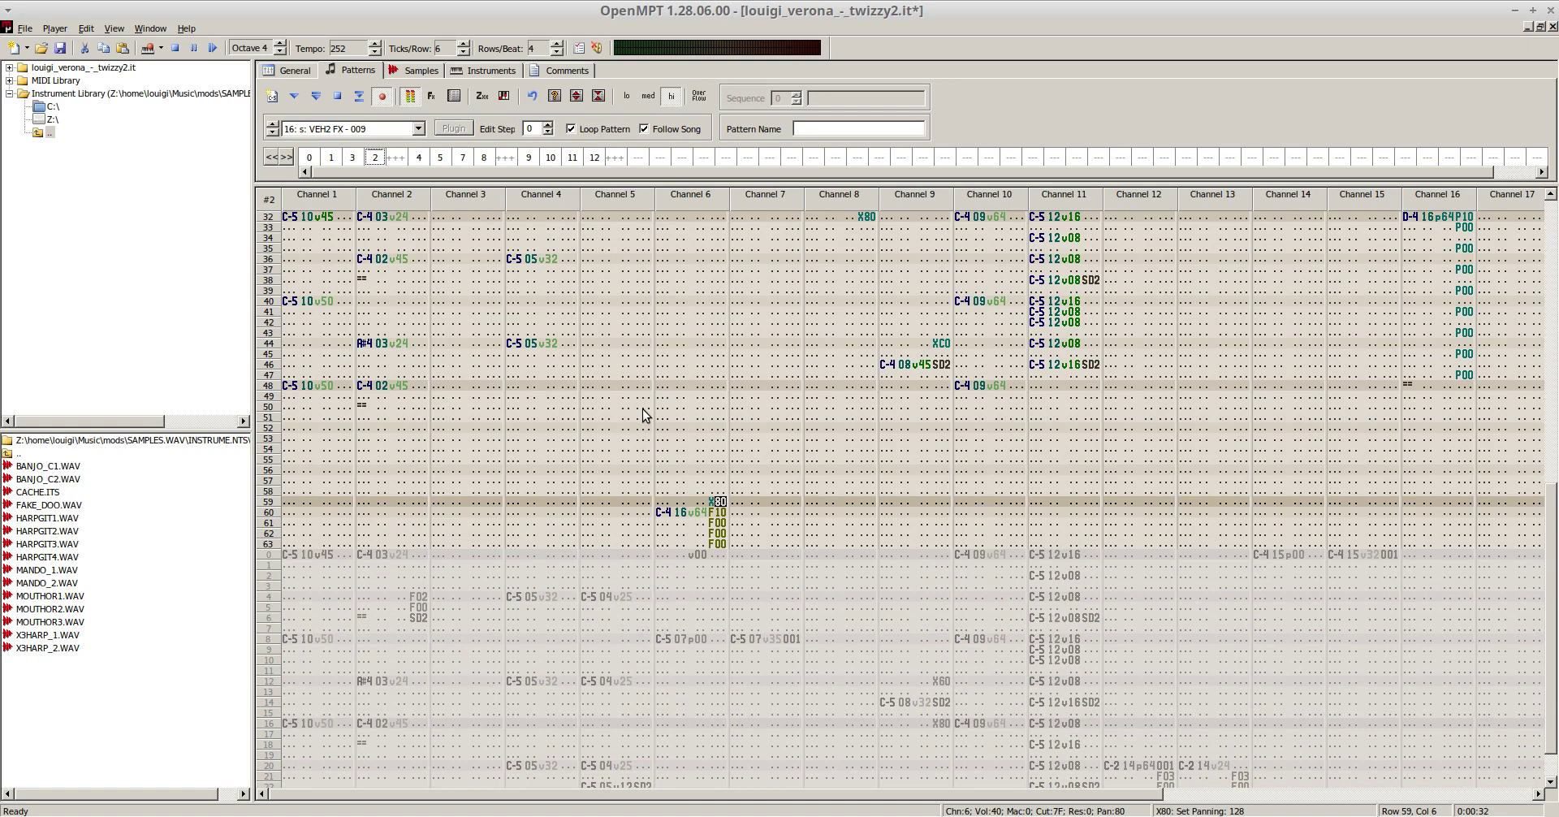
# - Play the song through to pattern 7, and play pattern 4 again to check the arrangement
pyautogui.press('F5')
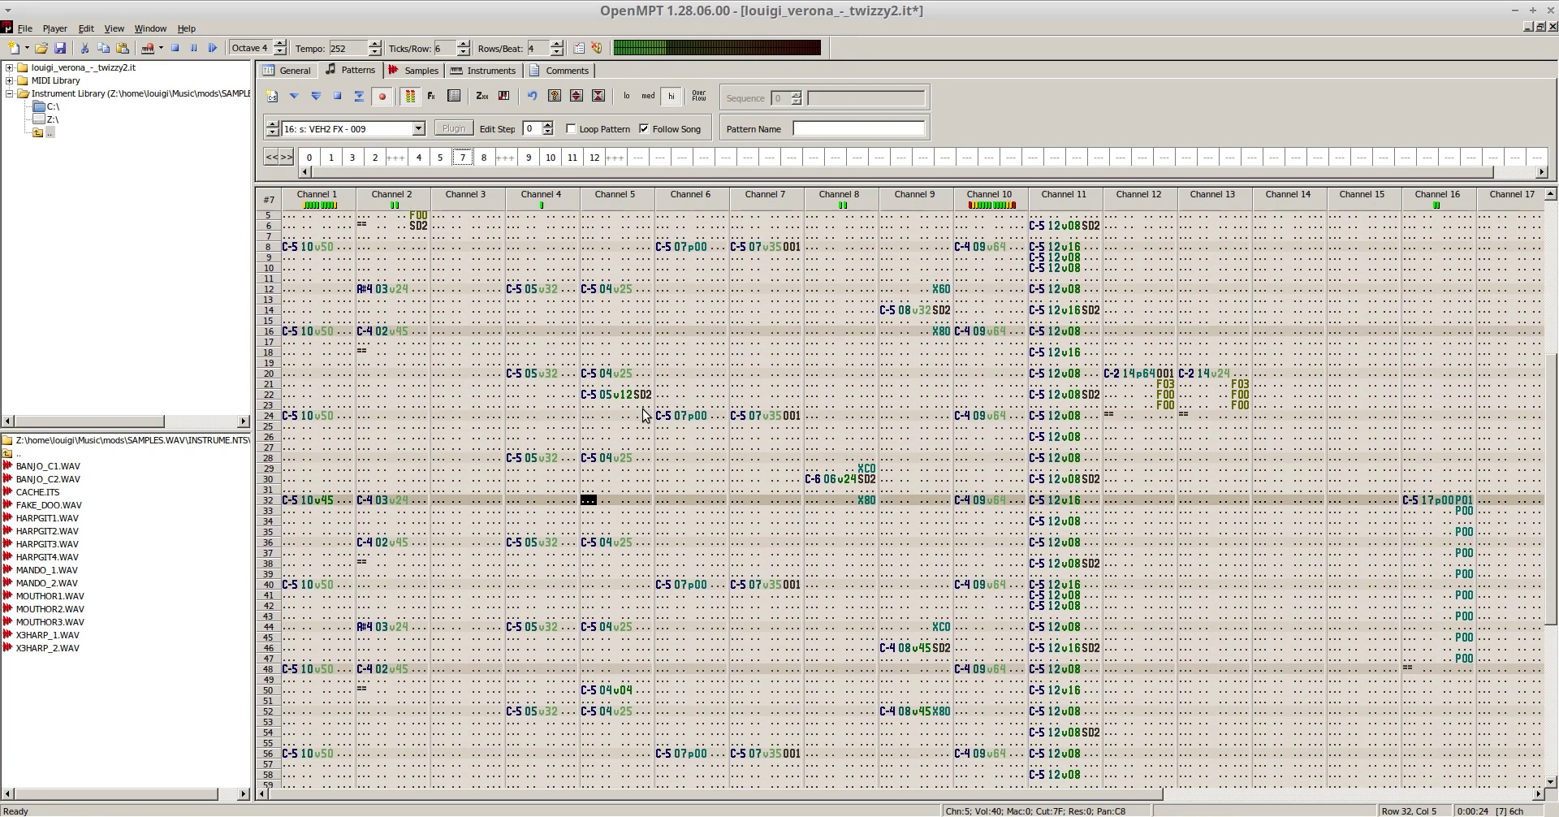
pyautogui.press('F8')
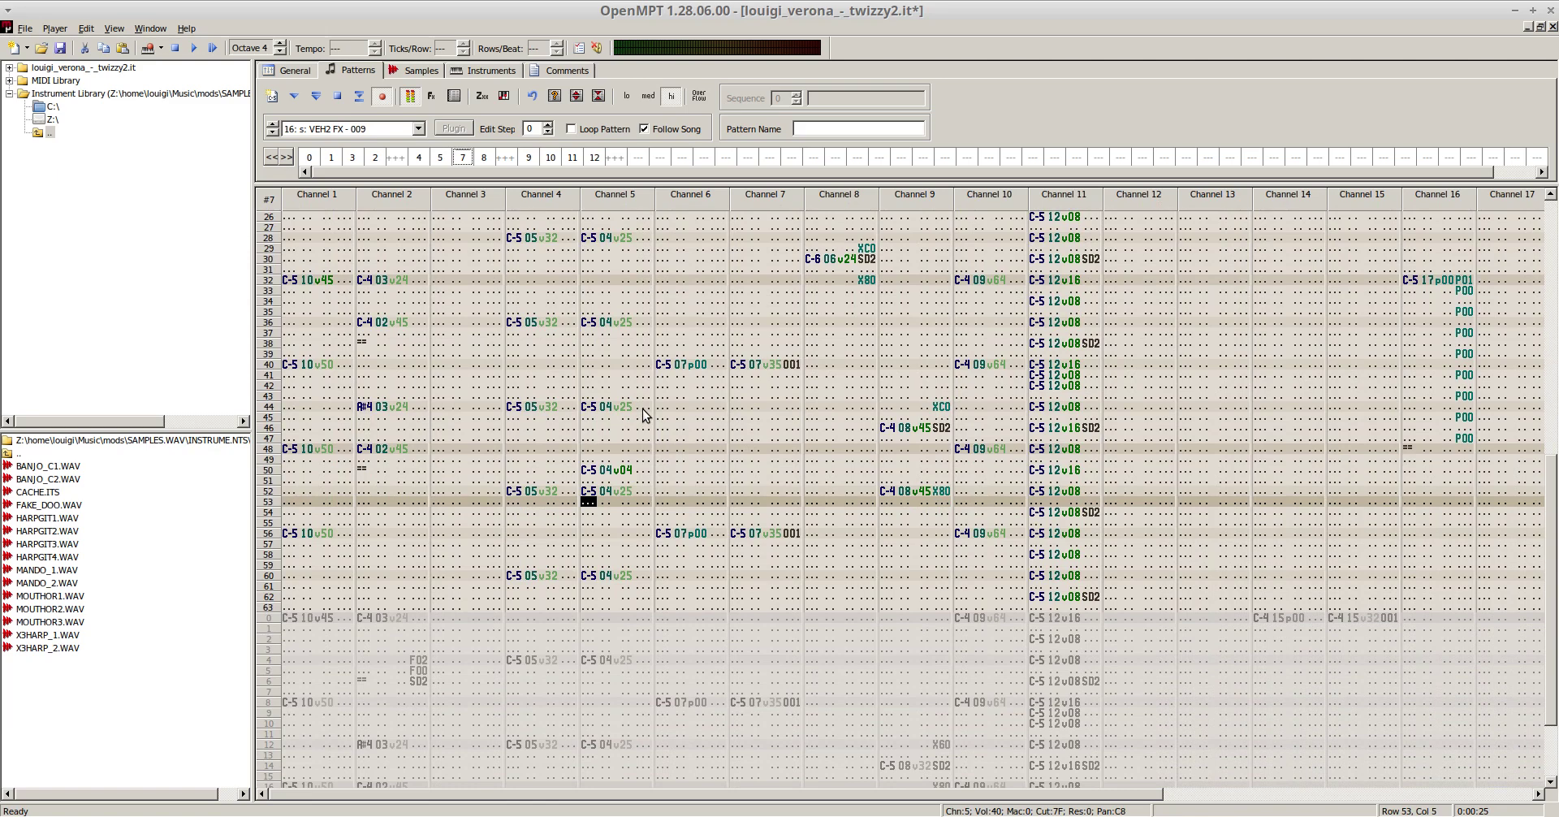
pyautogui.press('F6')
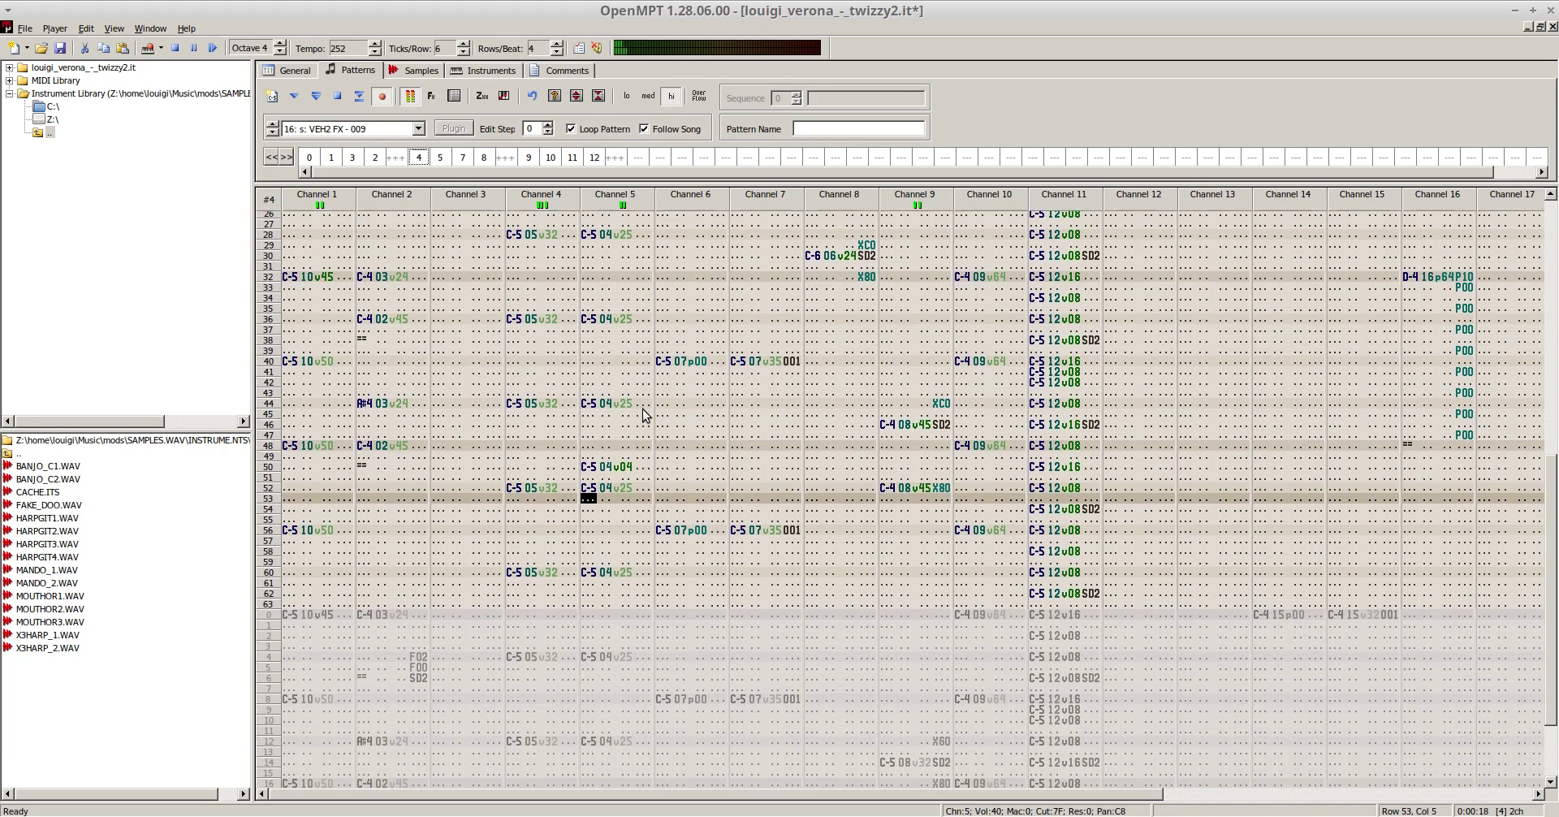
pyautogui.press('F8')
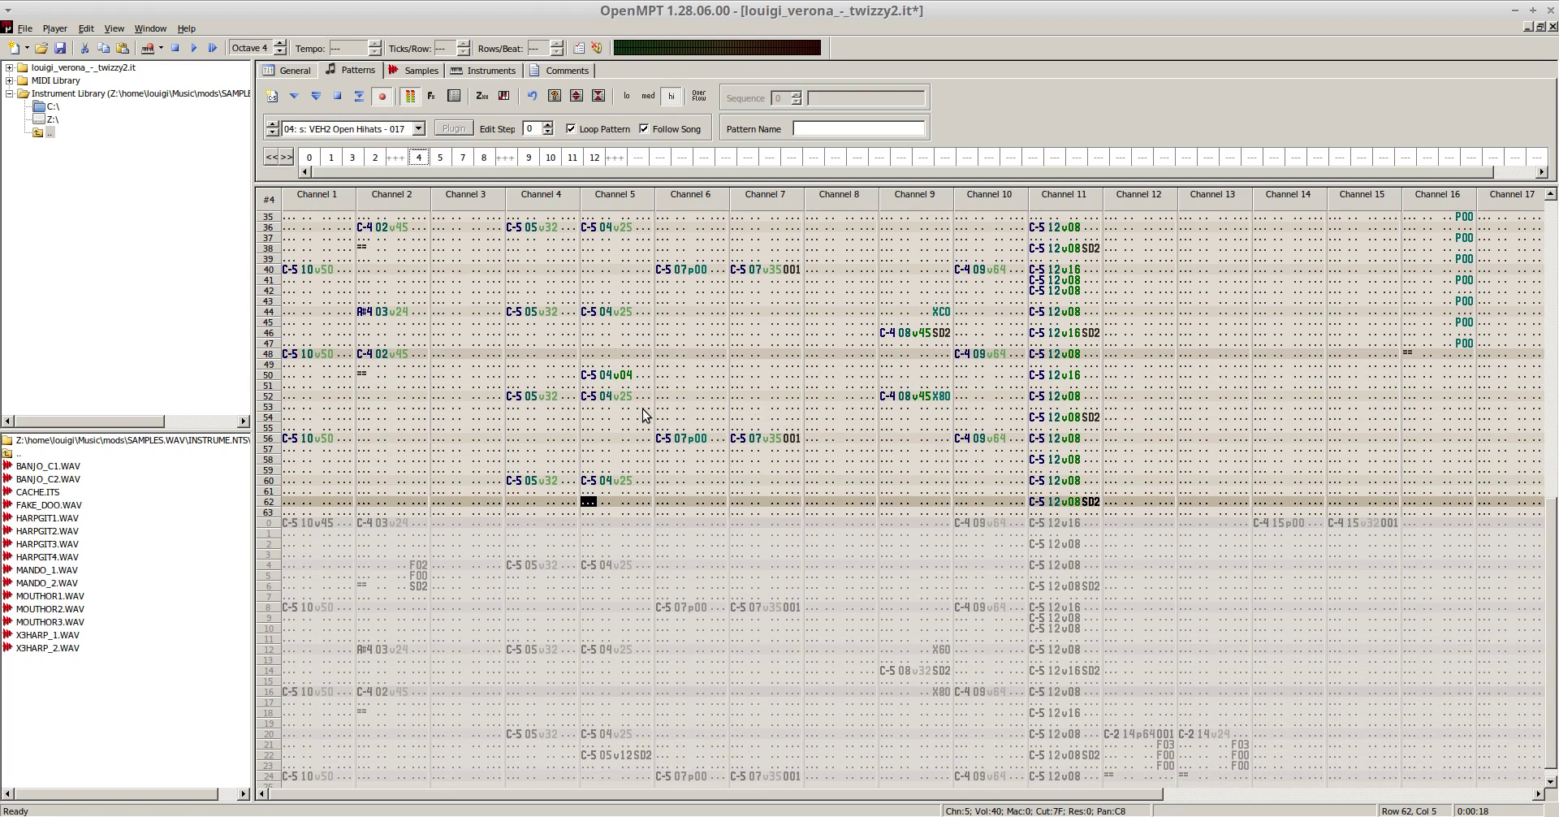
# - Enter a C-5 note with instrument 04 and volume 12 in row 62 of channel 5 in pattern 4, and play the pattern
pyautogui.press('q')
pyautogui.press('Right')
pyautogui.press('Right')
pyautogui.press('Left')
pyautogui.press('Left')
pyautogui.press('F6')
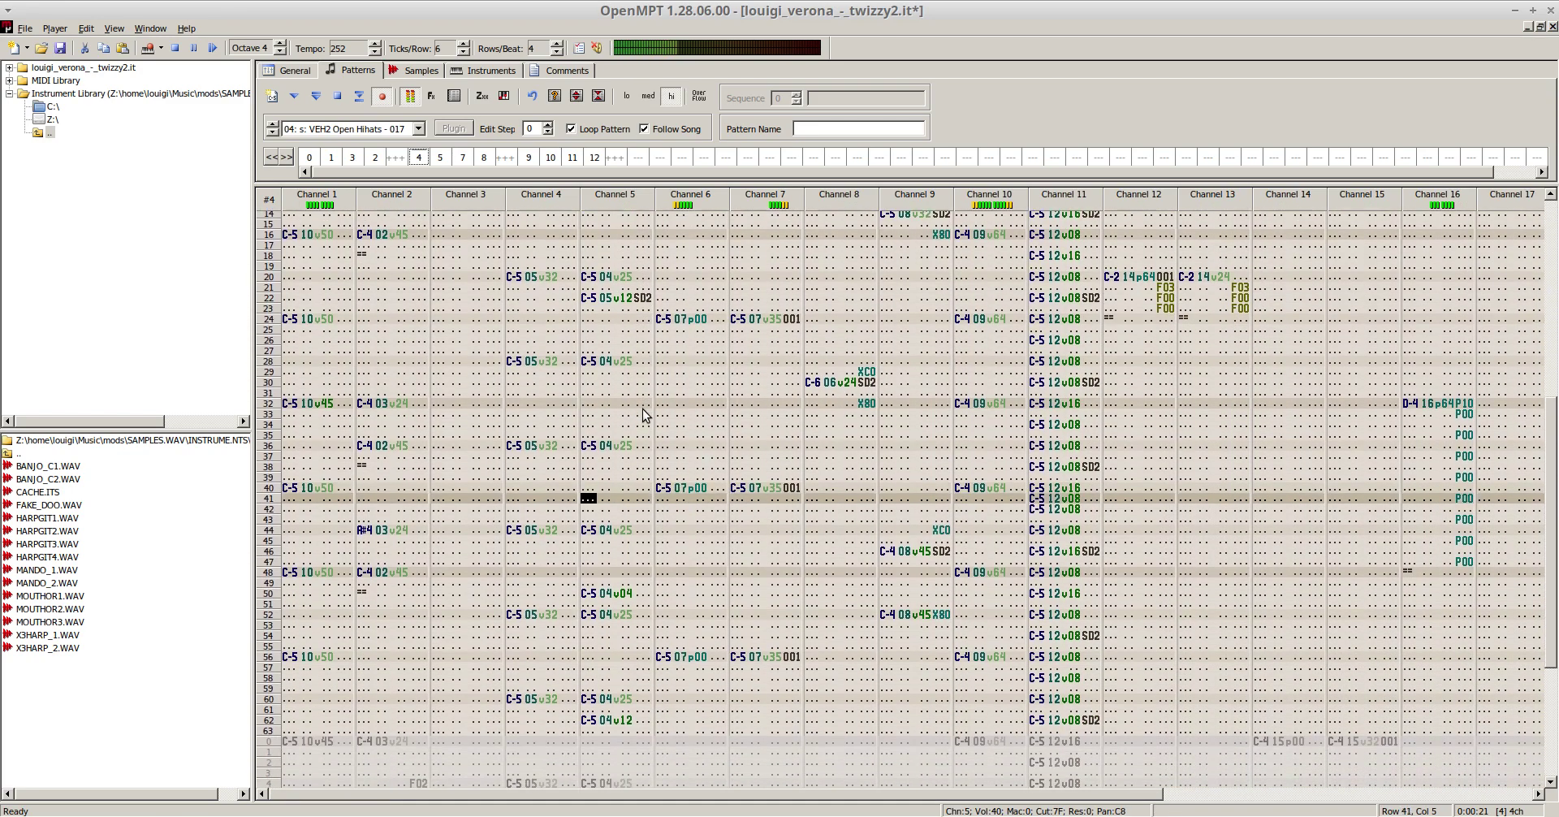
pyautogui.press('F8')
# - Set the channel 5 volumes in pattern 4 to 12 in row 60 and 25 in row 62, and play the result
pyautogui.press('Right')
pyautogui.press('Right')
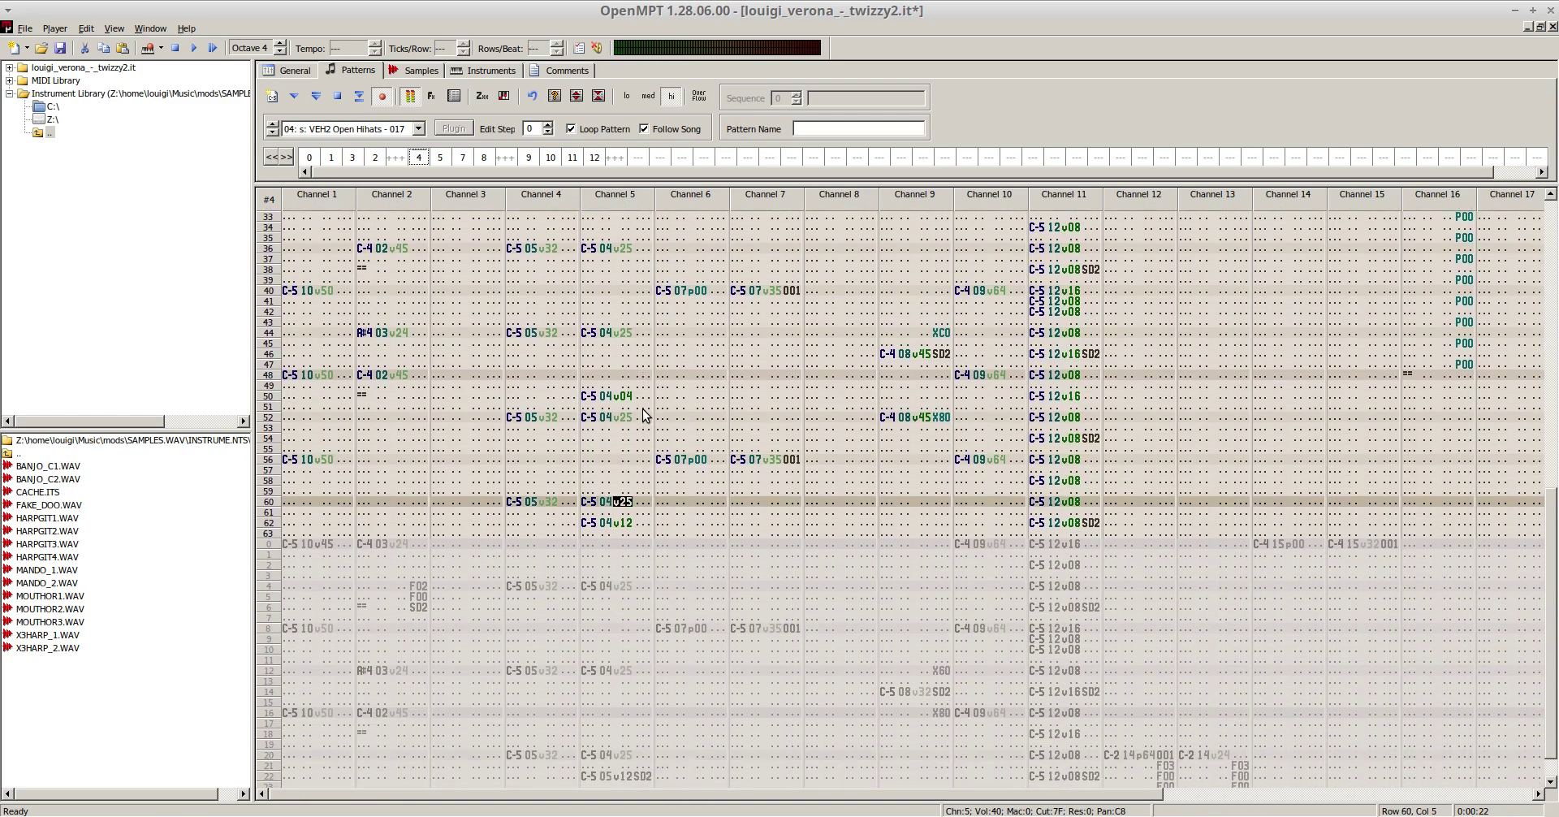
pyautogui.write('12')
pyautogui.press('Down')
pyautogui.press('Down')
pyautogui.write('25')
pyautogui.press('Up')
pyautogui.press('Up')
pyautogui.press('Up')
pyautogui.press('Up')
pyautogui.press('Up')
pyautogui.press('Up')
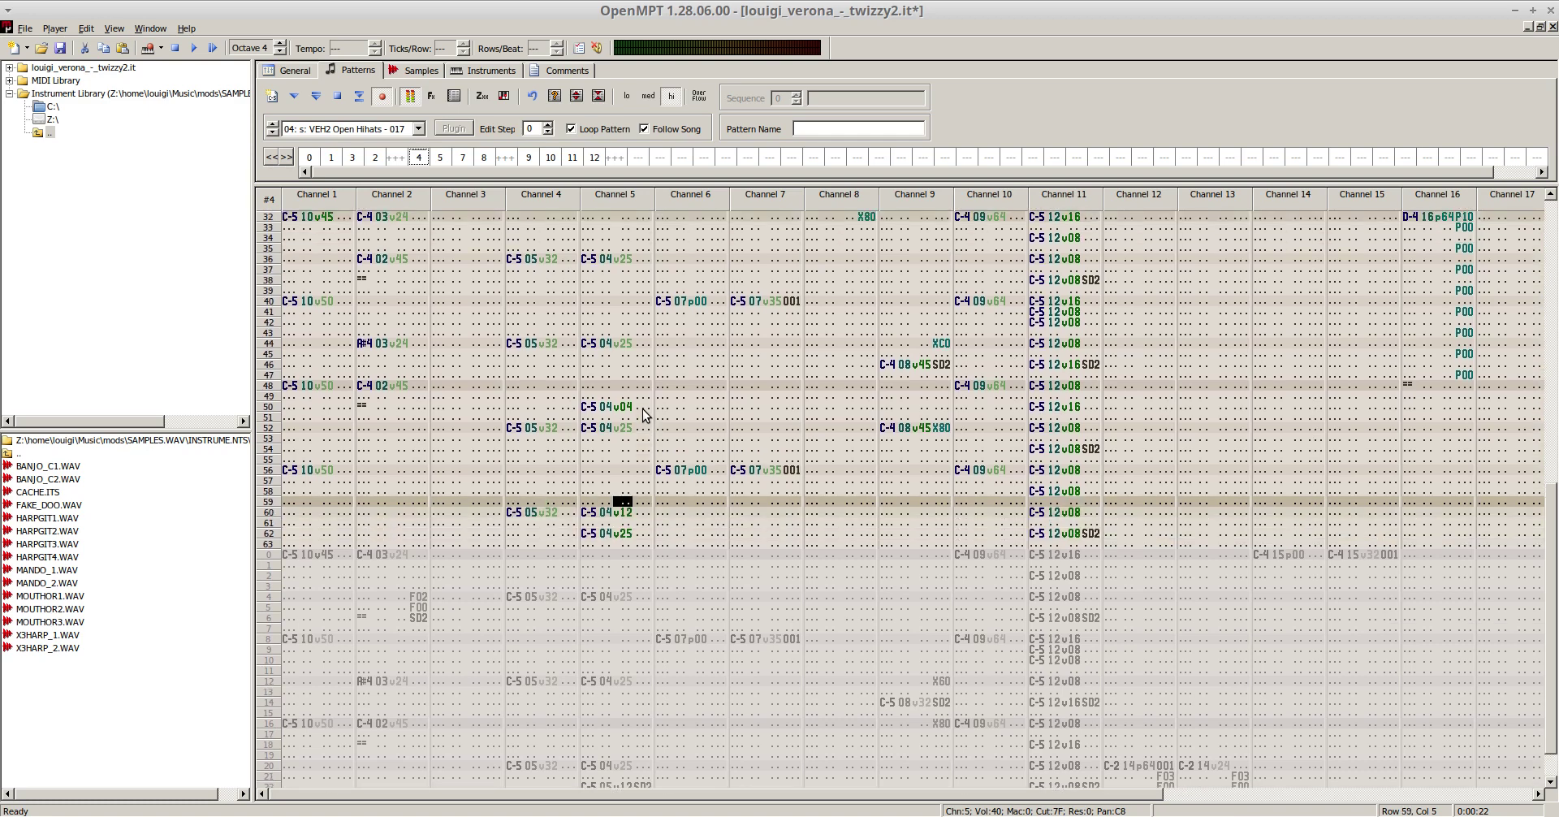
pyautogui.press('Left')
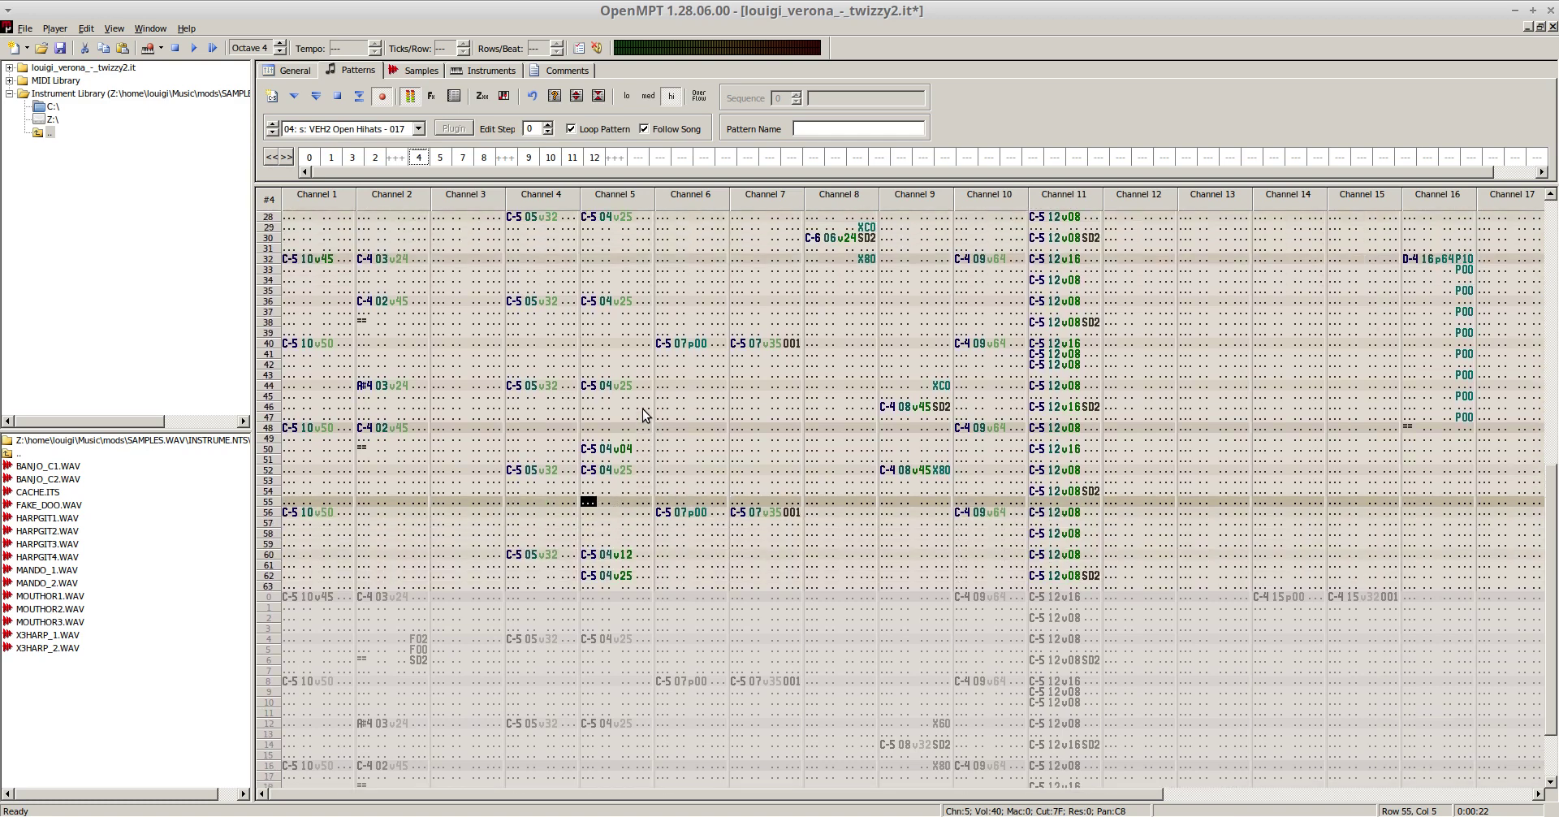
pyautogui.press('F5')
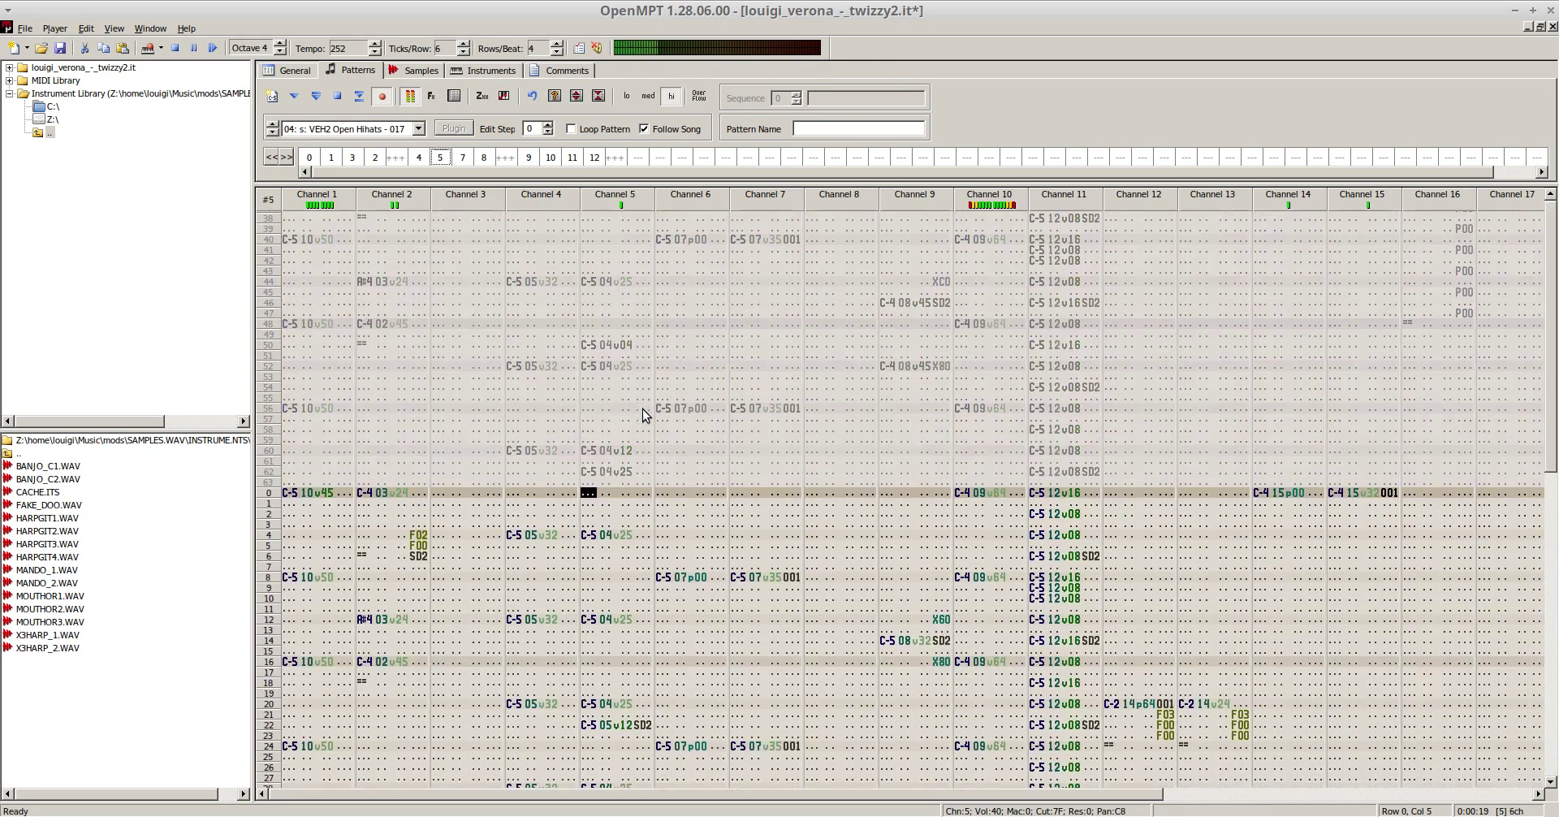
pyautogui.press('F8')
# - Set the volume of the row 60 note in channel 5 of pattern 4 to 08
pyautogui.press('Up')
pyautogui.press('Up')
pyautogui.press('Up')
pyautogui.press('Up')
pyautogui.press('Up')
pyautogui.press('Up')
pyautogui.press('Up')
pyautogui.press('Up')
pyautogui.press('Up')
pyautogui.press('Up')
pyautogui.press('Up')
pyautogui.press('Up')
pyautogui.press('Up')
pyautogui.press('Up')
pyautogui.press('Up')
pyautogui.press('Up')
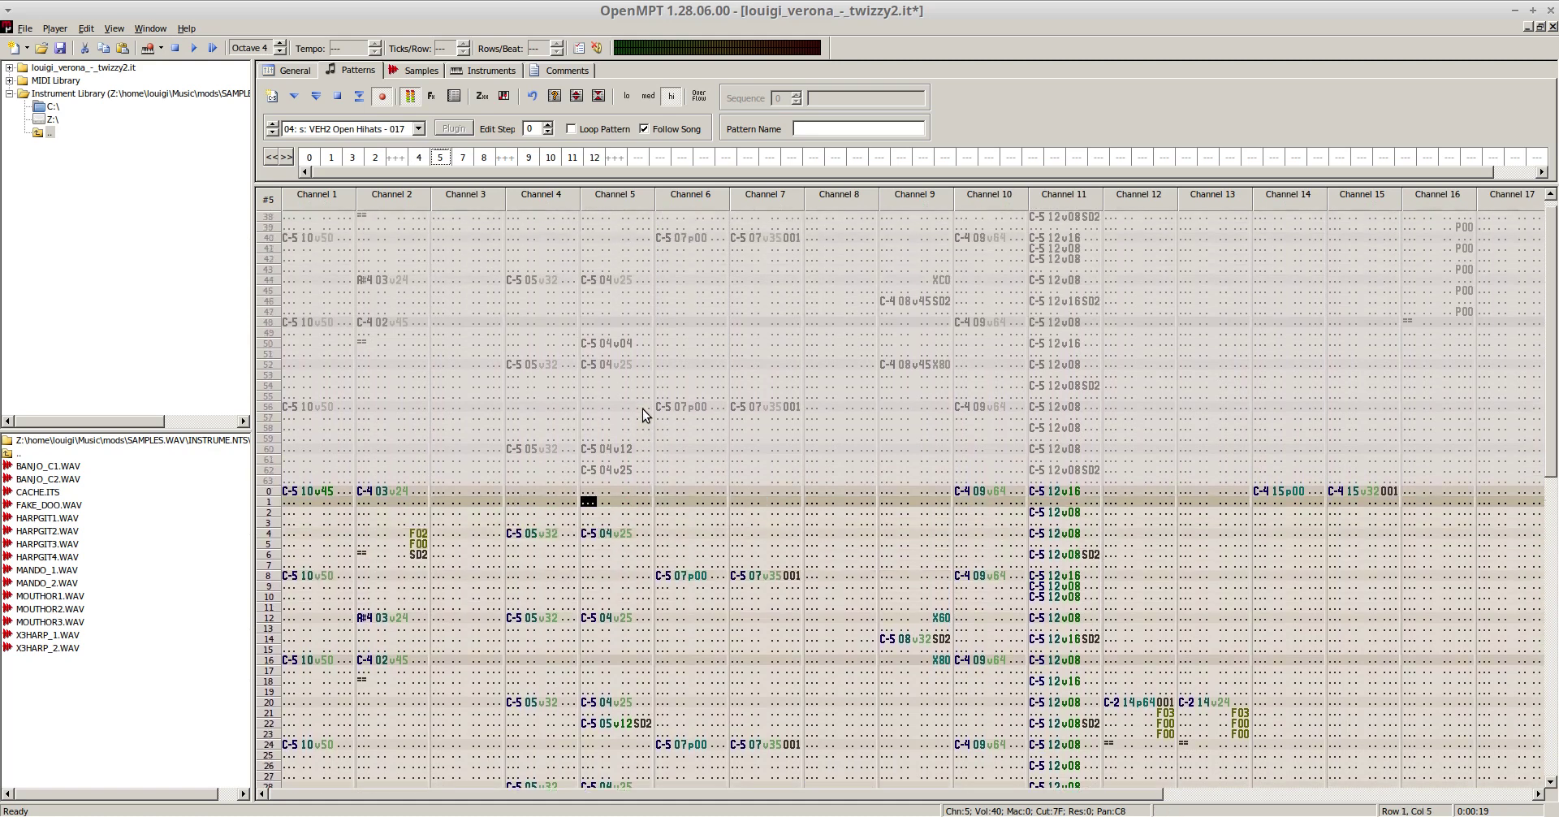
pyautogui.press('Right')
pyautogui.press('Right')
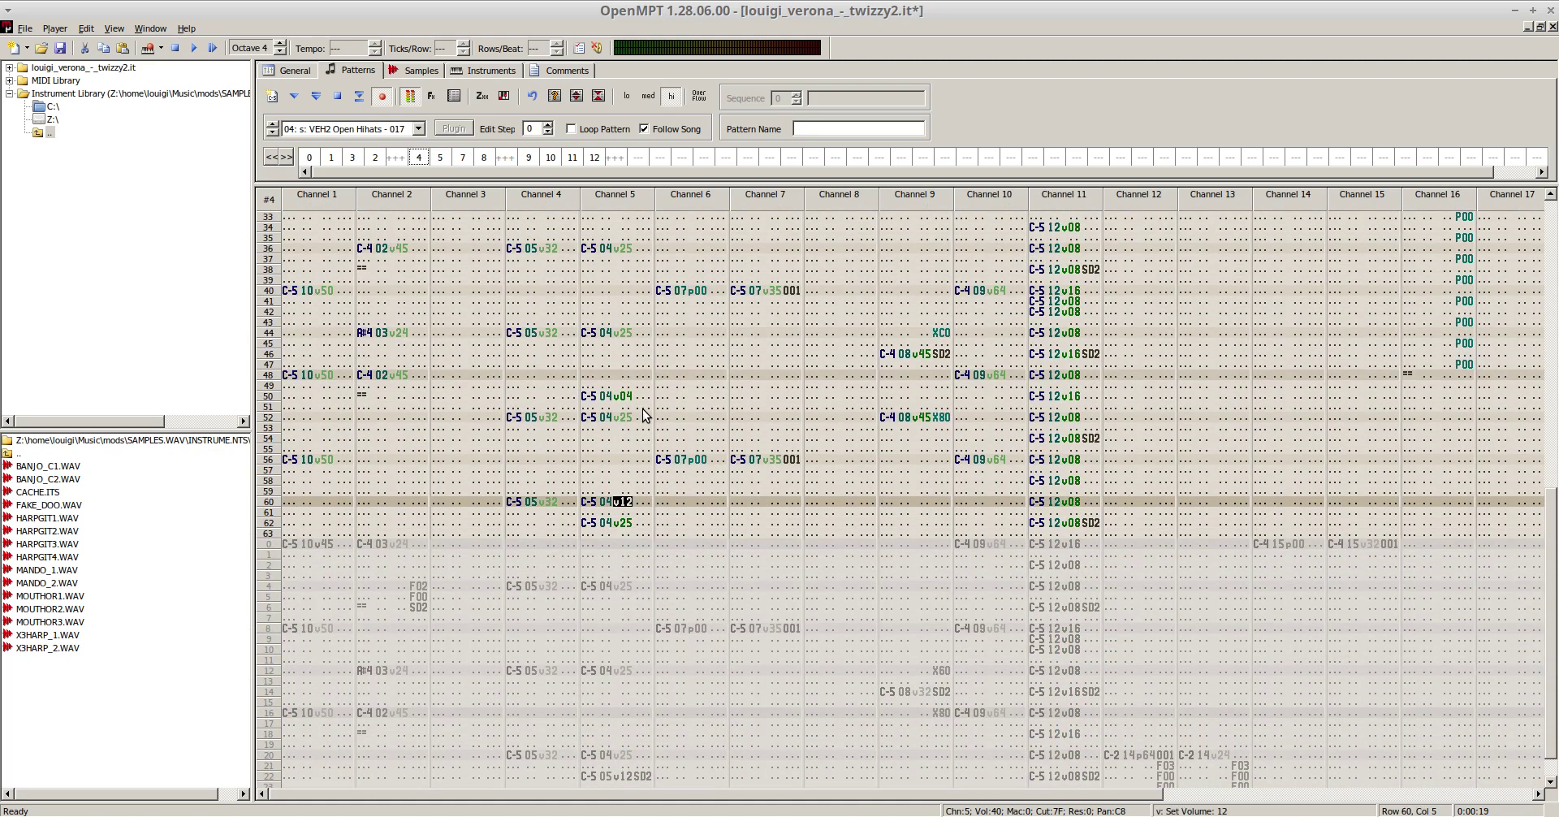
pyautogui.write('08')
# - Play the song from the beginning, save the module, and stop playback in pattern 5
pyautogui.press('F5')
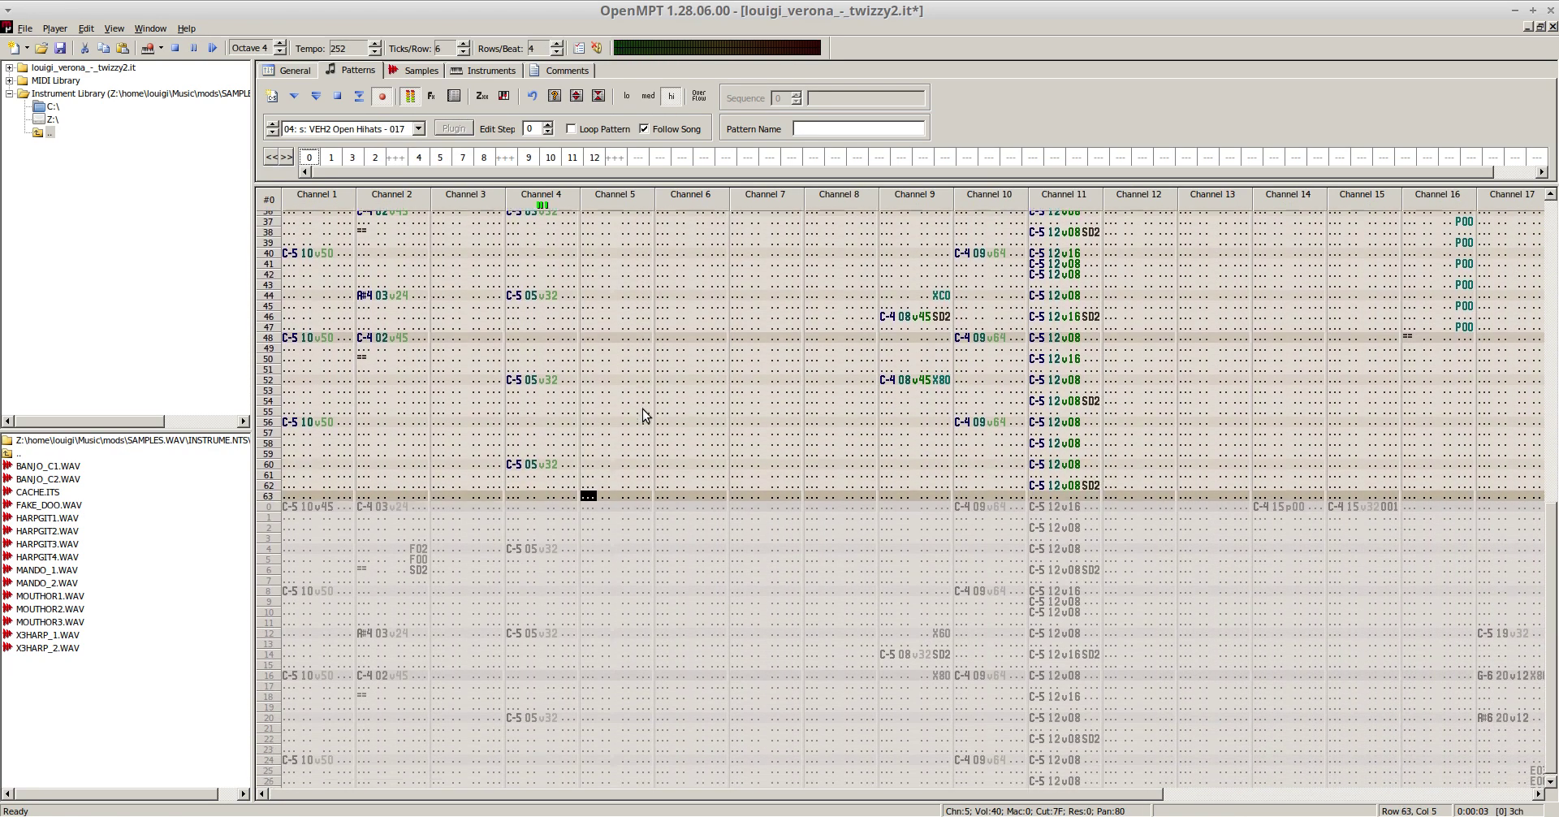
pyautogui.click(60, 49)
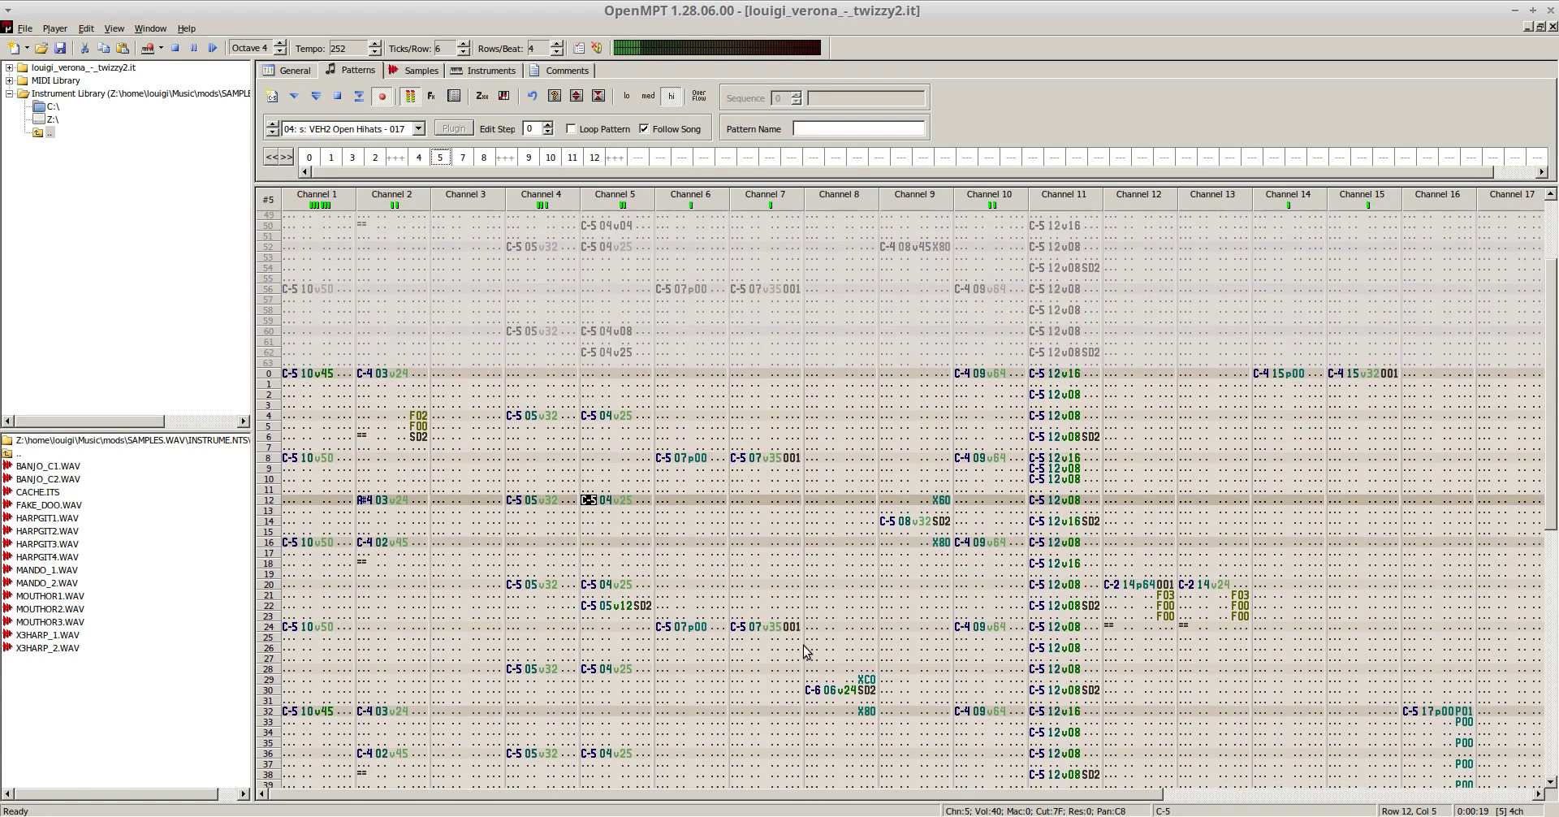
pyautogui.click(337, 96)
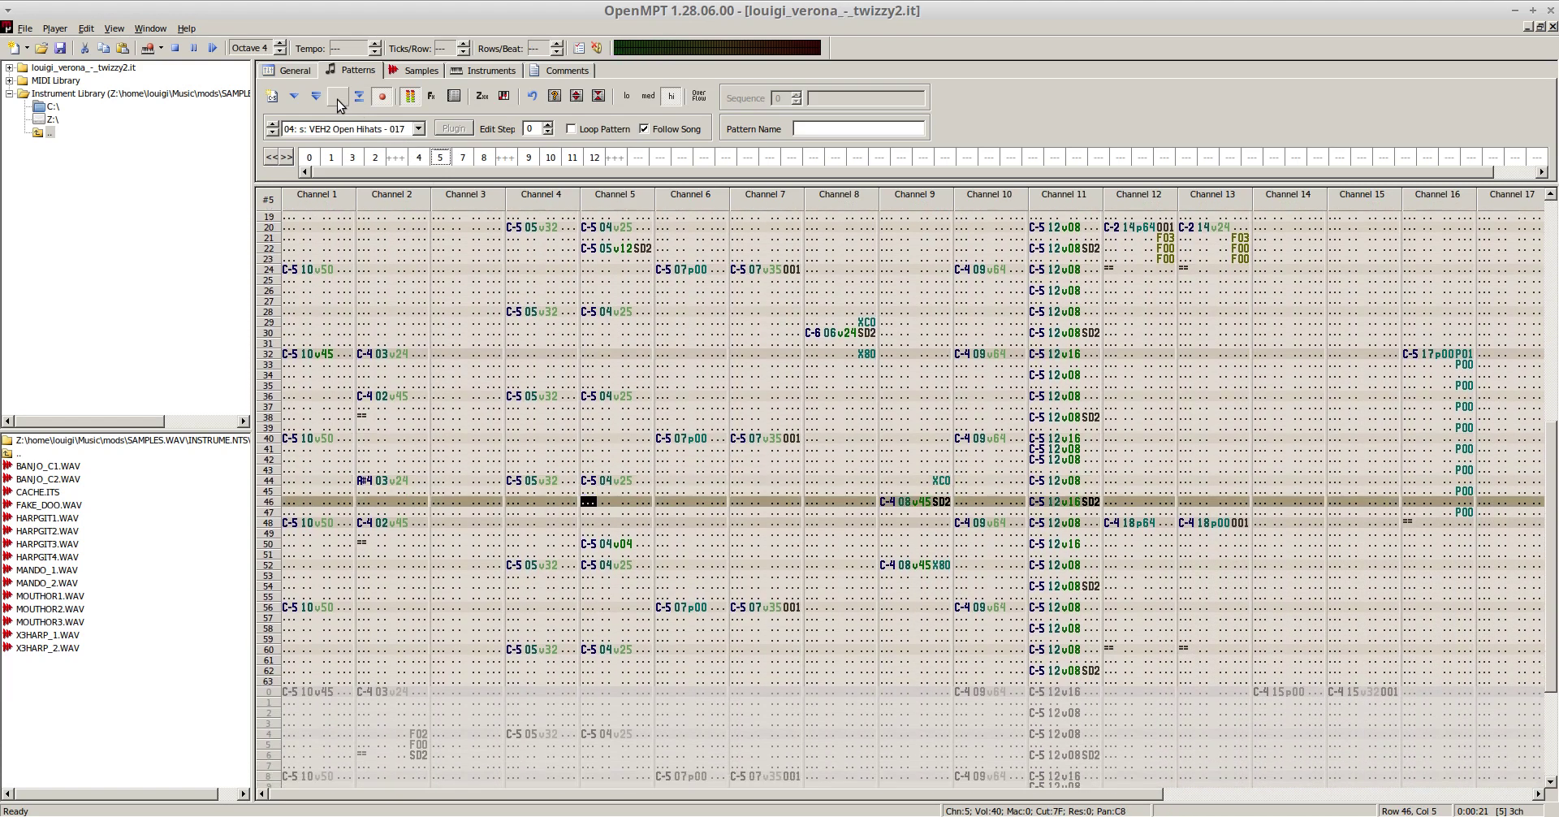
# - Change the row 62 note in channel 5 of pattern 4 to instrument 05 with volume 32, and play the pattern
pyautogui.scroll(11, 602, 540)
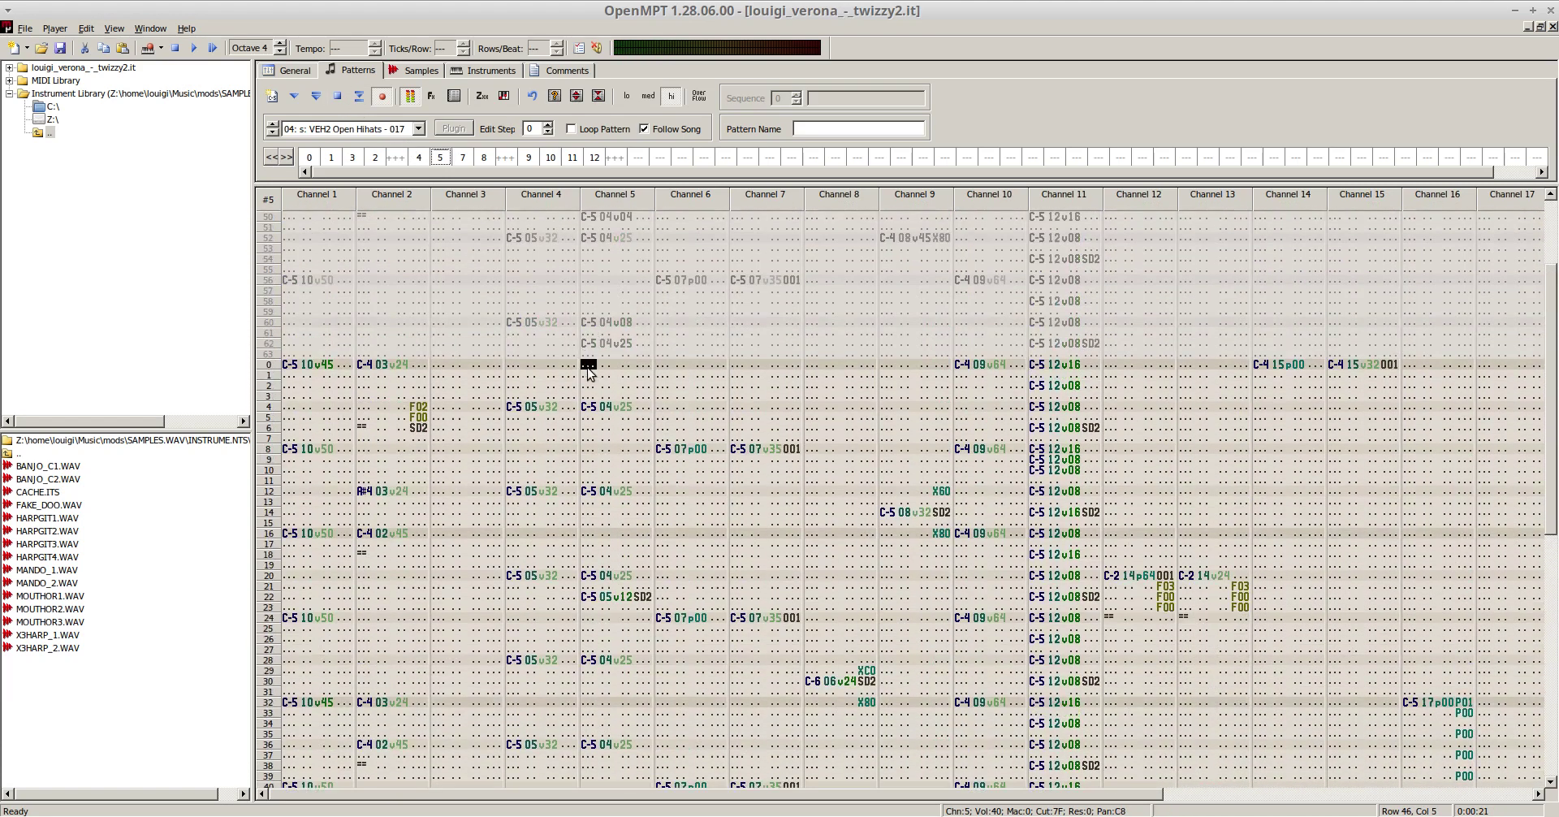
pyautogui.scroll(4, 877, 349)
pyautogui.press('Up')
pyautogui.press('Up')
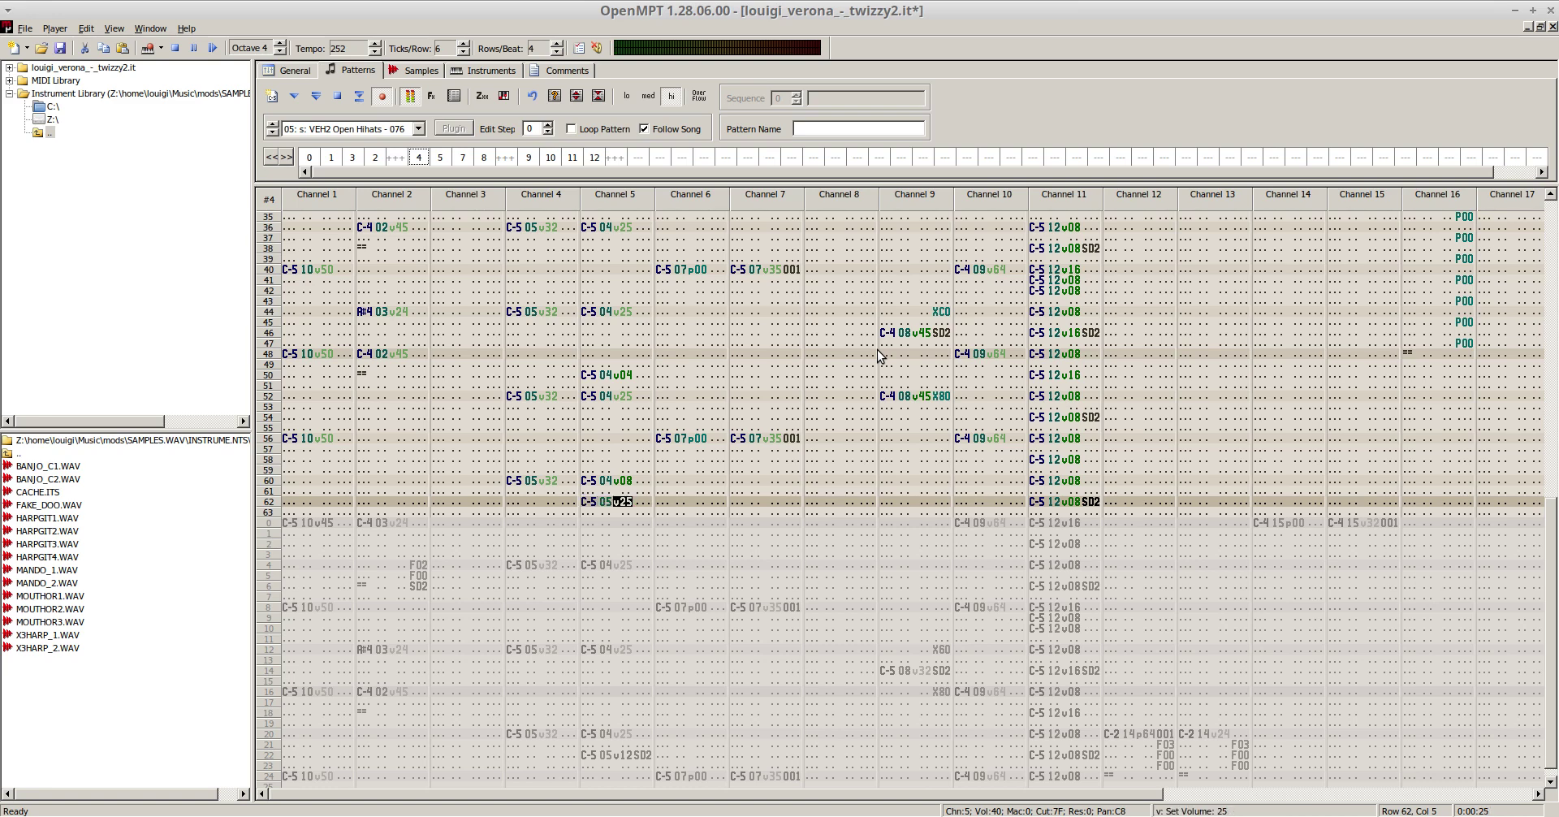
pyautogui.press('F6')
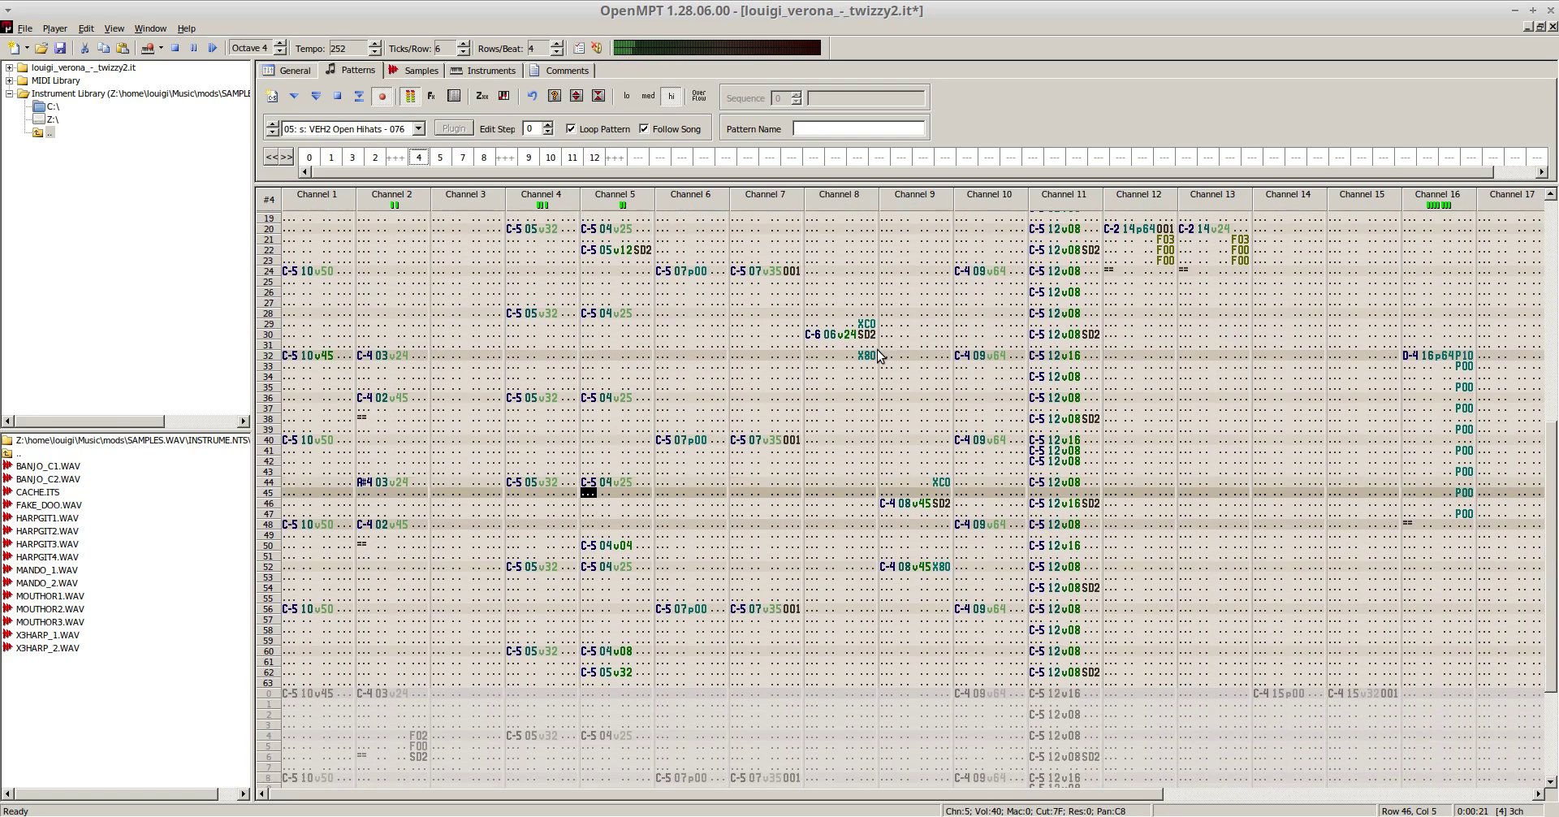
pyautogui.press('F8')
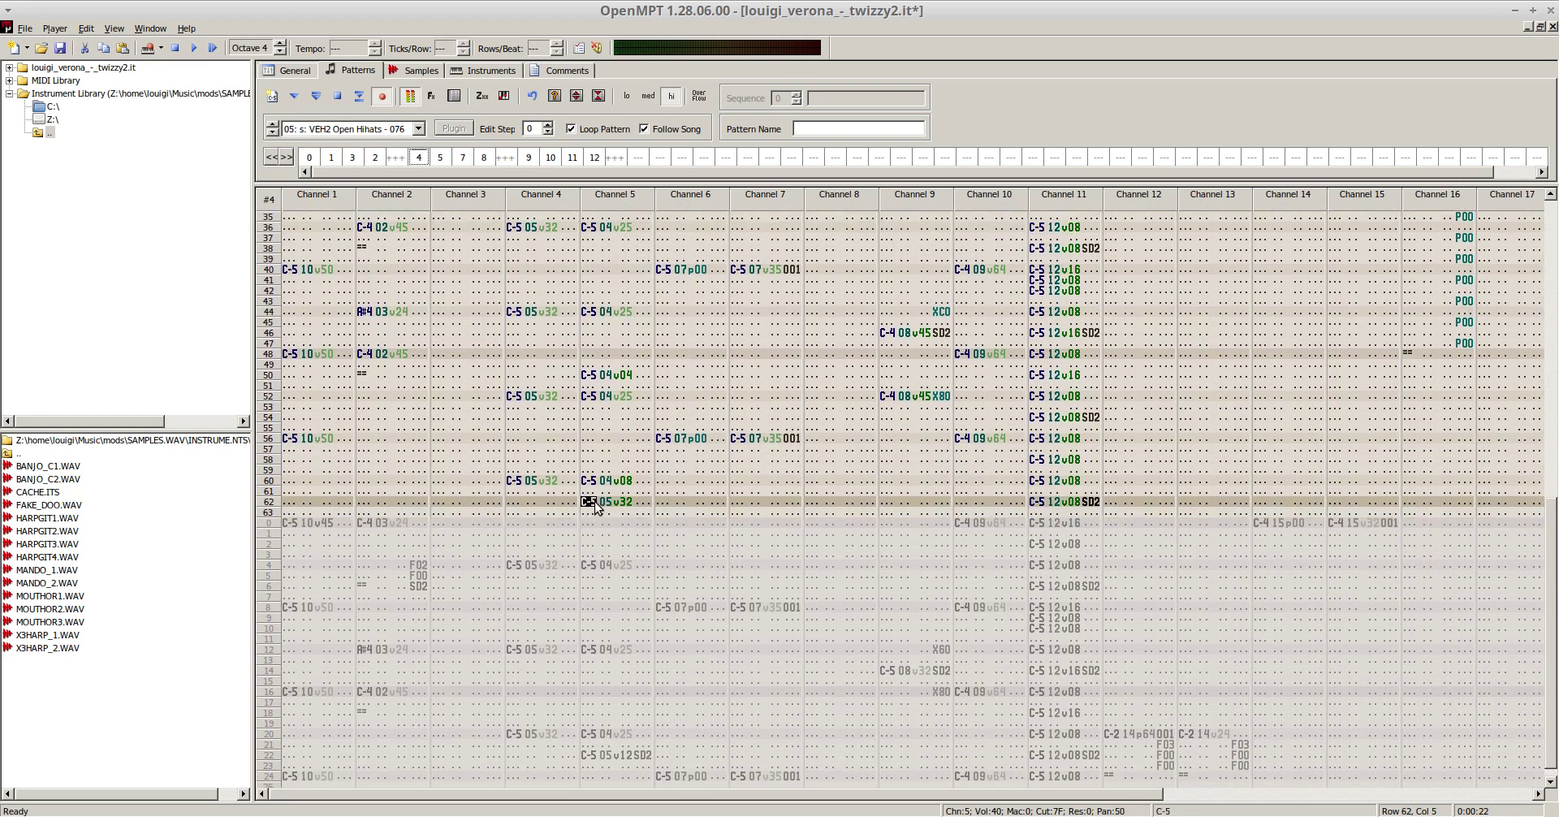
# - Replace the row 62 note in channel 5 of pattern 4 with a C-5 of instrument 08 at volume 32 in channel 9, and play it
pyautogui.press('Left')
pyautogui.press('Right')
pyautogui.press('Right')
pyautogui.press('Right')
pyautogui.press('Right')
pyautogui.press('Right')
pyautogui.press('Right')
pyautogui.press('Right')
pyautogui.press('Right')
pyautogui.press('Right')
pyautogui.press('Right')
pyautogui.press('Right')
pyautogui.press('Right')
pyautogui.press('Right')
pyautogui.press('Right')
pyautogui.press('Right')
pyautogui.press('Right')
pyautogui.press('Right')
pyautogui.press('Right')
pyautogui.press('Right')
pyautogui.press('Right')
pyautogui.press('Right')
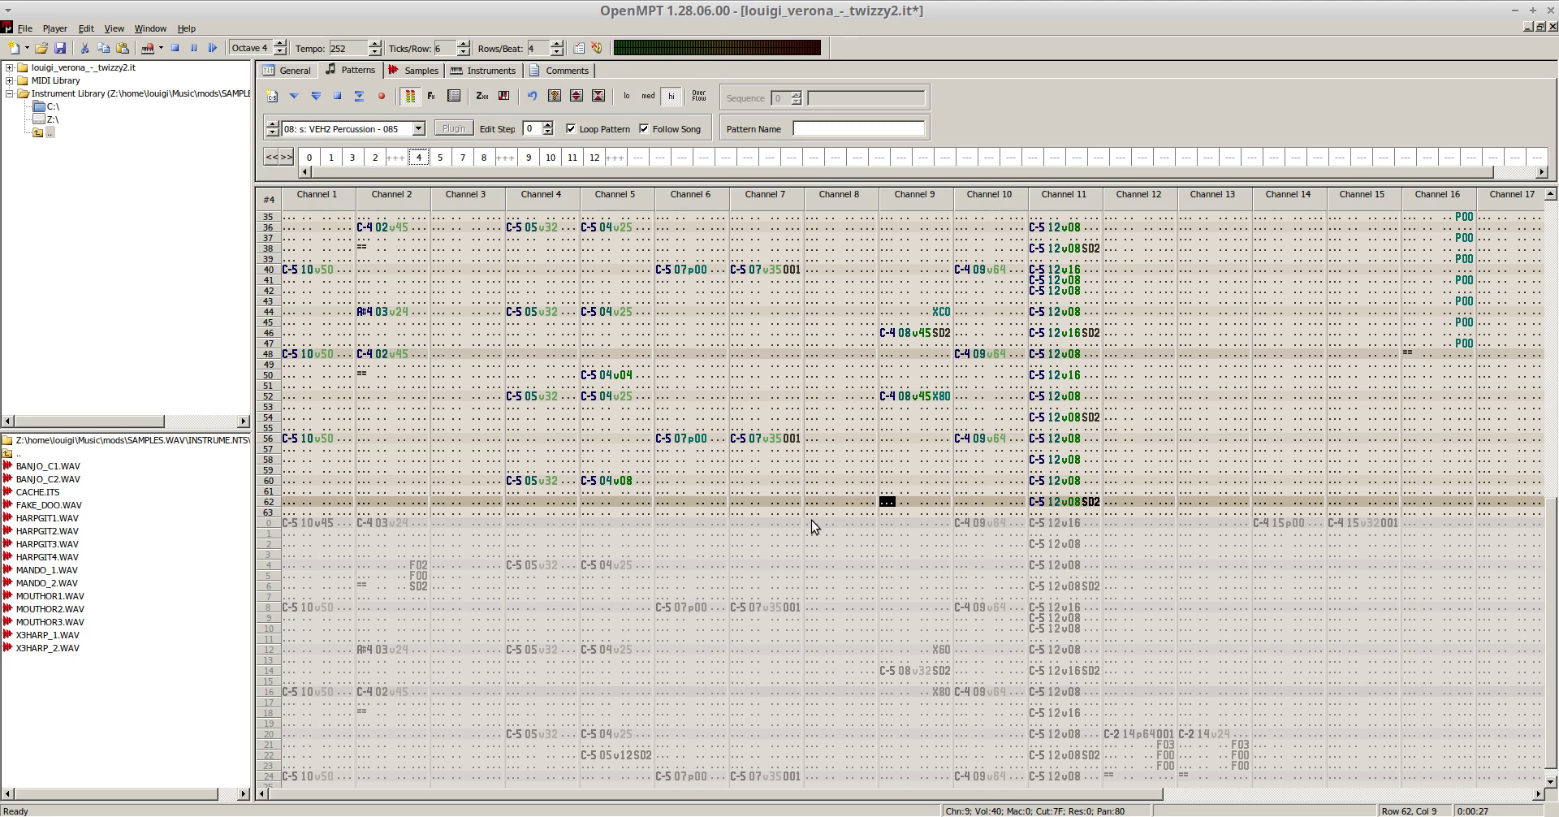
pyautogui.press('space')
pyautogui.press('q')
pyautogui.press('F5')
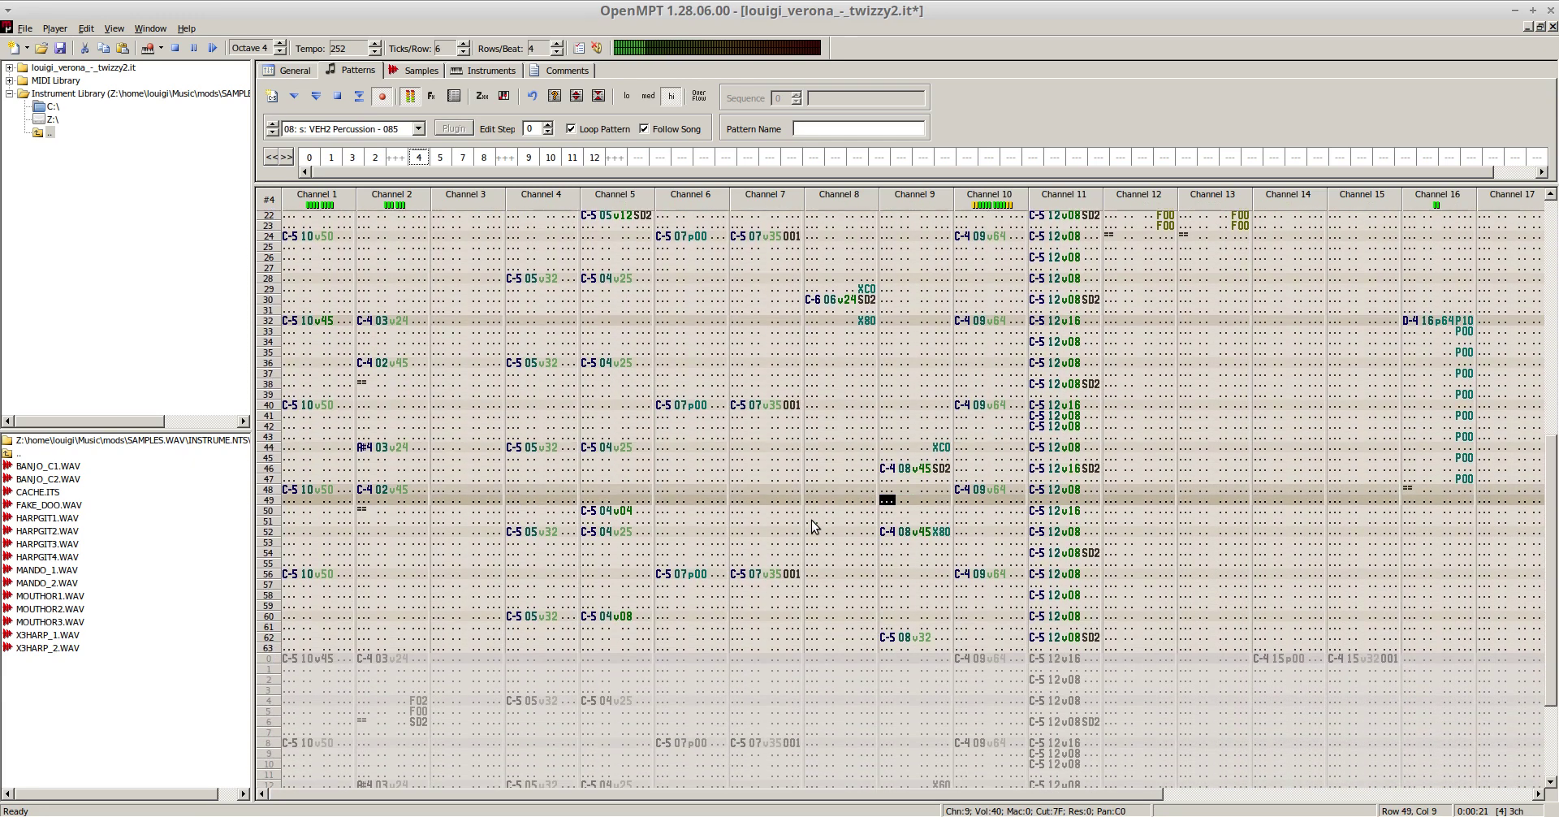
pyautogui.press('F5')
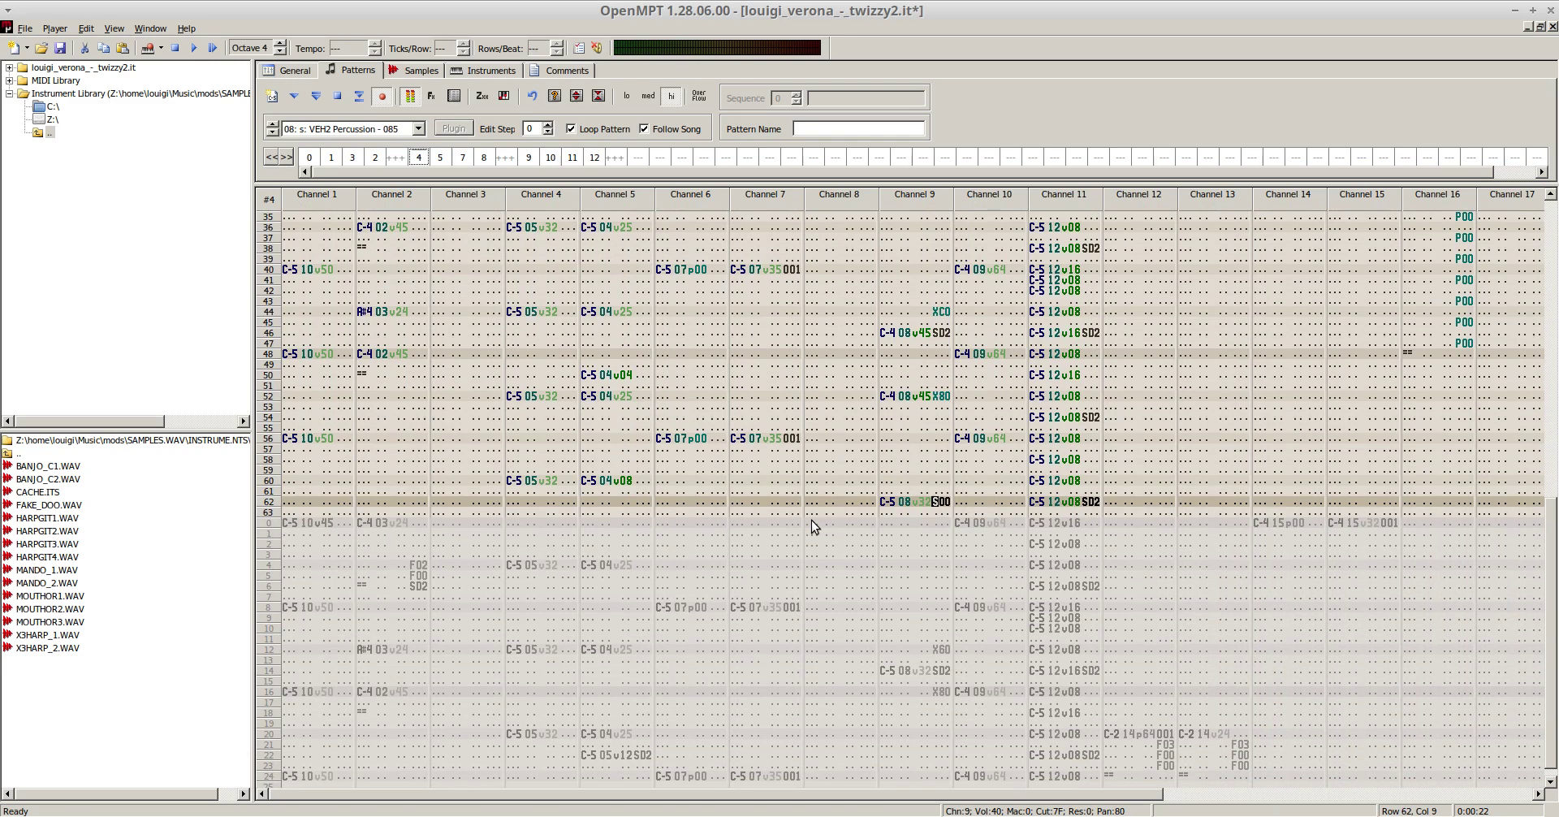
# - Add effect SD2 to the row 62 note in channel 9, repeat it in patterns 9 and 11, and play and save the module
pyautogui.press('F5')
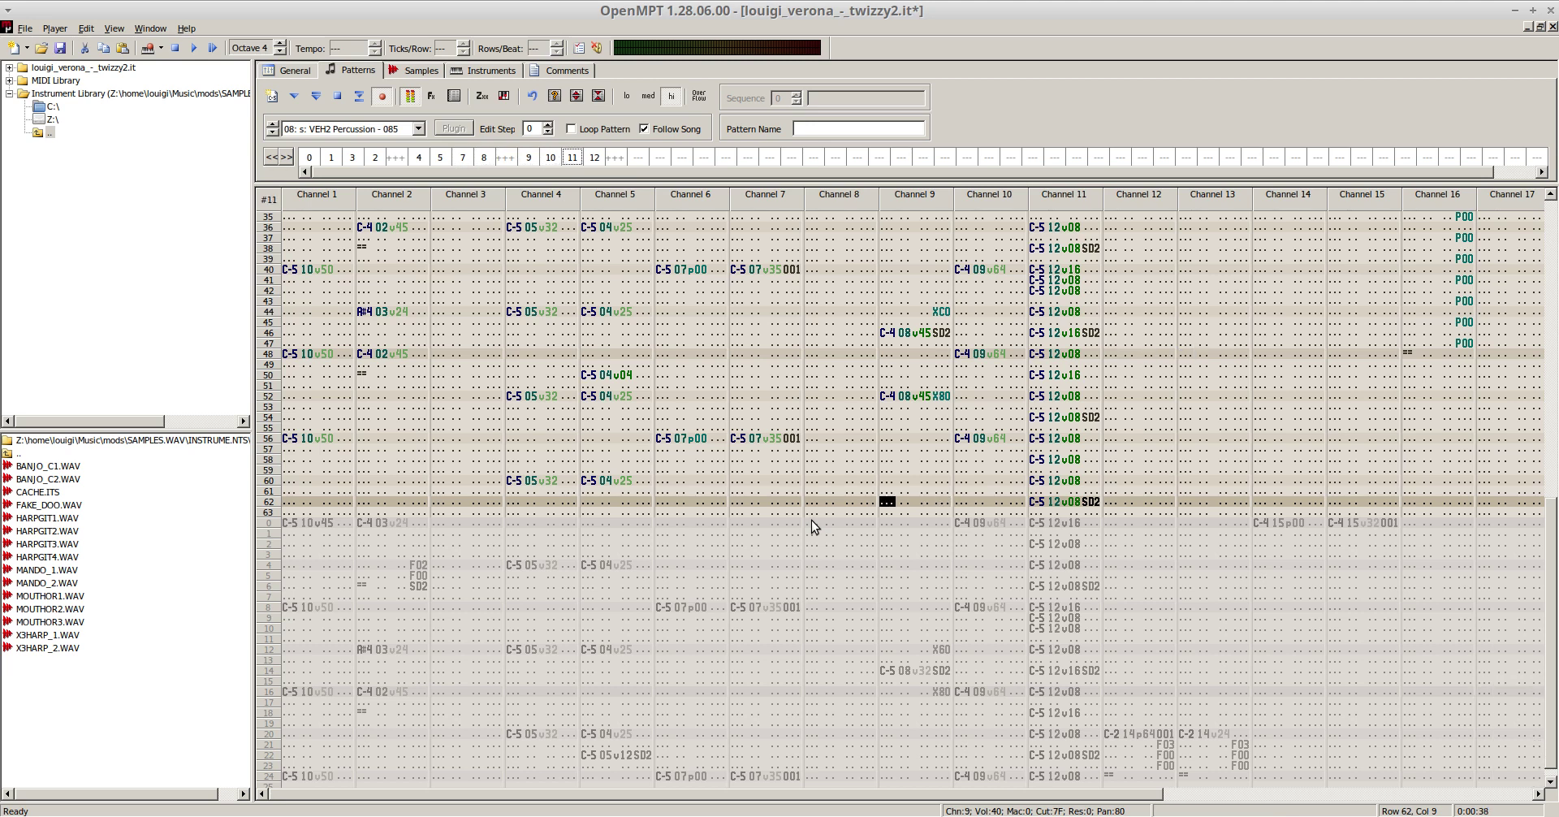
pyautogui.press('F5')
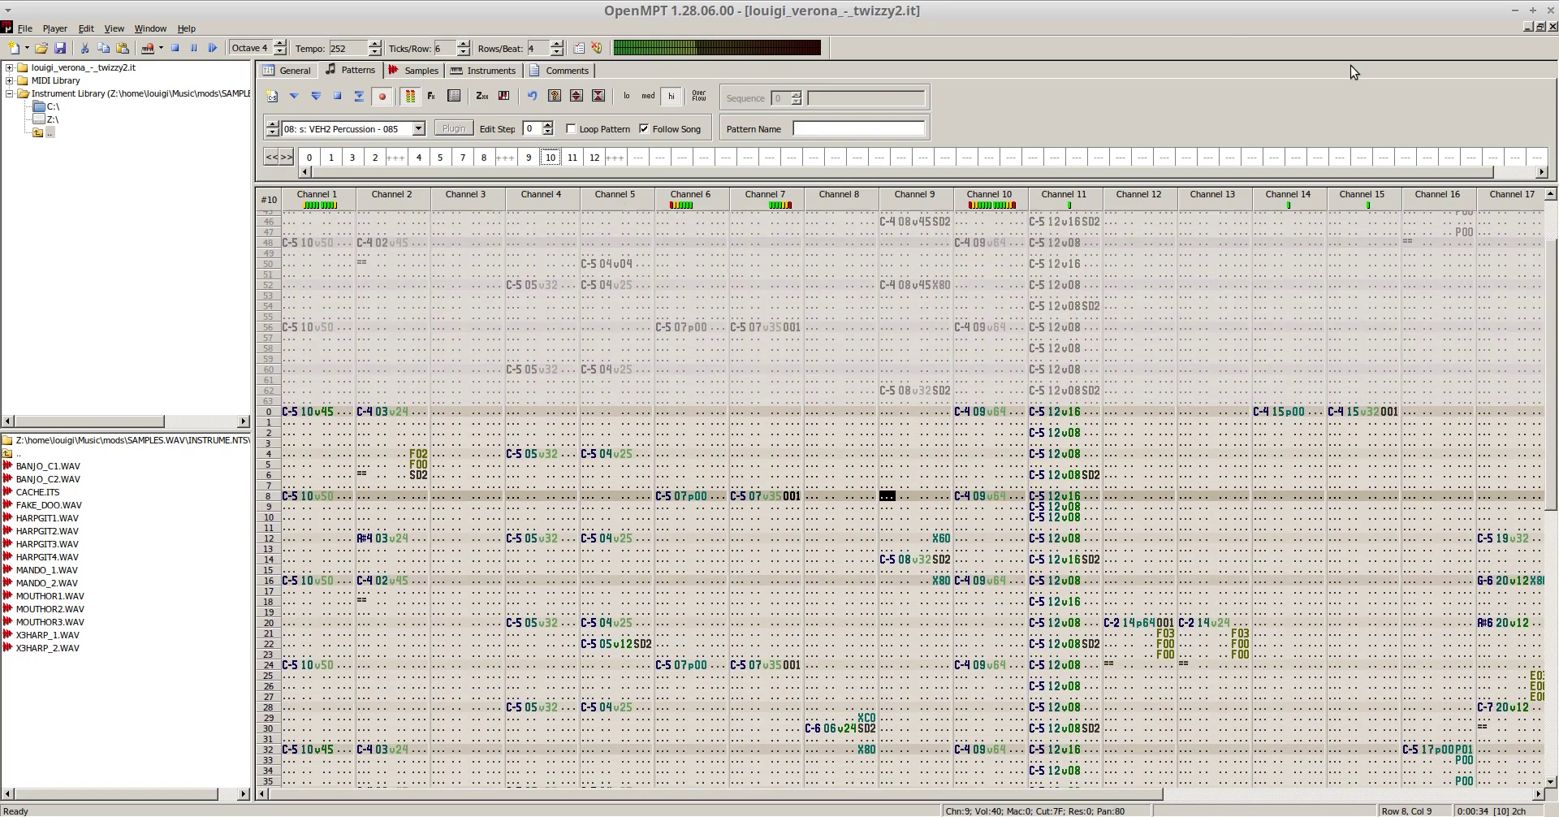
pyautogui.press('F5')
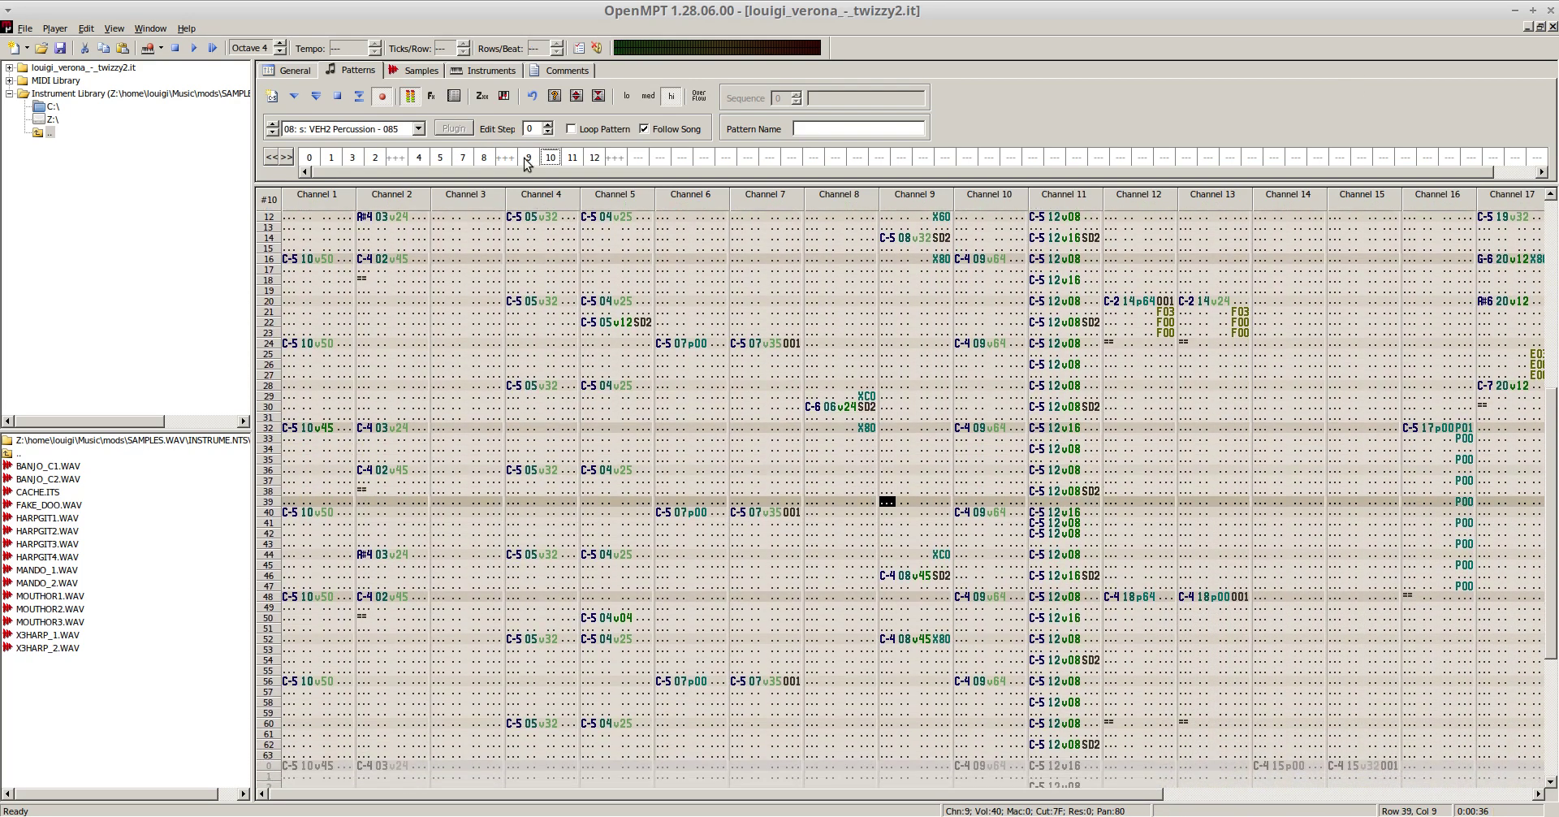
# - Play pattern 9, and clear rows 20 to 26 of channels 12 and 13 in it
pyautogui.press('F6')
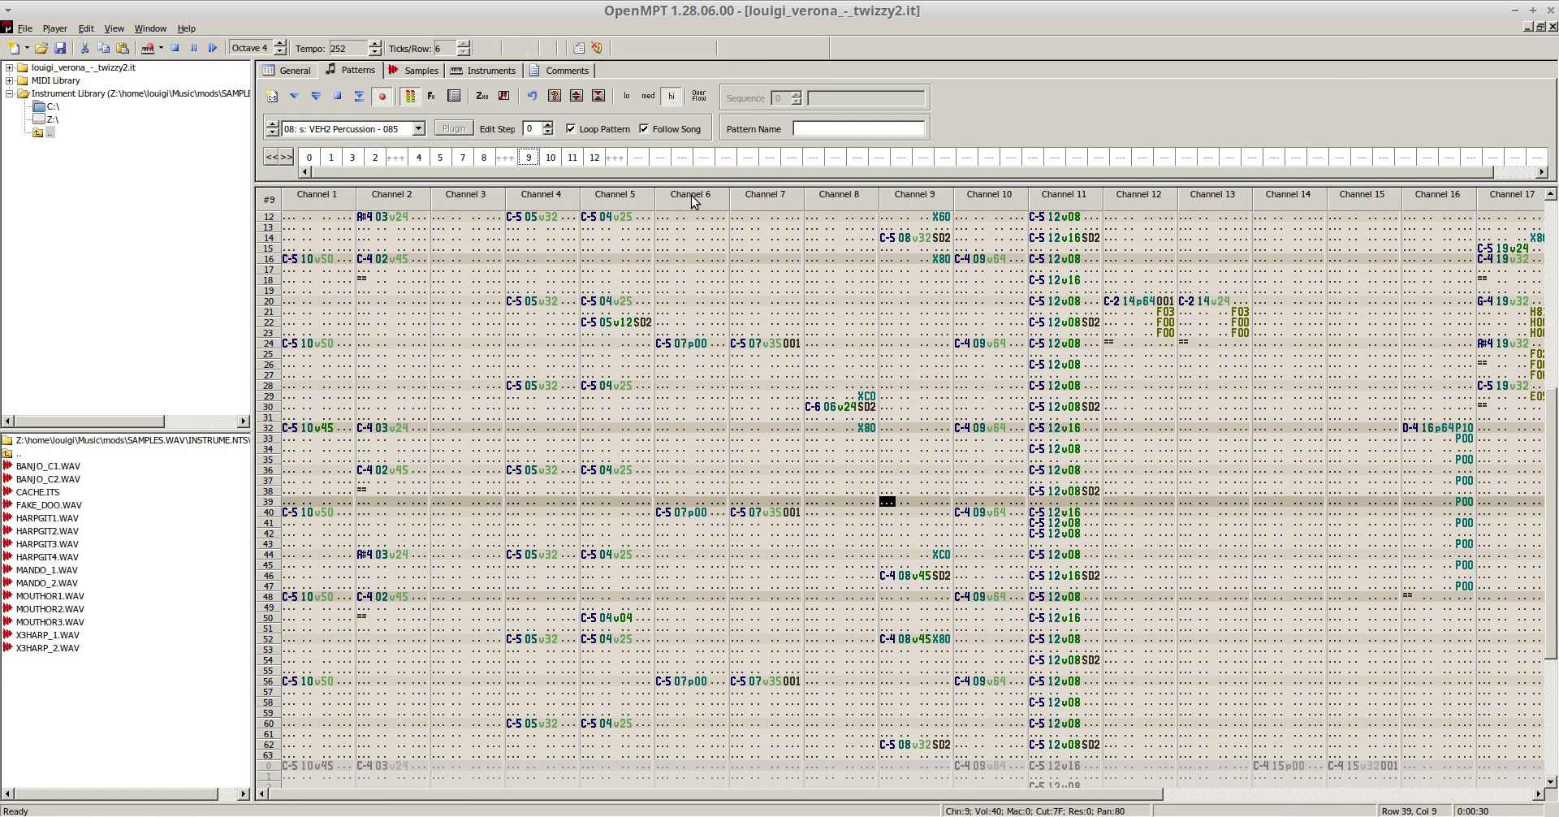
pyautogui.press('Right')
pyautogui.press('Right')
pyautogui.press('Right')
pyautogui.press('Right')
pyautogui.press('Right')
pyautogui.press('Right')
pyautogui.press('Right')
pyautogui.press('Right')
pyautogui.press('Right')
pyautogui.press('Right')
pyautogui.press('Right')
pyautogui.press('F8')
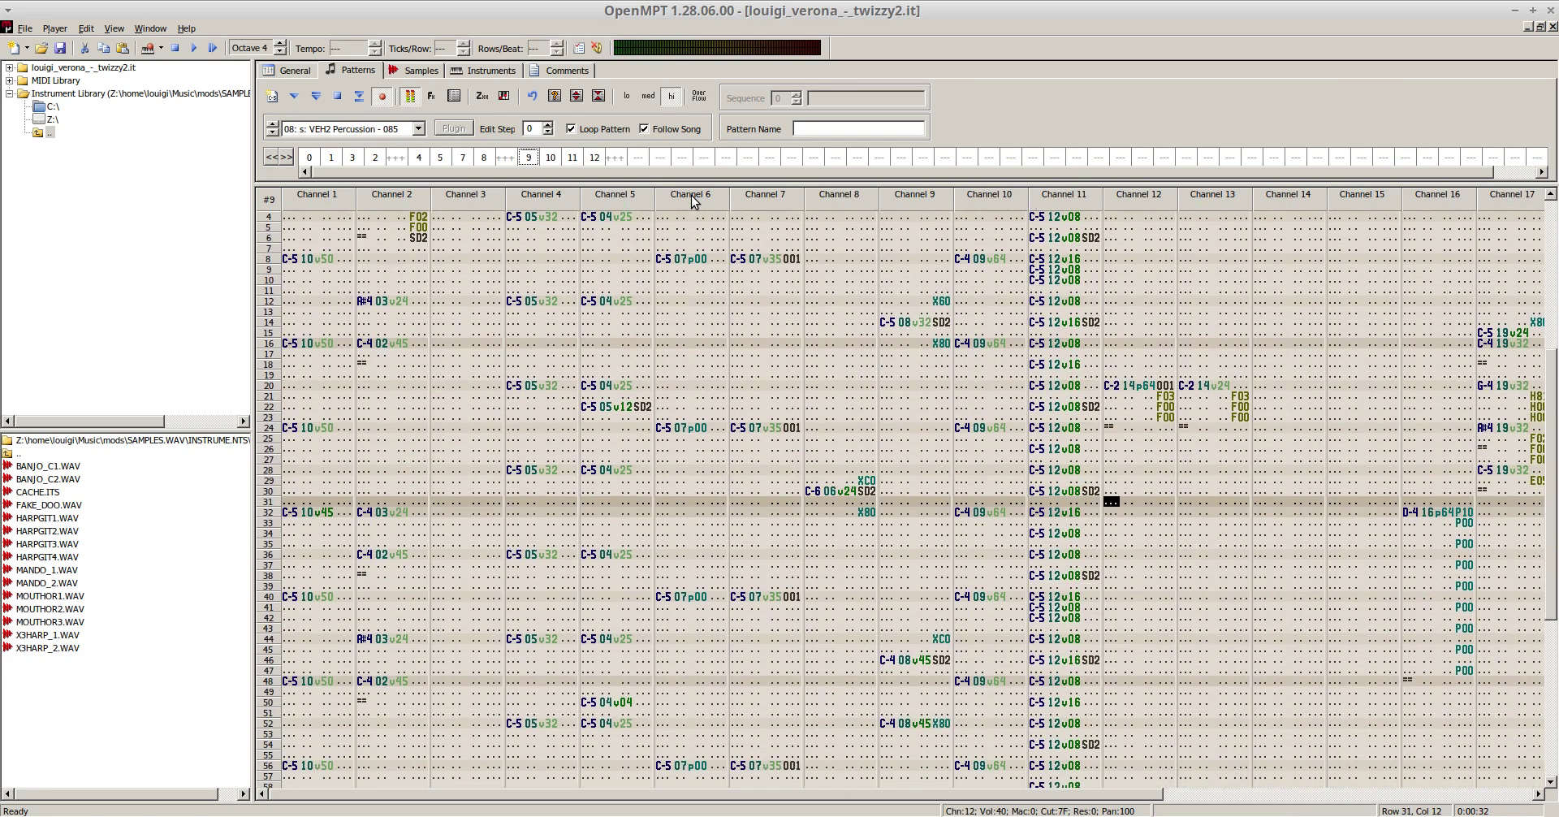
pyautogui.moveTo(1110, 386); pyautogui.dragTo(1235, 449)
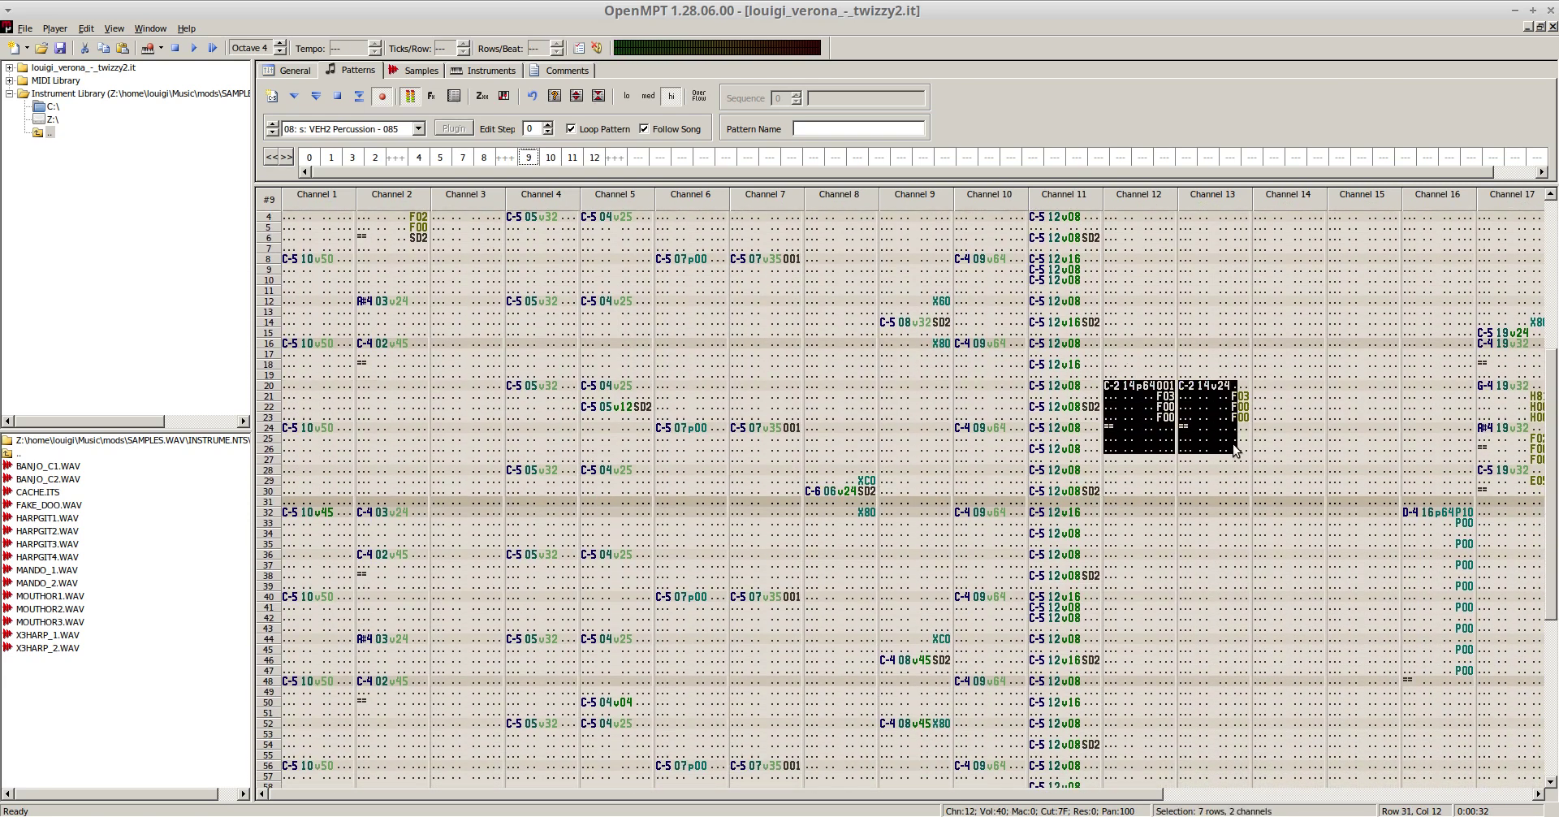
pyautogui.press('Delete')
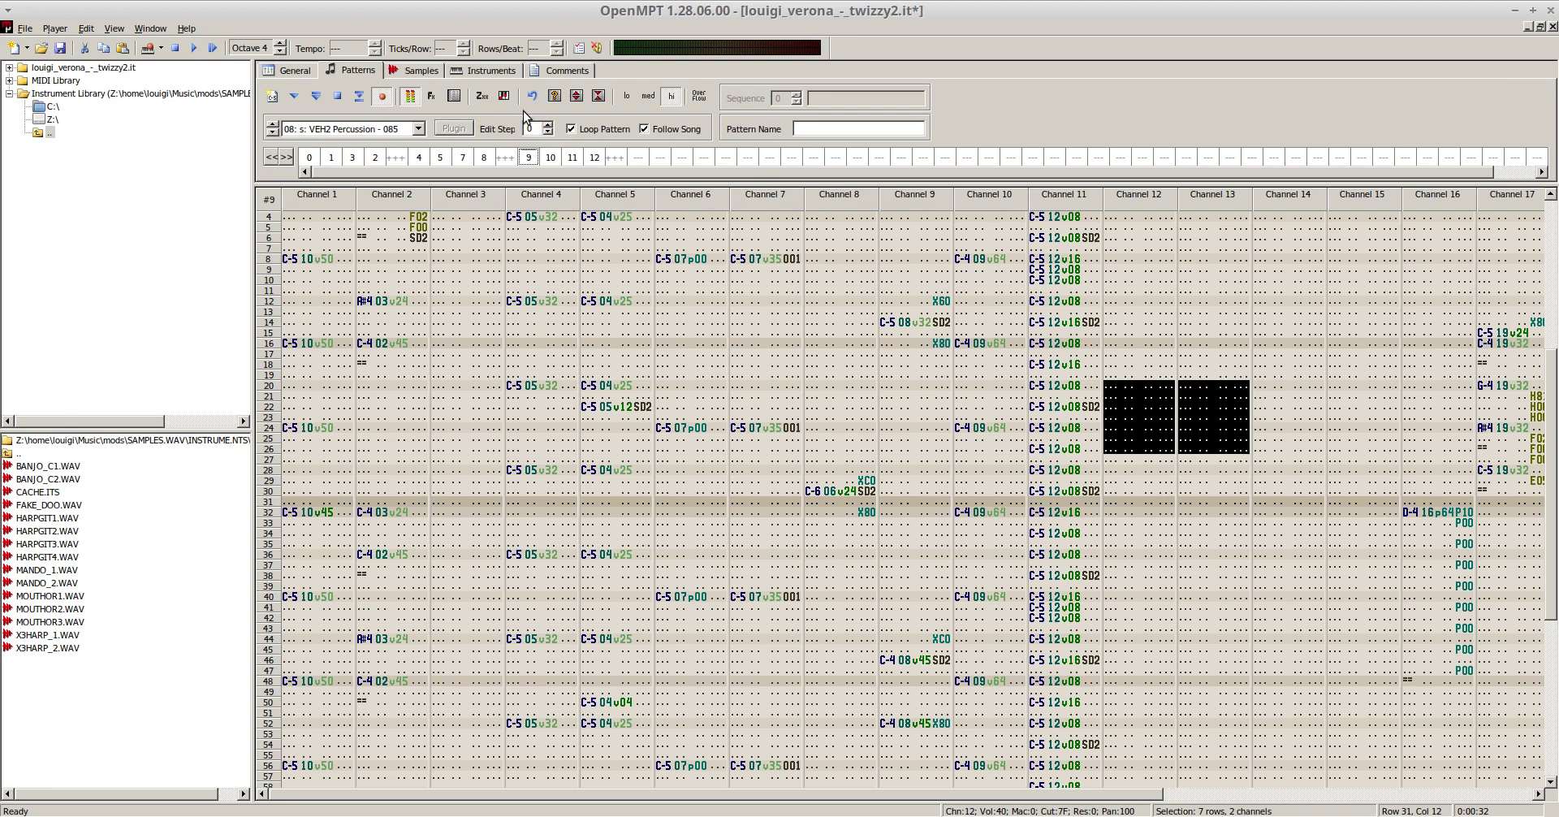
# - Clear the instrument 14 notes and their effects in rows 20 to 24 of channels 12 and 13 in patterns 10 and 11
pyautogui.click(550, 157)
pyautogui.moveTo(1127, 378); pyautogui.dragTo(1243, 450)
pyautogui.press('Delete')
pyautogui.click(572, 158)
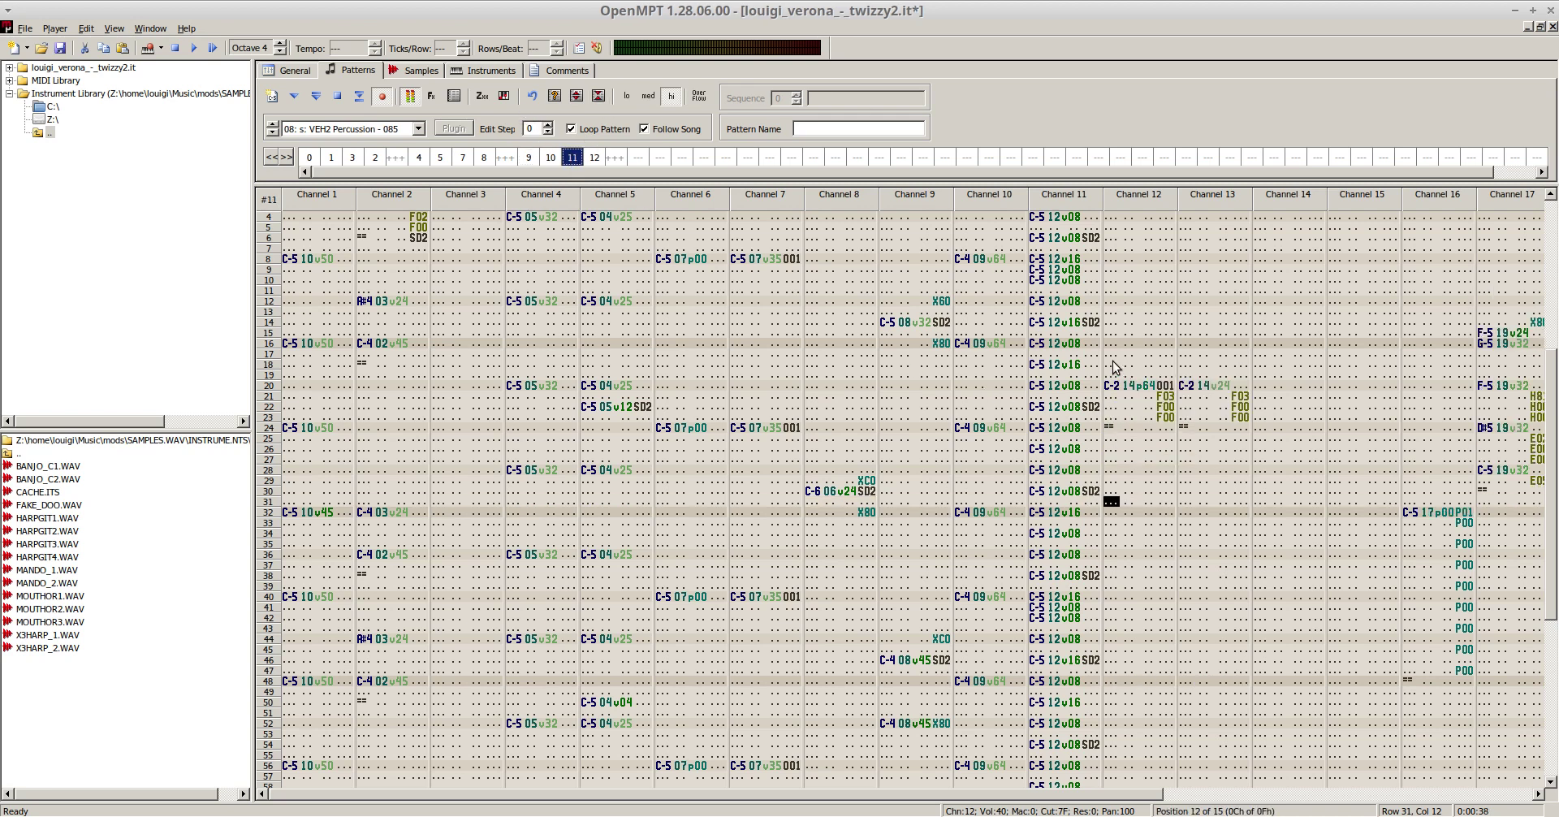
pyautogui.moveTo(1115, 367); pyautogui.dragTo(1234, 490)
pyautogui.press('Delete')
# - Clear rows 18 to 31 of channels 12 and 13 in pattern 12, play the pattern briefly, and save the module
pyautogui.click(594, 157)
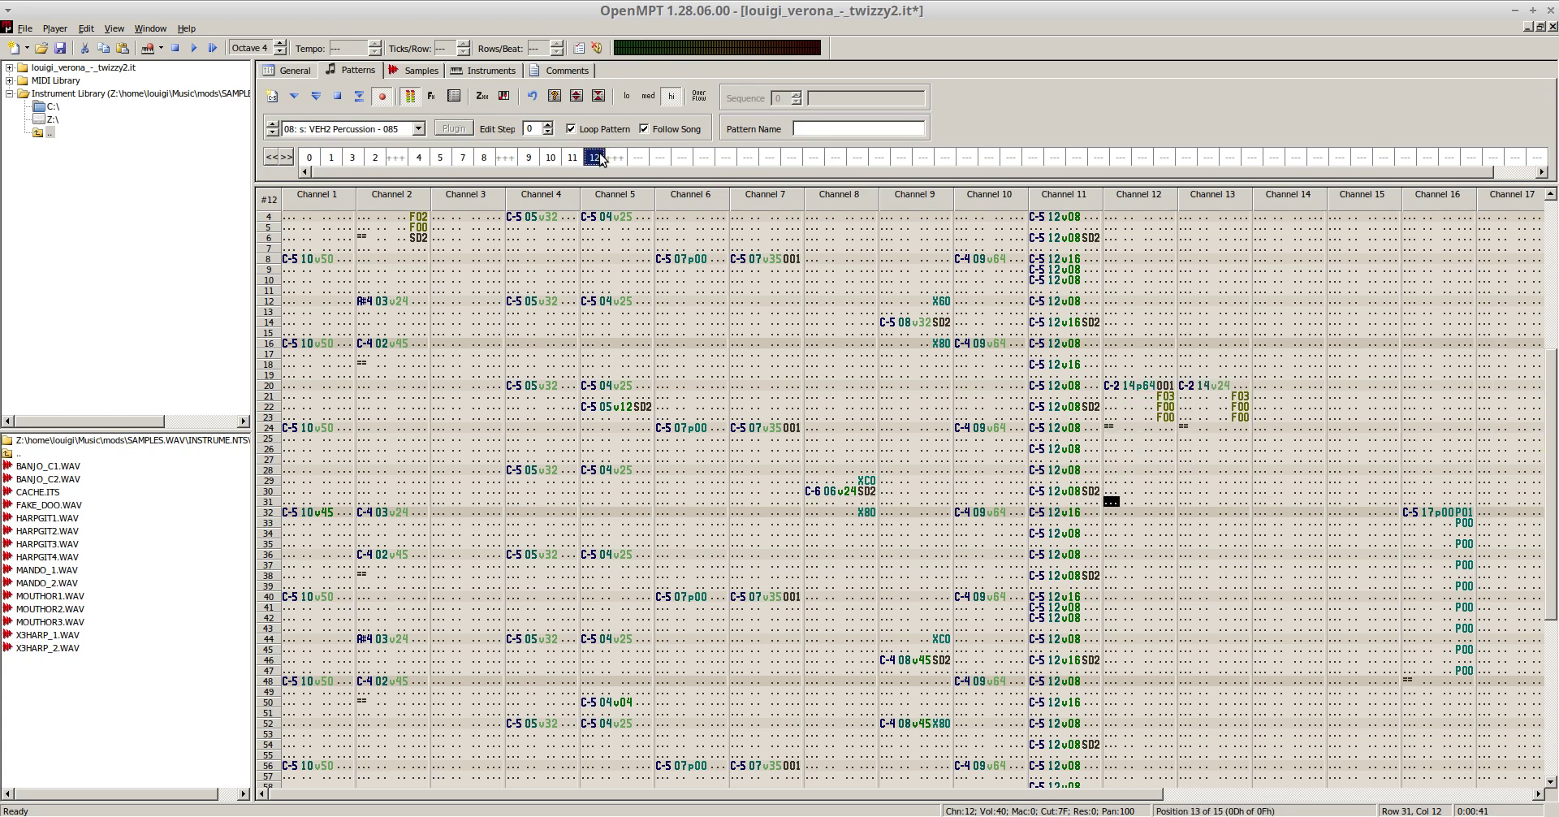
pyautogui.moveTo(1106, 365); pyautogui.dragTo(1243, 503)
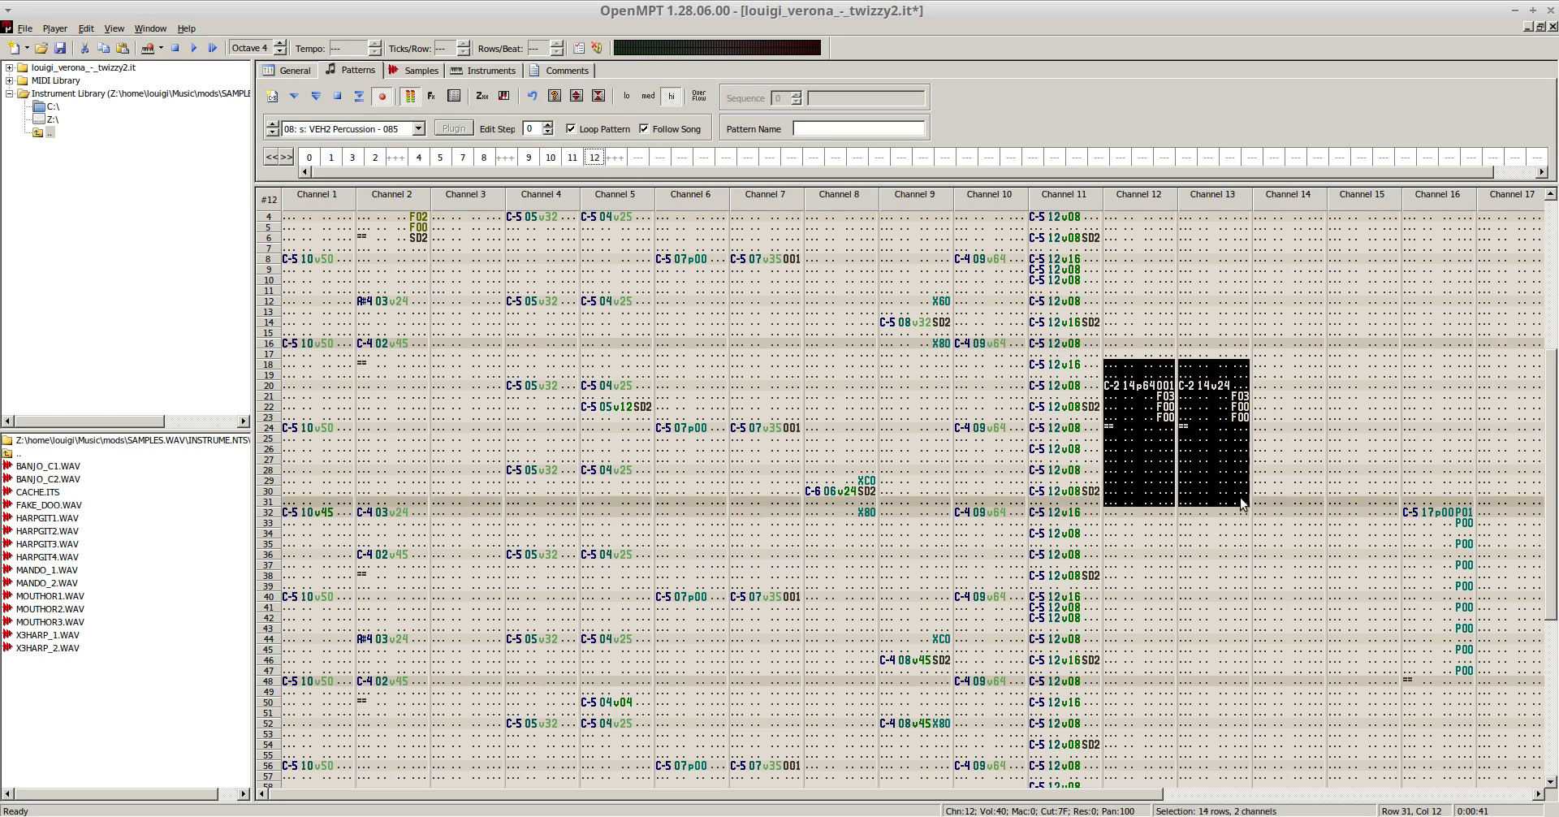
pyautogui.press('F7')
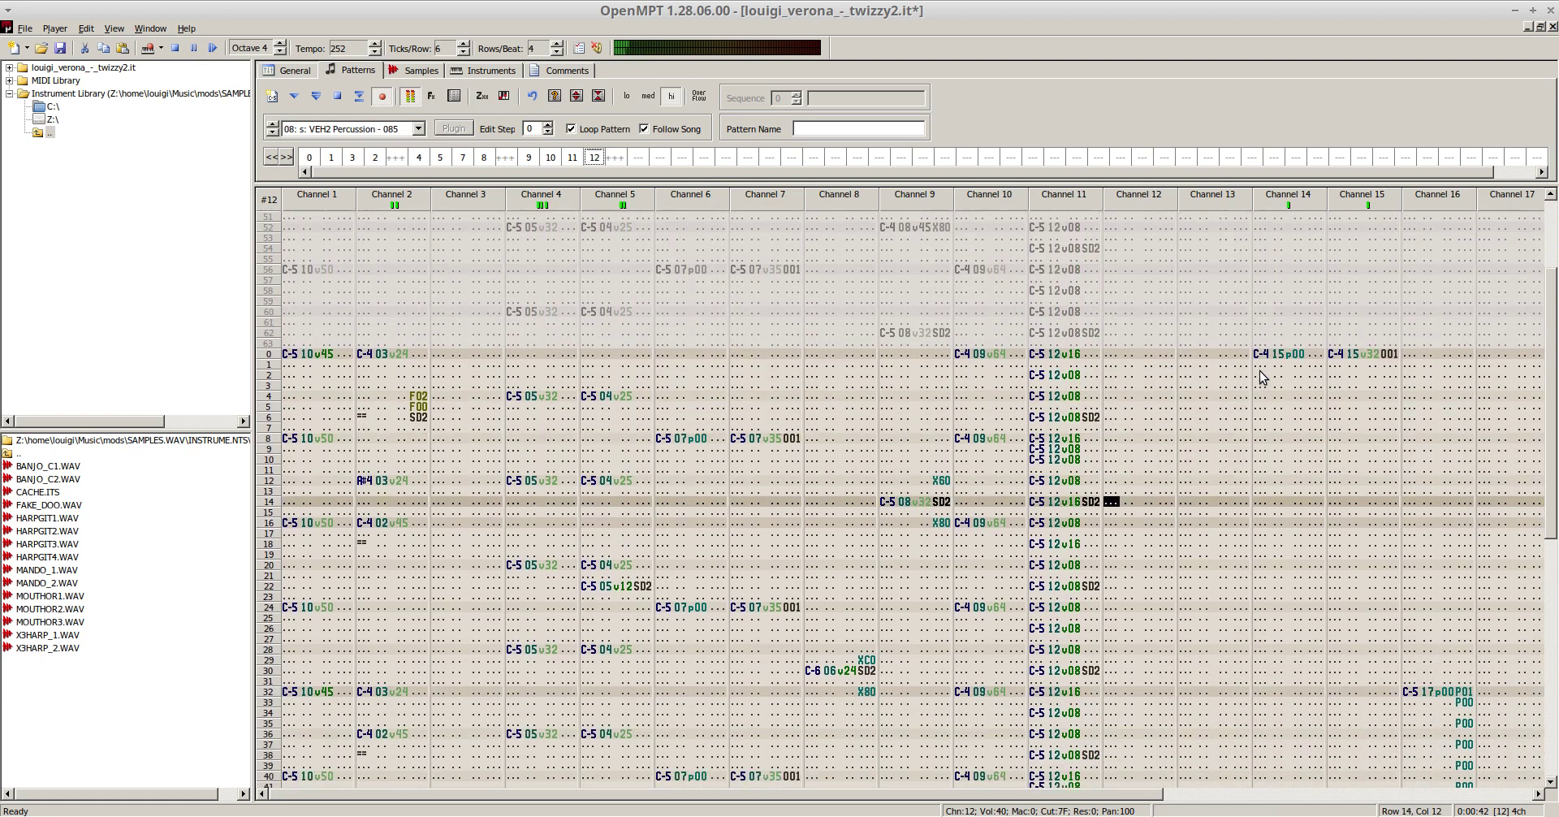
pyautogui.press('F8')
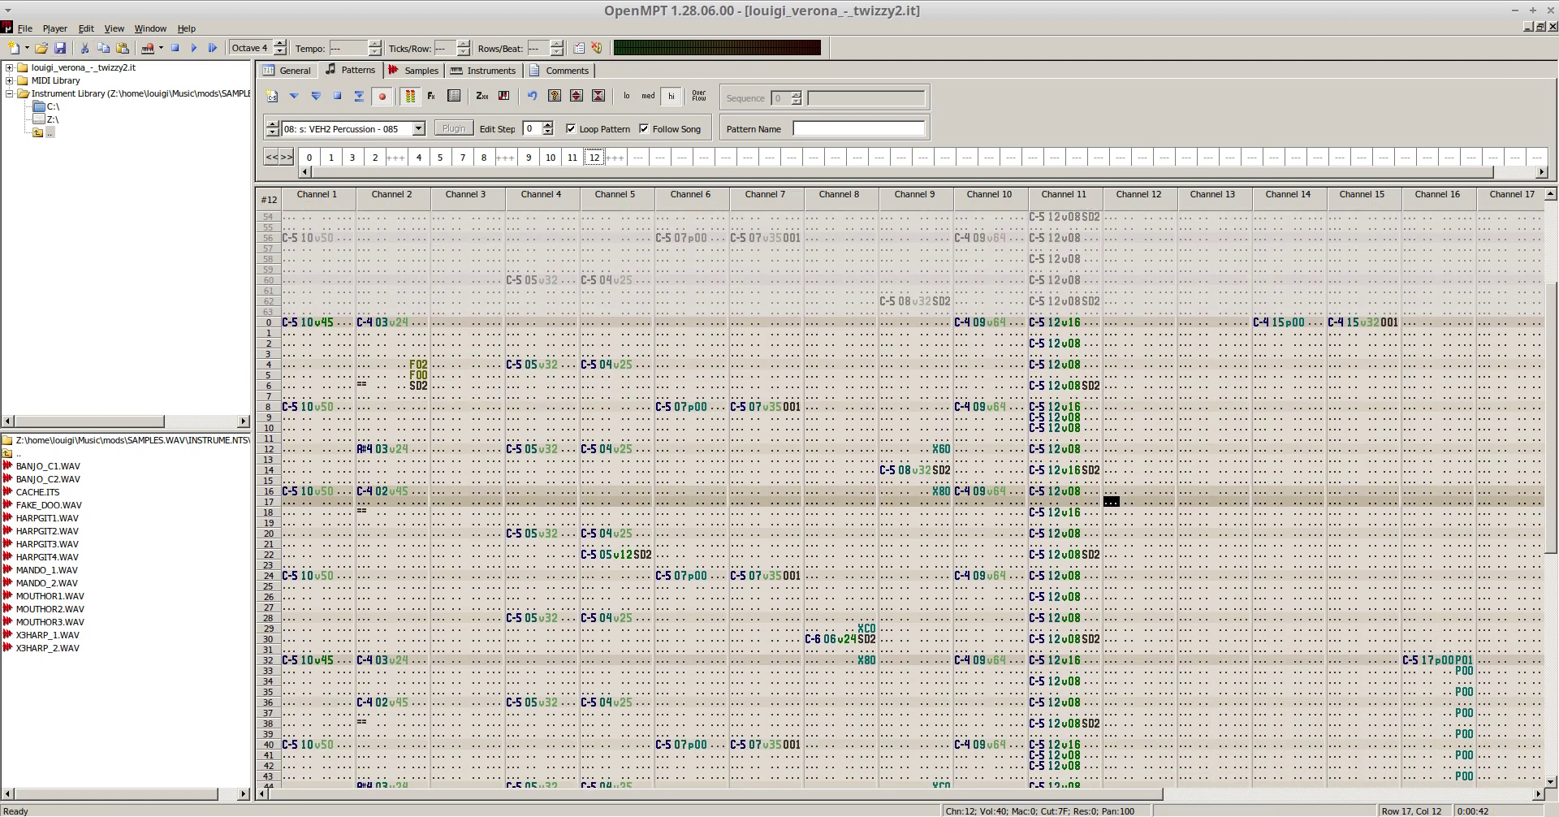
pyautogui.rightClick(1462, 0)
pyautogui.click(1374, 0)
pyautogui.rightClick(1374, 0)
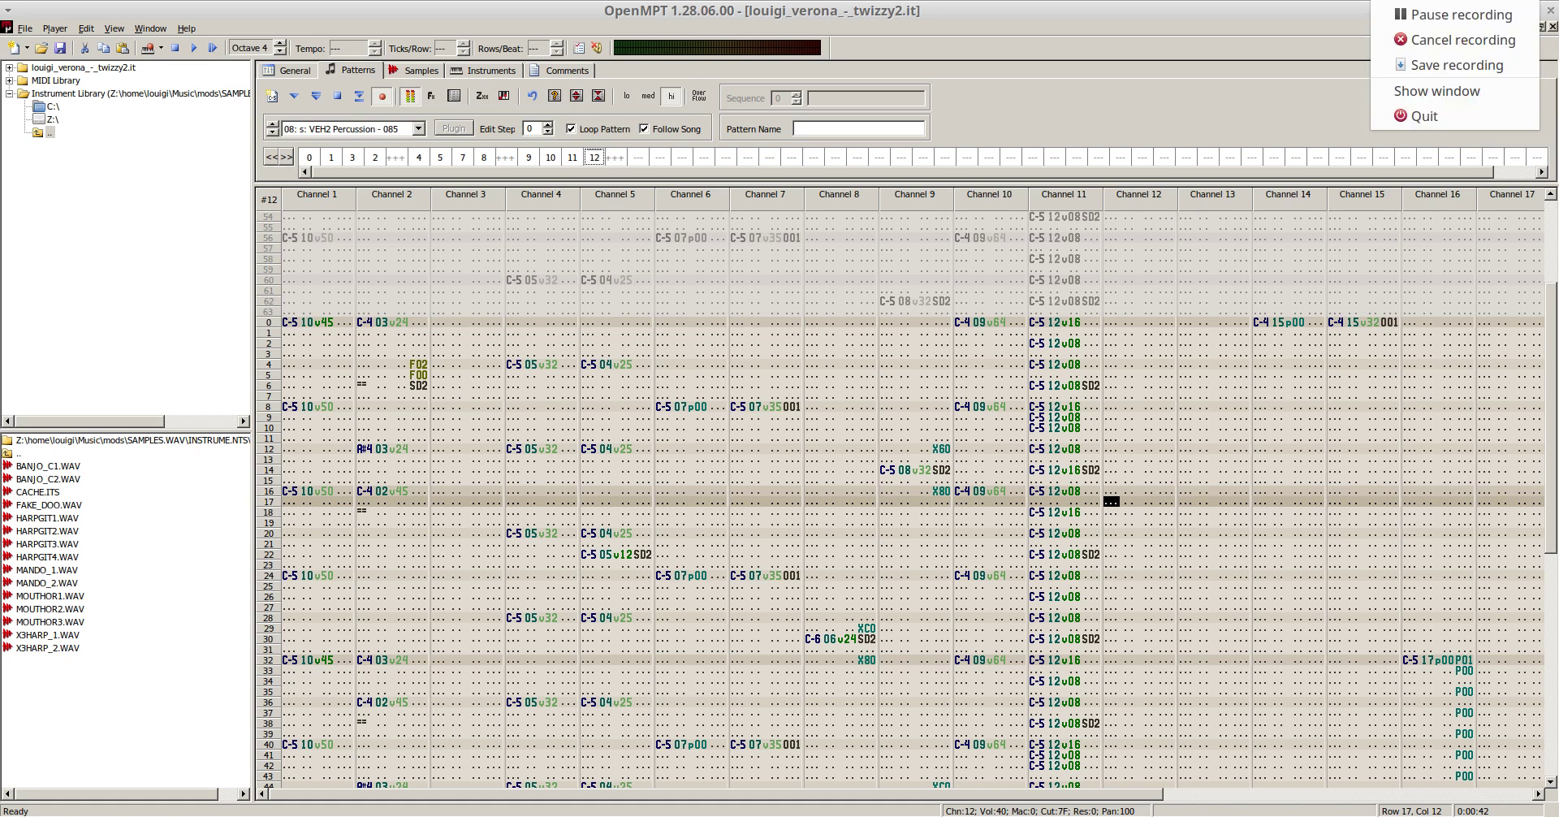